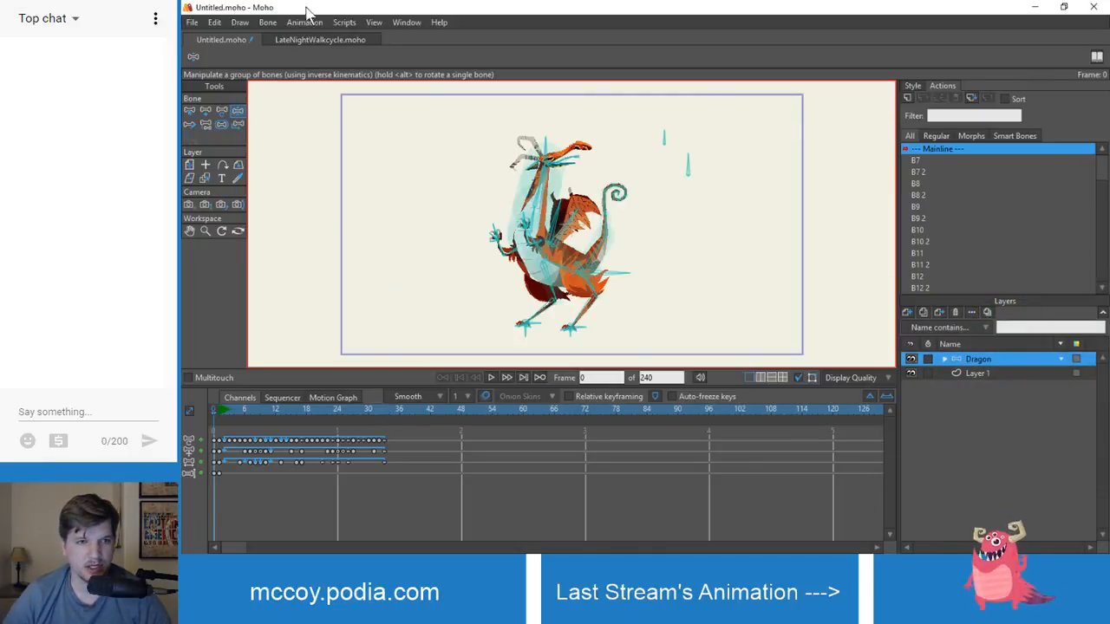
- Switch to the LateNightWalkcycle.moho document and scrub between frames 1 and 9 to examine the dragon's feet
click(298, 40)
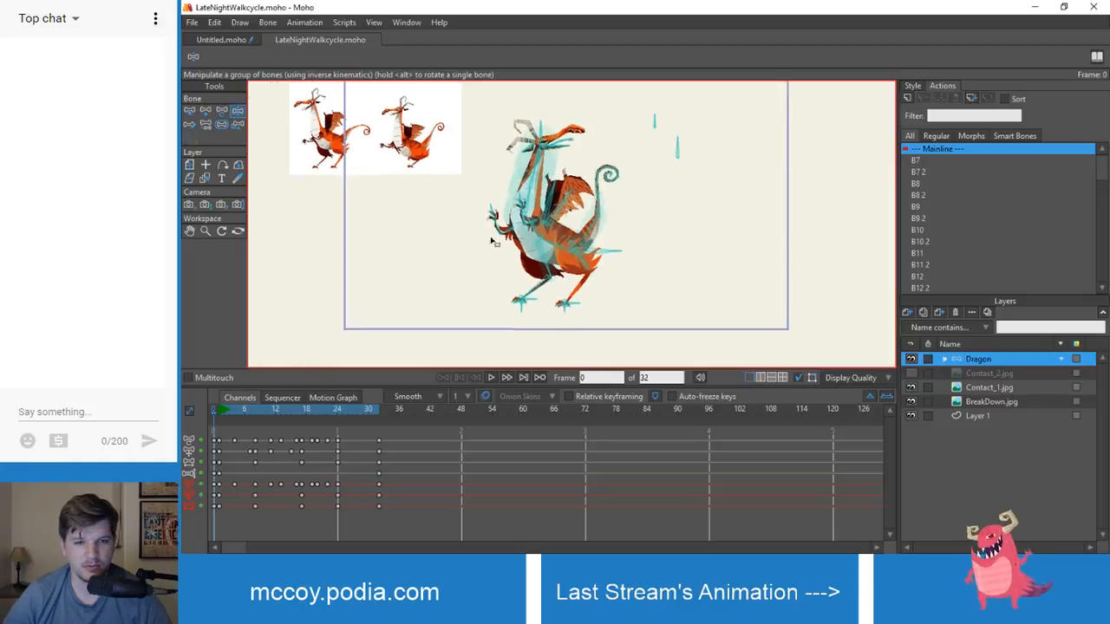
drag(222, 408, 260, 413)
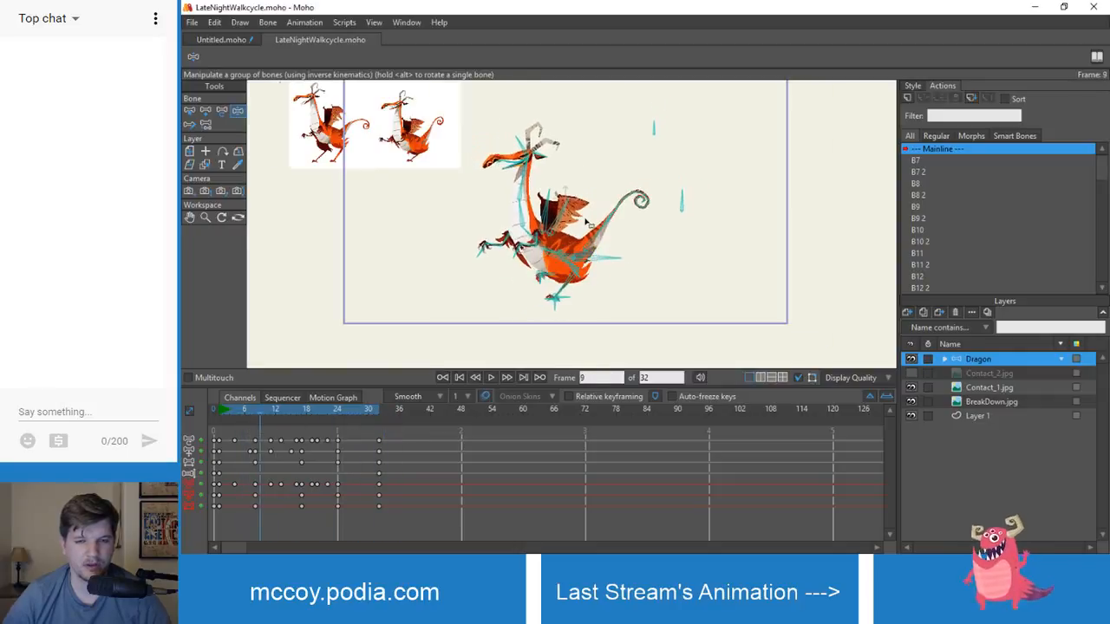
scroll(561, 287, up, 3)
scroll(561, 288, up, 2)
drag(512, 357, 580, 235)
scroll(579, 235, down, 1)
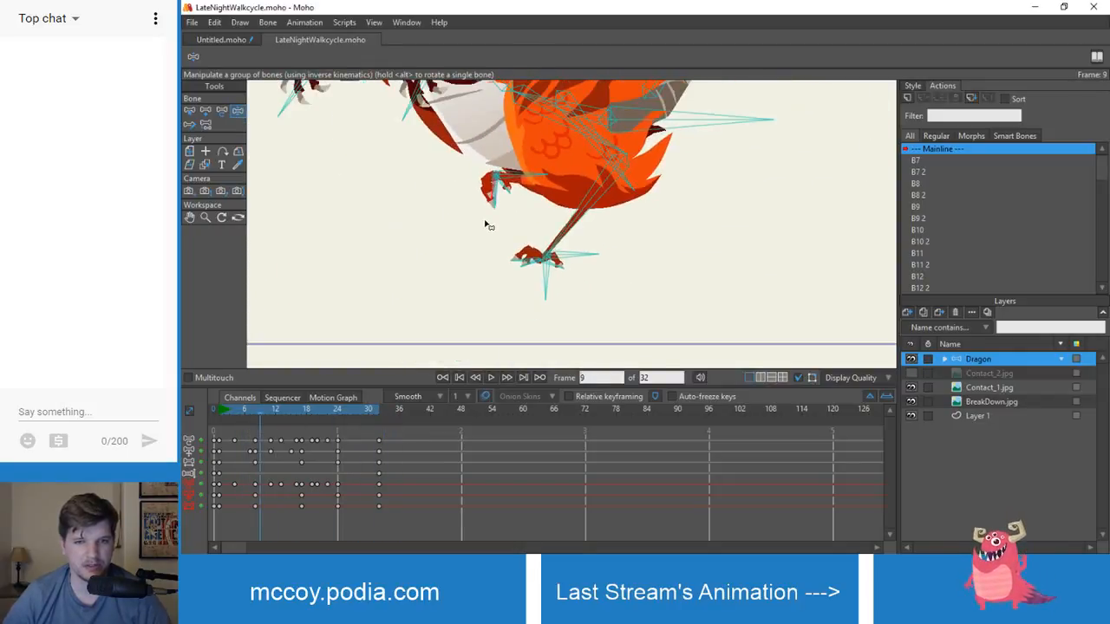
drag(265, 411, 219, 416)
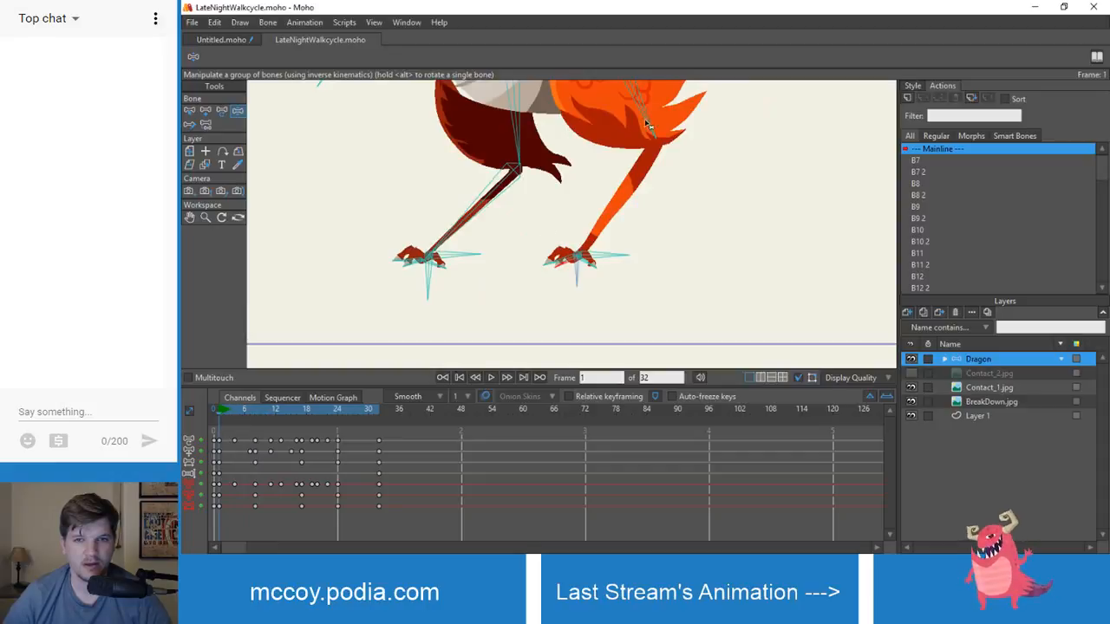
- Play the dragon walk cycle to review the whole body's motion, and rewind to frame 0
click(491, 378)
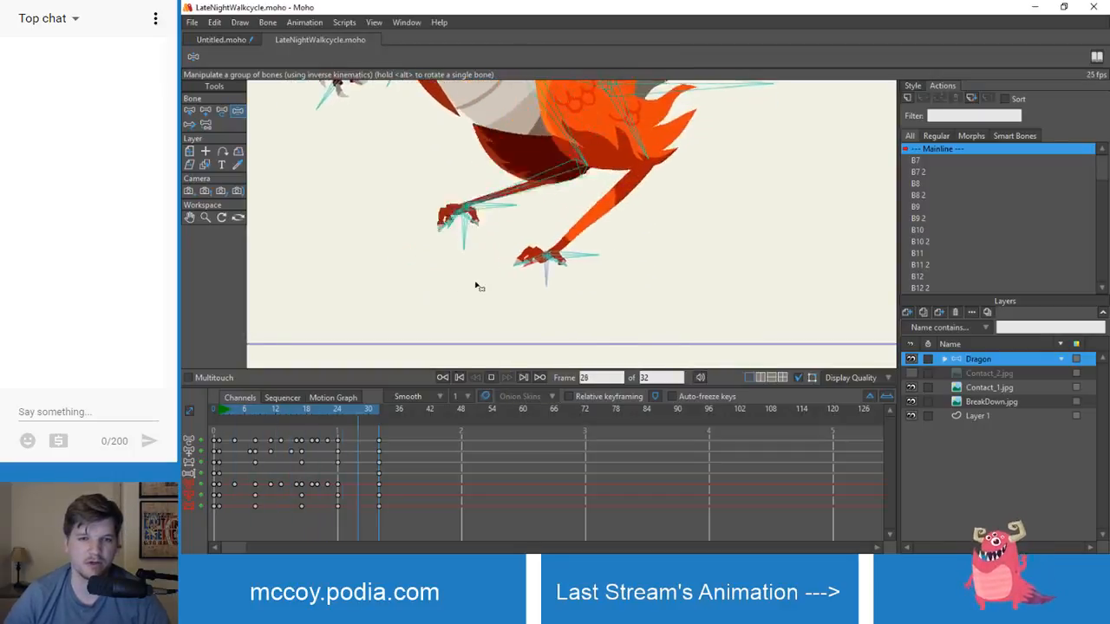
scroll(400, 253, down, 4)
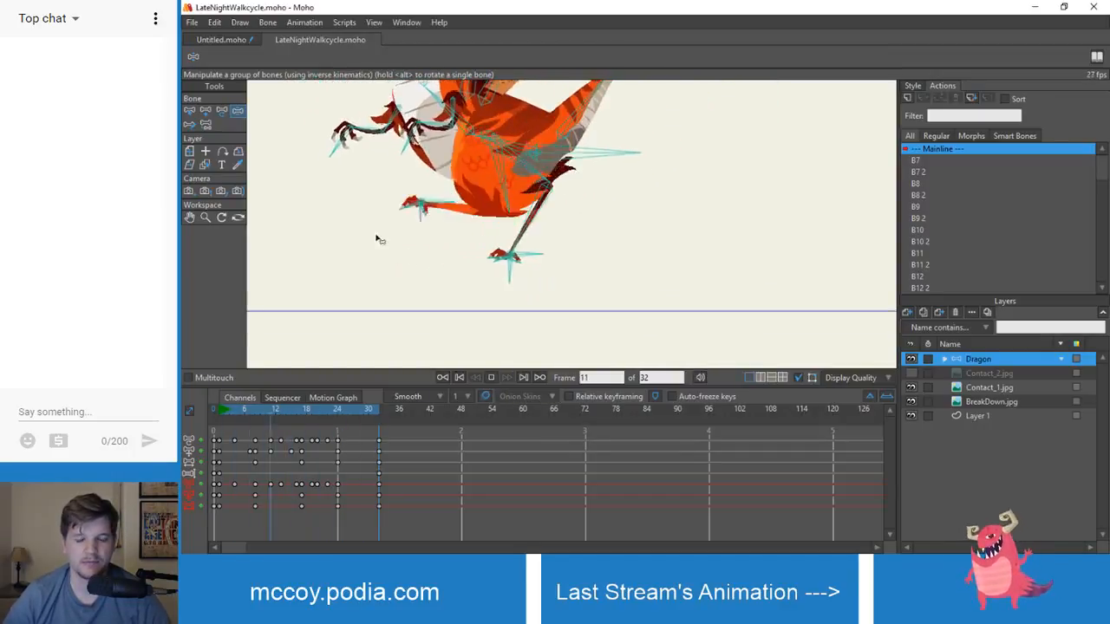
drag(379, 240, 441, 304)
scroll(441, 299, down, 2)
scroll(440, 276, down, 1)
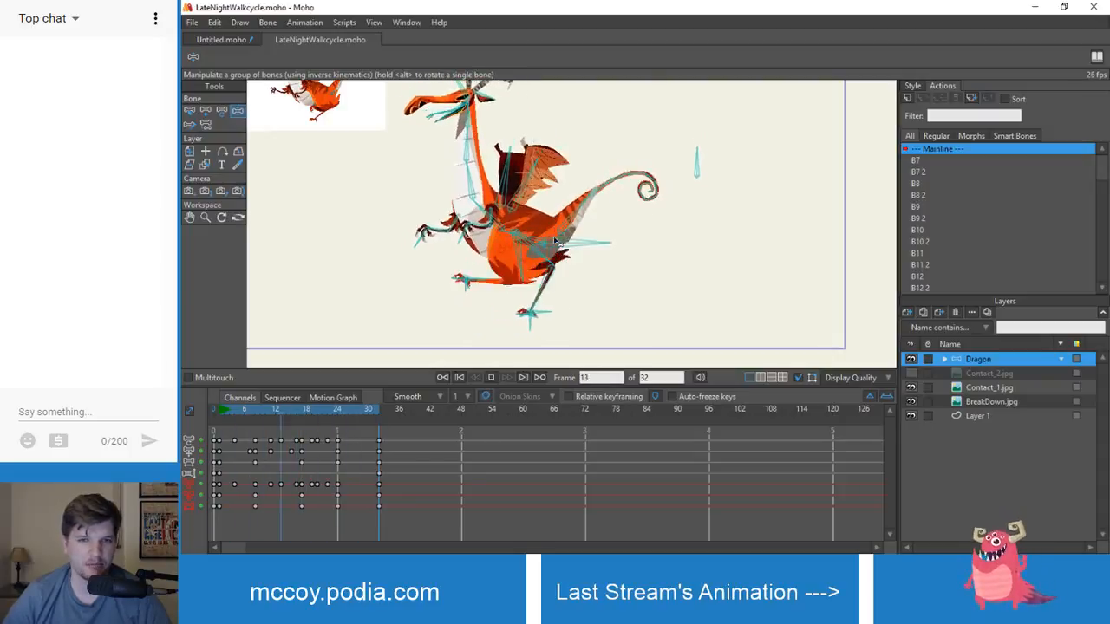
scroll(437, 201, down, 1)
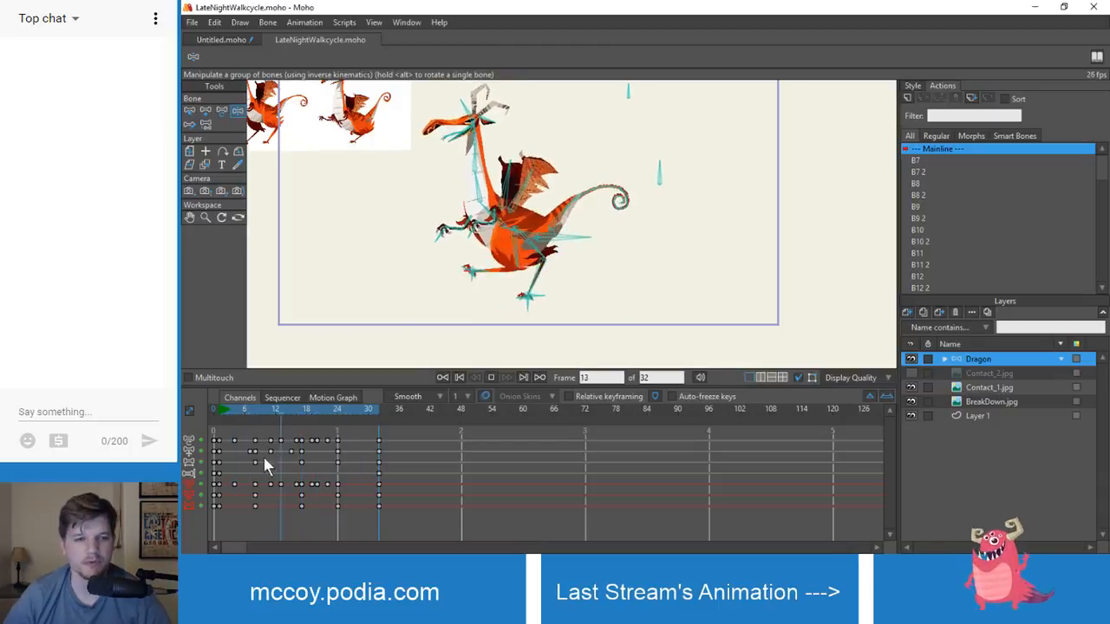
click(491, 378)
click(458, 379)
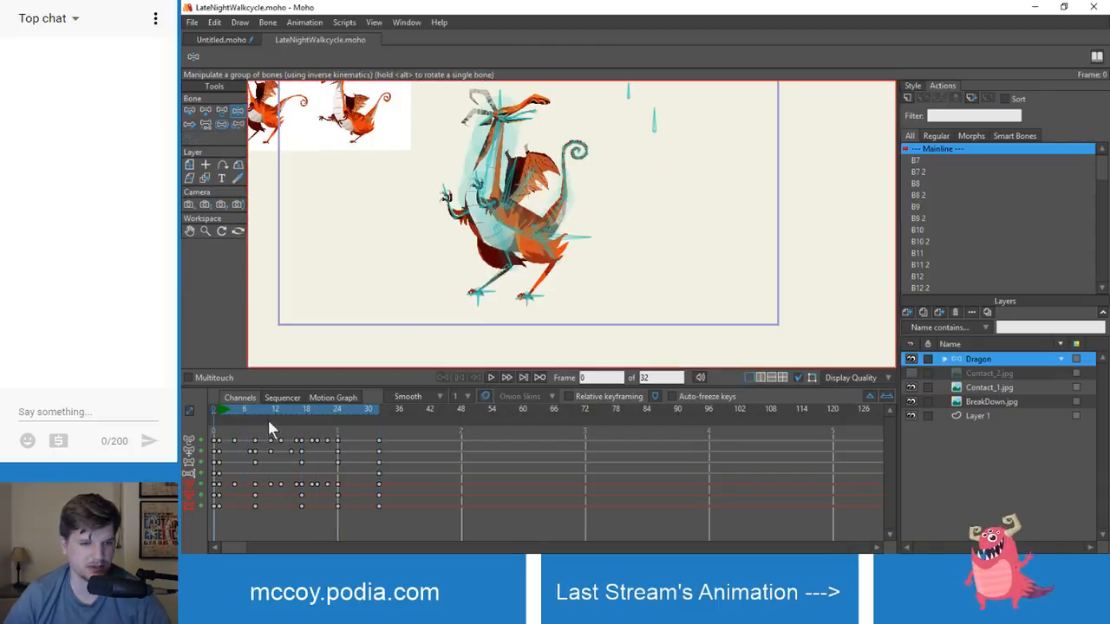
- Select the dark leg's foot bone and inspect its motion path at frame 2
click(220, 409)
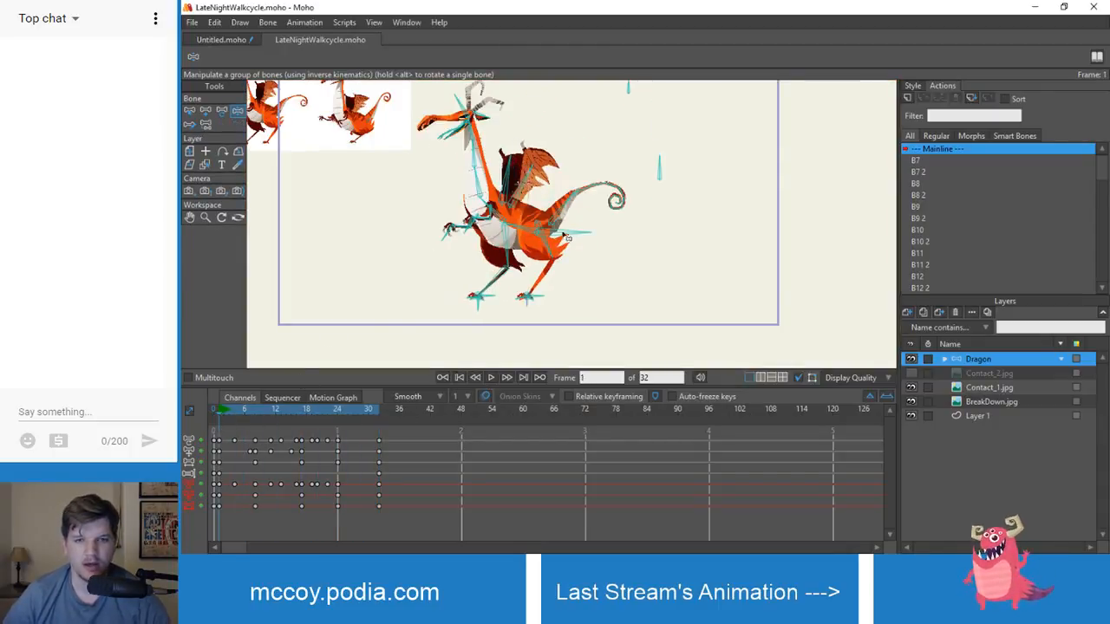
scroll(503, 327, up, 4)
scroll(503, 326, up, 4)
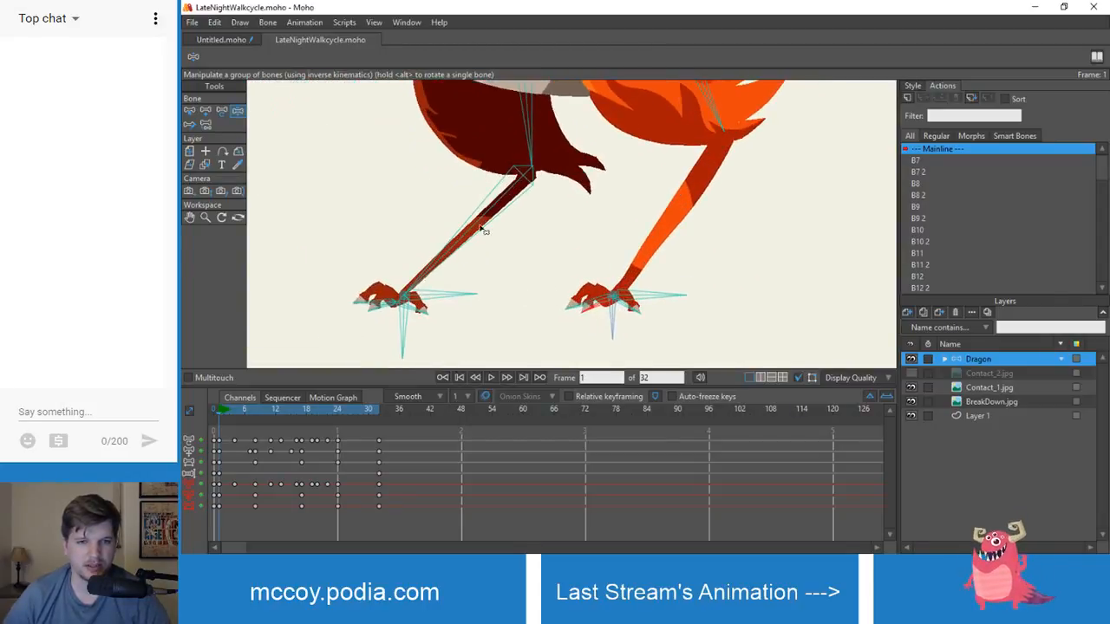
key(z)
click(431, 302)
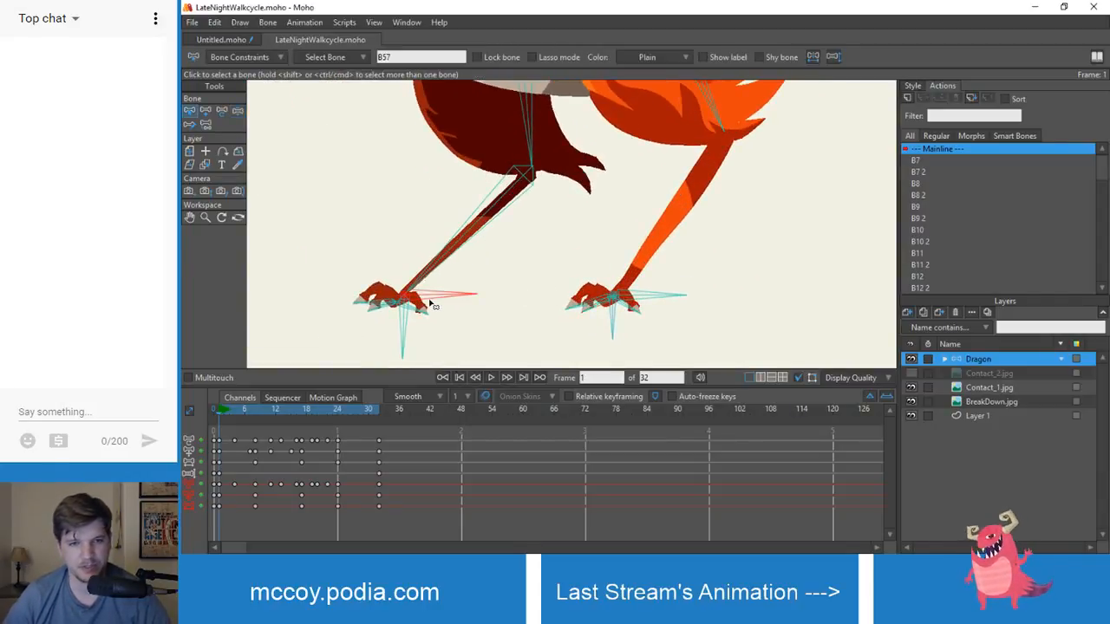
click(226, 407)
key(t)
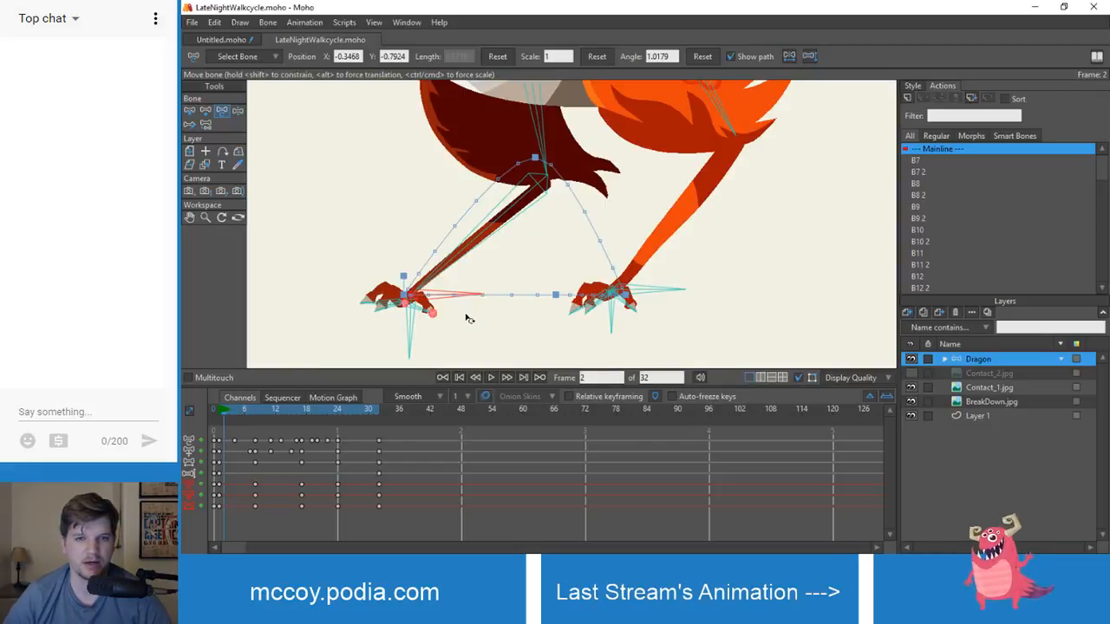
scroll(469, 318, down, 2)
drag(473, 290, 526, 321)
- Switch to the Untitled.moho document and display the motion path of the dark leg's foot bone
click(220, 41)
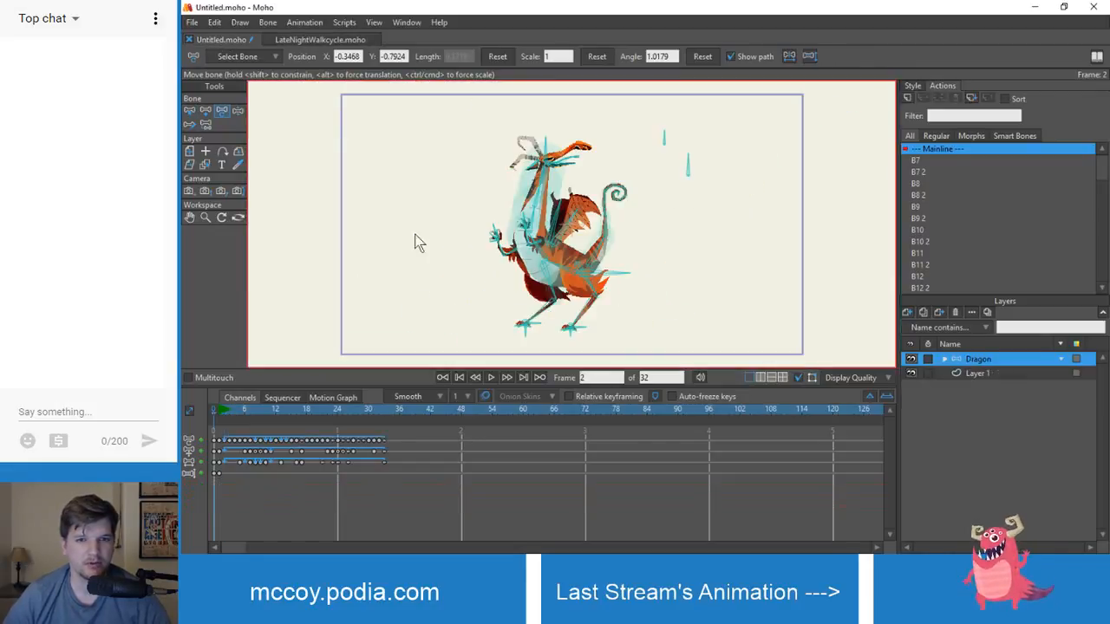
scroll(432, 290, up, 3)
key(z)
drag(492, 266, 370, 158)
scroll(387, 194, up, 3)
drag(473, 260, 356, 274)
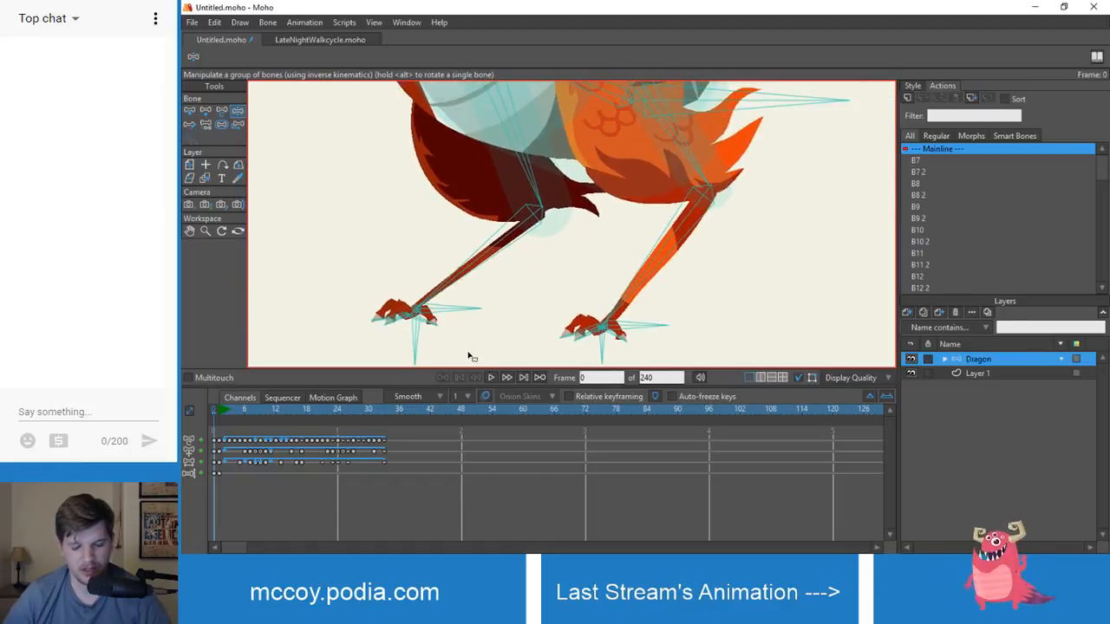
key(b)
click(451, 310)
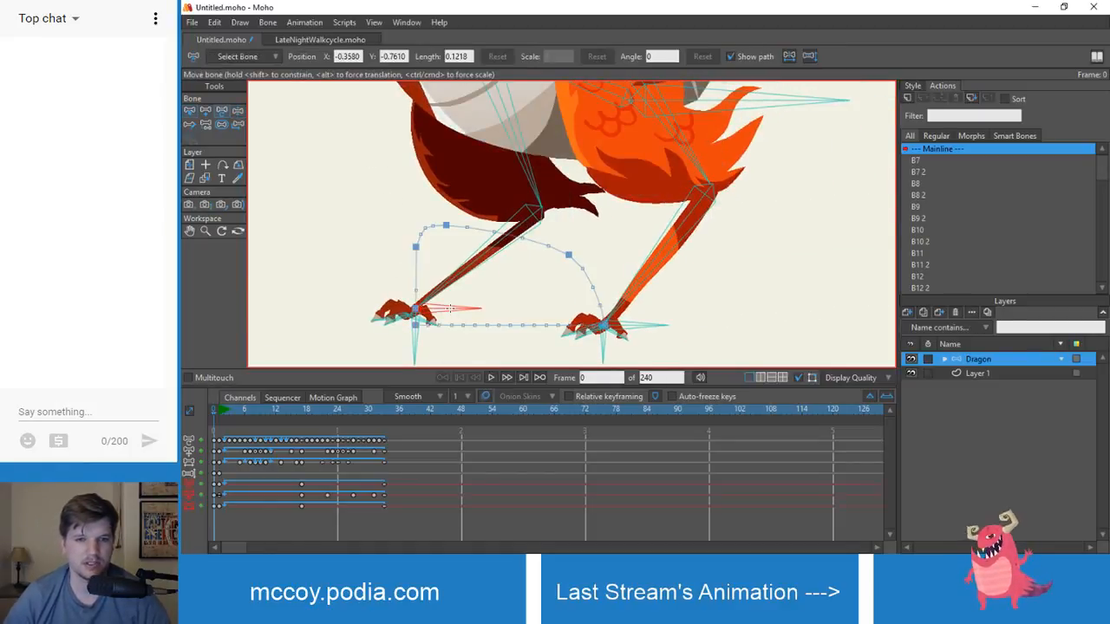
- Compare the motion paths of the dragon's two foot bones in the Untitled.moho document
click(596, 326)
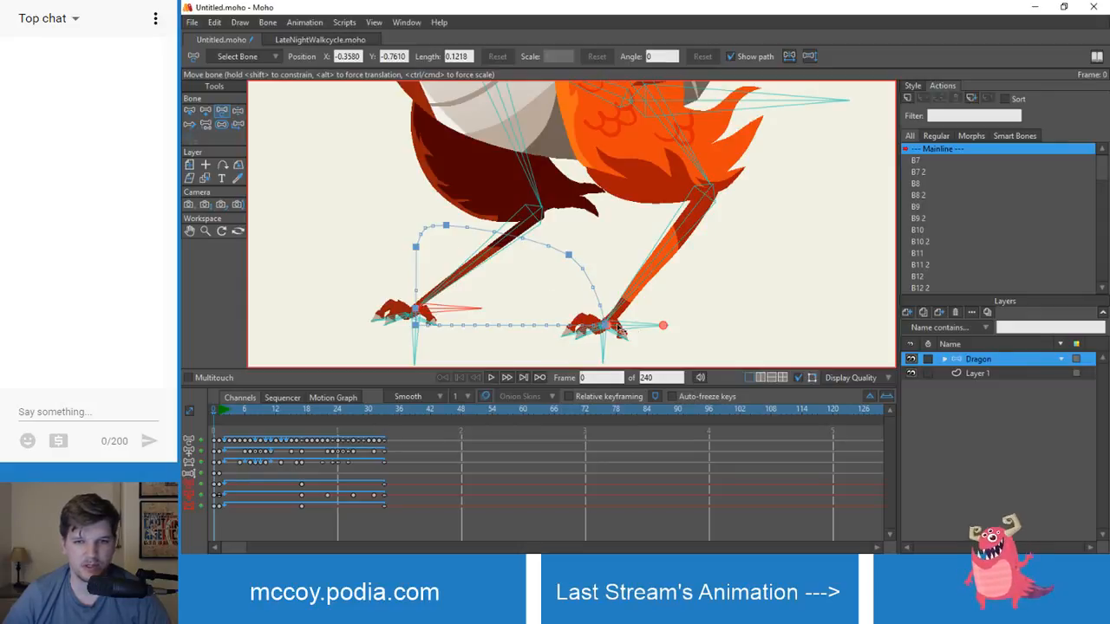
click(638, 329)
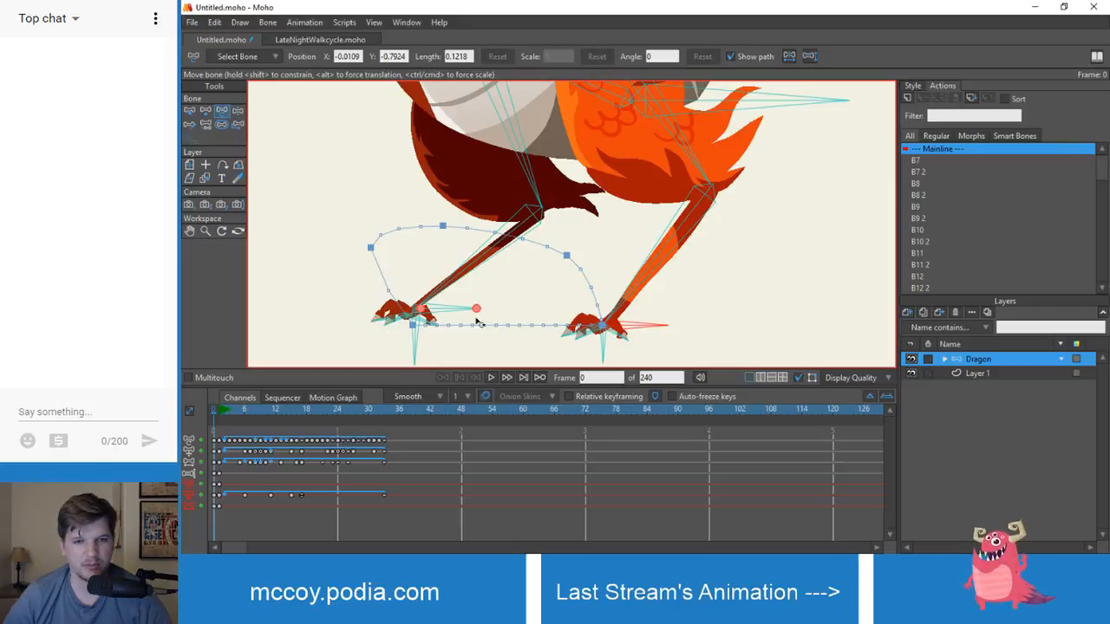
click(453, 315)
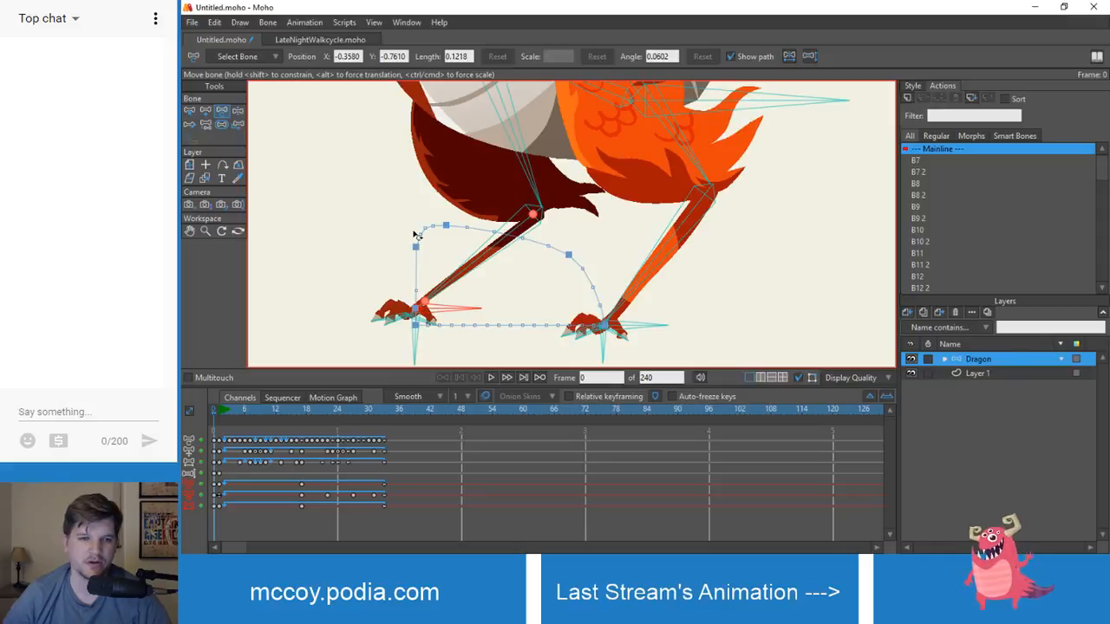
click(613, 325)
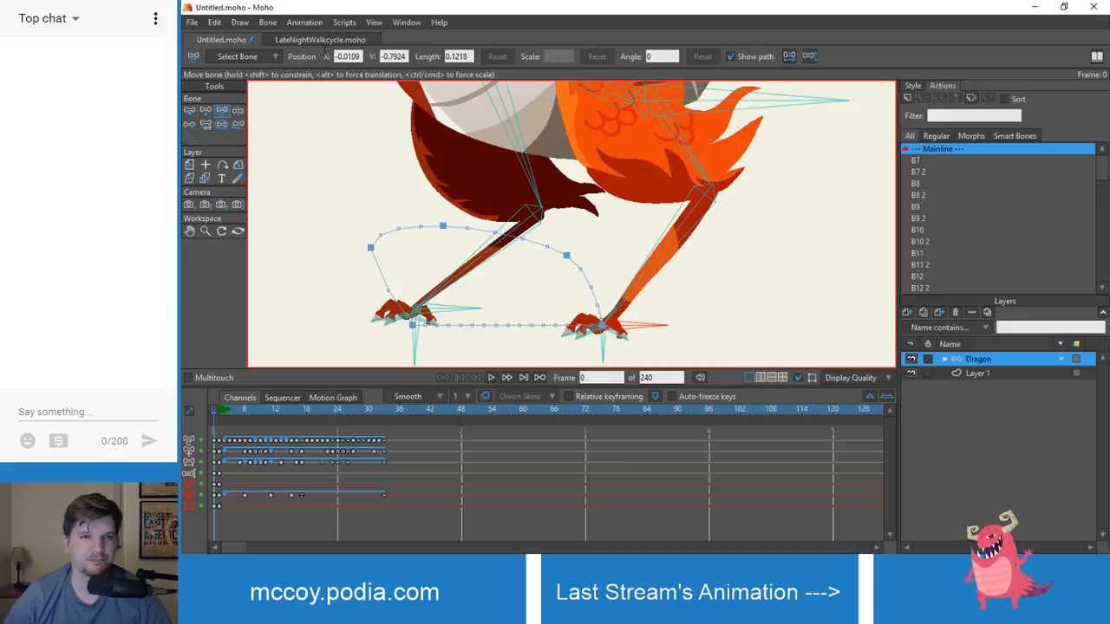
click(432, 306)
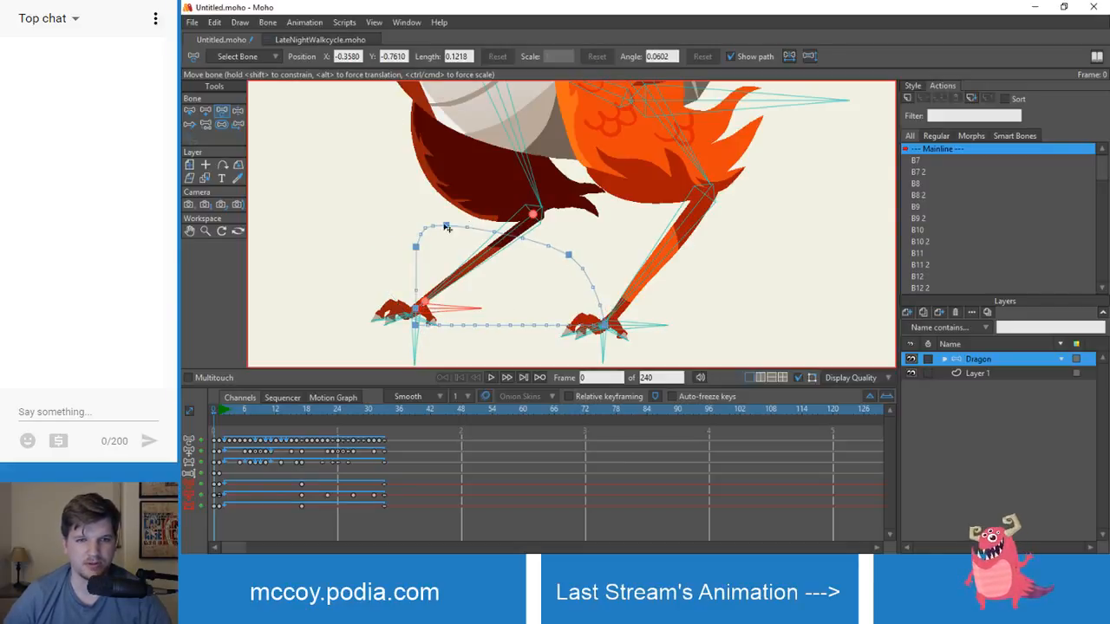
- Return to LateNightWalkcycle.moho and scrub to frame 22 to inspect the dark leg's foot along its motion path
click(303, 40)
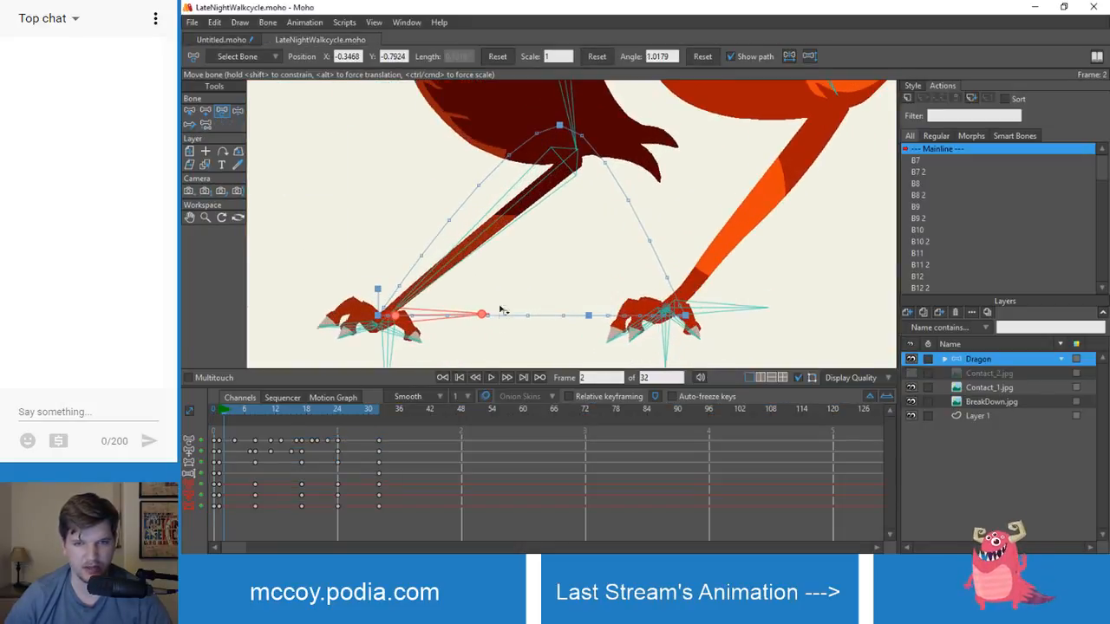
scroll(501, 309, down, 2)
mouse_move(223, 408)
mouse_down()
mouse_move(245, 413)
mouse_move(224, 419)
mouse_move(244, 413)
mouse_up()
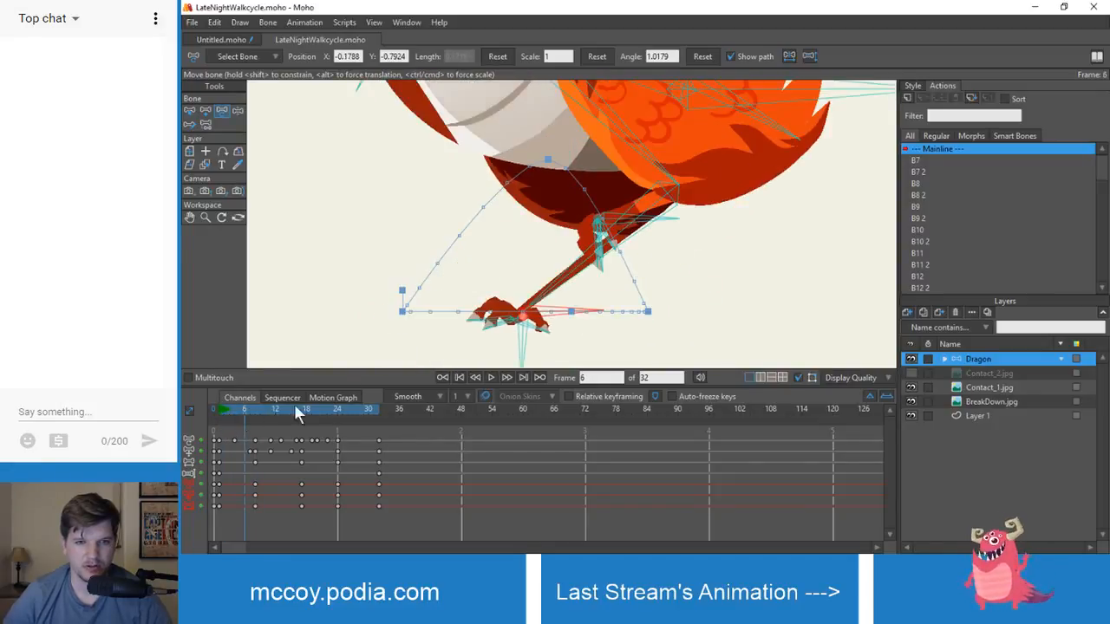
scroll(402, 323, up, 2)
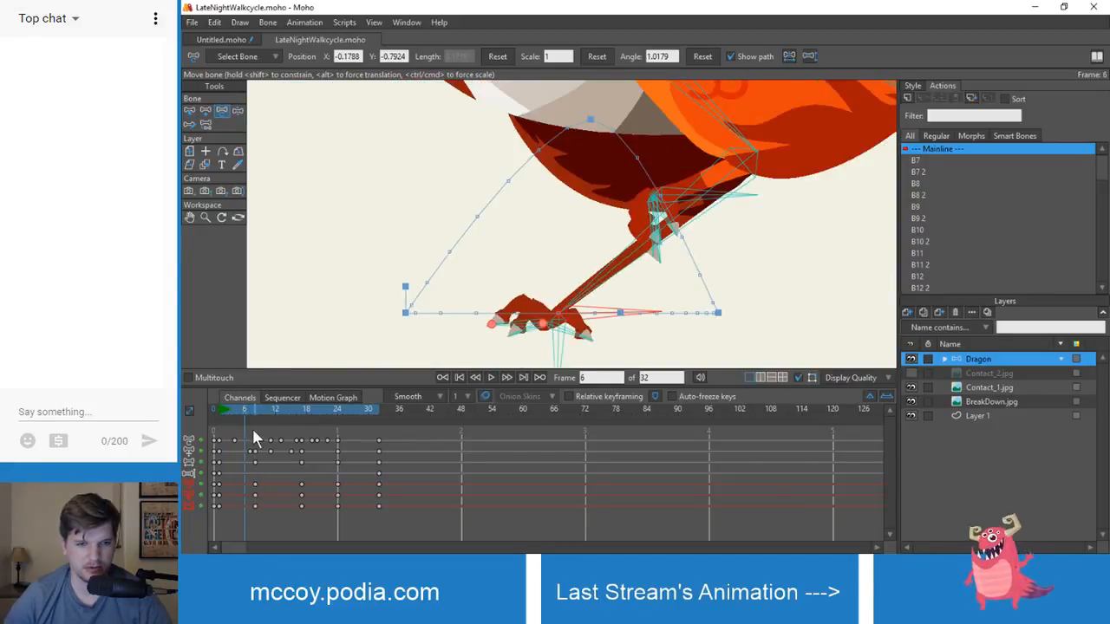
drag(252, 411, 332, 443)
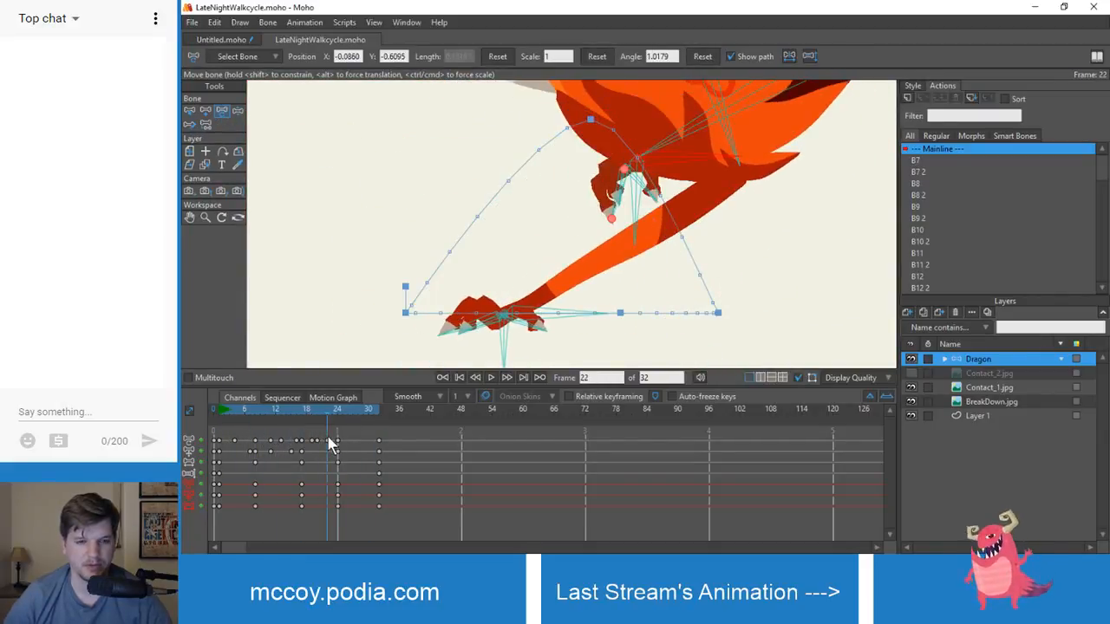
- Keyframe the dark leg's foot bone position at frame 22 and delete the bone's keys at frame 24
key(z)
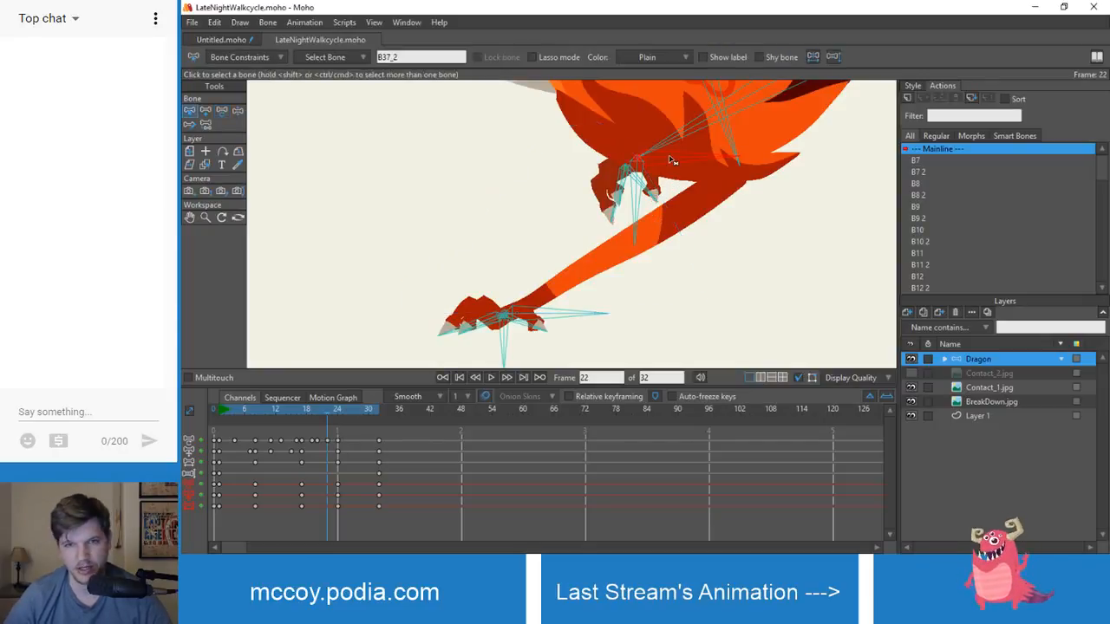
key(t)
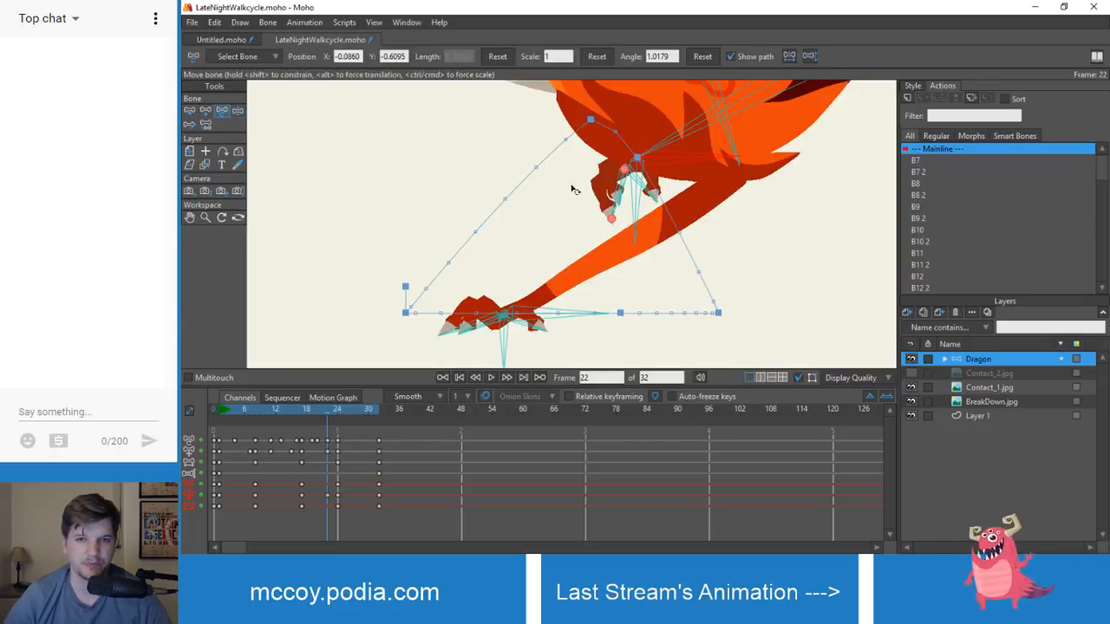
drag(329, 407, 336, 408)
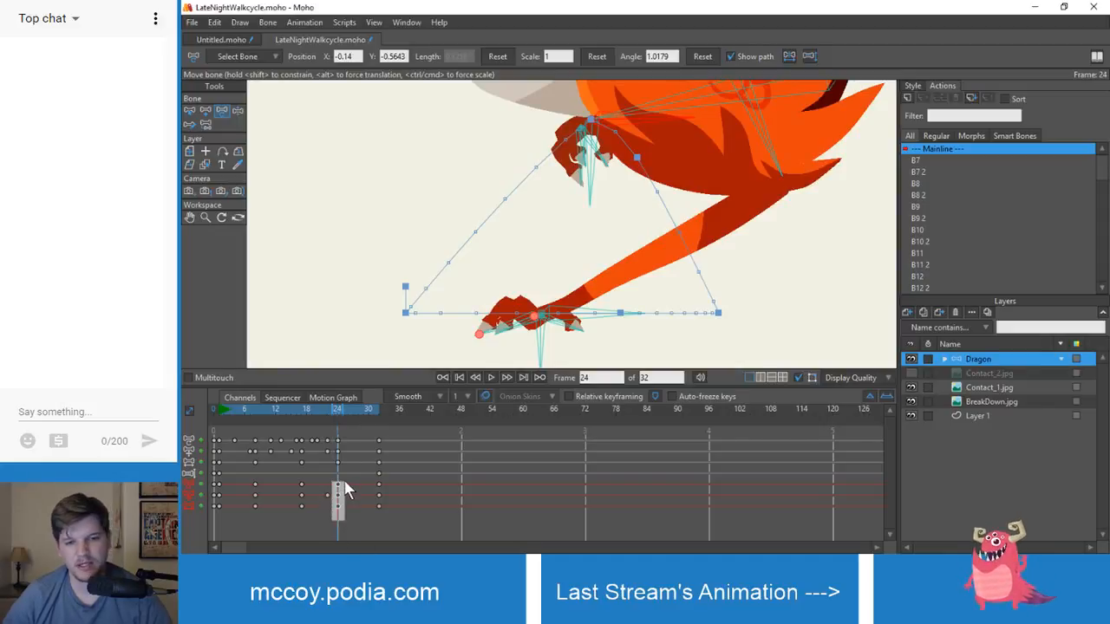
drag(345, 482, 348, 483)
key(Delete)
mouse_move(335, 408)
mouse_down()
mouse_move(295, 412)
mouse_move(330, 416)
mouse_up()
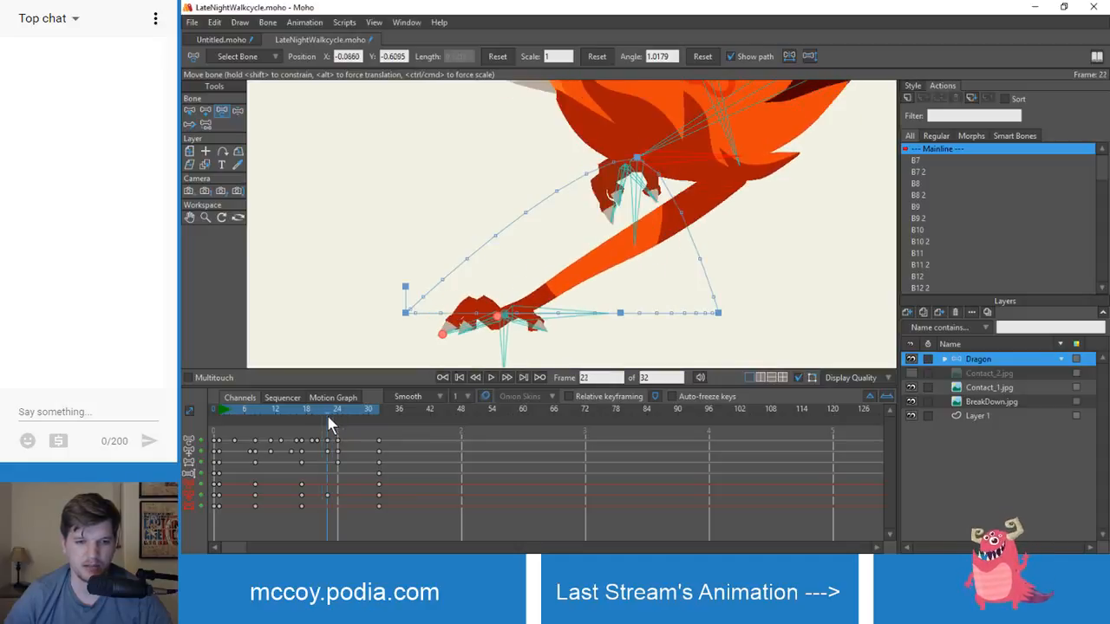
- Freeze the foot bone's pose at frame 22 so its remaining channels also receive keys
key(ctrl+f)
scroll(637, 165, down, 2)
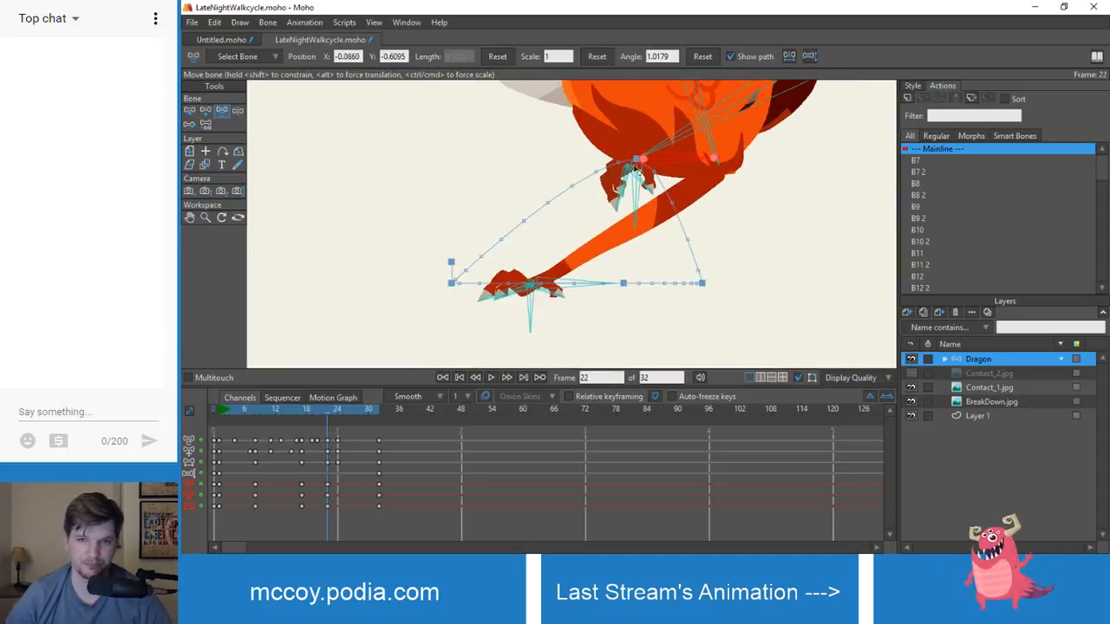
drag(635, 166, 612, 207)
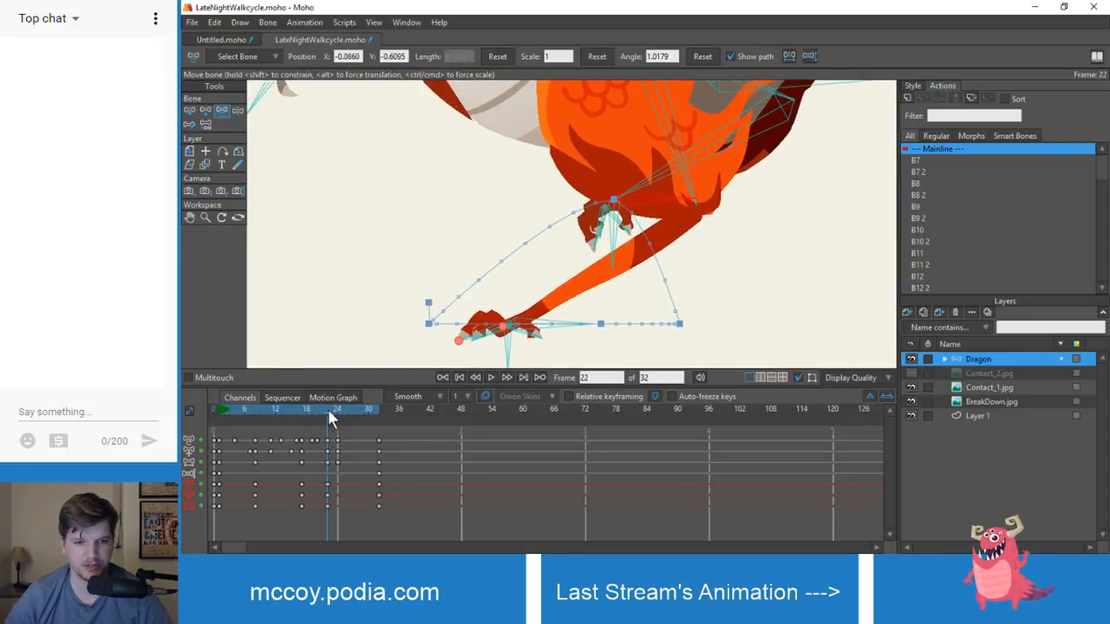
- Move the dark leg's foot up and forward at frame 27, and shift the new keyframe to frame 30
drag(328, 409, 351, 411)
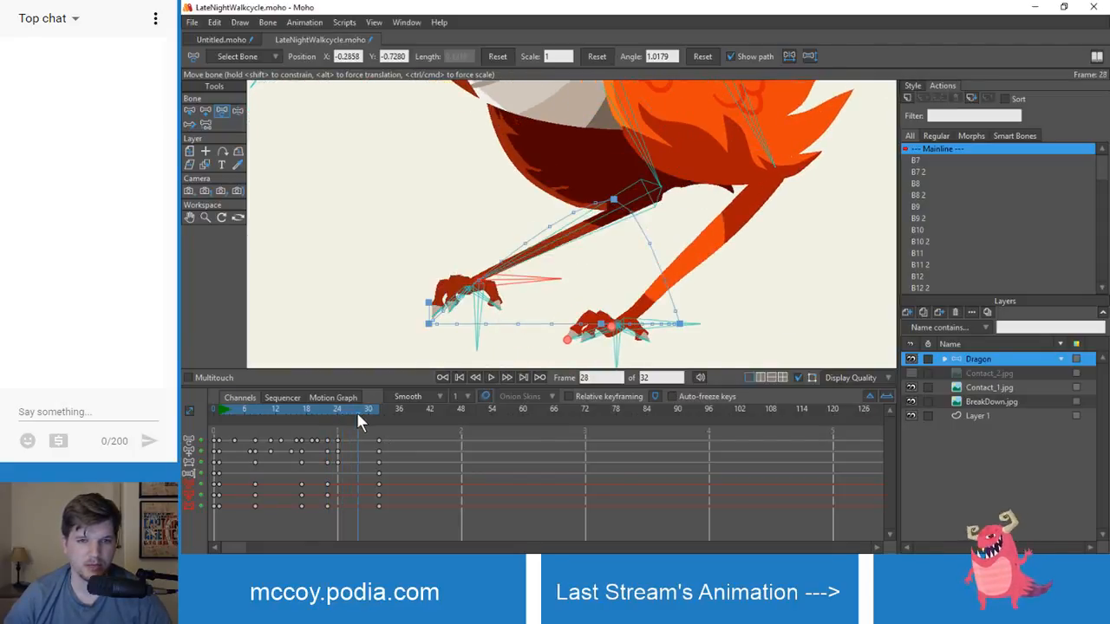
key(z)
drag(531, 260, 473, 236)
drag(342, 415, 352, 443)
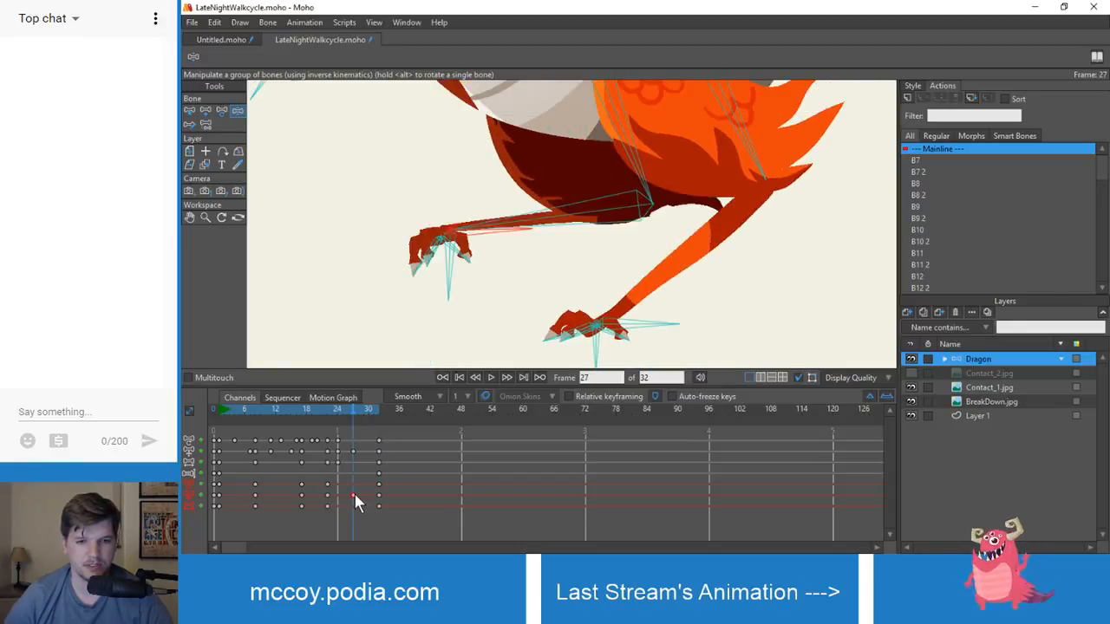
drag(354, 497, 362, 497)
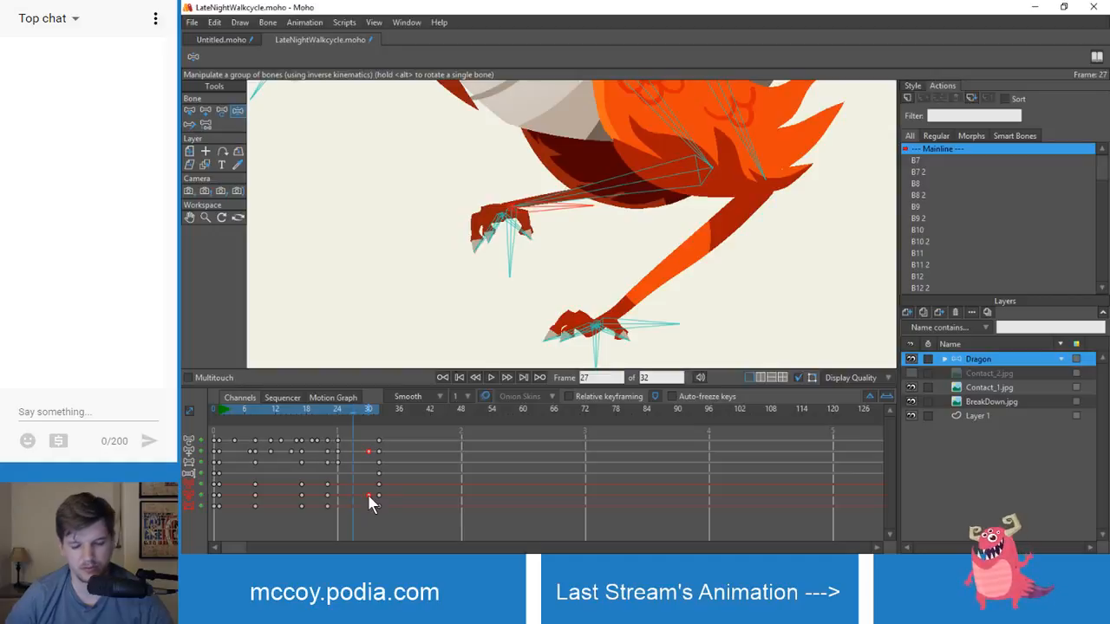
key(t)
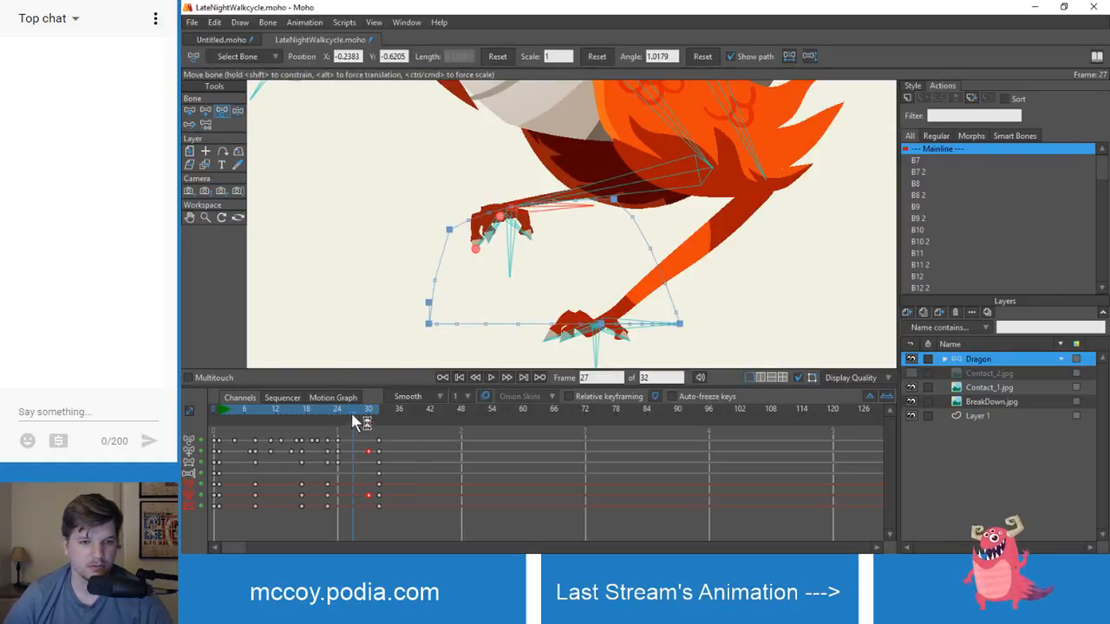
- Inspect the dark leg's foot along its motion path around frame 29, and play the walk cycle
drag(351, 412, 363, 438)
scroll(412, 345, up, 4)
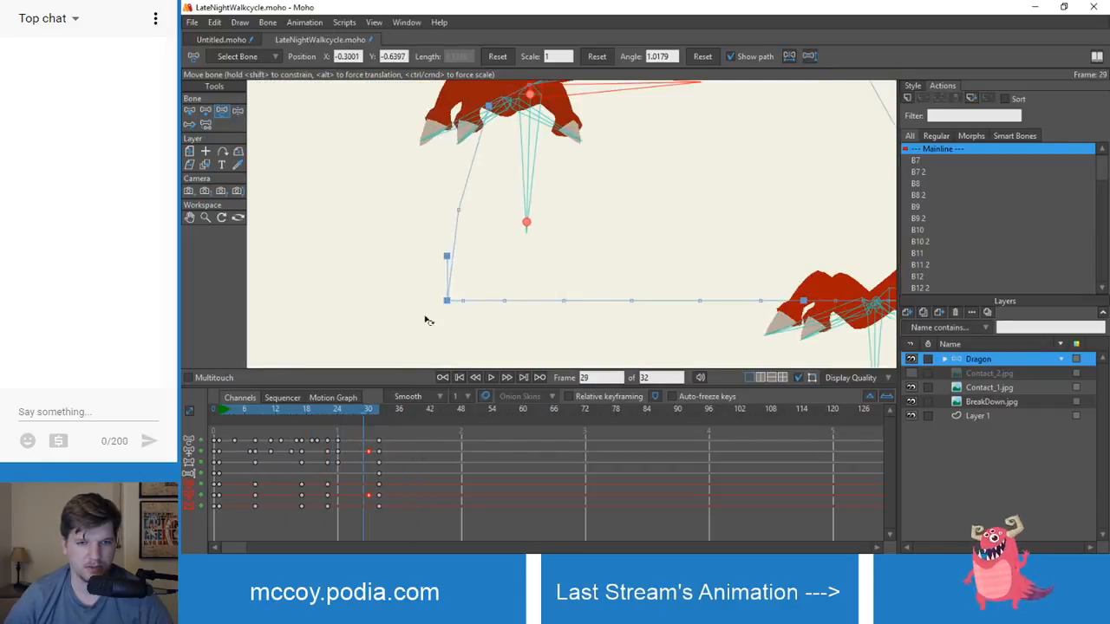
scroll(465, 292, down, 2)
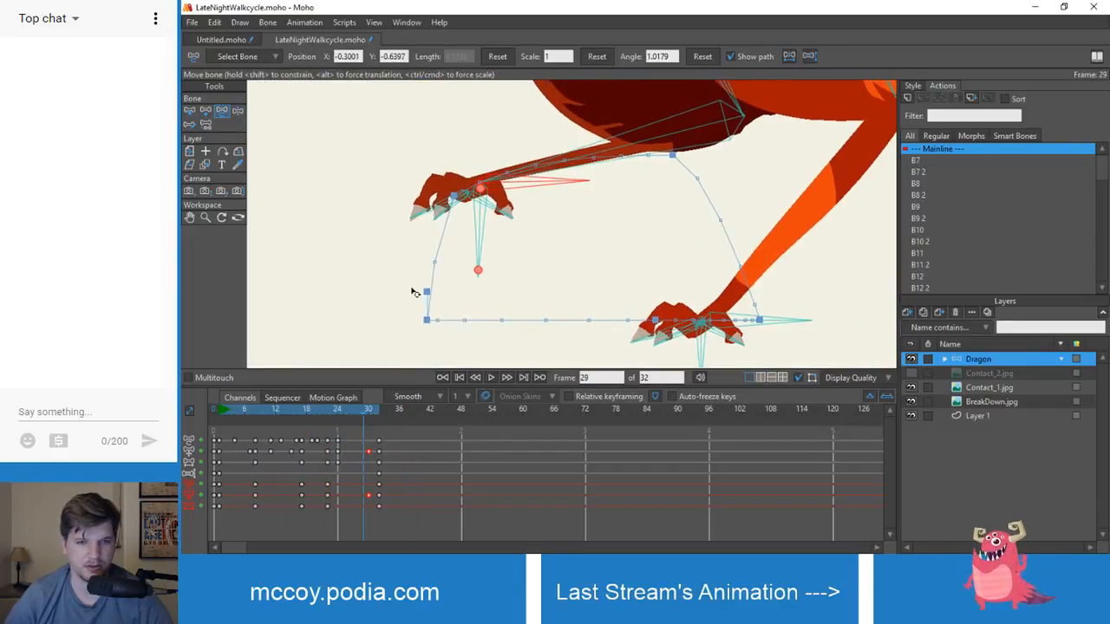
drag(348, 407, 265, 413)
key(space)
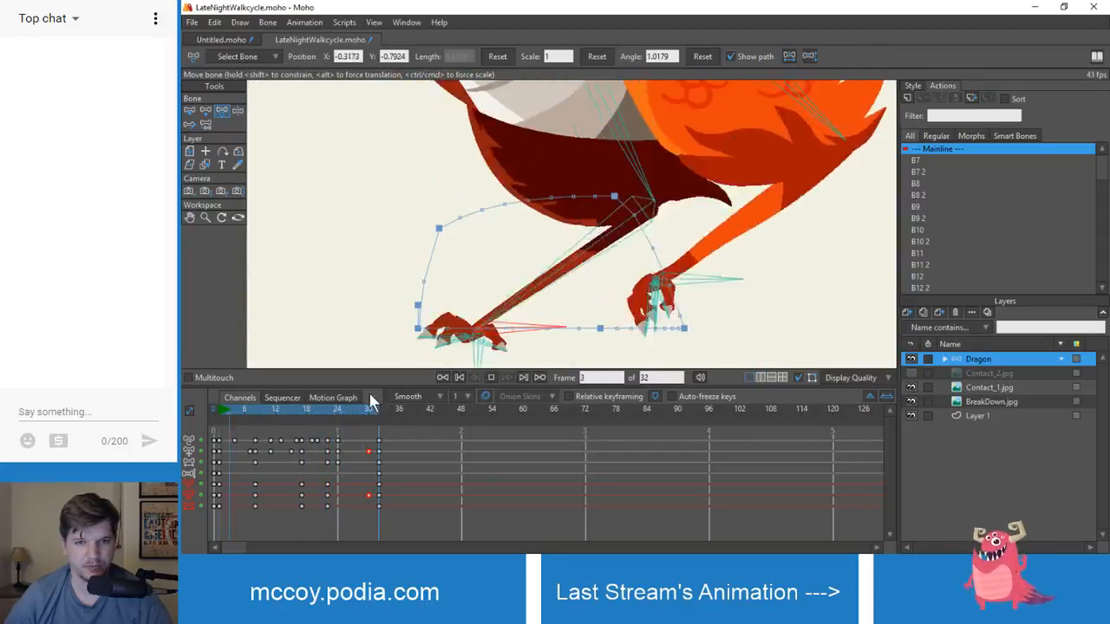
- Move the dark leg's foot bone slightly forward and up at frame 30, and play back the cycle to check it
drag(340, 410, 368, 414)
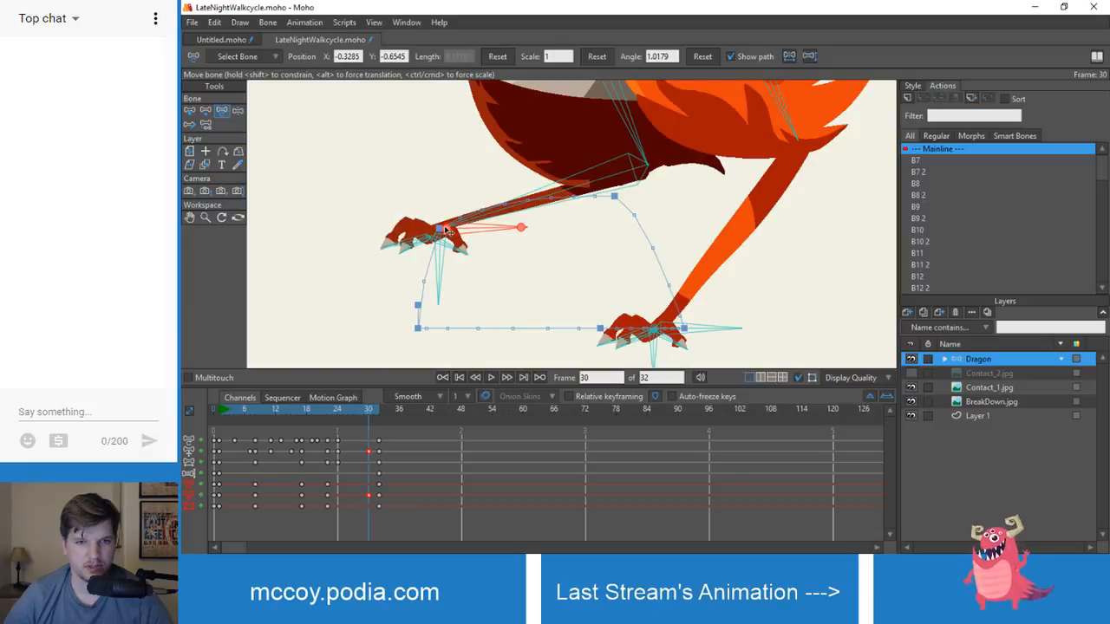
mouse_move(447, 230)
mouse_down()
mouse_move(449, 219)
mouse_move(439, 228)
mouse_up()
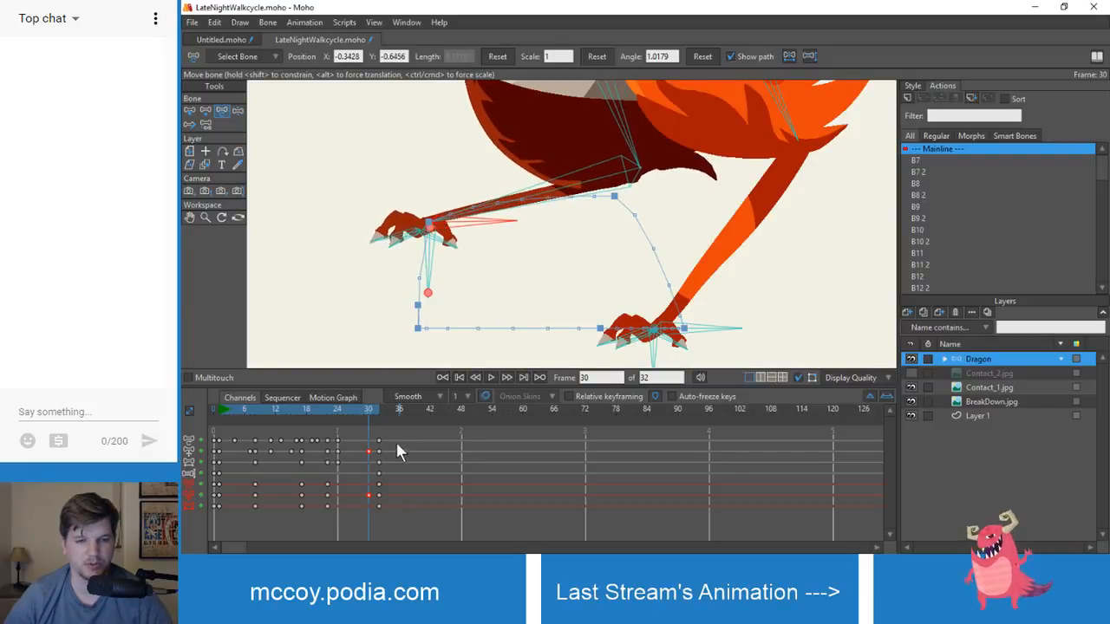
drag(362, 408, 213, 424)
key(space)
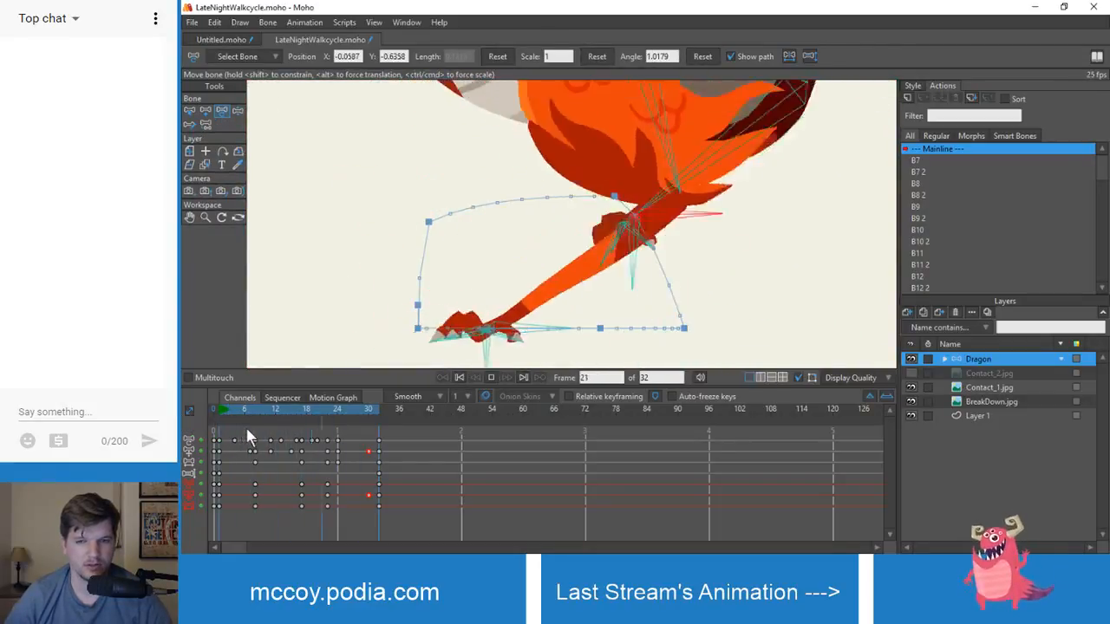
key(space)
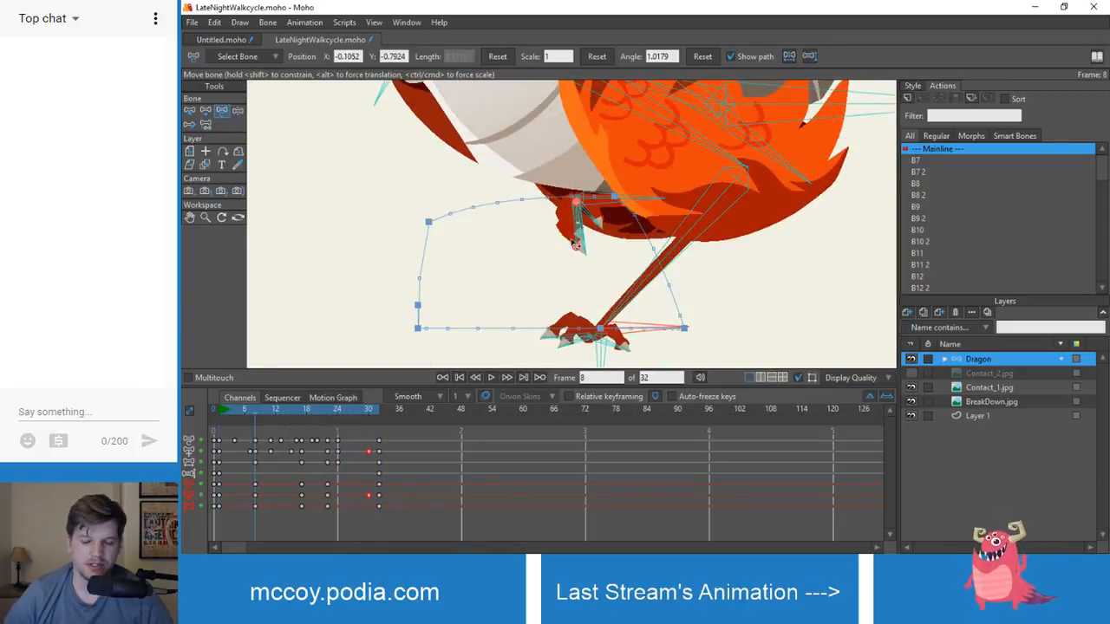
- Delete all angle and scale keyframes of the dark leg's foot bone, keeping its position keys
drag(353, 404, 219, 423)
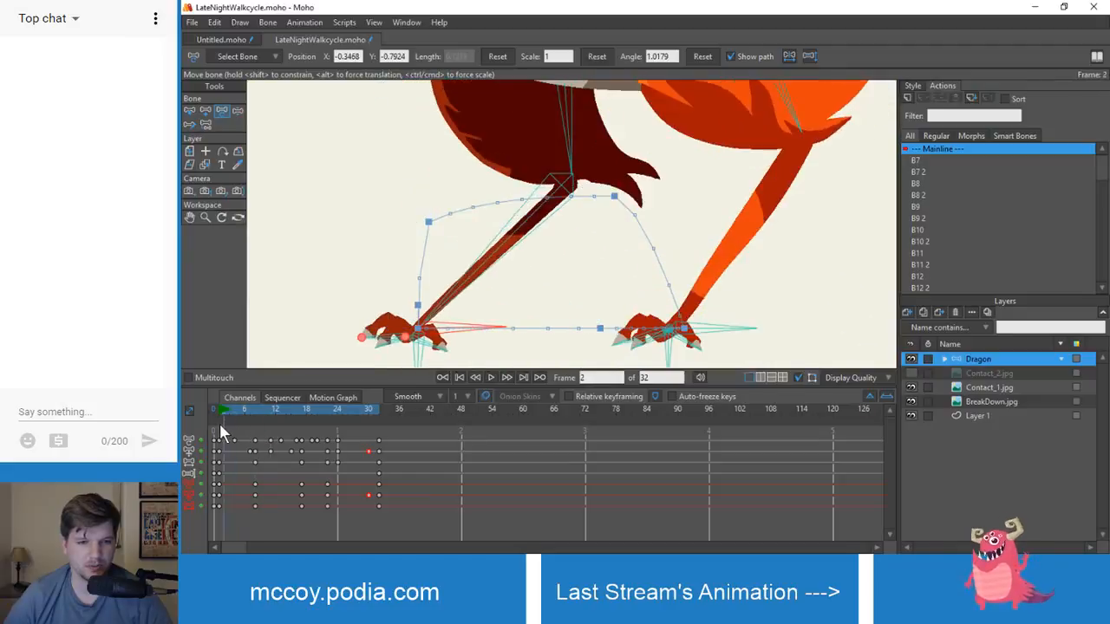
key(b)
click(717, 334)
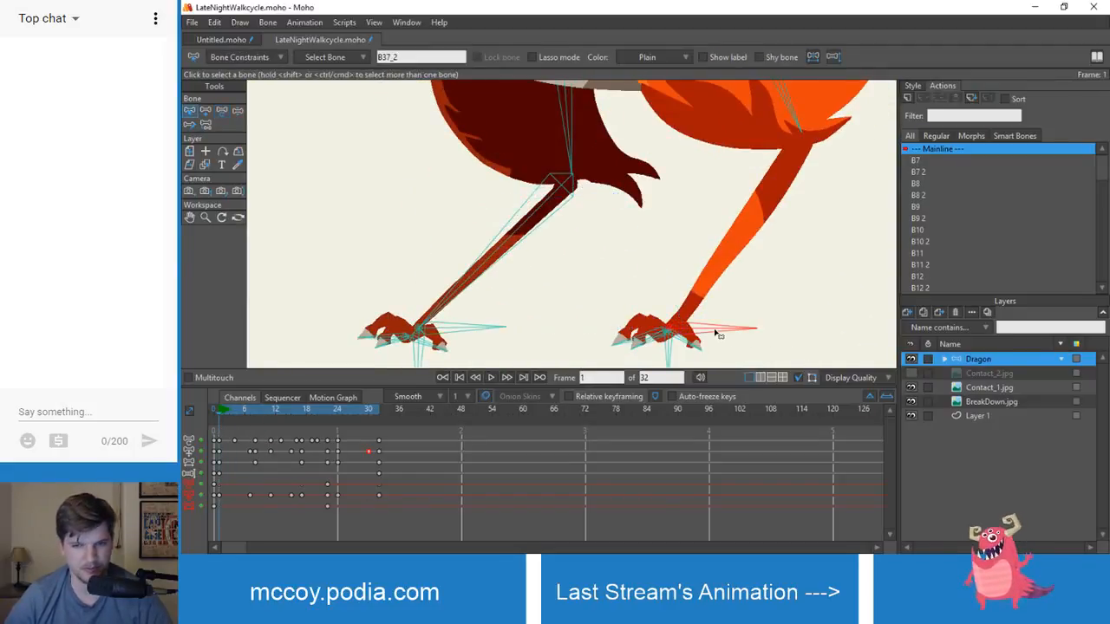
click(457, 330)
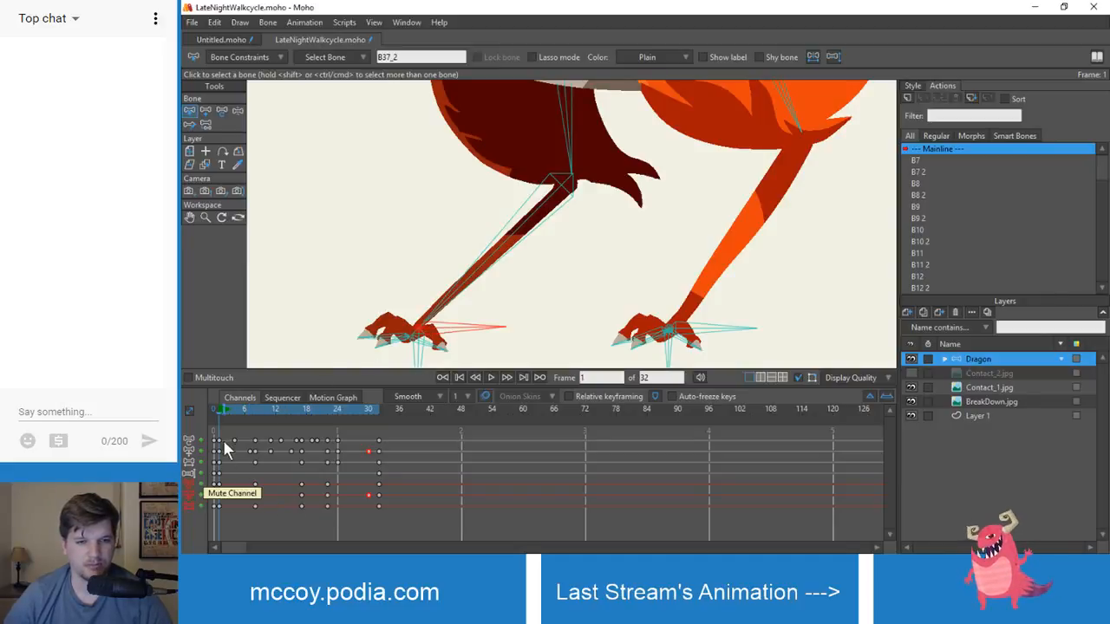
click(189, 484)
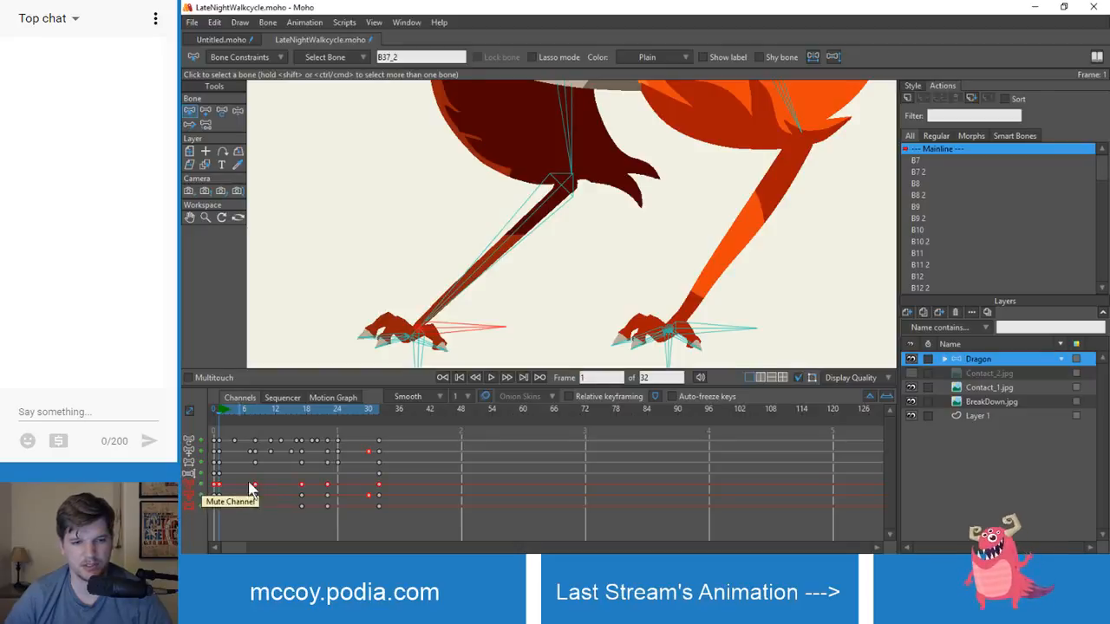
click(247, 491)
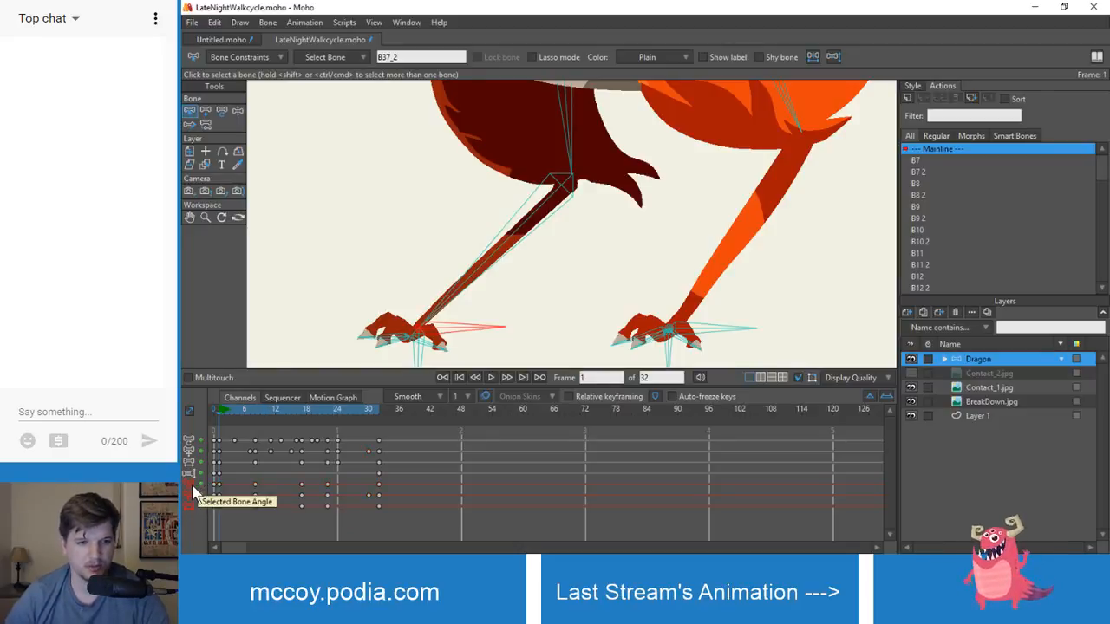
key(Delete)
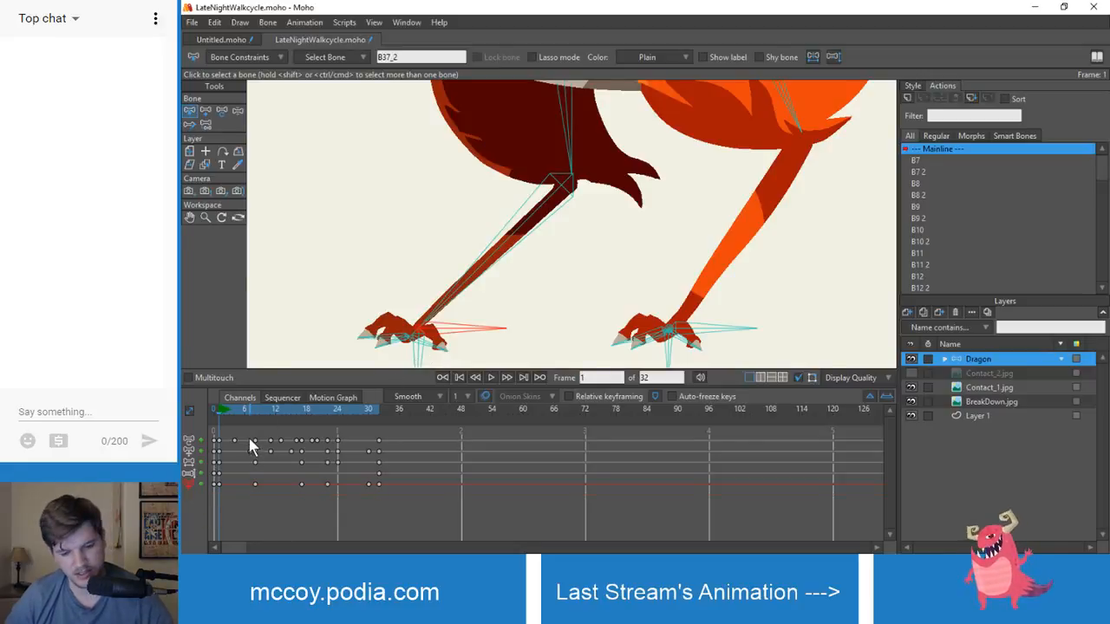
- Curl the toes of the dark leg's foot downward at frame 19
drag(217, 406, 314, 437)
scroll(609, 267, up, 3)
key(z)
drag(611, 276, 598, 322)
scroll(625, 297, down, 3)
scroll(619, 310, up, 3)
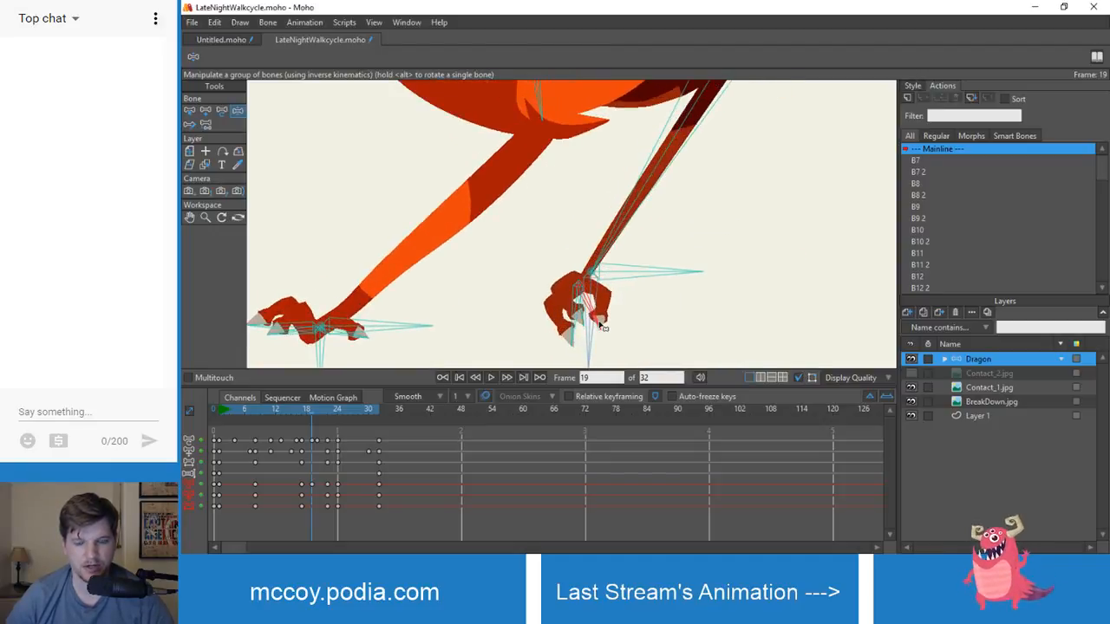
scroll(526, 290, down, 2)
drag(525, 297, 532, 305)
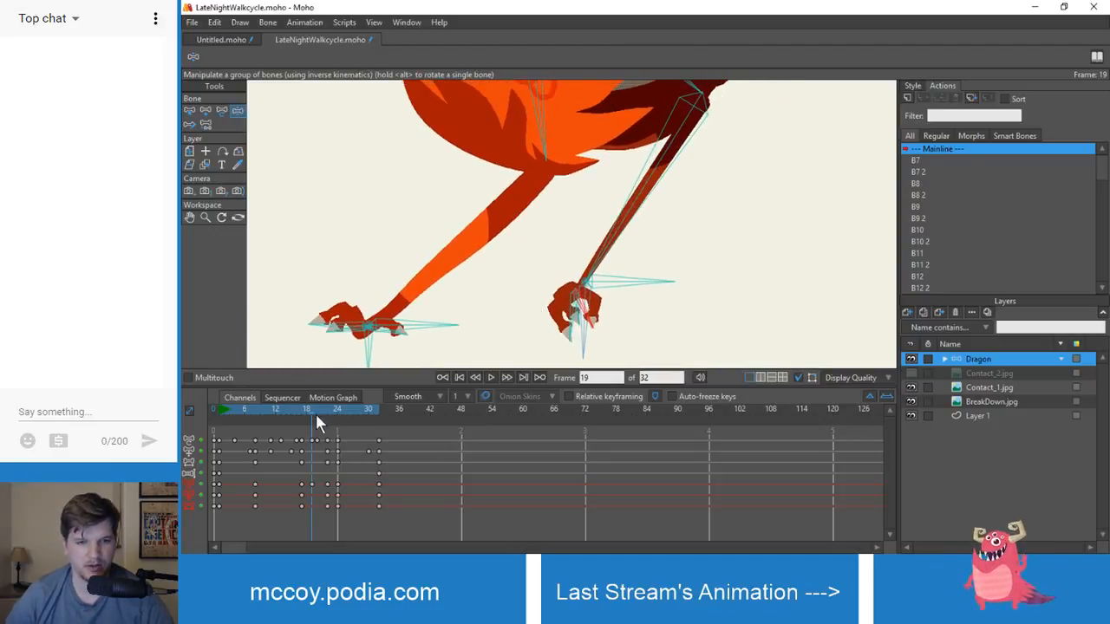
mouse_move(316, 414)
mouse_down()
mouse_move(300, 411)
mouse_move(343, 417)
mouse_move(310, 422)
mouse_up()
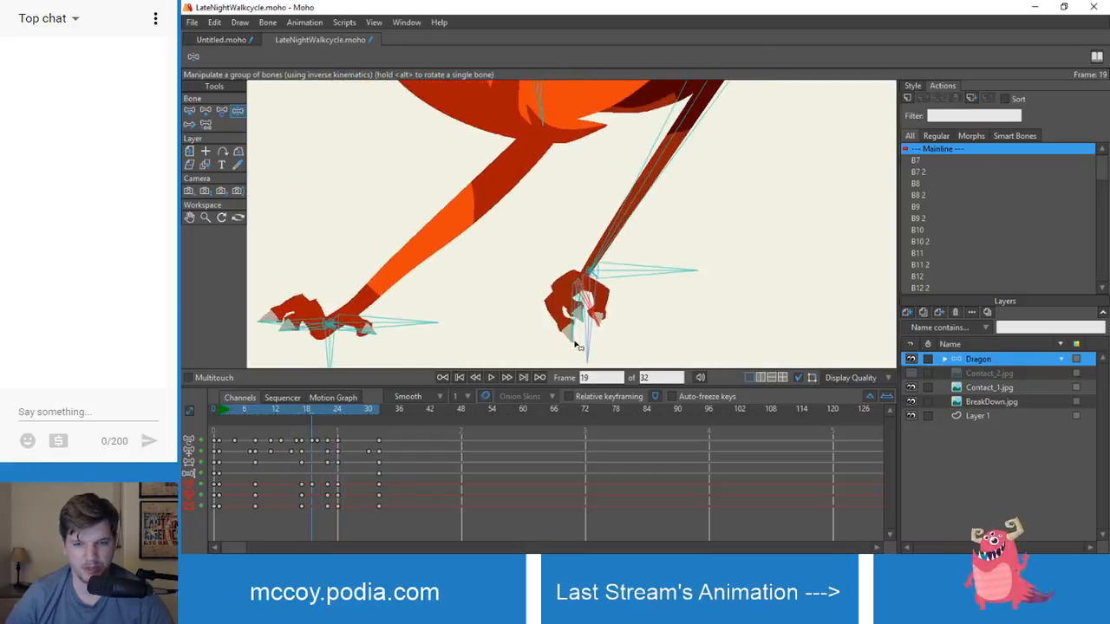
drag(574, 344, 573, 308)
- Select the dark foot's three toe bones and shift their angle keyframe from frame 19 to frame 20
scroll(573, 309, up, 2)
key(b)
scroll(569, 274, up, 2)
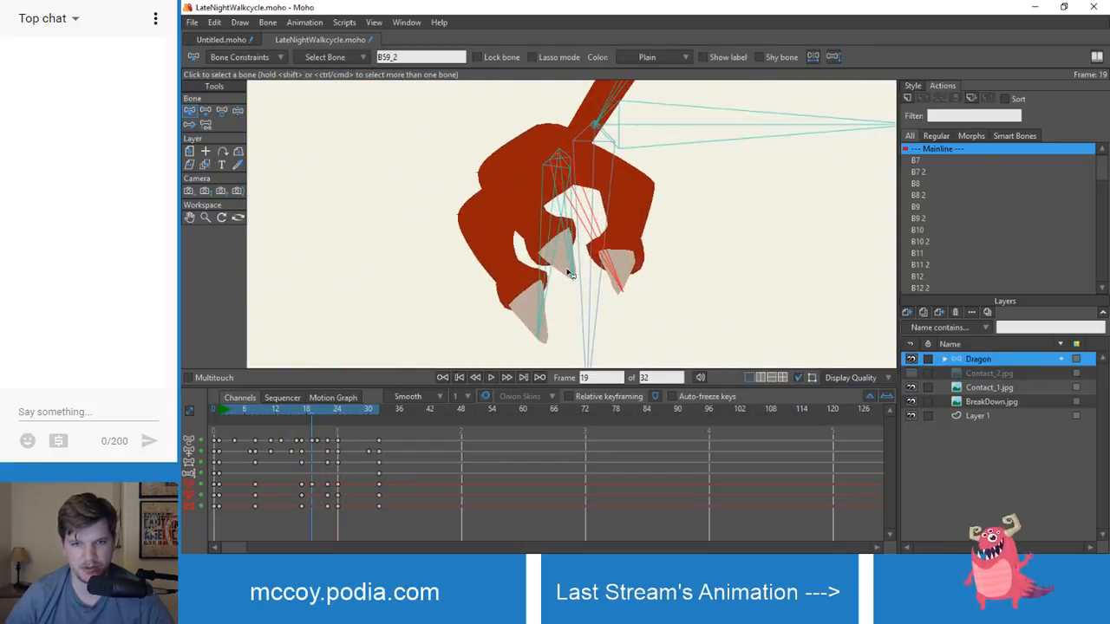
click(563, 242)
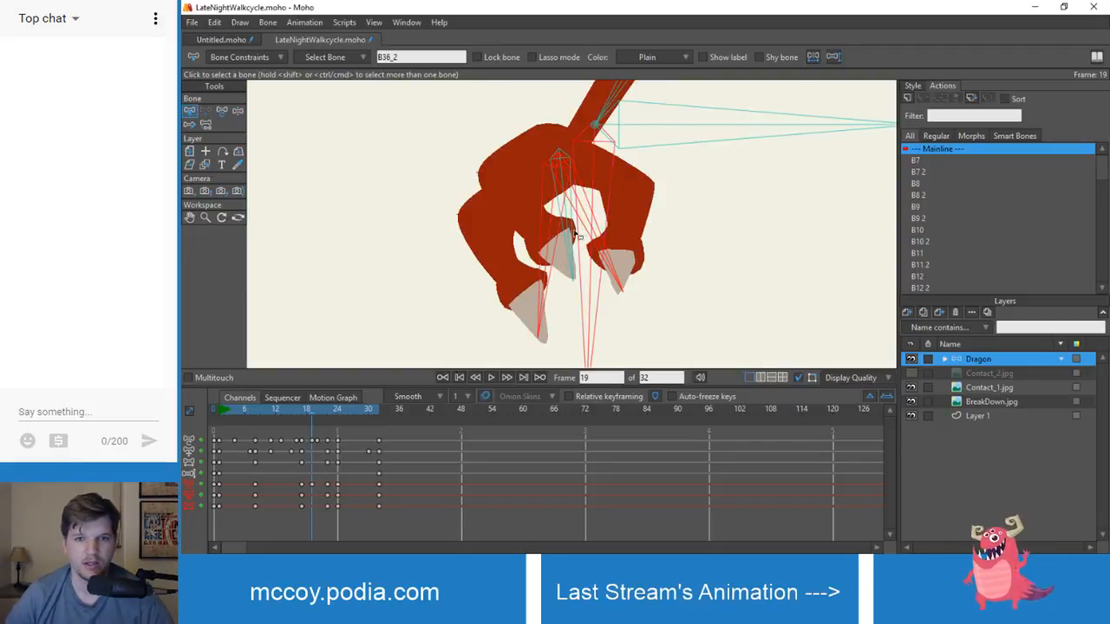
click(709, 308)
click(614, 273)
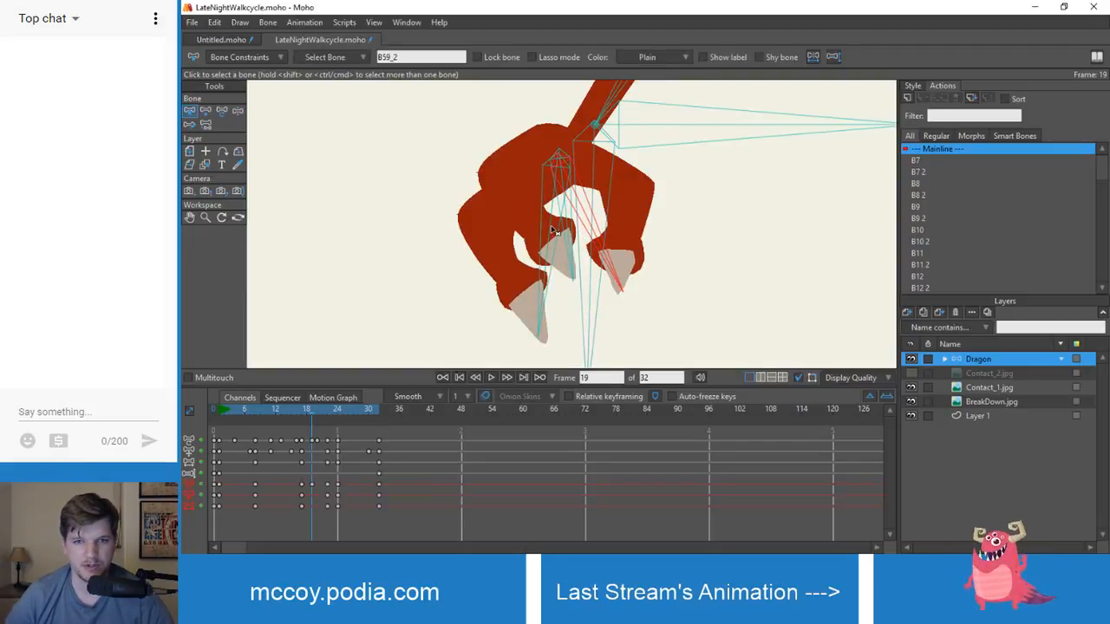
shift+click(552, 231)
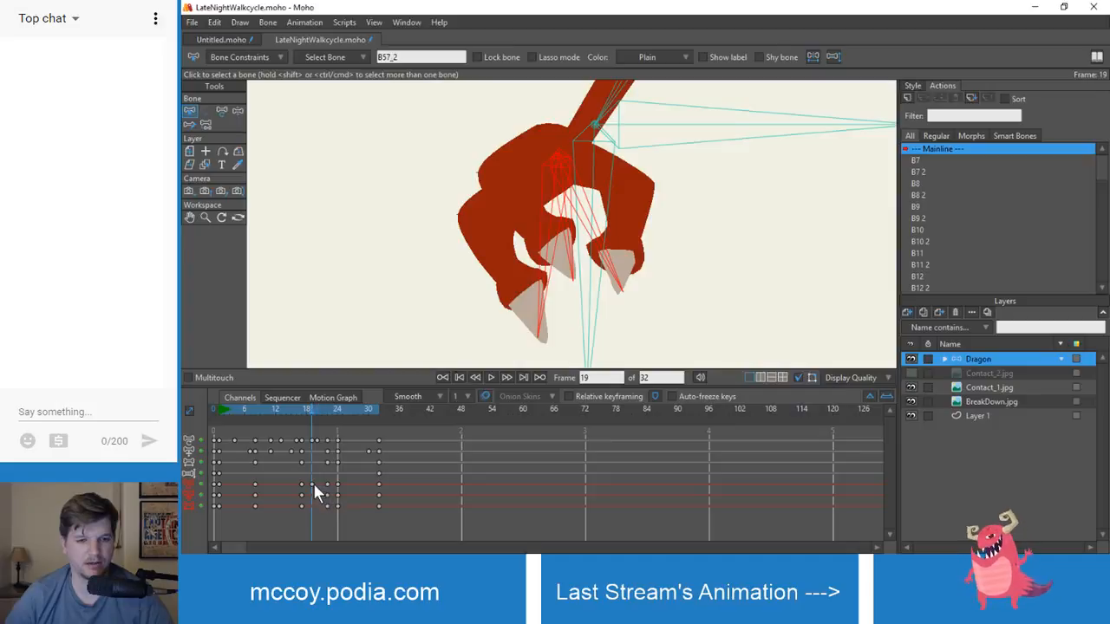
drag(313, 483, 317, 485)
- Curl the dark foot's front, middle and rear toes downward at frame 28
scroll(487, 247, down, 4)
drag(445, 147, 488, 228)
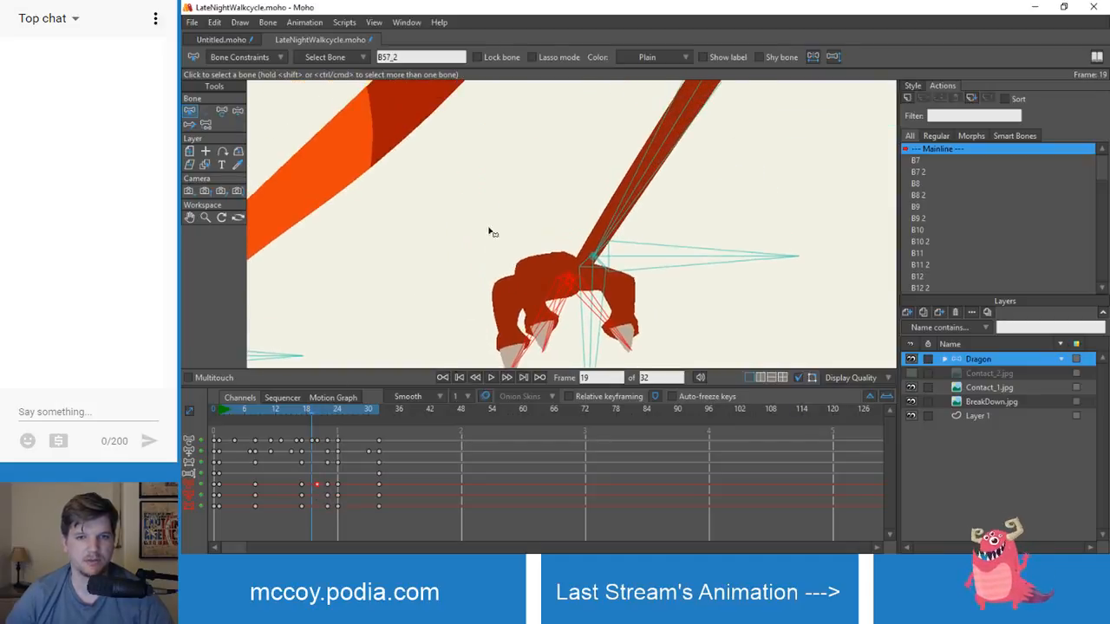
scroll(488, 247, down, 3)
mouse_move(327, 412)
mouse_down()
mouse_move(300, 411)
mouse_move(364, 415)
mouse_move(319, 420)
mouse_move(347, 423)
mouse_up()
scroll(383, 209, up, 5)
drag(355, 194, 508, 261)
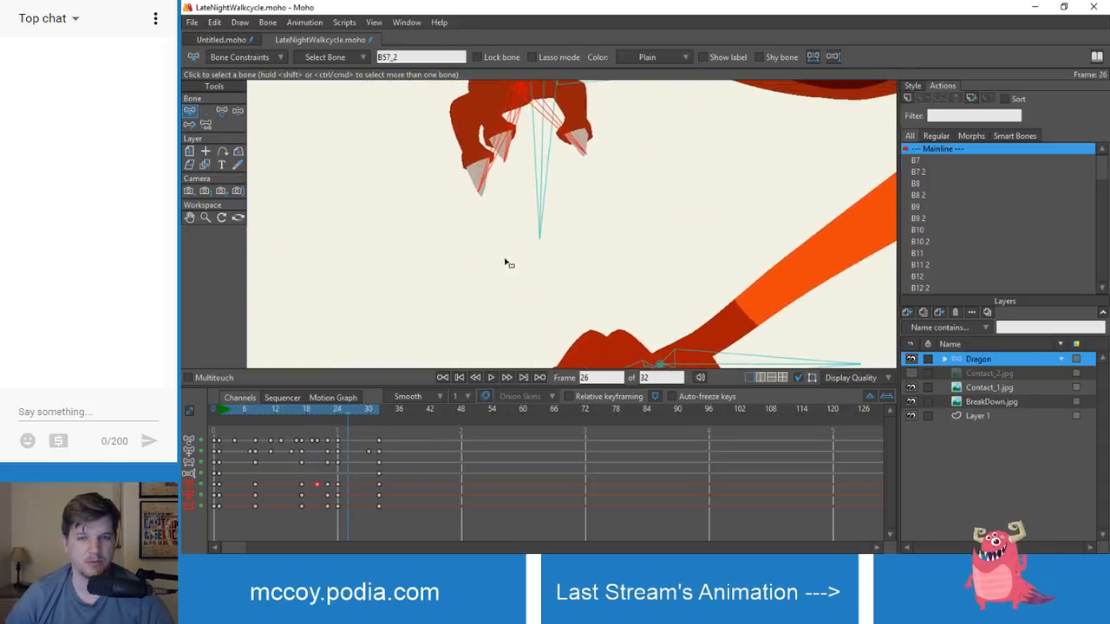
scroll(538, 97, down, 3)
drag(535, 164, 530, 239)
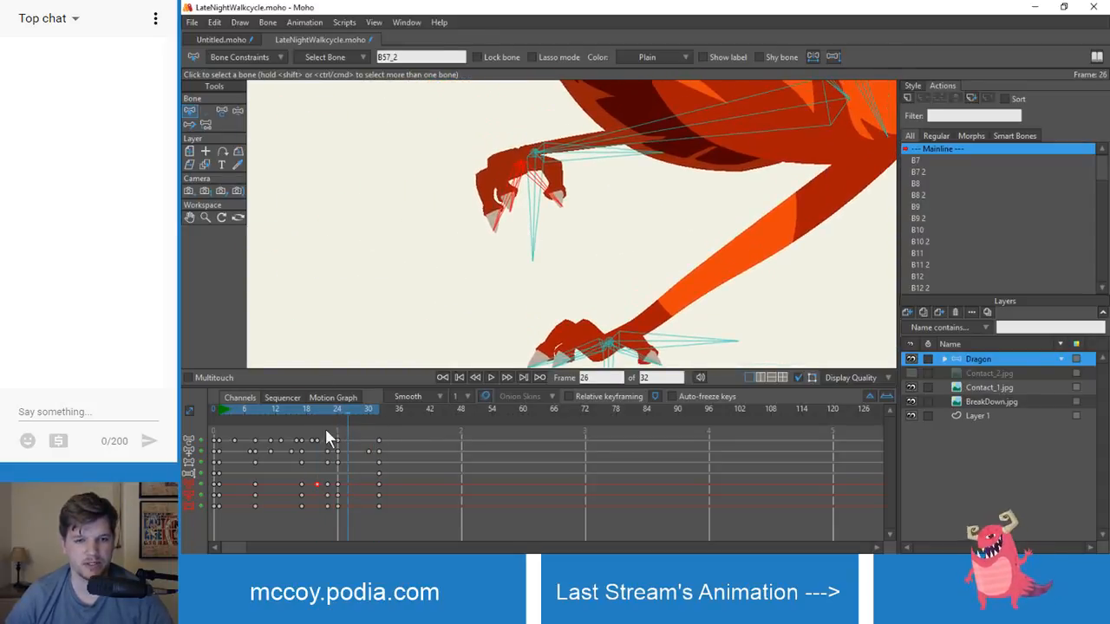
mouse_move(345, 418)
mouse_down()
mouse_move(371, 417)
mouse_move(350, 422)
mouse_move(364, 423)
mouse_up()
key(z)
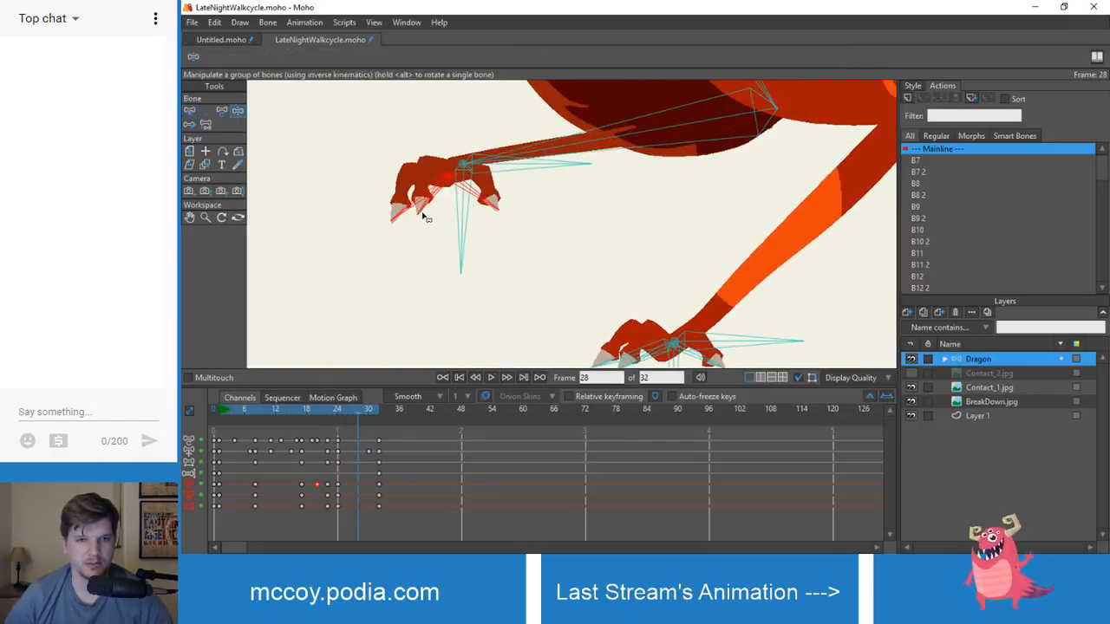
mouse_move(427, 218)
mouse_down()
mouse_move(453, 206)
mouse_move(436, 230)
mouse_up()
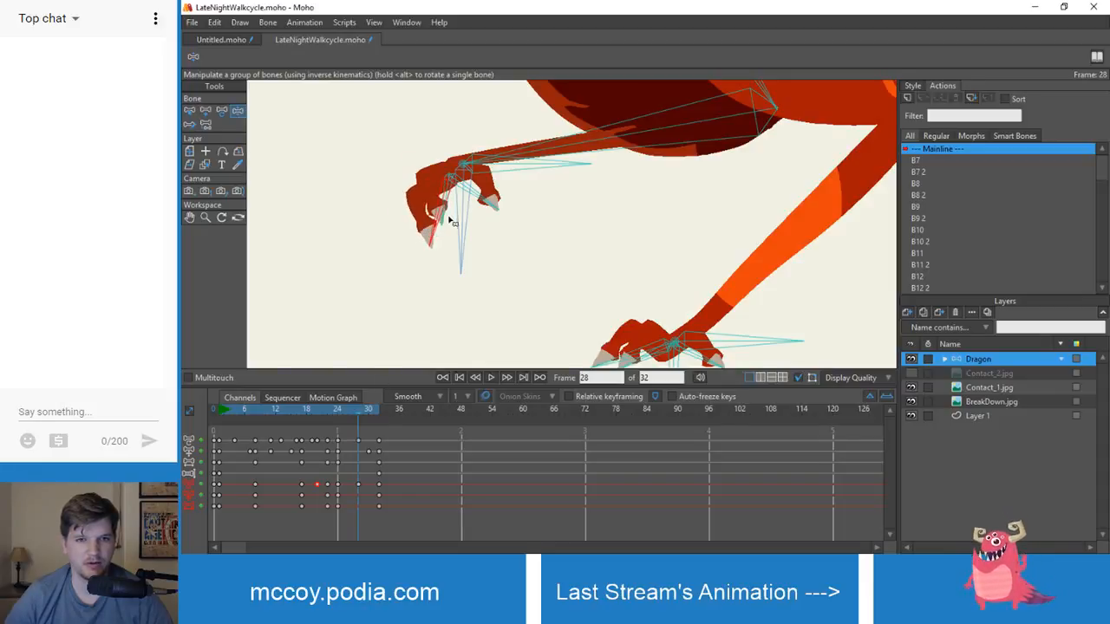
drag(460, 224, 489, 228)
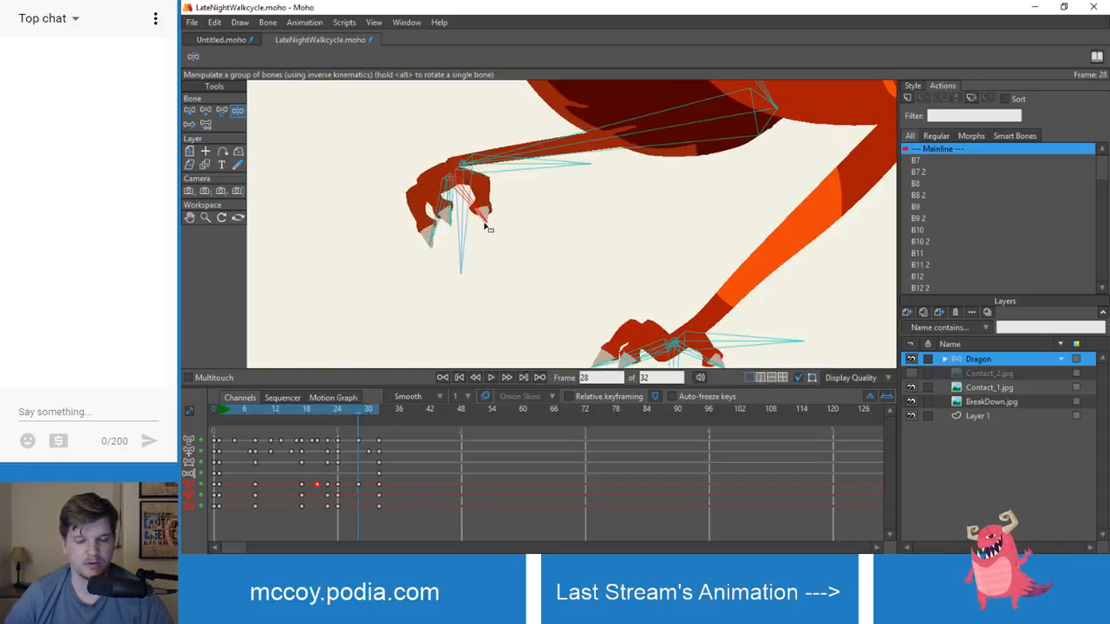
- Bend the dark foot's toes upward at frame 31, just before the foot lands
drag(356, 414, 368, 411)
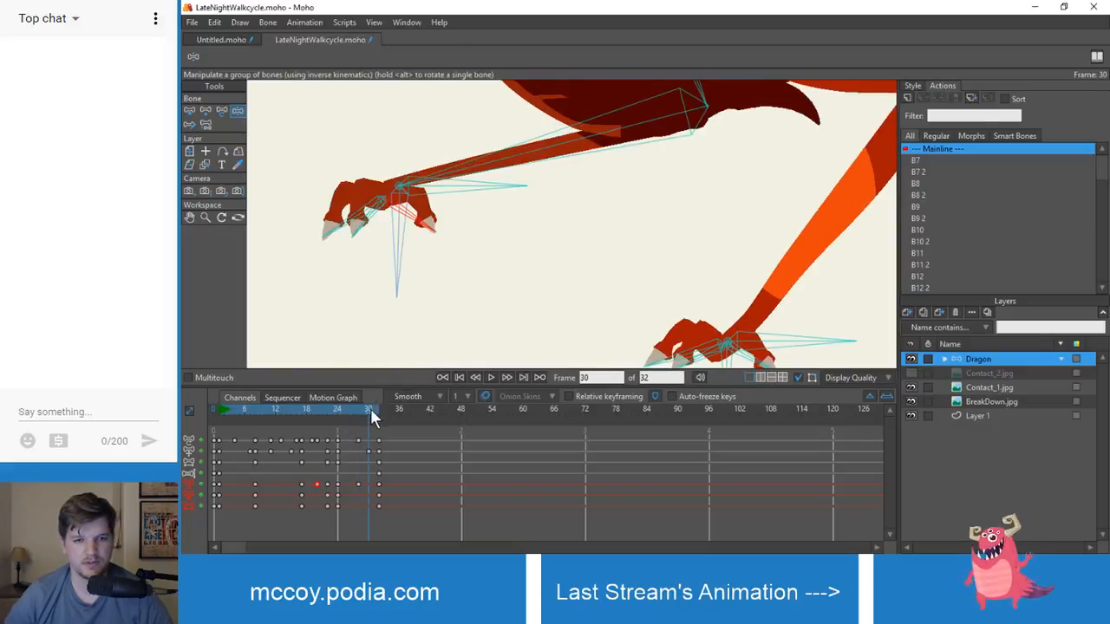
click(374, 409)
scroll(344, 261, down, 1)
scroll(411, 214, up, 2)
drag(344, 261, 397, 219)
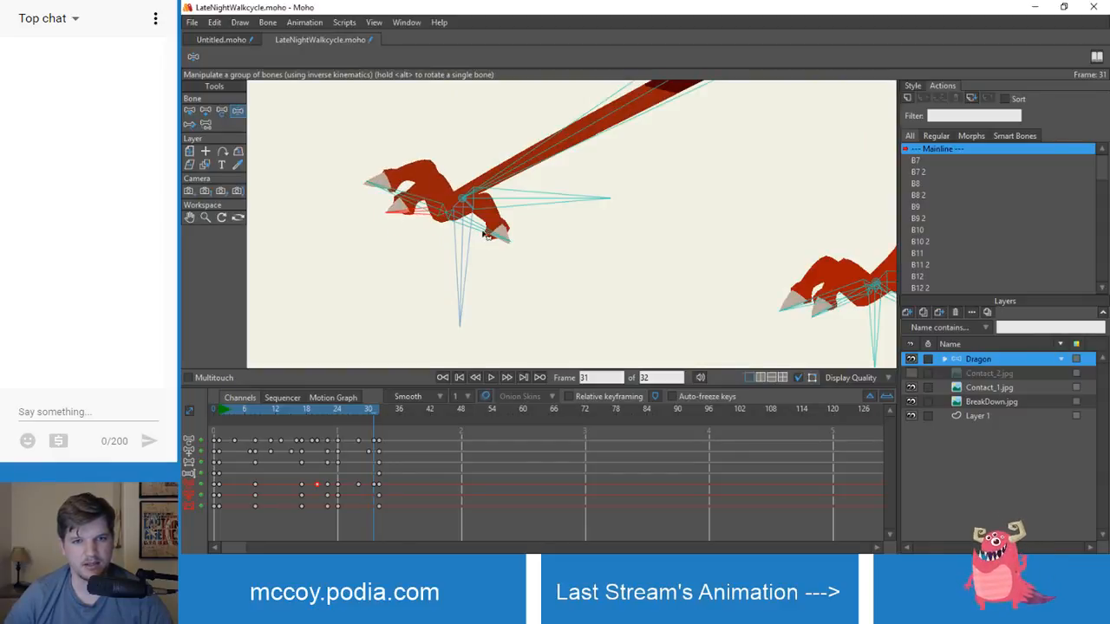
drag(486, 235, 503, 223)
drag(409, 201, 395, 238)
scroll(414, 200, down, 4)
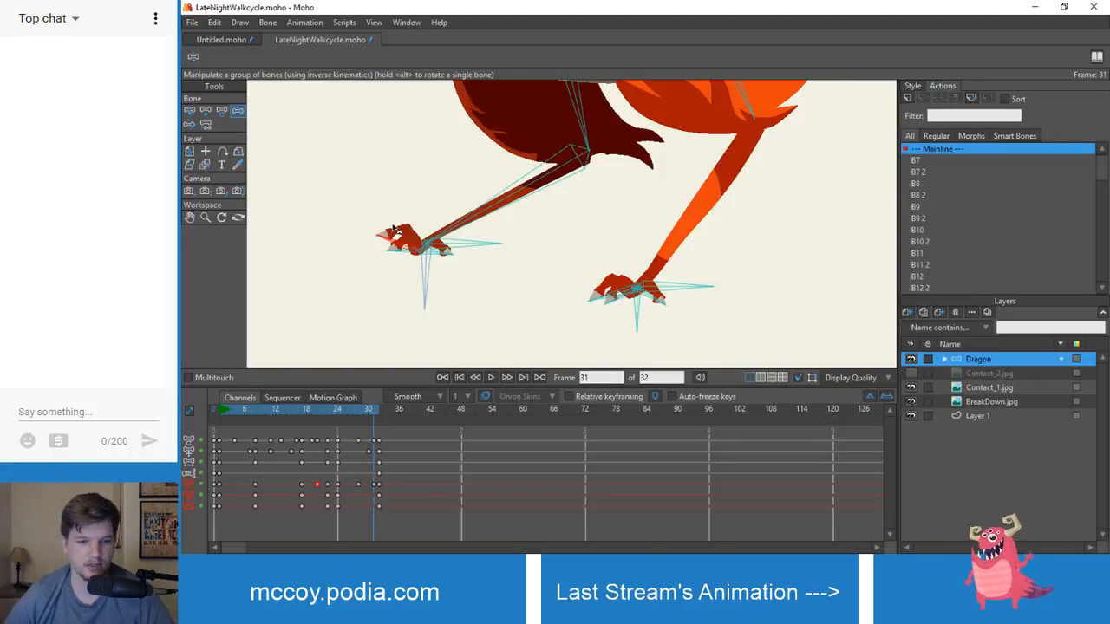
- Step back and forth through the frames around 31 to examine the toe motion as the foot lands
key(Right)
key(Left)
key(Left)
key(Right)
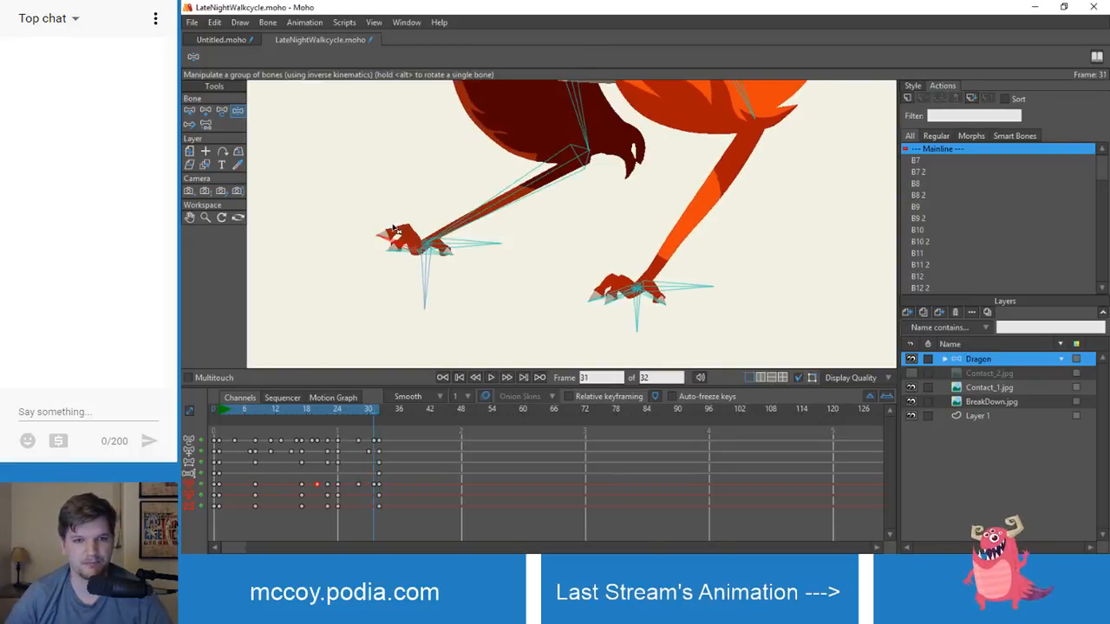
key(Right)
key(Left)
key(Right)
key(Left)
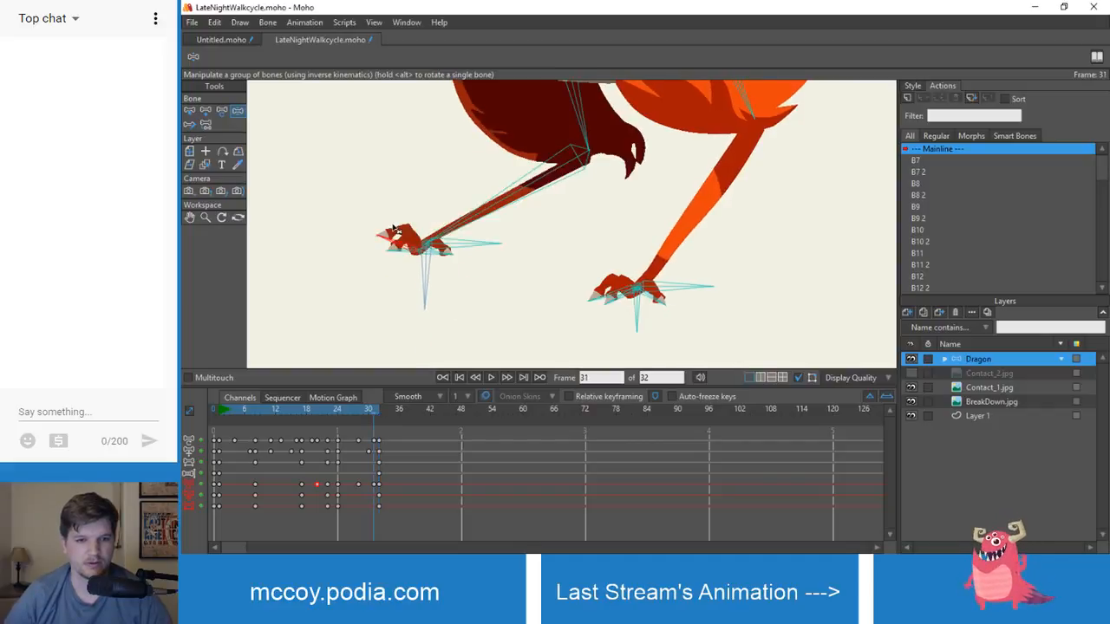
- Lift the dark foot's middle toe slightly further at frame 31, and try raising the rear toe
scroll(394, 228, up, 3)
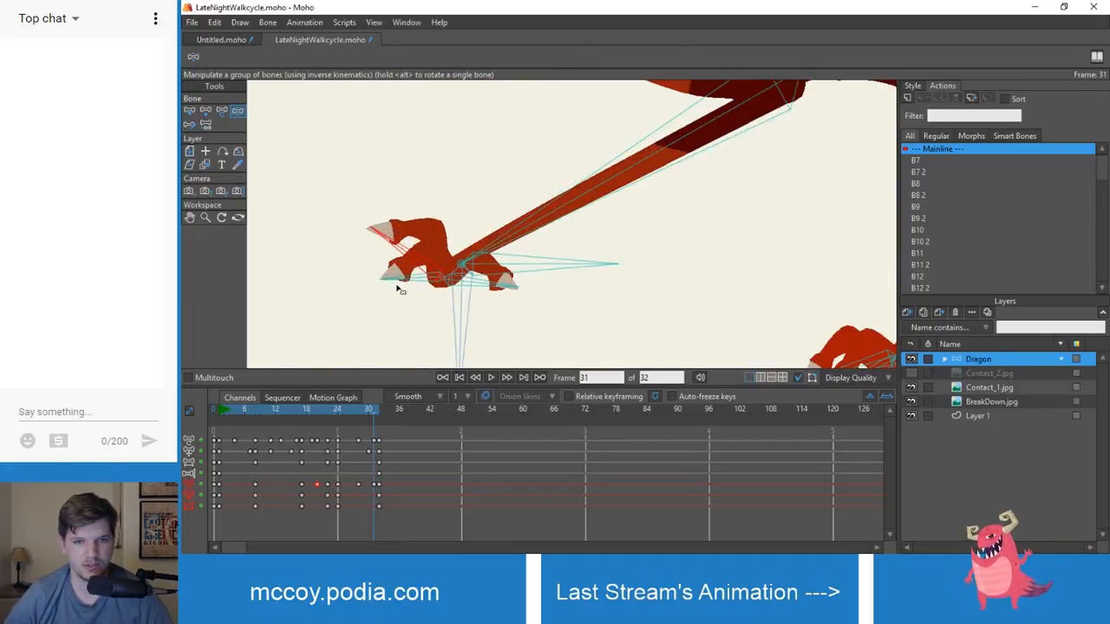
drag(396, 285, 399, 278)
drag(510, 273, 522, 254)
key(ctrl+z)
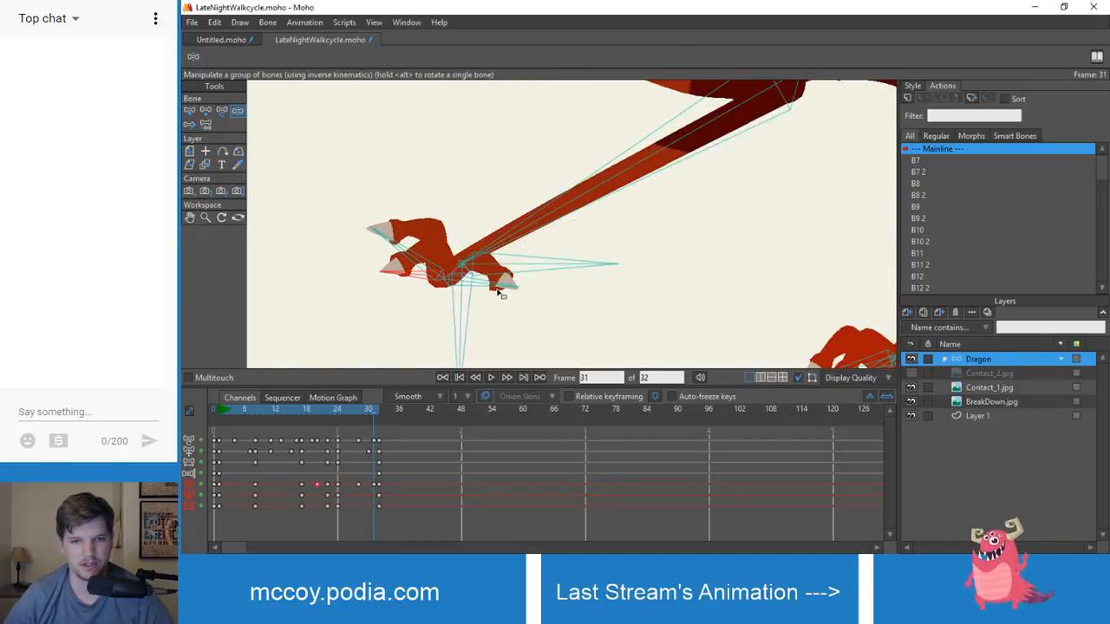
scroll(513, 316, down, 3)
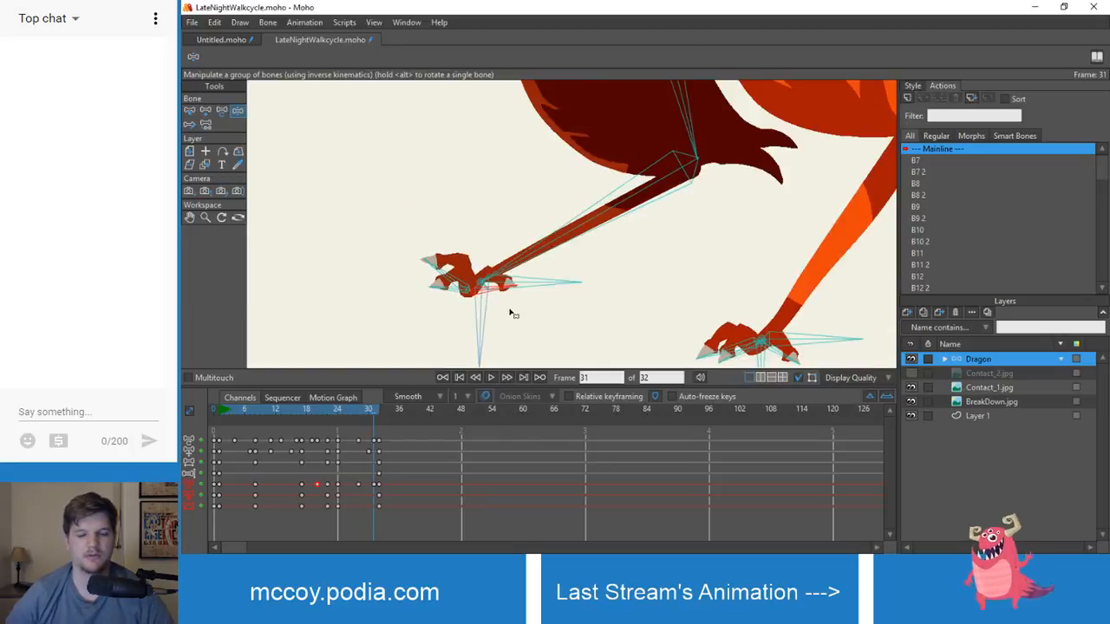
key(ctrl+z)
scroll(520, 309, down, 2)
drag(463, 302, 472, 232)
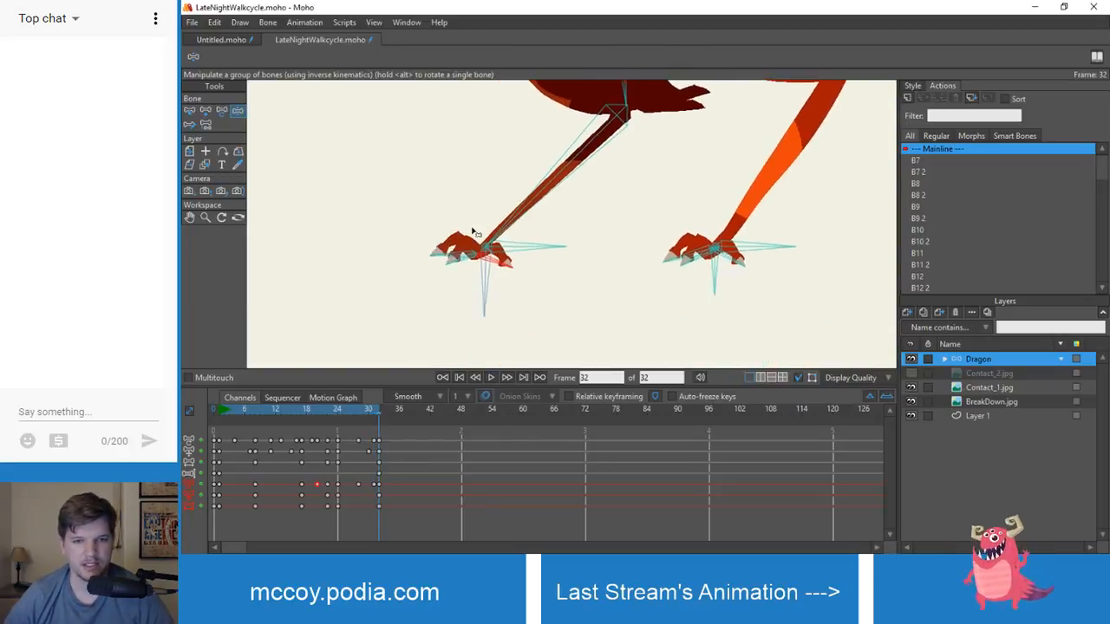
- Lift the dark foot's front, middle and rear toes upward at frame 3
scroll(473, 234, up, 3)
drag(372, 413, 218, 465)
scroll(442, 327, up, 3)
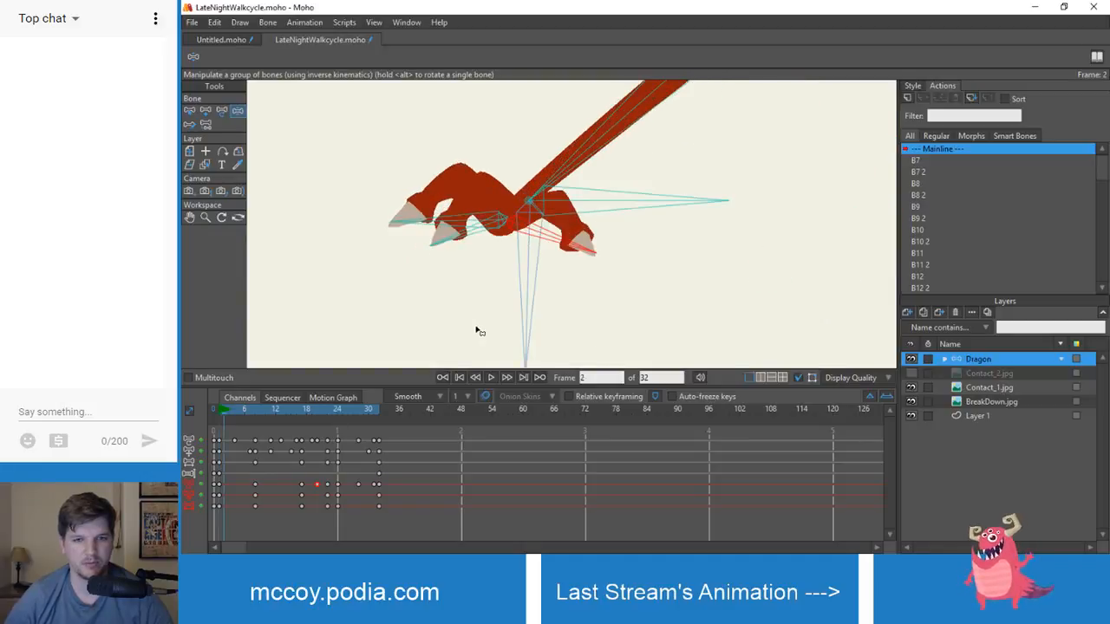
scroll(475, 330, down, 1)
drag(445, 306, 386, 382)
mouse_move(223, 414)
mouse_down()
mouse_move(215, 407)
mouse_move(230, 410)
mouse_up()
scroll(493, 269, up, 3)
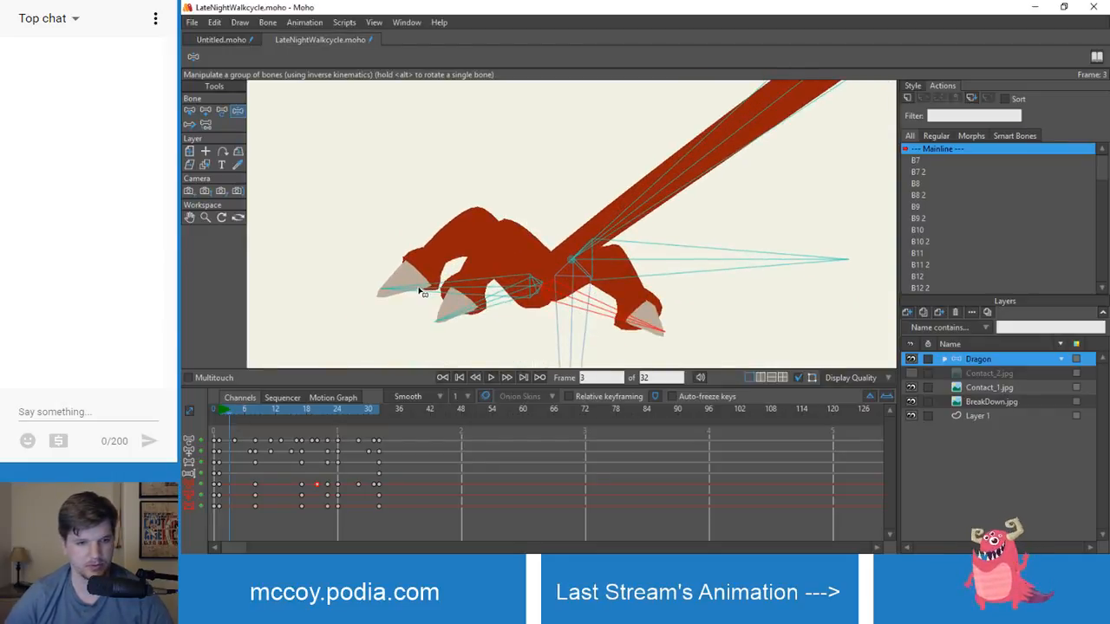
drag(231, 418, 222, 419)
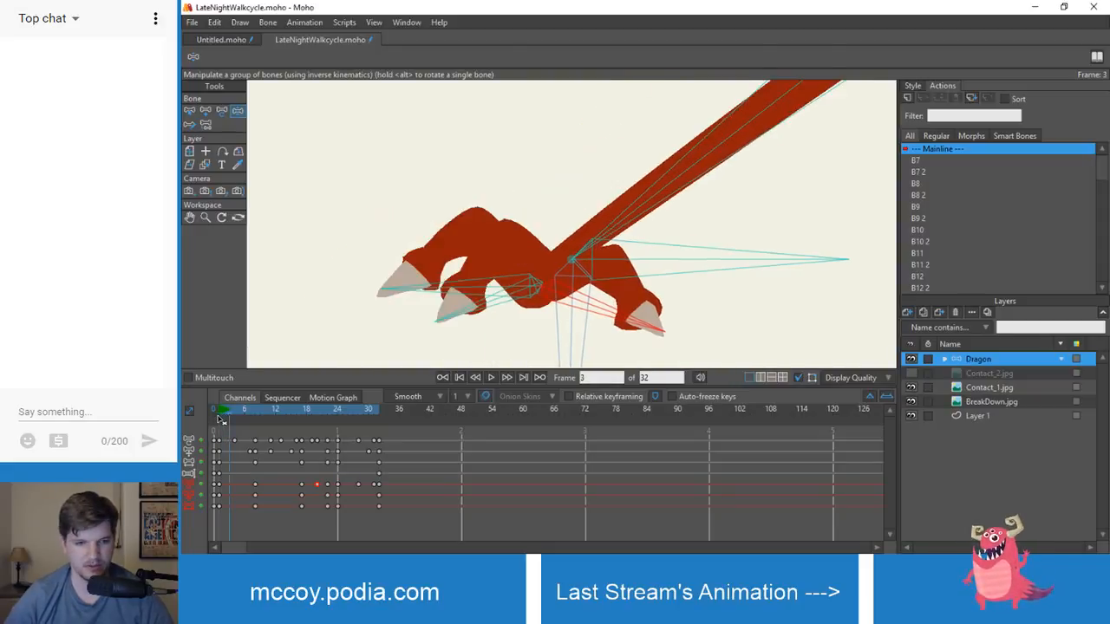
drag(431, 287, 431, 245)
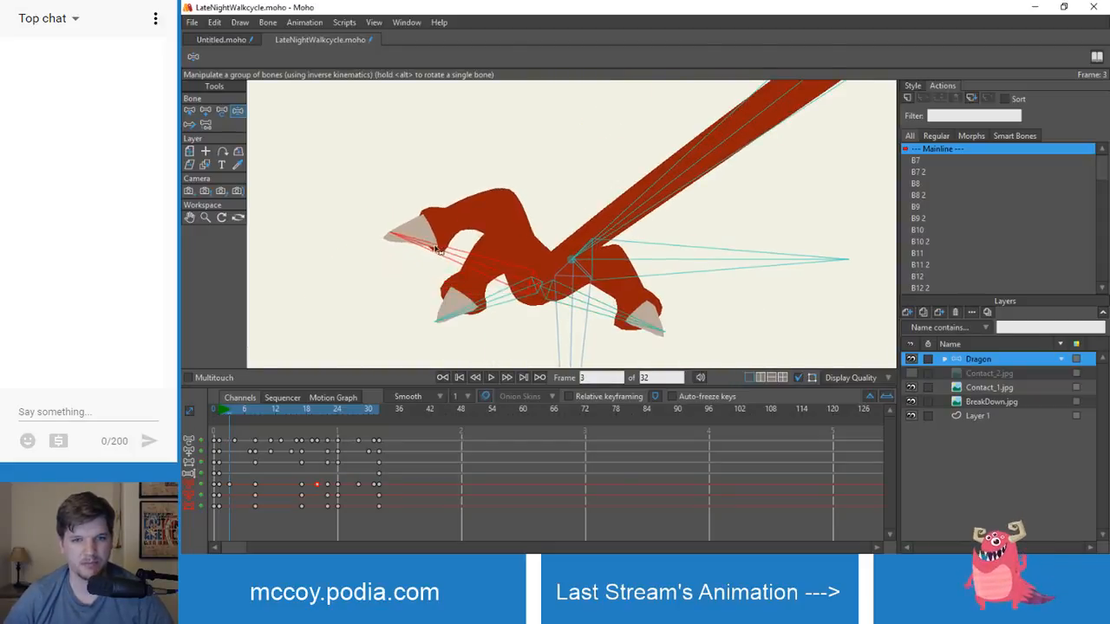
drag(473, 303, 468, 288)
drag(575, 313, 614, 285)
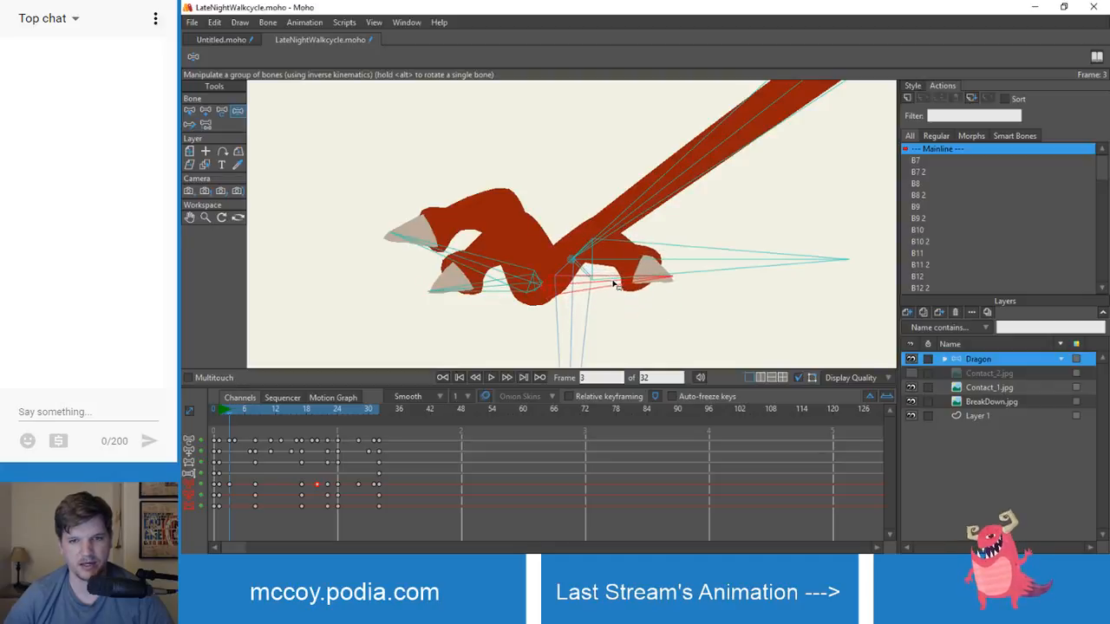
- Bend the dark foot's front, middle and rear toes down toward the ground at frame 5
drag(230, 412, 240, 411)
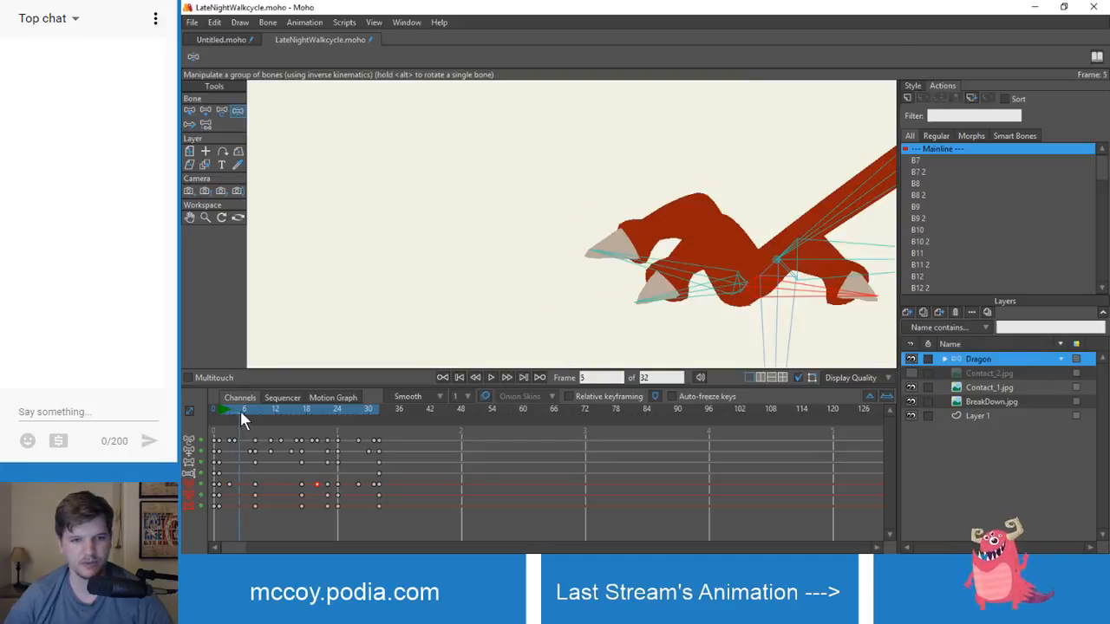
drag(465, 260, 468, 308)
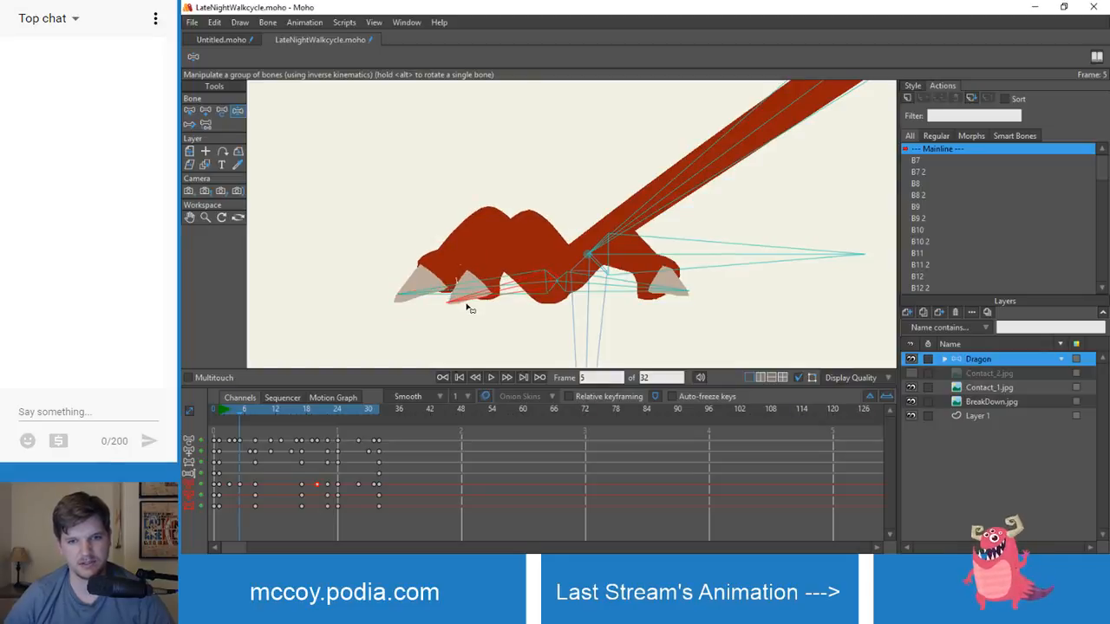
drag(640, 305, 636, 308)
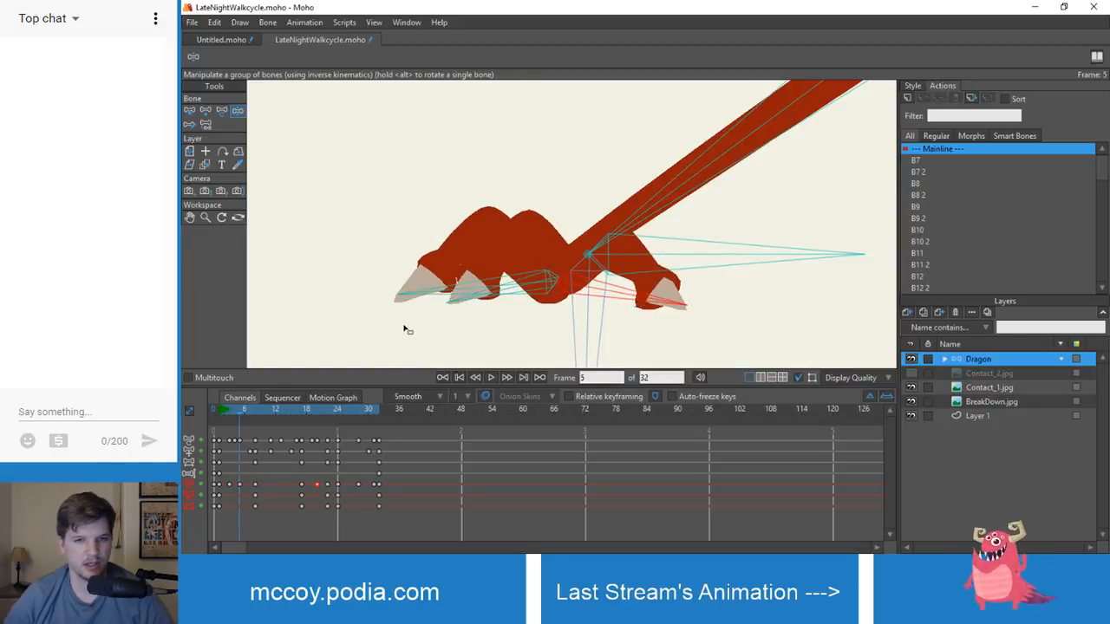
- Copy the dark foot's three toe bone keyframes from frame 1 to frame 5 and play back the walk cycle
key(b)
click(475, 302)
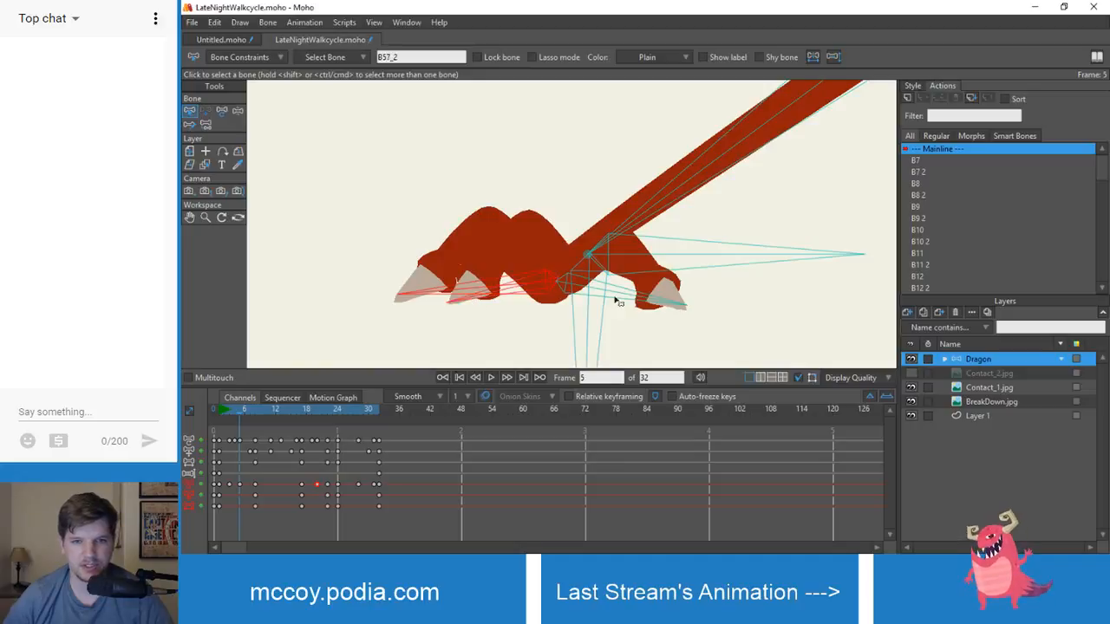
click(219, 484)
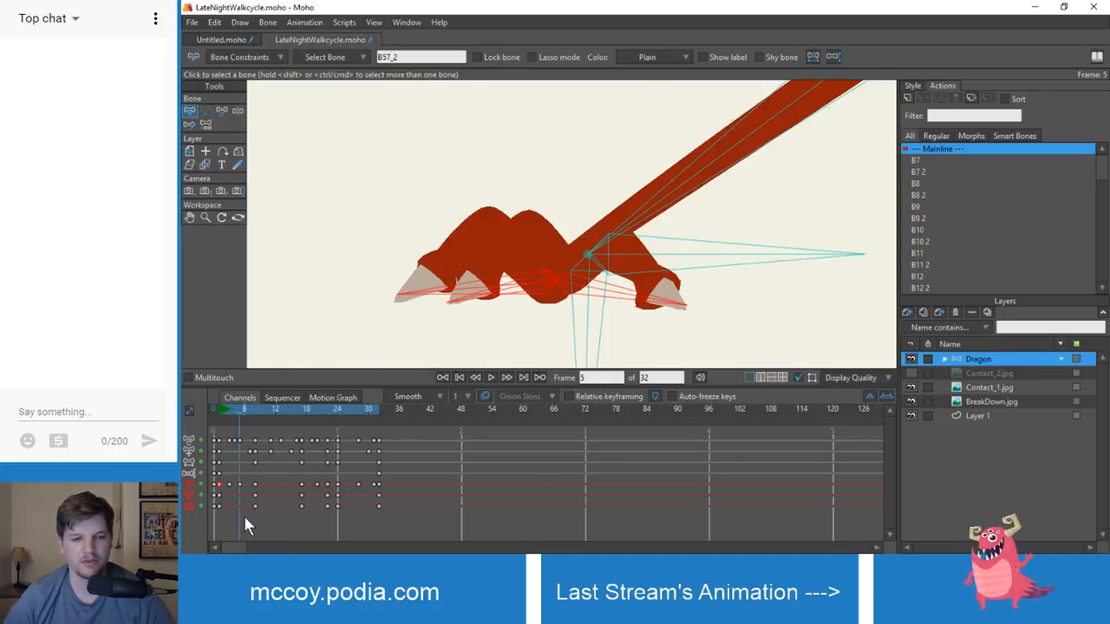
key(ctrl+v)
scroll(438, 326, down, 8)
drag(422, 325, 504, 321)
key(space)
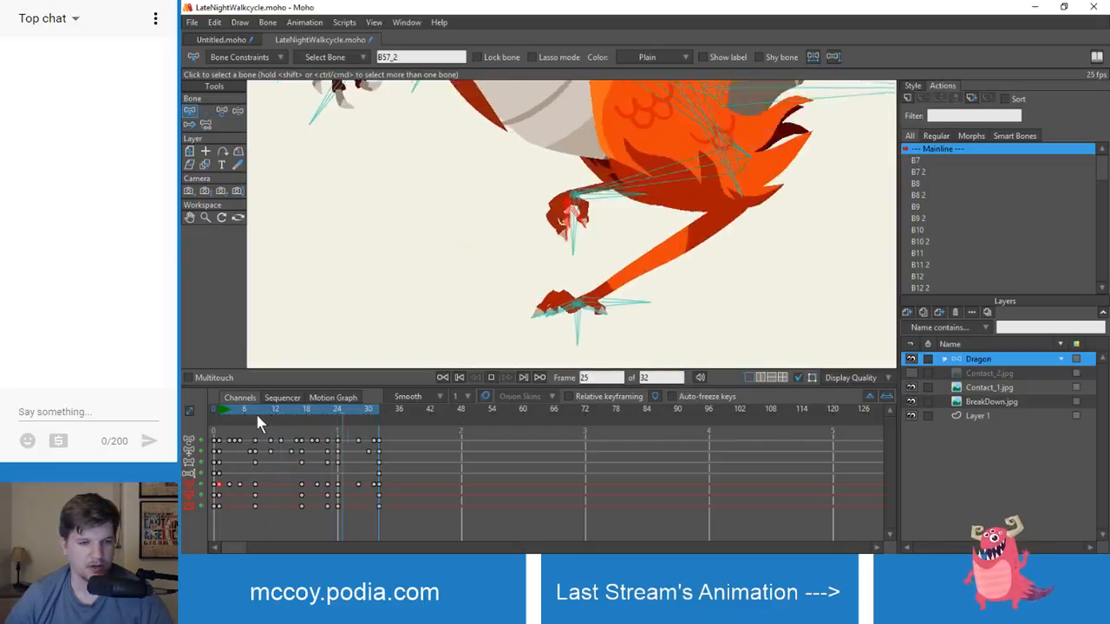
- Raise the dark foot's middle toe slightly more at frame 3
click(228, 411)
scroll(463, 325, up, 5)
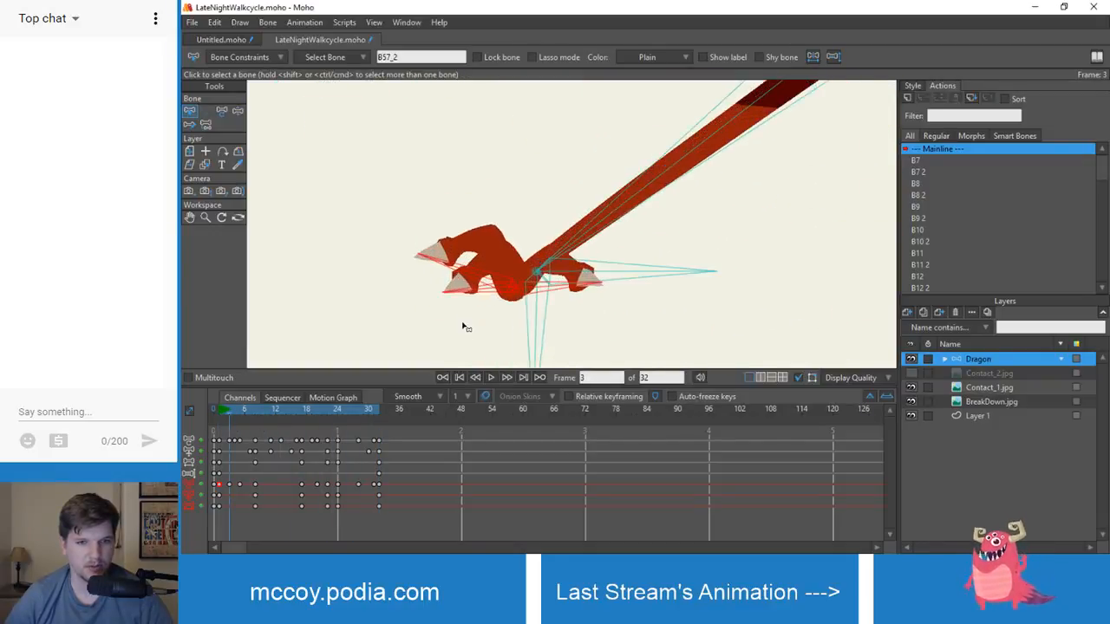
key(z)
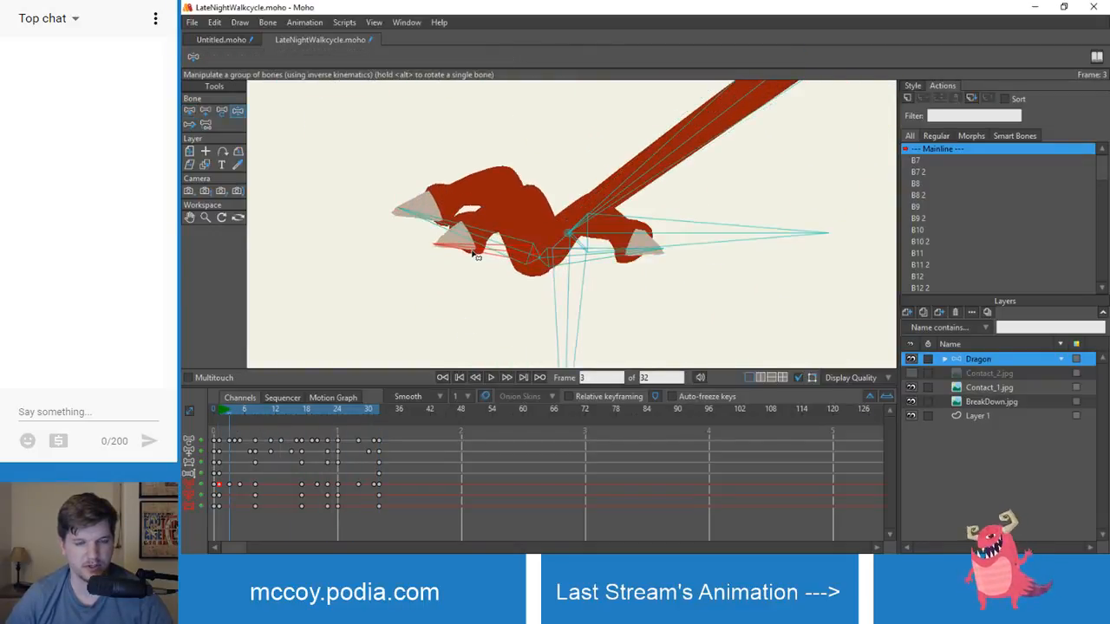
- Move the dark foot's middle toe keyframe from frame 5 to frame 4 and play back the walk cycle
drag(237, 412, 243, 415)
scroll(676, 276, down, 2)
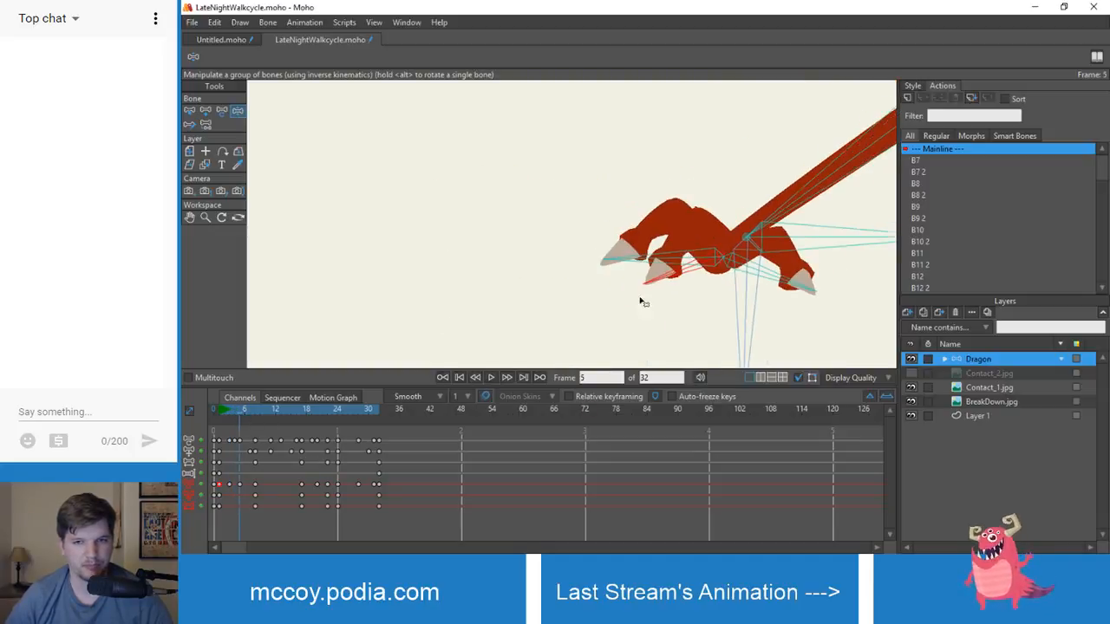
scroll(640, 303, up, 4)
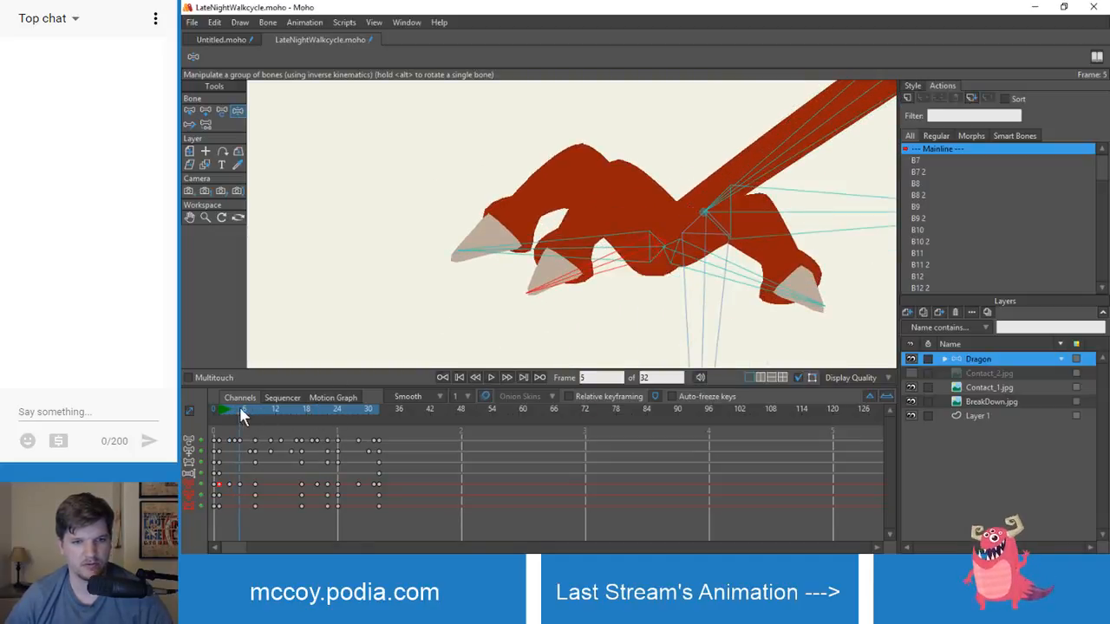
mouse_move(241, 408)
mouse_down()
mouse_move(251, 406)
mouse_move(240, 408)
mouse_up()
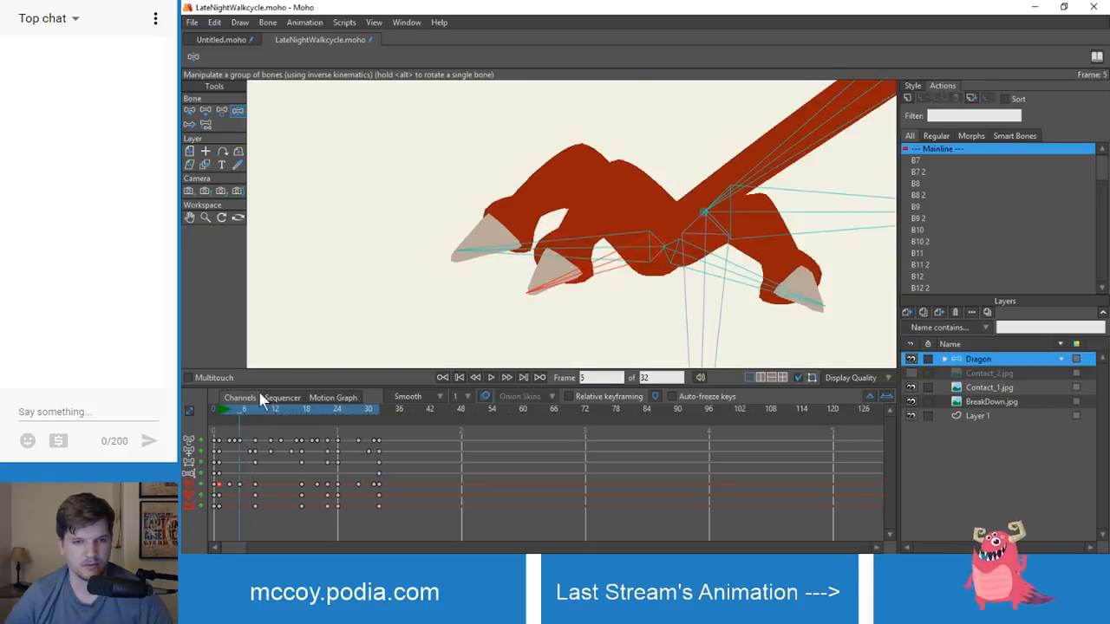
scroll(528, 279, up, 2)
key(z)
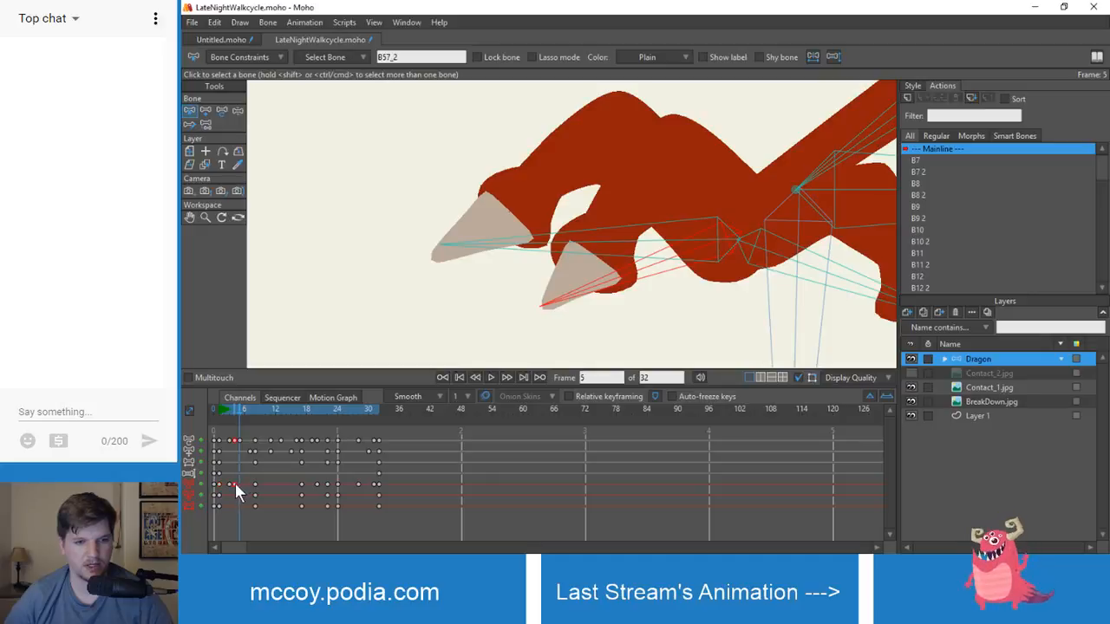
mouse_move(236, 413)
mouse_down()
mouse_move(212, 417)
mouse_move(254, 413)
mouse_up()
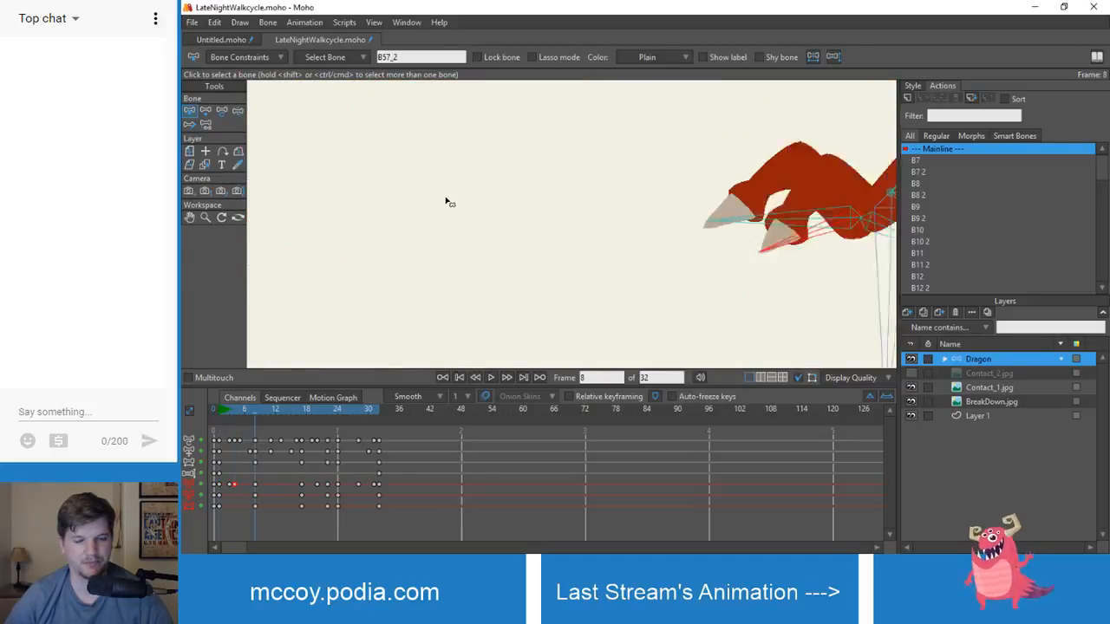
key(space)
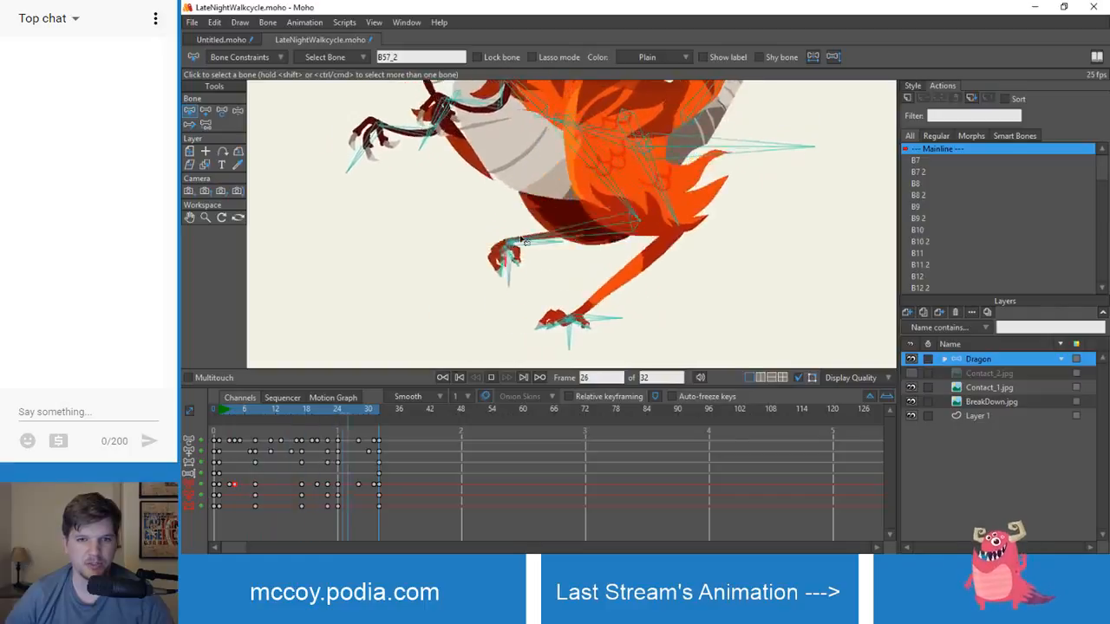
- Return to frame 1 and select the horizontal bone that controls the dragon's hips
click(220, 412)
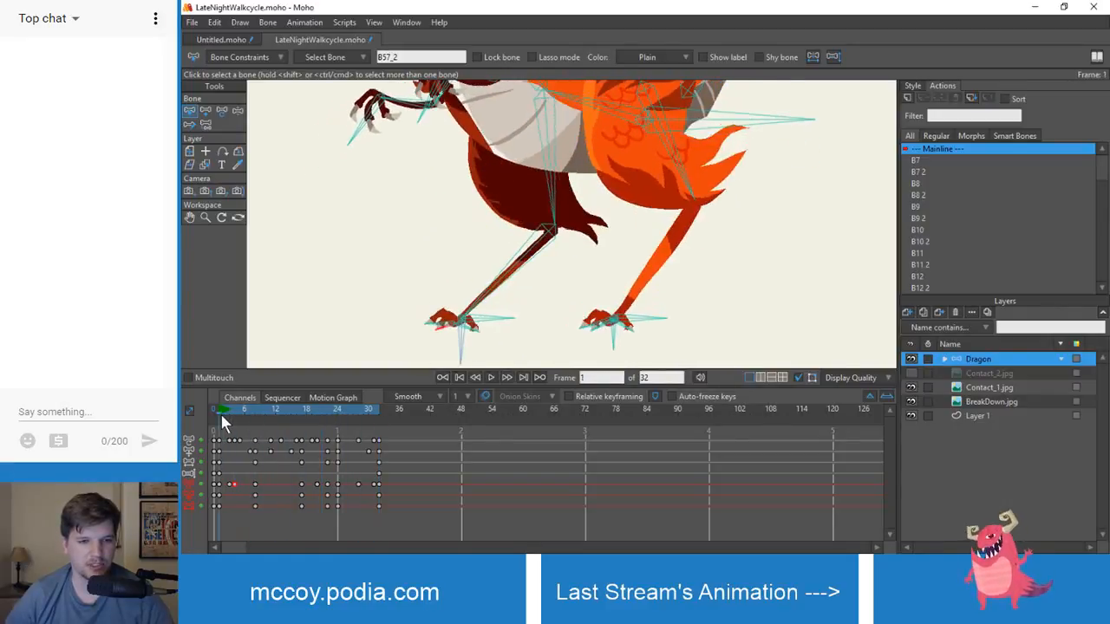
scroll(456, 192, down, 1)
drag(455, 192, 471, 317)
scroll(471, 318, up, 1)
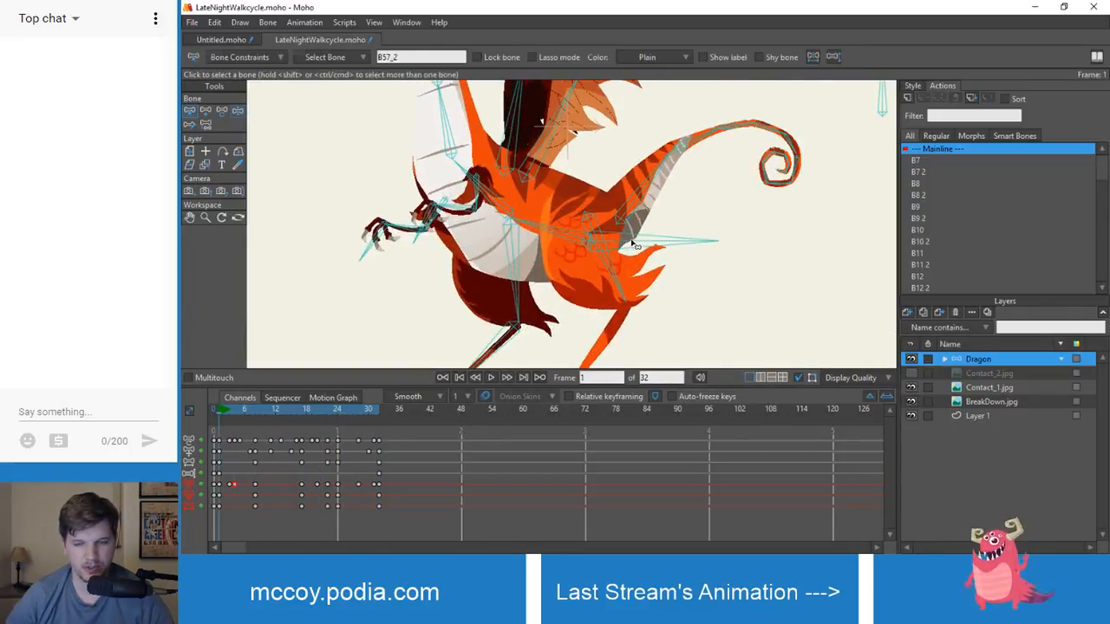
key(z)
mouse_move(634, 246)
mouse_down()
mouse_move(632, 299)
mouse_move(639, 228)
mouse_move(651, 275)
mouse_move(652, 254)
mouse_up()
scroll(520, 300, down, 2)
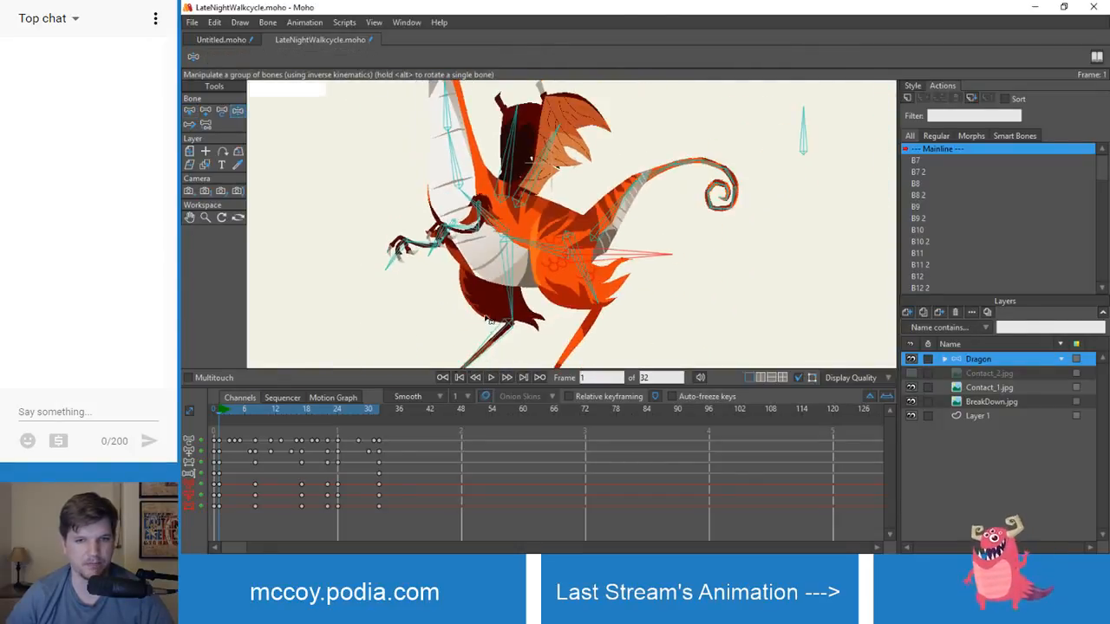
drag(523, 305, 540, 233)
scroll(540, 233, up, 3)
scroll(742, 176, up, 1)
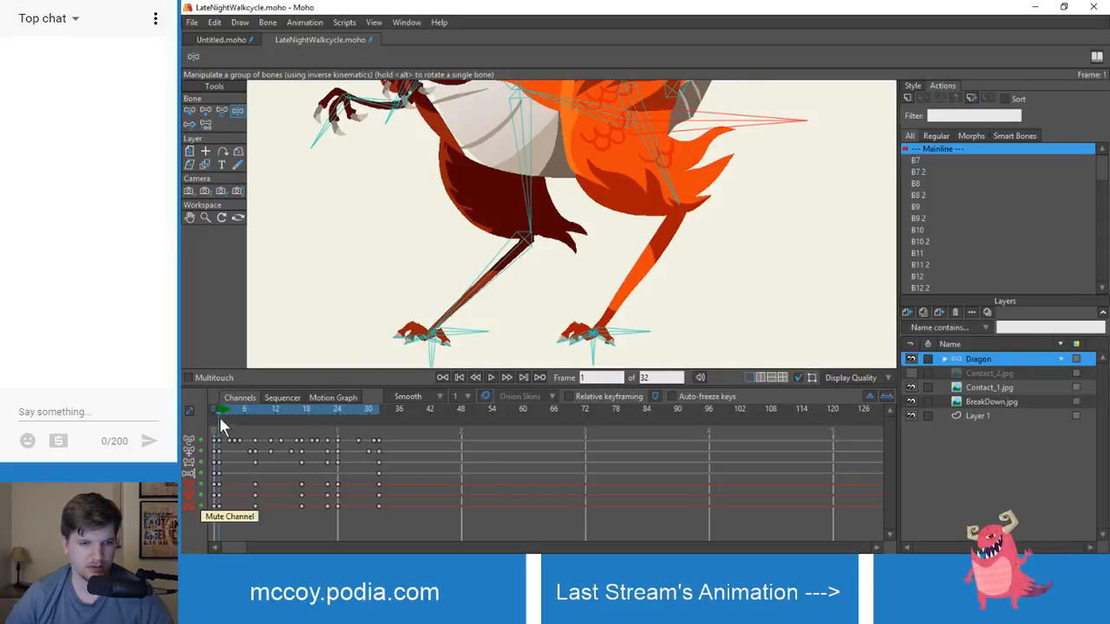
- Delete the hip bone's keyframes at frame 22 and scrub back to frame 1
drag(219, 417, 308, 417)
drag(320, 421, 339, 423)
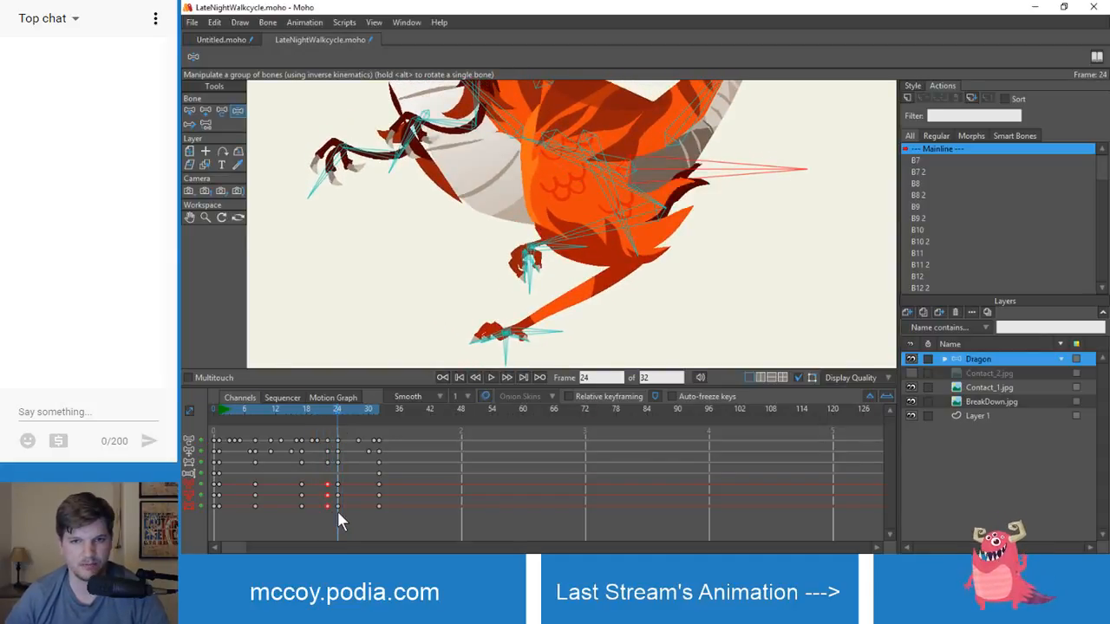
key(Delete)
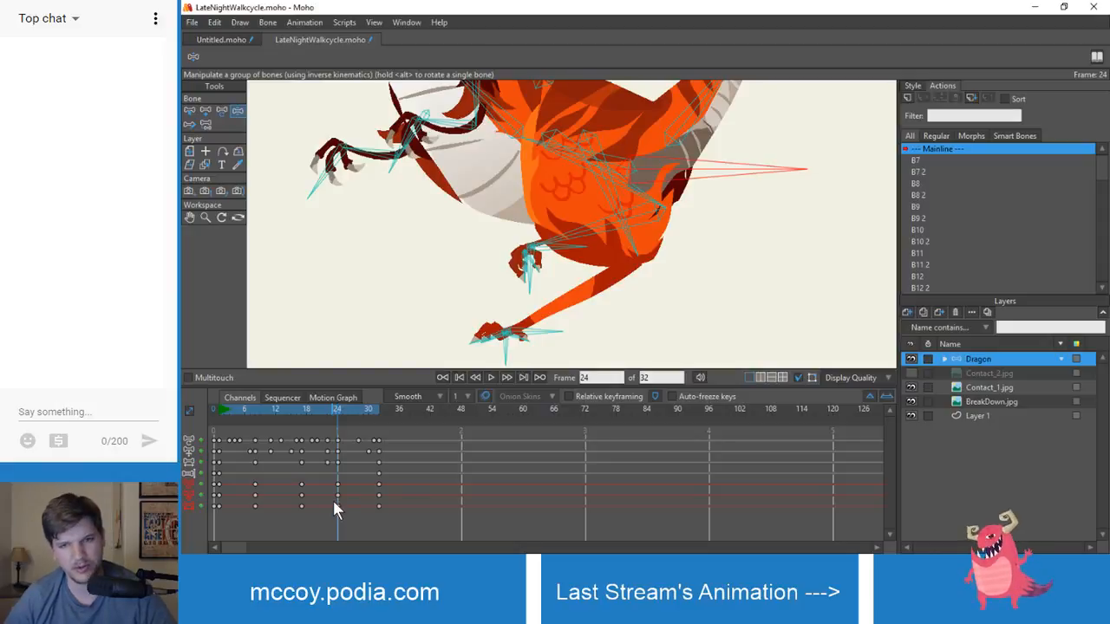
key(ctrl+z)
drag(321, 518, 326, 476)
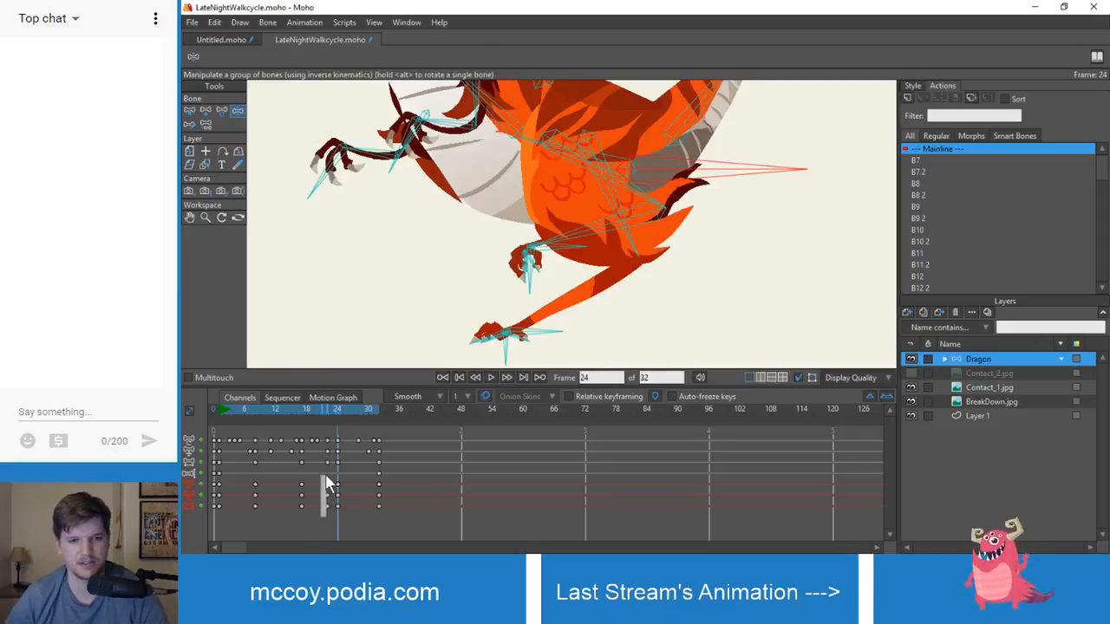
drag(334, 410, 223, 446)
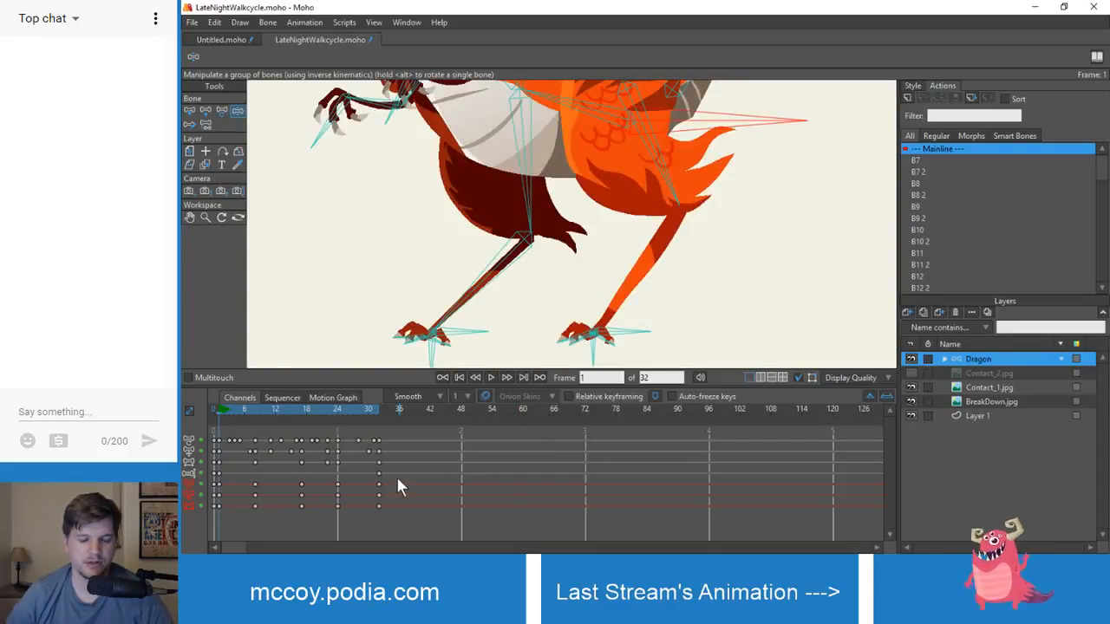
- Keep only the hip bone's position channel in the timeline and set its keyframes from frame 1 to 32 to Bezier interpolation
click(190, 508)
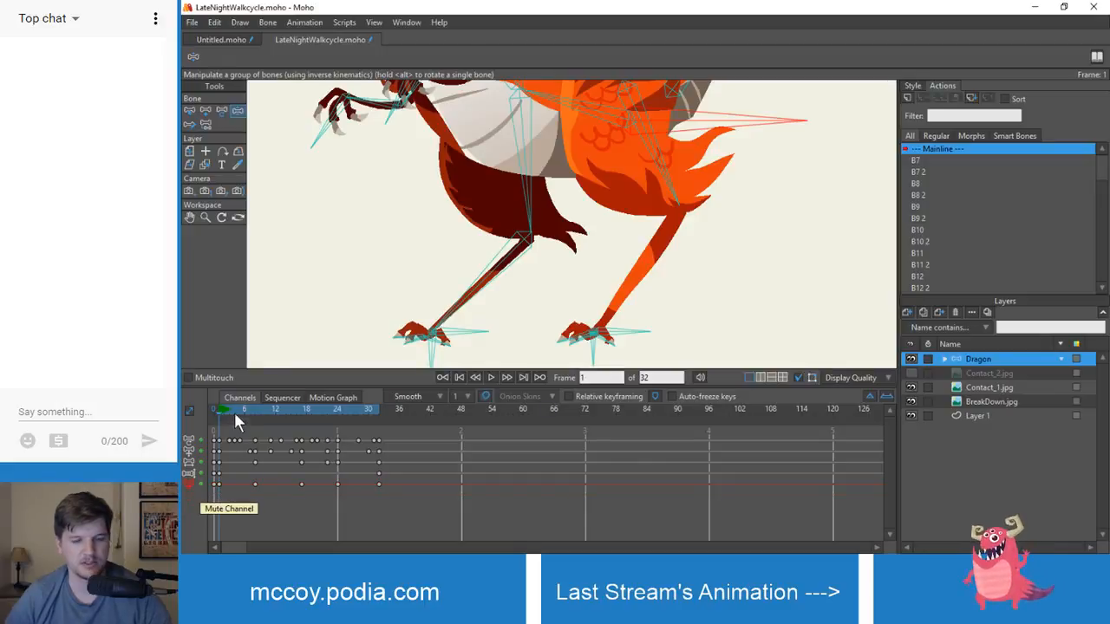
mouse_move(219, 415)
mouse_down()
mouse_move(276, 416)
mouse_move(223, 427)
mouse_up()
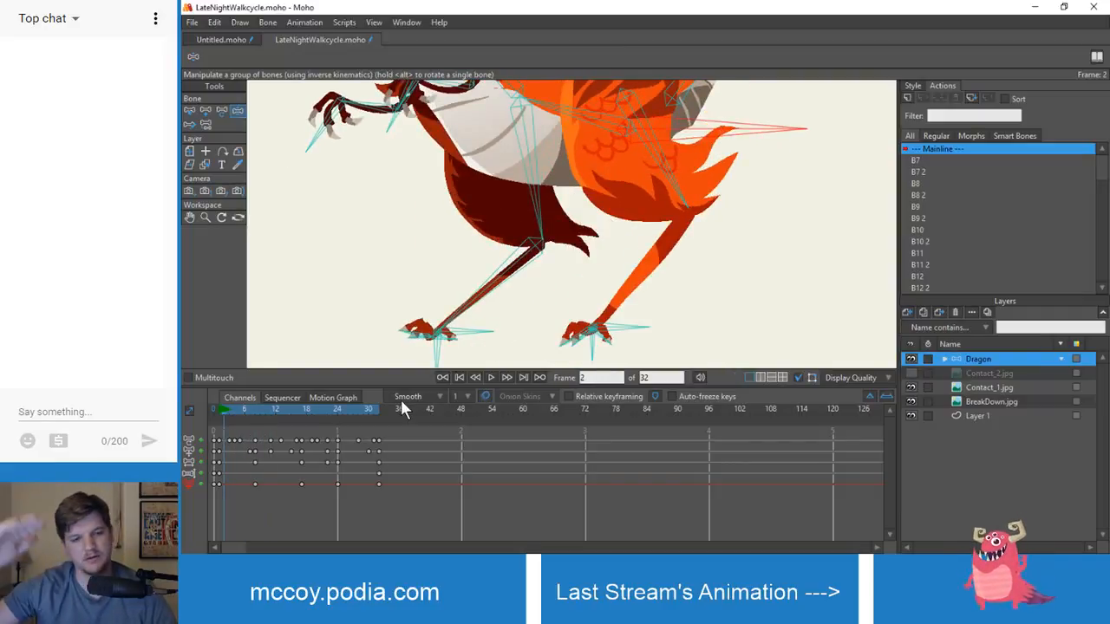
click(222, 415)
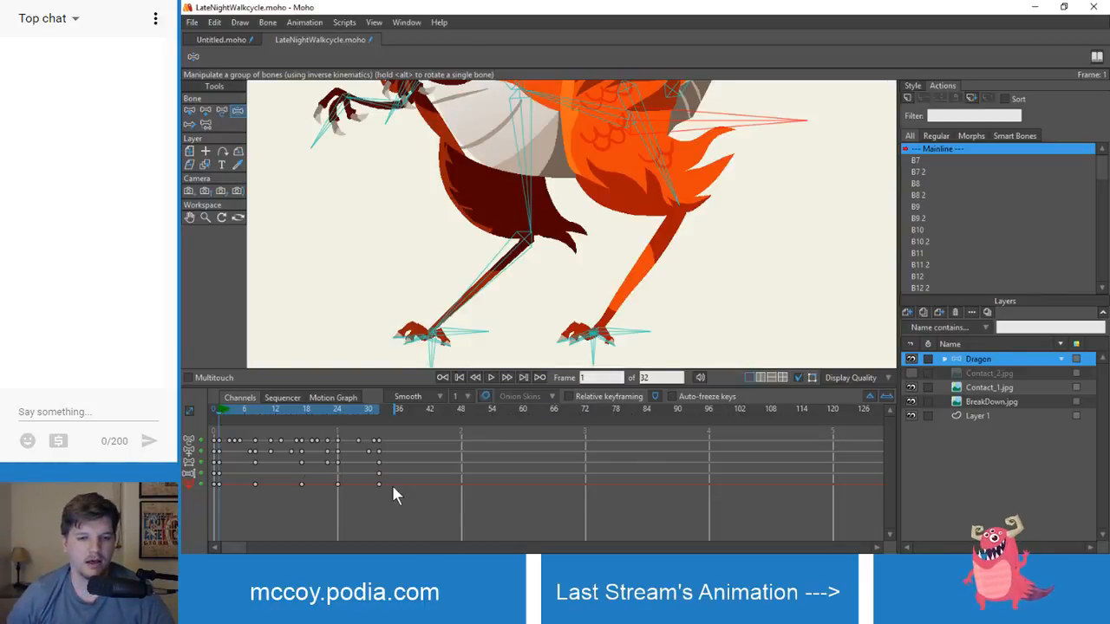
drag(391, 484, 217, 487)
right_click(218, 481)
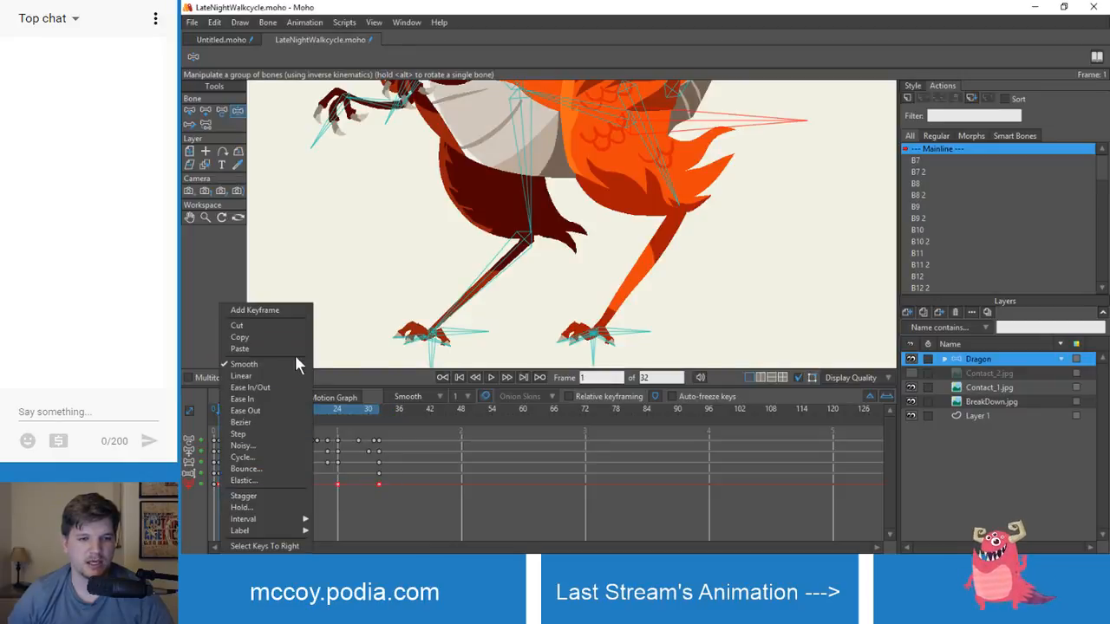
click(277, 422)
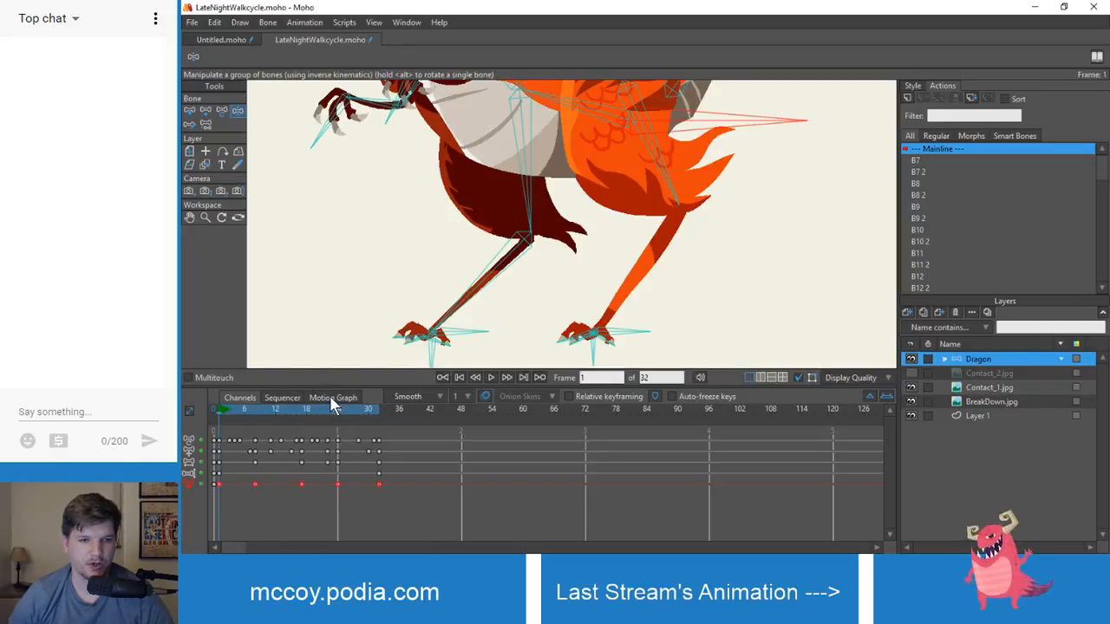
- Display the hip bone's position curves in the motion graph, frame the vertical curve and widen the timeline area
click(333, 398)
click(189, 440)
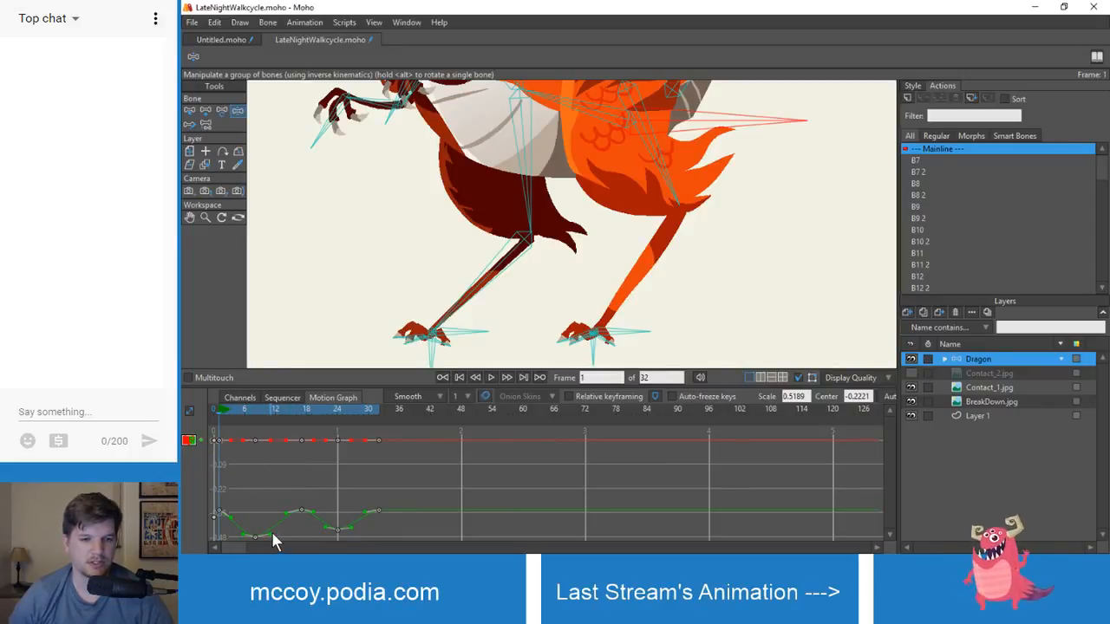
drag(251, 500, 259, 448)
scroll(262, 486, up, 2)
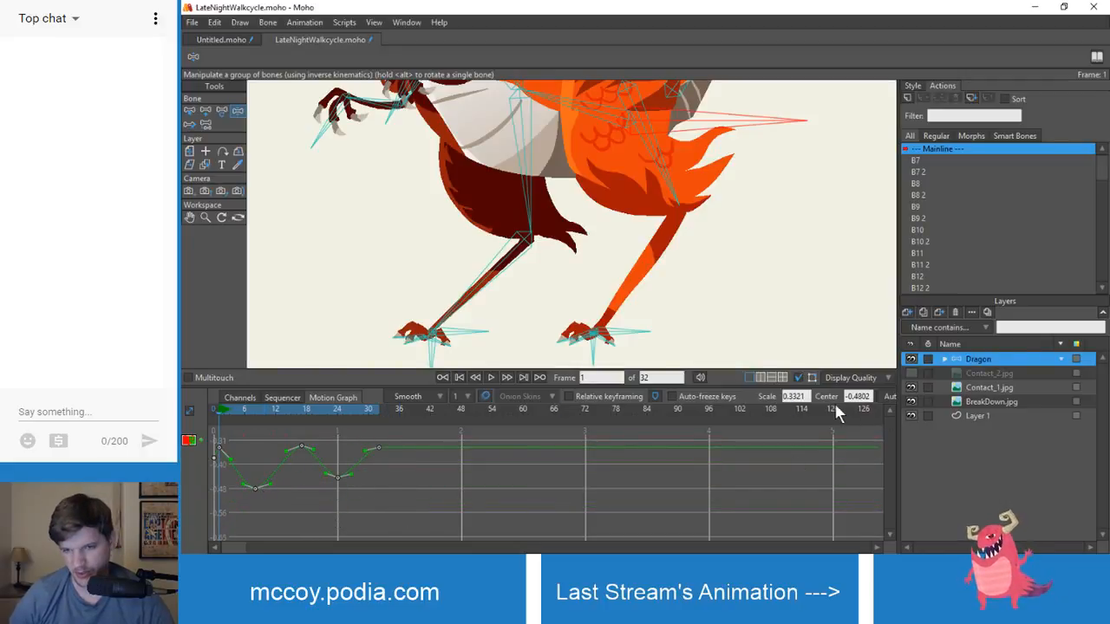
drag(897, 422, 971, 417)
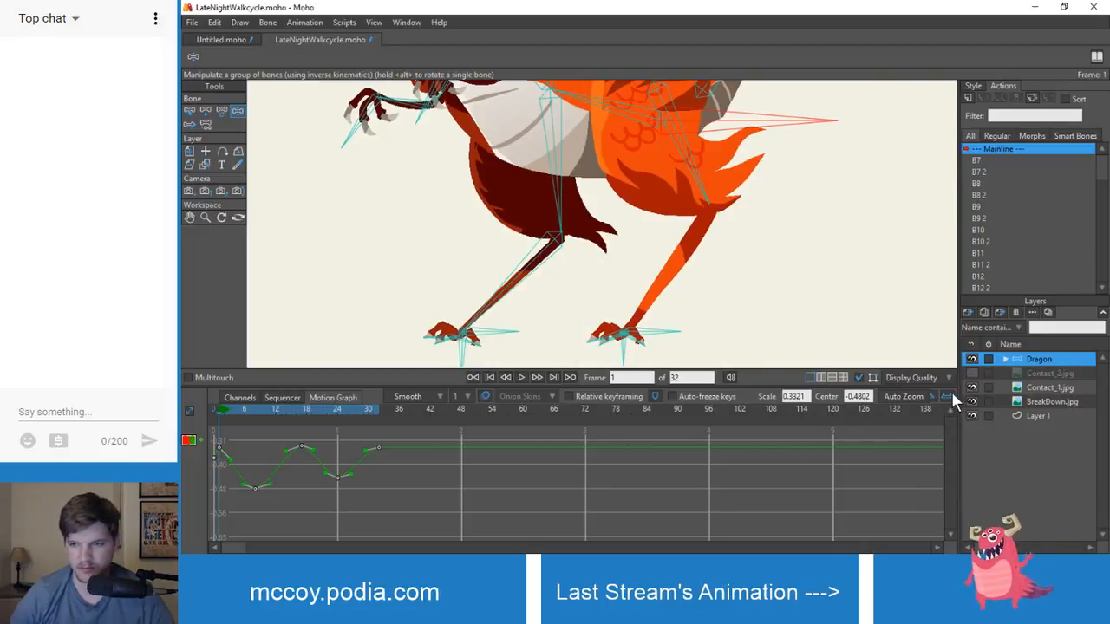
- Level and lengthen the Bezier handles on the hip's vertical position curve at frames 1, 8 and 17
click(948, 396)
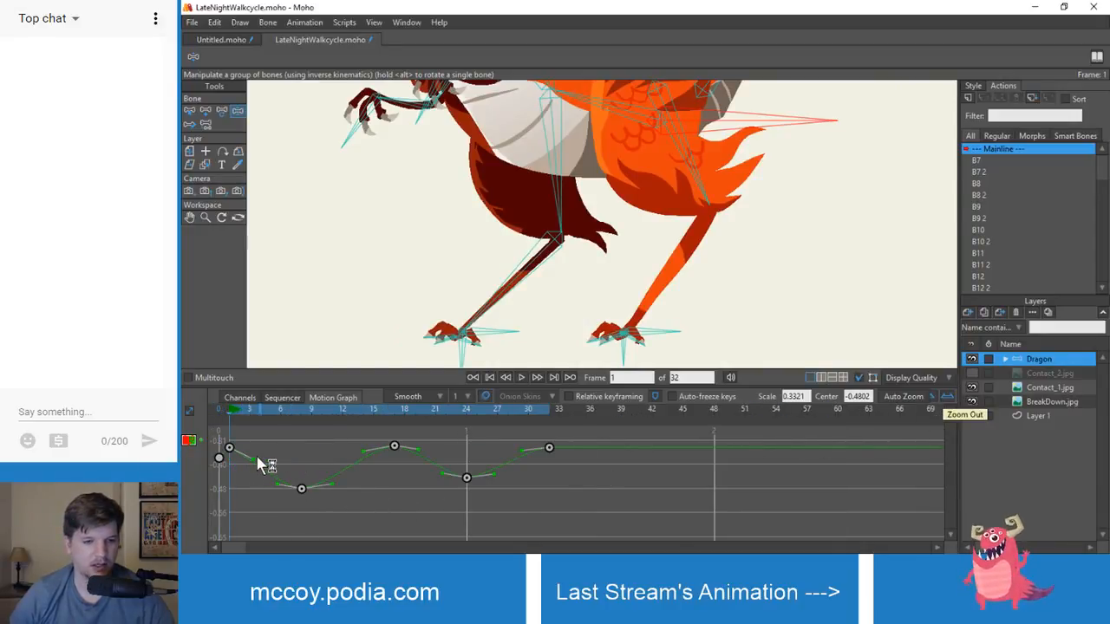
drag(252, 460, 258, 441)
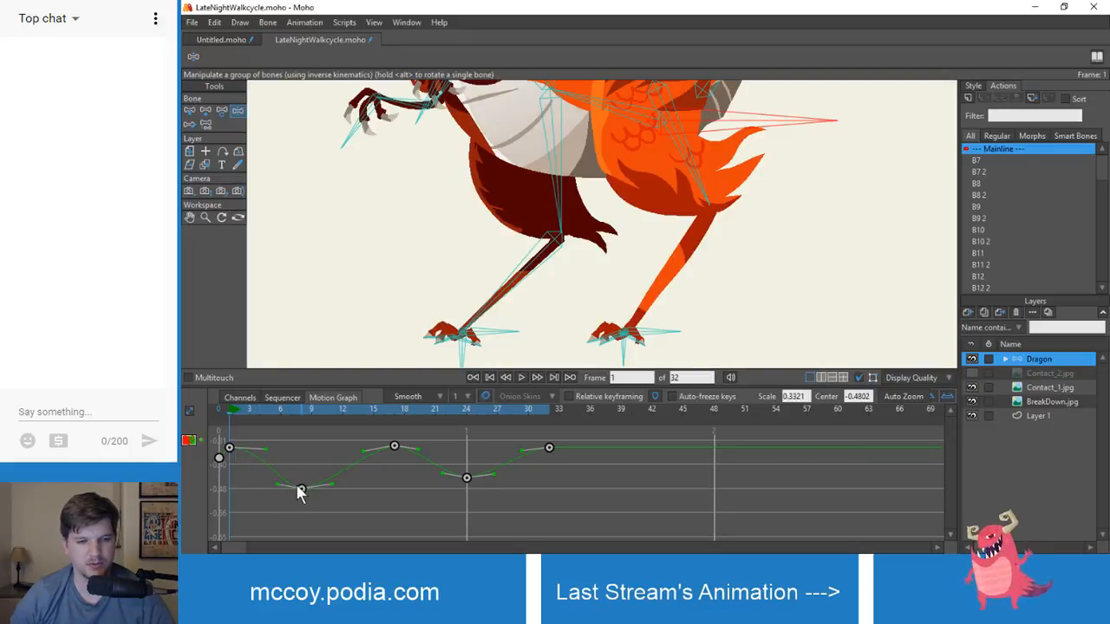
drag(278, 484, 259, 491)
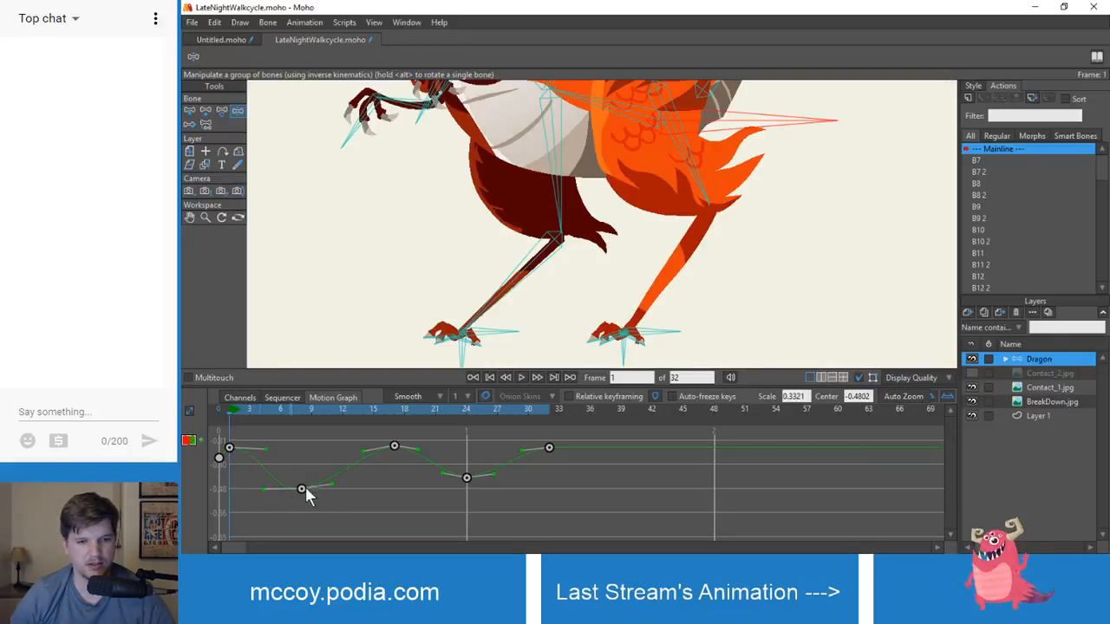
drag(330, 485, 347, 485)
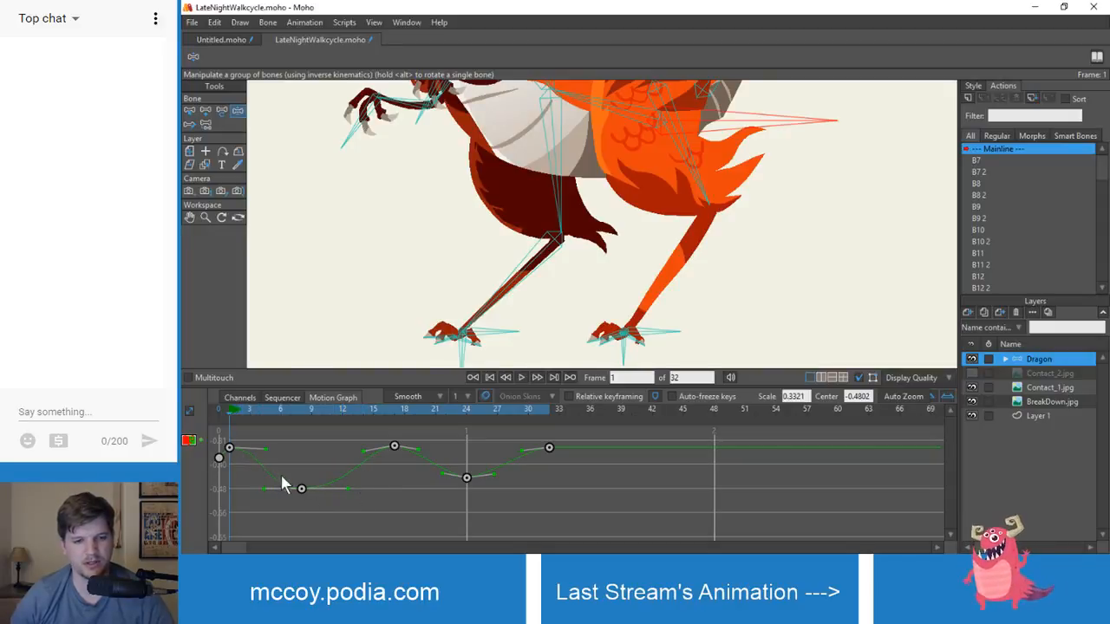
mouse_move(365, 451)
mouse_down()
mouse_move(343, 447)
mouse_move(347, 437)
mouse_move(348, 447)
mouse_up()
drag(416, 444, 432, 477)
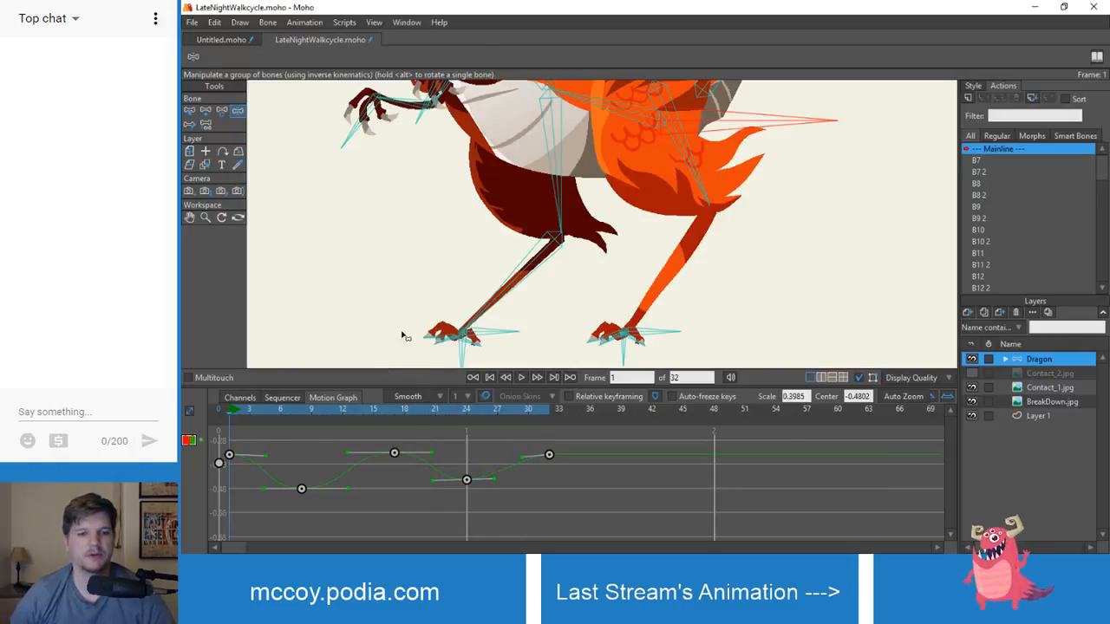
- Level and lengthen both Bezier handles of the hip curve's low point at frame 24
scroll(390, 311, down, 2)
drag(359, 297, 382, 313)
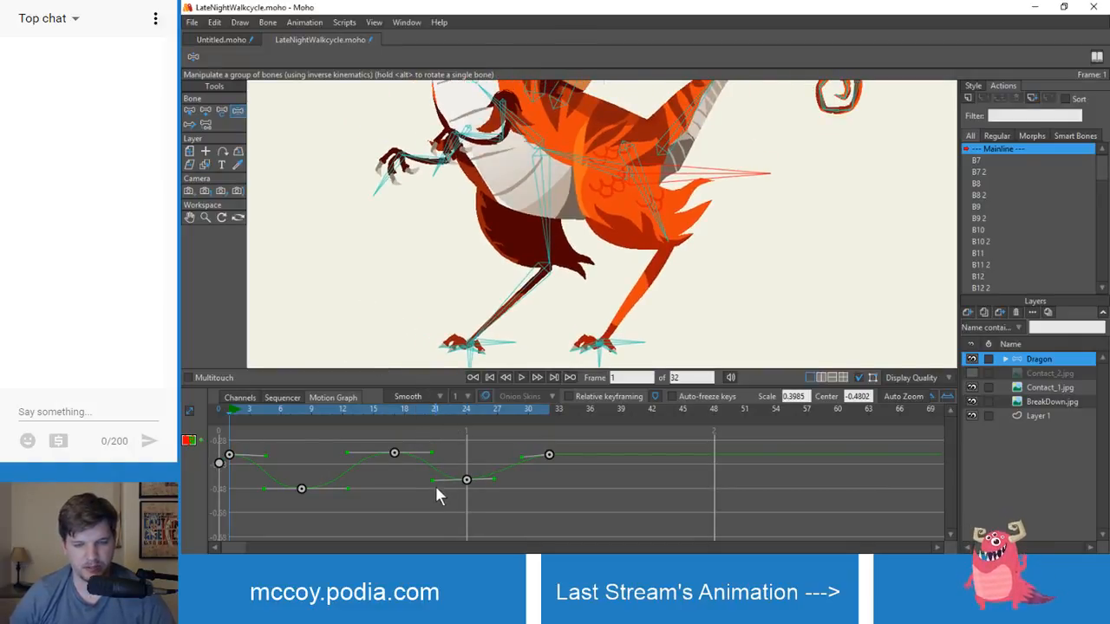
drag(432, 479, 434, 479)
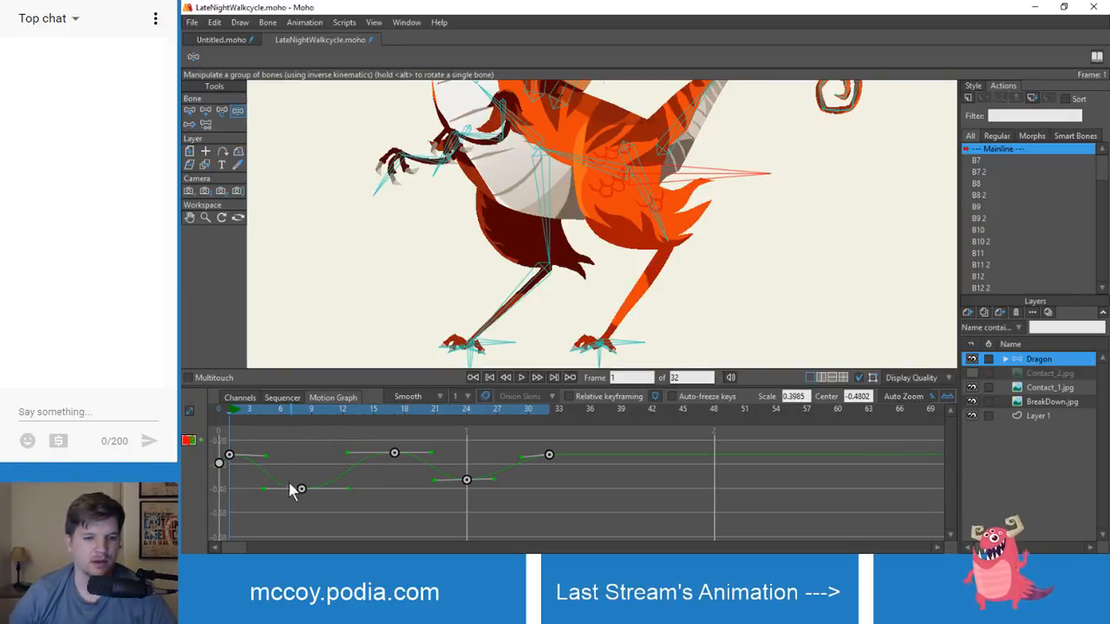
drag(304, 413, 462, 418)
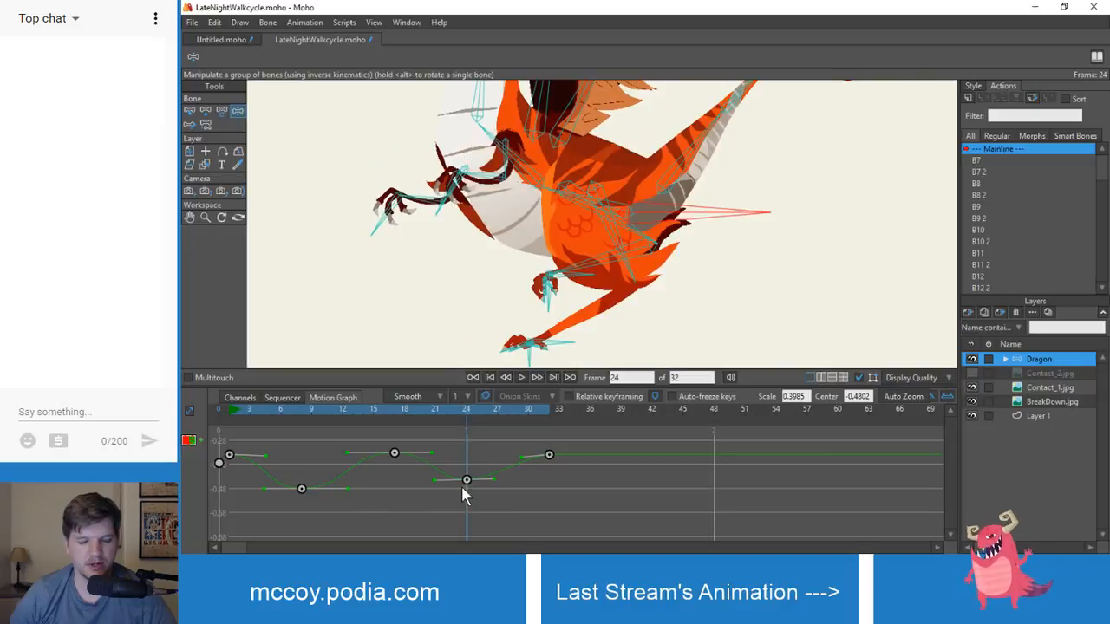
drag(494, 477, 504, 478)
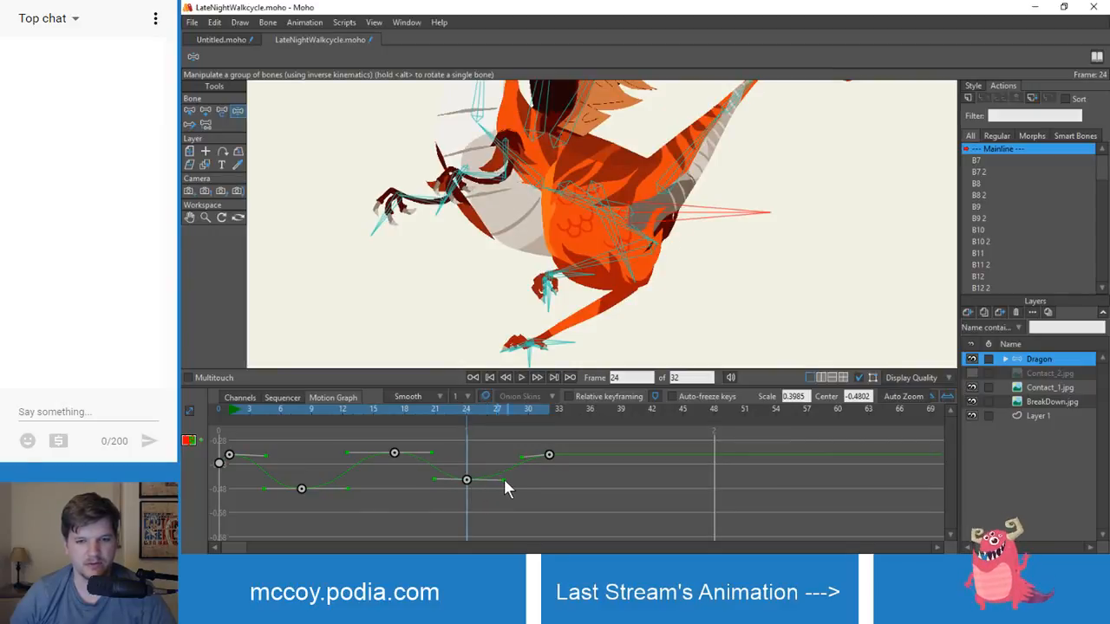
drag(434, 480, 429, 480)
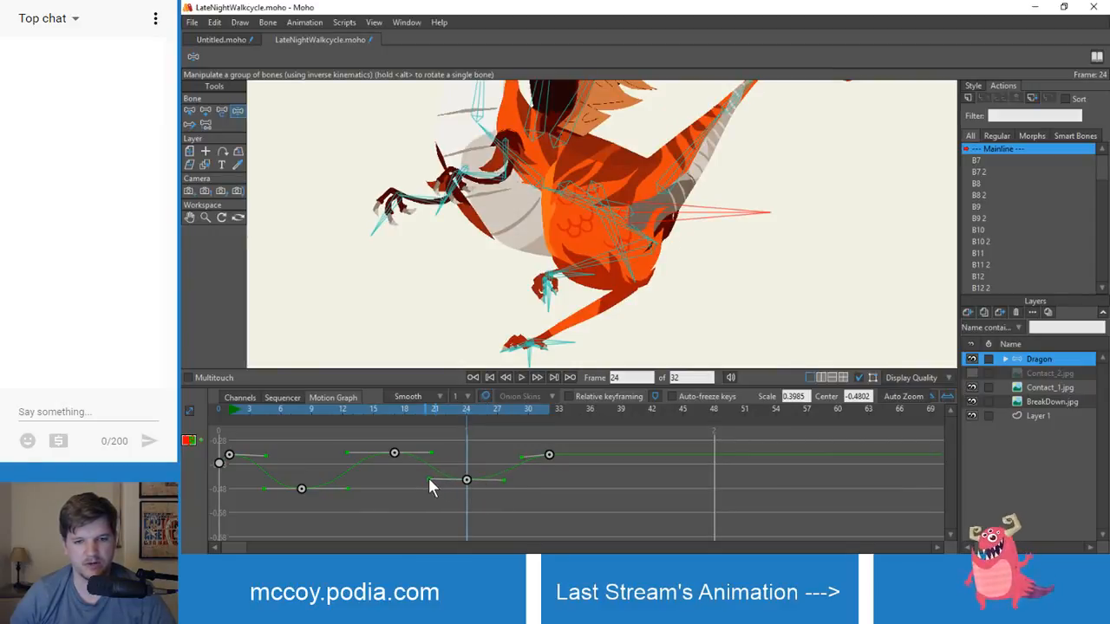
- Play the walk cycle from the start to review the hip's up-and-down motion
drag(297, 410, 218, 410)
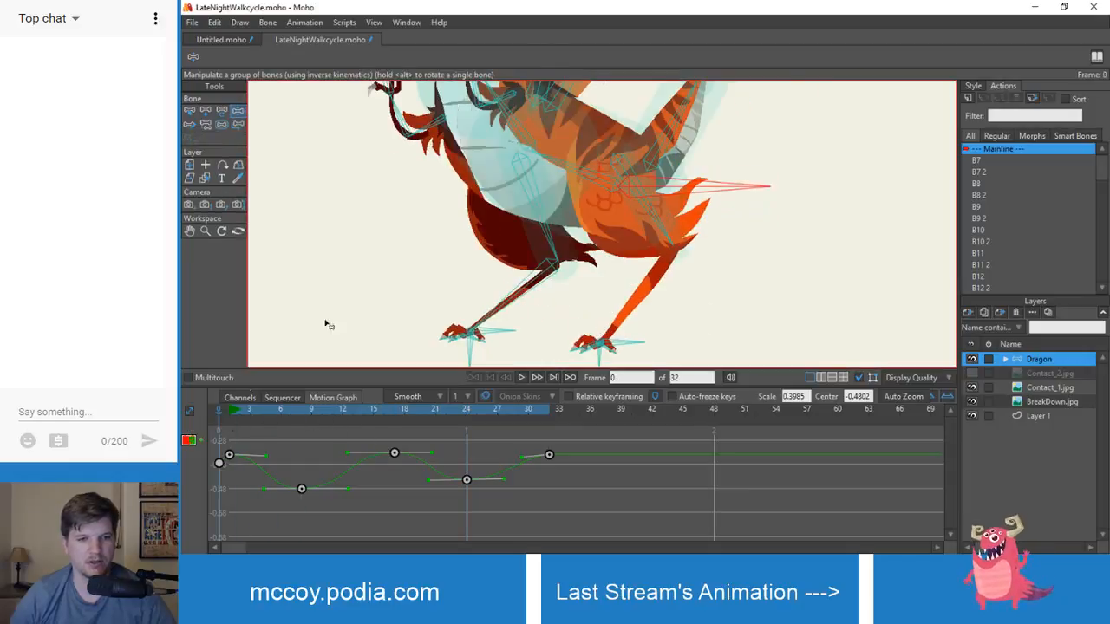
scroll(506, 333, down, 3)
key(space)
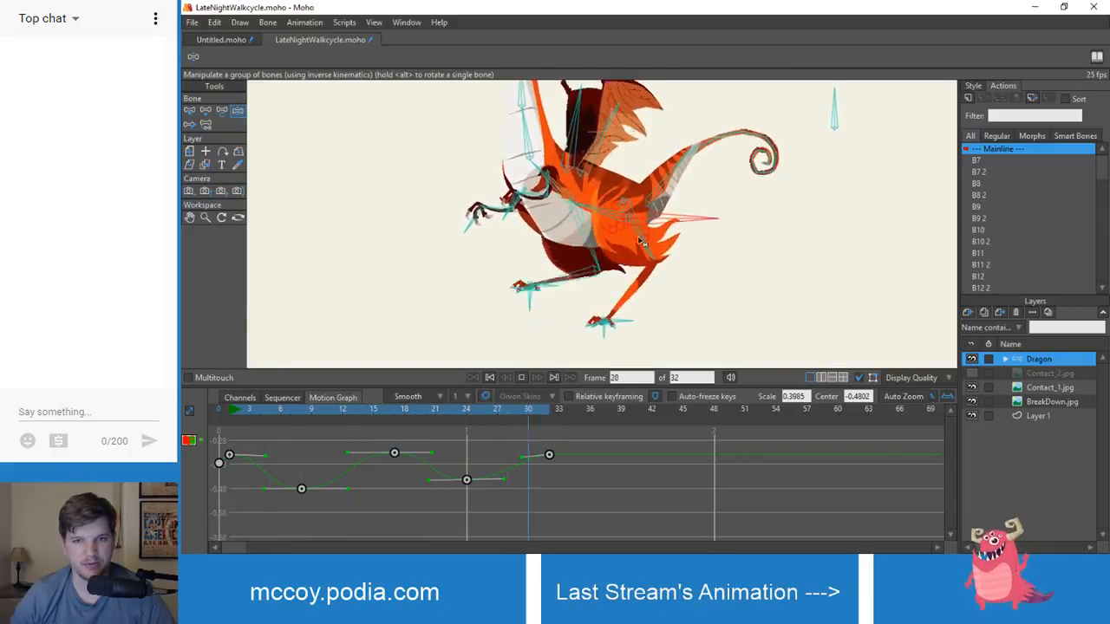
key(space)
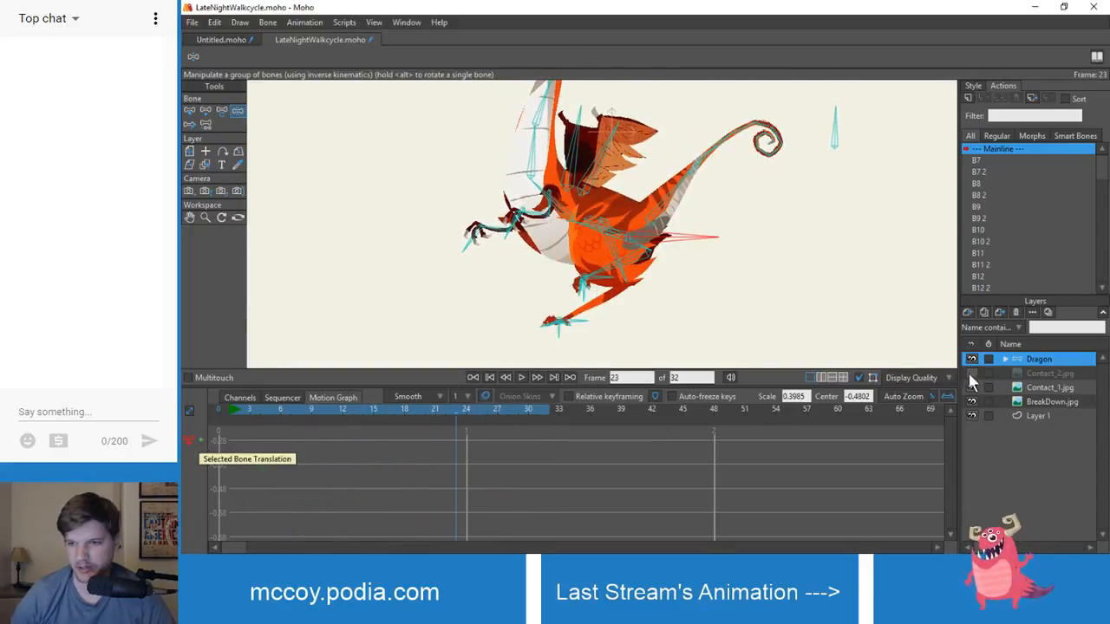
- Return the timeline to the keyframe channels and play the walk cycle with the legs in close view
click(239, 399)
click(928, 399)
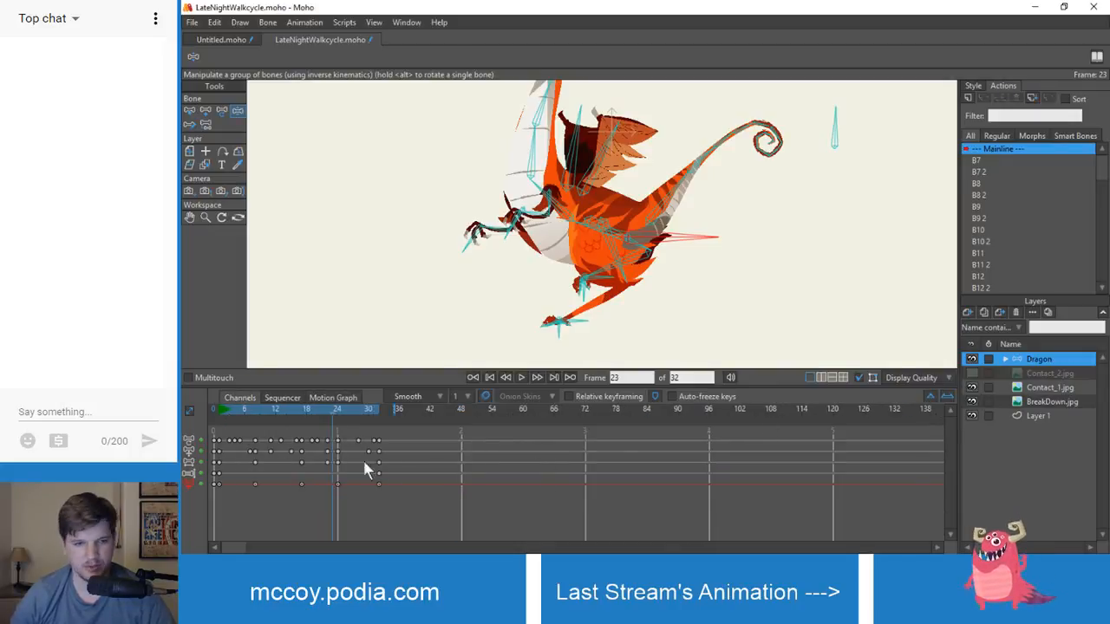
key(space)
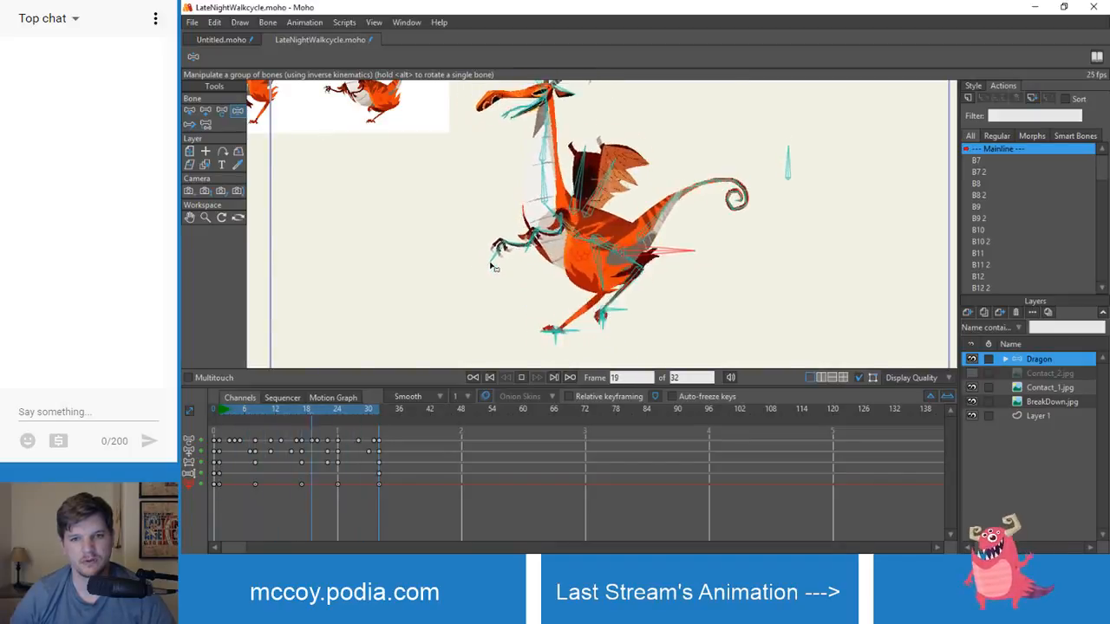
scroll(562, 320, up, 4)
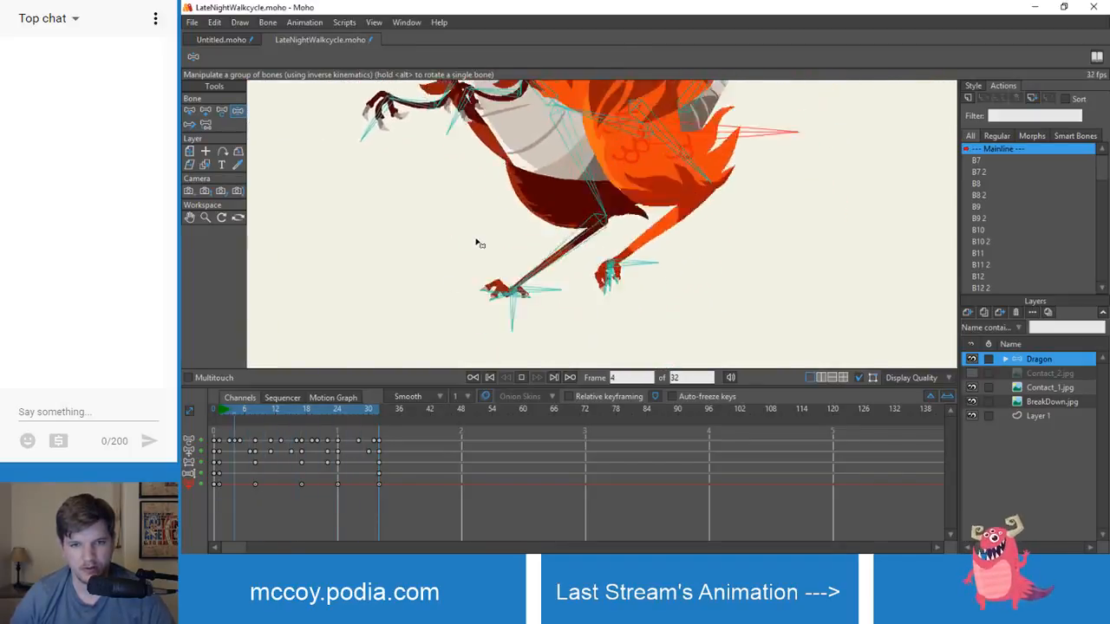
key(space)
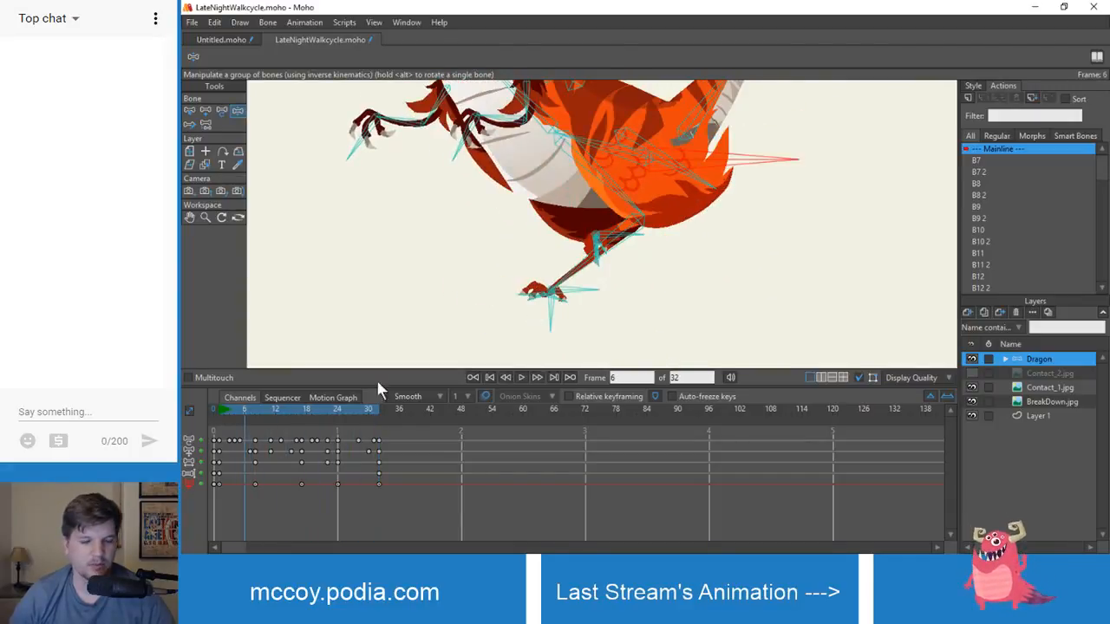
- Select the dark foot's horizontal bone at frame 1 and delete its keyframe at frame 8
drag(244, 410, 216, 417)
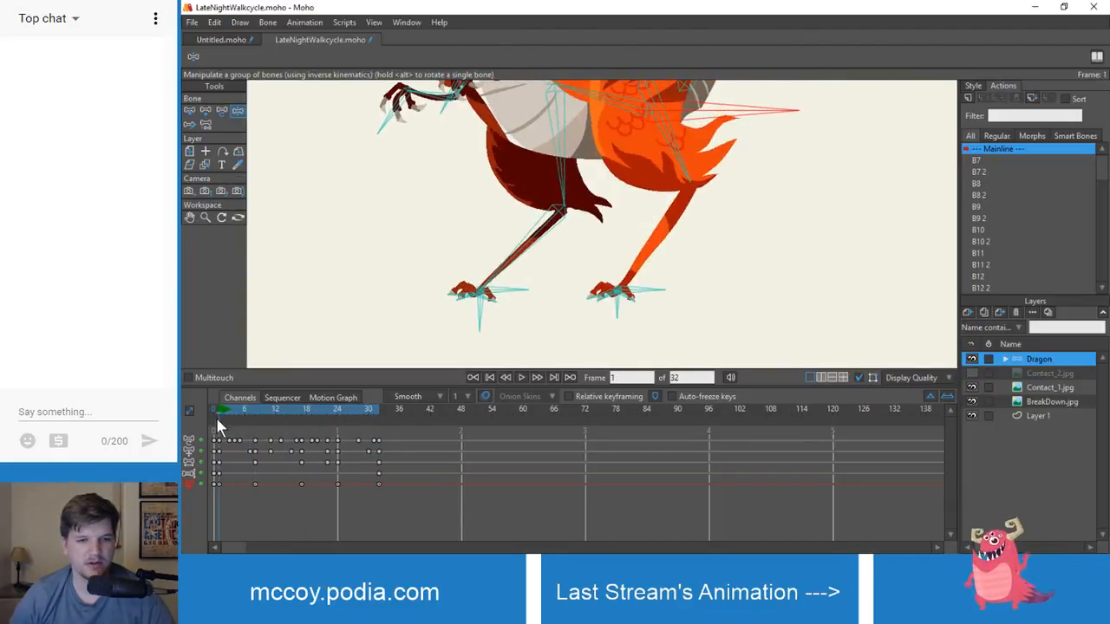
key(b)
click(513, 295)
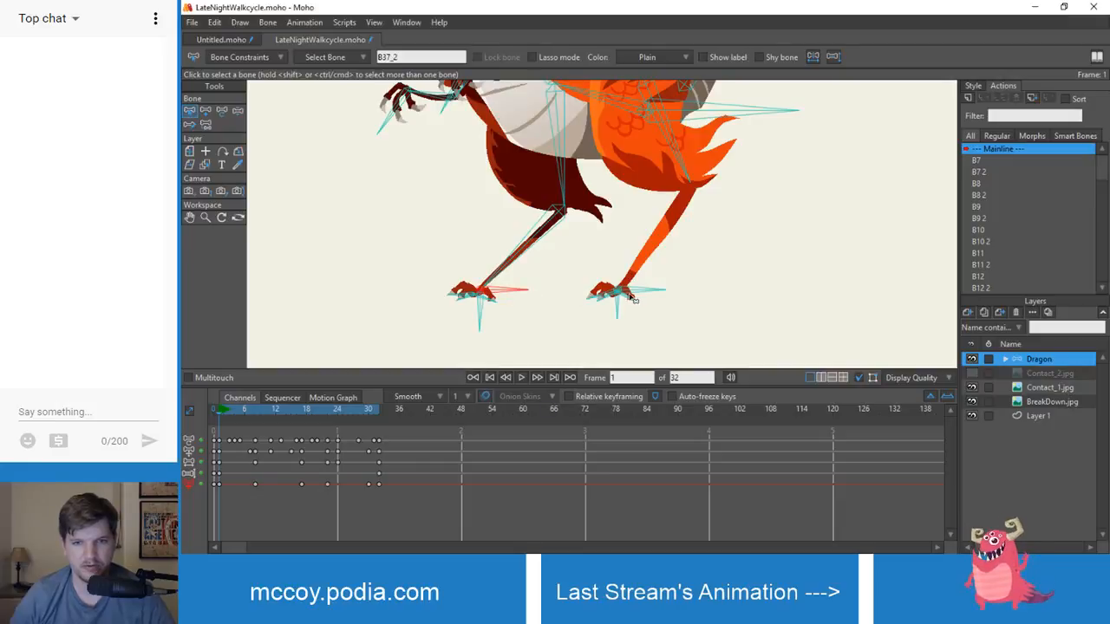
drag(218, 406, 304, 426)
click(255, 410)
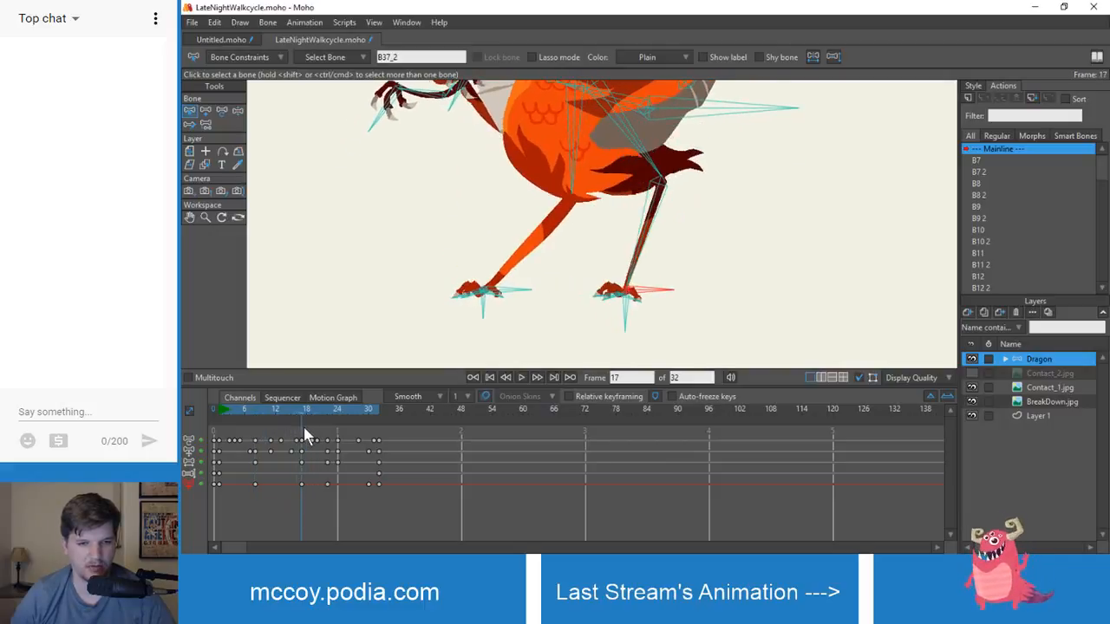
click(255, 485)
key(Delete)
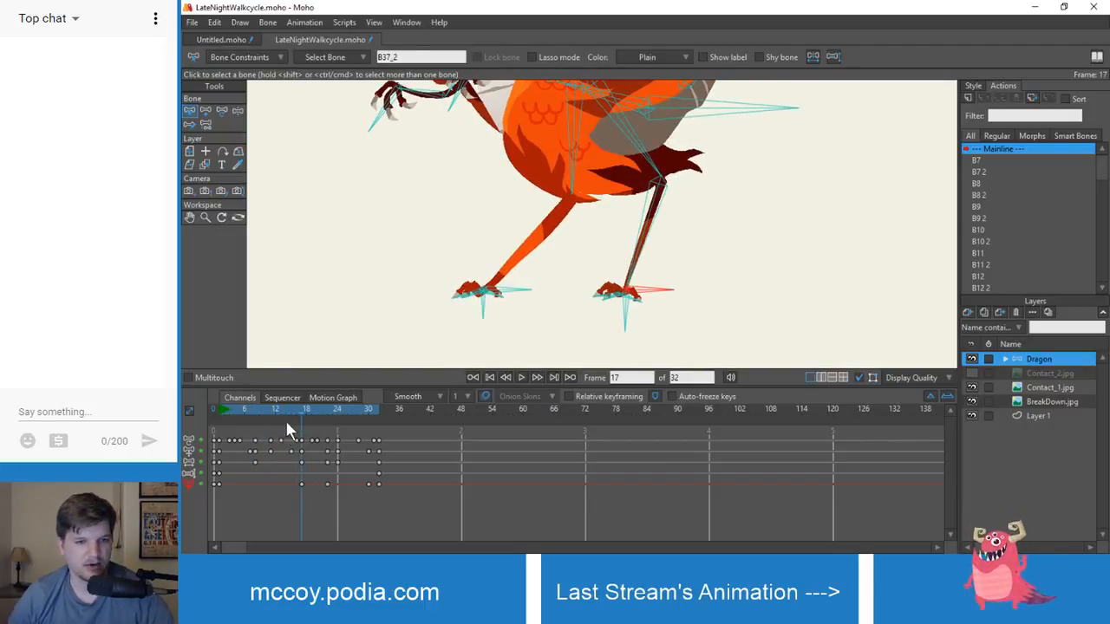
- Set the dark foot bone's keyframe at frame 1 to Linear interpolation and play the walk from the start
mouse_move(284, 418)
mouse_down()
mouse_move(230, 413)
mouse_move(298, 418)
mouse_up()
right_click(218, 483)
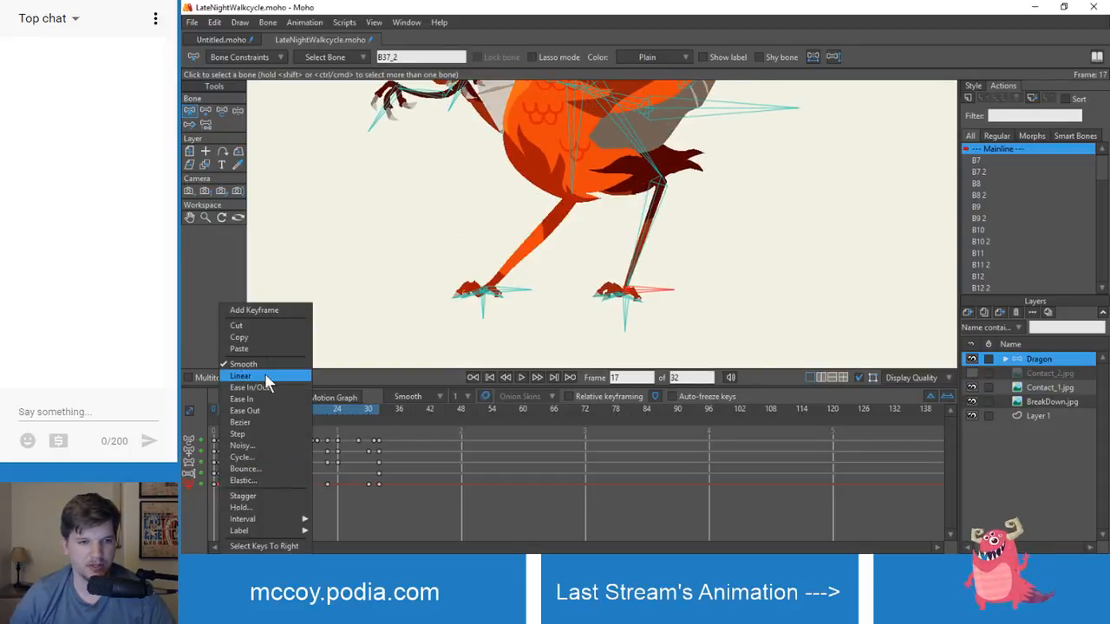
click(262, 433)
drag(218, 410, 217, 449)
key(space)
- For the orange foot's horizontal bone, delete the position keyframes at frames 22 and 24 and make the frame 17 keyframe Linear
click(213, 409)
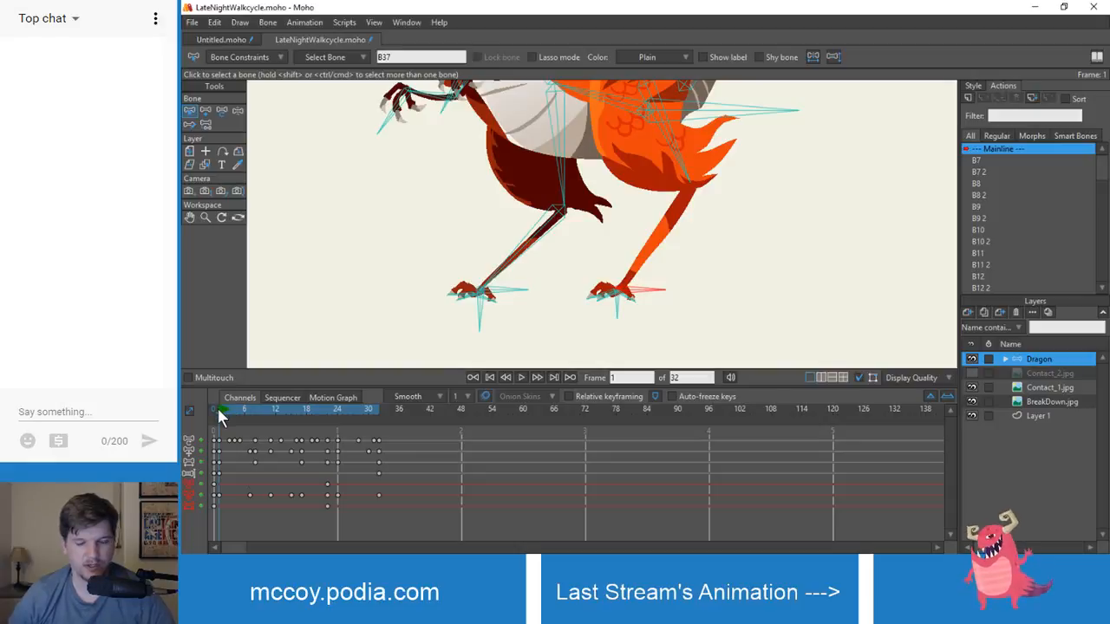
drag(218, 410, 296, 424)
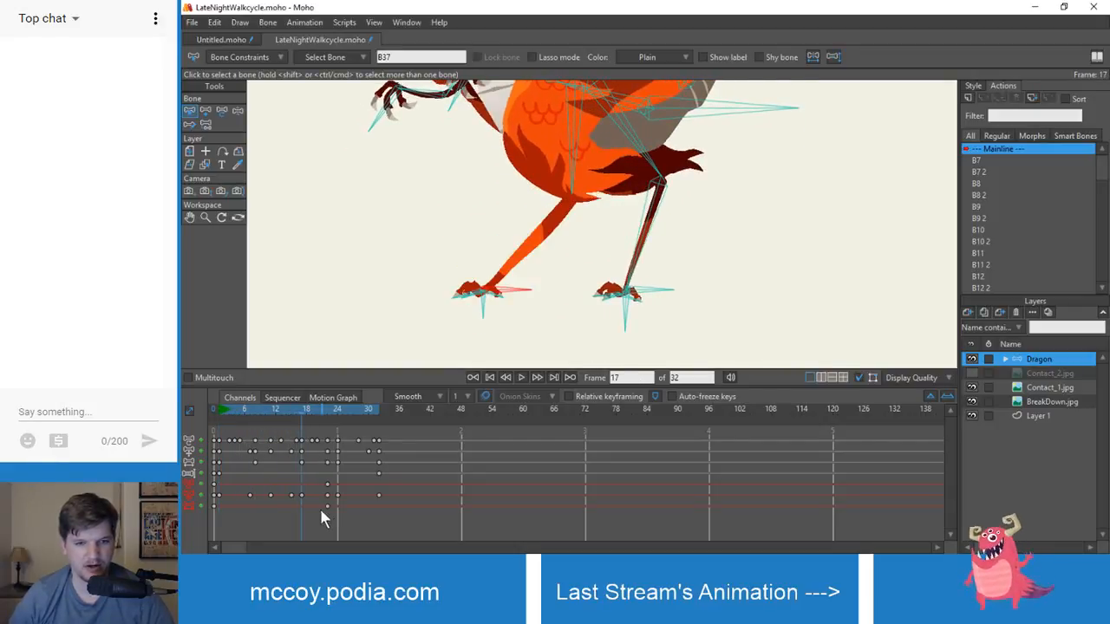
key(Delete)
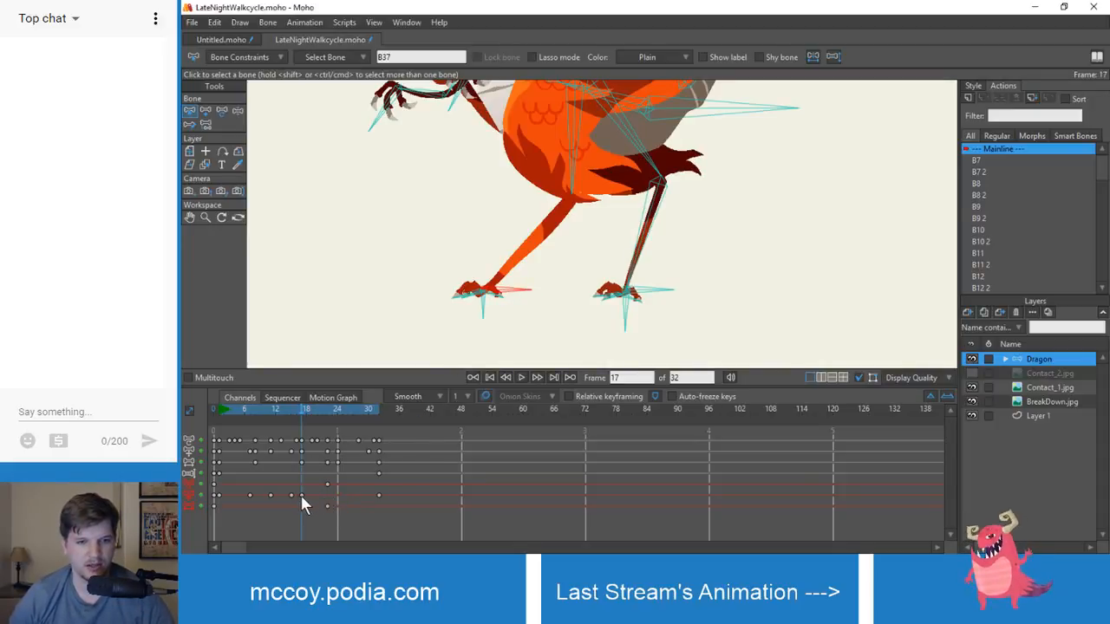
right_click(299, 492)
click(328, 375)
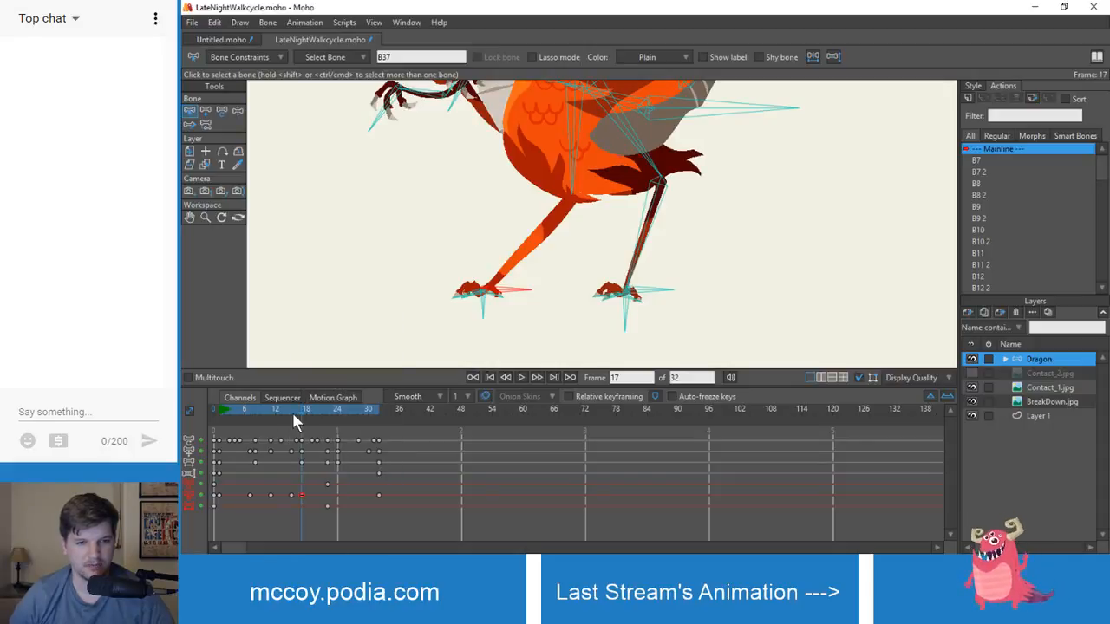
- Scrub and play back the walk cycle to check the foot contacts, and return to frame 1
drag(294, 410, 263, 405)
key(space)
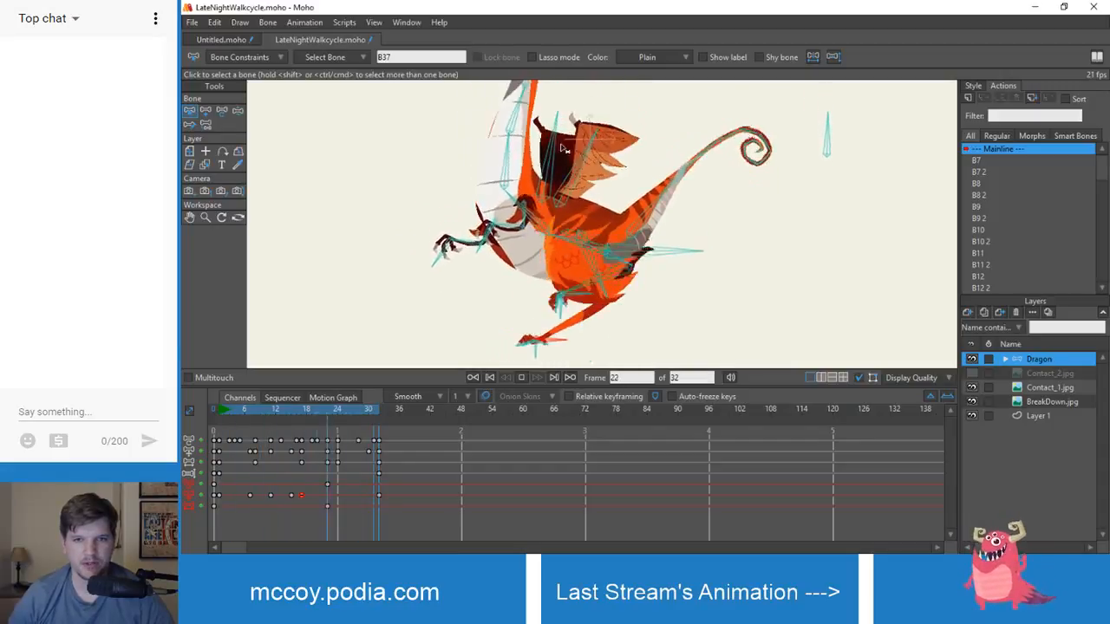
click(218, 409)
mouse_move(230, 414)
mouse_down()
mouse_move(310, 419)
mouse_move(223, 412)
mouse_up()
key(space)
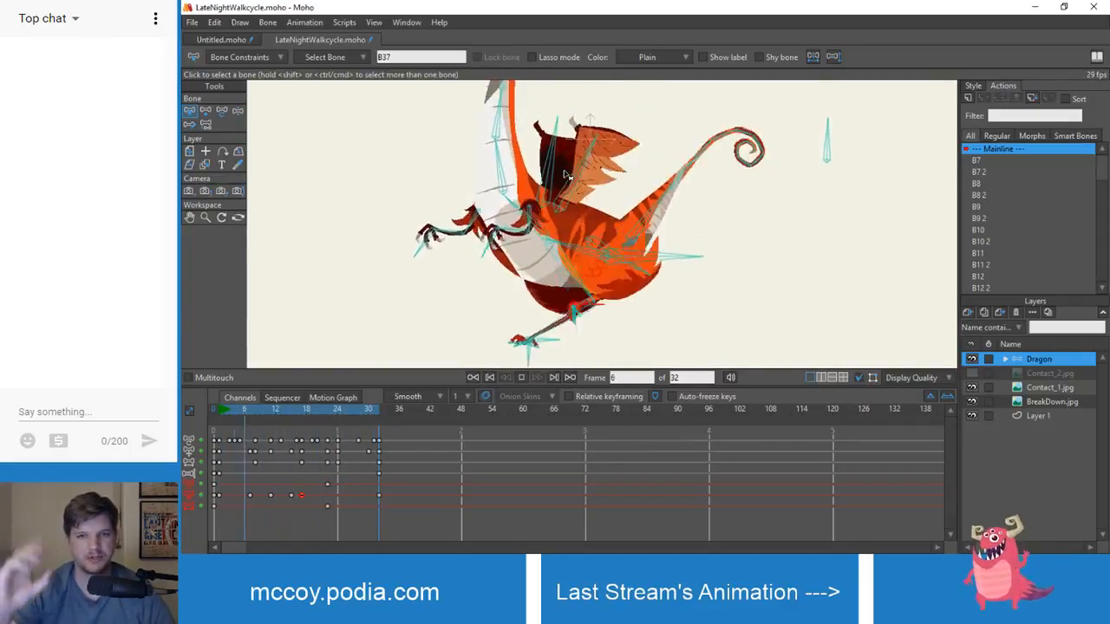
click(221, 409)
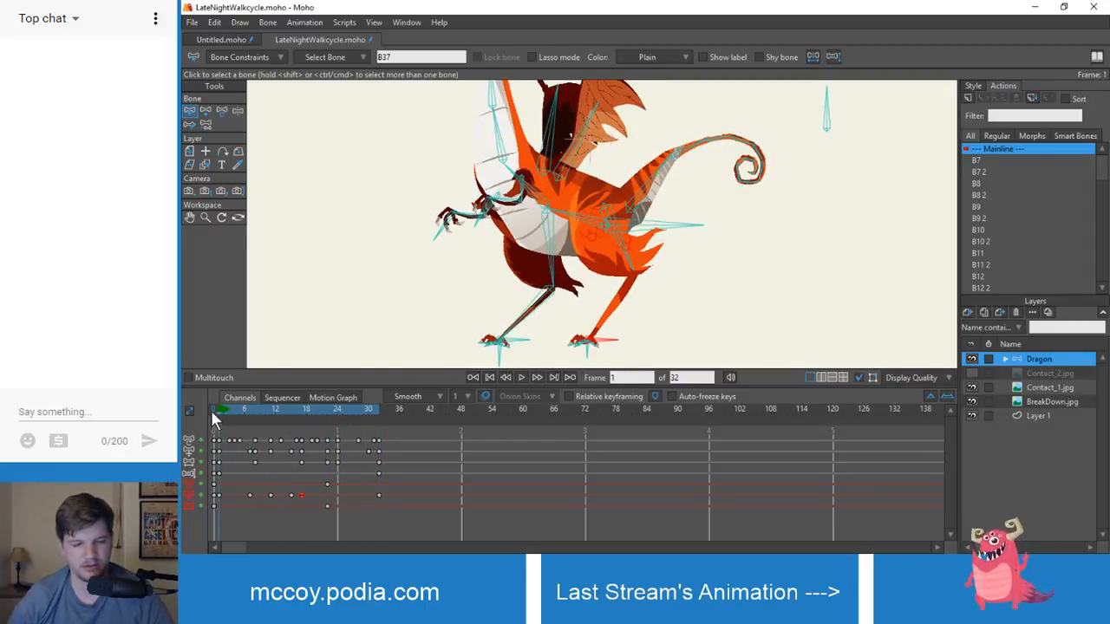
- Activate Manipulate Bones, pick the orange wing's bone and scrub to frame 11 with the wing and tail in view
scroll(482, 269, down, 2)
drag(482, 261, 483, 285)
scroll(472, 281, up, 2)
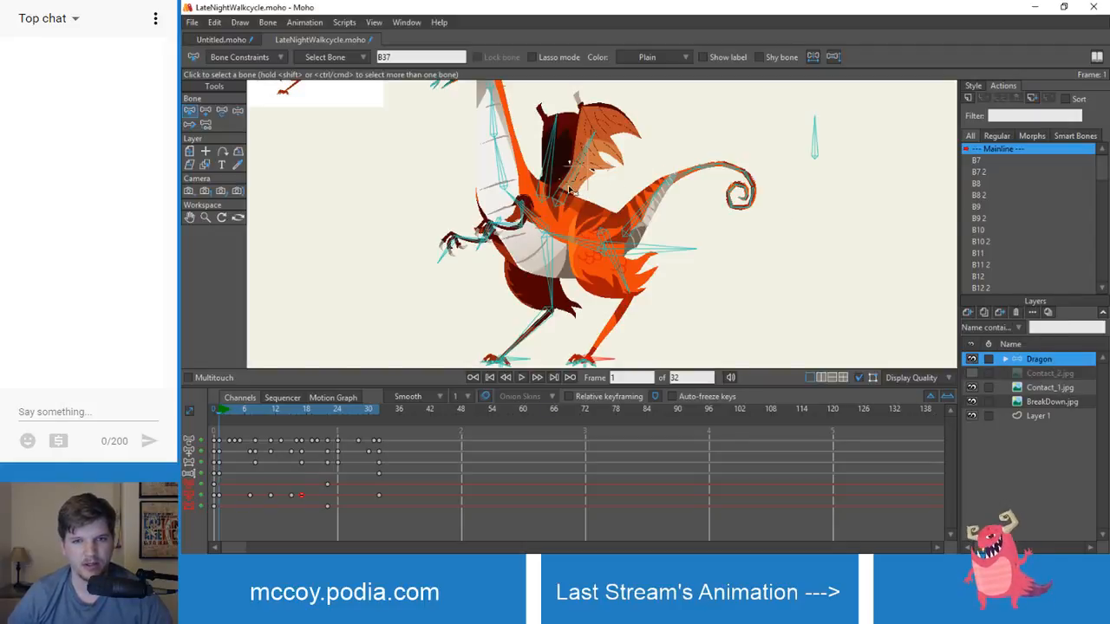
key(z)
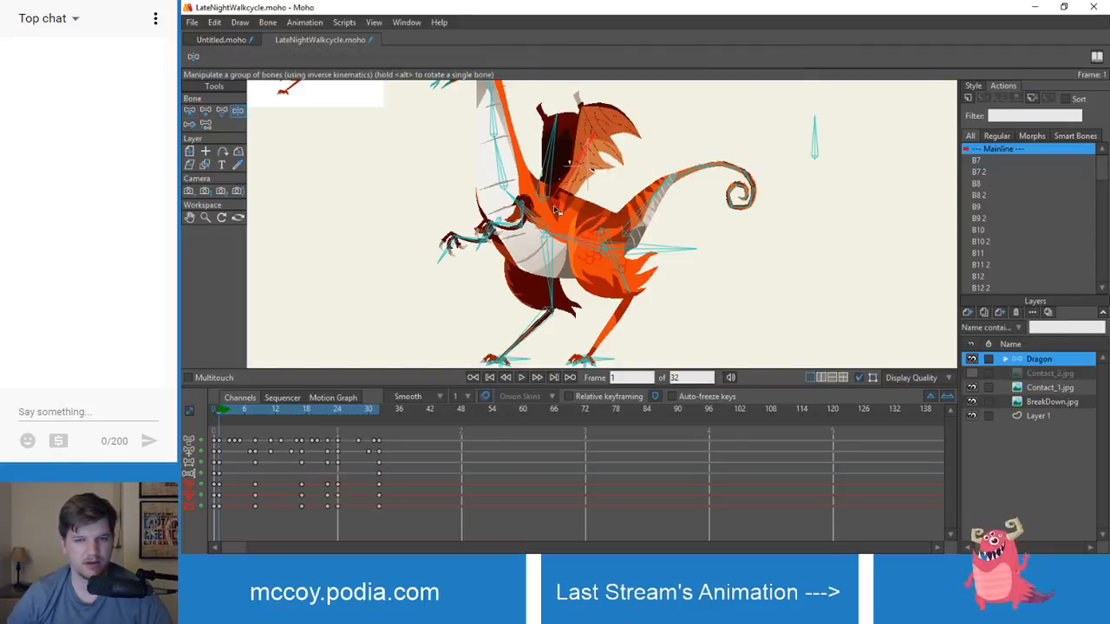
scroll(555, 208, down, 1)
drag(560, 212, 541, 202)
scroll(515, 241, up, 1)
drag(515, 243, 514, 225)
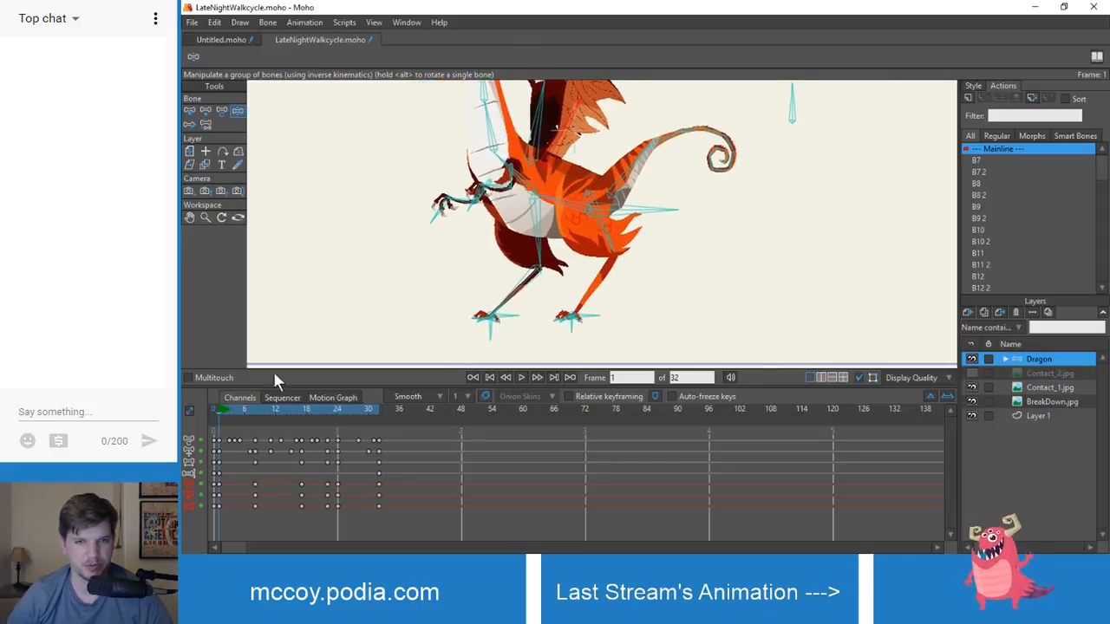
drag(221, 404, 272, 421)
scroll(641, 151, down, 1)
scroll(586, 125, up, 4)
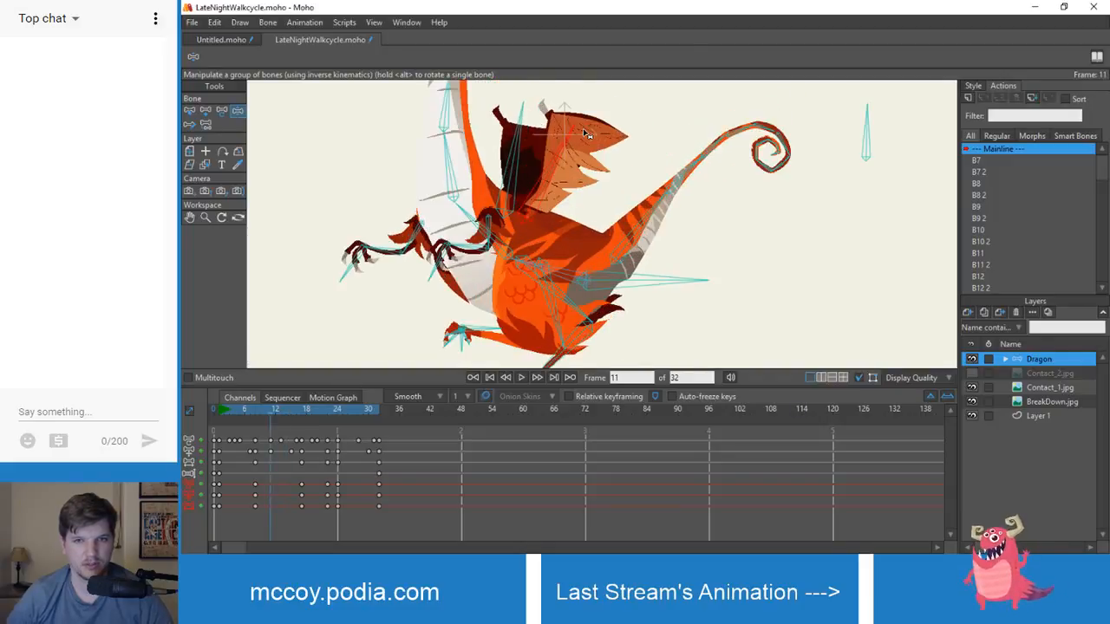
- Select the detached wing control bone beyond the tail and rotate it slightly at frame 11 to lower the wings
key(t)
click(864, 145)
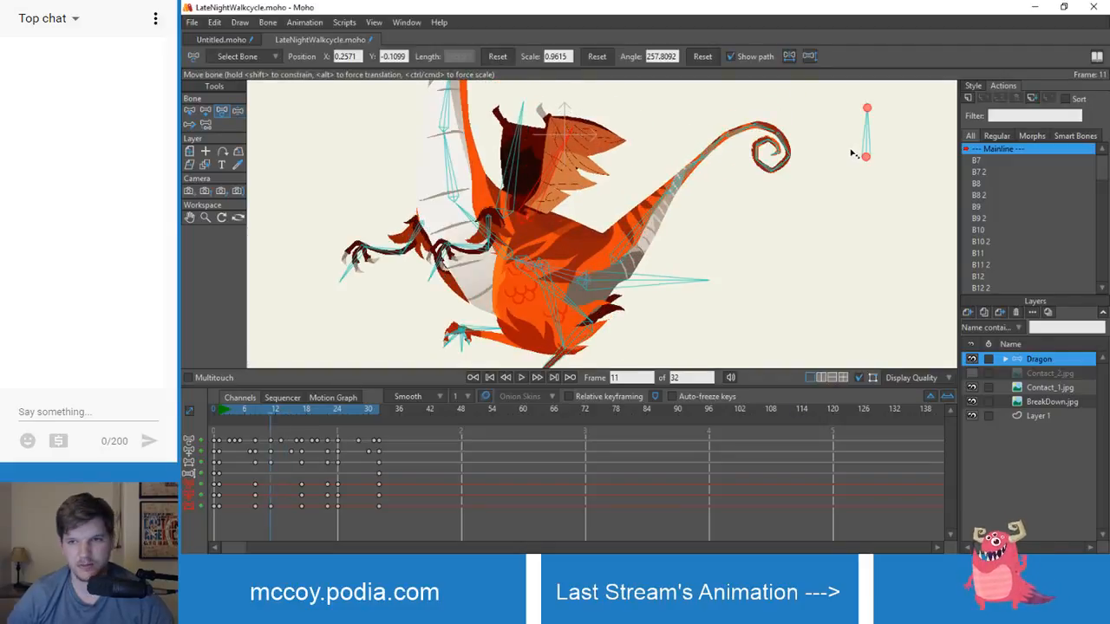
key(z)
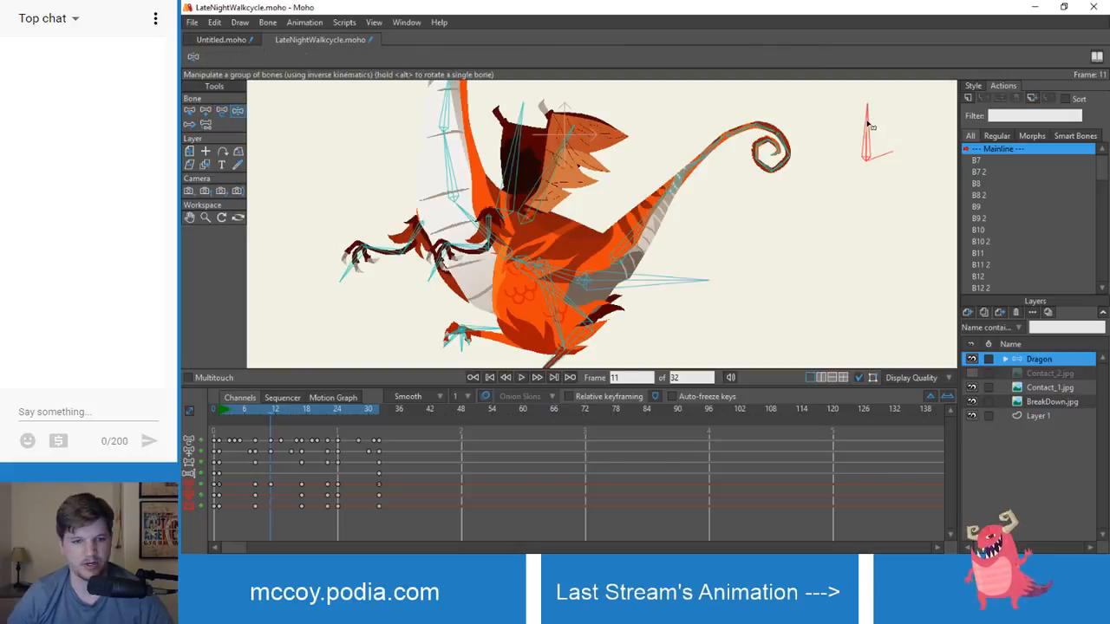
drag(871, 127, 869, 131)
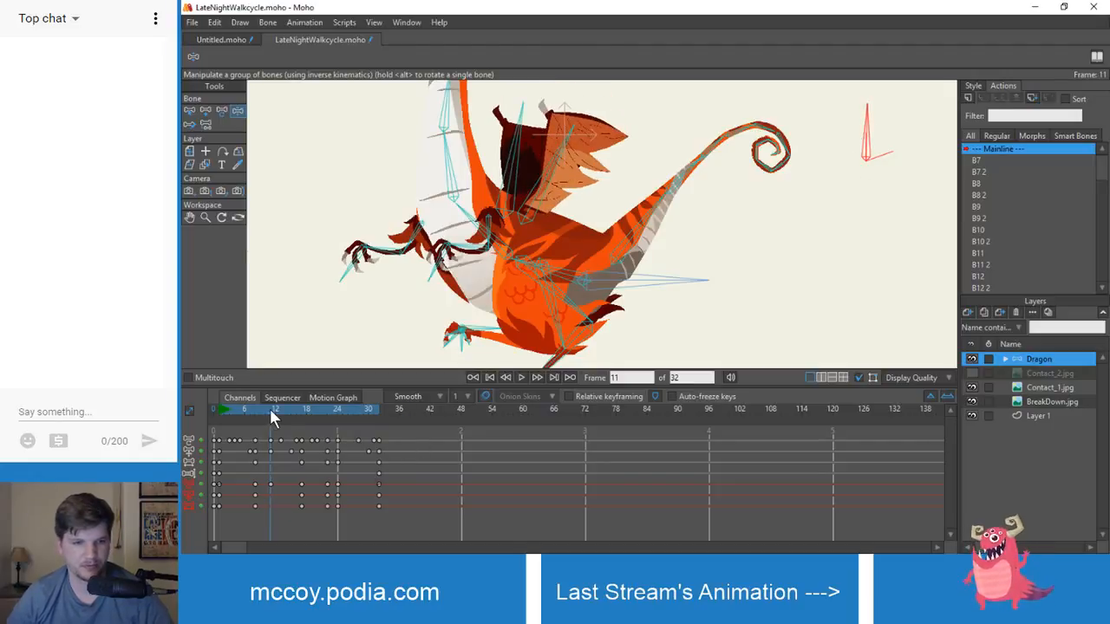
mouse_move(270, 412)
mouse_down()
mouse_move(253, 414)
mouse_move(269, 416)
mouse_up()
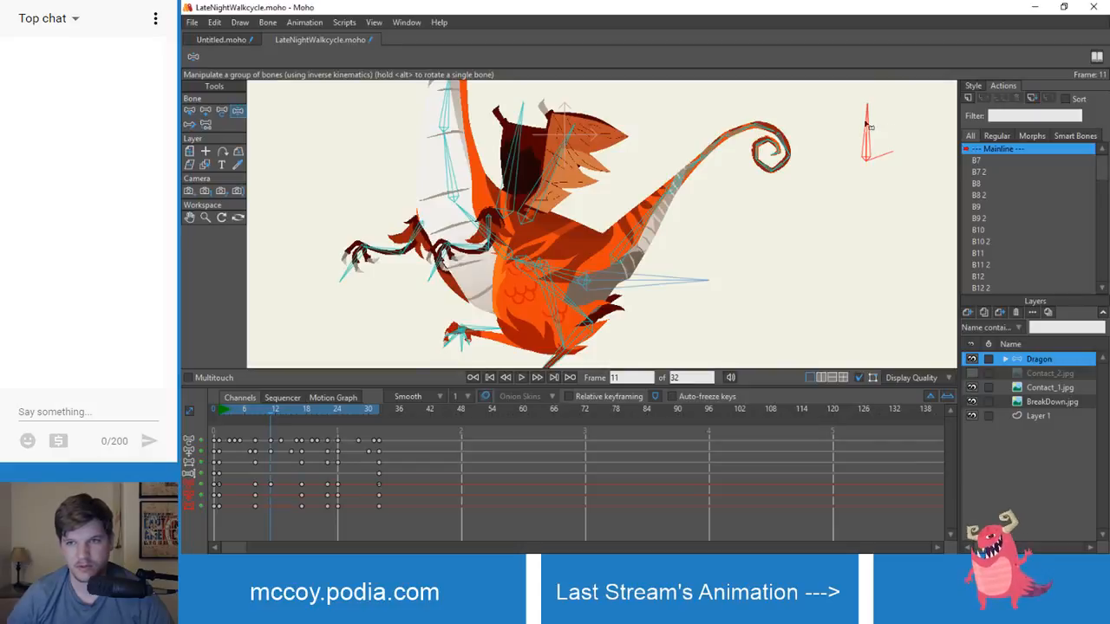
drag(866, 122, 867, 122)
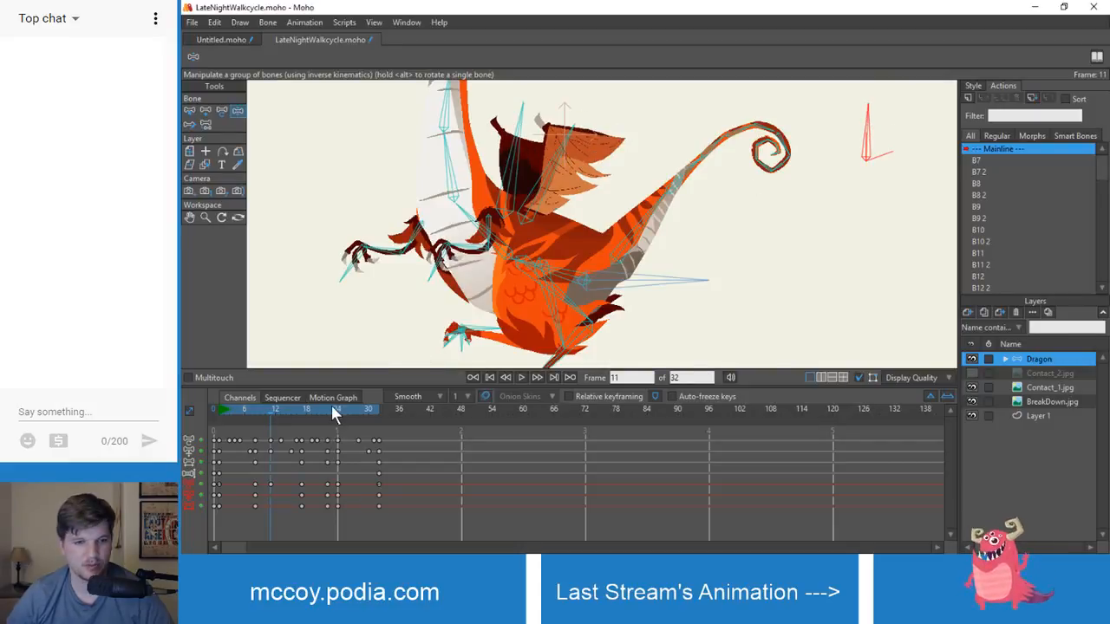
- Pose the wing control bone with a keyframe at frame 19 and shift that keyframe to frame 20
drag(269, 415, 301, 416)
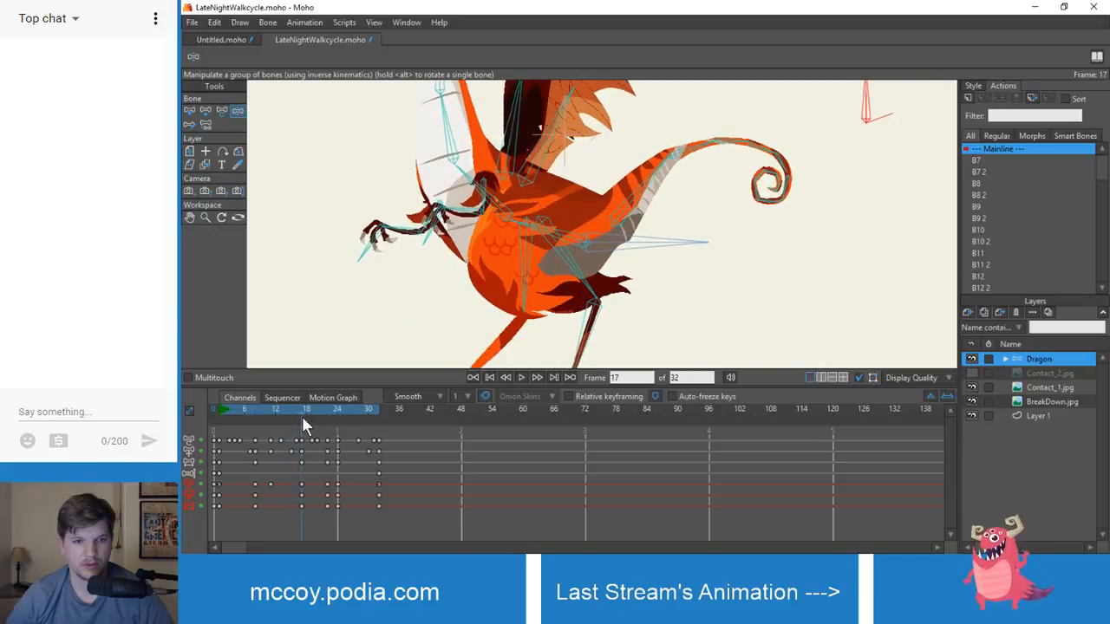
scroll(568, 227, down, 3)
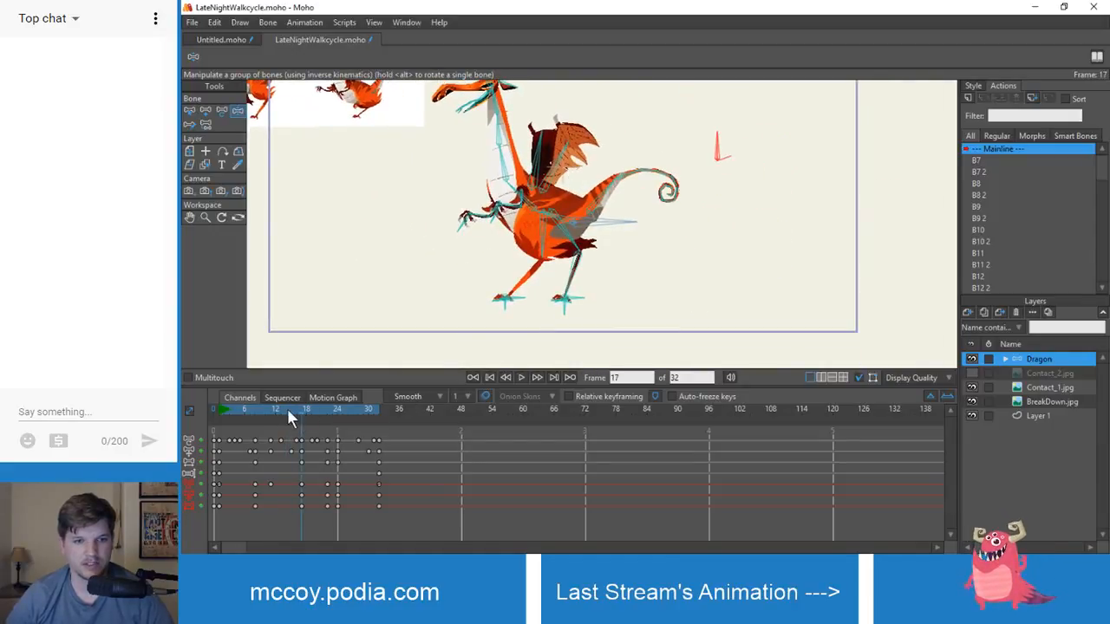
drag(303, 418, 311, 410)
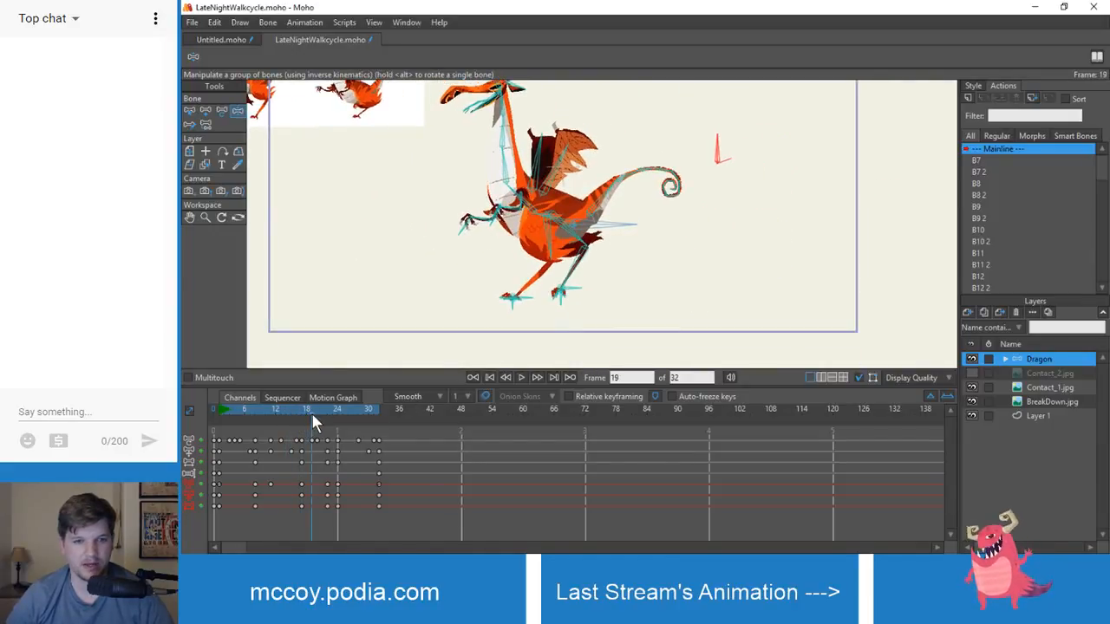
scroll(703, 176, up, 3)
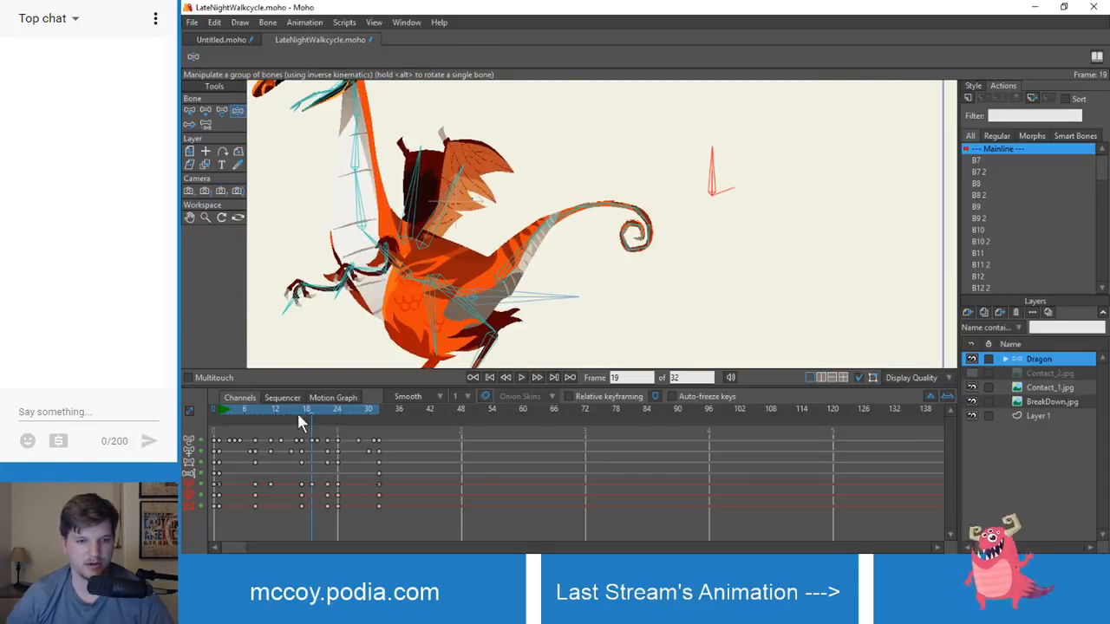
drag(311, 405, 303, 410)
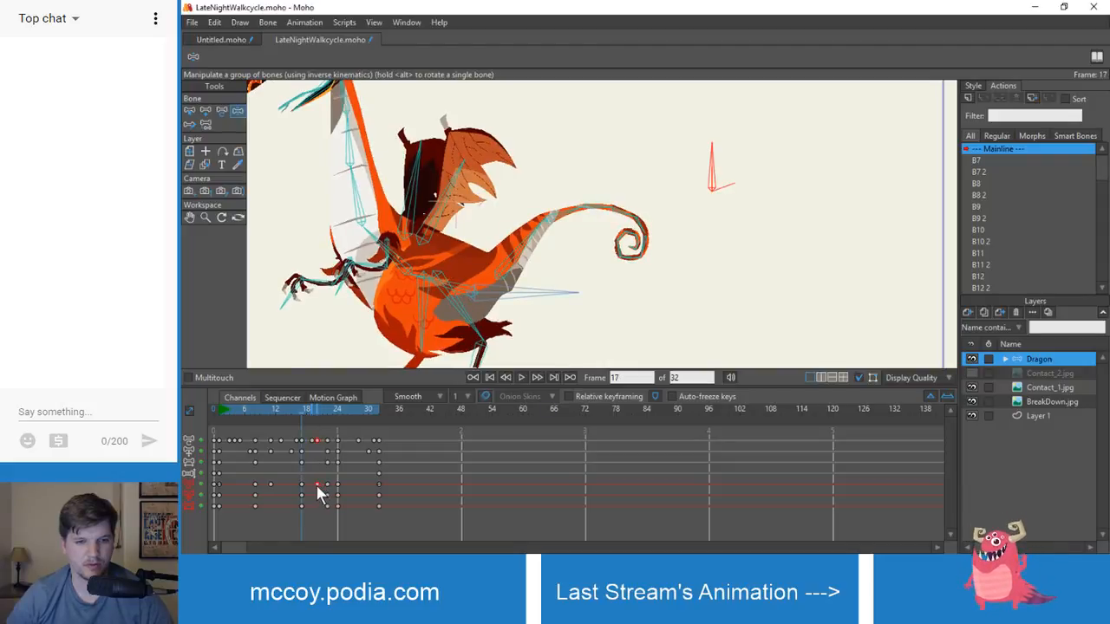
- Keyframe the wing control bone with the wings raised at frame 3 and play the walk cycle from the start
drag(300, 412, 336, 426)
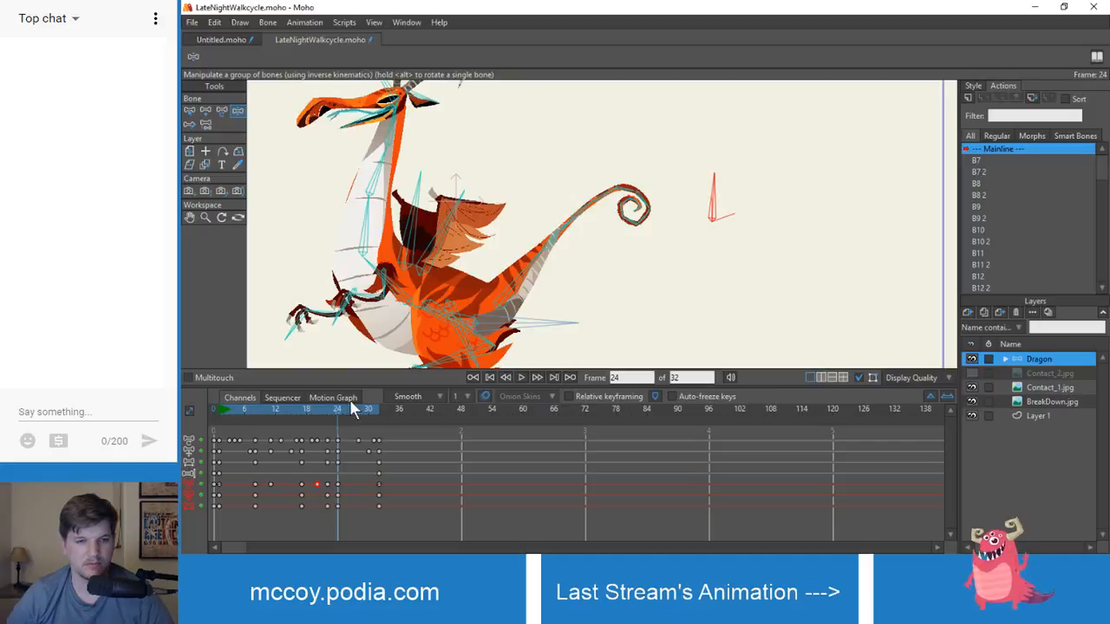
drag(357, 409, 229, 419)
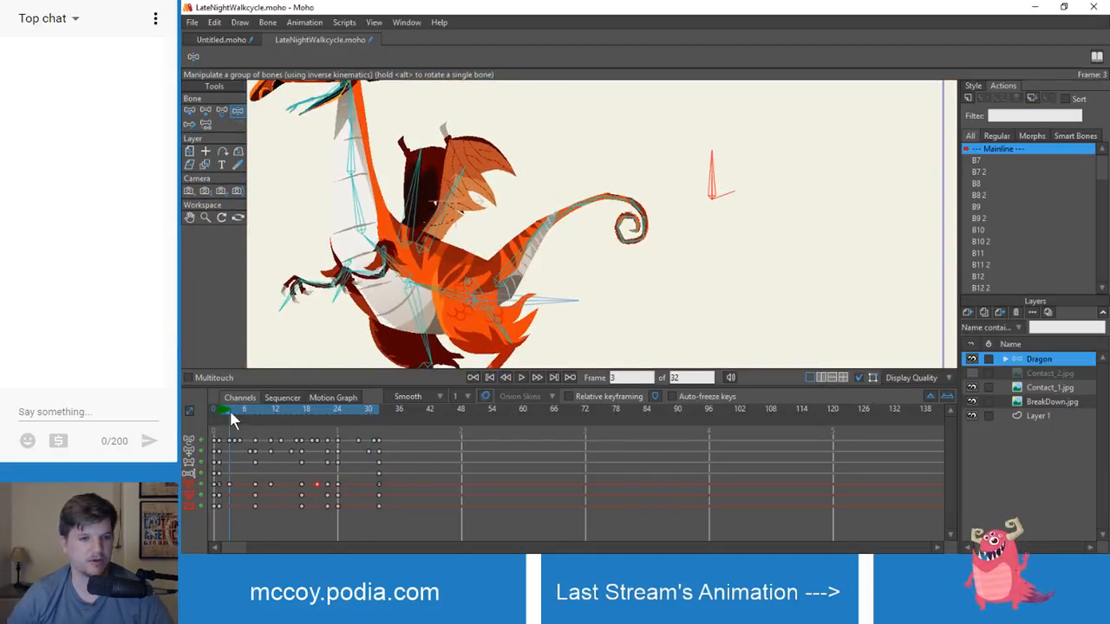
drag(230, 411, 213, 410)
scroll(526, 225, down, 4)
key(space)
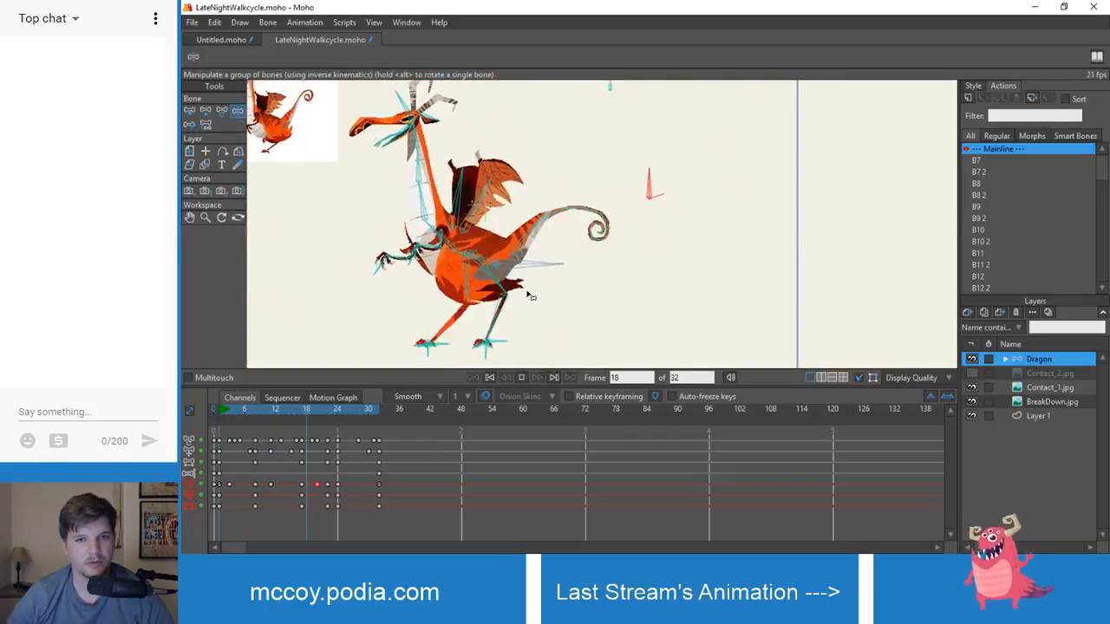
scroll(386, 289, up, 3)
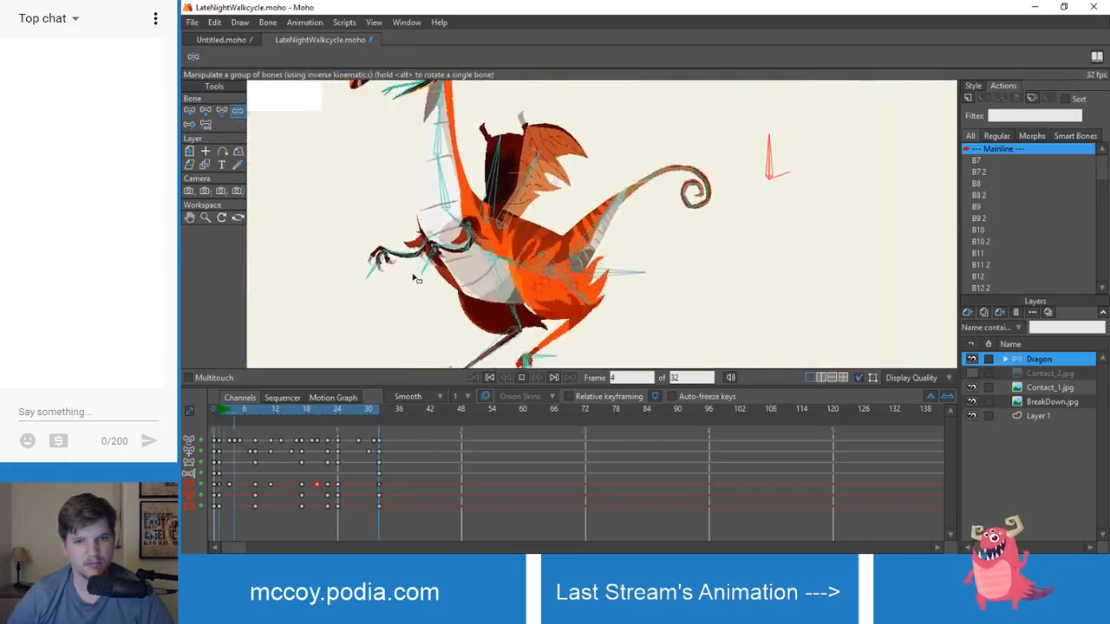
scroll(416, 274, down, 2)
key(space)
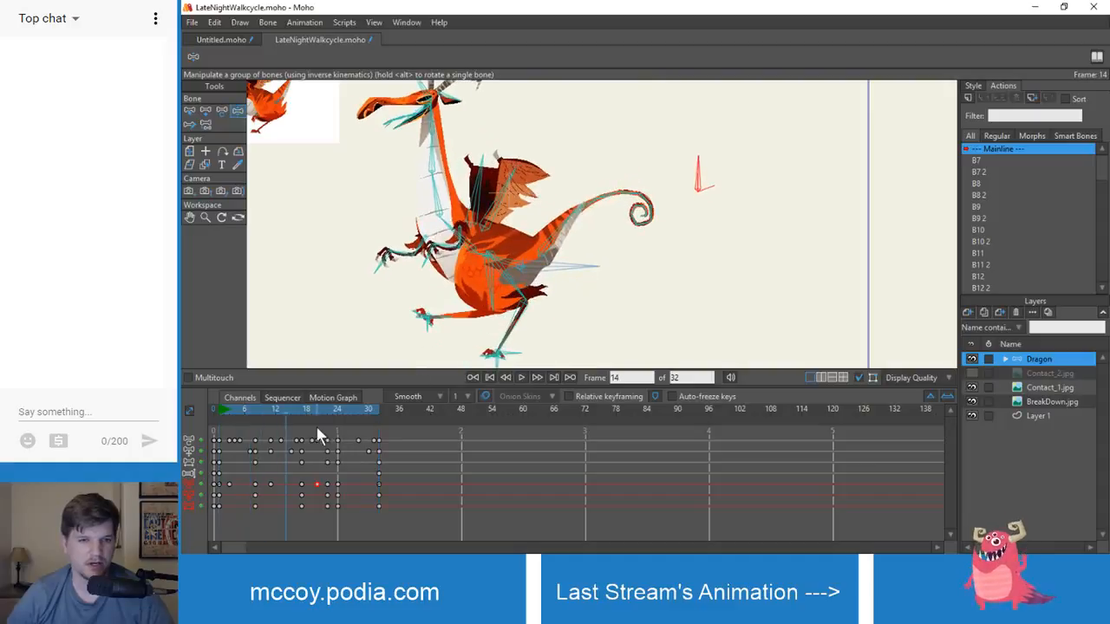
- Move the wing control bone's frame 3 angle keyframe to frame 5 and delete its frame 8 angle keyframe
drag(245, 415, 217, 427)
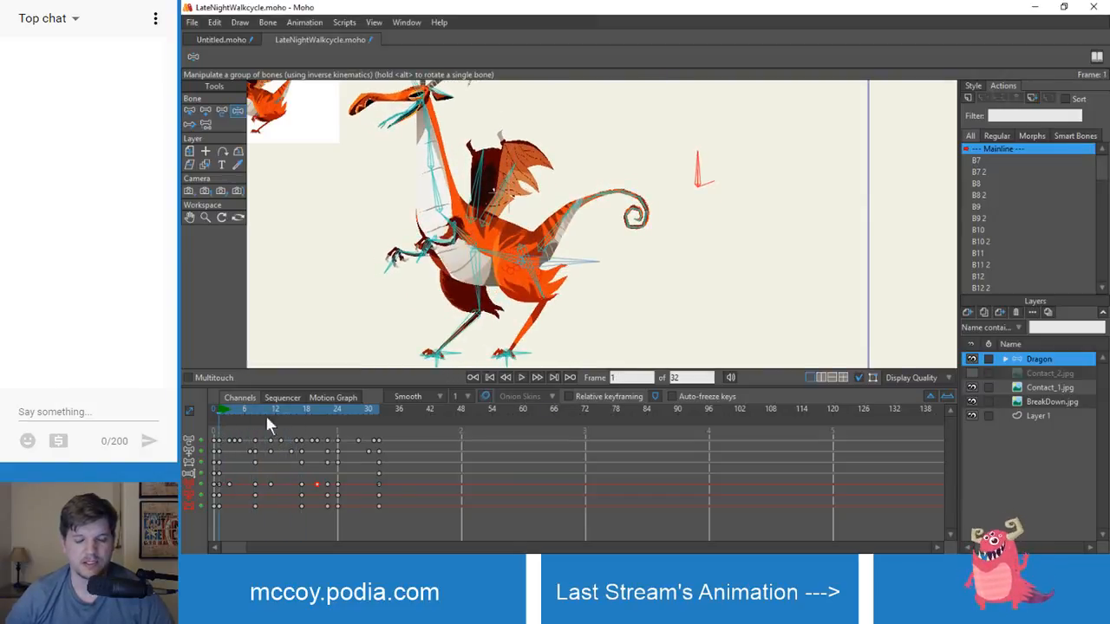
key(t)
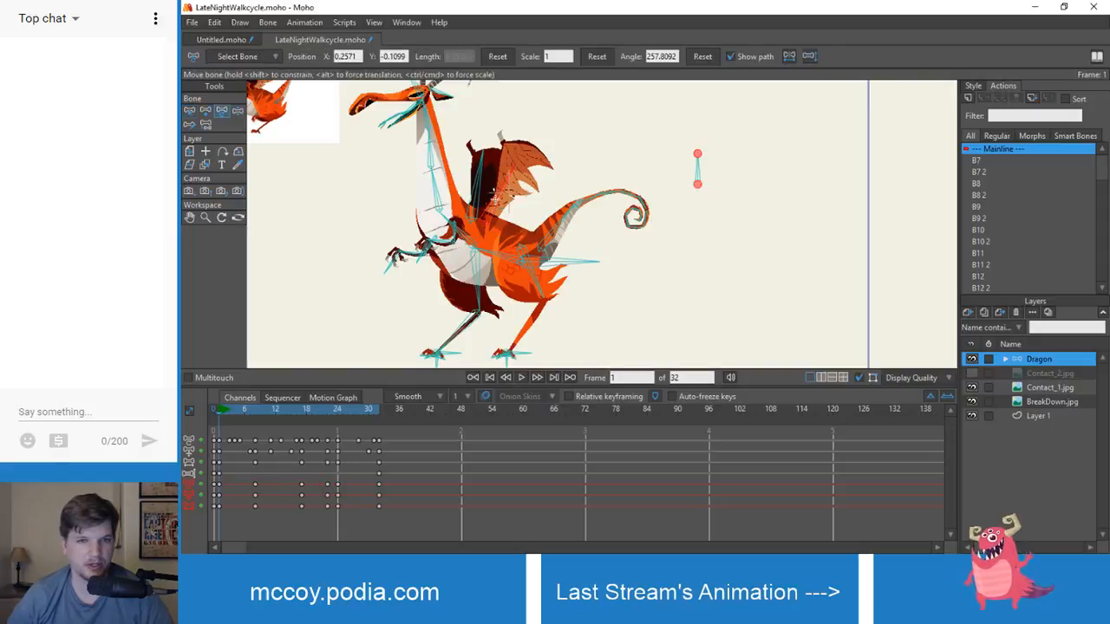
key(s)
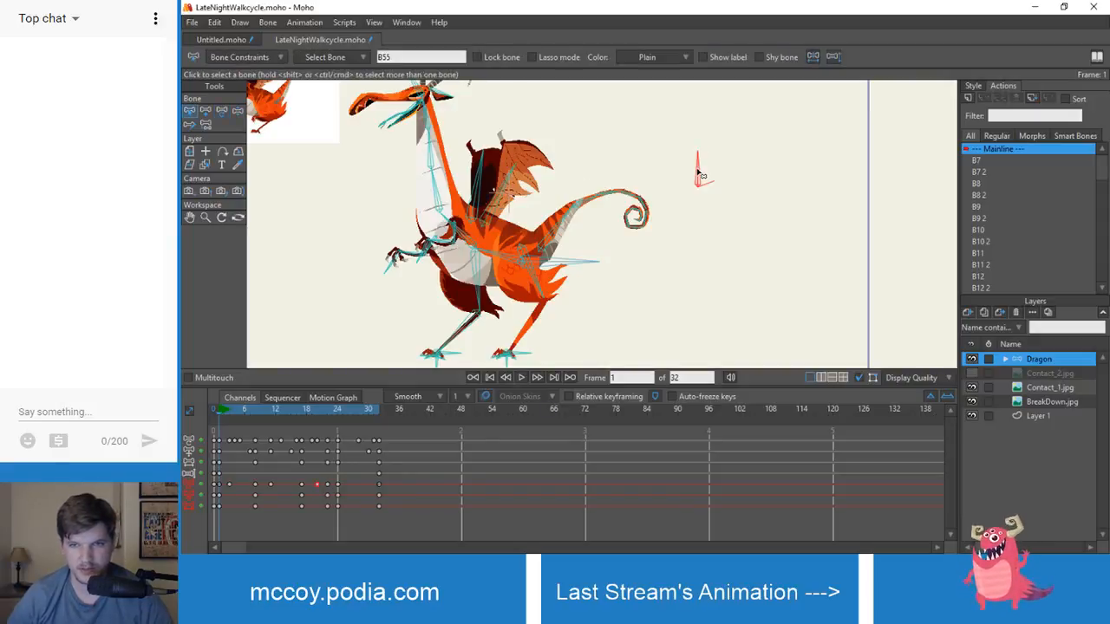
key(z)
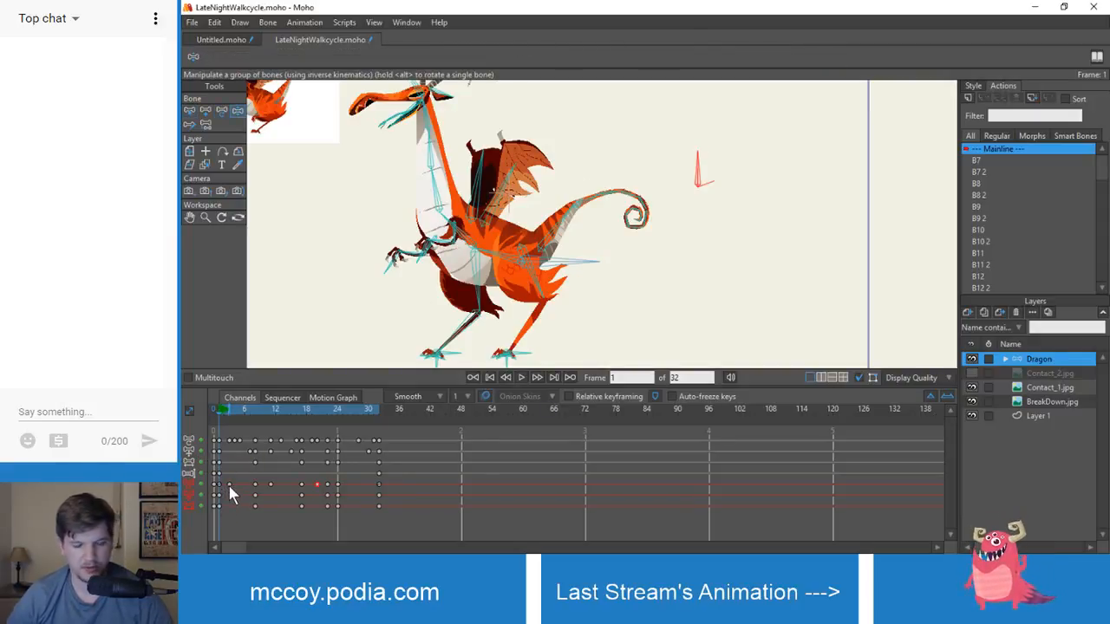
click(222, 411)
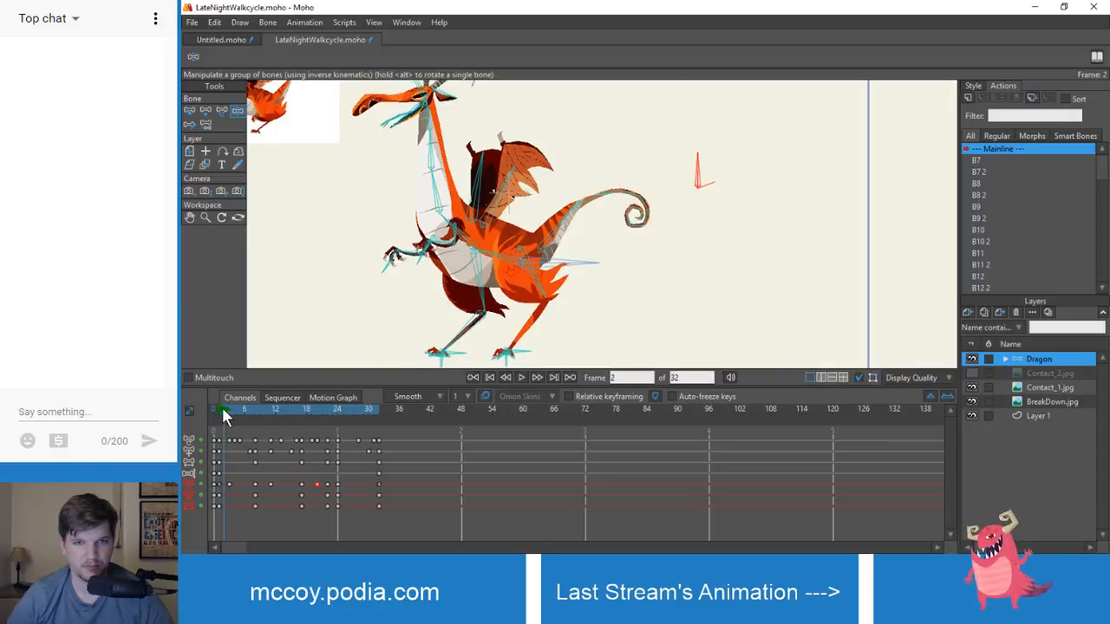
drag(222, 411, 255, 414)
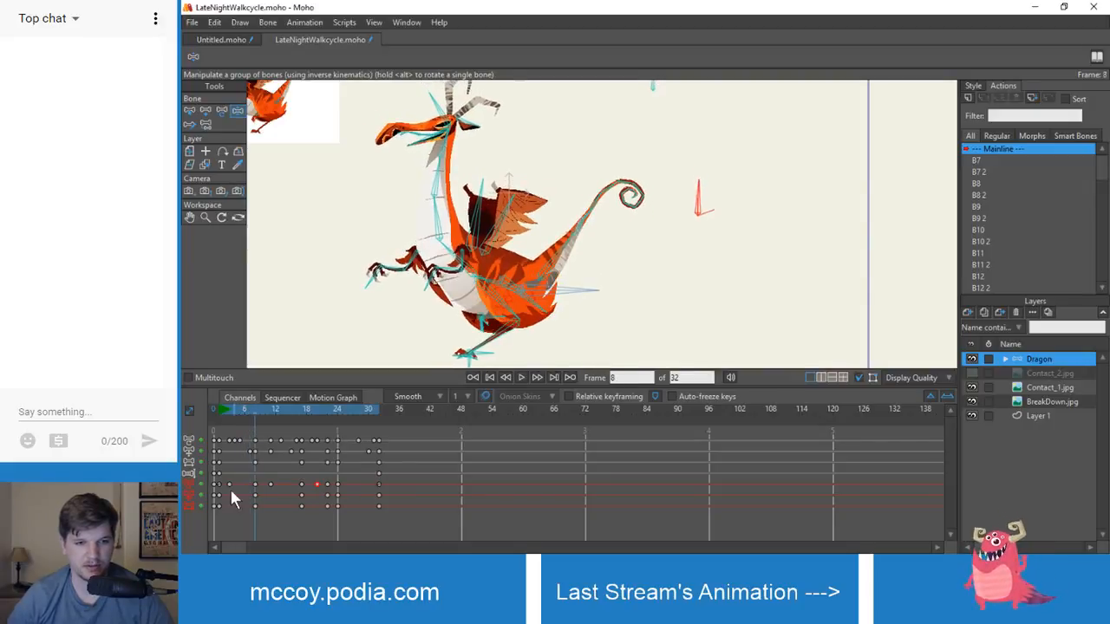
drag(230, 485, 241, 484)
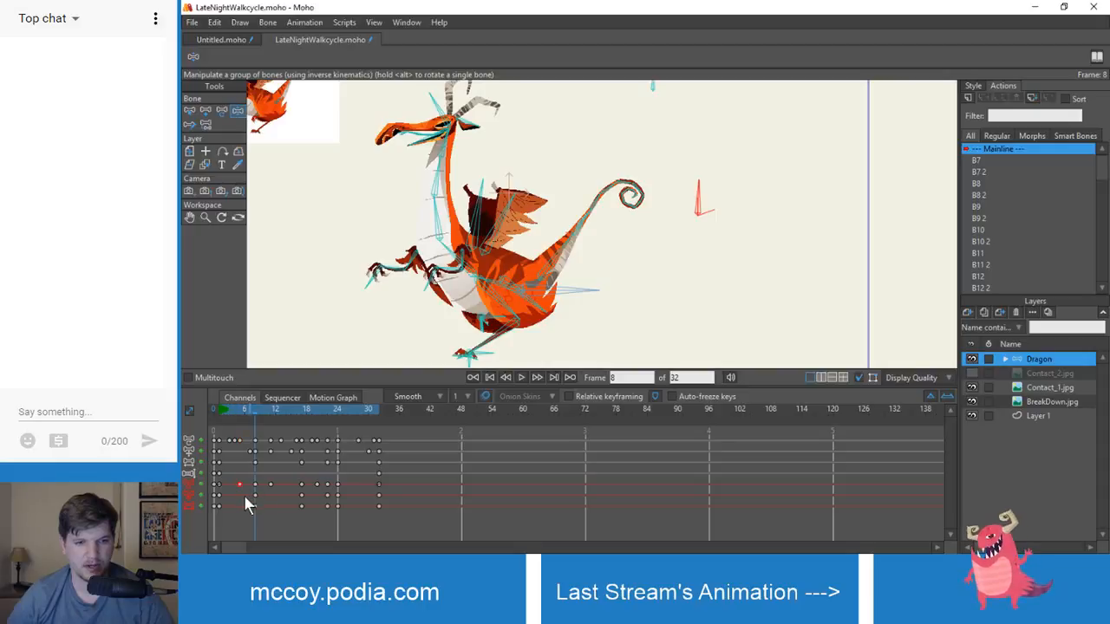
drag(239, 407, 237, 447)
click(255, 484)
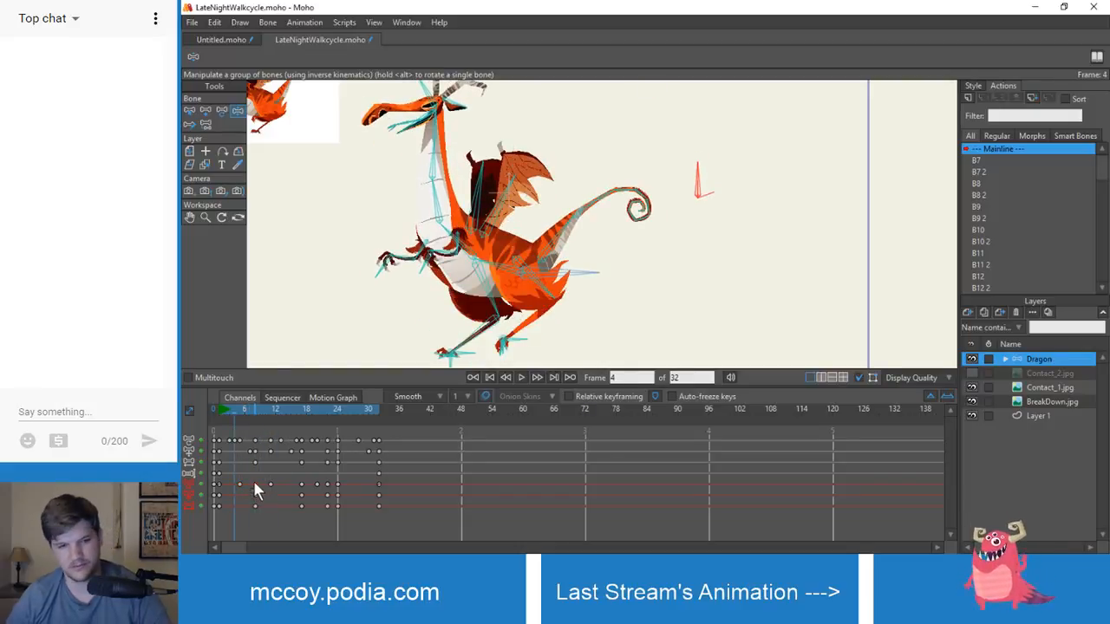
- Play the walk cycle from frame 1 to check the timing of the wings' drop
mouse_move(235, 412)
mouse_down()
mouse_move(223, 418)
mouse_move(284, 418)
mouse_move(217, 422)
mouse_up()
key(space)
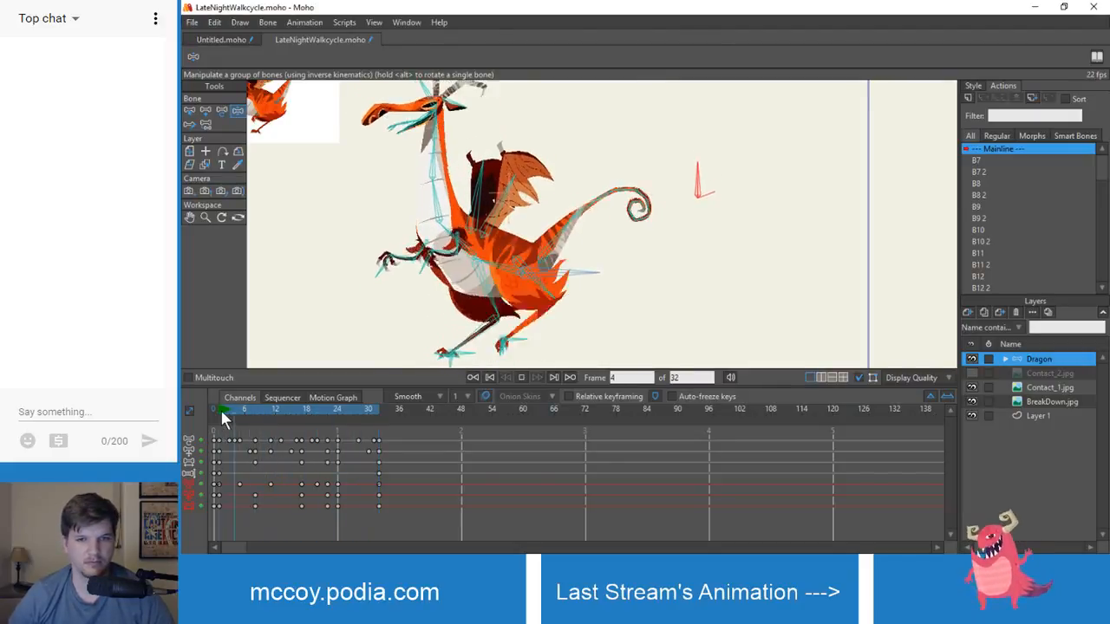
key(space)
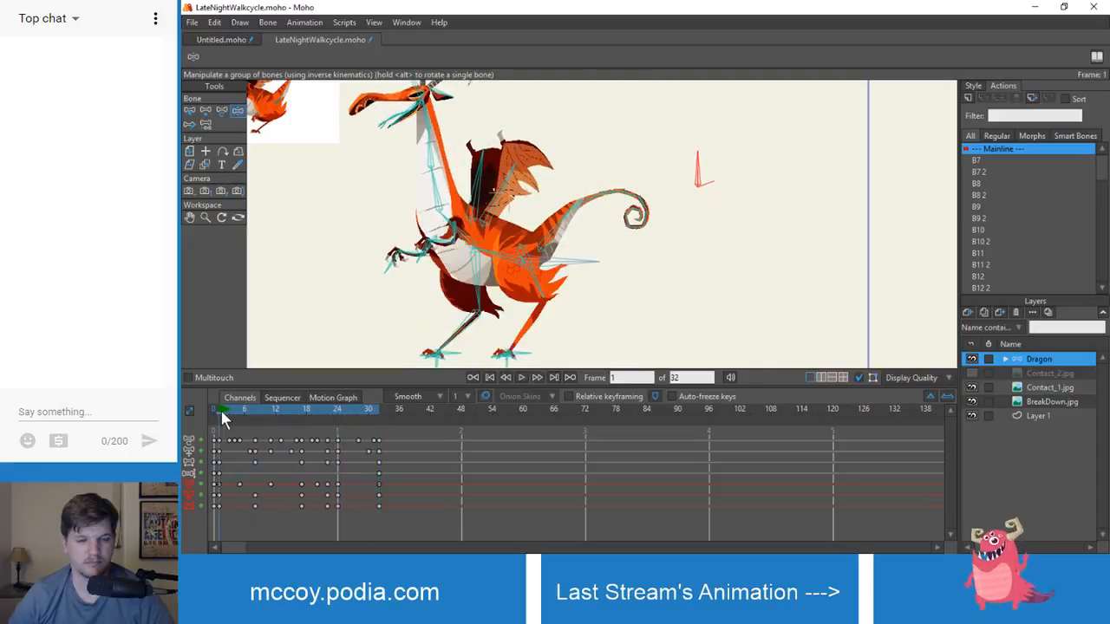
- Copy the wing control bone's frame 11 angle keyframe to frame 15 and delete its frame 17 angle keyframe
drag(220, 409, 292, 412)
click(270, 483)
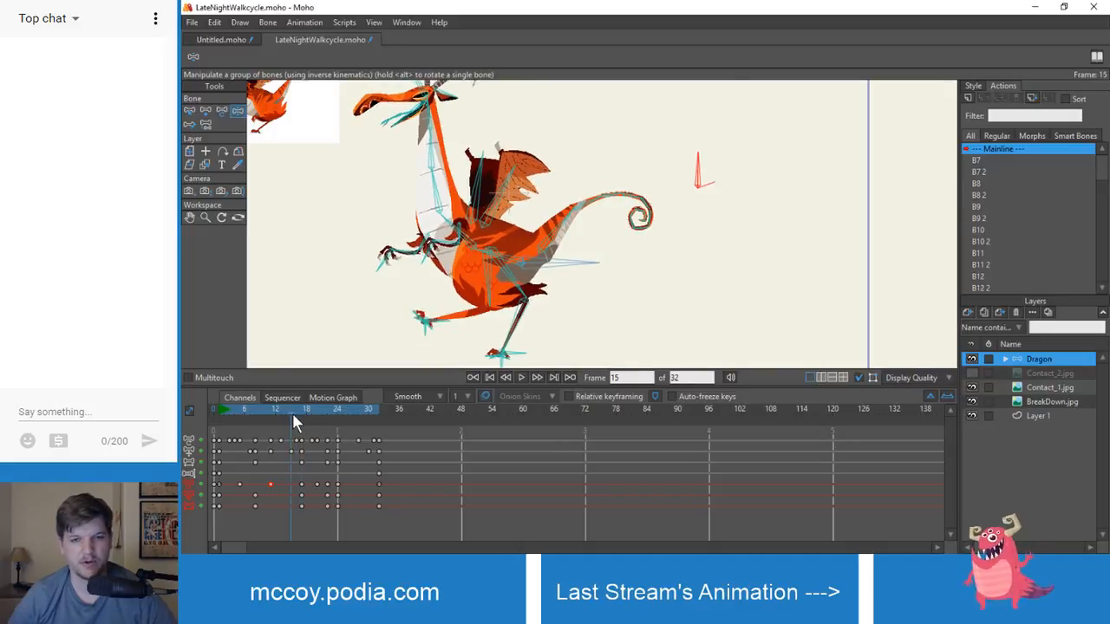
click(301, 484)
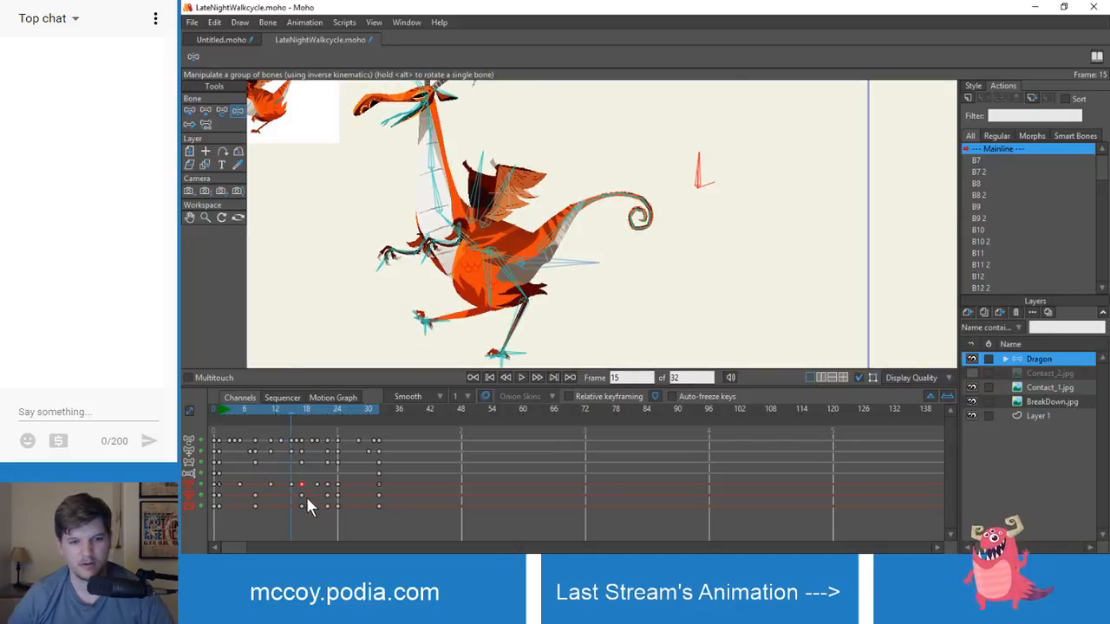
key(Delete)
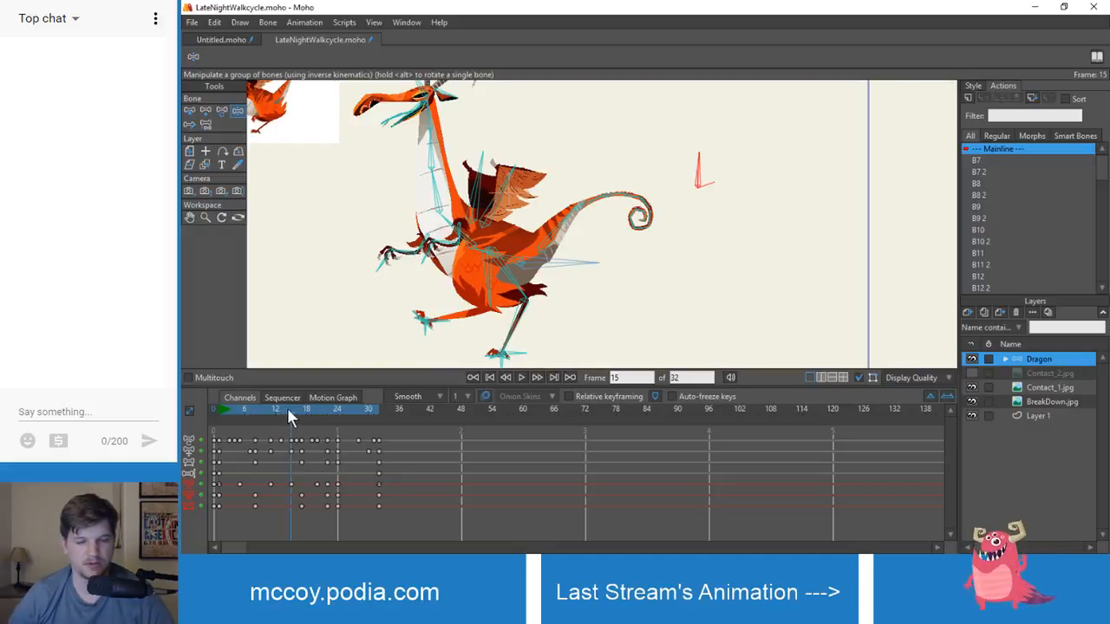
- Scrub to frame 21 and play the walk cycle from the start to check the wing flap
drag(287, 407, 320, 410)
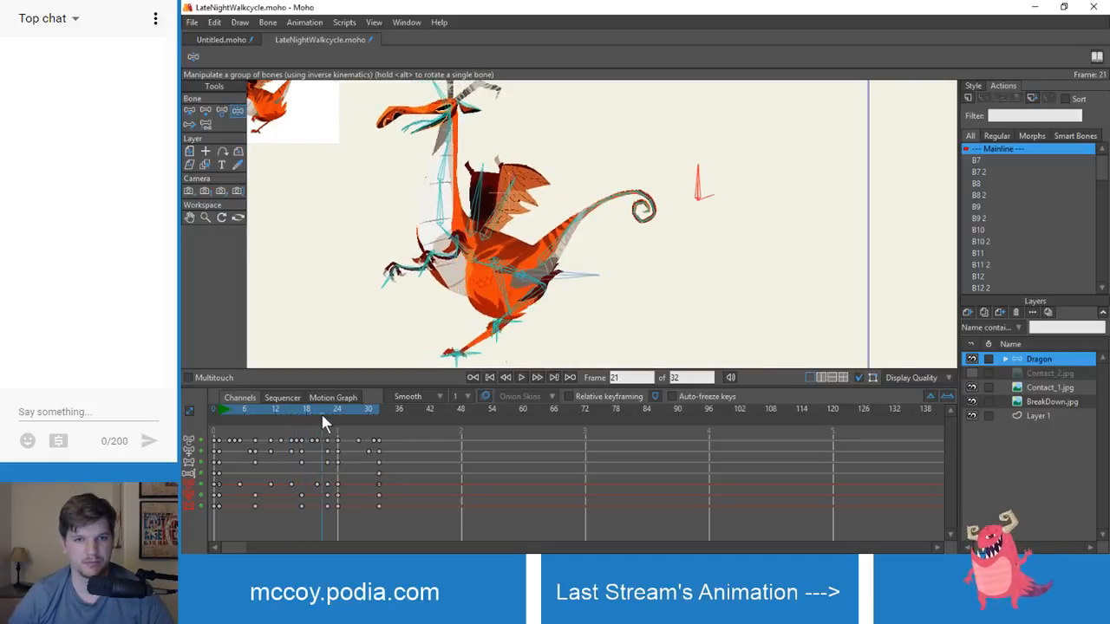
key(space)
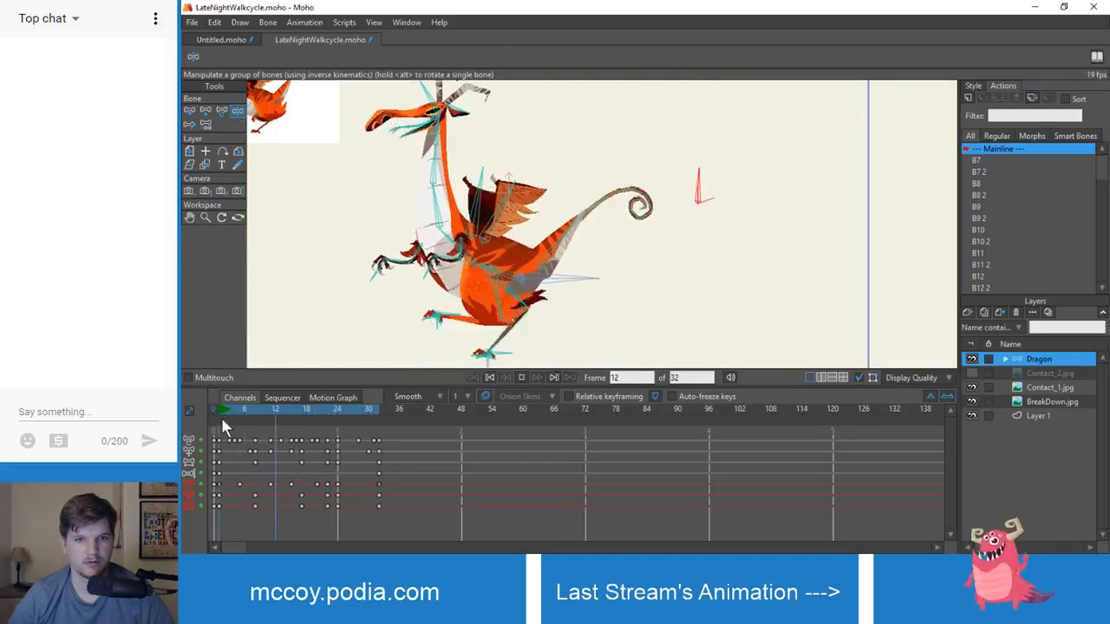
click(229, 410)
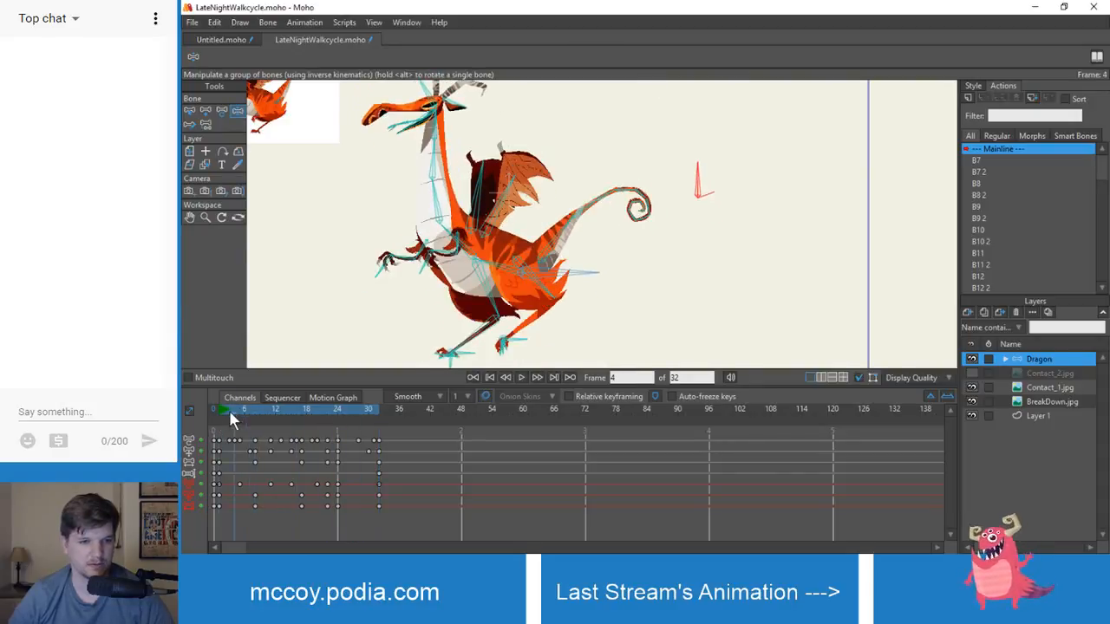
drag(229, 410, 219, 414)
key(space)
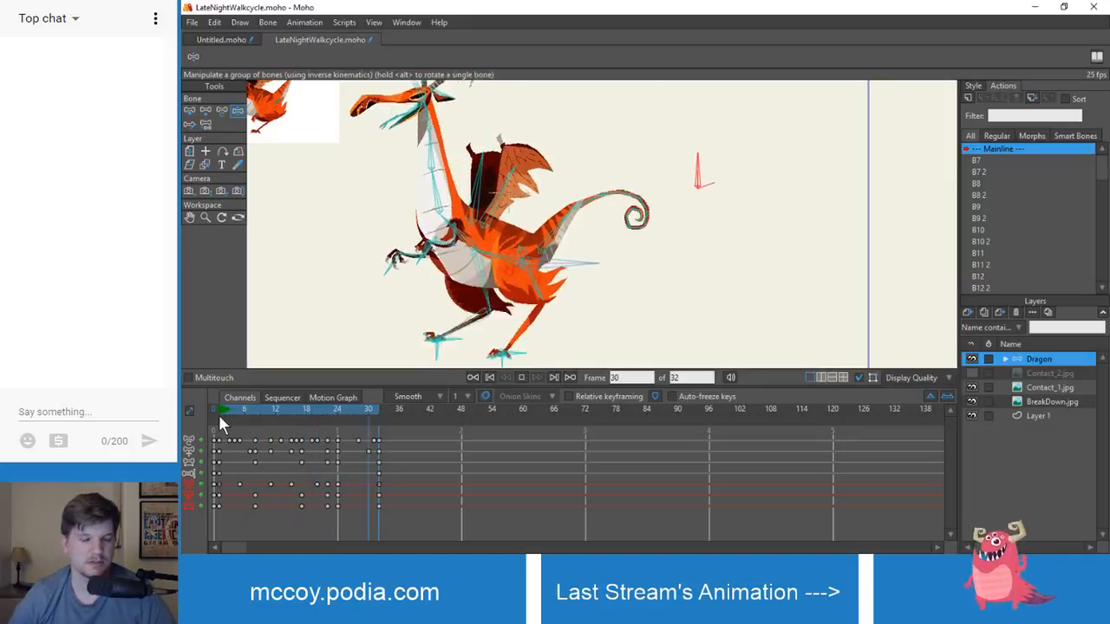
key(space)
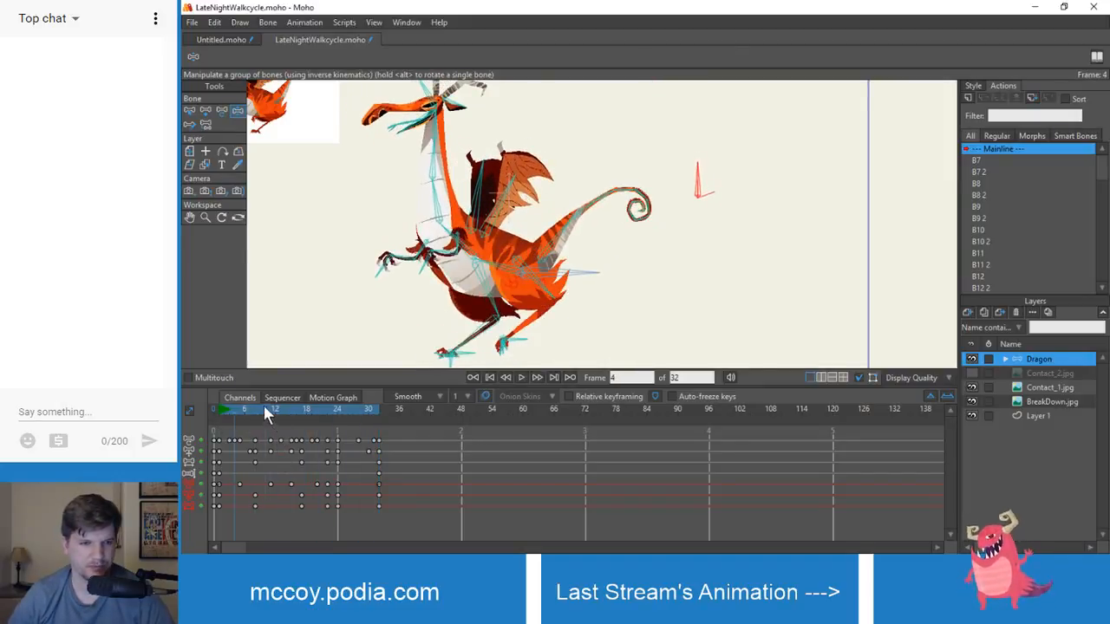
- Move the wing control bone's frame 20 angle keyframe to frame 19 and scrub through the second flap
drag(232, 404, 290, 416)
click(317, 484)
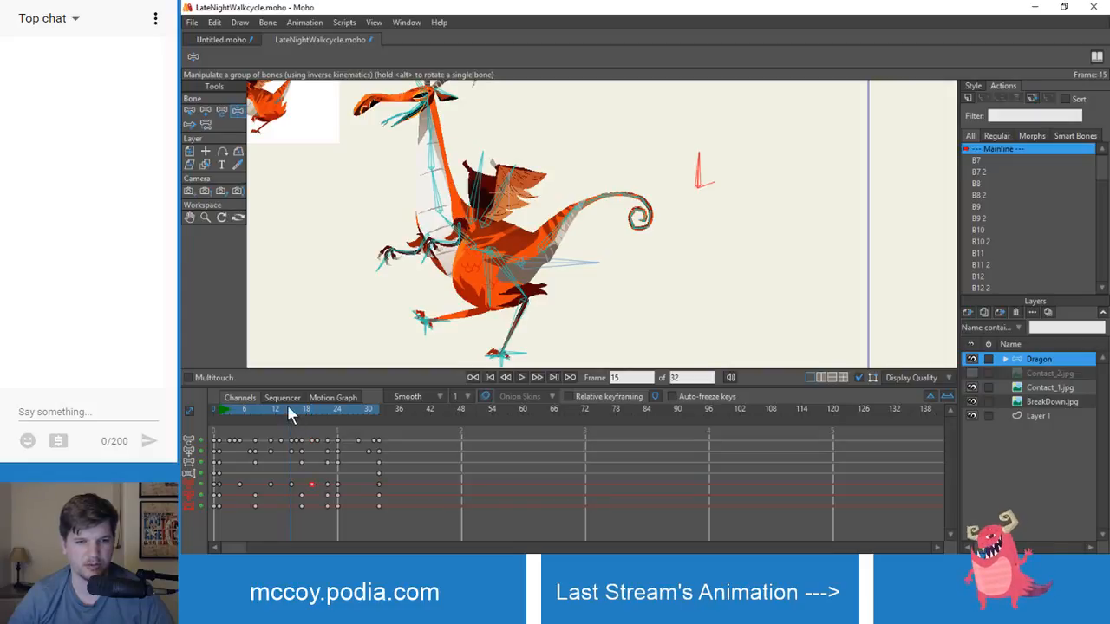
drag(243, 412, 294, 418)
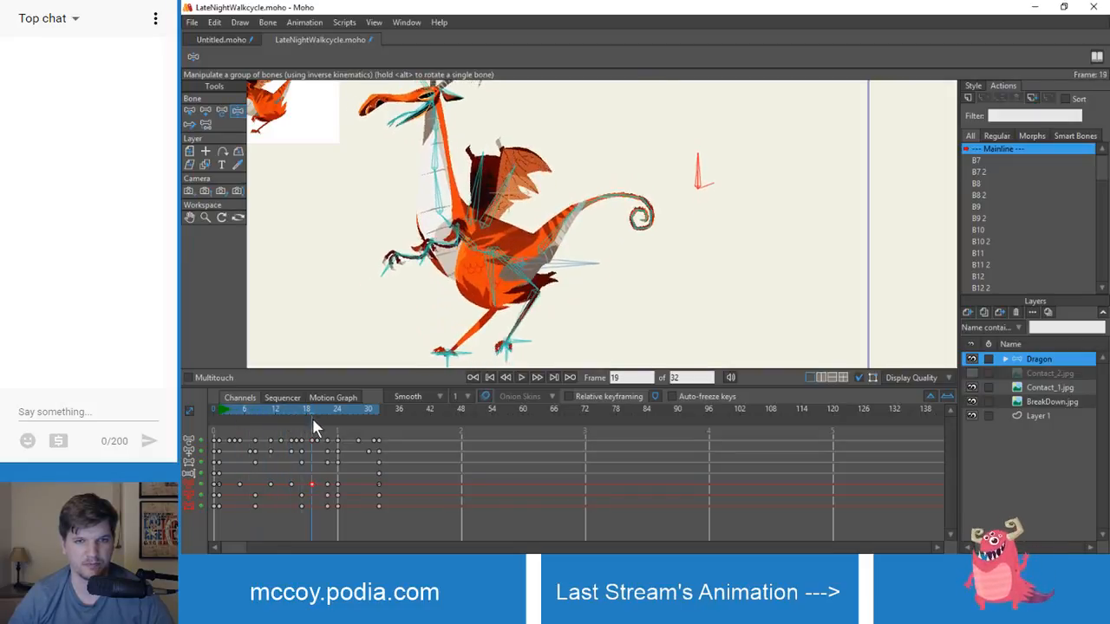
- Move the wing control bone's frame 15 angle keyframe to frame 14 and scrub back through the wing drop
drag(272, 424, 286, 425)
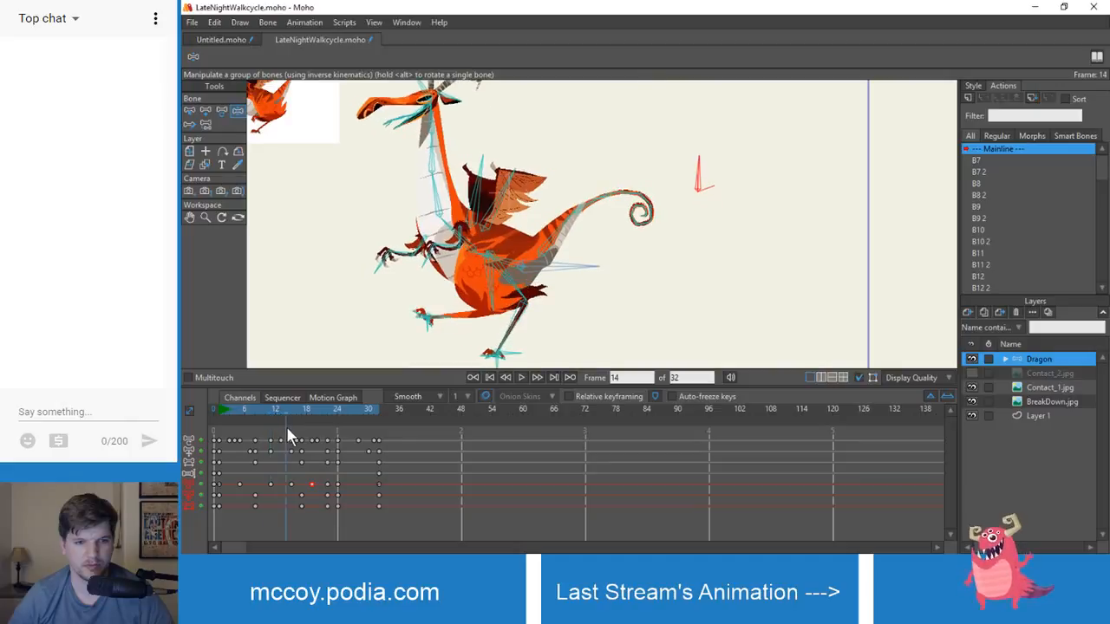
click(290, 484)
drag(291, 484, 287, 485)
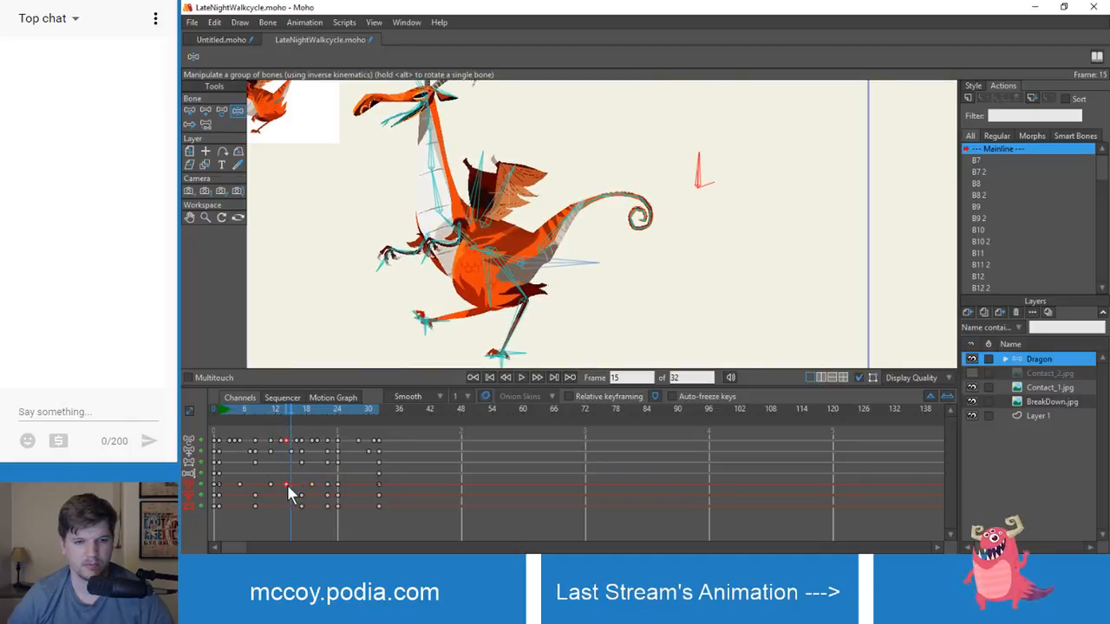
drag(293, 407, 270, 415)
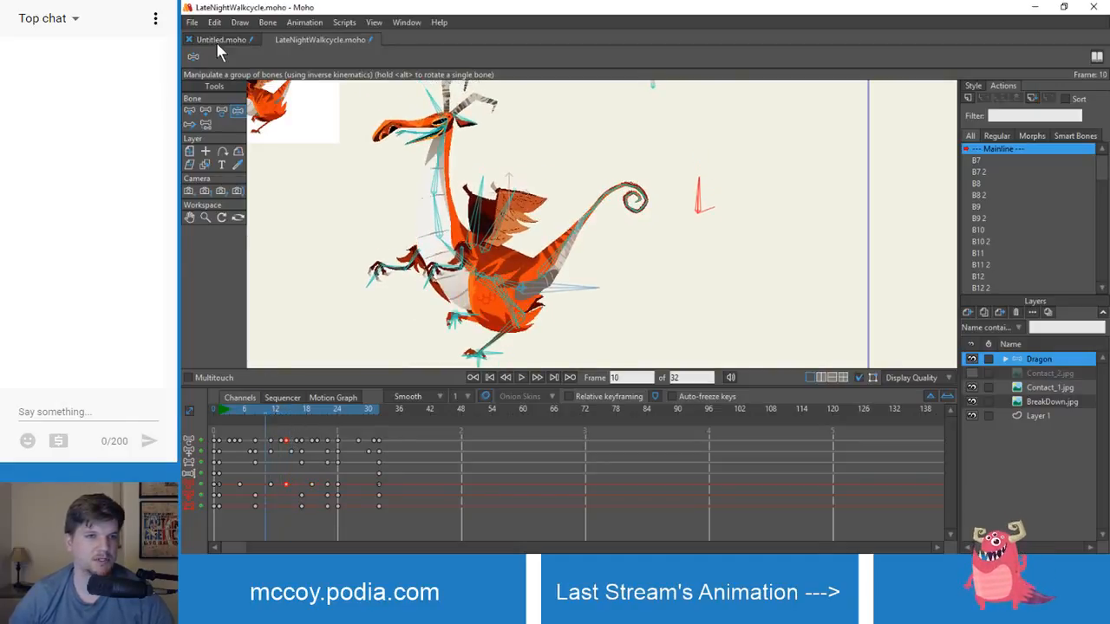
- Play the dragon's walk in Untitled.moho for comparison and return to LateNightWalkcycle.moho to play its cycle
click(217, 40)
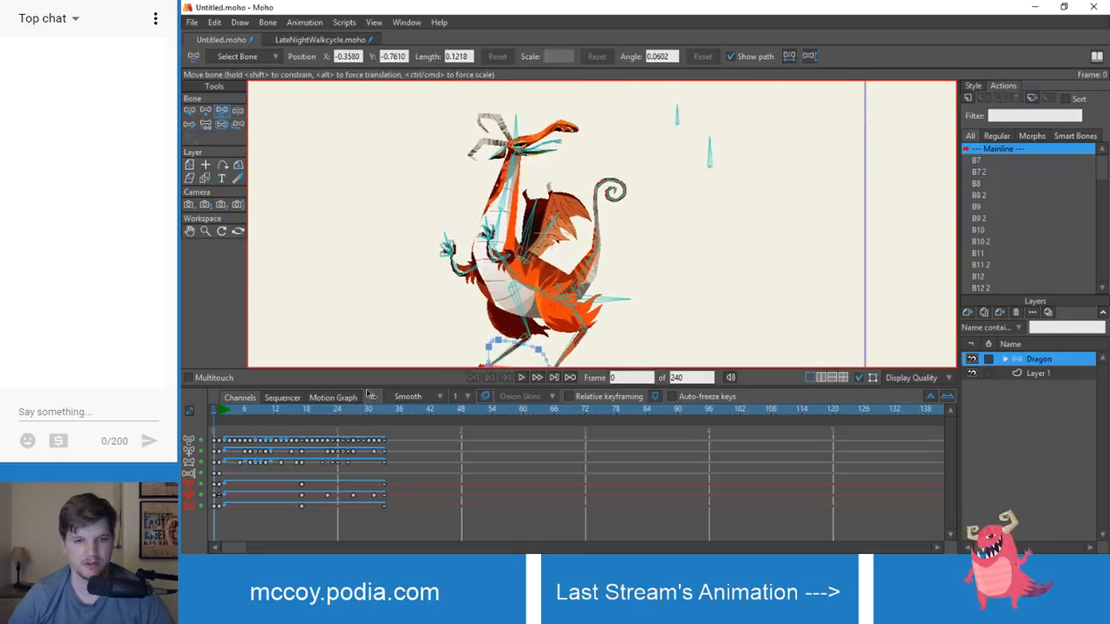
click(523, 379)
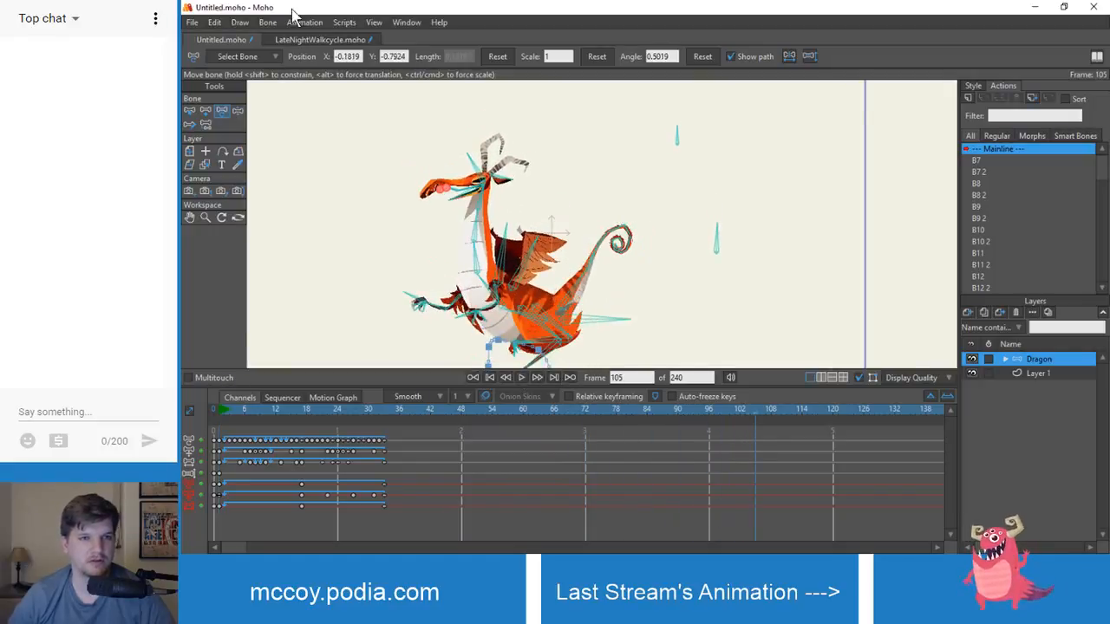
click(314, 38)
key(space)
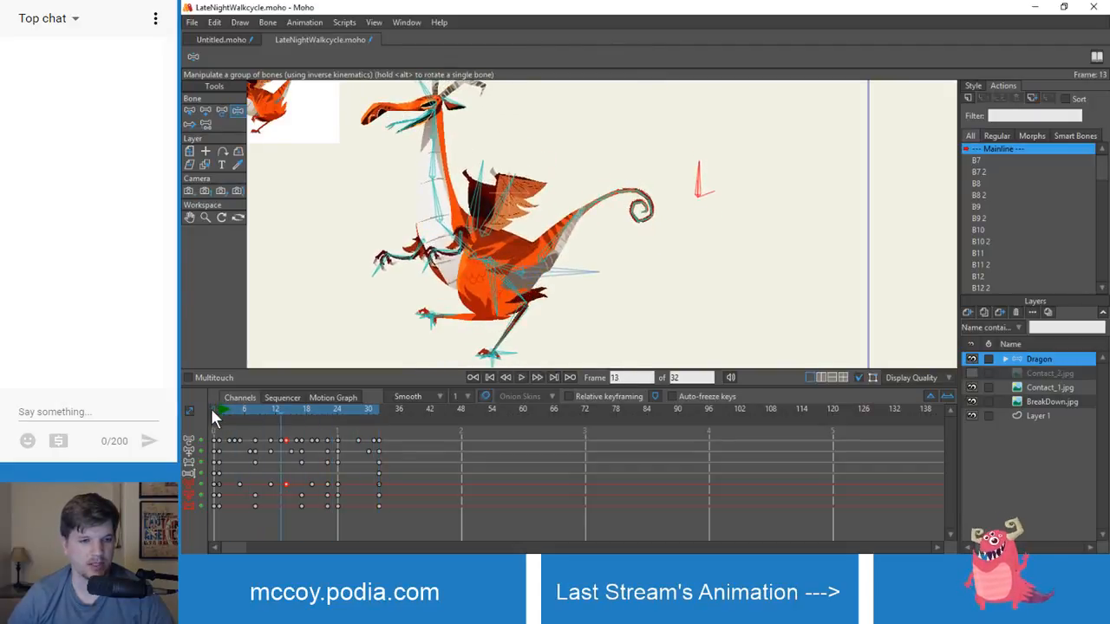
- Set the wing control bone's angle to 88 at frame 11 and check the pose through frame 14
click(216, 409)
drag(216, 409, 270, 413)
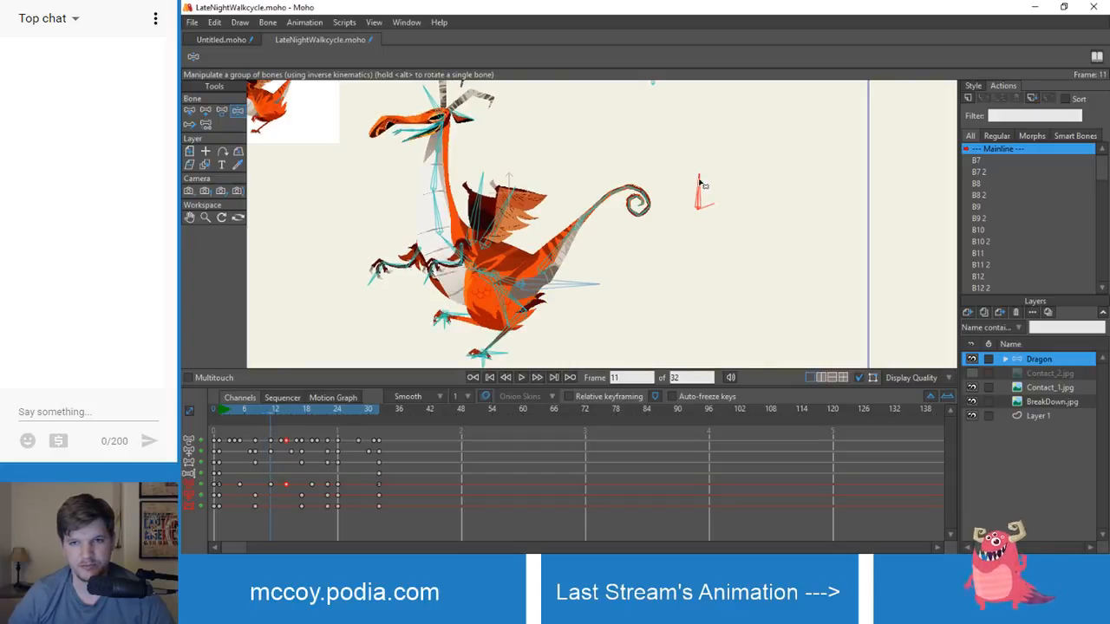
key(t)
drag(674, 56, 590, 60)
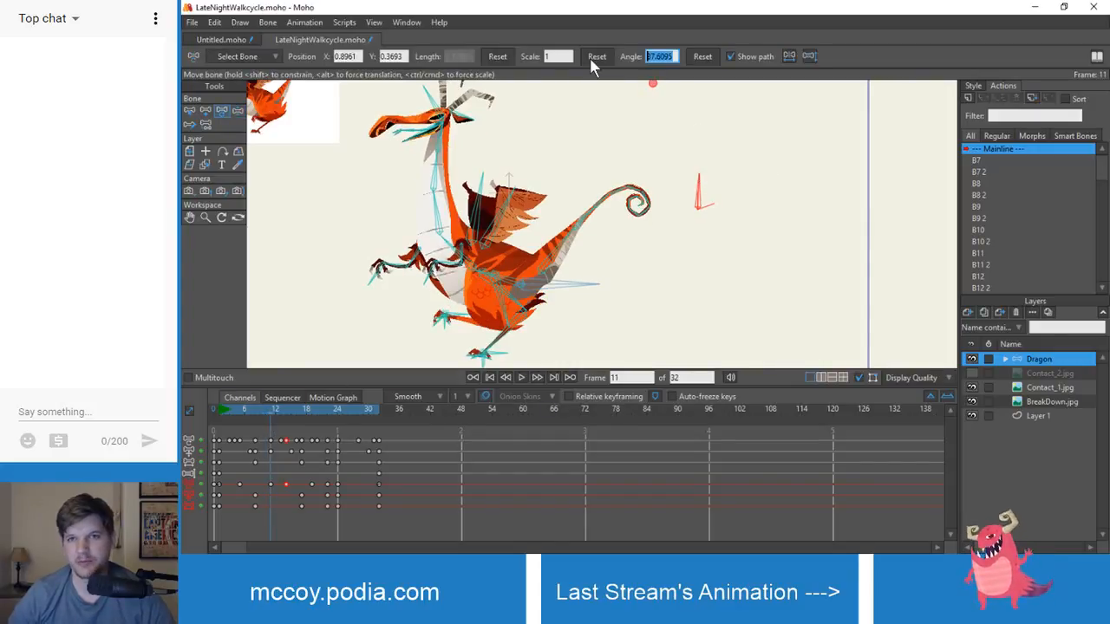
text(88)
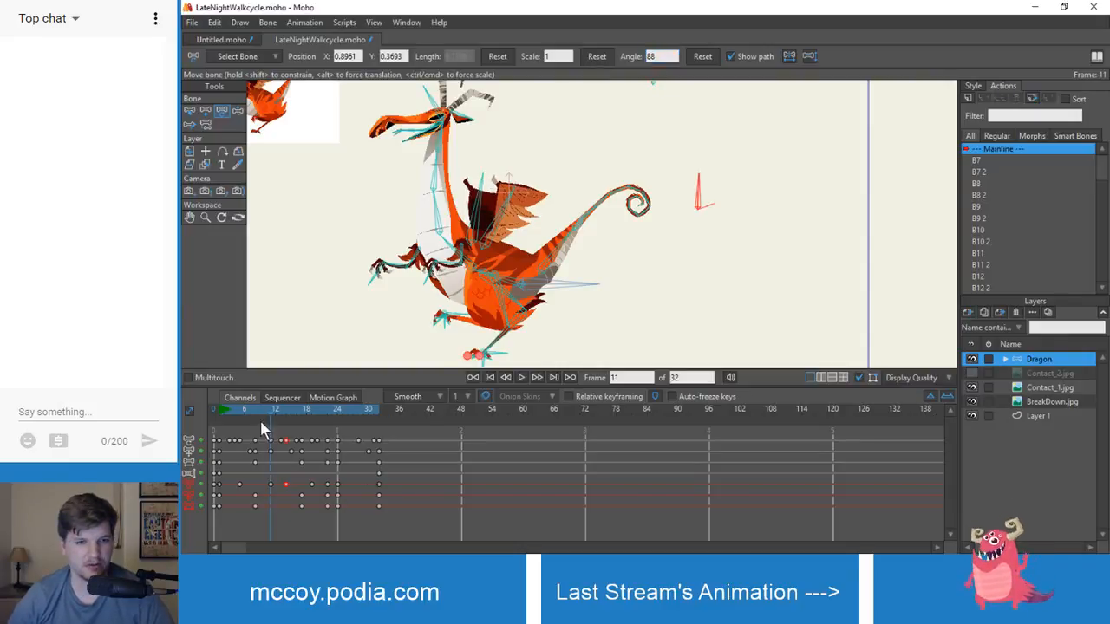
mouse_move(264, 414)
mouse_down()
mouse_move(210, 407)
mouse_move(268, 411)
mouse_move(274, 423)
mouse_up()
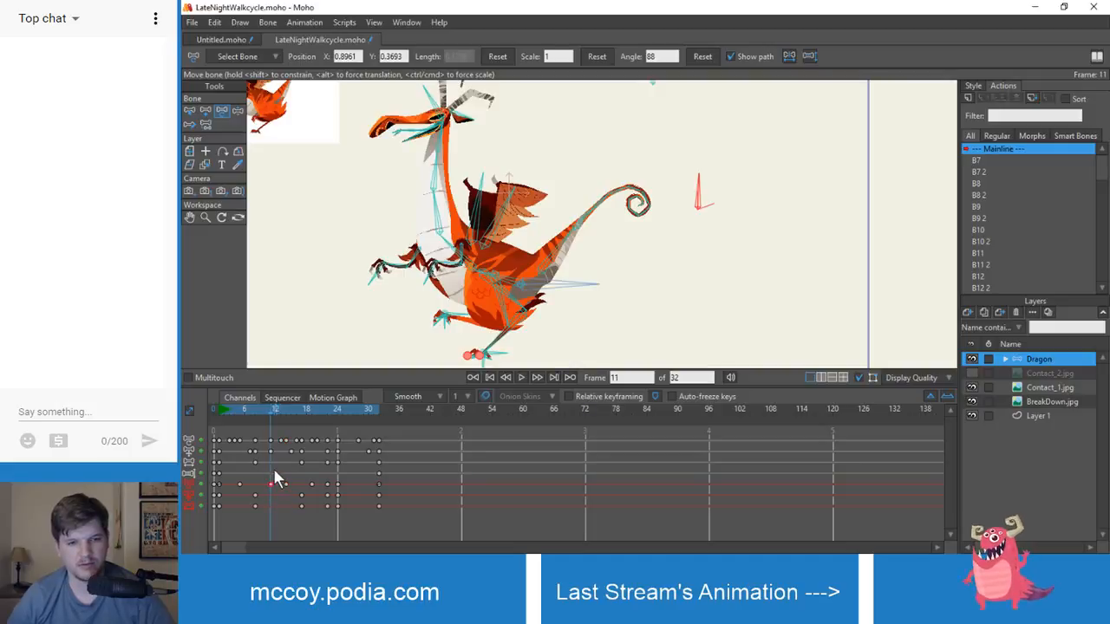
click(286, 410)
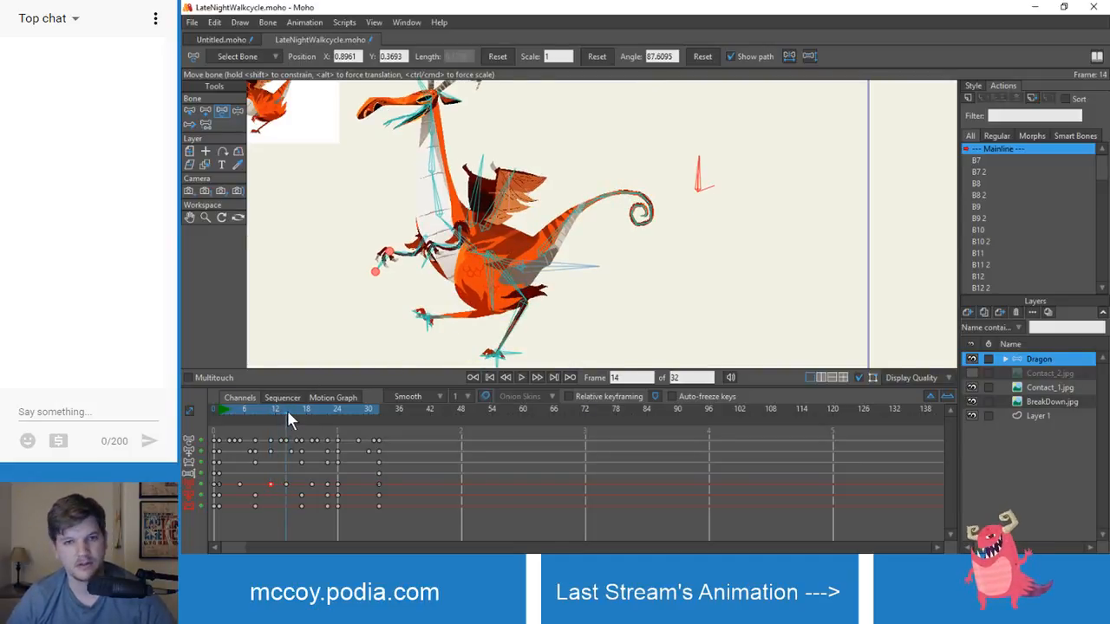
- Delete the wing control bone's frame 22 angle keyframe, undoing the deletion of its frame 19 keyframe
drag(287, 410, 328, 493)
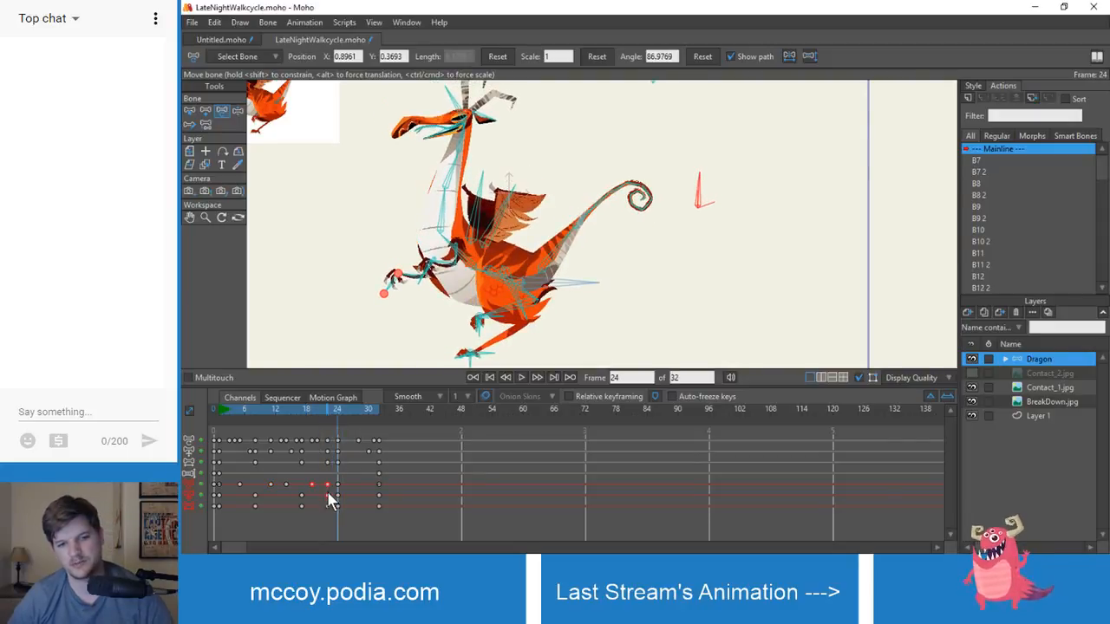
key(Delete)
mouse_move(296, 416)
mouse_down()
mouse_move(265, 410)
mouse_move(289, 415)
mouse_up()
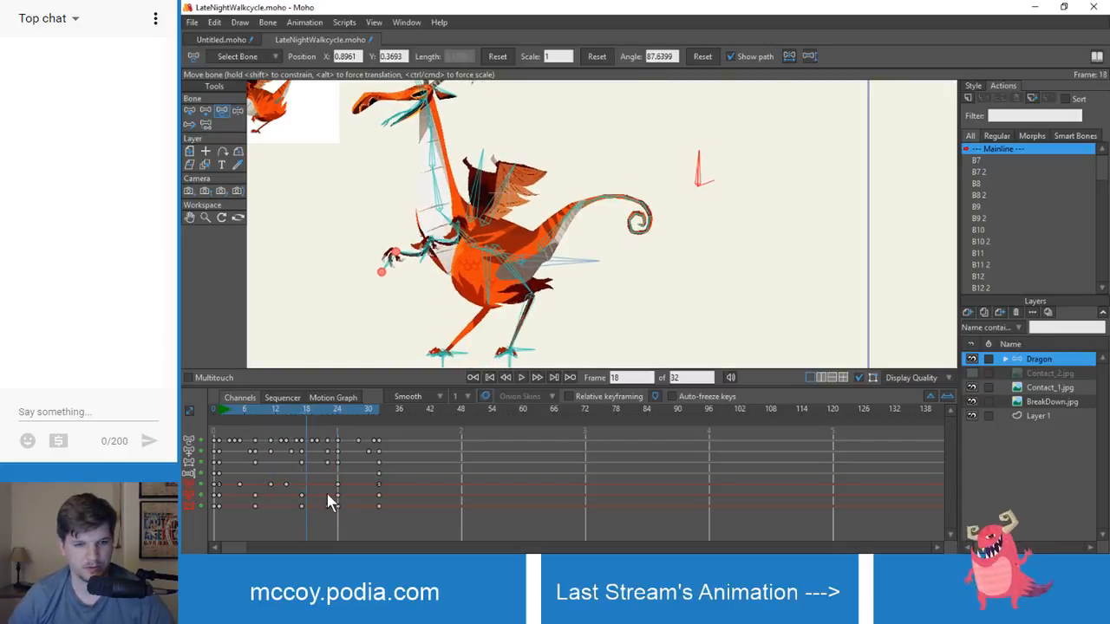
key(ctrl+z)
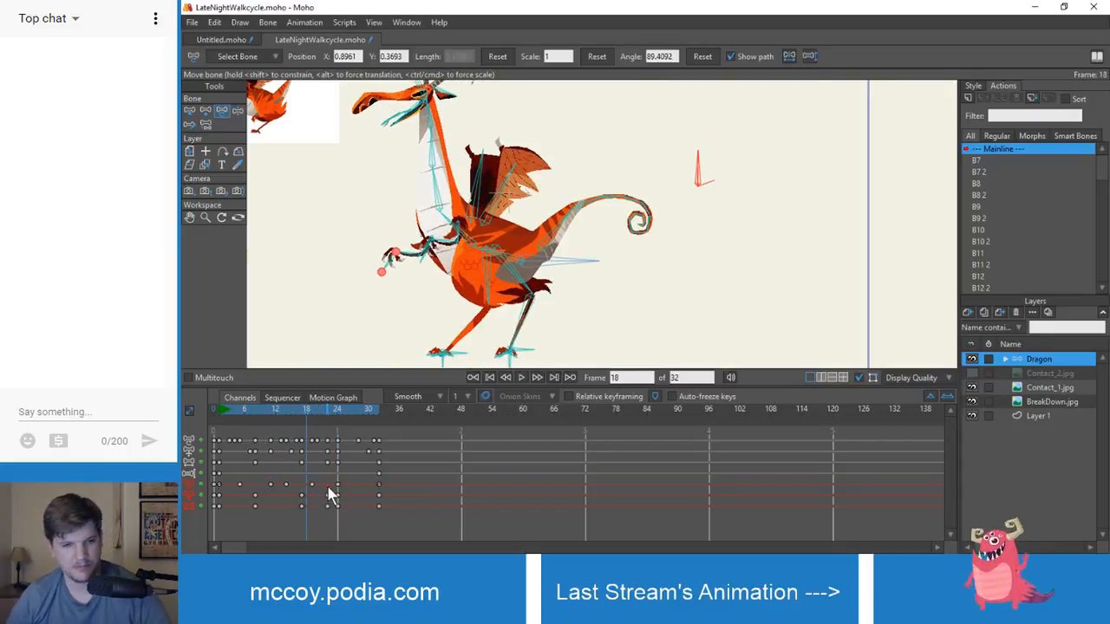
- Move the wing control bone's frame 24 angle keyframe to frame 27, copy its frame 19 keyframe to frame 22, and play the cycle
drag(306, 404, 312, 445)
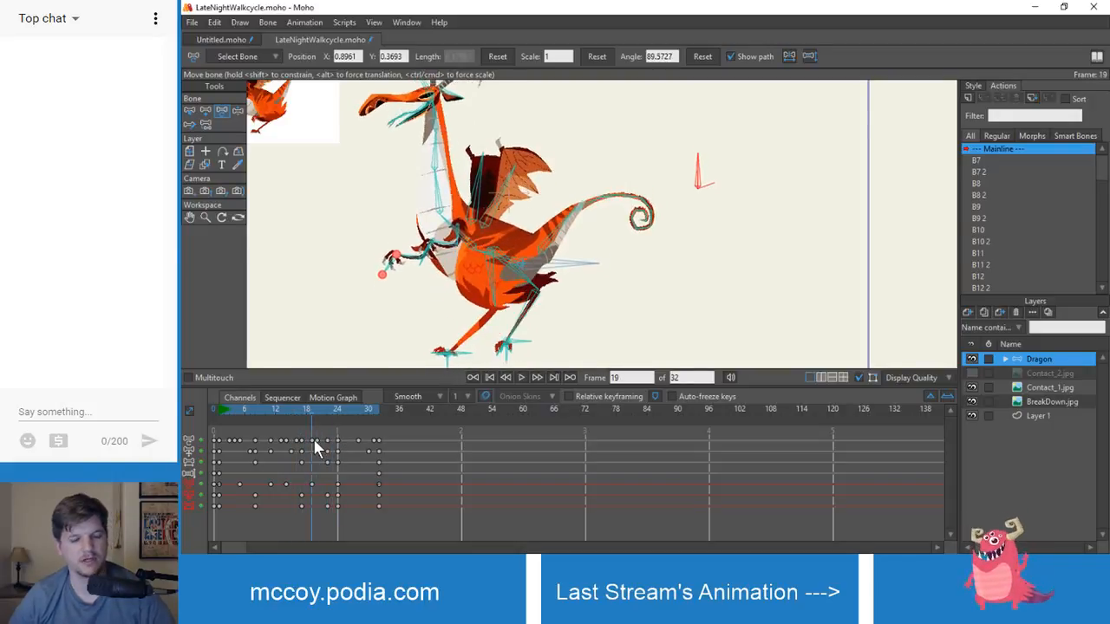
click(311, 484)
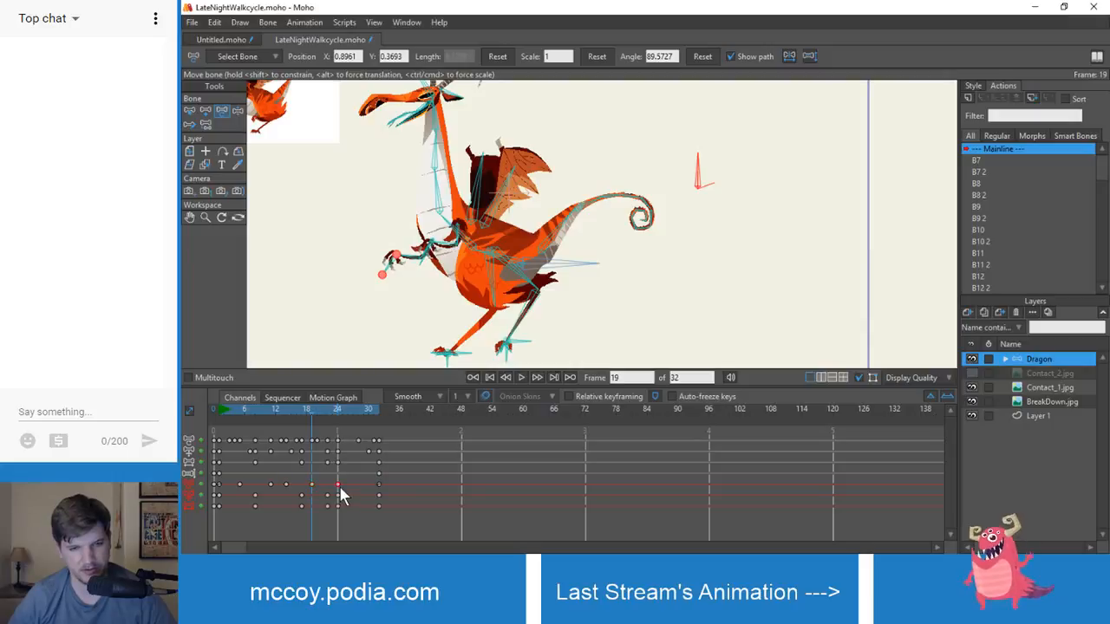
drag(349, 487, 352, 487)
click(329, 484)
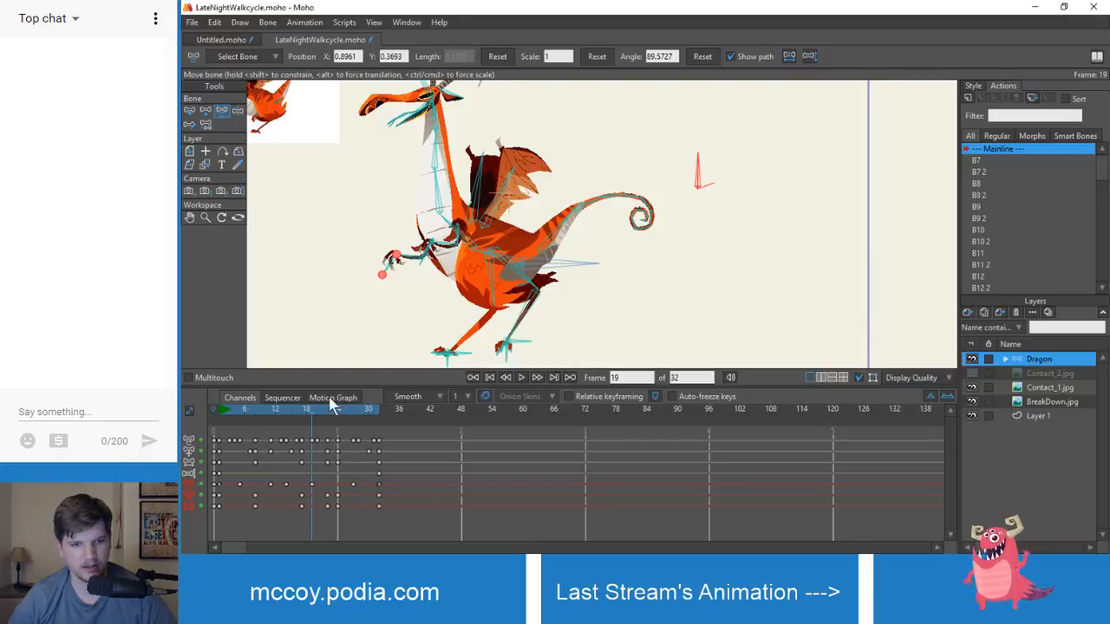
drag(330, 410, 326, 413)
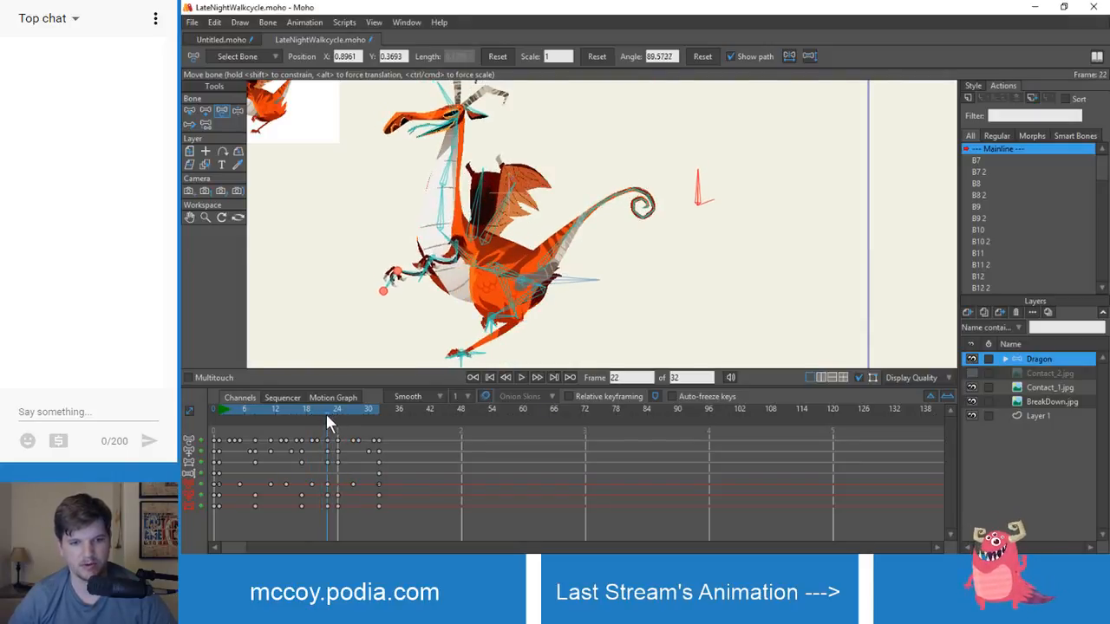
key(space)
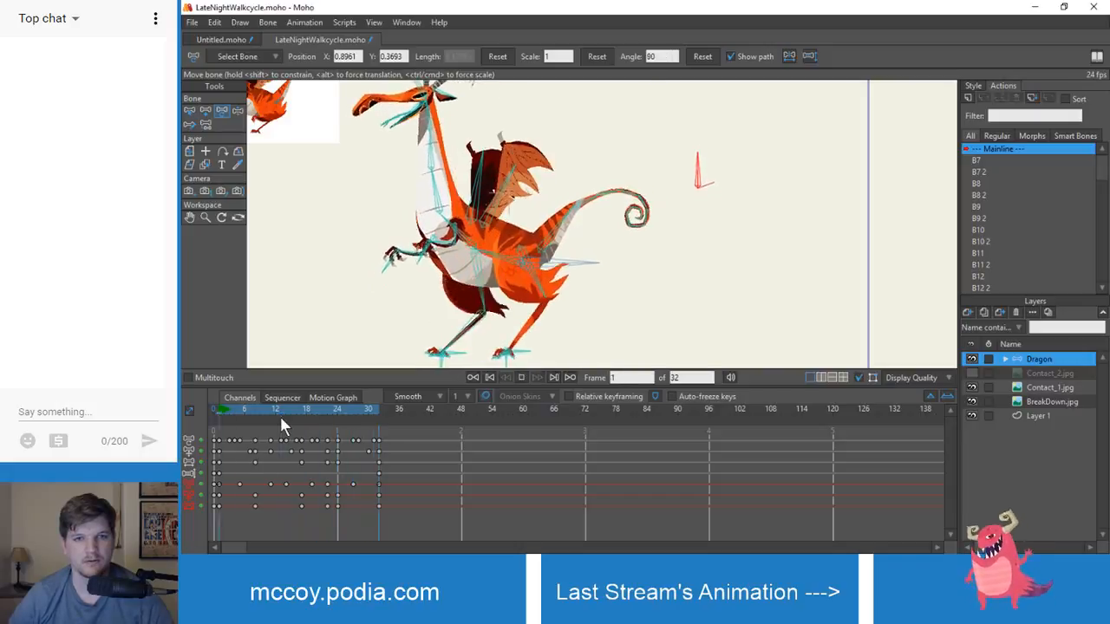
key(space)
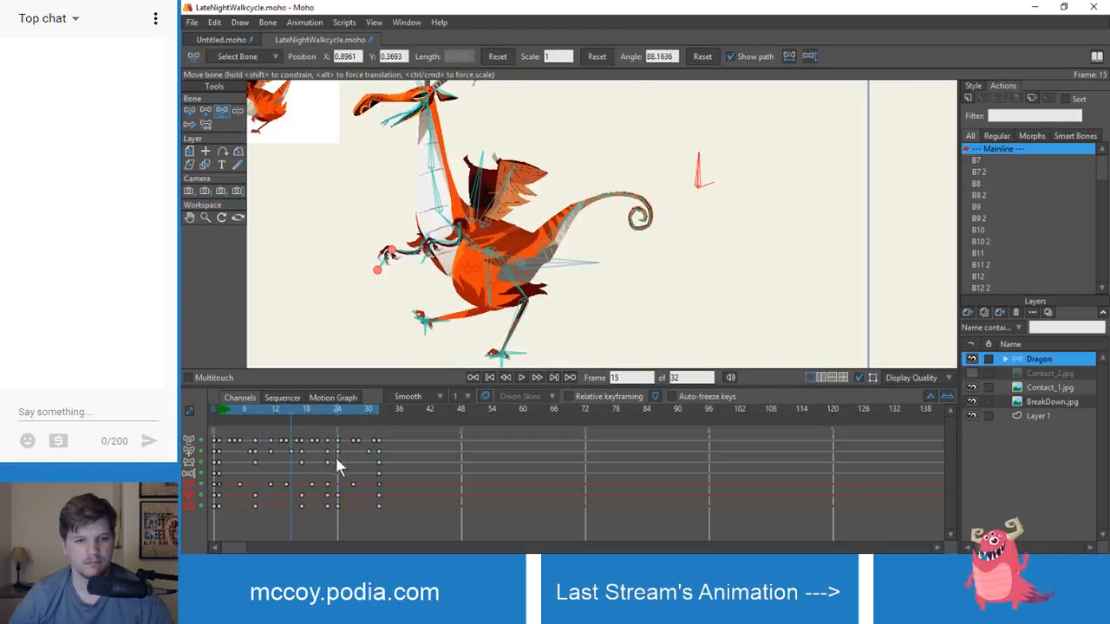
- Move the wing control bone's frame 19 angle keyframe to frame 17 and play the walk cycle
click(300, 407)
drag(312, 485, 303, 486)
key(space)
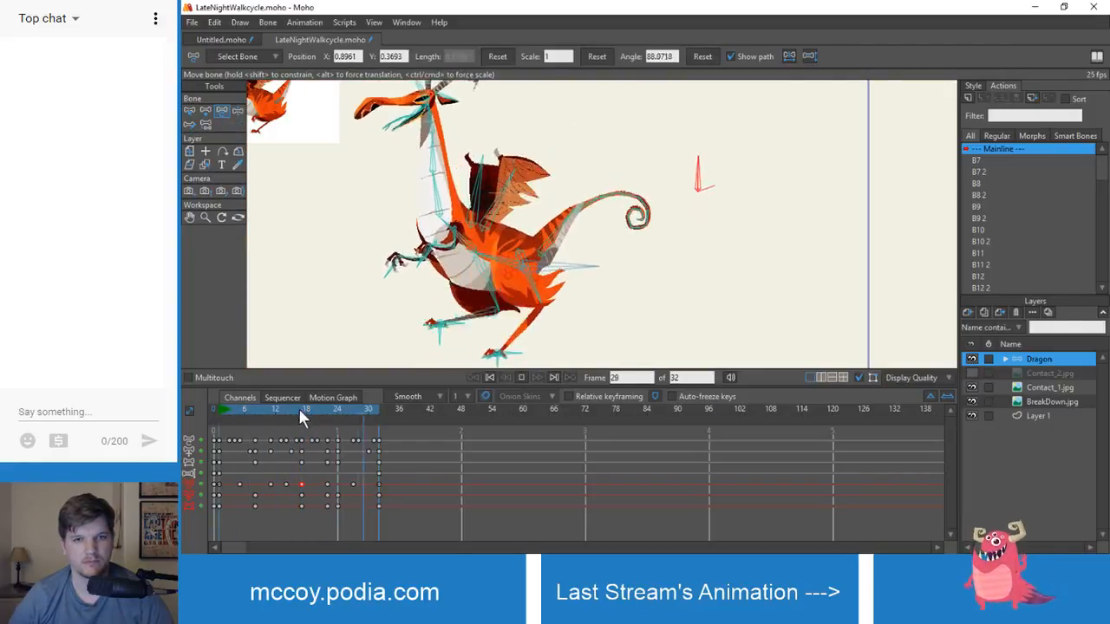
key(space)
click(317, 397)
click(236, 399)
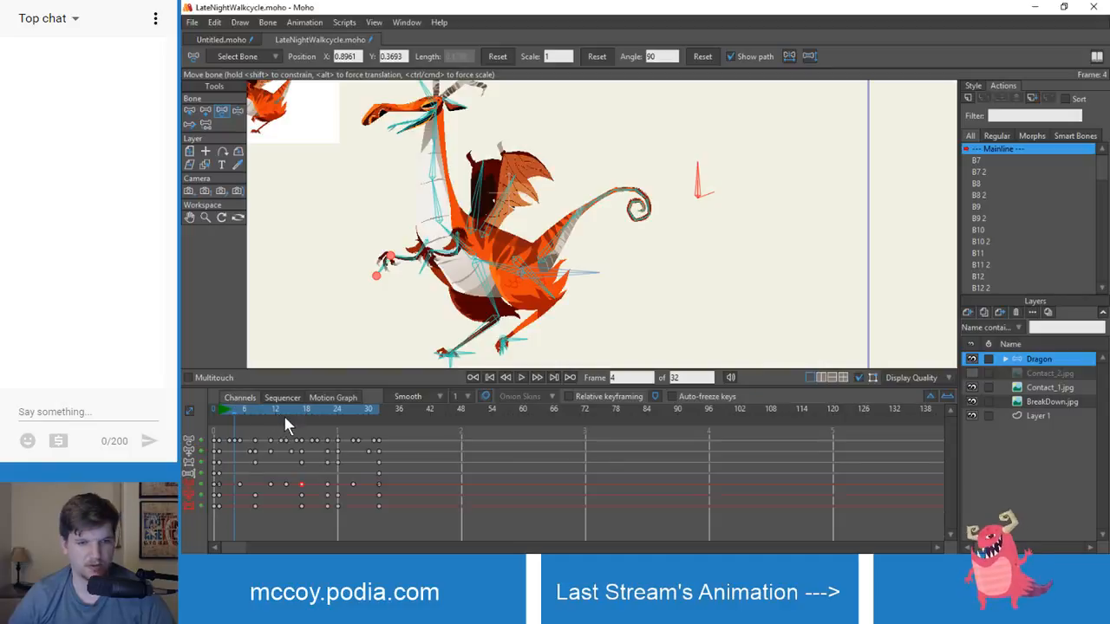
- Set the wing control bone's angle to 87 at frame 27 and play the walk cycle
drag(287, 413, 358, 421)
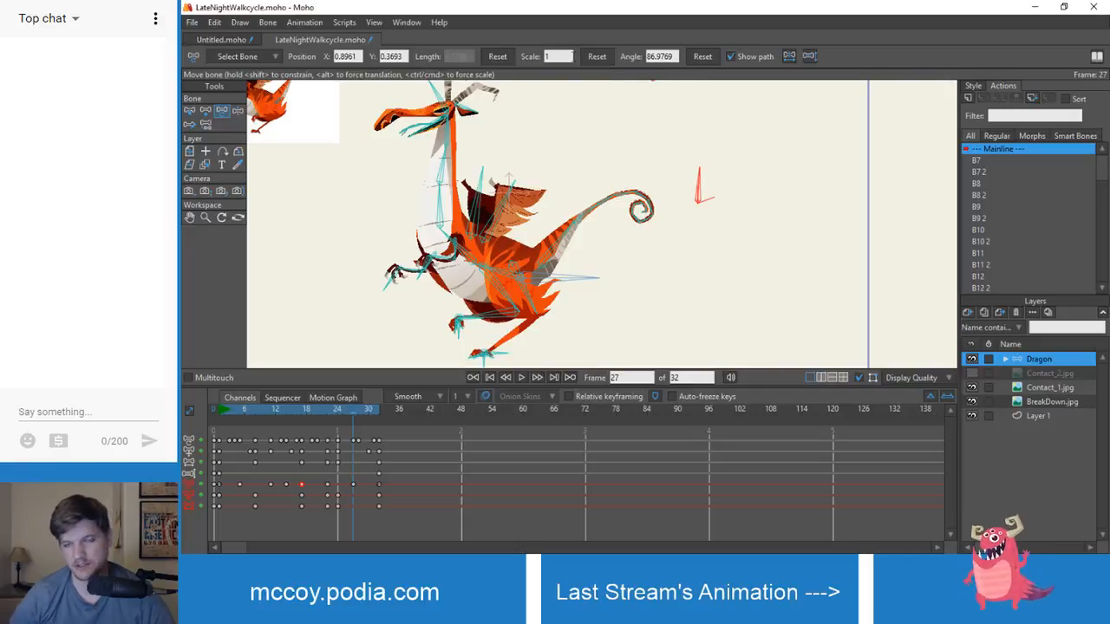
double_click(663, 56)
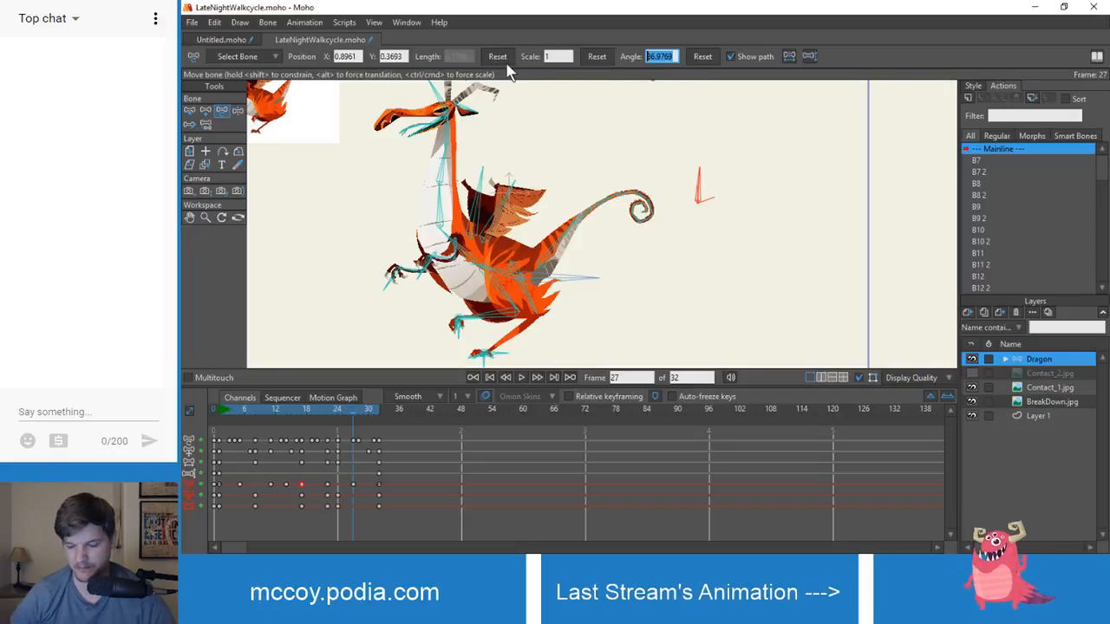
text(987)
key(BackSpace)
key(BackSpace)
key(BackSpace)
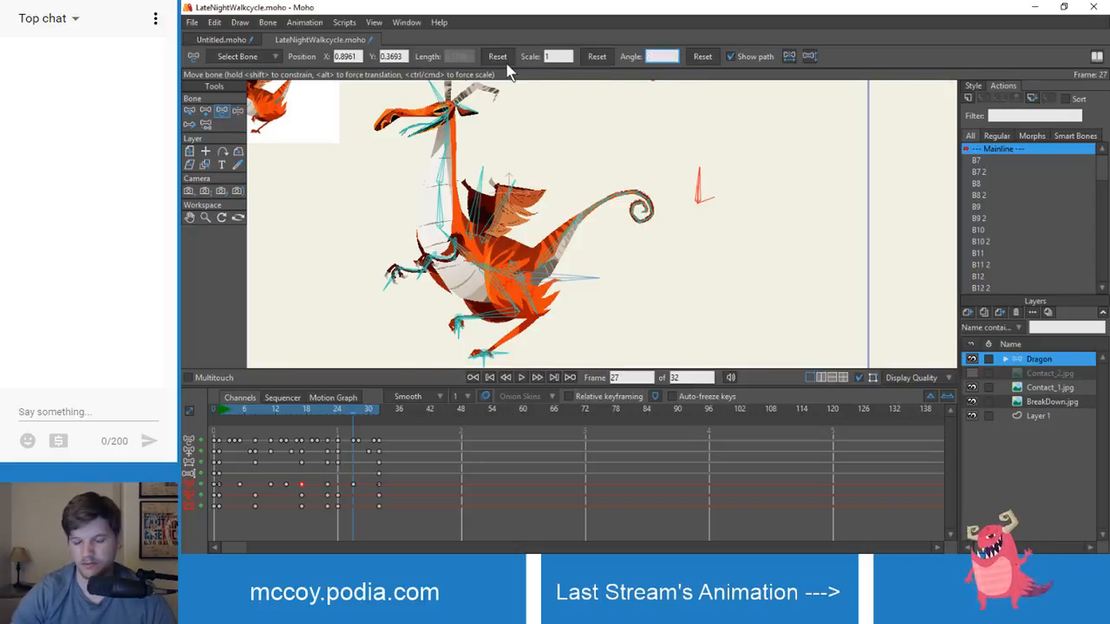
text(87)
key(Return)
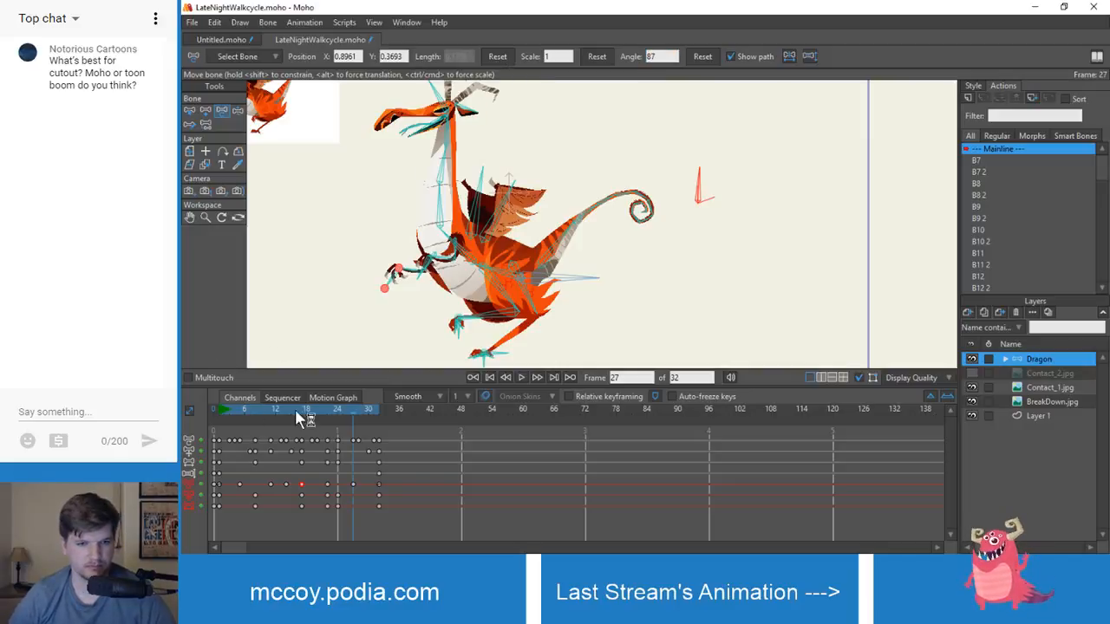
key(space)
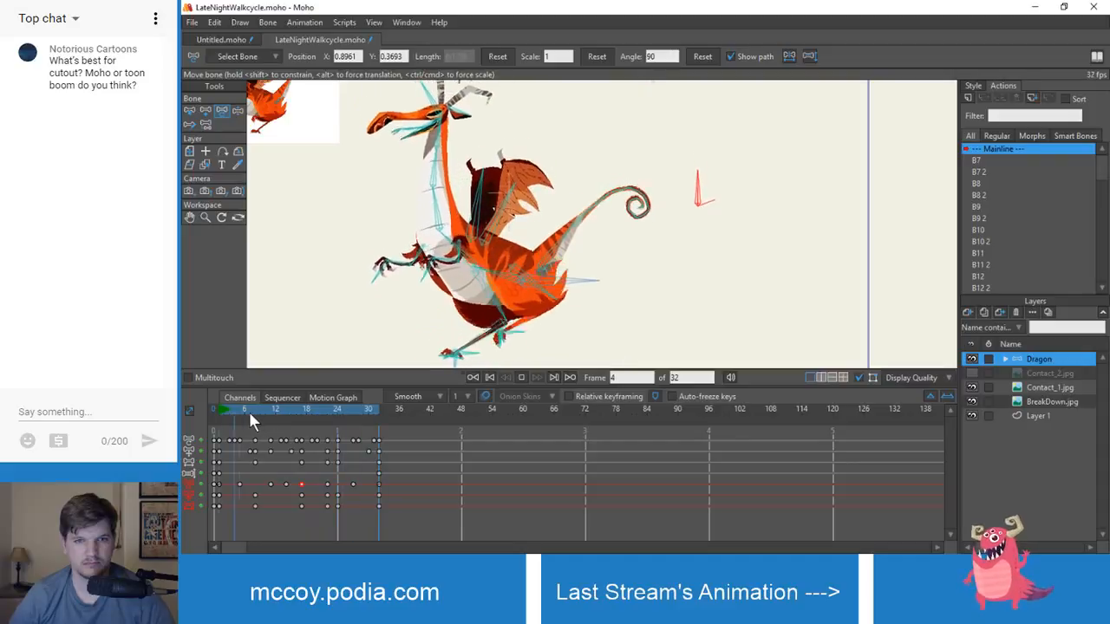
- Compare the wing pose at frame 11, re-enter the wing control bone's angle at frame 27, and play the cycle
click(242, 411)
drag(242, 411, 272, 421)
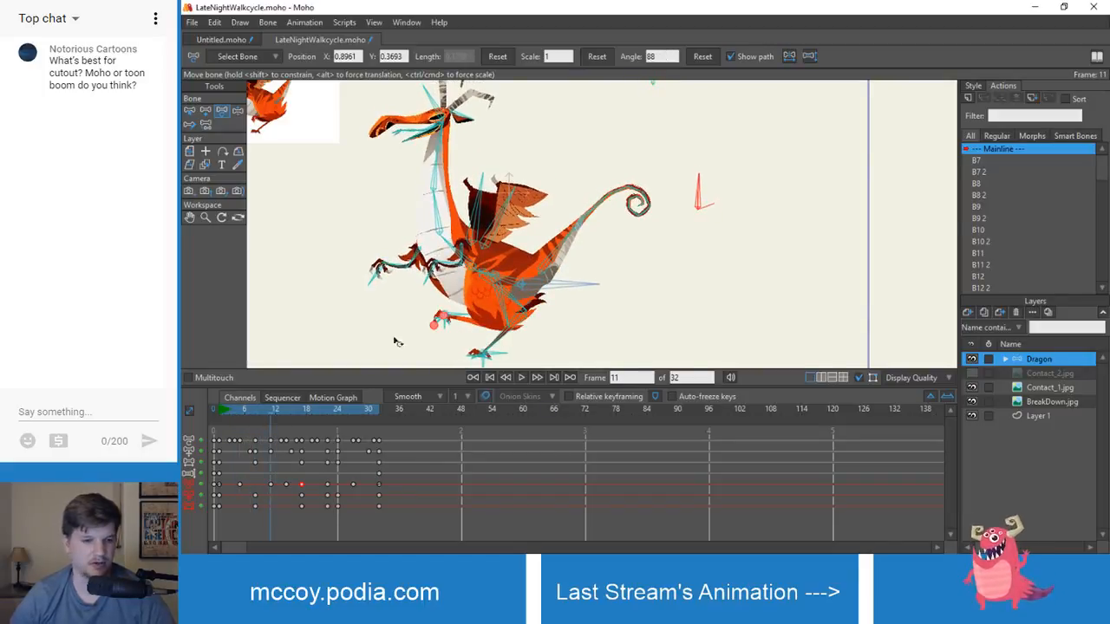
drag(269, 408, 353, 403)
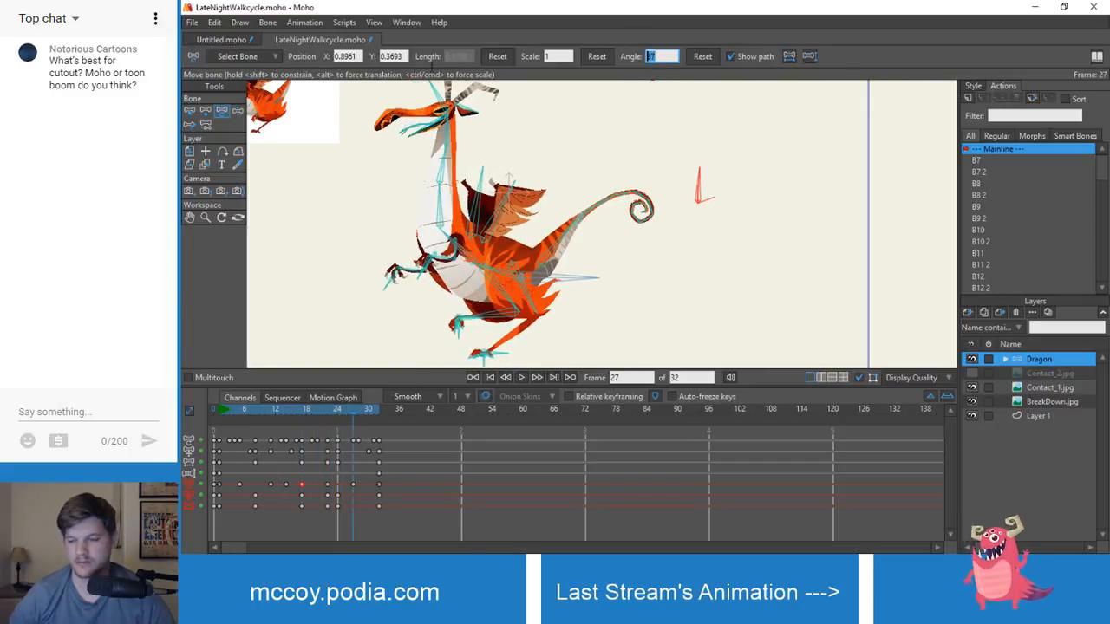
text(8)
key(space)
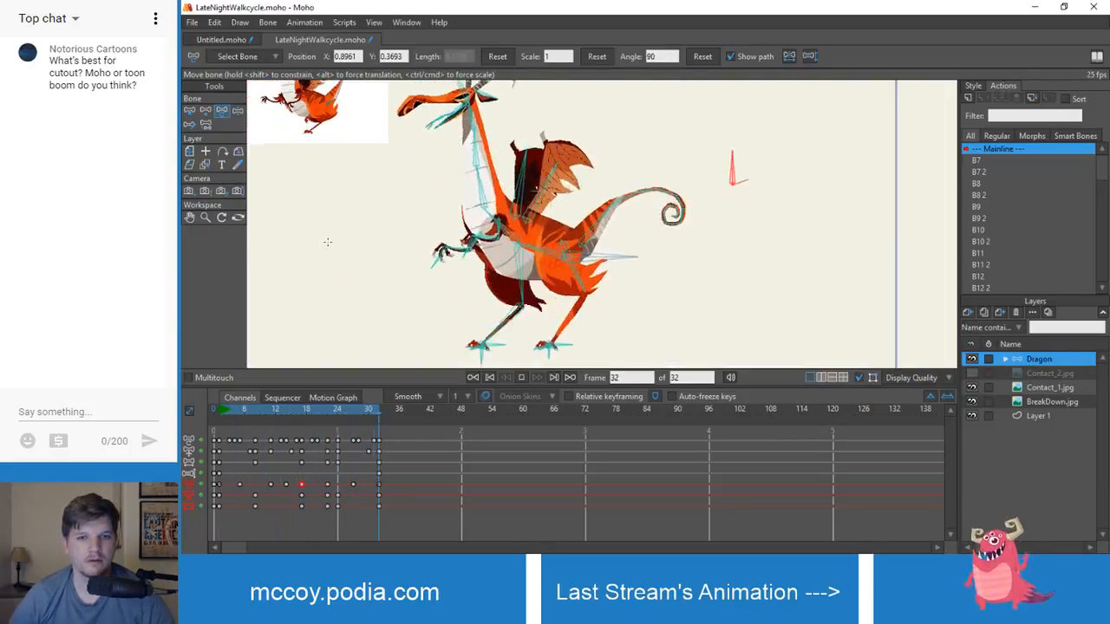
- Move the wing control bone's angle keyframes at frames 5 and 11 to frames 3 and 9 and play the walk cycle
click(245, 411)
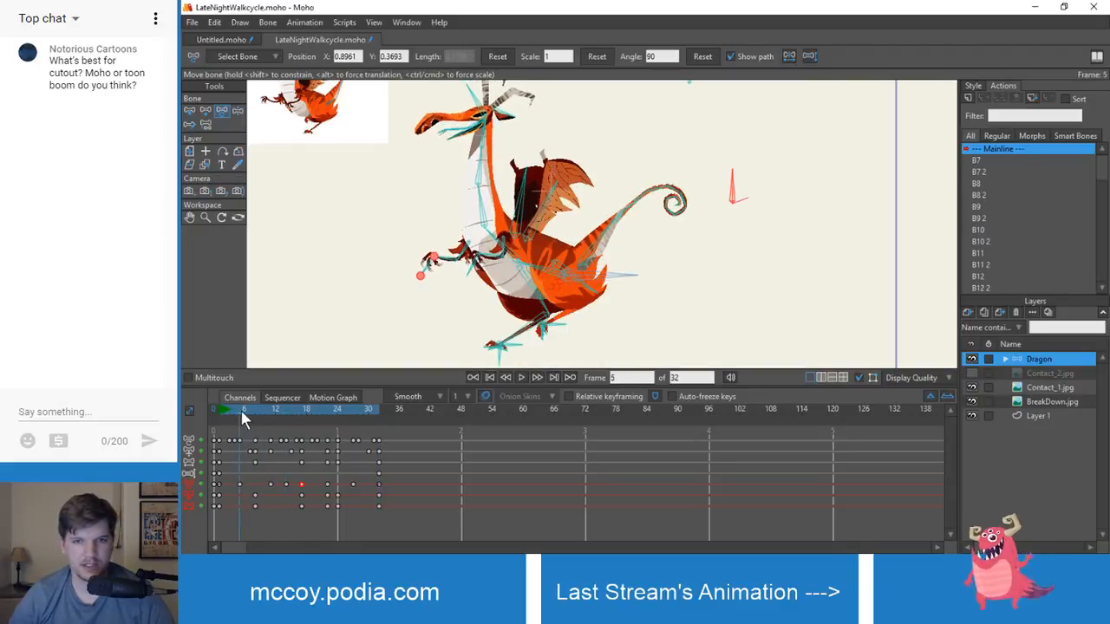
mouse_move(241, 409)
mouse_down()
mouse_move(262, 411)
mouse_move(217, 410)
mouse_move(234, 412)
mouse_up()
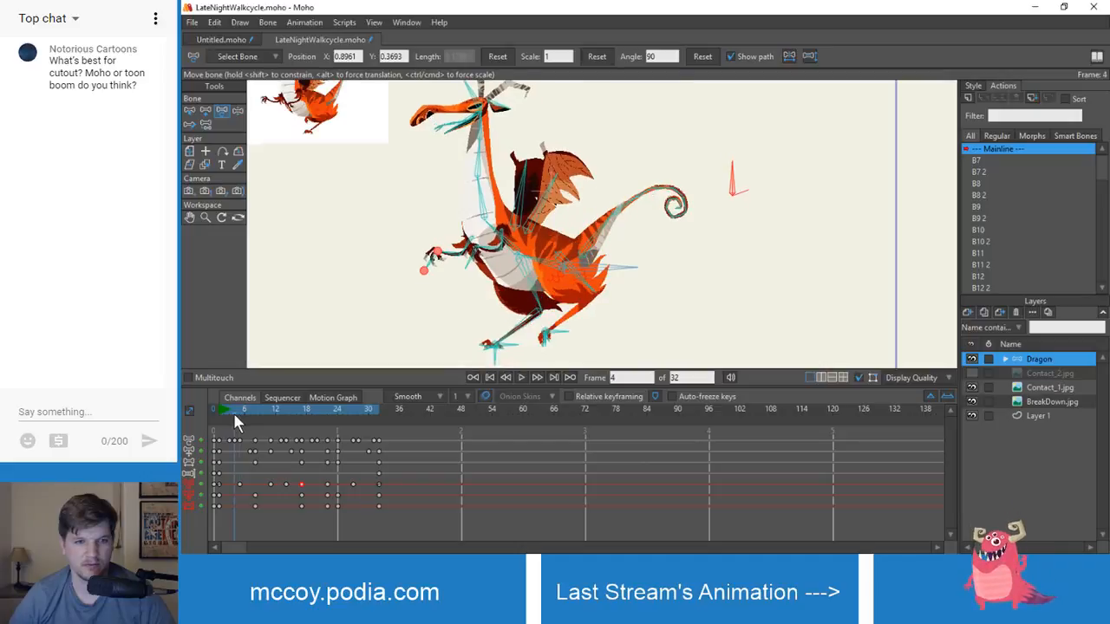
drag(234, 486, 283, 496)
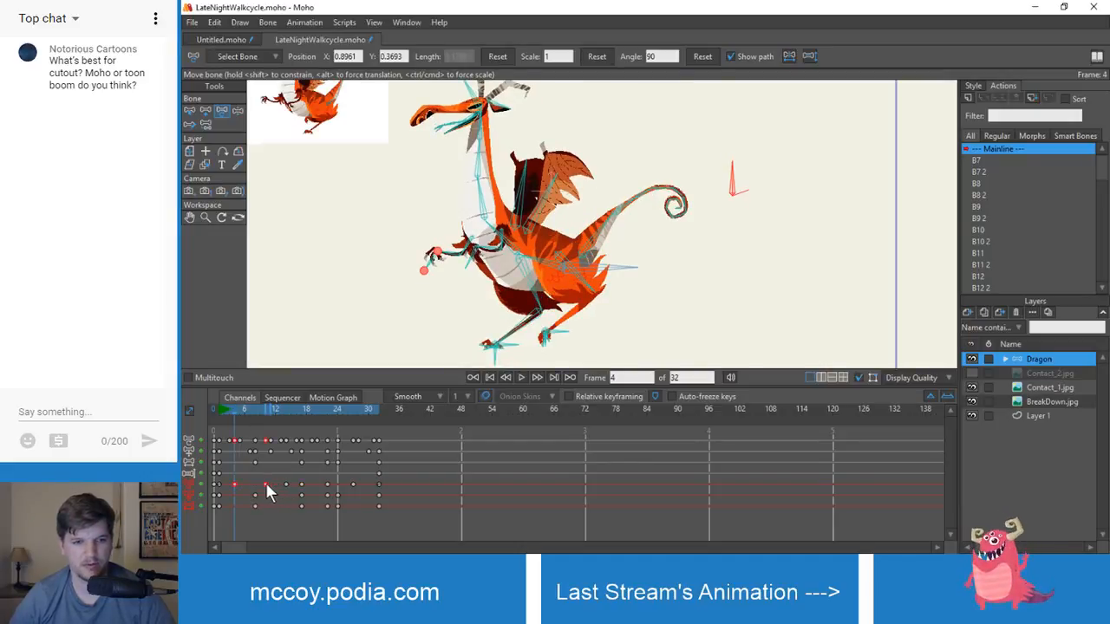
drag(259, 486, 260, 485)
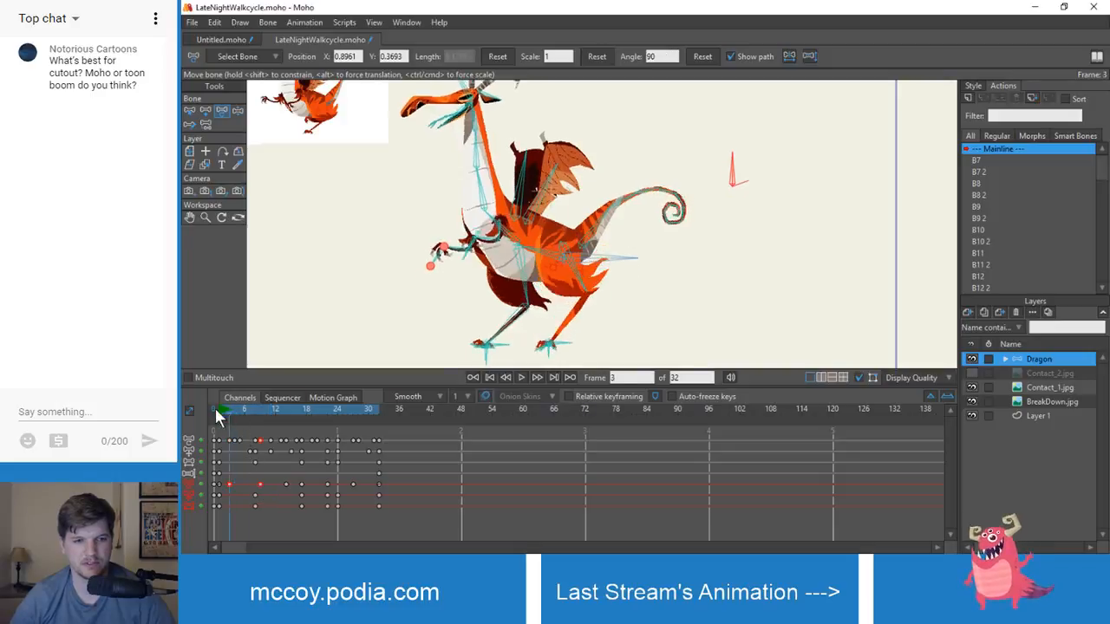
key(space)
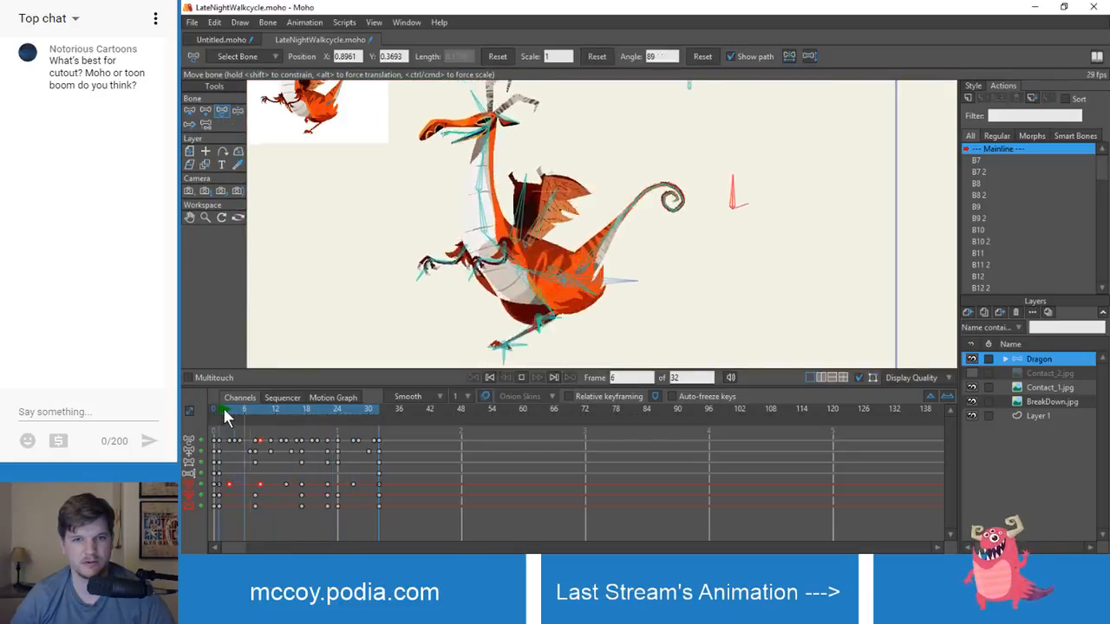
- Set the wing control bone's angle to 88.50 at frame 14
key(space)
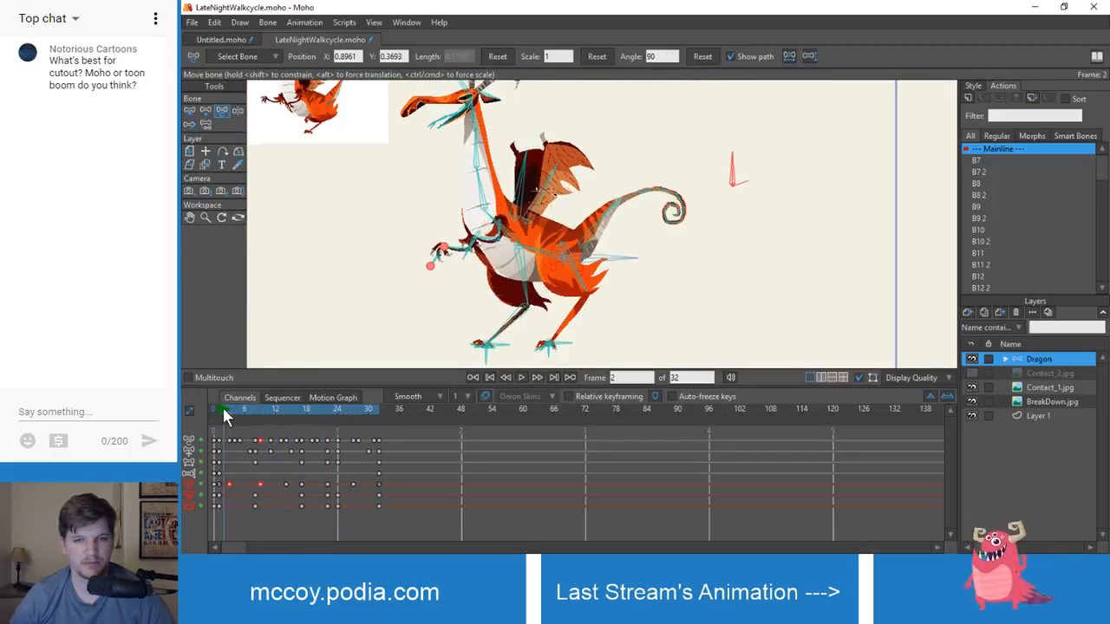
drag(222, 405, 286, 420)
key(z)
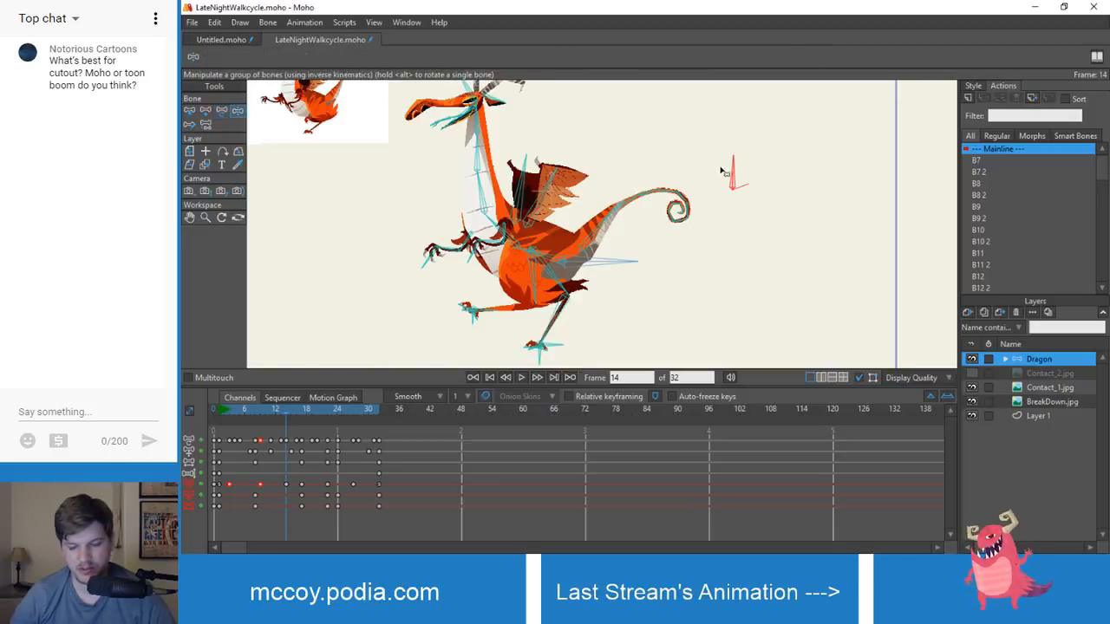
key(t)
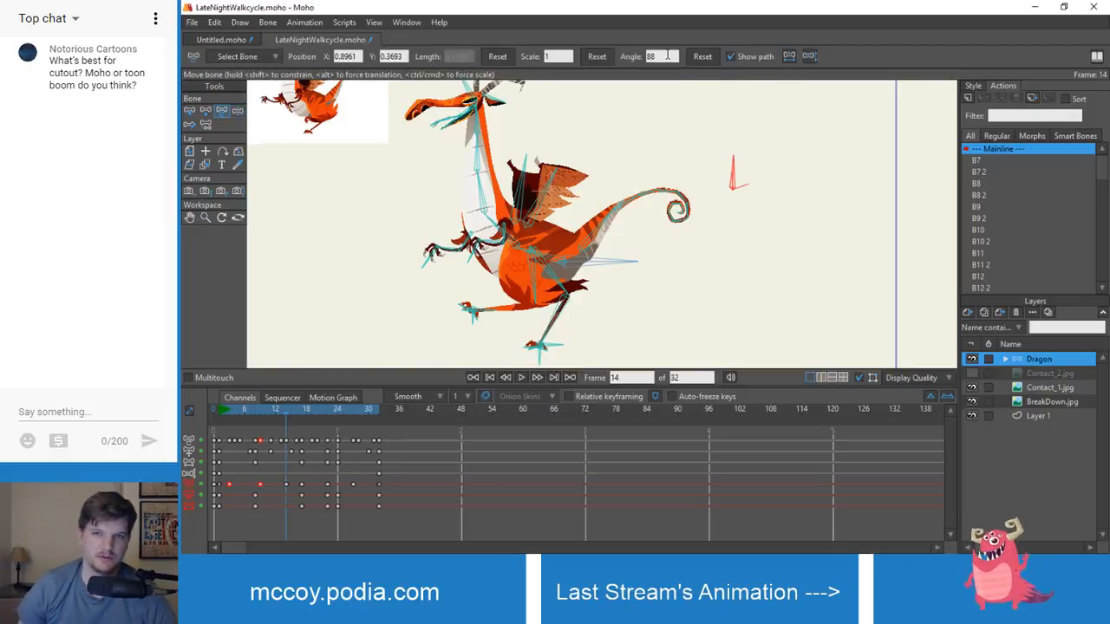
click(667, 55)
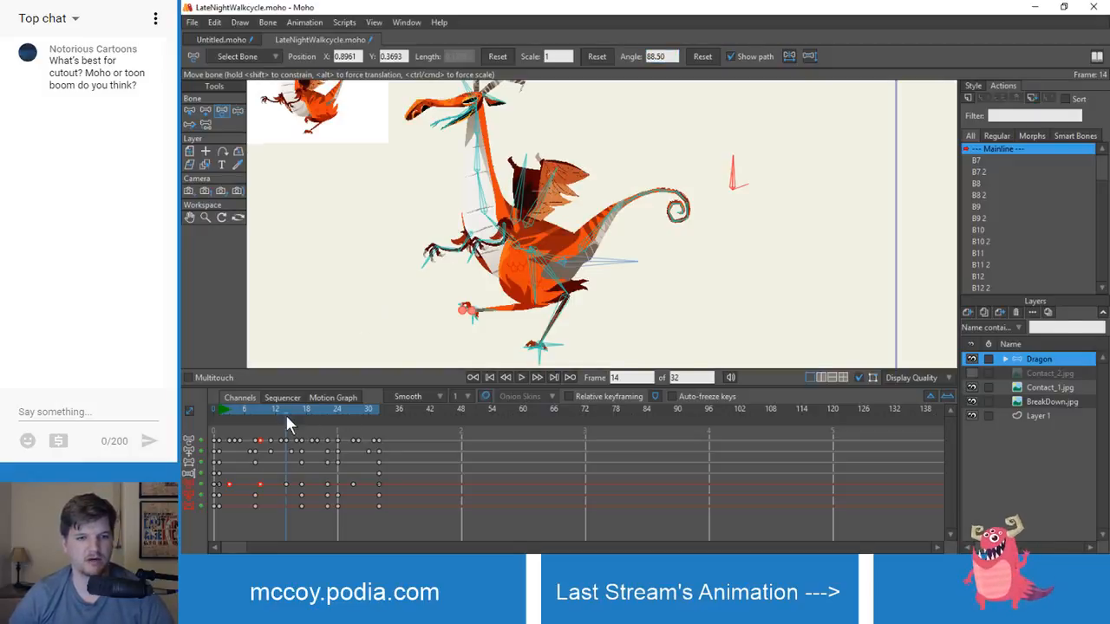
- Move the wing control bone's angle keyframe at frame 17 to frame 18 and play the walk cycle
drag(261, 420, 303, 445)
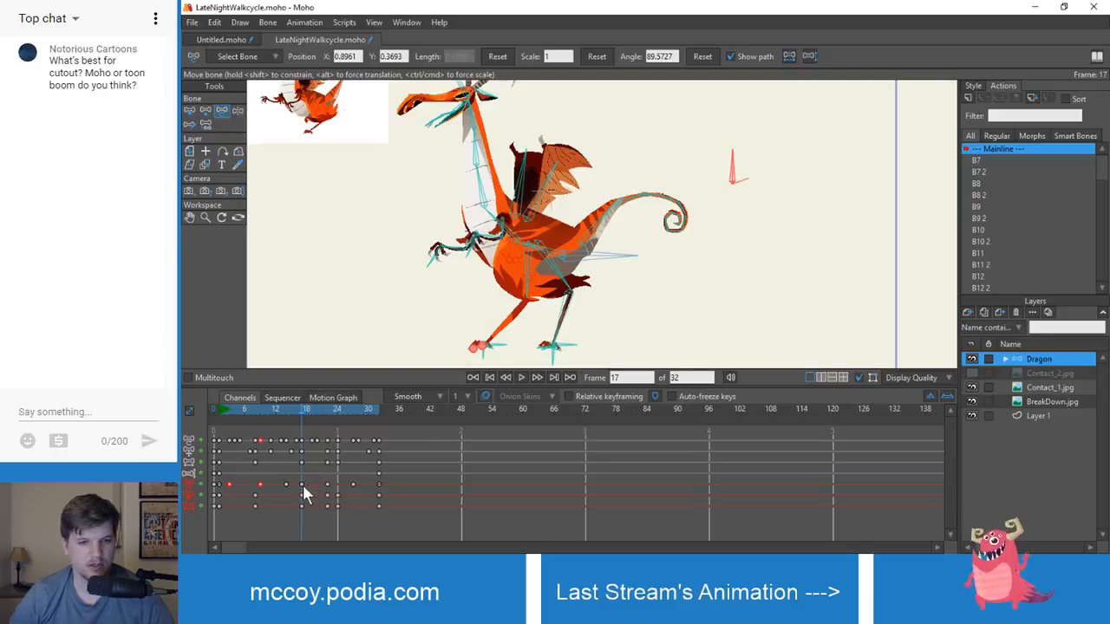
drag(308, 493, 312, 494)
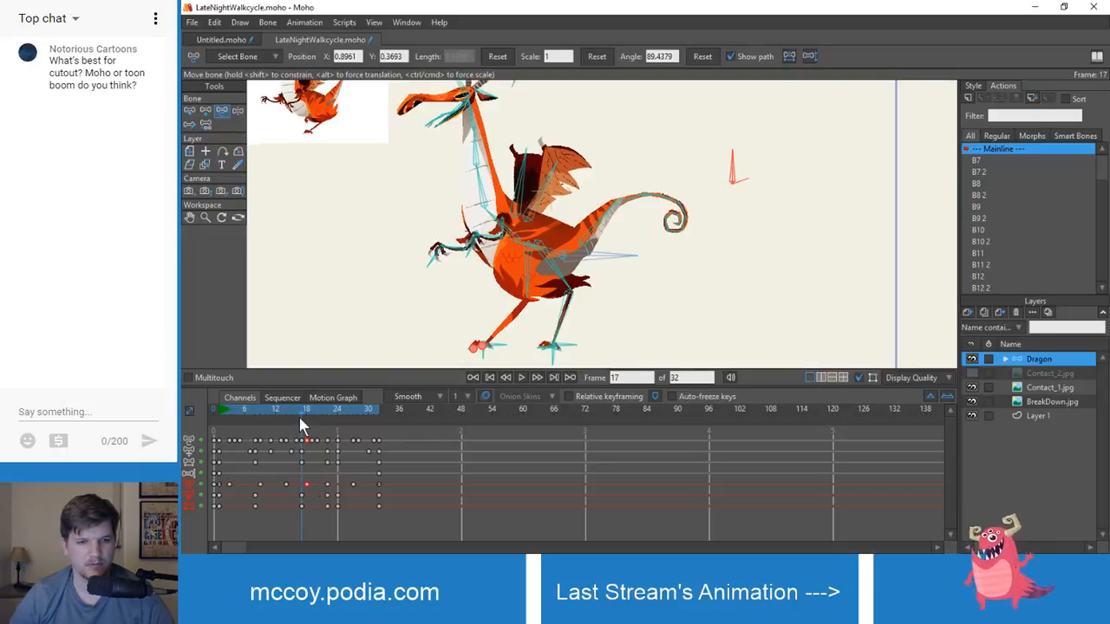
click(283, 397)
click(234, 398)
key(space)
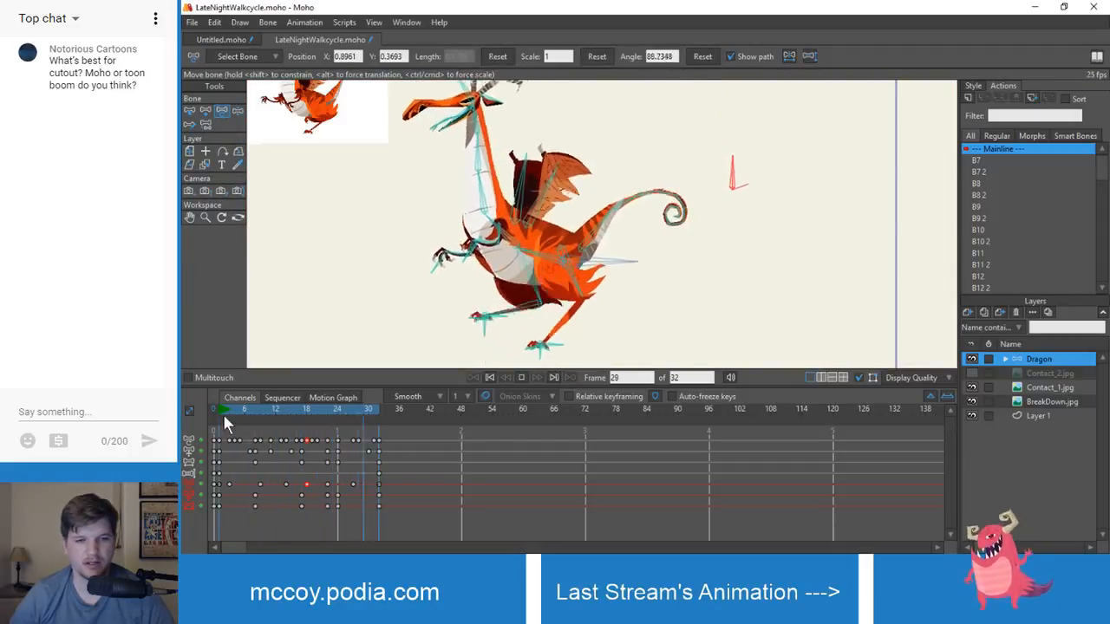
- Delete the wing control bone's frame 22 angle keyframe, move its frame 27 keyframe to frame 25, and replay the cycle
click(243, 411)
drag(243, 411, 279, 420)
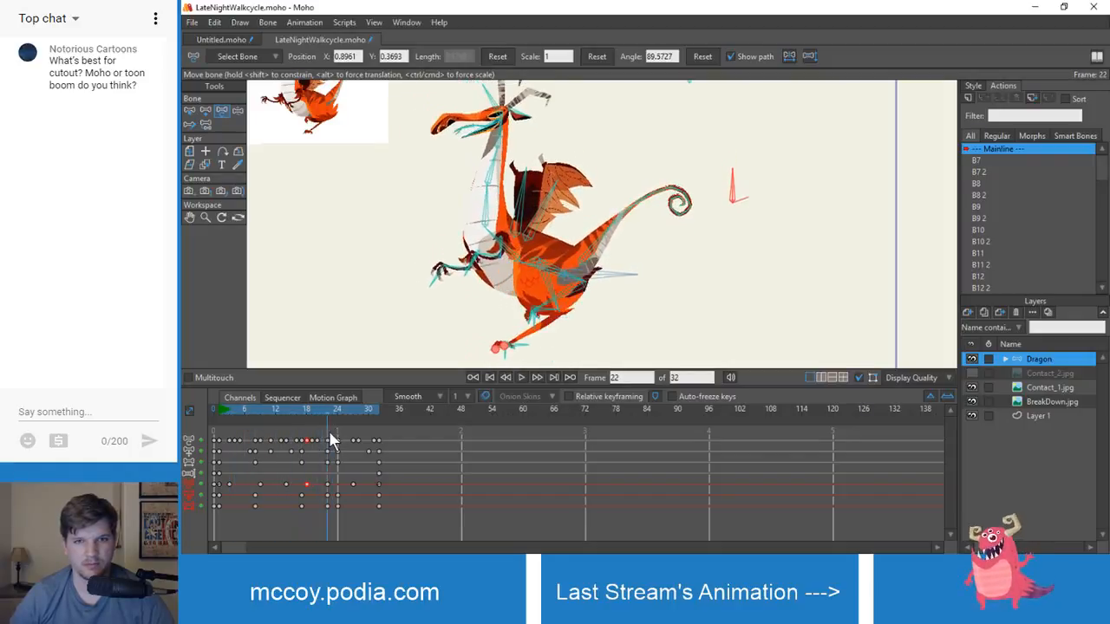
drag(333, 434, 309, 436)
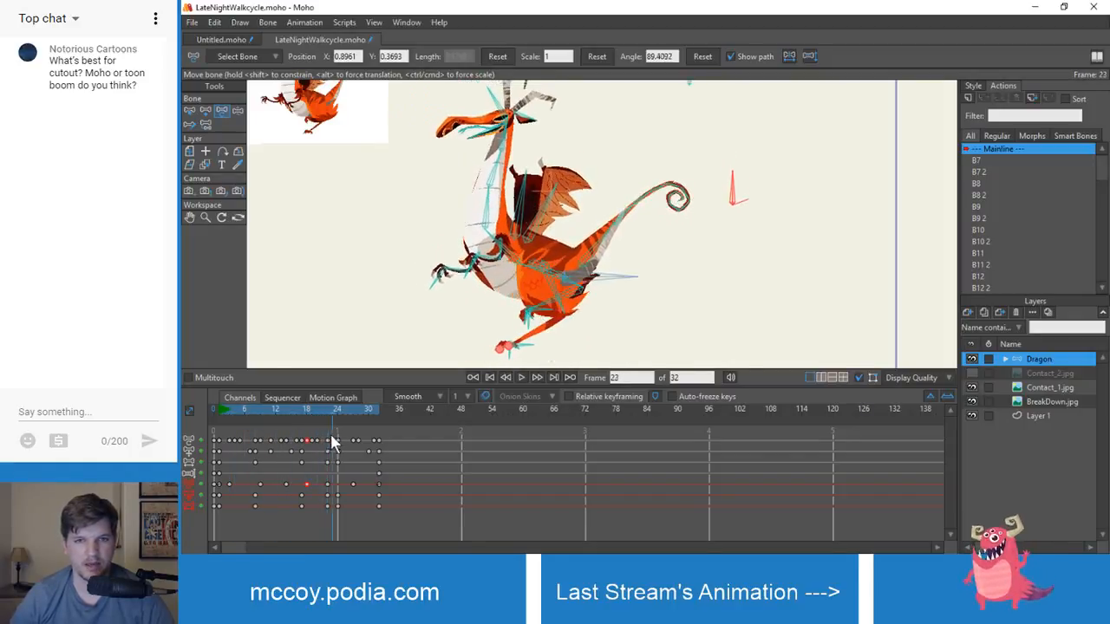
click(327, 484)
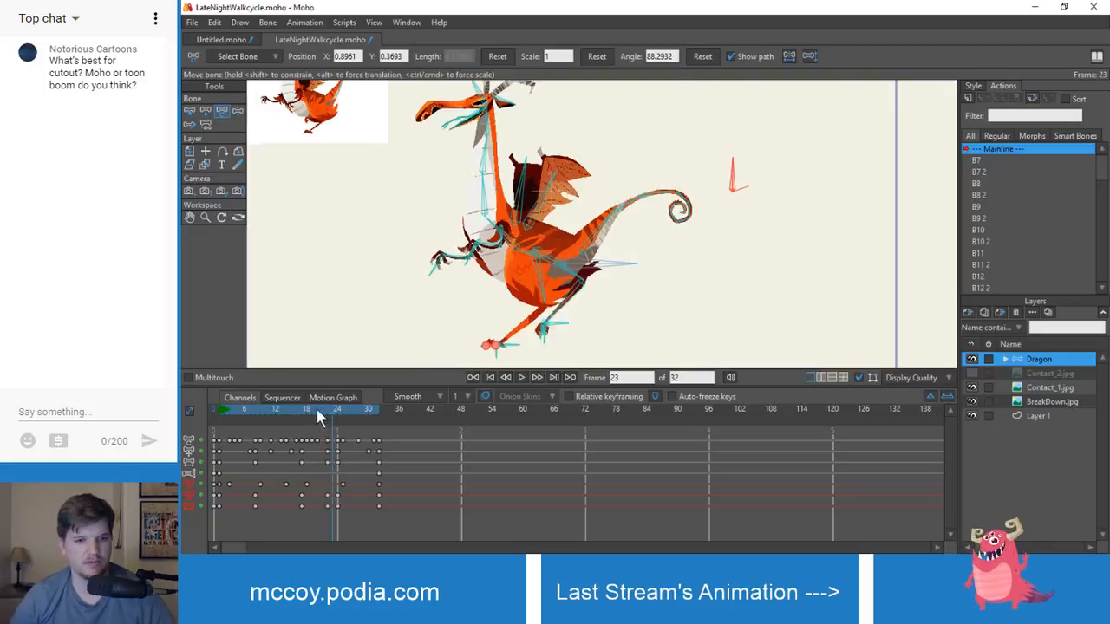
drag(304, 414, 326, 417)
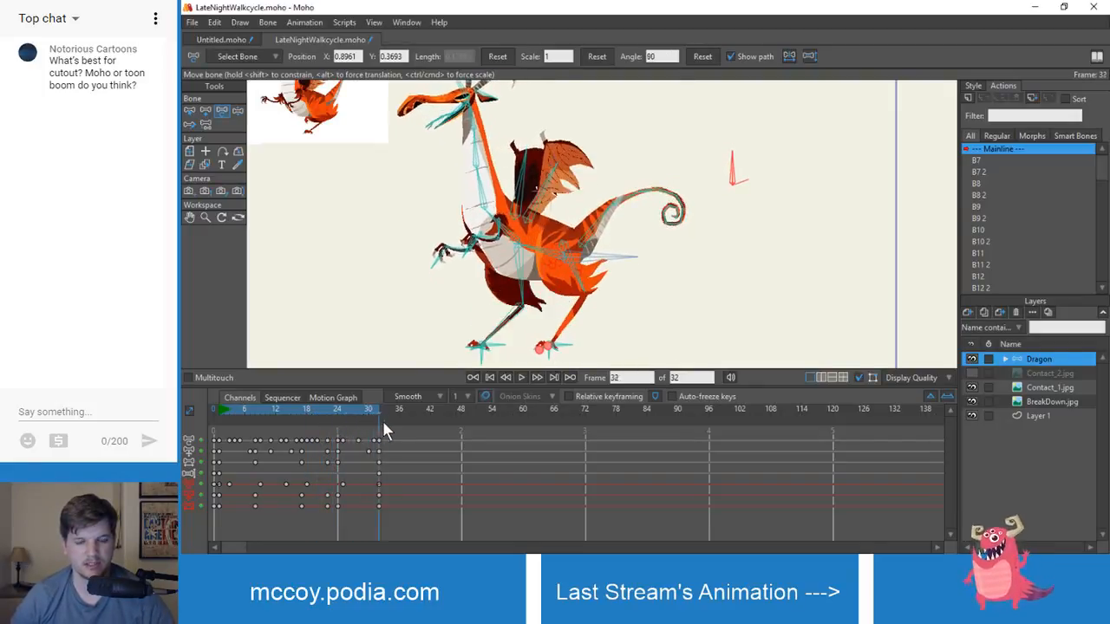
drag(267, 423, 220, 418)
key(space)
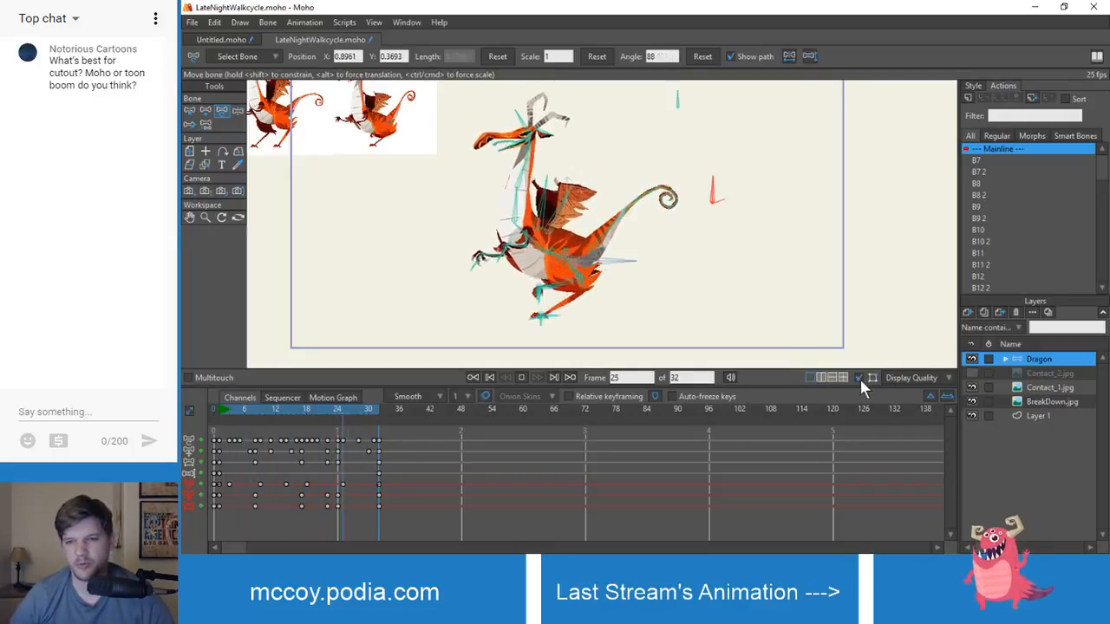
- Play Untitled.moho and examine the wing bone and wing control bone's motion and keyframes across the first 16 frames
click(221, 40)
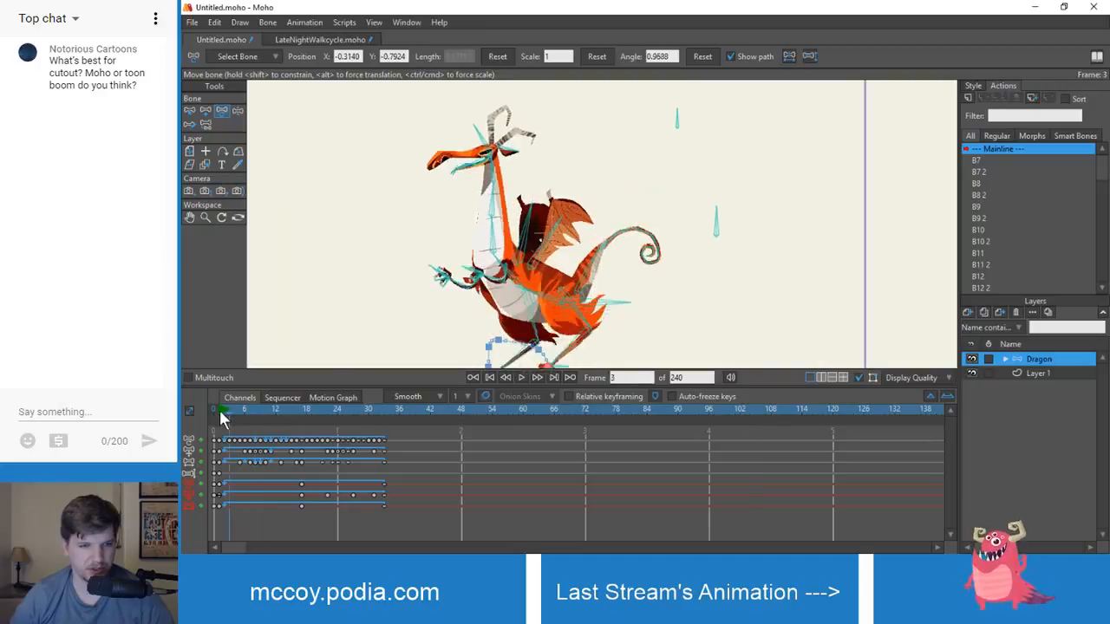
key(space)
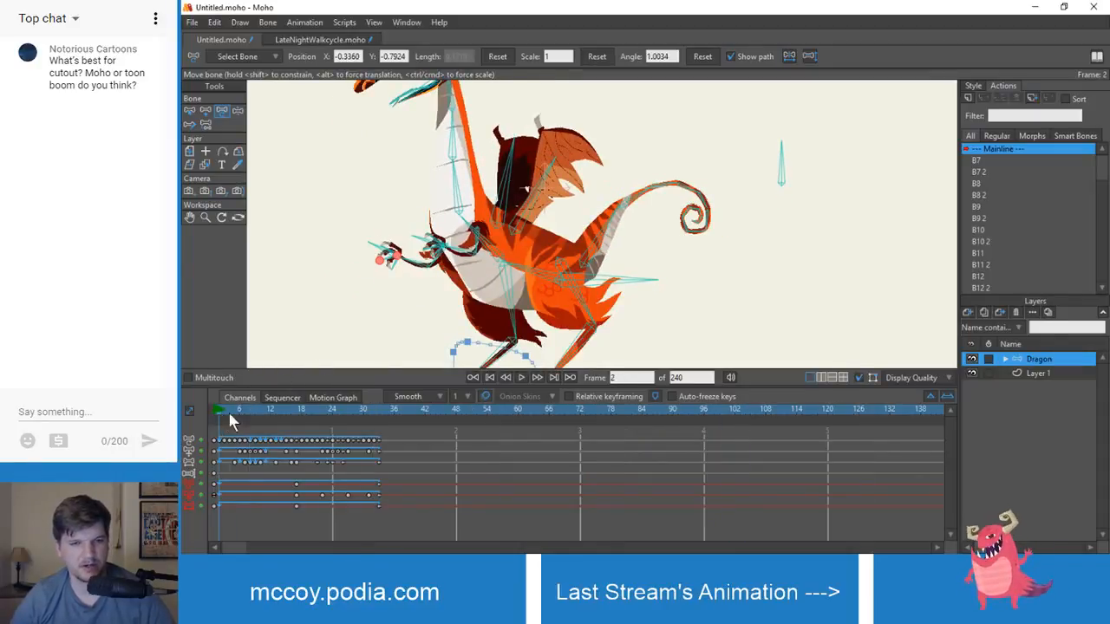
drag(229, 415, 236, 415)
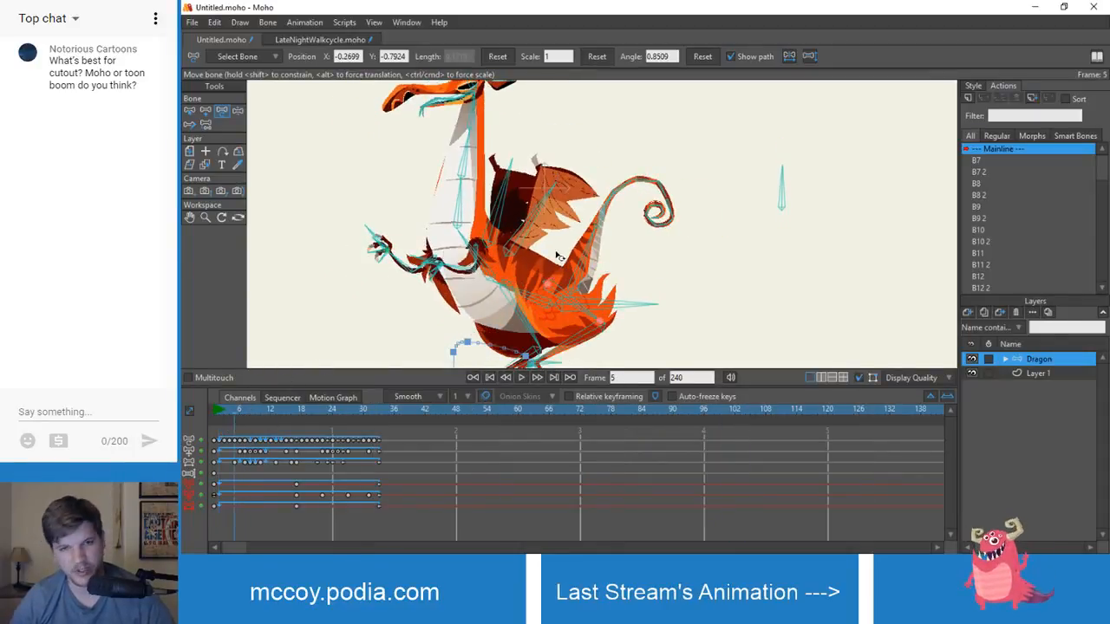
click(528, 219)
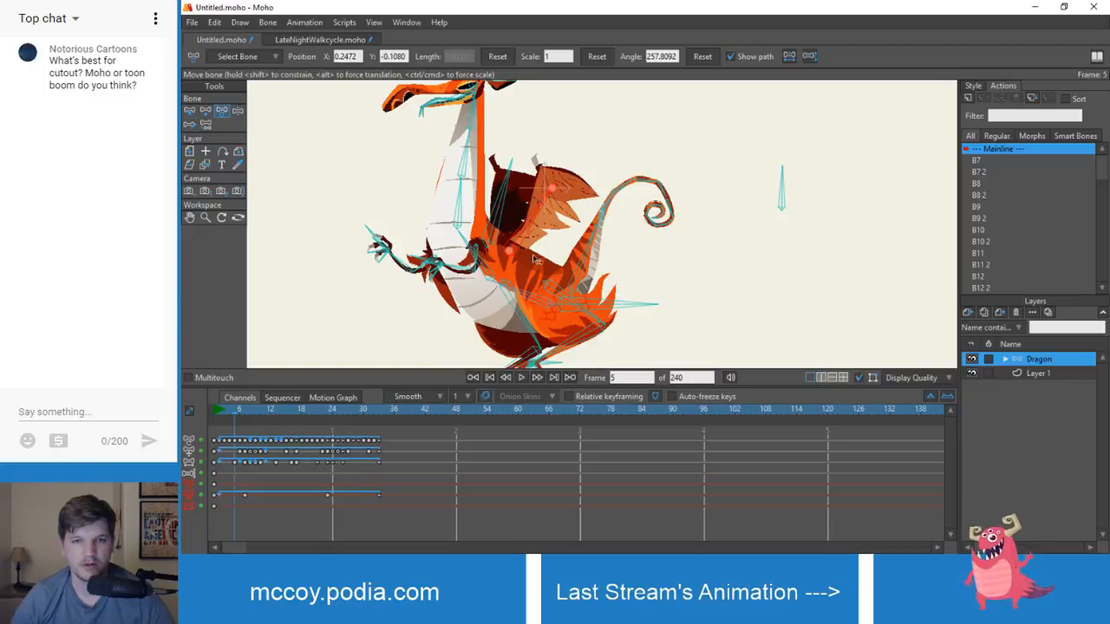
drag(235, 407, 293, 408)
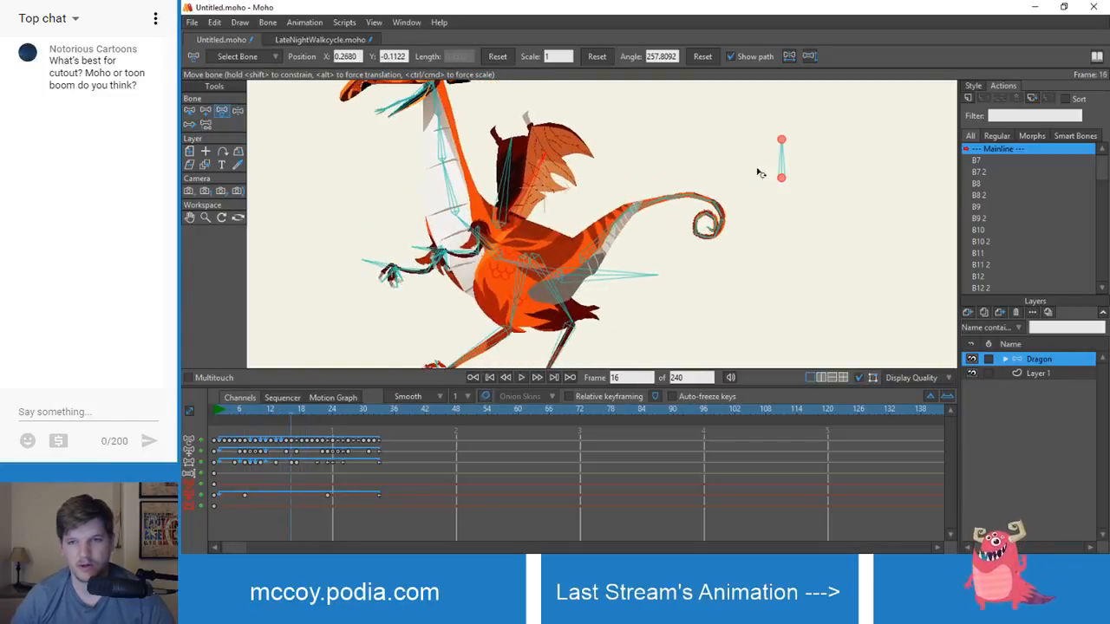
key(b)
click(782, 172)
key(t)
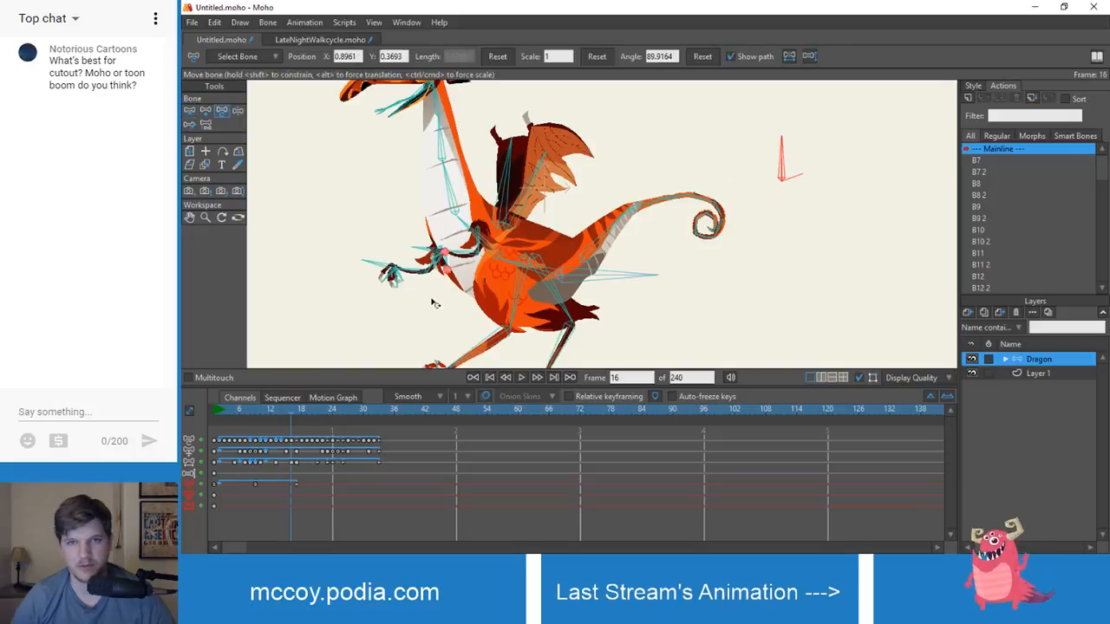
click(283, 397)
click(236, 398)
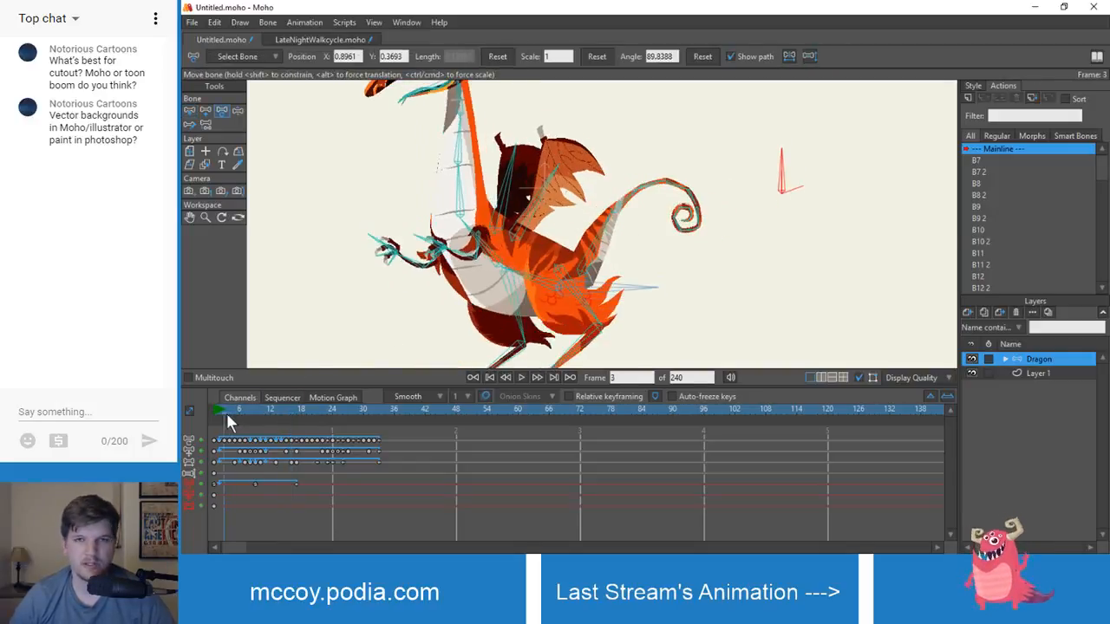
mouse_move(248, 412)
mouse_down()
mouse_move(268, 418)
mouse_move(240, 418)
mouse_up()
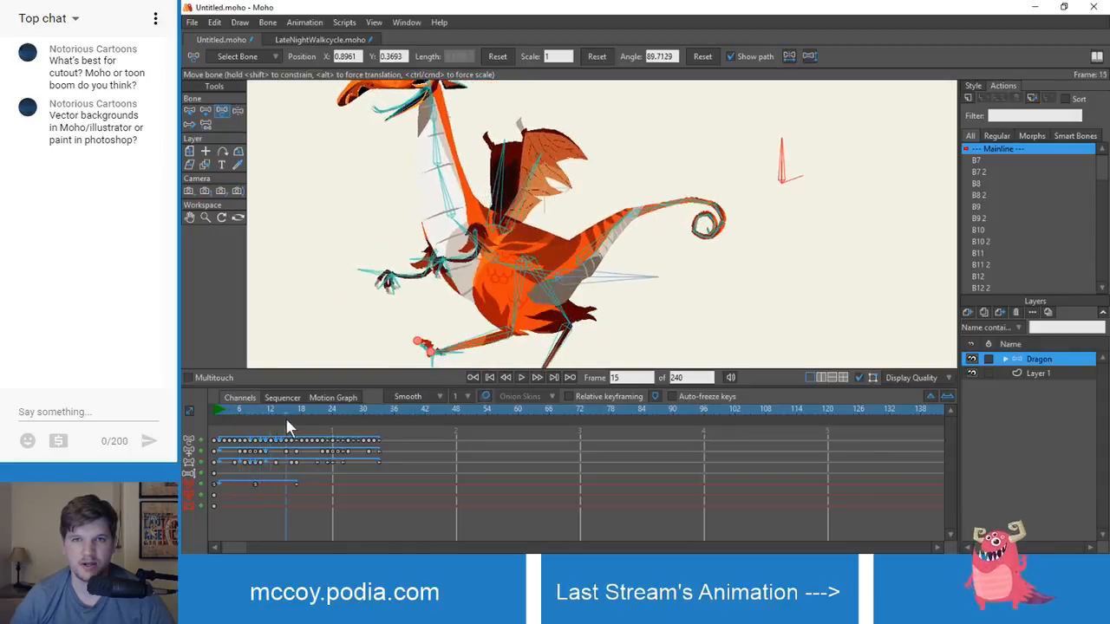
- Play the walk cycle in LateNightWalkcycle.moho from its start to compare the wing flaps
click(290, 40)
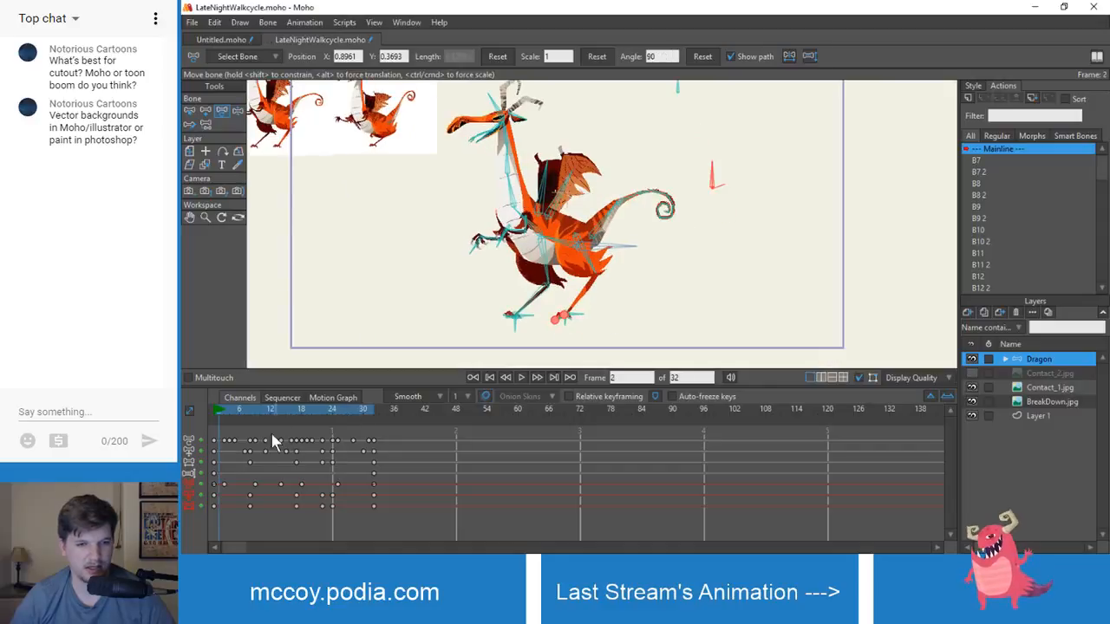
mouse_move(220, 407)
mouse_down()
mouse_move(244, 408)
mouse_move(218, 415)
mouse_move(256, 426)
mouse_move(356, 425)
mouse_move(219, 425)
mouse_up()
key(space)
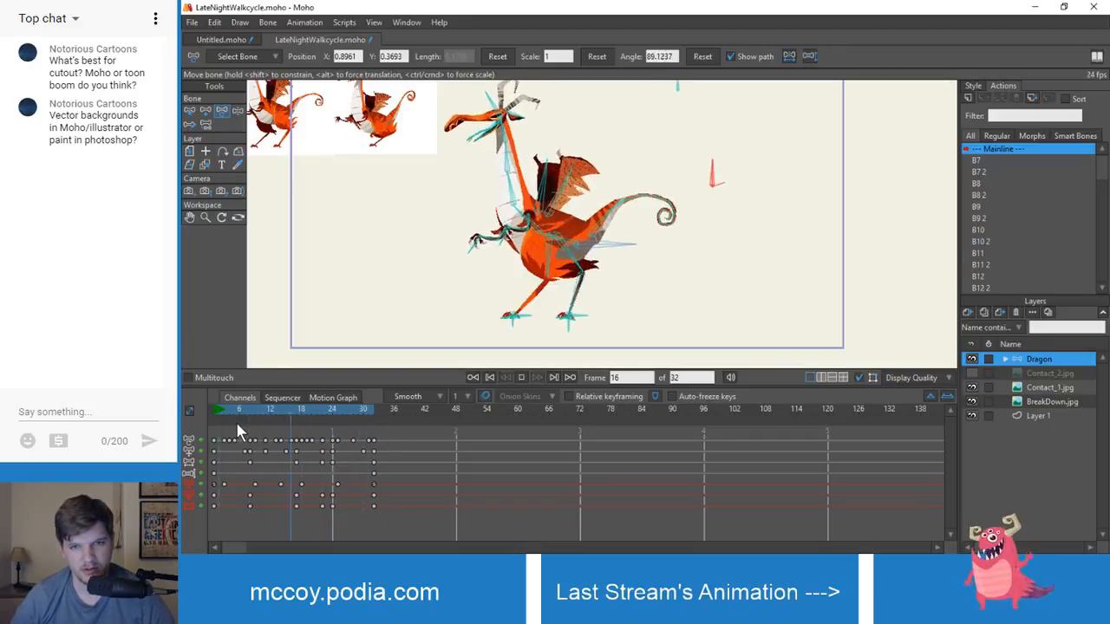
- Examine the wing control bone's angle and the wing pose between frames 1 and 9 in Untitled.moho
click(239, 39)
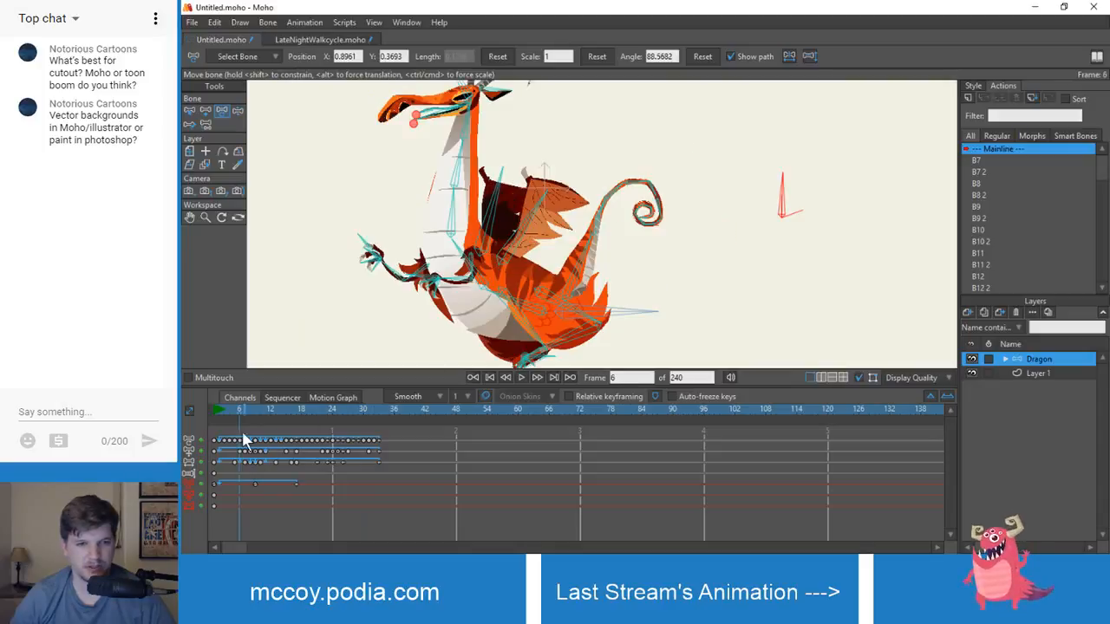
mouse_move(235, 406)
mouse_down()
mouse_move(217, 407)
mouse_move(279, 414)
mouse_move(217, 414)
mouse_move(285, 413)
mouse_move(212, 416)
mouse_move(297, 417)
mouse_move(233, 421)
mouse_up()
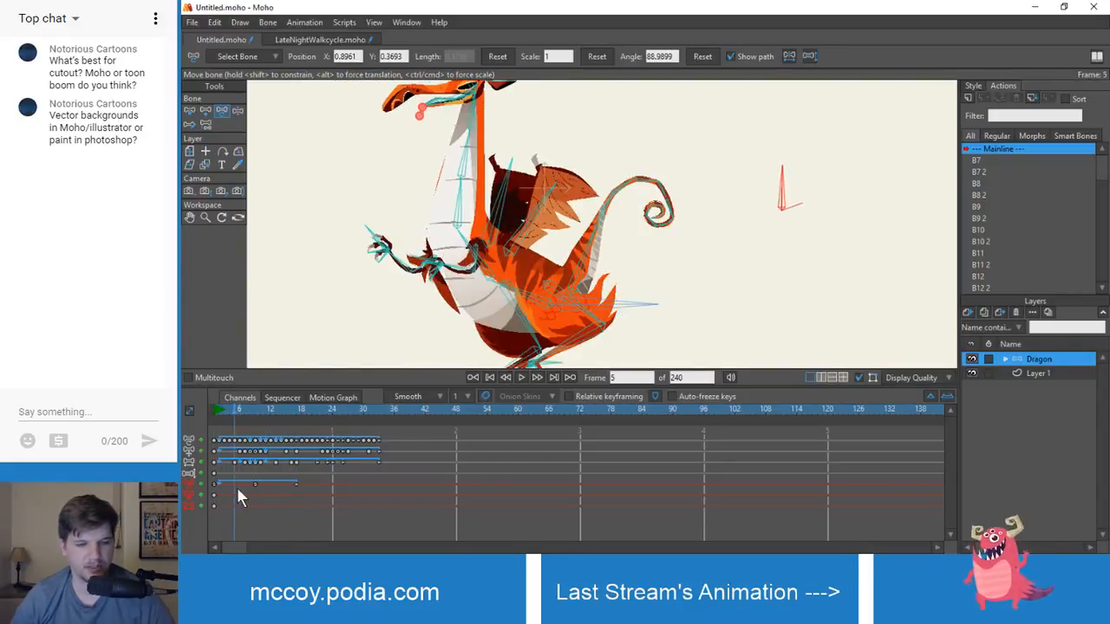
click(218, 413)
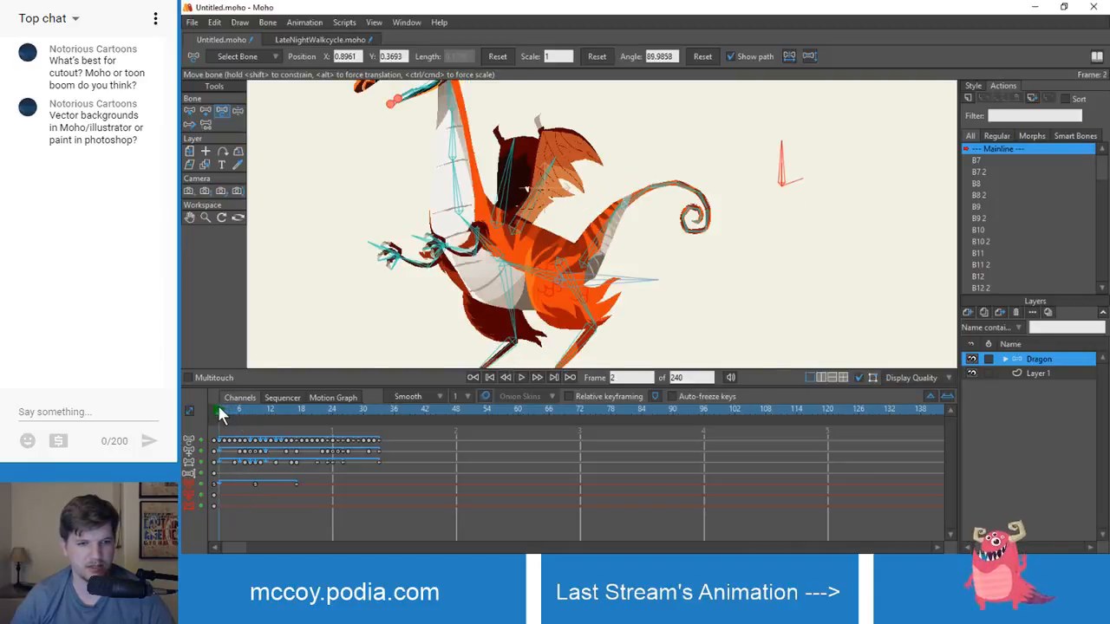
drag(218, 415, 256, 418)
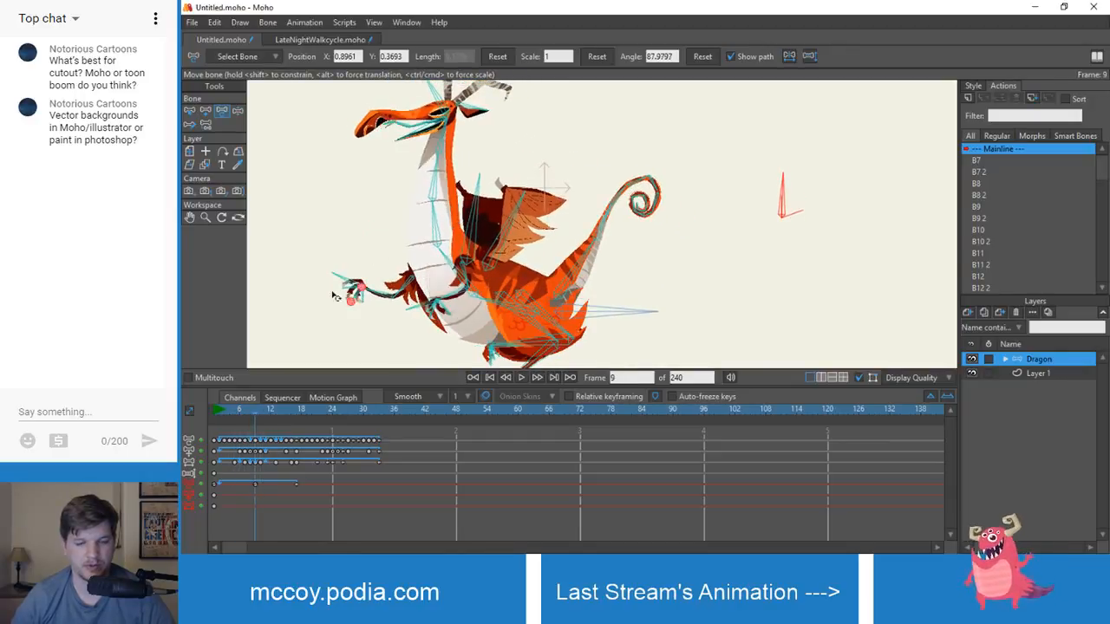
scroll(375, 299, down, 2)
mouse_move(374, 299)
mouse_down()
mouse_move(418, 233)
mouse_move(390, 298)
mouse_up()
scroll(412, 240, up, 2)
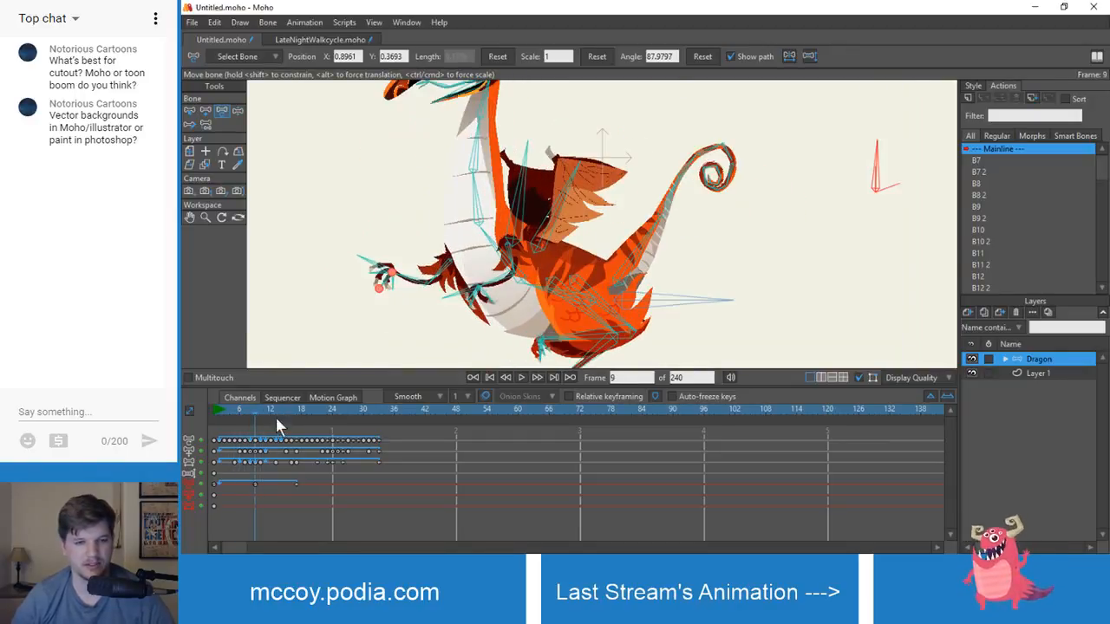
drag(257, 417, 216, 422)
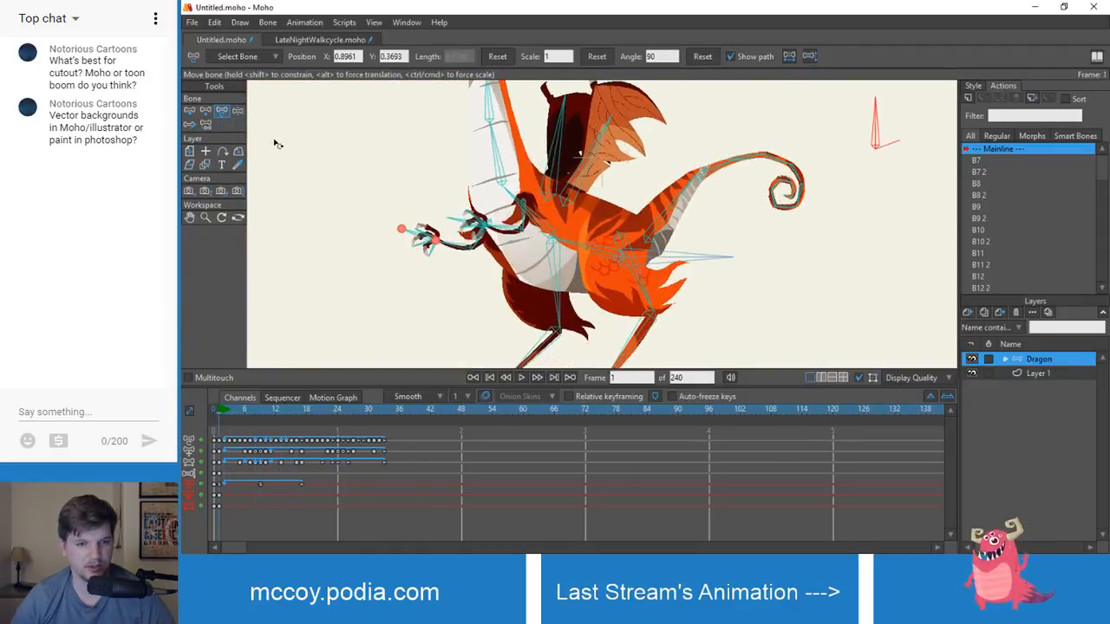
- Delete the wing control bone's angle keyframes from frame 3 to frame 32 in LateNightWalkcycle.moho and go to frame 1
click(306, 37)
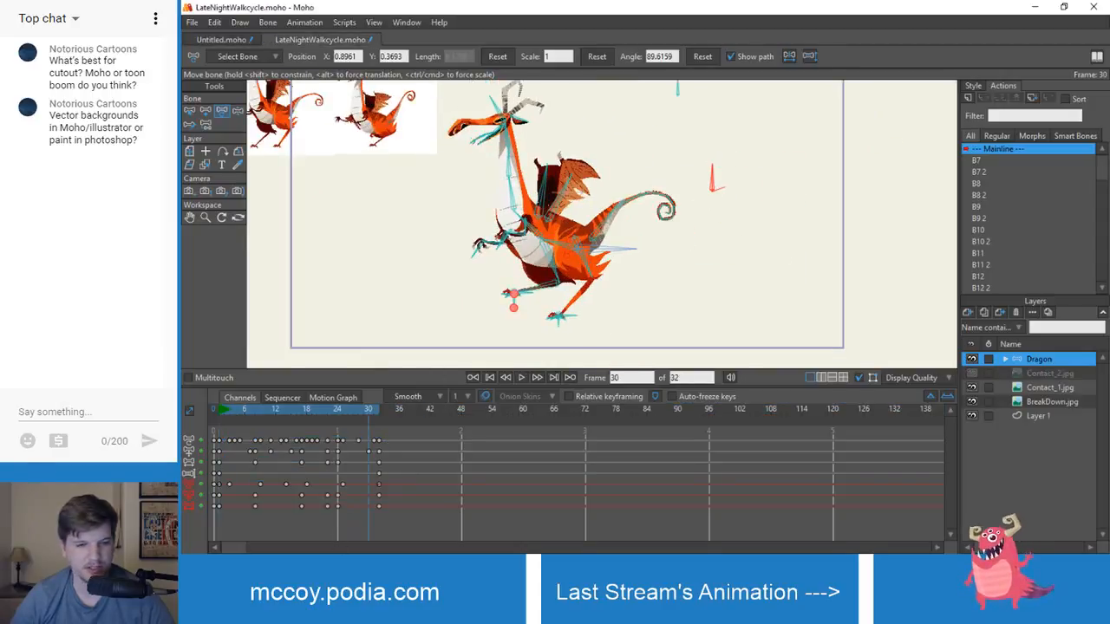
drag(390, 483, 234, 490)
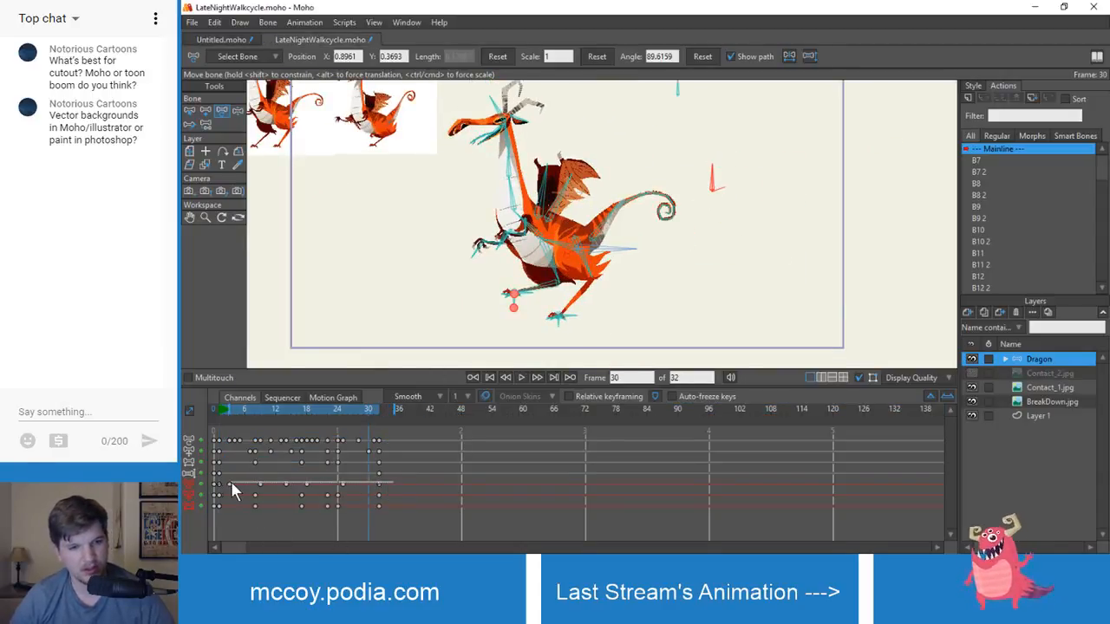
click(219, 409)
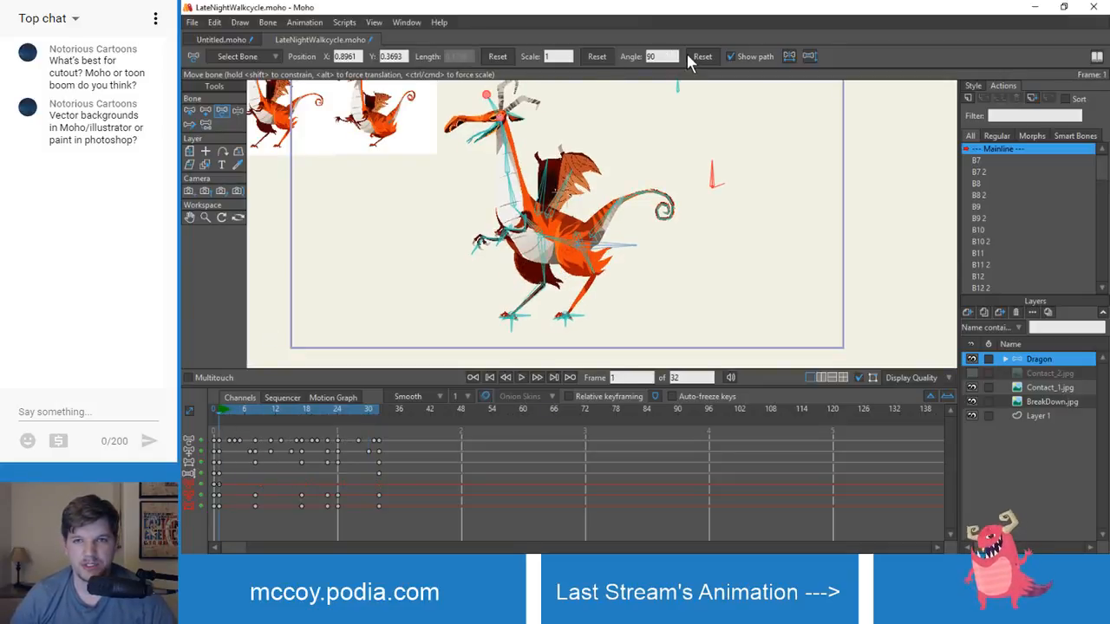
- Set the wing control bone's angle to 87.9797 at frame 8 in LateNightWalkcycle.moho, matching its frame 9 angle in Untitled.moho
click(511, 267)
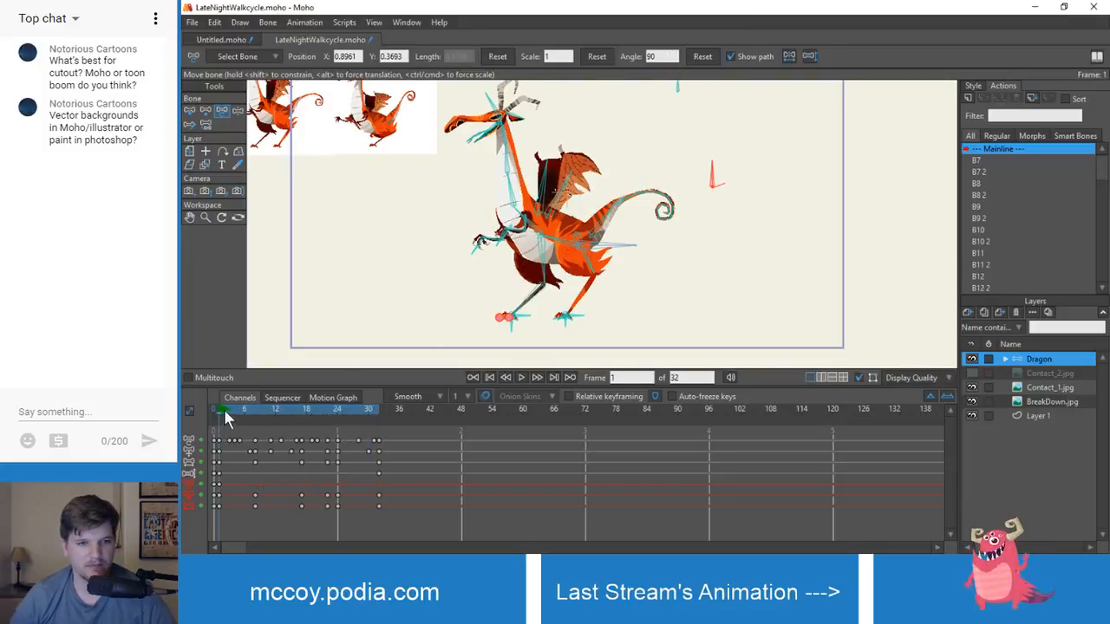
drag(226, 418, 255, 420)
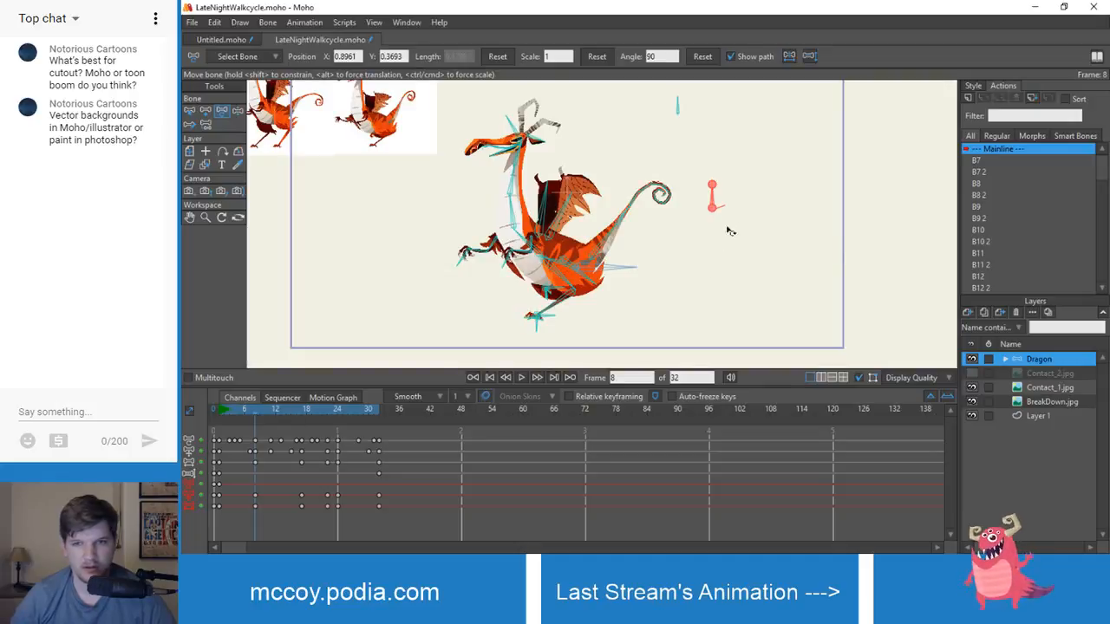
key(z)
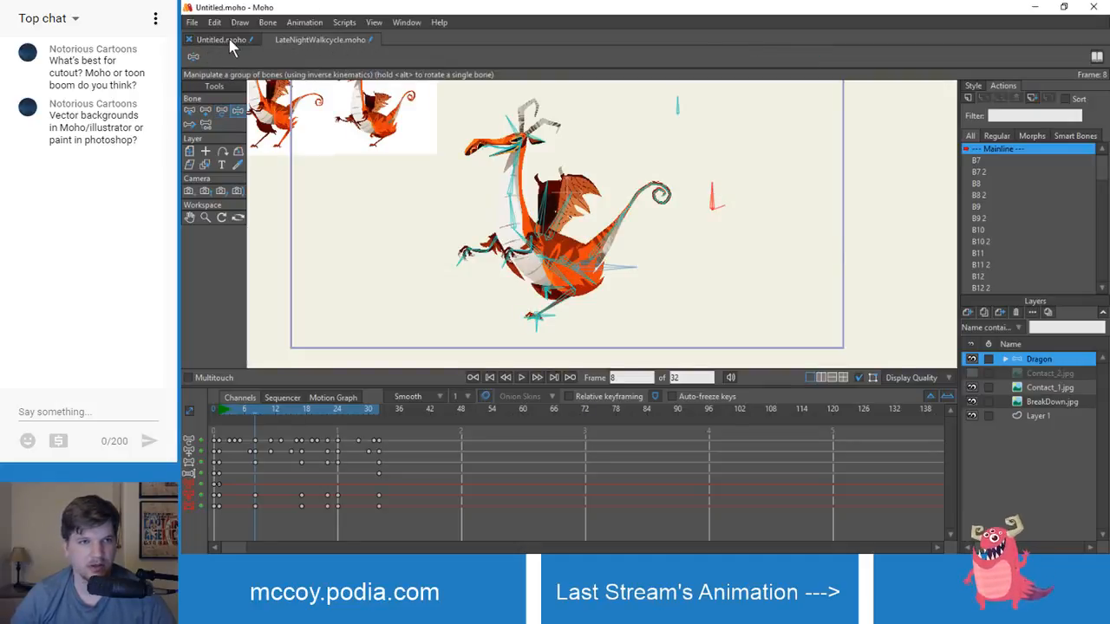
click(230, 41)
key(t)
click(261, 415)
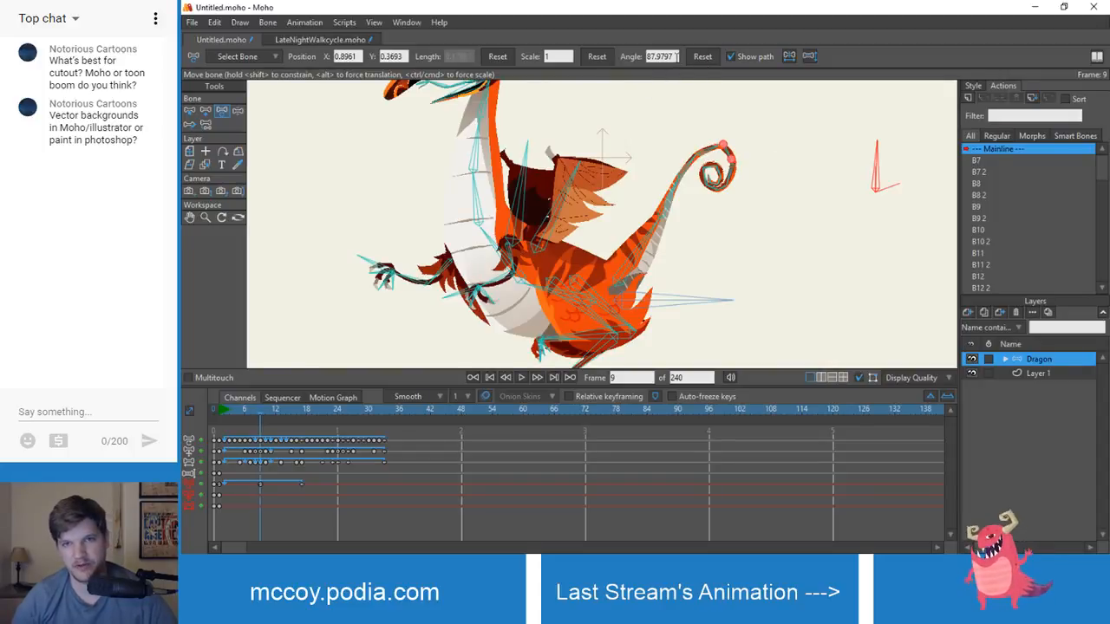
click(276, 40)
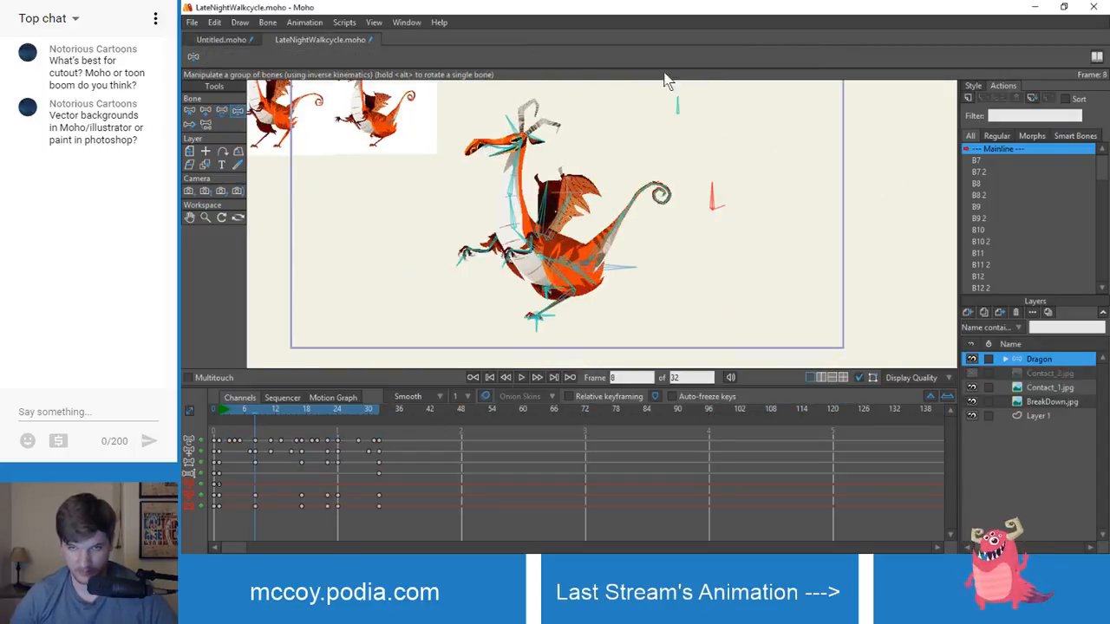
key(t)
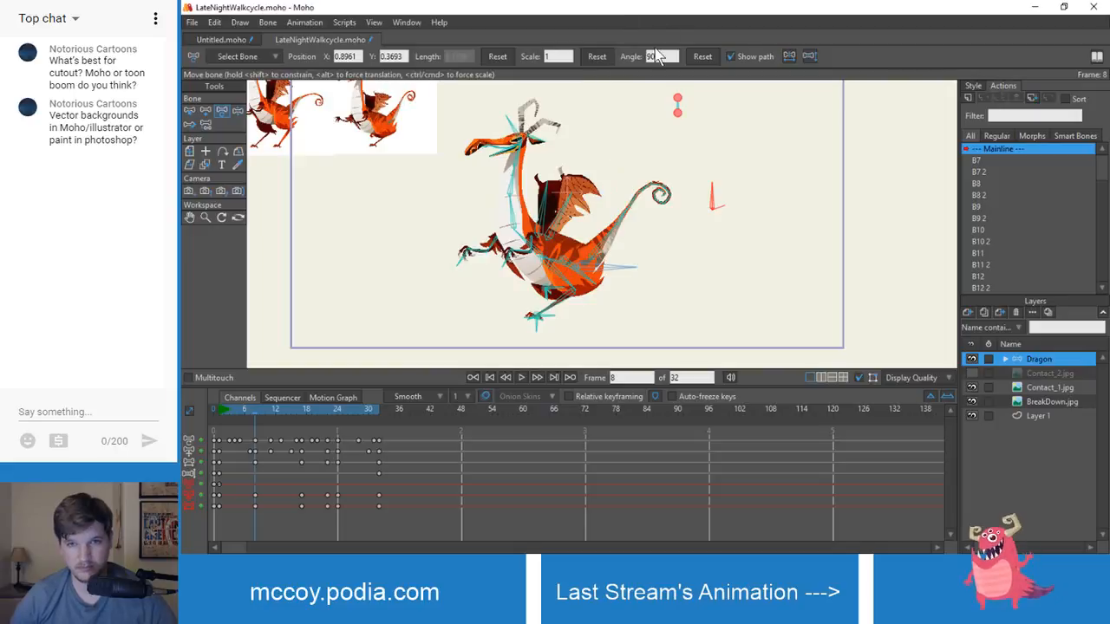
click(590, 162)
scroll(505, 247, up, 2)
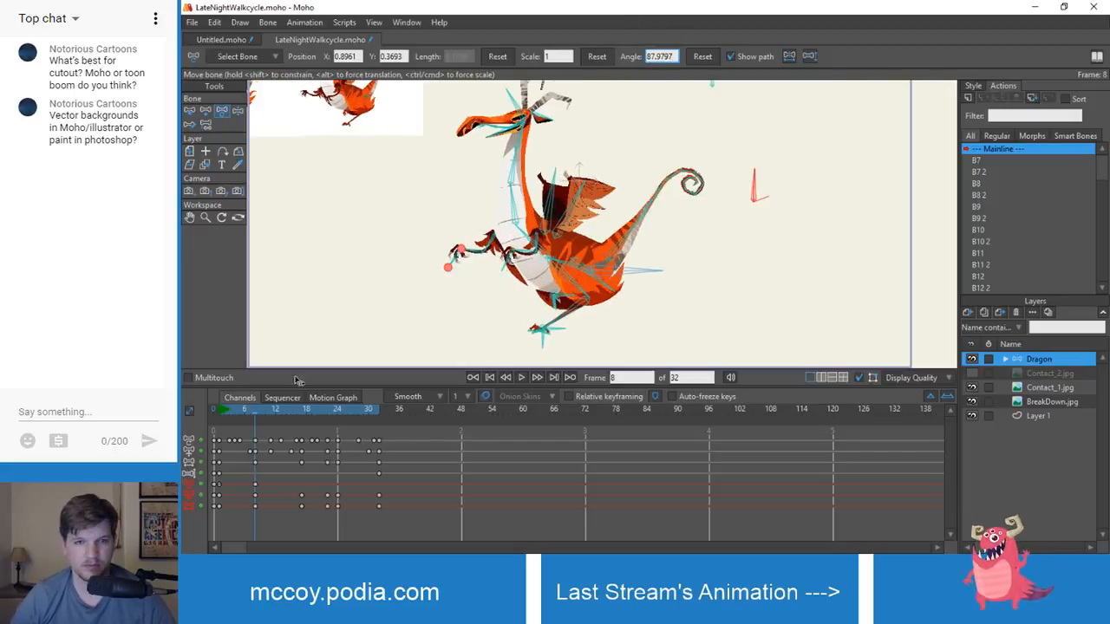
- Set the wing control bone's angle to 90 at frame 16 in LateNightWalkcycle.moho
drag(256, 420, 296, 424)
click(227, 39)
click(290, 40)
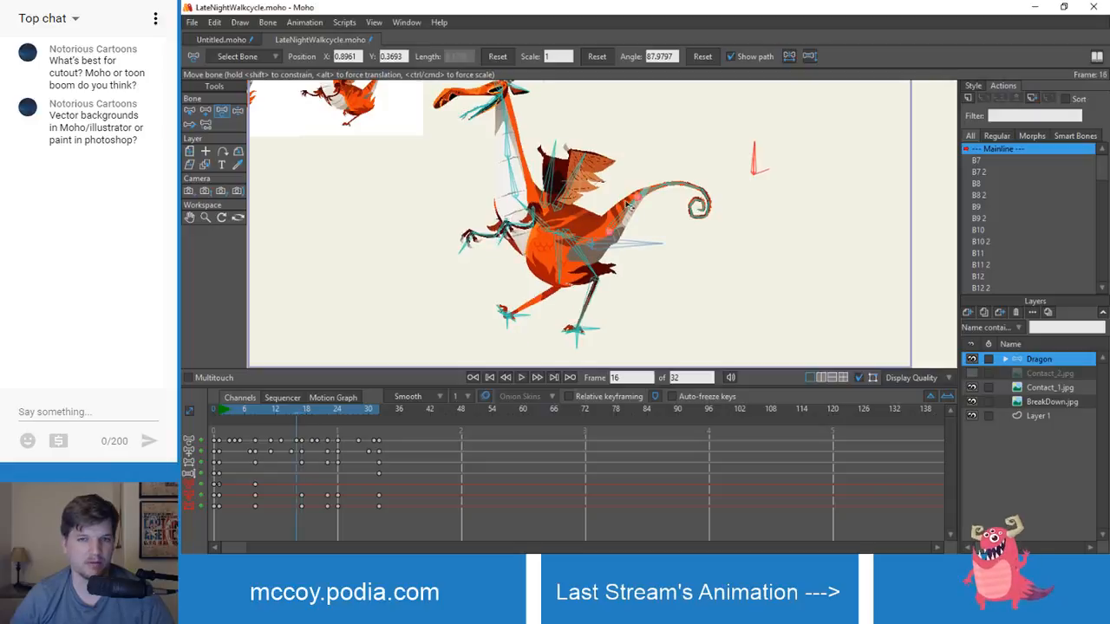
text(90)
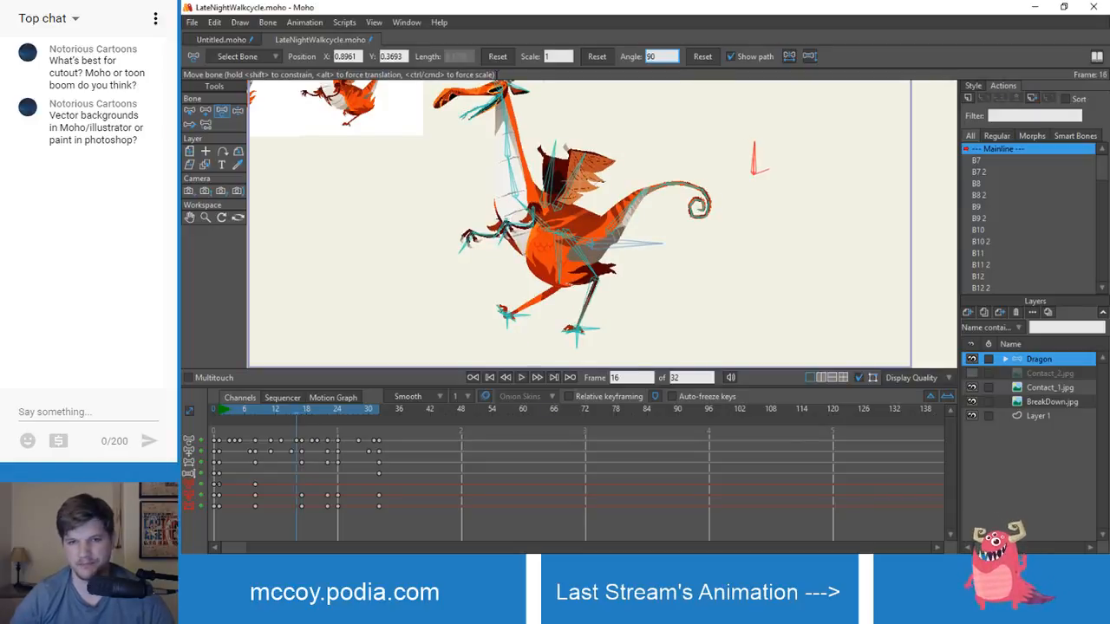
key(Return)
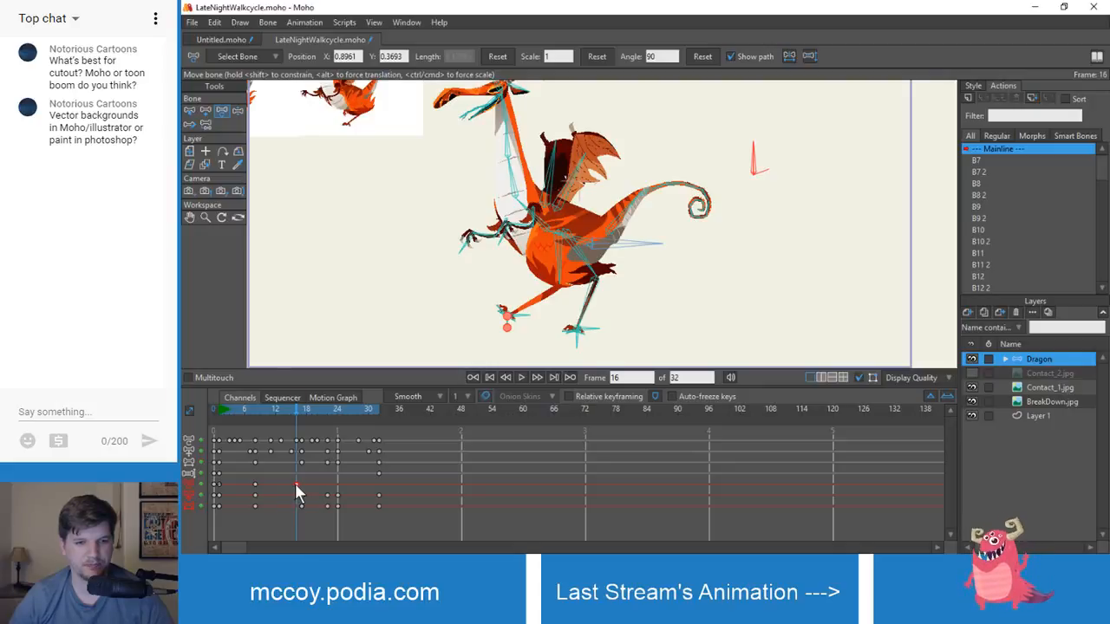
- Make the wing control bone's frame 16 angle keyframe a Cycle and play the walk cycle
right_click(295, 483)
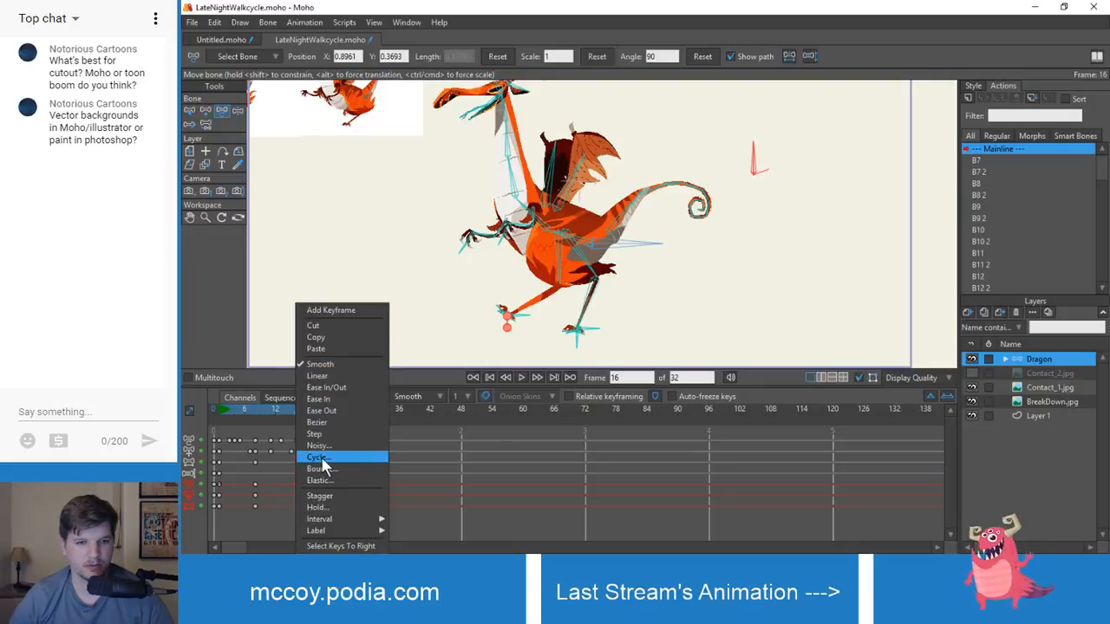
click(319, 460)
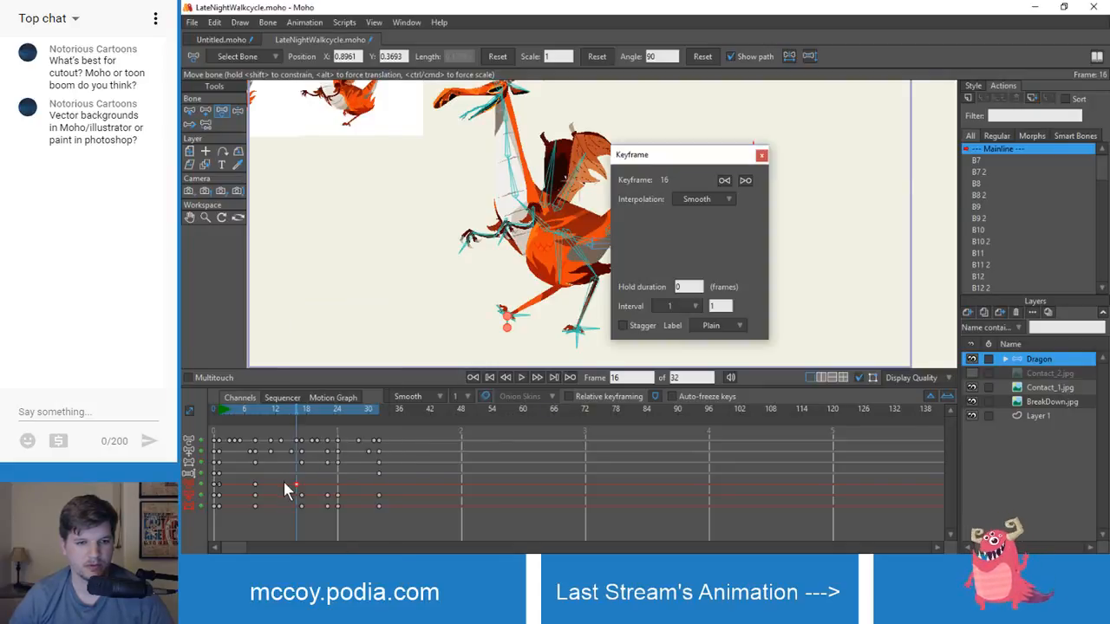
click(762, 154)
key(space)
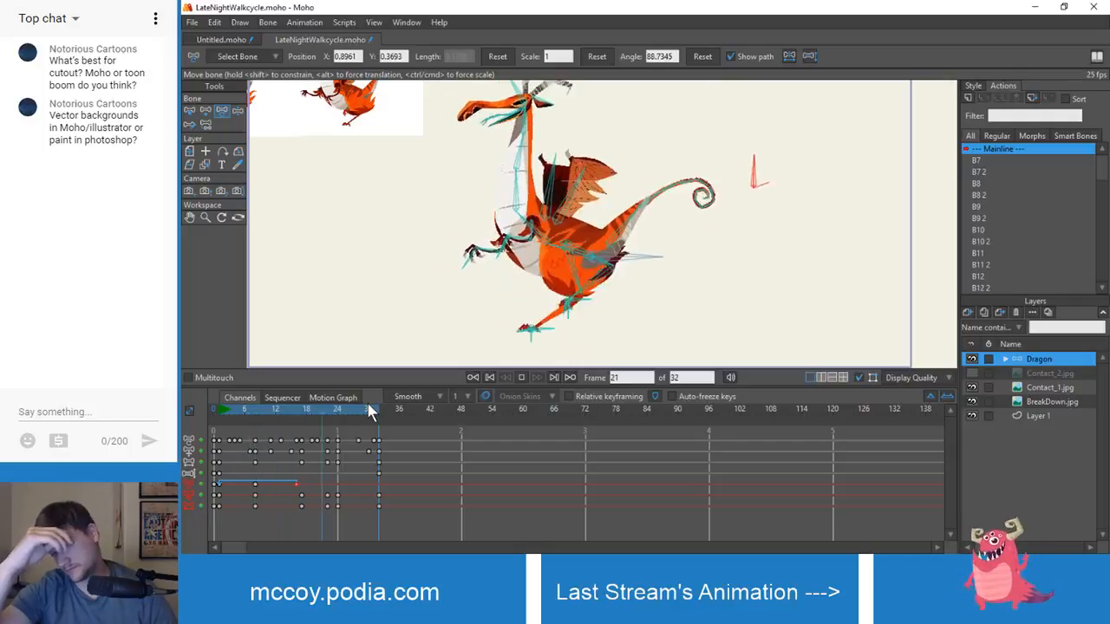
key(space)
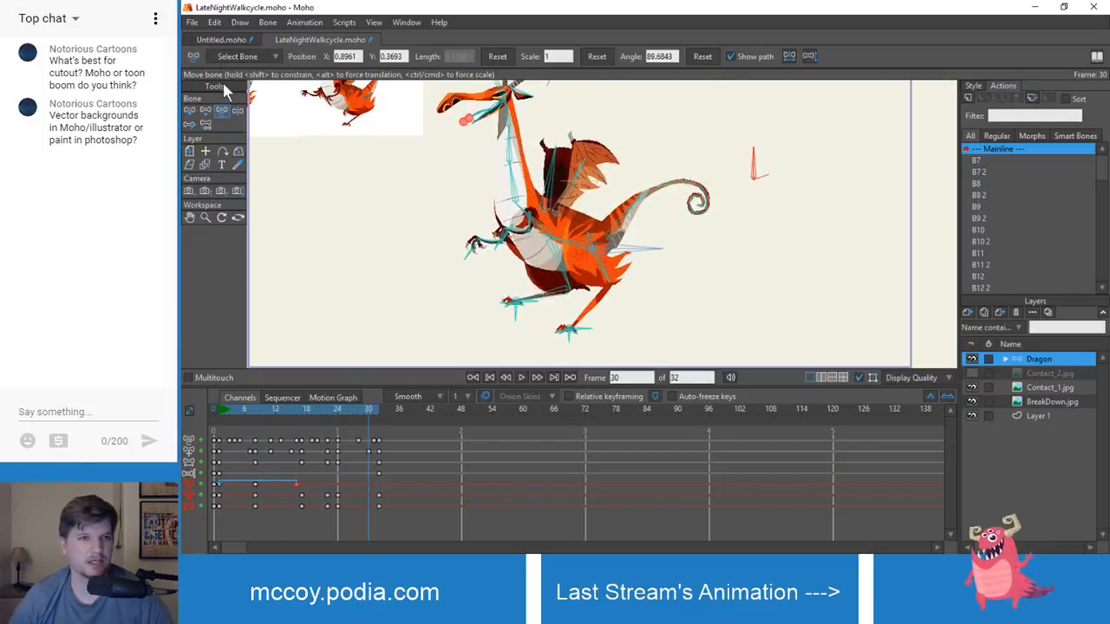
- Examine body bone B41's translation curve in Untitled.moho's motion graph
click(222, 40)
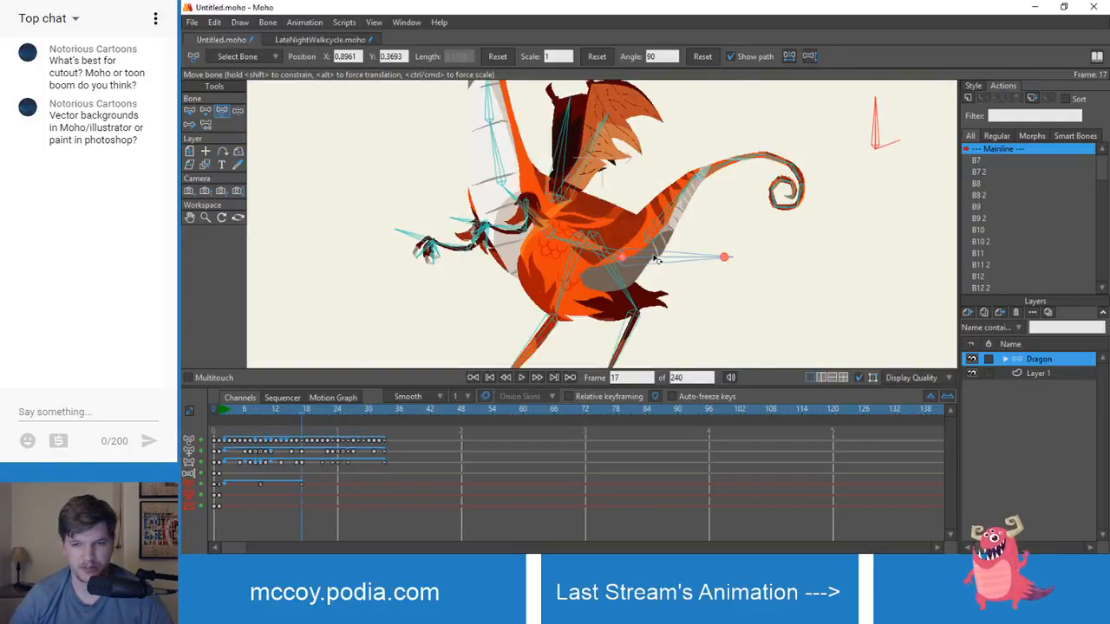
key(b)
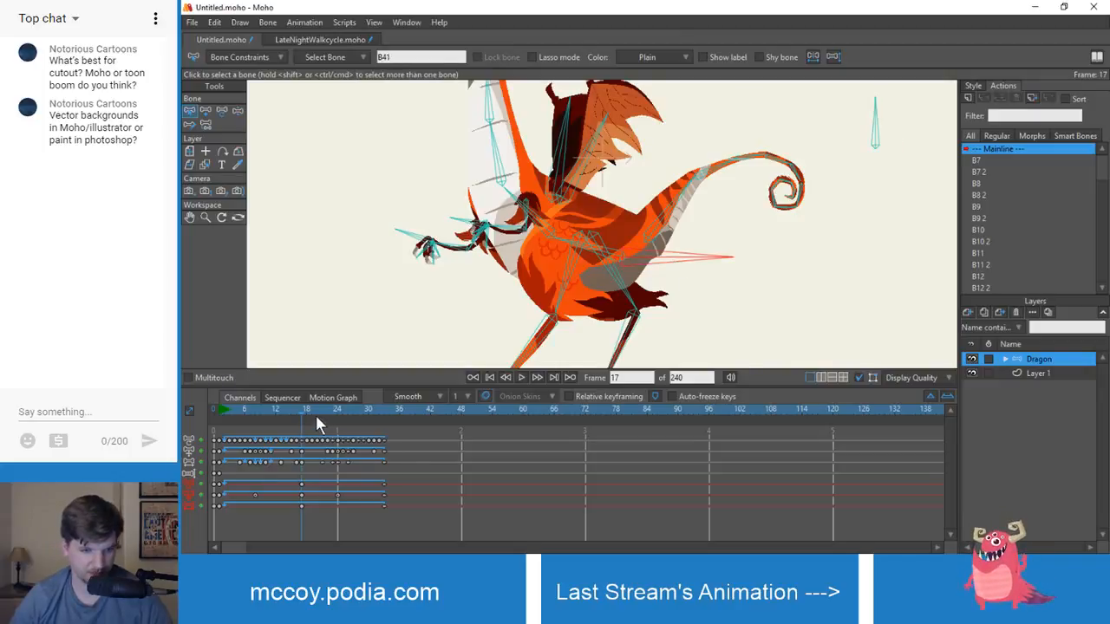
drag(295, 419, 259, 432)
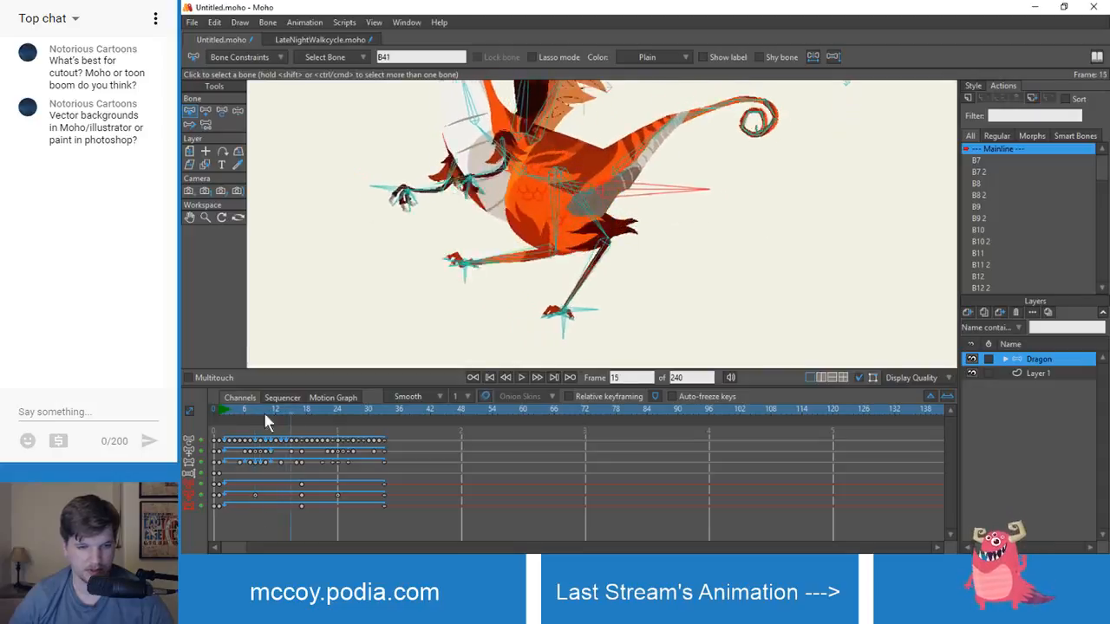
click(332, 398)
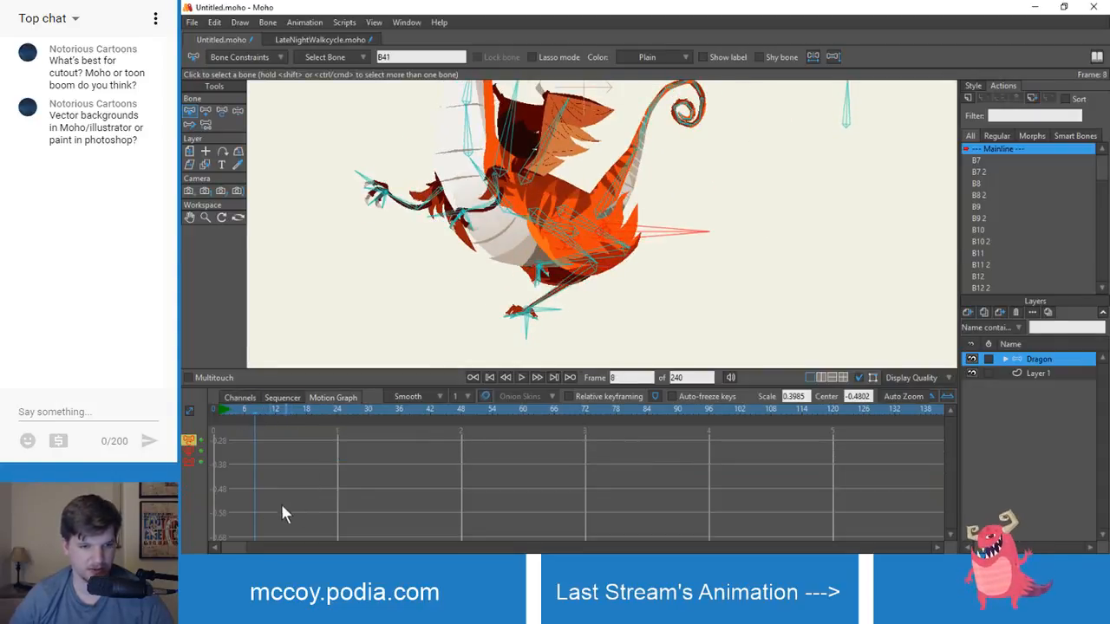
click(189, 452)
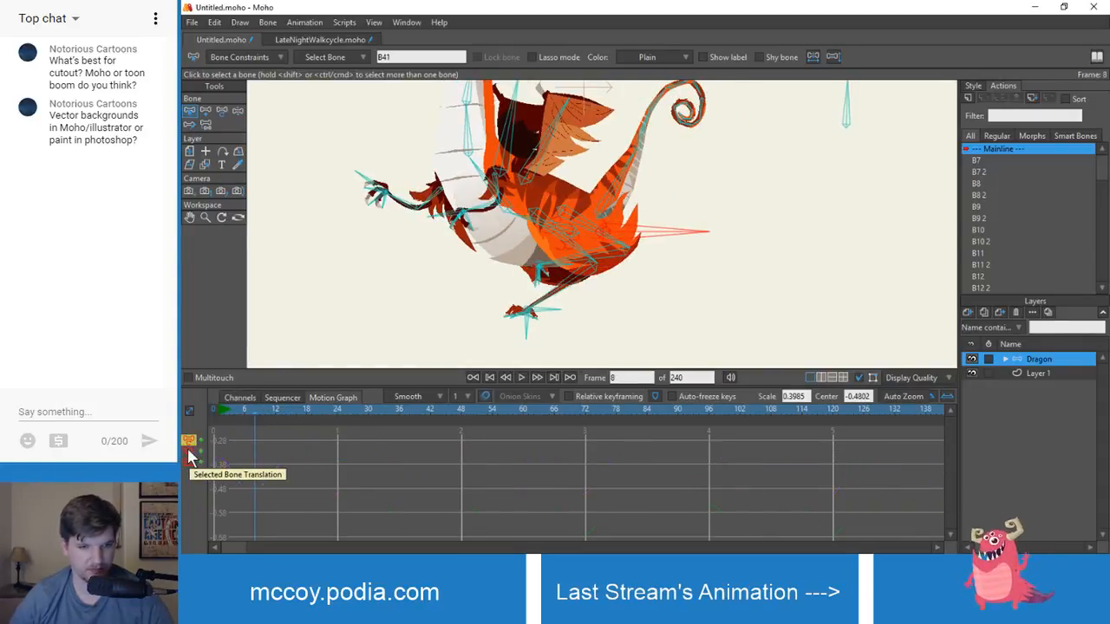
drag(256, 409, 327, 448)
drag(349, 446, 257, 474)
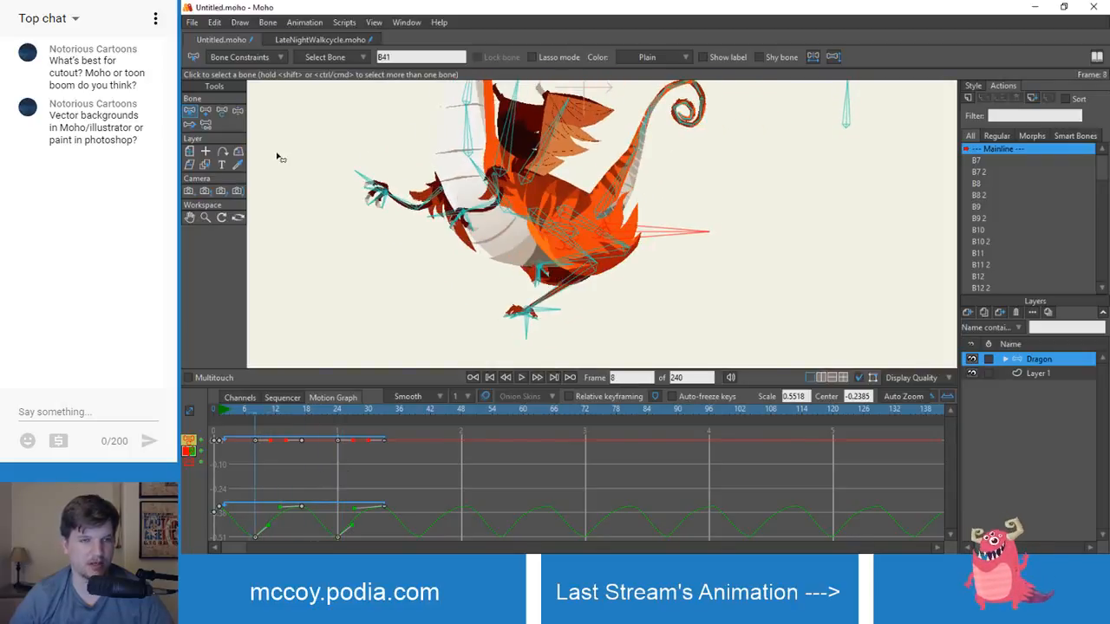
- Raise the outgoing curve handles of body bone B41's translation keyframes at frames 8 and 24 in LateNightWalkcycle.moho
click(290, 41)
key(t)
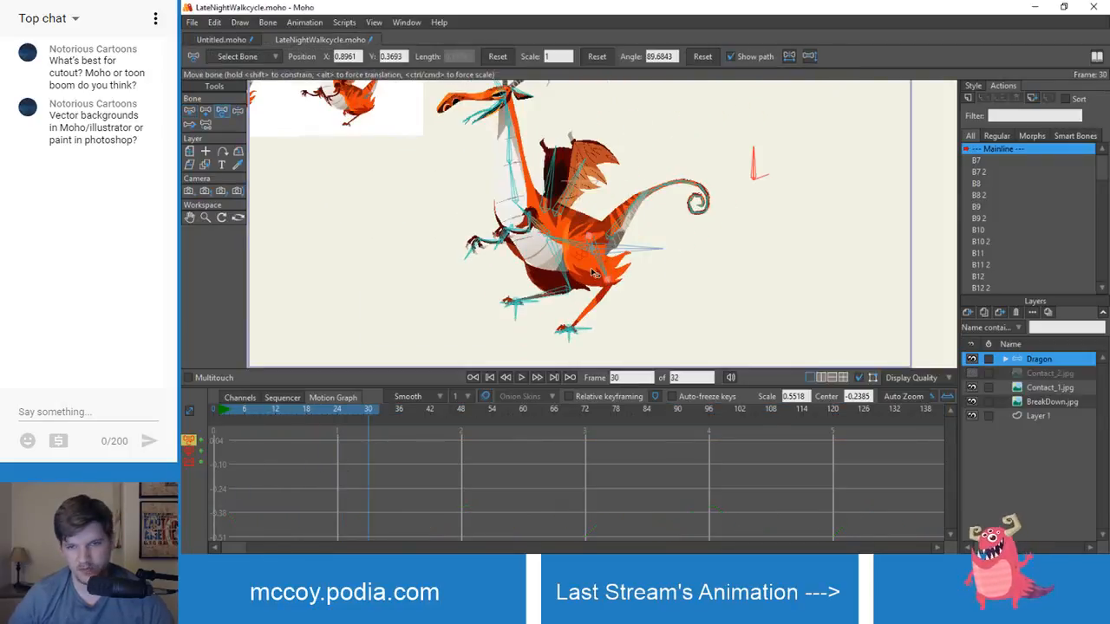
key(s)
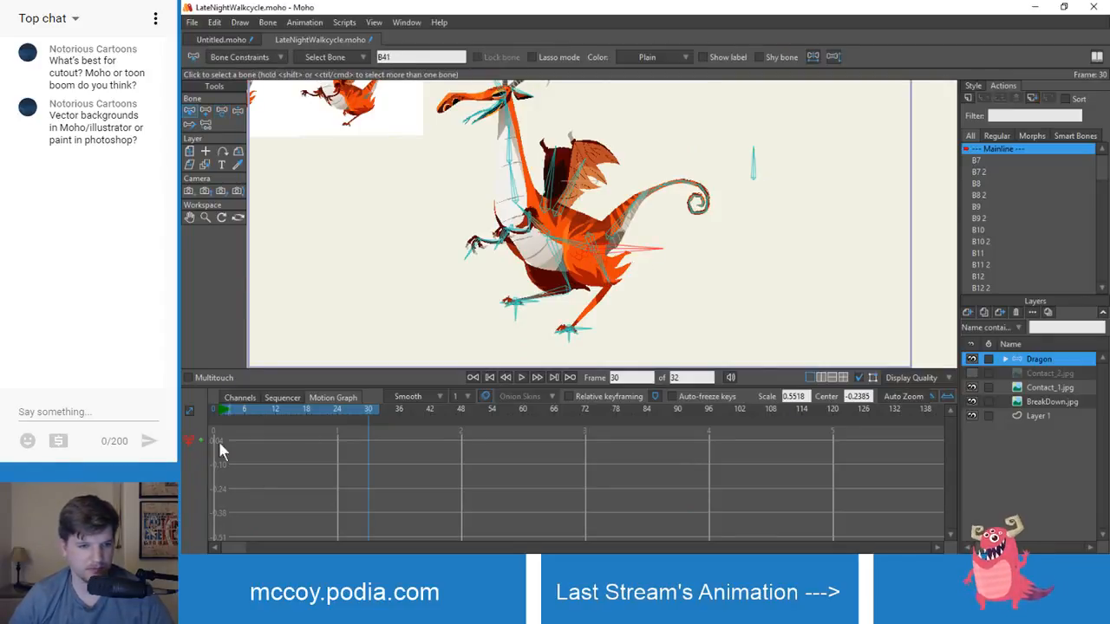
click(189, 444)
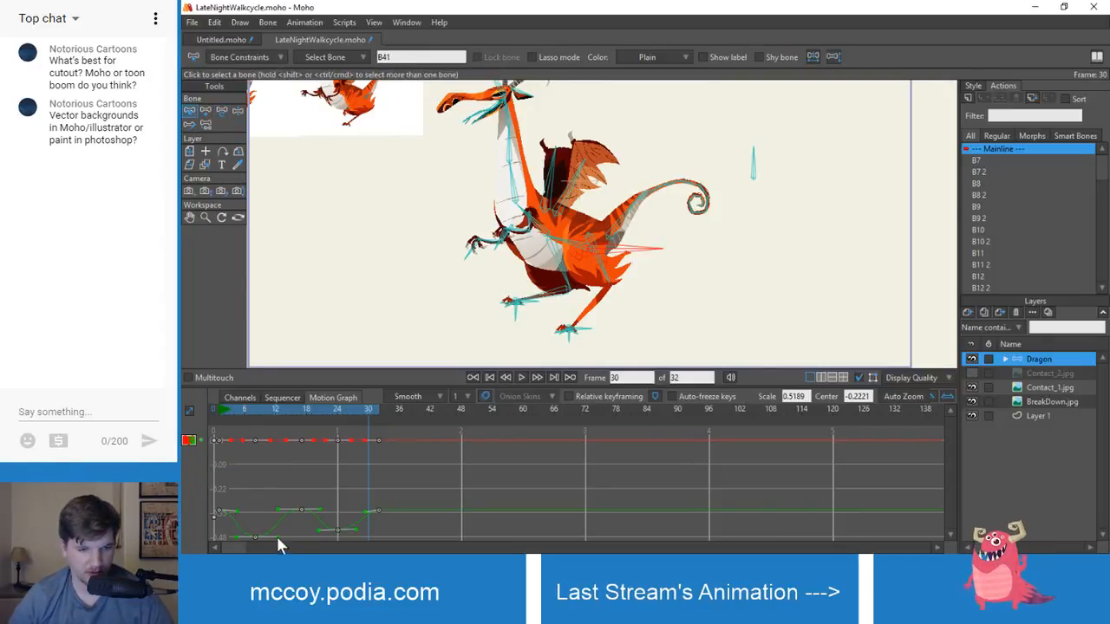
mouse_move(278, 538)
mouse_down()
mouse_move(262, 522)
mouse_move(269, 527)
mouse_up()
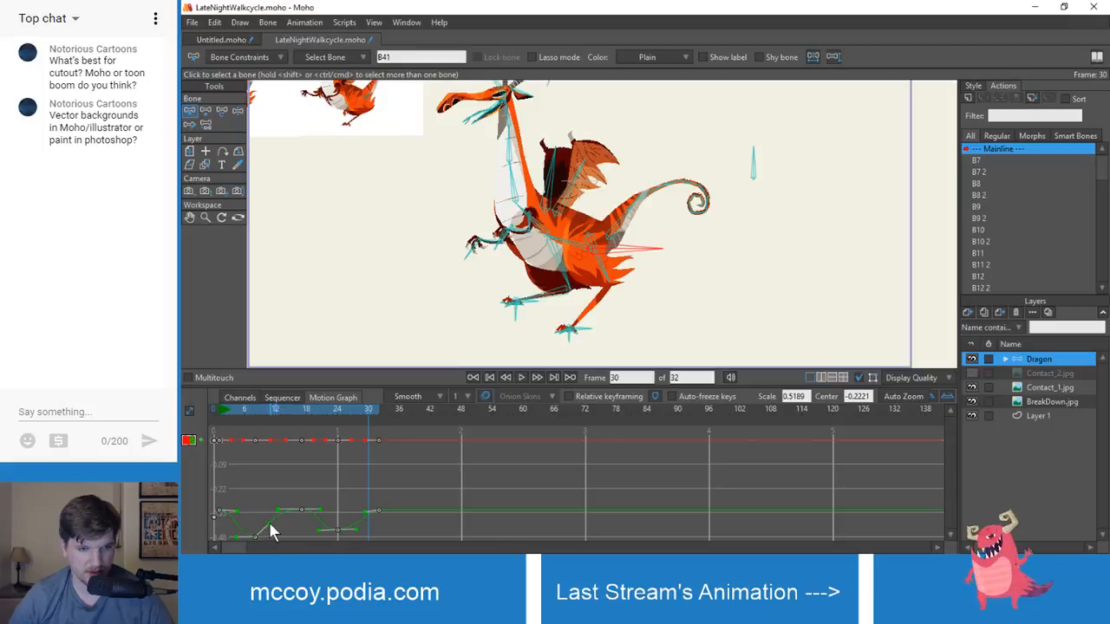
drag(357, 527, 355, 521)
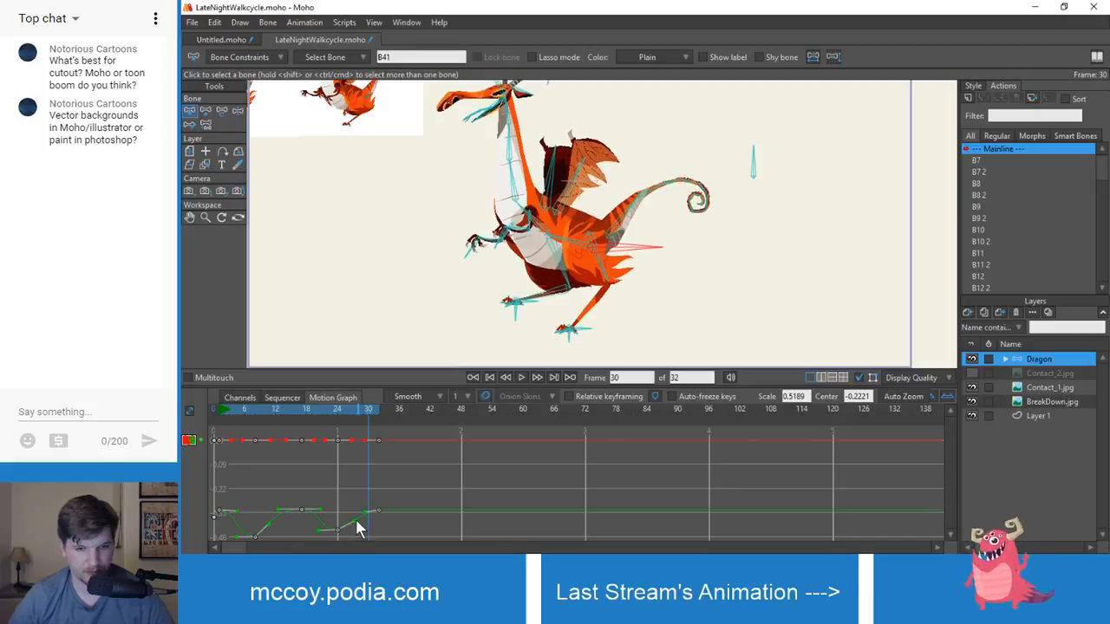
- Copy body bone B41's frame 8 translation keyframe to frame 24, compare its curve with Untitled.moho, and play the walk cycle
click(256, 536)
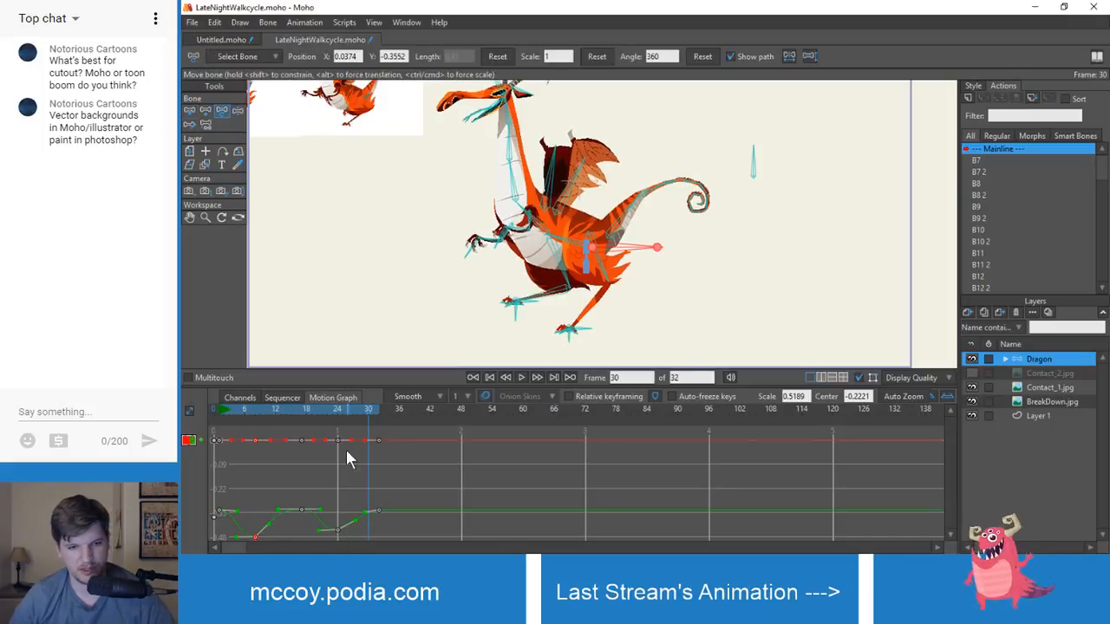
click(338, 409)
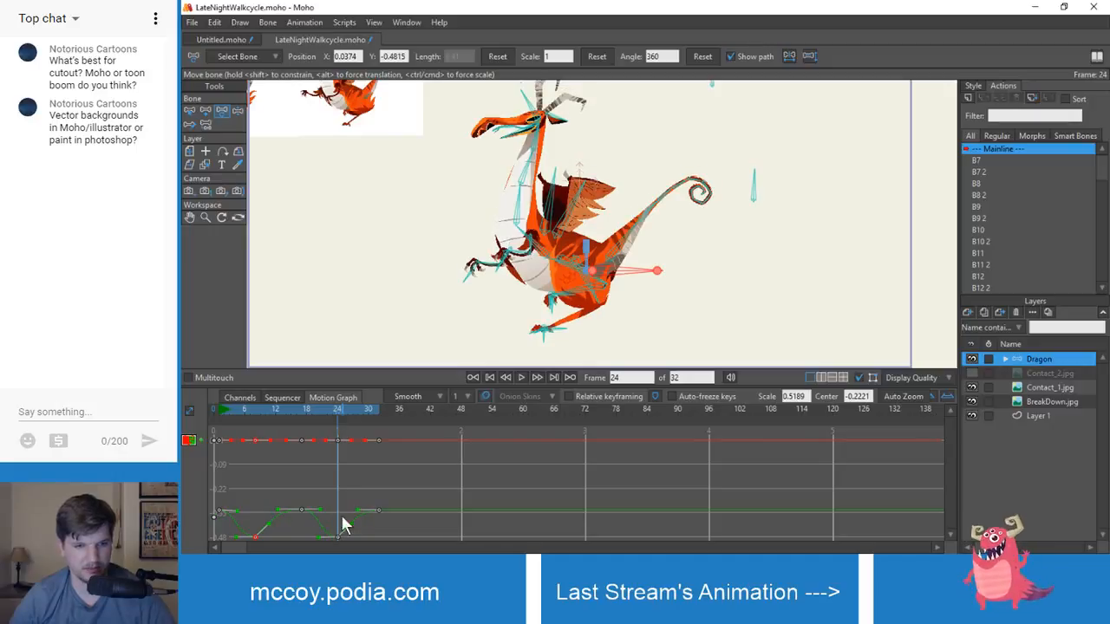
click(206, 40)
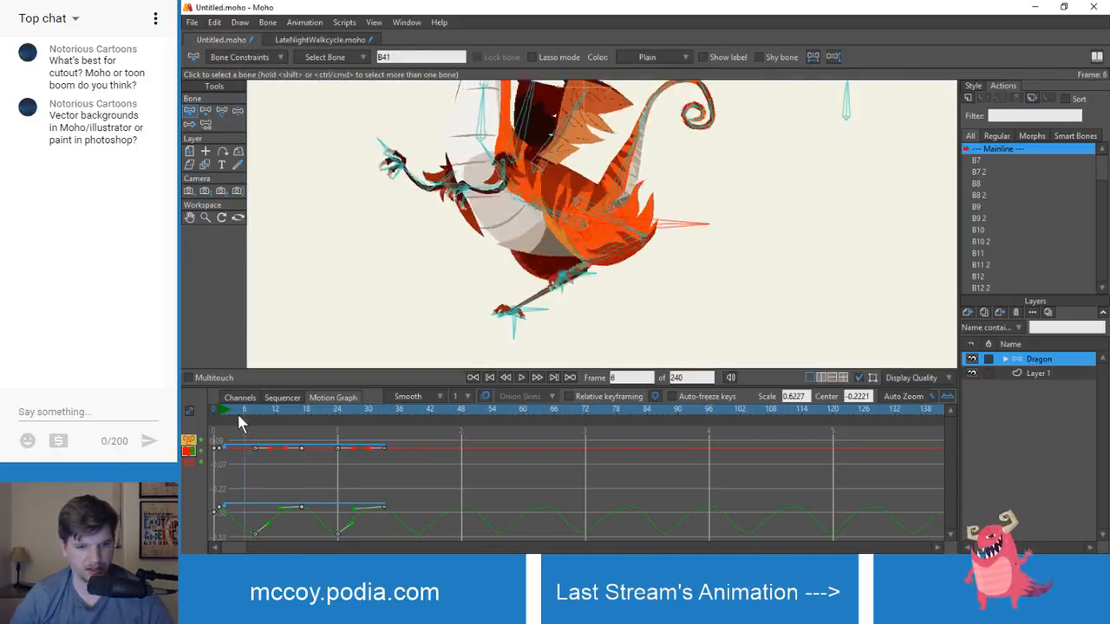
click(314, 40)
key(space)
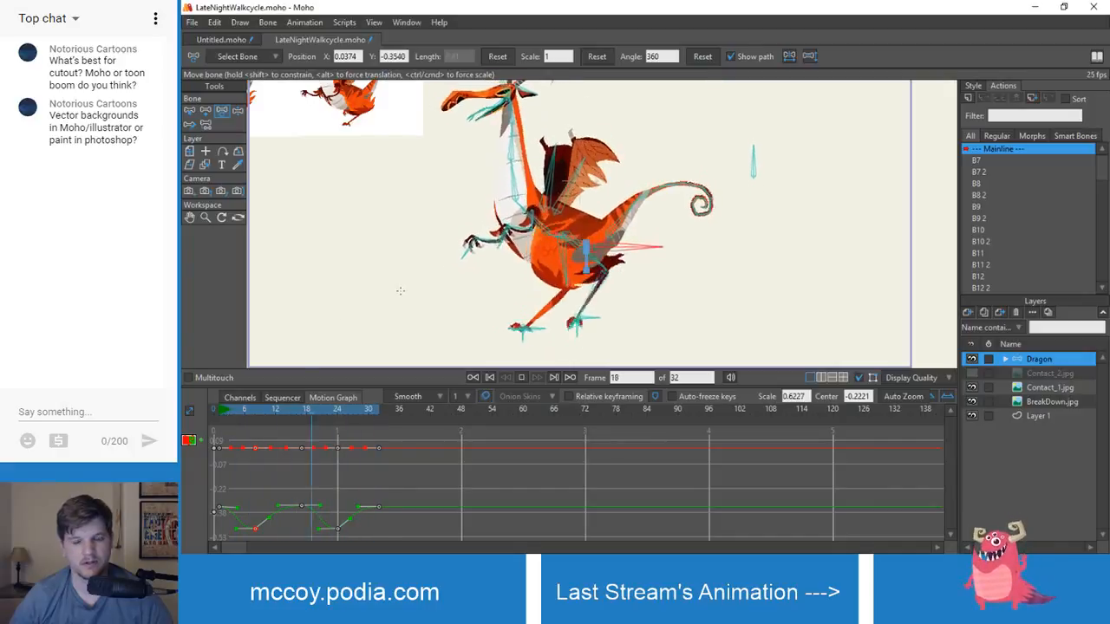
key(space)
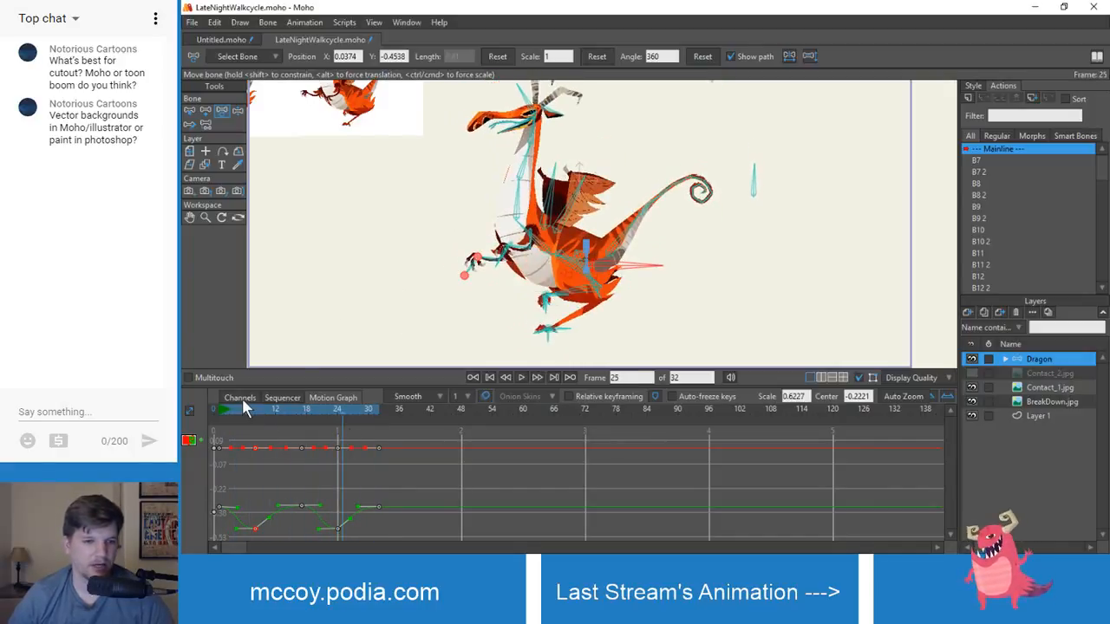
- Play and scrub Untitled.moho from frame 1 to examine the dragon's full walk cycle and its channel keyframes
click(243, 399)
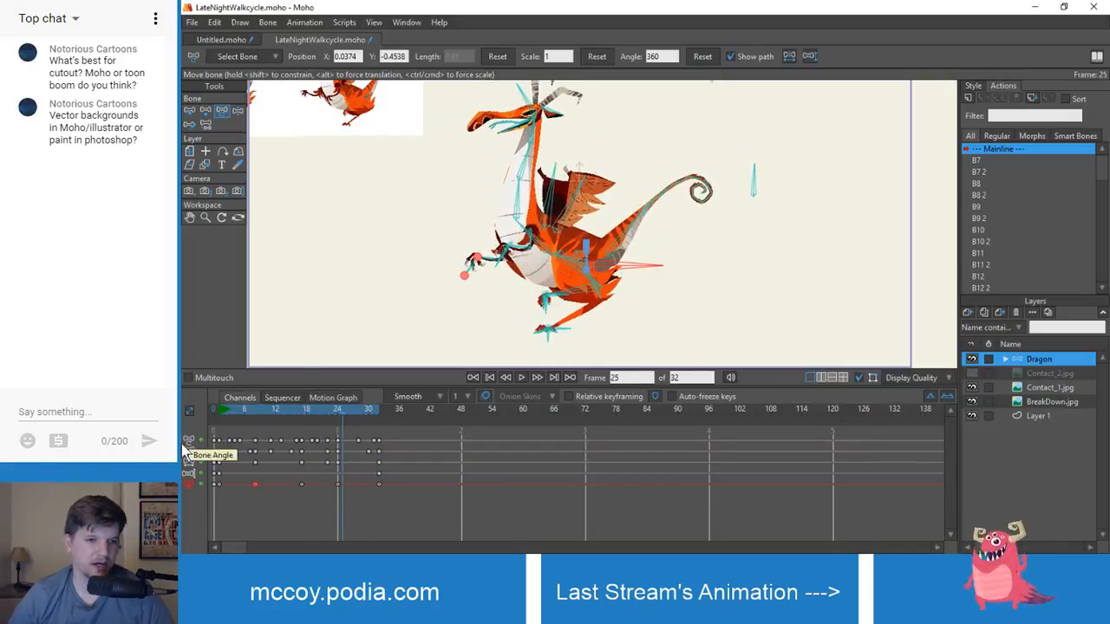
click(225, 42)
click(216, 414)
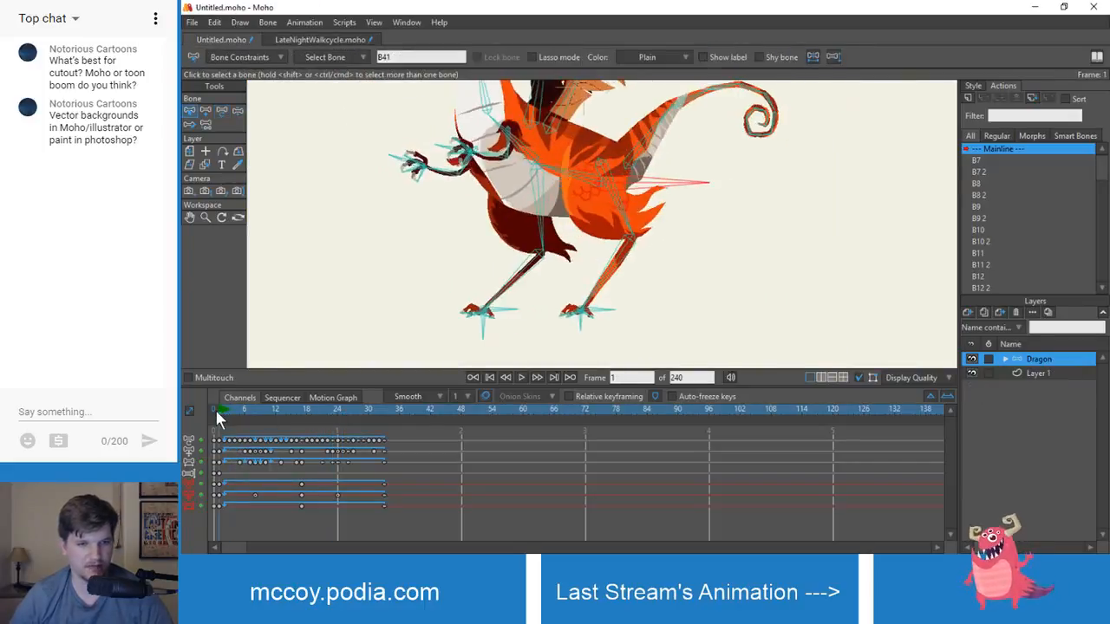
drag(215, 411, 221, 416)
scroll(347, 287, down, 2)
drag(362, 269, 405, 321)
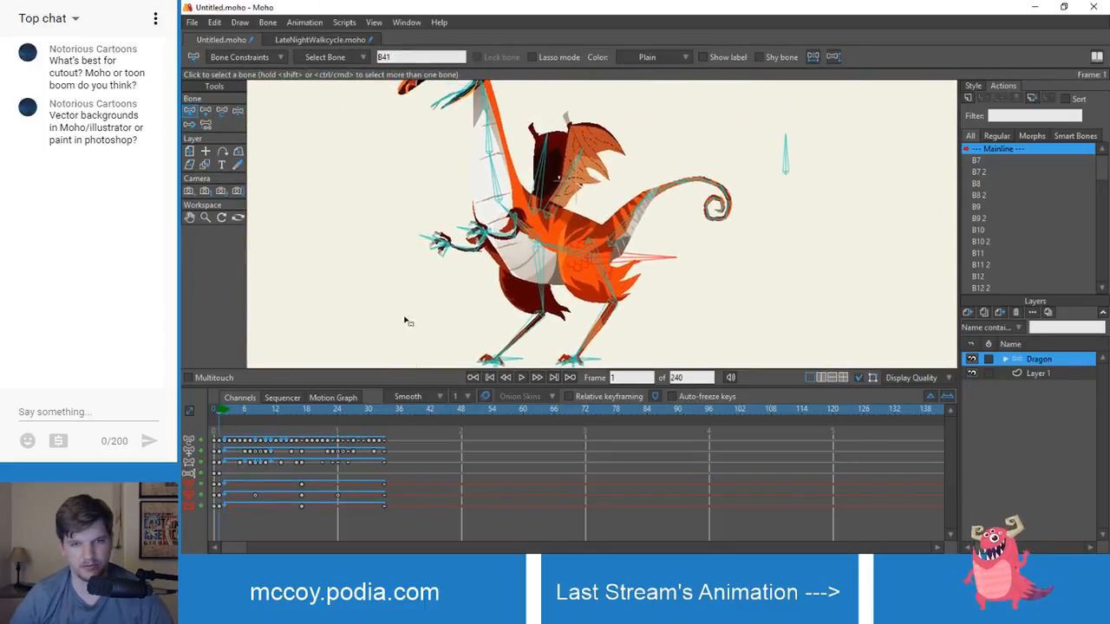
scroll(401, 303, down, 1)
key(space)
scroll(438, 321, down, 1)
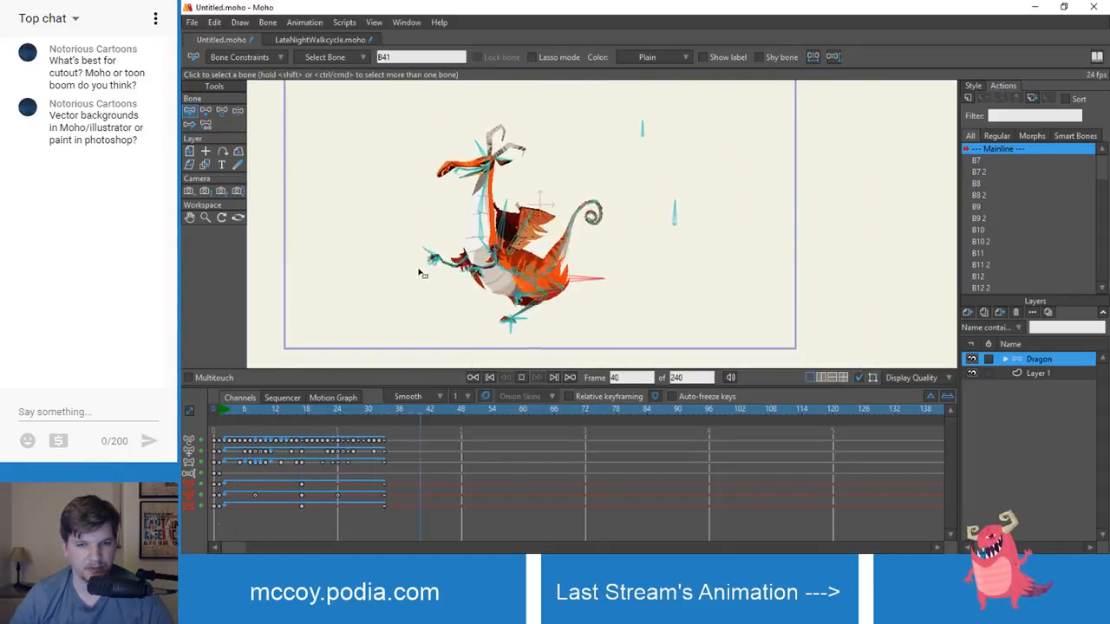
click(259, 414)
drag(243, 416, 476, 416)
click(216, 408)
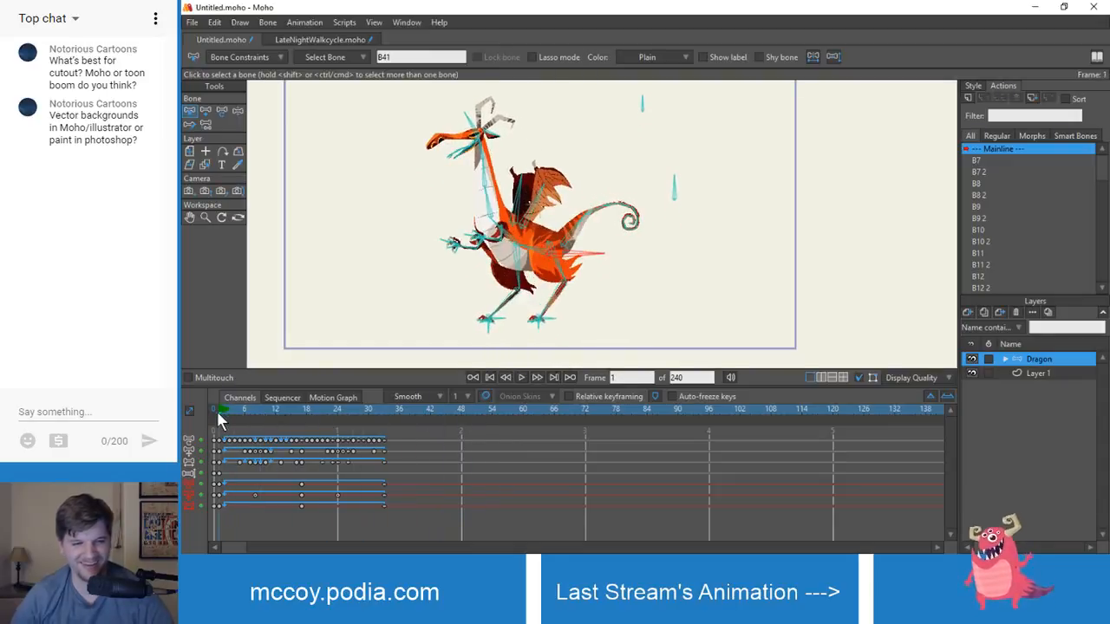
- Replay Untitled.moho and scrub its first frames to study how the dragon's tail moves with the body
key(space)
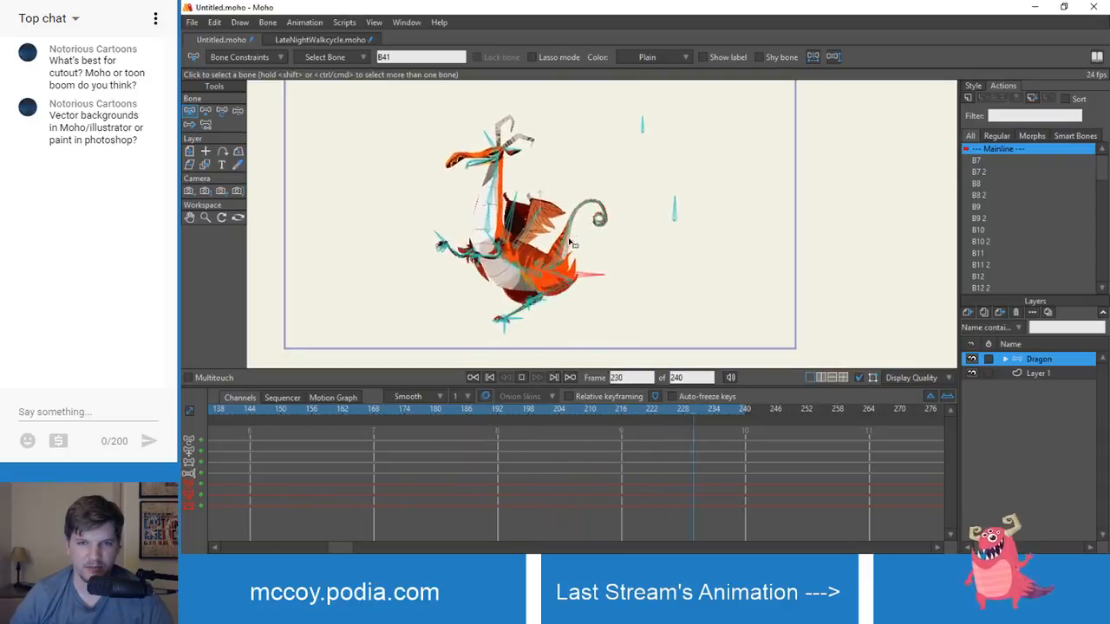
click(210, 408)
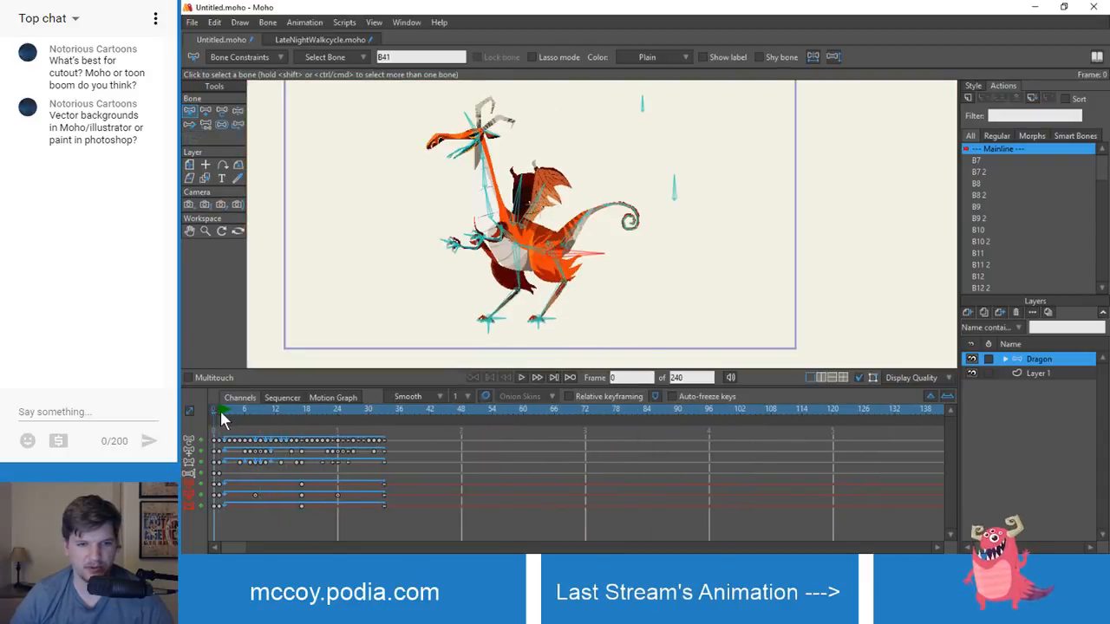
click(223, 414)
drag(236, 413, 283, 416)
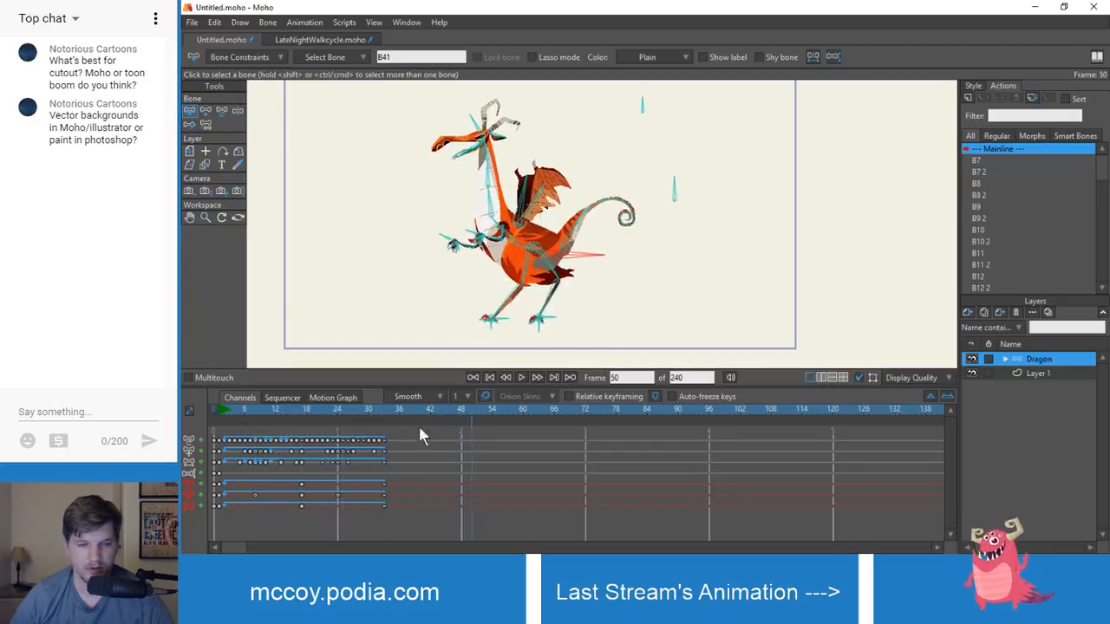
click(216, 431)
click(218, 421)
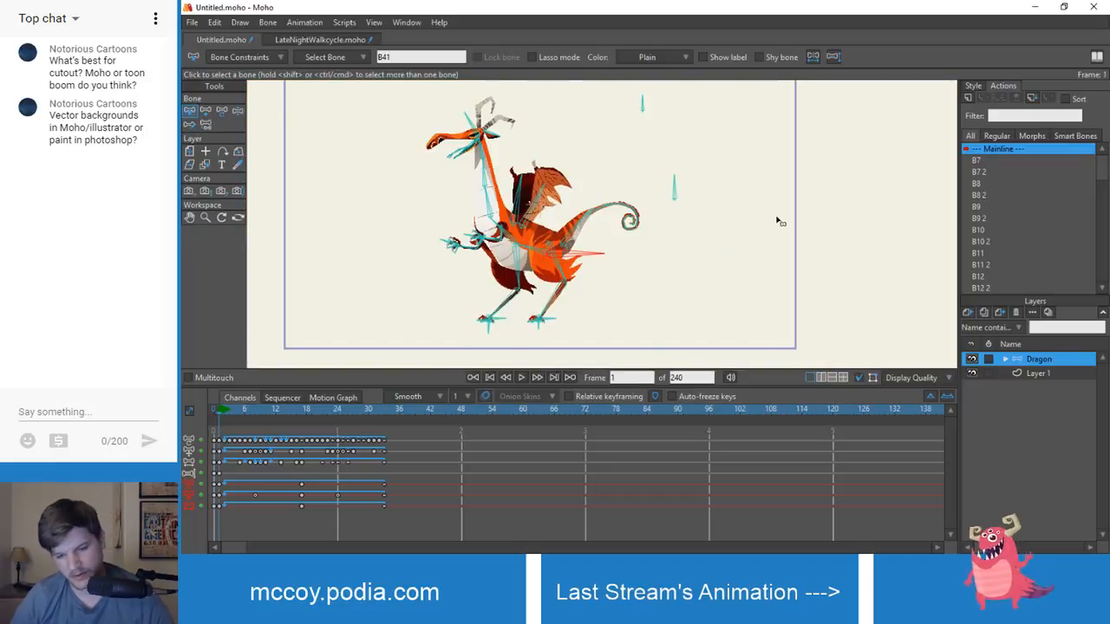
- Examine the channel keyframes of each tail bone from base bone B6 to the curled tip in Untitled.moho
click(548, 283)
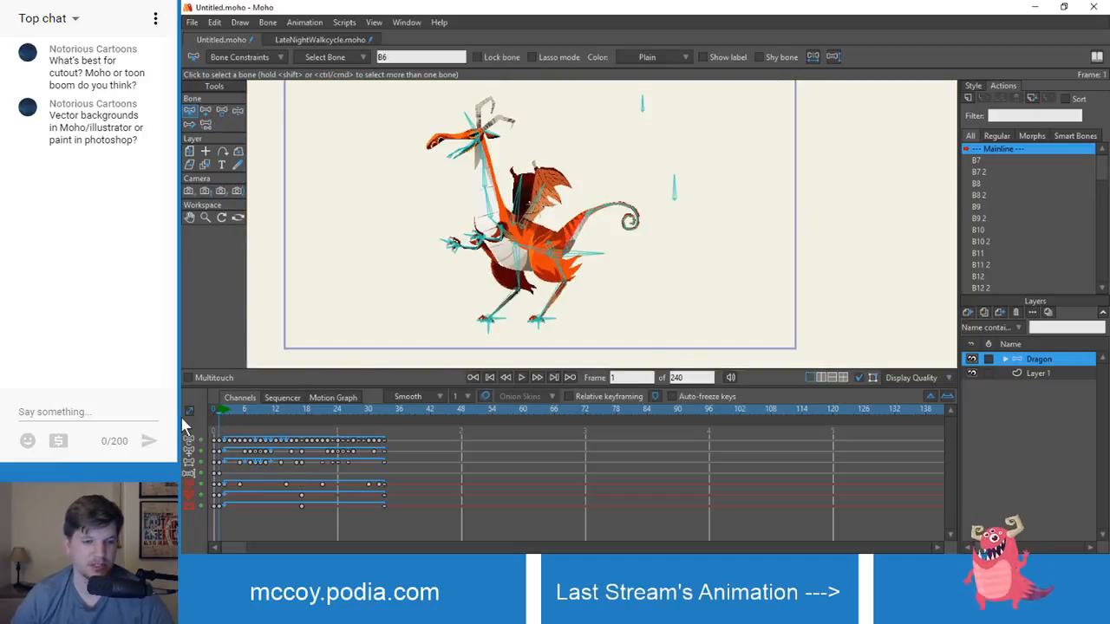
click(597, 213)
click(624, 211)
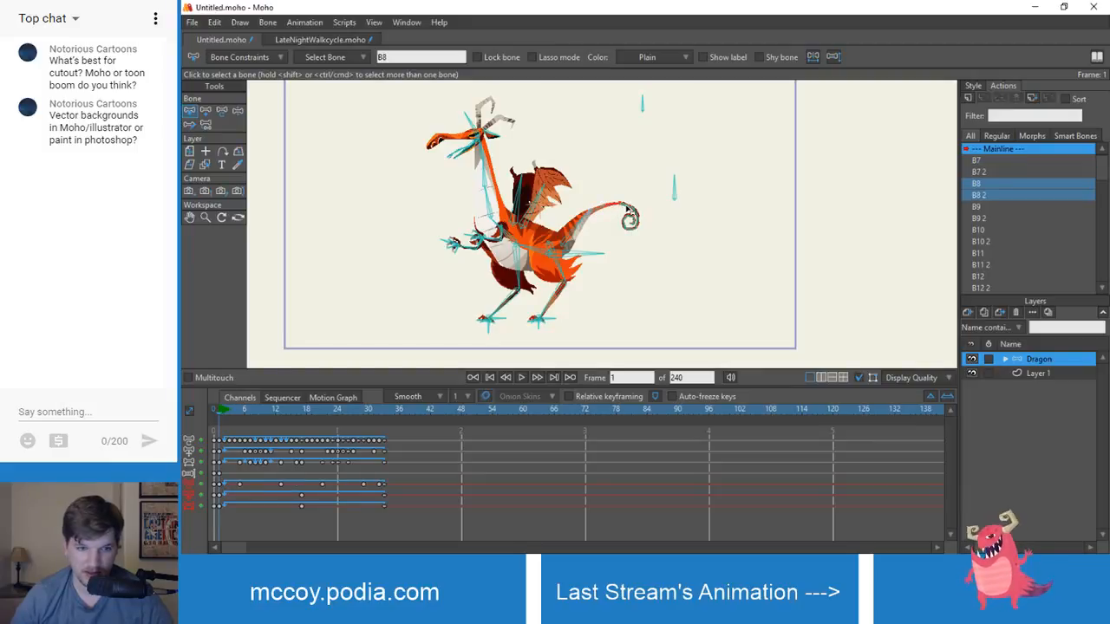
click(633, 213)
click(640, 221)
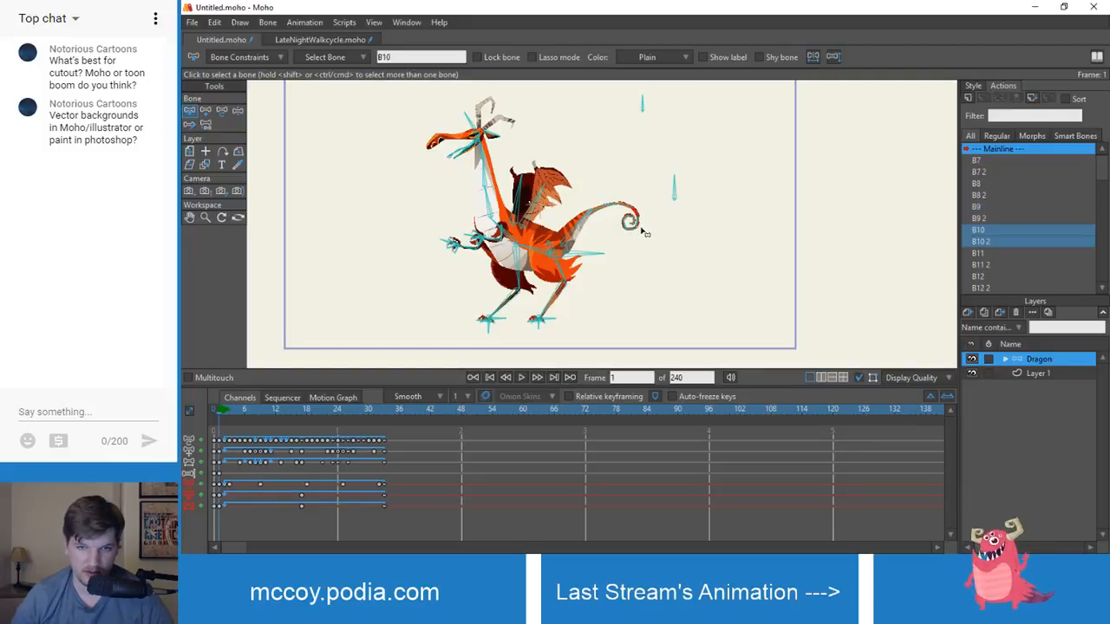
click(641, 230)
click(637, 233)
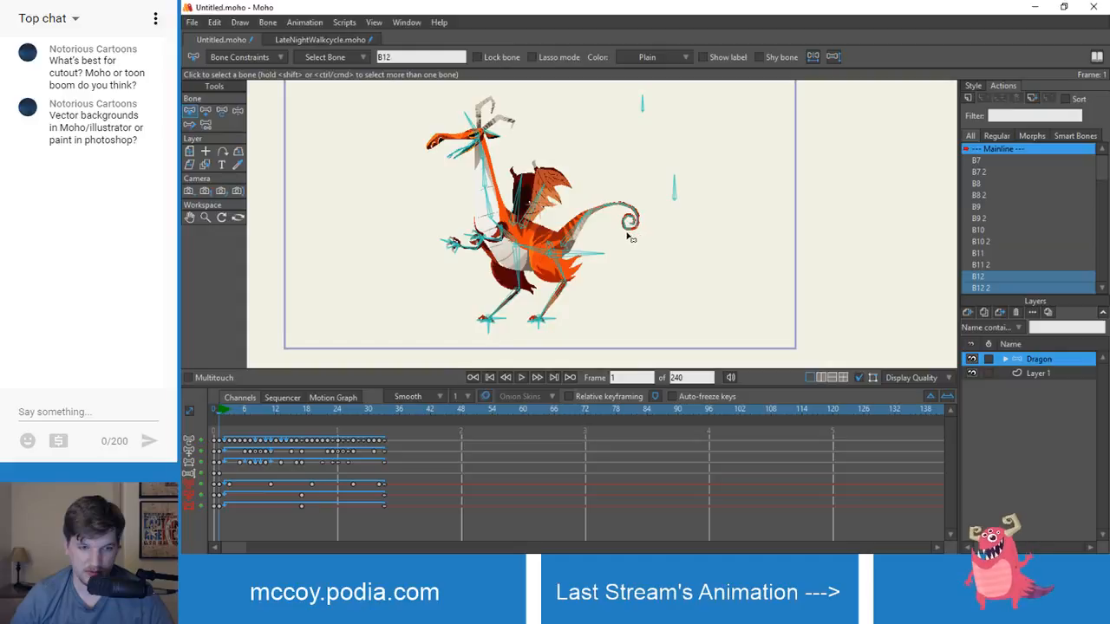
click(631, 231)
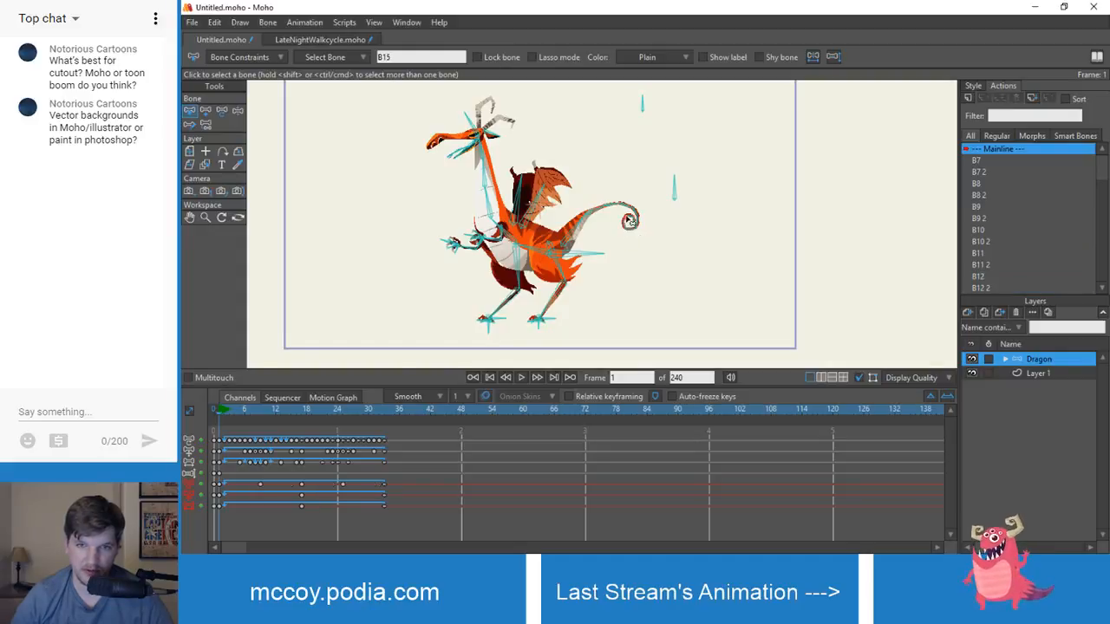
click(633, 225)
click(575, 236)
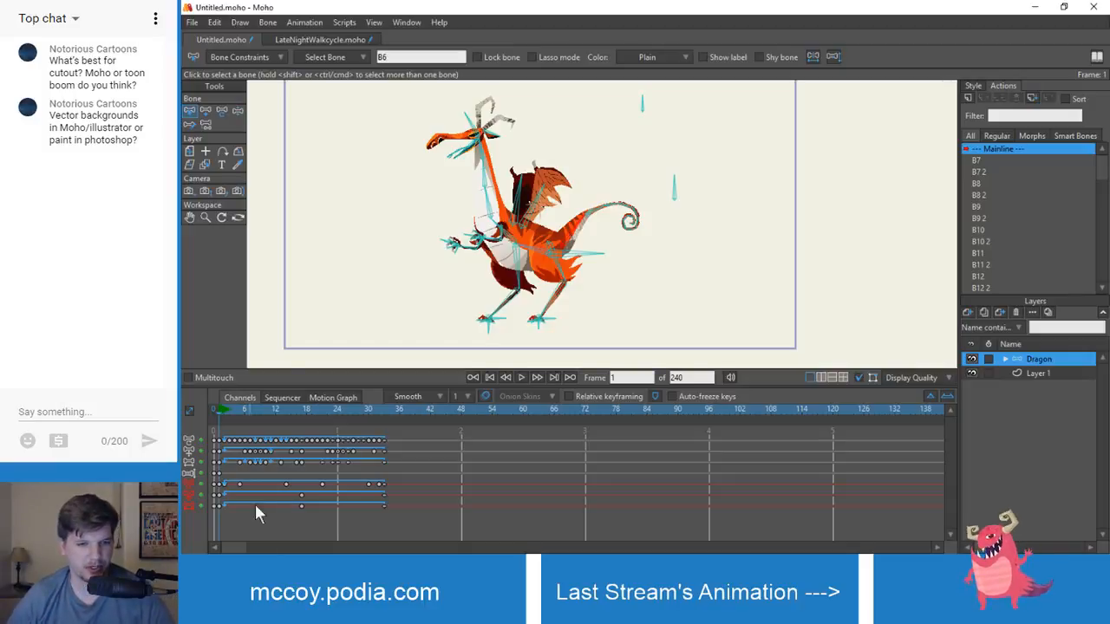
- Play and scrub Untitled.moho's walk cycle to compare the tail's motion with base bone B6's keyframes
key(space)
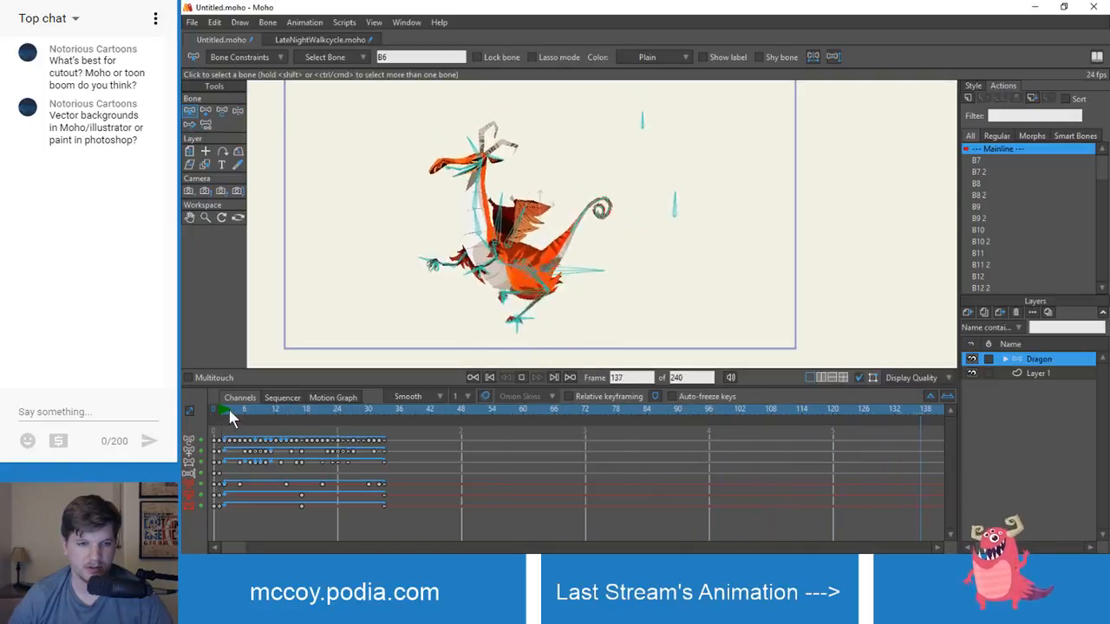
drag(220, 409, 204, 409)
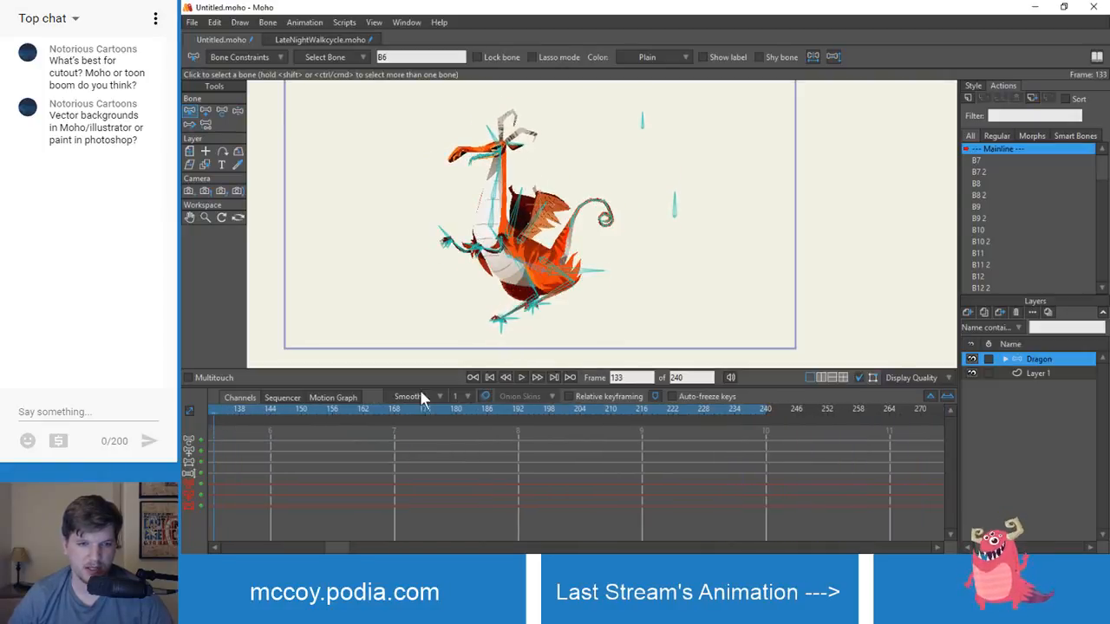
click(472, 377)
click(223, 411)
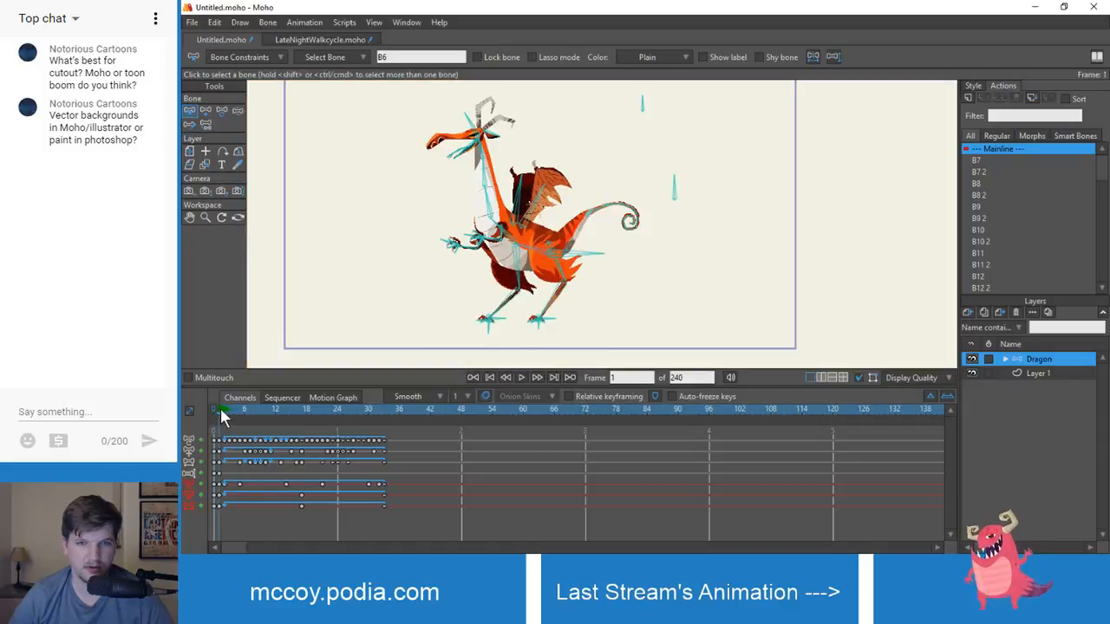
drag(261, 416, 228, 446)
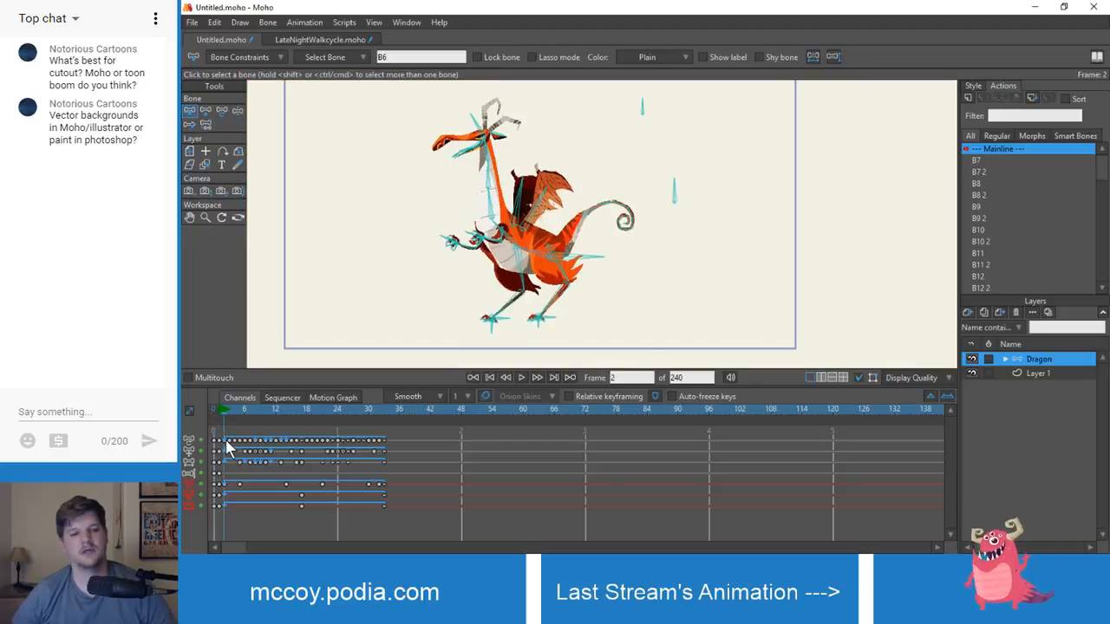
key(space)
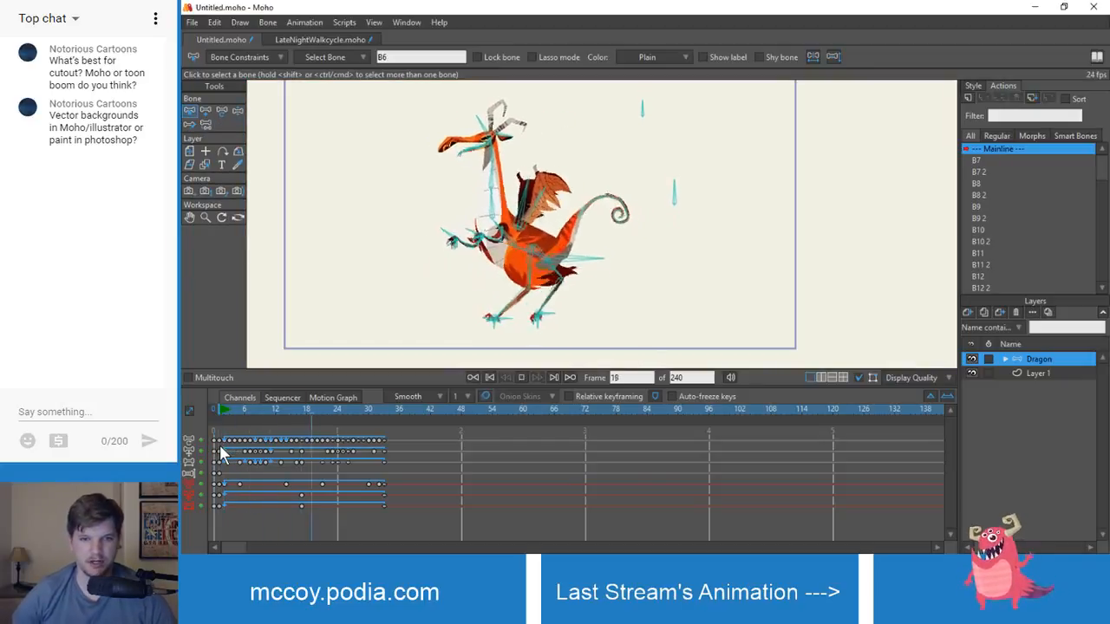
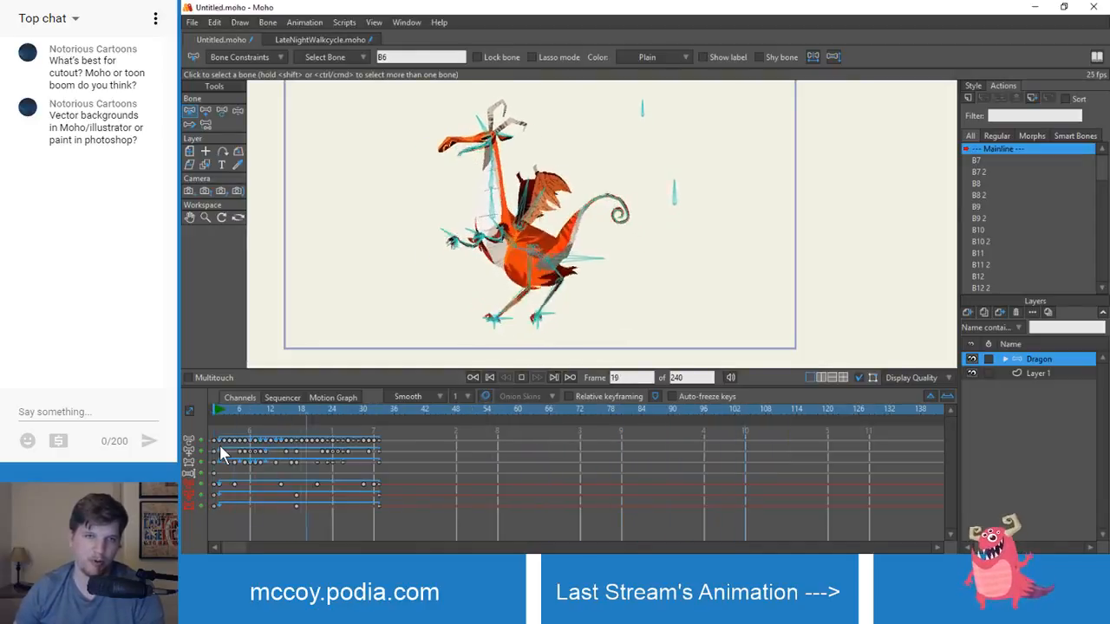
key(space)
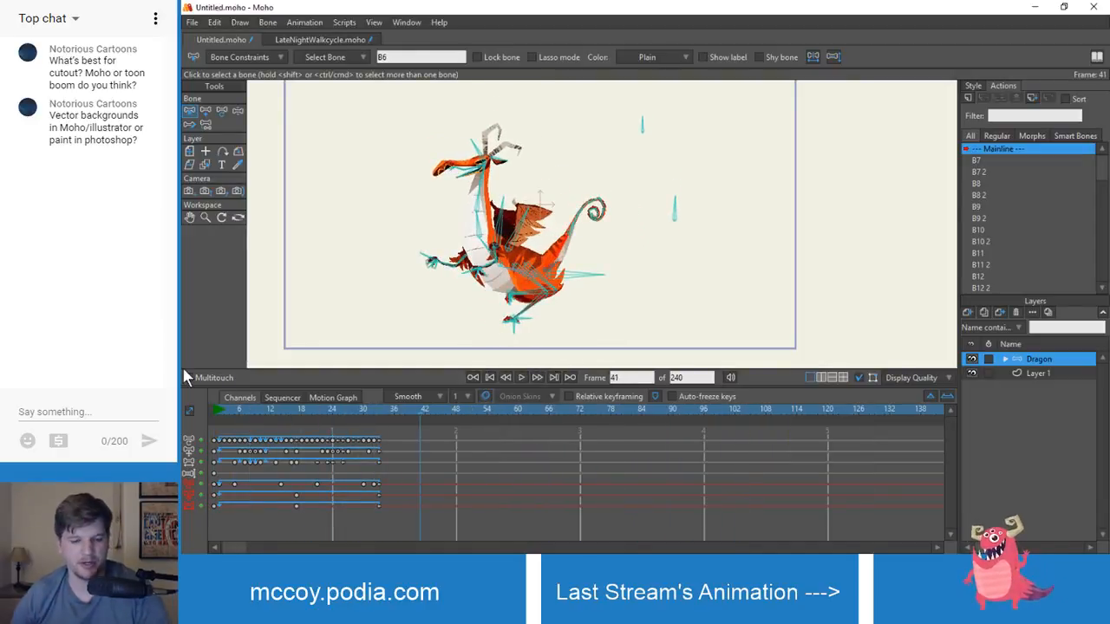
- Delete tail base bone B6's keyframes from frame 8 onward in LateNightWalkcycle.moho, keeping those at frames 0 and 1
click(312, 38)
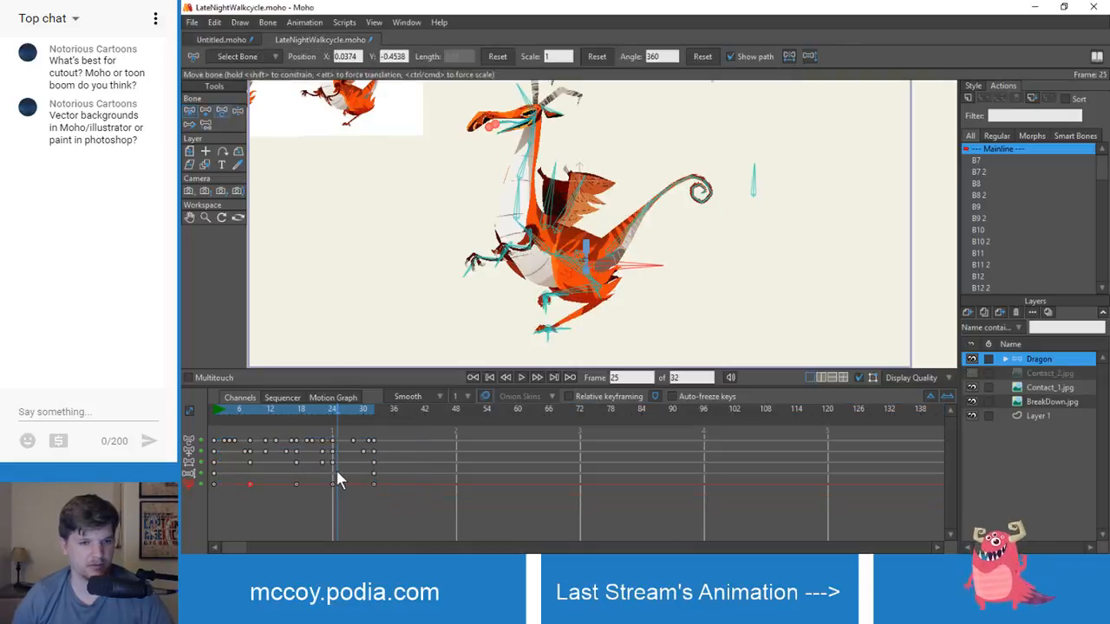
click(215, 409)
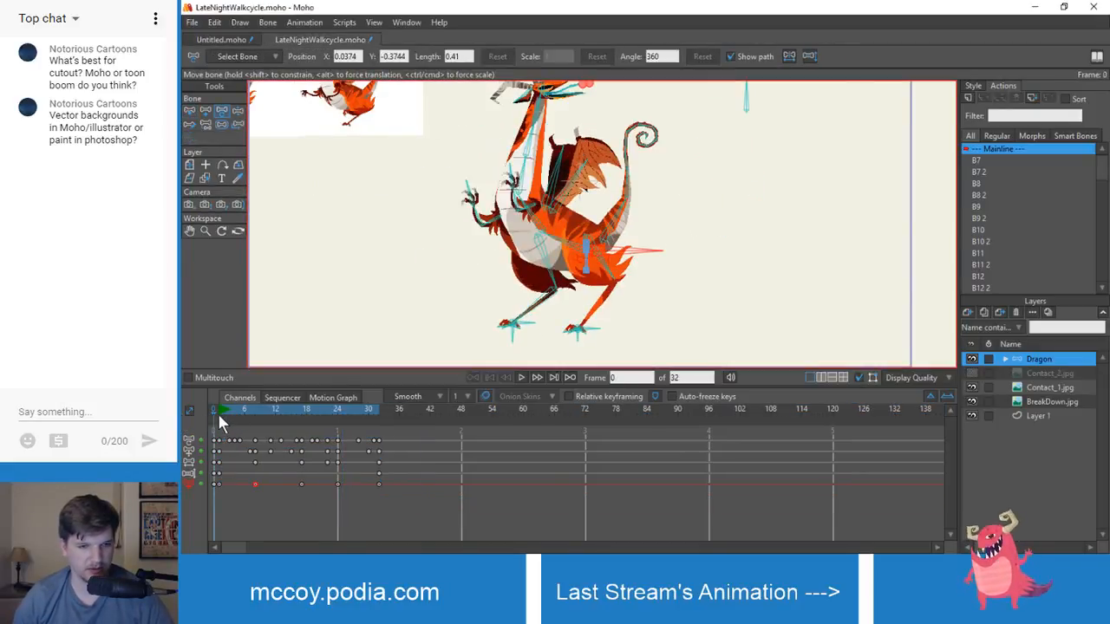
click(219, 414)
key(b)
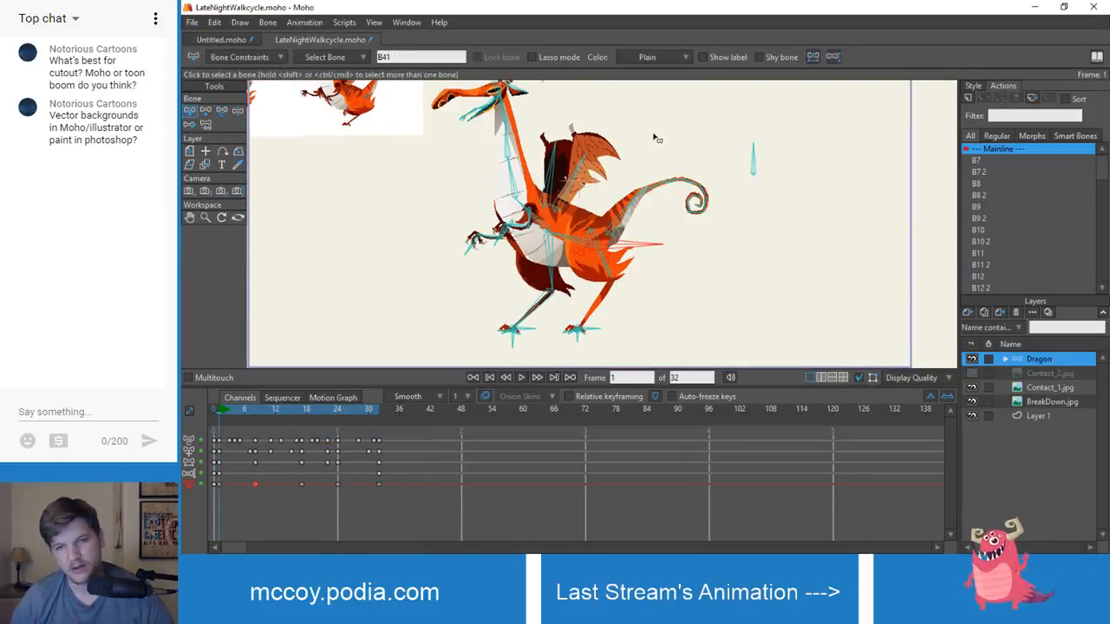
click(635, 210)
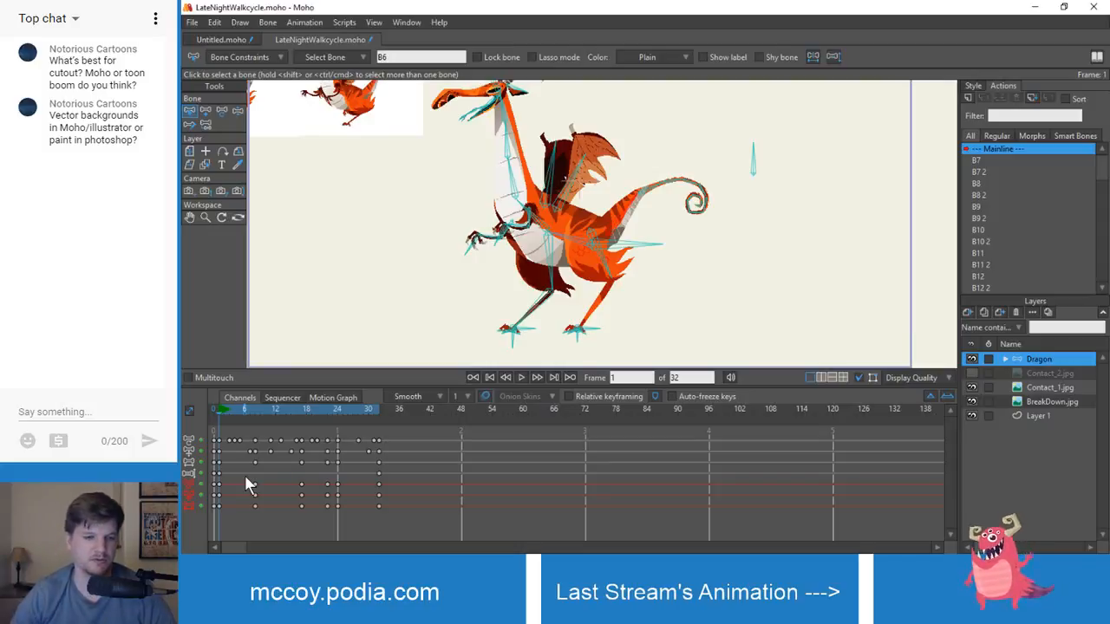
drag(246, 485, 471, 530)
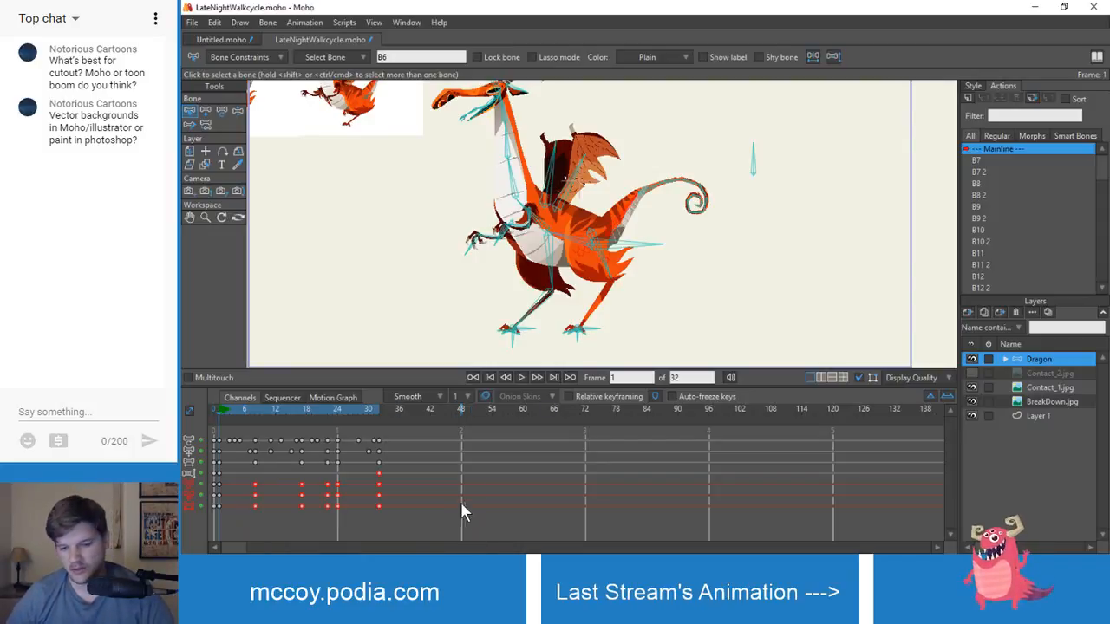
drag(240, 479, 422, 528)
key(Delete)
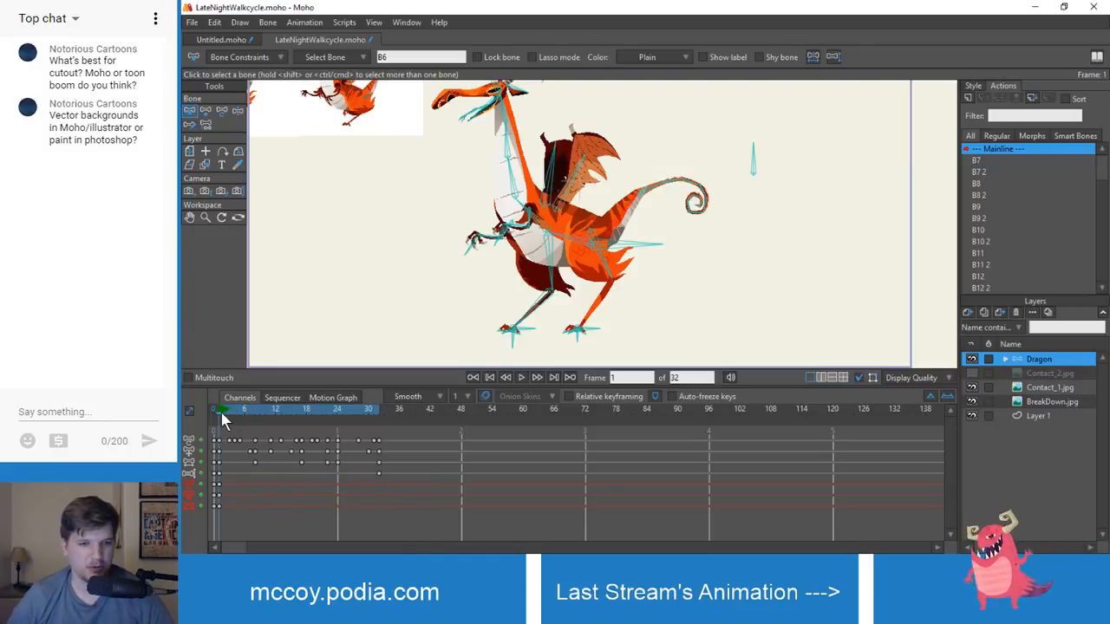
- Key a raised pose for tail base bone B6 at frame 8 using Manipulate Bones
click(222, 413)
drag(228, 415, 255, 418)
key(z)
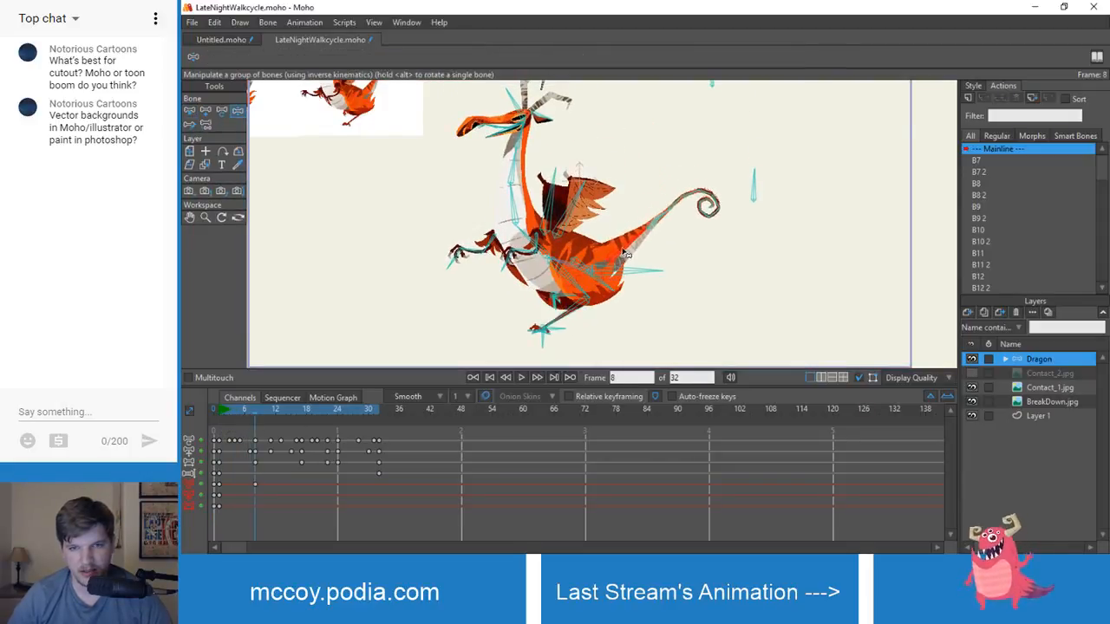
- Step back and forth through frames 1 to 16 to examine the tail's motion against the body bounce
key(Left)
key(Left)
key(Left)
key(Left)
key(Left)
key(Left)
key(Left)
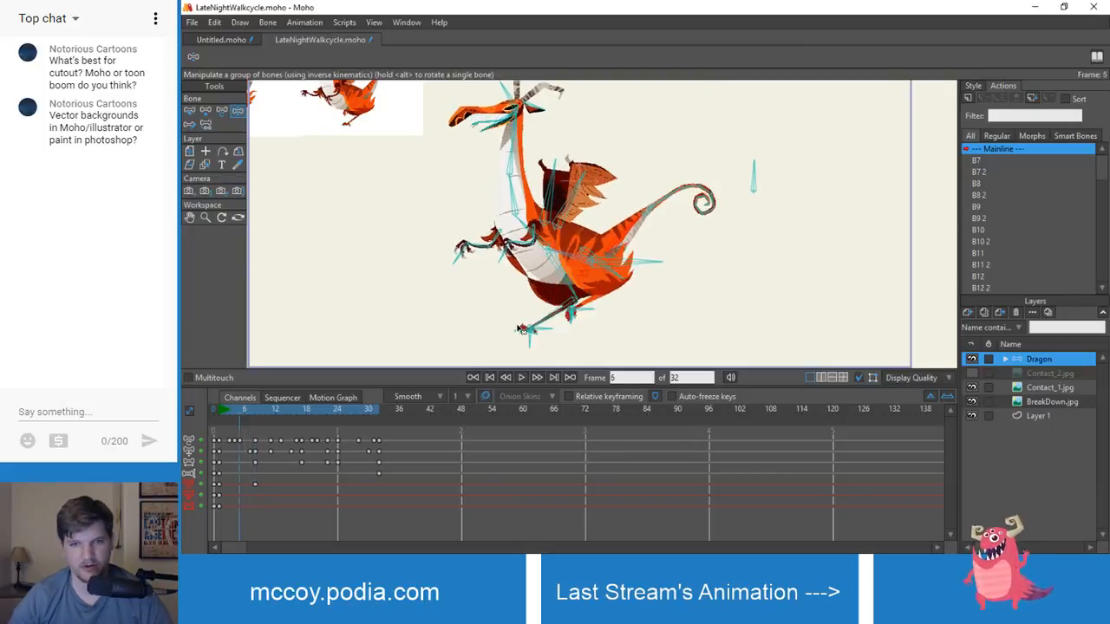
key(Right)
key(Right)
key(Right)
key(Right)
key(Right)
key(Right)
key(Right)
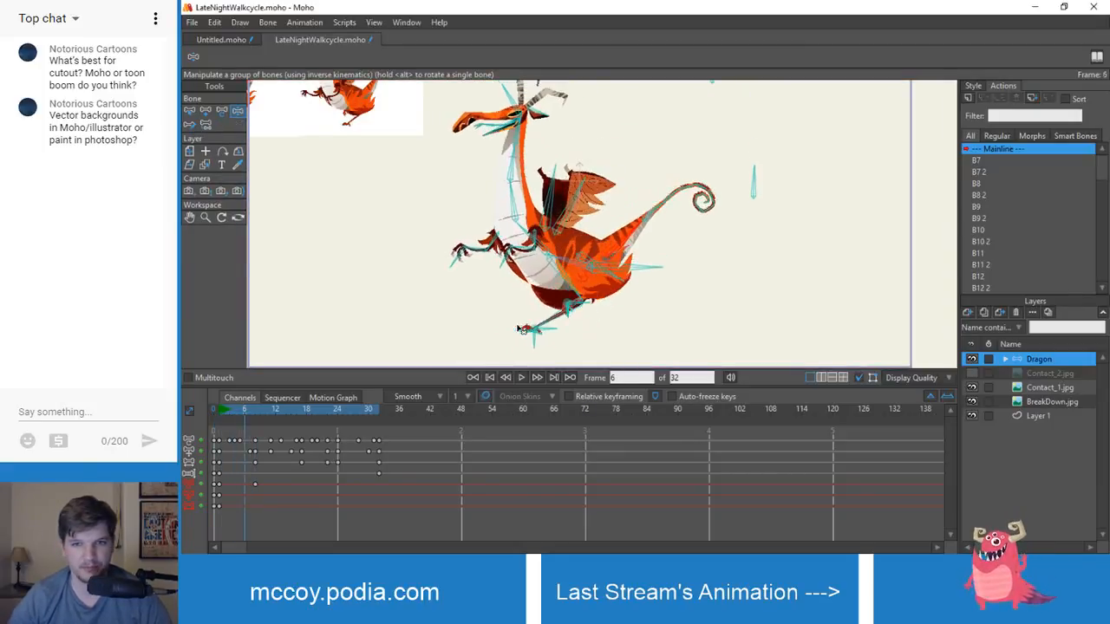
key(Left)
key(Left)
key(Left)
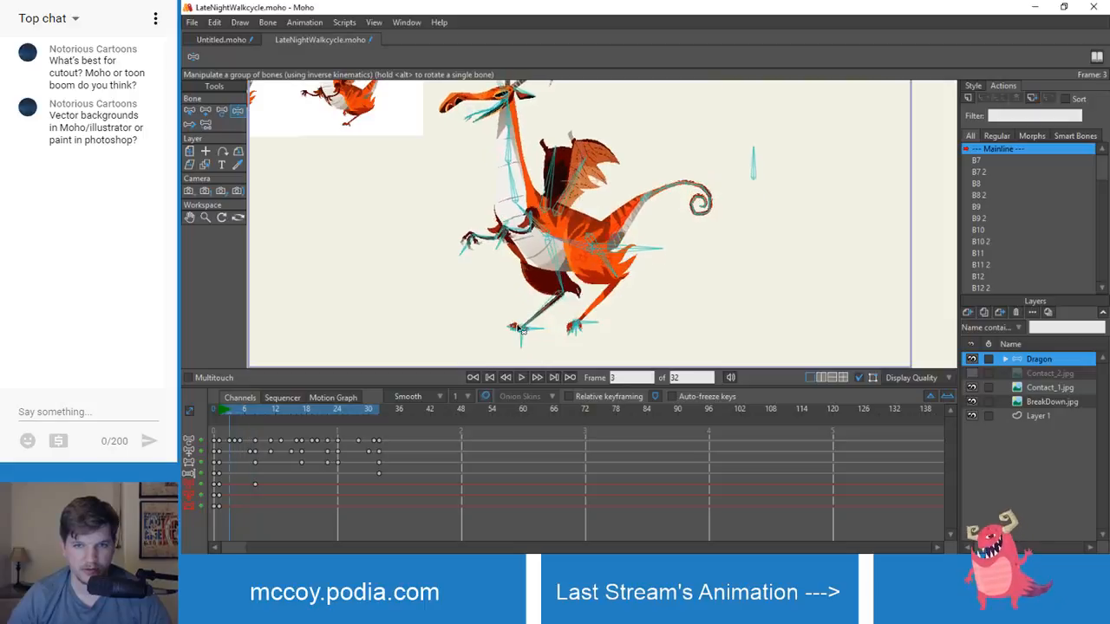
key(Right)
key(Right)
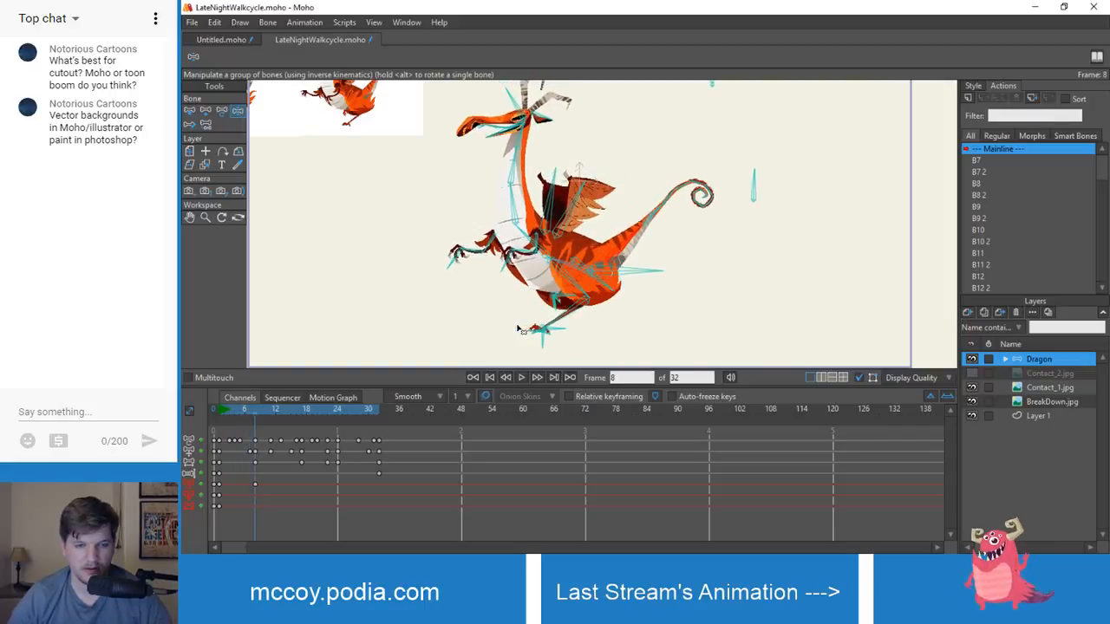
key(Right)
key(Right)
key(Right)
key(Right)
key(Right)
key(Right)
key(Right)
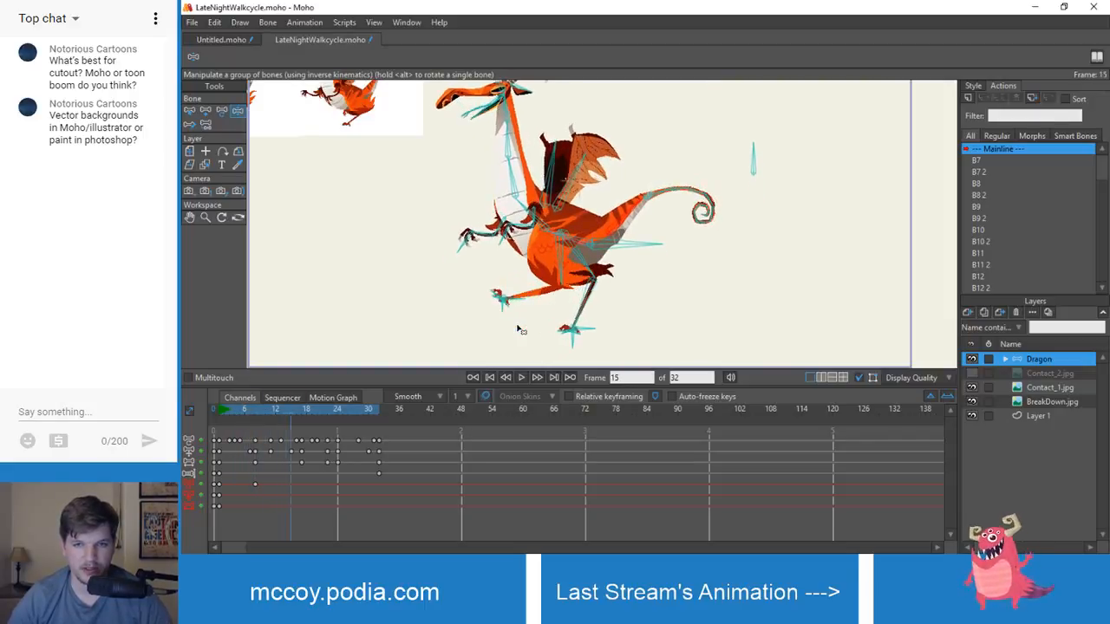
key(Right)
- Key tail base bone B6's pose at frame 17 in LateNightWalkcycle.moho, using Untitled.moho as reference, and play the walk cycle
click(219, 38)
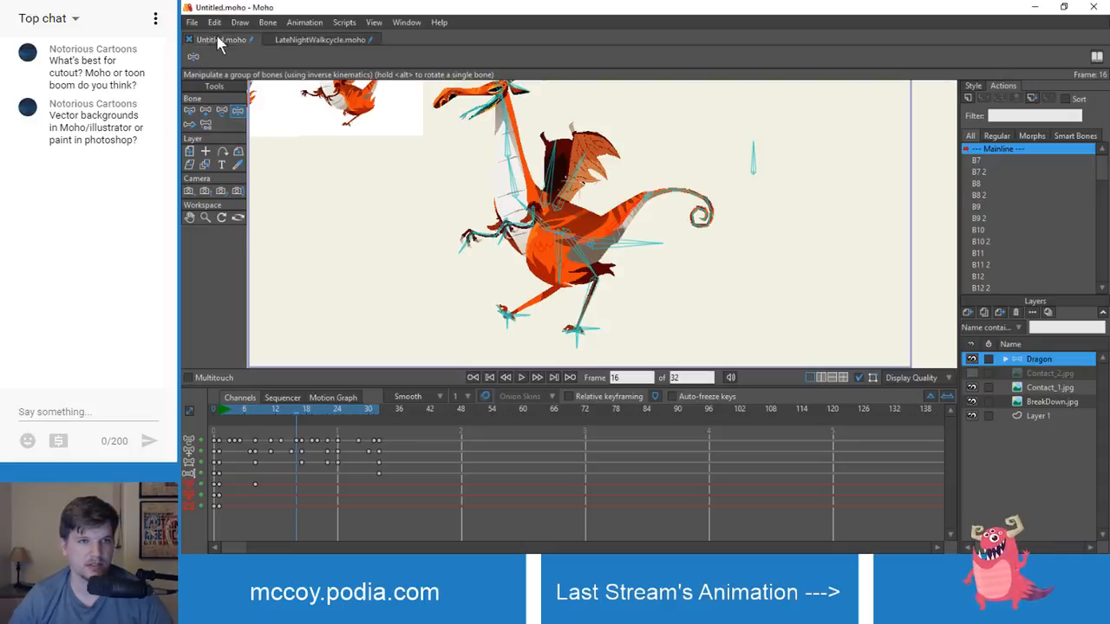
drag(240, 412, 305, 414)
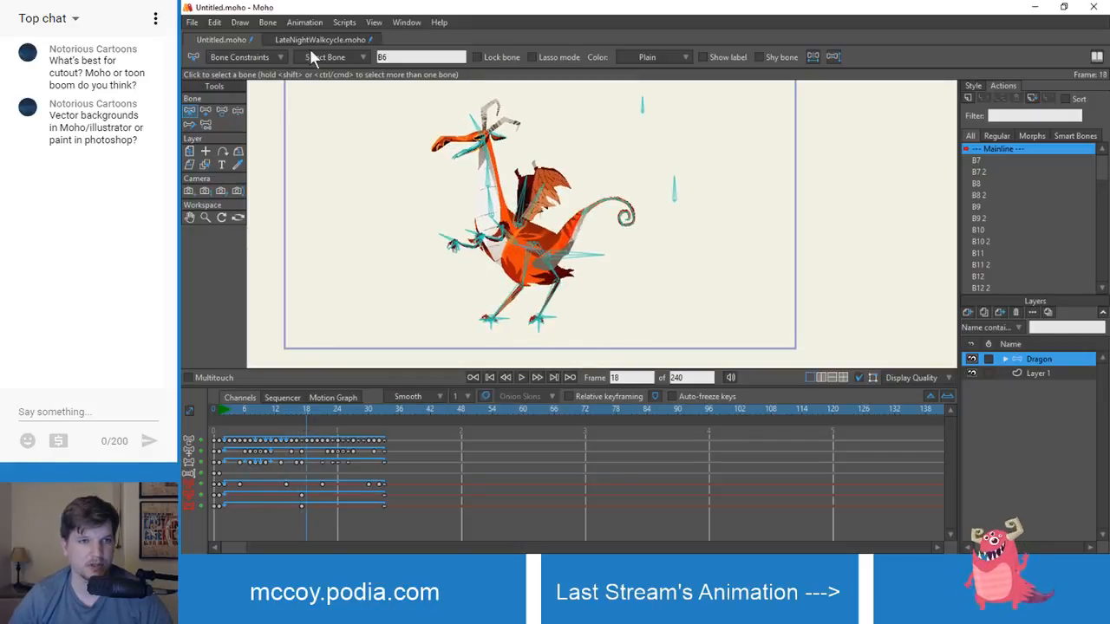
click(317, 39)
click(276, 416)
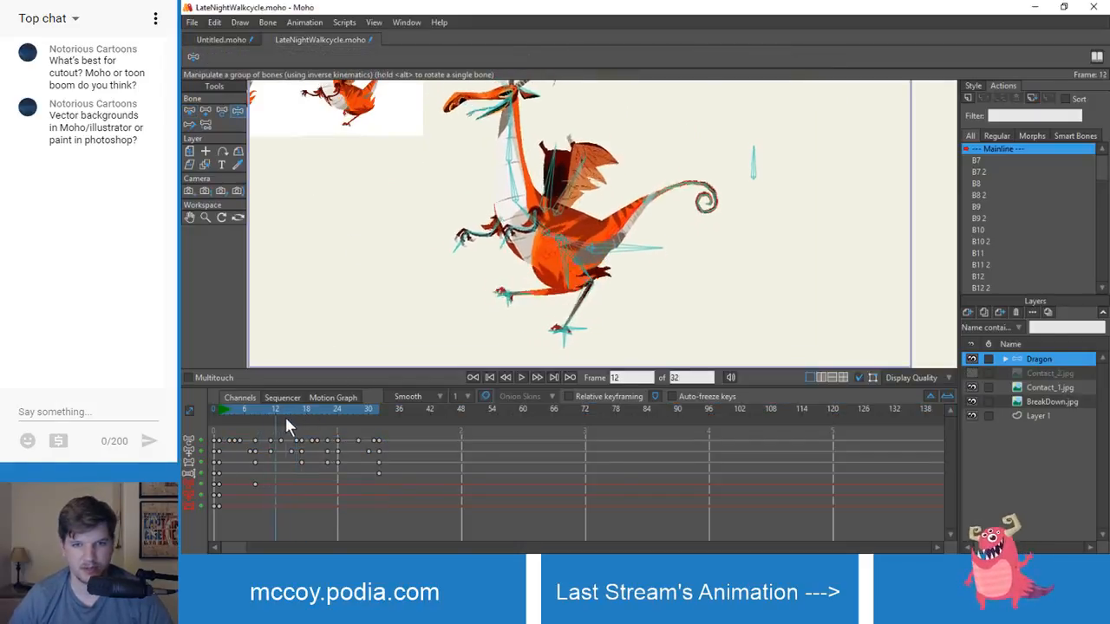
drag(305, 418, 300, 419)
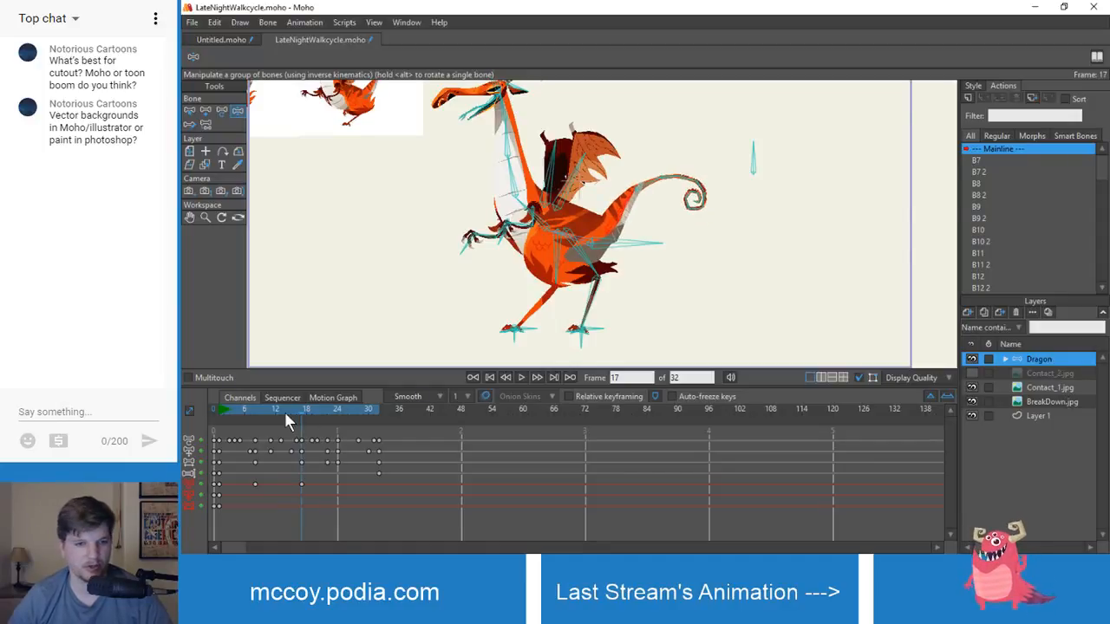
key(space)
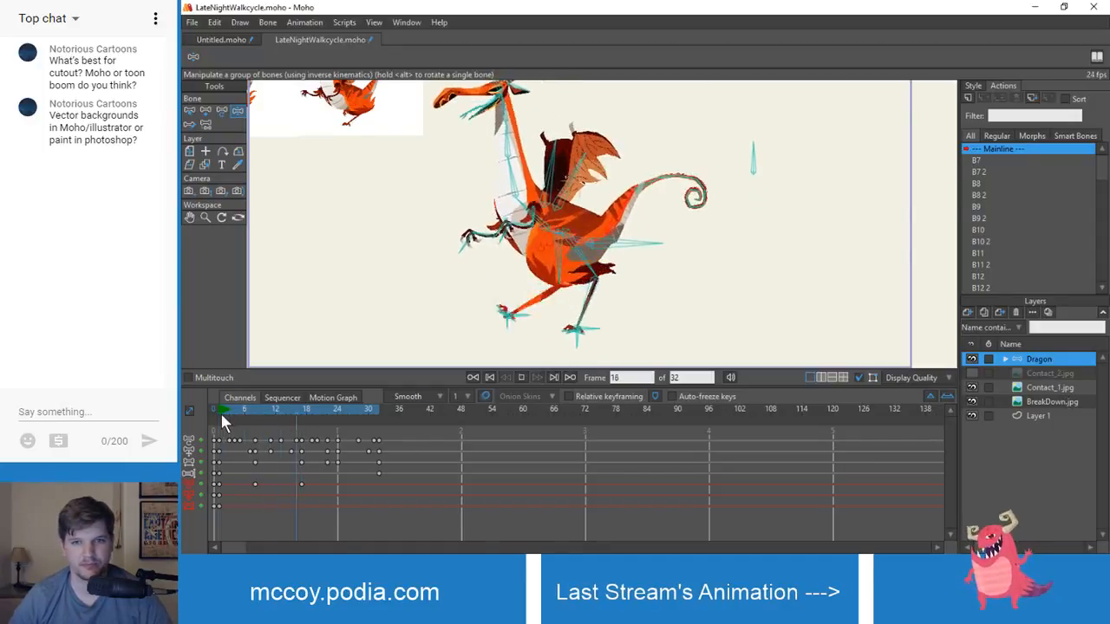
click(220, 410)
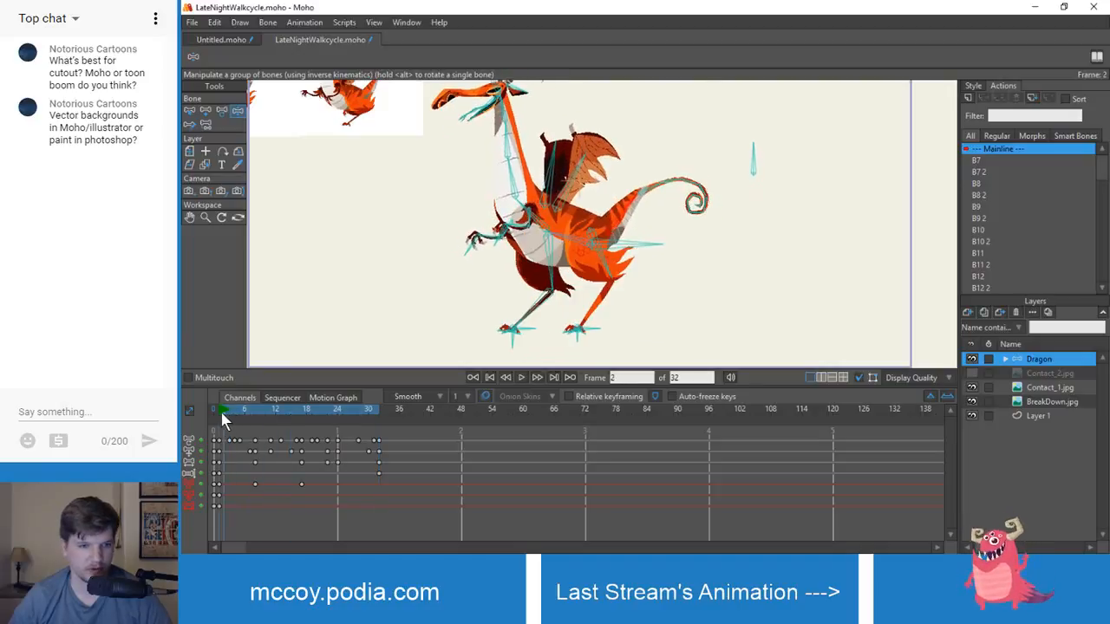
- Copy tail base bone B6's frame 8 key to frame 25 and its frame 17 key to frame 32, and play the walk cycle
drag(253, 419, 255, 418)
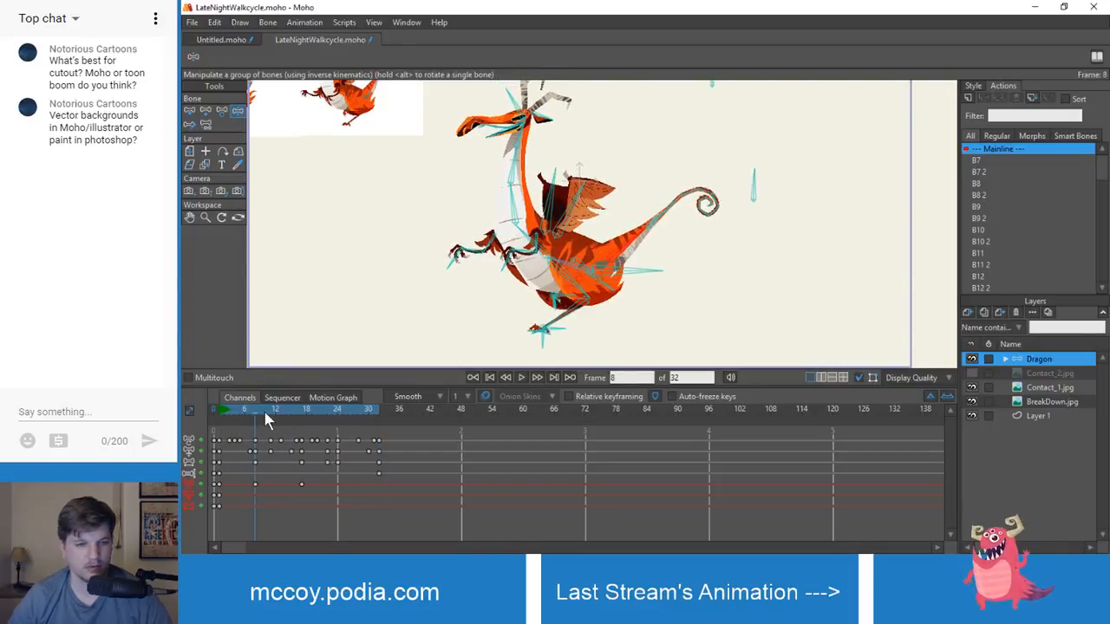
key(space)
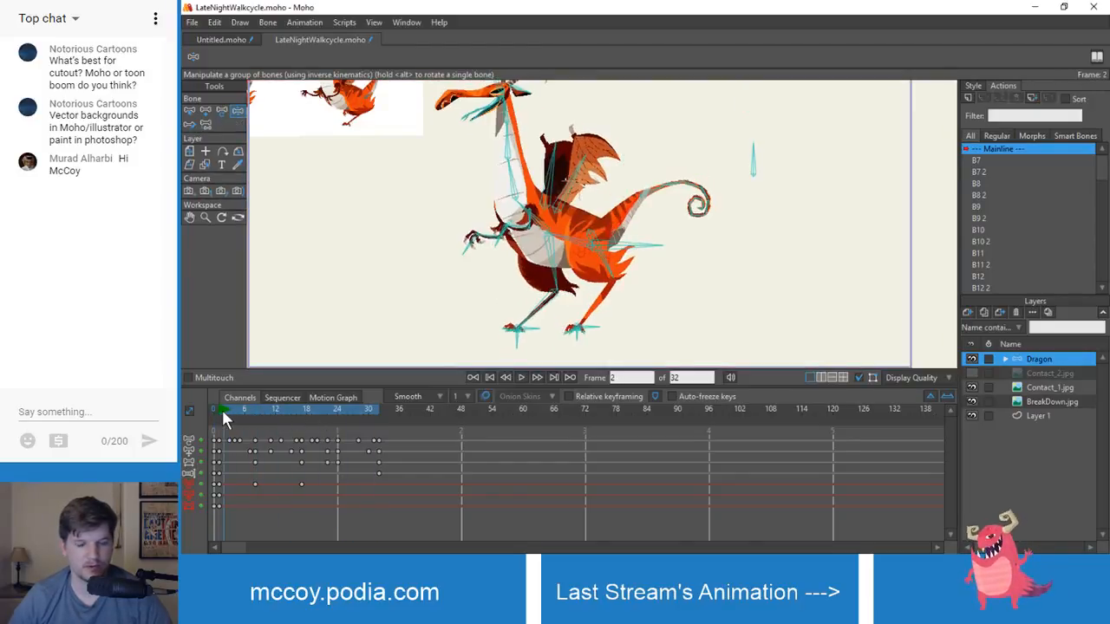
key(space)
drag(266, 418, 379, 415)
click(255, 484)
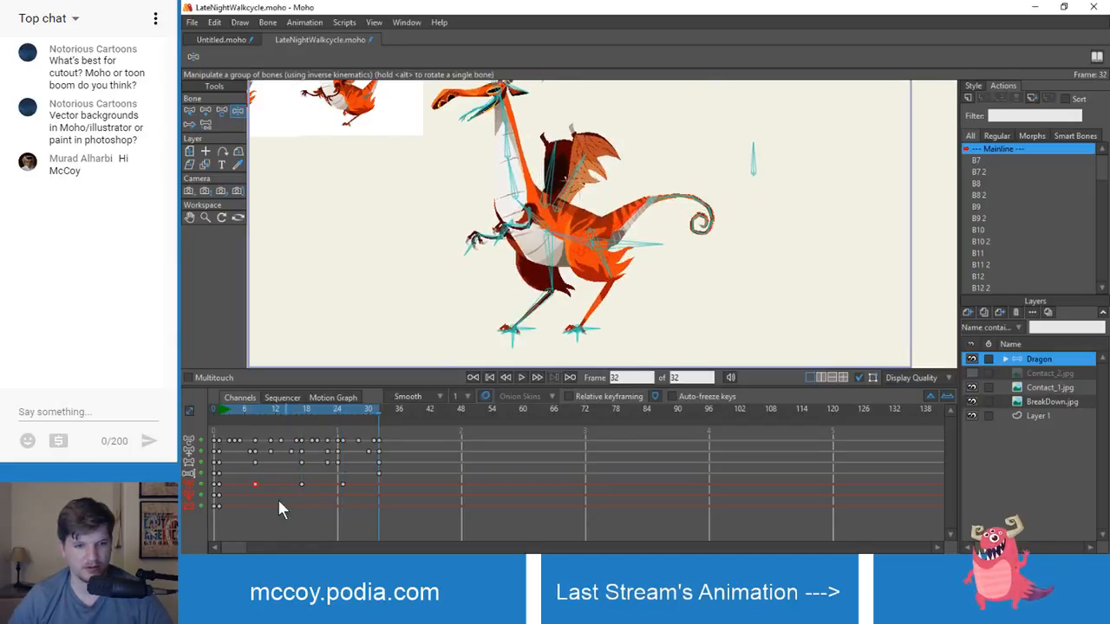
key(ctrl+v)
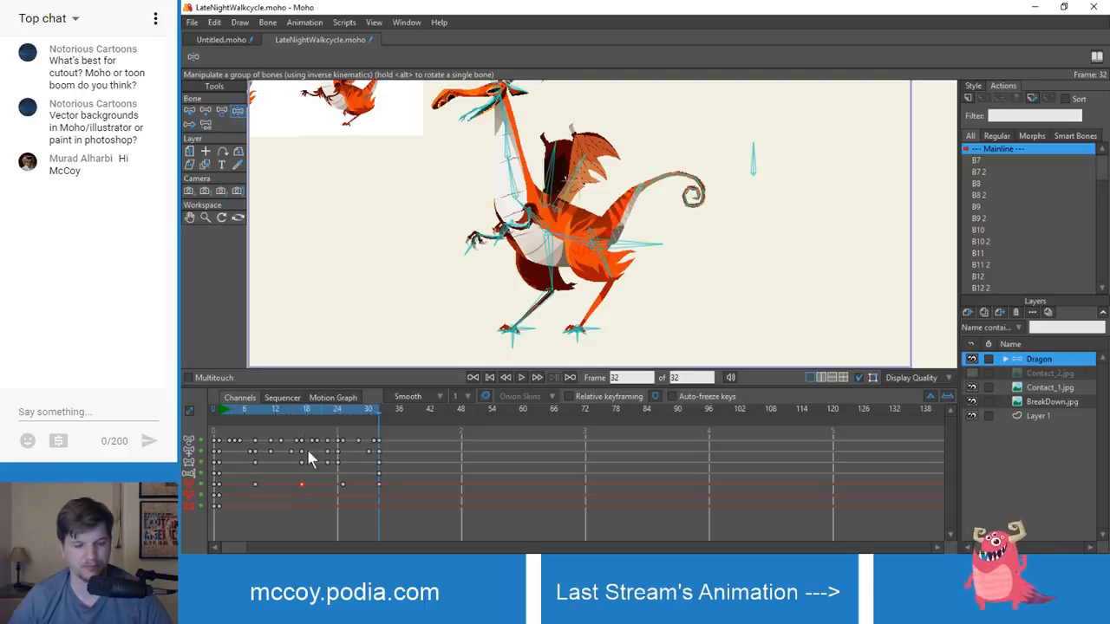
key(space)
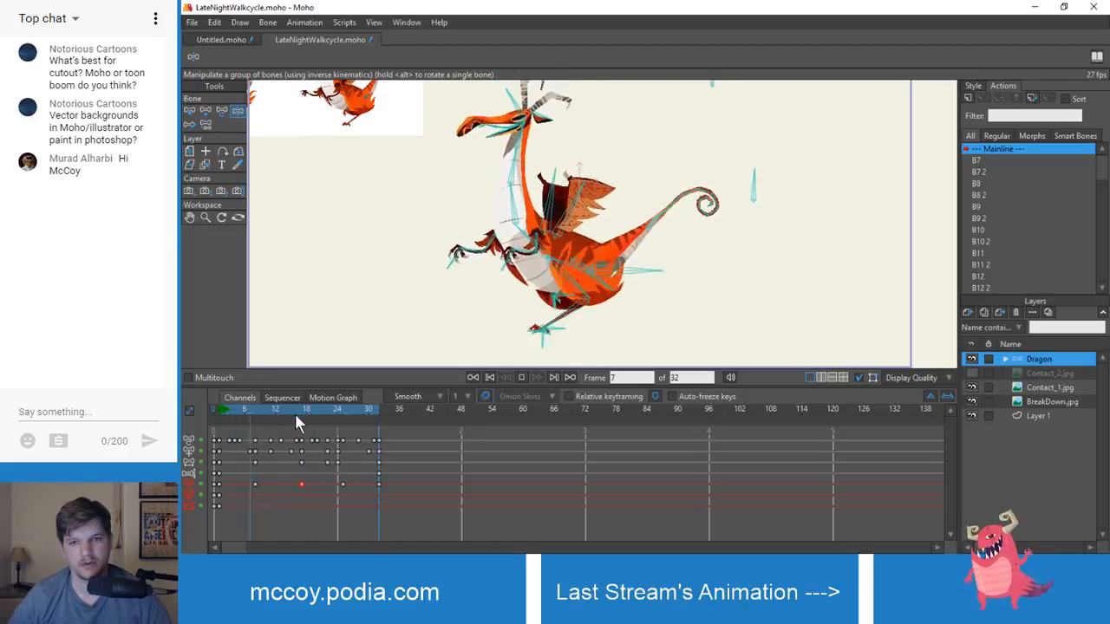
- Add the missing channel keys for tail base bone B6 at frames 8, 17, 25 and 32
click(222, 409)
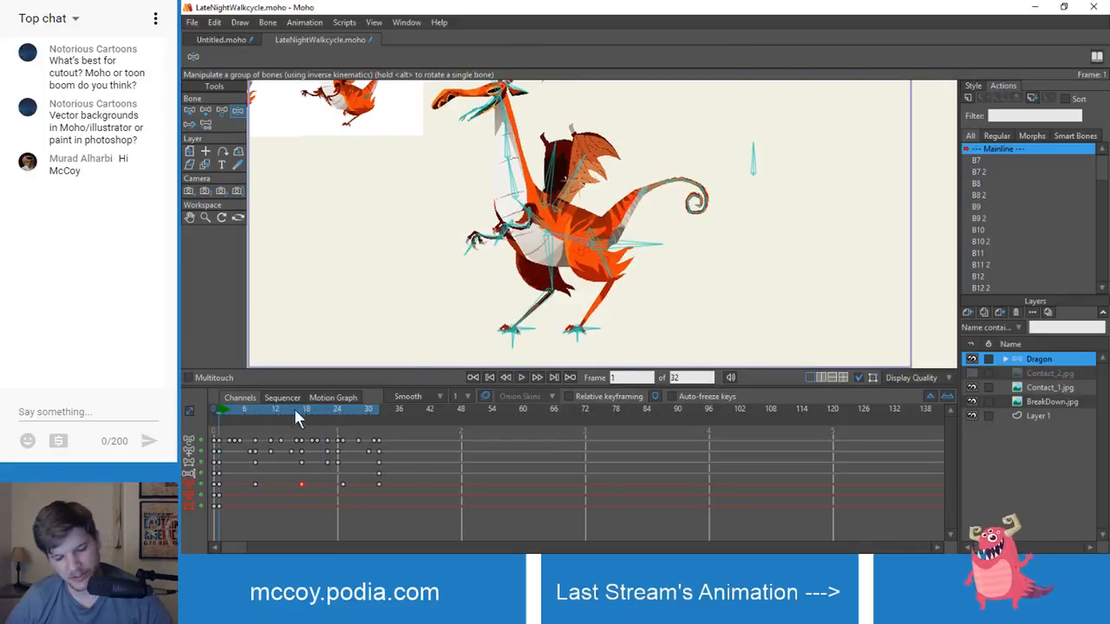
click(256, 409)
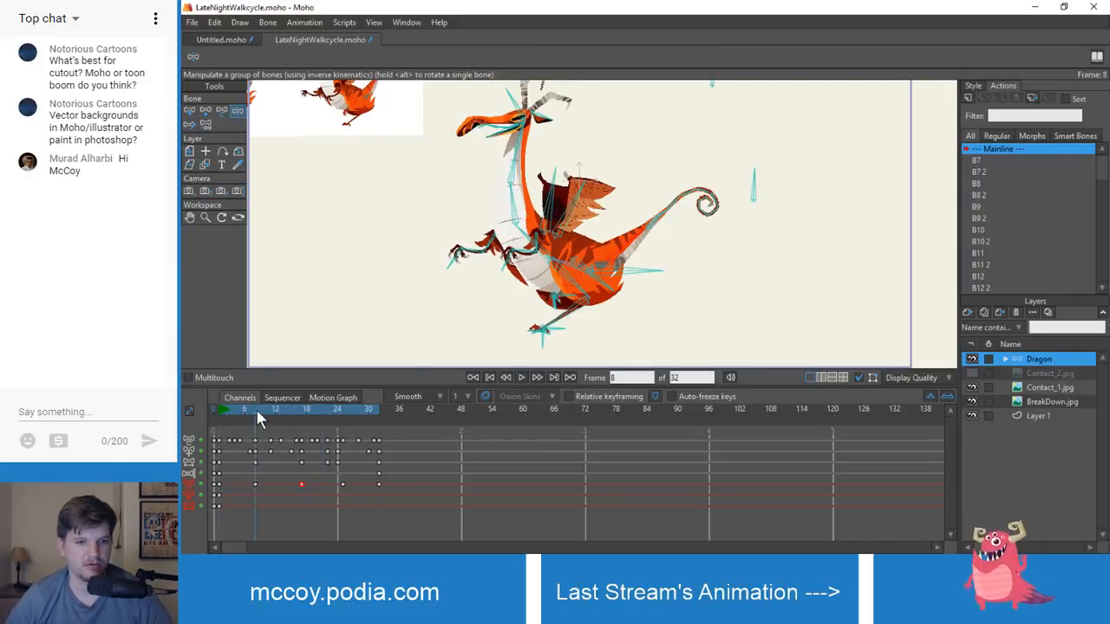
click(333, 410)
click(340, 409)
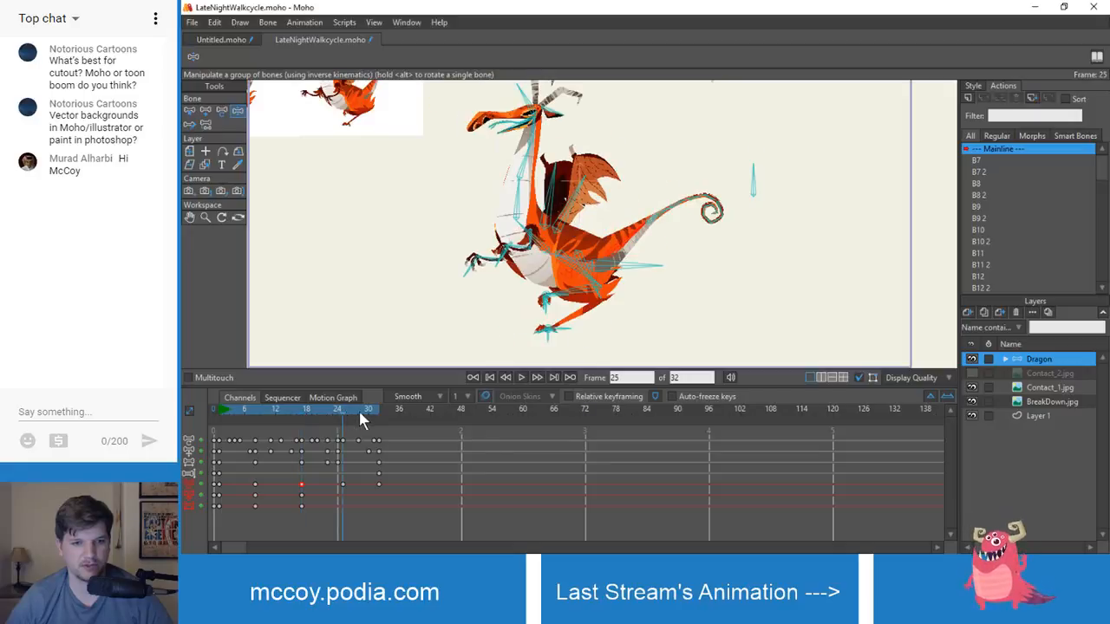
click(377, 407)
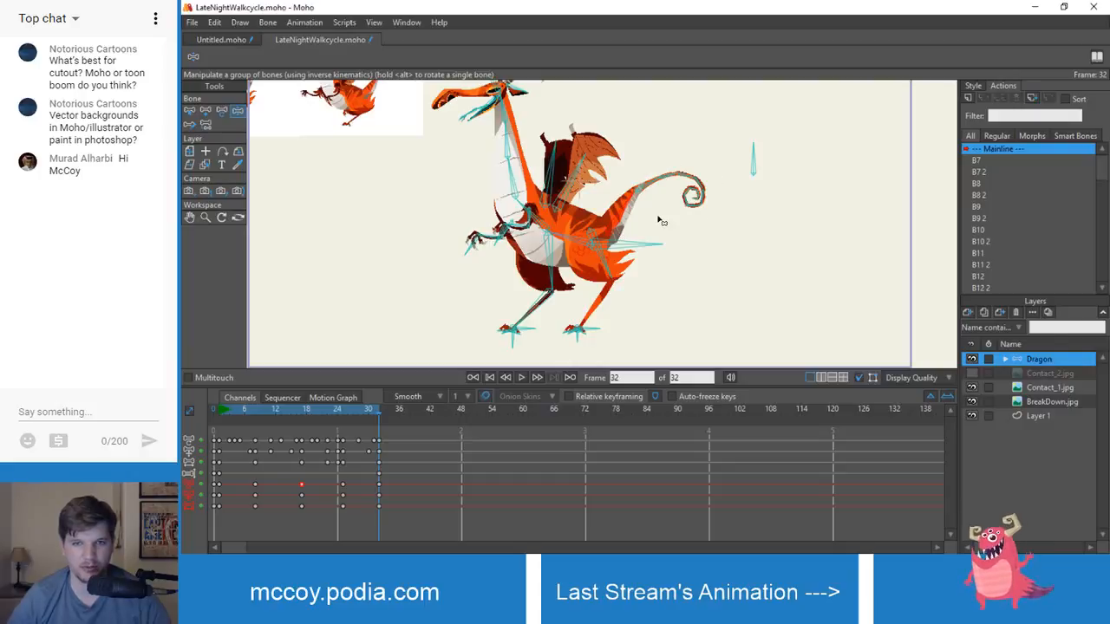
- Delete tail bone B7's keyframes at frames 22 and 24
mouse_move(221, 411)
mouse_down()
mouse_move(269, 411)
mouse_move(218, 414)
mouse_move(296, 426)
mouse_move(225, 421)
mouse_up()
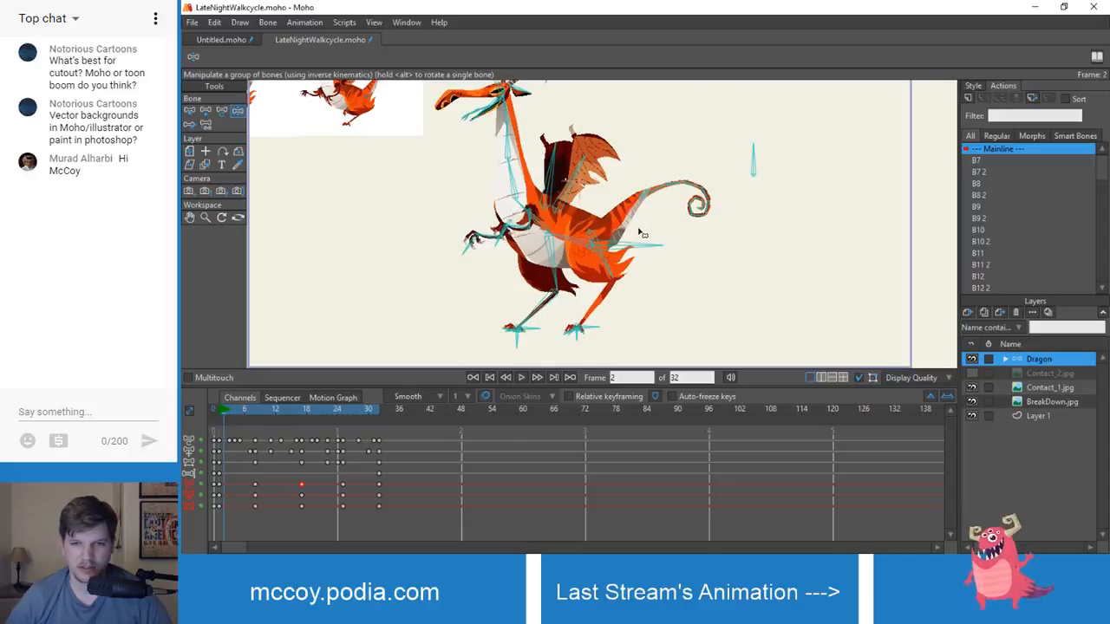
key(s)
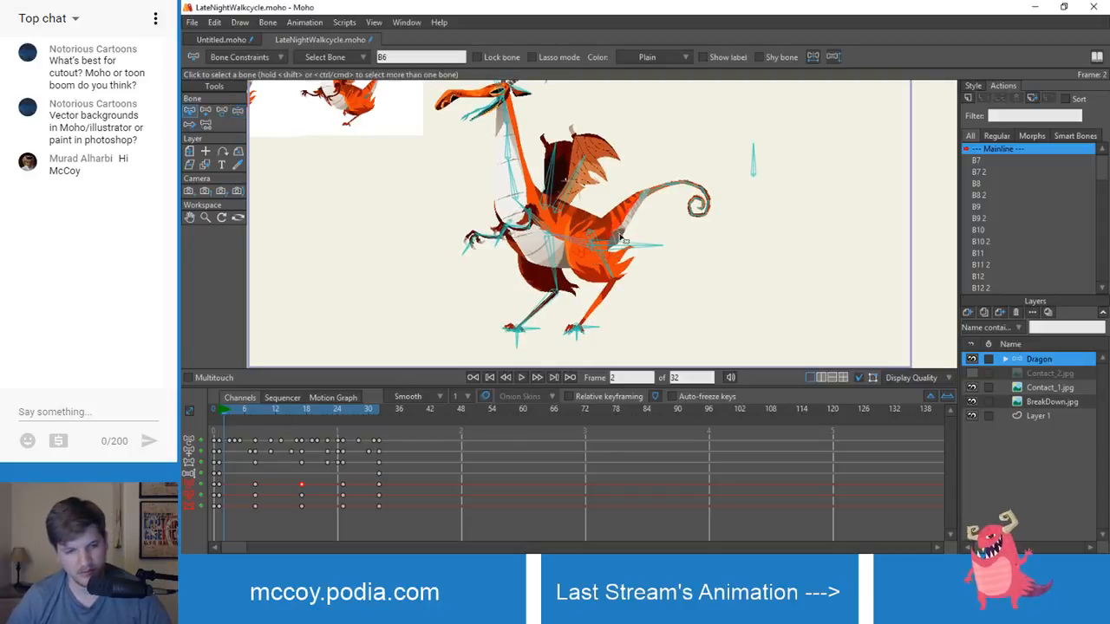
click(657, 198)
scroll(659, 200, up, 2)
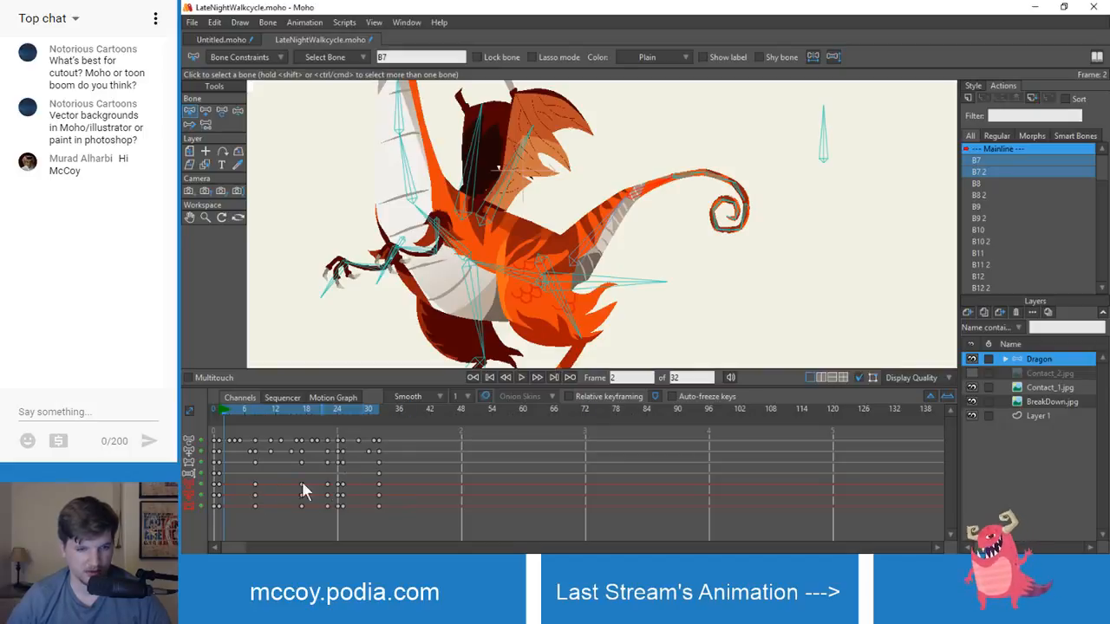
drag(230, 423, 344, 421)
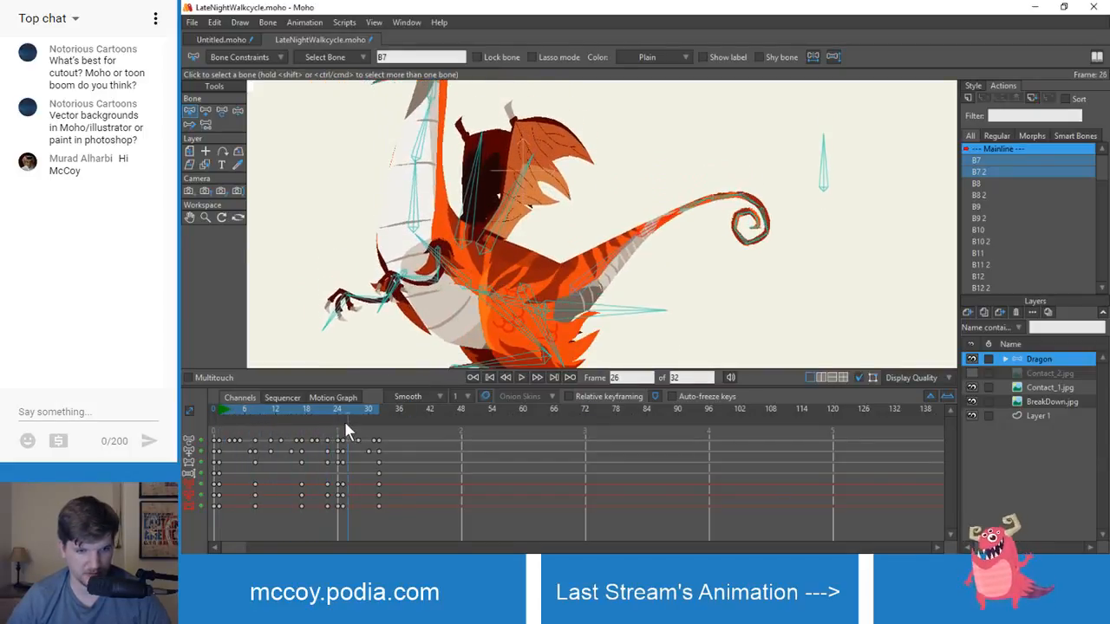
drag(318, 473, 339, 520)
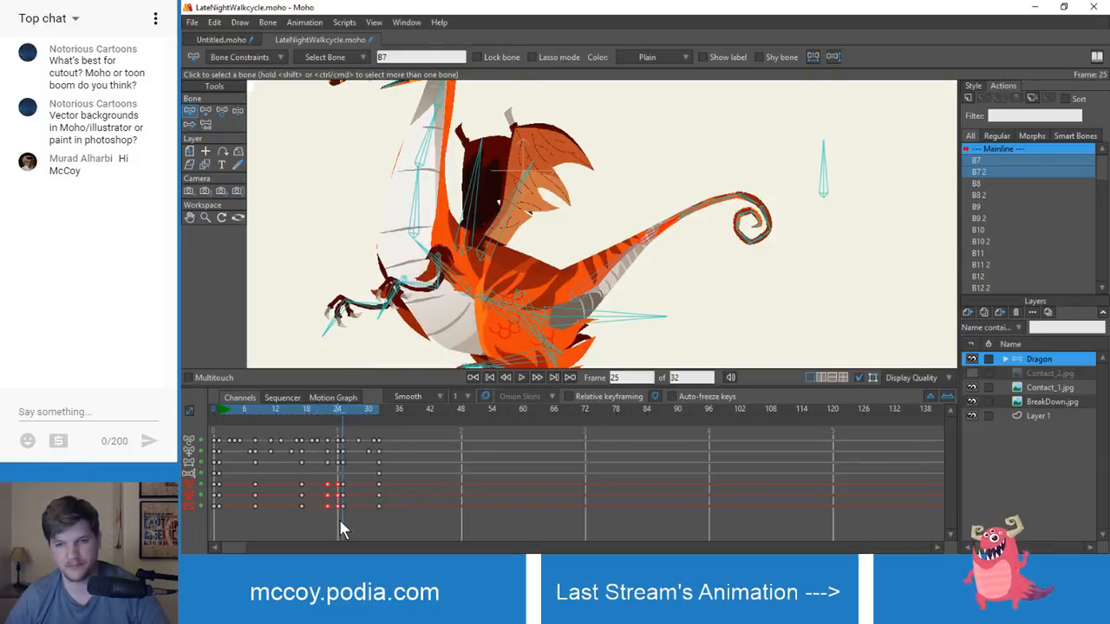
key(Delete)
- Shift tail bone B7's rotation keys from frame 1 onward two frames later and scrub to check the overlap
drag(340, 405, 221, 432)
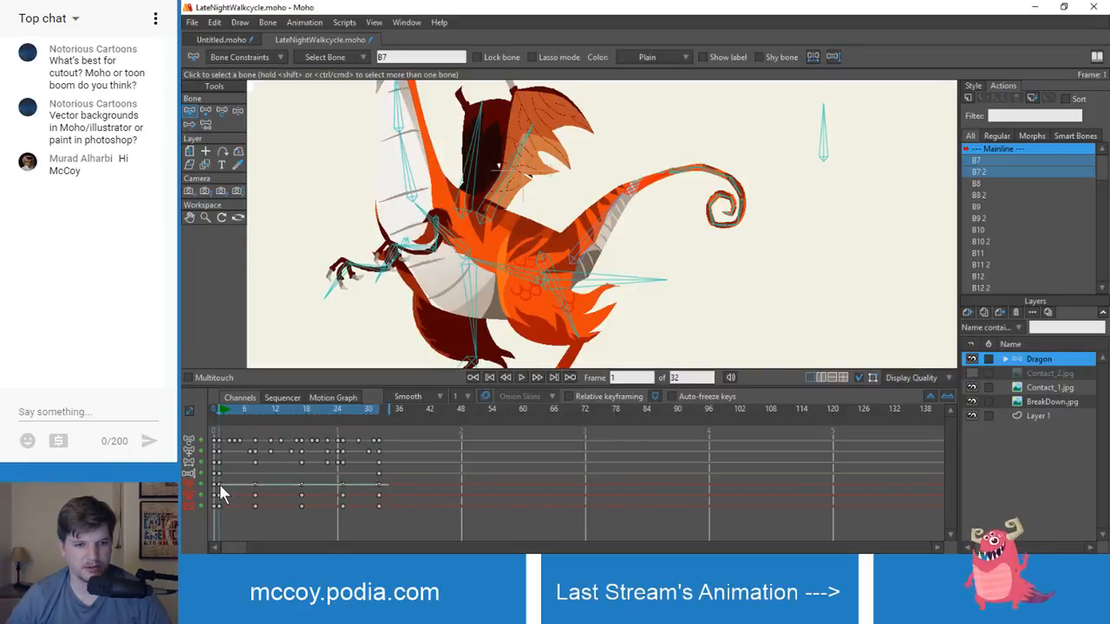
double_click(218, 484)
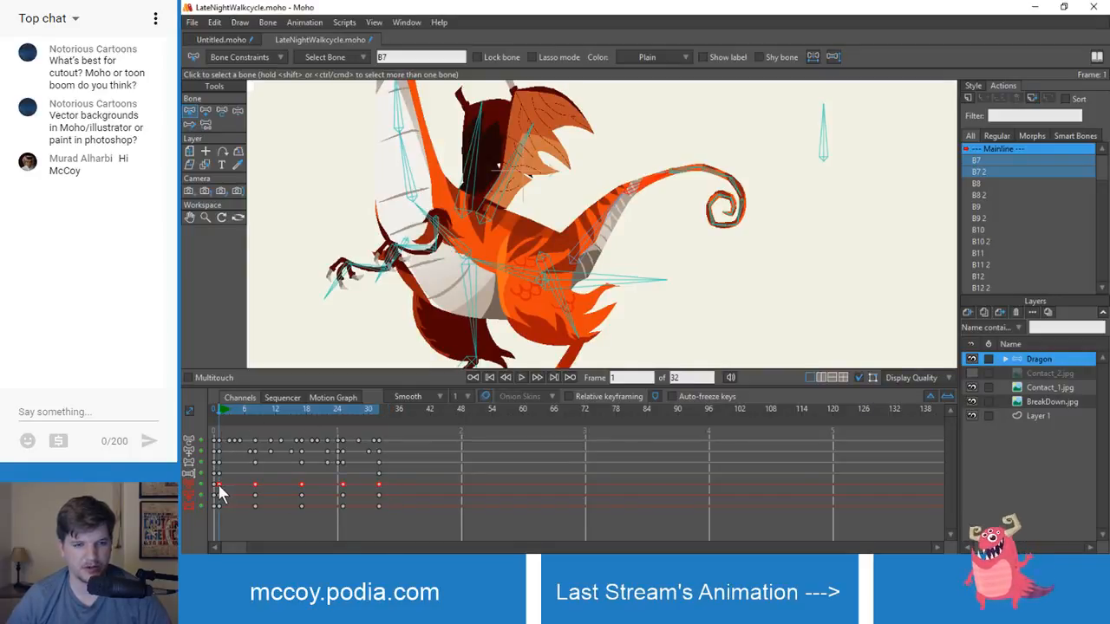
drag(219, 492, 230, 492)
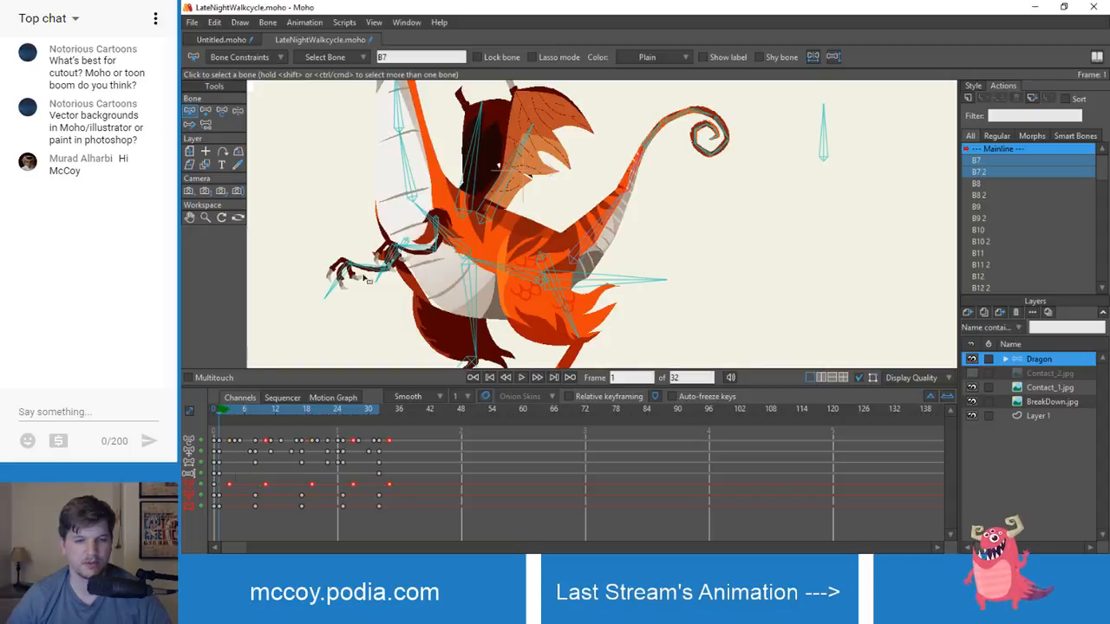
scroll(505, 256, down, 2)
drag(218, 406, 232, 442)
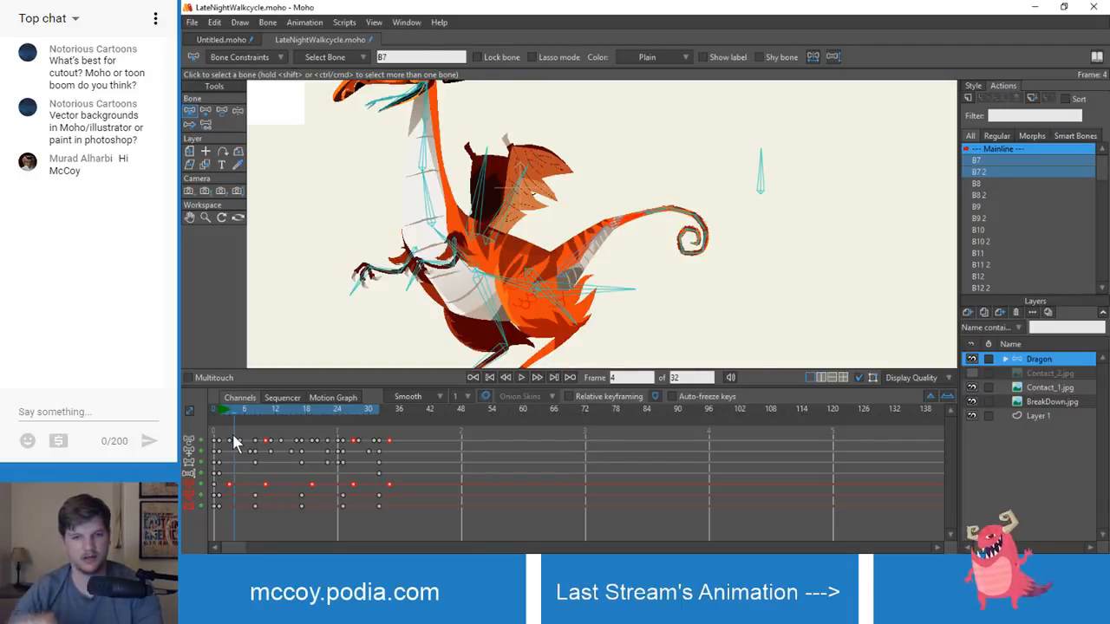
drag(222, 408, 294, 418)
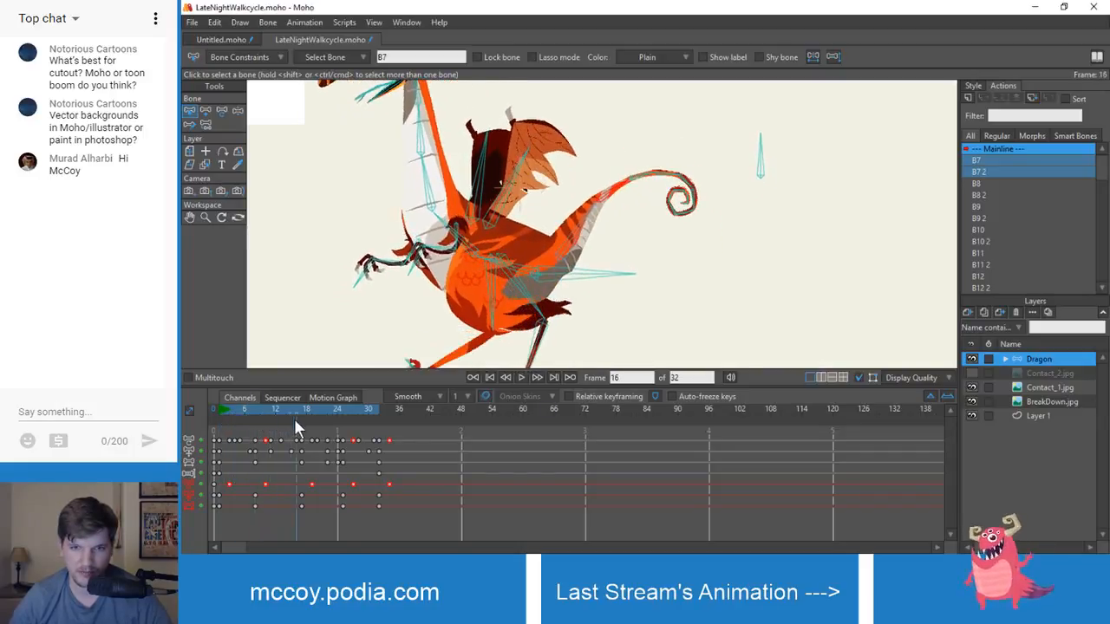
- Switch to Untitled.moho and examine tail bone B7's keys and motion from frame 1 to 29
click(232, 38)
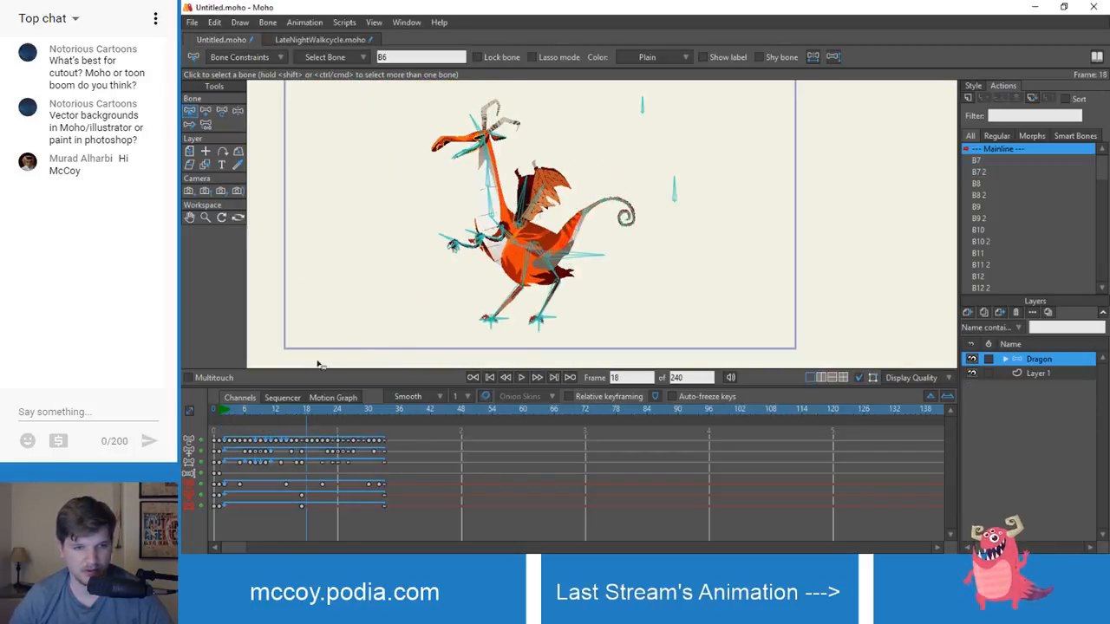
drag(258, 412, 218, 416)
key(space)
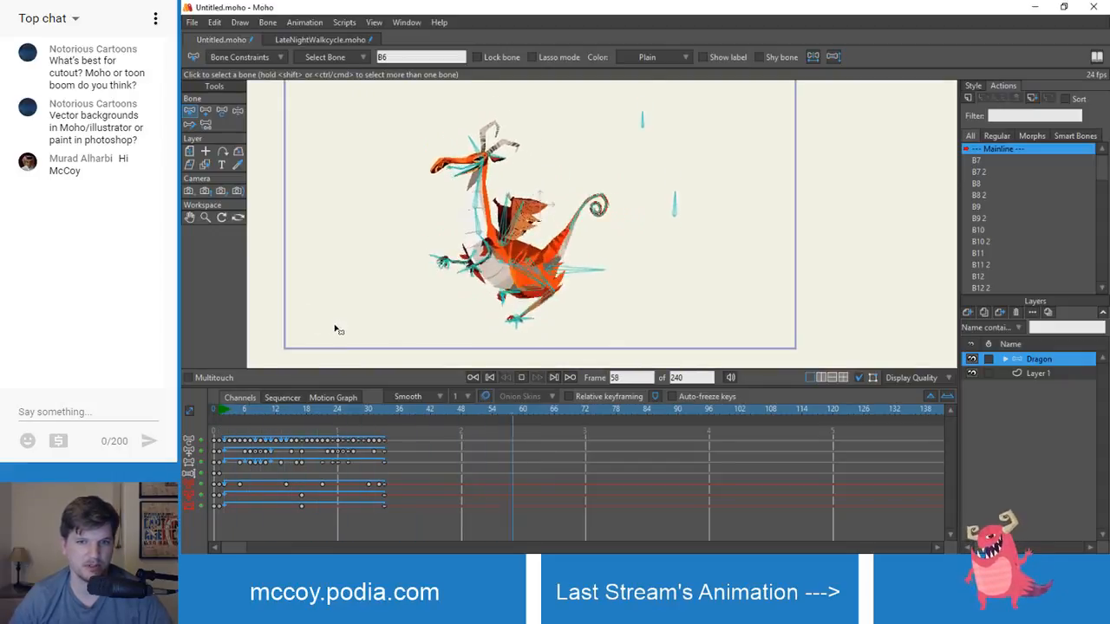
drag(229, 411, 218, 413)
scroll(581, 240, up, 4)
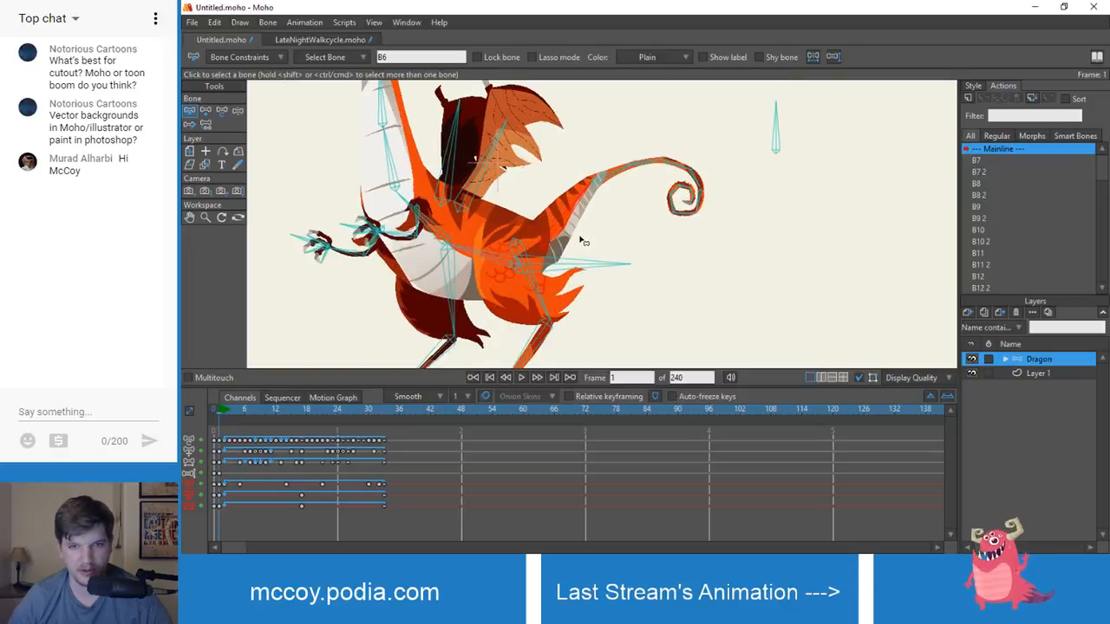
scroll(586, 205, up, 2)
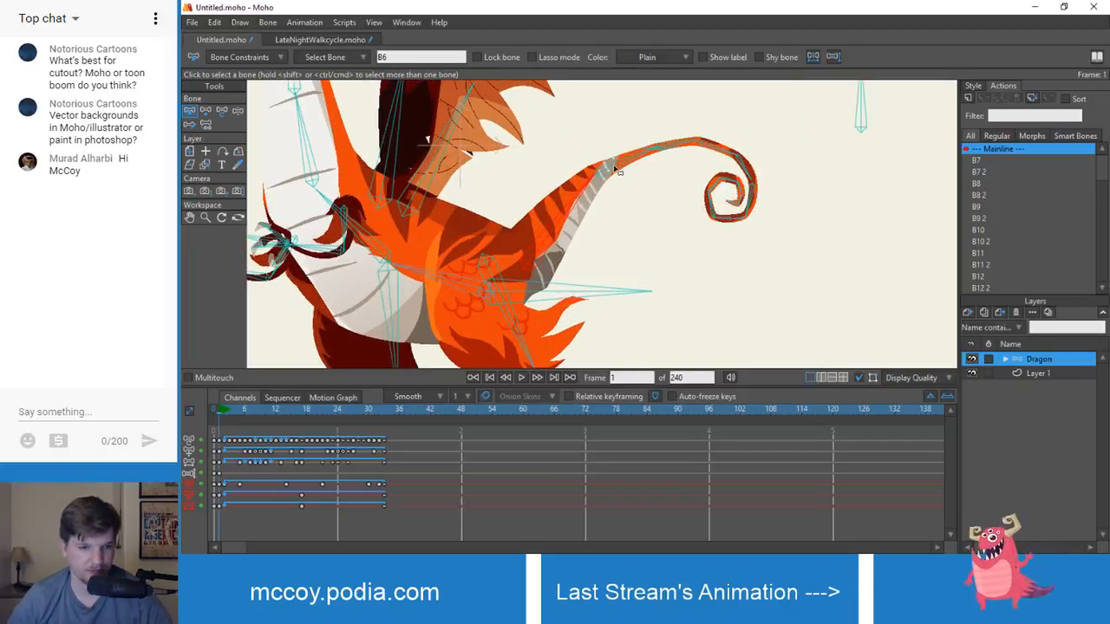
click(617, 171)
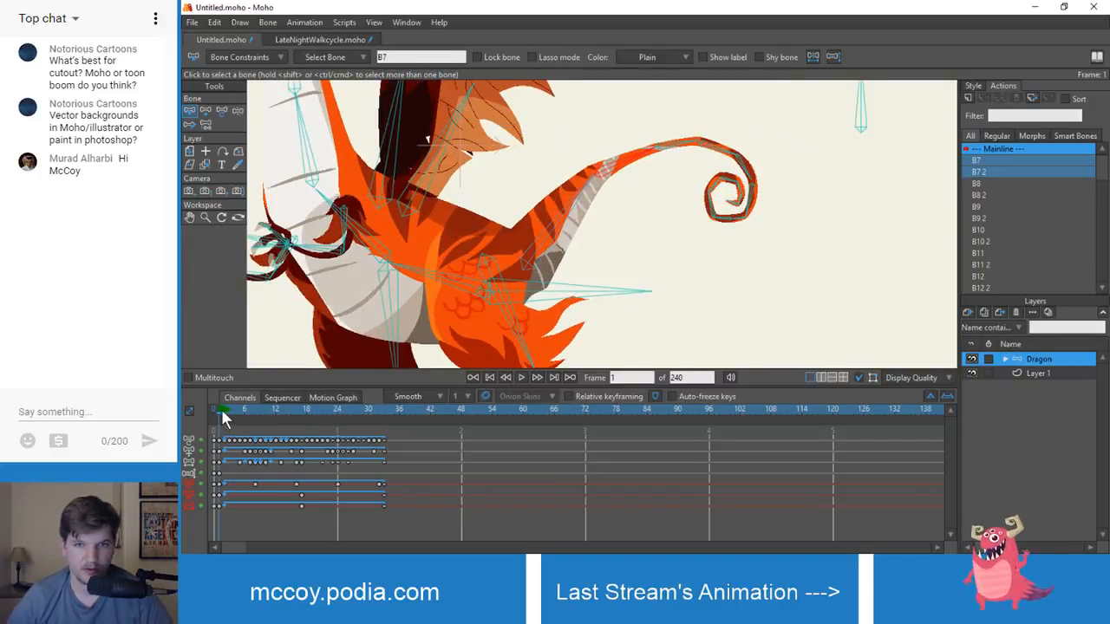
drag(220, 406, 363, 433)
- Return to LateNightWalkcycle.moho and examine the tail's offset motion by scrubbing and playing the walk cycle
click(299, 39)
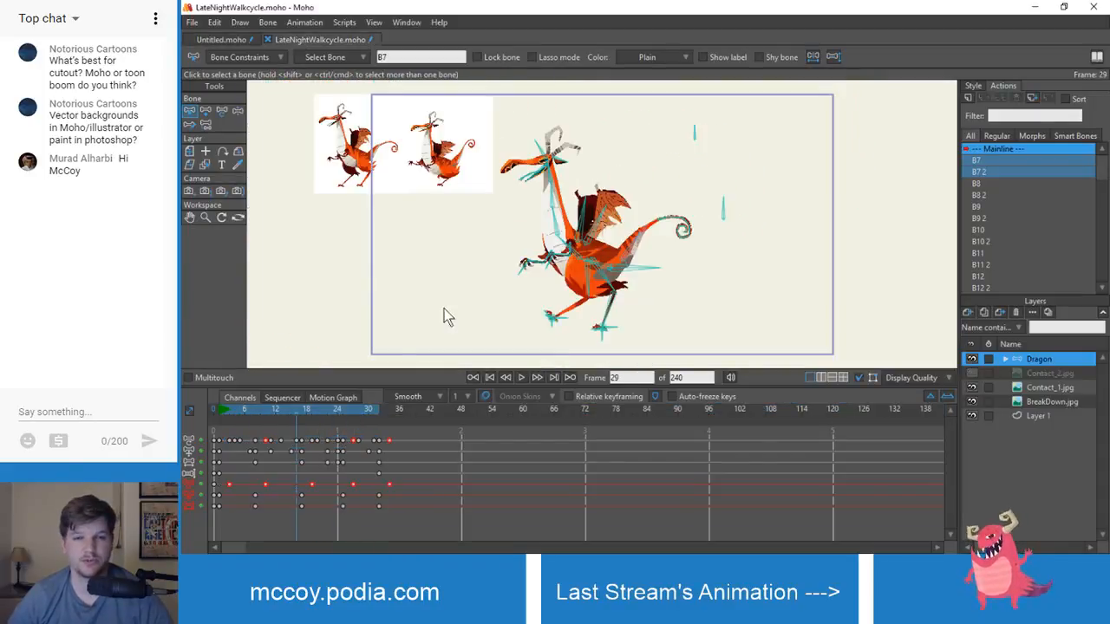
drag(411, 272, 338, 347)
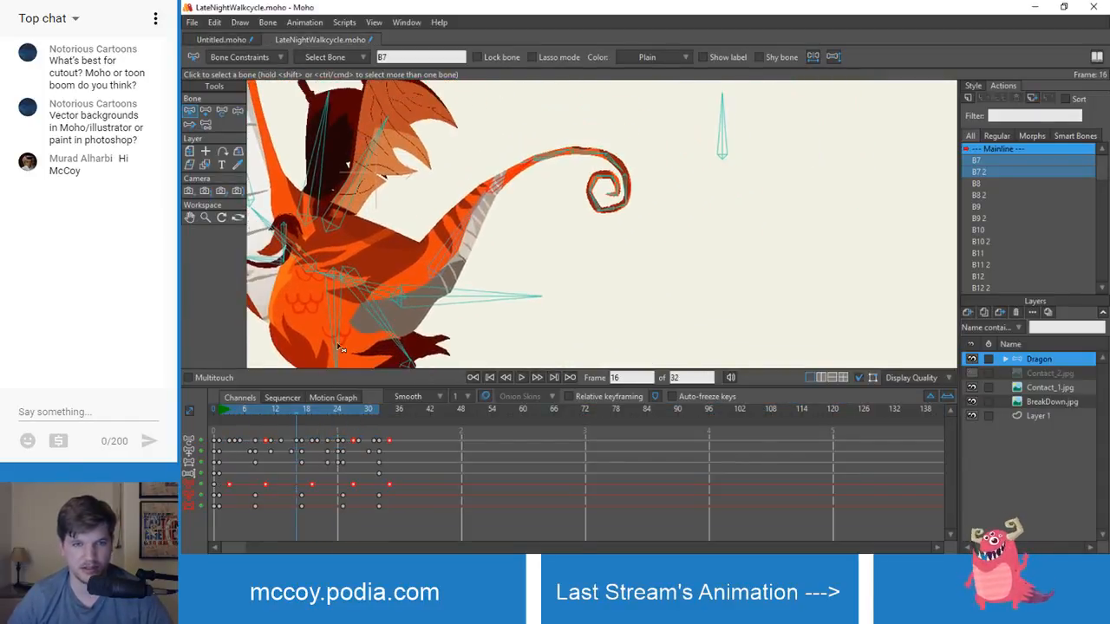
drag(237, 407, 228, 437)
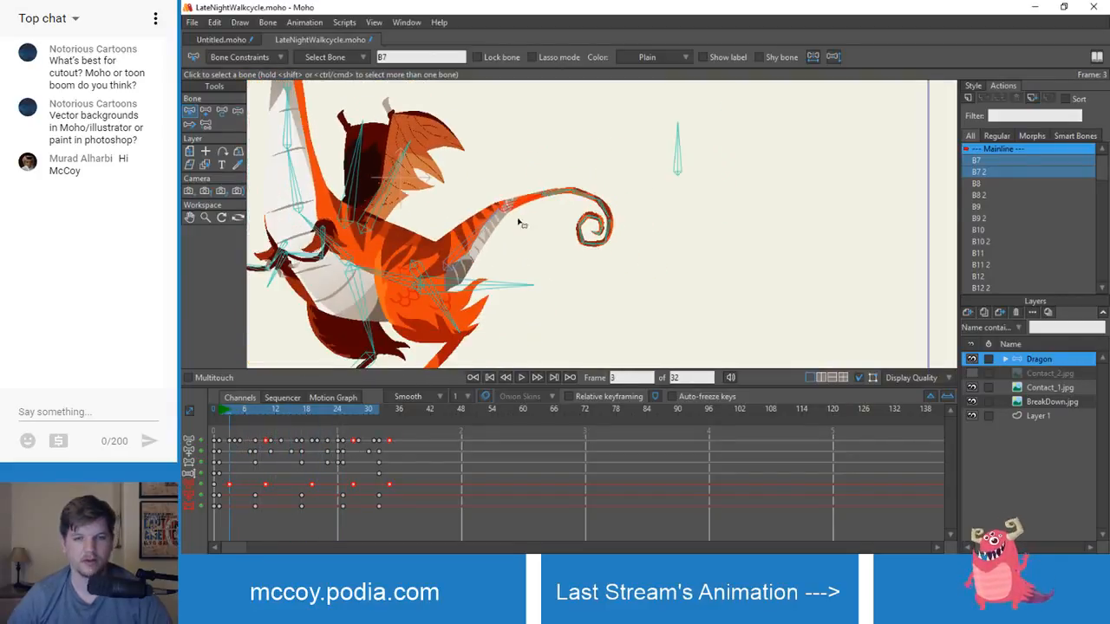
scroll(562, 230, up, 2)
click(264, 425)
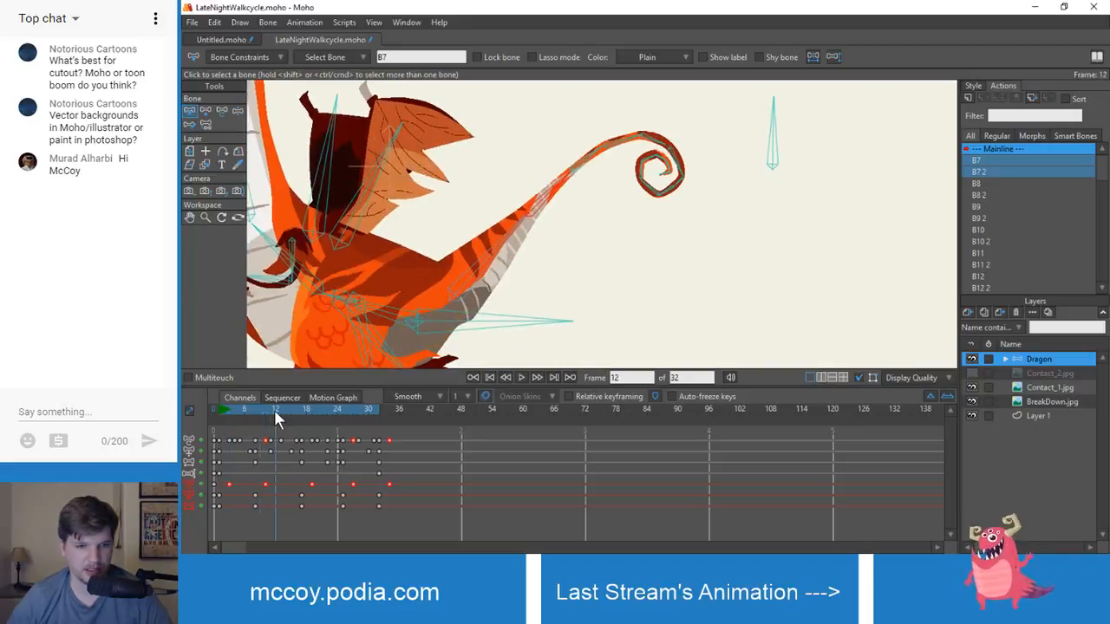
key(space)
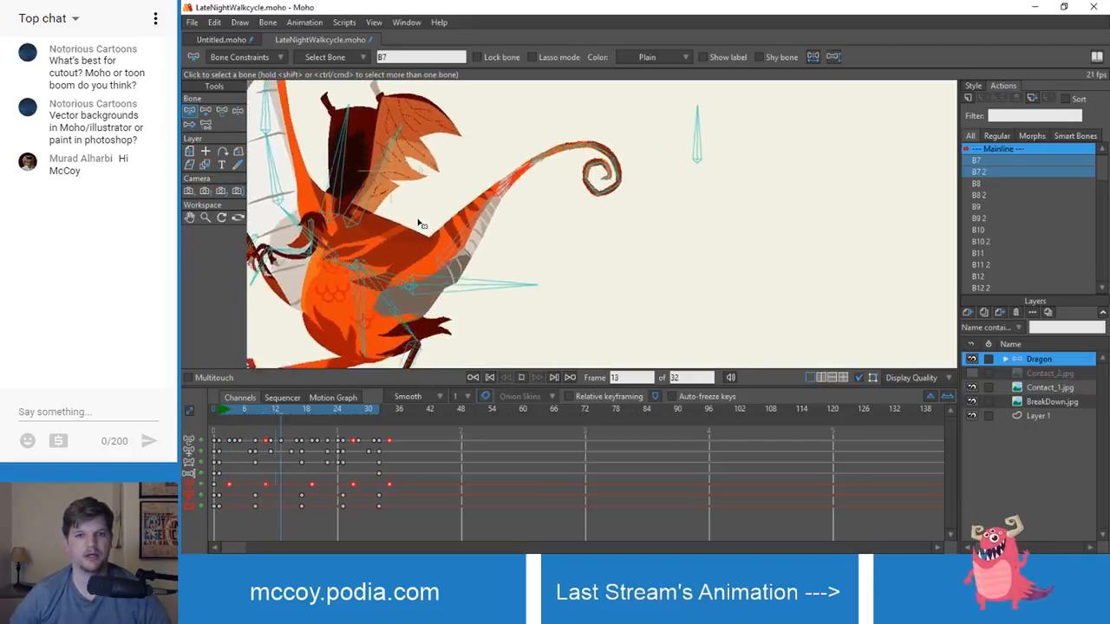
drag(421, 228, 471, 228)
scroll(471, 228, down, 1)
scroll(473, 264, down, 1)
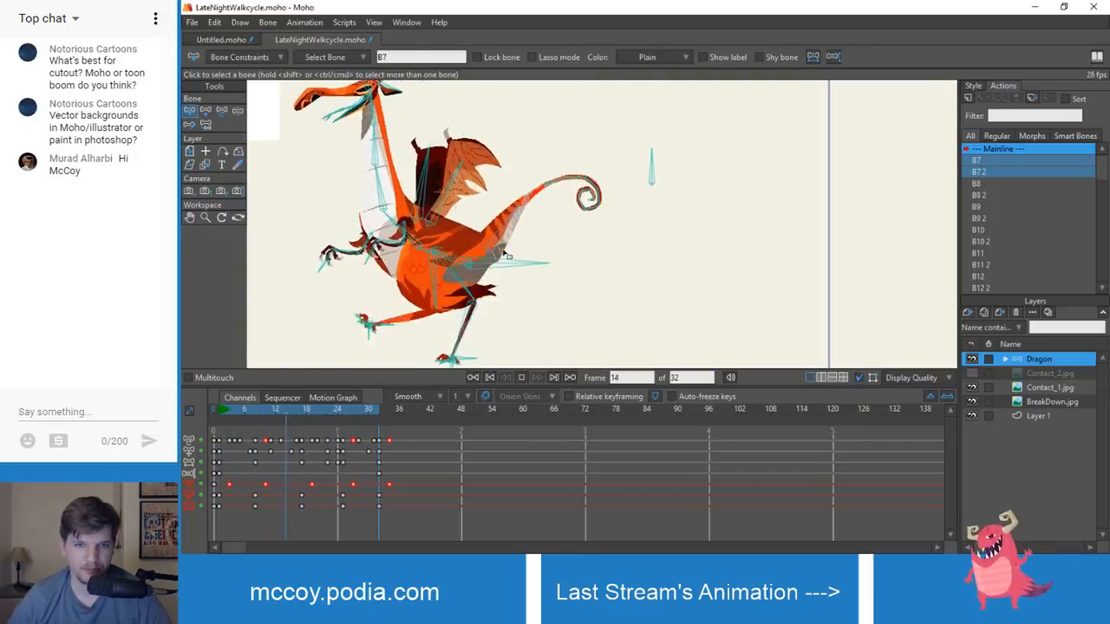
scroll(508, 247, up, 3)
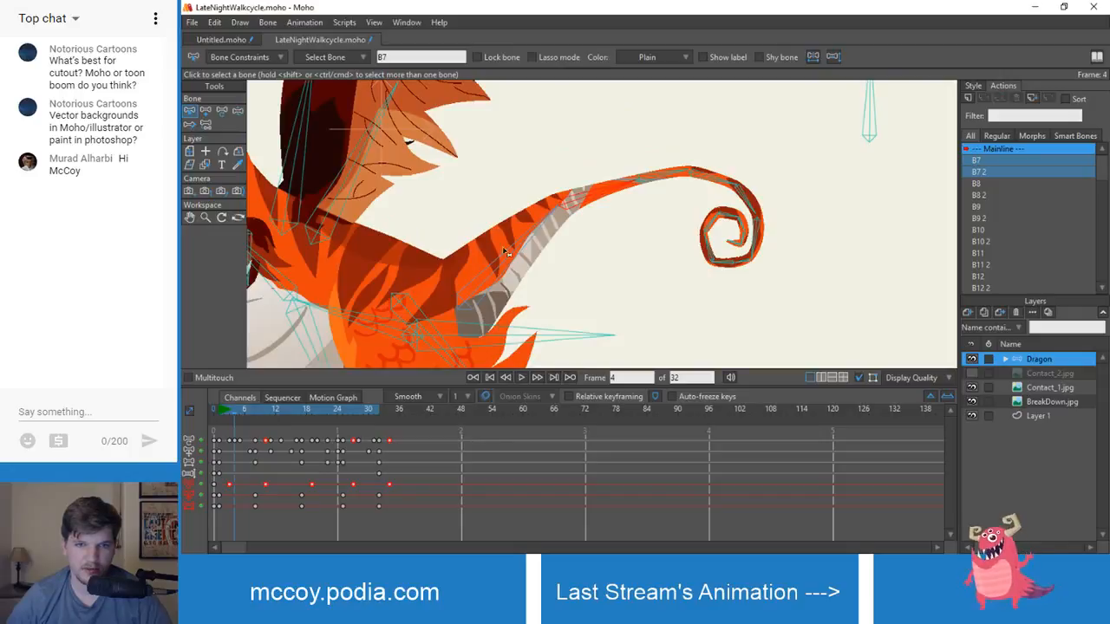
- Hide the Dragon layer's artwork and go to frame 0 to inspect the tail's bone structure
click(972, 358)
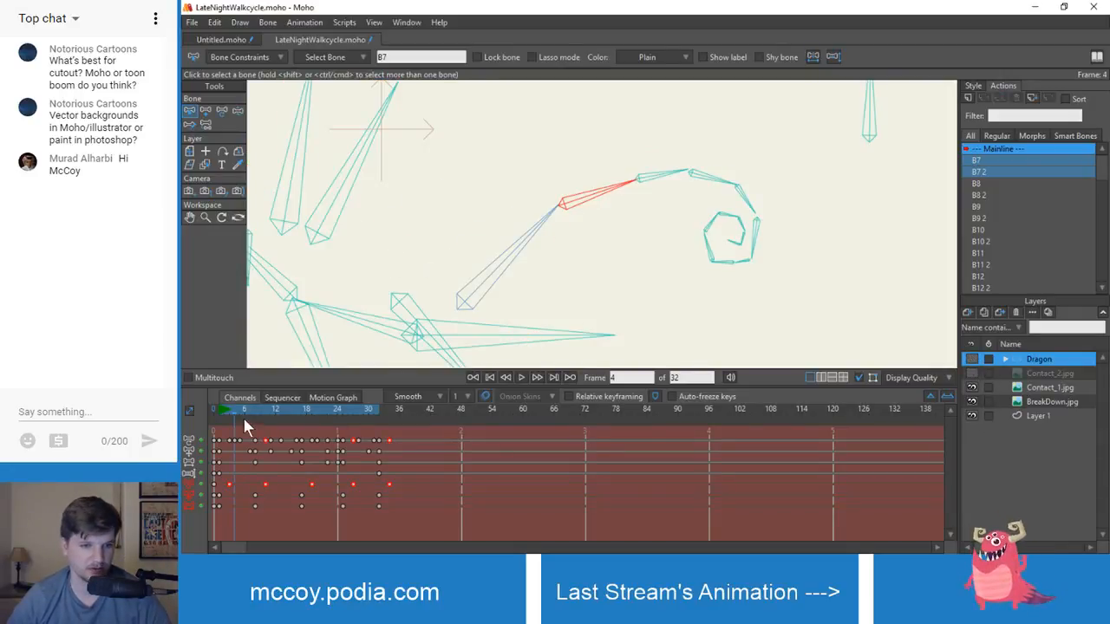
drag(243, 417, 213, 408)
click(498, 230)
scroll(637, 126, down, 4)
scroll(562, 200, up, 3)
scroll(538, 270, down, 2)
- Examine the motion of tail base bone B6 by scrubbing the walk cycle through to frame 32
click(556, 265)
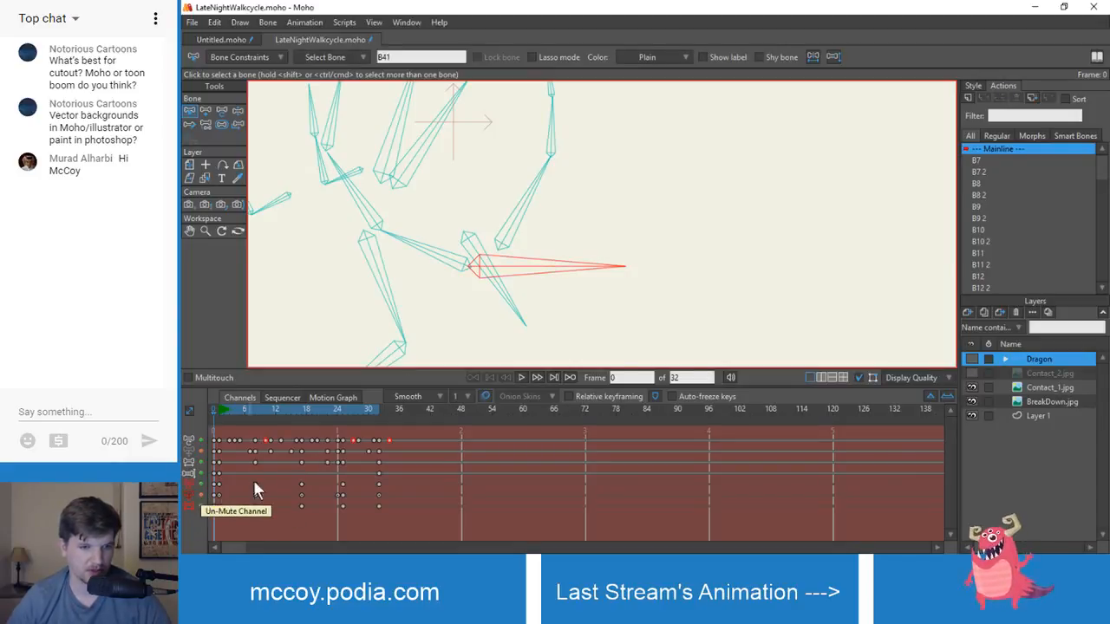
drag(229, 411, 291, 421)
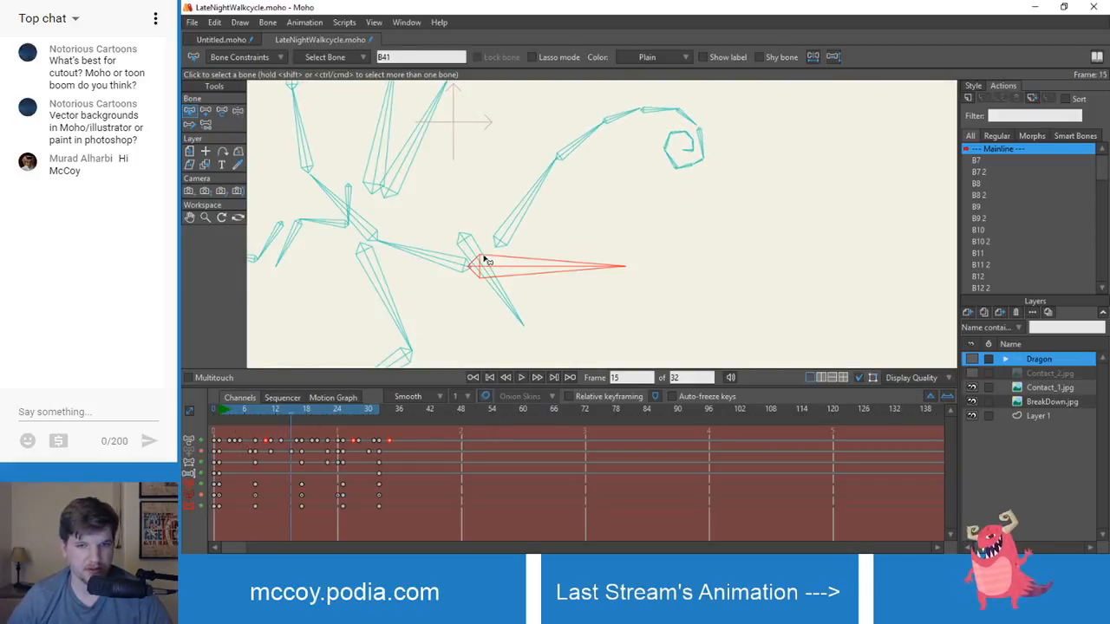
click(521, 215)
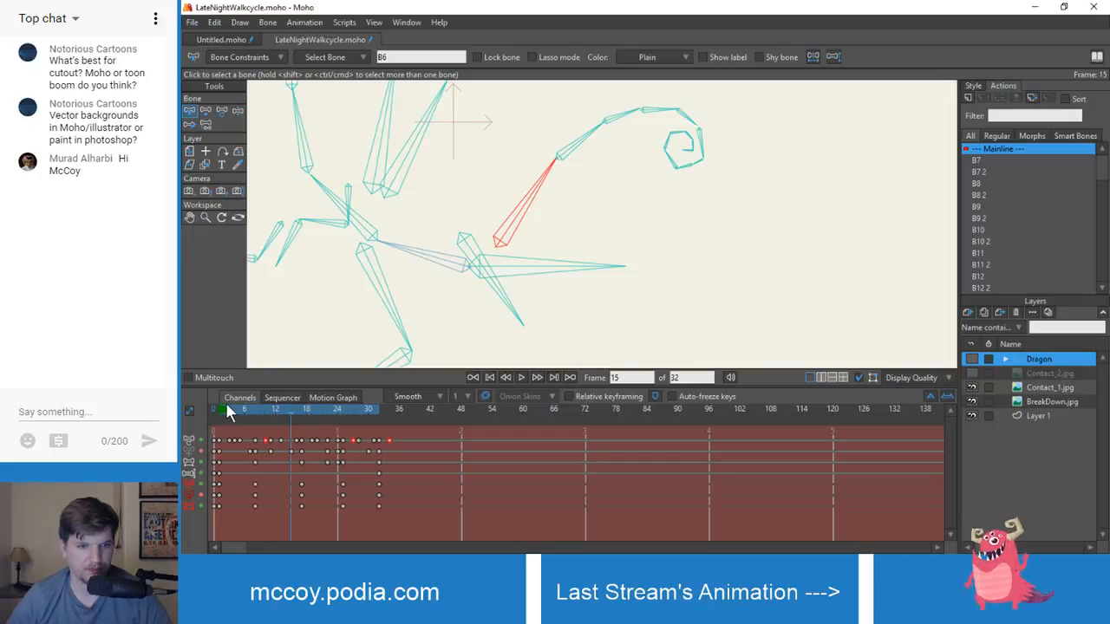
drag(225, 402, 379, 421)
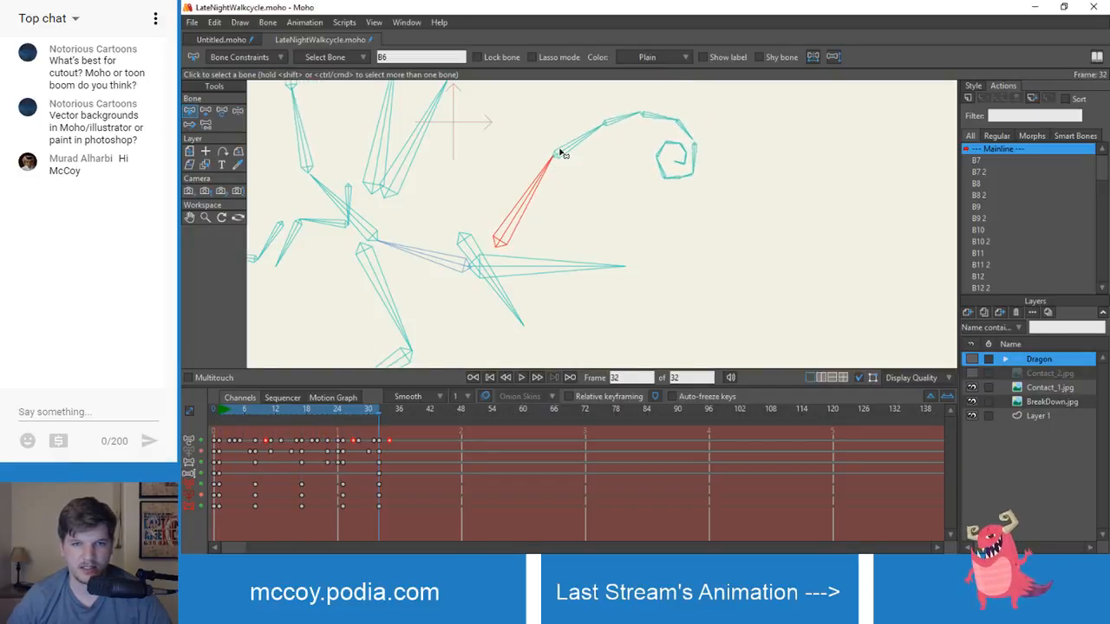
- Undo the two-frame offset of tail bone B7's rotation keys and compare it with bone B6 at frame 1
click(222, 409)
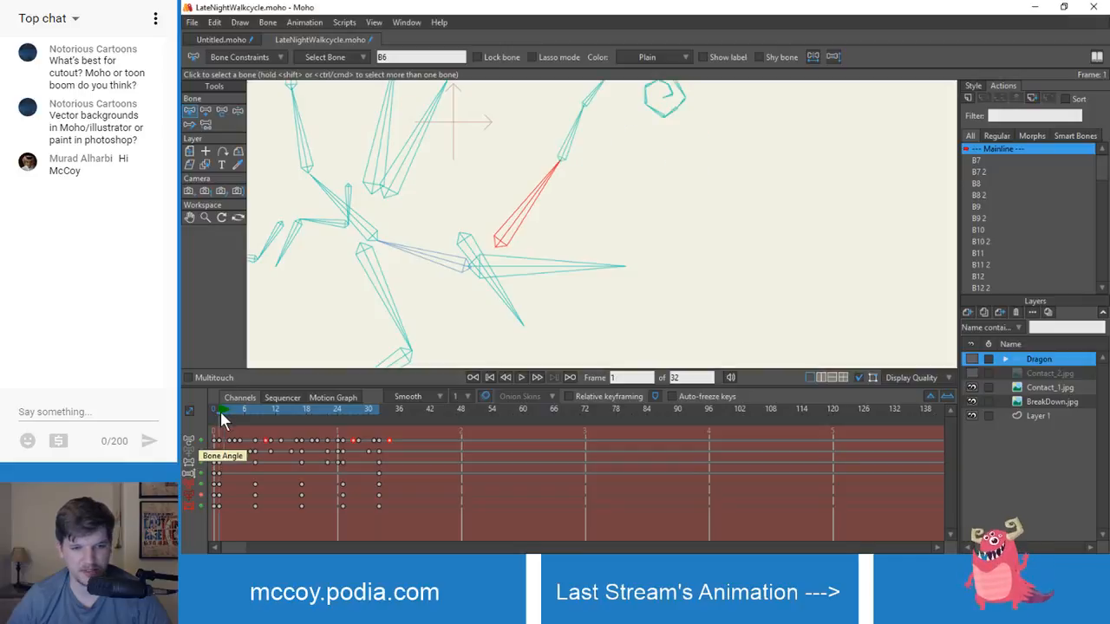
click(574, 147)
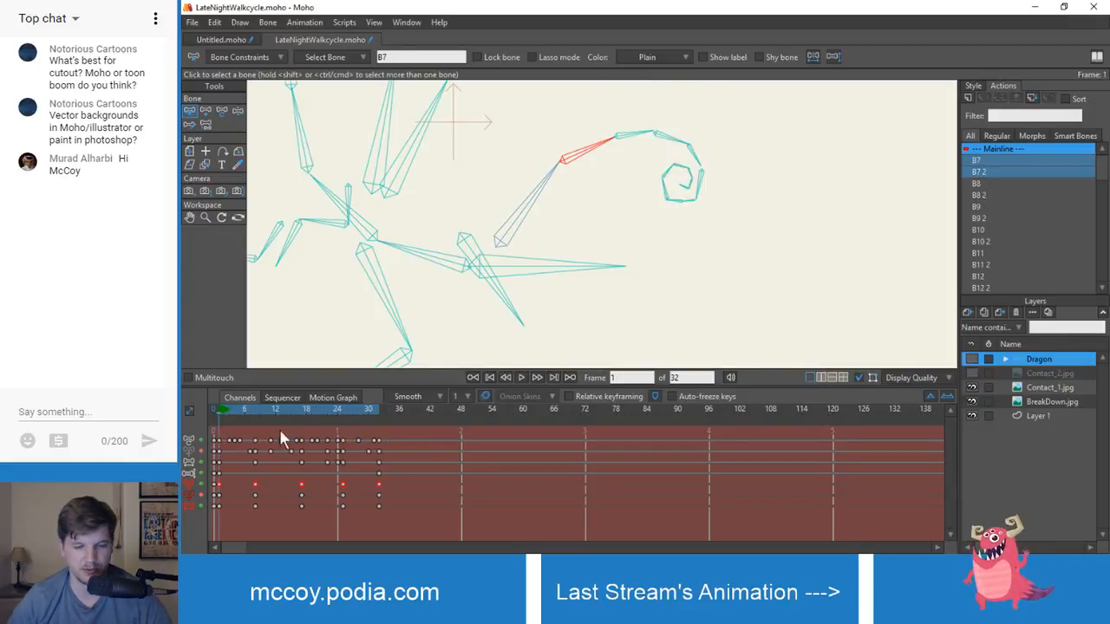
click(530, 209)
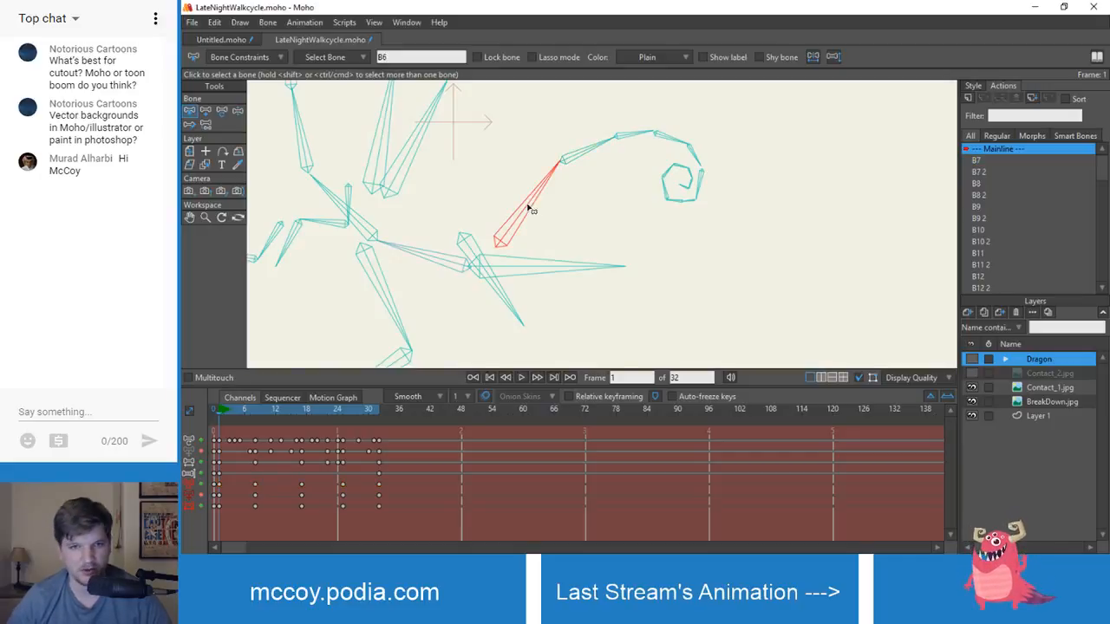
- Rotate tail bone B7 upward at frame 1 with the Manipulate Bones tool
mouse_move(218, 412)
mouse_down()
mouse_move(254, 420)
mouse_move(223, 416)
mouse_up()
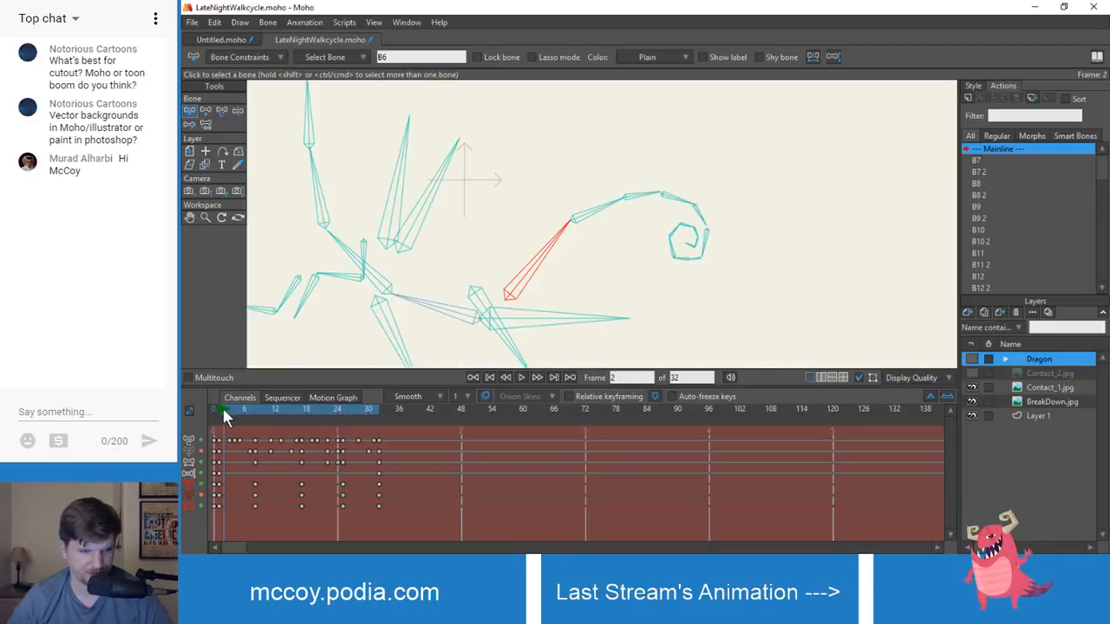
drag(223, 412, 218, 413)
click(580, 207)
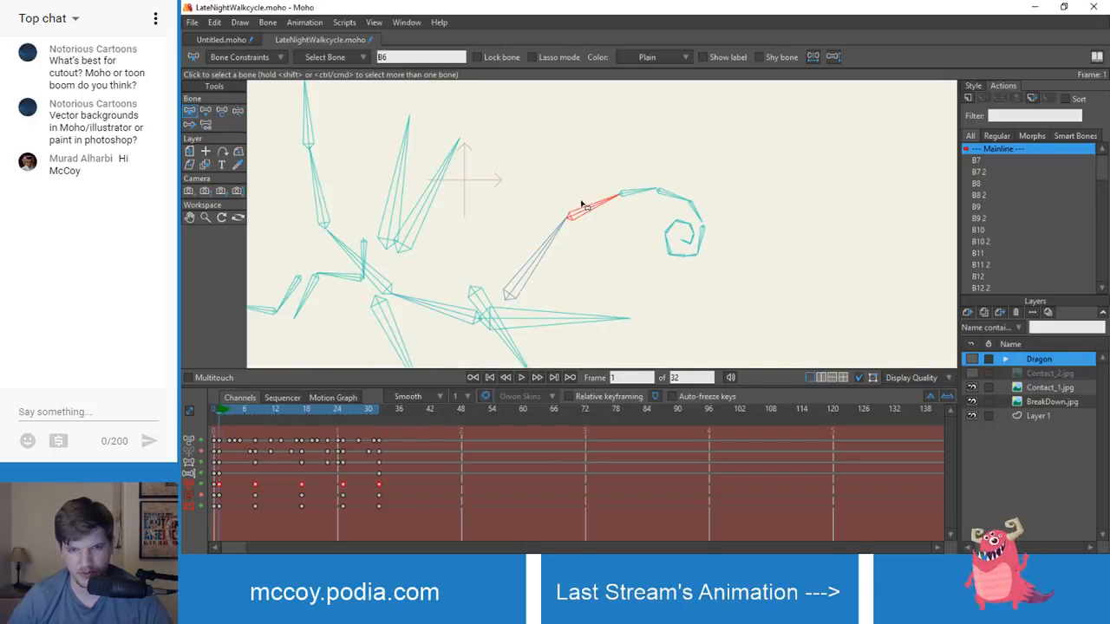
key(z)
drag(588, 208, 581, 198)
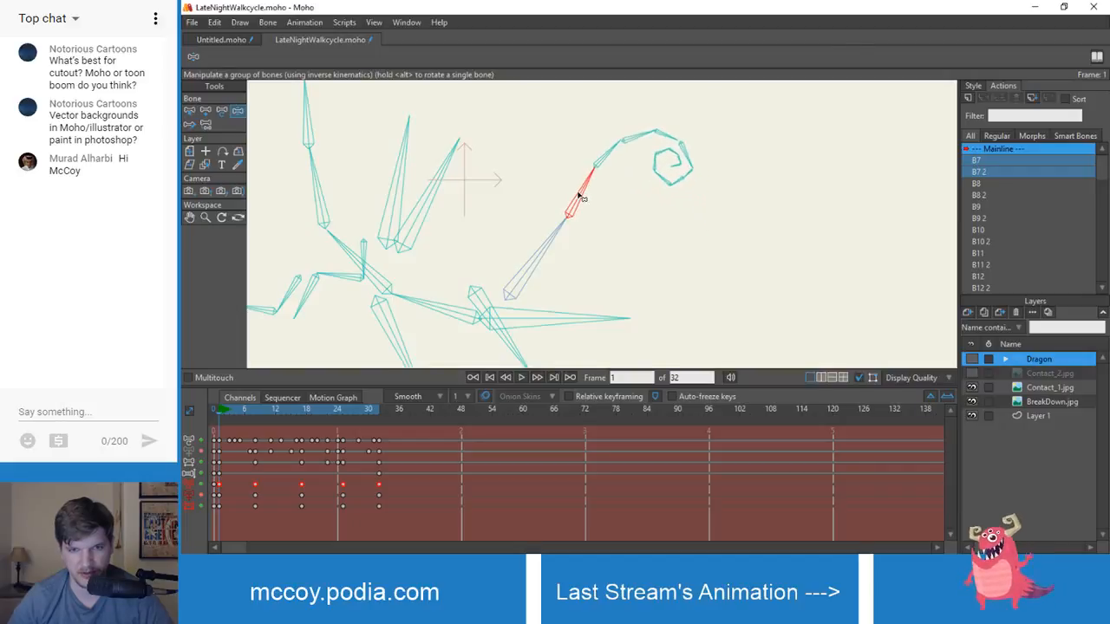
- Adjust tail bone B7's rotation at frame 8 and compare the pose with frames 1 and 17
drag(218, 410, 256, 433)
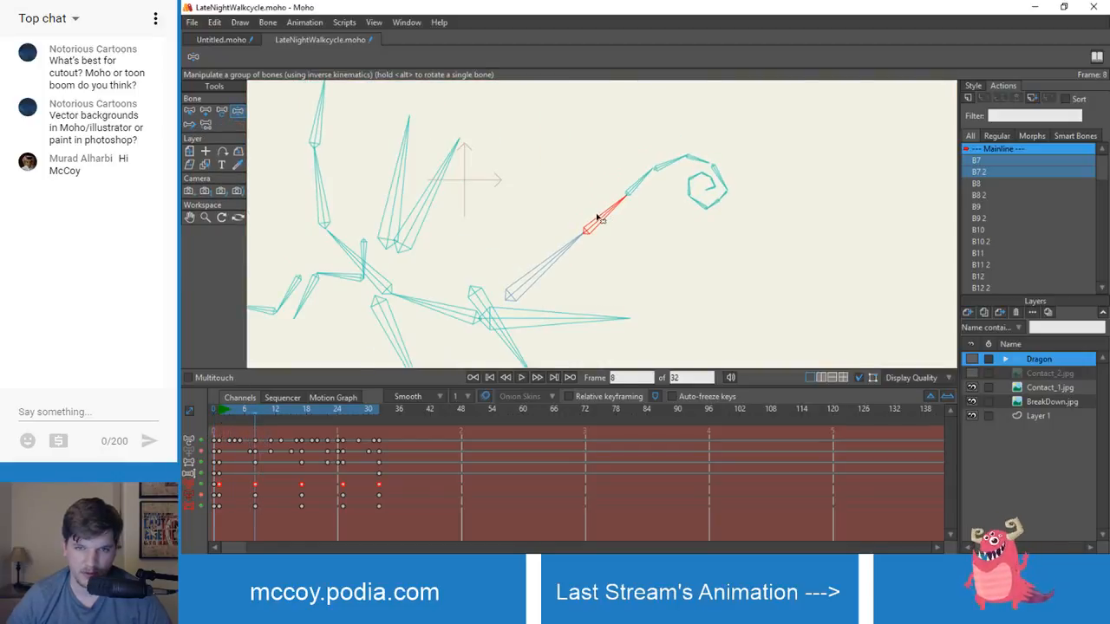
drag(597, 214, 595, 211)
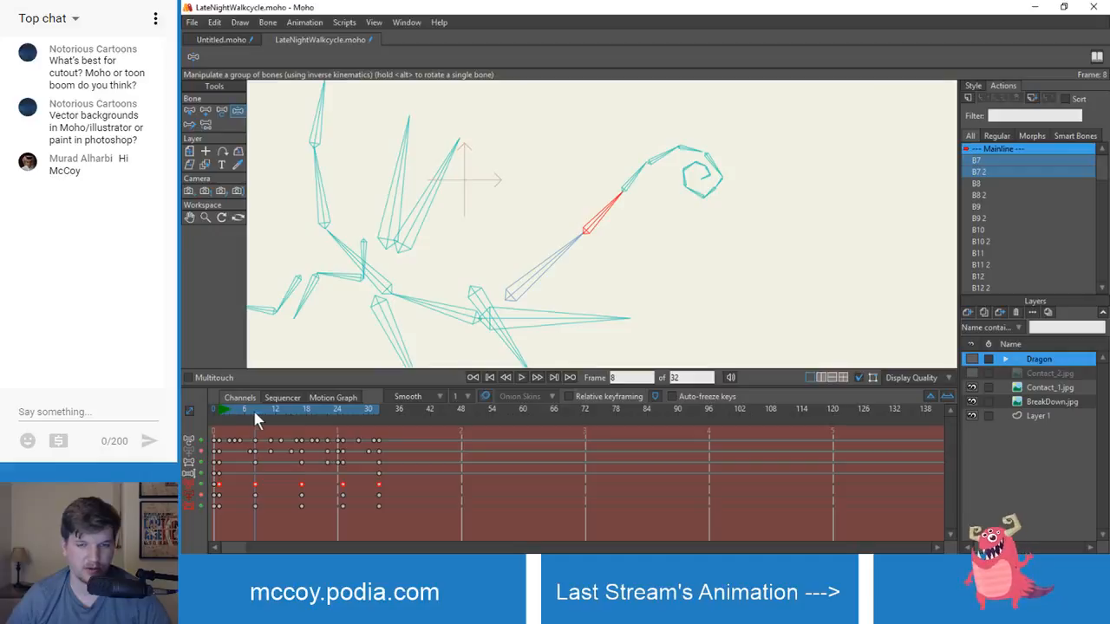
drag(253, 414, 284, 420)
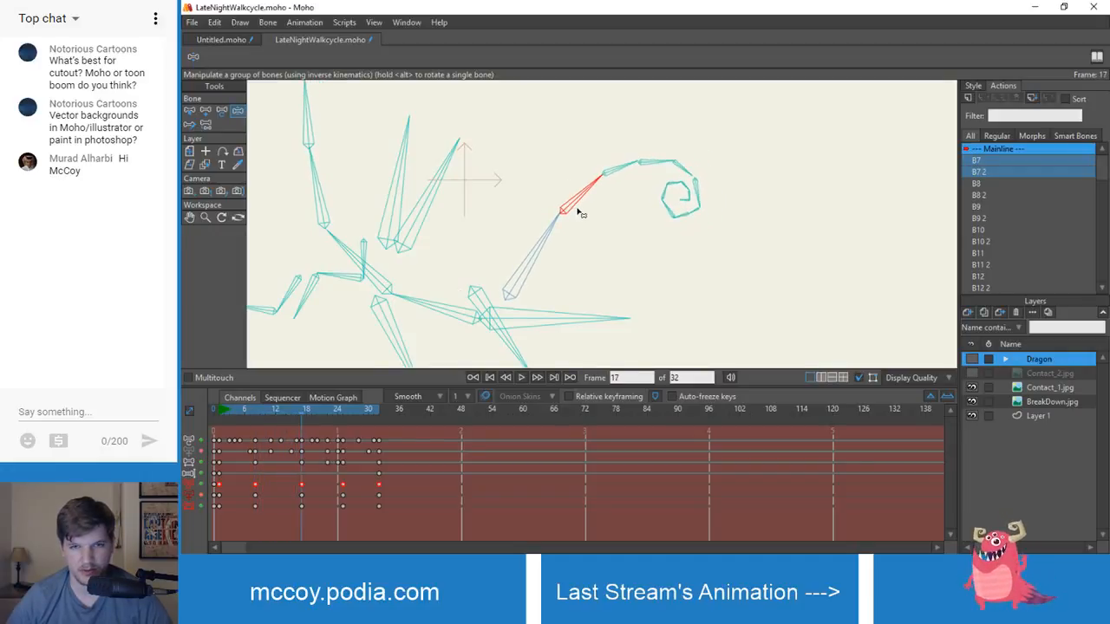
mouse_move(265, 409)
mouse_down()
mouse_move(218, 415)
mouse_move(286, 428)
mouse_move(207, 423)
mouse_move(283, 436)
mouse_move(210, 432)
mouse_move(333, 437)
mouse_move(250, 431)
mouse_move(235, 416)
mouse_move(208, 427)
mouse_move(256, 427)
mouse_up()
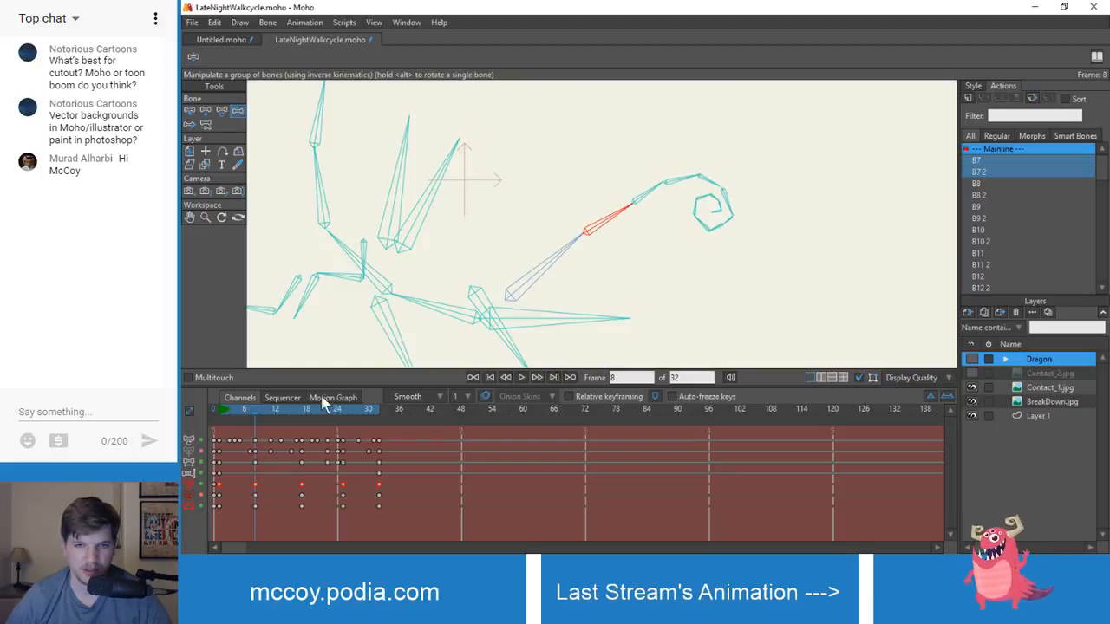
drag(259, 409, 232, 414)
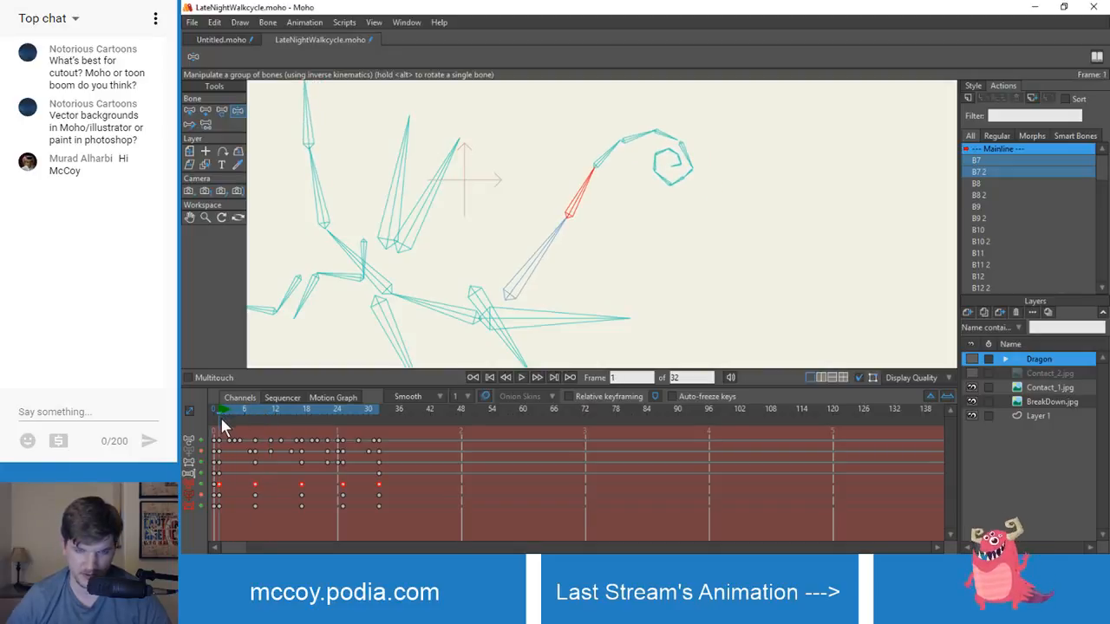
- Rotate tail bone B7 upward at frame 20 and move that key to frame 21
drag(220, 417, 317, 437)
drag(596, 215, 581, 185)
mouse_move(316, 415)
mouse_down()
mouse_move(241, 408)
mouse_move(306, 417)
mouse_move(336, 433)
mouse_move(277, 426)
mouse_move(319, 433)
mouse_up()
drag(317, 486, 321, 483)
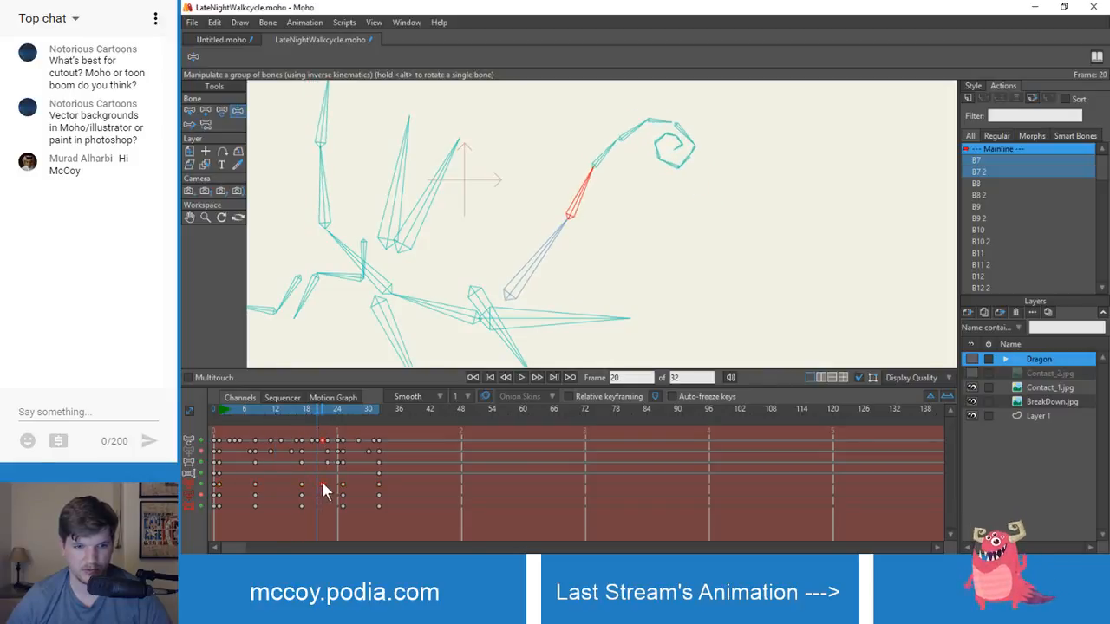
- Scrub through the tail motion and refine bone B7's rotation at frame 21
drag(313, 424, 410, 448)
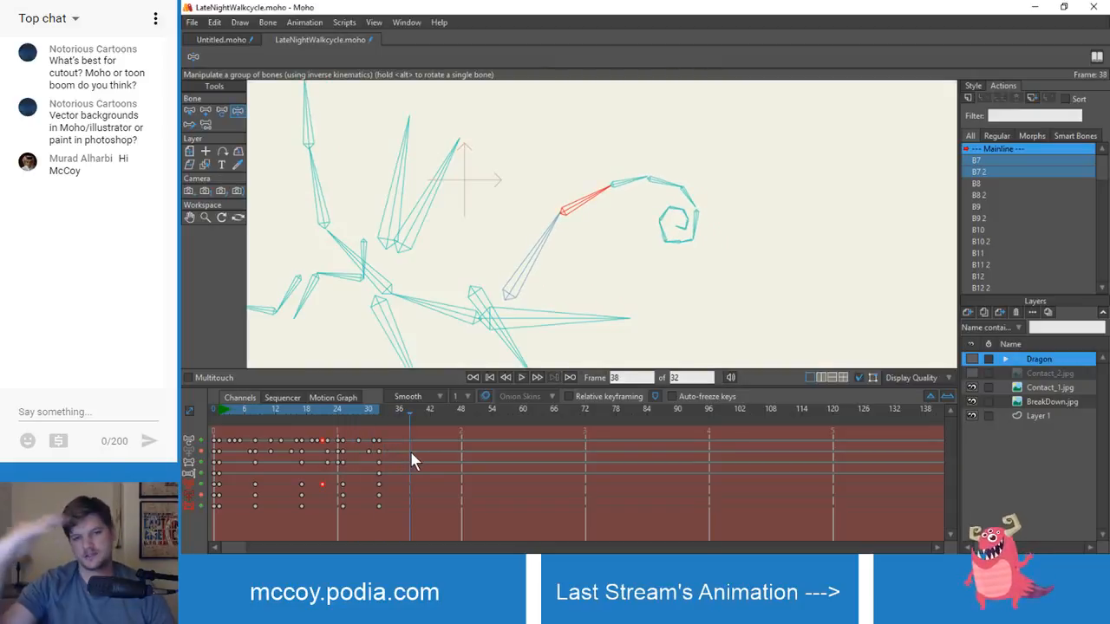
click(217, 410)
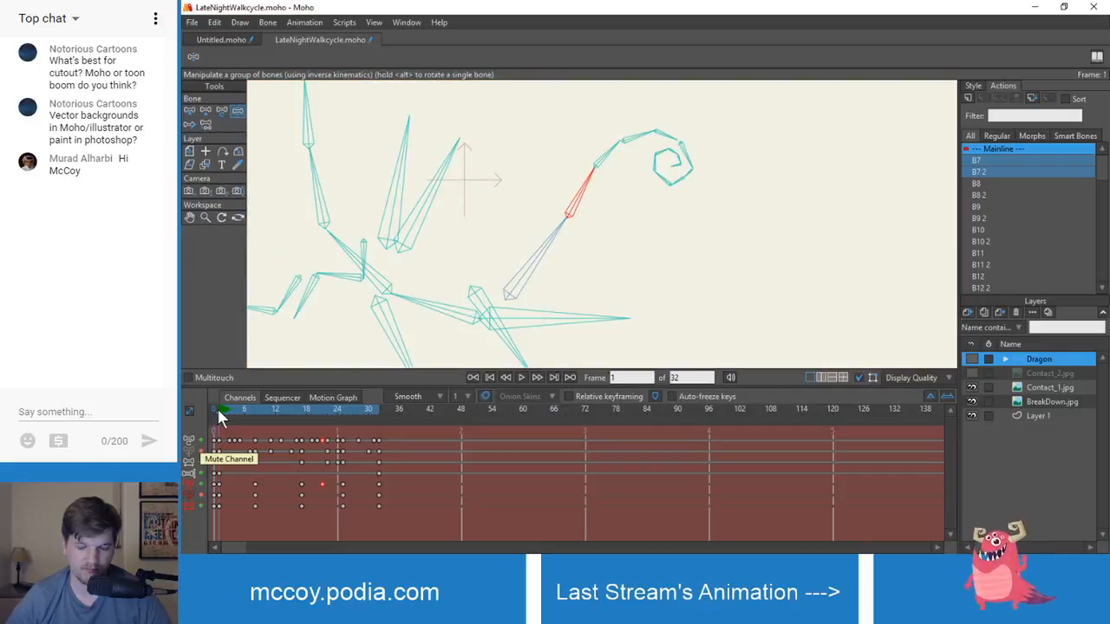
drag(219, 411, 232, 408)
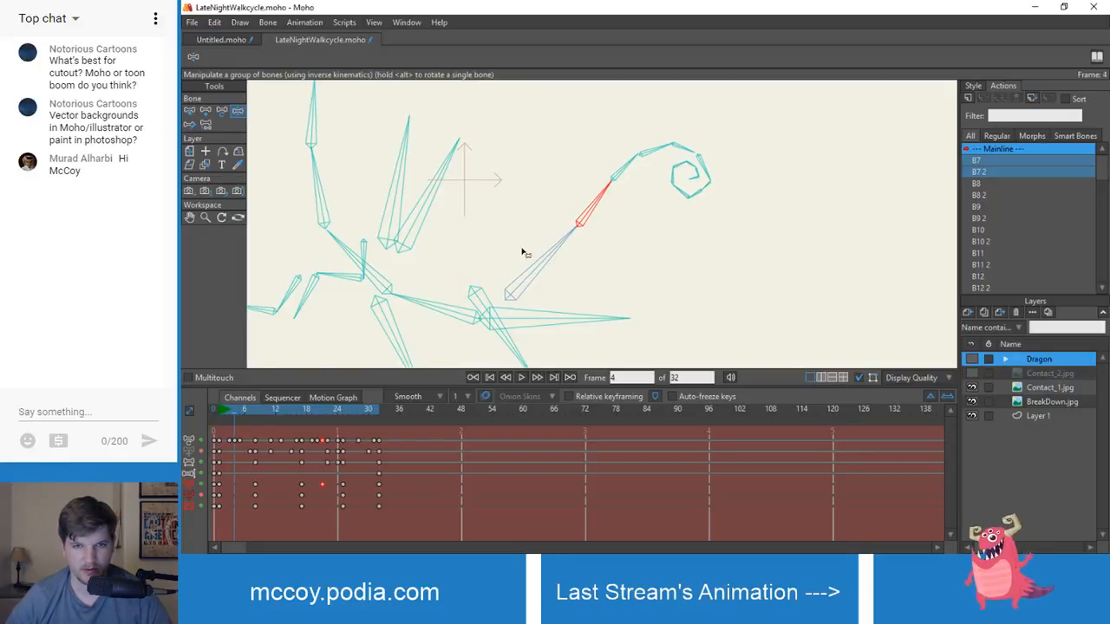
drag(224, 409, 323, 427)
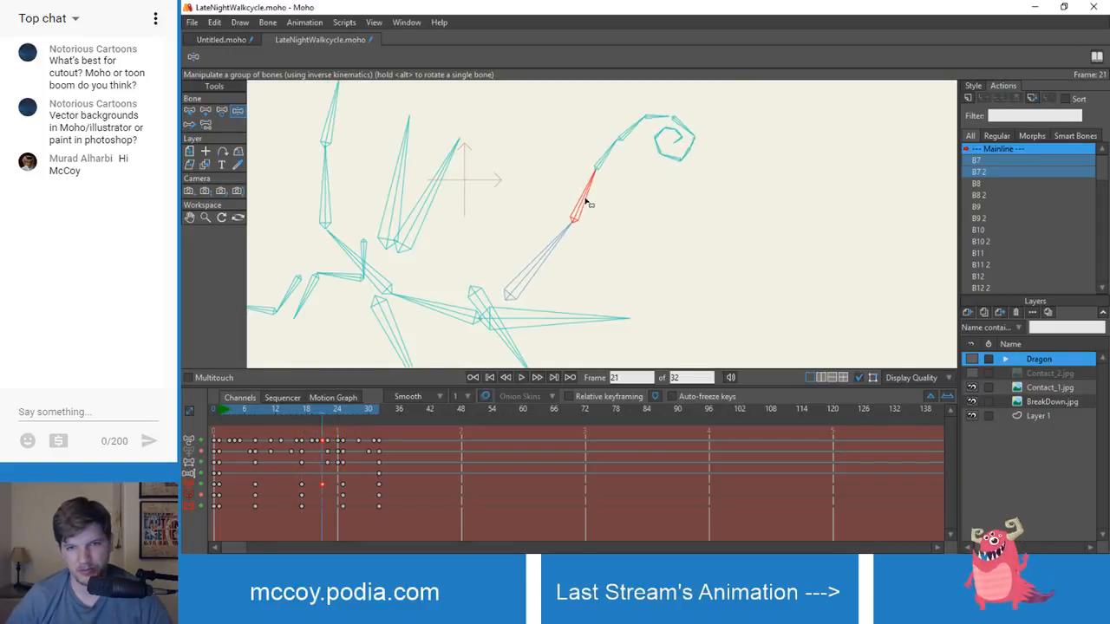
drag(589, 202, 595, 204)
- Scrub and play the walk cycle to check bone B7's overlap against the rest of the tail
drag(315, 418, 280, 418)
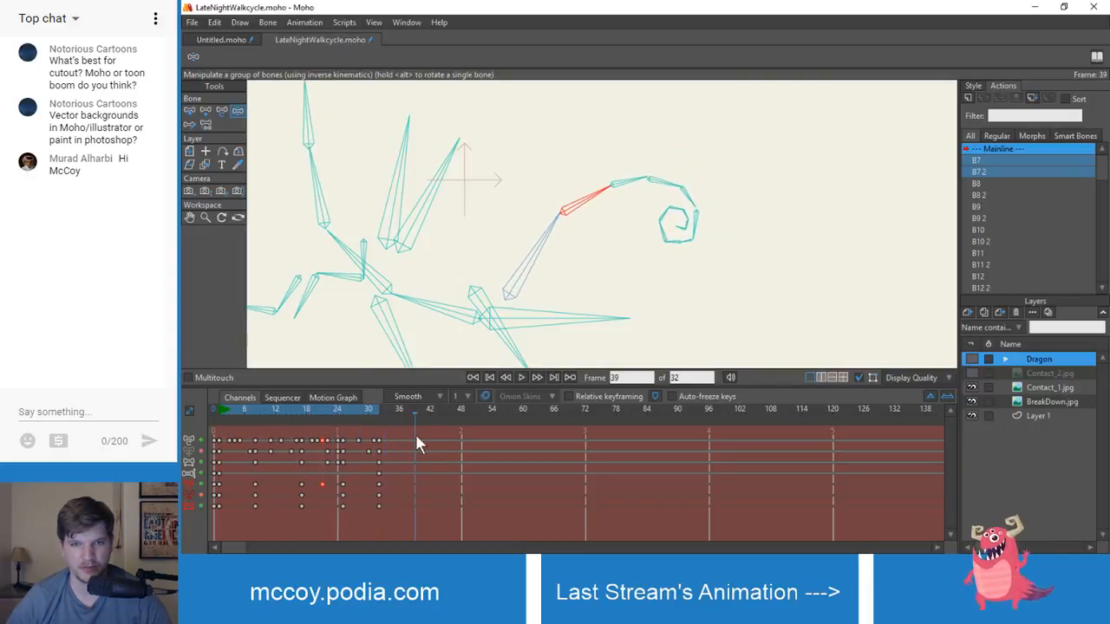
drag(289, 431, 223, 438)
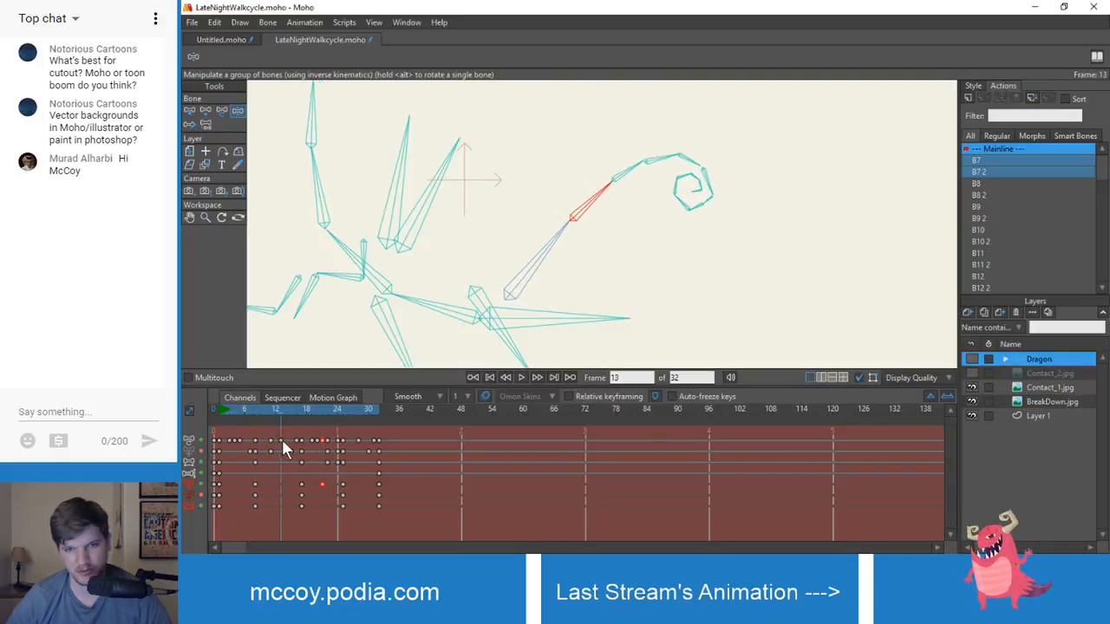
drag(302, 448, 271, 444)
key(space)
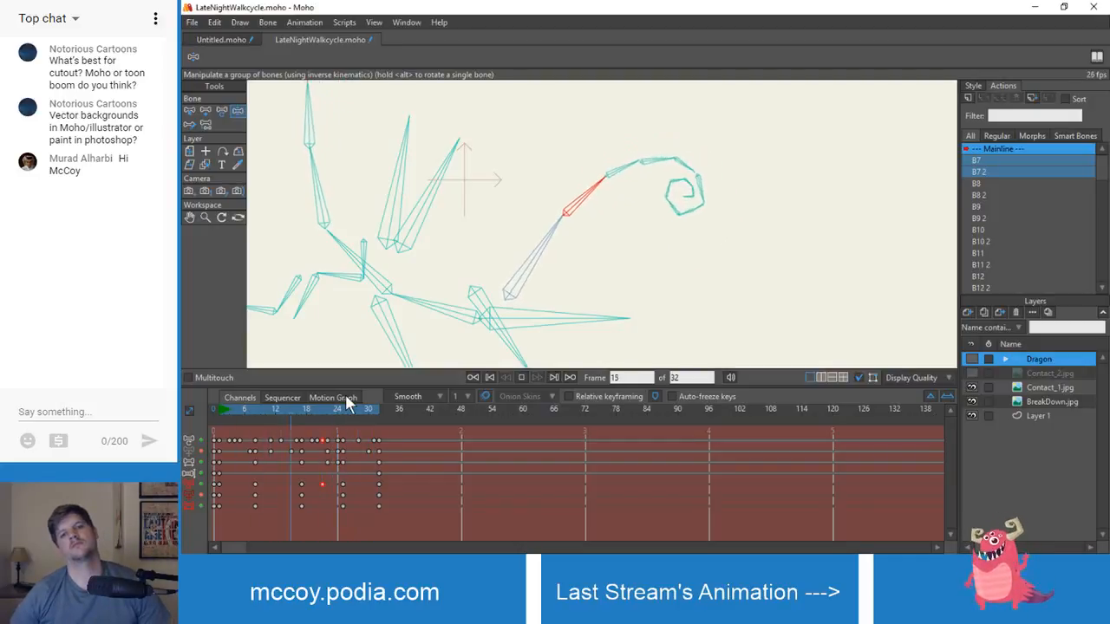
key(space)
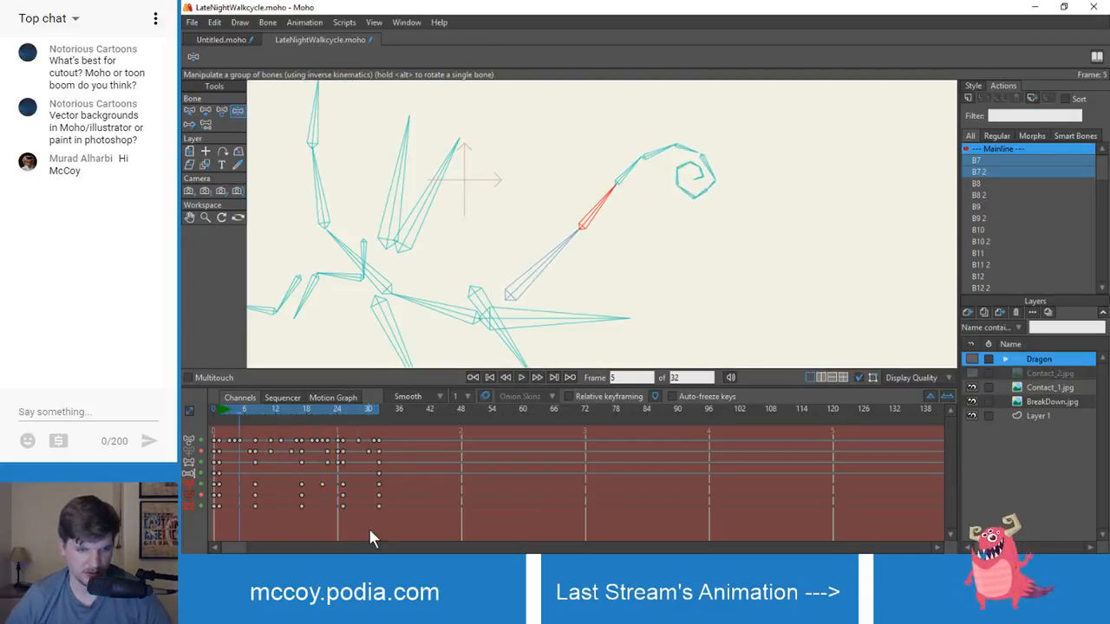
- Select all tail bones from B6 to the curled tip, copy their frame 32 rotation keys to frame 1, and play the cycle
click(379, 483)
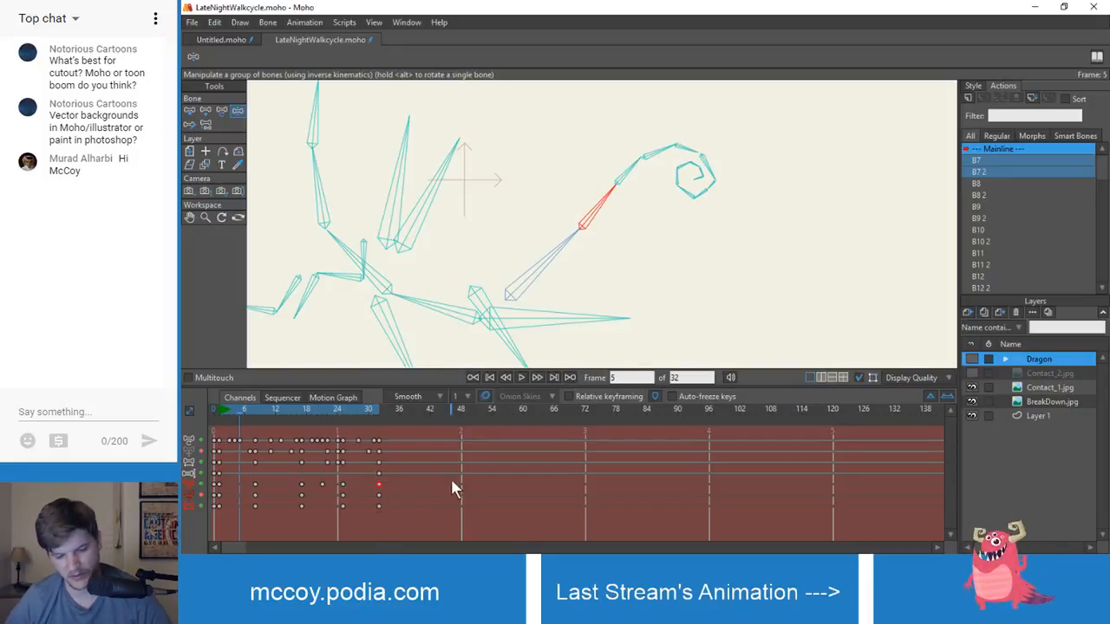
key(b)
click(597, 302)
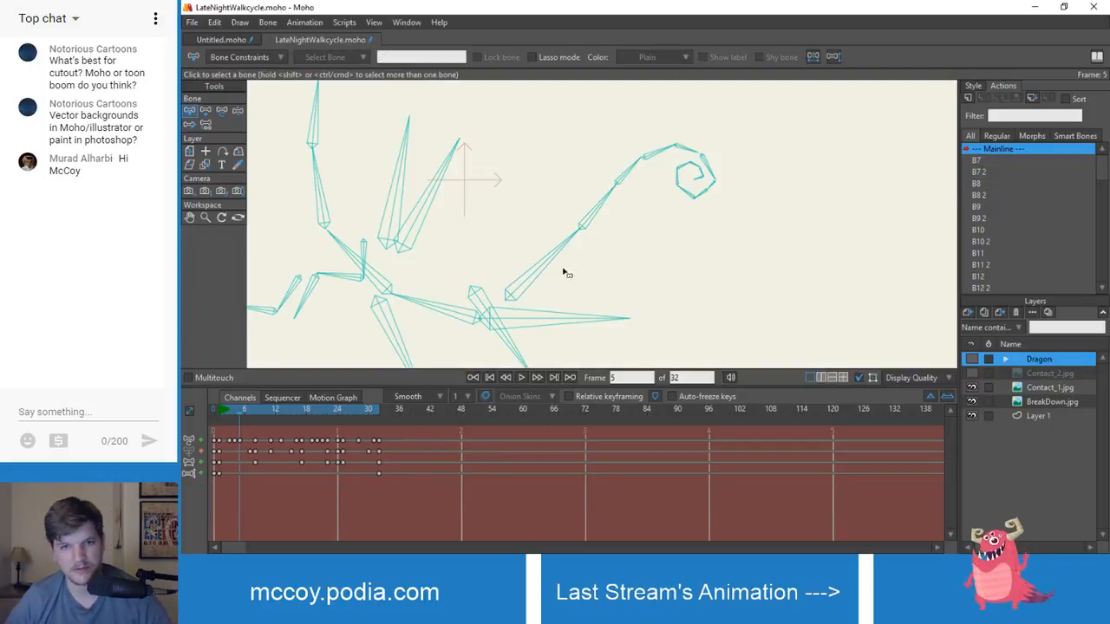
click(539, 277)
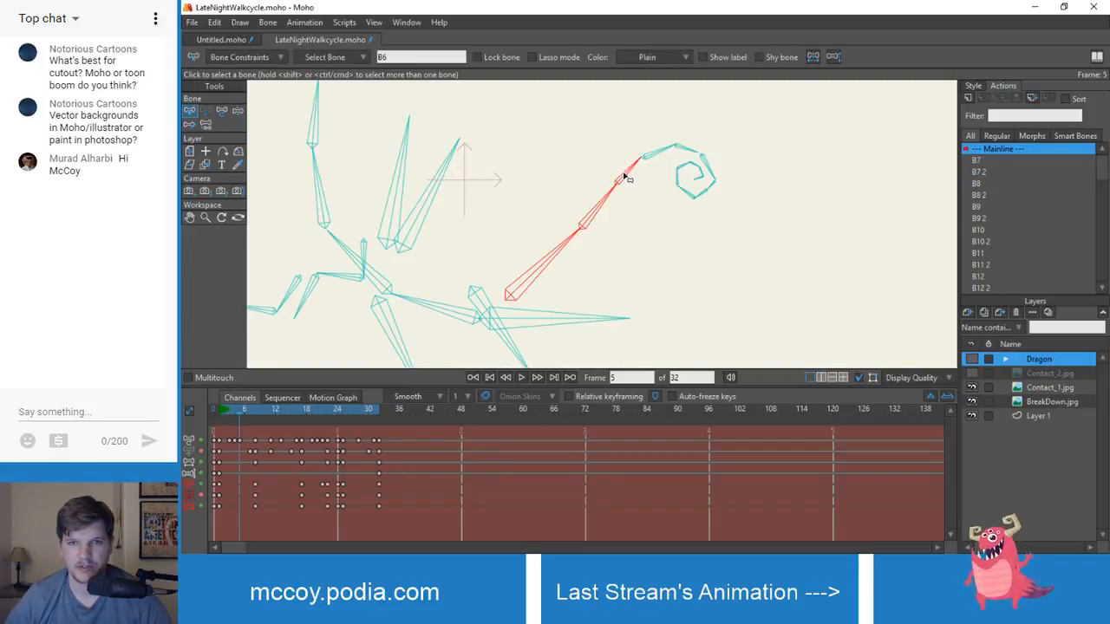
drag(725, 188, 678, 199)
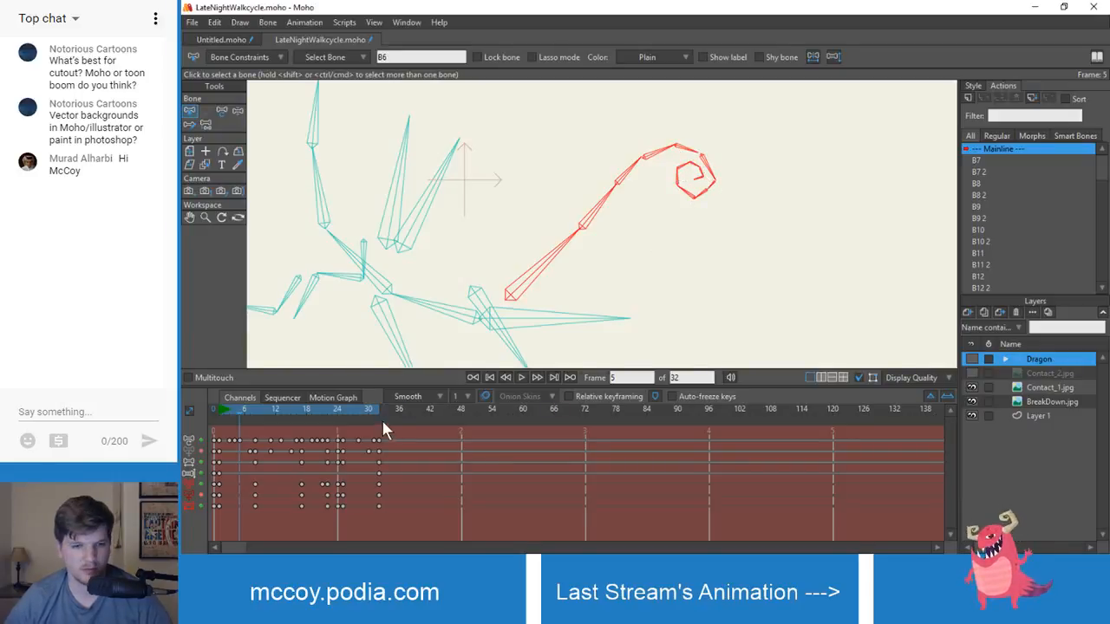
drag(381, 417, 381, 414)
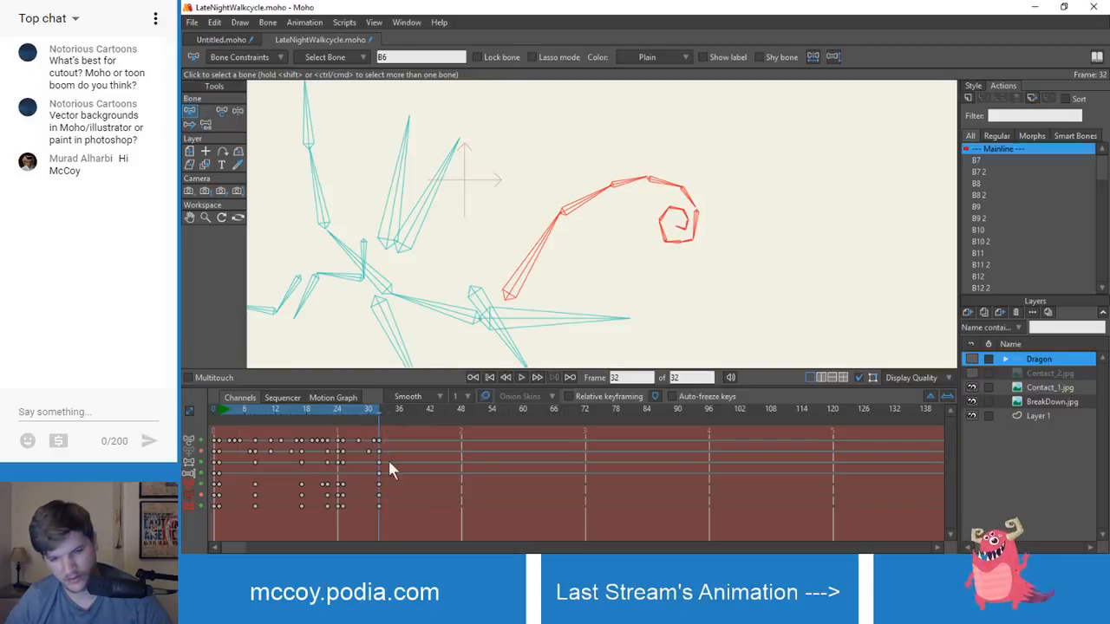
click(378, 484)
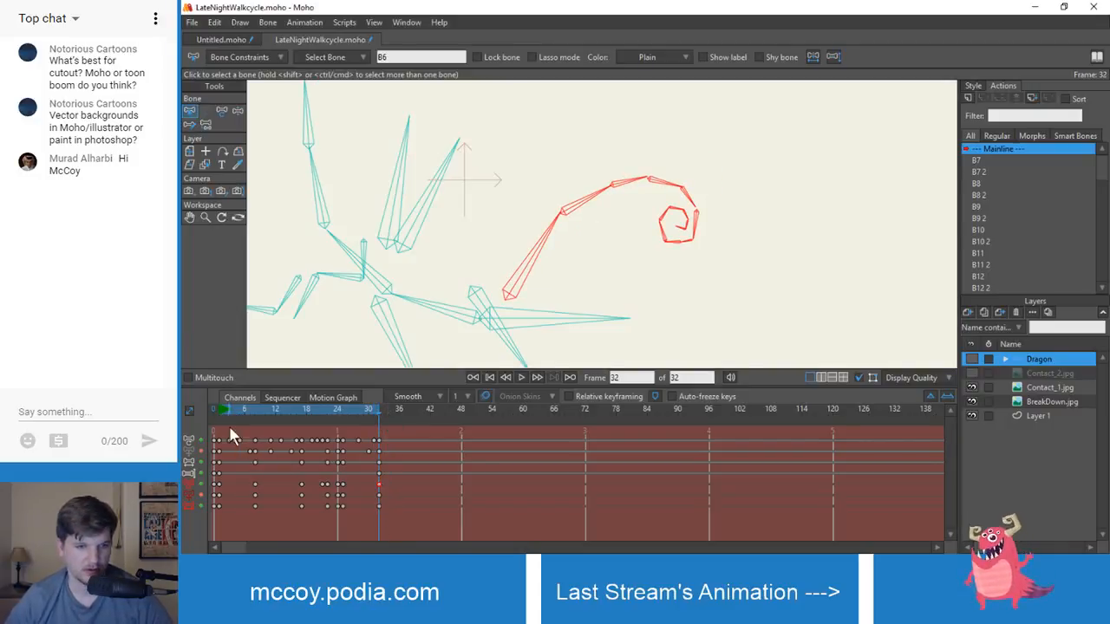
key(space)
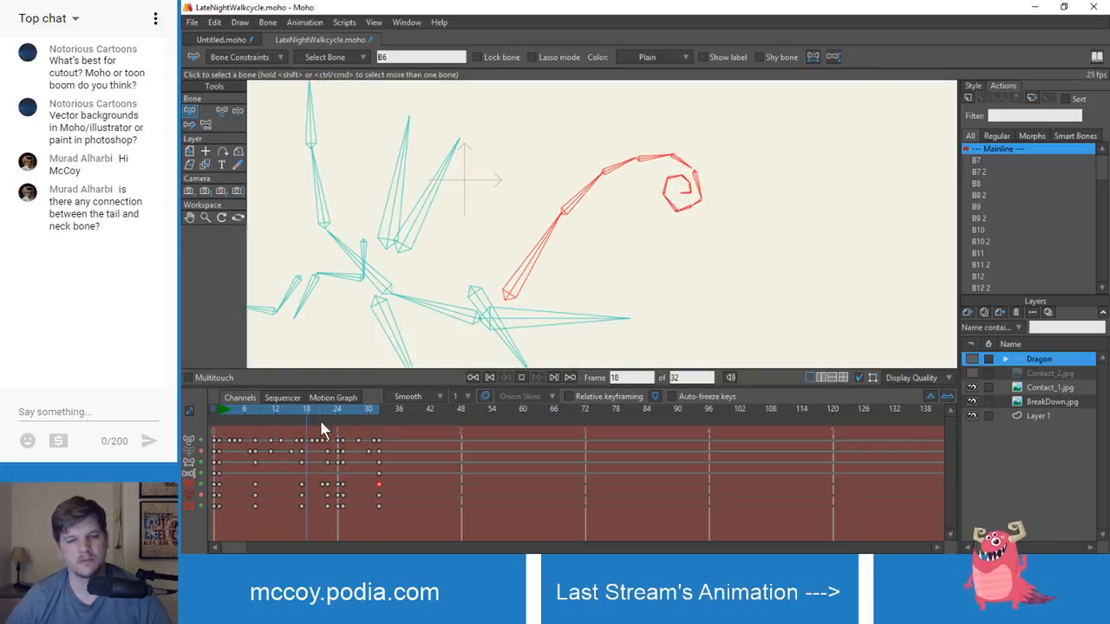
key(space)
- Hide the Dragon artwork in Untitled.moho, scrub its tail bones to frame 20 for reference, and return to LateNightWalkcycle.moho
click(224, 410)
click(224, 39)
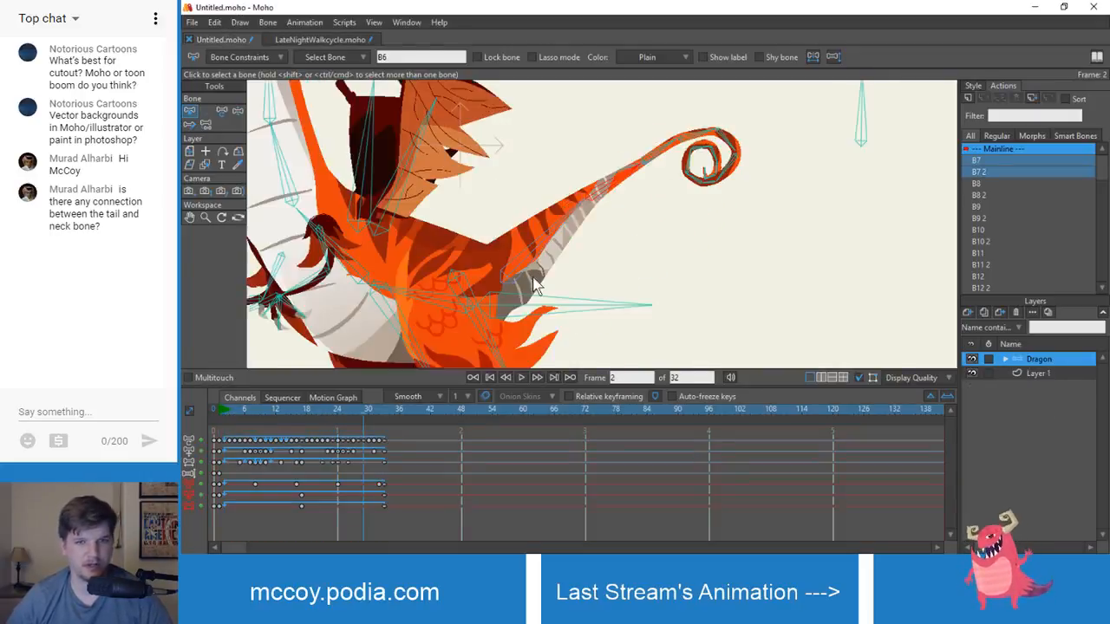
click(971, 361)
key(space)
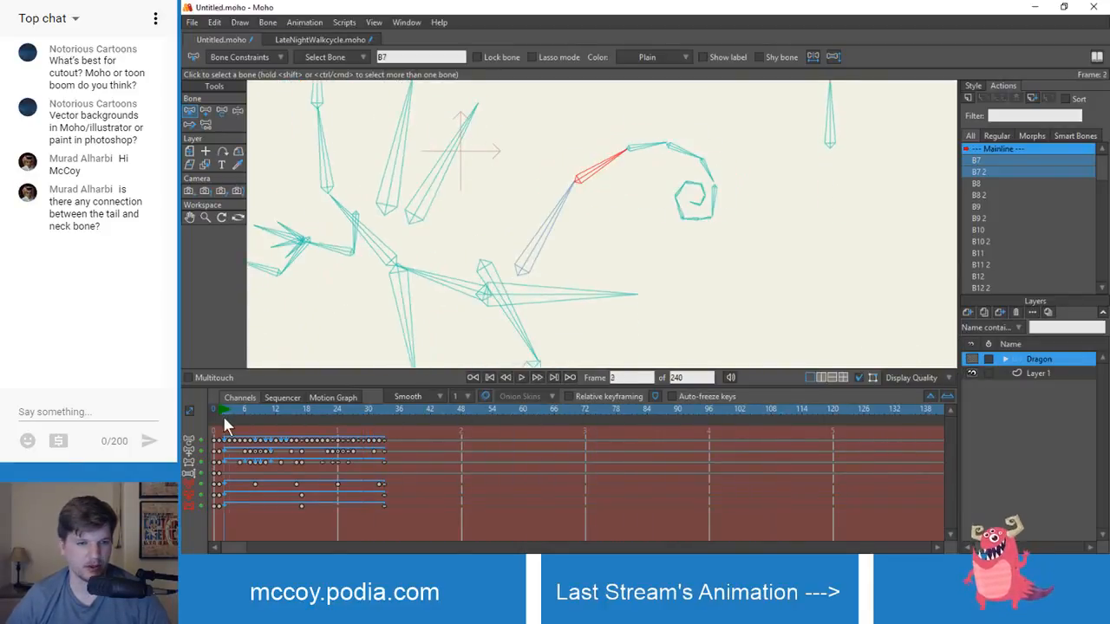
drag(212, 414, 318, 418)
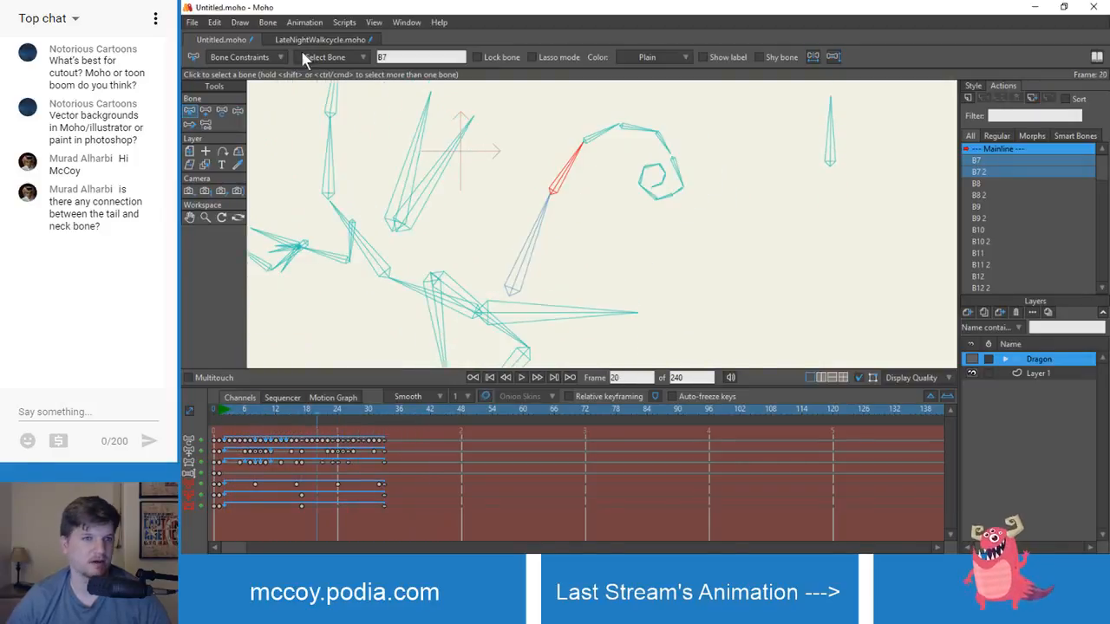
click(315, 39)
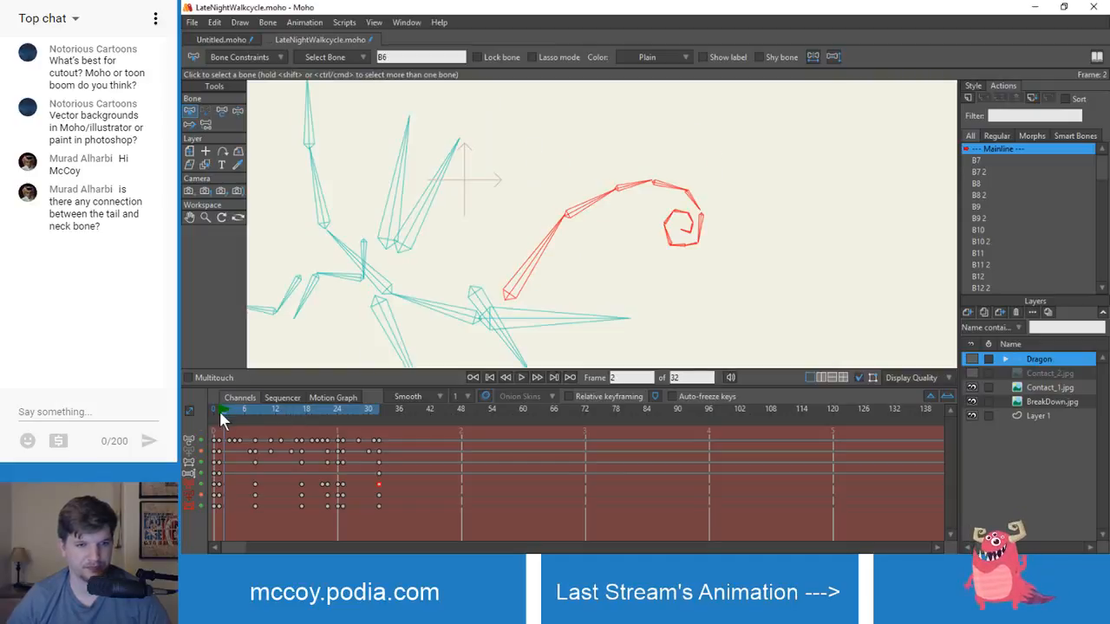
- Rotate tail bone B7 upward at frame 3 and scrub between frames 1 and 19 to check the tail motion
mouse_move(220, 411)
mouse_down()
mouse_move(233, 417)
mouse_move(222, 420)
mouse_up()
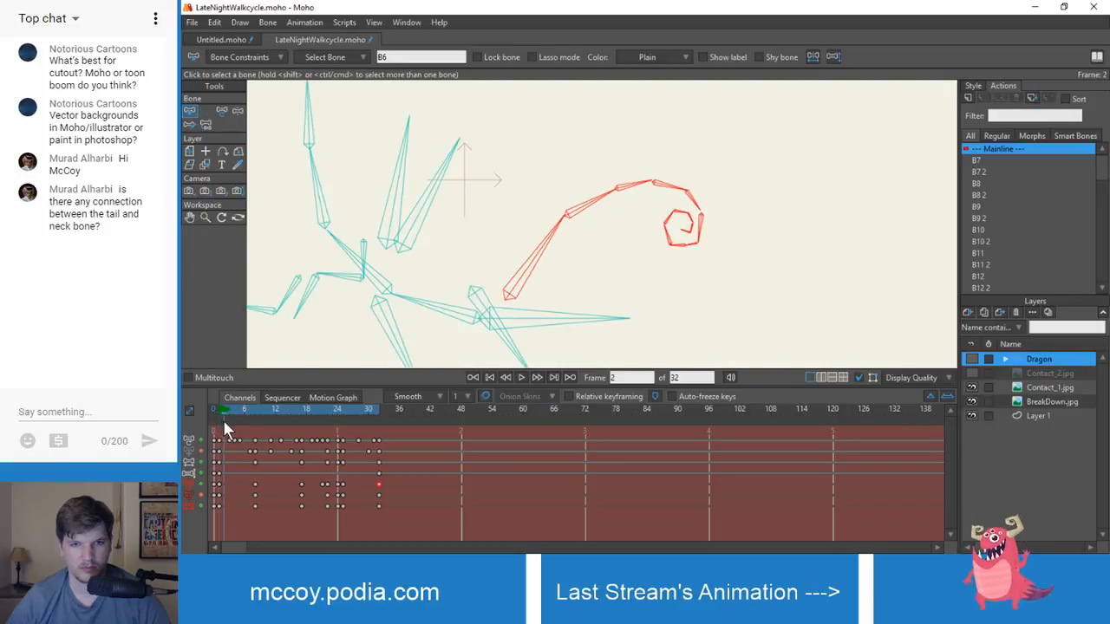
key(z)
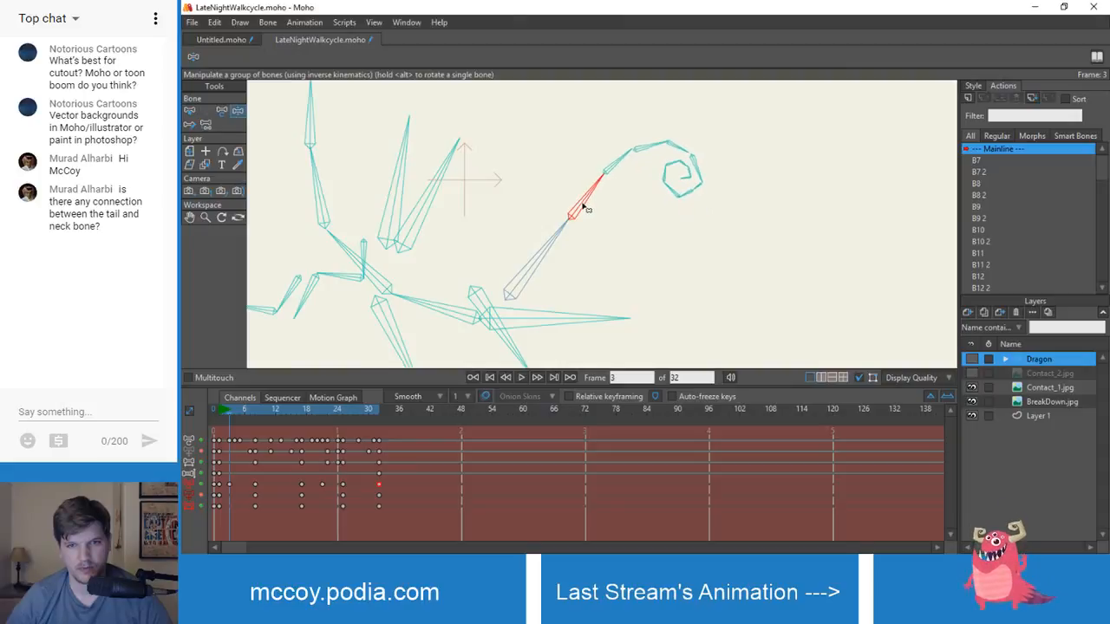
click(221, 410)
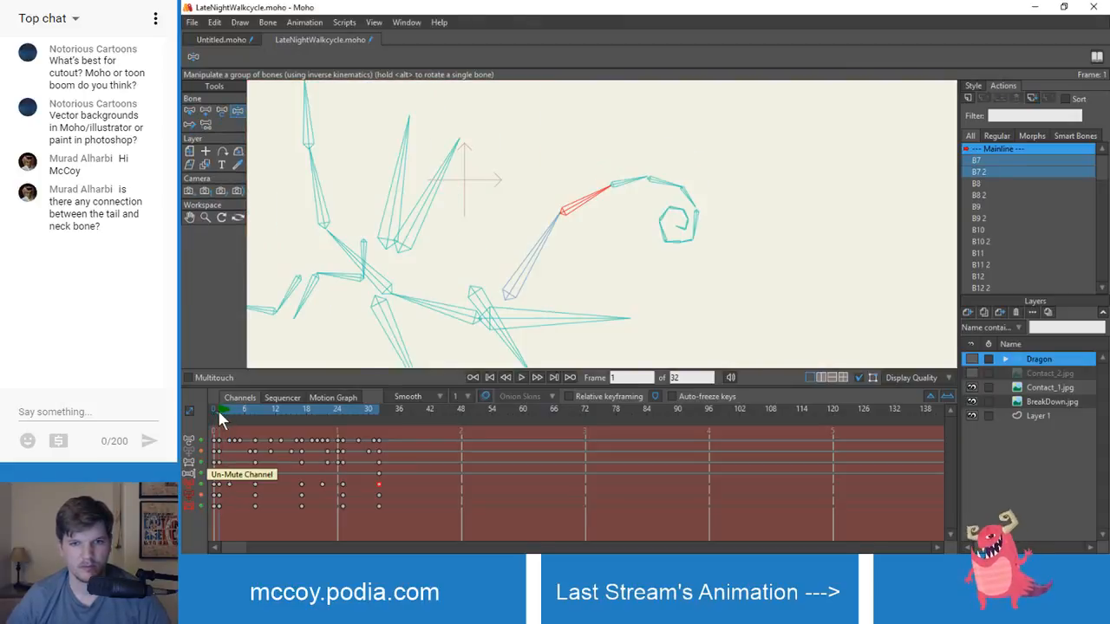
drag(217, 407, 313, 428)
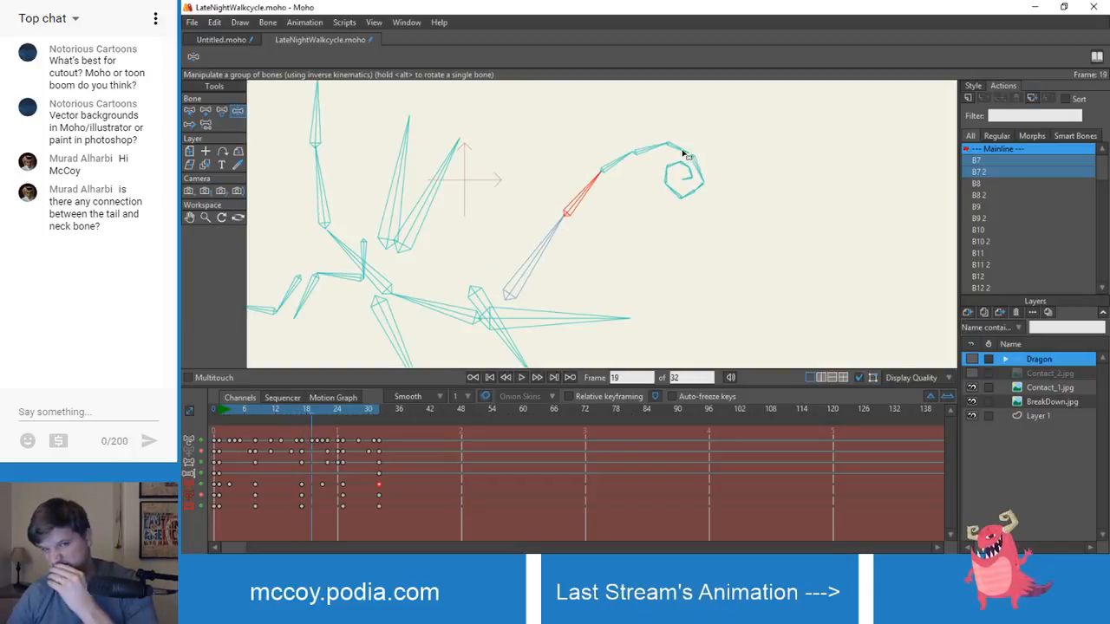
mouse_move(303, 403)
mouse_down()
mouse_move(217, 411)
mouse_move(338, 432)
mouse_move(217, 426)
mouse_up()
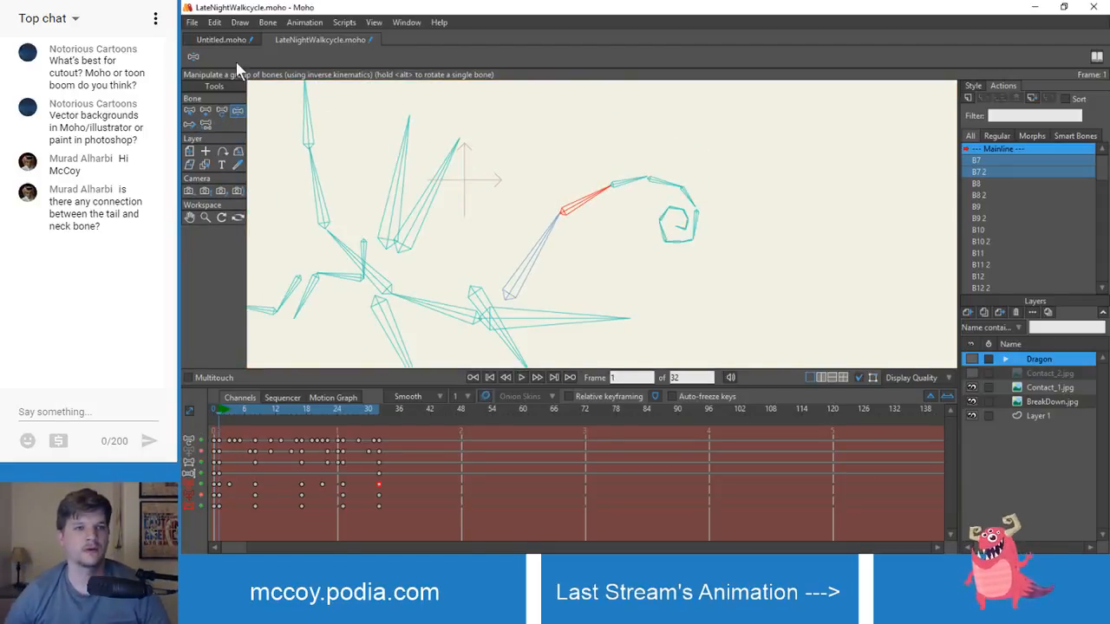
- Switch to Untitled.moho, select tail bone B6, and scrub to frame 2 to study the reference tail pose
click(217, 37)
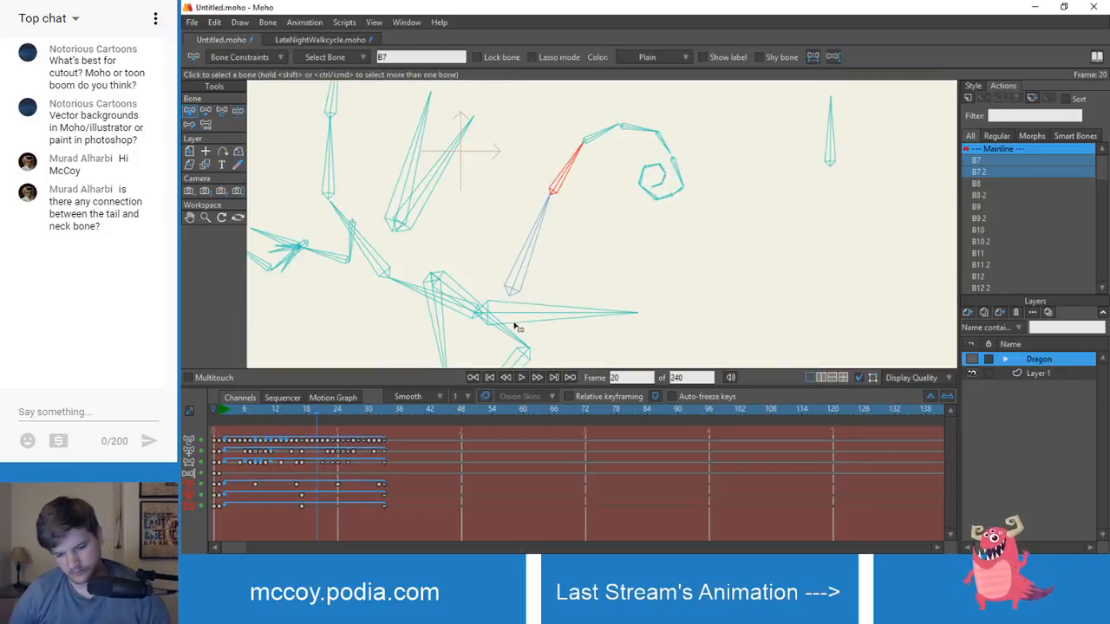
click(518, 263)
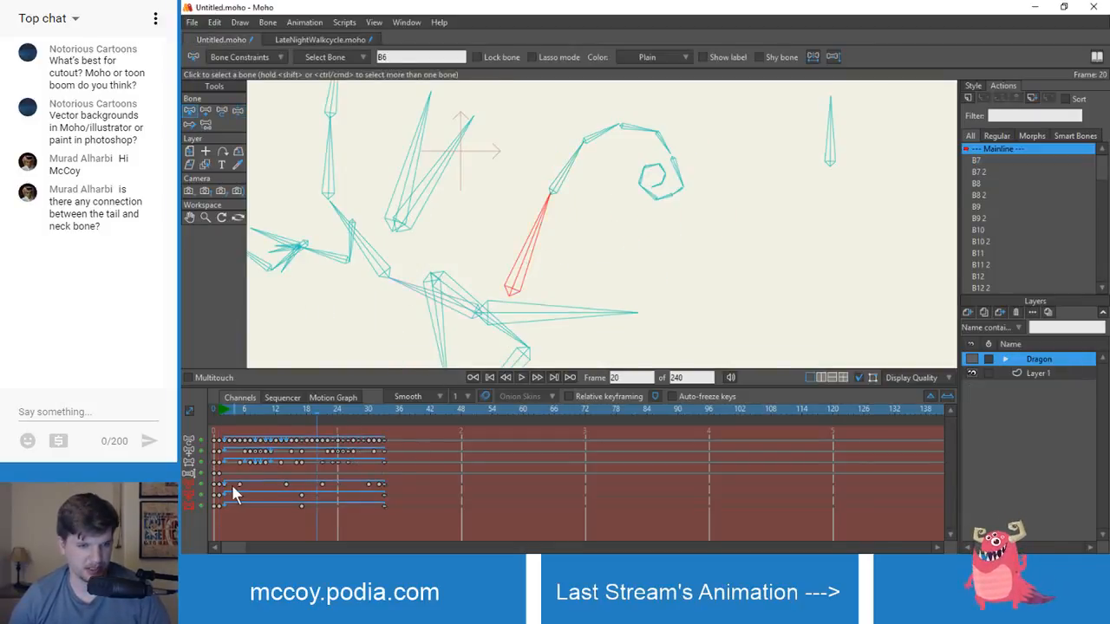
drag(217, 407, 224, 447)
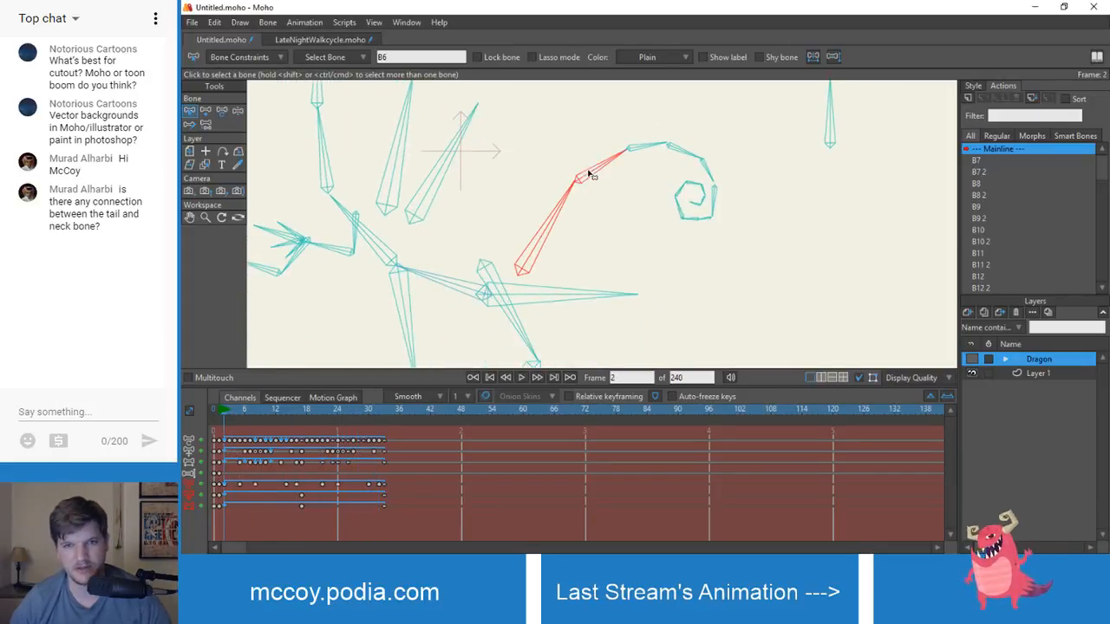
- Inspect the selected tail bones' constraints, try turning off Independent angle, and undo the change
click(243, 58)
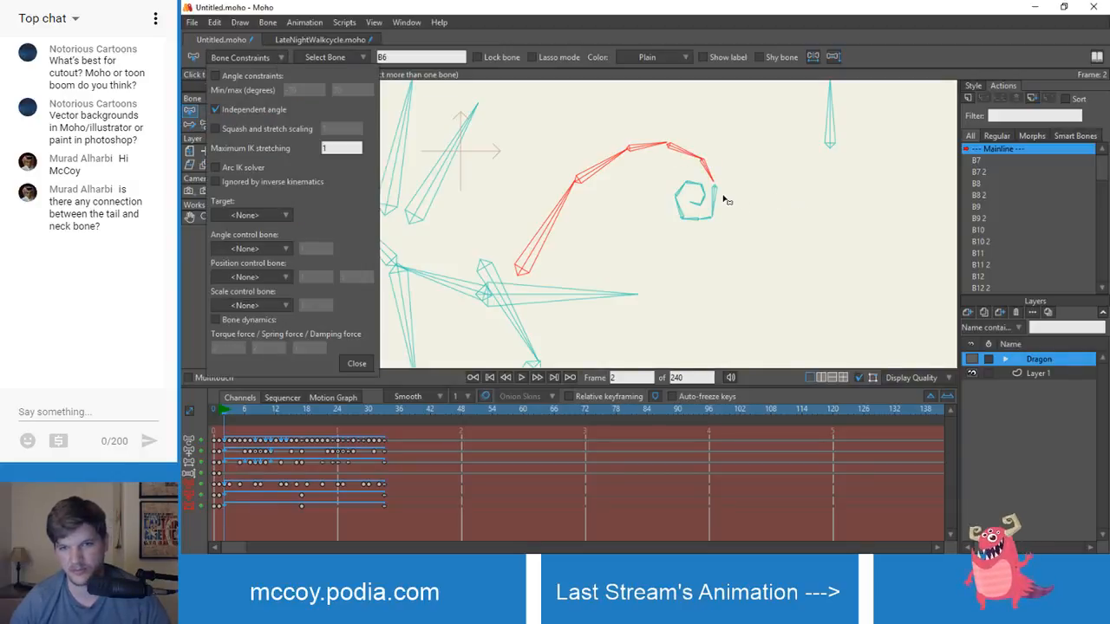
key(ctrl+z)
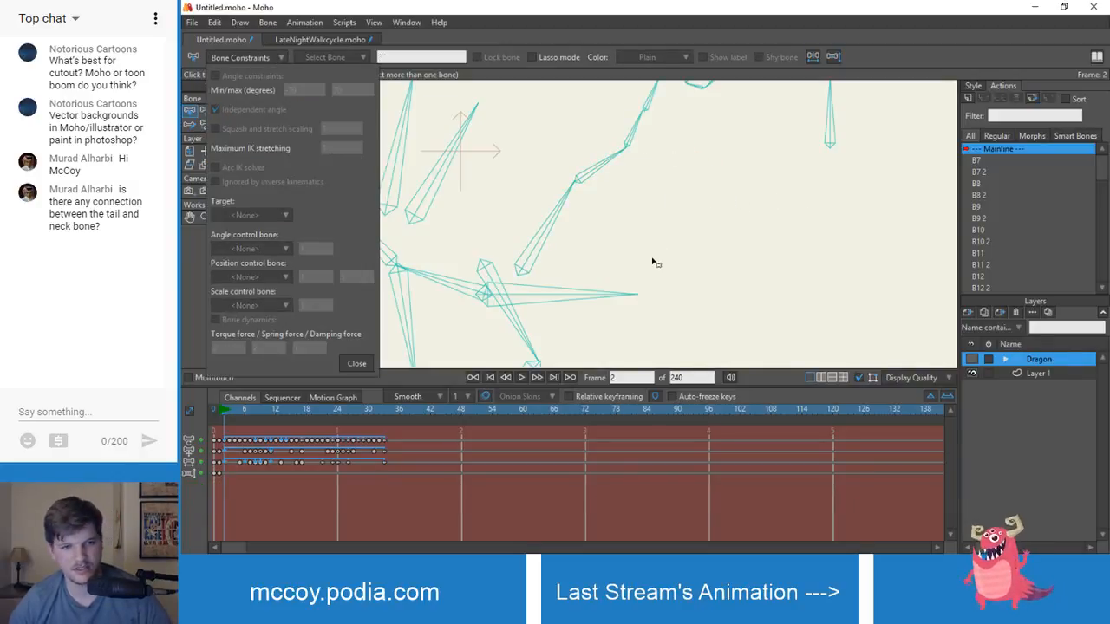
key(ctrl+shift+z)
click(354, 364)
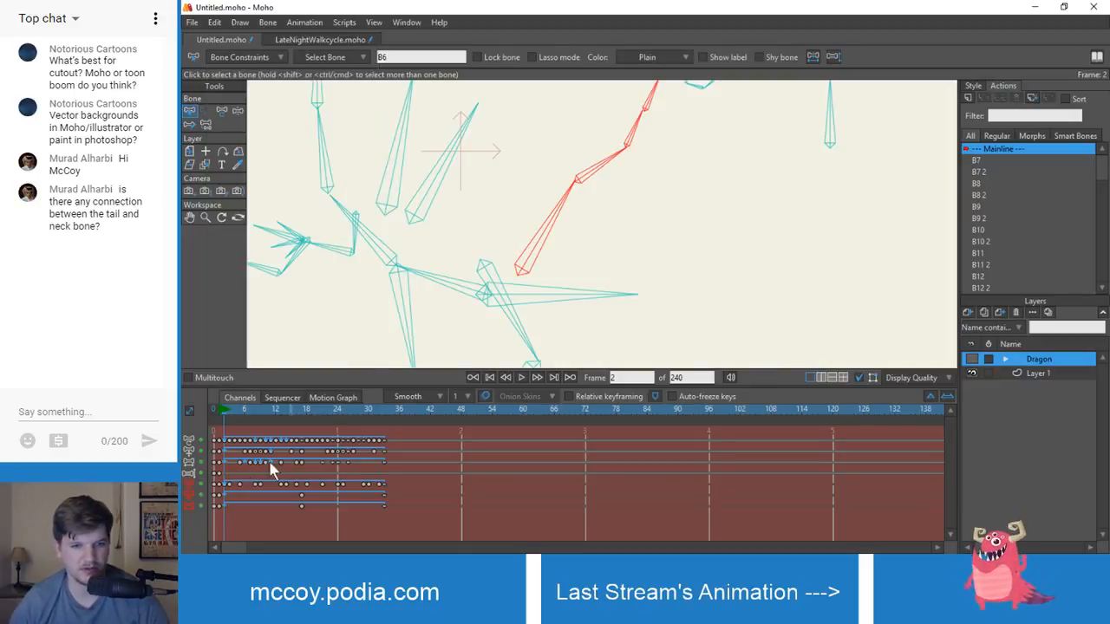
key(ctrl+z)
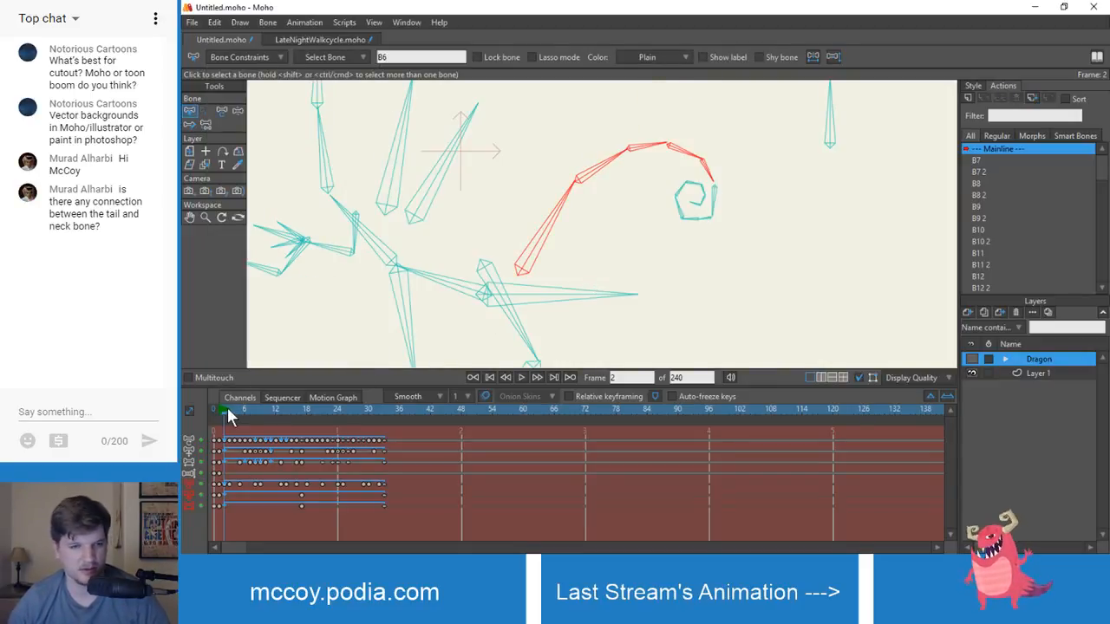
- Using Untitled.moho's frame 1 as reference, rotate bone B7 upward at frame 1 in LateNightWalkcycle.moho and compare it with the reference
mouse_move(228, 412)
mouse_down()
mouse_move(301, 424)
mouse_move(205, 416)
mouse_move(216, 417)
mouse_up()
key(z)
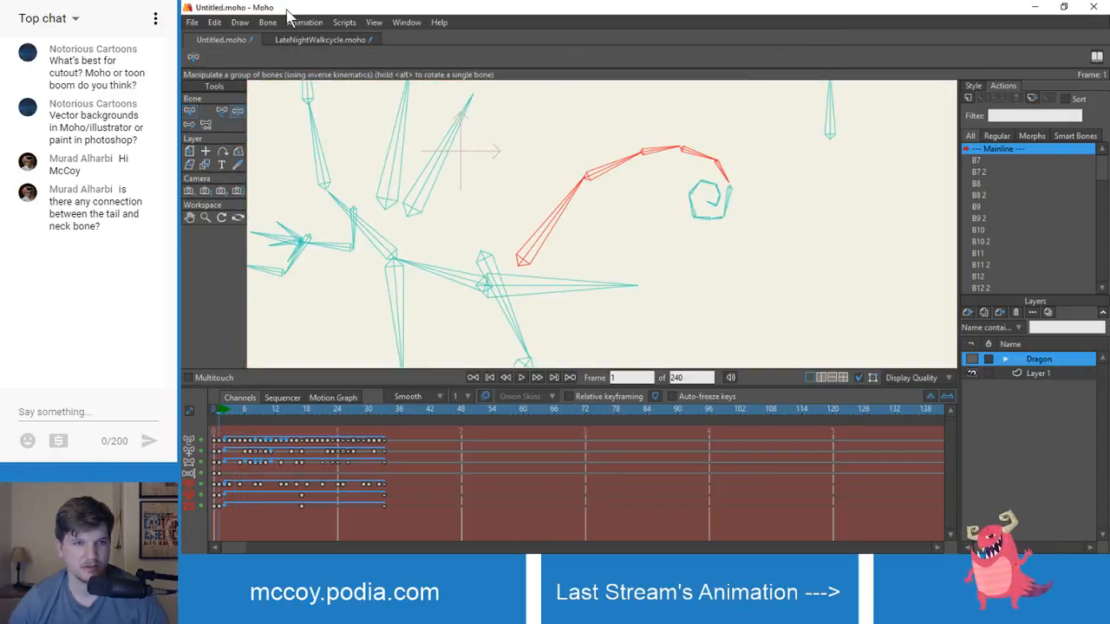
click(308, 38)
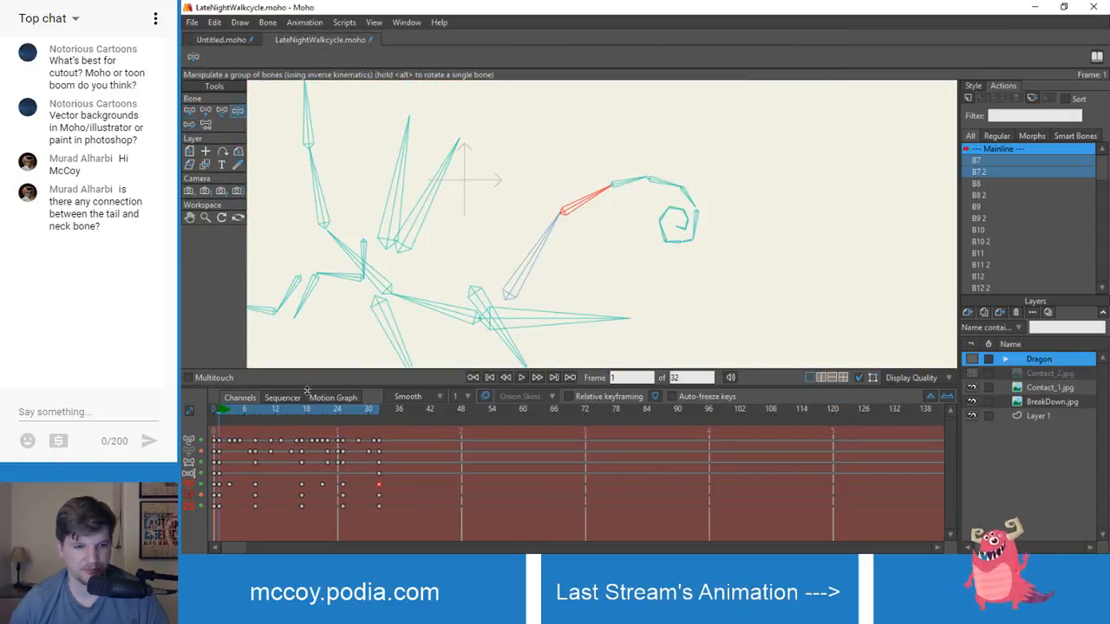
drag(587, 199, 595, 191)
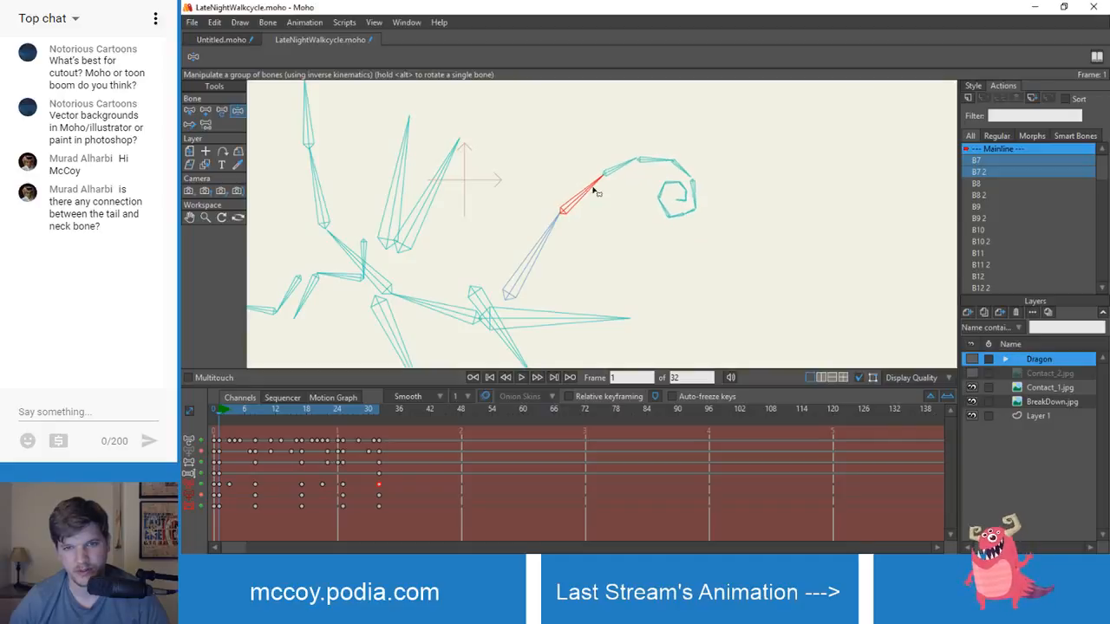
click(241, 41)
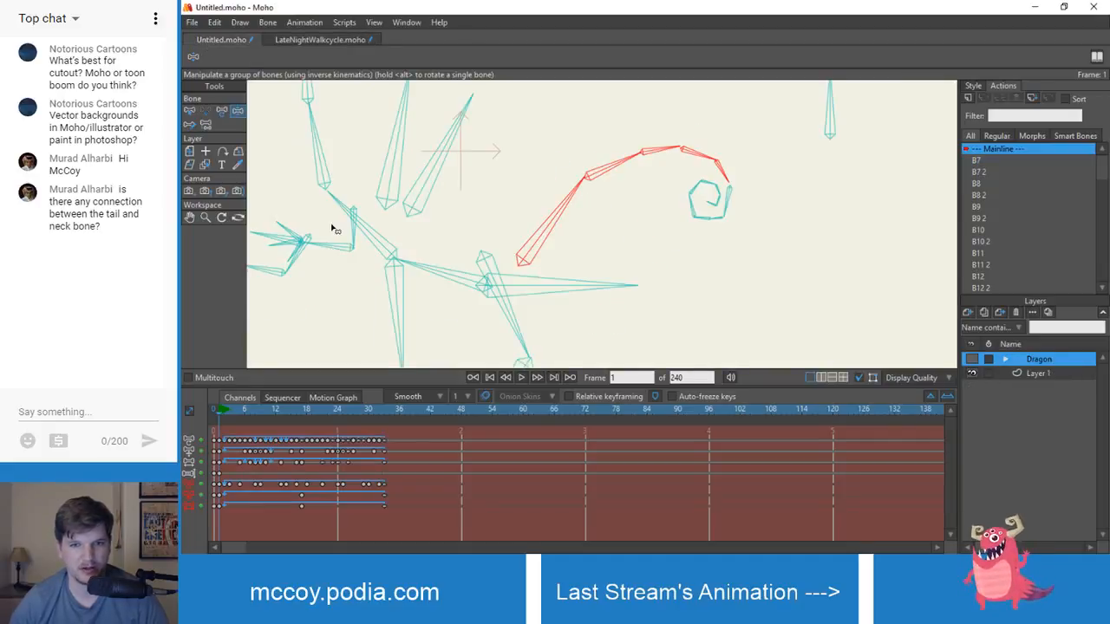
- Check the tail's base bone at frame 5 in Untitled.moho, and rotate that bone upward at frame 5 in LateNightWalkcycle.moho to match
drag(218, 407, 239, 412)
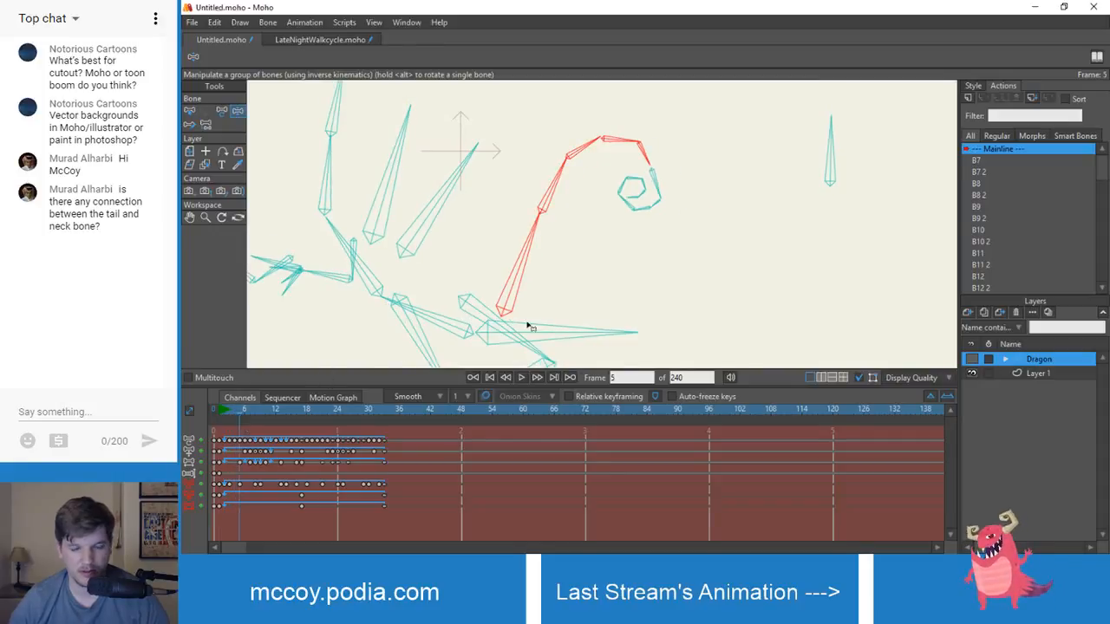
click(521, 267)
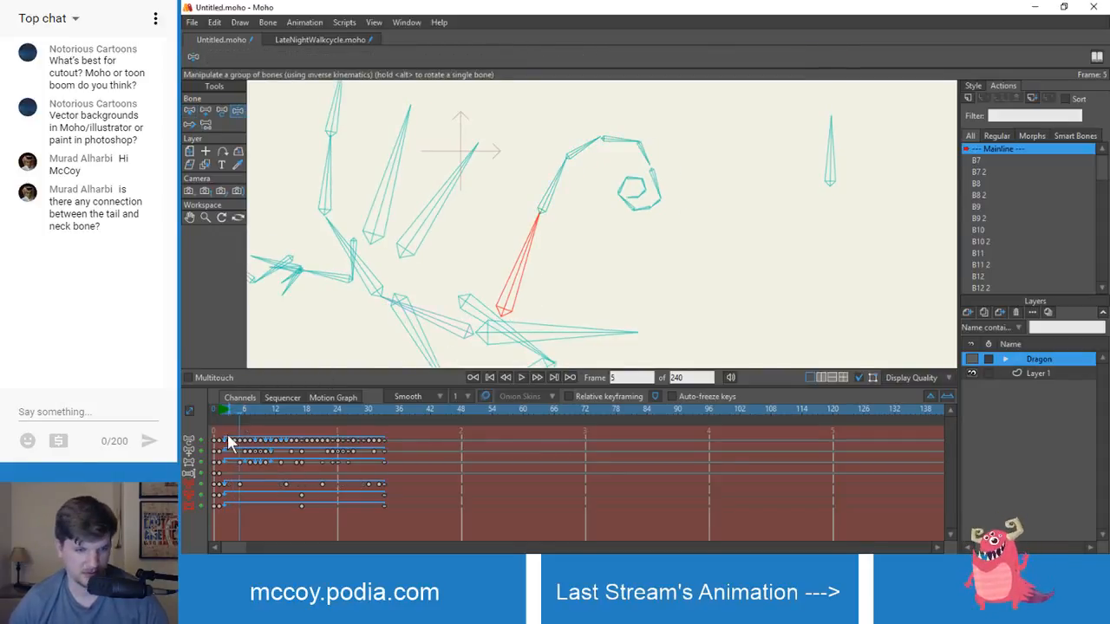
mouse_move(237, 403)
mouse_down()
mouse_move(220, 412)
mouse_move(239, 414)
mouse_up()
click(320, 38)
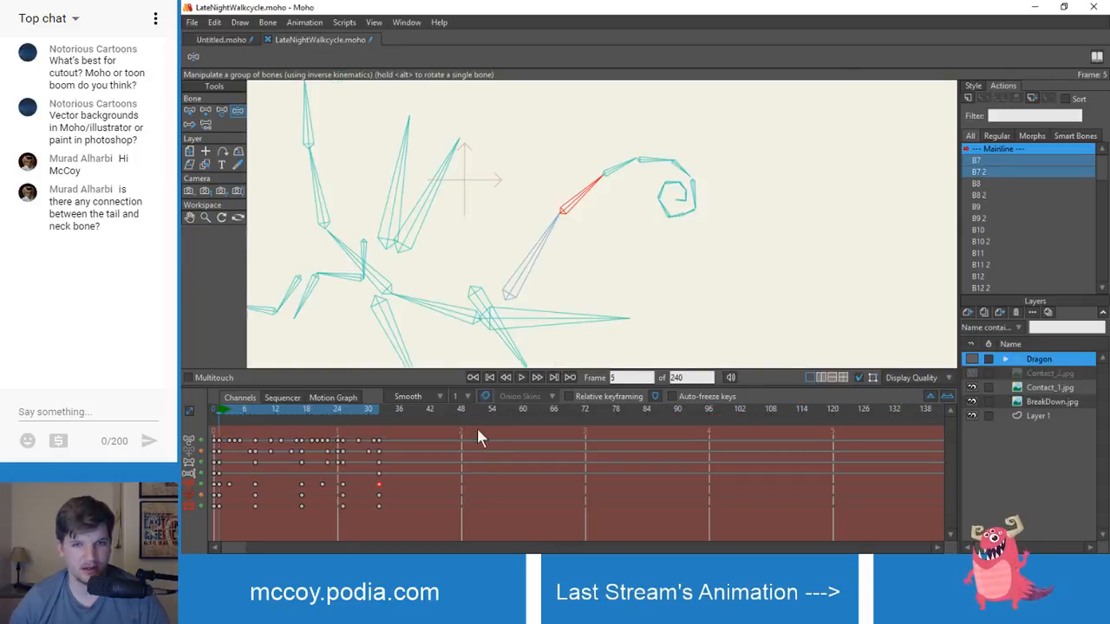
mouse_move(241, 416)
mouse_down()
mouse_move(231, 408)
mouse_move(240, 412)
mouse_up()
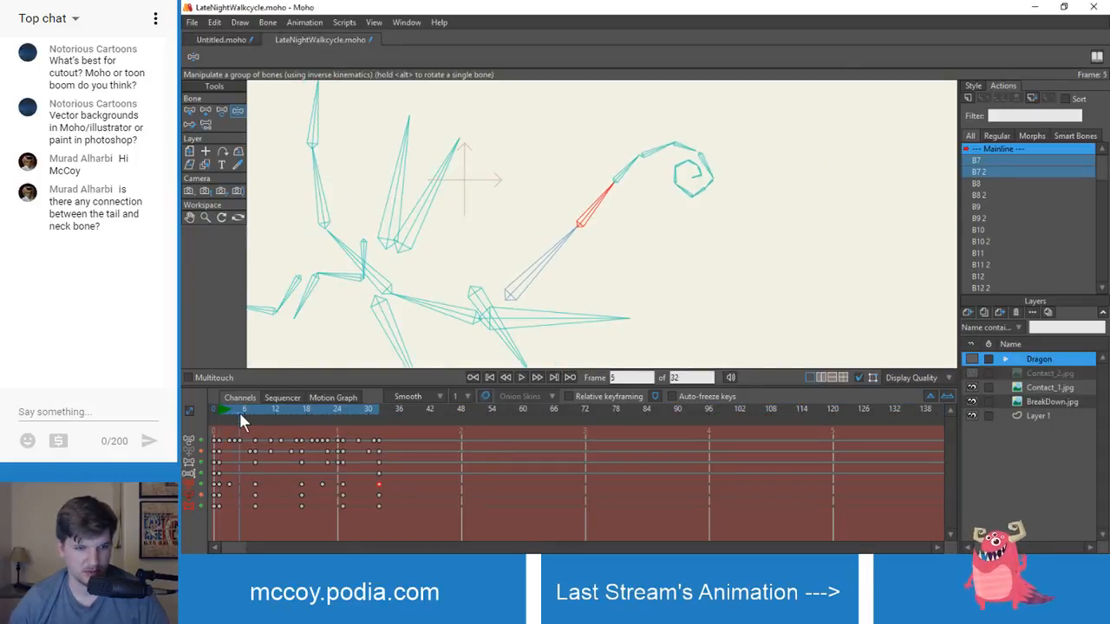
click(546, 268)
drag(546, 268, 528, 252)
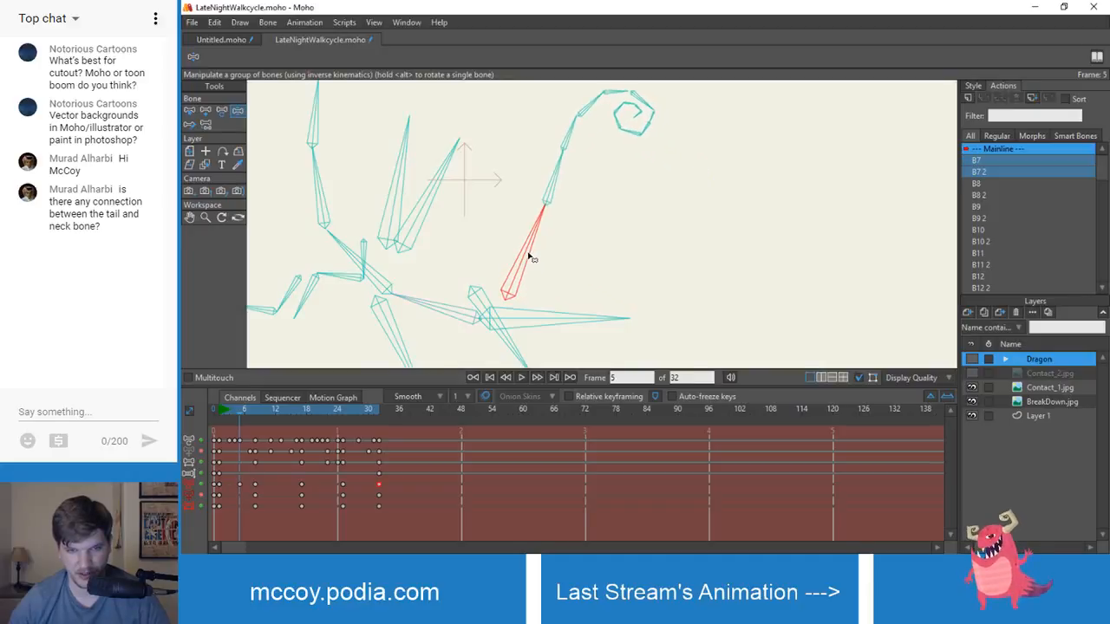
- Rotate the second tail bone B7 clockwise at frame 5 and delete its keyframe at frame 3
mouse_move(232, 407)
mouse_down()
mouse_move(216, 404)
mouse_move(238, 407)
mouse_up()
drag(570, 189, 567, 198)
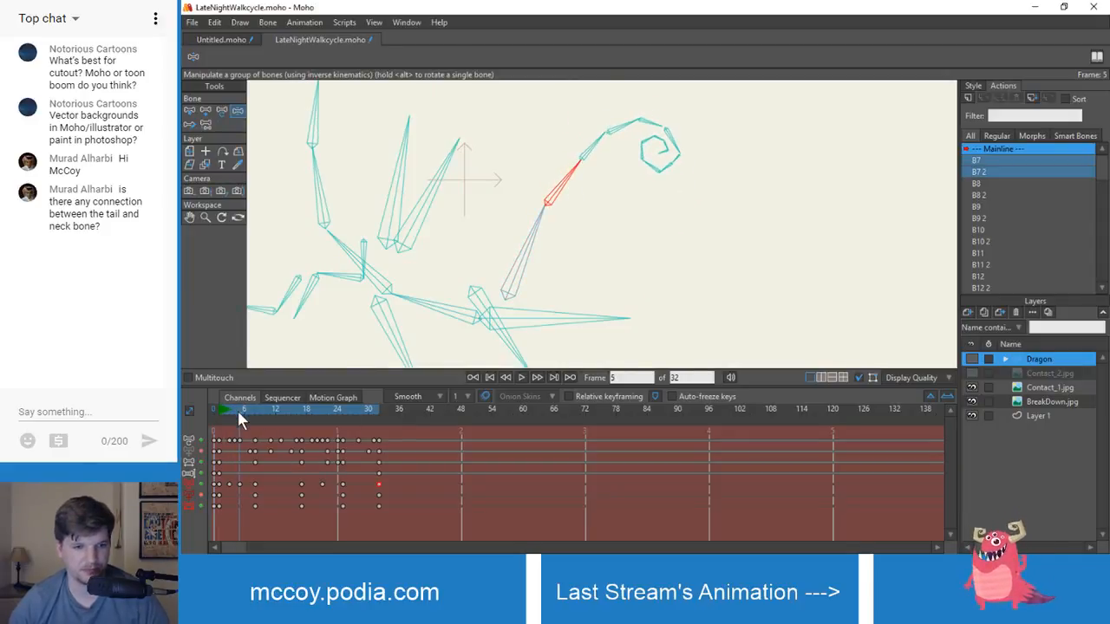
click(230, 485)
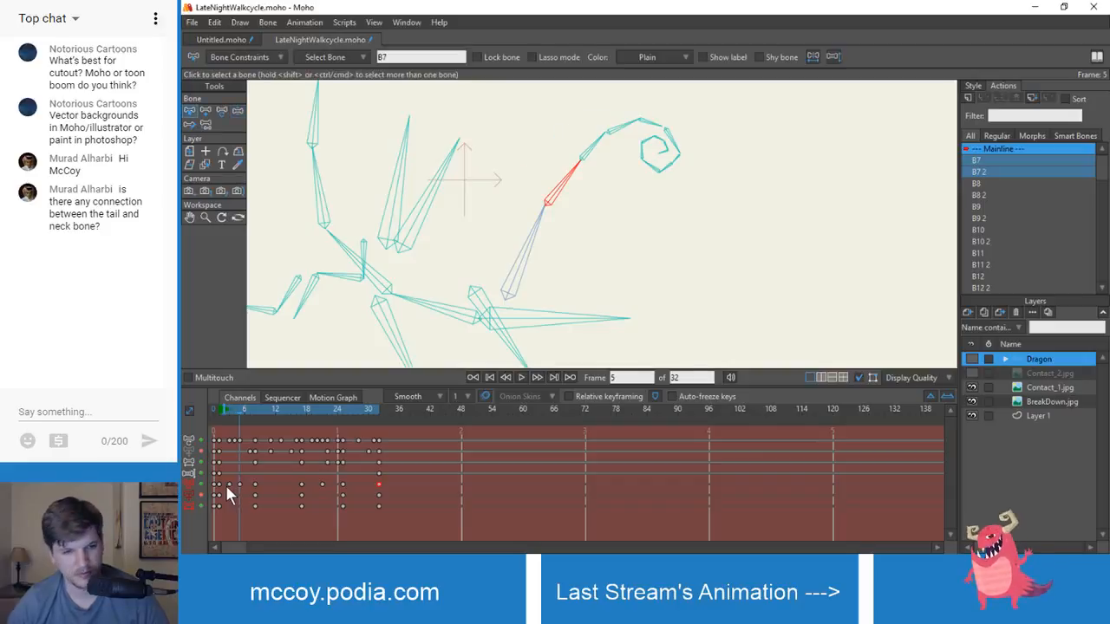
key(b)
key(Delete)
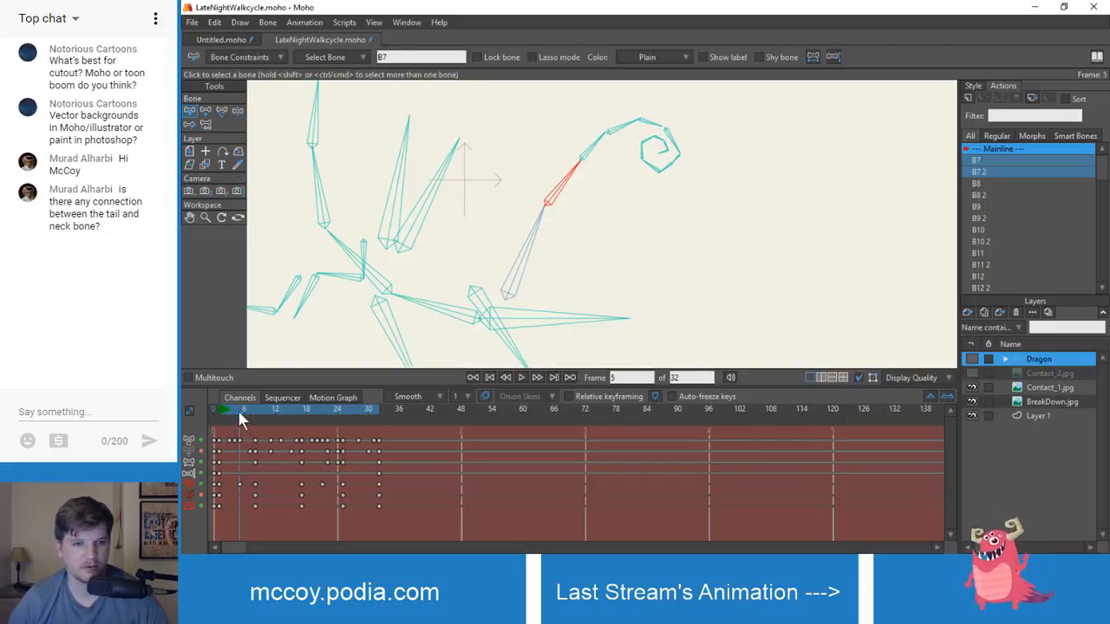
mouse_move(240, 414)
mouse_down()
mouse_move(225, 415)
mouse_move(246, 421)
mouse_move(208, 420)
mouse_move(247, 422)
mouse_move(209, 425)
mouse_move(238, 429)
mouse_up()
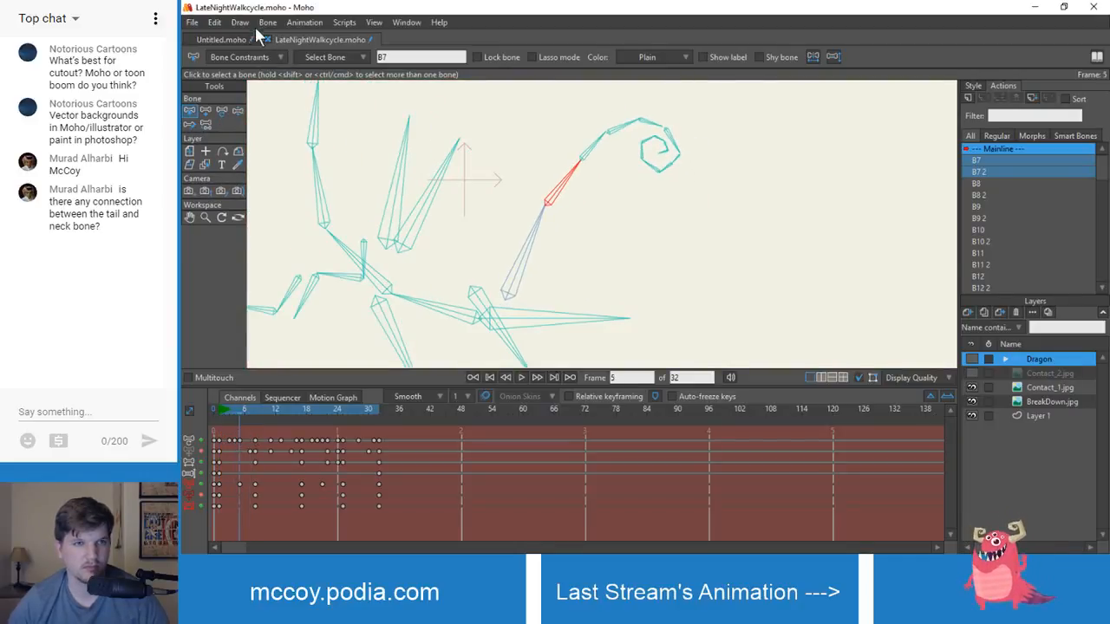
- Examine the keyframes and motion of the second tail bone B7 in Untitled.moho between frames 2 and 8
click(217, 39)
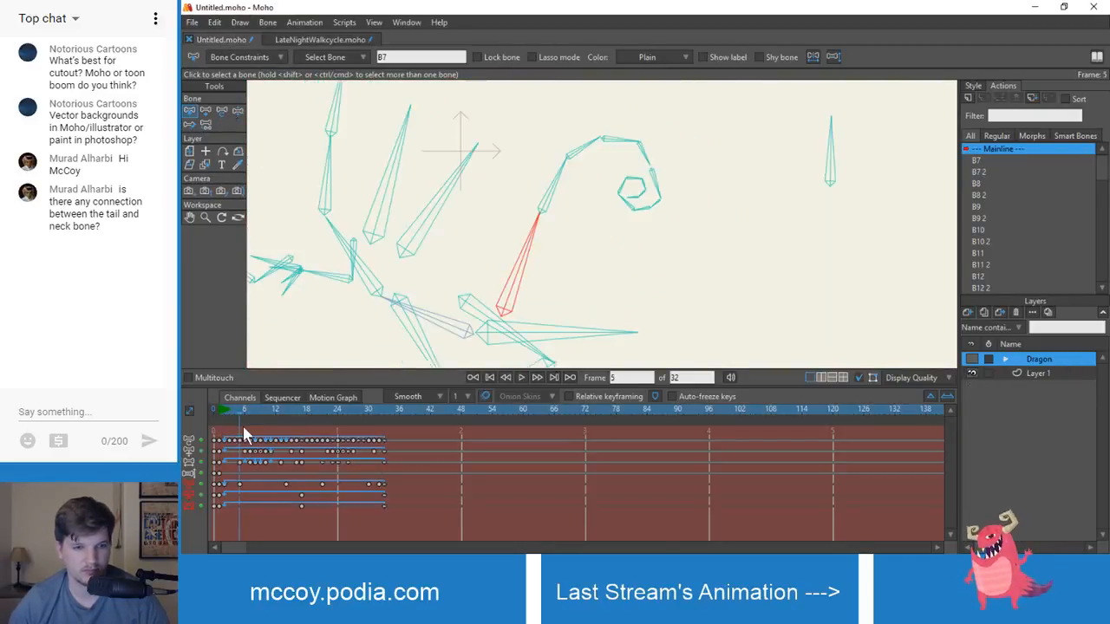
key(b)
click(552, 206)
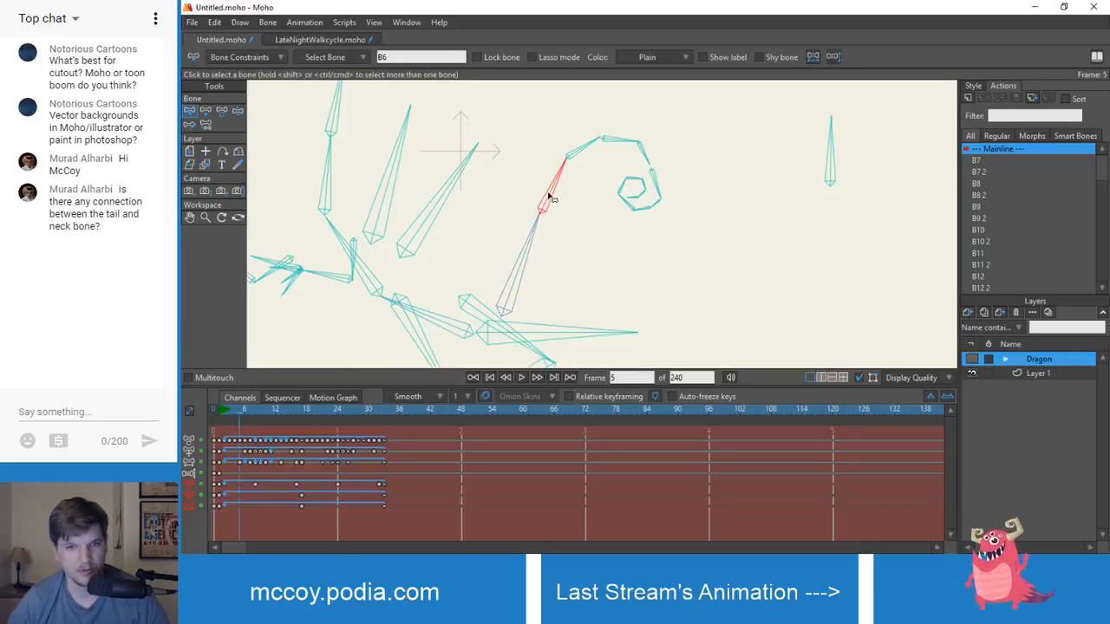
click(226, 416)
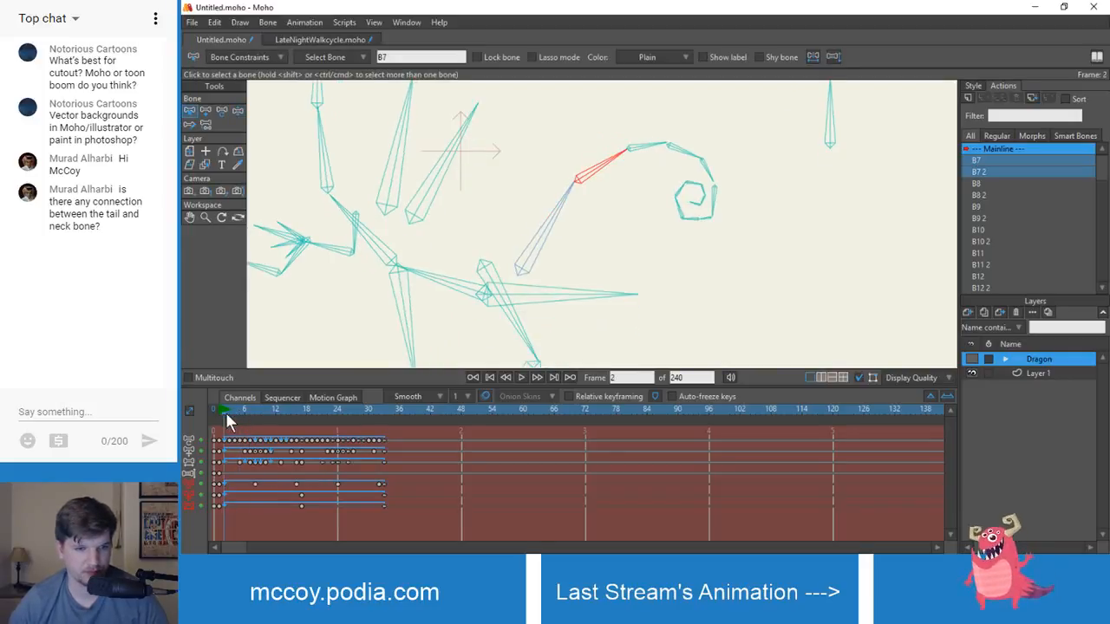
drag(226, 415, 254, 429)
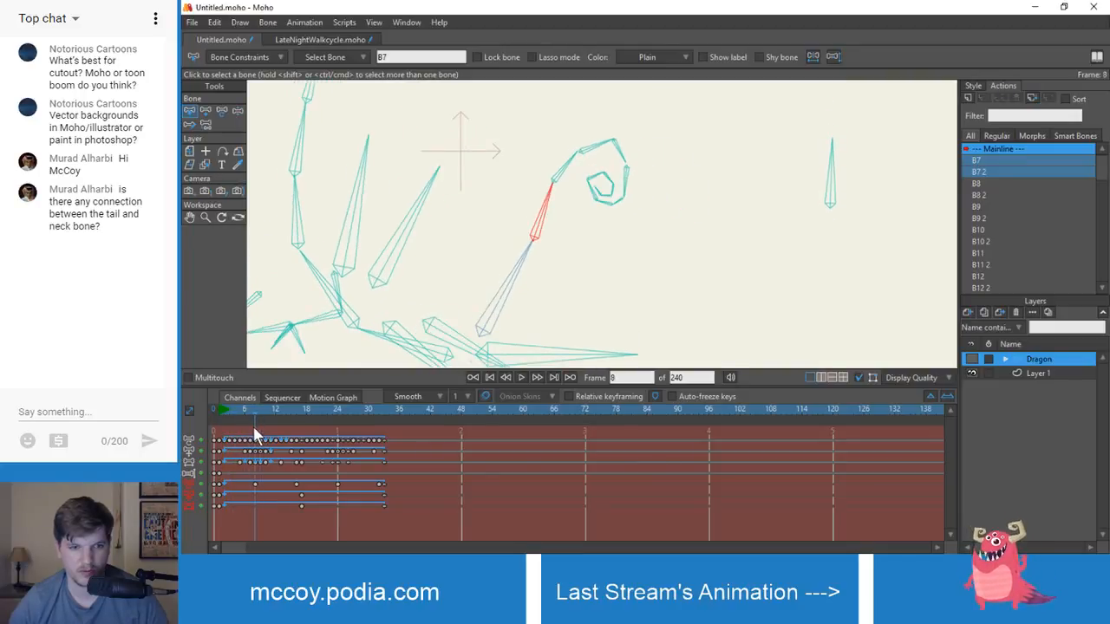
- Delete bone B7's keyframe at frame 5 in LateNightWalkcycle.moho
click(302, 39)
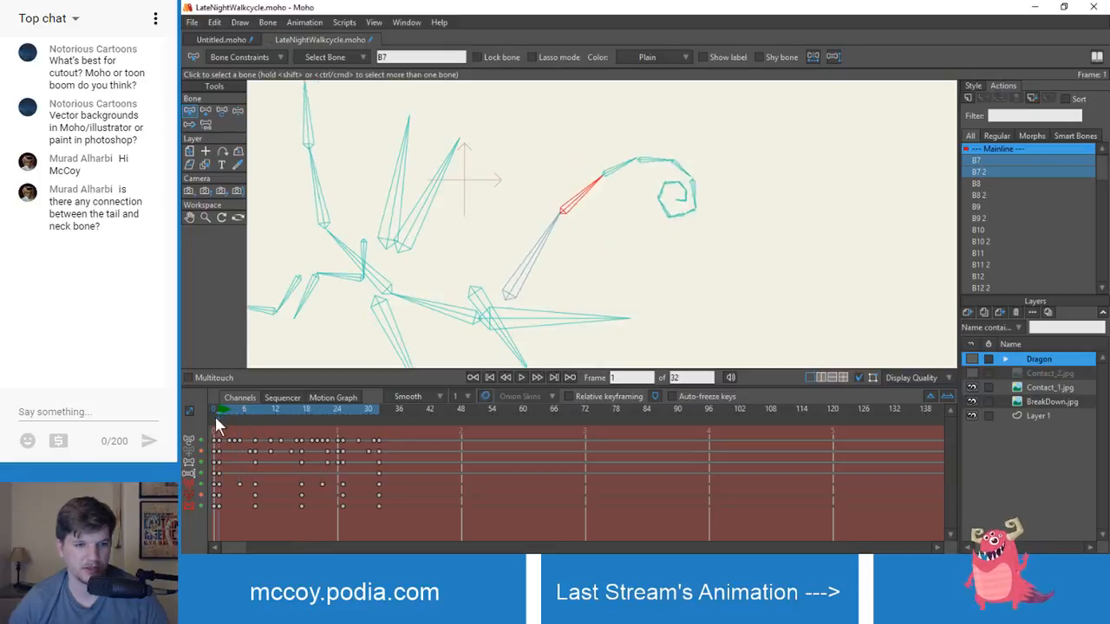
drag(215, 416, 255, 422)
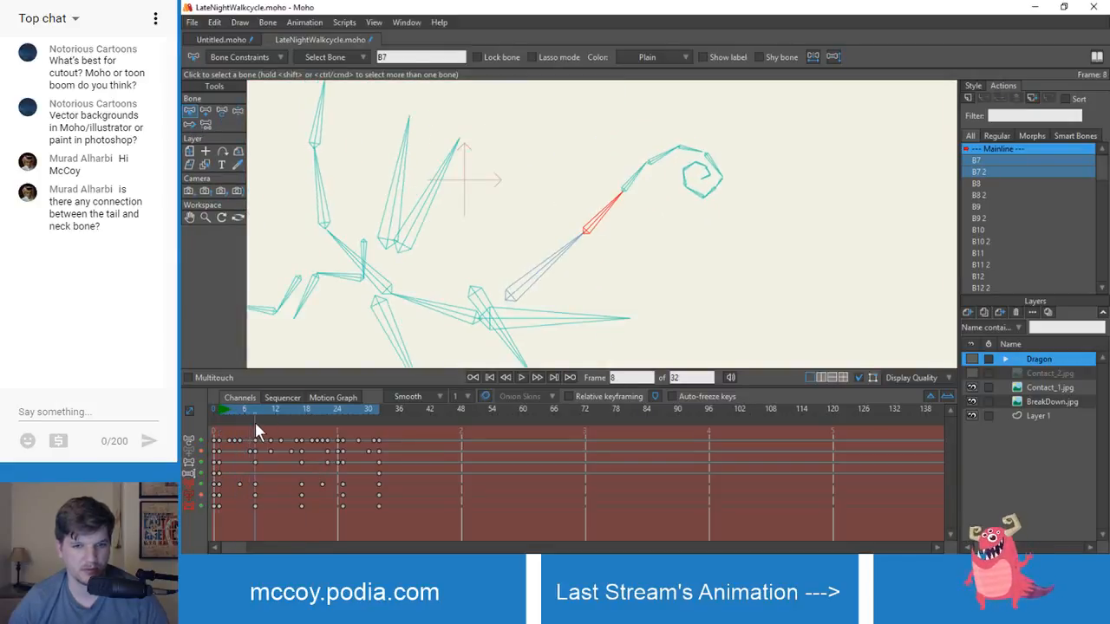
click(240, 485)
key(Delete)
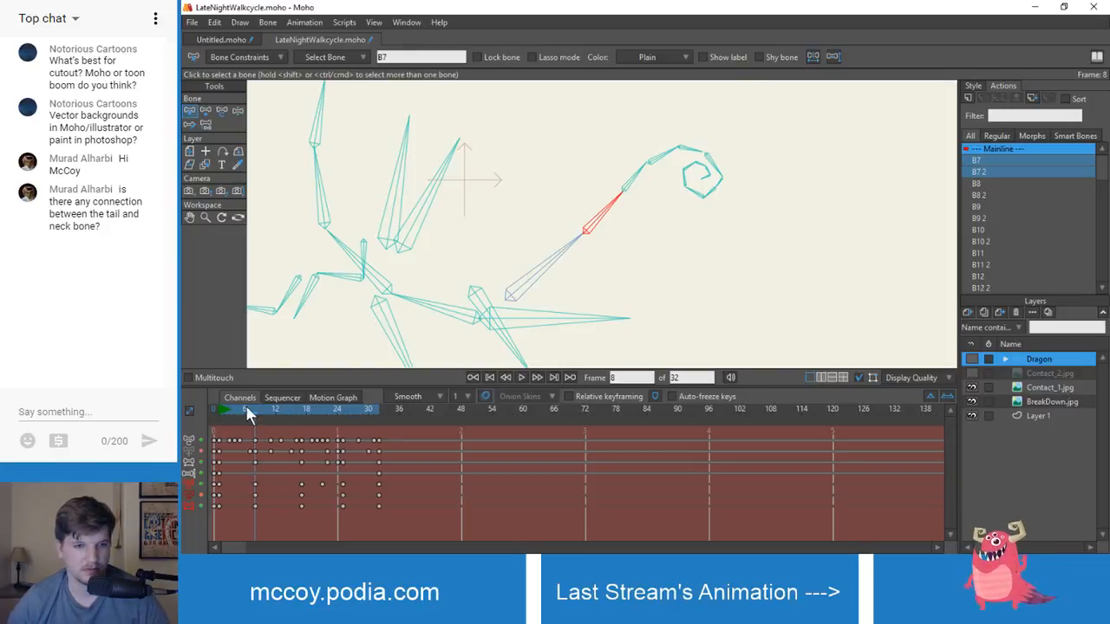
mouse_move(244, 402)
mouse_down()
mouse_move(220, 407)
mouse_move(252, 413)
mouse_up()
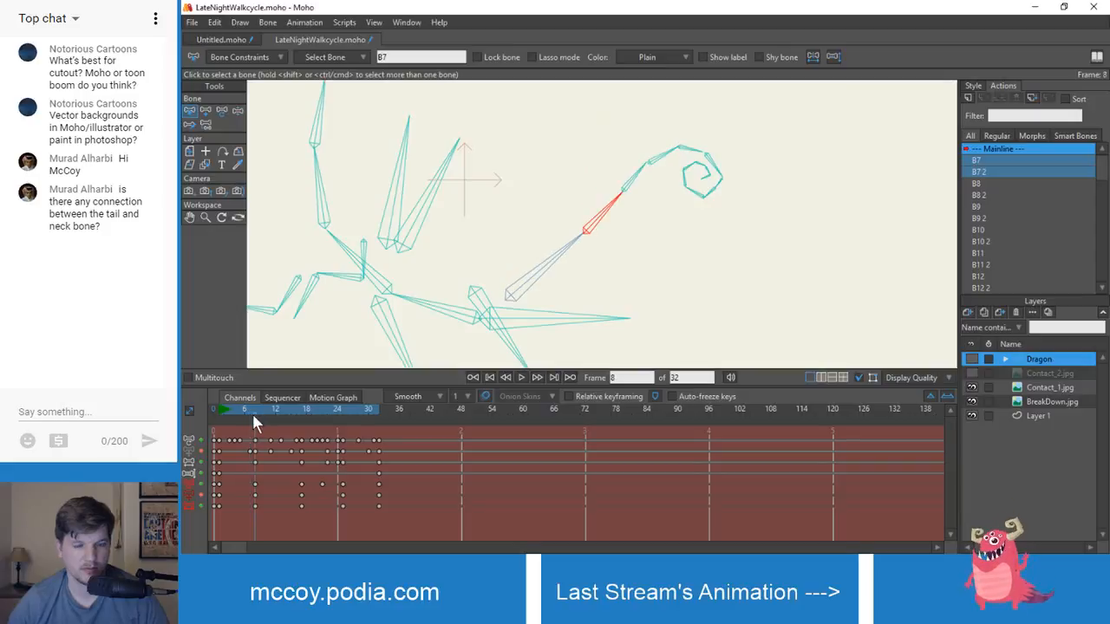
- Check base tail bone B6's key timing in Untitled.moho, and move its frame 8 keyframe to frame 14 in LateNightWalkcycle.moho
click(217, 39)
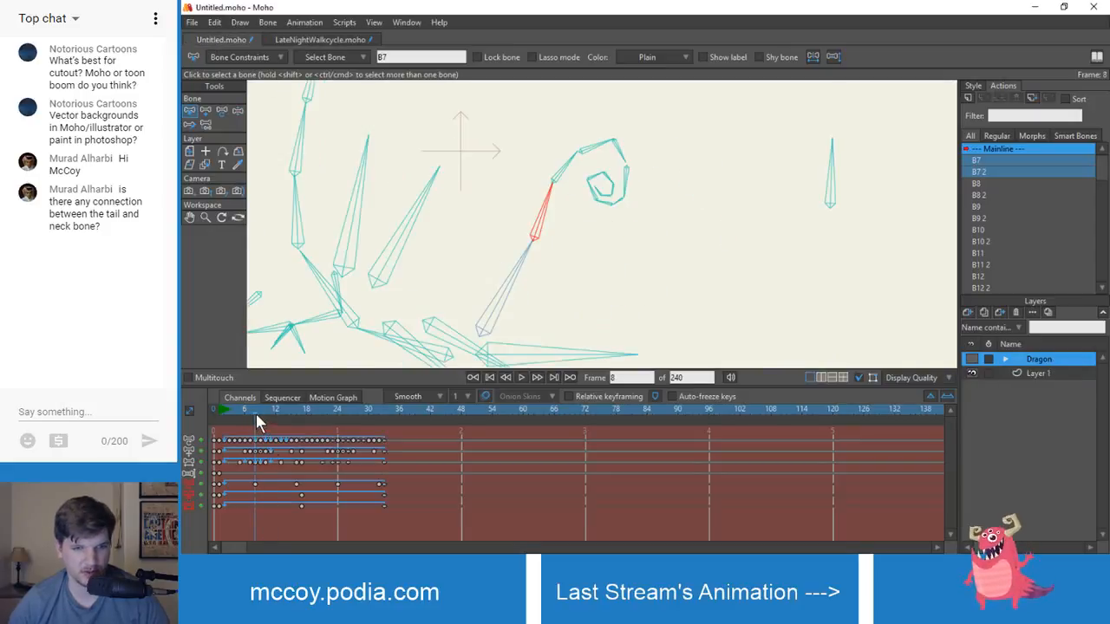
click(512, 295)
drag(250, 407, 288, 426)
click(332, 41)
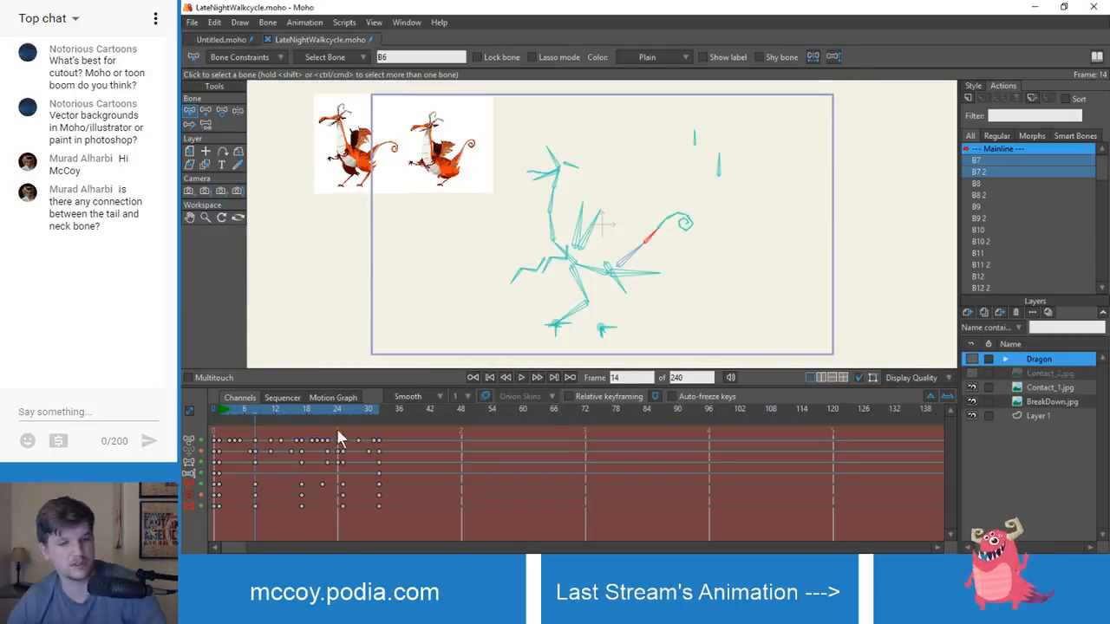
click(543, 275)
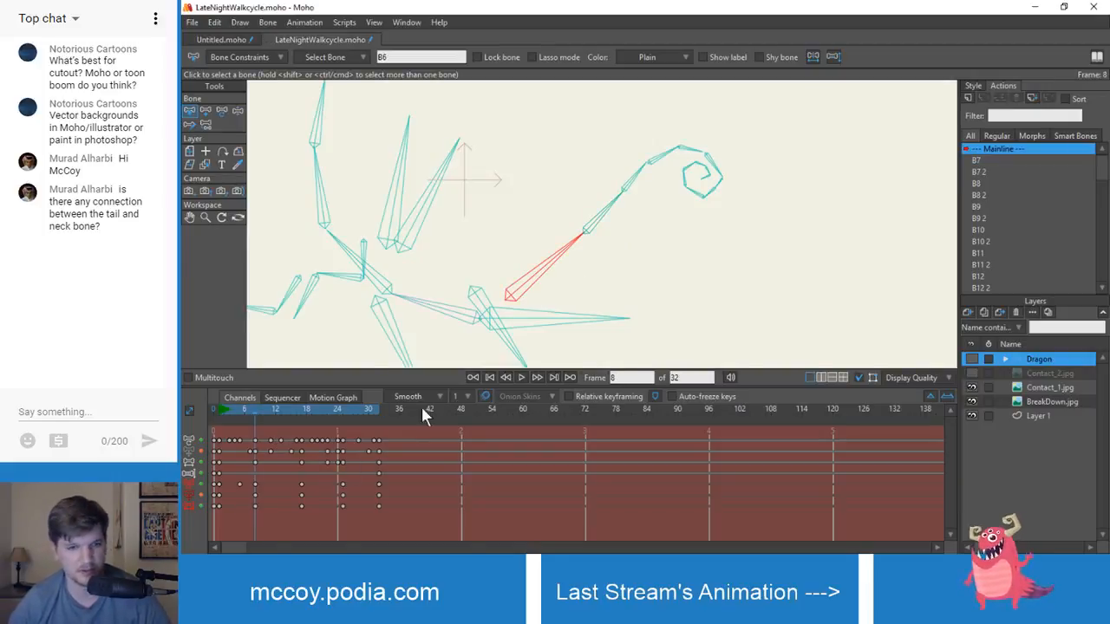
mouse_move(245, 410)
mouse_down()
mouse_move(220, 414)
mouse_move(257, 418)
mouse_up()
drag(254, 485, 291, 486)
click(290, 408)
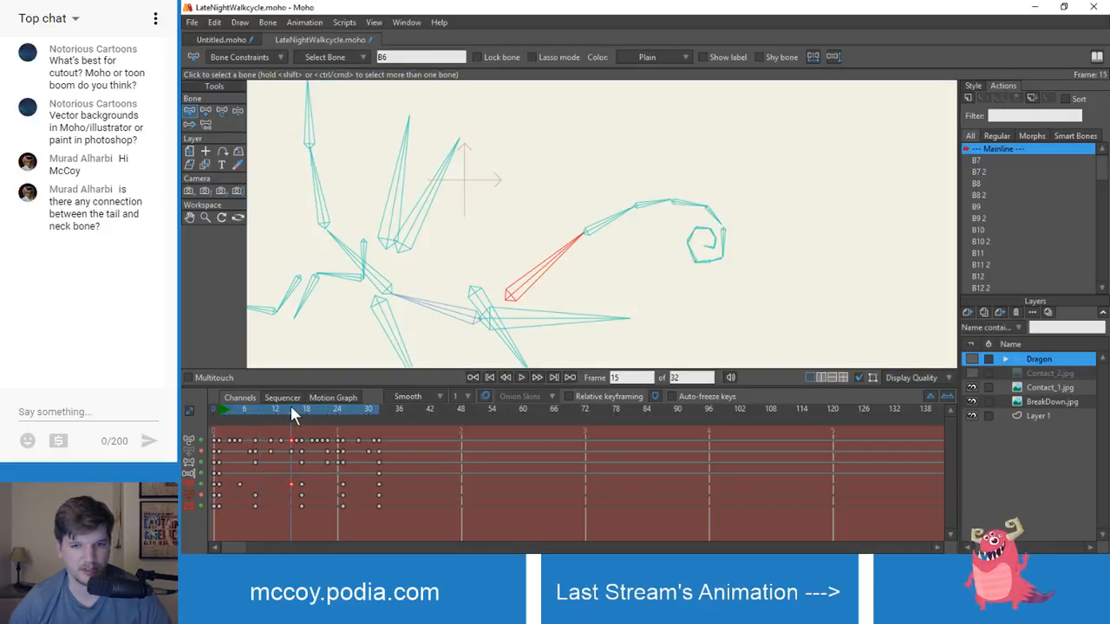
drag(289, 488, 286, 464)
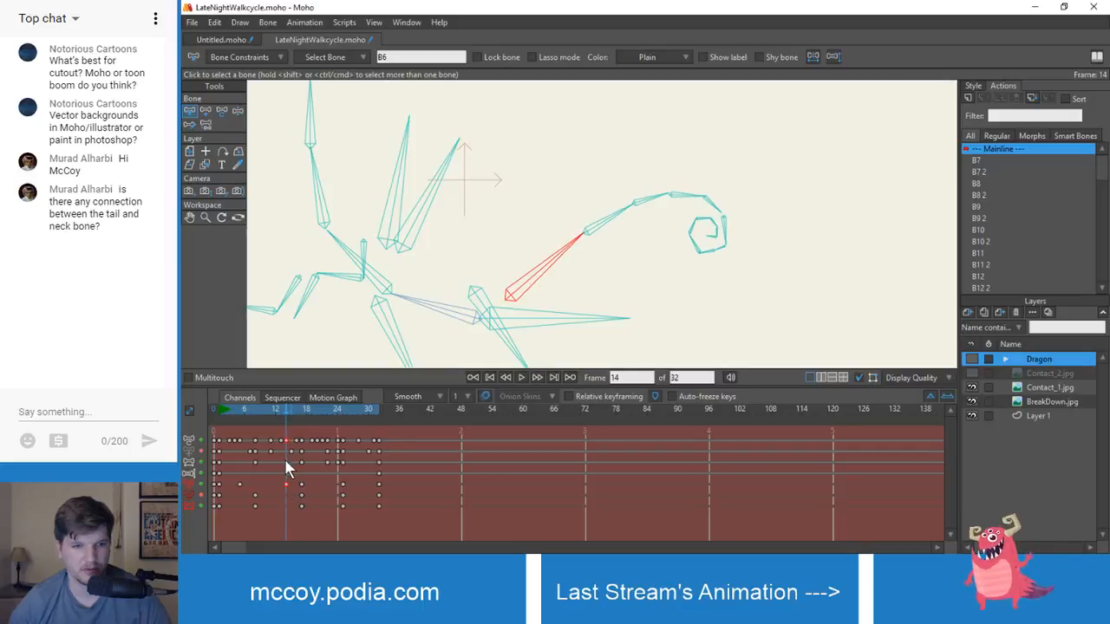
- Shift bone B6's keyframes at frames 17, 25 and 32 seven frames later, and delete the surplus keyframe at frame 39
drag(219, 413, 386, 483)
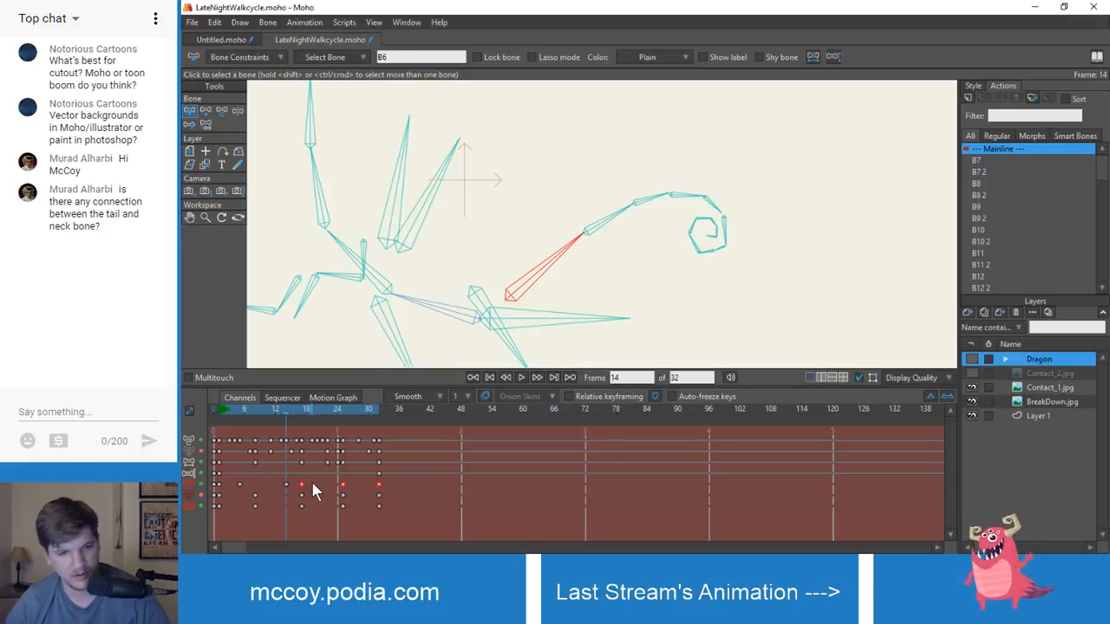
drag(300, 484, 335, 487)
drag(218, 418, 379, 483)
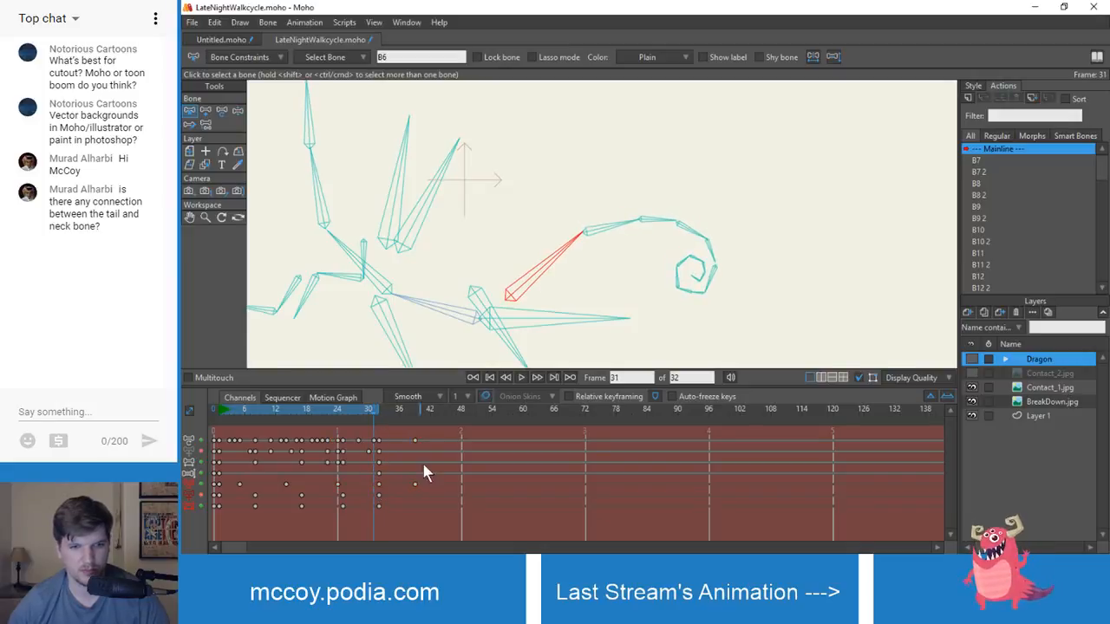
click(415, 486)
key(Delete)
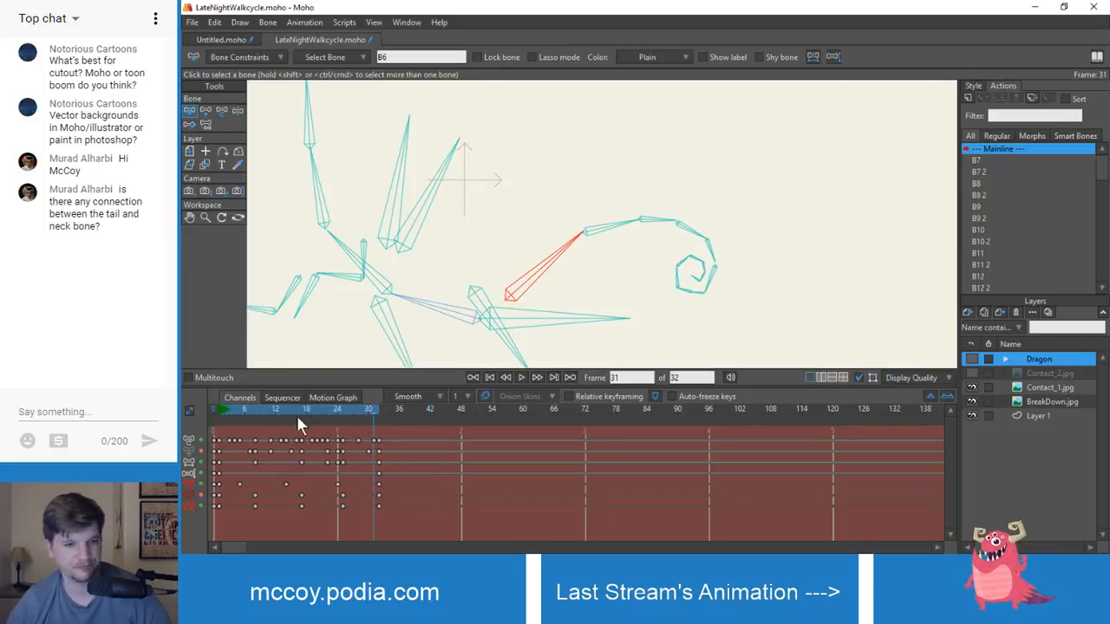
- Scrub and play through the walk cycle to review the retimed swing of the base tail bone
click(215, 414)
drag(213, 414, 337, 421)
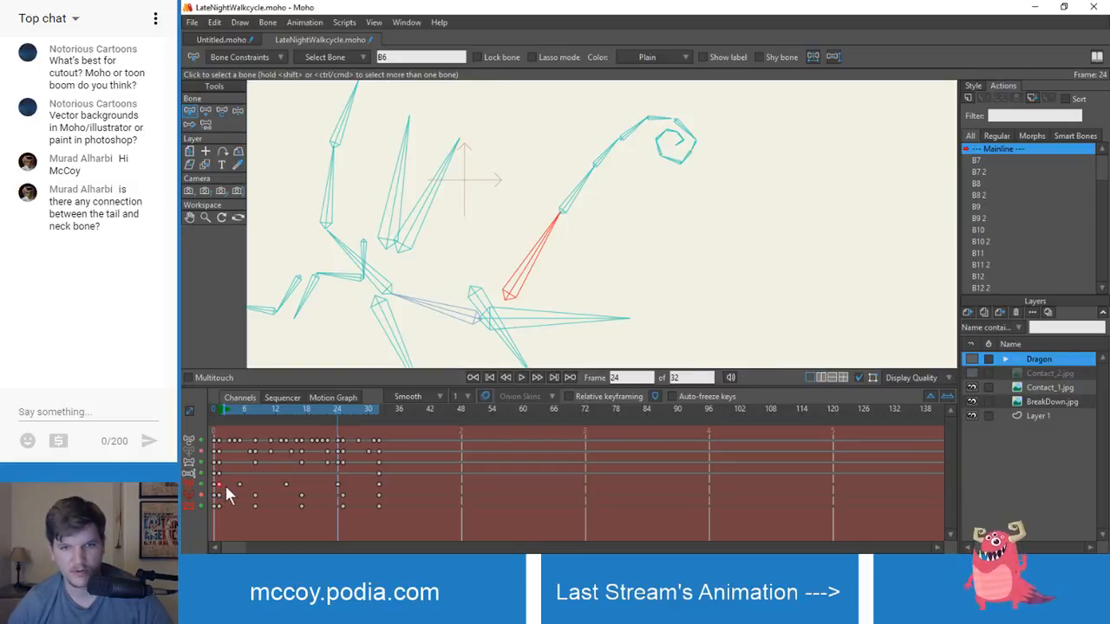
drag(333, 405, 358, 408)
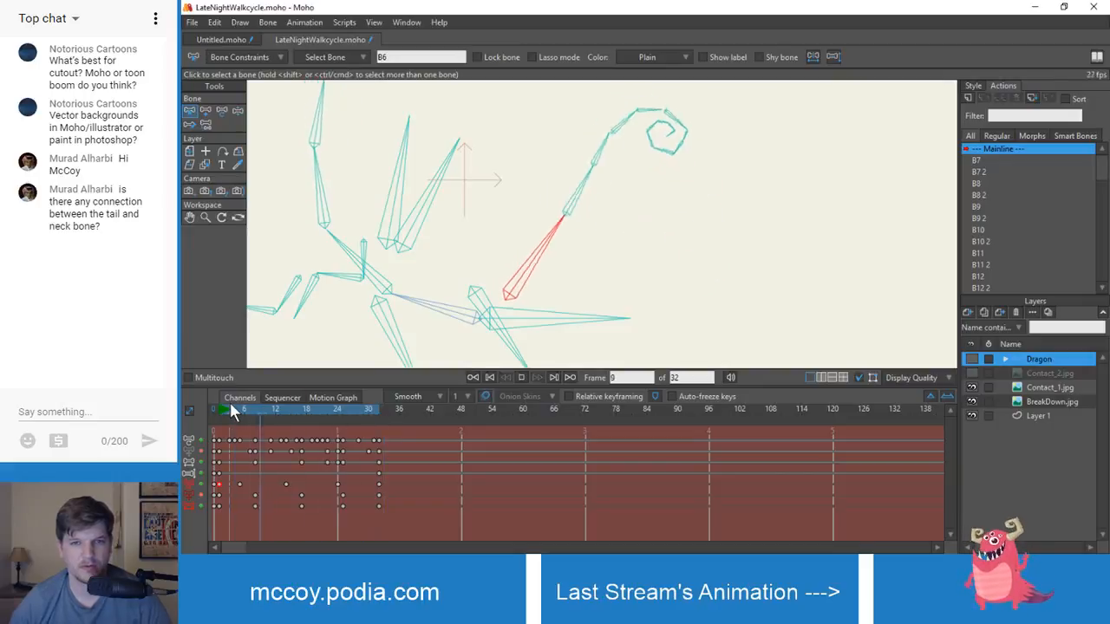
drag(256, 409, 286, 428)
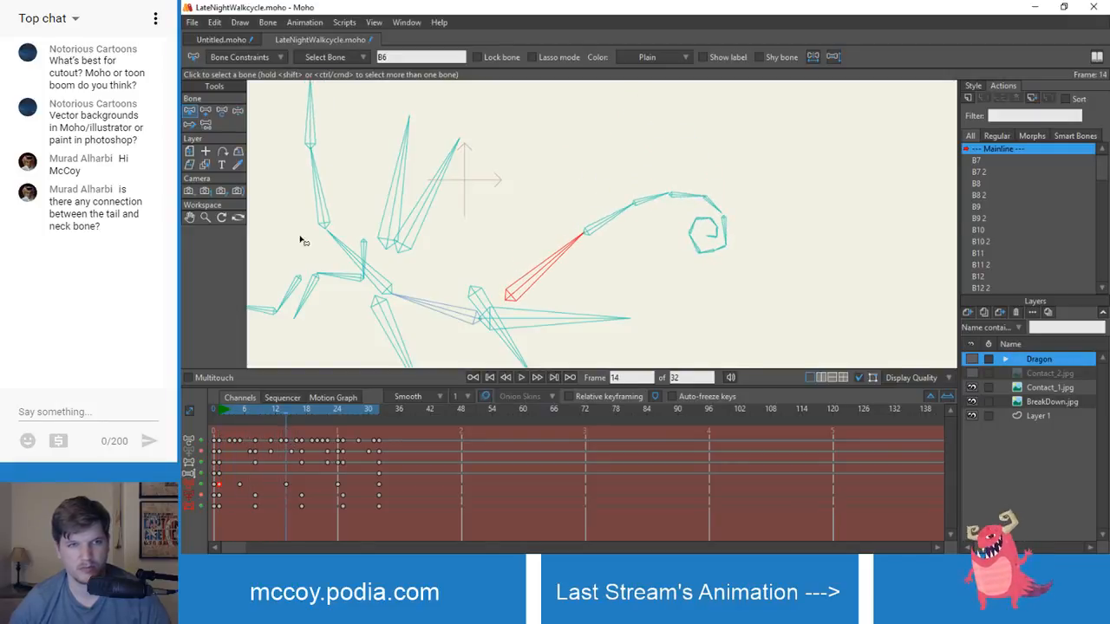
- Examine the keyframe timing of each tail bone from B7 to the tip bone B19 at frame 16 in Untitled.moho
click(224, 39)
drag(277, 412, 300, 438)
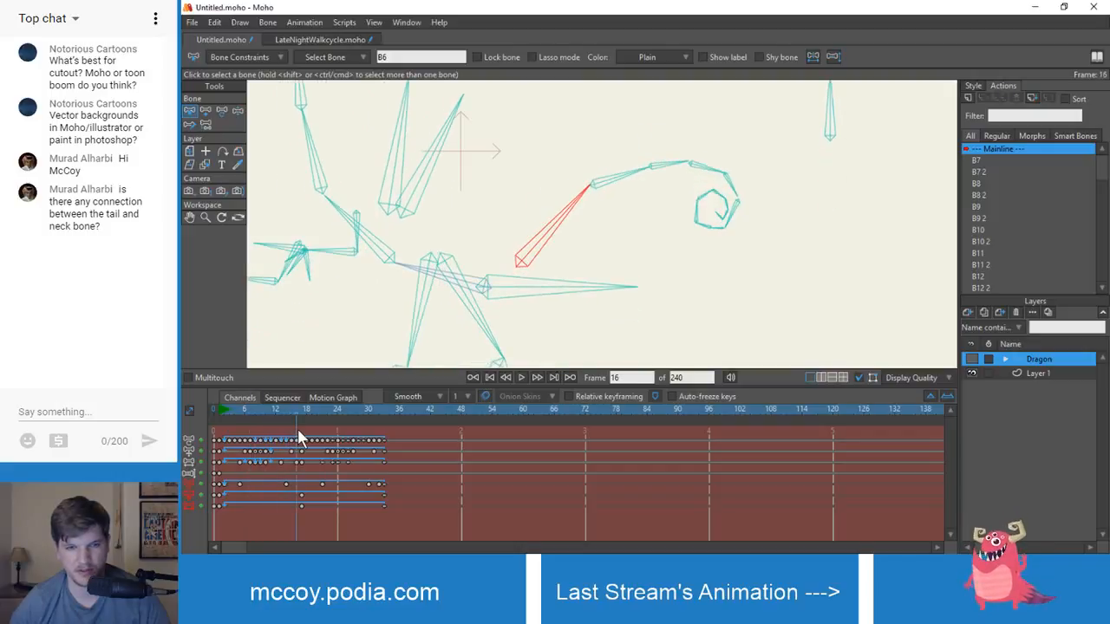
click(629, 178)
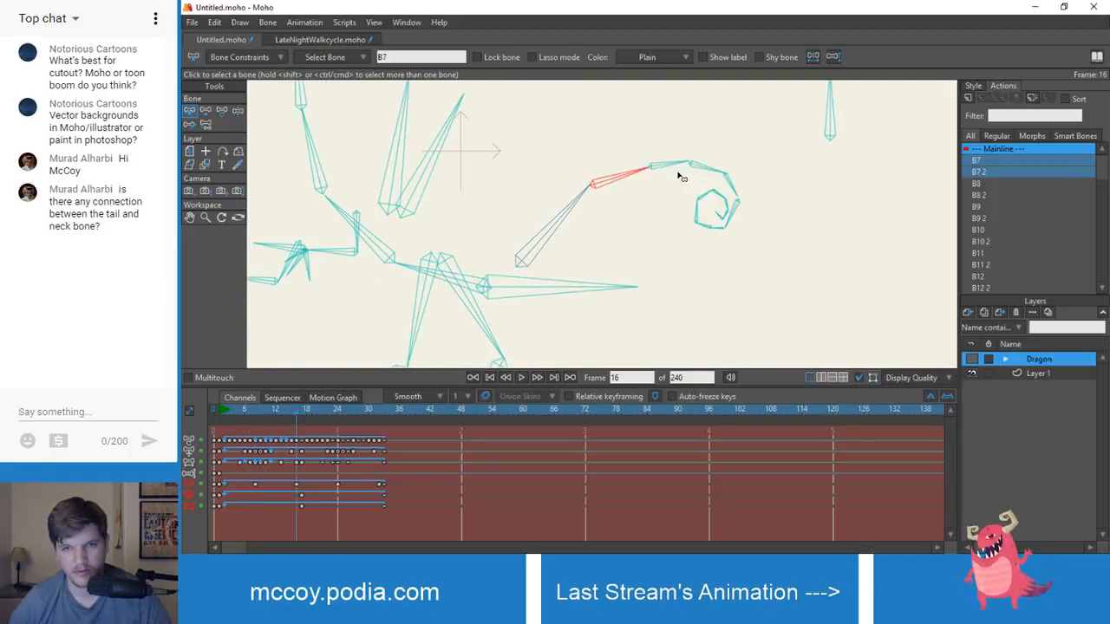
click(668, 165)
click(709, 169)
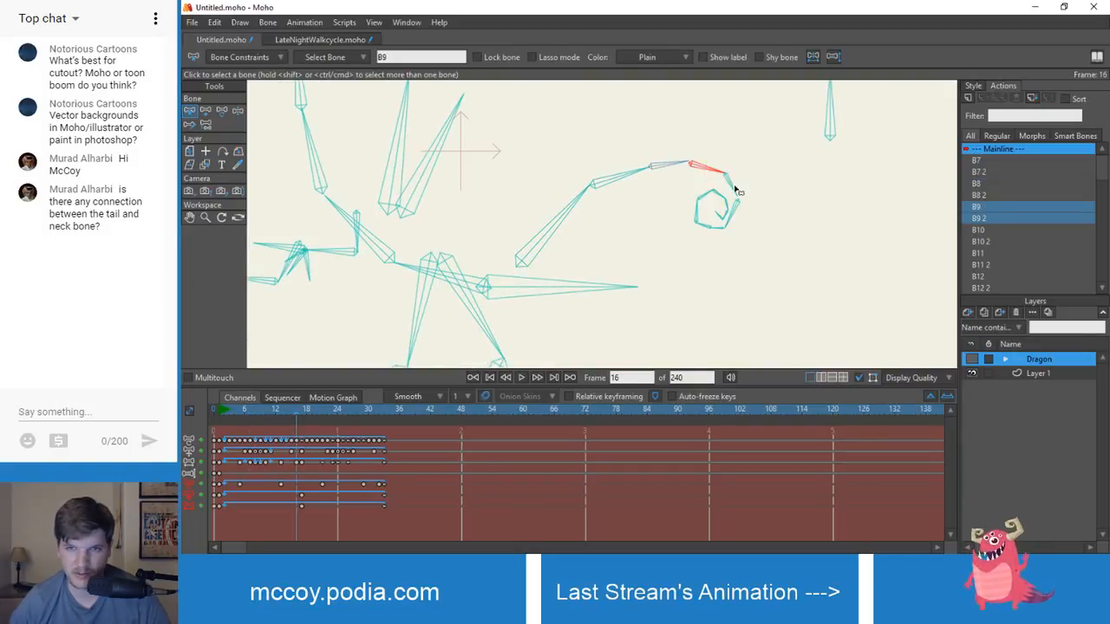
click(737, 209)
click(738, 213)
click(723, 231)
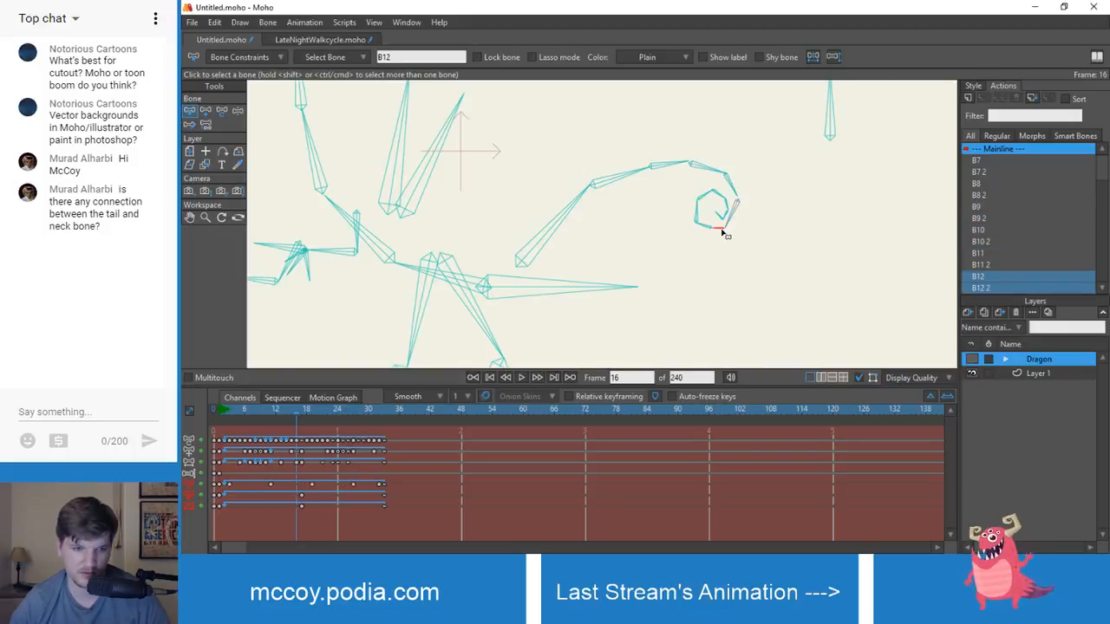
click(704, 229)
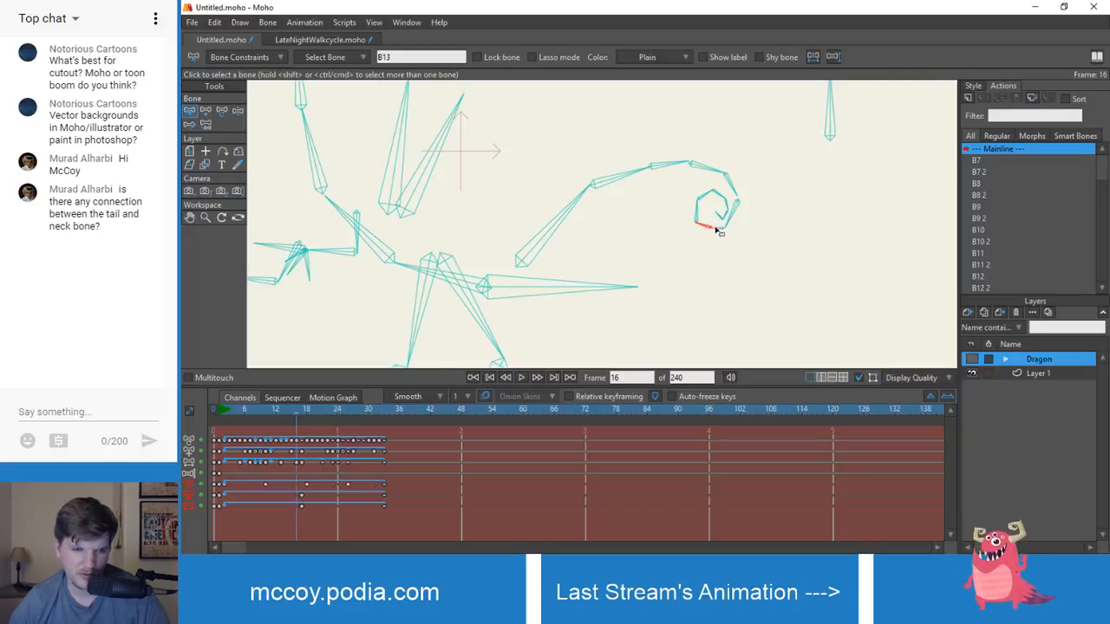
click(703, 213)
click(701, 208)
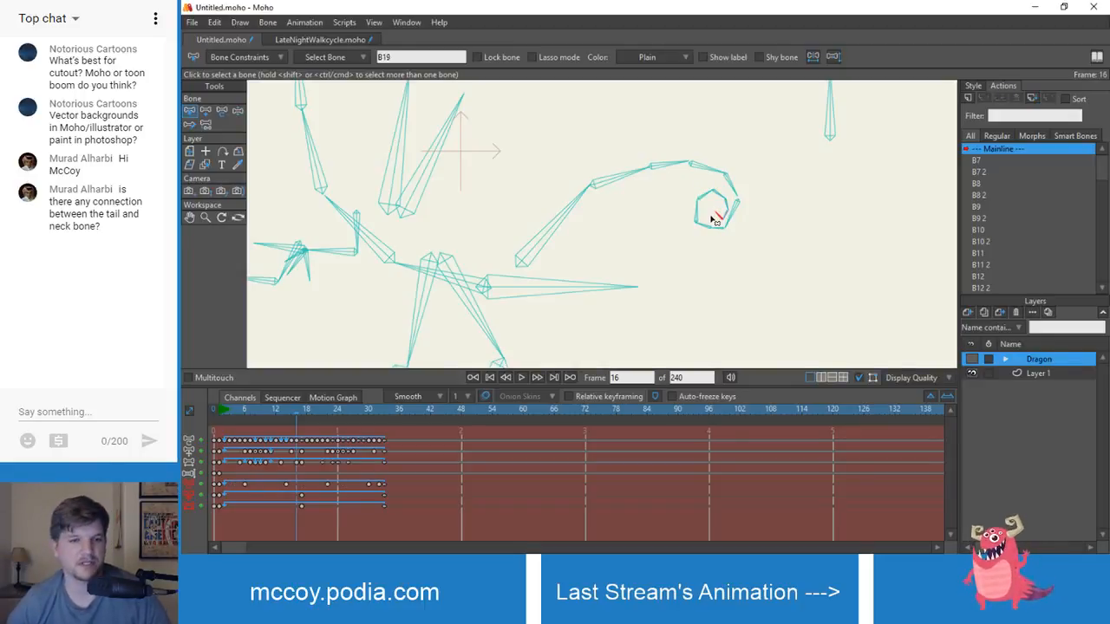
- In LateNightWalkcycle.moho, rotate tail bones B8 to B11 upward at frame 5, and readjust bone B8 at frame 8
click(292, 38)
mouse_move(235, 408)
mouse_down()
mouse_move(220, 412)
mouse_move(270, 416)
mouse_move(224, 419)
mouse_up()
mouse_move(239, 420)
mouse_down()
mouse_move(272, 425)
mouse_move(230, 425)
mouse_move(261, 426)
mouse_move(237, 430)
mouse_up()
key(z)
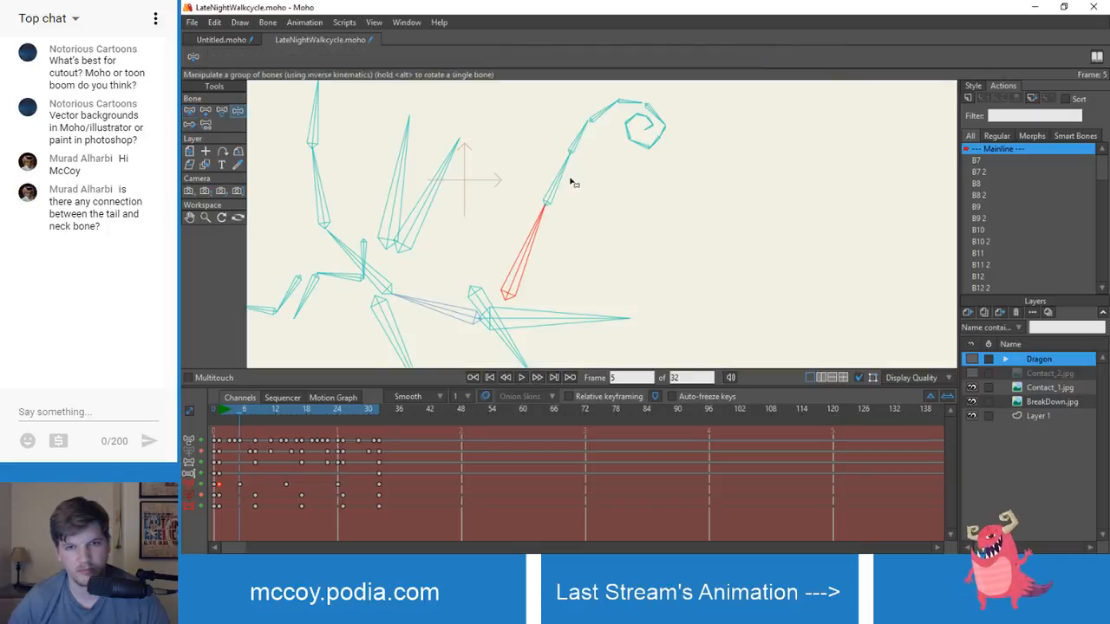
drag(569, 180, 579, 146)
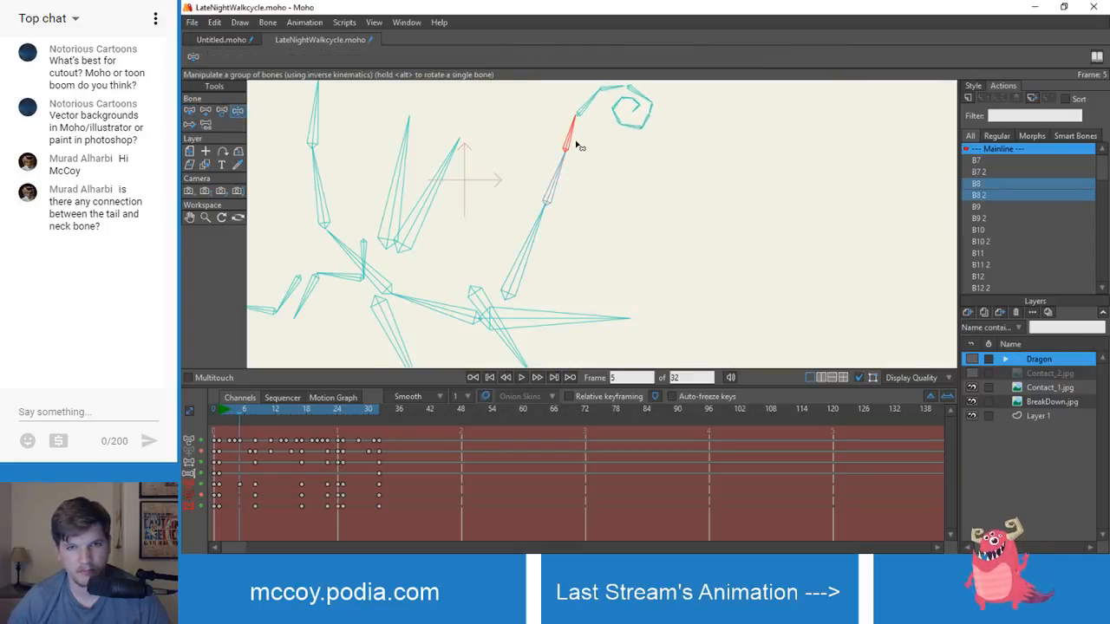
click(604, 92)
click(623, 93)
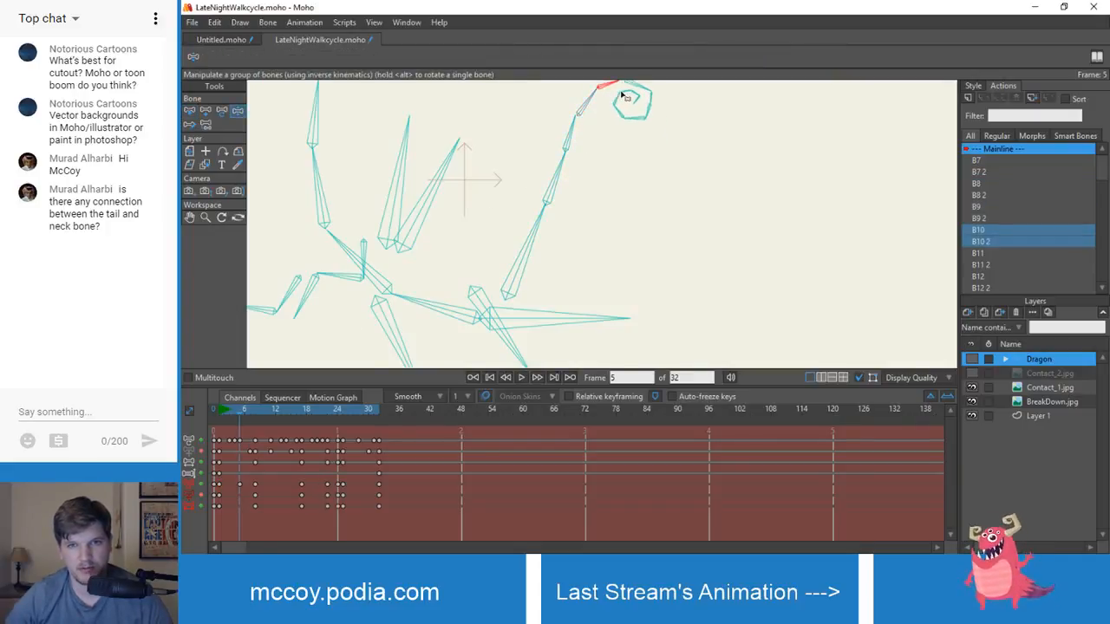
drag(631, 91, 648, 91)
key(ctrl+z)
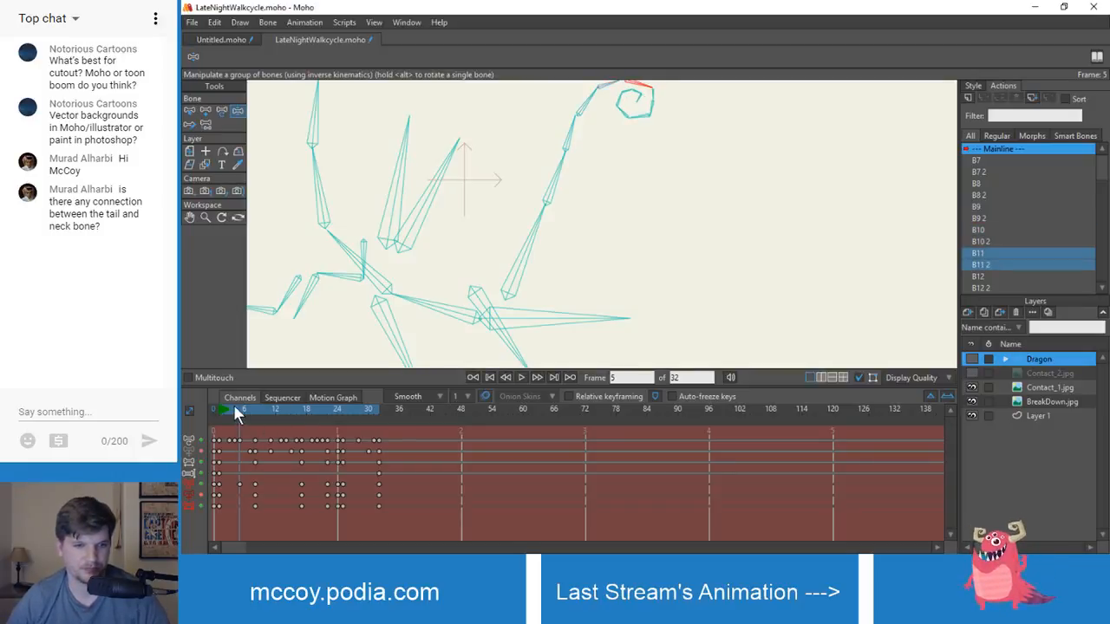
drag(233, 404, 257, 414)
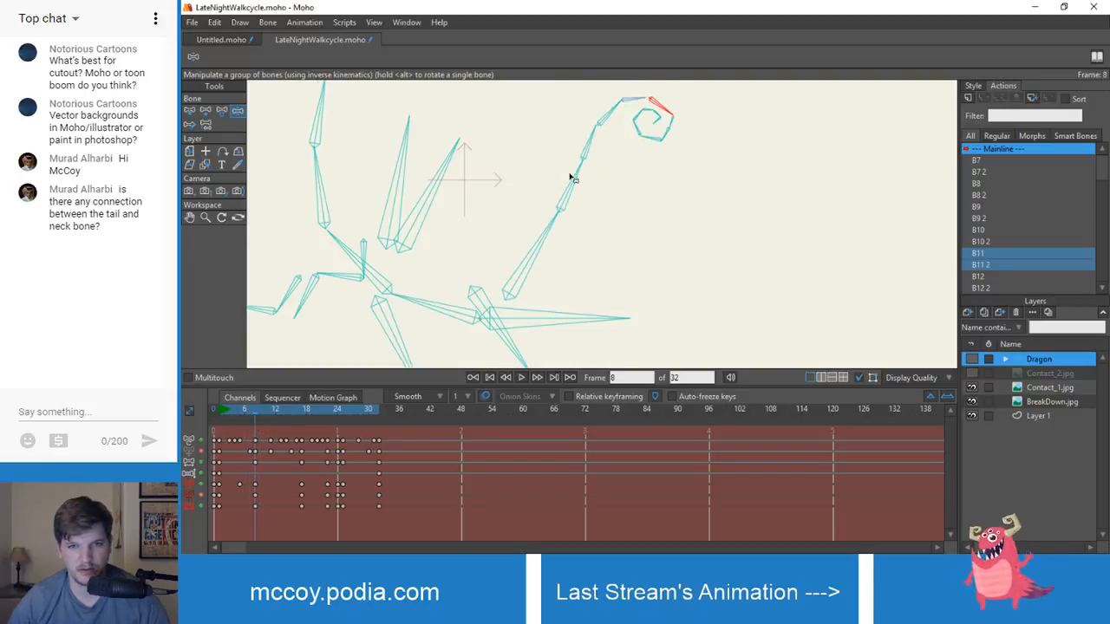
drag(587, 153, 586, 149)
- Step frame by frame through to frame 17 to examine how the tail swings between its poses
key(Left)
key(Left)
key(Left)
key(Left)
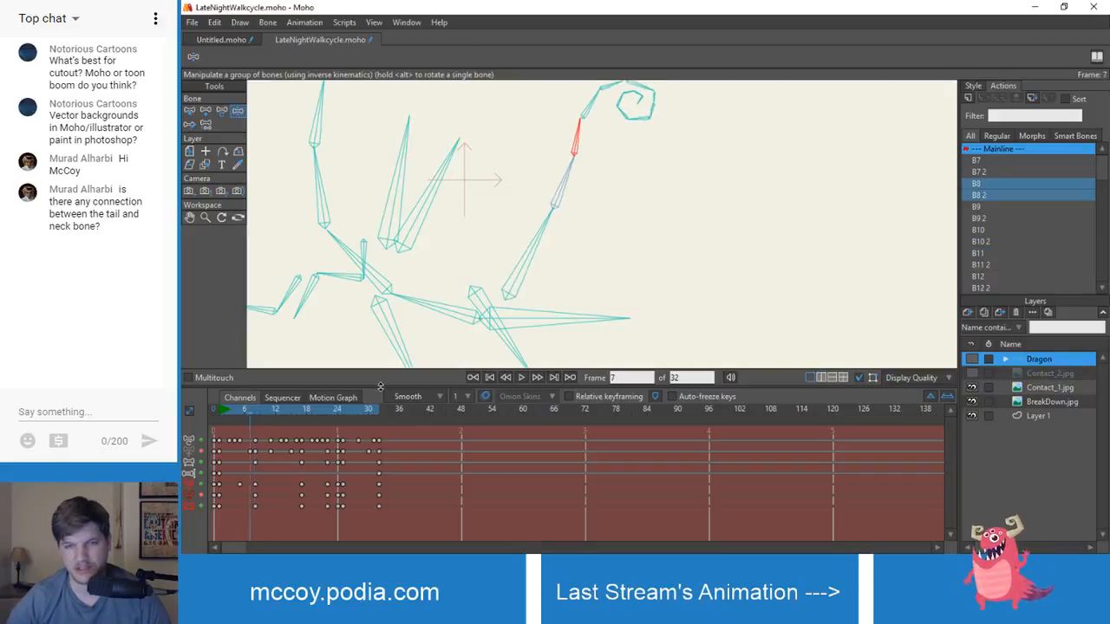
key(Right)
key(Right)
key(Right)
key(Right)
key(Right)
key(Right)
key(Right)
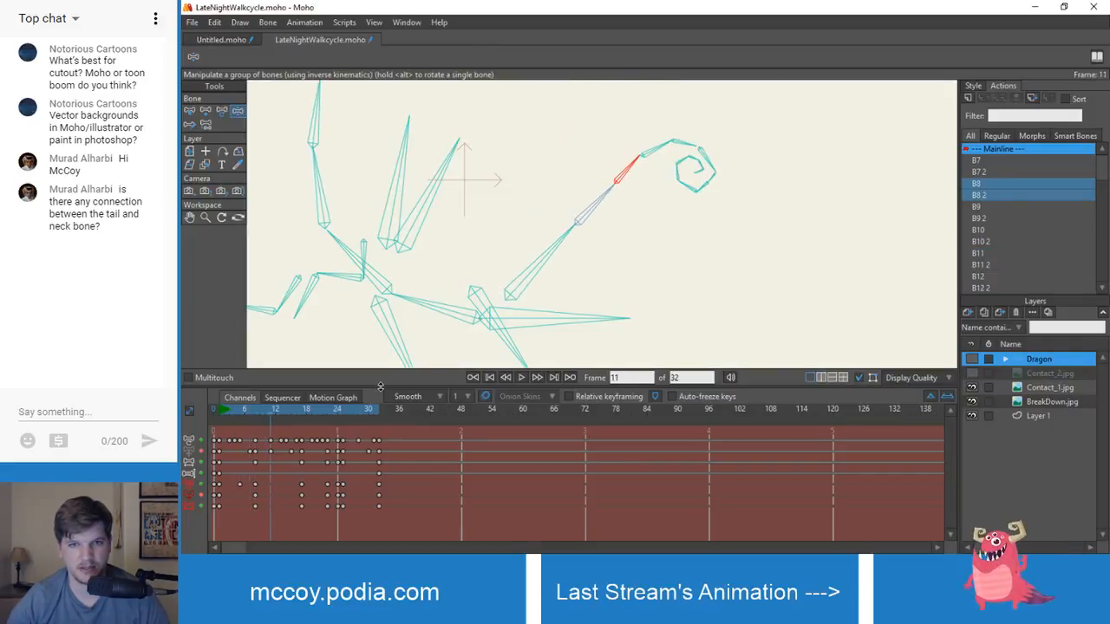
key(Right)
key(Right)
key(Right)
key(Right)
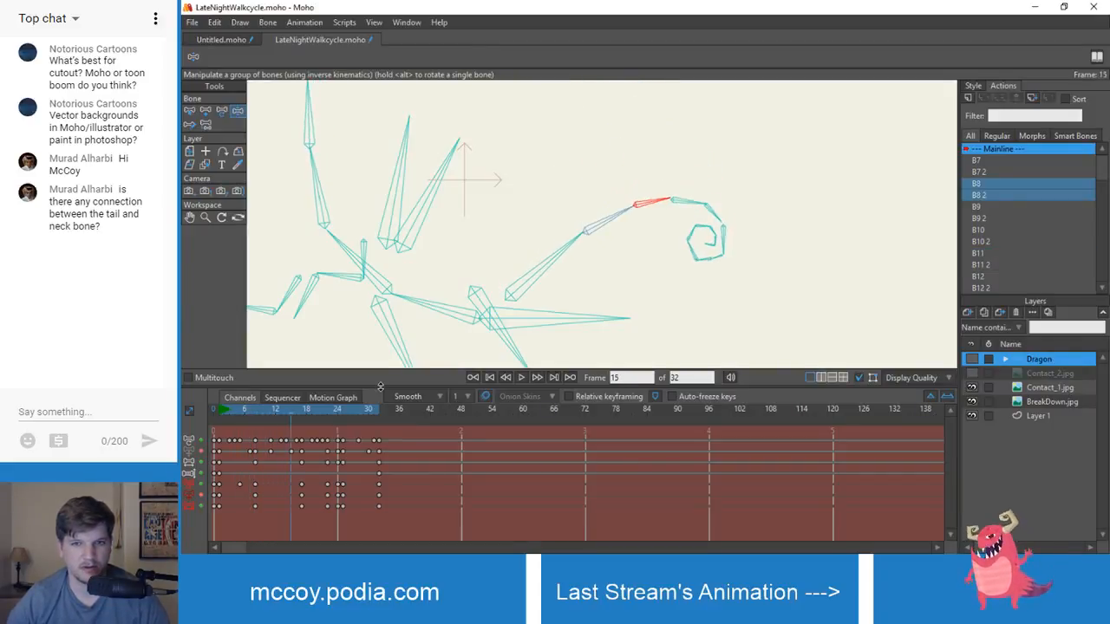
key(Right)
key(Right)
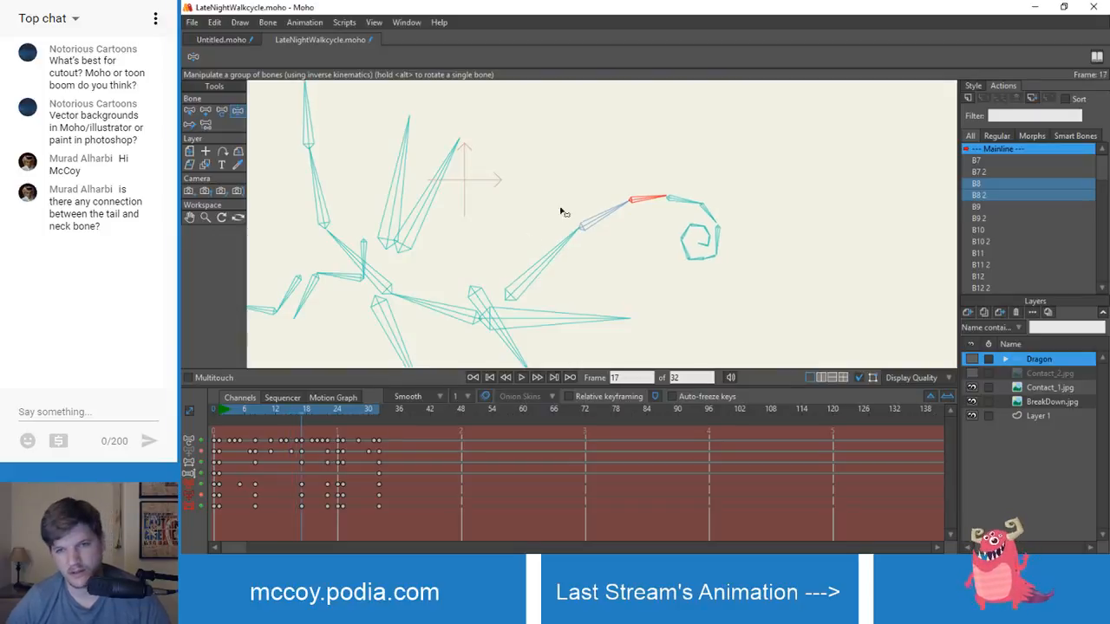
- At frame 17, bend the outer tail bones from B9 onward and tighten the curl toward the tip
drag(672, 203, 727, 267)
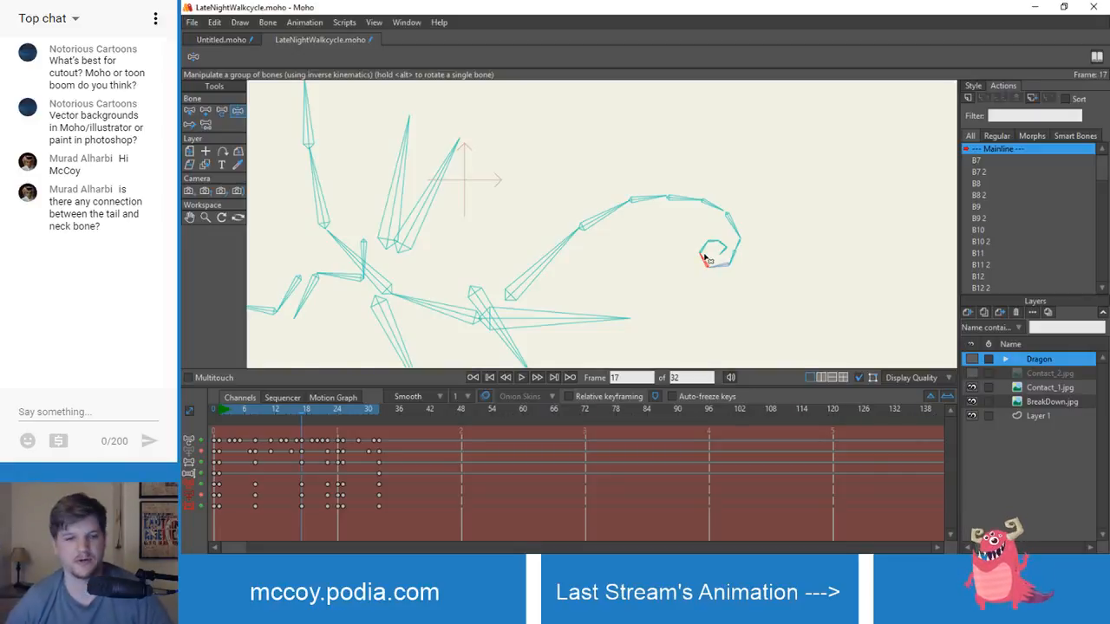
drag(253, 408, 298, 433)
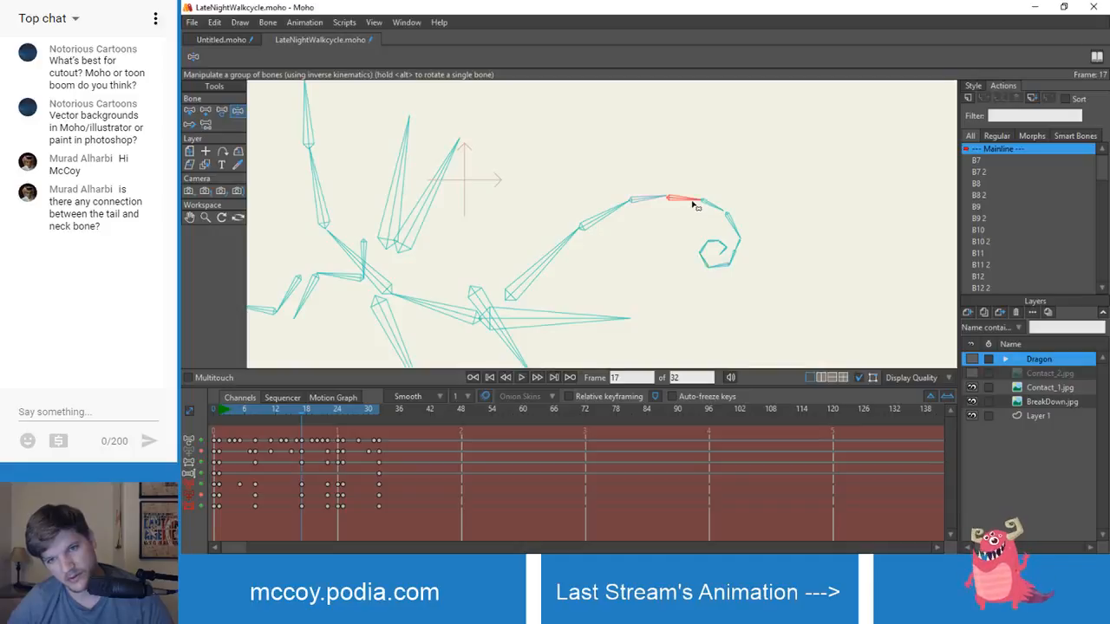
drag(694, 205, 741, 249)
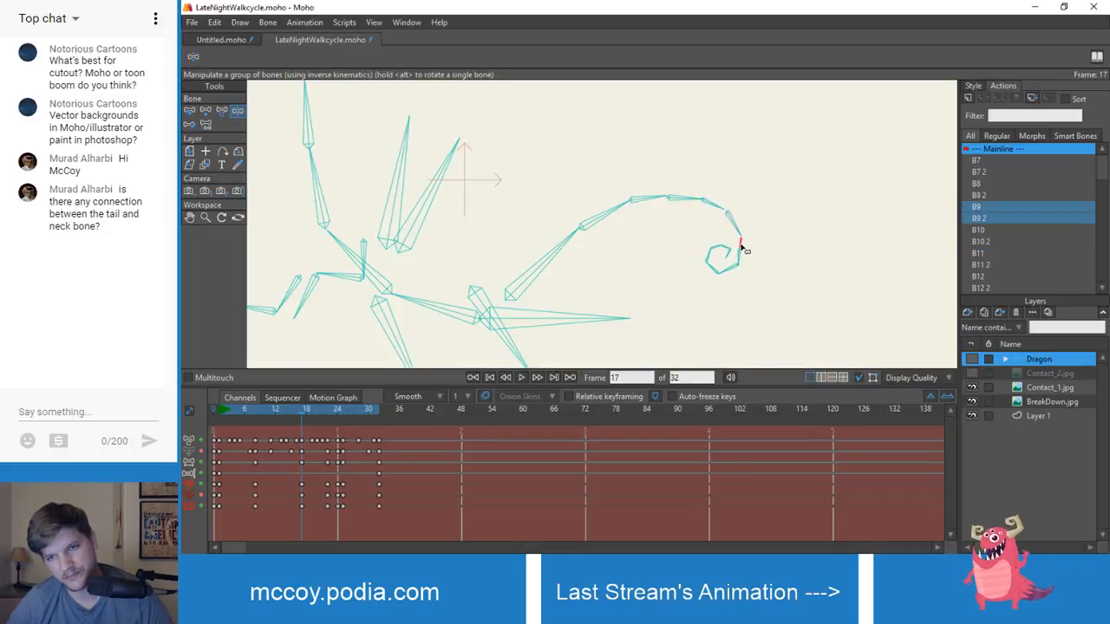
click(744, 250)
click(736, 257)
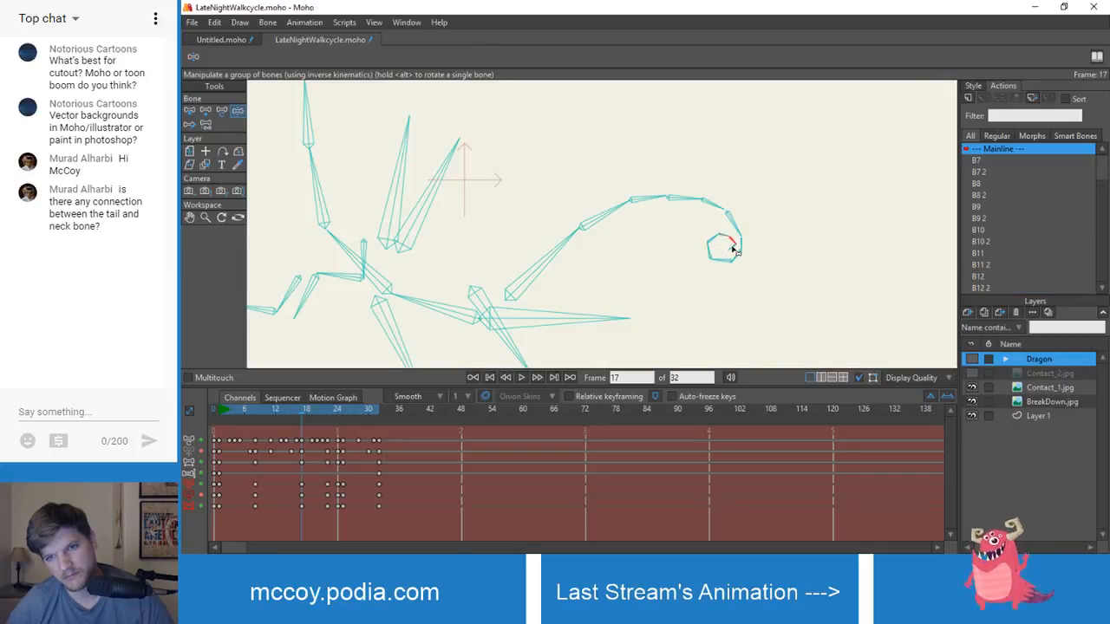
- Show the Dragon layer's artwork and play the walk cycle to review the tail motion
mouse_move(305, 417)
mouse_down()
mouse_move(227, 416)
mouse_move(422, 425)
mouse_move(214, 438)
mouse_up()
click(972, 358)
scroll(572, 277, down, 5)
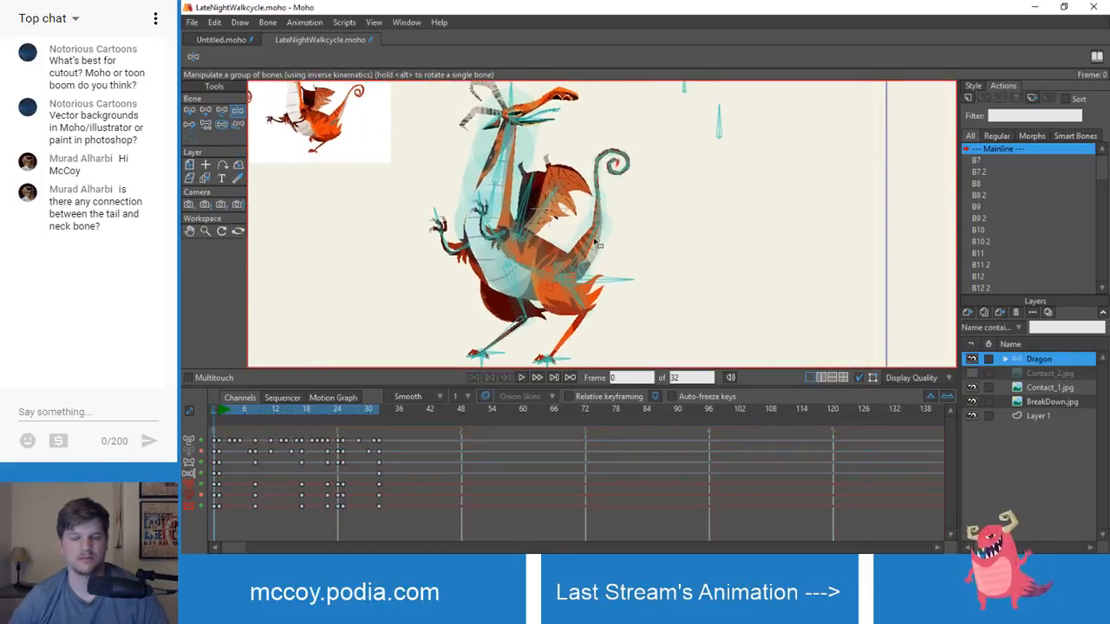
key(space)
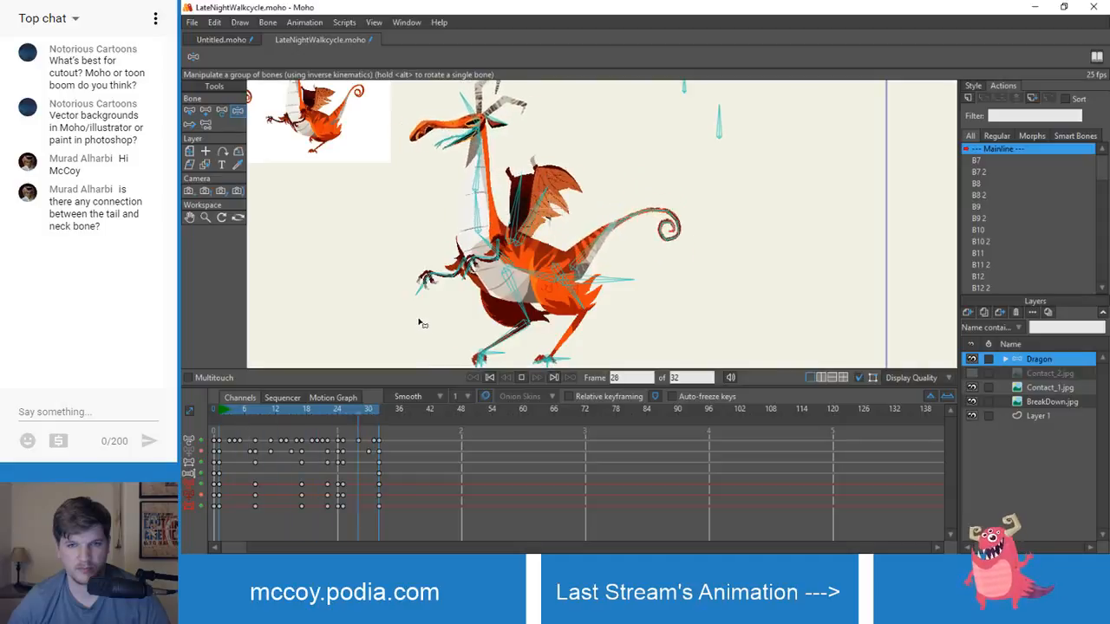
key(space)
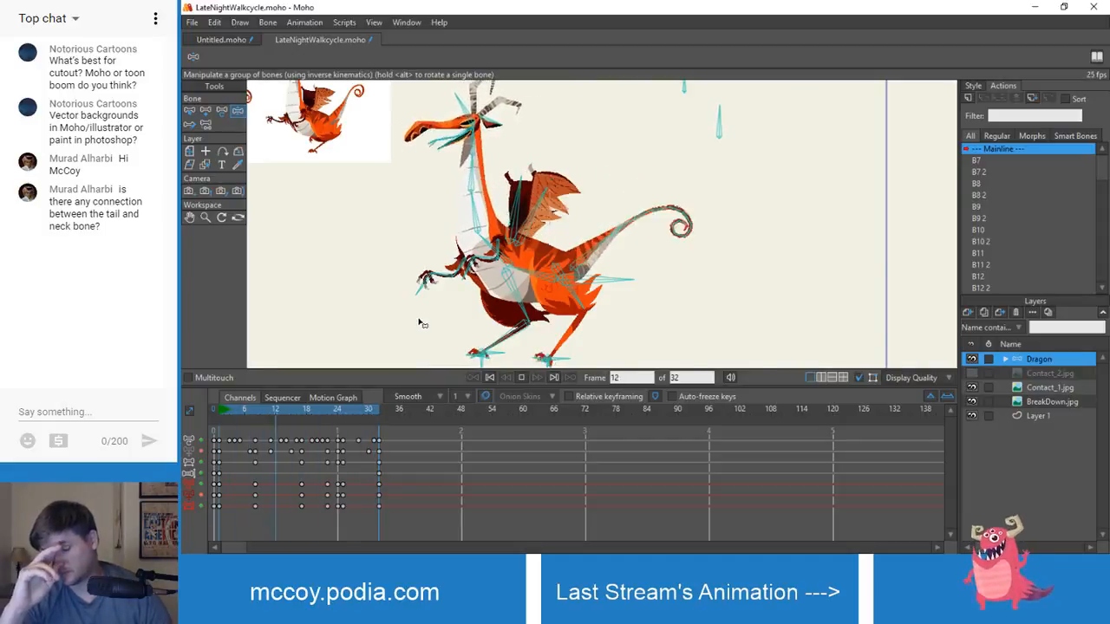
- Show the Dragon layer in Untitled.moho and play its finished tail animation as reference
click(222, 39)
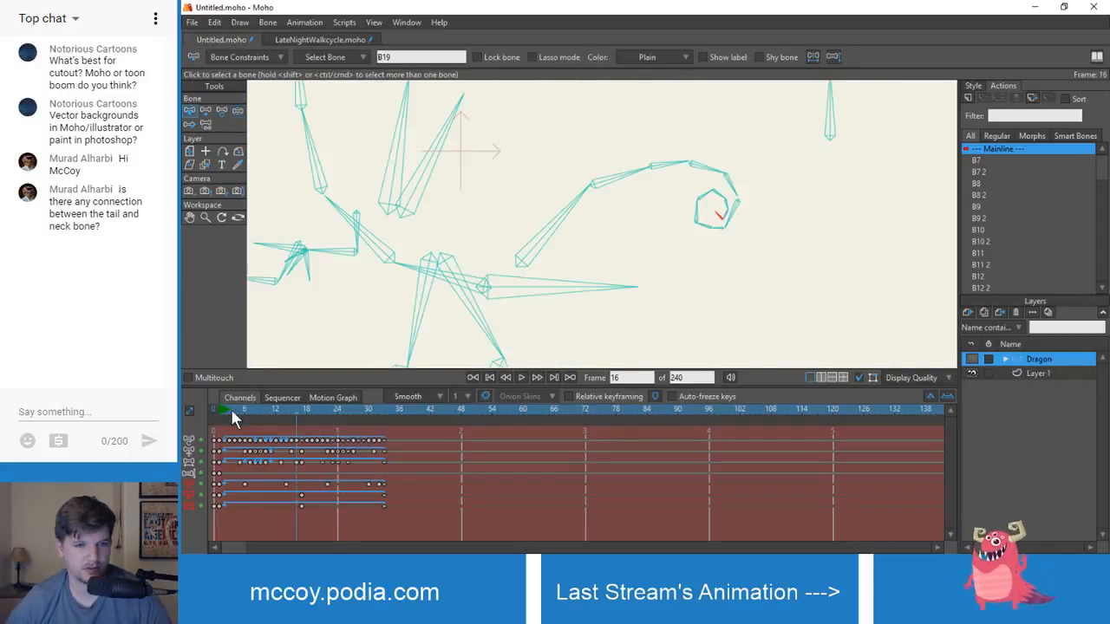
click(974, 358)
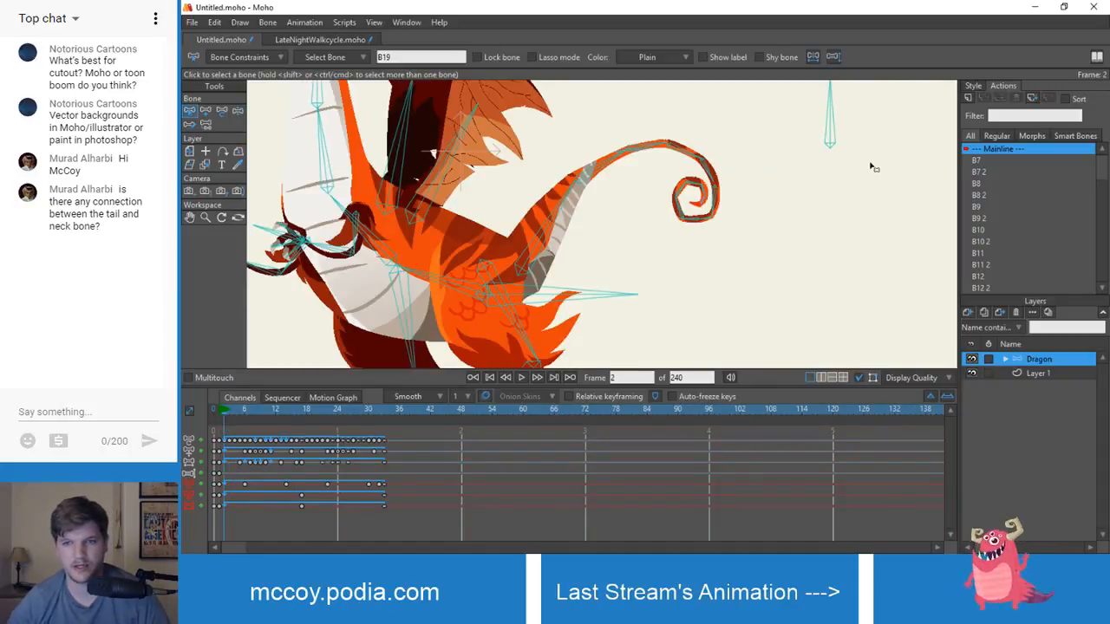
drag(222, 409, 233, 443)
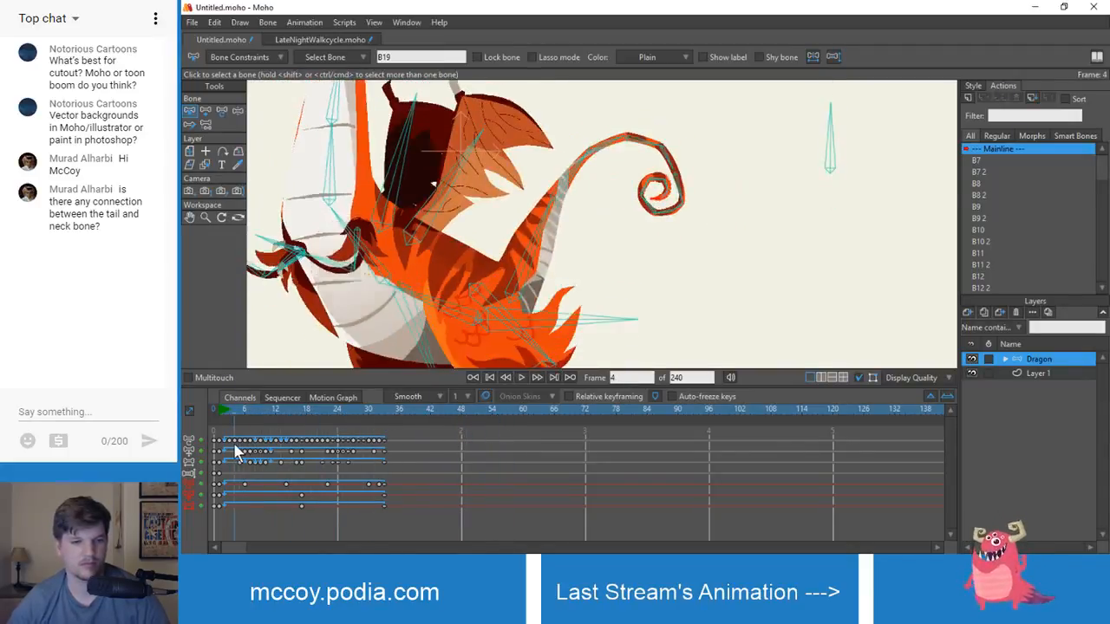
key(space)
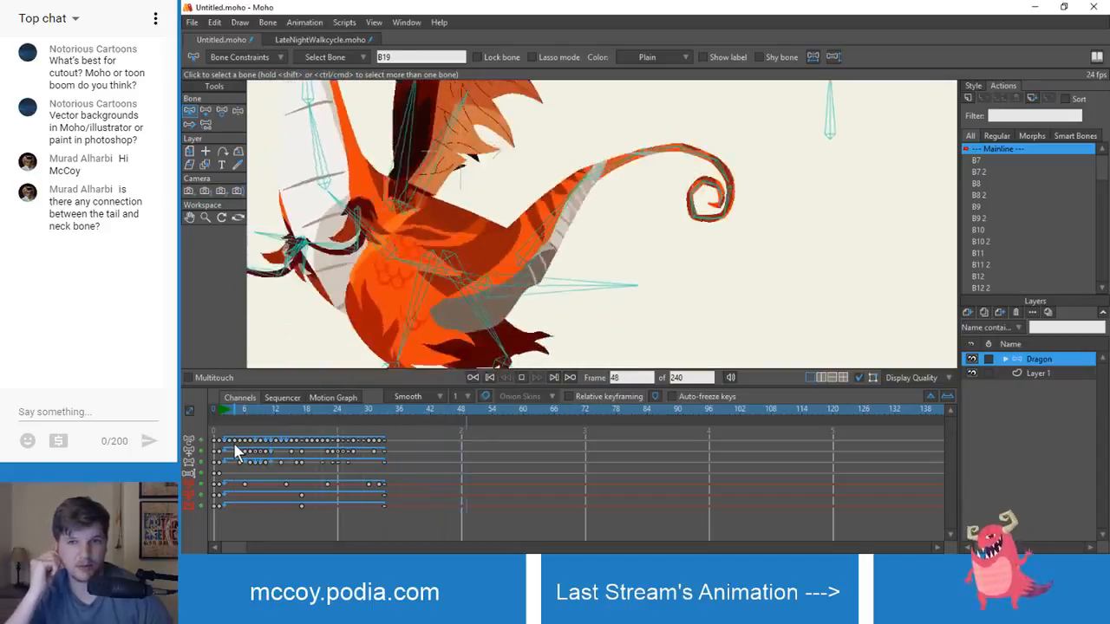
key(space)
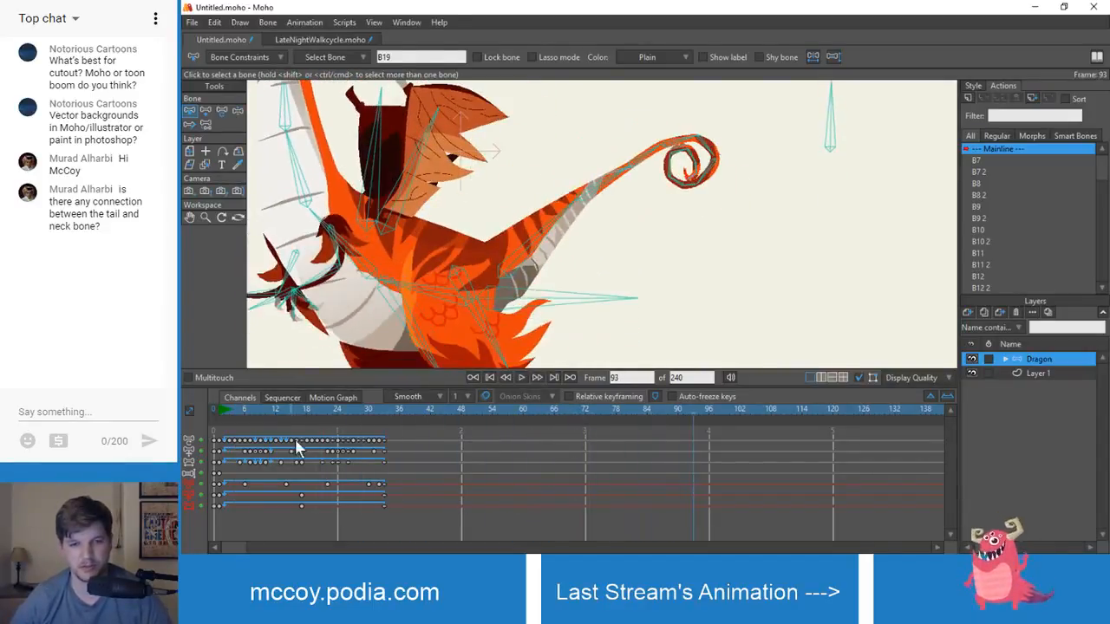
- Set the end frame of the Untitled.moho animation to 33
drag(407, 404, 384, 409)
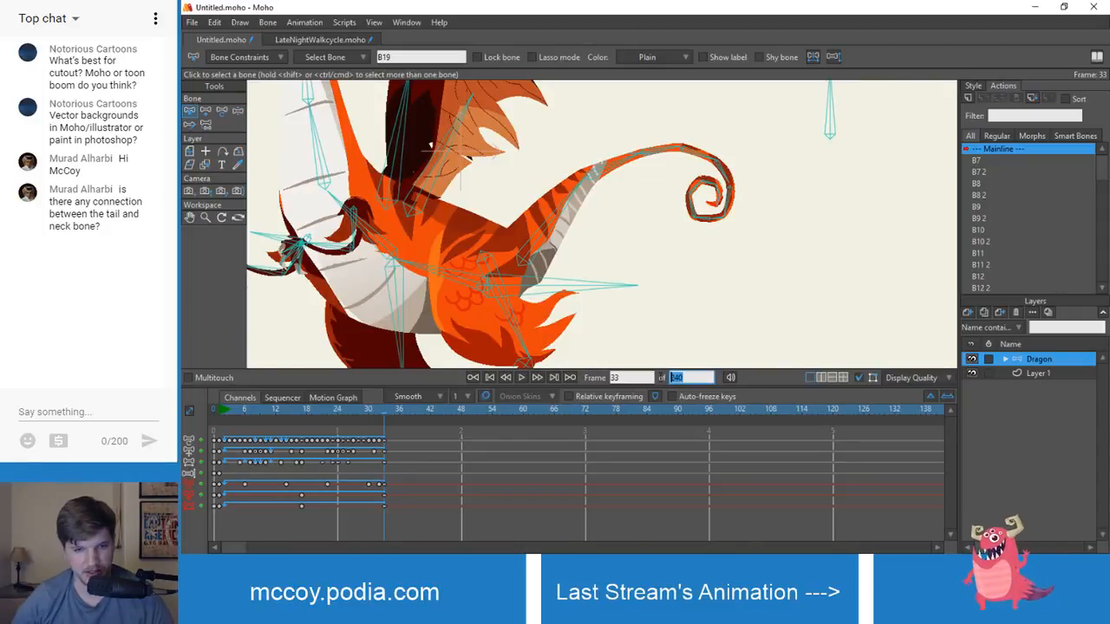
text(3)
key(Return)
- Play the looping animation in Untitled.moho and the one in LateNightWalkcycle.moho to compare their tail movement
key(space)
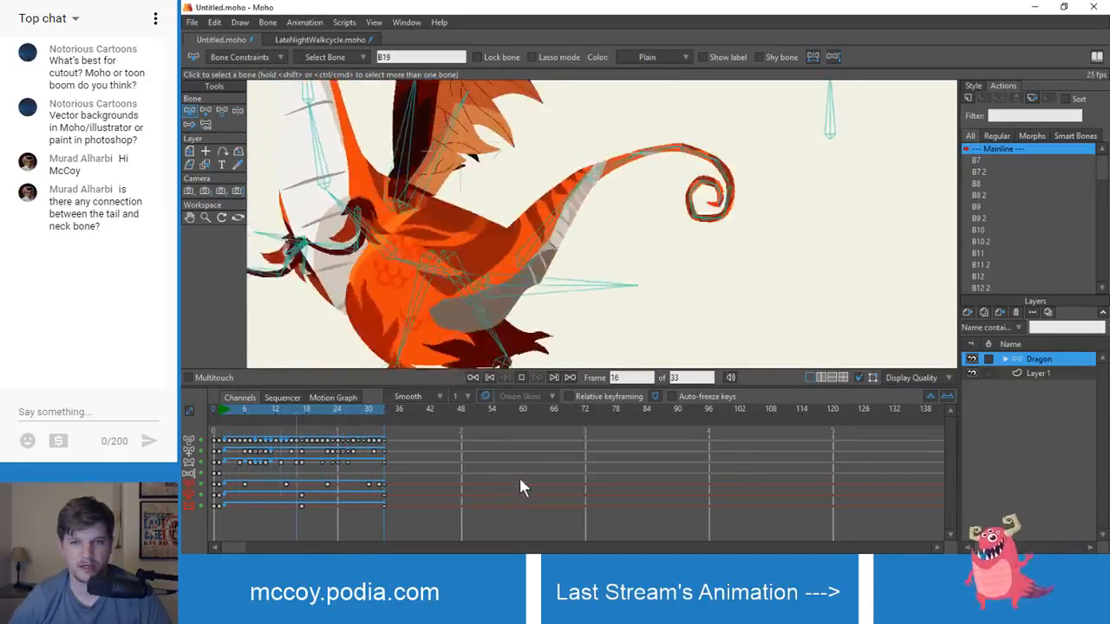
key(space)
click(326, 40)
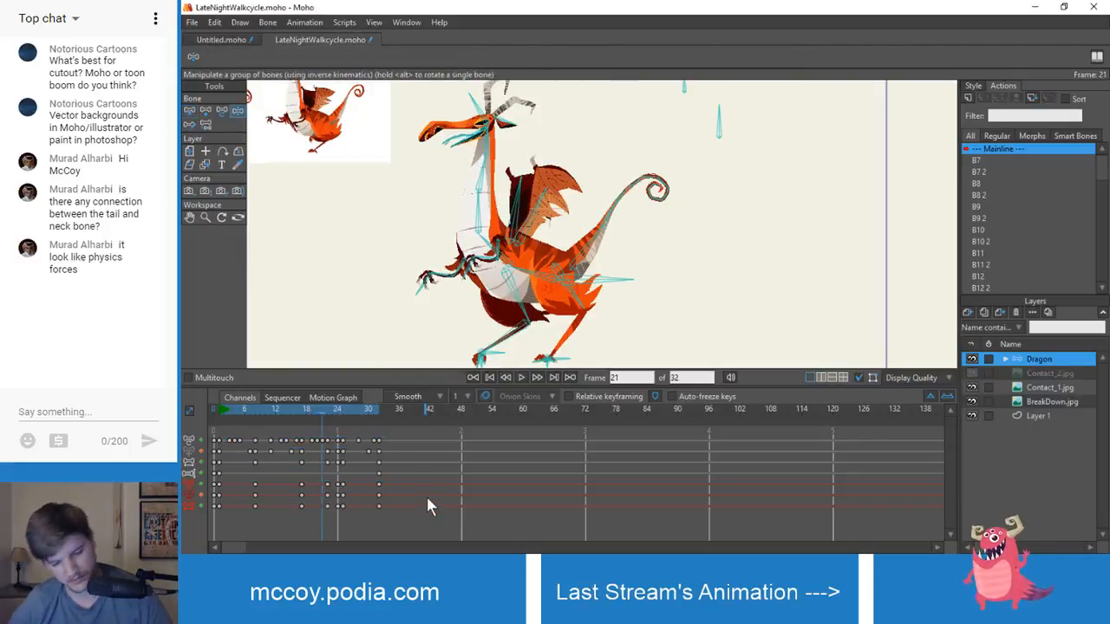
key(space)
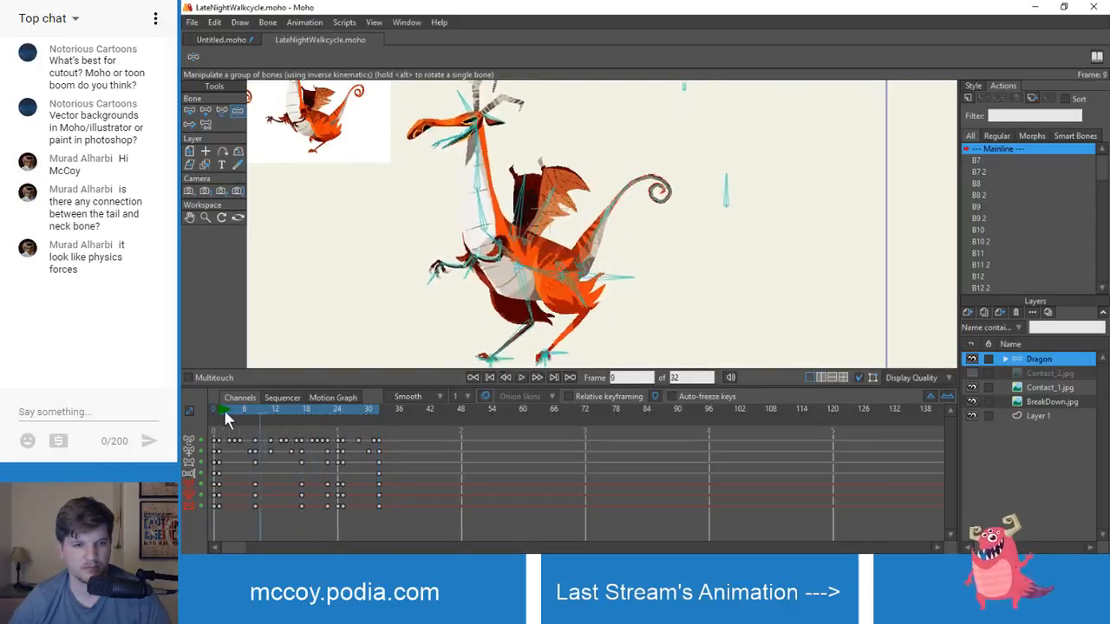
- Re-pose tail bones B8 to B11 at frame 17 into a smooth arch with a downward curl
drag(223, 406, 303, 411)
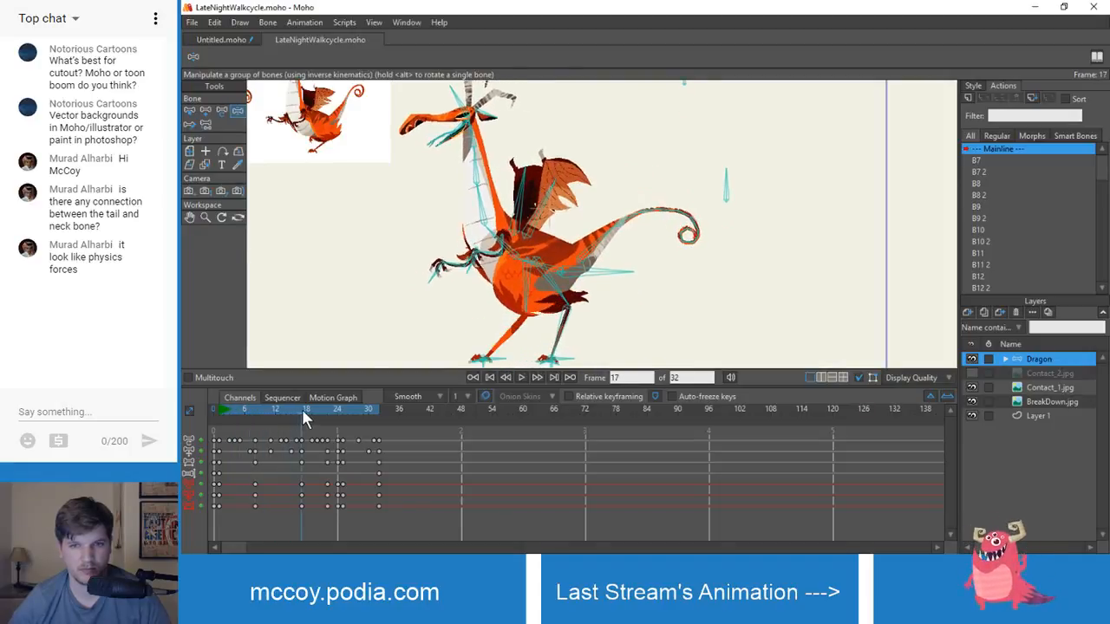
scroll(631, 217, up, 5)
drag(631, 218, 656, 236)
drag(569, 254, 564, 239)
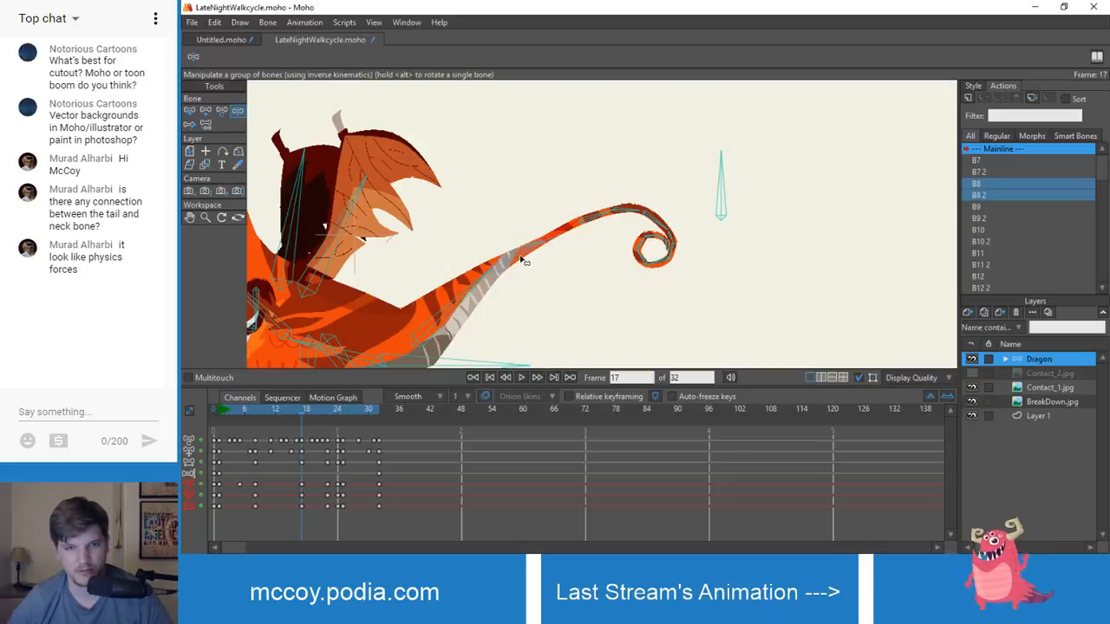
drag(560, 300, 657, 243)
click(657, 240)
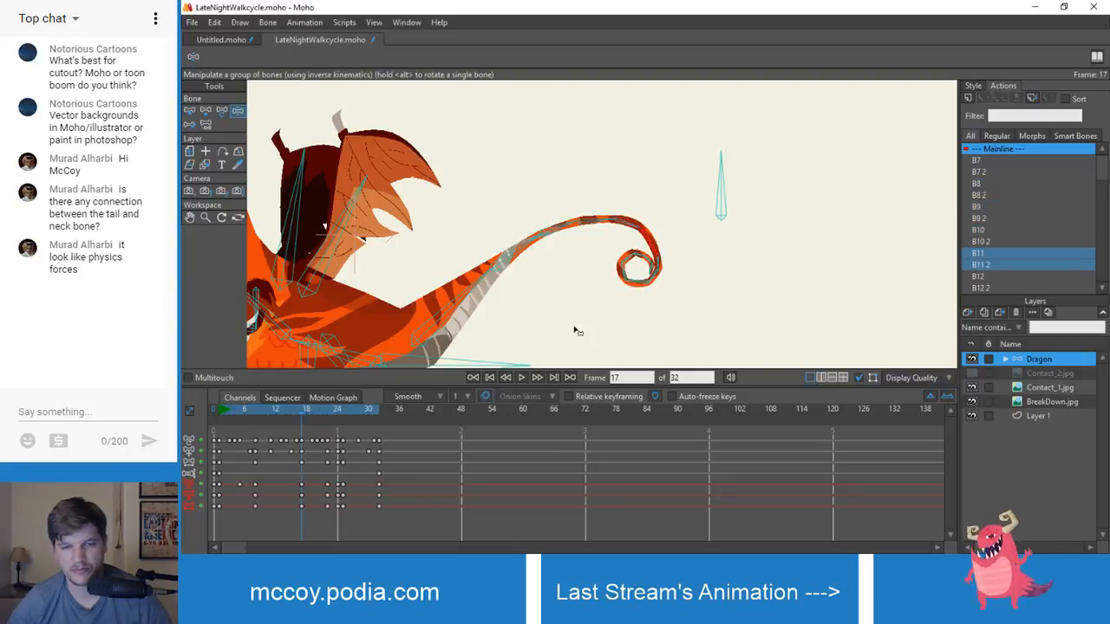
- Scrub and play through the walk cycle to review the adjusted tail pose
drag(309, 405, 220, 442)
scroll(457, 291, down, 2)
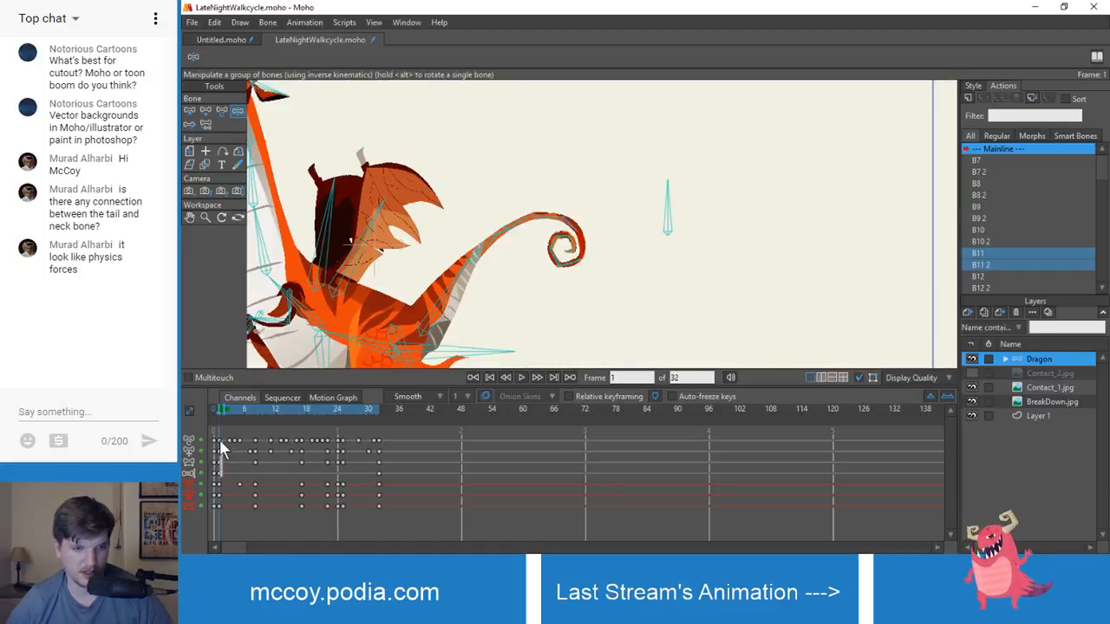
drag(379, 416, 214, 415)
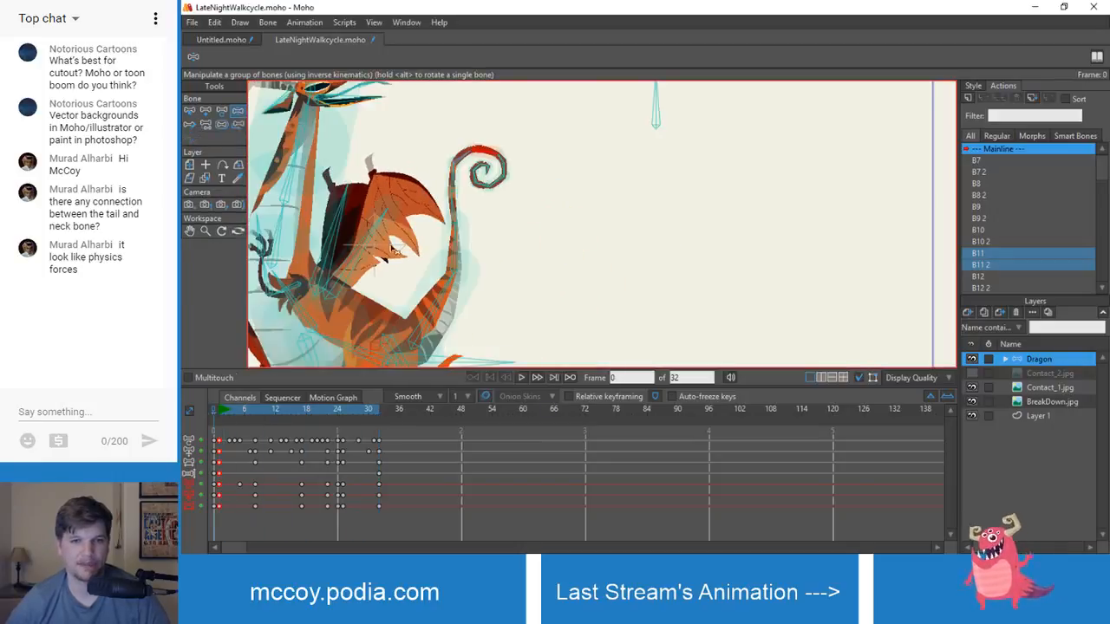
key(space)
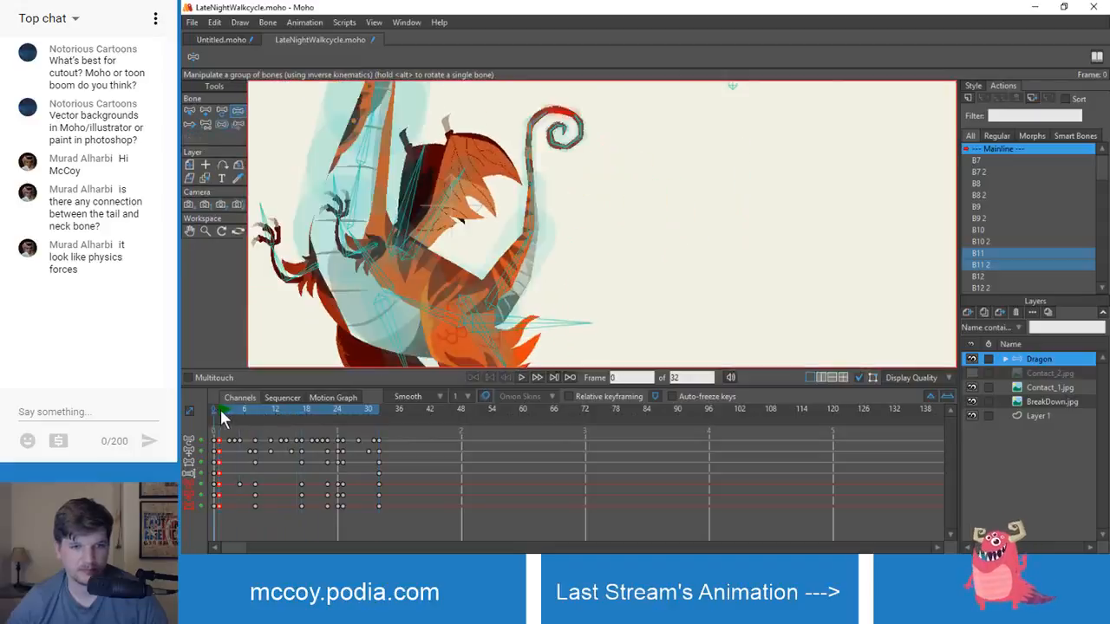
- At frame 28, extend the outer tail bones outward and tighten the tip's curl, comparing the pose with frame 32
drag(220, 409, 357, 434)
drag(569, 215, 576, 227)
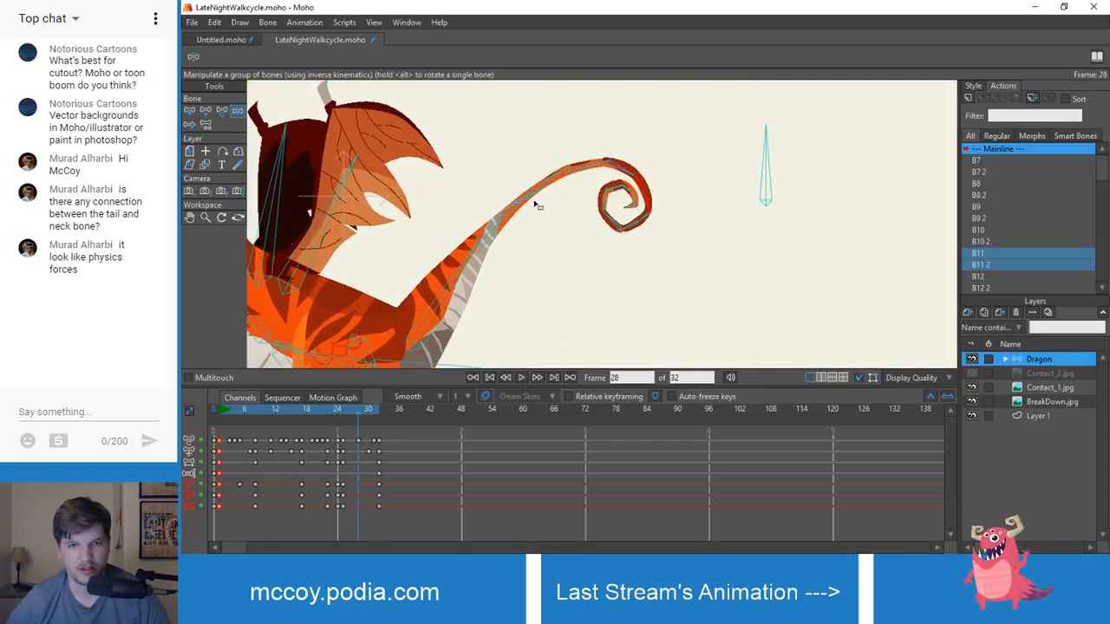
drag(552, 184, 655, 224)
click(632, 161)
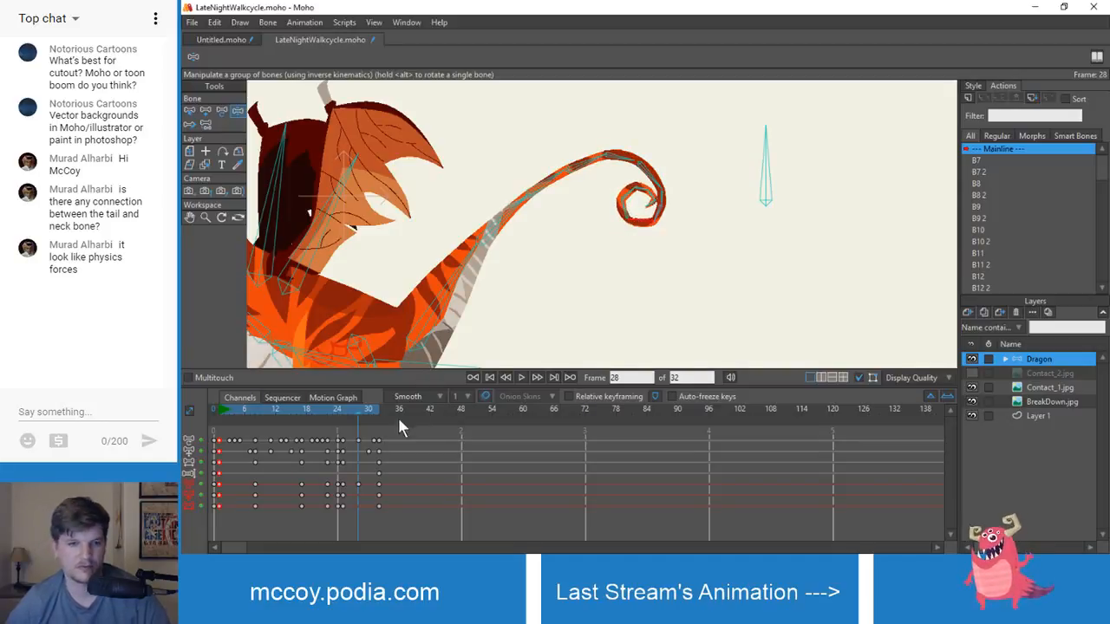
drag(350, 407, 378, 436)
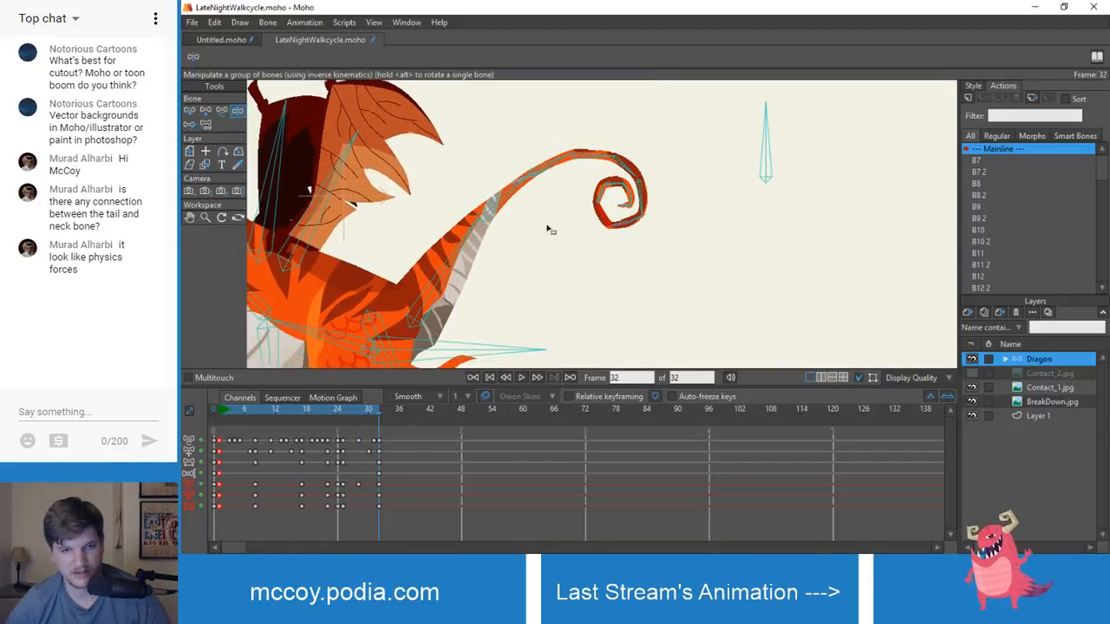
drag(358, 414, 357, 414)
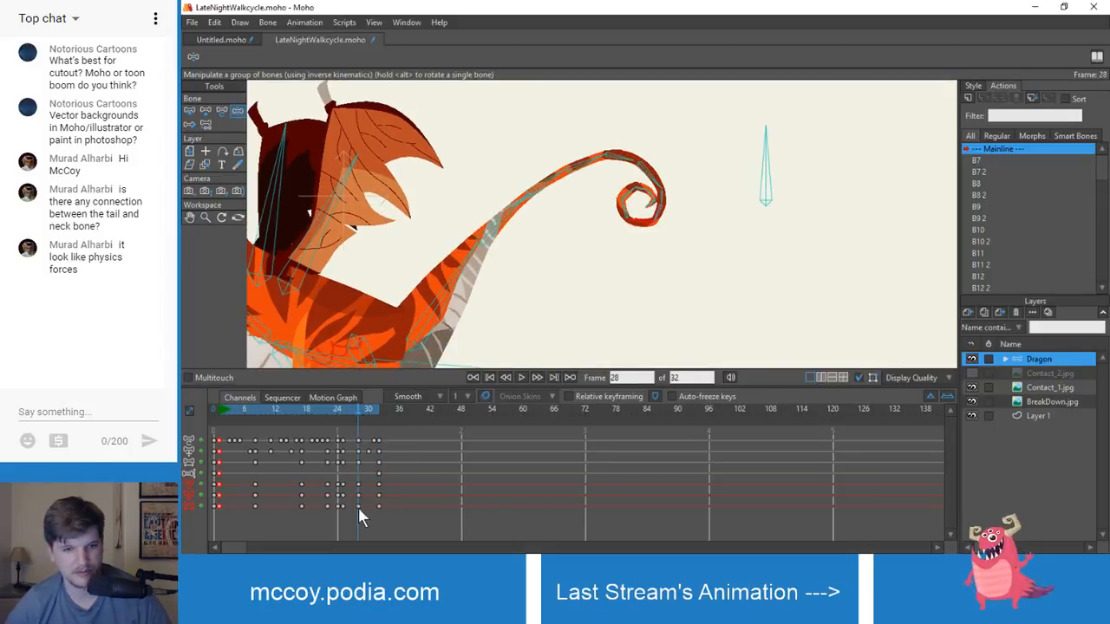
- Copy the tail bones' keyframes from frame 28 to frame 32 and re-pose the outer tail with a lower arch and open curl
drag(370, 412, 378, 411)
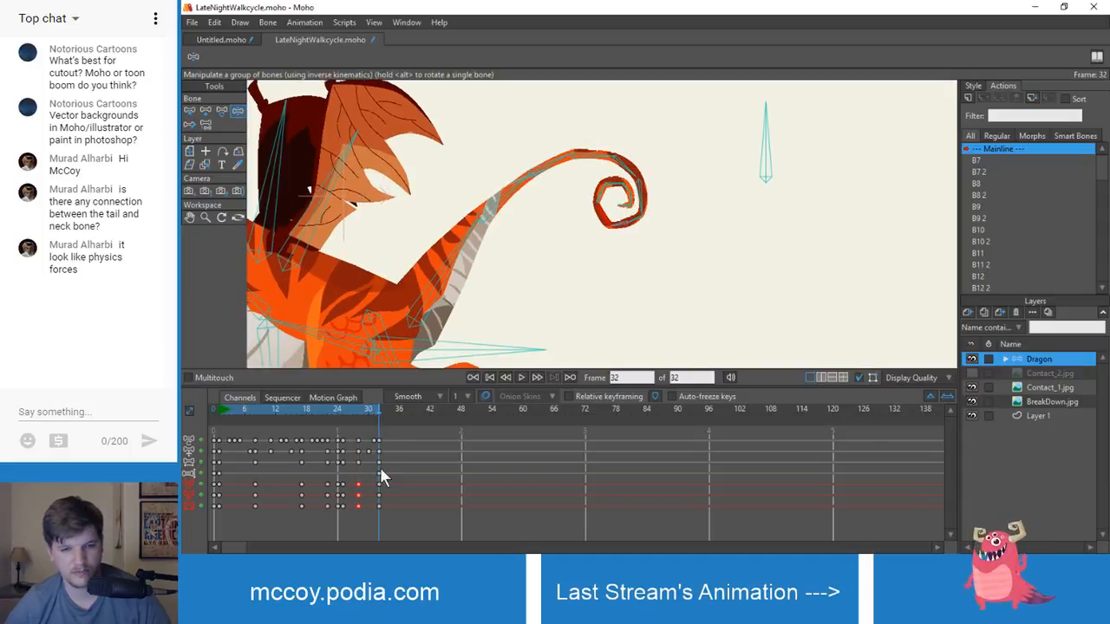
key(z)
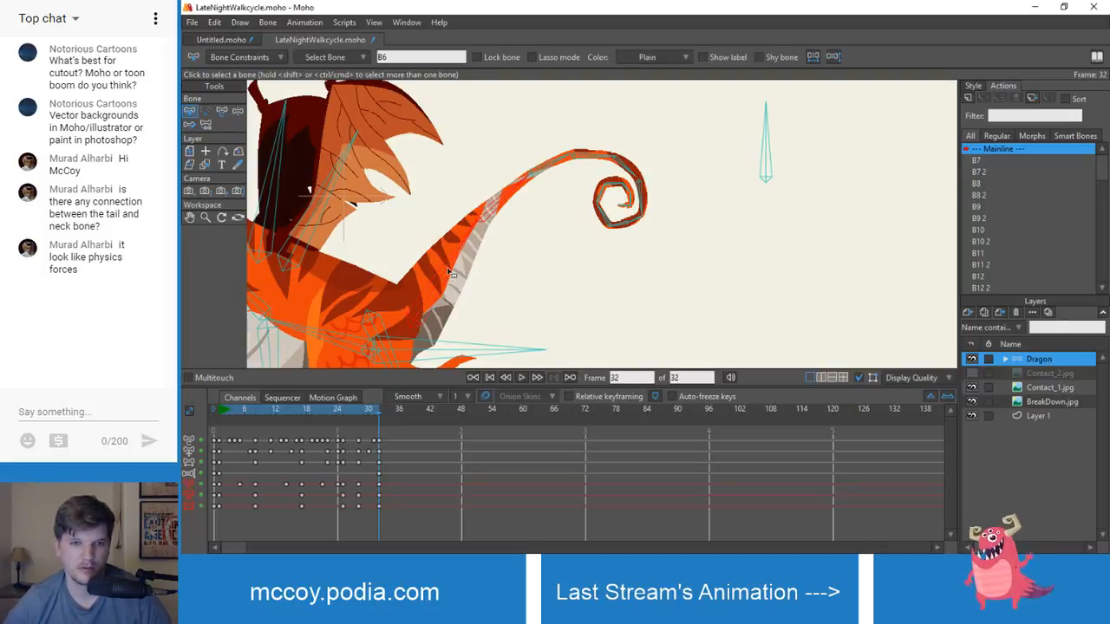
drag(592, 120, 714, 278)
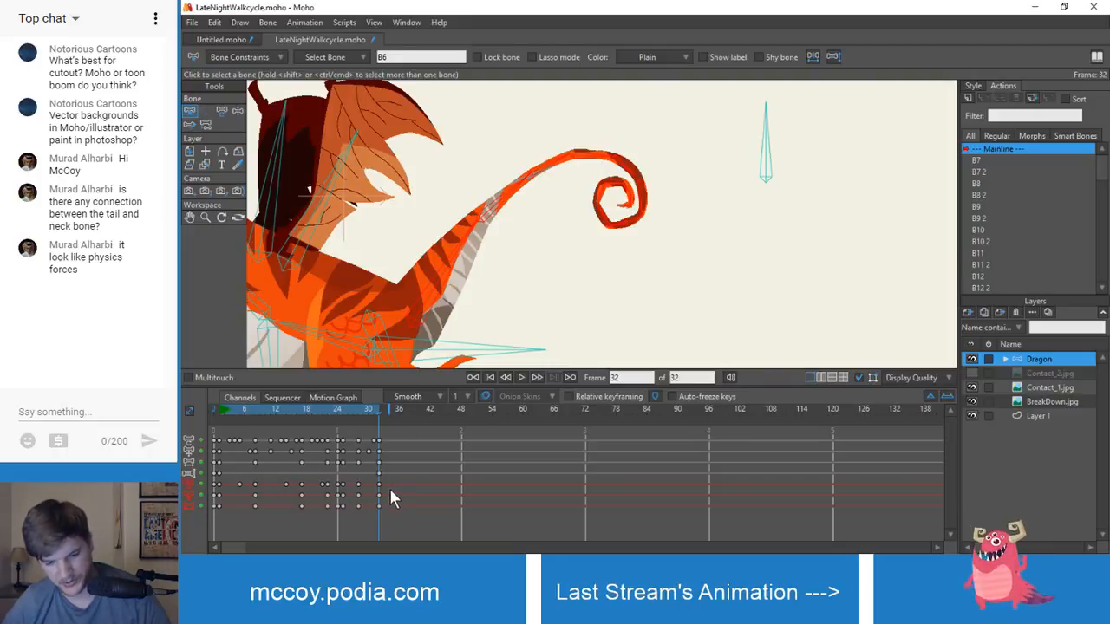
drag(364, 404, 360, 413)
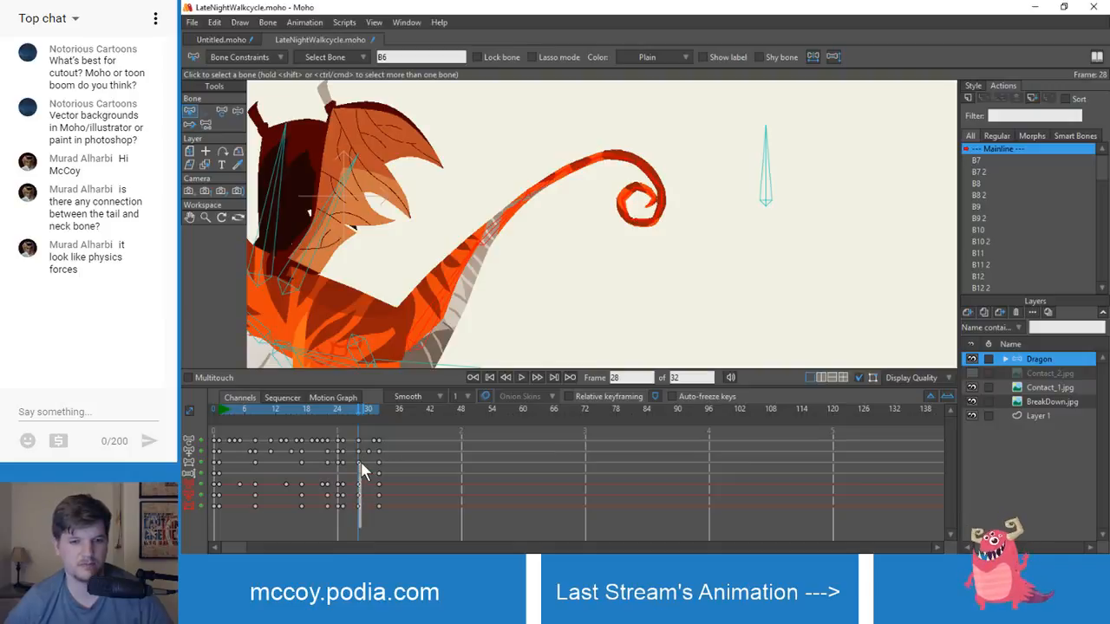
click(377, 411)
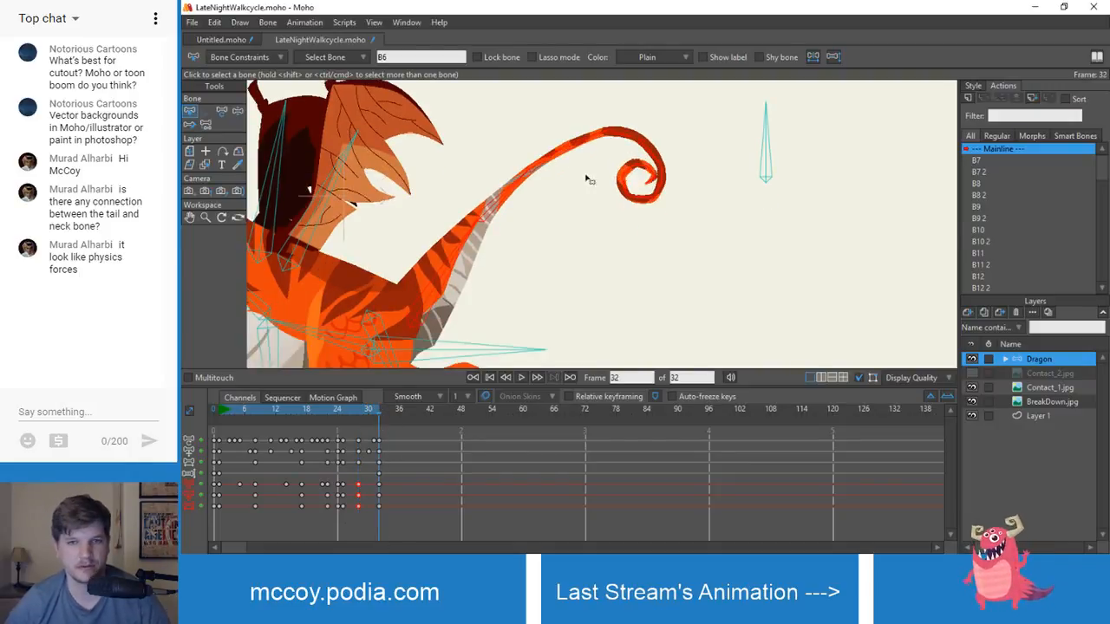
key(z)
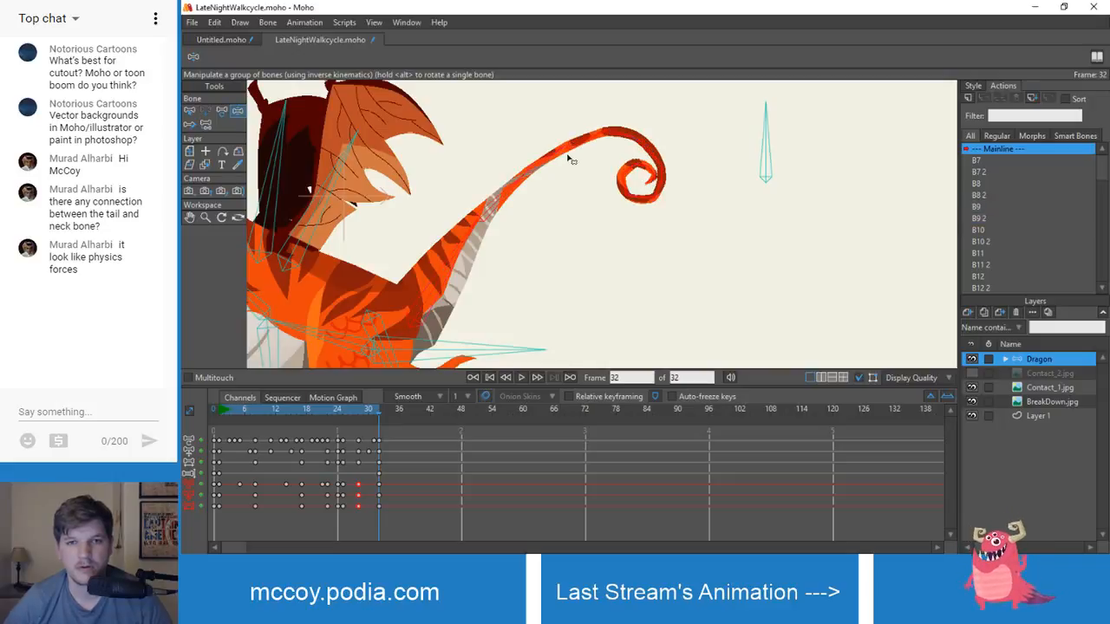
drag(555, 163, 620, 212)
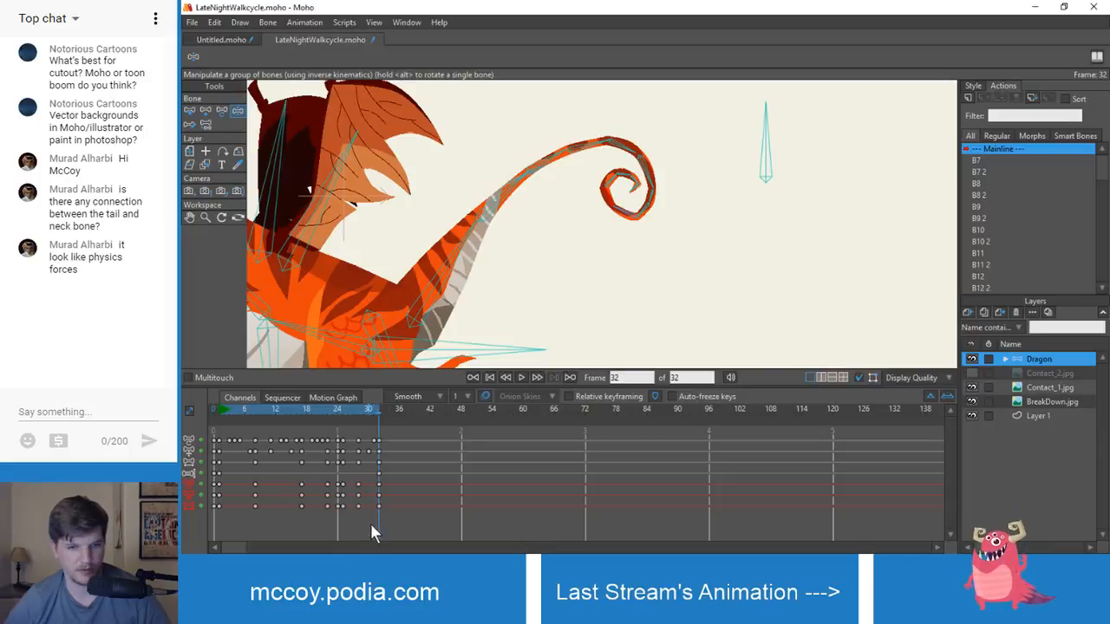
- Select the whole chain of tail bones with their frame 32 keyframes, and play the walk cycle to check the loop
drag(374, 525, 396, 483)
key(b)
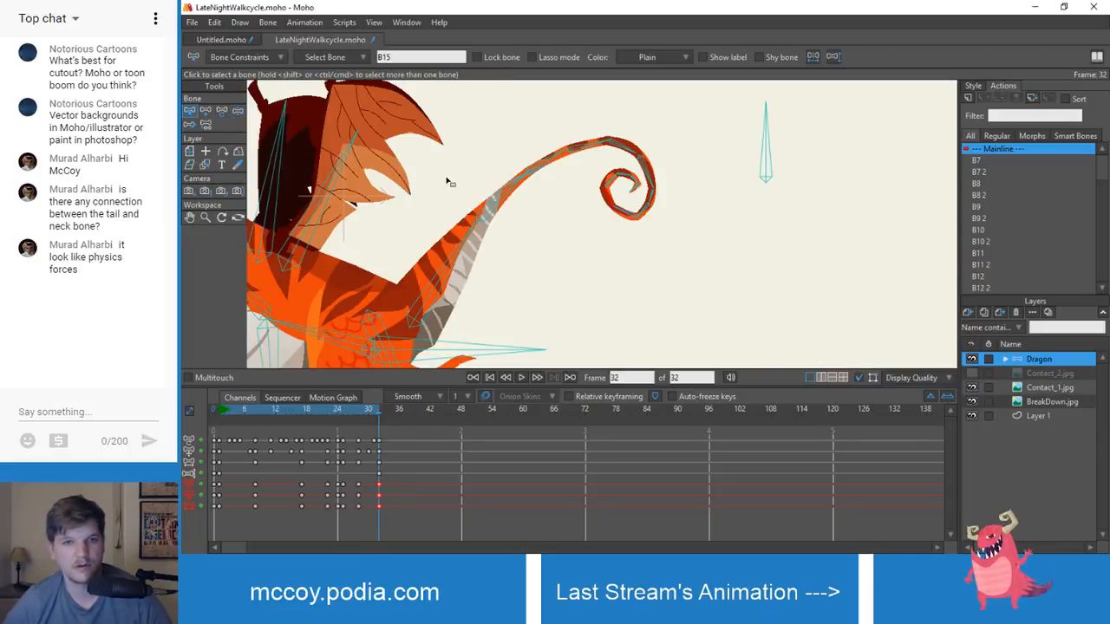
drag(448, 182, 591, 322)
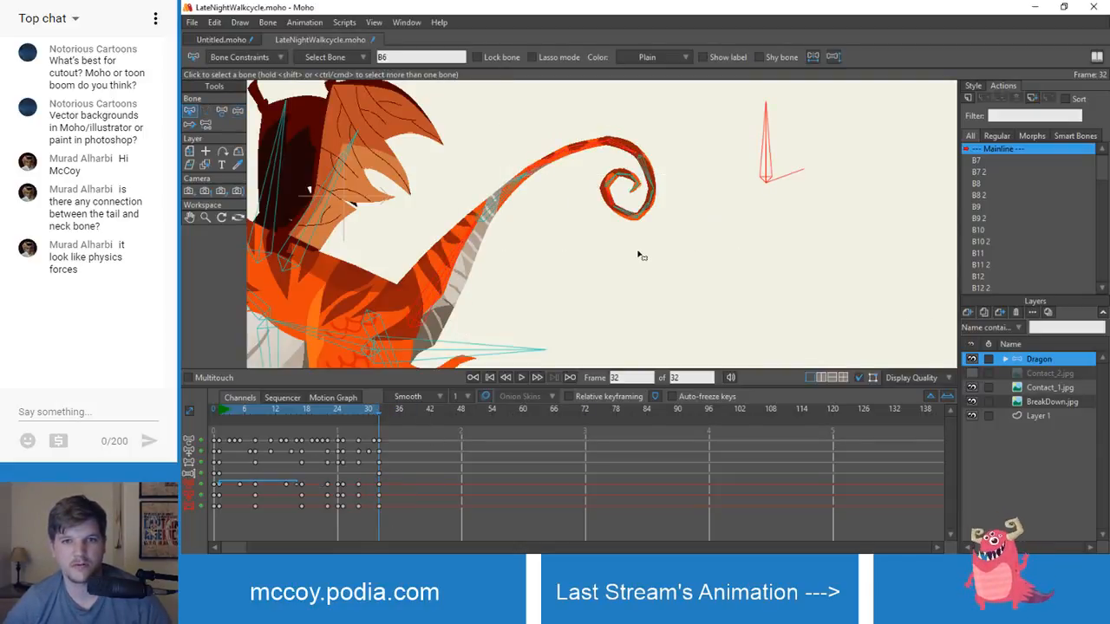
drag(526, 124, 724, 263)
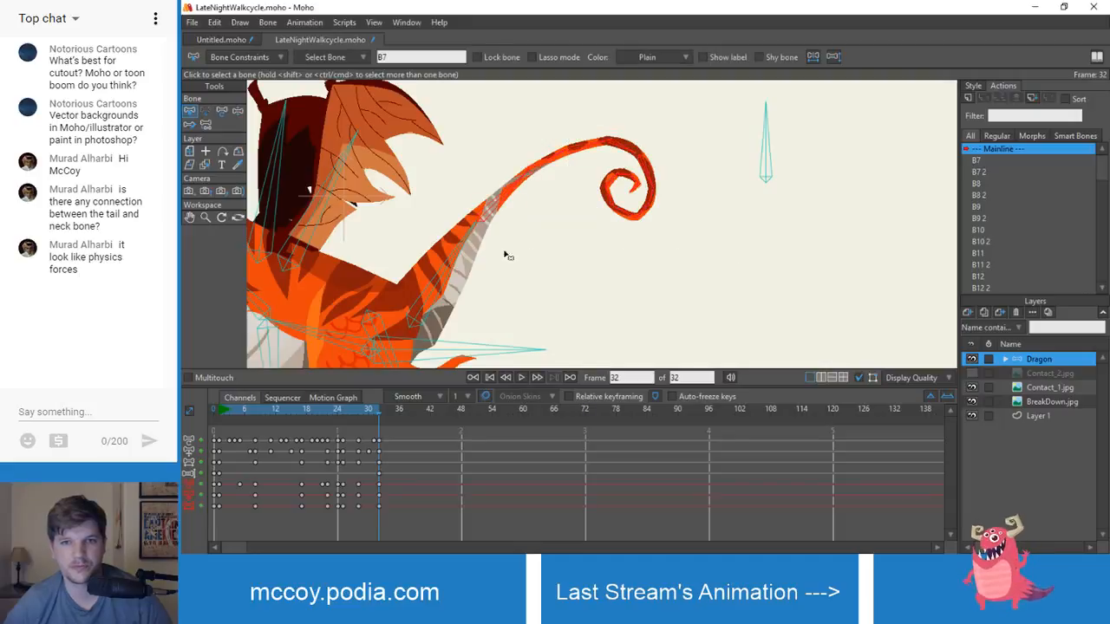
click(453, 260)
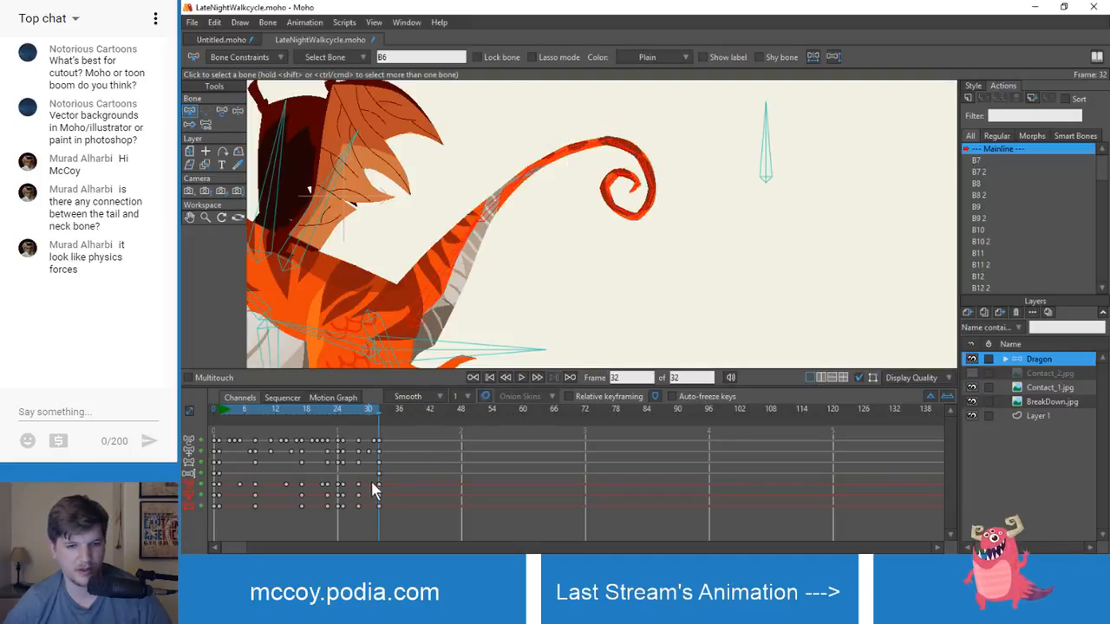
drag(228, 408, 334, 422)
scroll(416, 300, down, 5)
drag(465, 315, 515, 245)
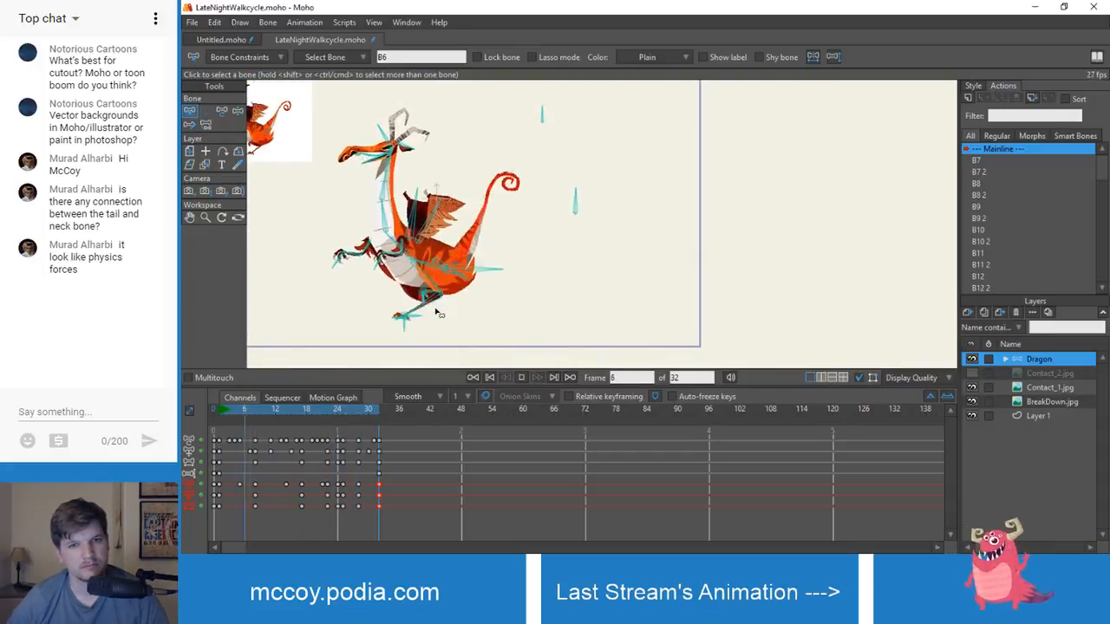
- Try to bend tail bone B8 at frame 8
mouse_move(248, 414)
mouse_down()
mouse_move(223, 411)
mouse_move(256, 415)
mouse_up()
scroll(425, 248, up, 3)
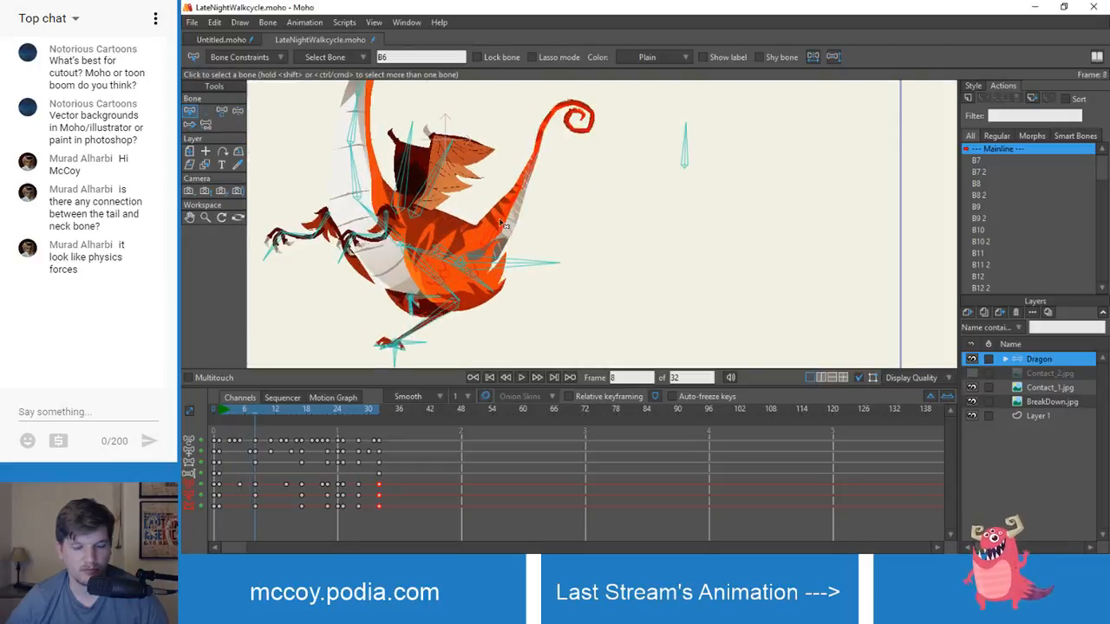
key(z)
scroll(517, 202, up, 2)
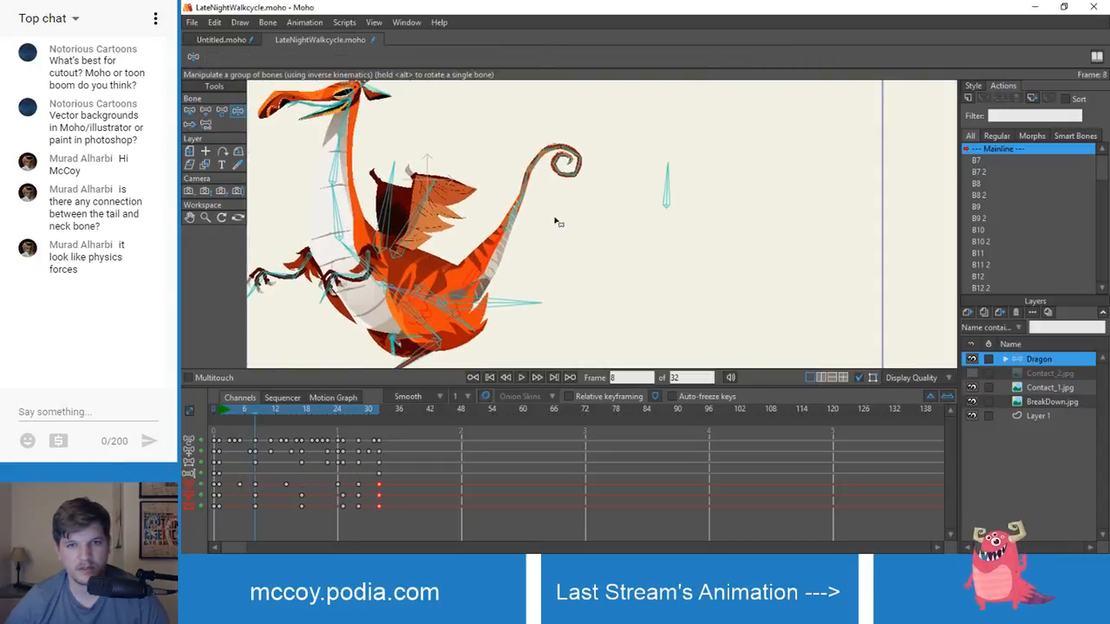
drag(515, 199, 522, 178)
key(ctrl+z)
- Review the start of the cycle, select the tail bones at frame 5, and try shifting their keyframe to frame 6
key(space)
scroll(520, 264, down, 5)
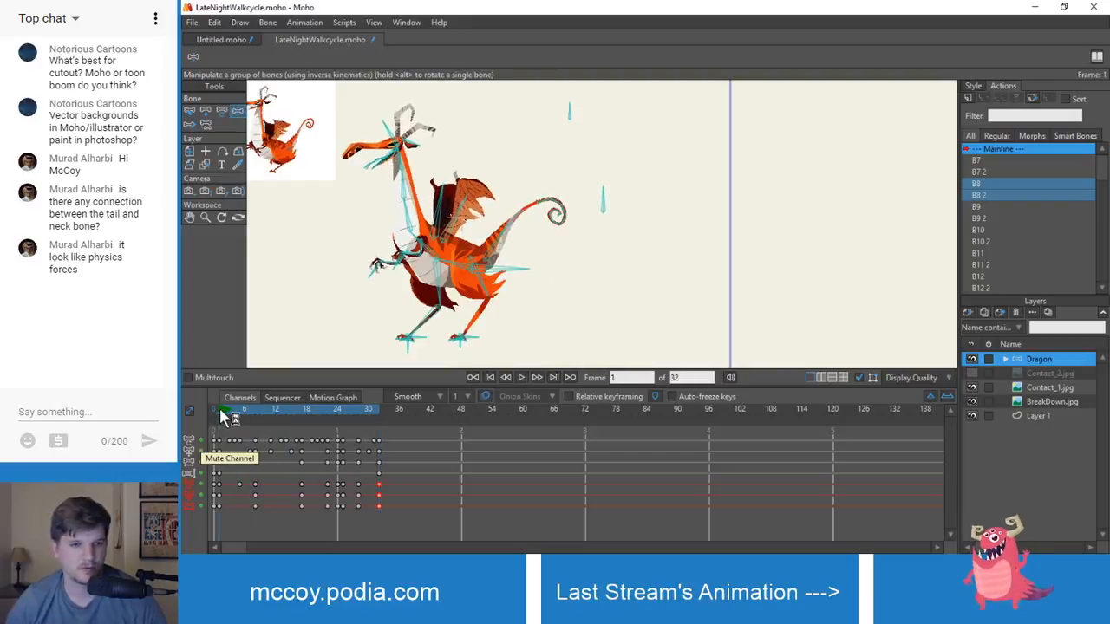
mouse_move(223, 410)
mouse_down()
mouse_move(252, 408)
mouse_move(240, 411)
mouse_up()
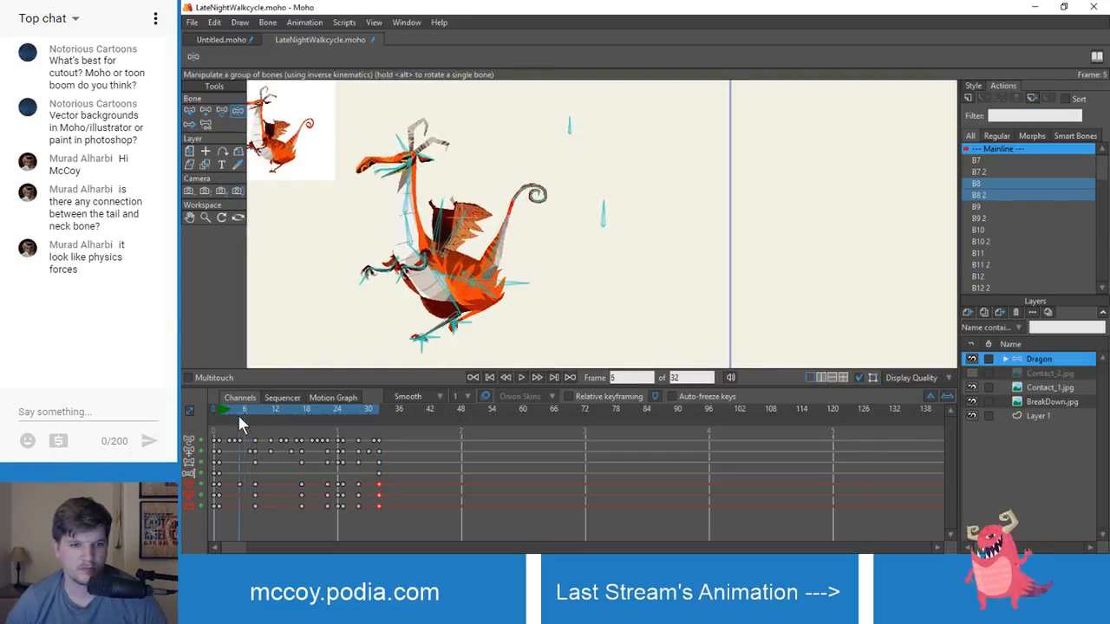
scroll(583, 222, up, 3)
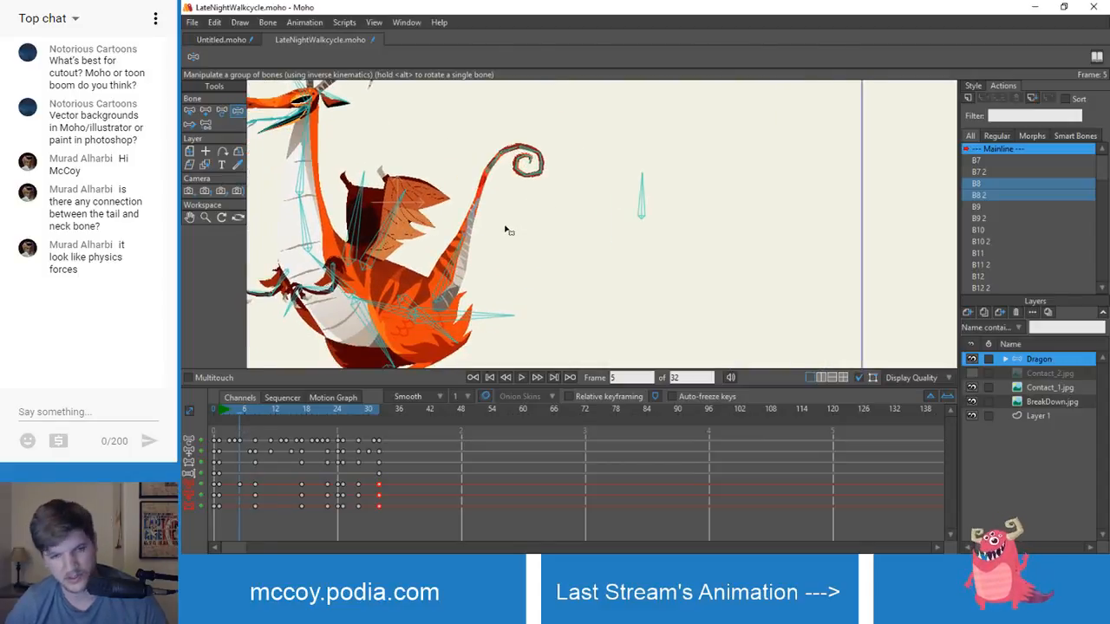
key(b)
click(460, 251)
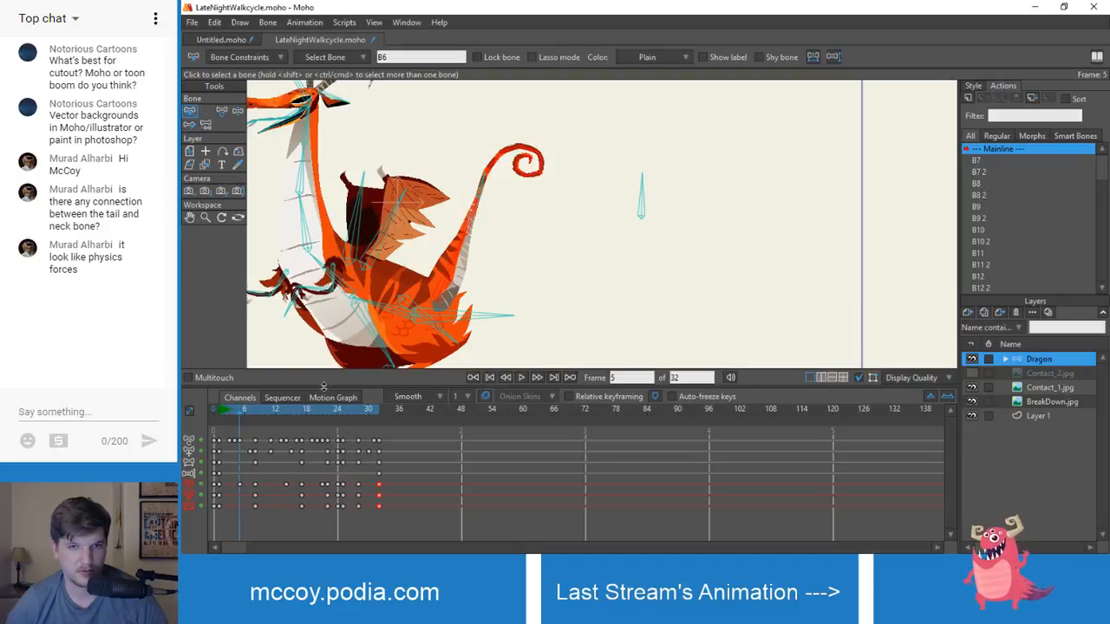
scroll(491, 184, up, 2)
scroll(404, 309, down, 1)
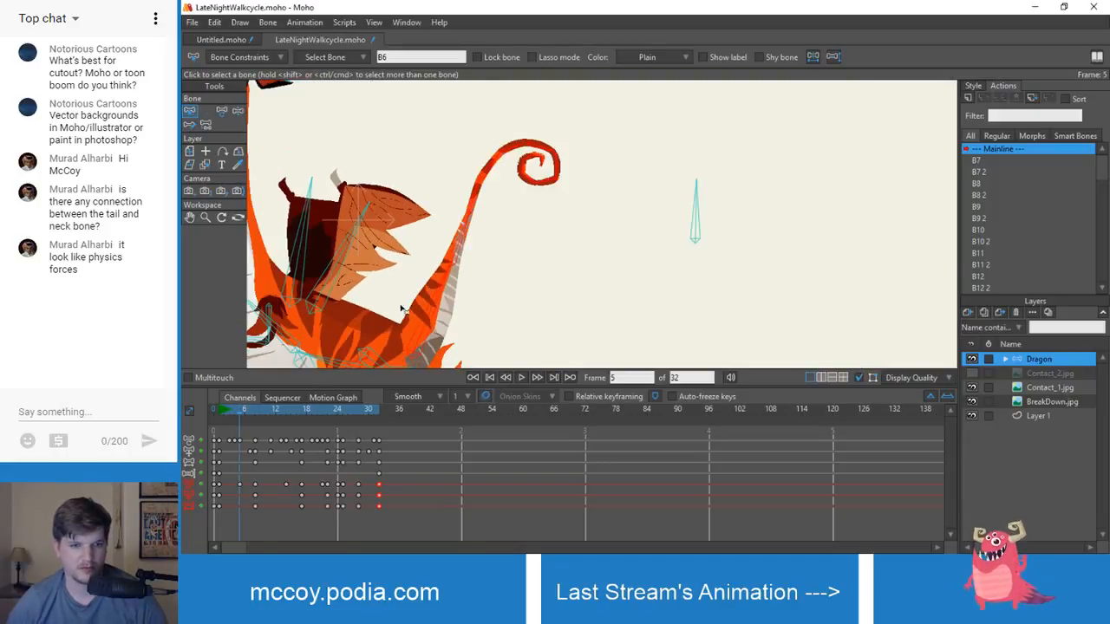
click(240, 484)
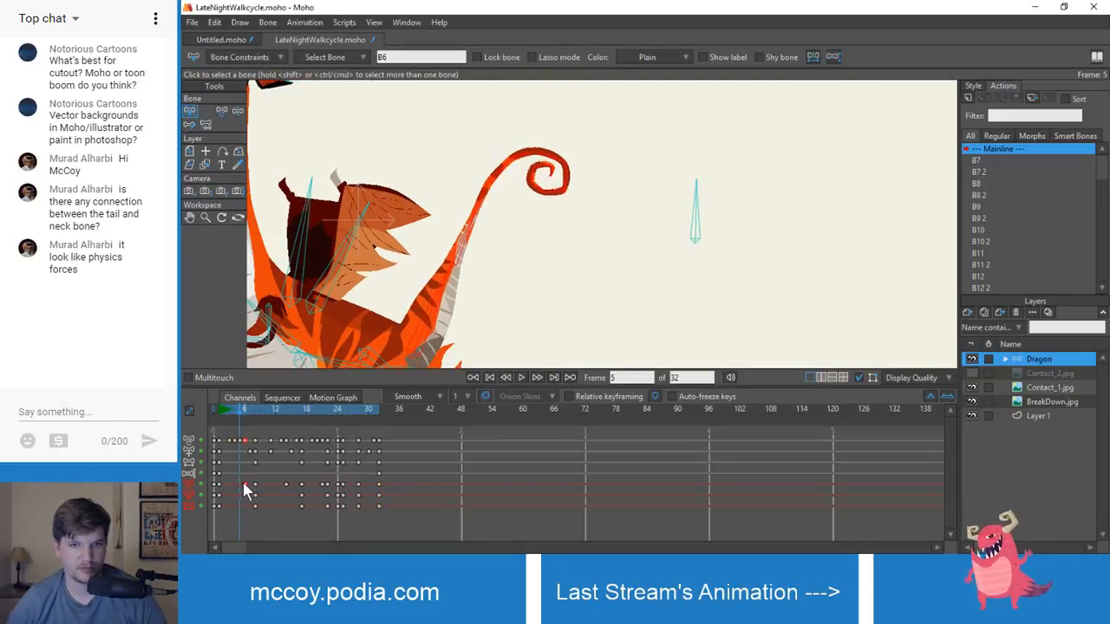
drag(239, 483, 240, 484)
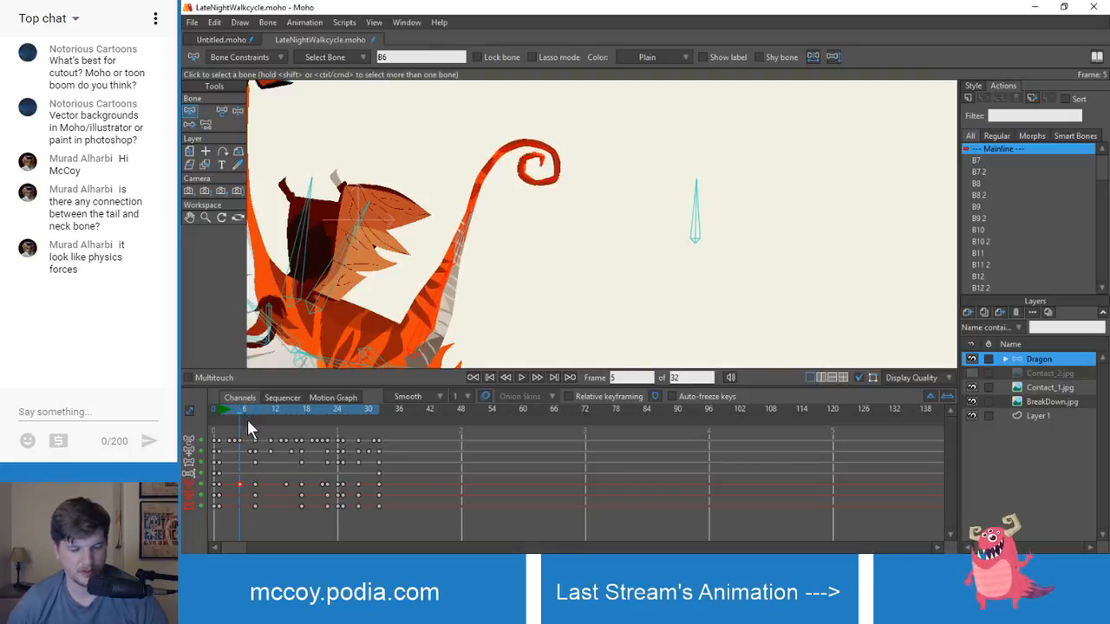
- At frame 22, swing the tail bones into a more upright pose and tighten the curl at the tip
drag(246, 411, 327, 429)
key(z)
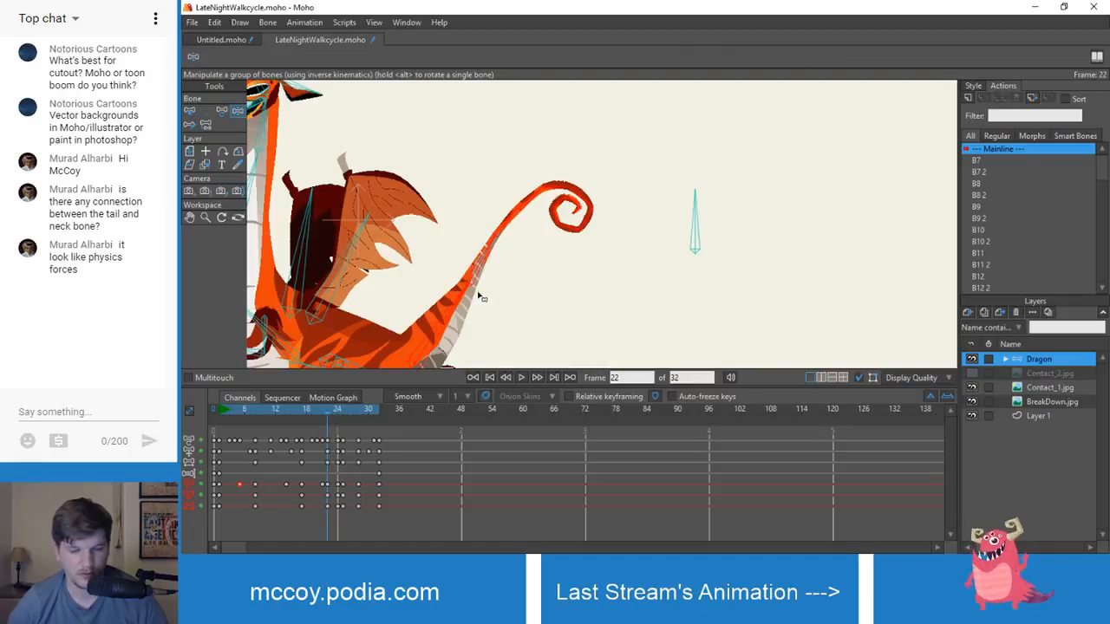
click(461, 314)
drag(460, 307, 496, 190)
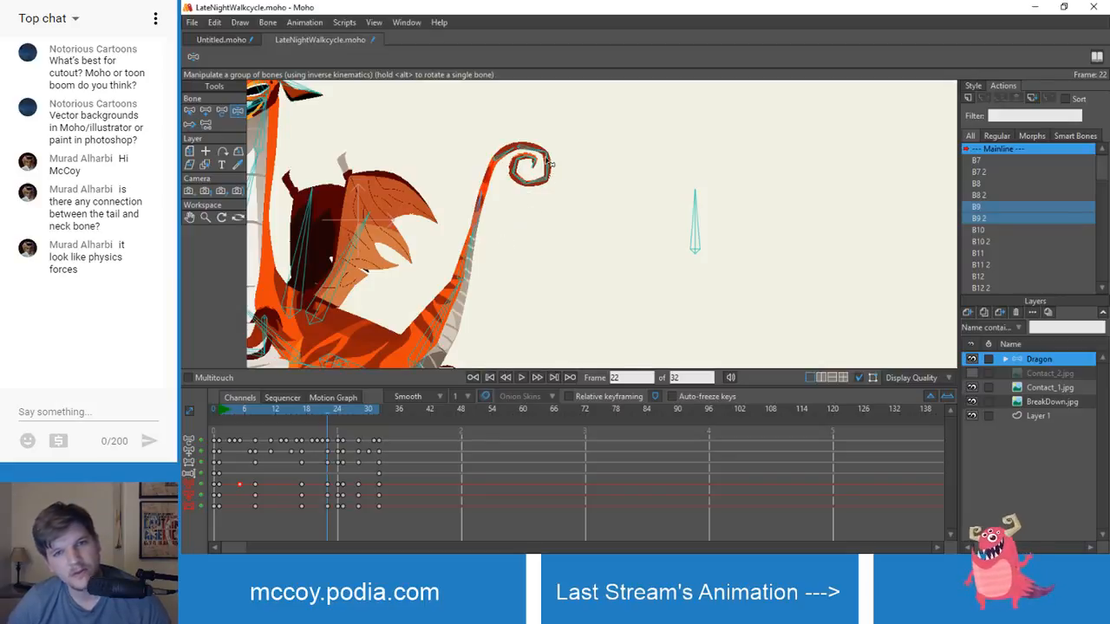
mouse_move(548, 163)
mouse_down()
mouse_move(548, 179)
mouse_move(528, 166)
mouse_up()
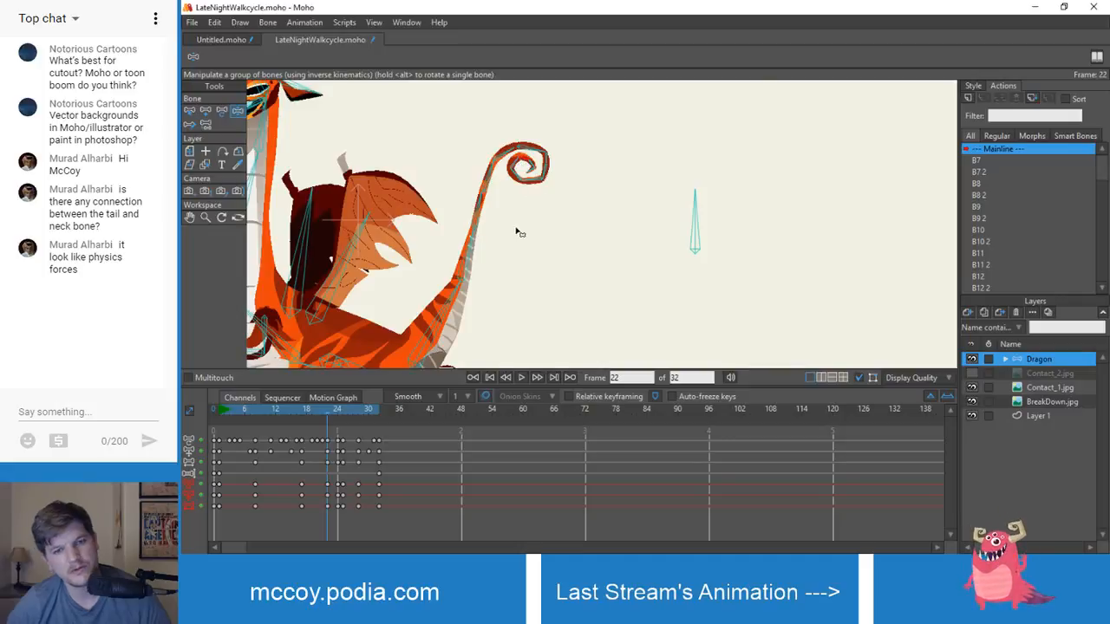
- Play and scrub through the walk cycle to review the tail's motion, comparing it with the animation in Untitled.moho
scroll(527, 206, down, 5)
key(space)
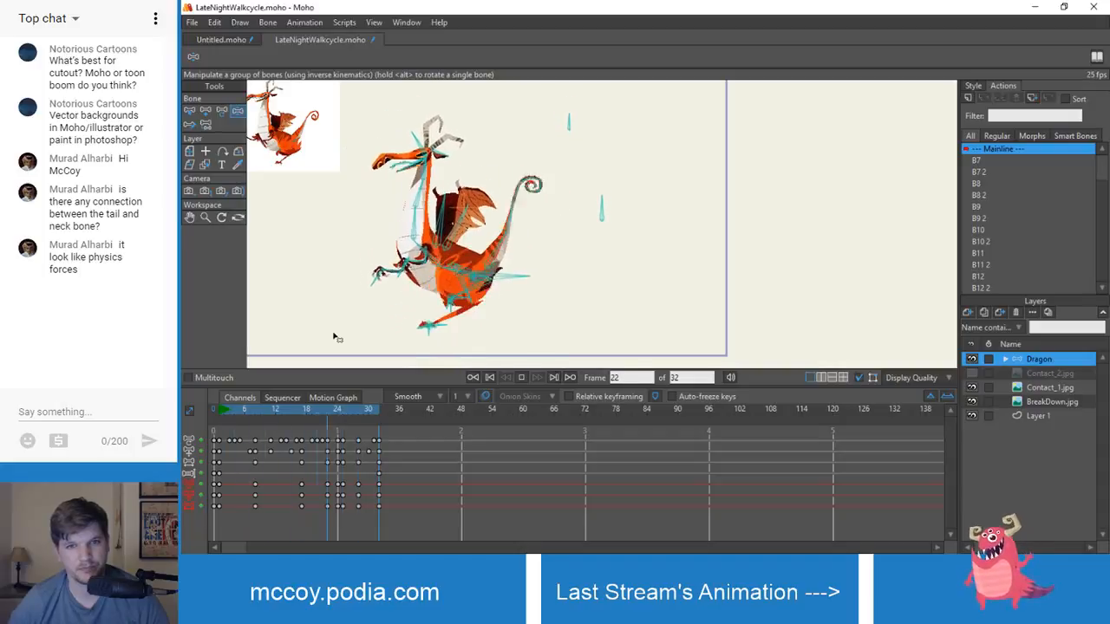
click(253, 409)
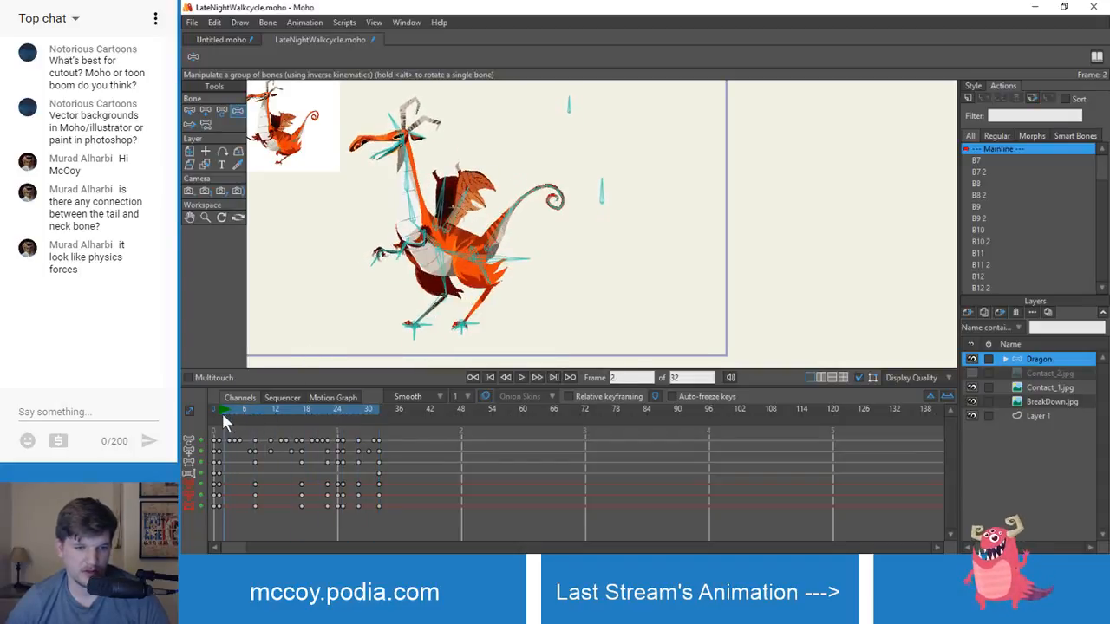
drag(221, 411, 250, 413)
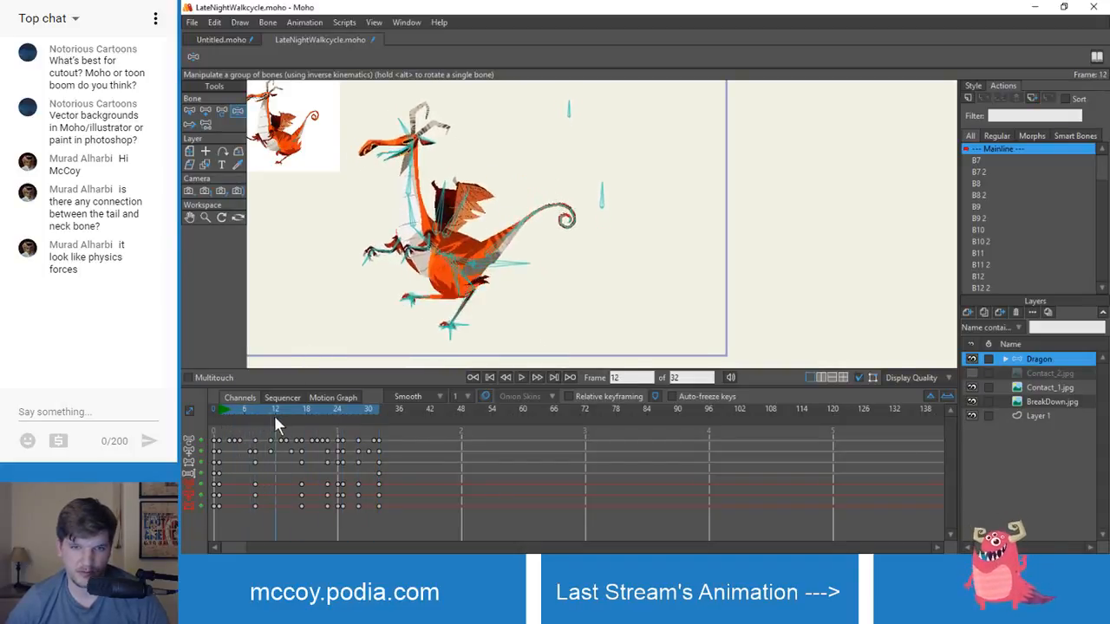
drag(317, 417, 356, 414)
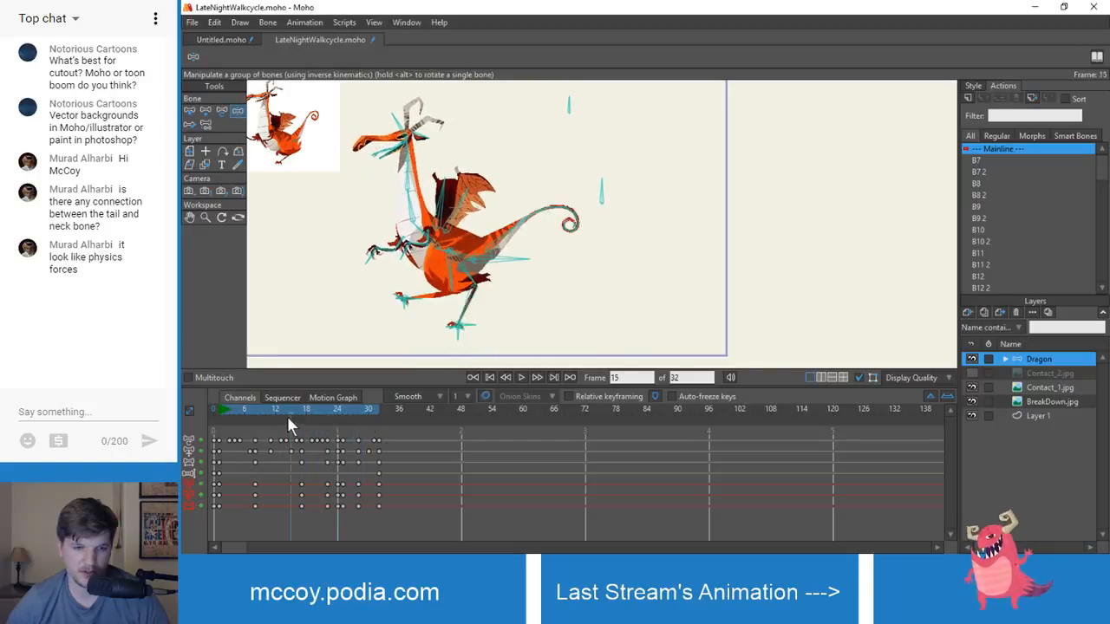
drag(287, 416, 254, 423)
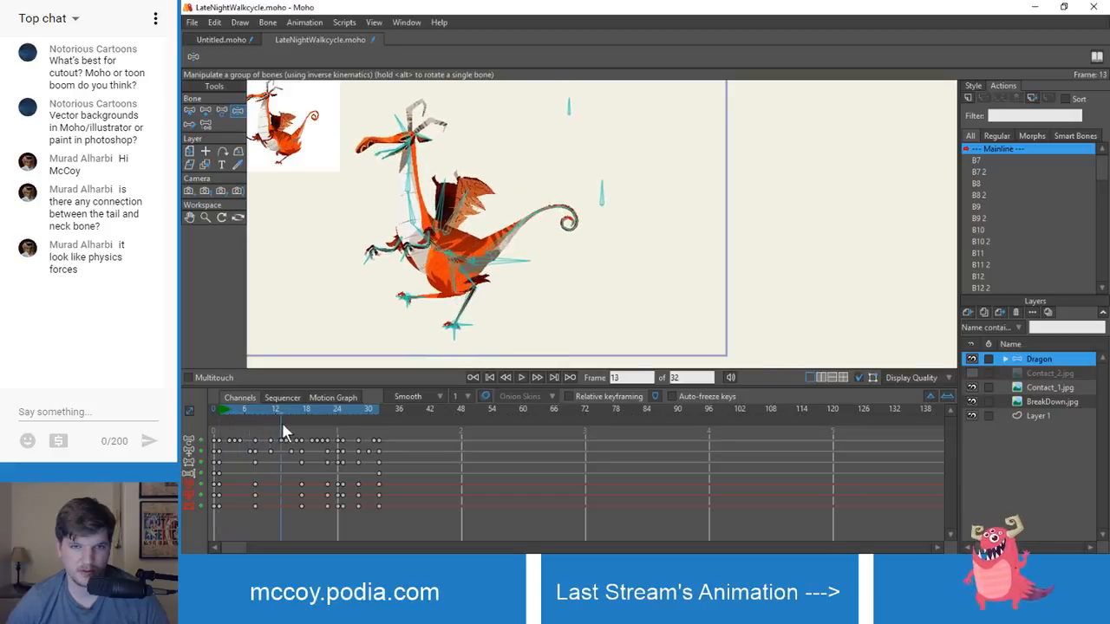
key(space)
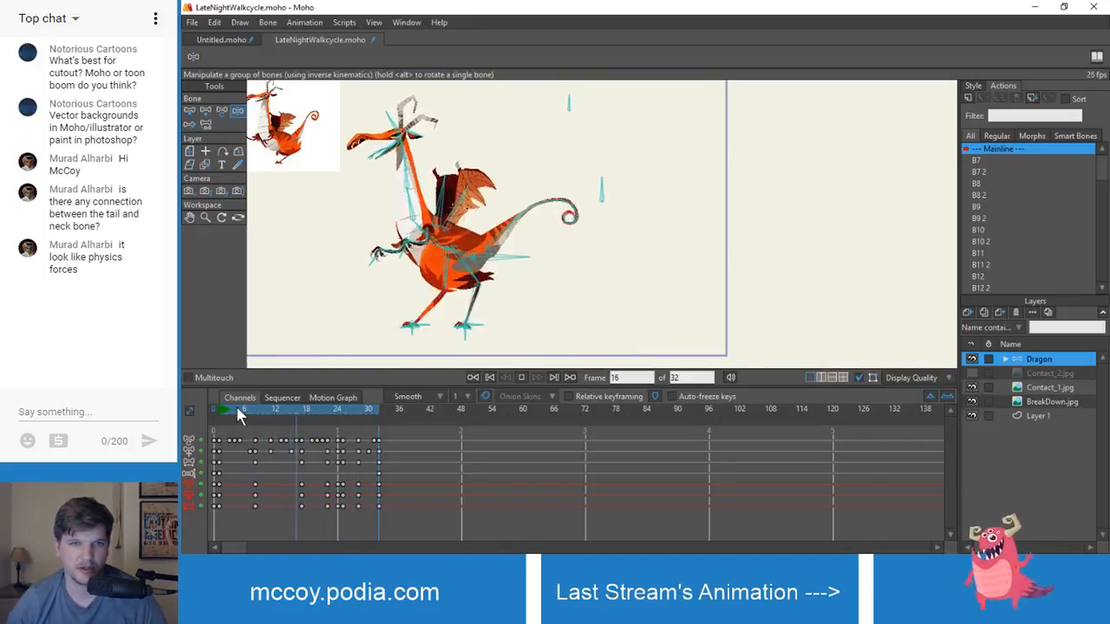
click(218, 40)
scroll(386, 267, up, 5)
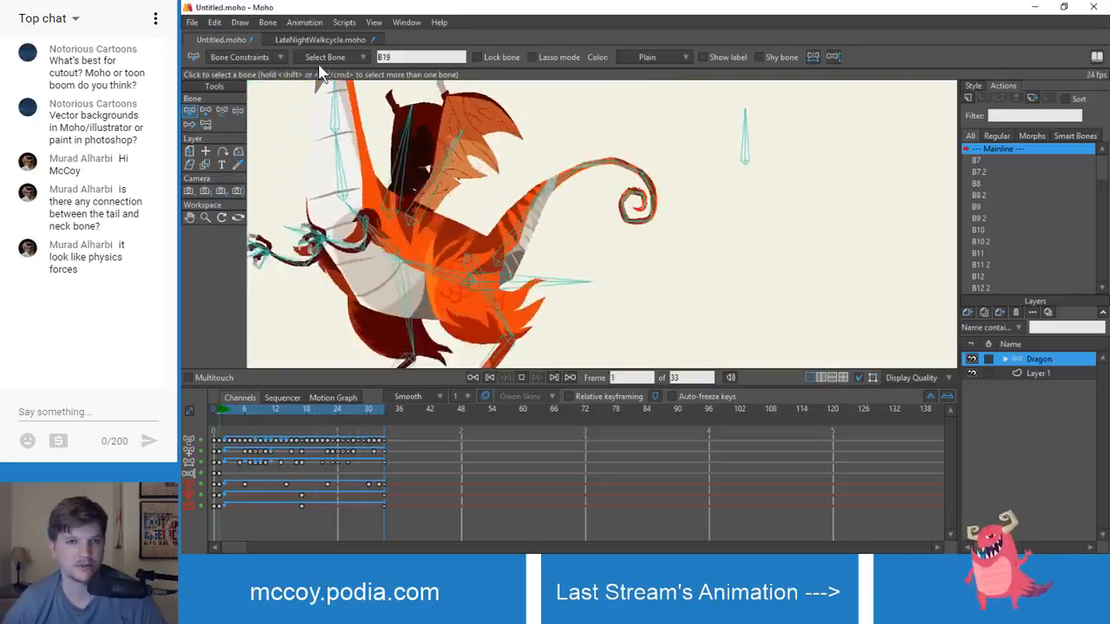
click(299, 39)
- At frame 4, rotate tail bone B8 outward and down so the outer tail trails behind the base
click(227, 411)
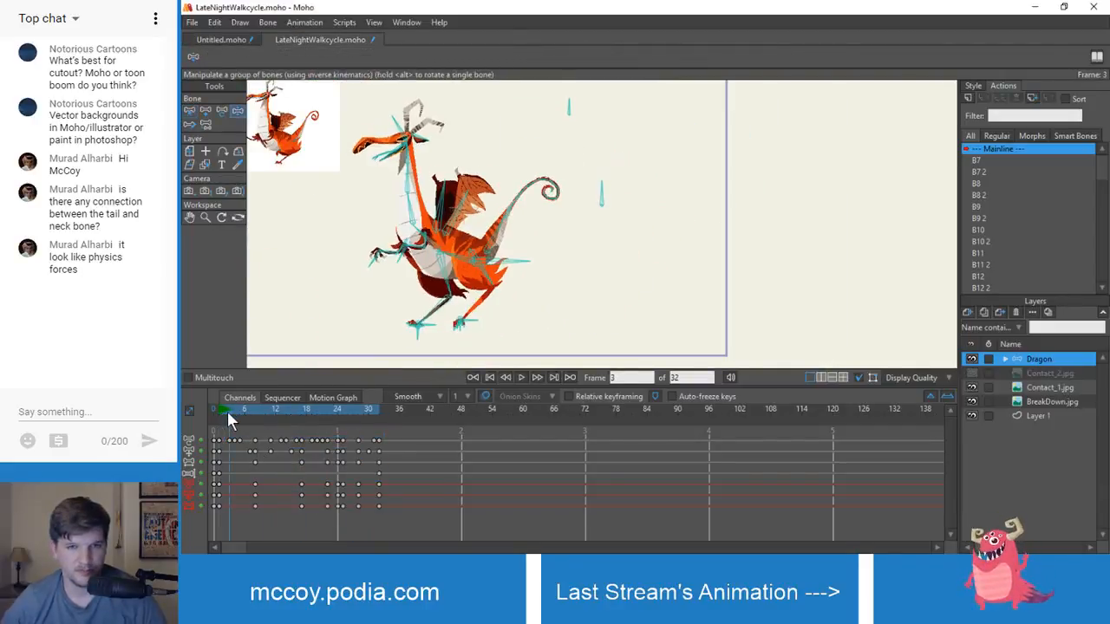
mouse_move(227, 411)
mouse_down()
mouse_move(247, 411)
mouse_move(213, 412)
mouse_move(235, 414)
mouse_up()
scroll(448, 245, up, 3)
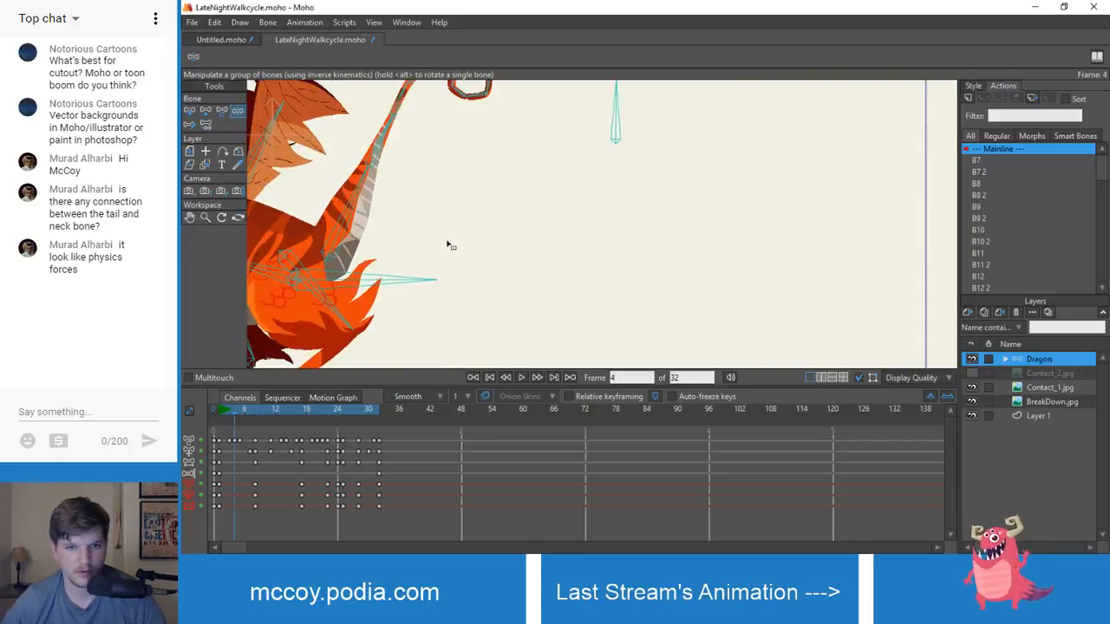
scroll(447, 245, down, 3)
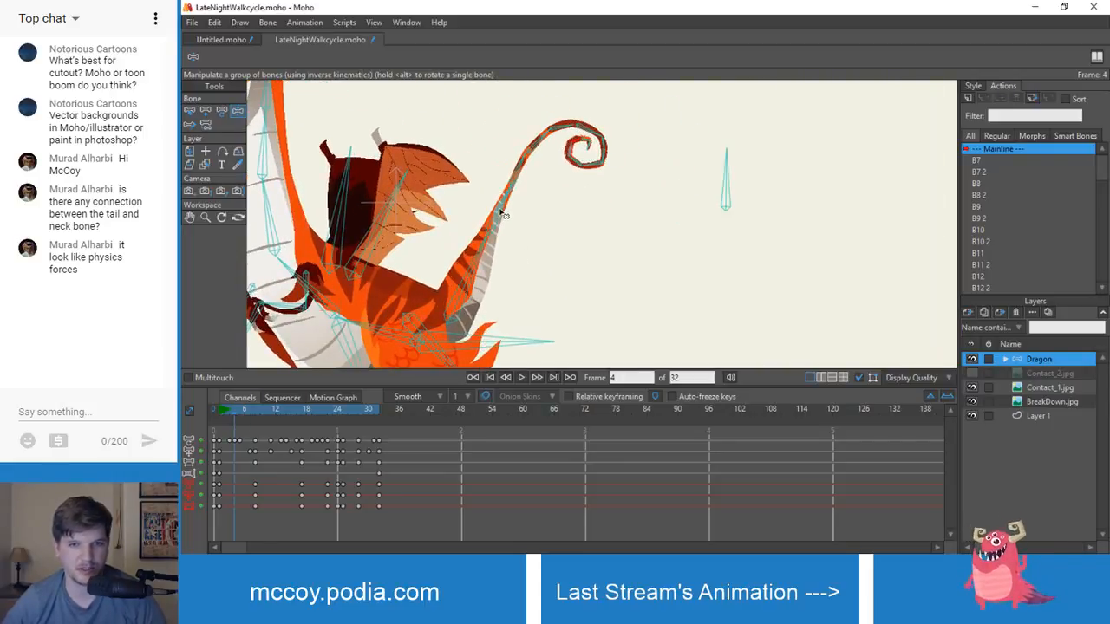
drag(500, 212, 539, 186)
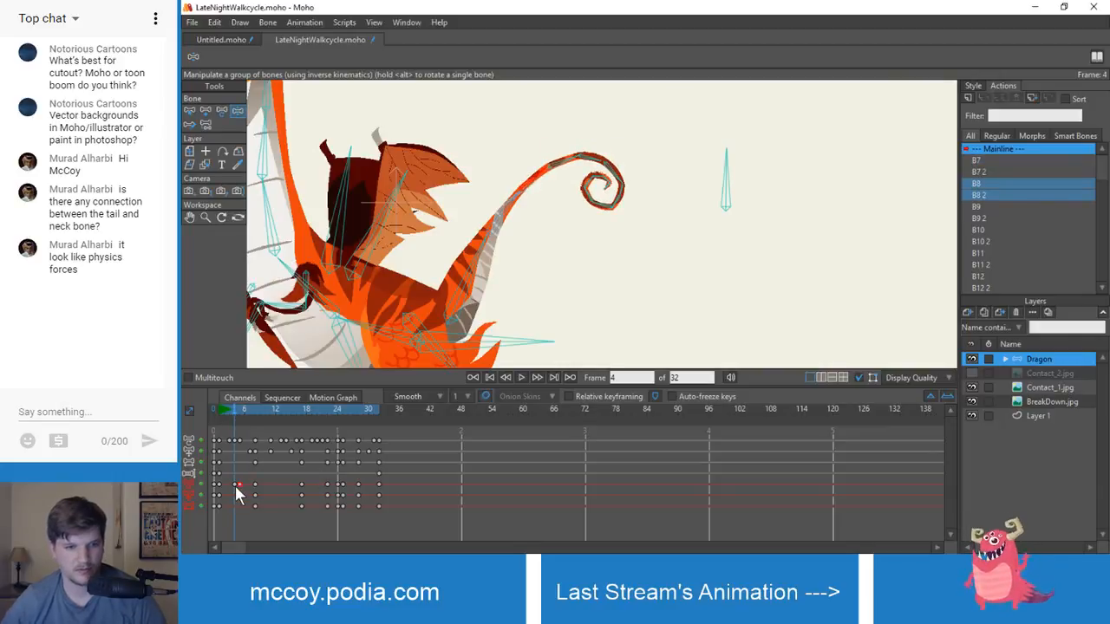
- At frame 19, rotate tail bone B7 and its neighbours so the outer tail and curl droop lower
click(215, 409)
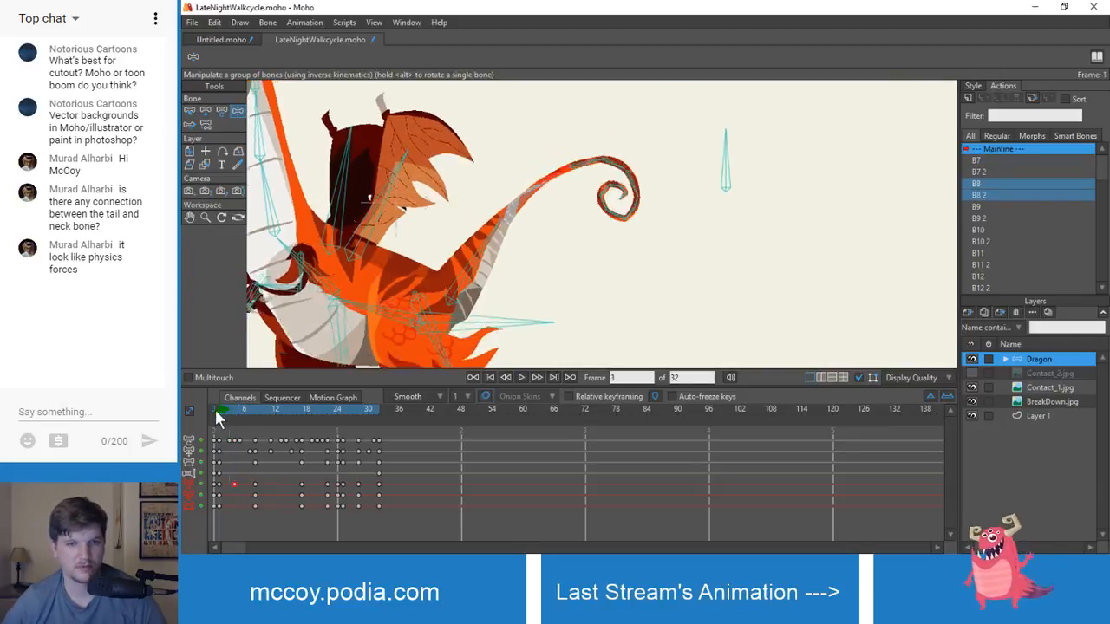
drag(215, 413, 313, 437)
scroll(505, 272, up, 3)
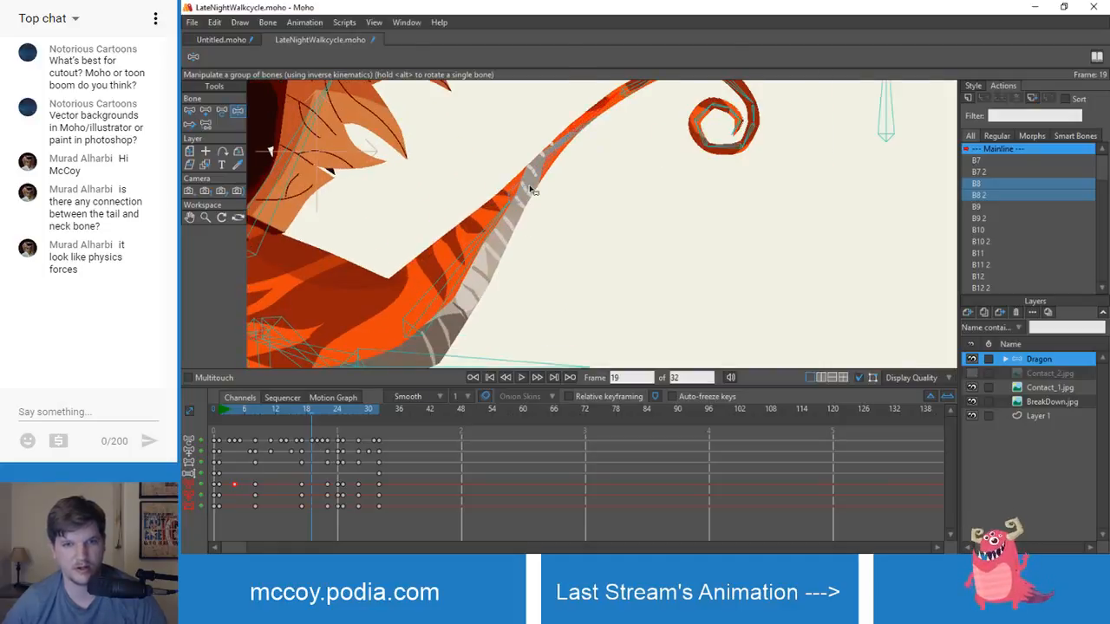
scroll(532, 190, down, 5)
mouse_move(593, 221)
mouse_down()
mouse_move(566, 216)
mouse_move(629, 188)
mouse_up()
click(630, 186)
drag(557, 223, 559, 225)
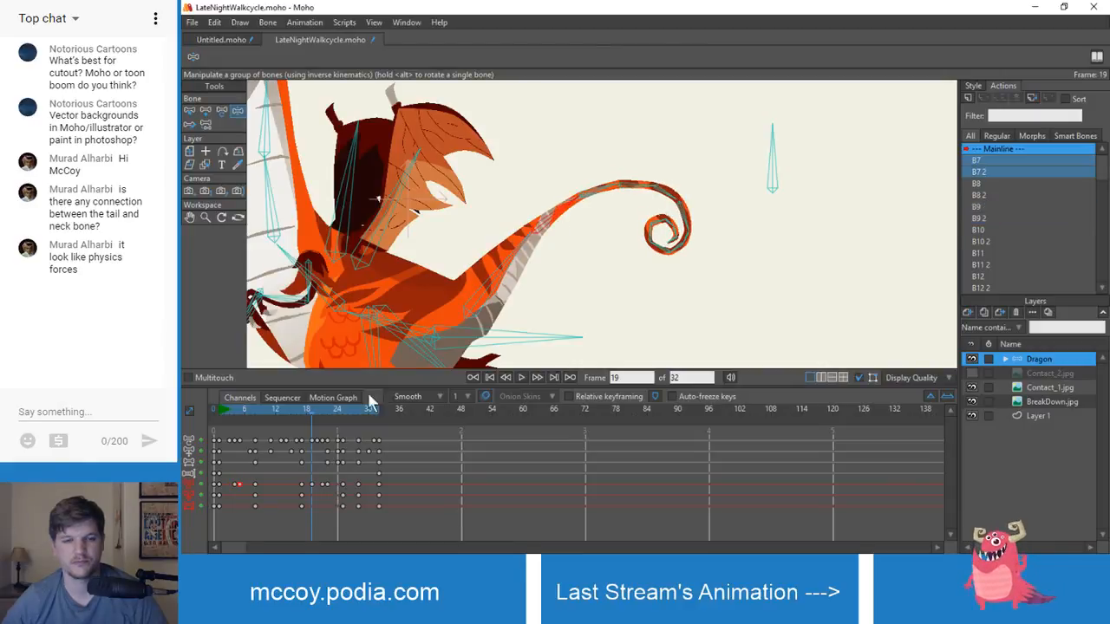
- Play the walk cycle from the start to review the tail's motion on the full dragon
scroll(382, 312, down, 5)
drag(381, 311, 444, 283)
drag(296, 410, 207, 411)
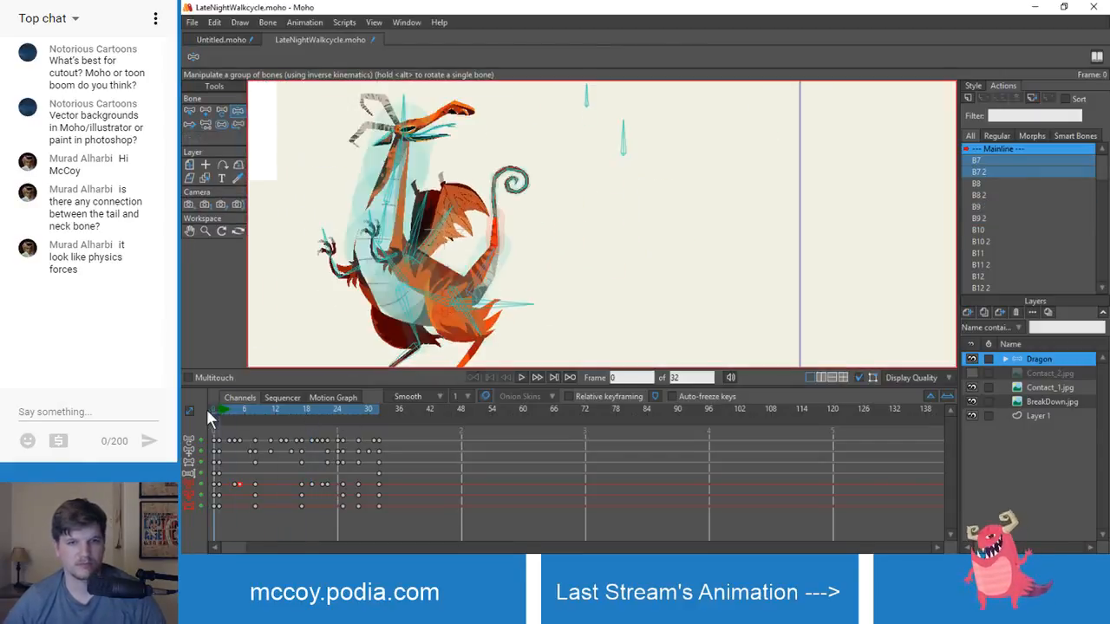
key(space)
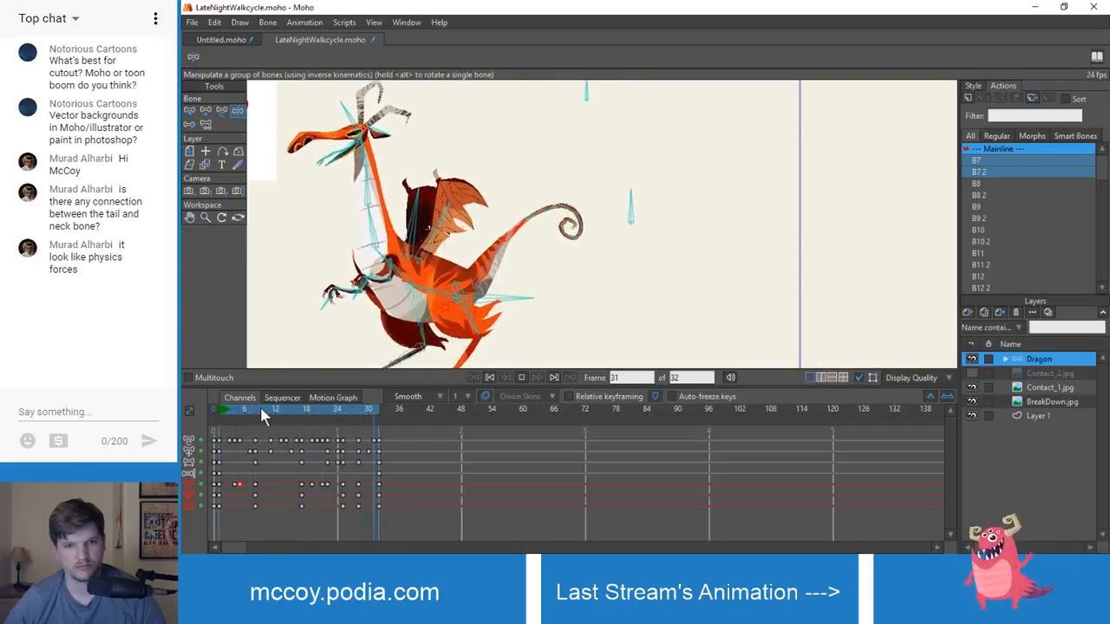
scroll(515, 288, up, 5)
key(space)
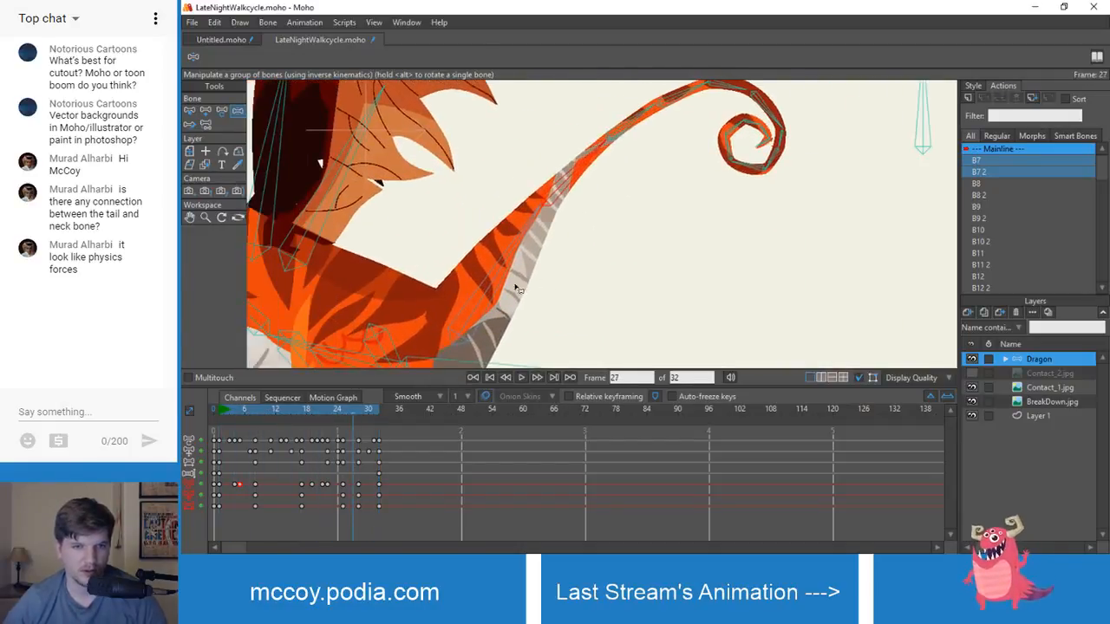
- Select tail bone B6, try deleting its keyframe at frame 8, and scrub through the cycle to check the swing
drag(250, 413, 292, 421)
scroll(456, 203, down, 2)
key(b)
click(502, 232)
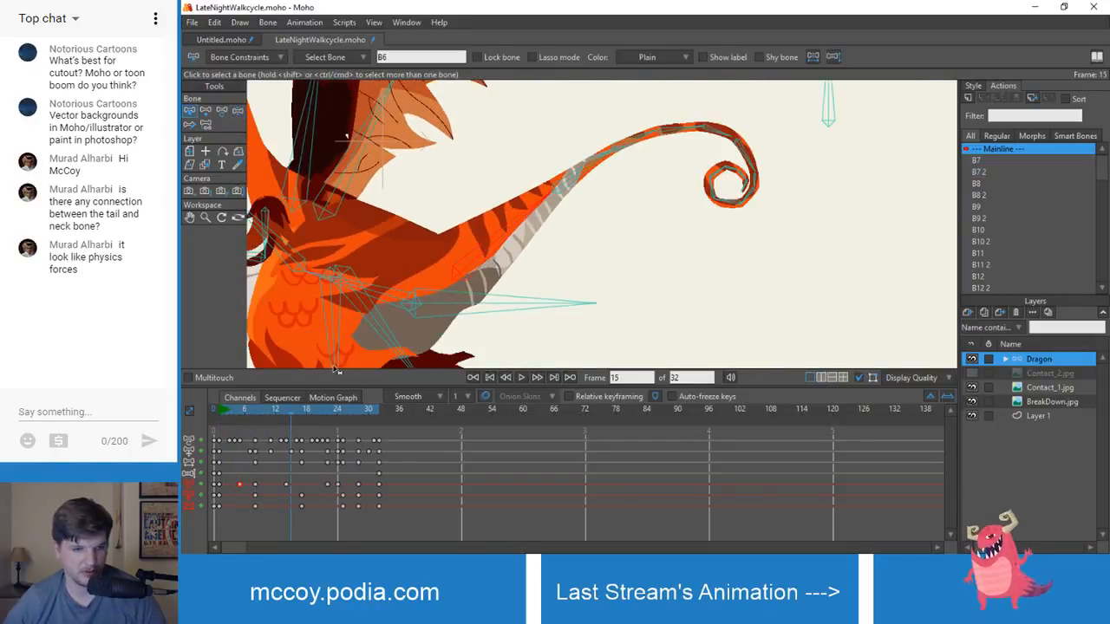
scroll(429, 327, up, 4)
drag(220, 412, 256, 426)
scroll(473, 252, down, 4)
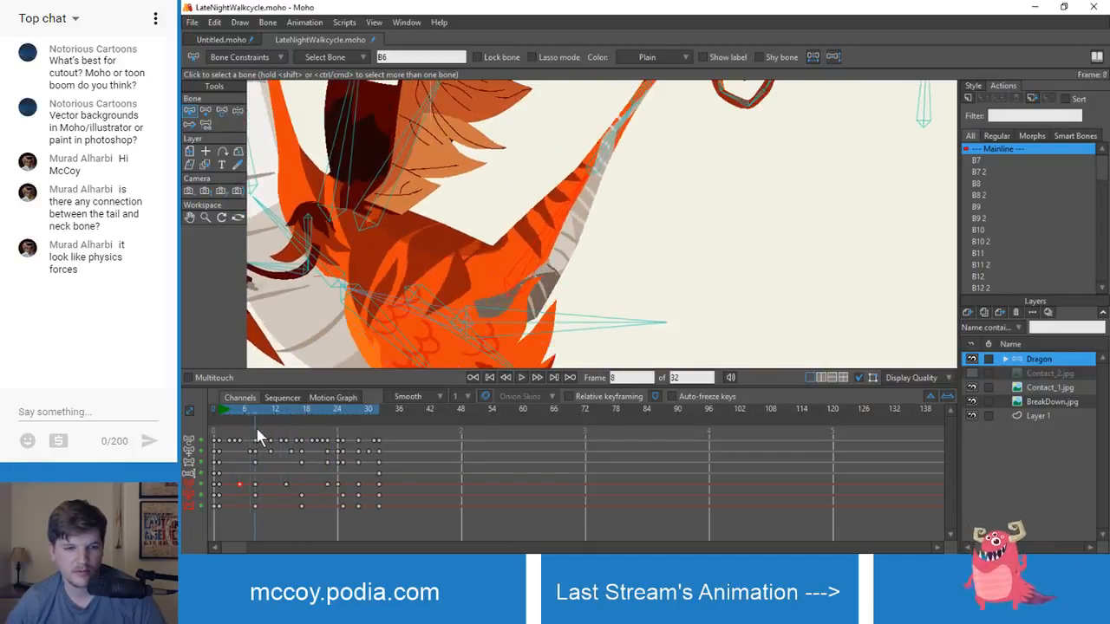
click(256, 484)
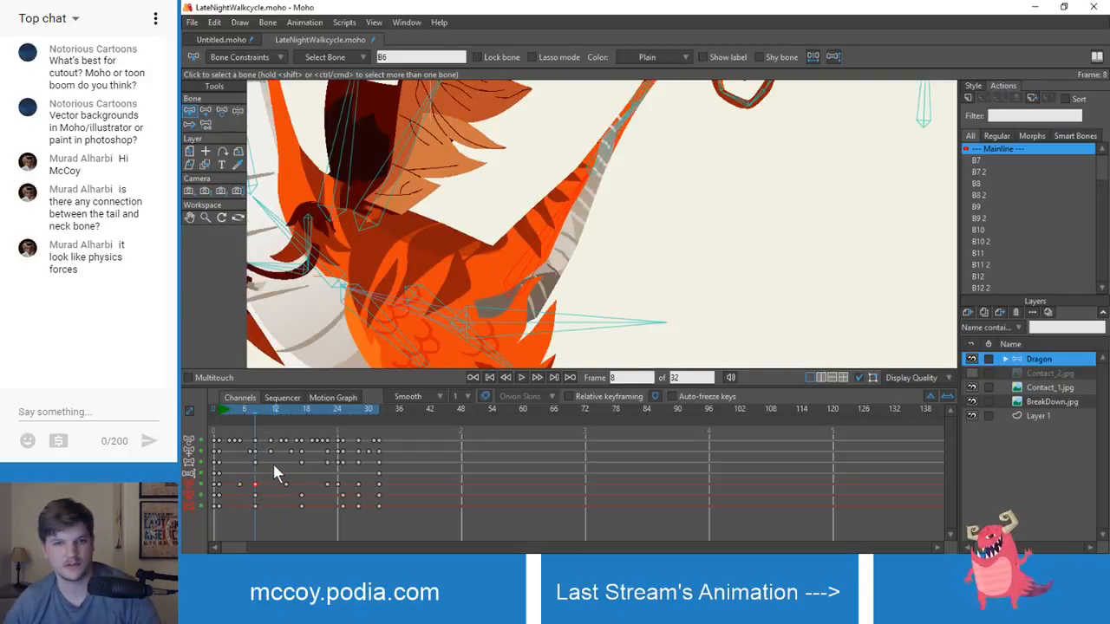
key(Delete)
mouse_move(257, 415)
mouse_down()
mouse_move(228, 414)
mouse_move(260, 416)
mouse_up()
drag(278, 423, 330, 430)
- Select body bone B41 and mute its position channel to isolate the tail's rotation from the body bounce
scroll(433, 345, down, 3)
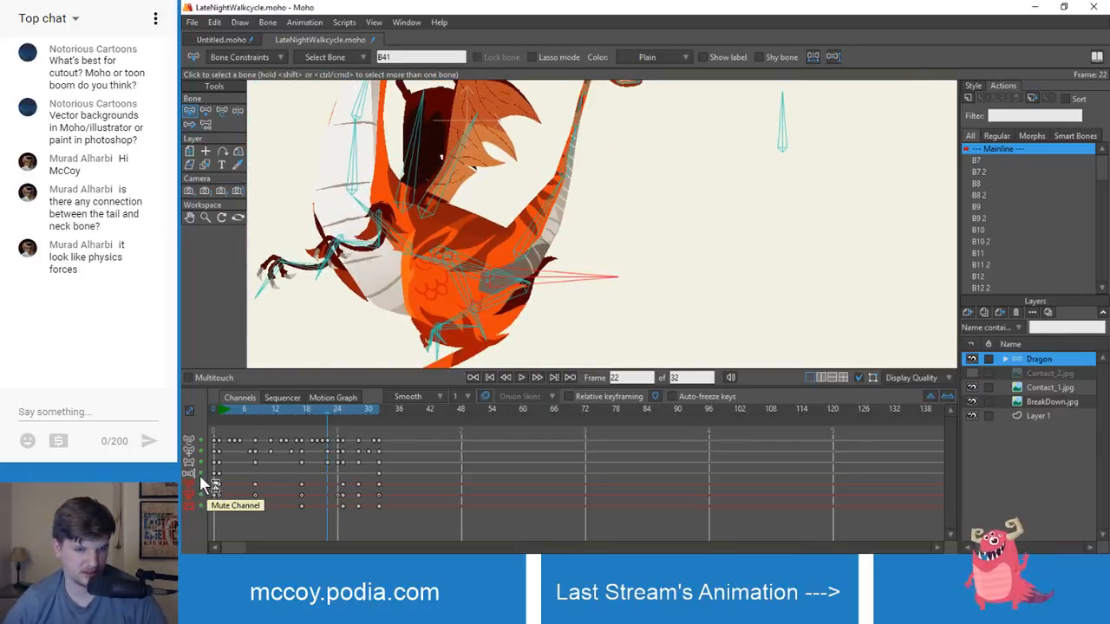
key(space)
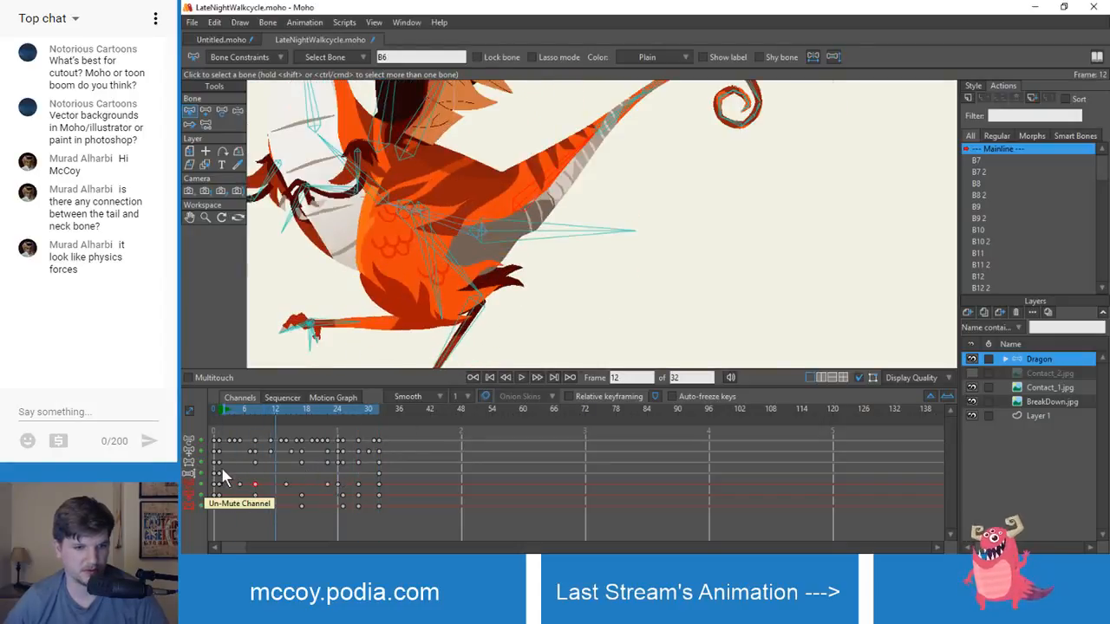
click(543, 231)
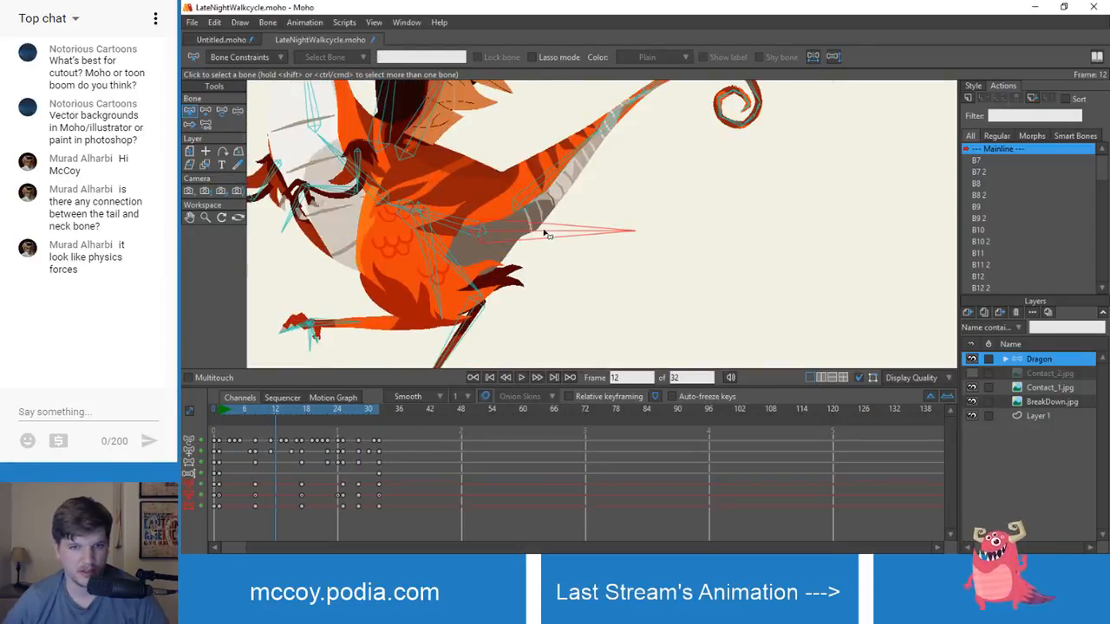
click(201, 496)
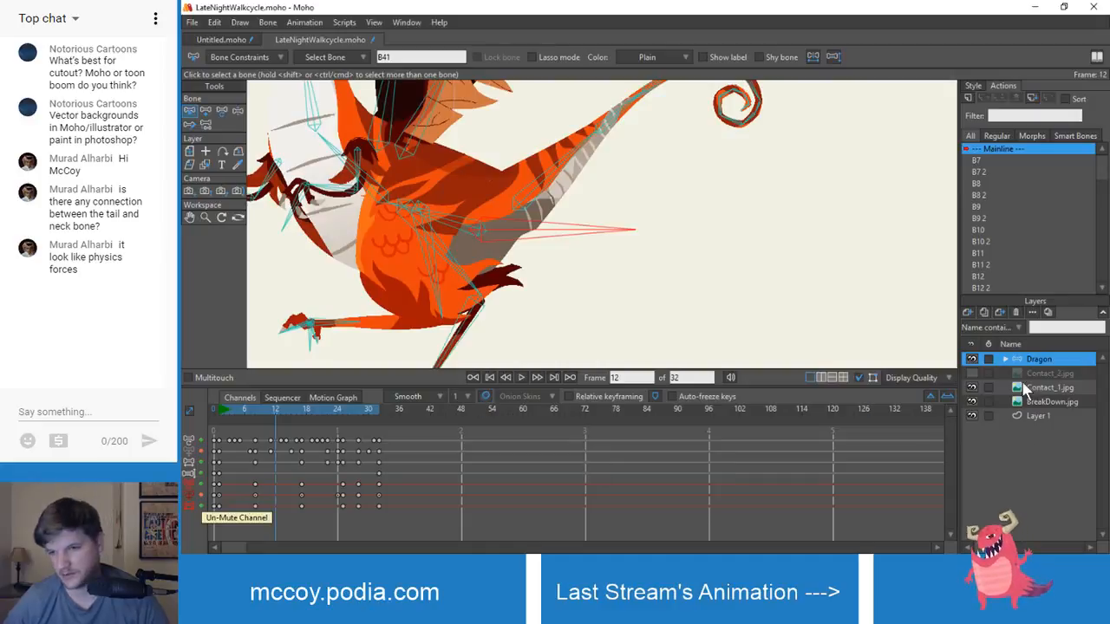
- Hide the Dragon layer's artwork and play the cycle to examine the tail bones on their own
click(971, 359)
scroll(613, 240, up, 2)
drag(584, 210, 515, 347)
scroll(498, 310, down, 1)
scroll(497, 310, up, 1)
drag(496, 308, 504, 296)
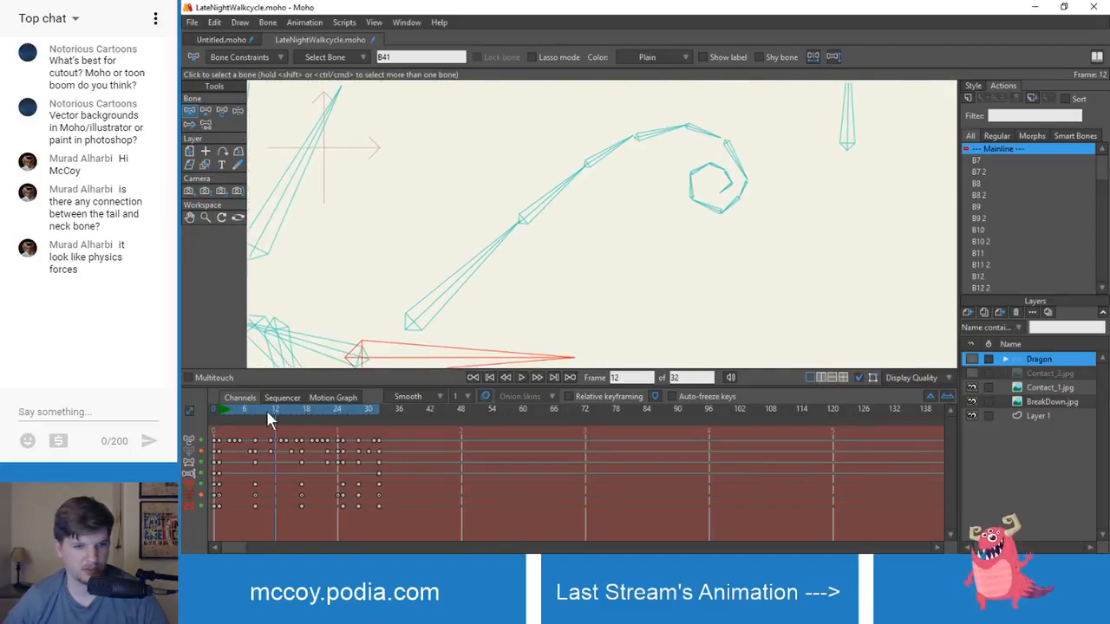
drag(267, 413, 213, 424)
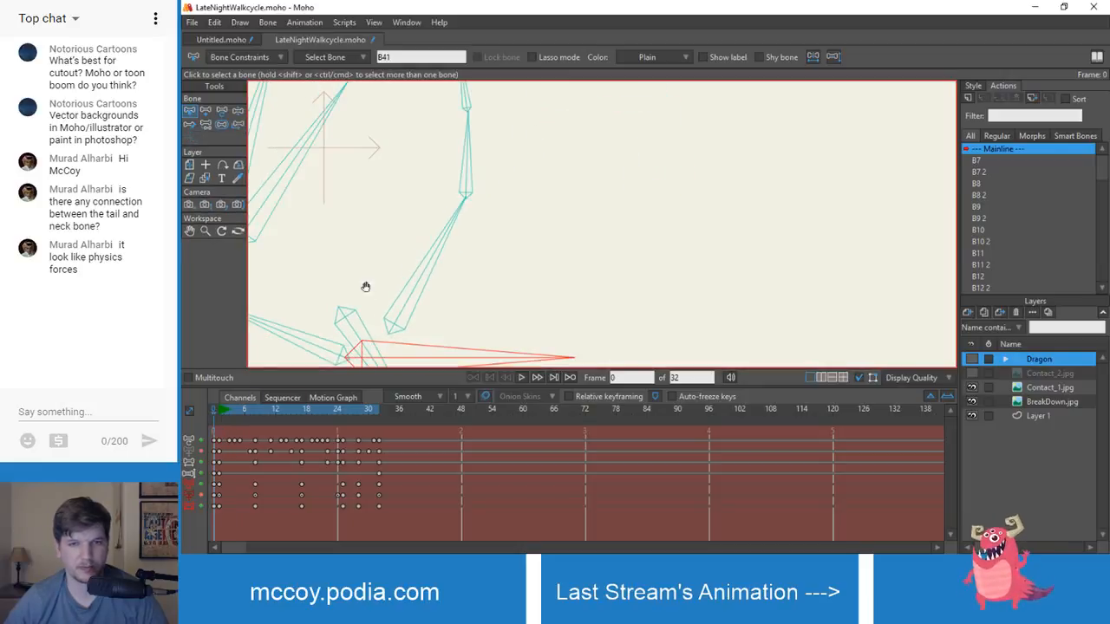
key(space)
scroll(441, 275, down, 1)
drag(441, 276, 448, 288)
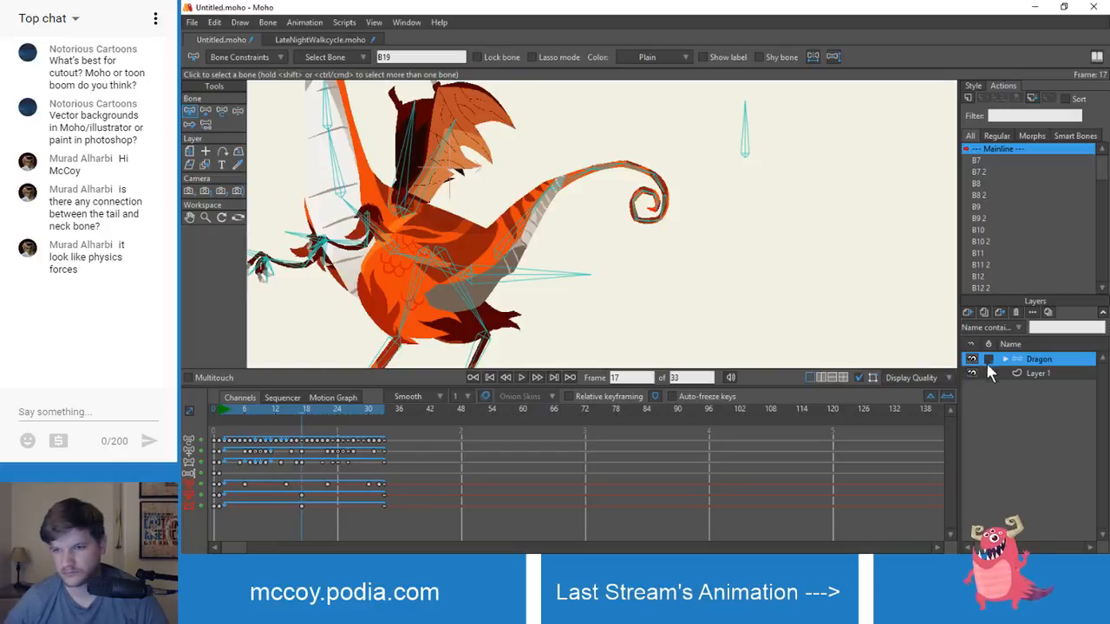
- In Untitled.moho, hide the Dragon layer's artwork and mute the position channel of bone B41
click(972, 359)
scroll(519, 227, up, 4)
drag(525, 232, 492, 242)
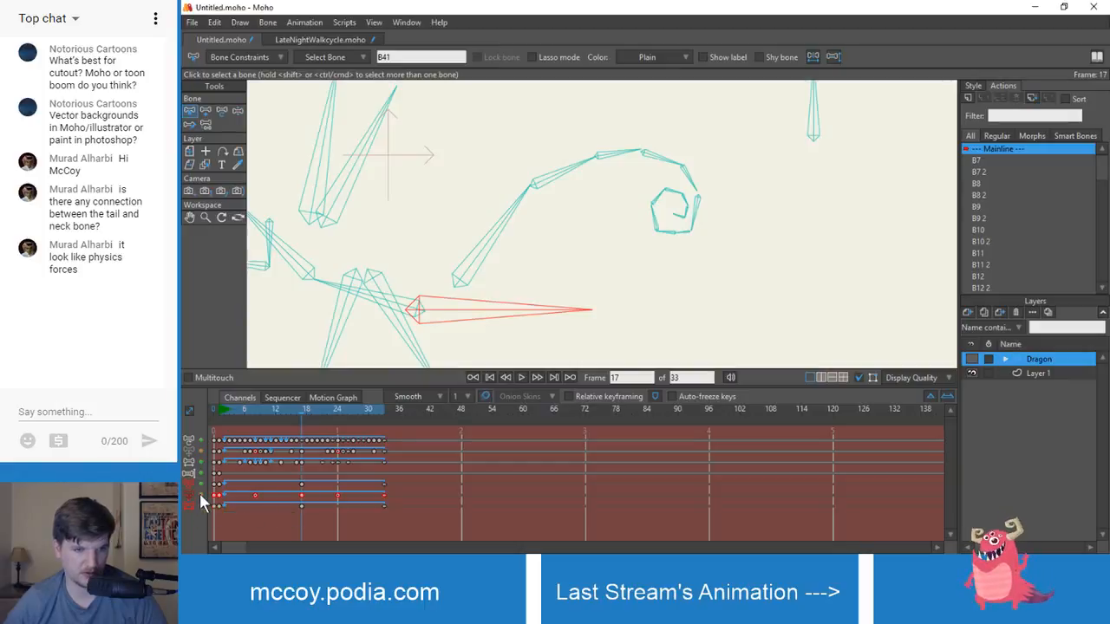
- Play and scrub the reference animation to study how its tail bones overlap from frame to frame
key(space)
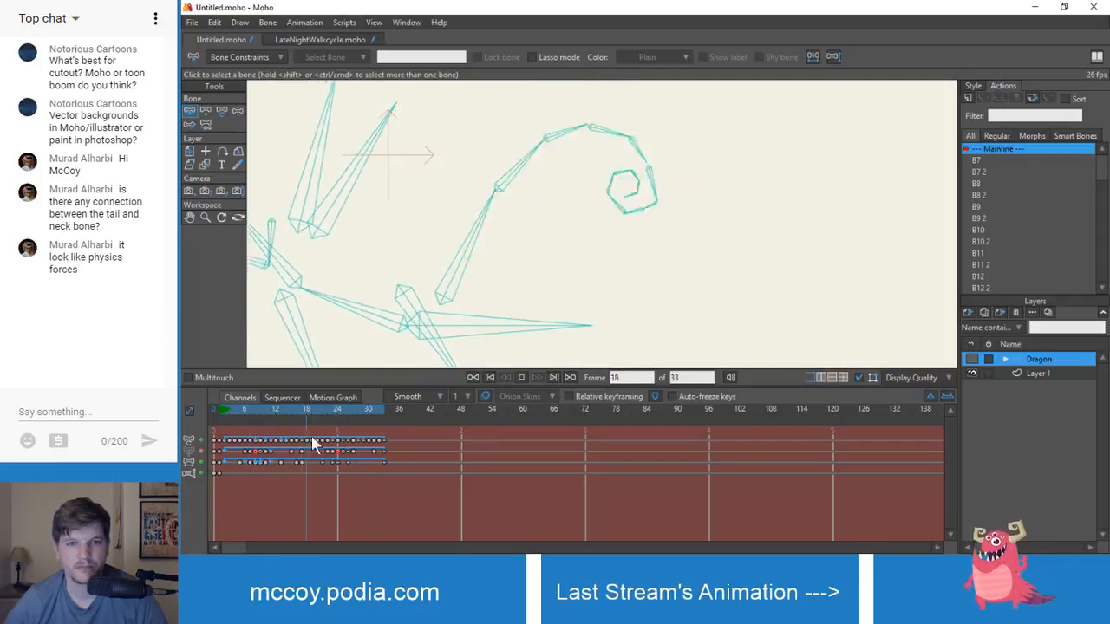
click(217, 411)
drag(216, 409, 286, 440)
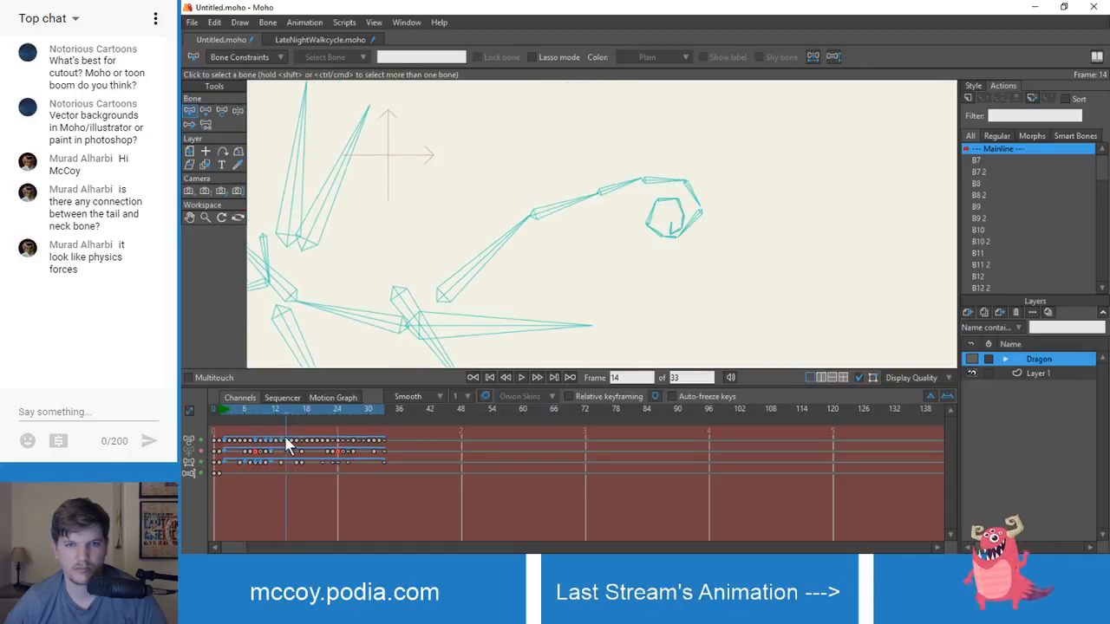
- Back in LateNightWalkcycle.moho at frame 8, rotate tail bones B11, B12 and those toward the tip to bend the curl further inward
click(299, 40)
click(223, 416)
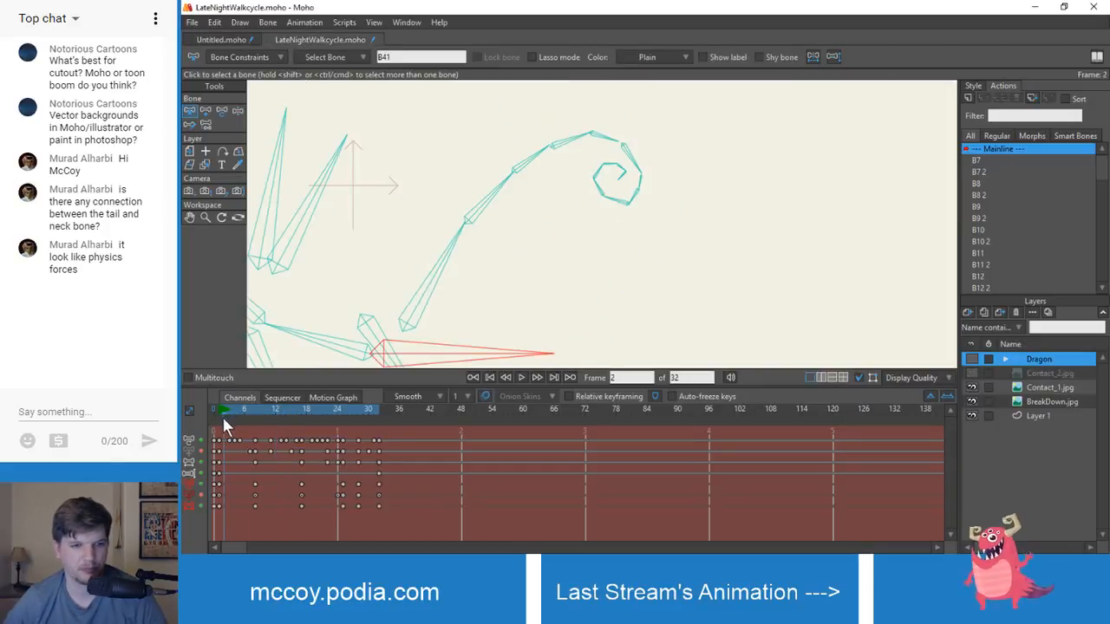
click(219, 417)
drag(220, 418, 255, 422)
scroll(454, 257, up, 4)
scroll(455, 255, down, 5)
drag(469, 247, 464, 271)
scroll(470, 268, up, 1)
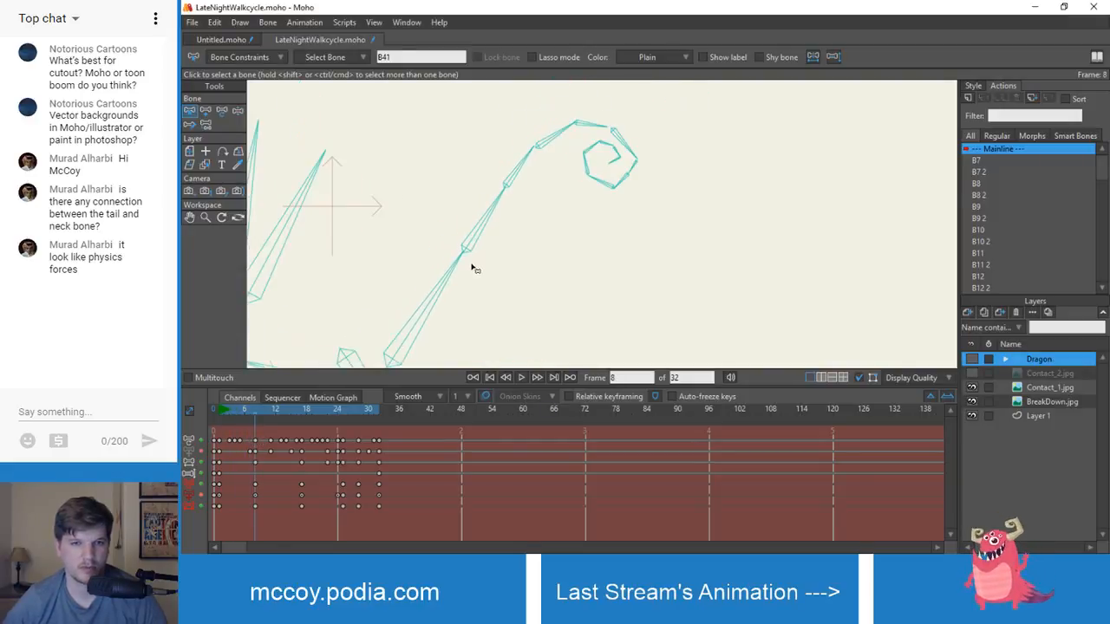
key(z)
scroll(482, 242, up, 2)
drag(488, 220, 485, 215)
drag(509, 169, 638, 111)
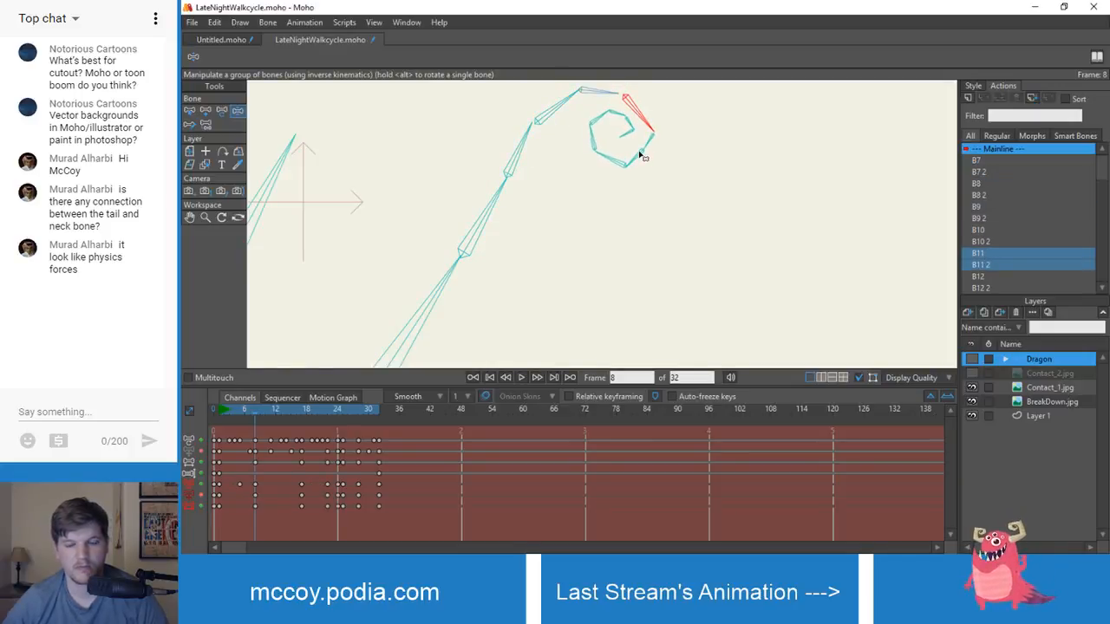
click(635, 152)
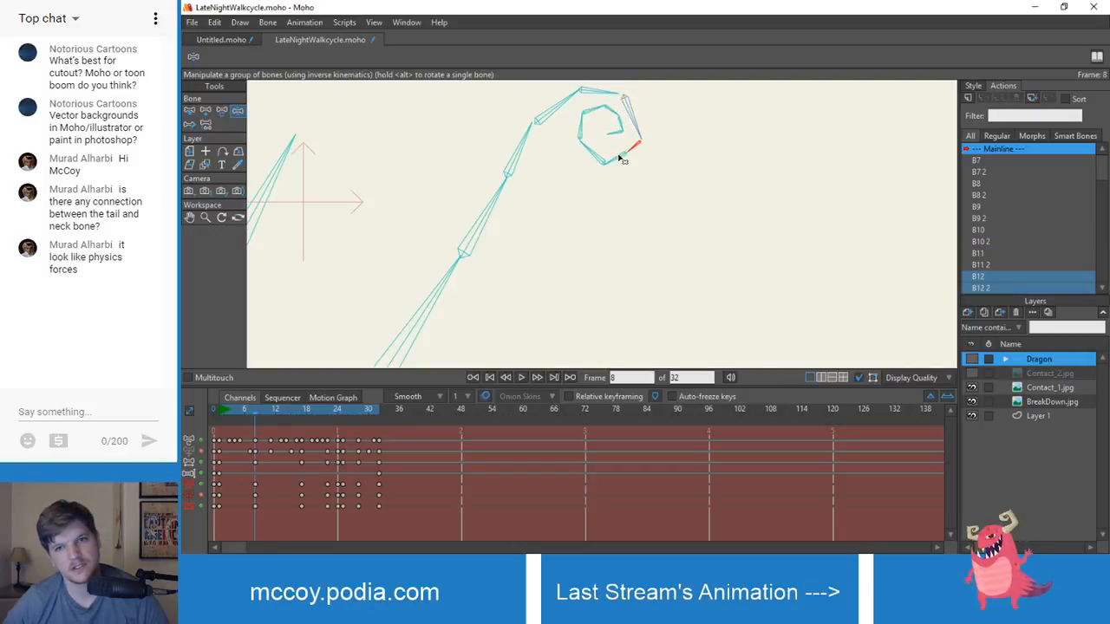
drag(626, 156, 599, 164)
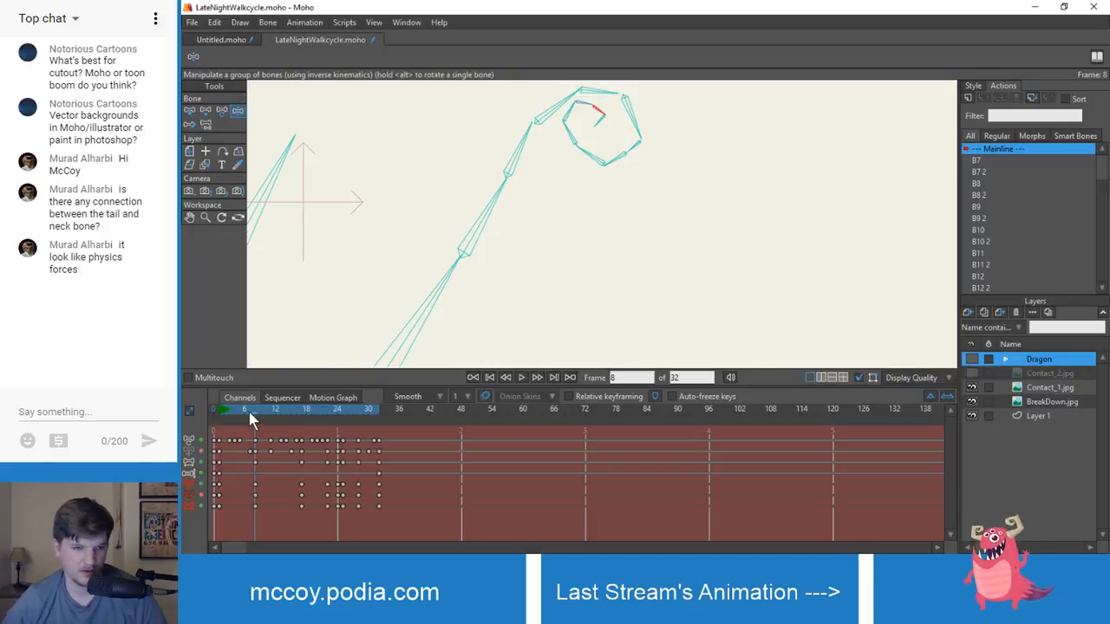
- At frame 17, rotate tail bones B7, B8 and B9 slightly downward so the middle of the tail forms a lower arc
drag(250, 412, 302, 412)
scroll(600, 210, down, 1)
drag(596, 238, 590, 174)
scroll(590, 173, down, 1)
scroll(417, 288, up, 2)
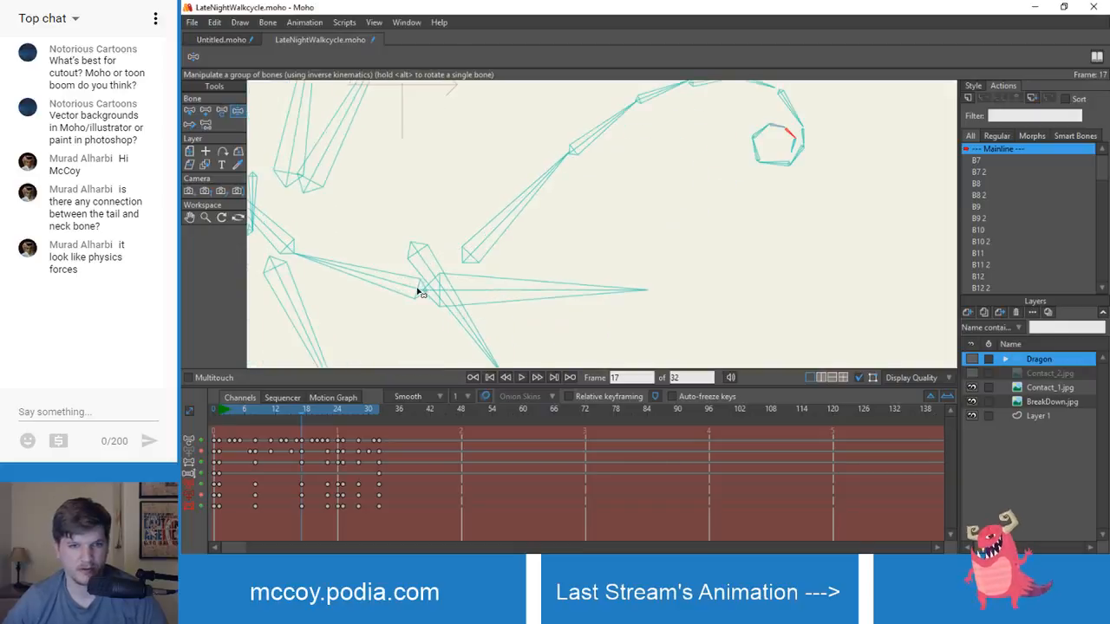
scroll(475, 194, down, 1)
drag(475, 194, 453, 246)
scroll(452, 251, up, 1)
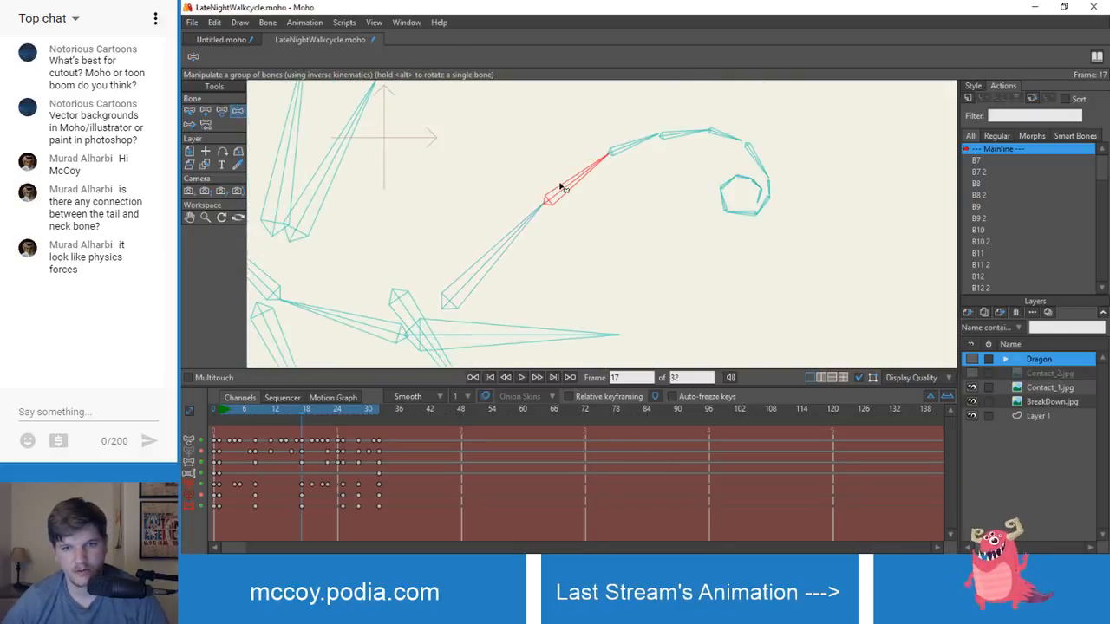
drag(561, 185, 562, 187)
drag(611, 158, 616, 161)
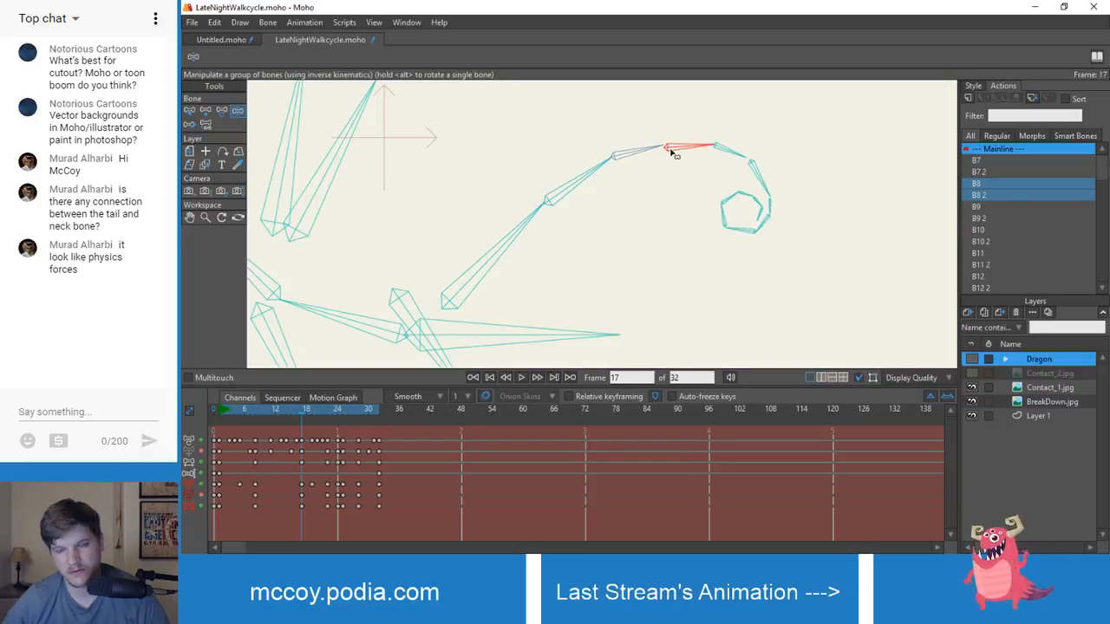
click(674, 154)
- Scrub through the tail's upswing, select bone B7, and delete its keyframe near frames 24 and 25
mouse_move(300, 415)
mouse_down()
mouse_move(220, 409)
mouse_move(313, 417)
mouse_move(217, 416)
mouse_move(355, 426)
mouse_move(316, 429)
mouse_up()
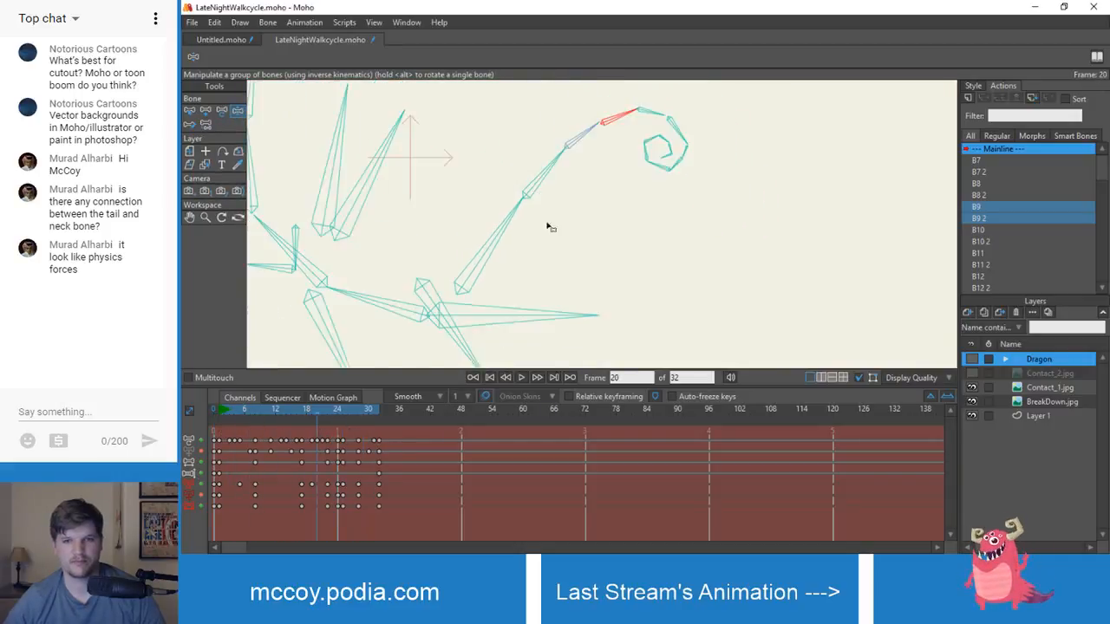
scroll(548, 226, up, 2)
drag(559, 228, 522, 274)
drag(267, 414, 304, 429)
key(z)
click(489, 237)
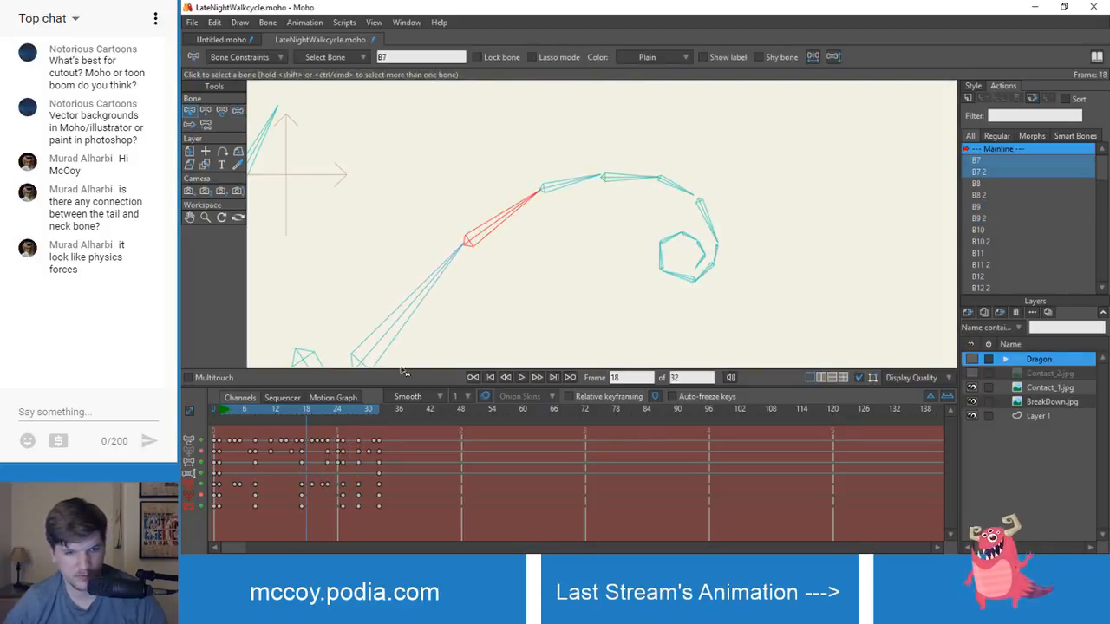
scroll(440, 295, up, 3)
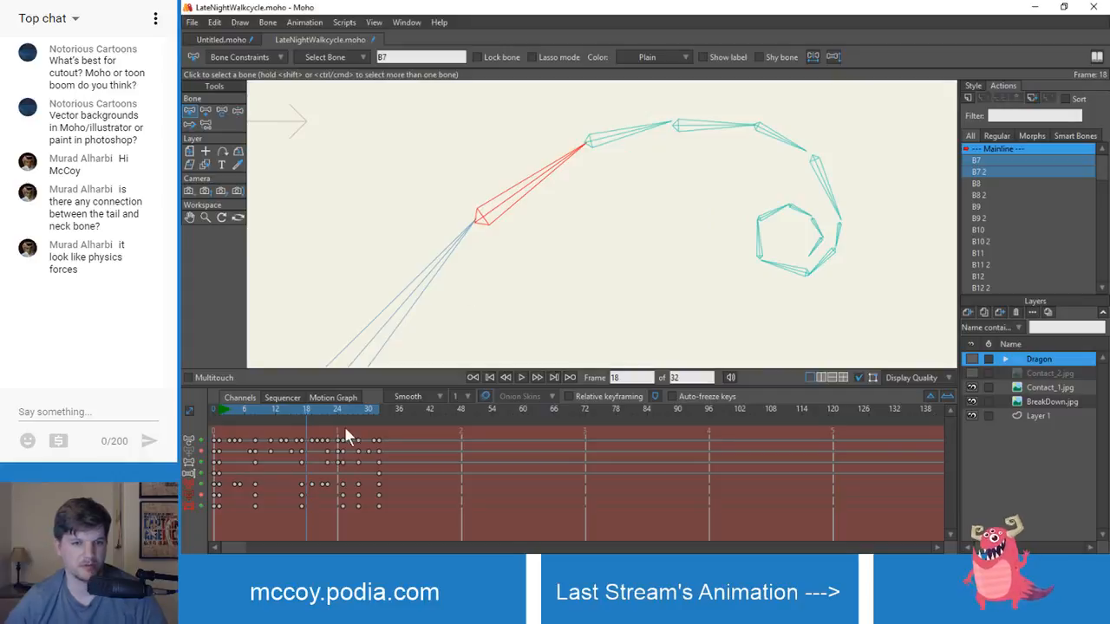
drag(308, 411, 341, 466)
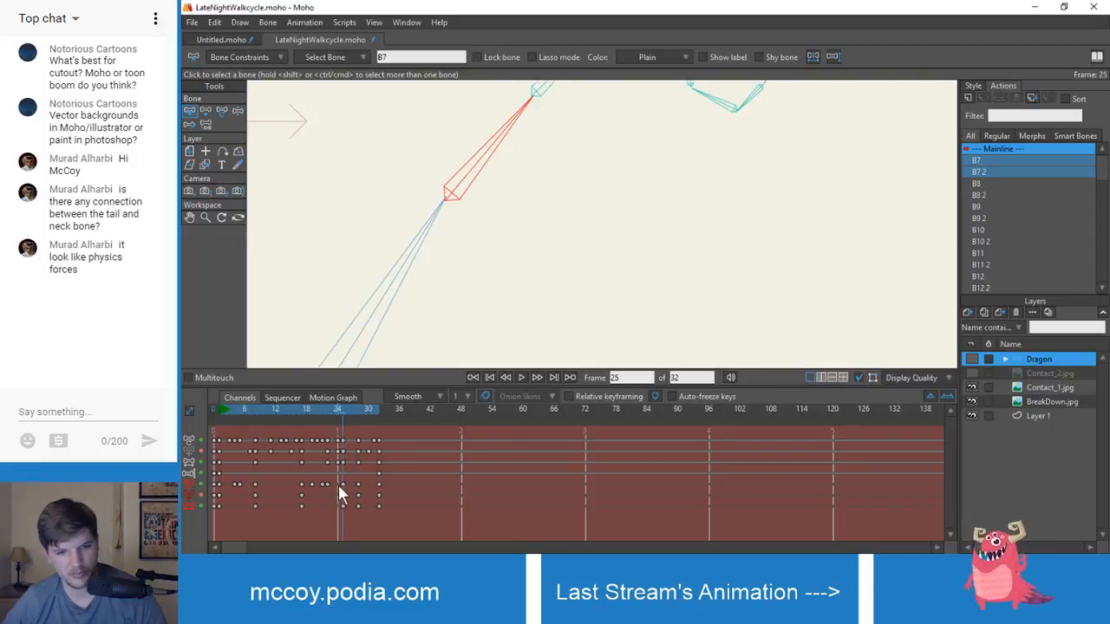
key(Delete)
- Play the cycle with only the bones showing to review B7's swing
scroll(459, 217, down, 2)
drag(459, 217, 466, 267)
scroll(466, 269, down, 2)
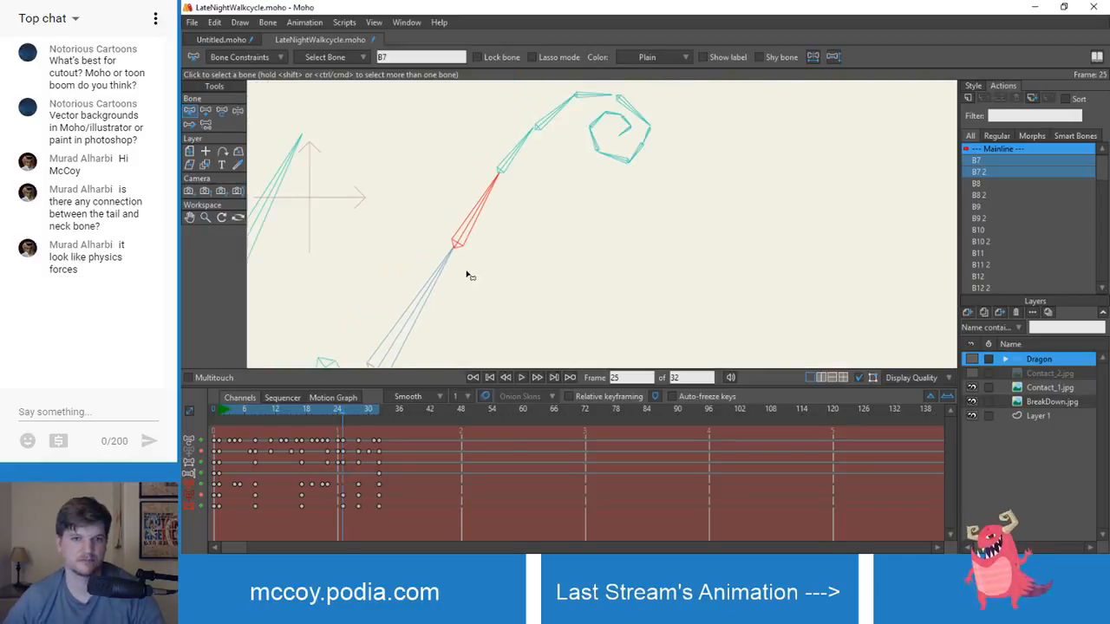
mouse_move(503, 221)
mouse_down()
mouse_move(511, 208)
mouse_move(521, 214)
mouse_up()
scroll(510, 211, down, 2)
key(space)
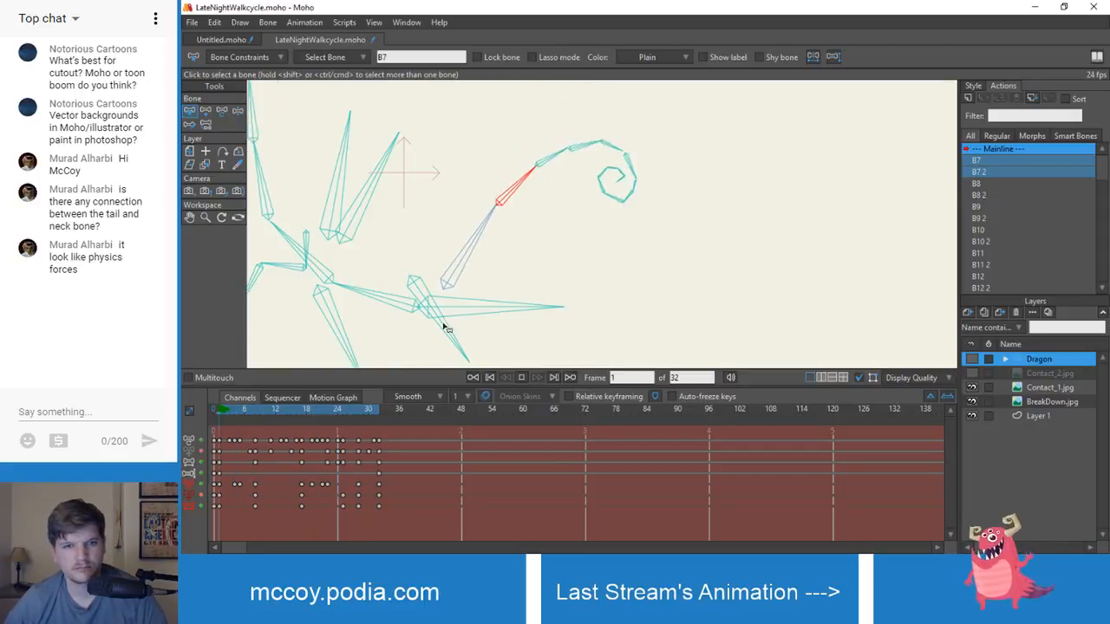
key(space)
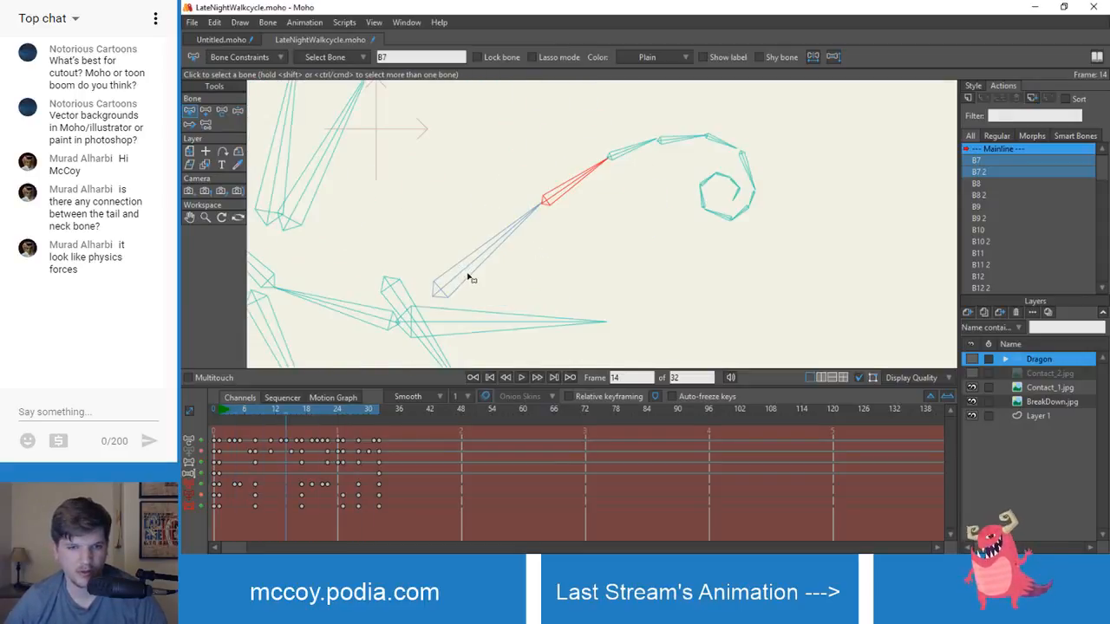
- Select tail bone B6, scrub through its swing, and delete its angle keyframe near frame 28
click(466, 272)
drag(228, 409, 327, 453)
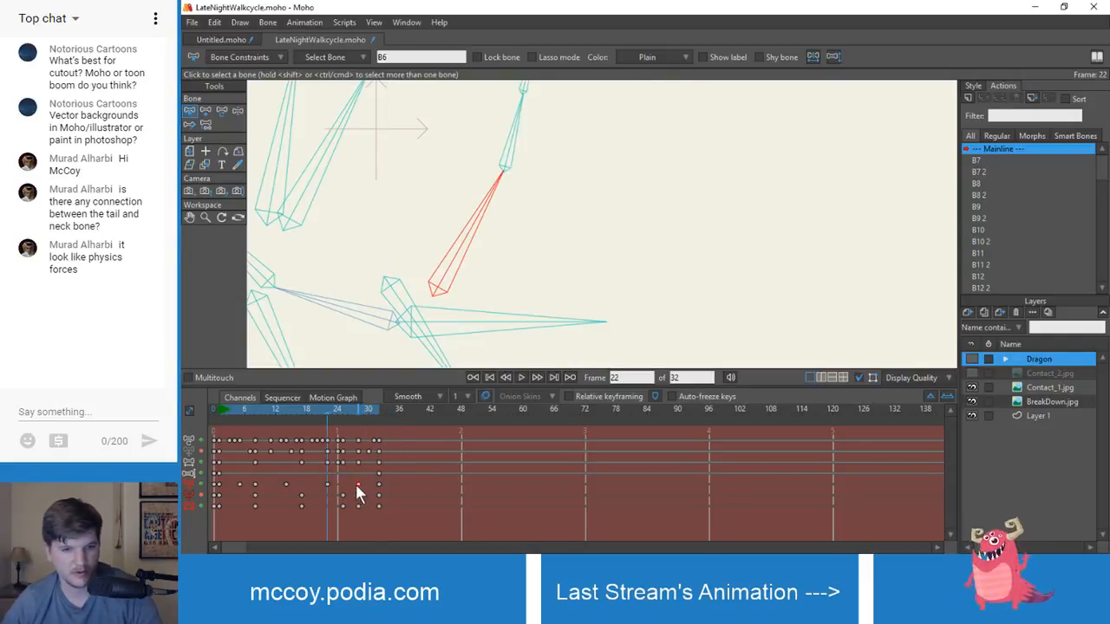
click(214, 413)
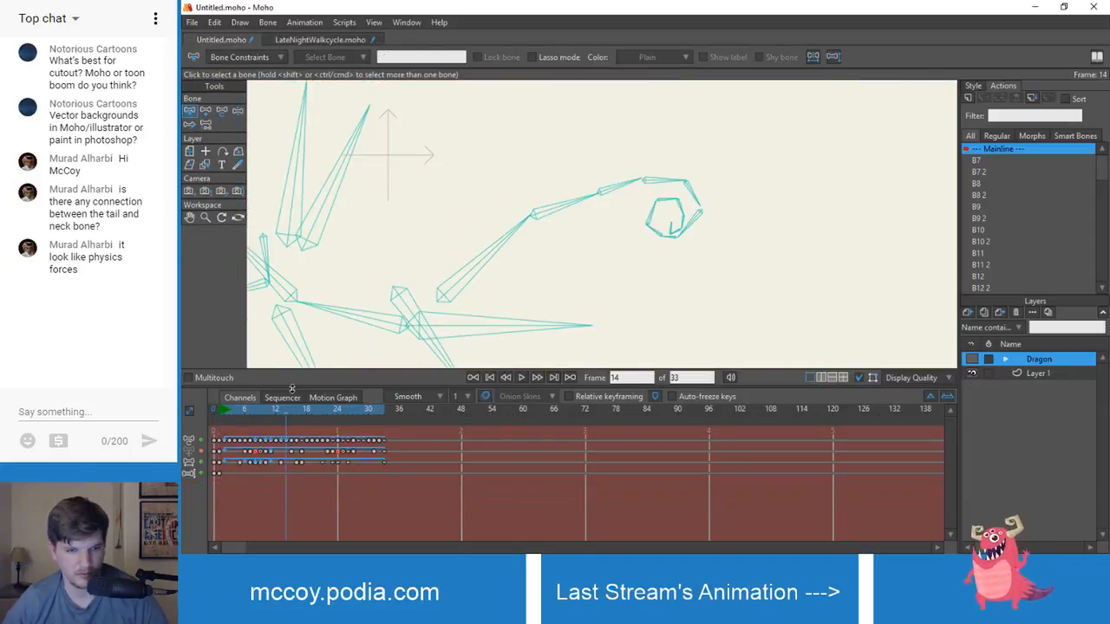
- In Untitled.moho, select bone B6 and scrub the opening frames to examine its upswing and keyframe timing
click(230, 410)
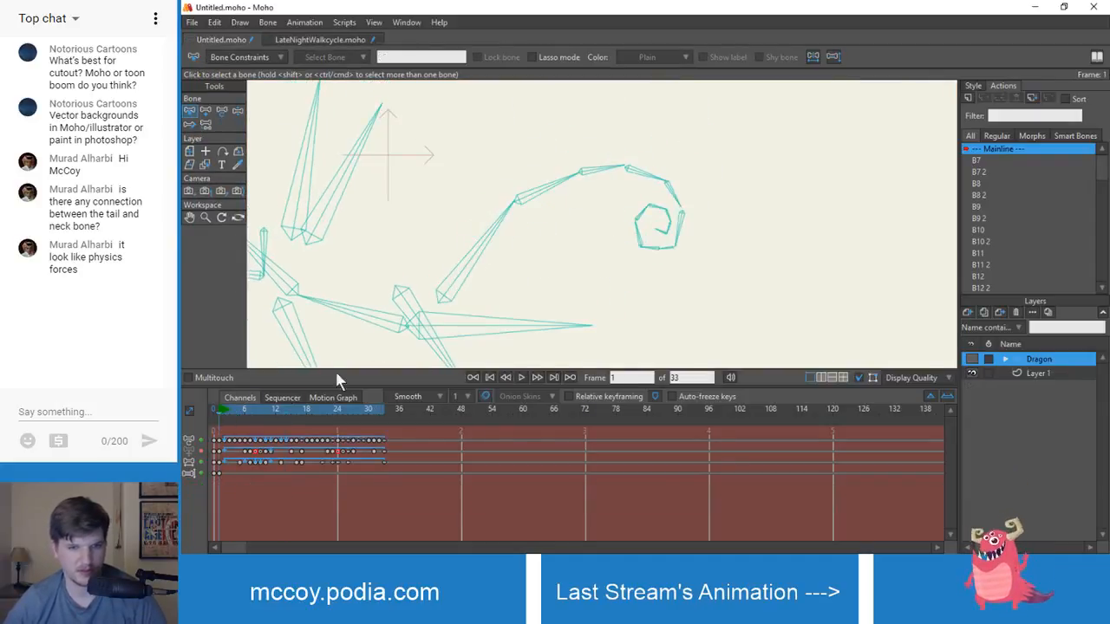
click(465, 276)
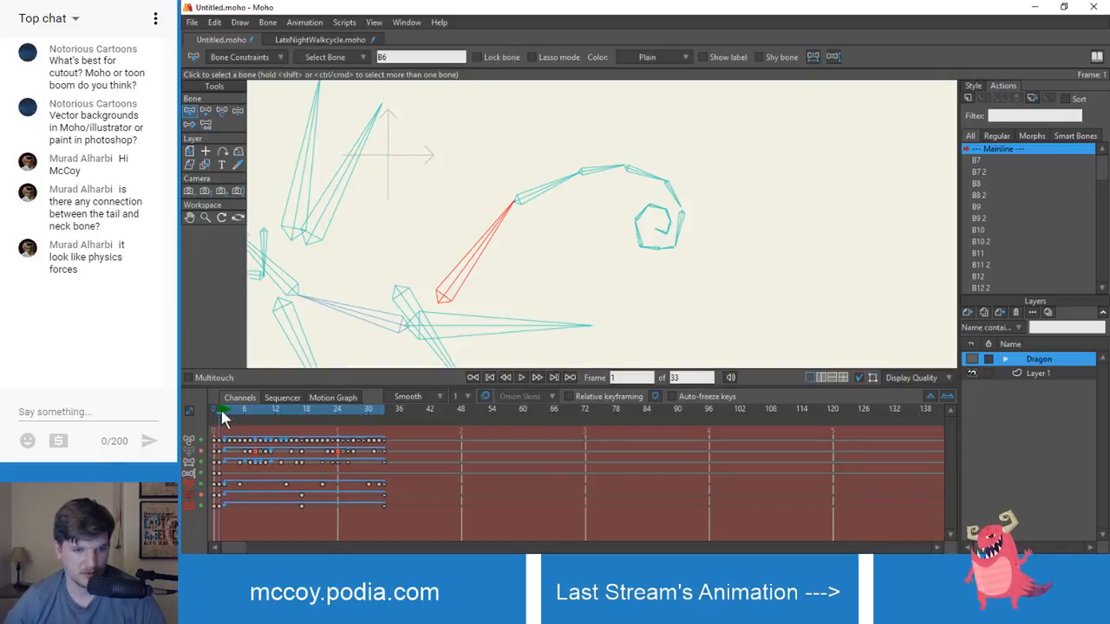
drag(220, 408, 242, 439)
click(279, 42)
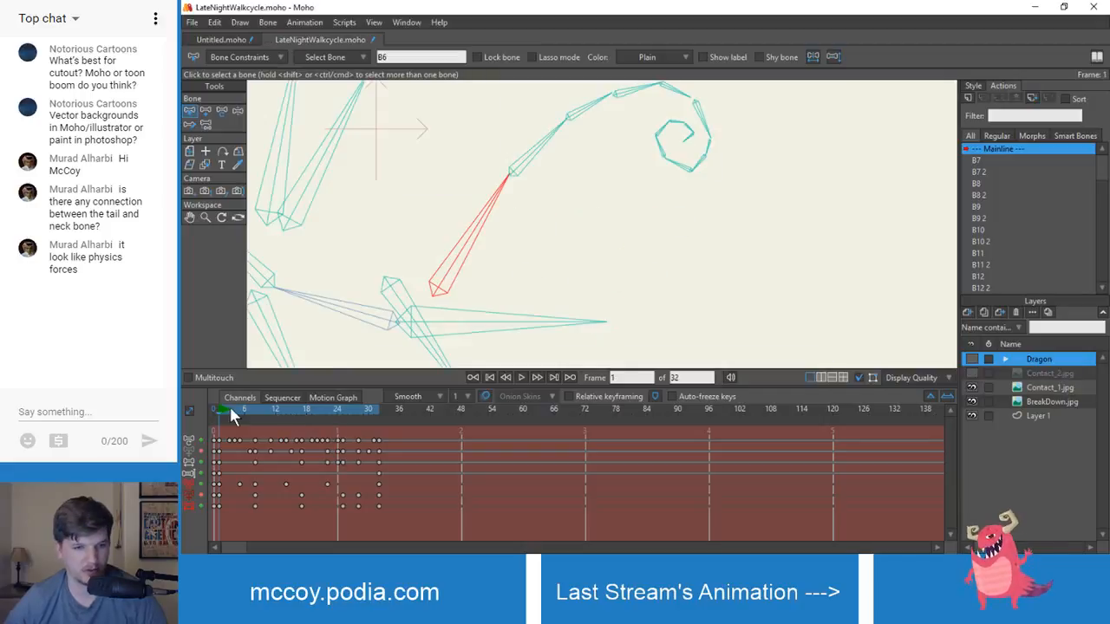
- In LateNightWalkcycle.moho, copy B6's frame 1 keyframe to frame 32 to match the loop's ends
mouse_move(218, 412)
mouse_down()
mouse_move(240, 415)
mouse_move(218, 413)
mouse_up()
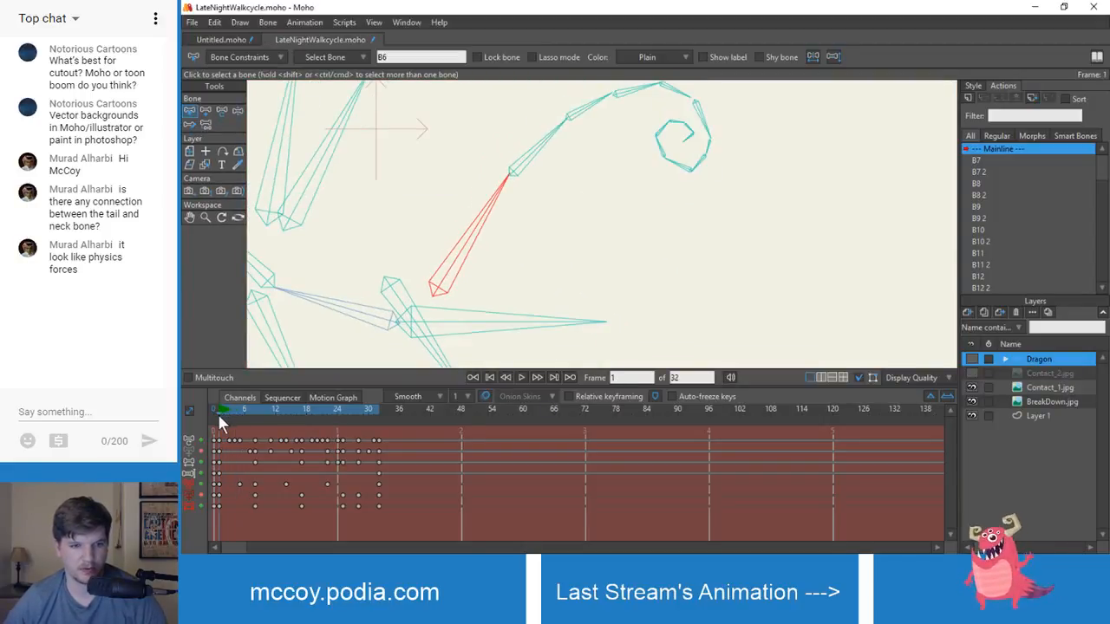
click(217, 484)
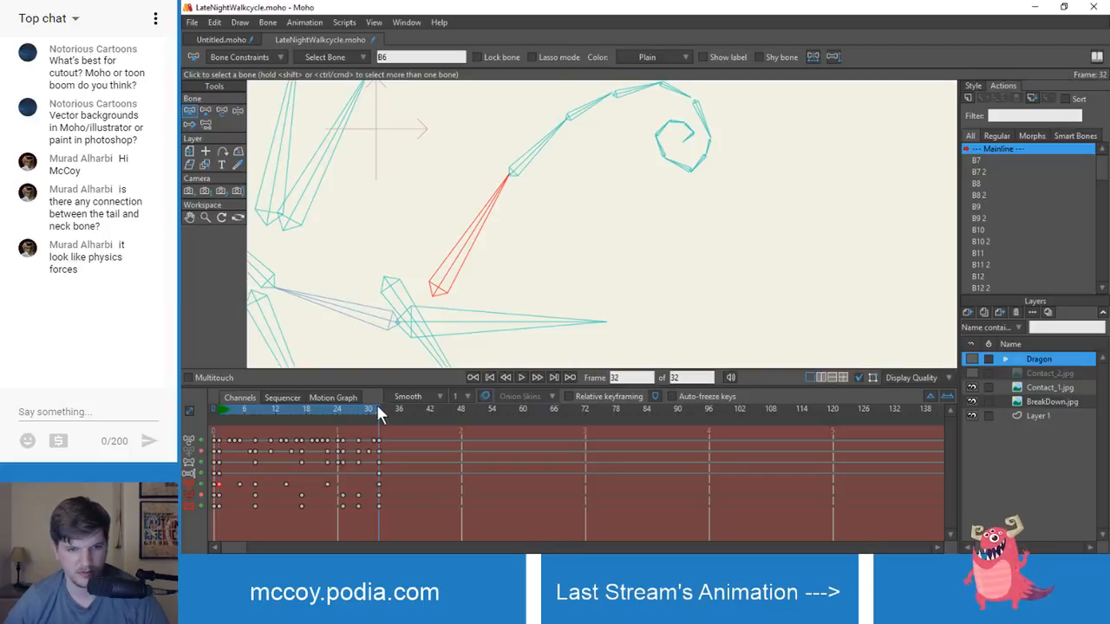
drag(375, 404, 319, 413)
- Check B6's timing at frame 21 in Untitled.moho, and move its frame 22 keyframe to frame 21 in LateNightWalkcycle.moho
click(222, 39)
click(279, 409)
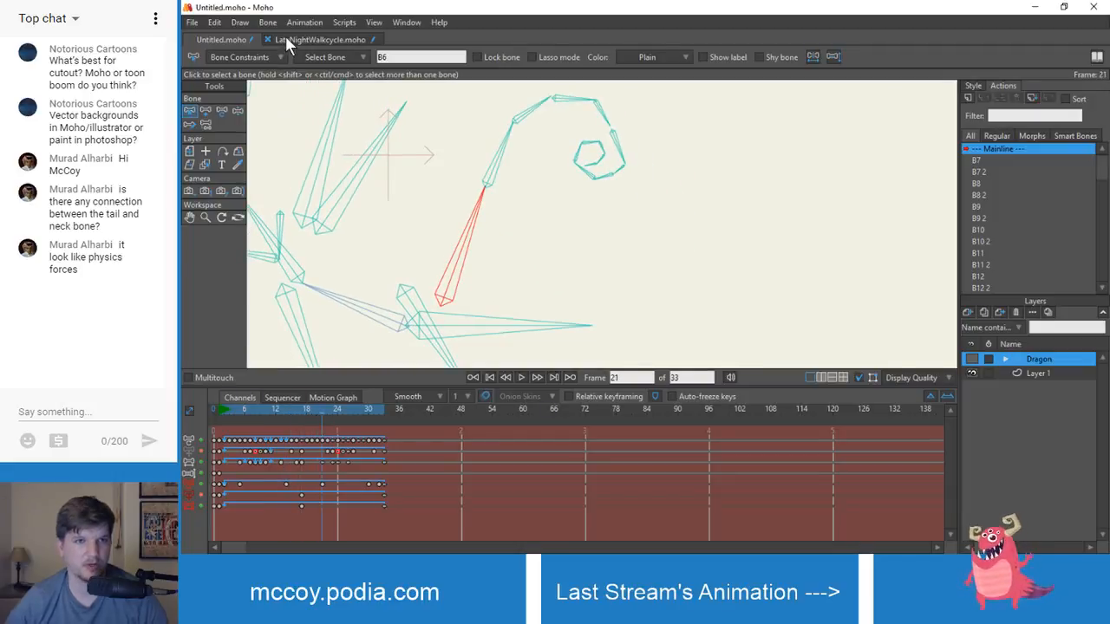
click(286, 39)
click(314, 422)
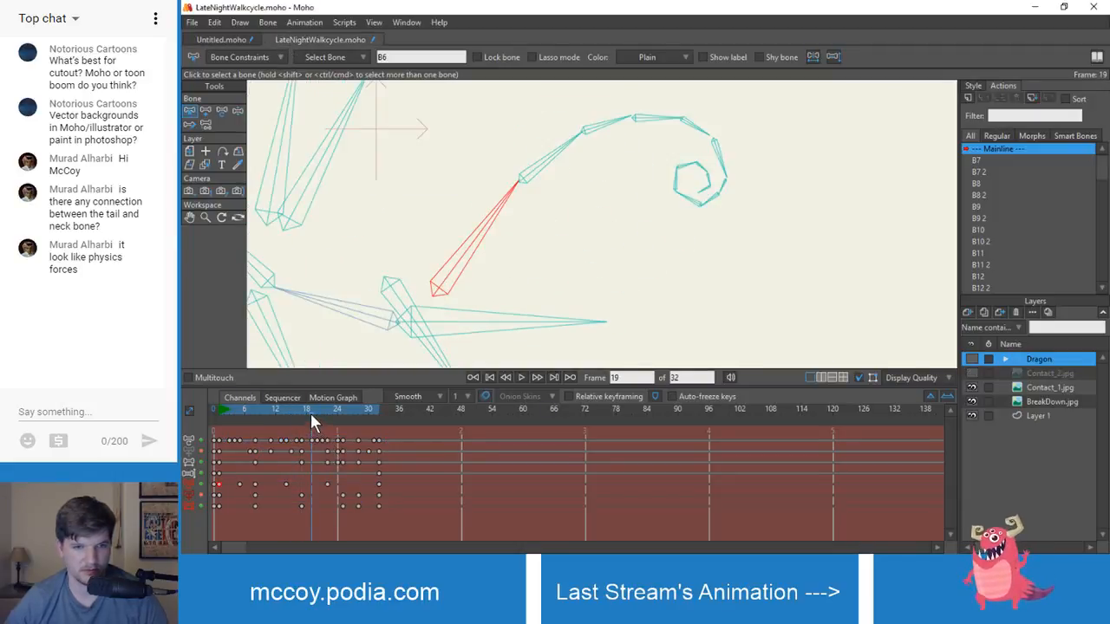
drag(310, 414, 318, 410)
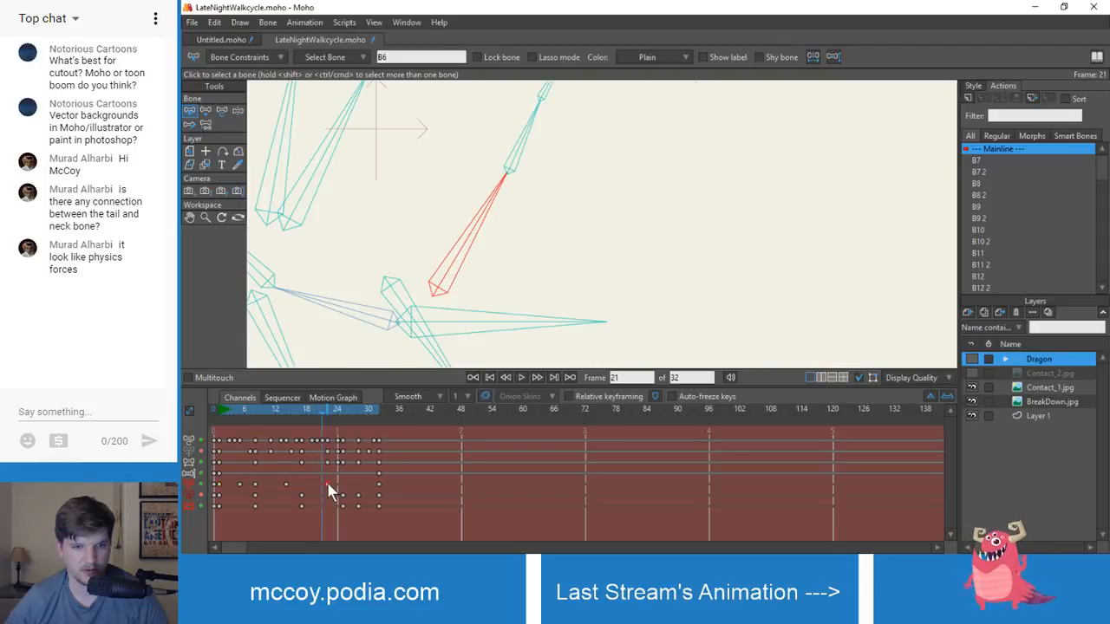
drag(328, 484, 322, 484)
- Check frame 30 in Untitled.moho, rotate B6 down at frame 30 in LateNightWalkcycle.moho, and paste its frame 14 keyframe there
click(219, 41)
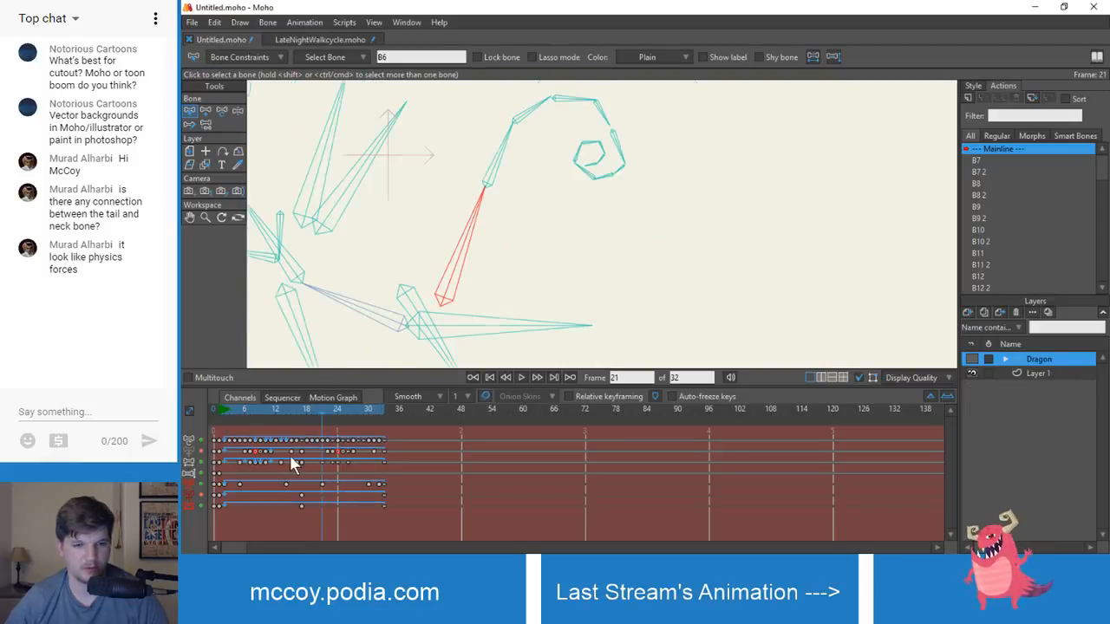
drag(320, 411, 370, 418)
click(329, 40)
key(z)
mouse_move(459, 245)
mouse_down()
mouse_move(474, 254)
mouse_move(473, 243)
mouse_up()
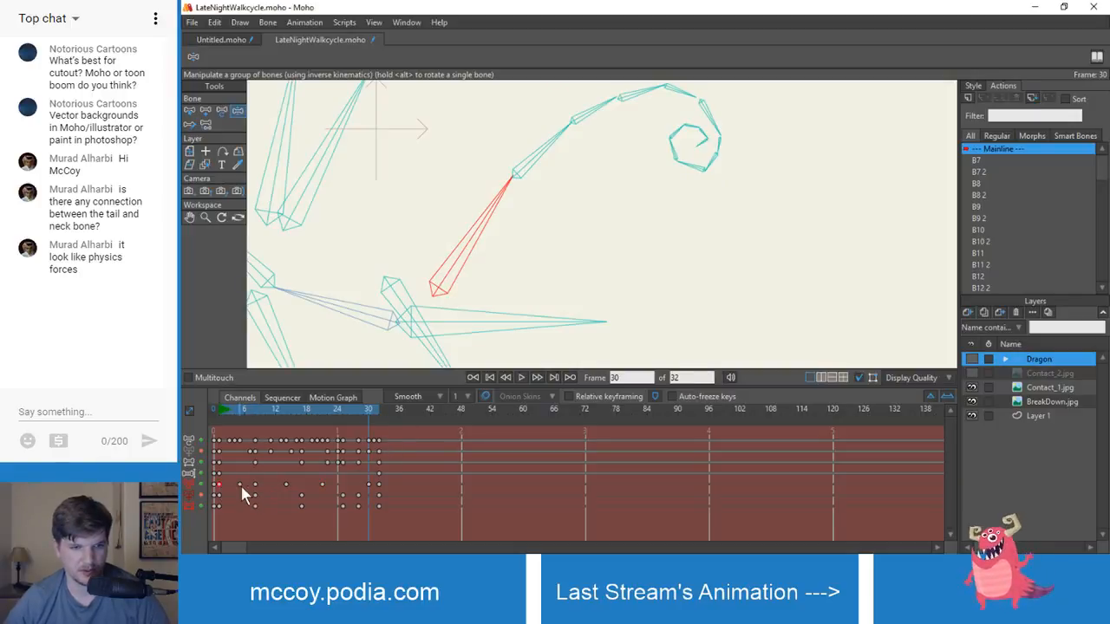
click(286, 483)
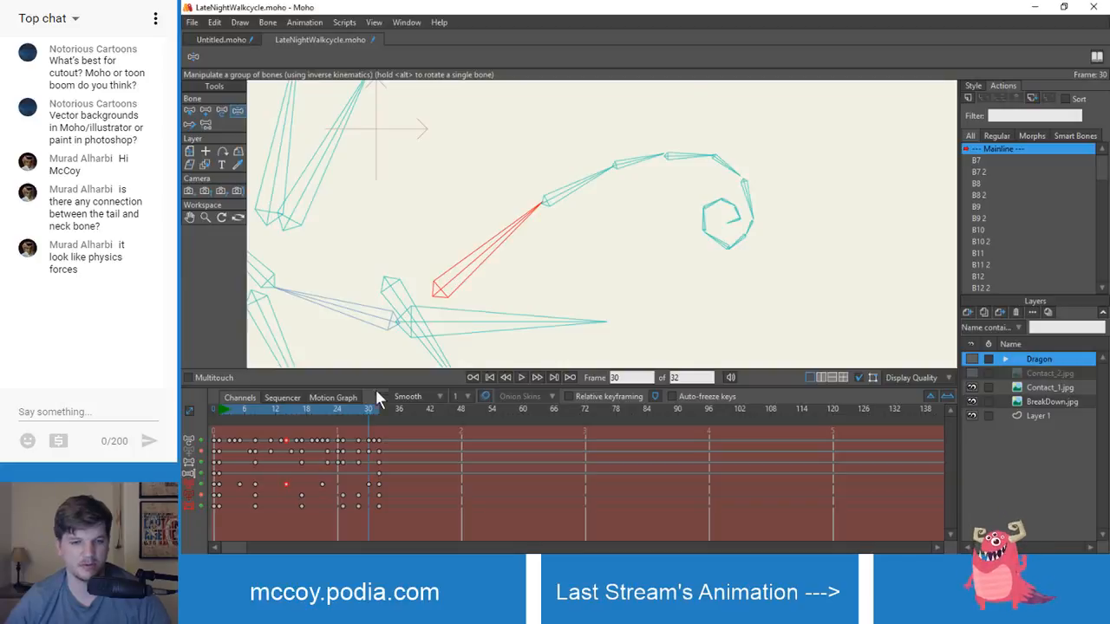
- Play the cycle, and examine B6's angle with Transform Bone at frames 14 and 33 in Untitled.moho
drag(365, 408, 335, 409)
key(space)
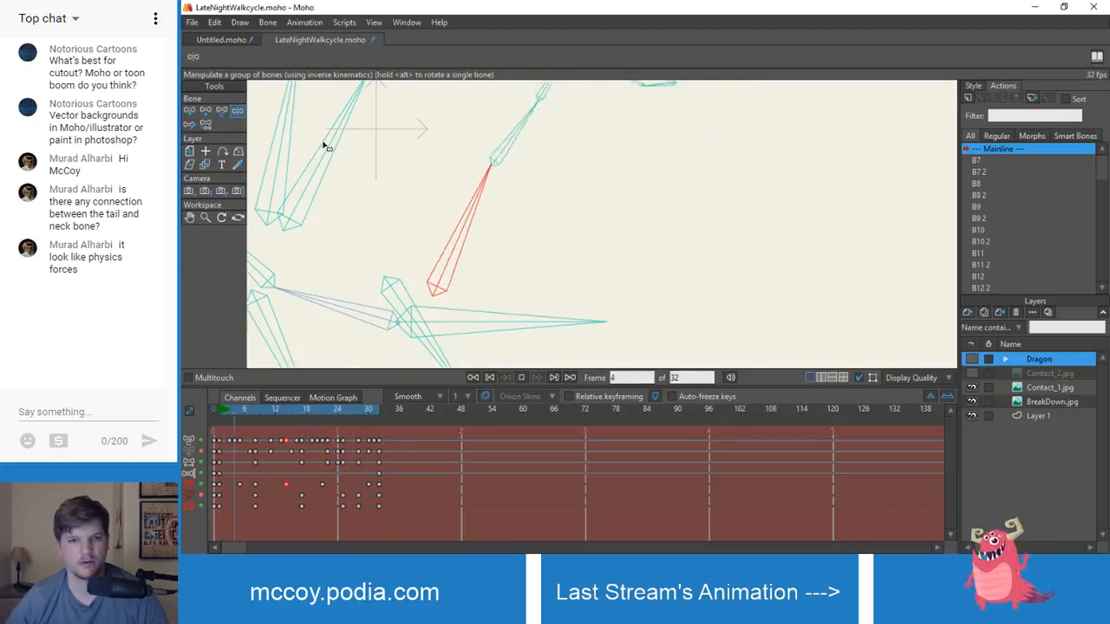
click(216, 40)
drag(318, 409, 286, 432)
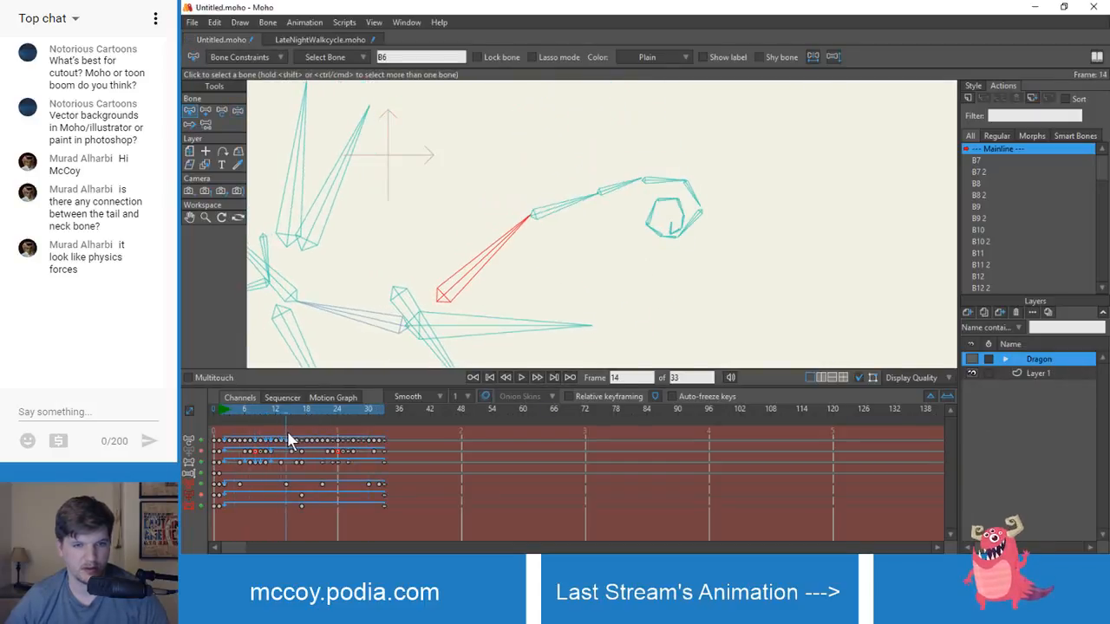
key(t)
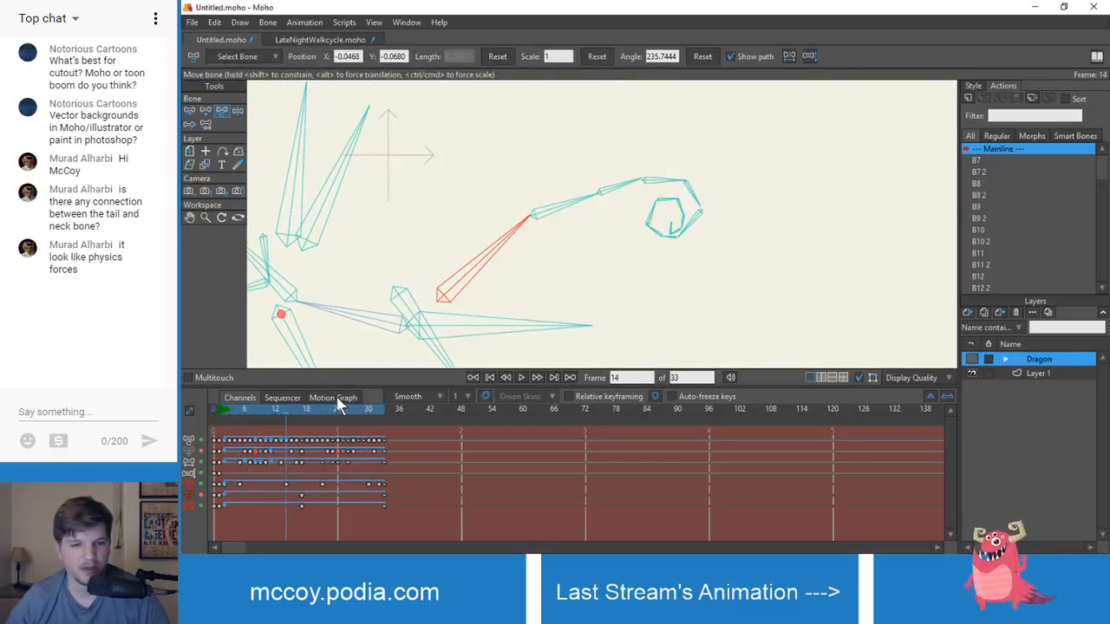
mouse_move(288, 427)
mouse_down()
mouse_move(368, 428)
mouse_move(287, 425)
mouse_up()
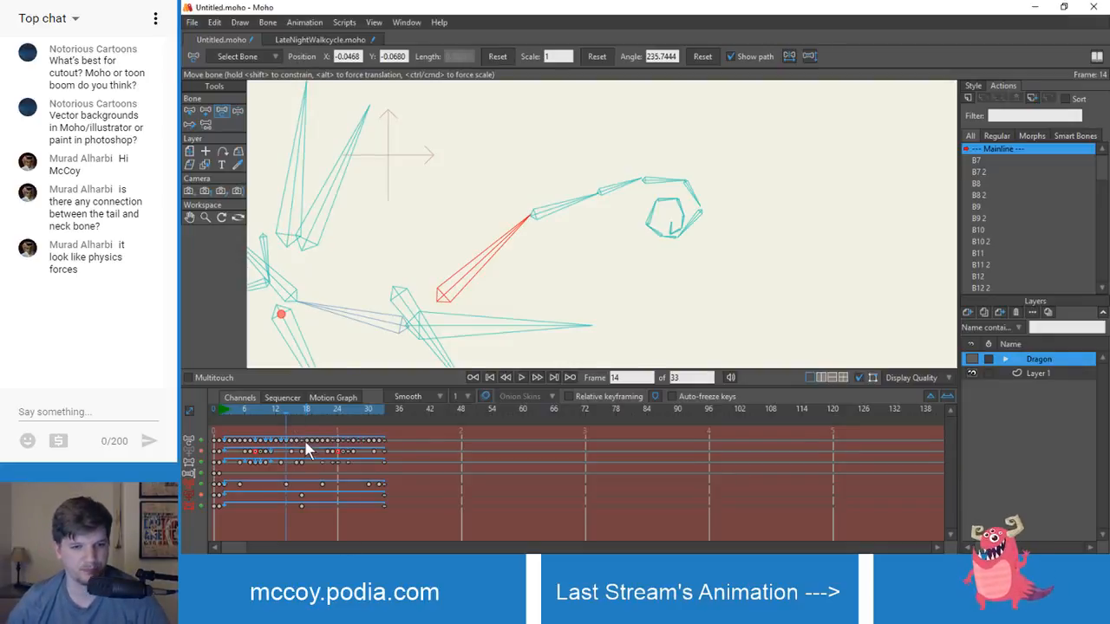
drag(291, 417, 382, 431)
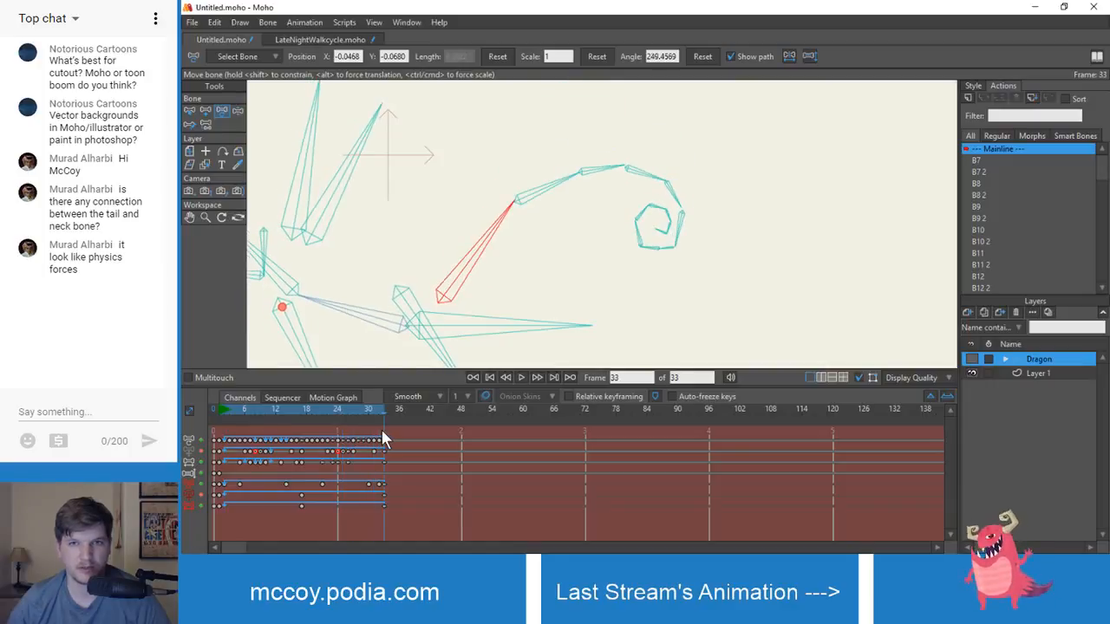
click(299, 38)
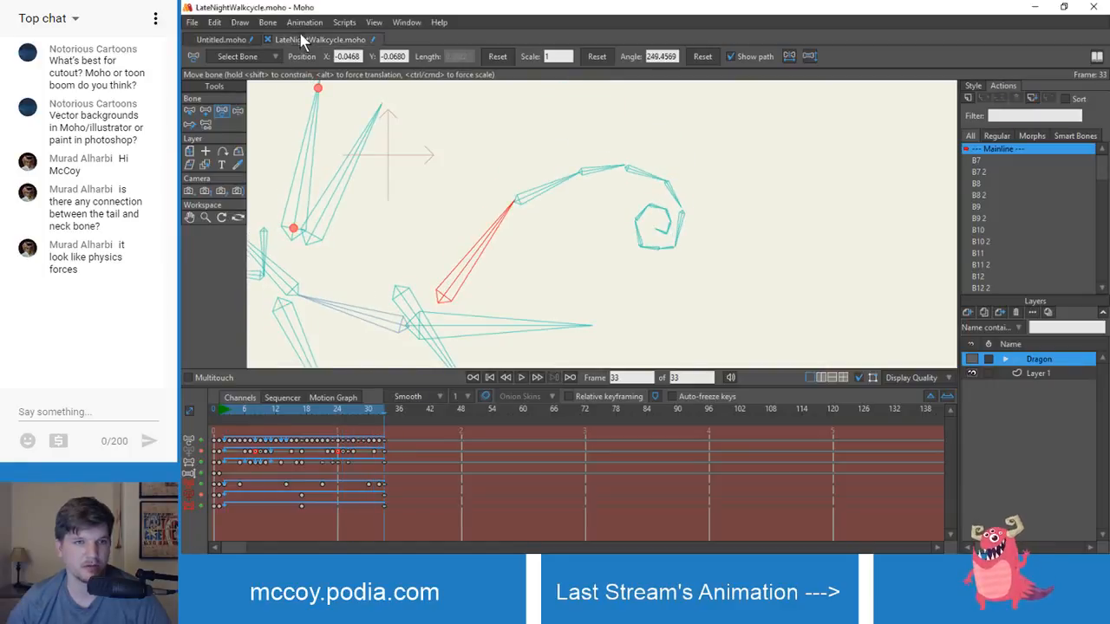
- In LateNightWalkcycle.moho, rotate bone B6 down to an angle of about 249.12 at frame 1 and about 260.32 at frame 5
click(216, 411)
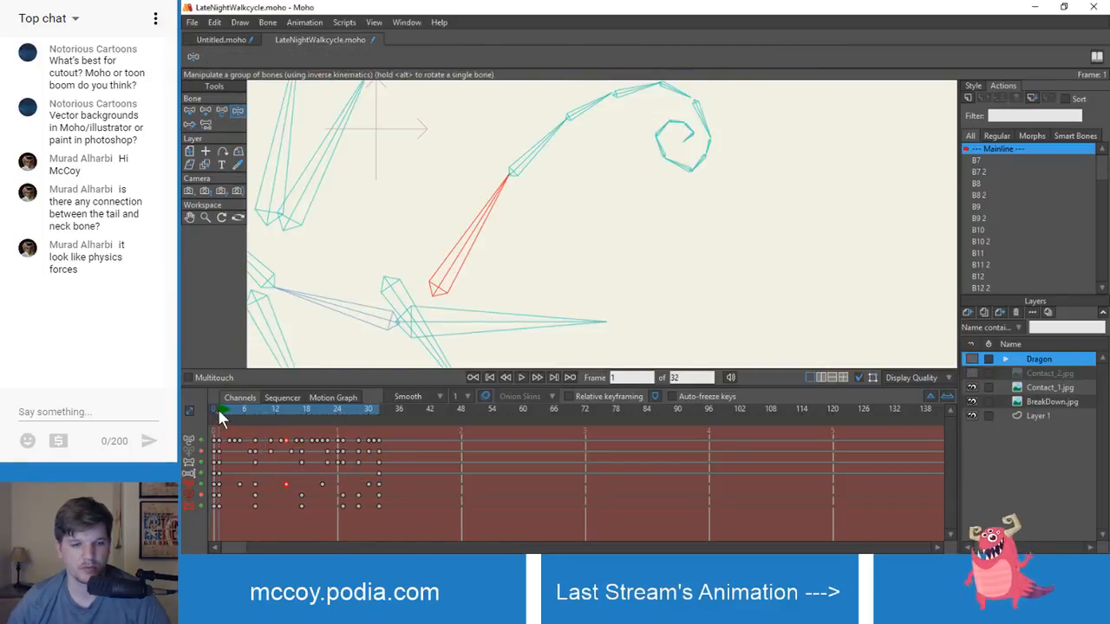
key(t)
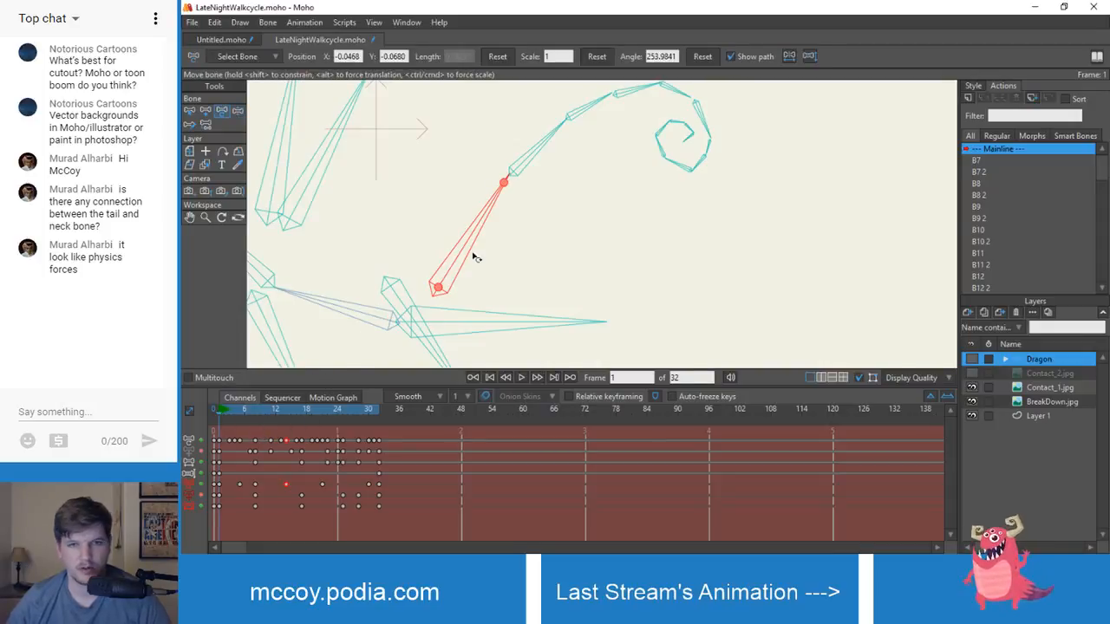
key(z)
key(t)
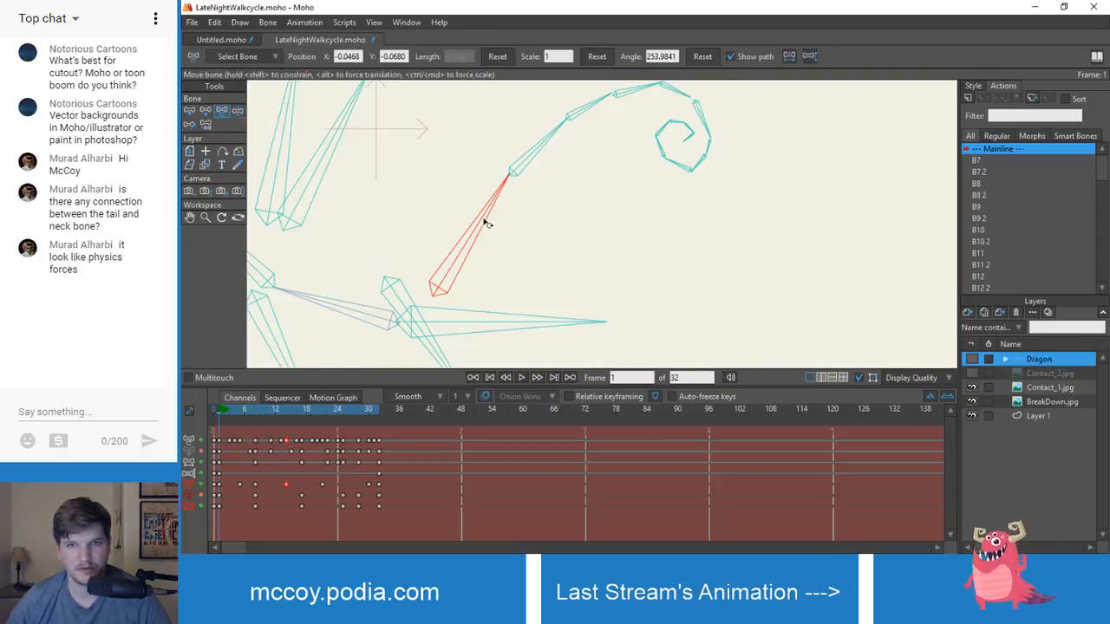
drag(486, 224, 491, 228)
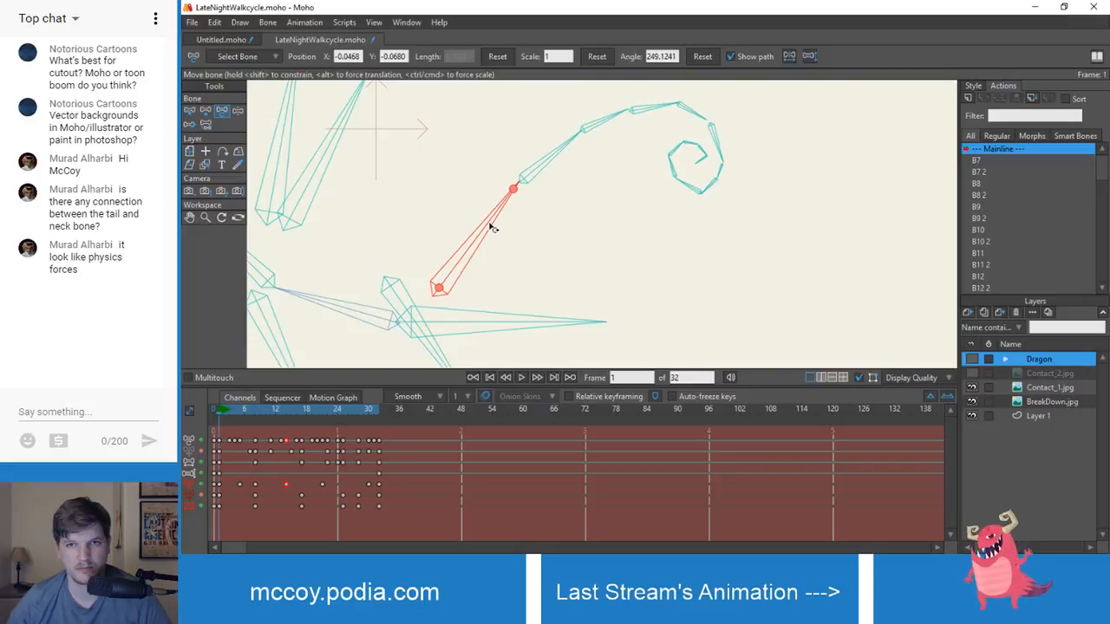
drag(222, 408, 239, 408)
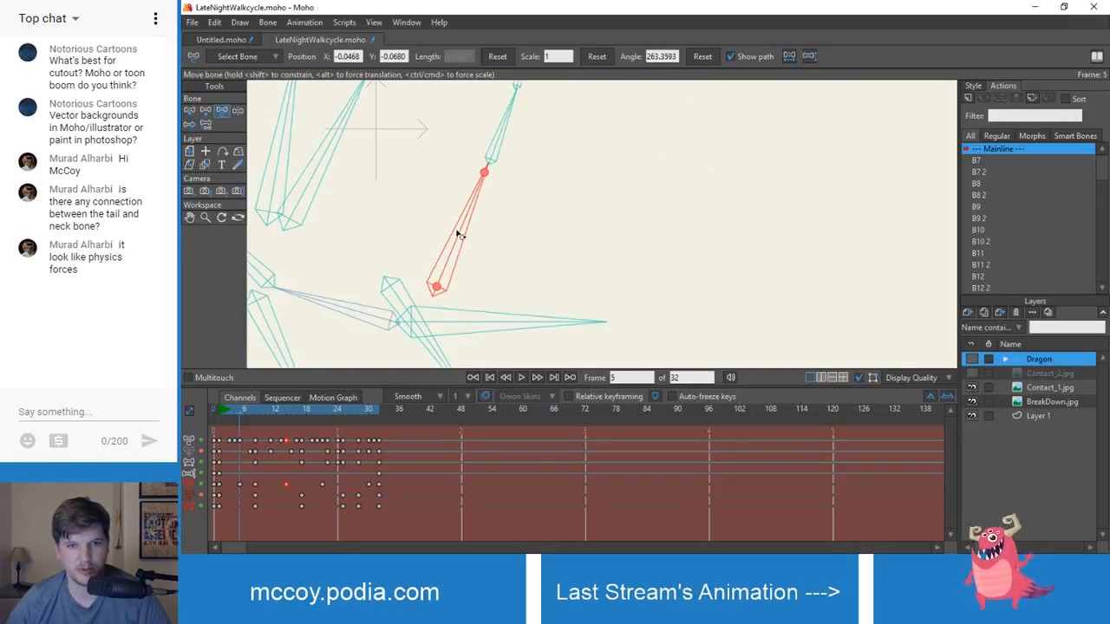
drag(457, 231, 460, 232)
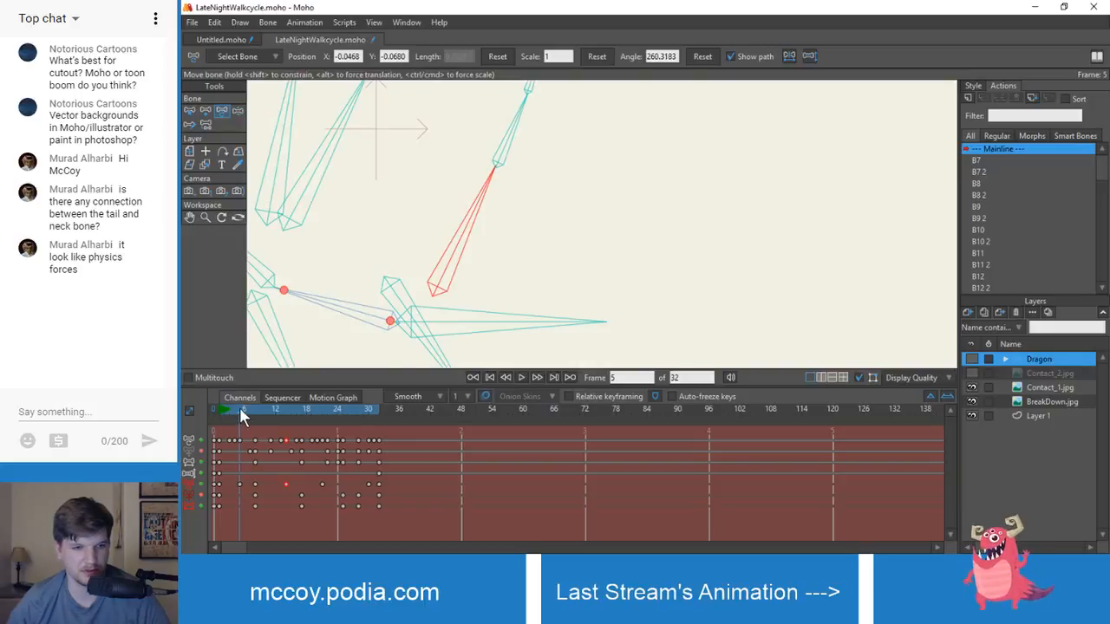
- Copy B6's frame 1 keyframe to frame 32 and play the cycle to review the loop
drag(239, 407, 374, 428)
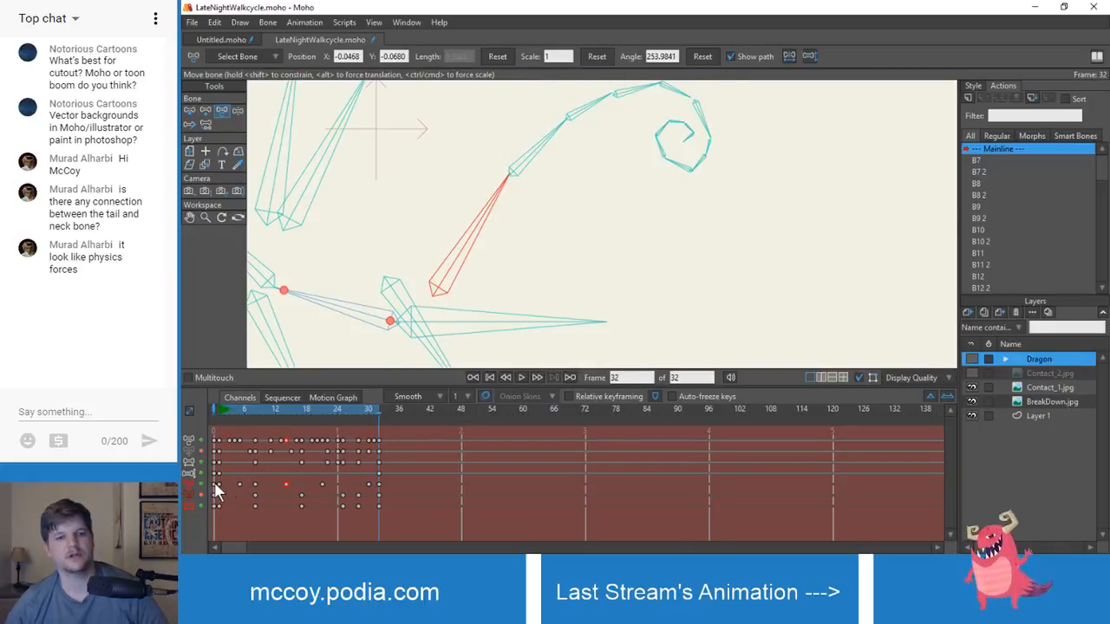
key(ctrl+v)
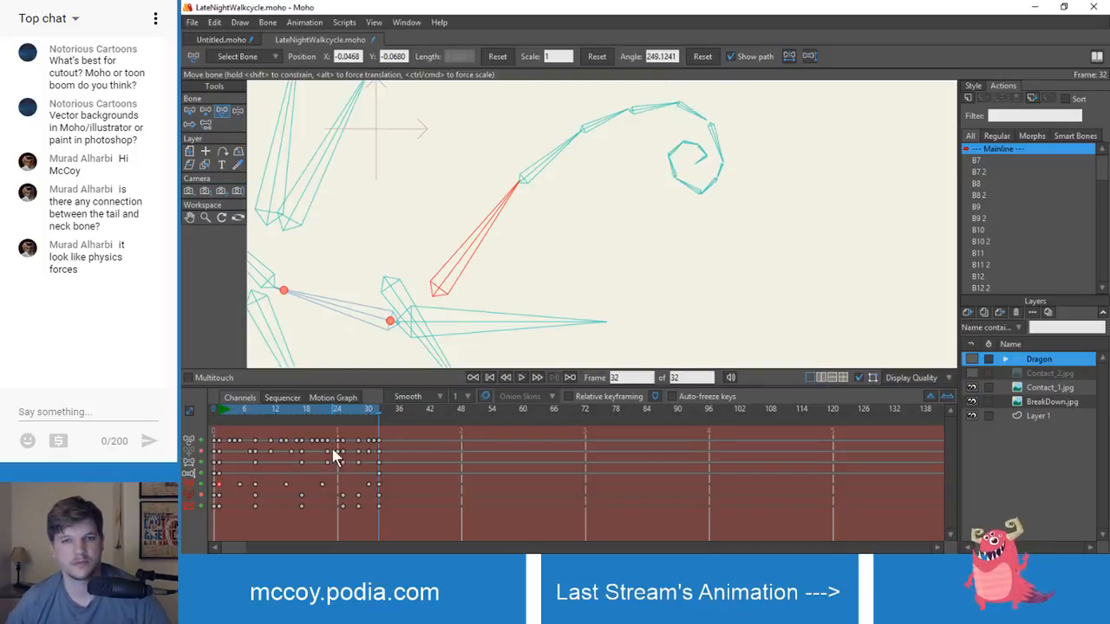
drag(318, 413, 379, 428)
key(space)
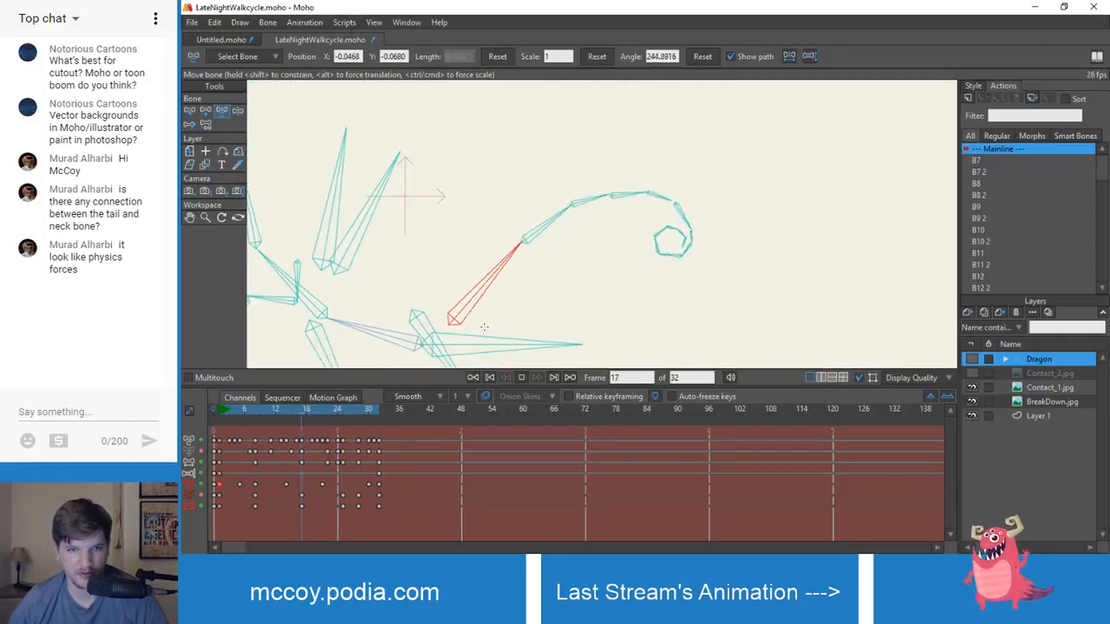
key(space)
- At frame 5, rotate tail bones B7 through B10 slightly to smooth the tail's upward arc, and scrub back to frame 3
drag(221, 409, 241, 425)
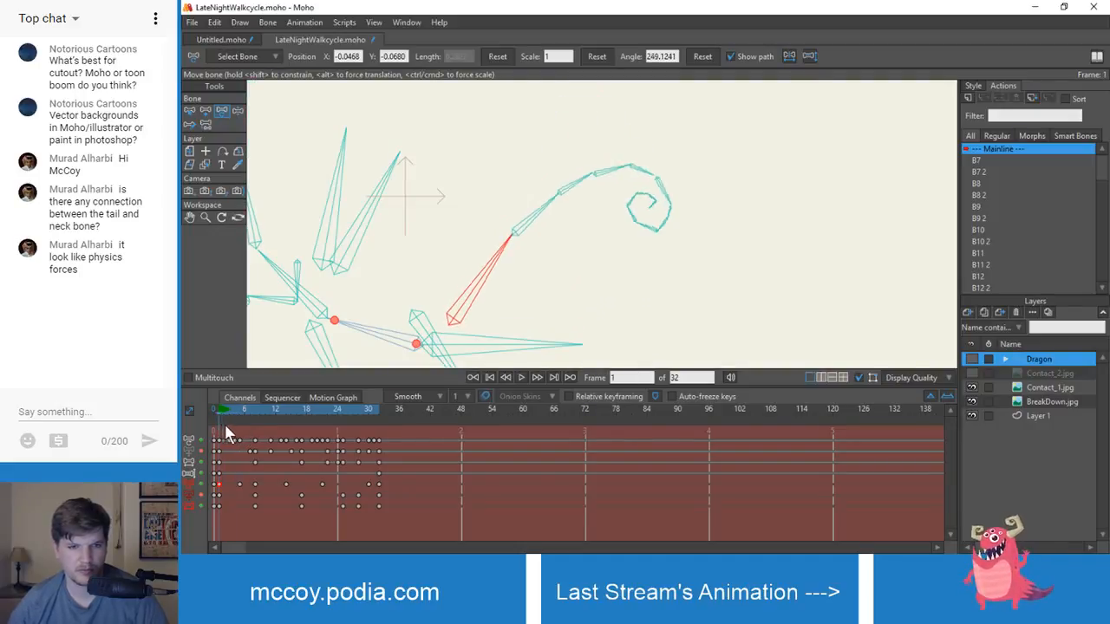
key(z)
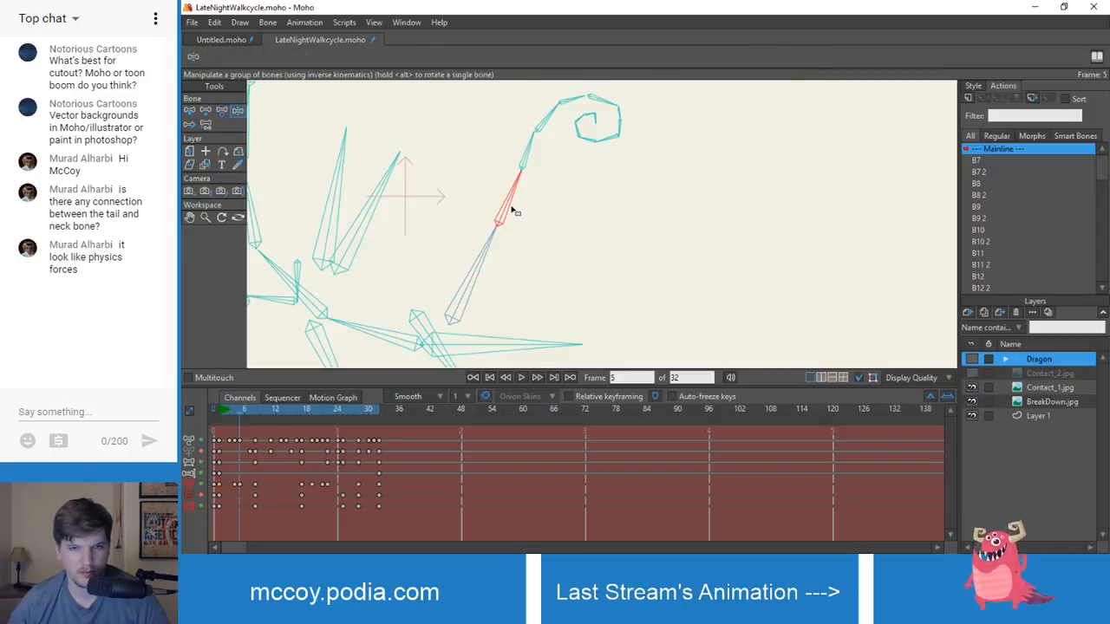
click(517, 159)
click(536, 139)
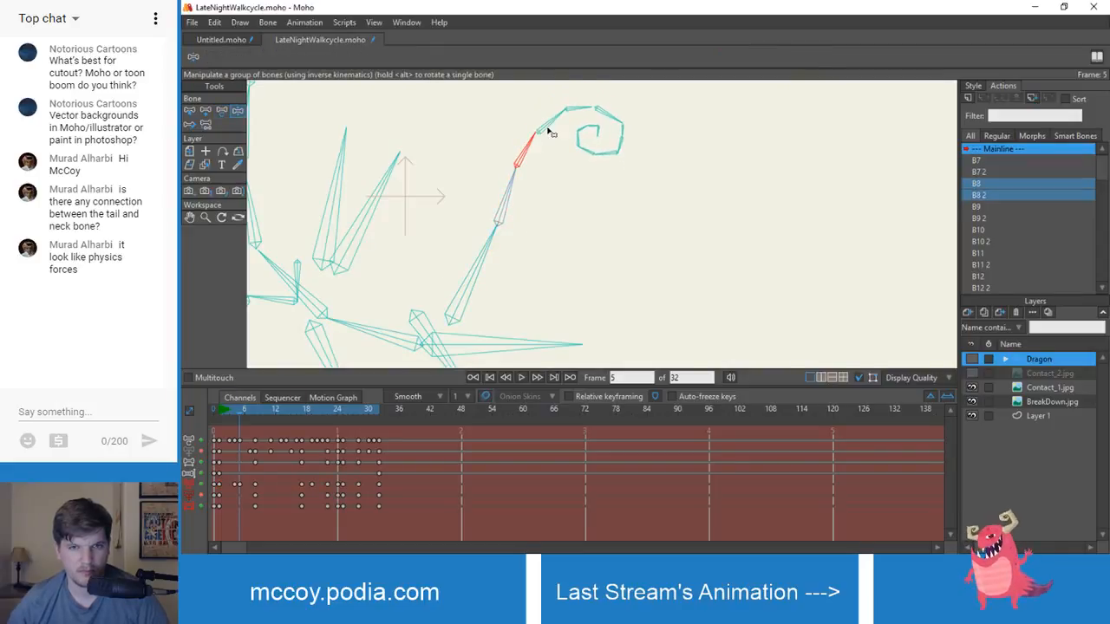
click(558, 116)
click(581, 111)
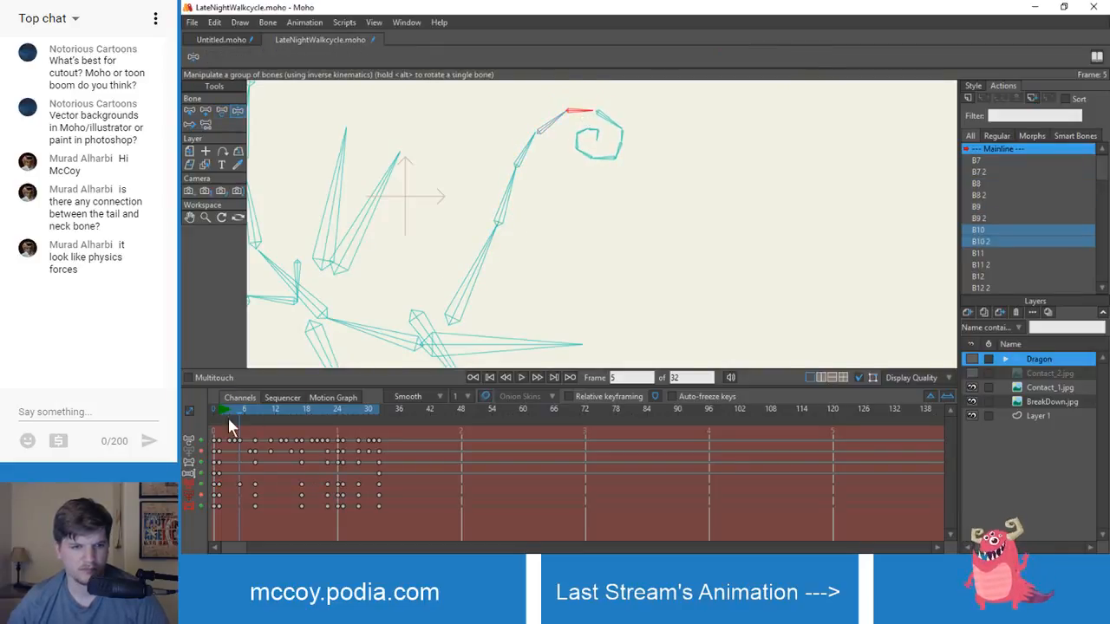
drag(228, 413, 230, 450)
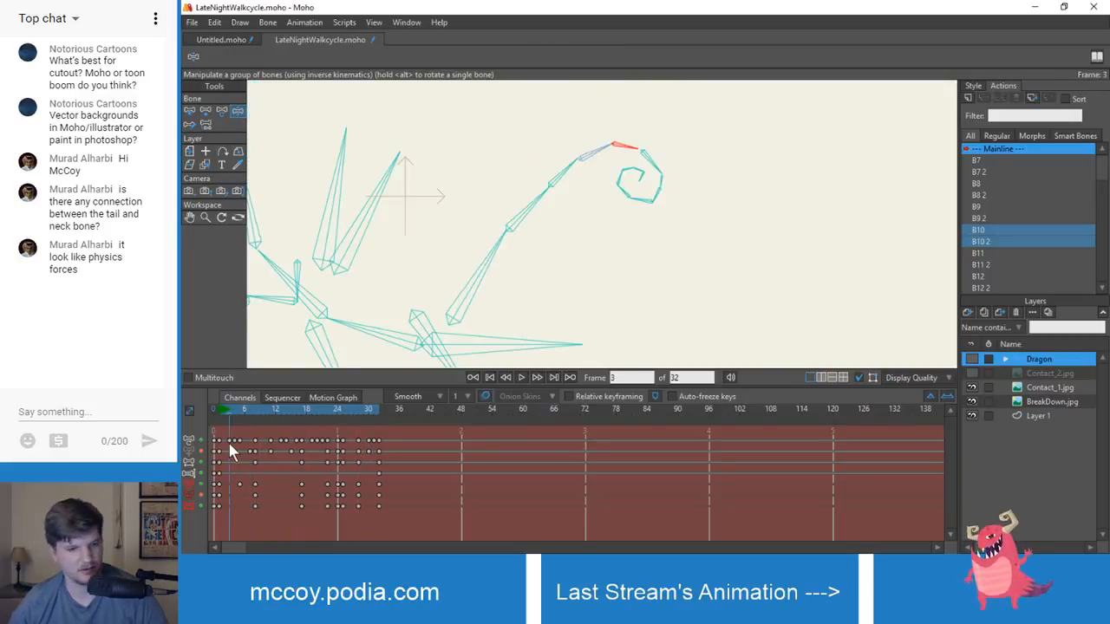
- Scrub Untitled.moho for reference, and rotate bone B7 slightly downward at frame 17 in LateNightWalkcycle.moho
click(227, 42)
drag(245, 410, 300, 434)
click(291, 43)
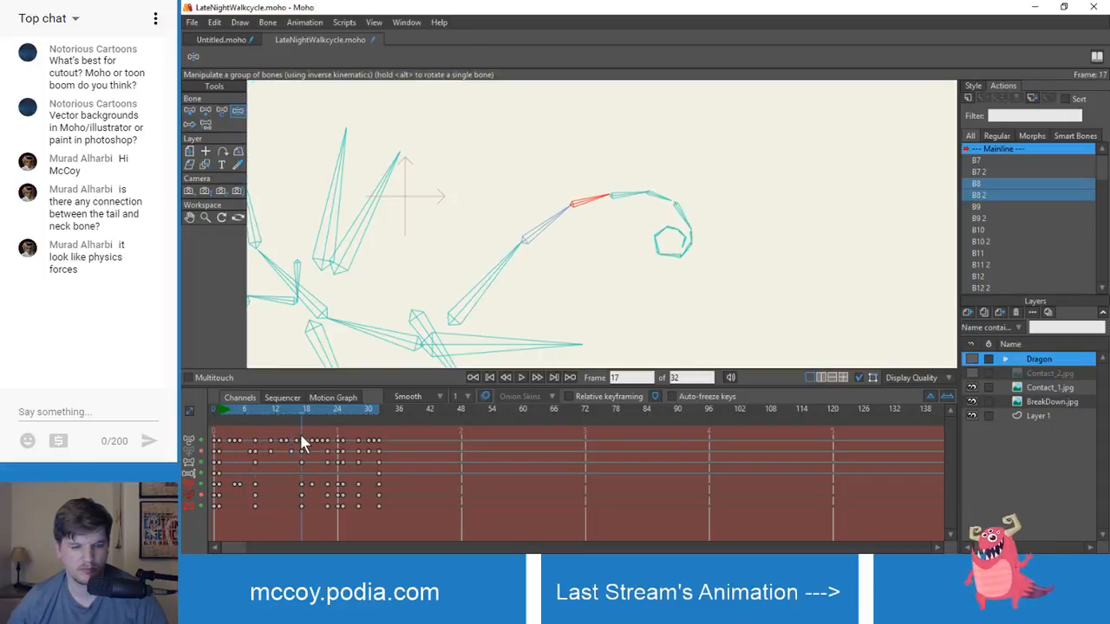
drag(557, 223, 560, 226)
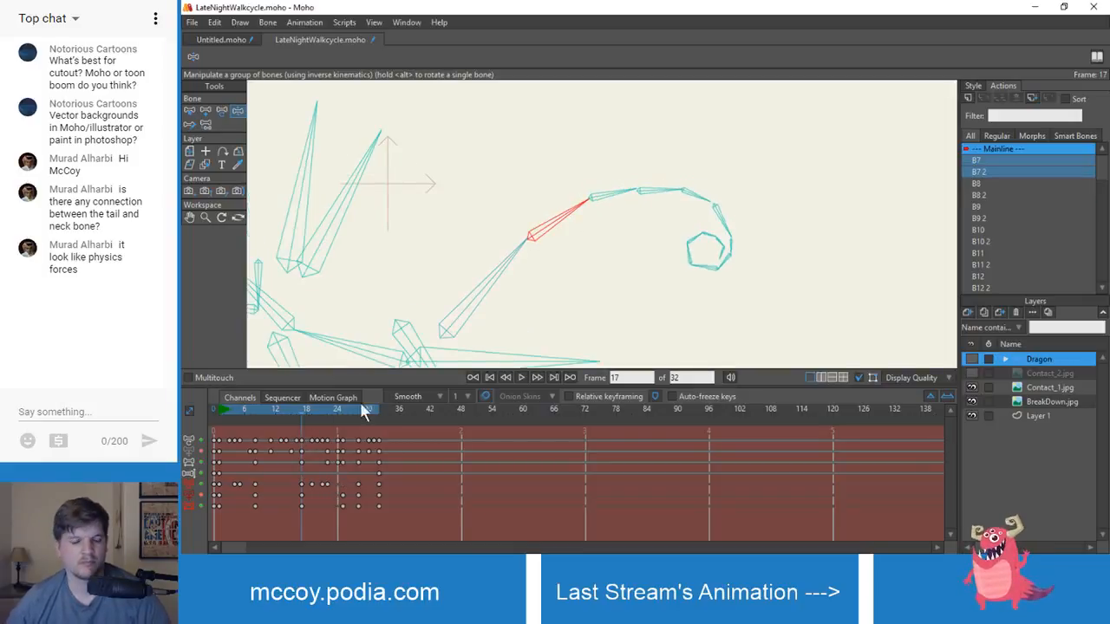
- Play the walk cycle with the Dragon layer's artwork visible to review the tail motion, and hide the layer again
key(space)
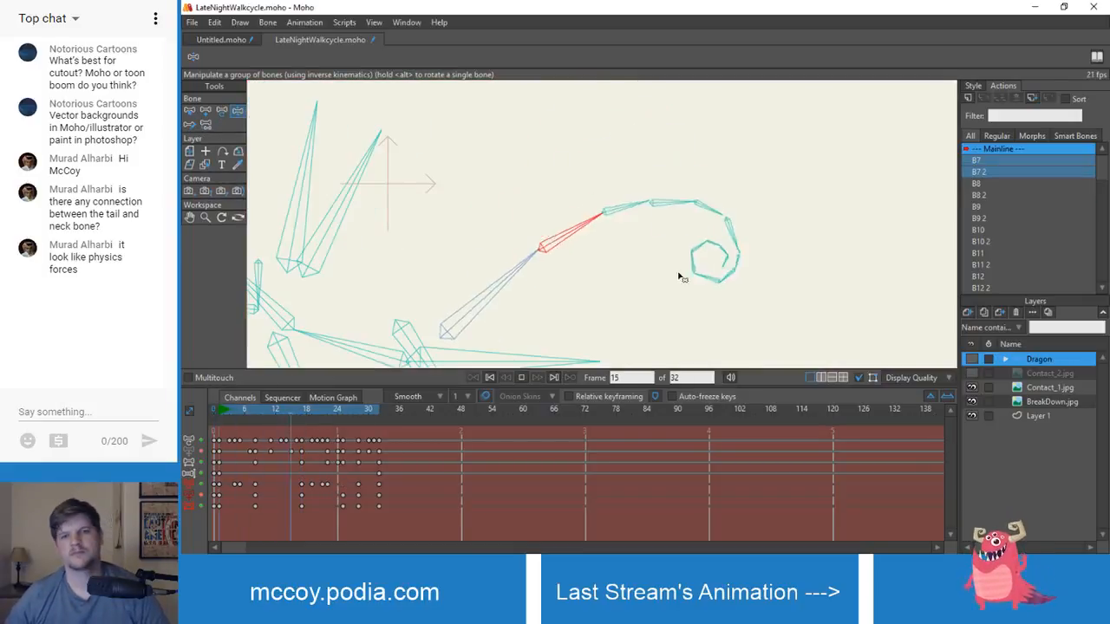
click(973, 359)
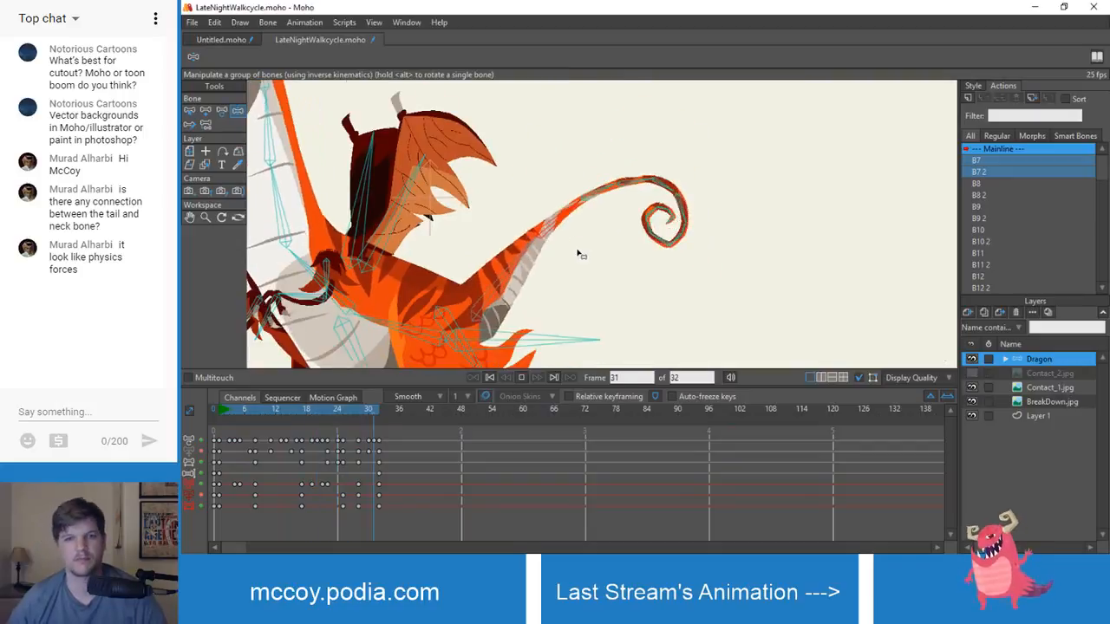
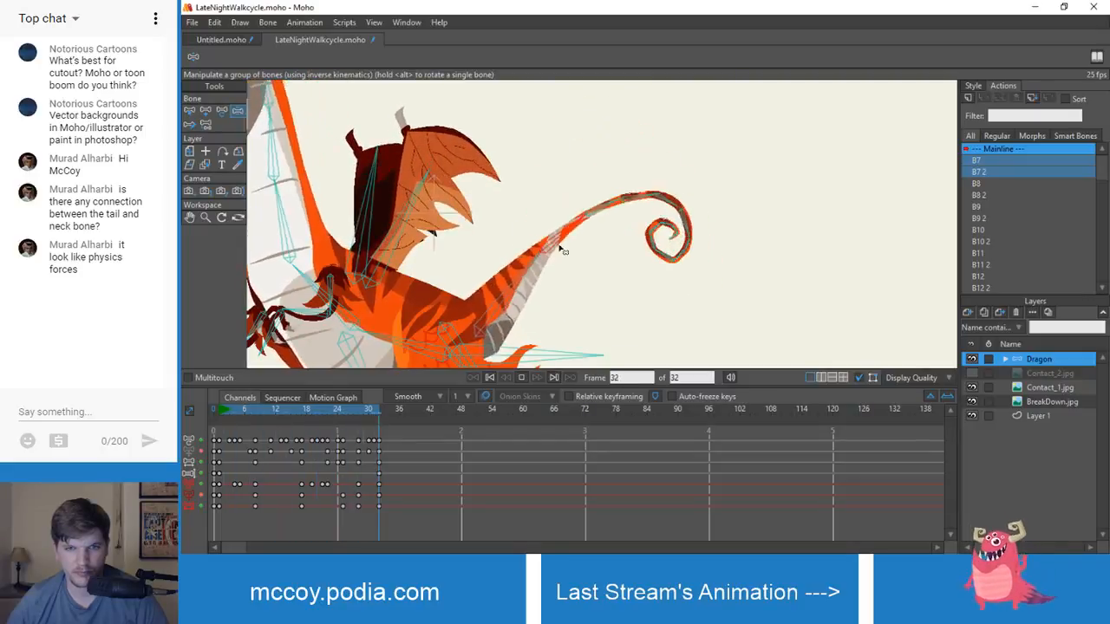
key(space)
click(974, 359)
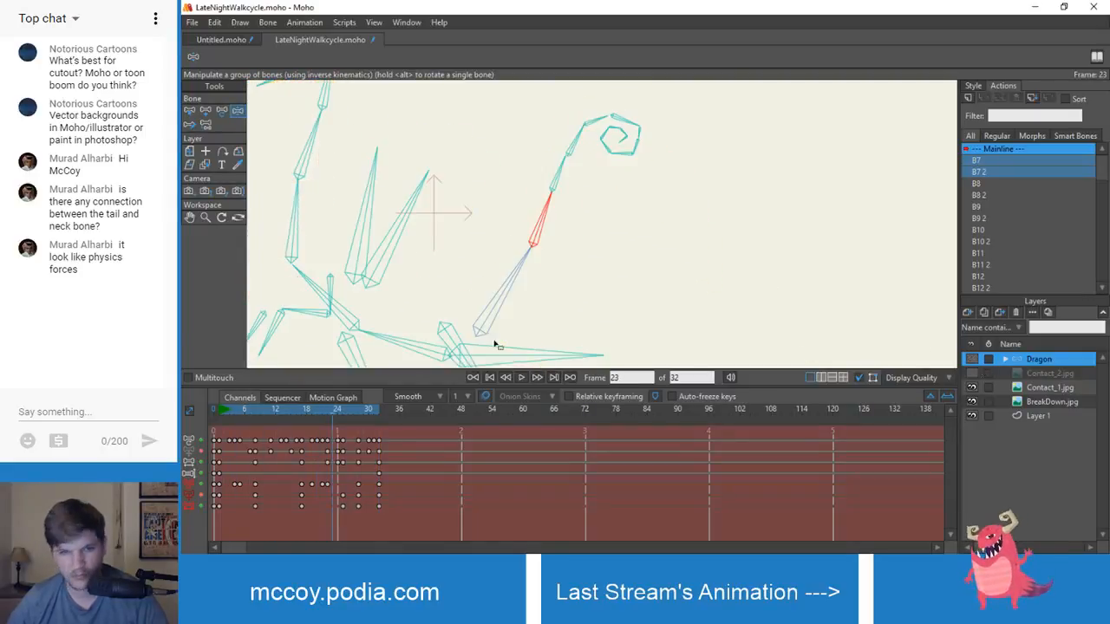
- Delete bone B7's rotation keyframes at frames 4, 19 and 21, and play the cycle to review the tail
drag(226, 413, 235, 497)
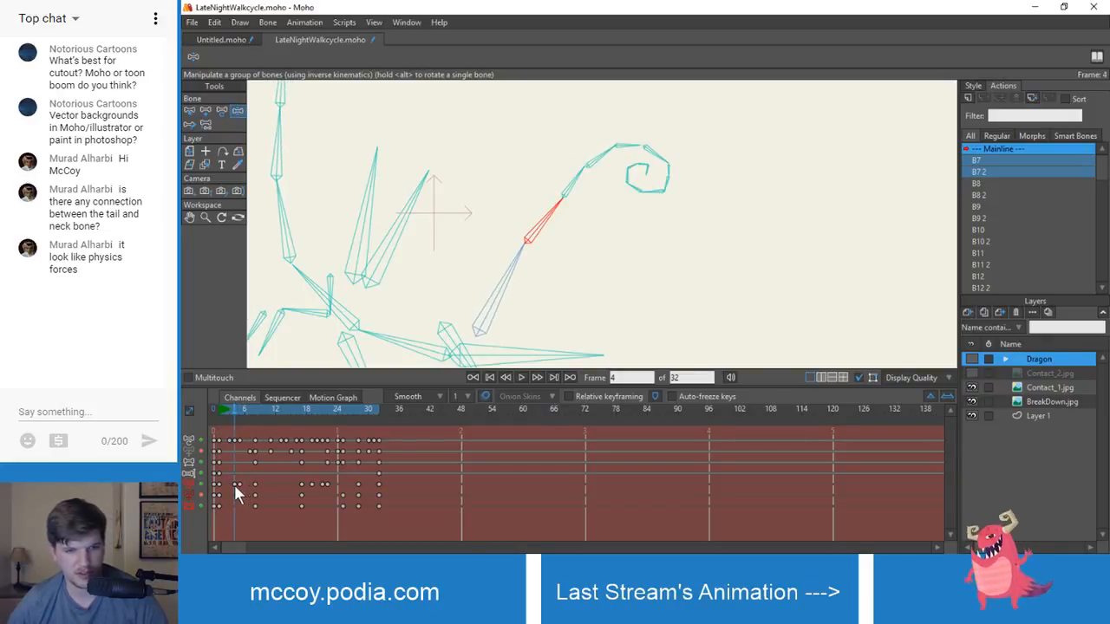
click(235, 485)
key(Delete)
drag(236, 414, 326, 443)
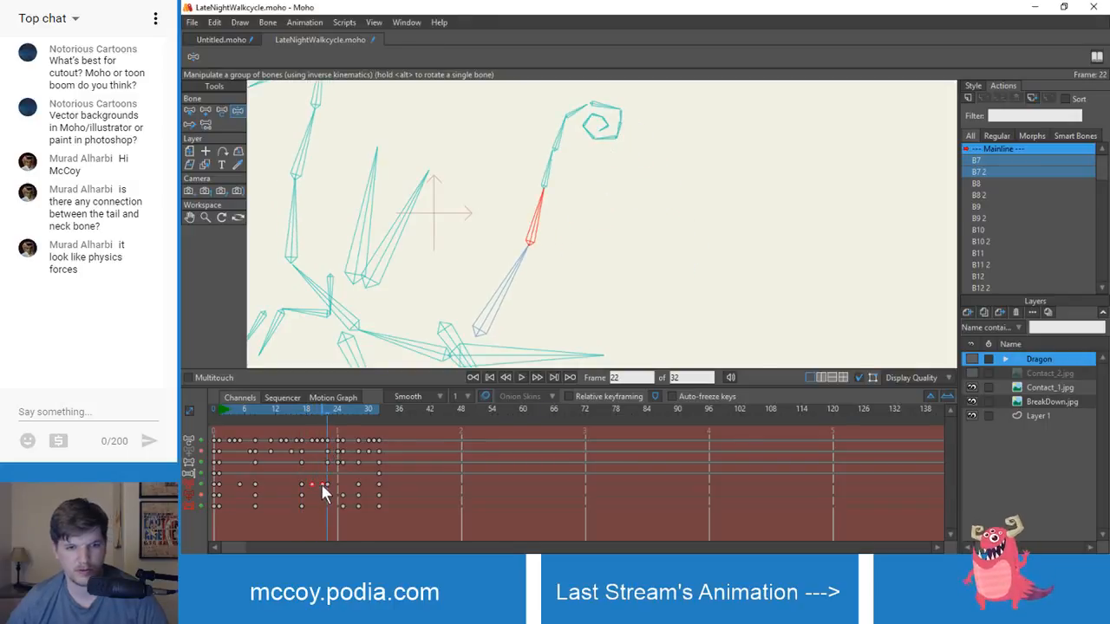
key(space)
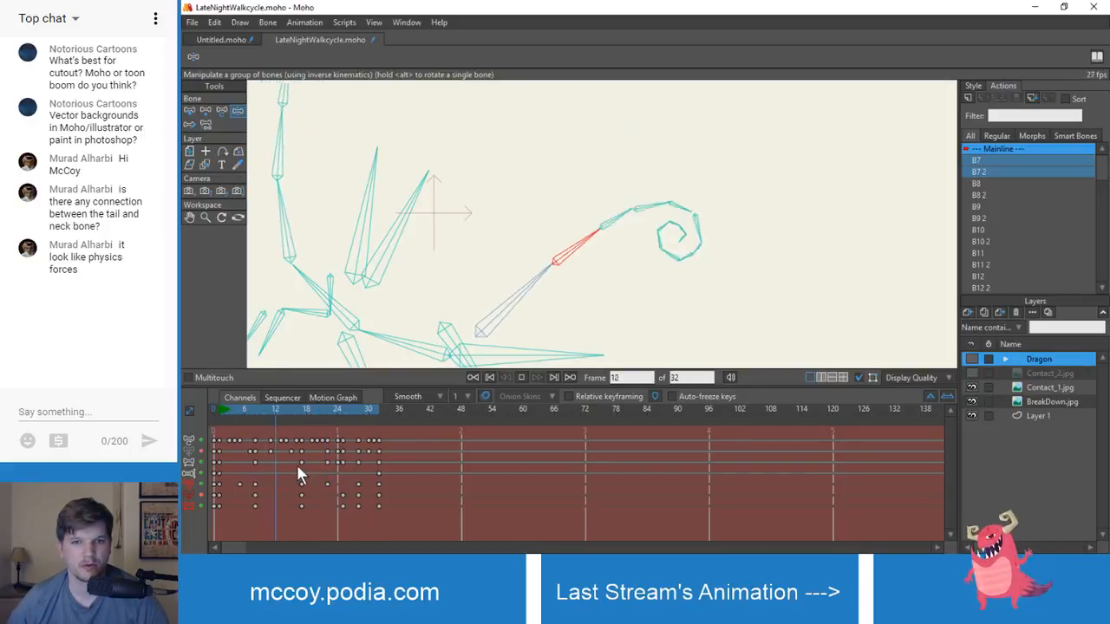
click(221, 407)
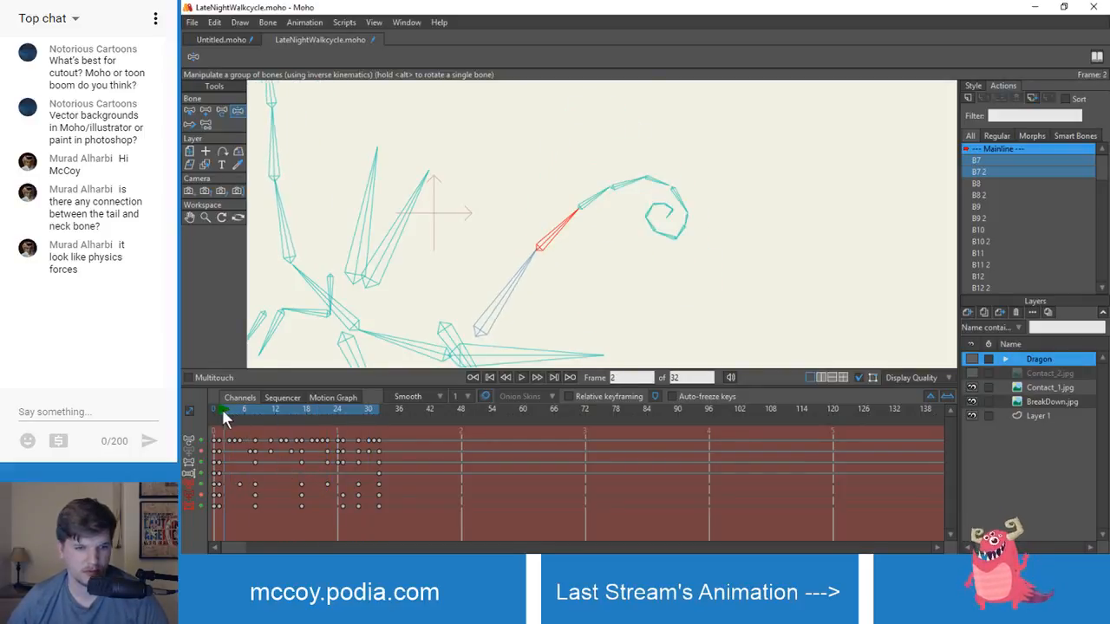
- Play Untitled.moho and scrub bone B7's motion over frames 2 to 4 for reference, and return to LateNightWalkcycle.moho
drag(223, 410, 218, 411)
click(215, 40)
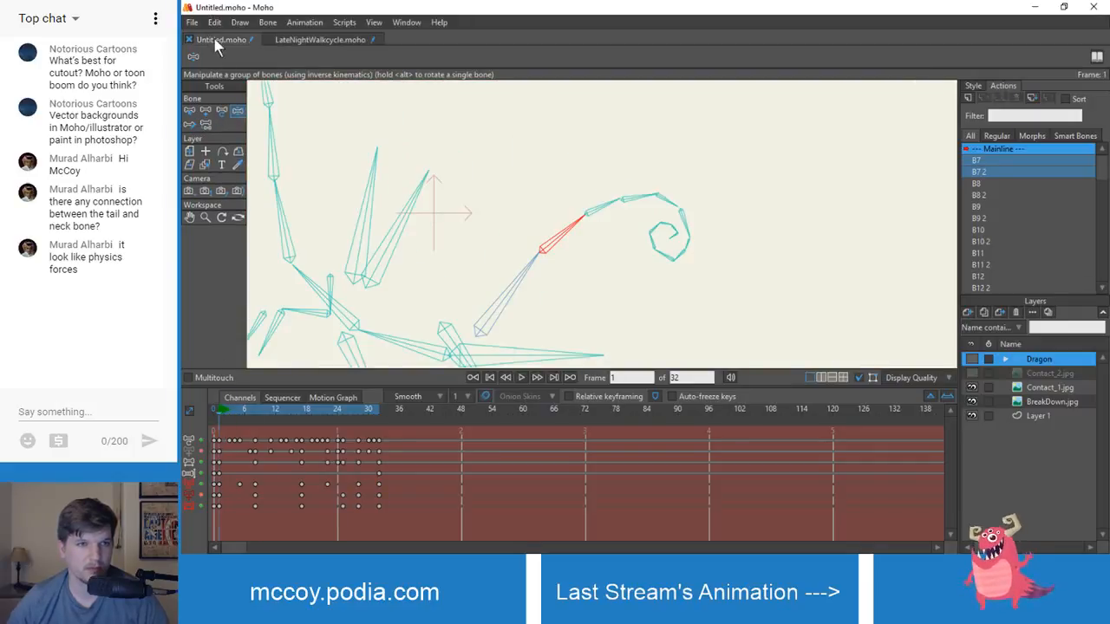
key(space)
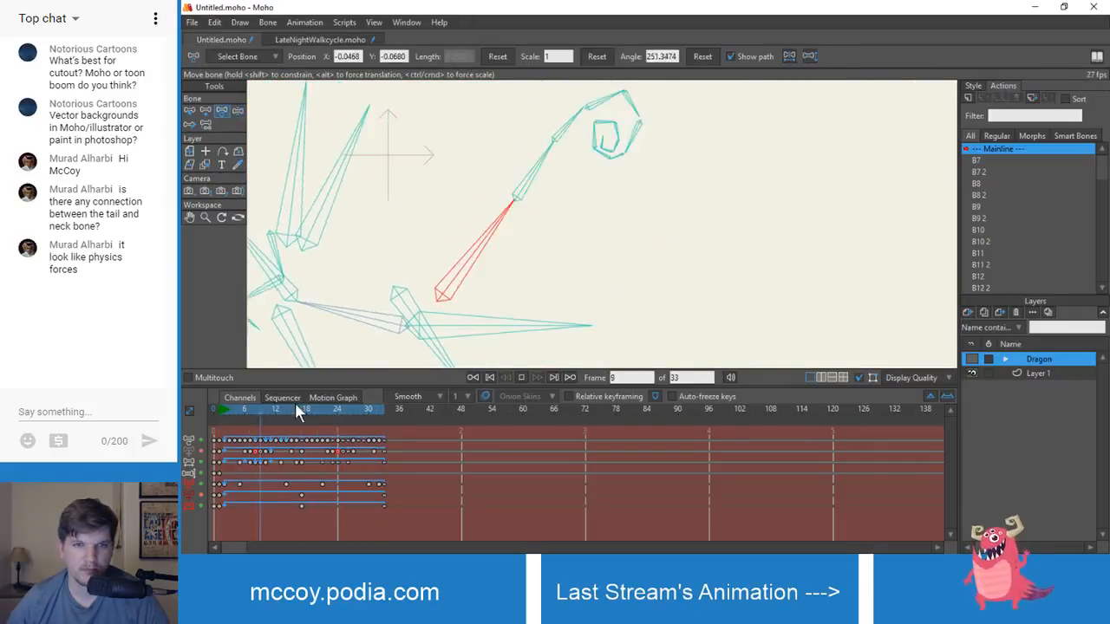
mouse_move(217, 405)
mouse_down()
mouse_move(249, 420)
mouse_move(224, 418)
mouse_up()
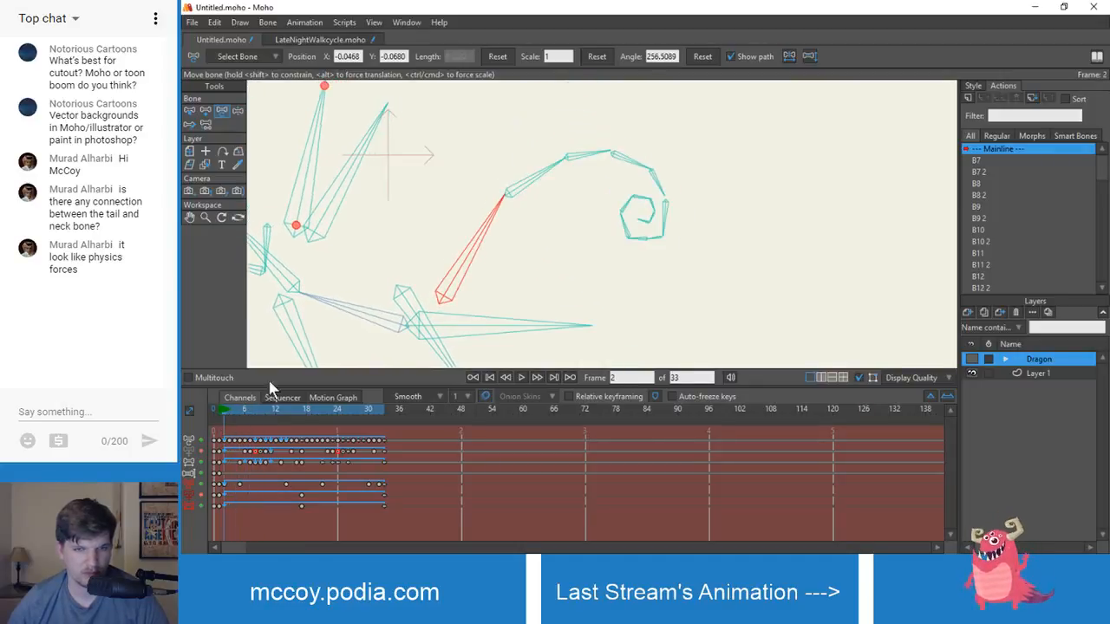
key(z)
click(534, 187)
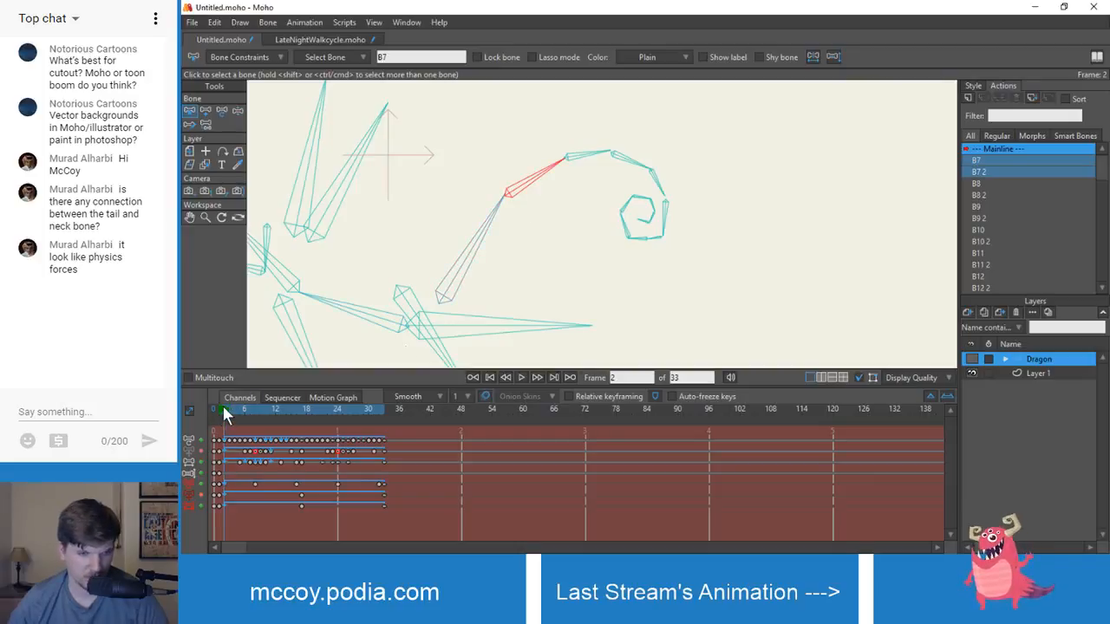
mouse_move(224, 414)
mouse_down()
mouse_move(256, 421)
mouse_move(236, 414)
mouse_up()
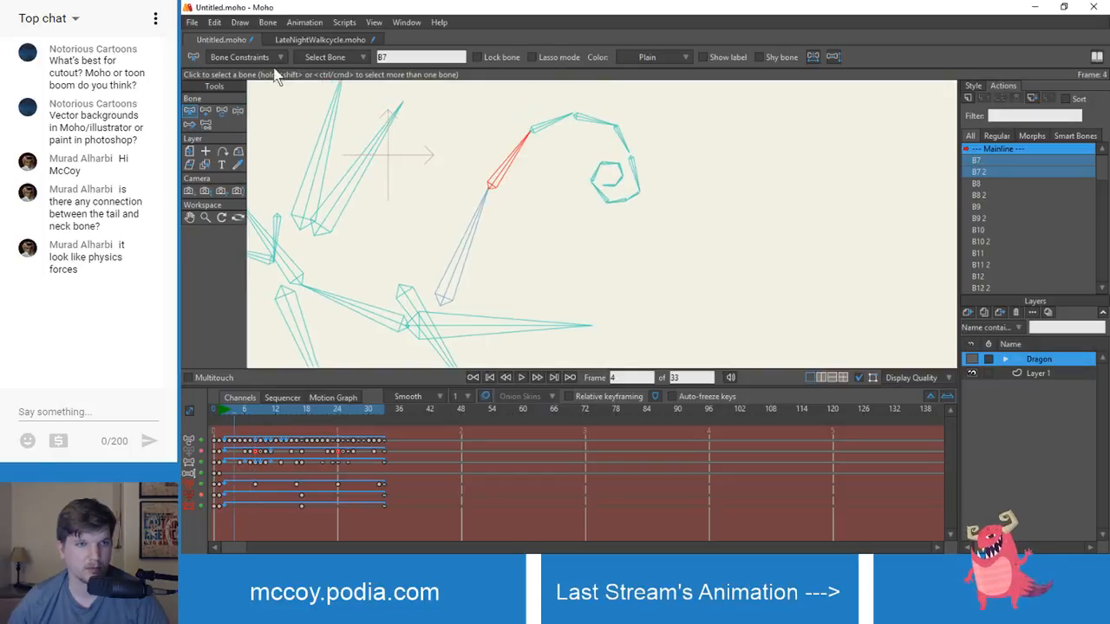
click(320, 39)
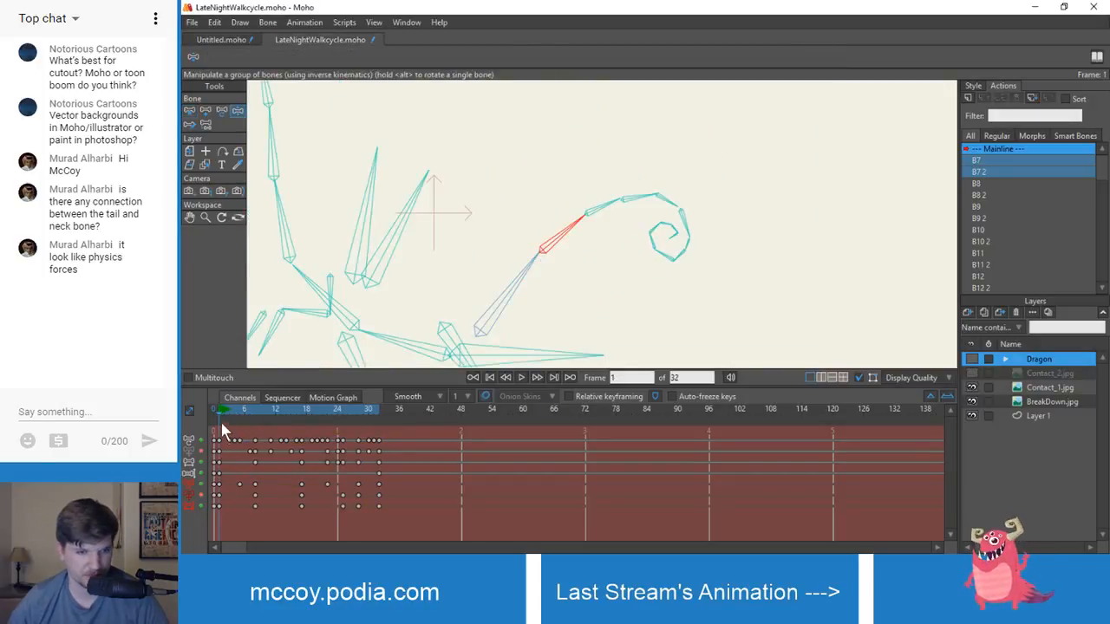
- Delete bone B7's rotation keyframe at frame 5 and rotate B7 slightly upward at frame 8
drag(220, 409, 222, 406)
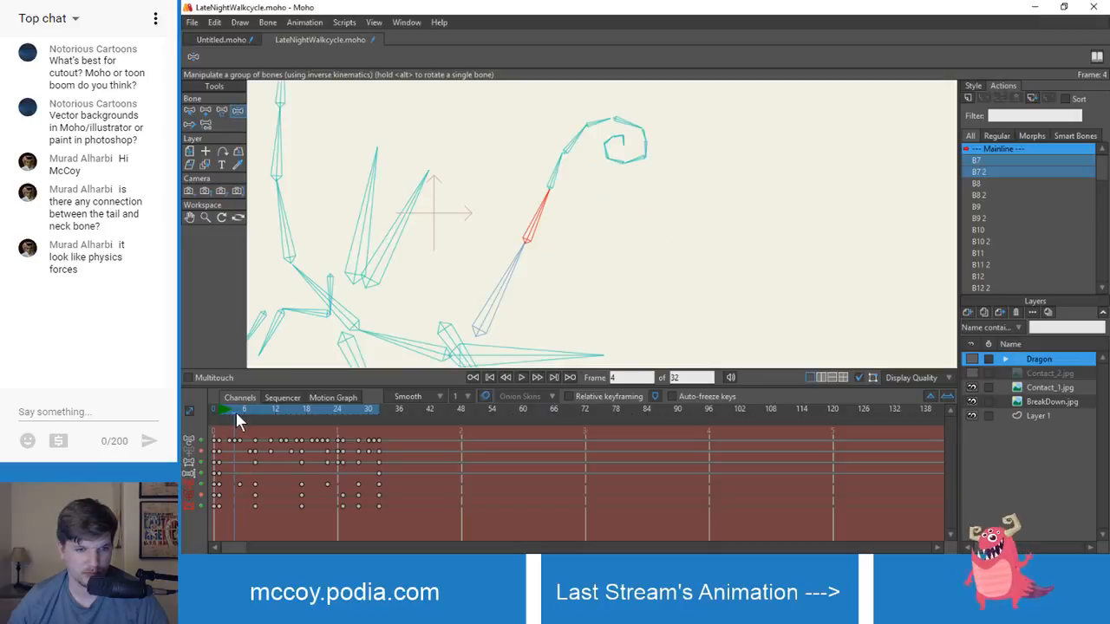
drag(235, 411, 255, 417)
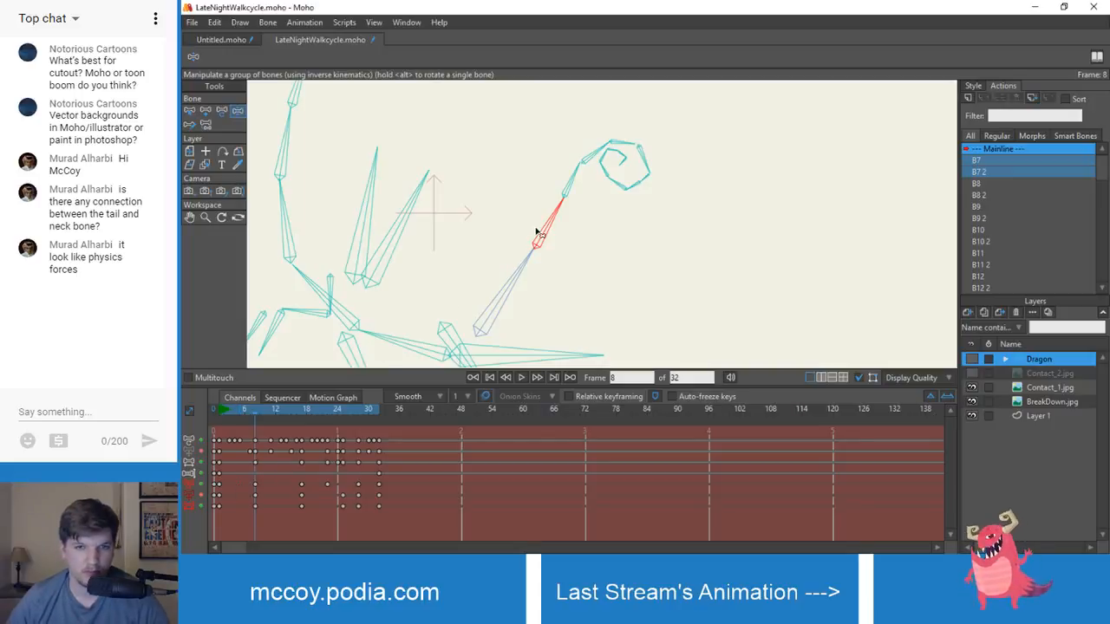
drag(547, 232, 544, 229)
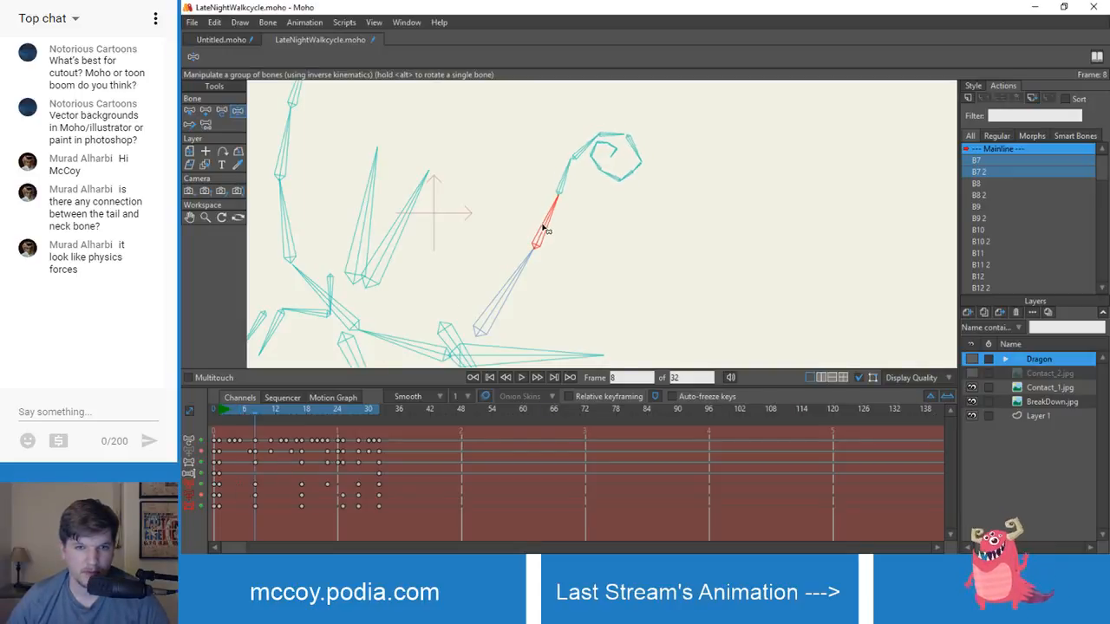
- Move bone B7's rotation keyframe from frame 22 to frame 25 and play the cycle to check the loop
drag(250, 410, 338, 484)
mouse_move(331, 409)
mouse_down()
mouse_move(279, 409)
mouse_move(338, 420)
mouse_up()
click(355, 484)
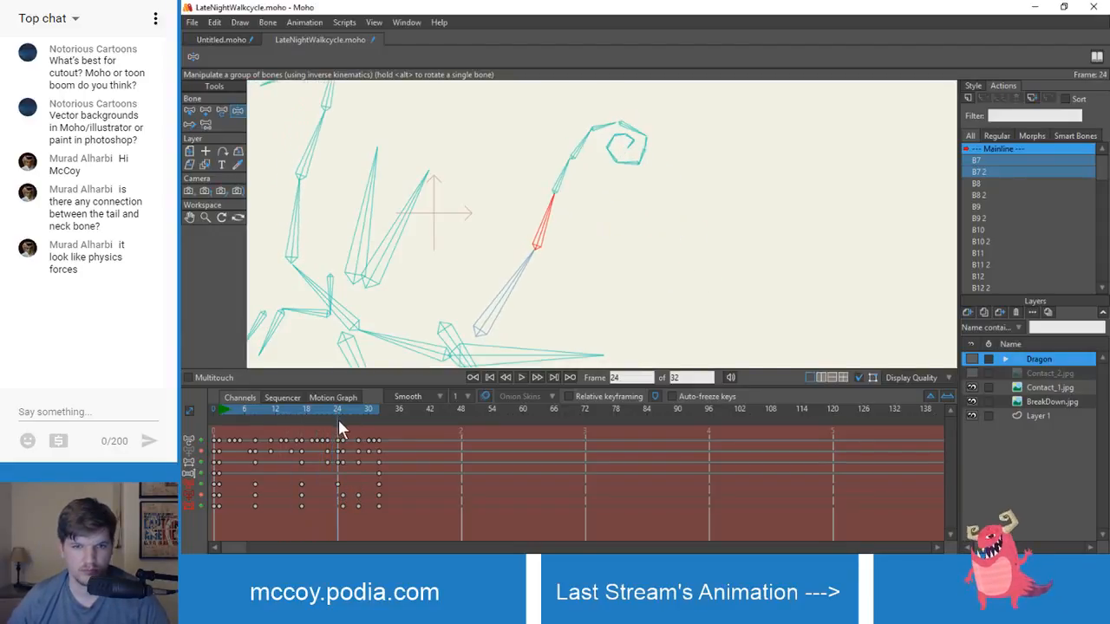
drag(339, 483, 343, 484)
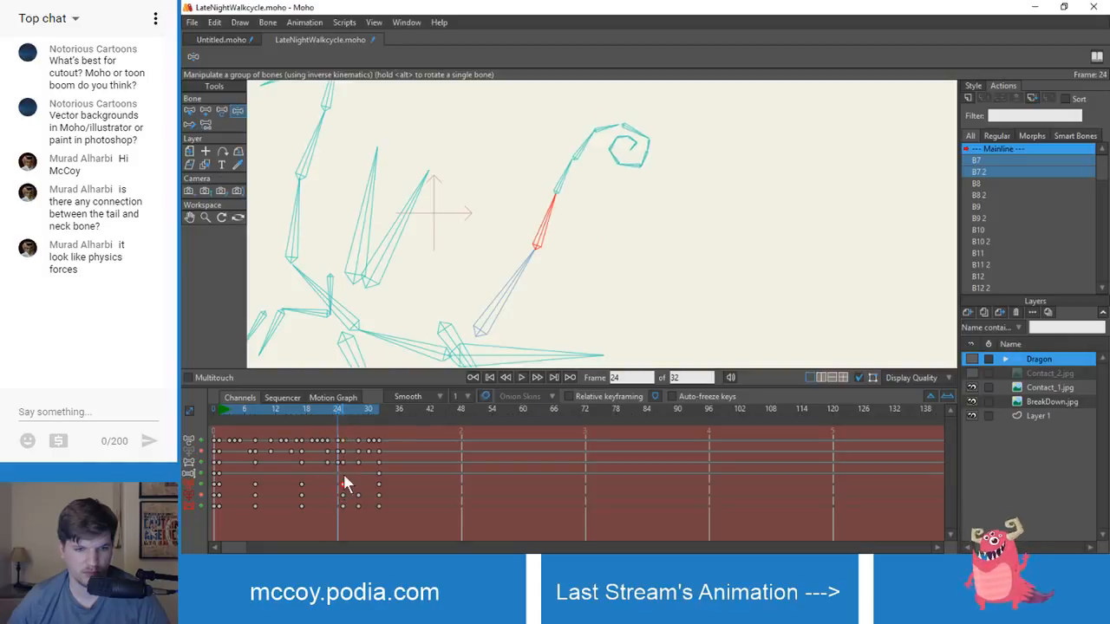
drag(338, 408, 223, 417)
key(space)
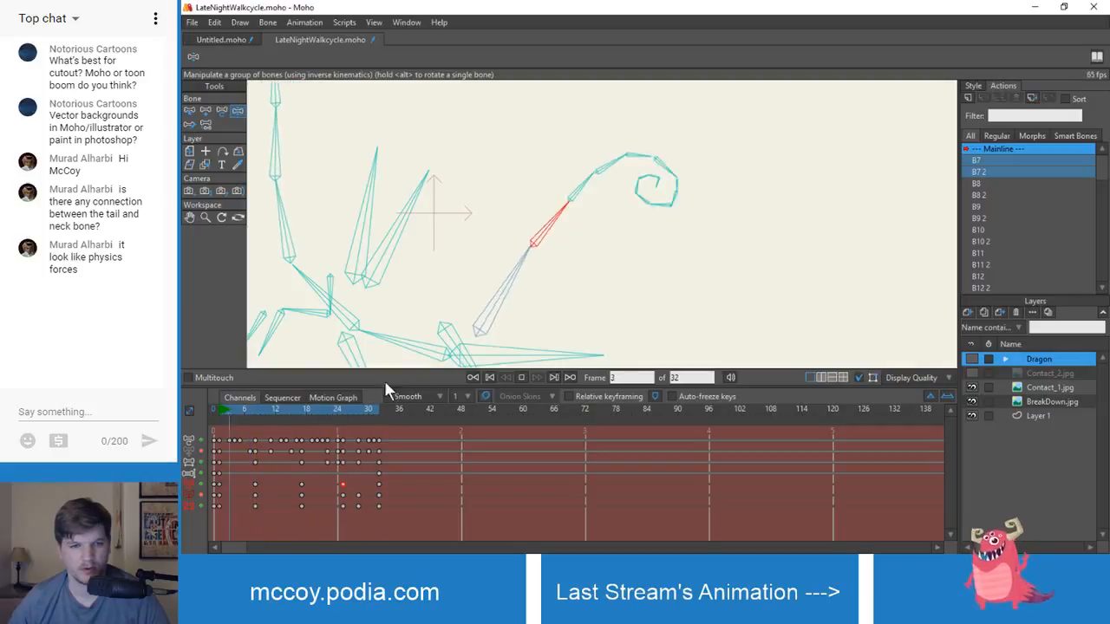
click(217, 409)
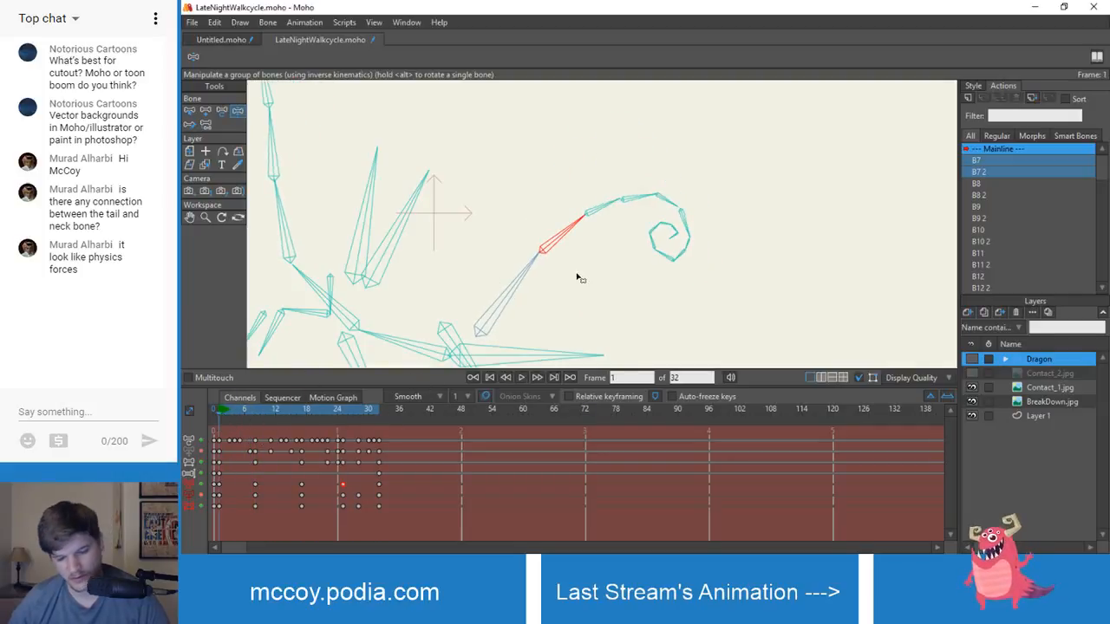
- Clear all rotation keyframes of the tail bones from B8 to the curled tip, and play the cycle from frame 1
key(s)
drag(643, 229, 704, 278)
click(572, 332)
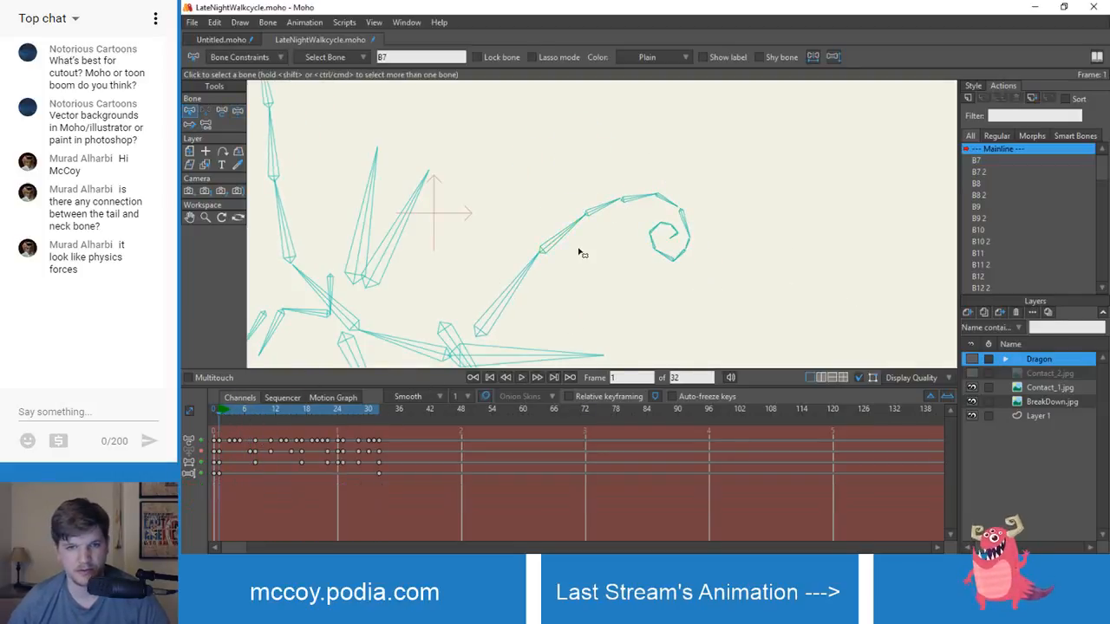
drag(579, 170, 729, 303)
click(646, 314)
drag(599, 191, 749, 317)
click(201, 484)
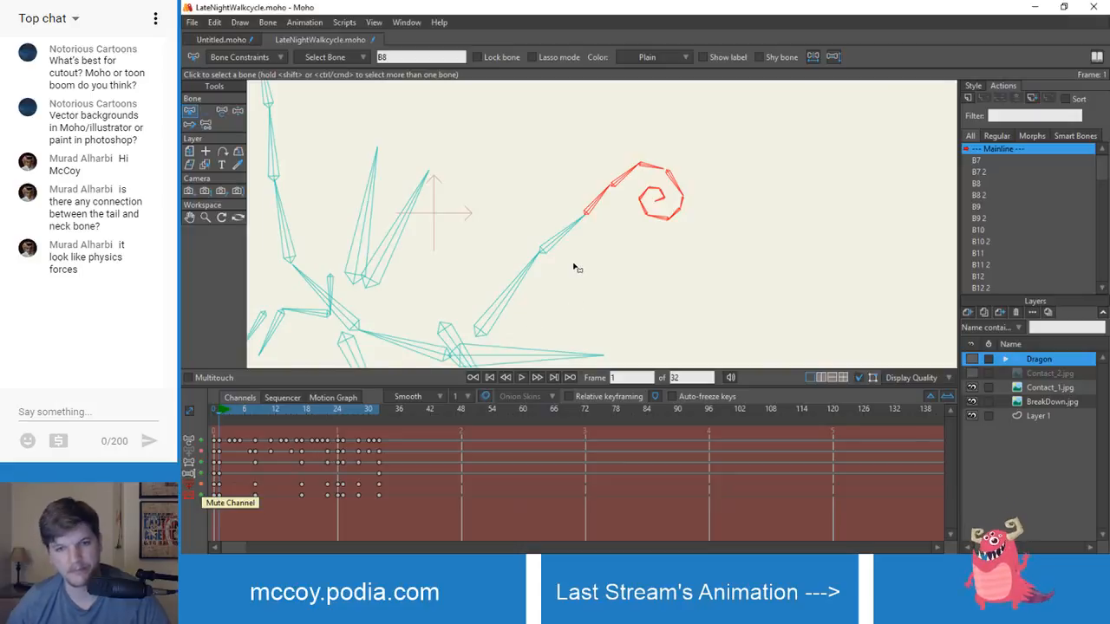
key(space)
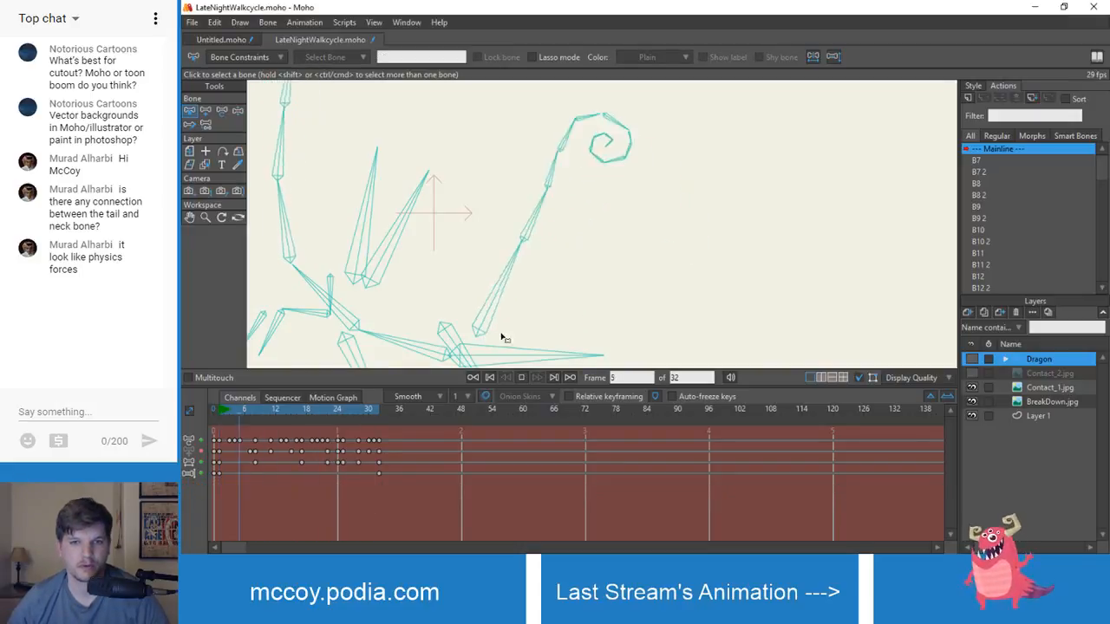
click(239, 411)
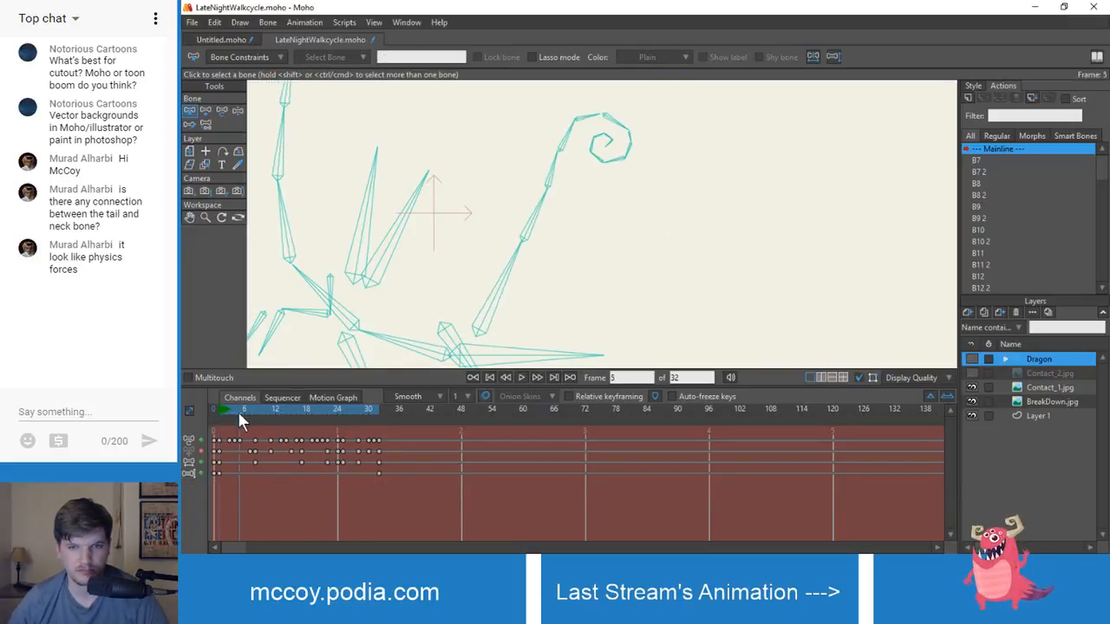
mouse_move(238, 414)
mouse_down()
mouse_move(253, 411)
mouse_move(220, 417)
mouse_up()
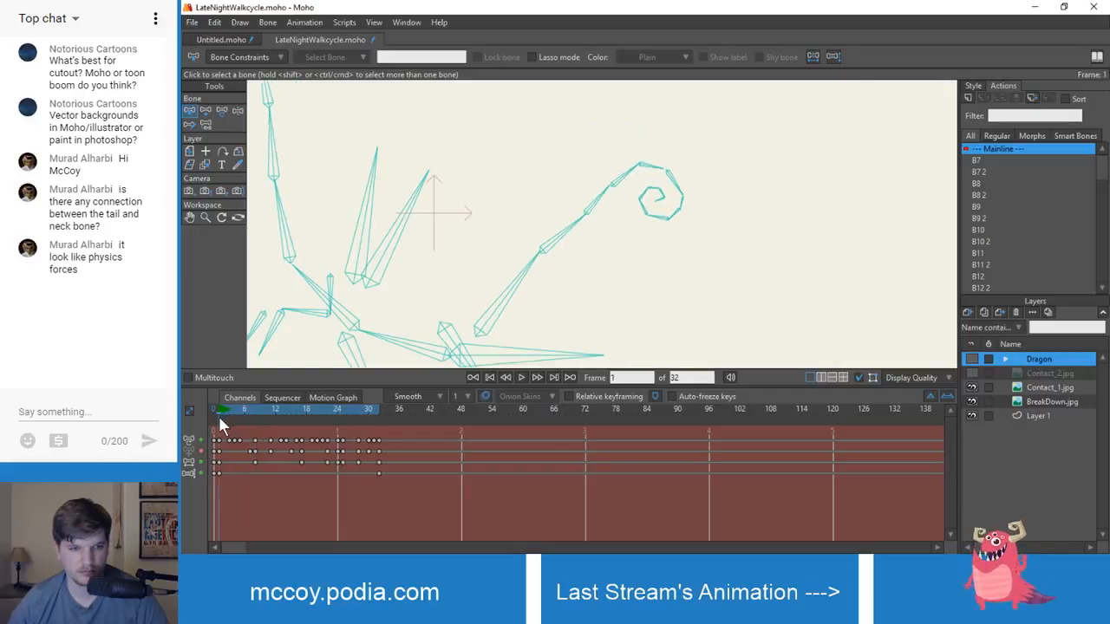
- Key bone B8's rotation downward at frames 1 and 18 and upward at frame 11
key(z)
click(595, 209)
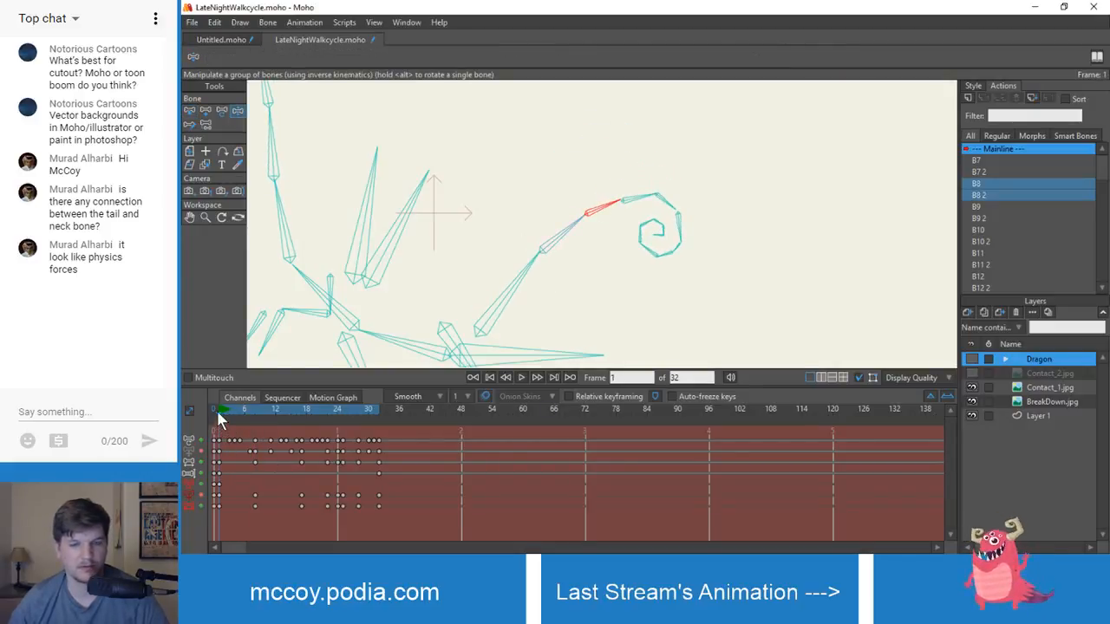
drag(218, 413, 270, 425)
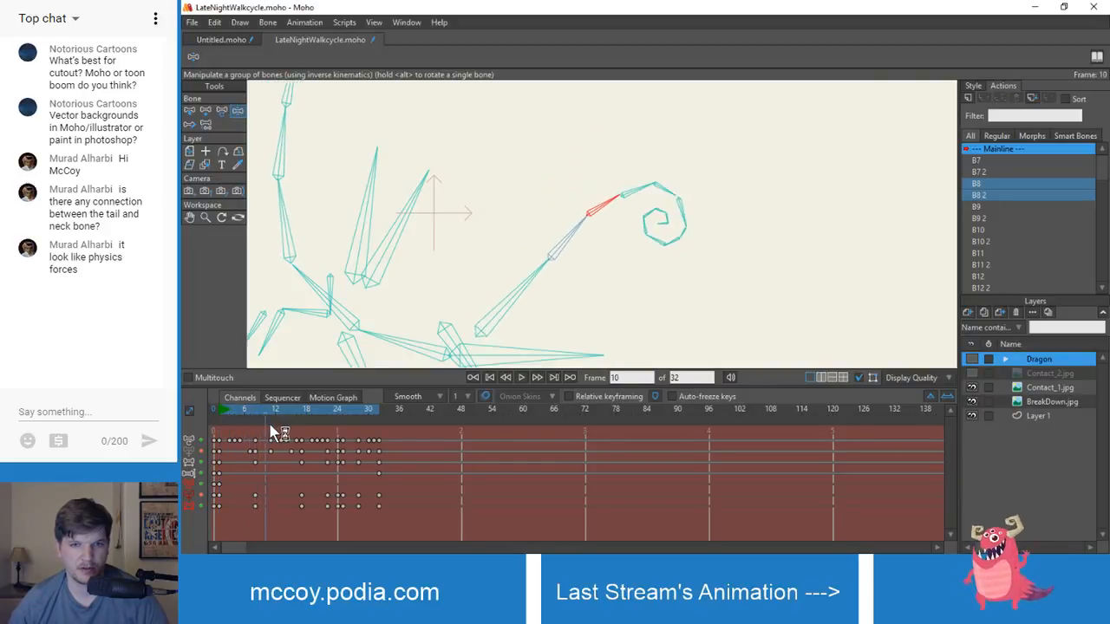
drag(610, 216, 604, 202)
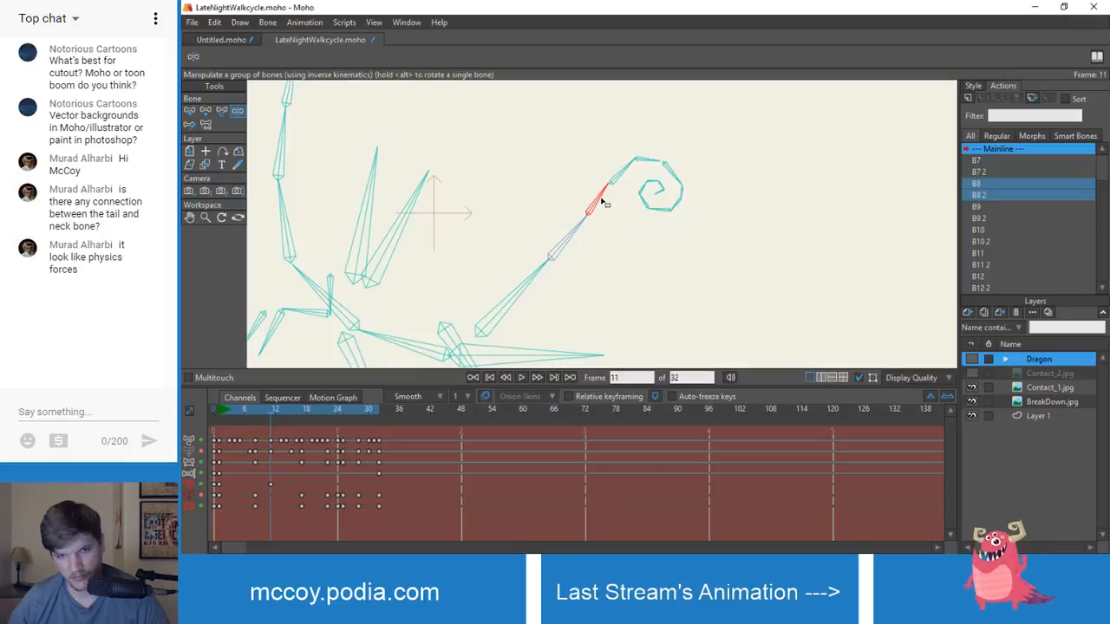
drag(274, 413, 308, 436)
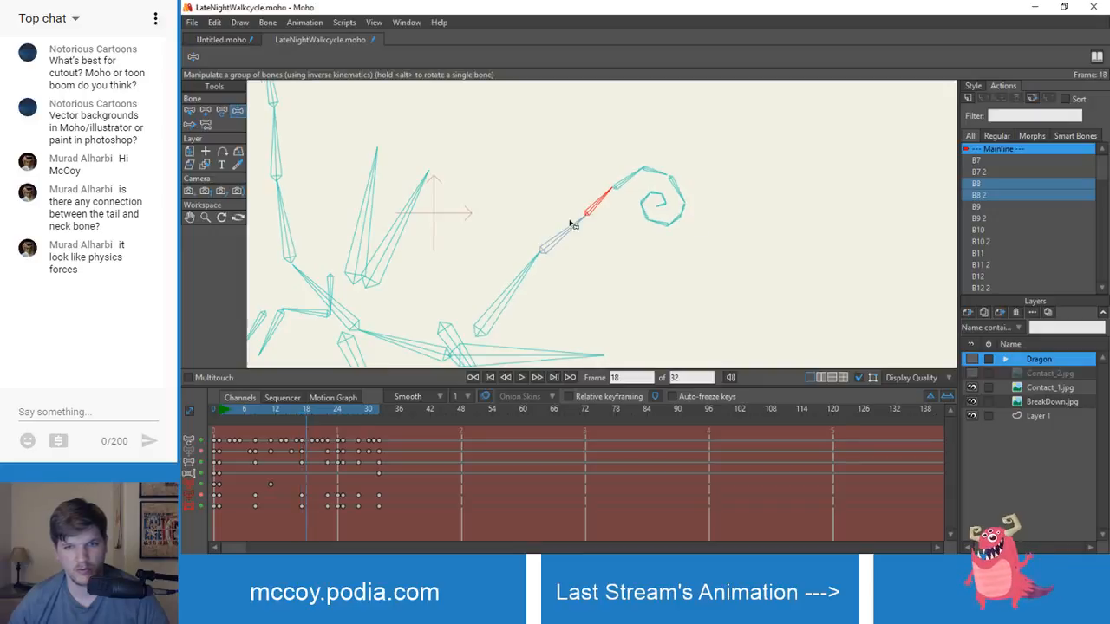
drag(572, 224, 608, 214)
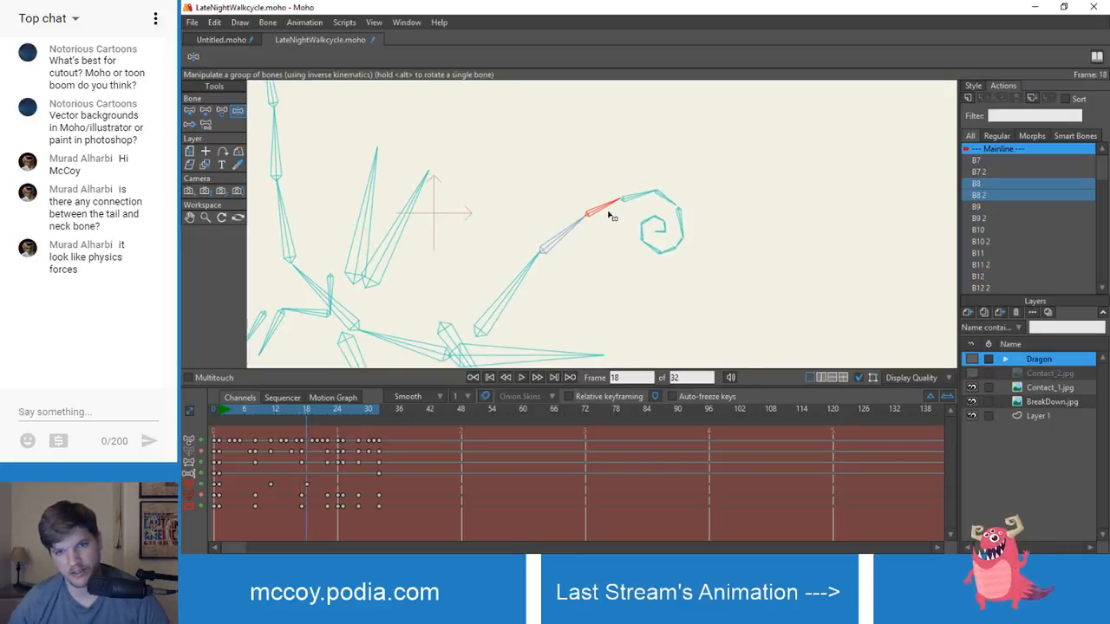
- Retime bone B8's rotation keyframes to frames 11 and 20, and play the cycle to review the overlap
mouse_move(271, 436)
mouse_down()
mouse_move(260, 417)
mouse_move(222, 412)
mouse_move(274, 427)
mouse_up()
drag(271, 485, 266, 485)
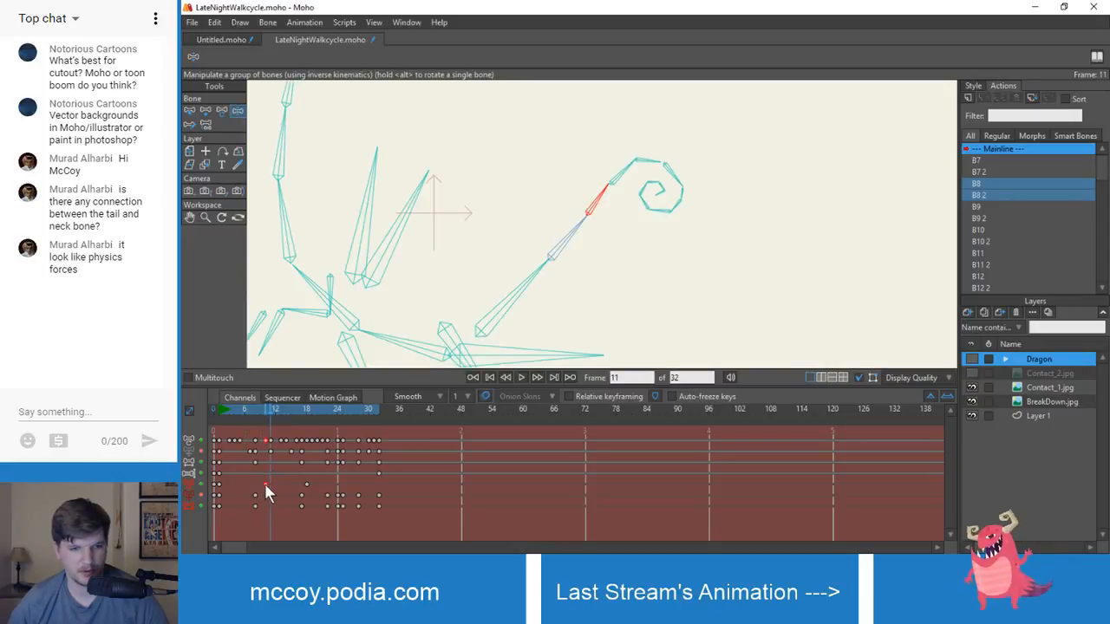
mouse_move(266, 416)
mouse_down()
mouse_move(202, 414)
mouse_move(260, 421)
mouse_up()
drag(265, 484, 315, 484)
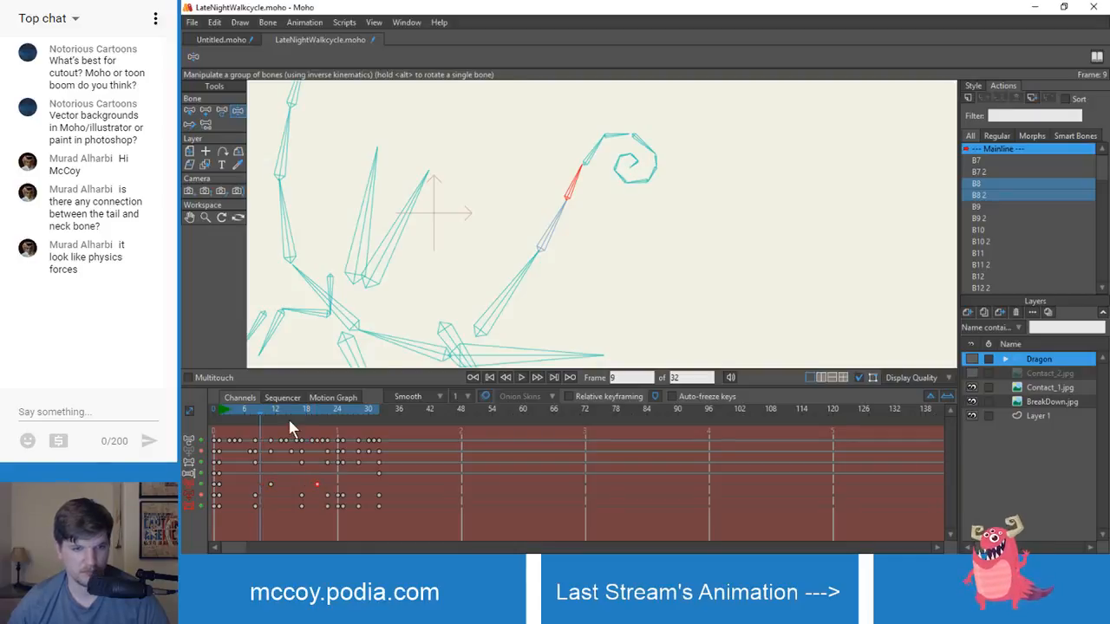
drag(288, 417, 220, 413)
key(space)
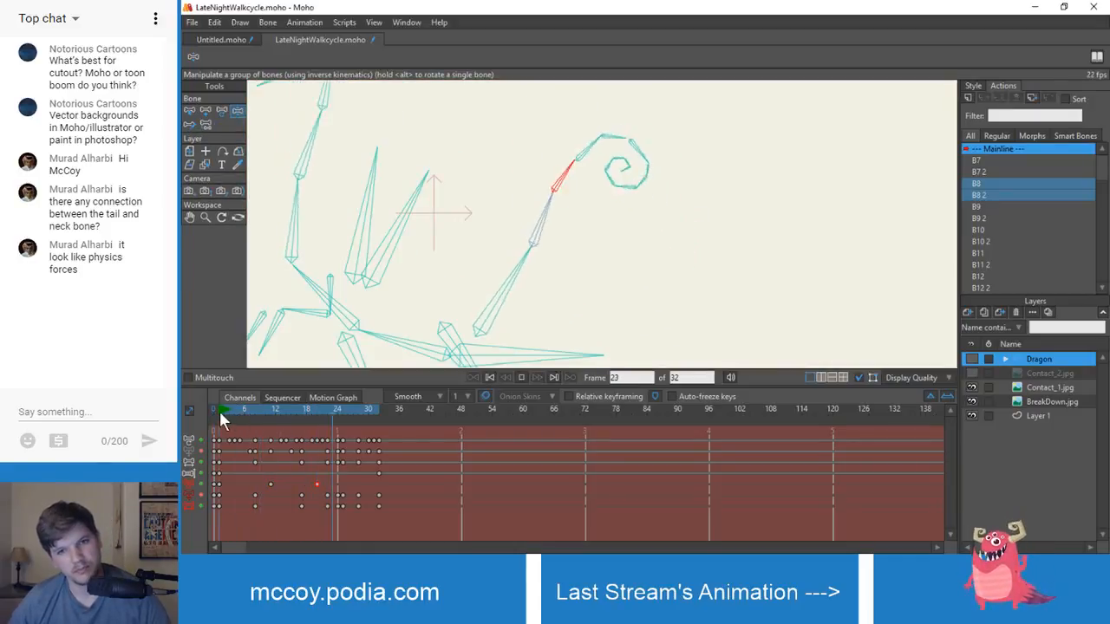
click(218, 411)
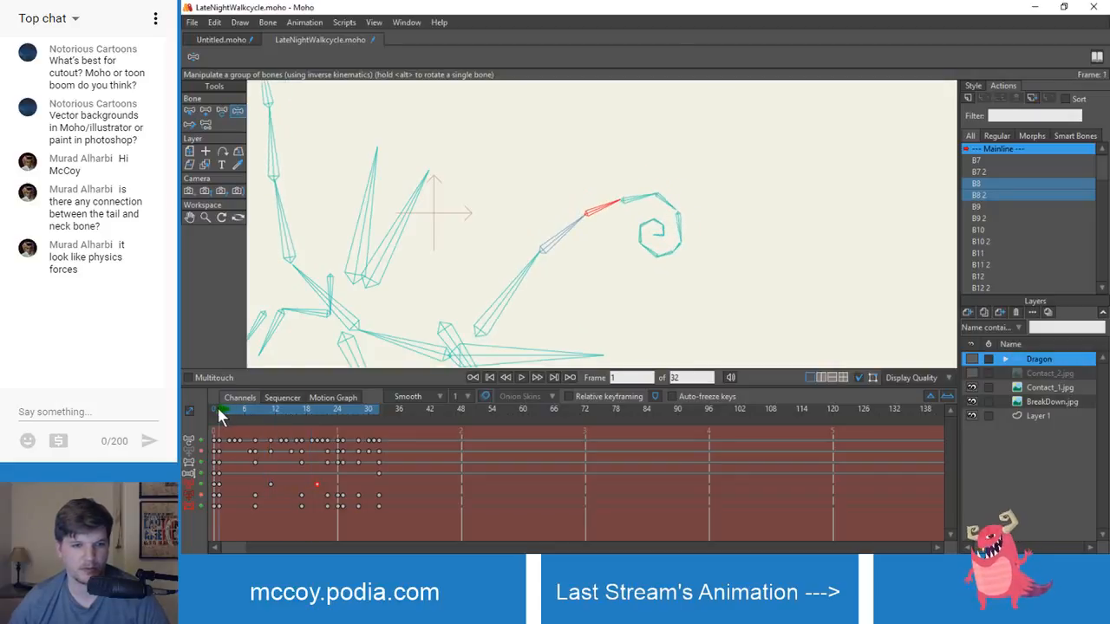
- Key bone B8's rotation upward at frame 27 and move that keyframe to frame 28
drag(217, 405, 353, 424)
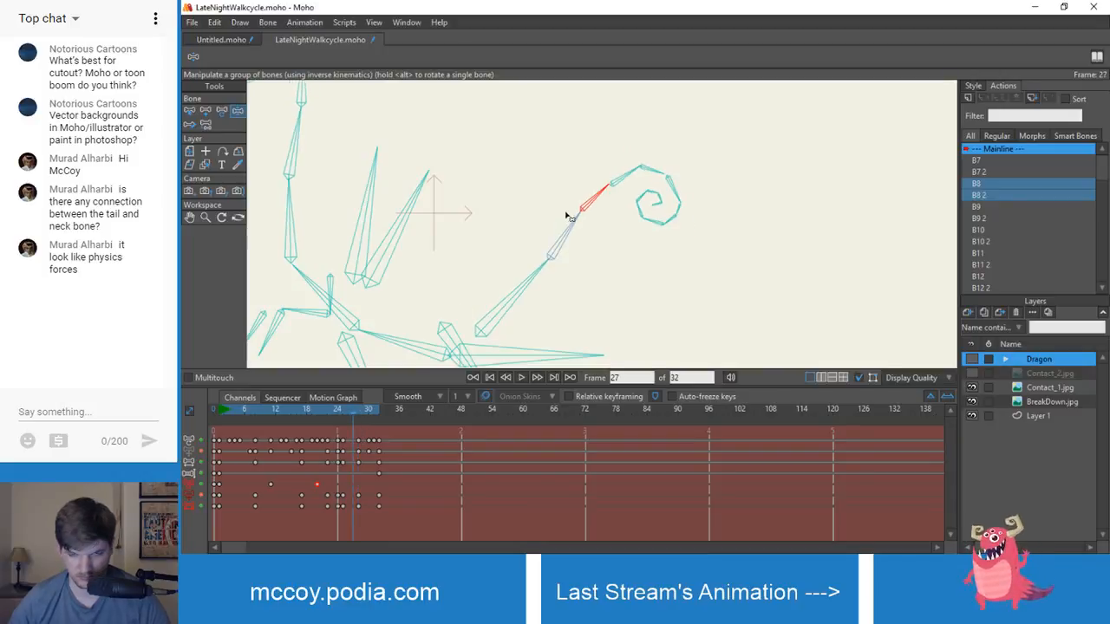
drag(590, 205, 585, 192)
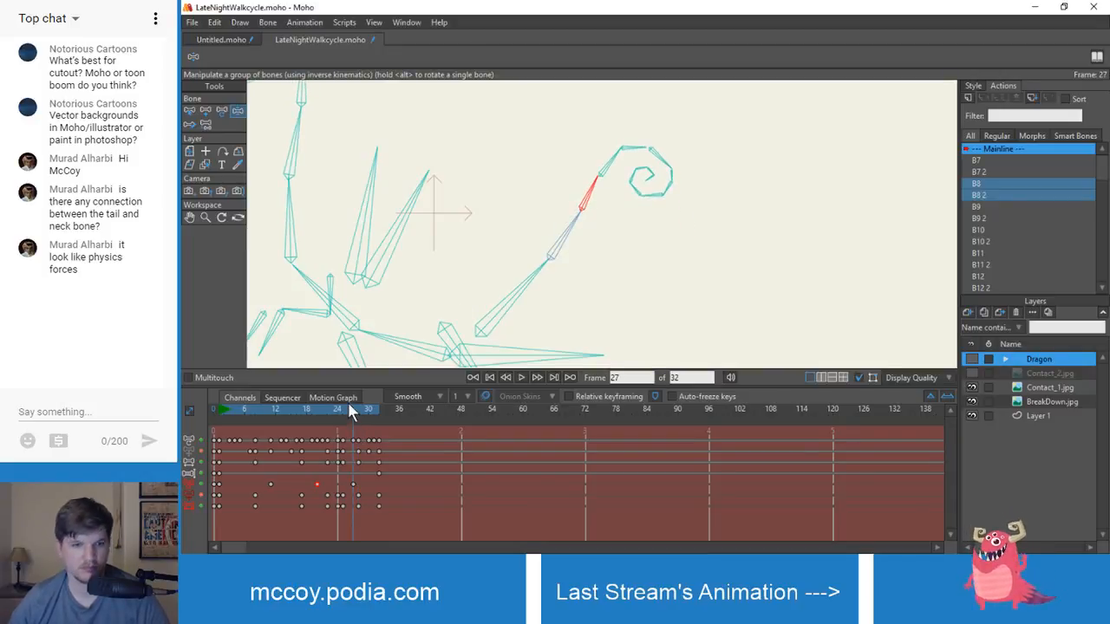
drag(352, 417, 328, 424)
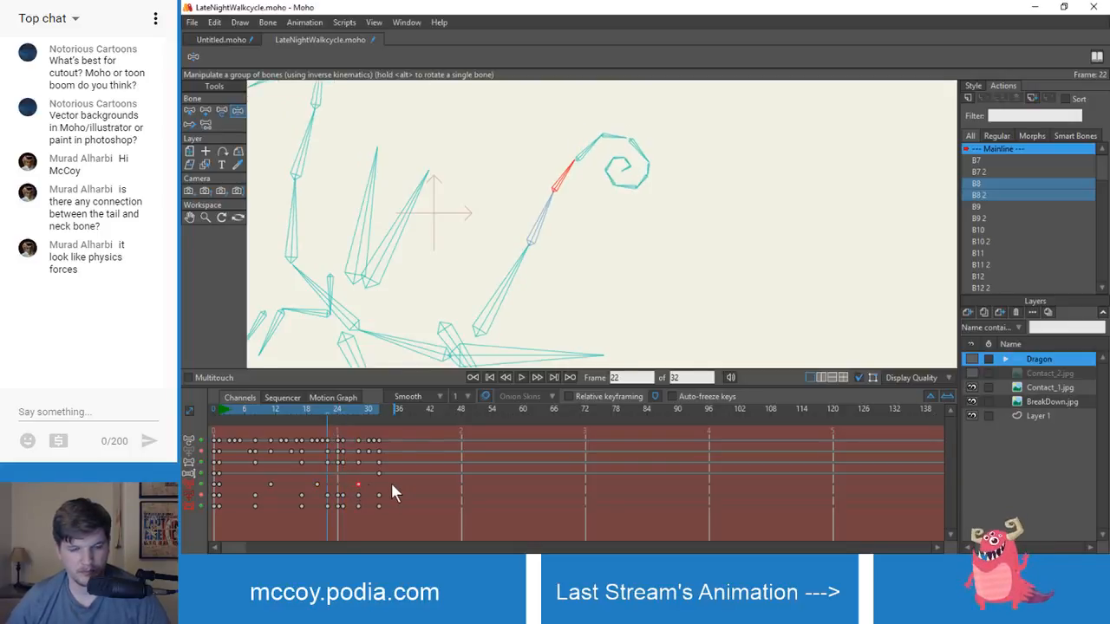
- Copy bone B8's frame 1 rotation keyframe to frame 32 and play the cycle to check the loop
drag(333, 407, 378, 426)
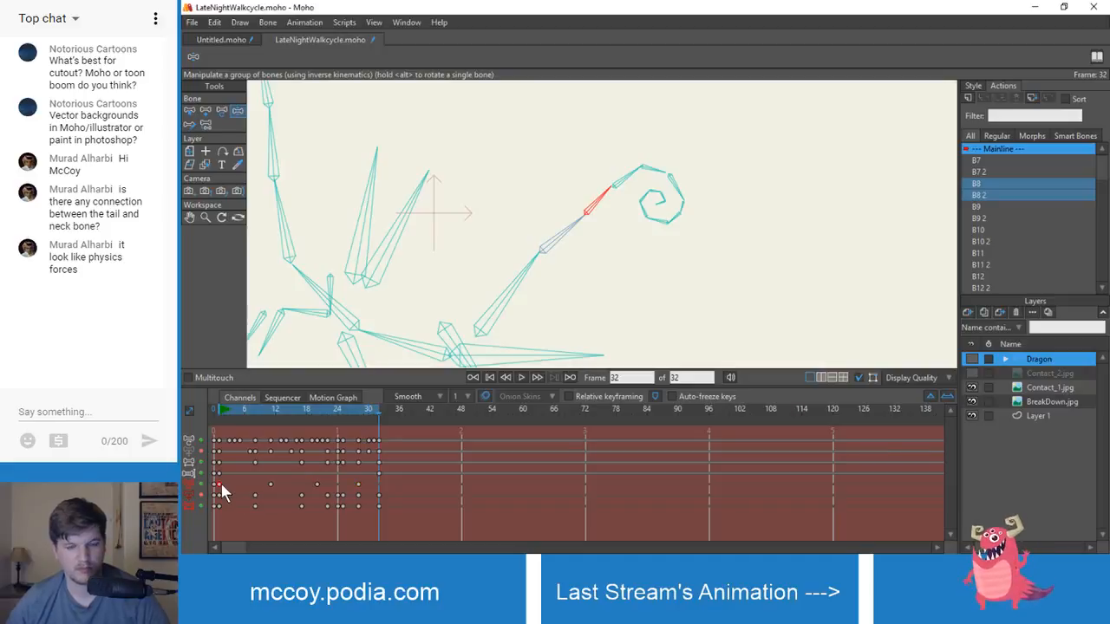
click(215, 412)
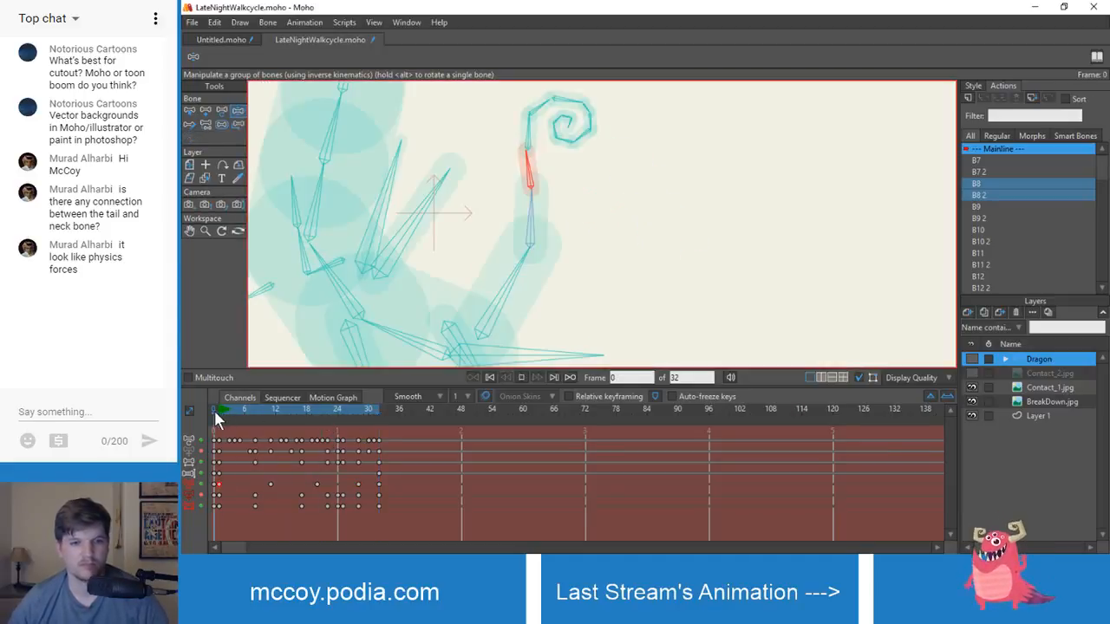
key(space)
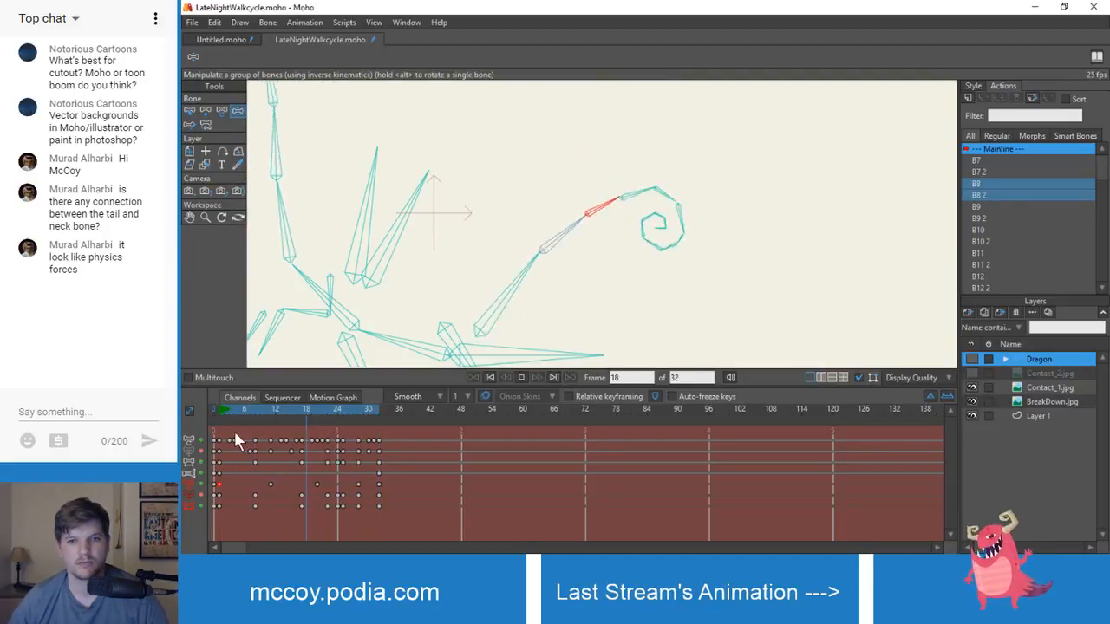
- Replace bone B8's frame 20 rotation key with a downward rotation at frame 17, and move its frame 28 key to frame 23
drag(325, 410, 318, 458)
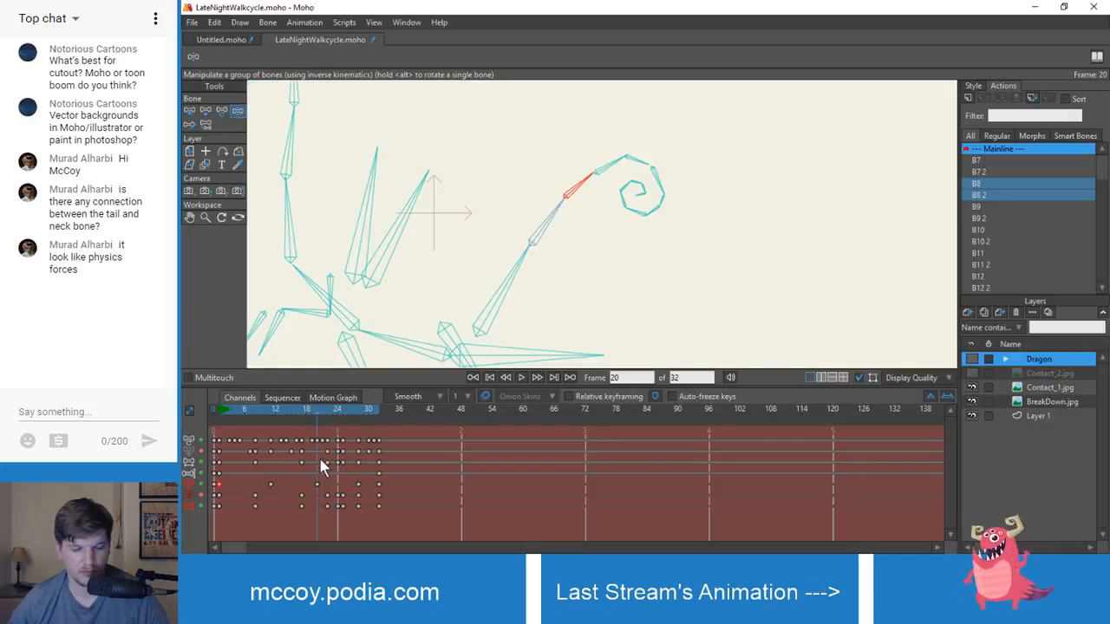
click(319, 482)
key(Delete)
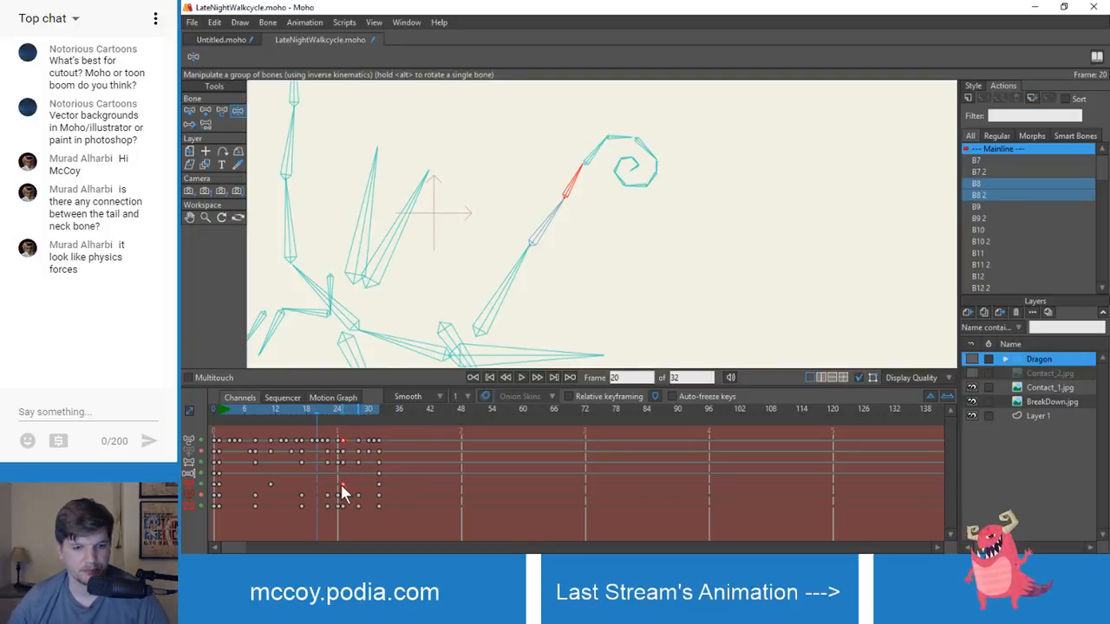
mouse_move(303, 425)
mouse_down()
mouse_move(219, 415)
mouse_move(303, 433)
mouse_up()
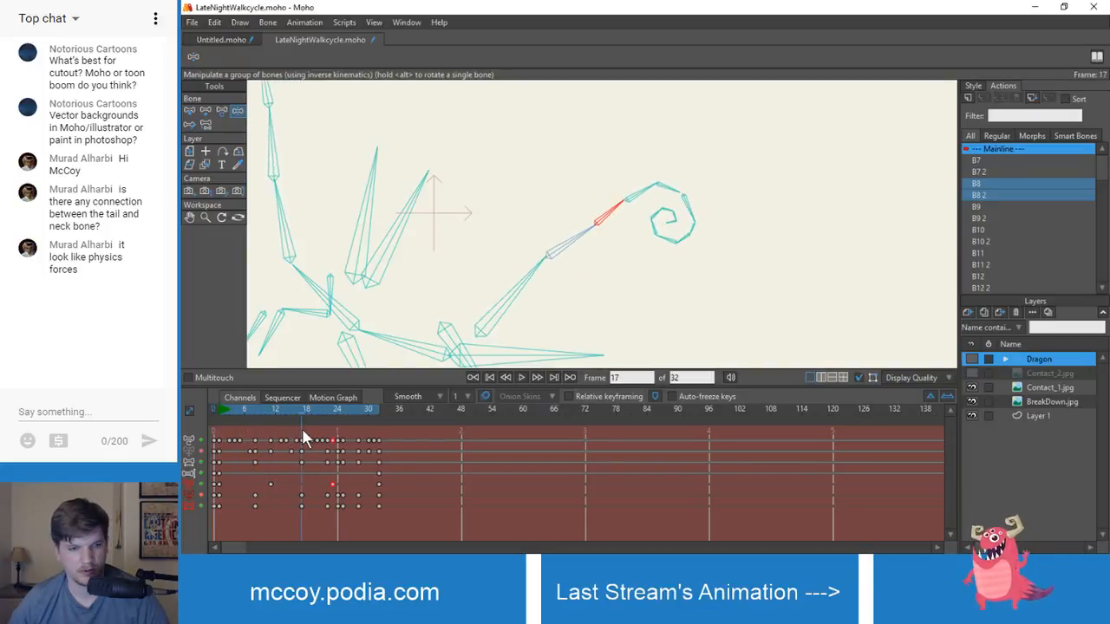
drag(609, 208, 607, 223)
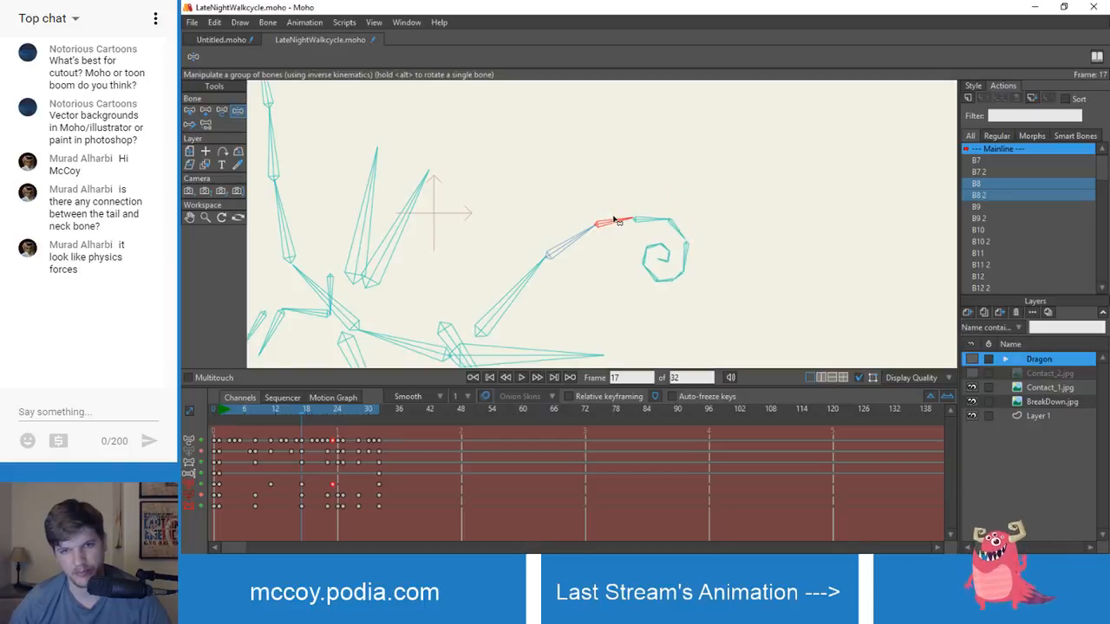
- Retime bone B8's rotation keyframes to frames 9, 17 and 25, and play the cycle
mouse_move(293, 408)
mouse_down()
mouse_move(239, 414)
mouse_move(275, 417)
mouse_up()
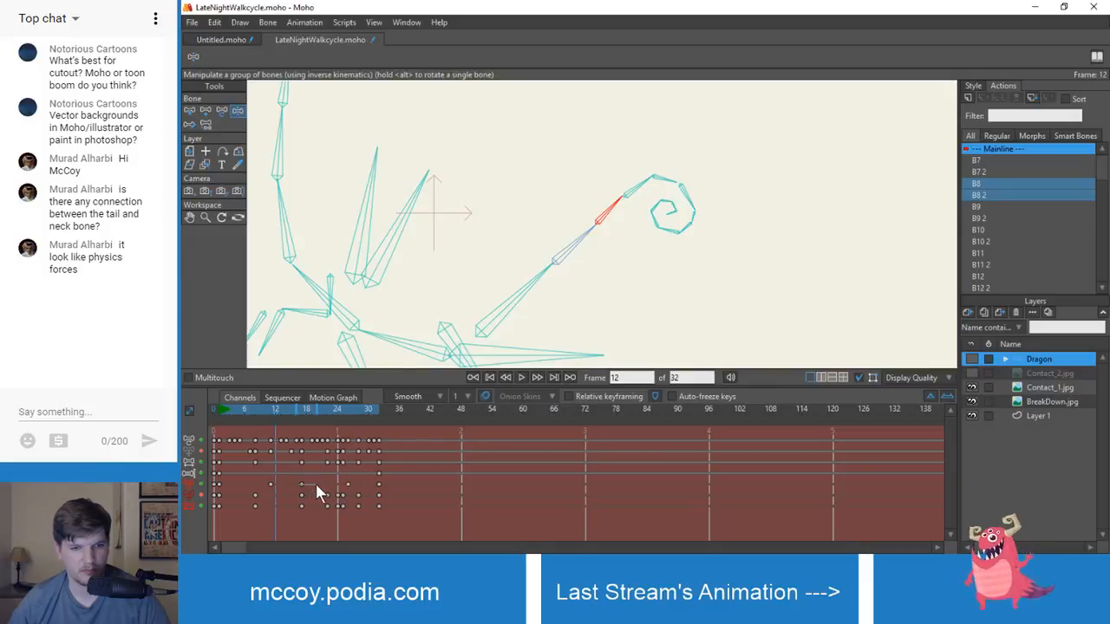
mouse_move(316, 483)
mouse_down()
mouse_move(259, 479)
mouse_move(304, 484)
mouse_up()
click(296, 485)
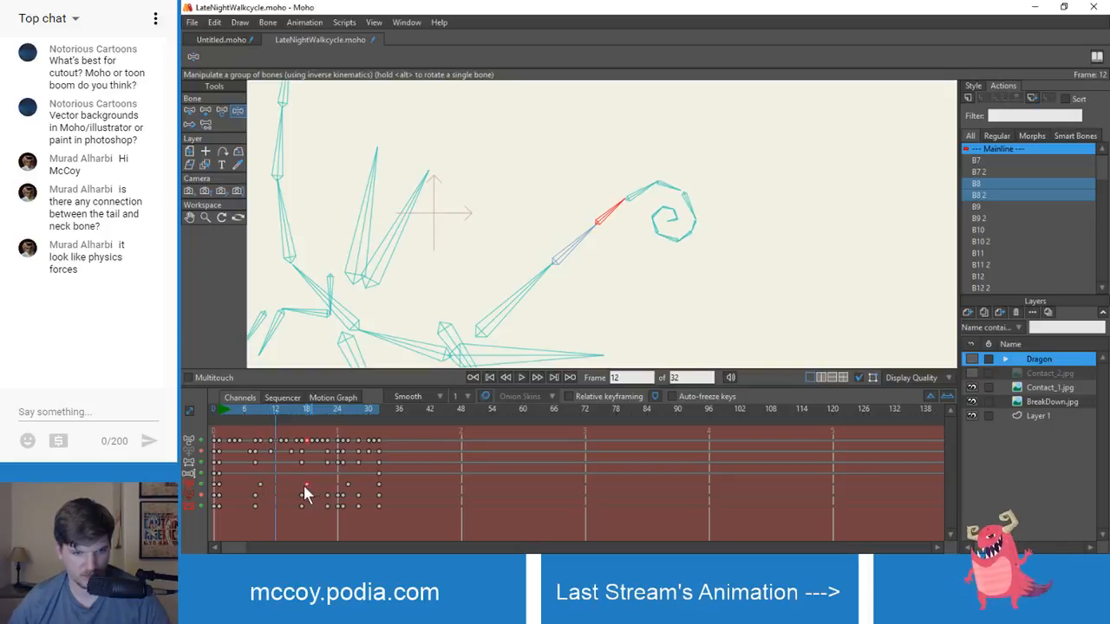
key(space)
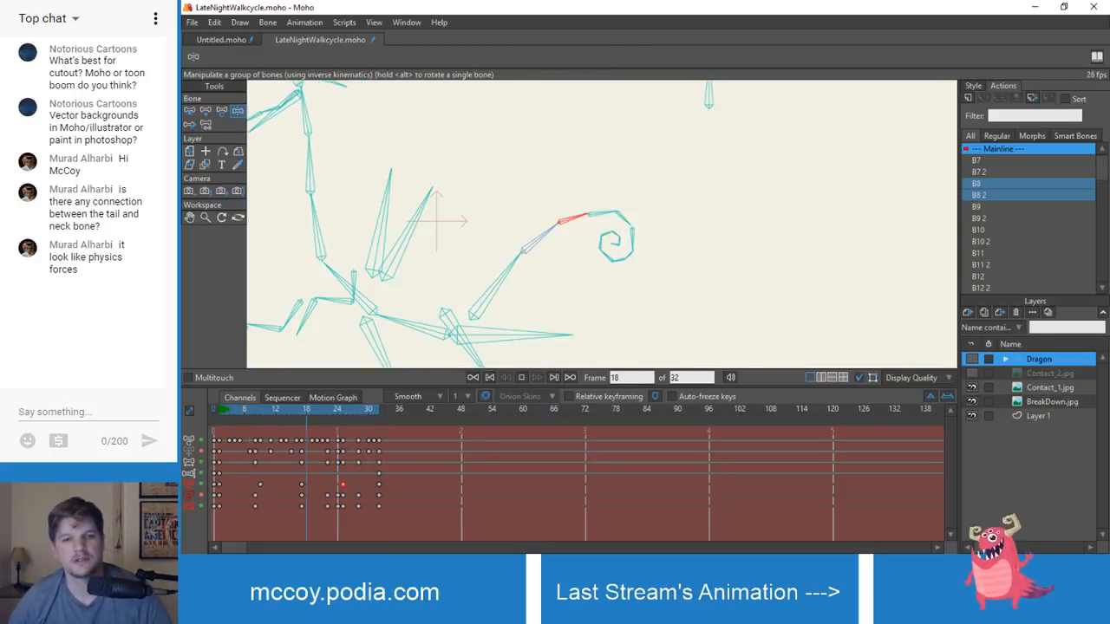
- Examine the parent connections between the dragon's tail, body and neck bones with the Reparent Bone tool
key(p)
scroll(421, 302, up, 2)
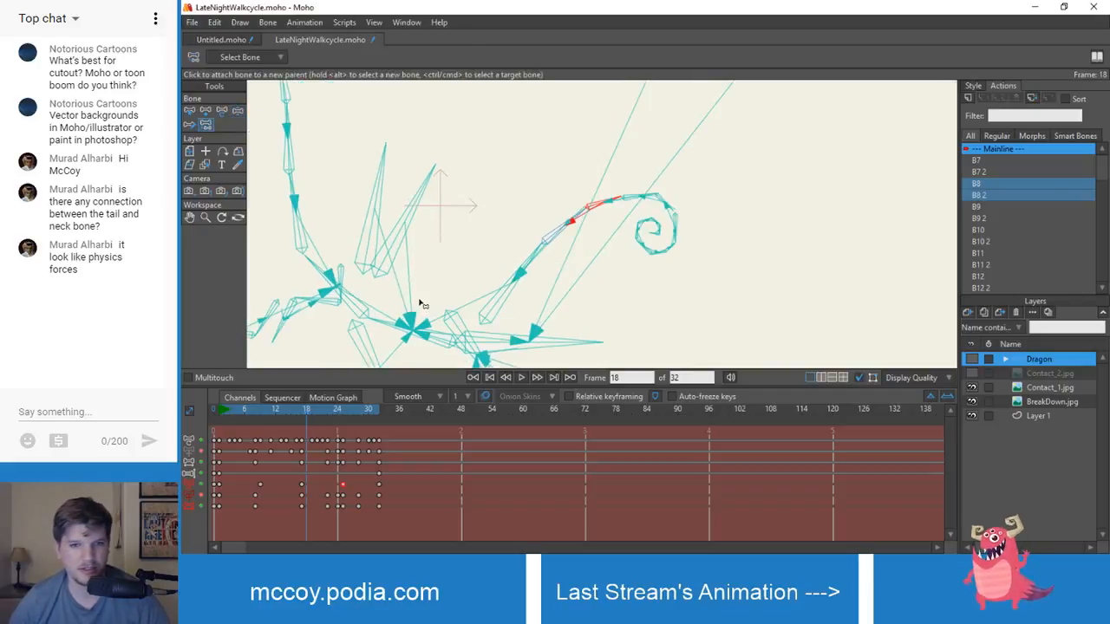
drag(446, 287, 582, 197)
scroll(582, 196, up, 2)
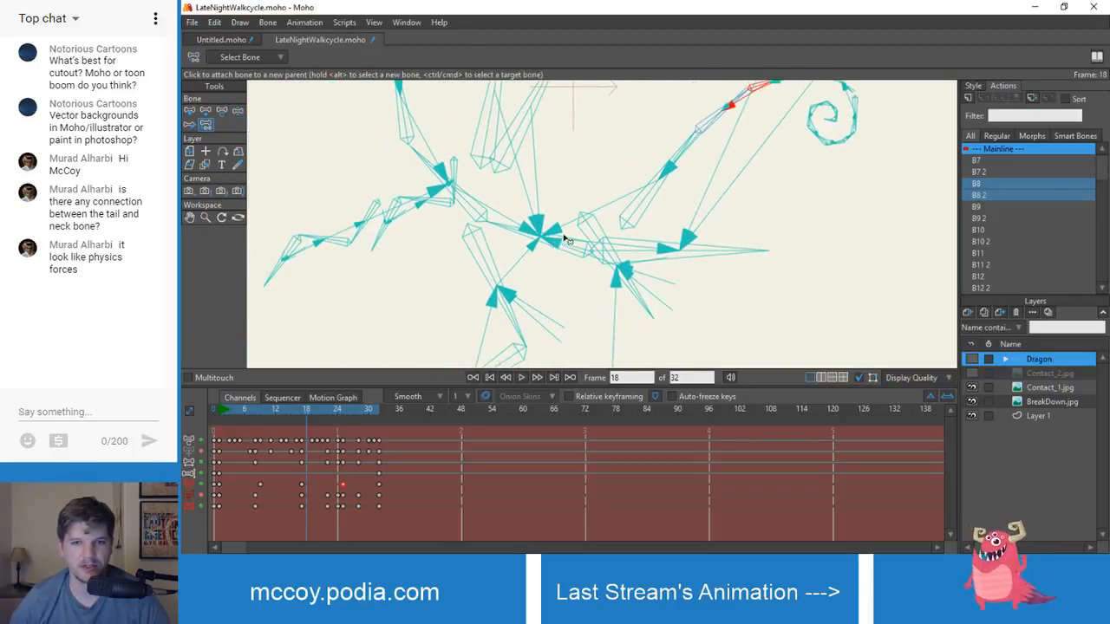
scroll(673, 259, down, 2)
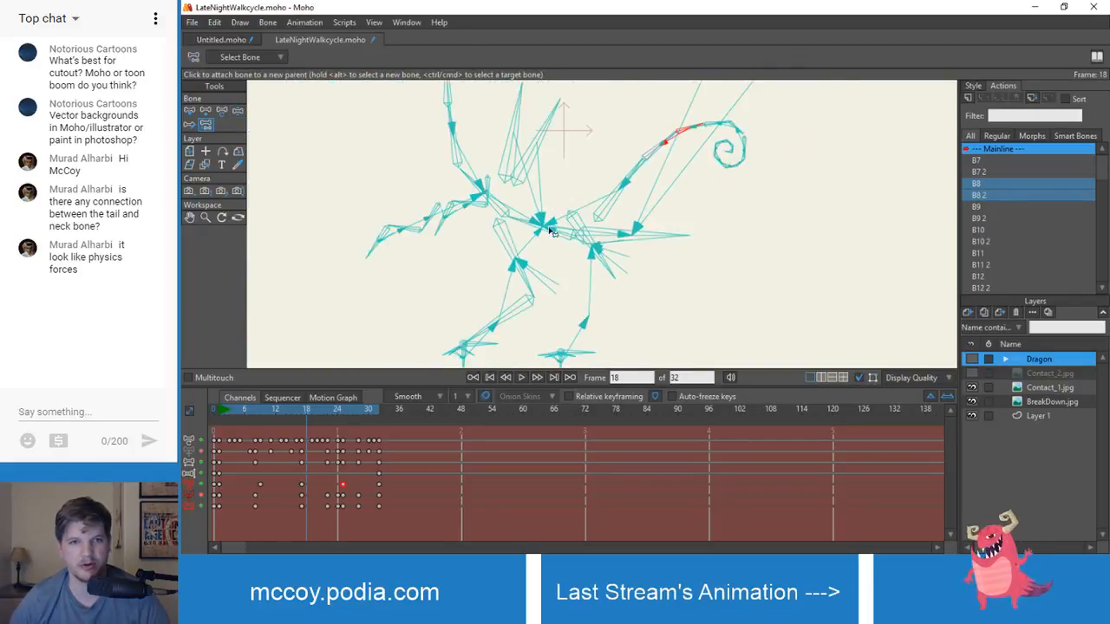
scroll(579, 276, up, 2)
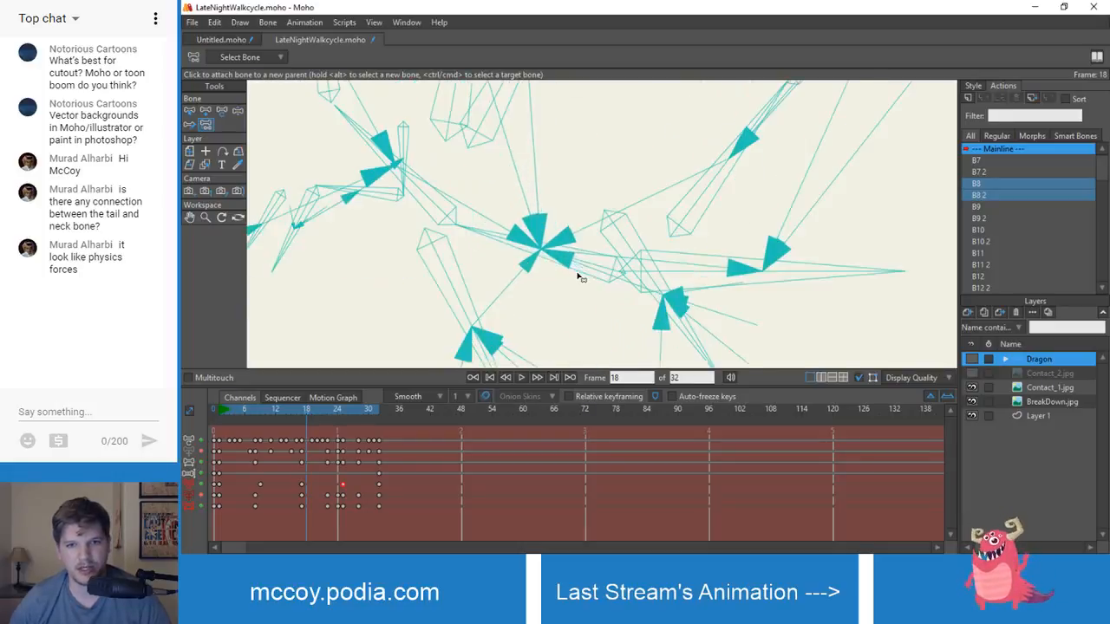
scroll(685, 235, down, 2)
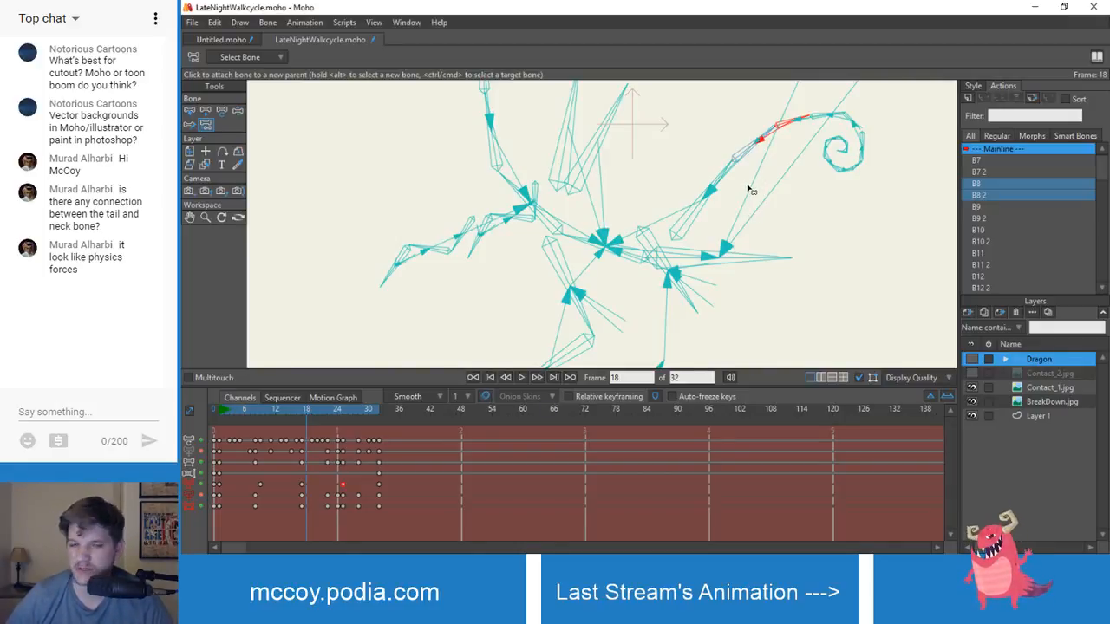
scroll(729, 189, down, 2)
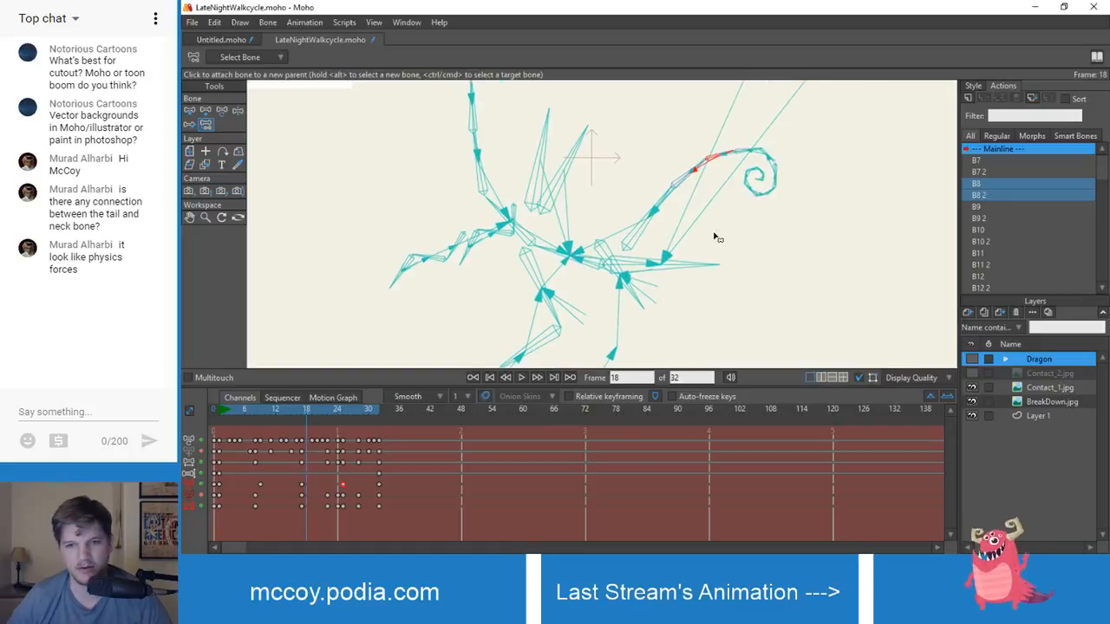
click(189, 110)
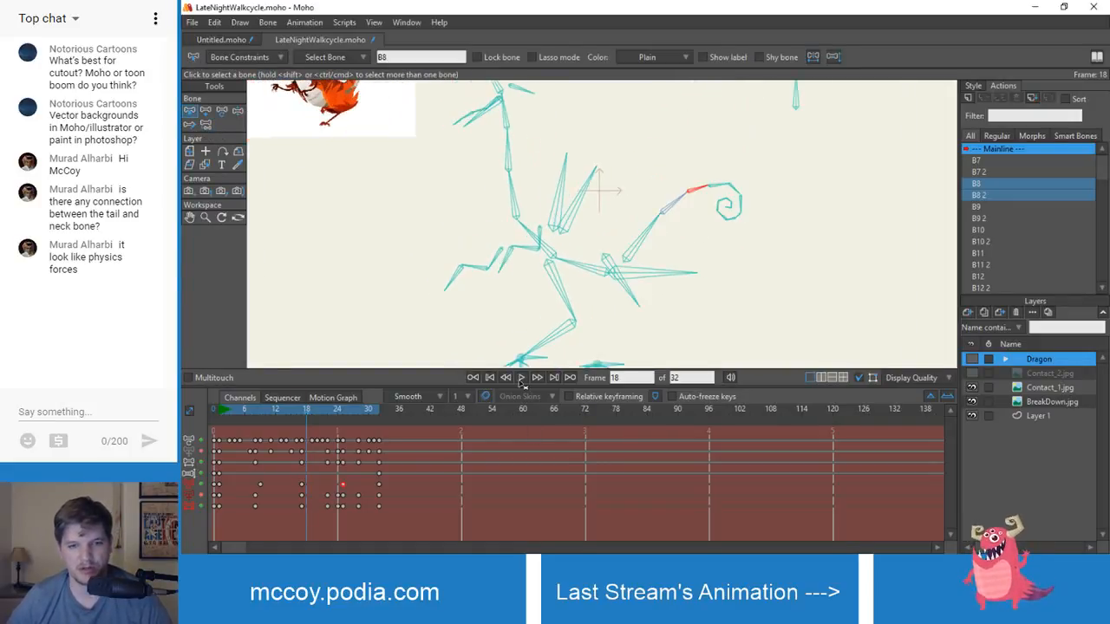
- Un-mute the muted bone channels in the timeline, with the playhead back at frame 1
drag(232, 411, 220, 415)
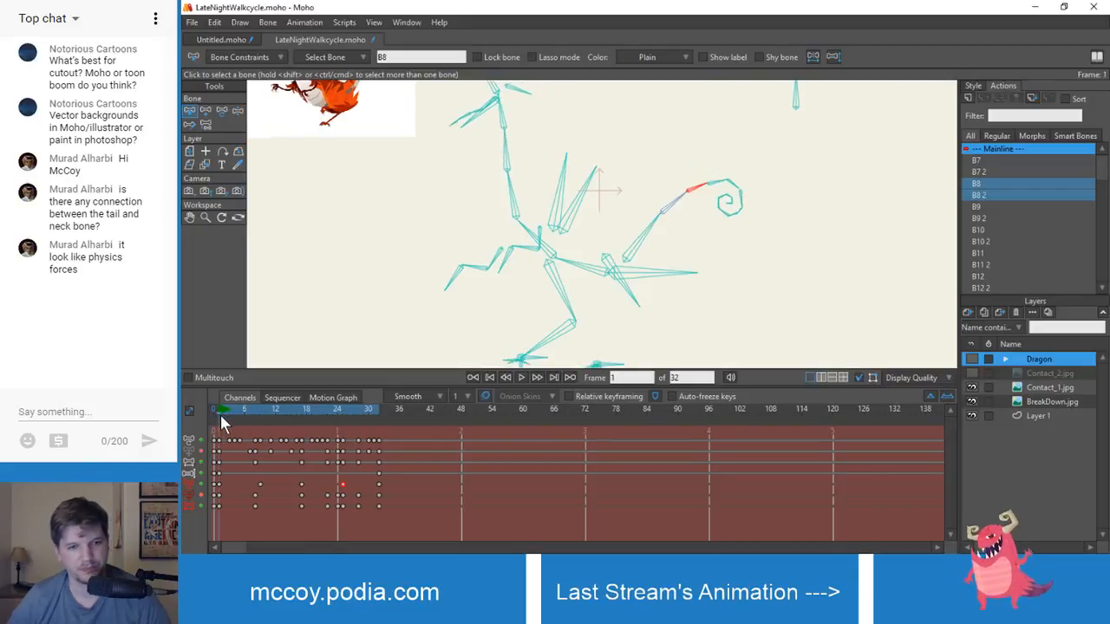
click(202, 495)
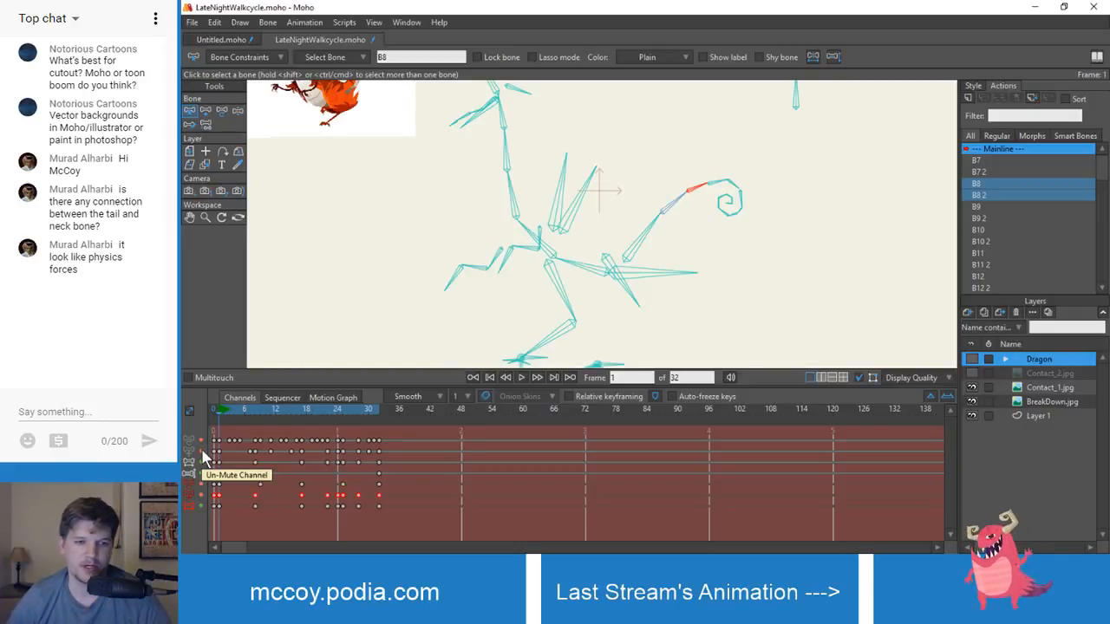
click(202, 452)
click(202, 440)
click(471, 478)
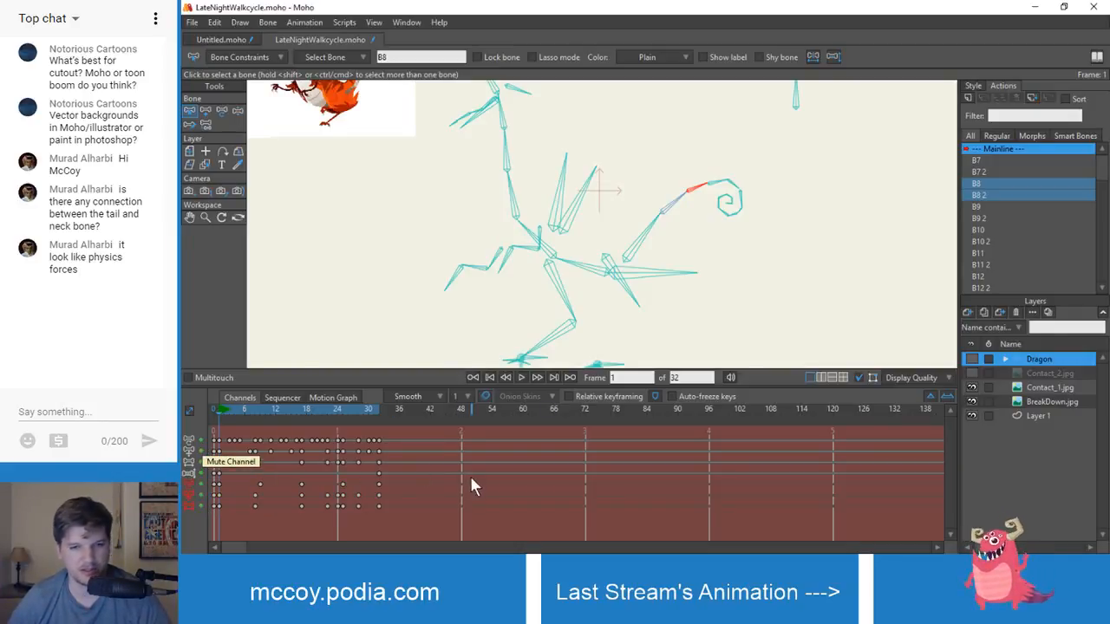
- Make the Dragon layer visible and play the walk cycle to review the tail on the finished artwork
click(971, 360)
key(space)
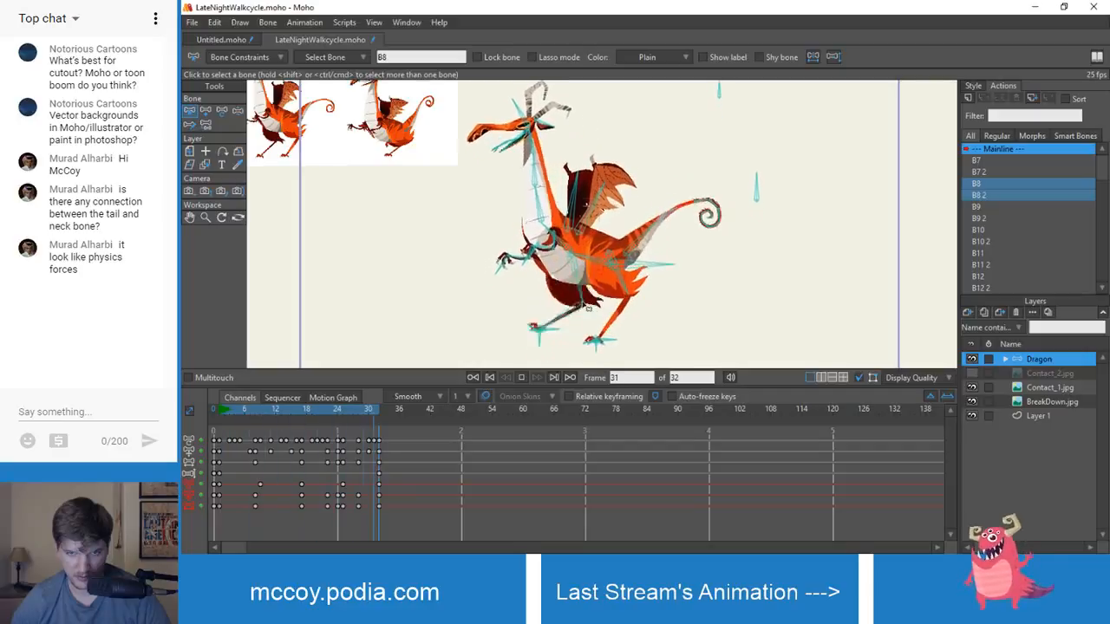
drag(216, 413, 245, 429)
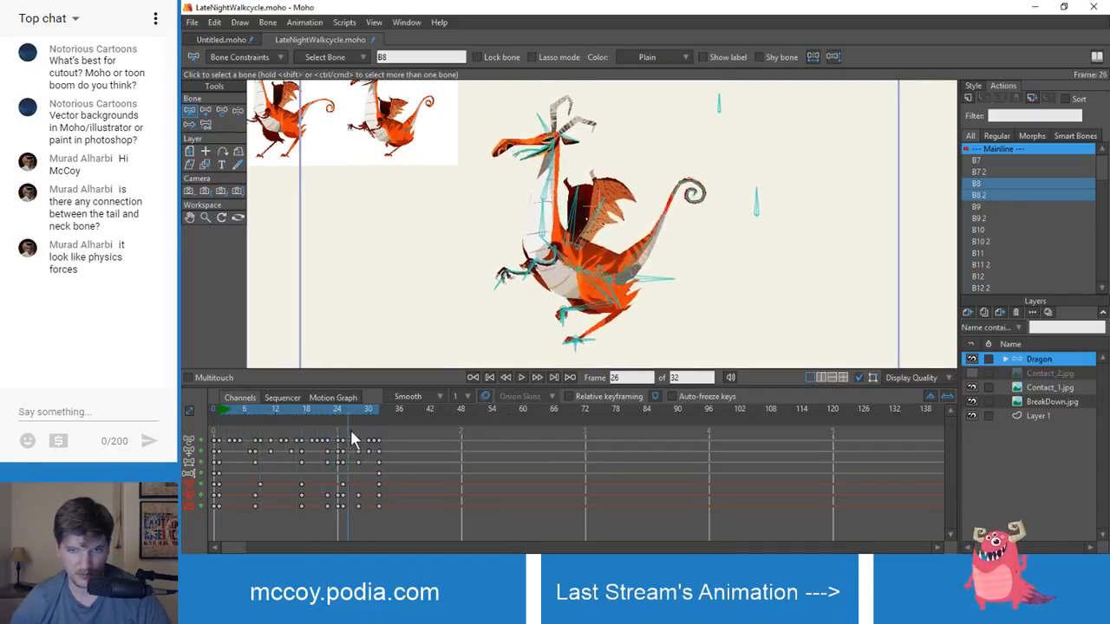
key(space)
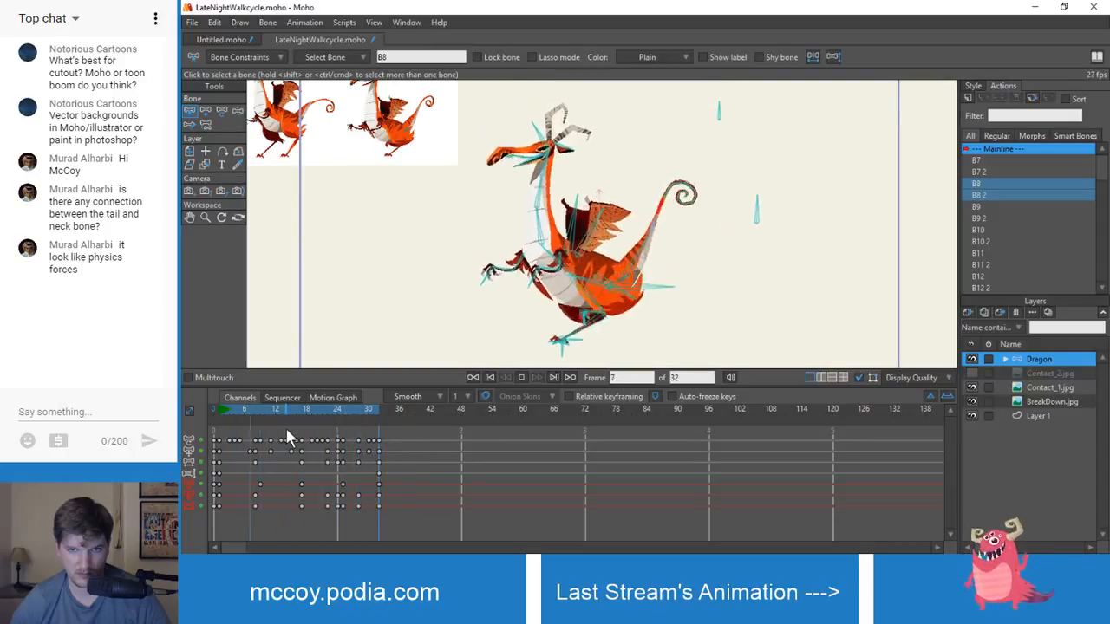
key(space)
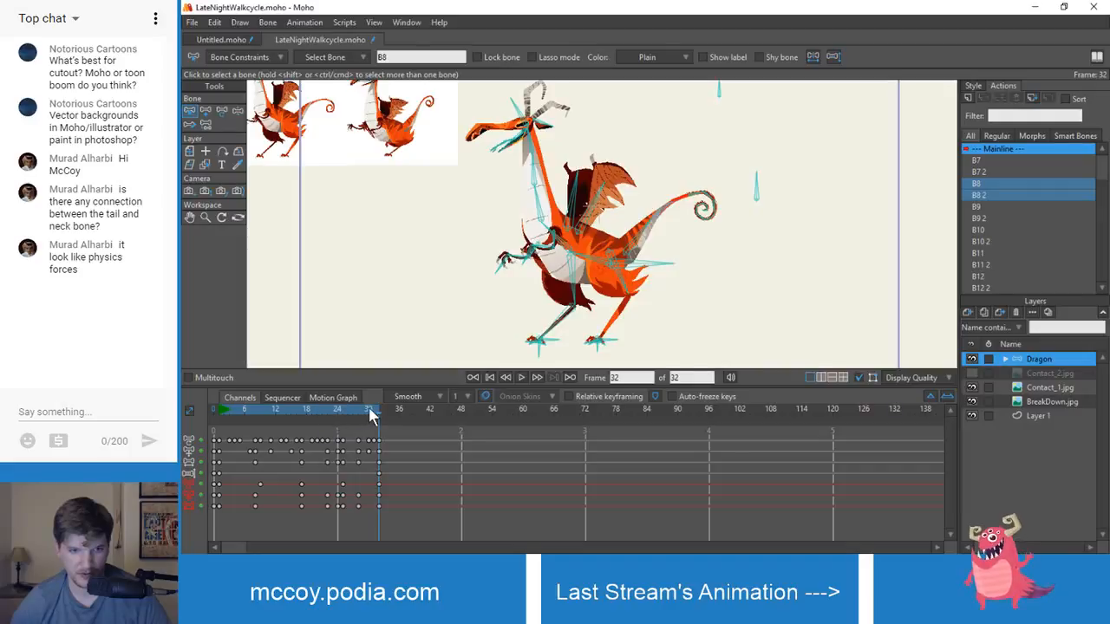
- Rotate tail bone B7 slightly downward at frame 25 and play the cycle to check the softened bend
drag(369, 407, 350, 434)
scroll(803, 252, up, 2)
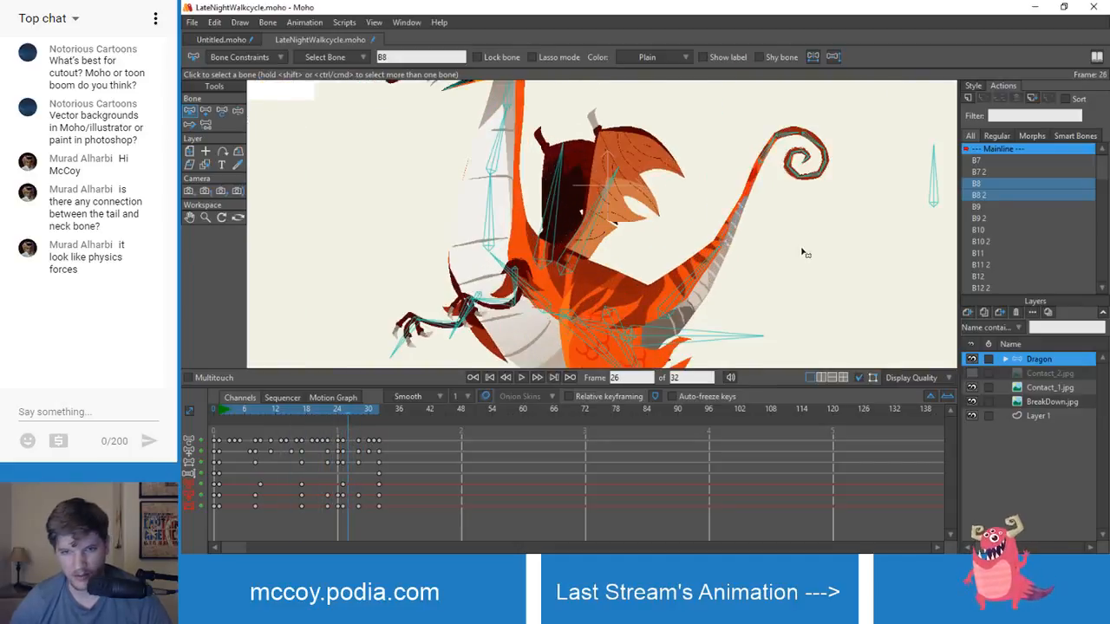
click(732, 246)
scroll(732, 245, up, 3)
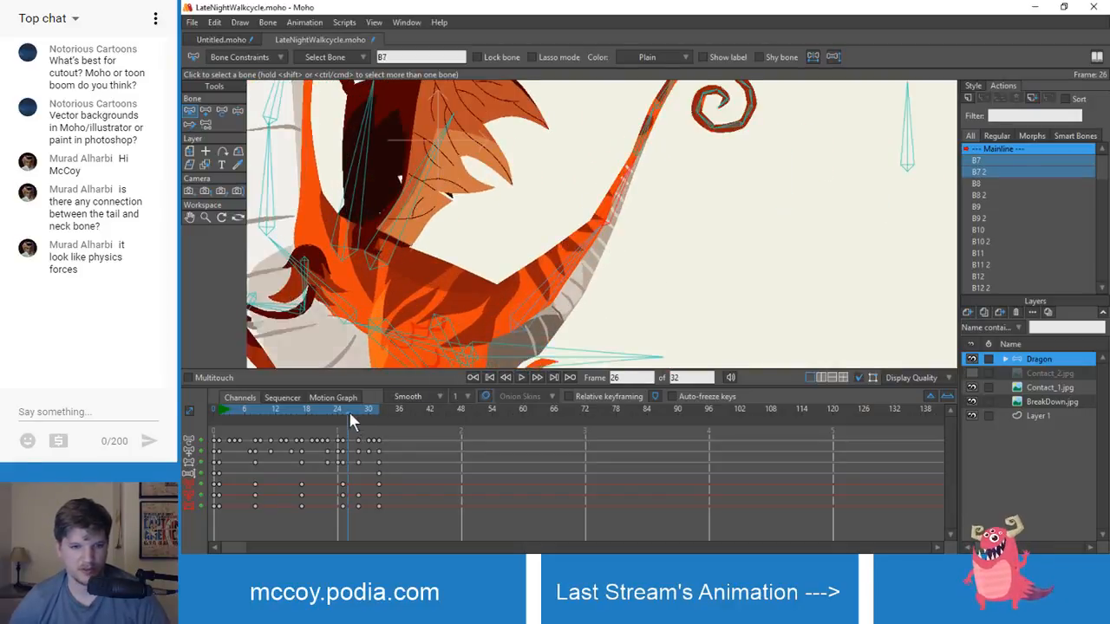
mouse_move(349, 411)
mouse_down()
mouse_move(339, 412)
mouse_move(359, 413)
mouse_move(343, 415)
mouse_up()
key(t)
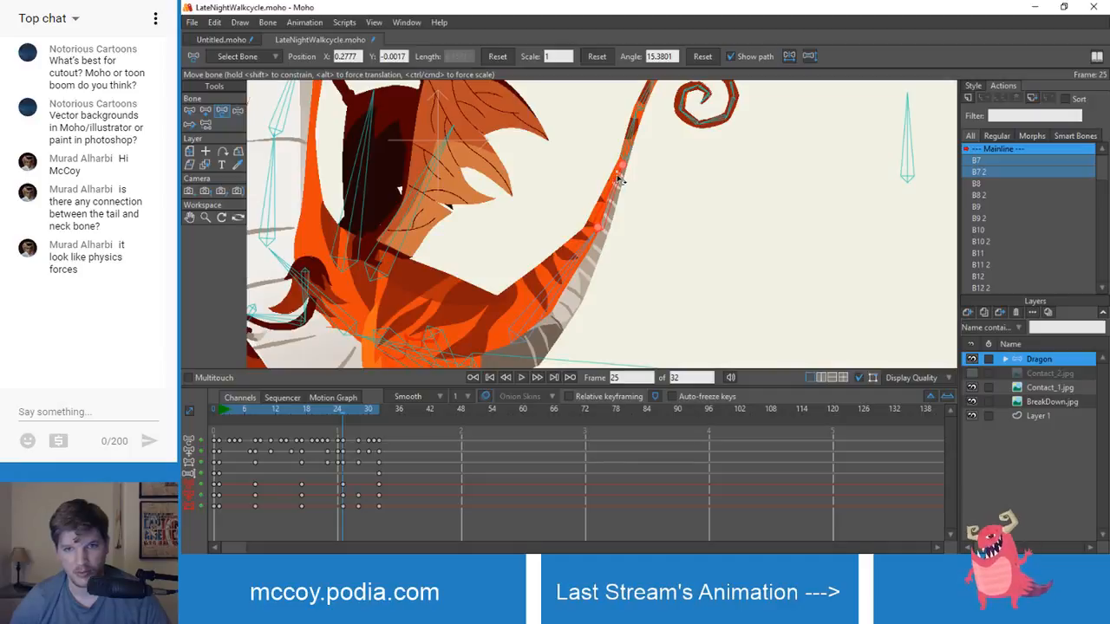
drag(619, 180, 628, 183)
scroll(628, 183, down, 3)
key(space)
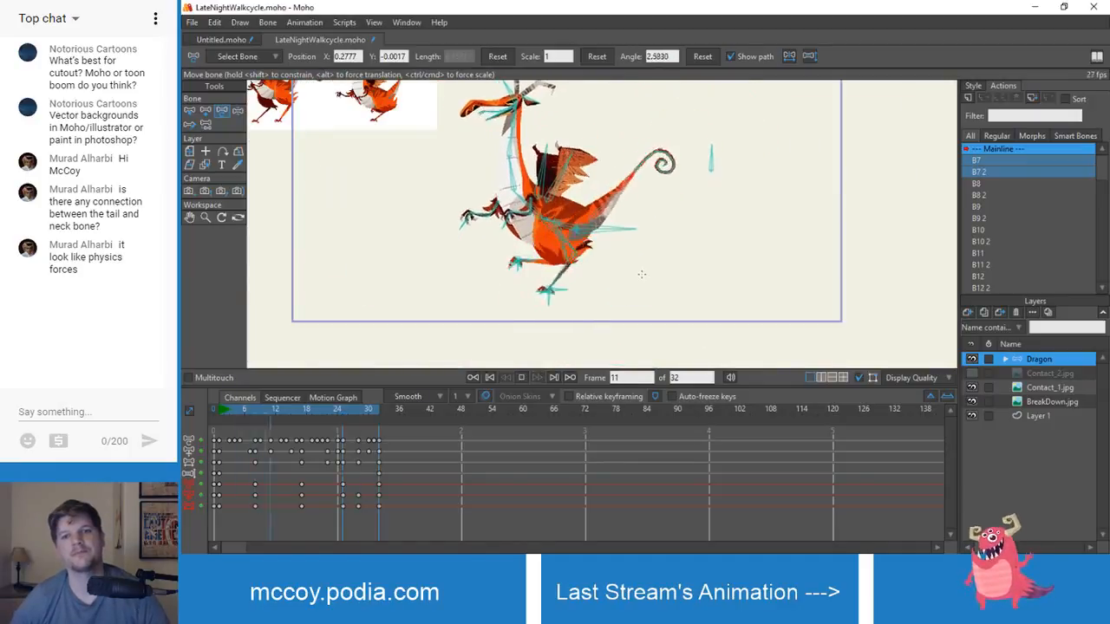
- Frame the whole dragon, hide the bone overlay, and review the playing walk cycle
scroll(616, 277, down, 1)
drag(616, 278, 604, 318)
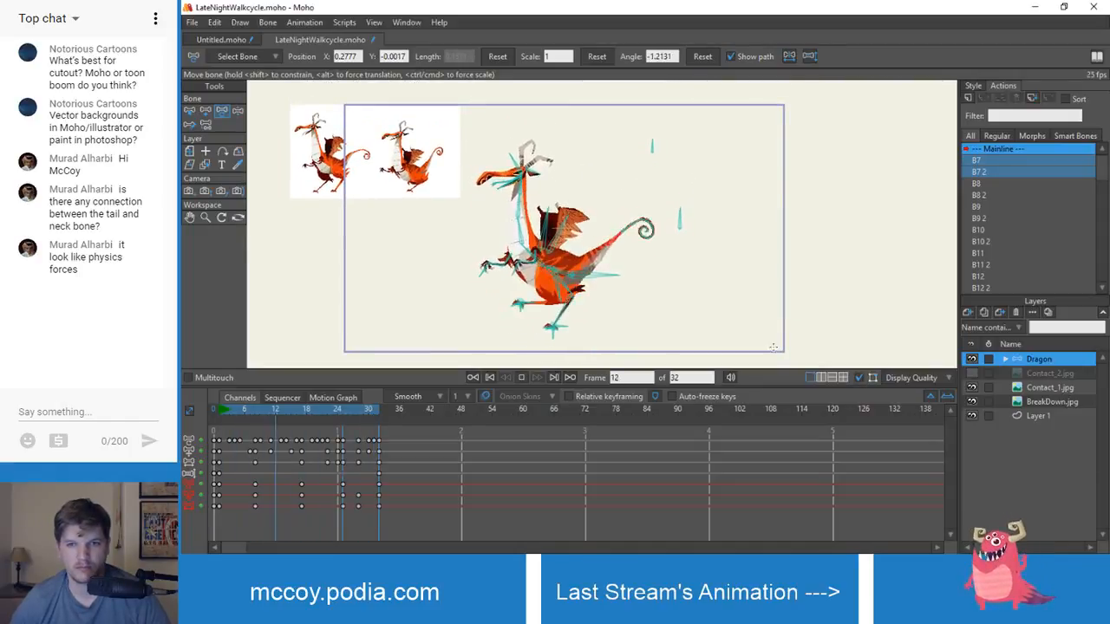
click(860, 376)
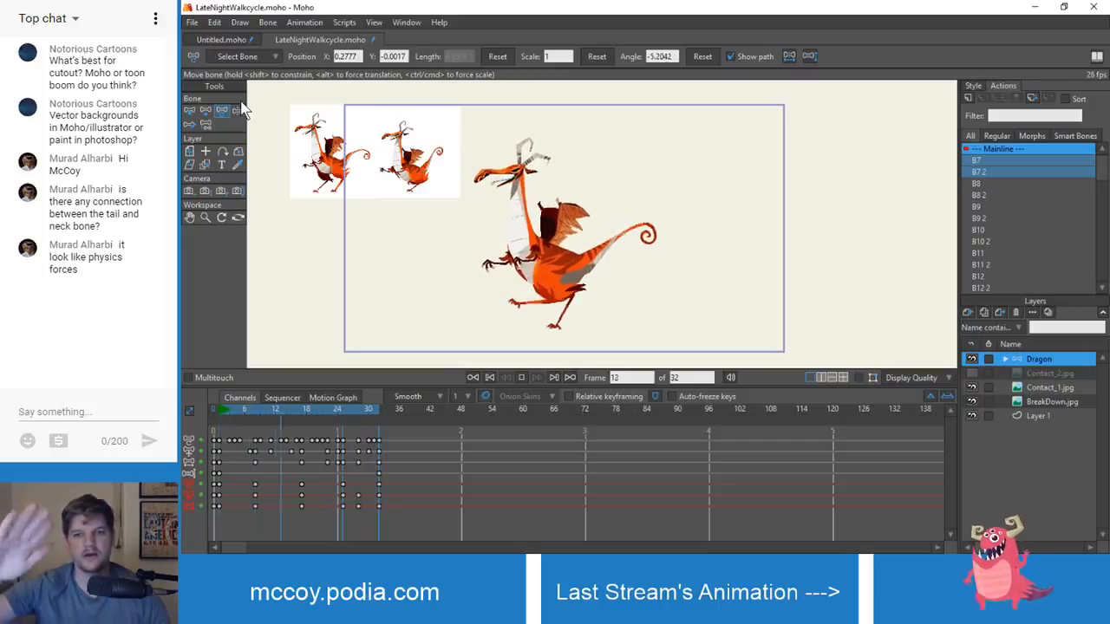
key(space)
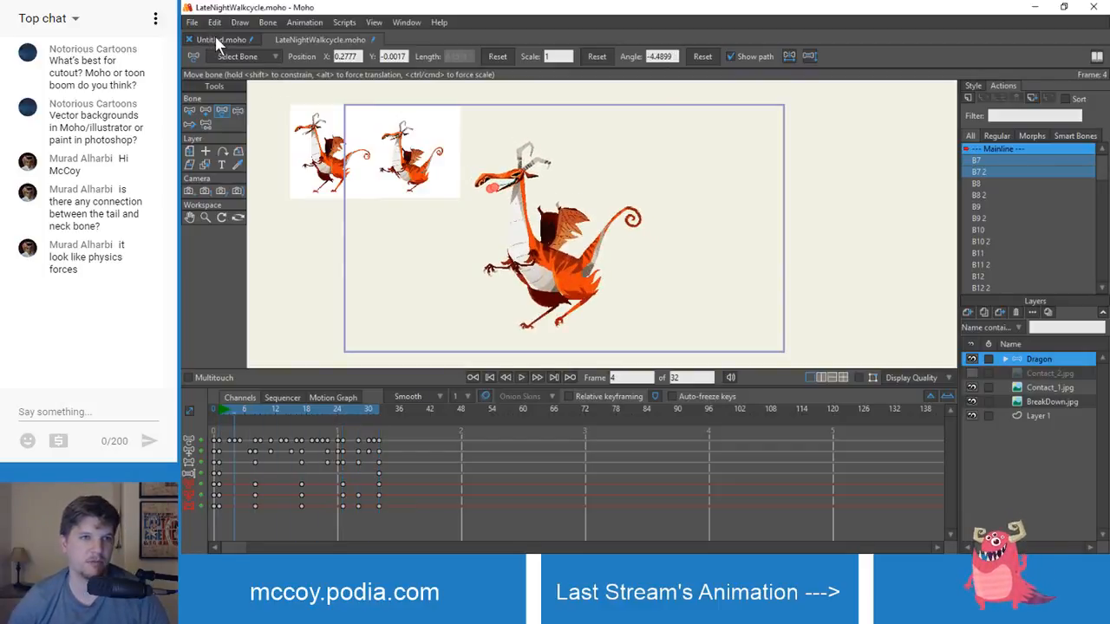
- Switch to Untitled.moho and play its tail animation as reference
click(219, 39)
key(space)
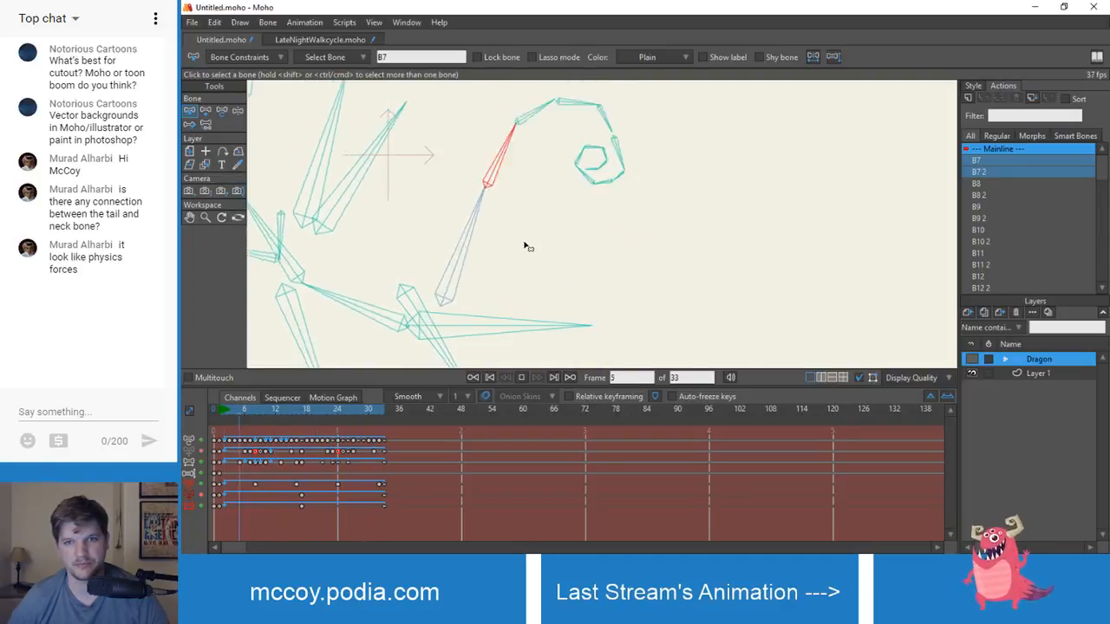
- Stop the reference playback and scrub through the timeline to examine how the curled tail tip moves
key(space)
drag(612, 122, 566, 188)
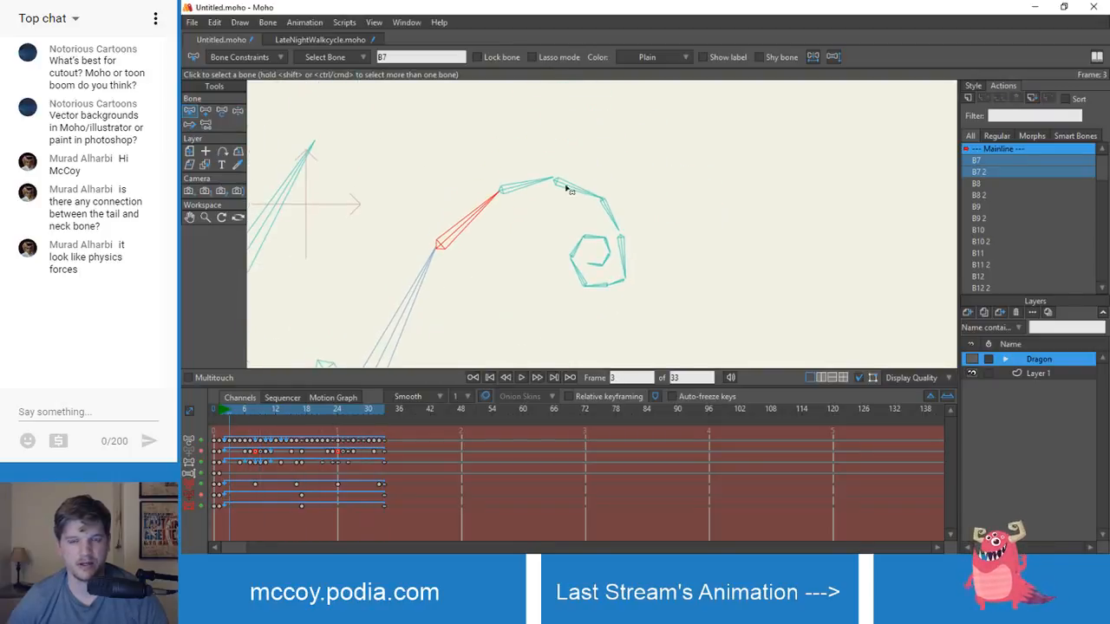
drag(244, 409, 422, 421)
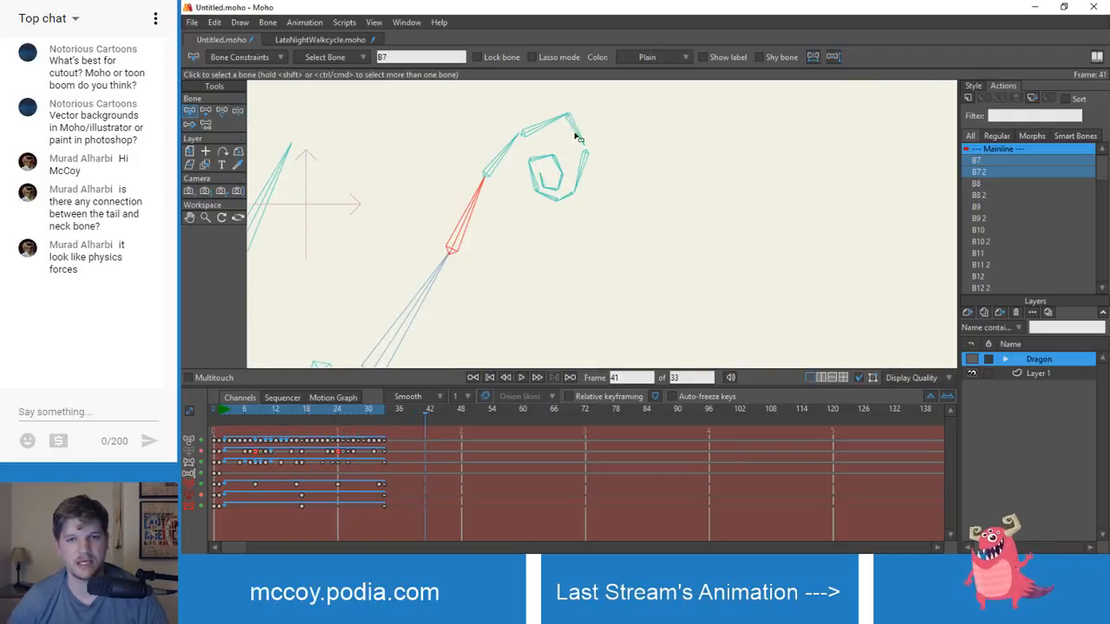
- Switch to LateNightWalkcycle.moho, hide the Dragon layer's artwork, and show its bones around the curled tail tip
click(303, 40)
scroll(607, 216, up, 5)
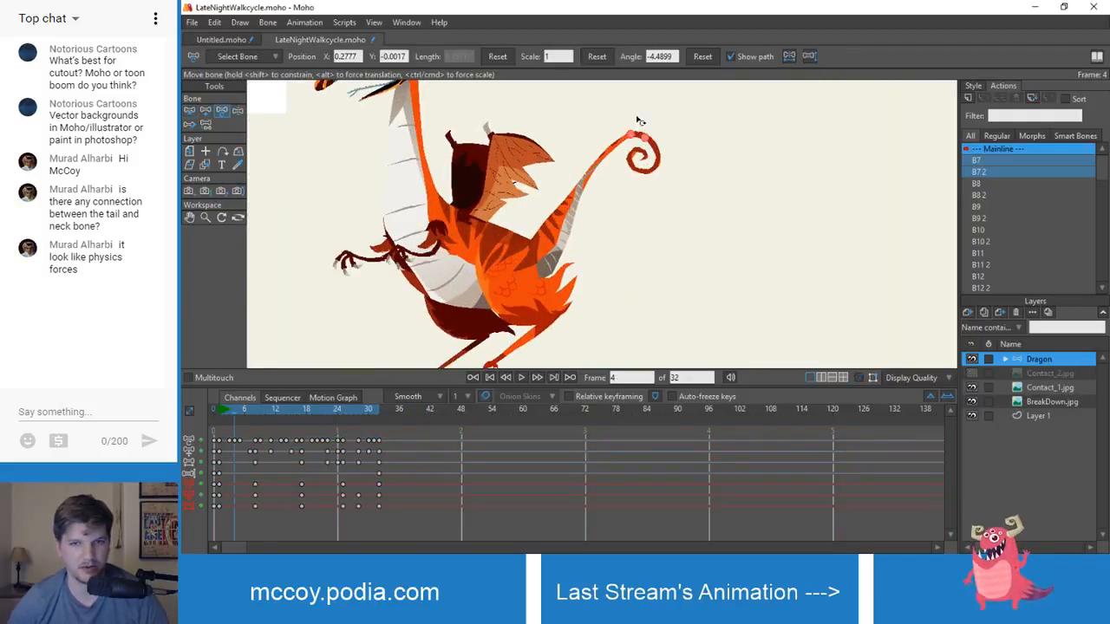
click(972, 359)
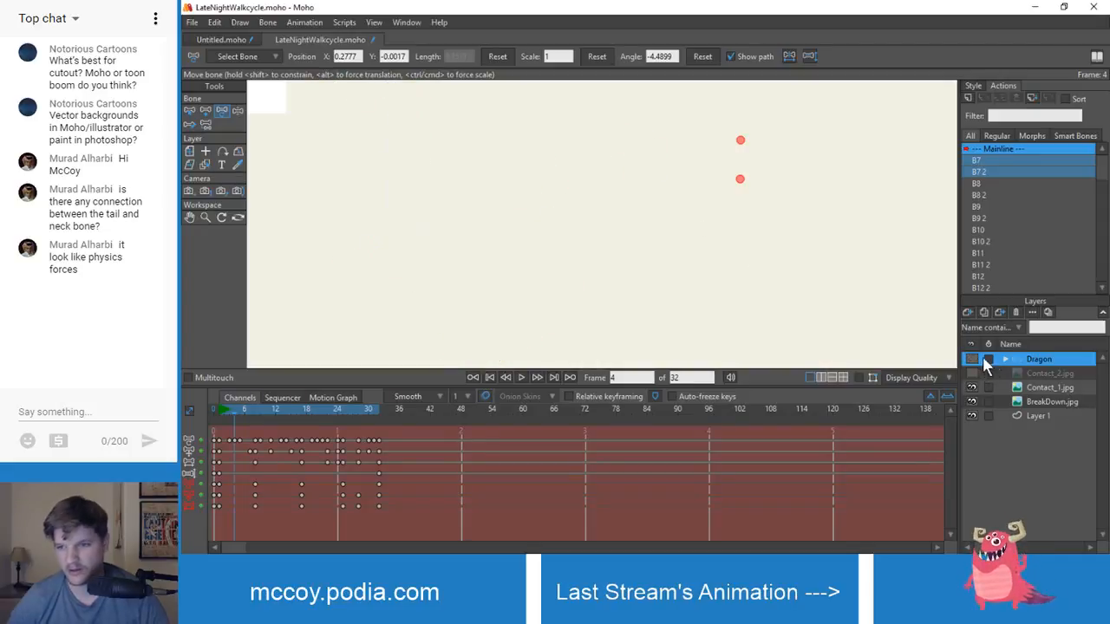
click(972, 359)
click(969, 357)
click(858, 377)
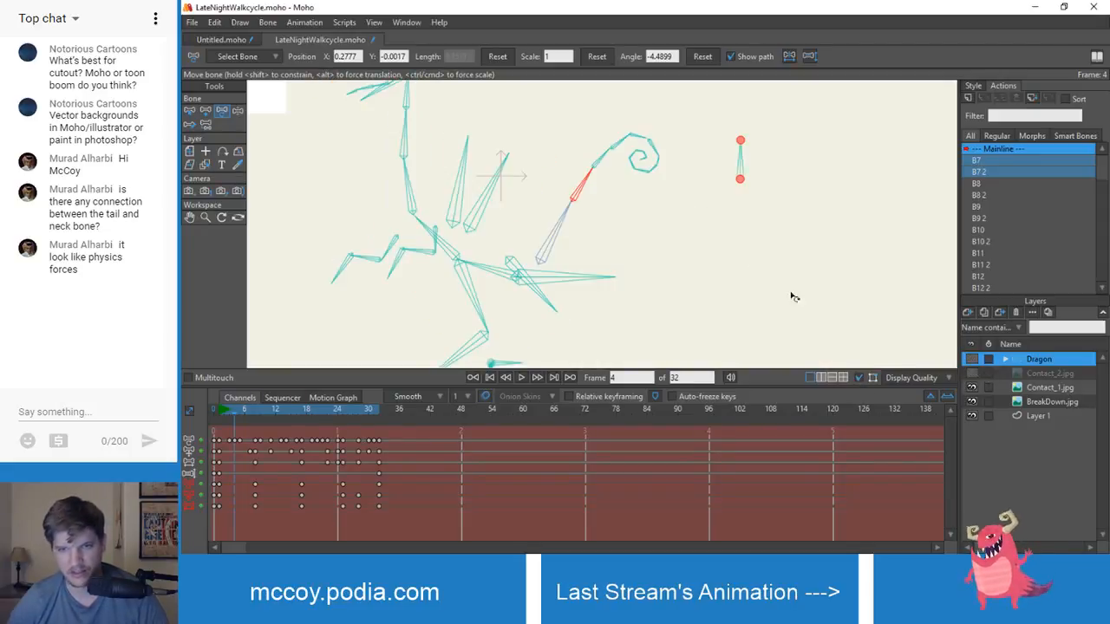
scroll(607, 225, up, 5)
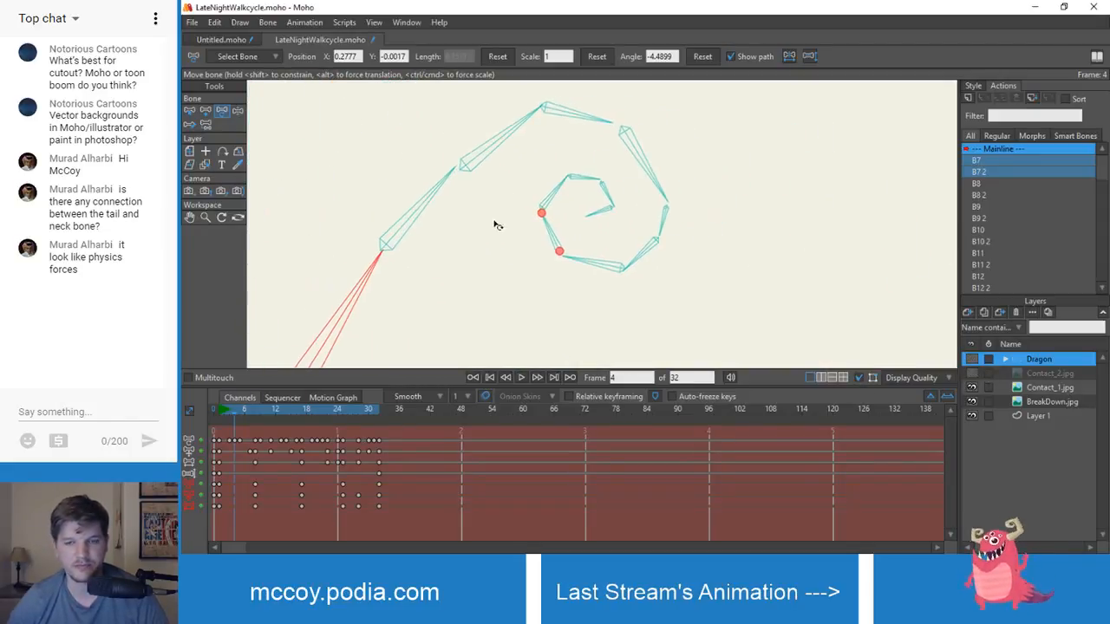
- Compare the tail poses from frame 1 to frame 12 and select all curled tail bones from B11 to the tip at frame 12
click(220, 412)
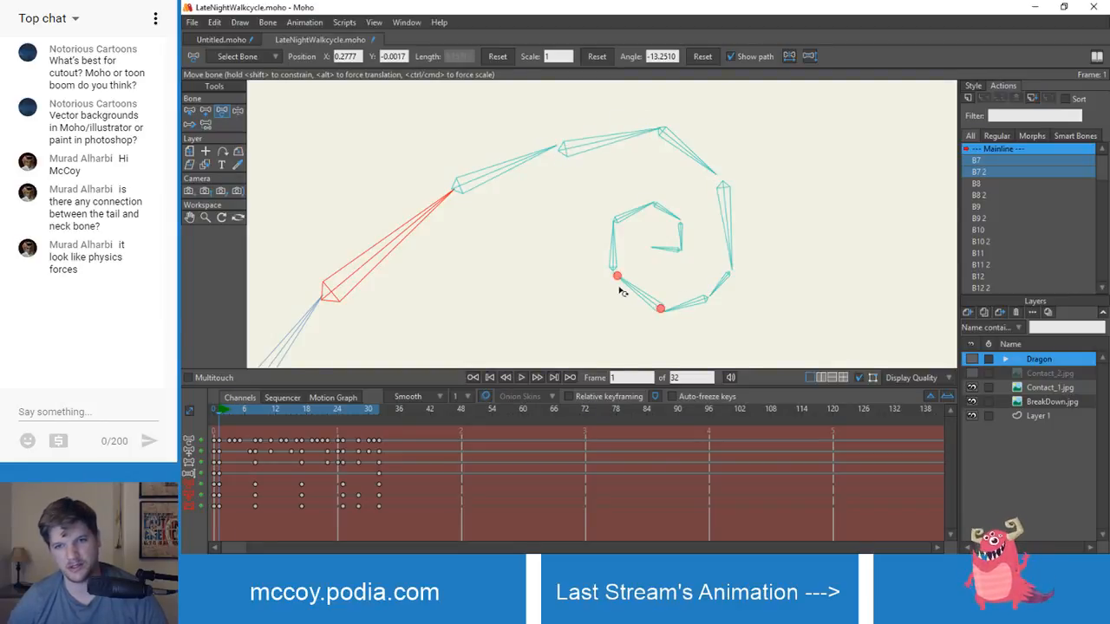
scroll(582, 268, down, 1)
drag(558, 282, 539, 262)
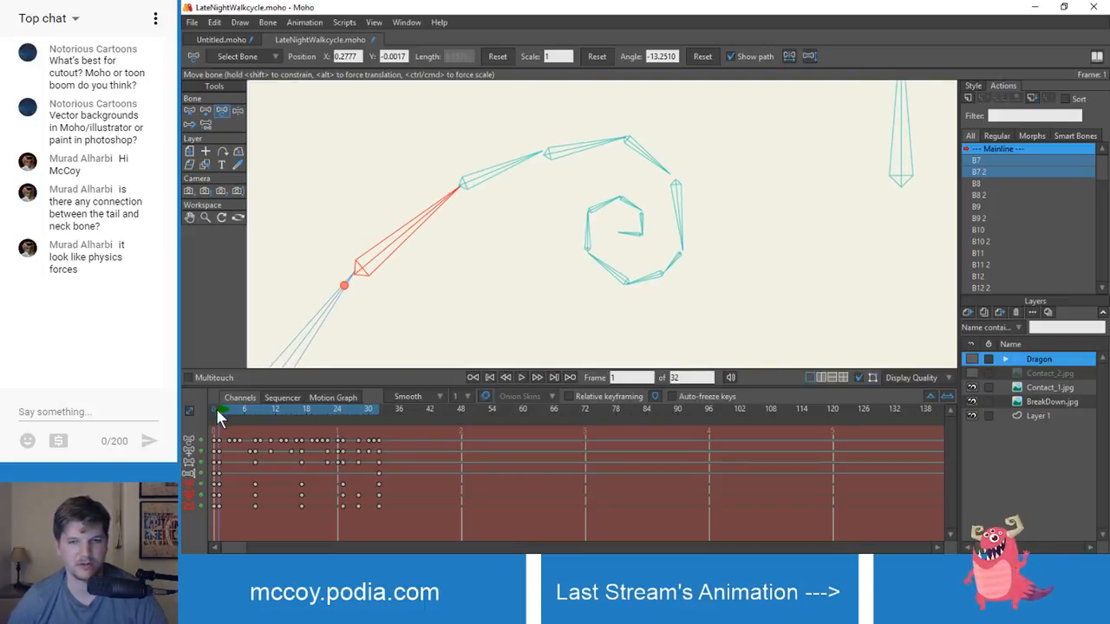
drag(217, 414, 276, 426)
scroll(650, 228, up, 3)
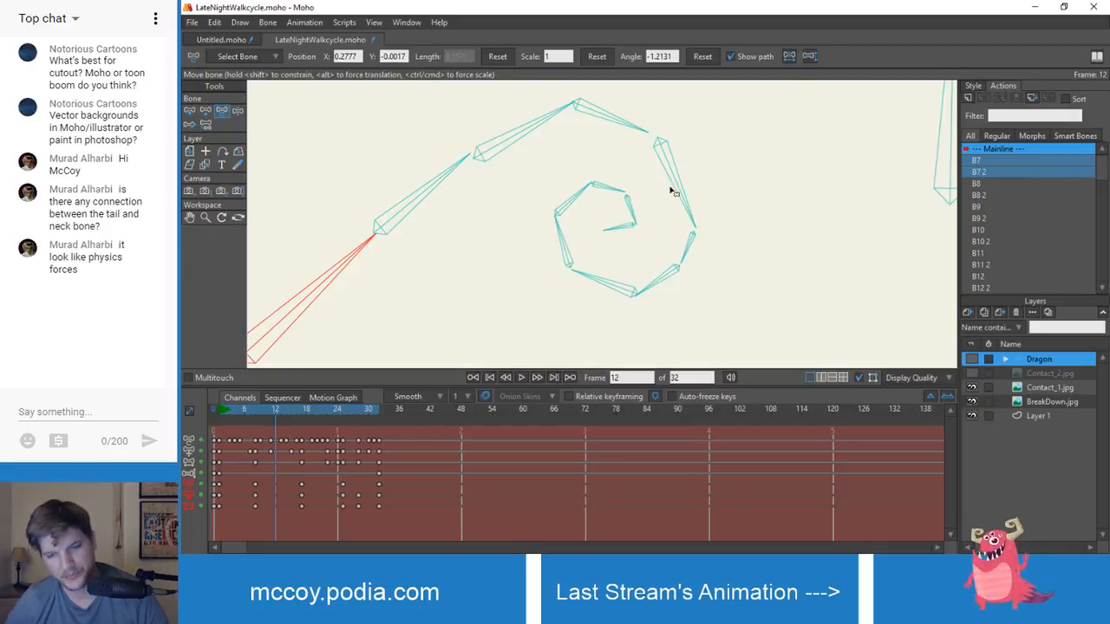
key(z)
click(683, 216)
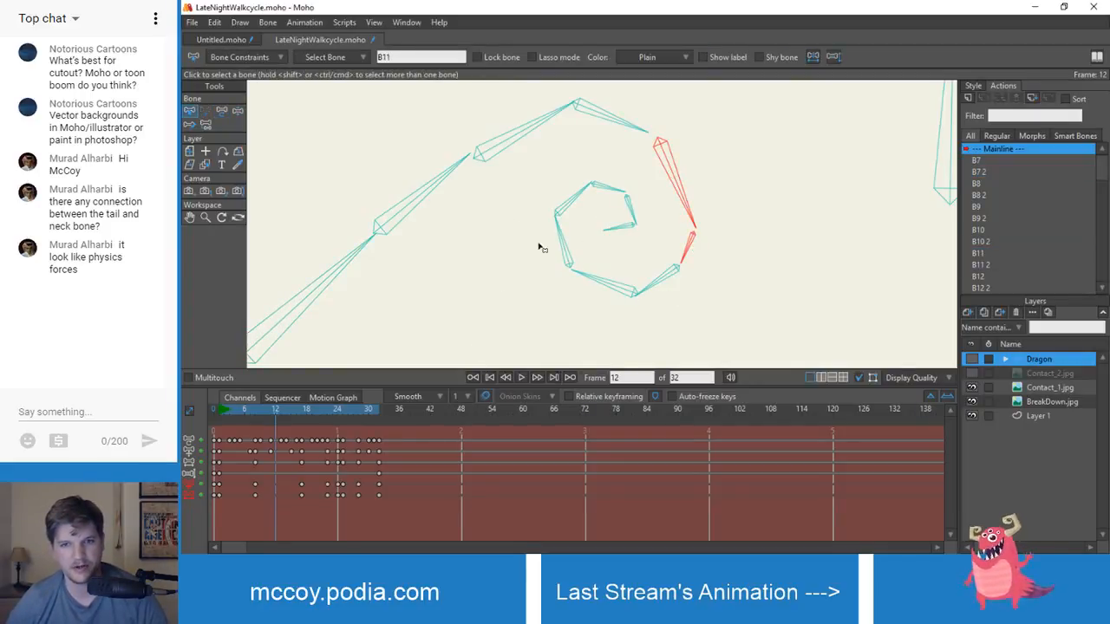
drag(527, 161, 652, 329)
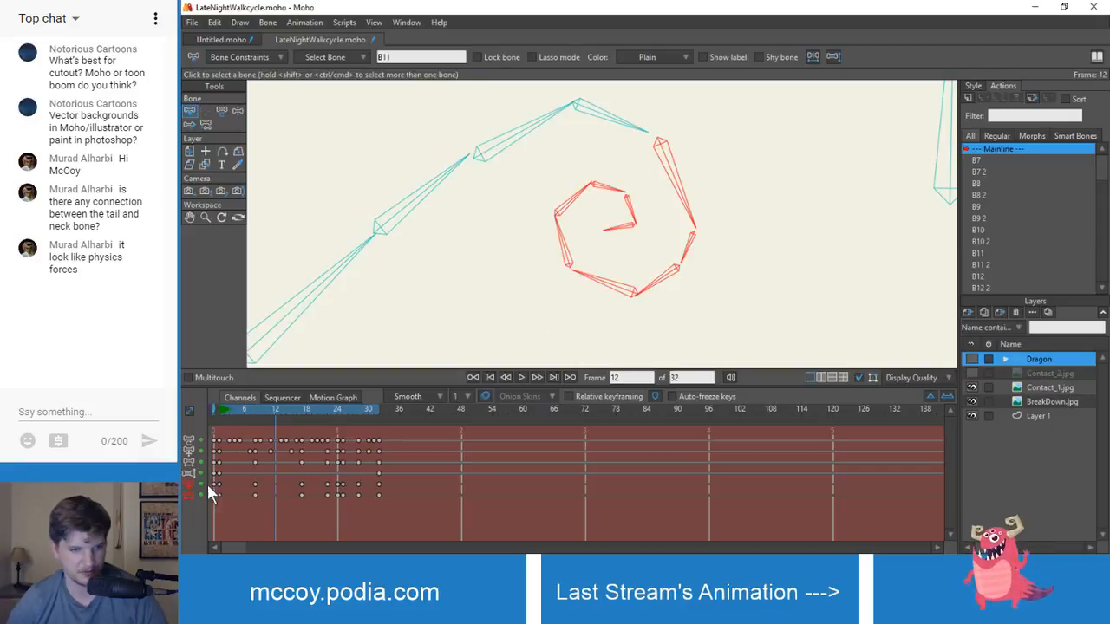
mouse_move(264, 414)
mouse_down()
mouse_move(218, 414)
mouse_move(284, 416)
mouse_move(235, 414)
mouse_move(274, 420)
mouse_up()
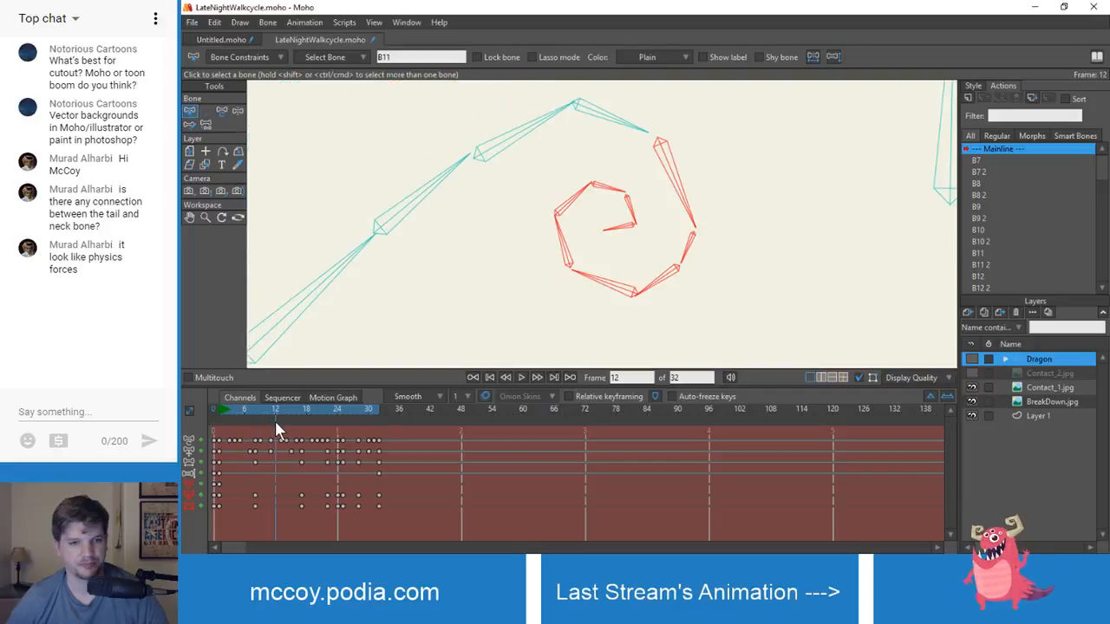
- Pose the curled tail bones from B11 to the tip at frame 12, rotating them individually to open up the spiral
scroll(543, 250, up, 3)
drag(544, 250, 471, 255)
scroll(518, 249, up, 2)
scroll(587, 196, down, 2)
drag(587, 196, 579, 210)
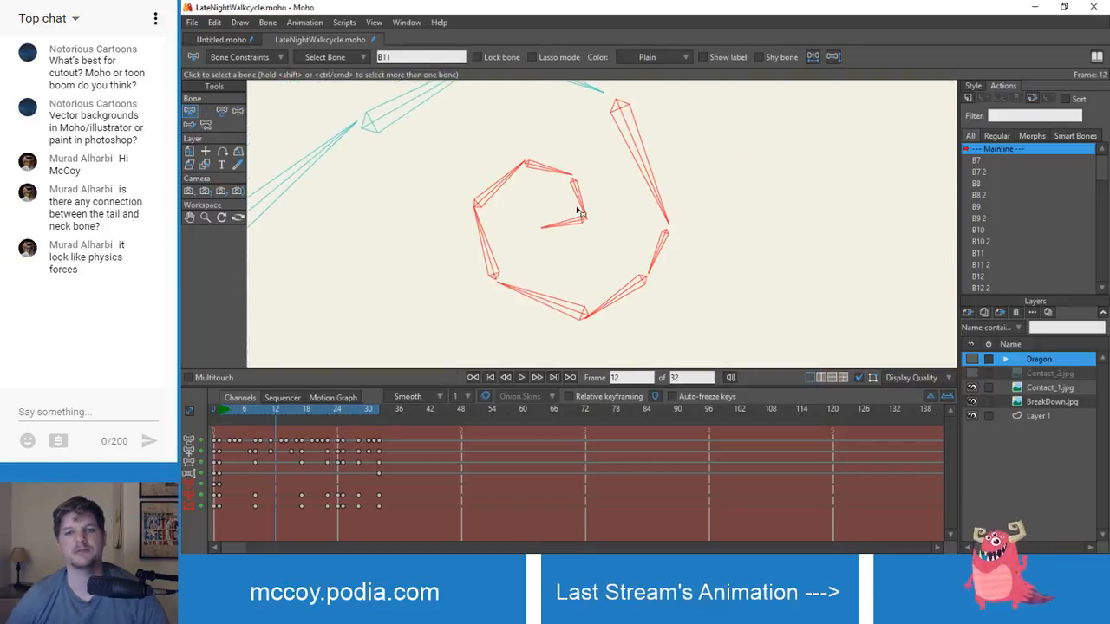
key(z)
drag(658, 249, 645, 280)
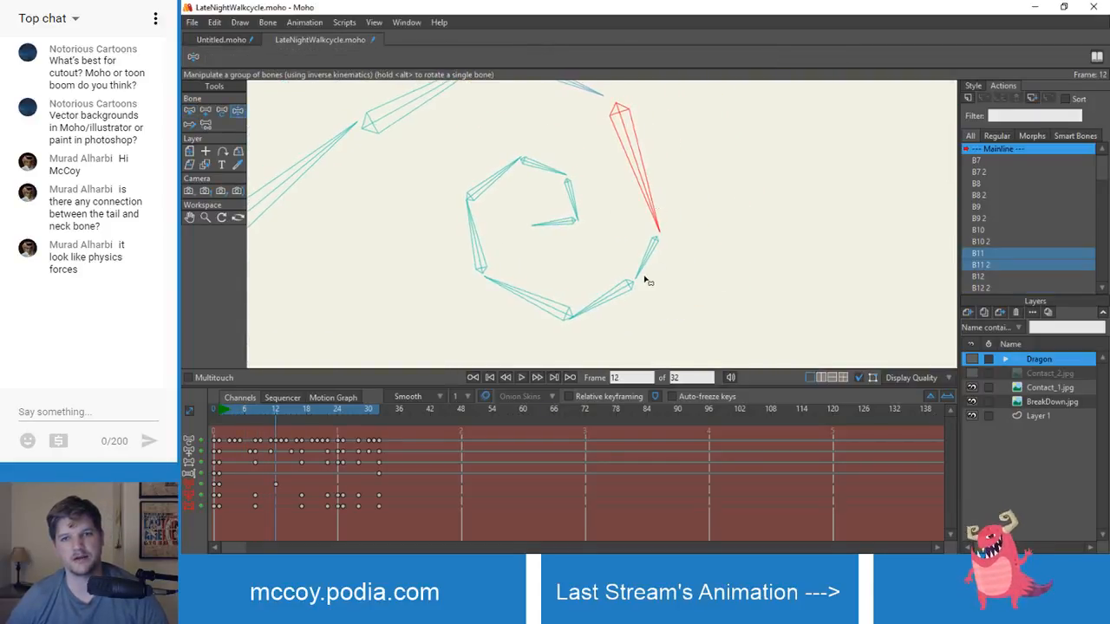
drag(666, 214, 645, 192)
drag(652, 252, 493, 124)
mouse_move(467, 256)
mouse_down()
mouse_move(460, 248)
mouse_move(473, 264)
mouse_move(463, 250)
mouse_up()
click(439, 182)
drag(440, 182, 443, 180)
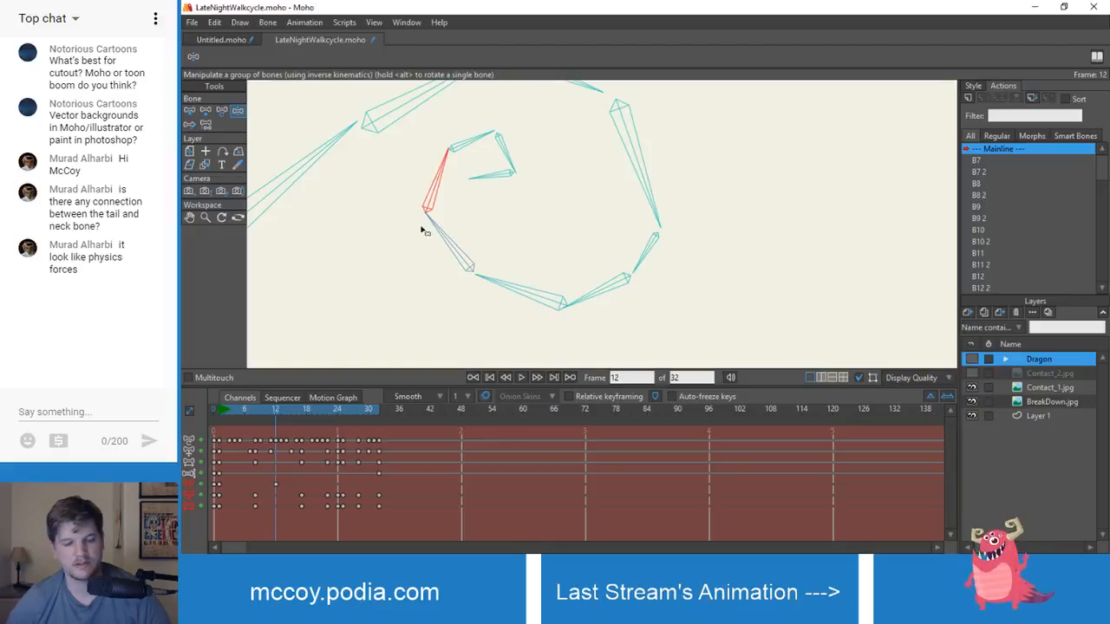
- Rotate the curled tail-tip bones beyond B11 at frame 19 to form a tighter, rounder spiral
drag(264, 408, 315, 439)
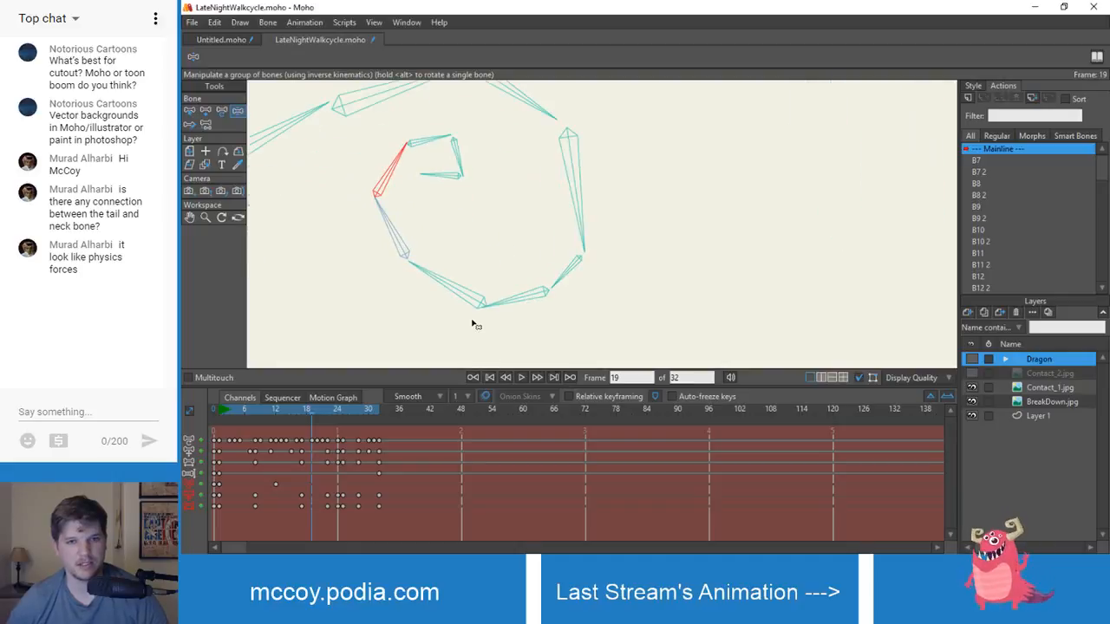
drag(472, 293, 508, 295)
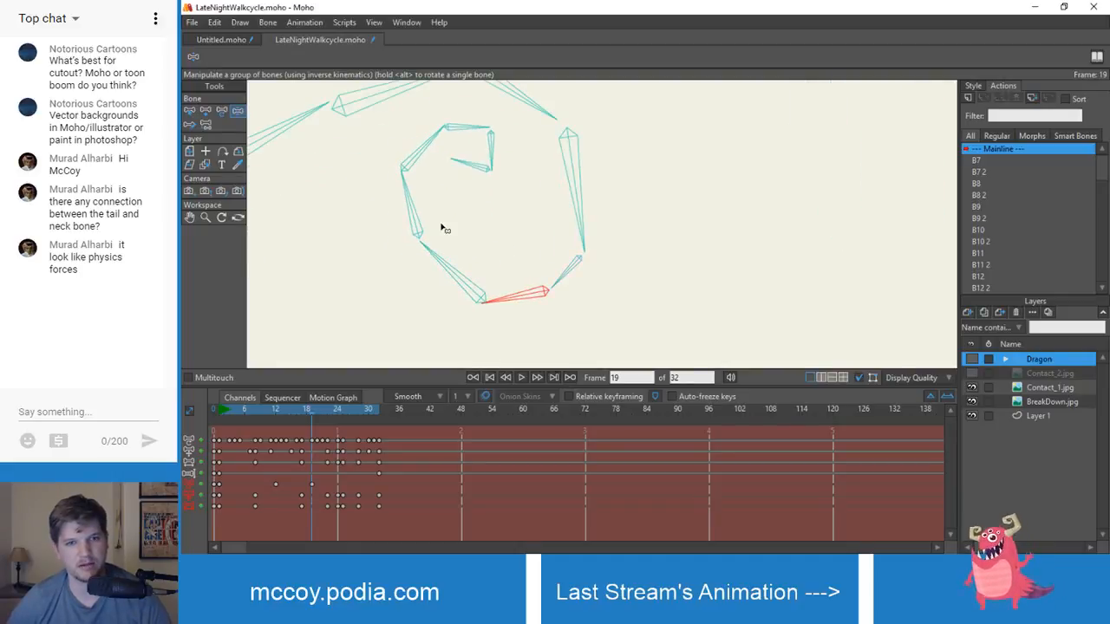
drag(417, 206, 424, 209)
drag(488, 148, 488, 151)
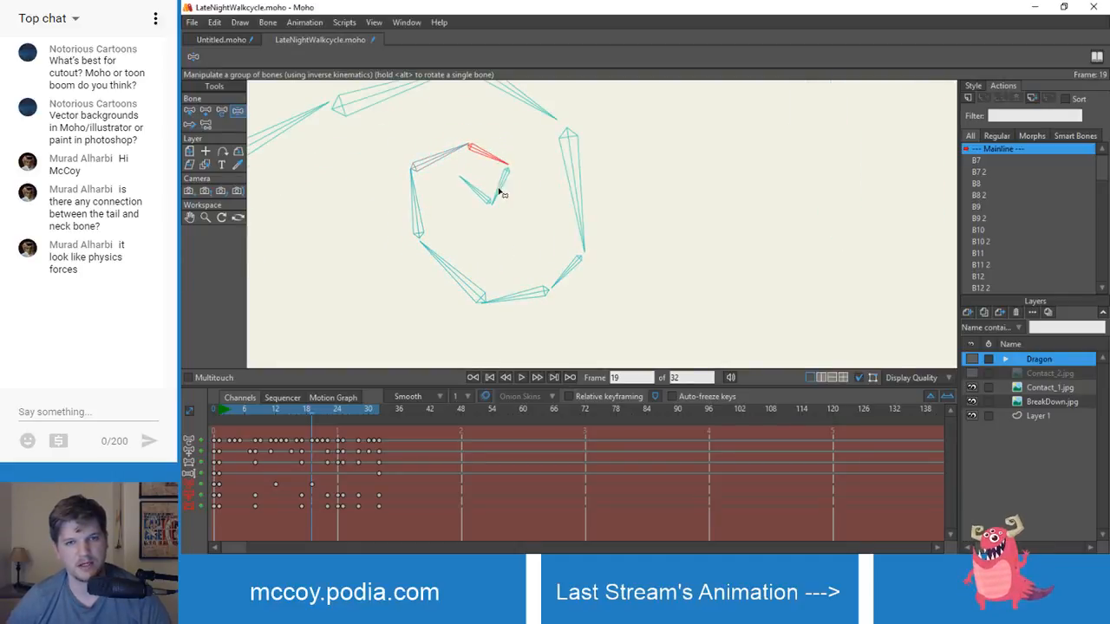
drag(497, 193, 479, 209)
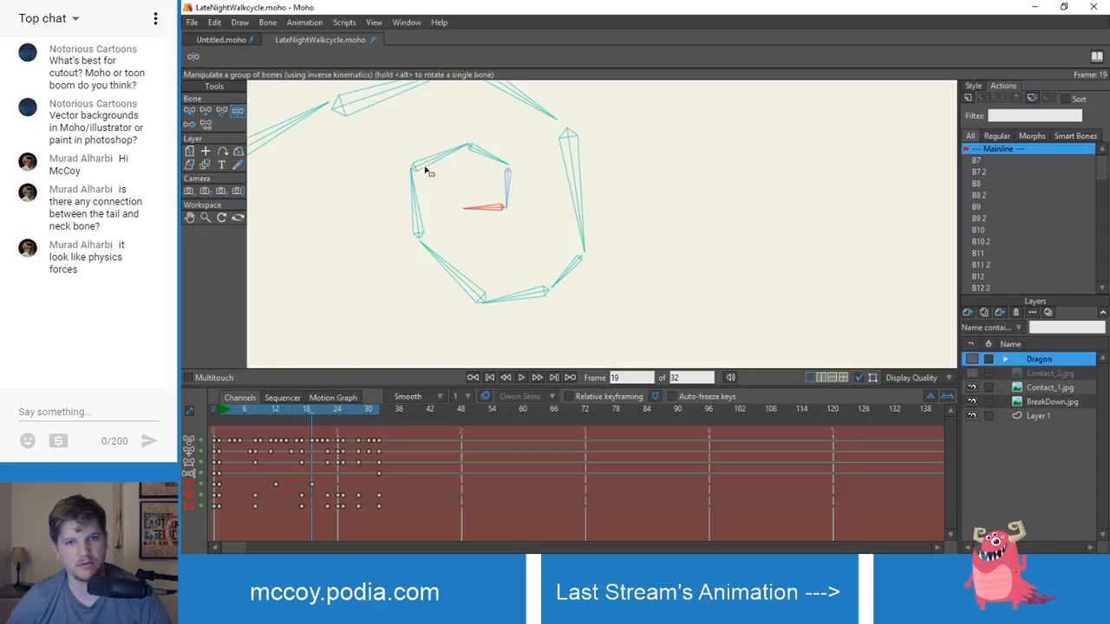
drag(432, 163, 433, 165)
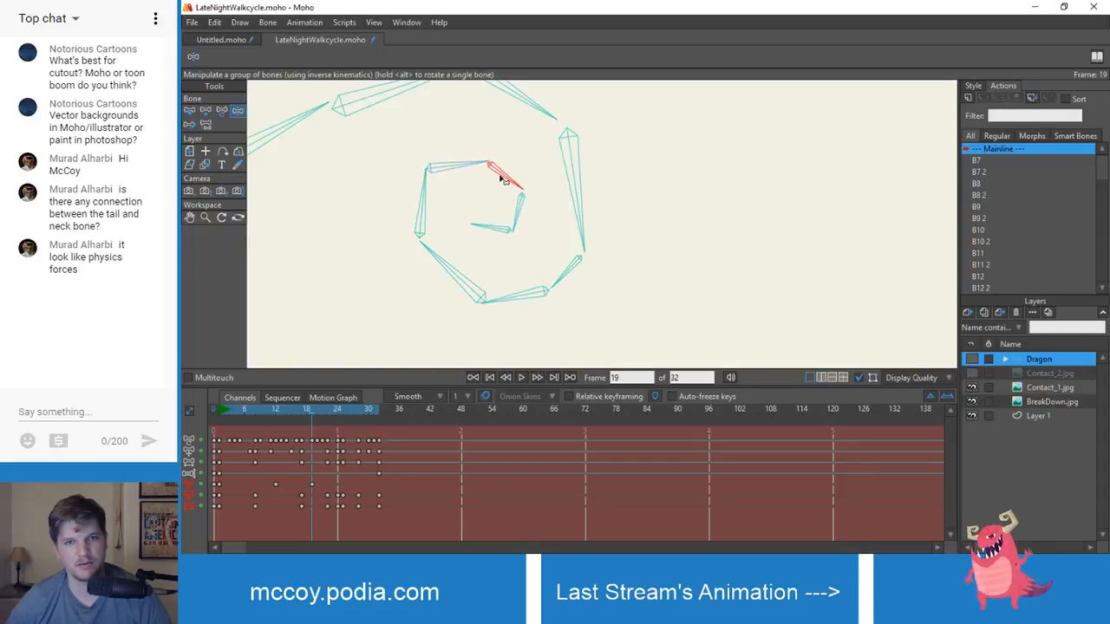
scroll(513, 236, down, 4)
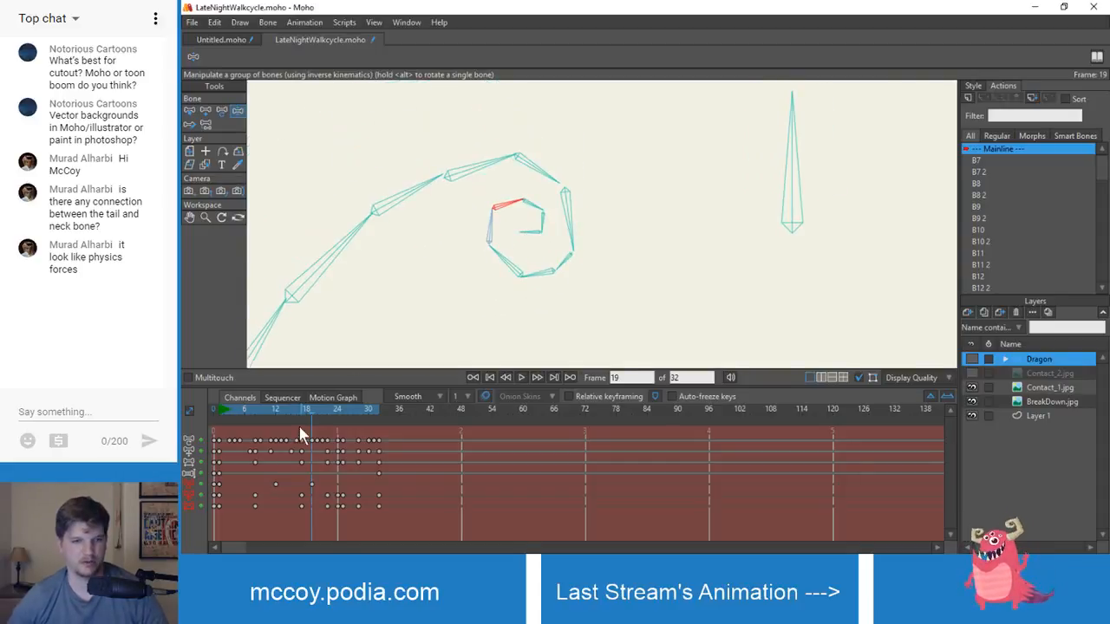
- Try rotating tail bone B11 further inward at frame 19
mouse_move(313, 410)
mouse_down()
mouse_move(237, 413)
mouse_move(352, 420)
mouse_move(225, 425)
mouse_move(313, 434)
mouse_move(237, 416)
mouse_move(313, 418)
mouse_up()
scroll(636, 230, up, 2)
scroll(542, 203, down, 1)
scroll(538, 256, up, 1)
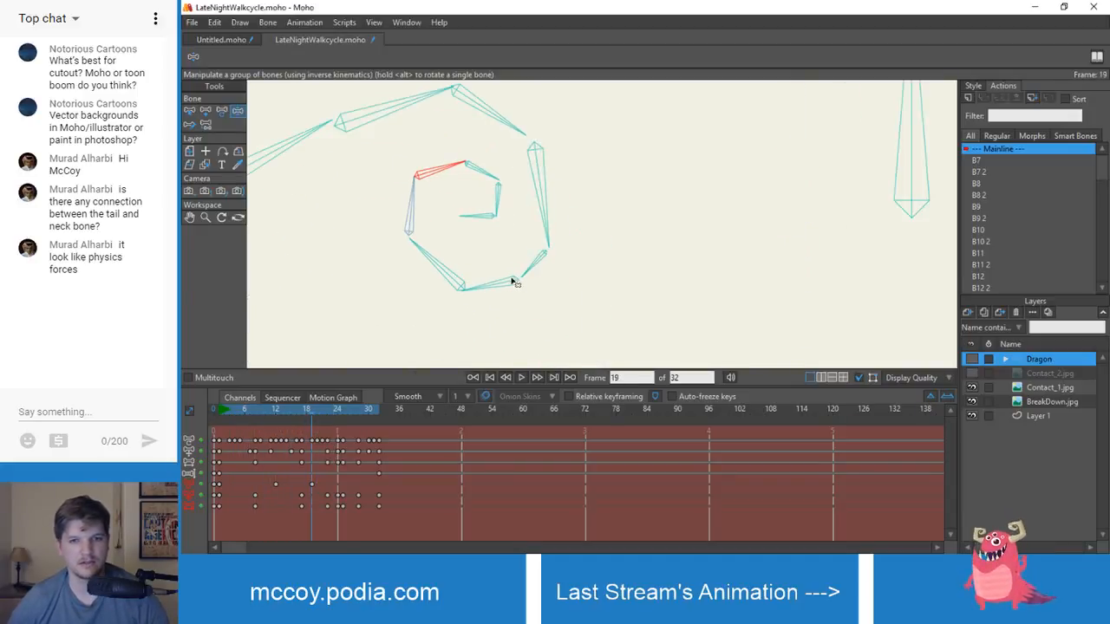
drag(537, 225, 535, 229)
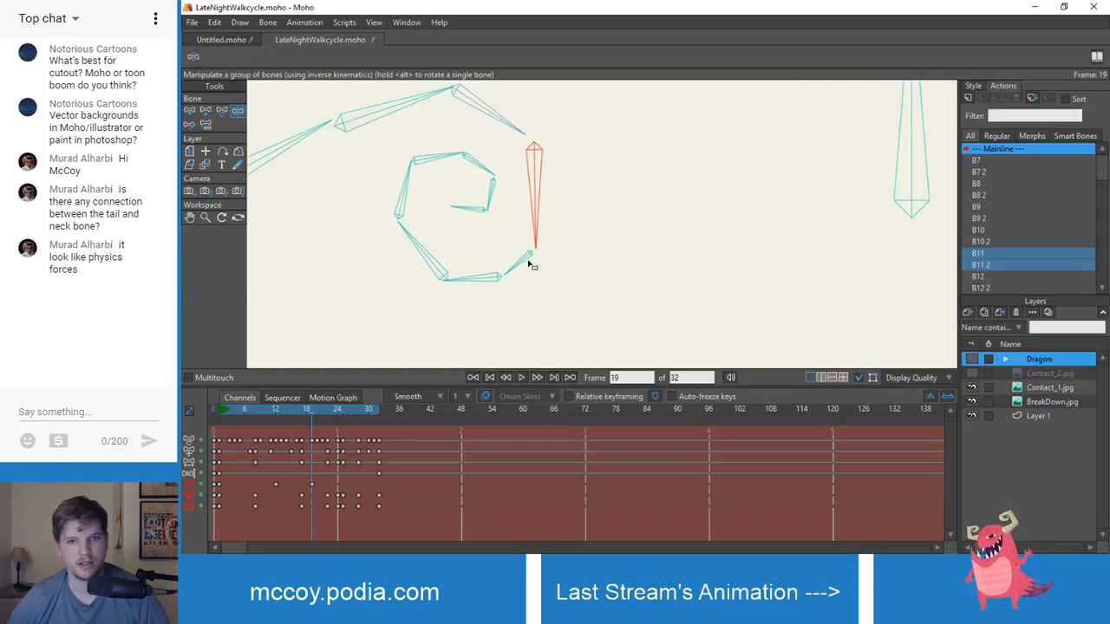
key(ctrl+z)
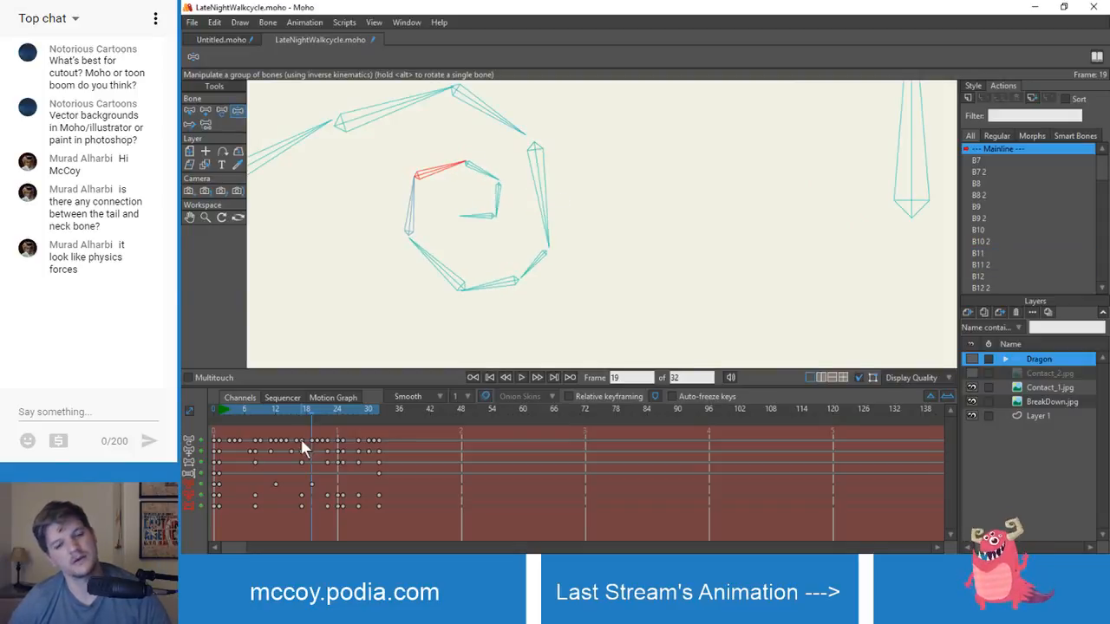
- Rotate B11 slightly inward at frame 12 and curl the following tail-tip bones into a tighter spiral
drag(305, 416, 272, 416)
drag(255, 411, 277, 413)
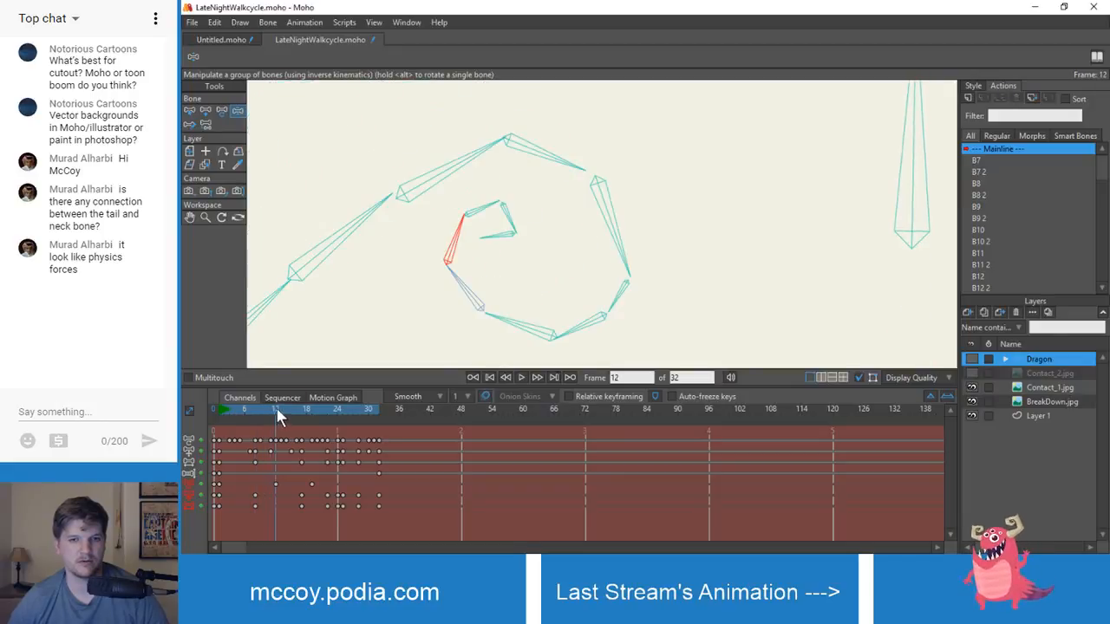
drag(621, 225, 607, 230)
drag(445, 245, 475, 303)
drag(473, 225, 514, 220)
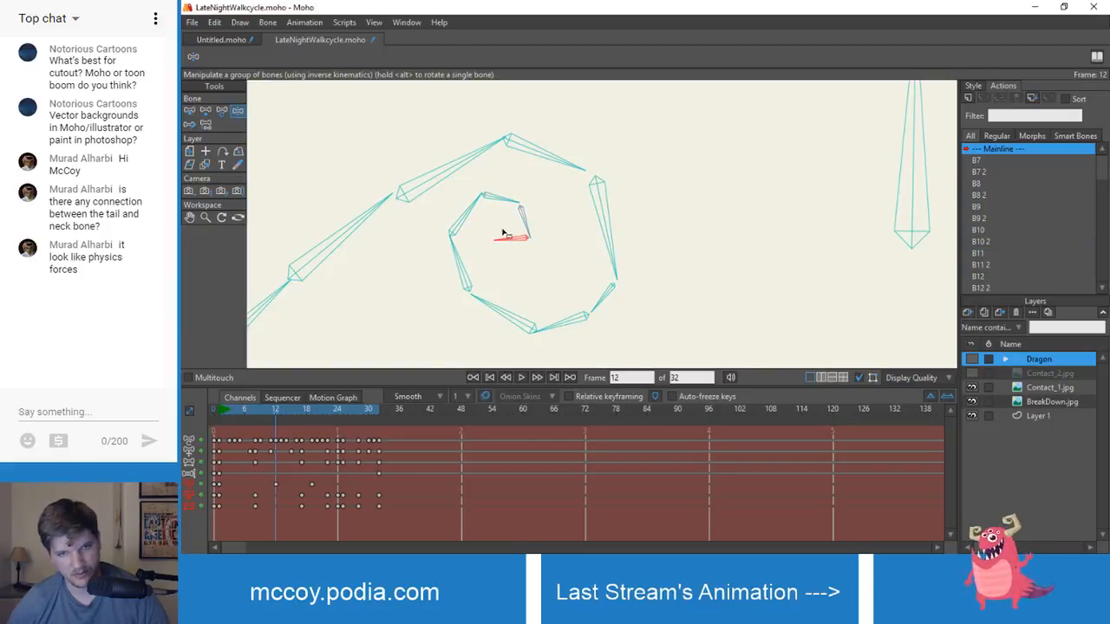
drag(472, 217, 469, 223)
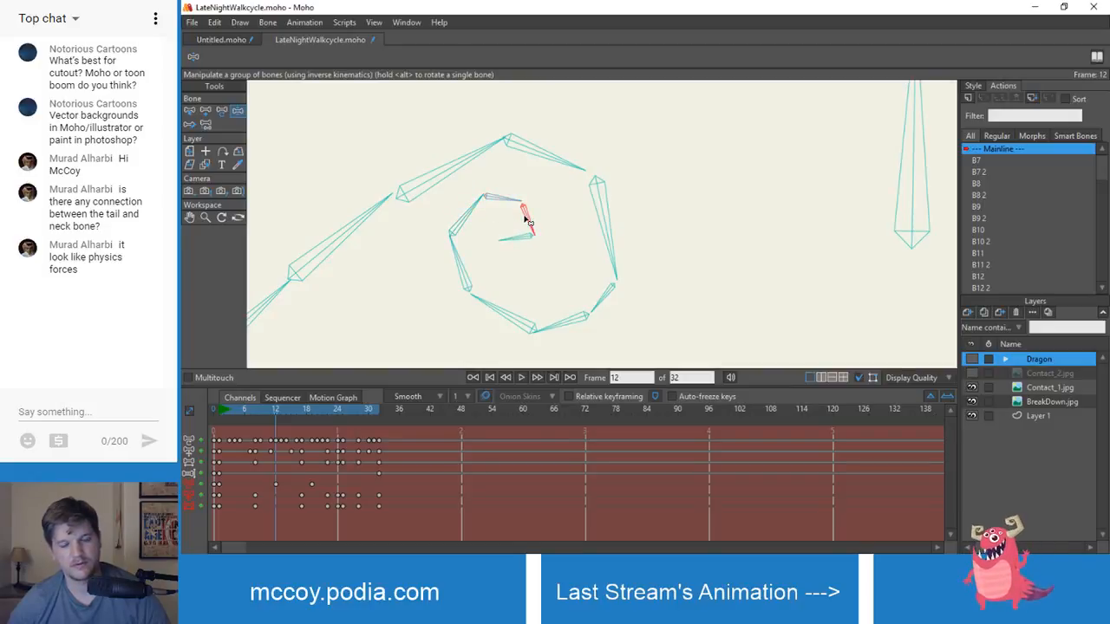
- Rotate tail bone B11 outward at frame 19 and readjust the following bones to keep the spiral evenly curled
drag(260, 417, 314, 430)
key(Right)
key(Right)
key(Right)
key(Left)
key(Left)
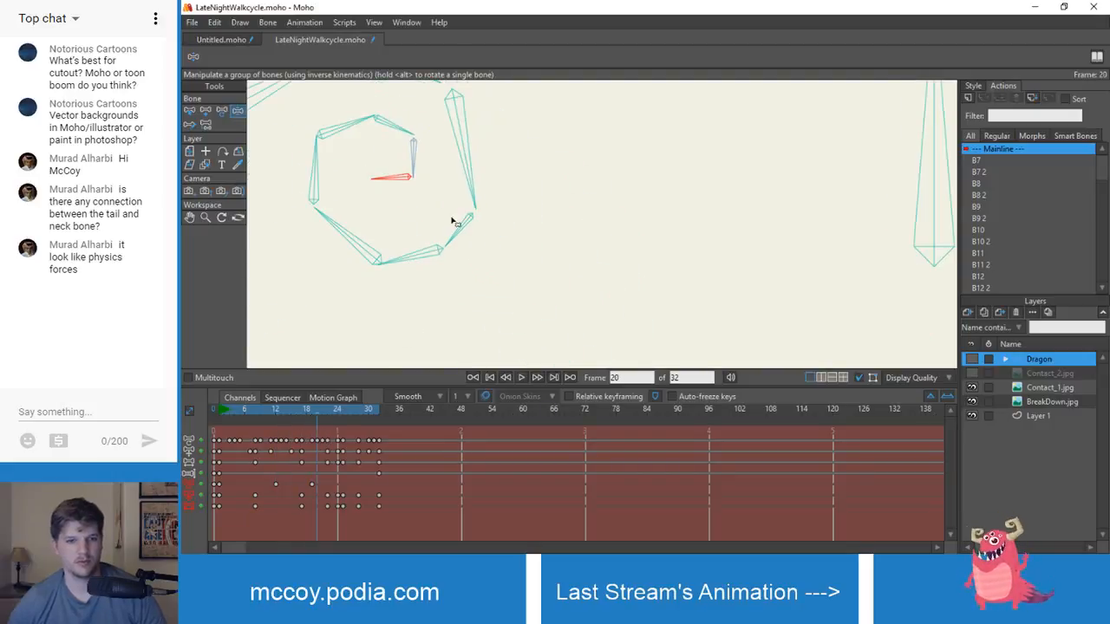
click(310, 410)
key(Right)
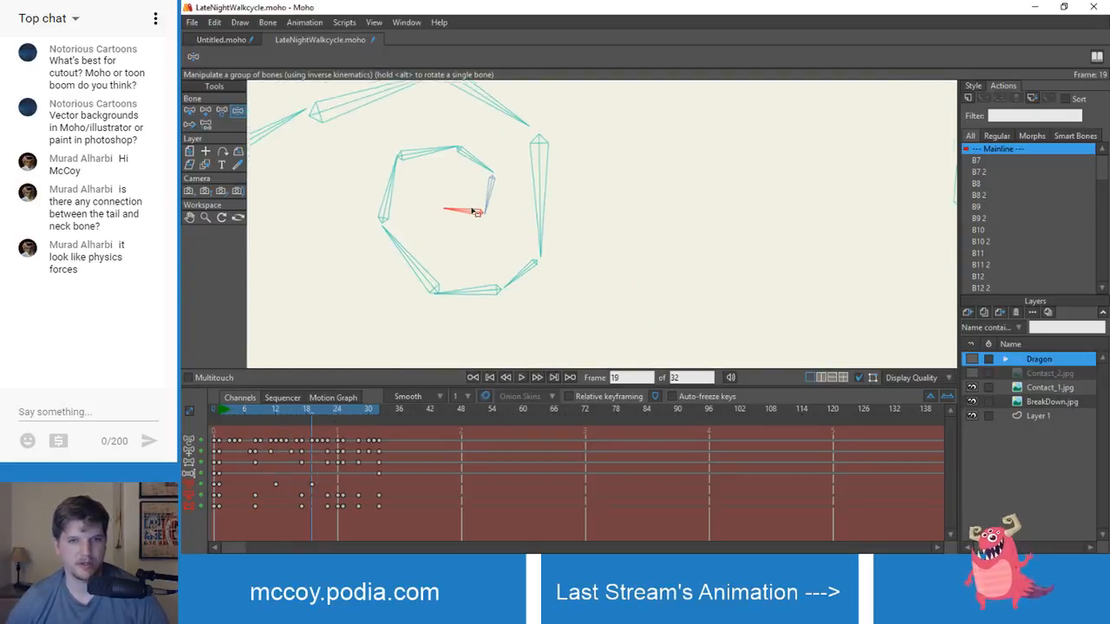
key(Right)
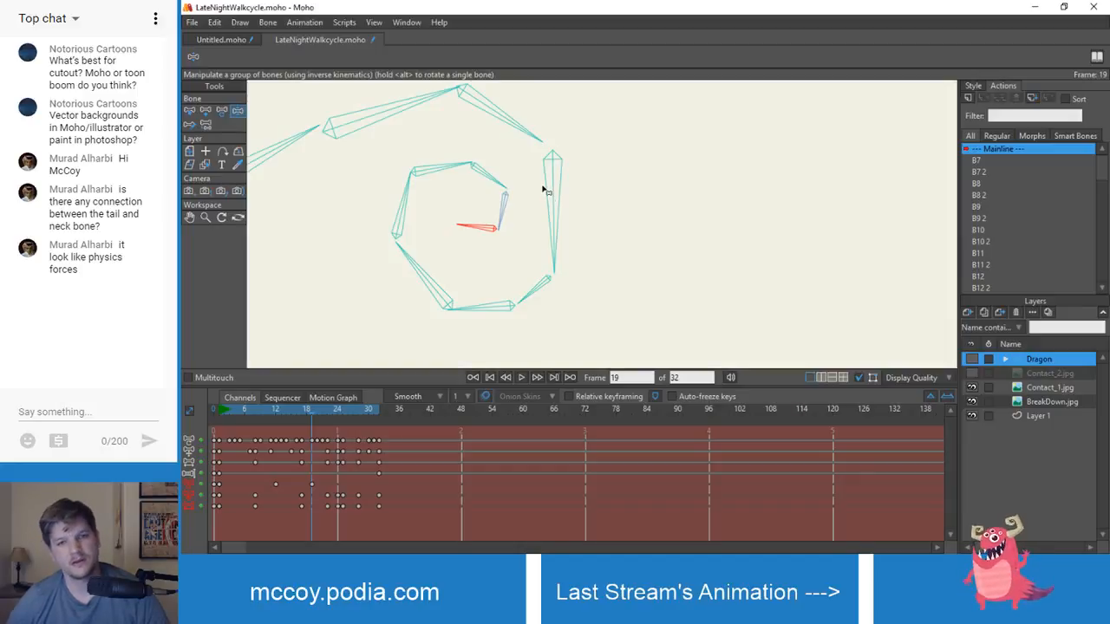
drag(544, 189, 561, 186)
drag(580, 284, 473, 281)
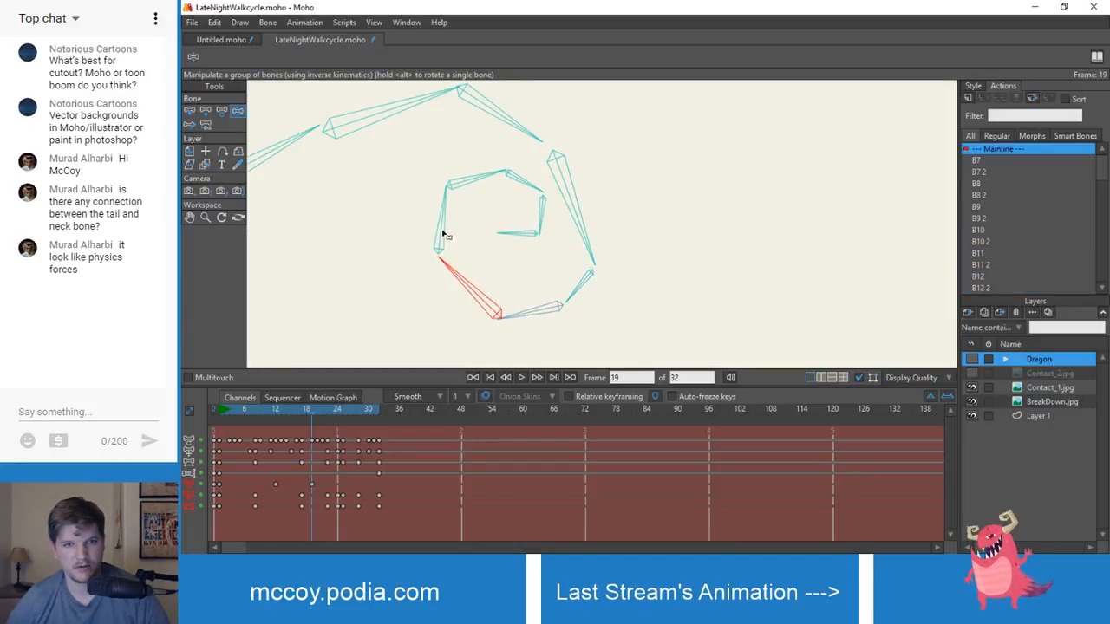
drag(444, 234, 449, 231)
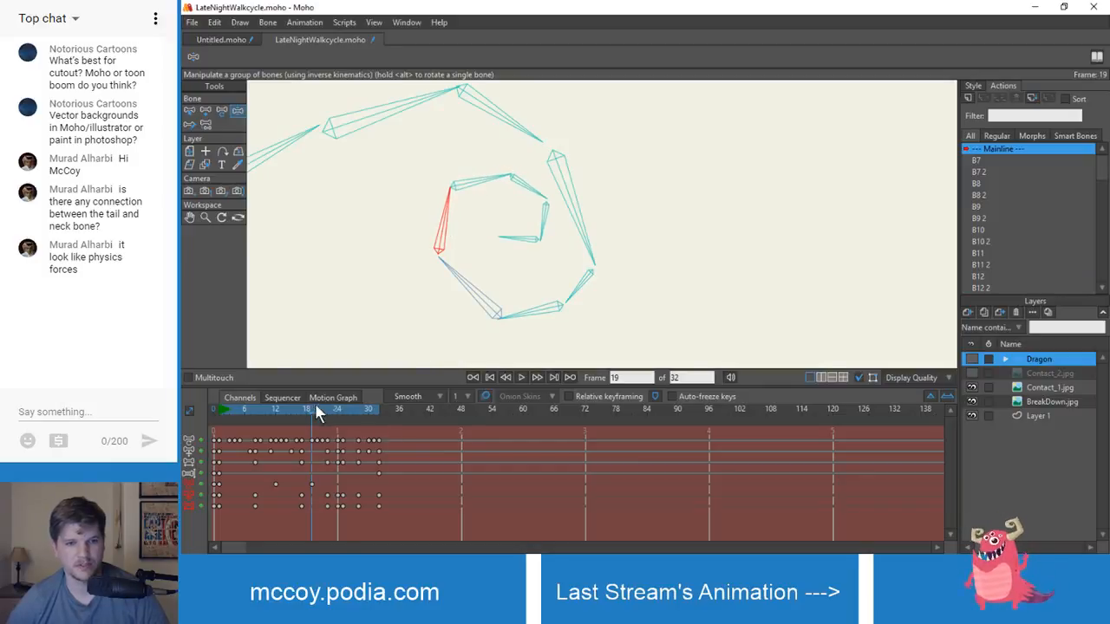
- Select the curled tail-tip bones from B10 onward, copy their frame 1 key to frame 32, and play the loop
mouse_move(317, 406)
mouse_down()
mouse_move(247, 408)
mouse_move(387, 414)
mouse_move(310, 411)
mouse_move(351, 417)
mouse_move(323, 420)
mouse_up()
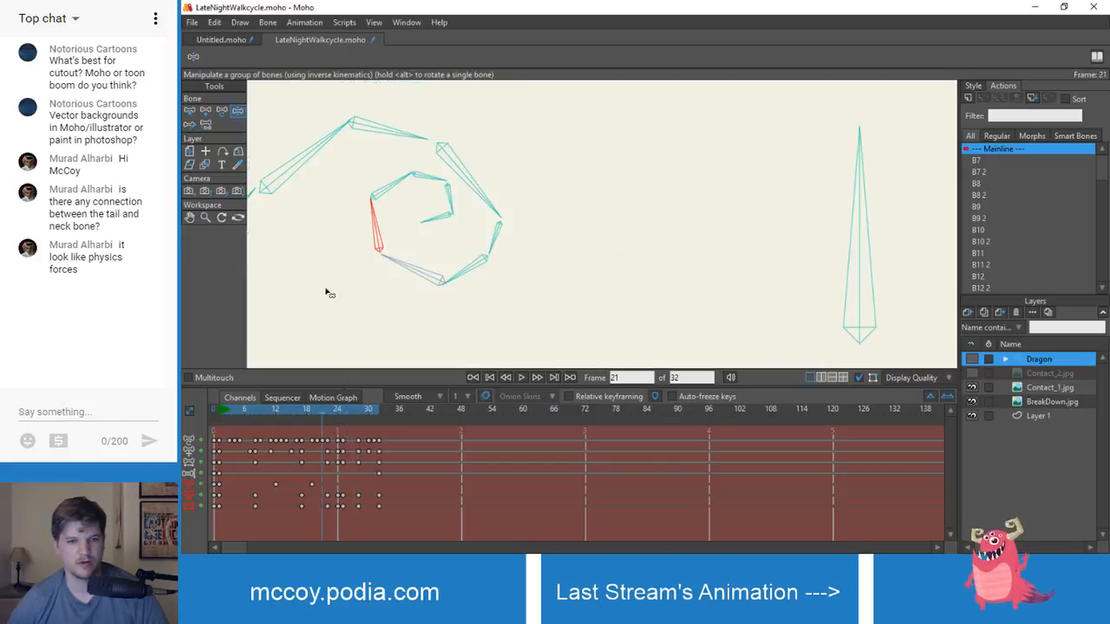
drag(422, 249, 257, 362)
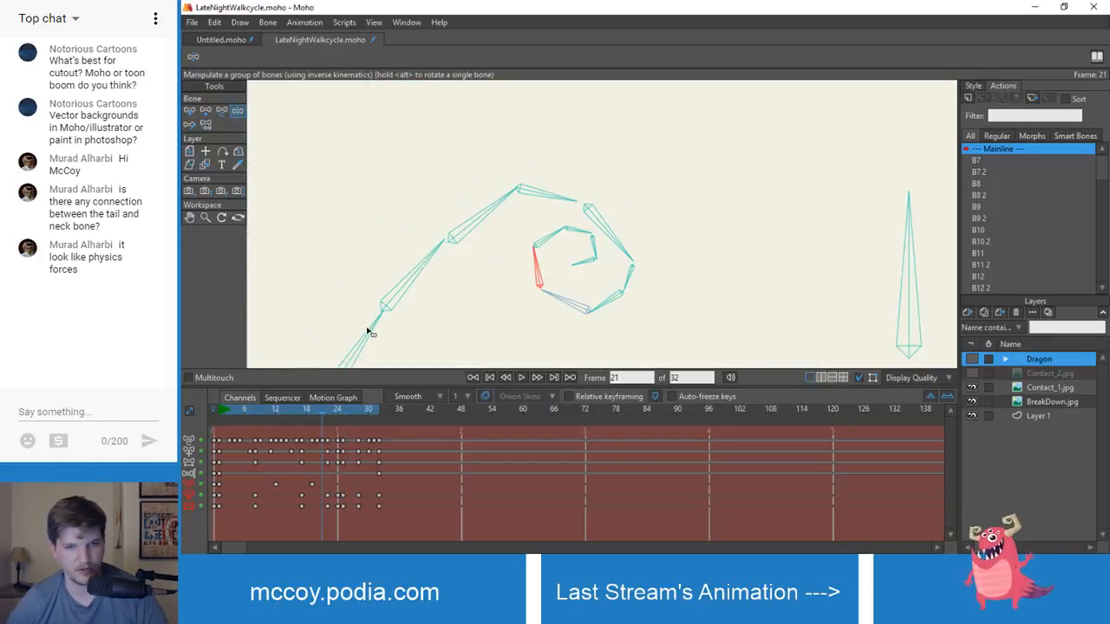
key(b)
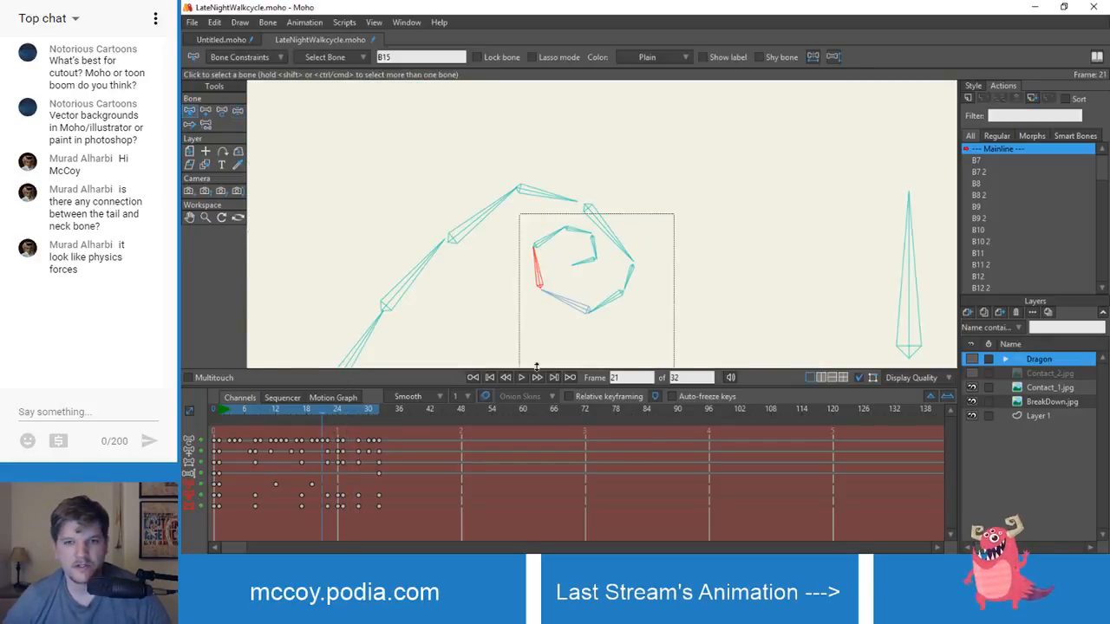
drag(537, 366, 537, 366)
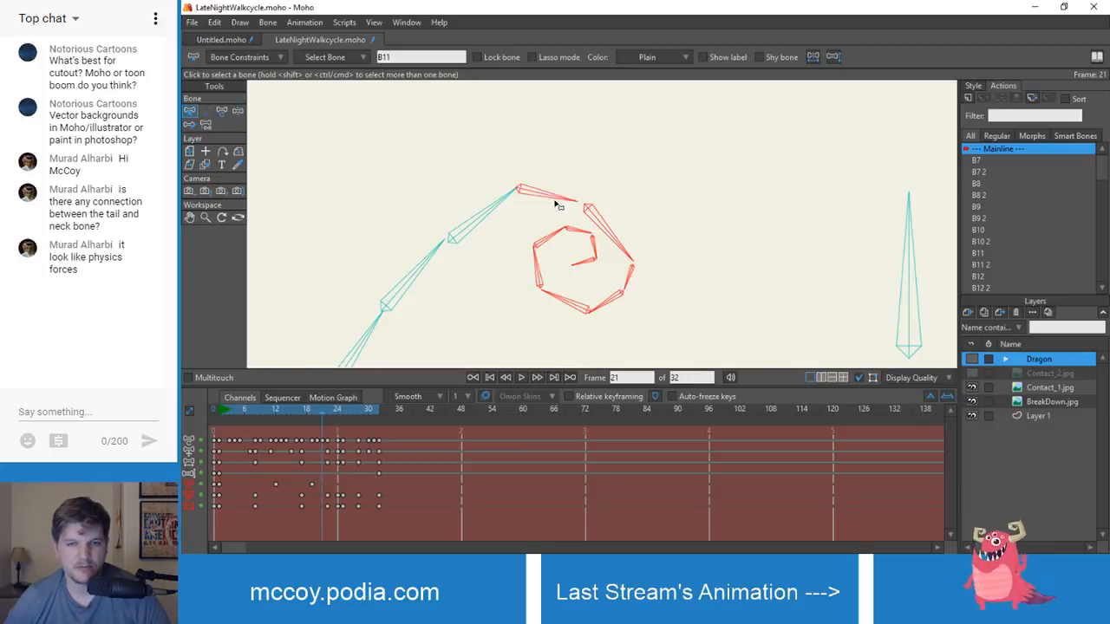
click(380, 408)
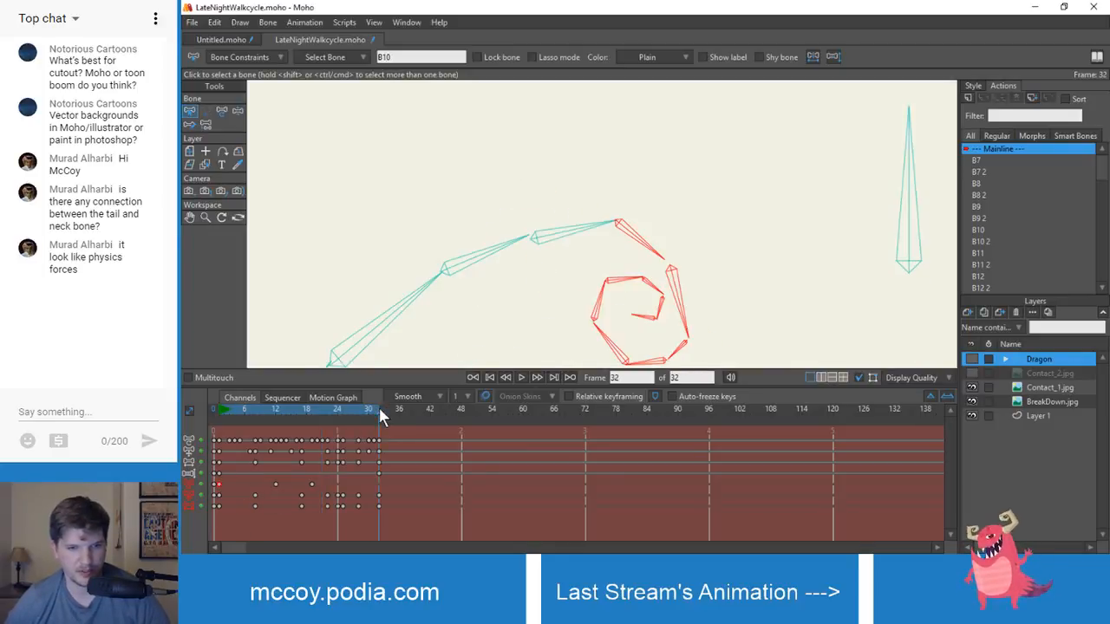
key(space)
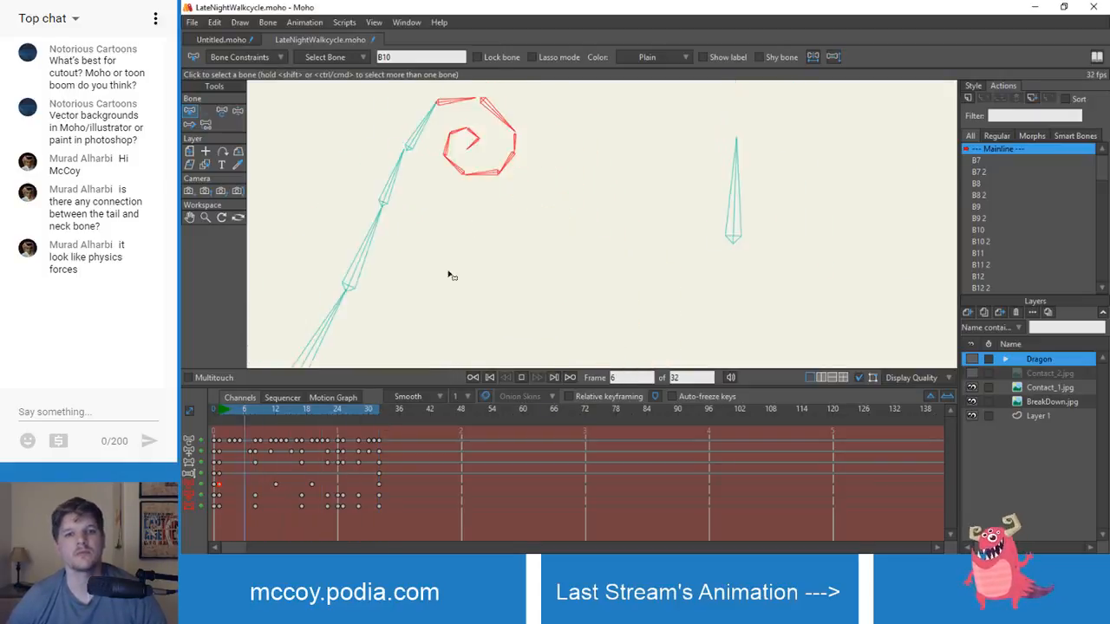
- Move the frame 12 key of the selected tail-tip bones to frame 11
click(289, 415)
drag(279, 418, 261, 488)
drag(242, 407, 275, 414)
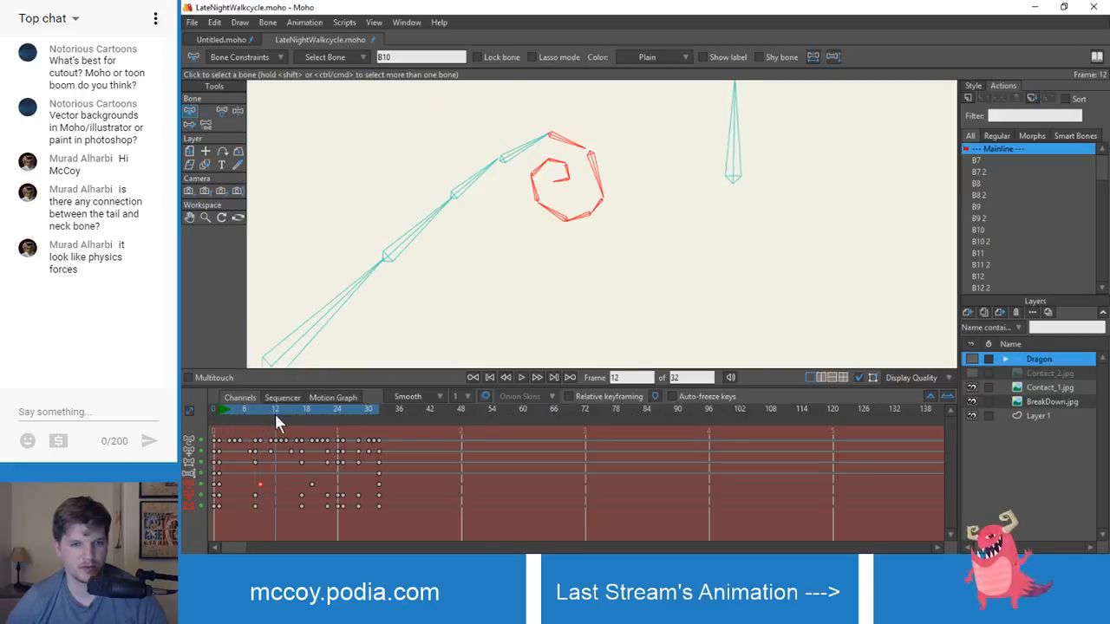
drag(258, 486, 270, 494)
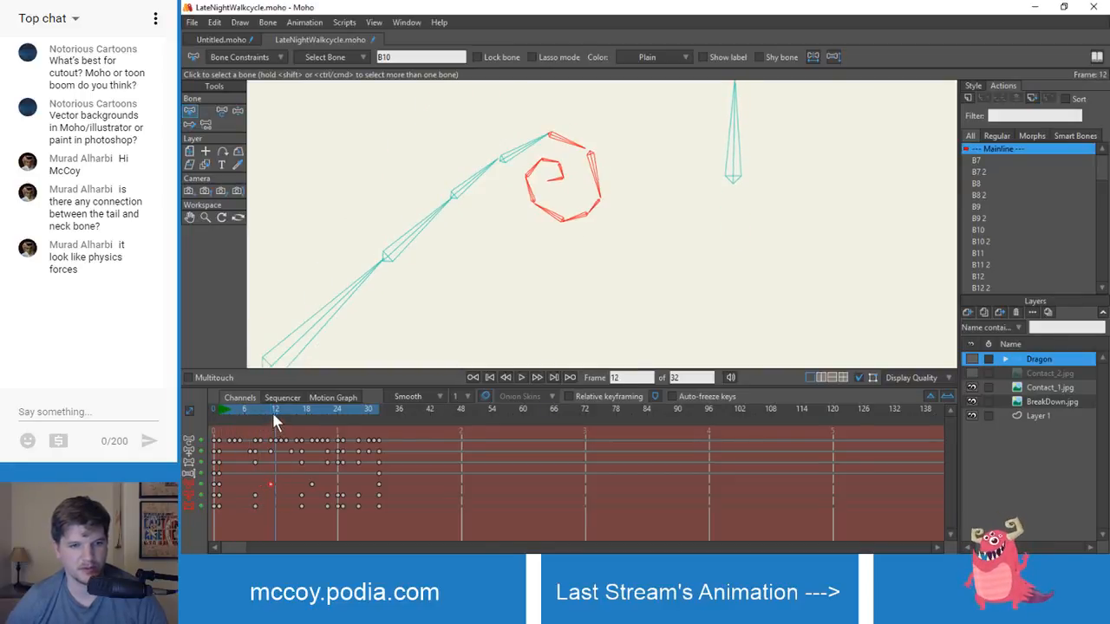
- Rotate the tail-tip bones at frame 11 to reshape the curl into a smooth, evenly rounded spiral
drag(274, 414, 271, 412)
scroll(479, 209, up, 2)
drag(522, 186, 506, 240)
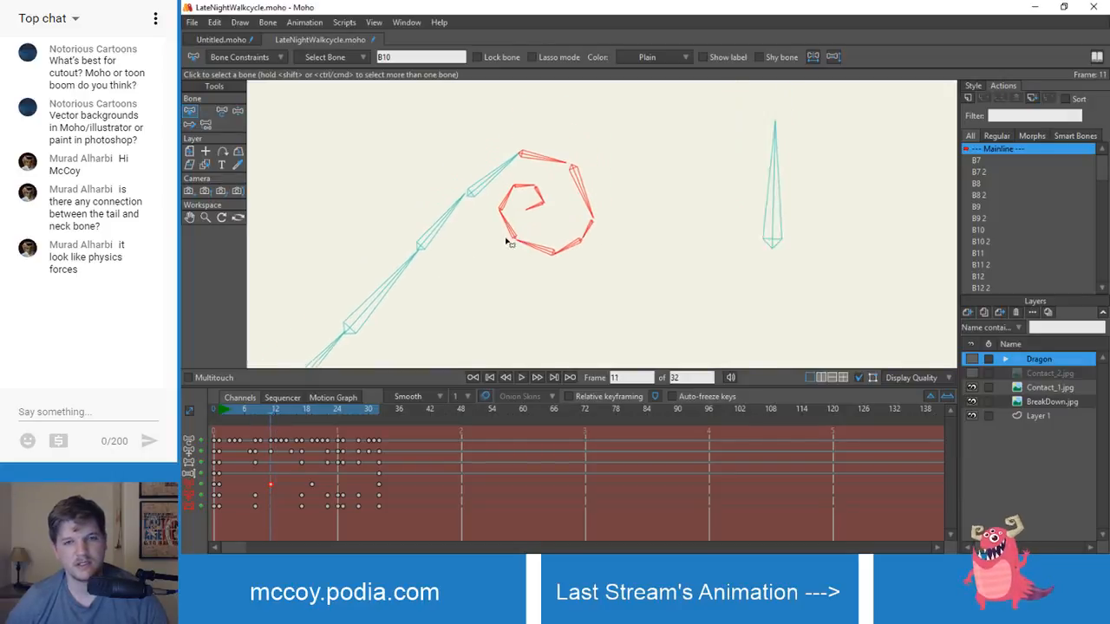
scroll(507, 242, up, 1)
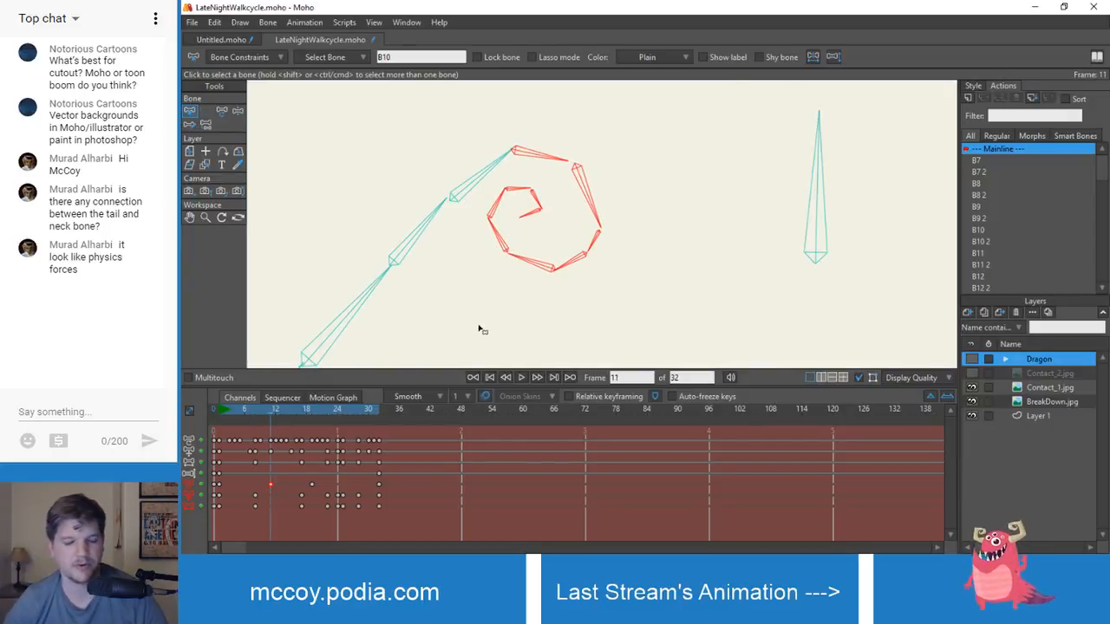
scroll(491, 258, down, 1)
scroll(493, 257, up, 1)
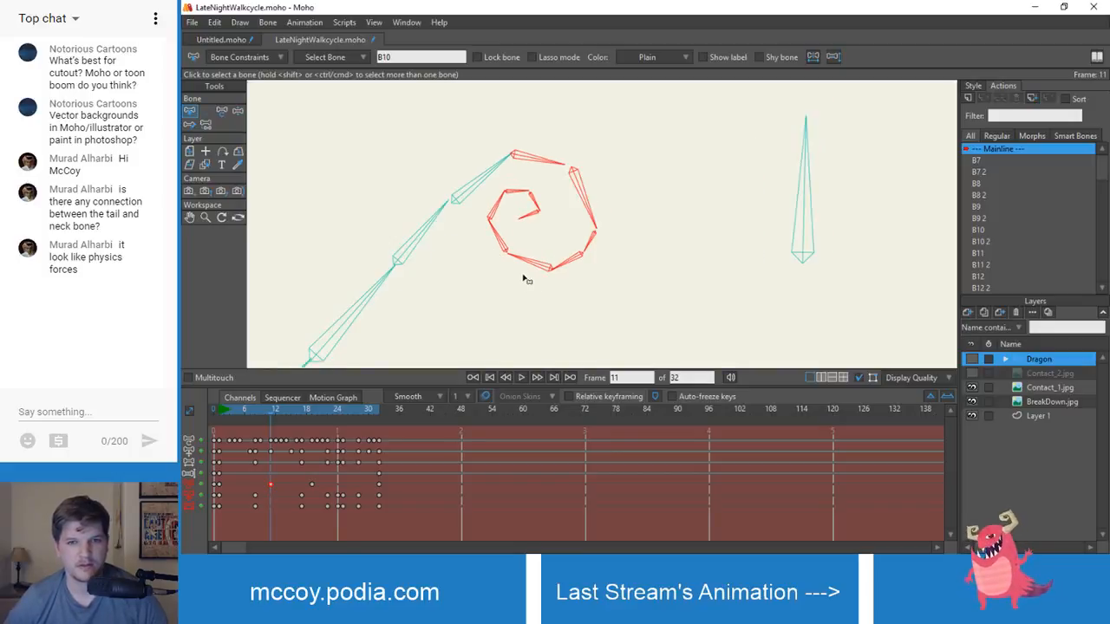
click(527, 286)
key(z)
drag(581, 196, 502, 245)
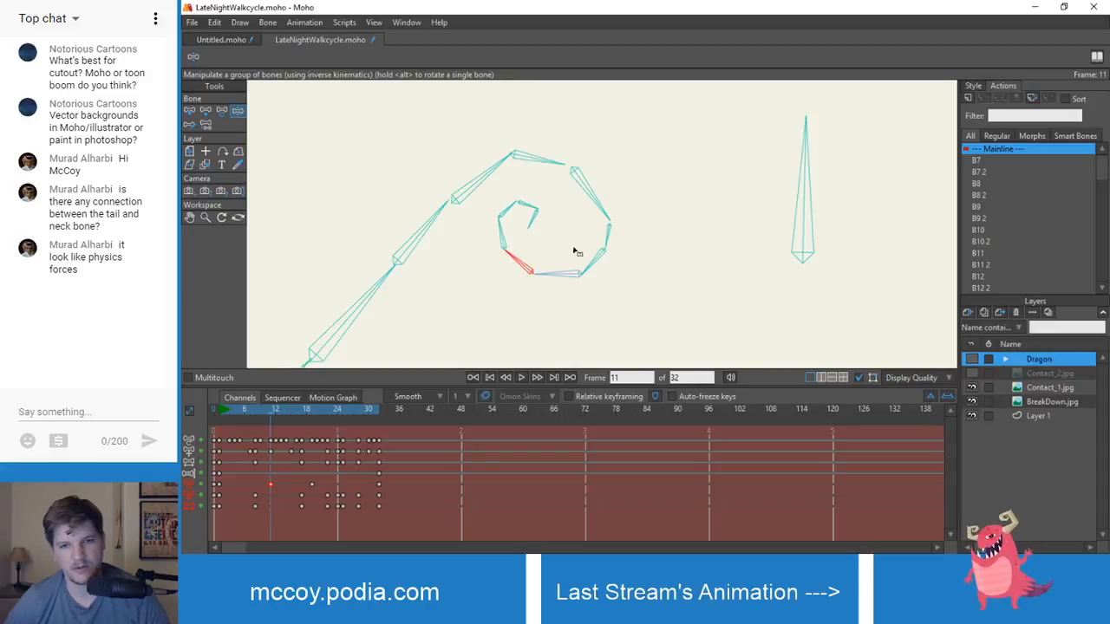
drag(604, 210, 597, 238)
mouse_move(536, 267)
mouse_down()
mouse_move(577, 267)
mouse_move(552, 270)
mouse_up()
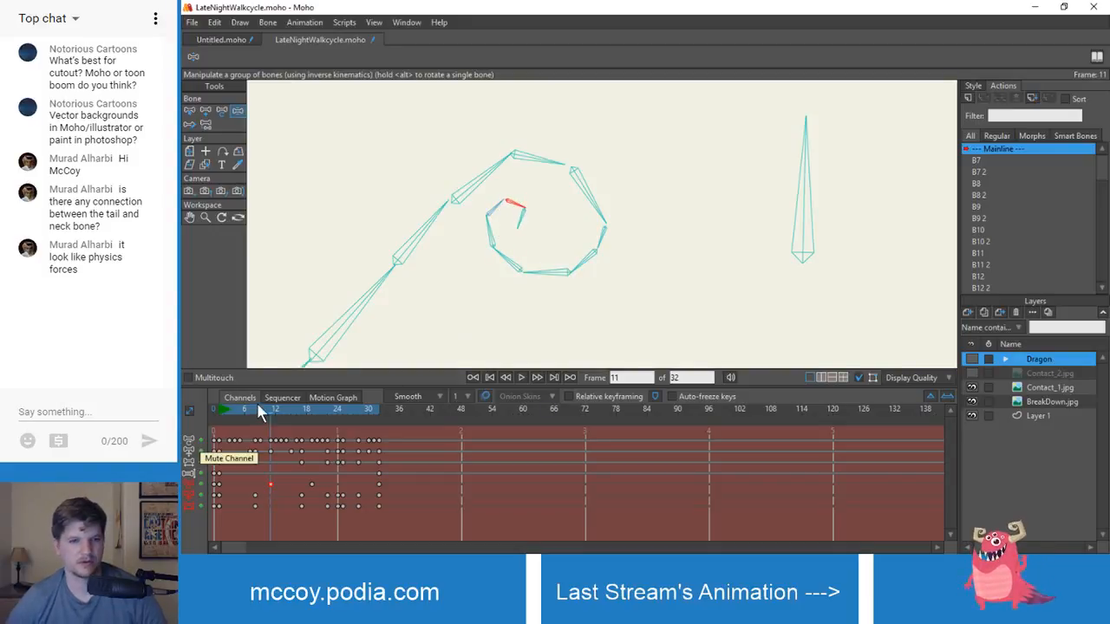
- Move the selected tail-tip bone's frame 19 key to frame 22
drag(260, 413, 321, 425)
scroll(554, 251, up, 2)
scroll(555, 251, down, 5)
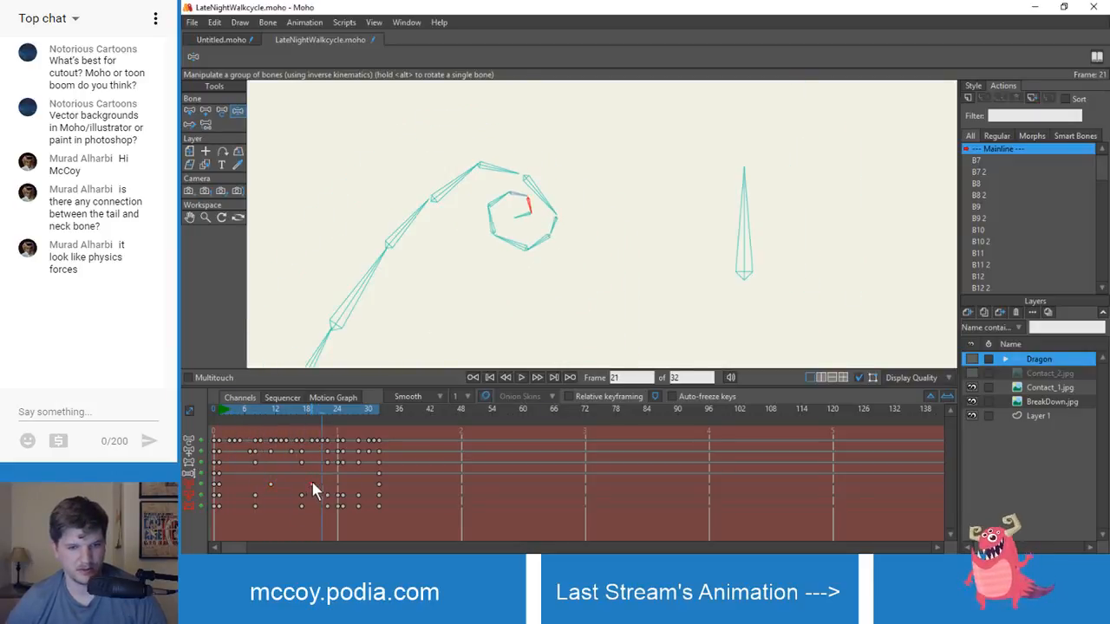
drag(312, 484, 328, 483)
click(329, 409)
scroll(478, 231, up, 3)
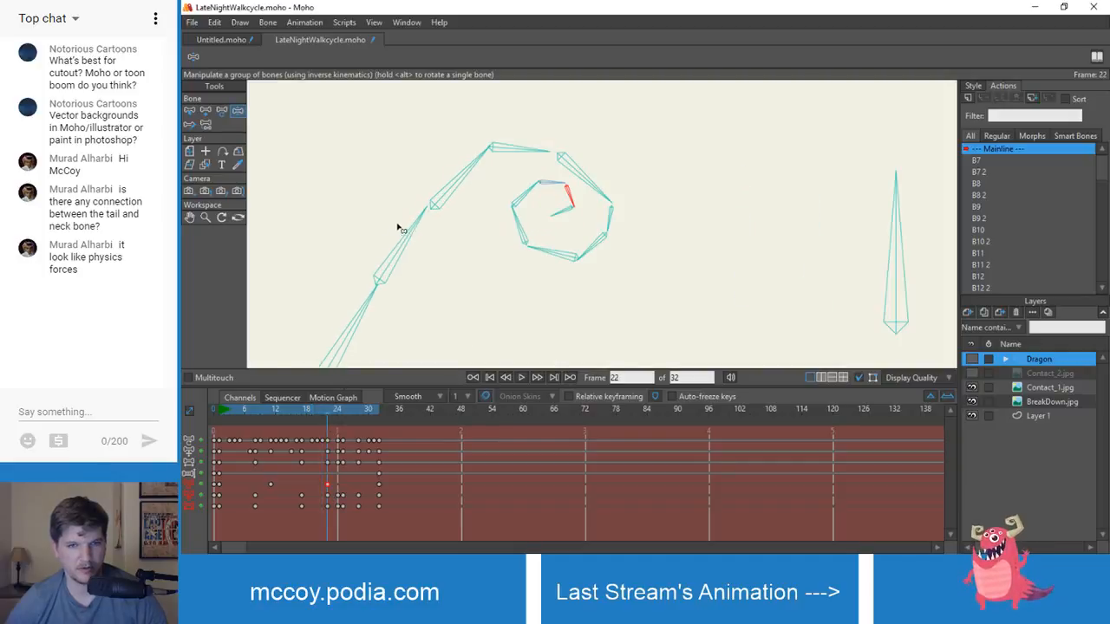
- Rotate the tail-tip bones at frame 22 so the tip curls further inward, and play back the walk cycle
drag(529, 184, 537, 270)
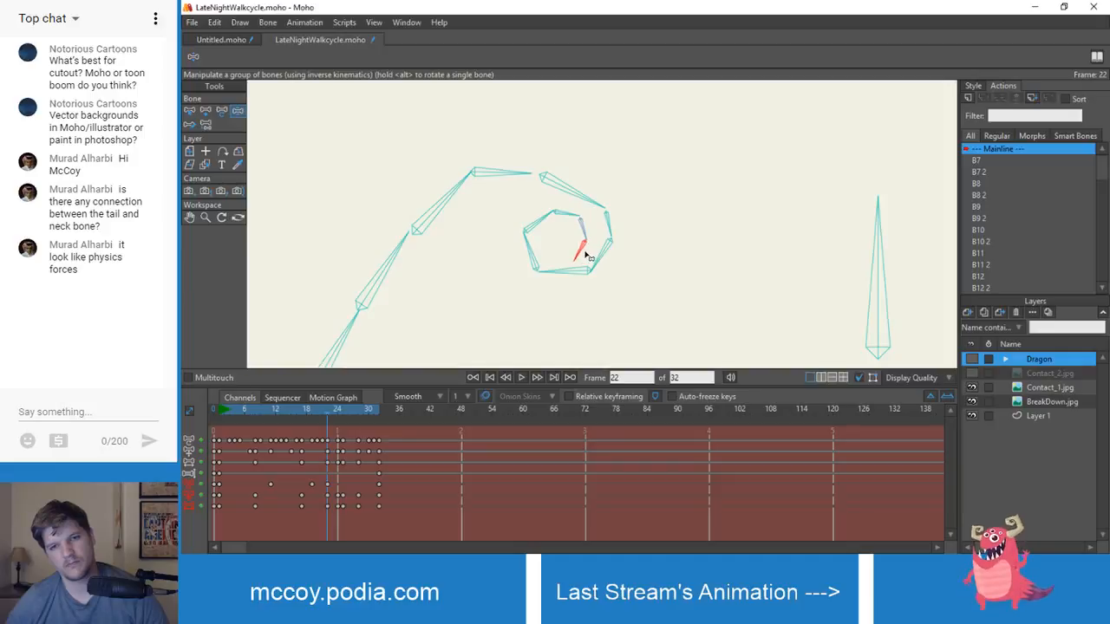
scroll(599, 217, down, 5)
drag(599, 217, 628, 162)
scroll(592, 208, down, 1)
scroll(579, 179, up, 3)
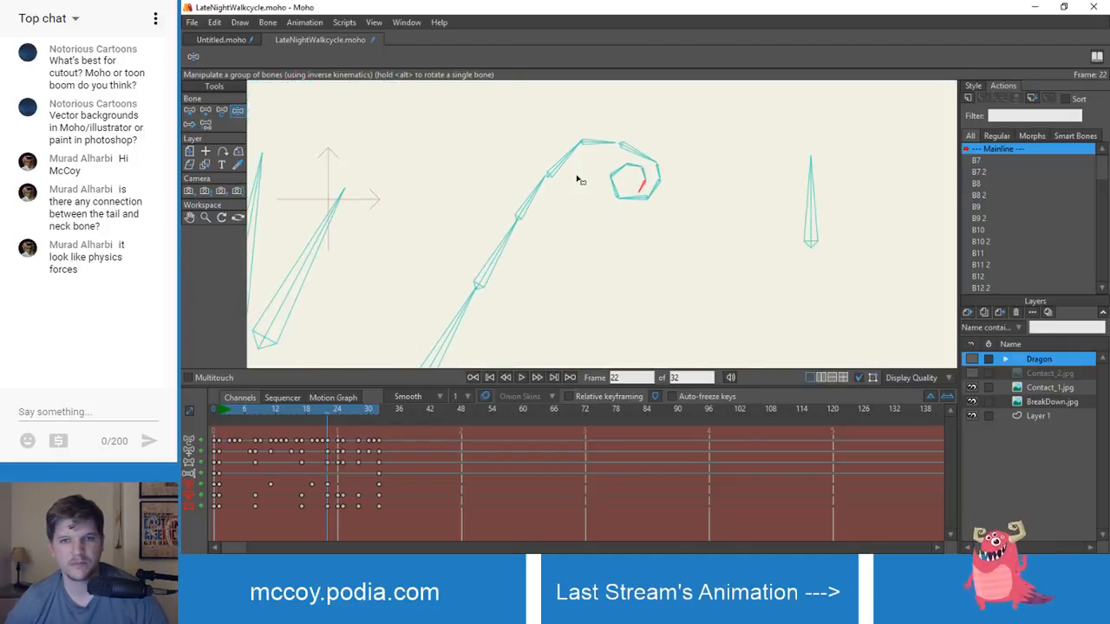
scroll(548, 226, down, 3)
key(space)
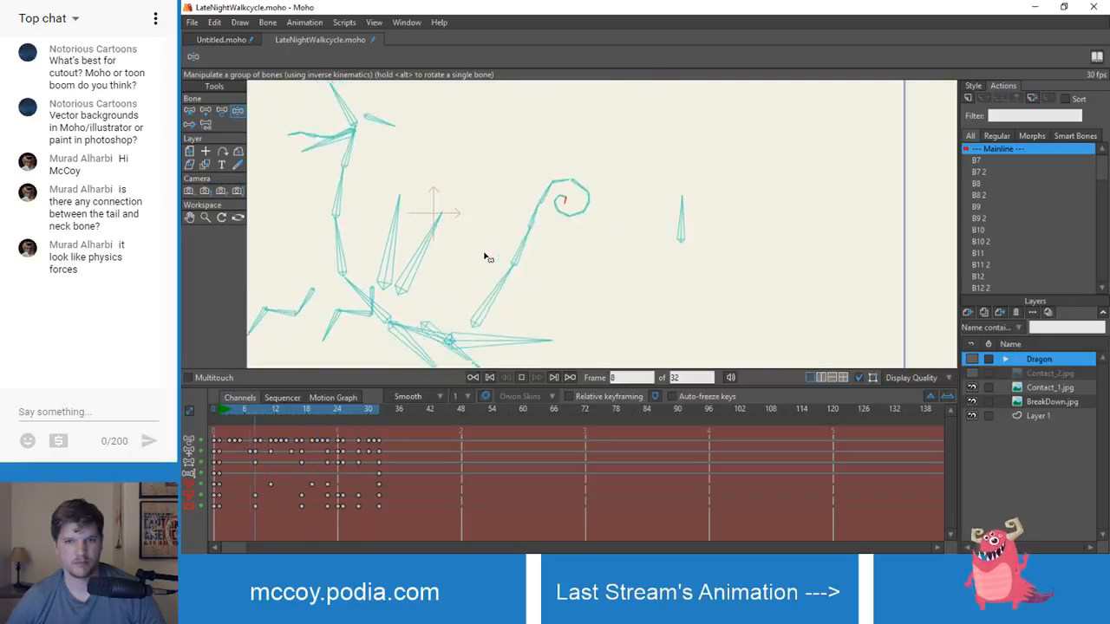
- Compare the tail curl through the cycle in Untitled.moho with the one in LateNightWalkcycle.moho
click(216, 413)
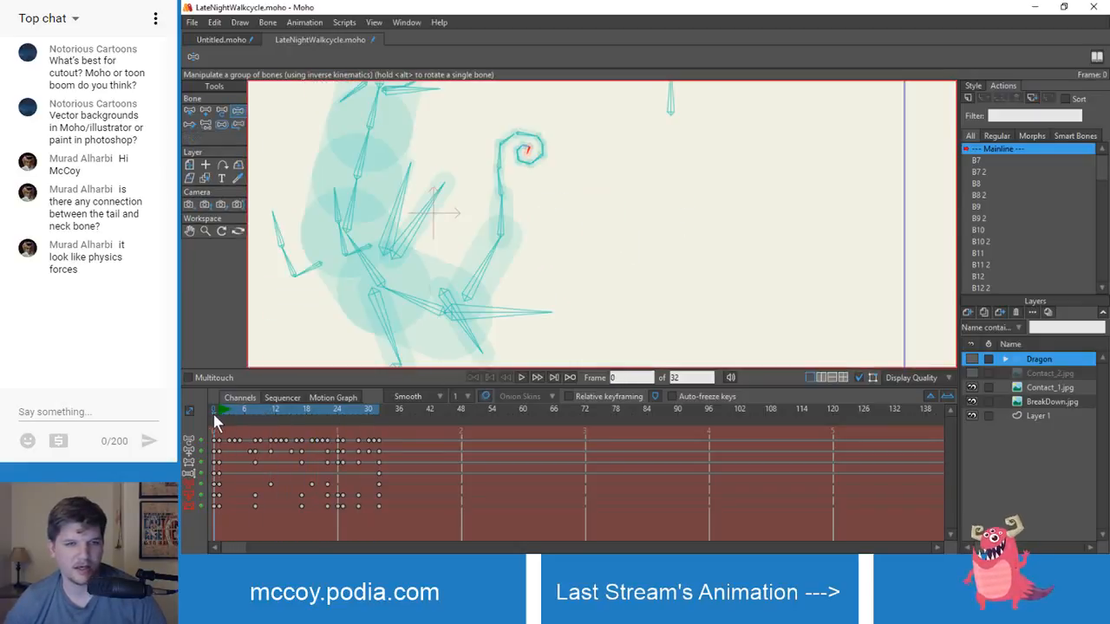
click(220, 40)
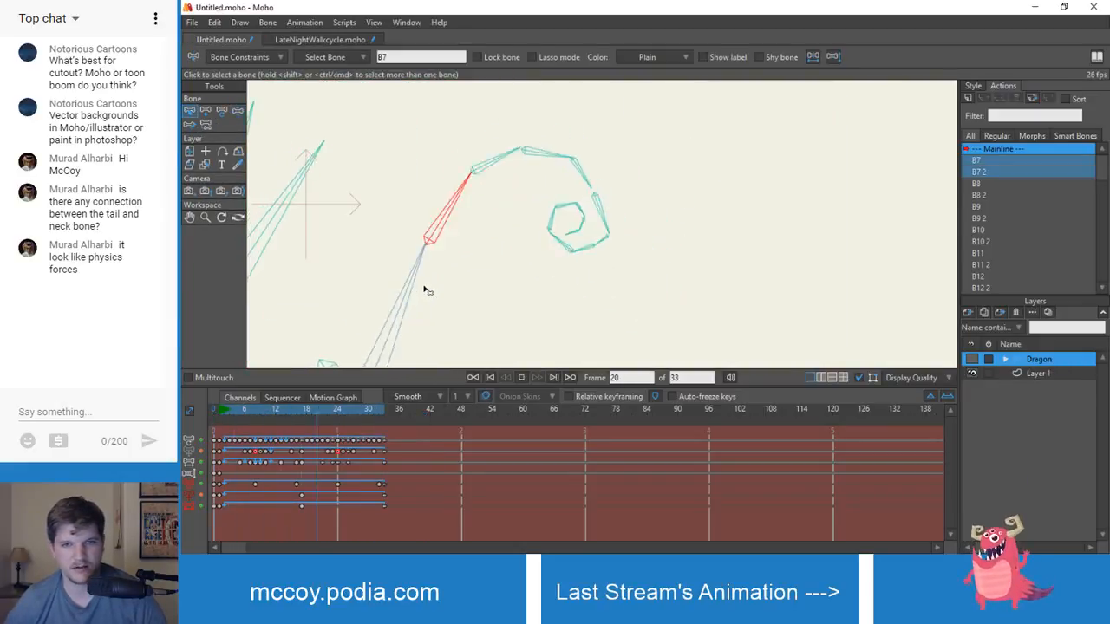
click(231, 413)
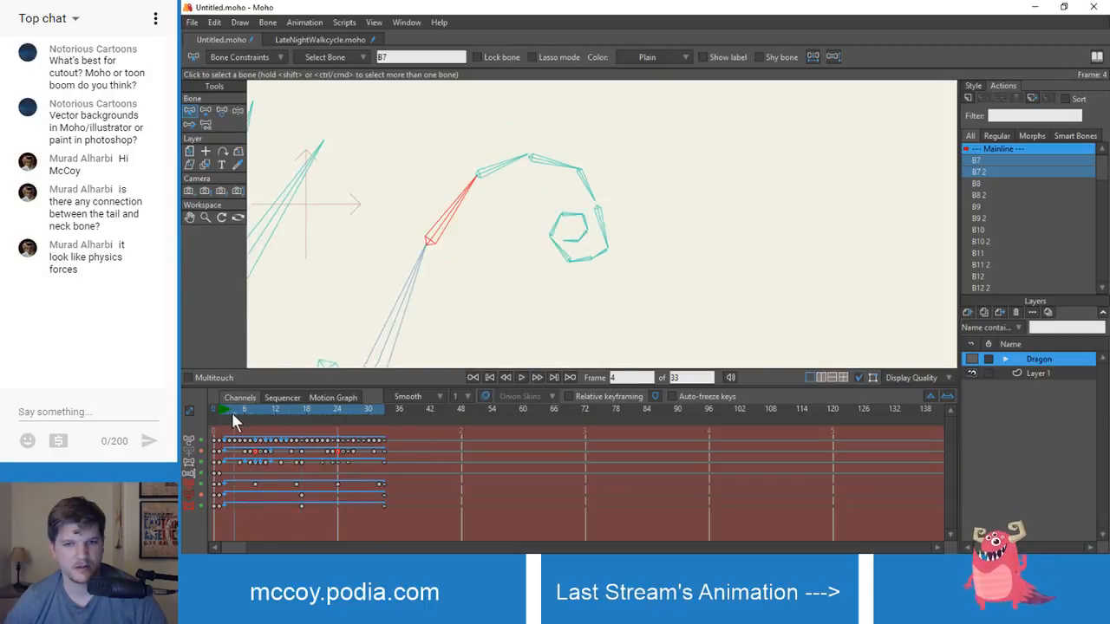
drag(231, 412, 385, 418)
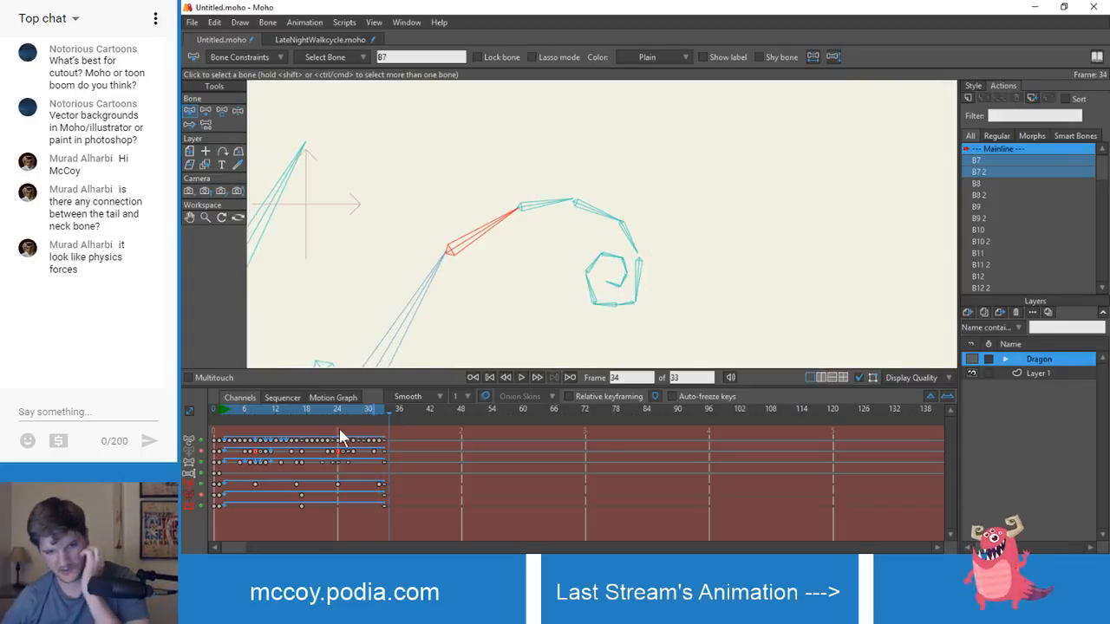
drag(304, 409, 410, 421)
click(317, 40)
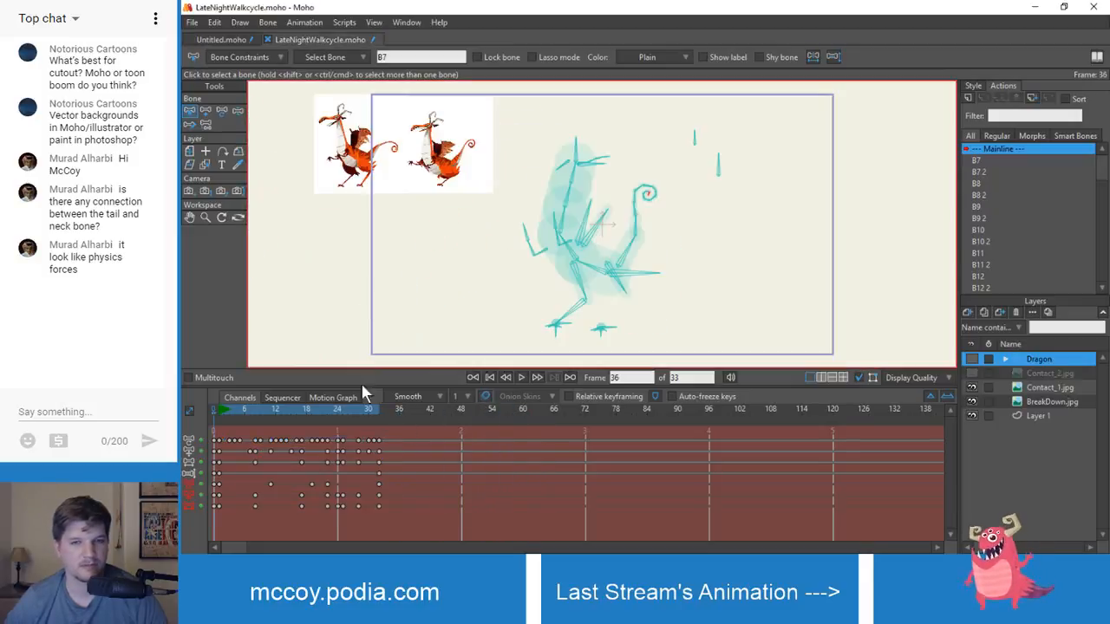
drag(215, 411, 344, 422)
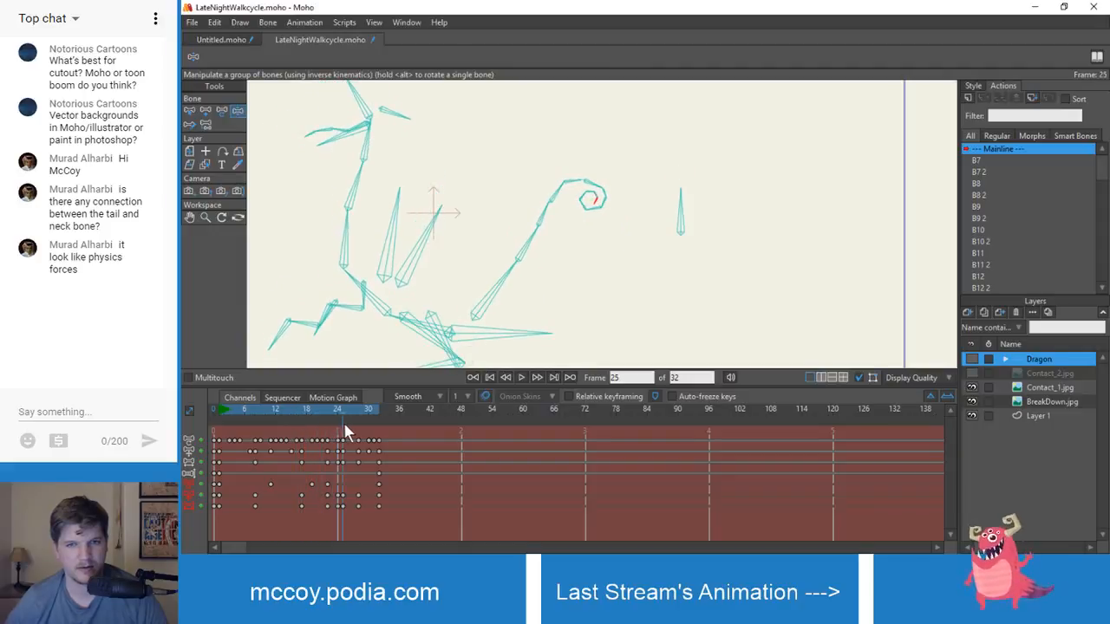
click(221, 39)
drag(258, 420, 281, 425)
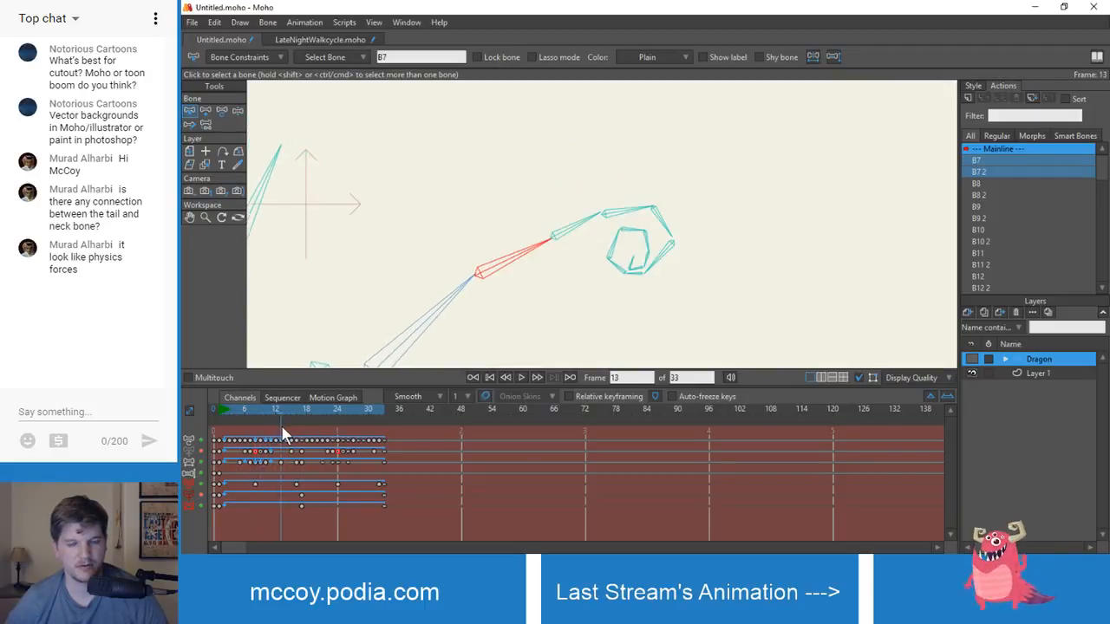
click(292, 41)
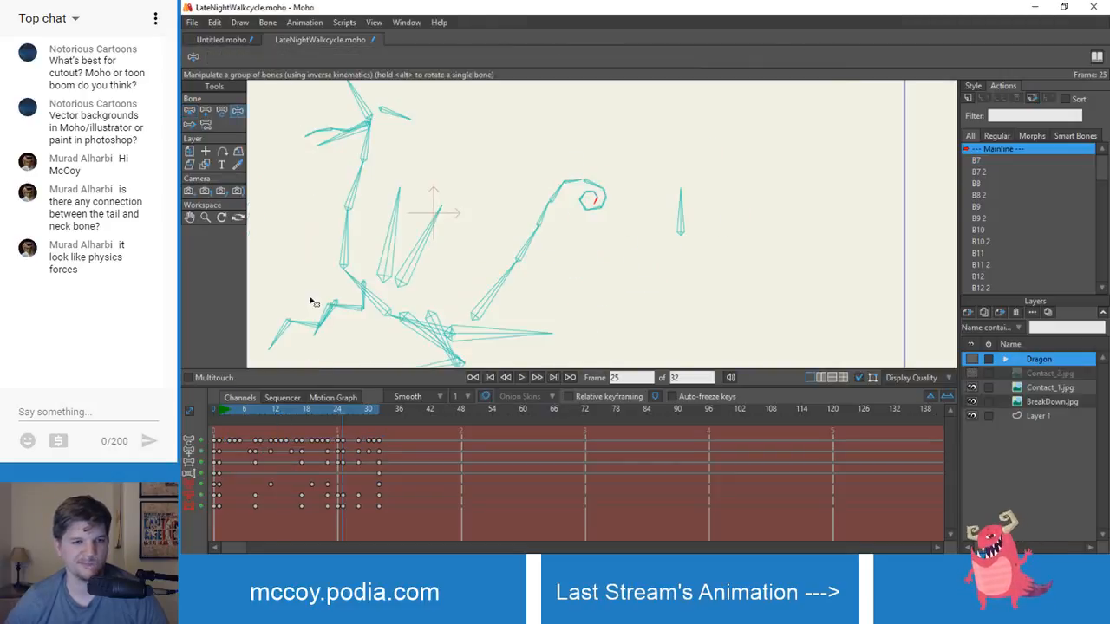
- Rotate the tail-tip bones inward at frame 11 to form a tighter curl
mouse_move(259, 412)
mouse_down()
mouse_move(236, 405)
mouse_move(276, 420)
mouse_move(269, 414)
mouse_up()
scroll(620, 176, up, 4)
drag(602, 226, 537, 264)
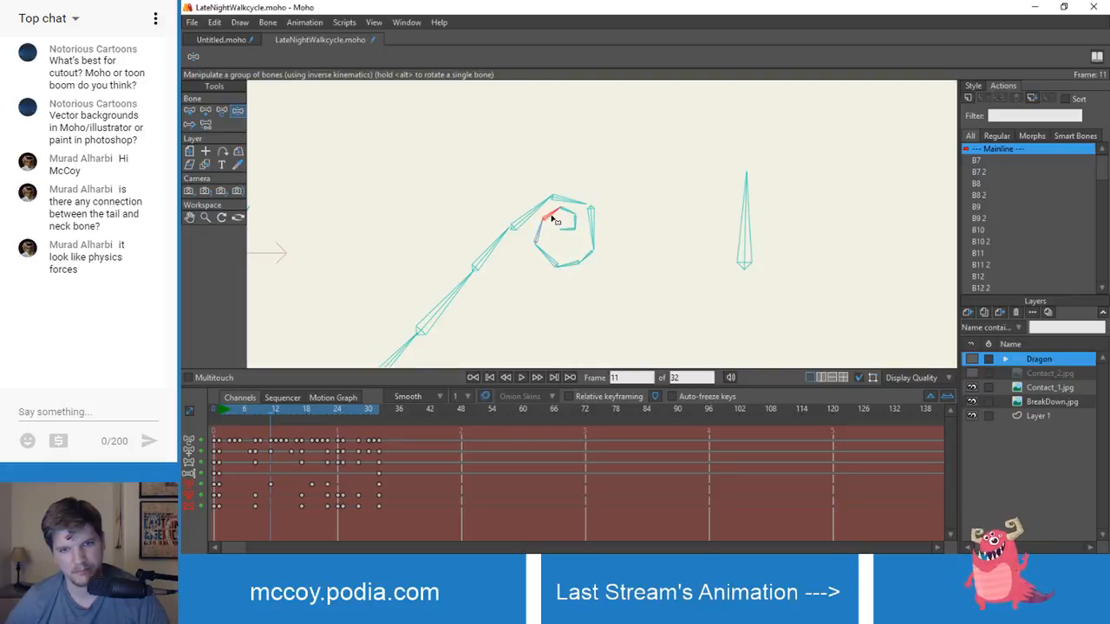
scroll(512, 272, down, 4)
- Compare the tail-tip pose around frame 19 with the matching frames in Untitled.moho
drag(274, 417, 314, 442)
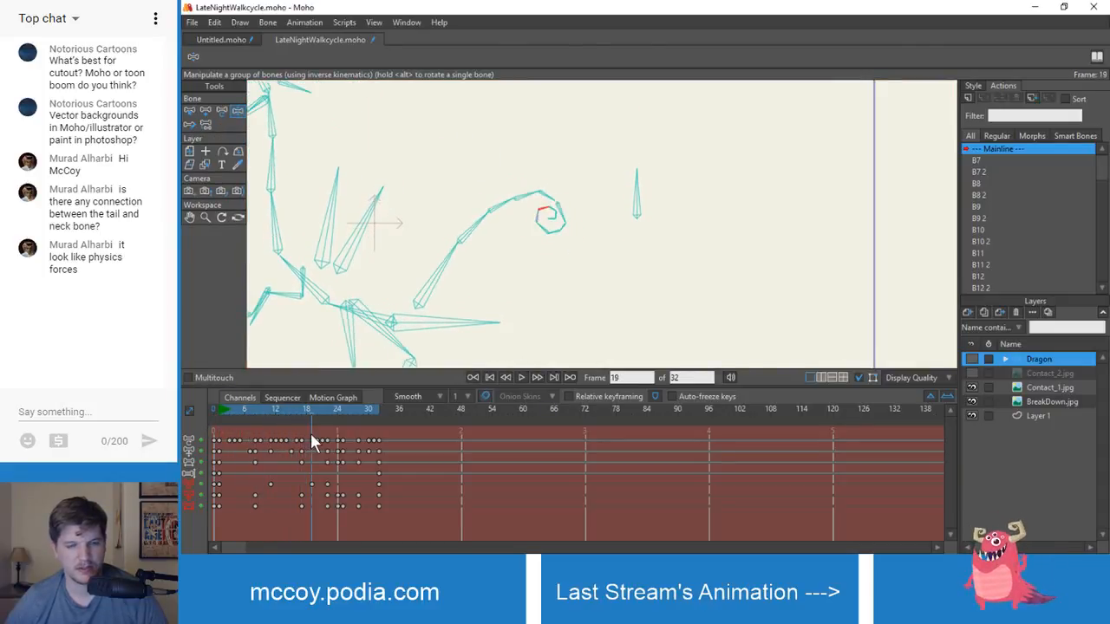
click(221, 39)
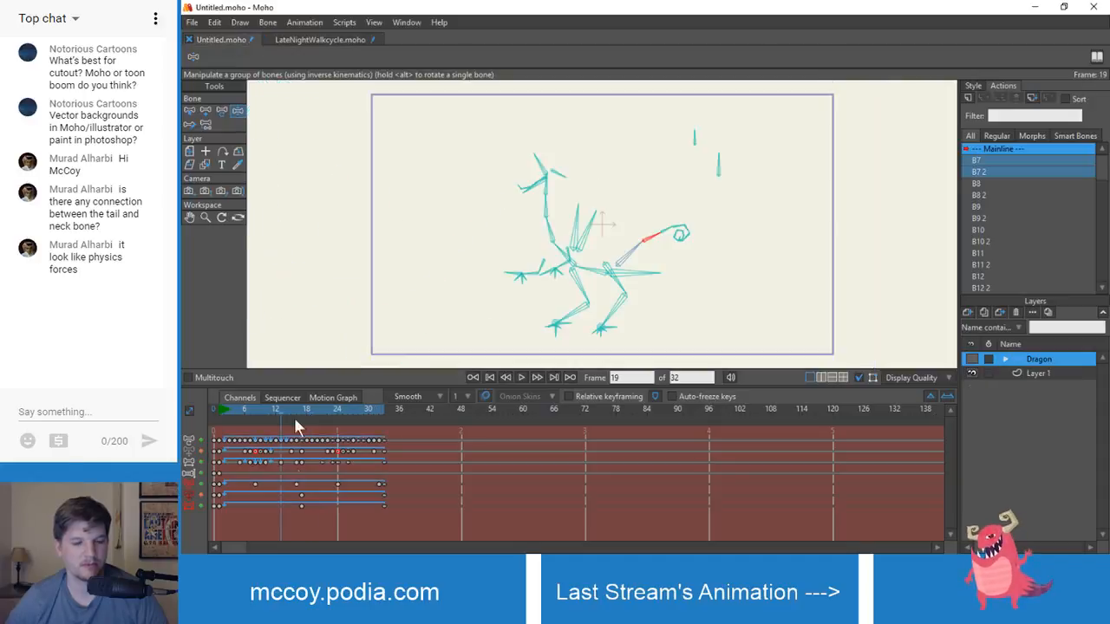
drag(271, 411, 319, 441)
click(322, 39)
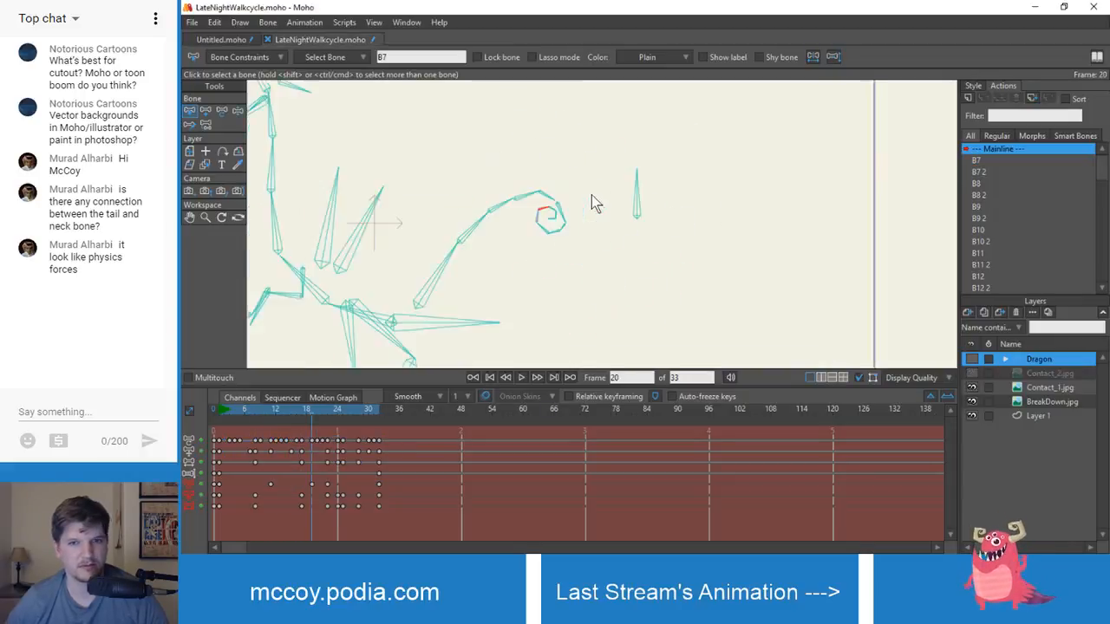
drag(472, 308, 486, 255)
scroll(487, 255, up, 1)
drag(501, 194, 452, 251)
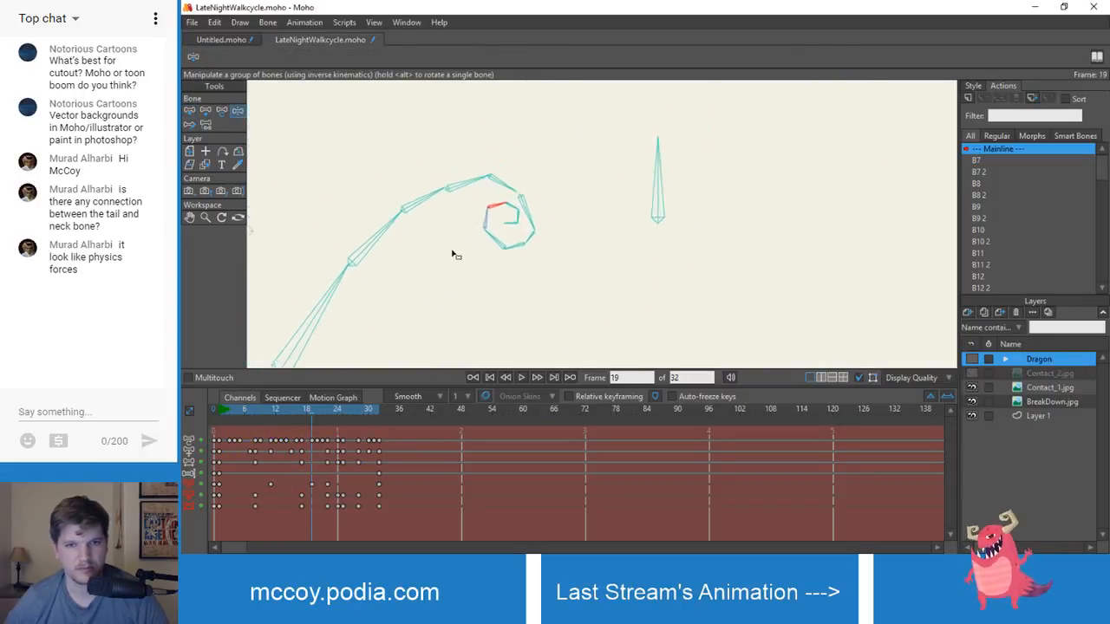
scroll(454, 252, up, 1)
- Remove the frame-22 key of the curled tail-tip bones and copy their frame-11 key to frame 26
mouse_move(313, 412)
mouse_down()
mouse_move(256, 412)
mouse_move(322, 417)
mouse_move(311, 418)
mouse_up()
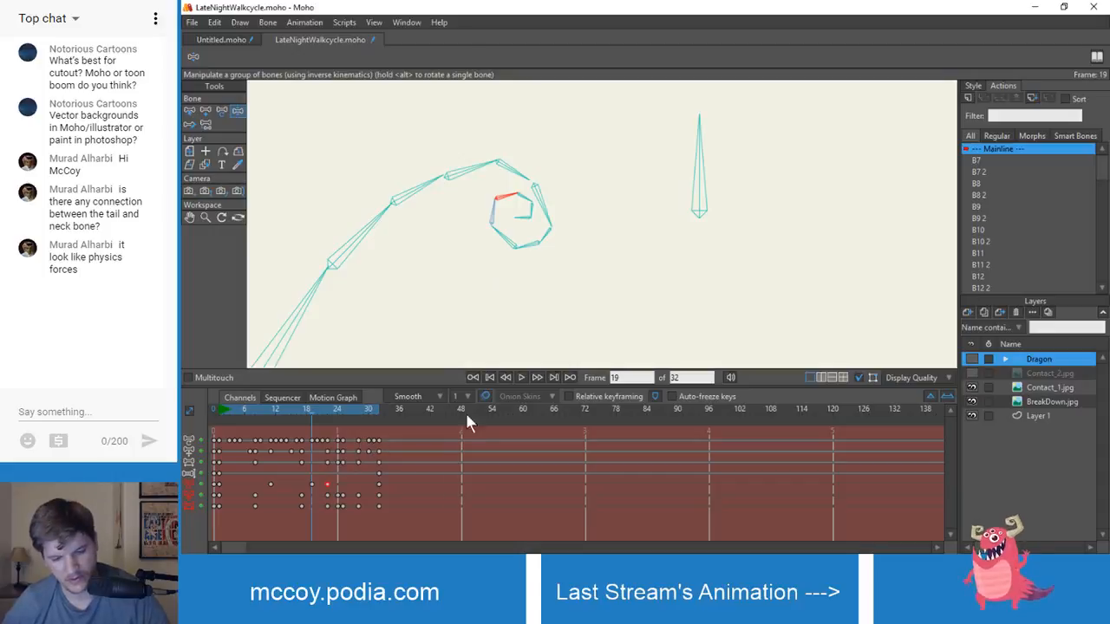
key(z)
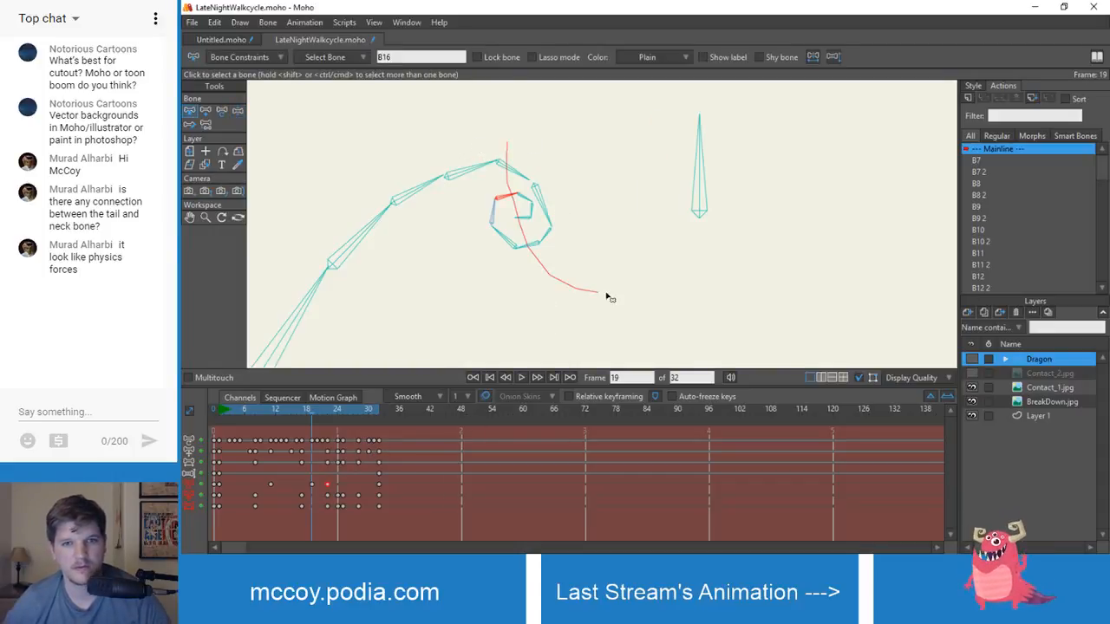
drag(579, 149, 507, 241)
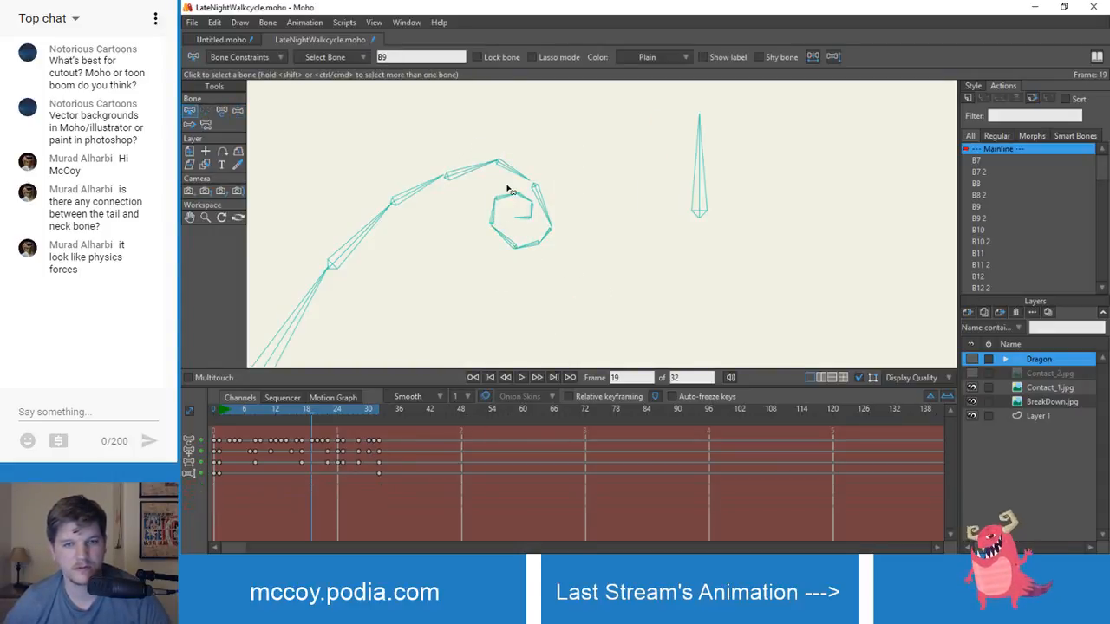
drag(454, 124, 638, 328)
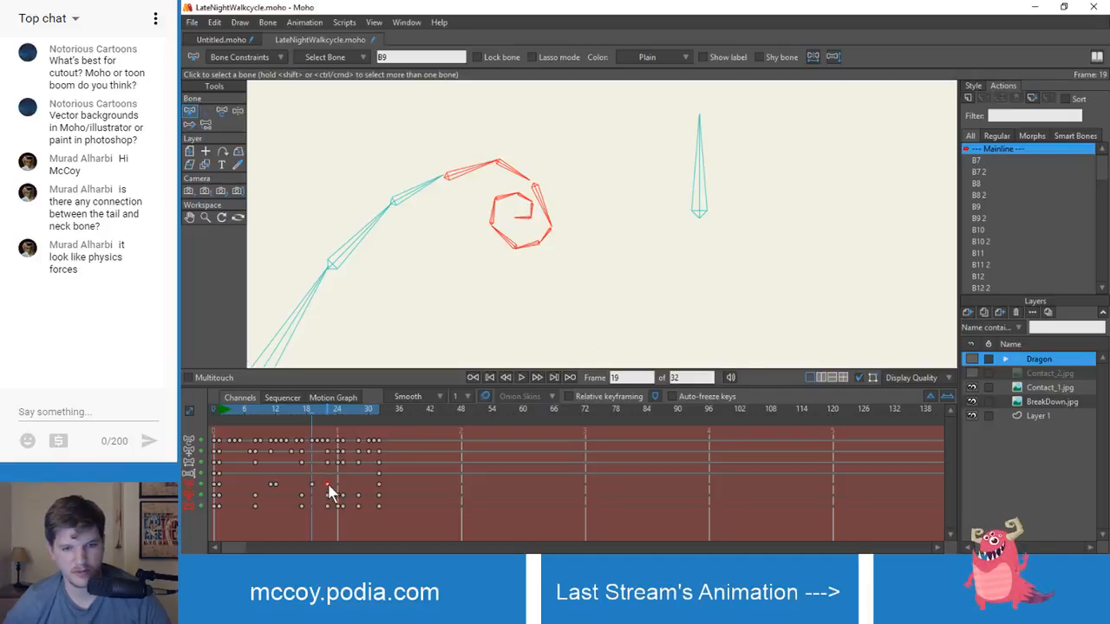
key(ctrl+v)
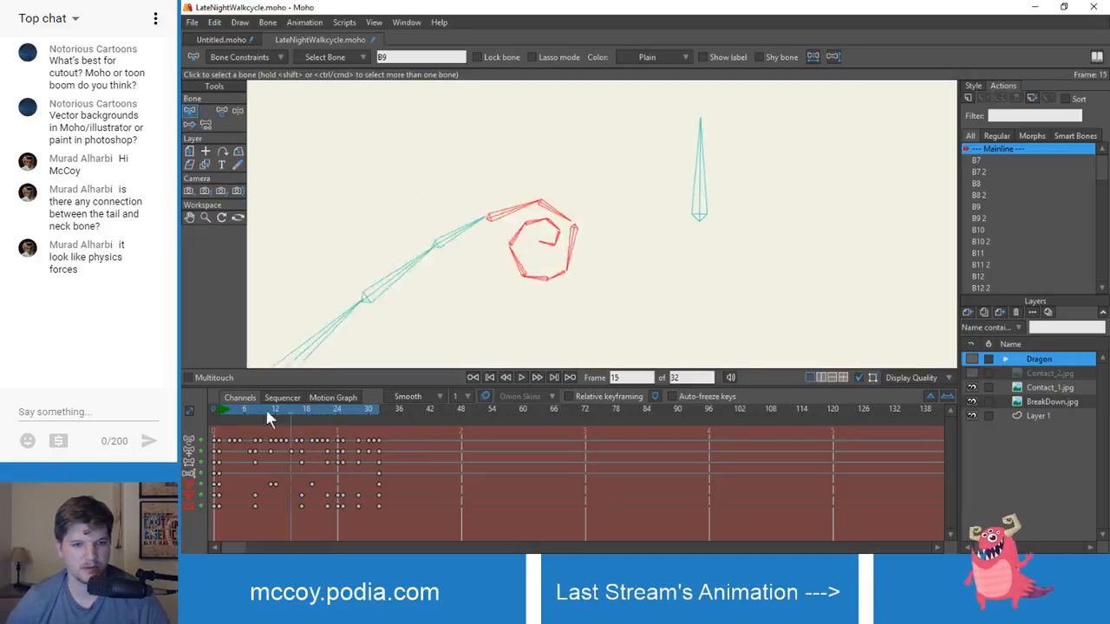
drag(284, 417, 347, 461)
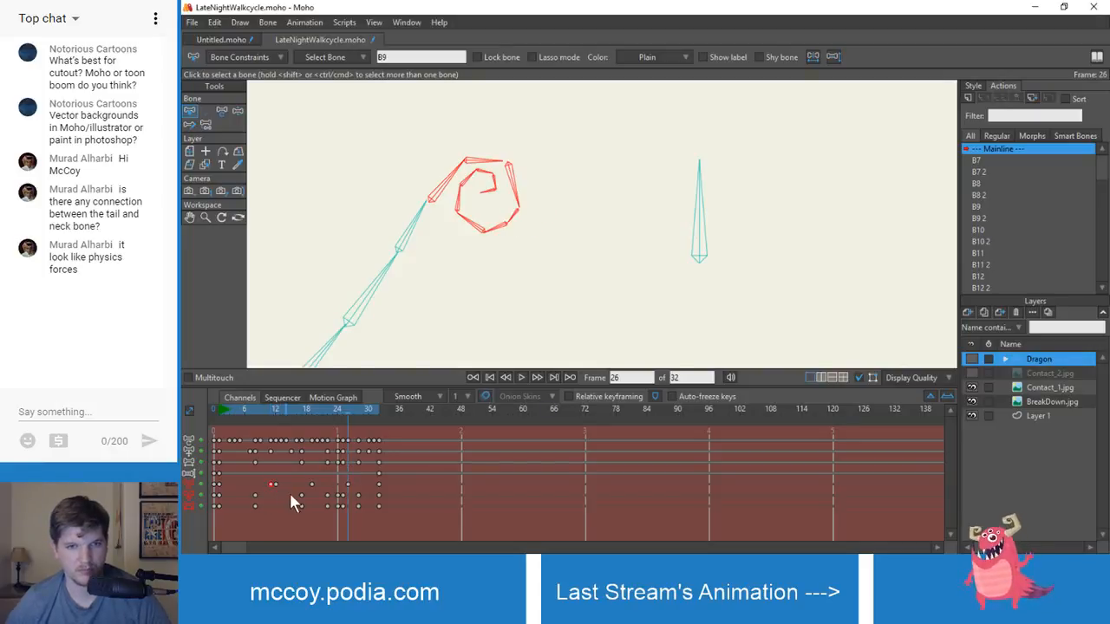
- Show the Dragon artwork and review the tail motion through the walk cycle with the bone overlay hidden
key(space)
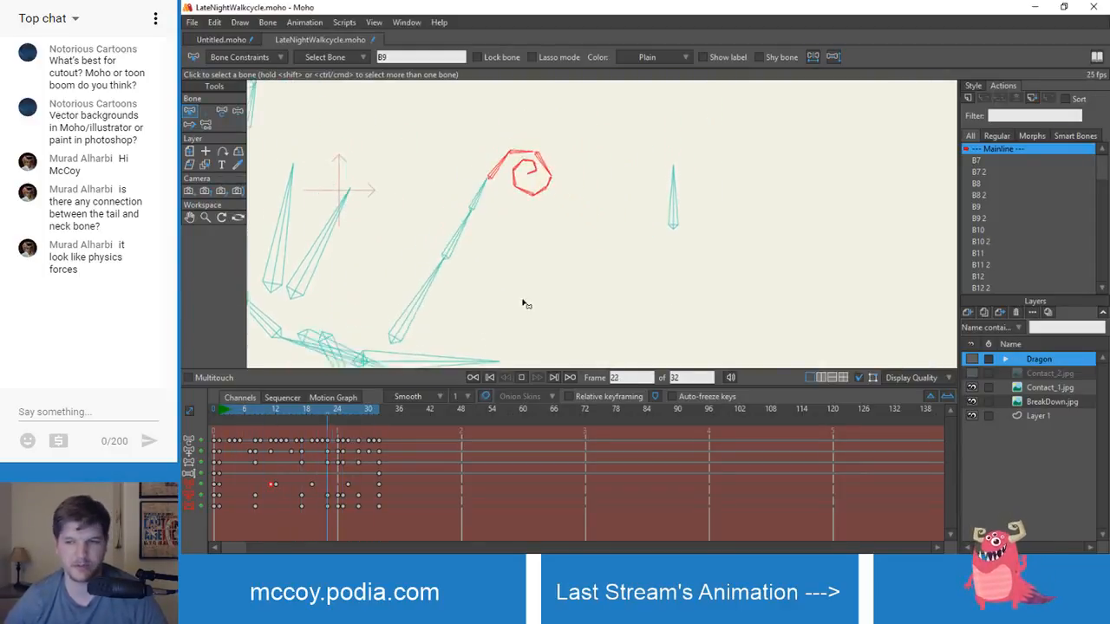
click(972, 359)
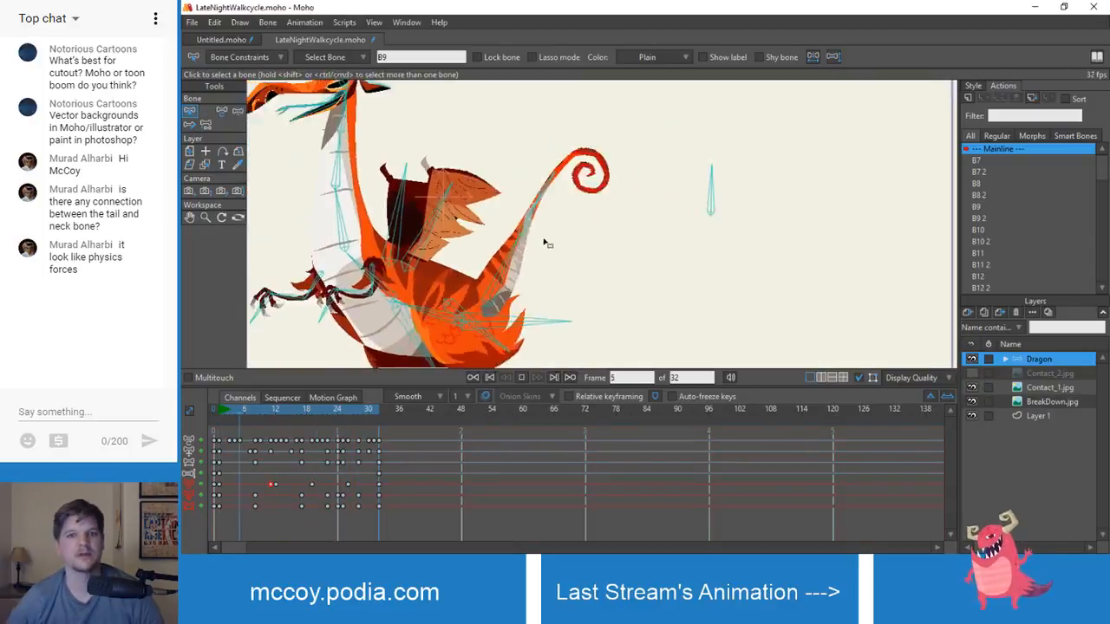
scroll(648, 250, down, 2)
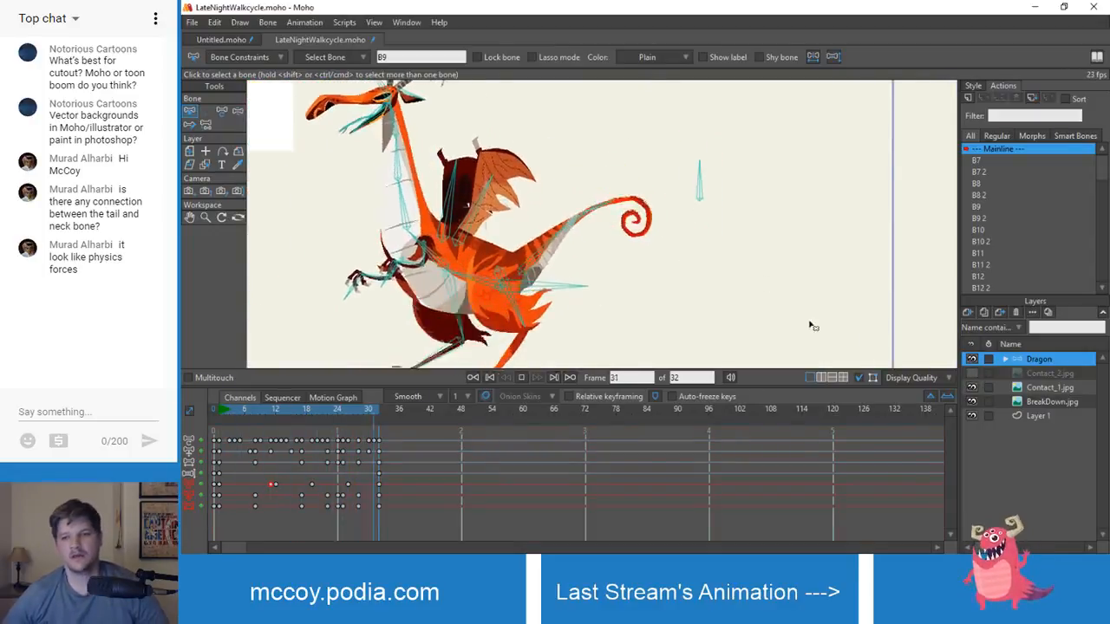
click(719, 308)
key(space)
click(857, 377)
scroll(623, 268, down, 2)
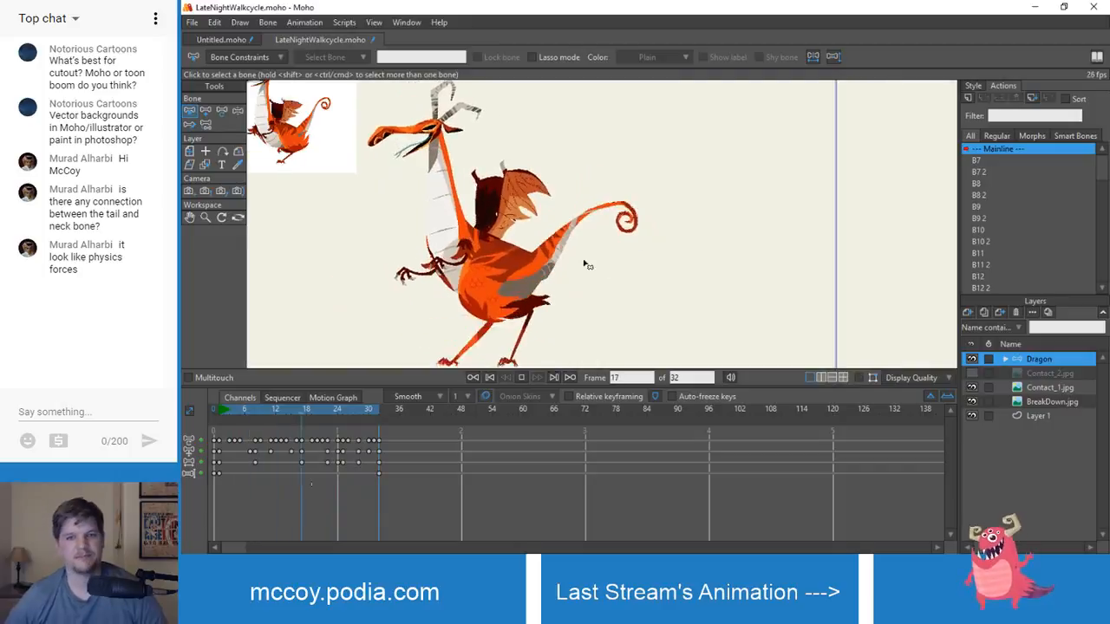
drag(585, 263, 631, 260)
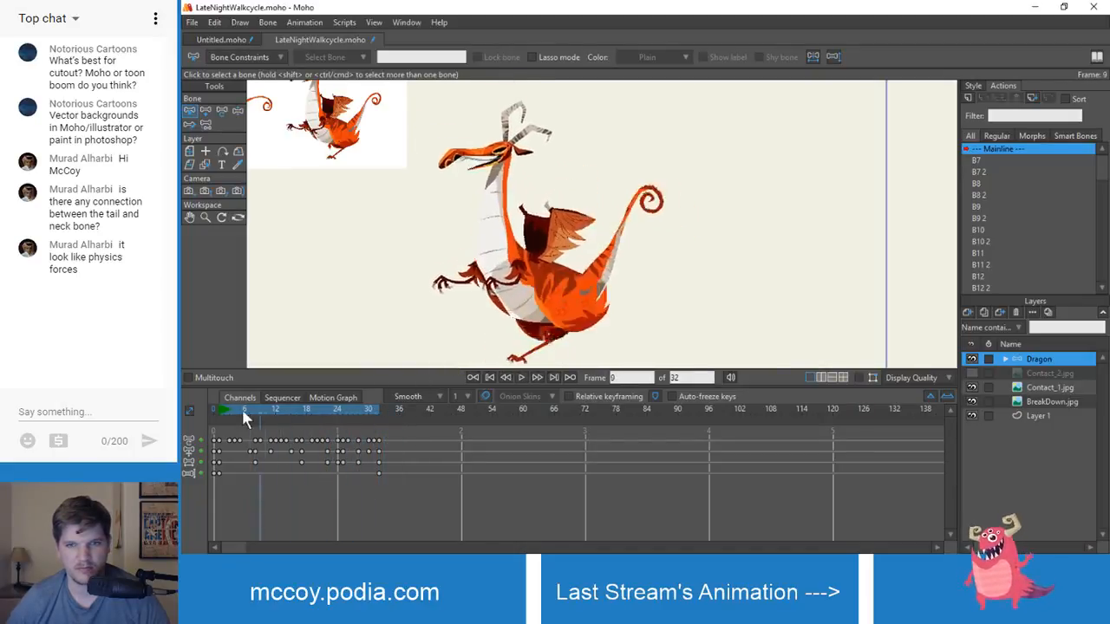
mouse_move(241, 407)
mouse_down()
mouse_move(193, 407)
mouse_move(260, 416)
mouse_up()
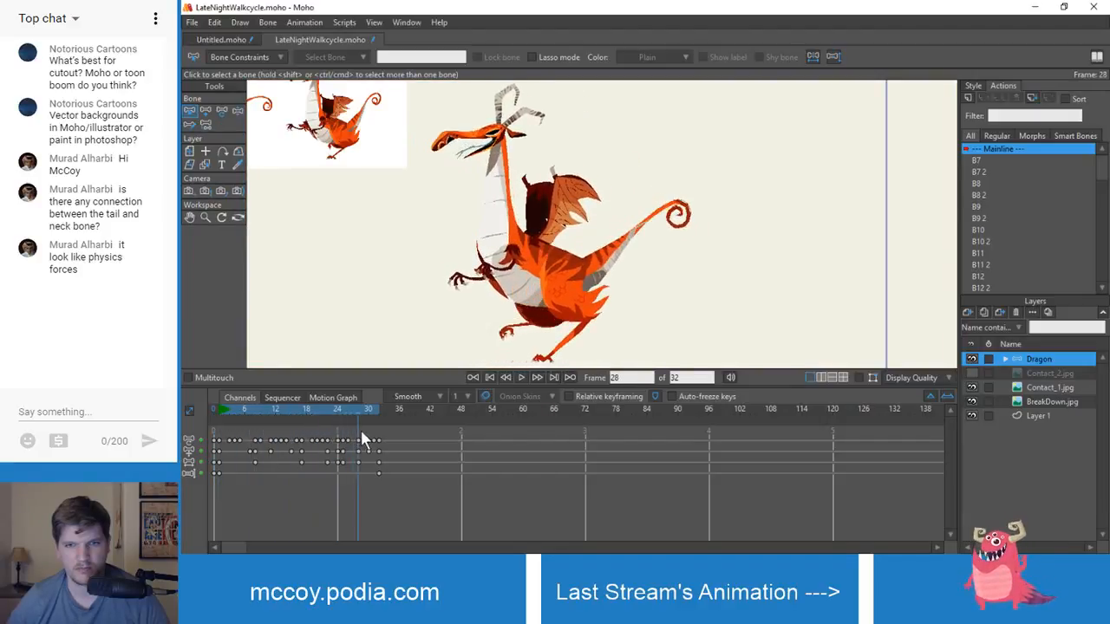
mouse_move(385, 430)
mouse_down()
mouse_move(357, 431)
mouse_move(380, 434)
mouse_up()
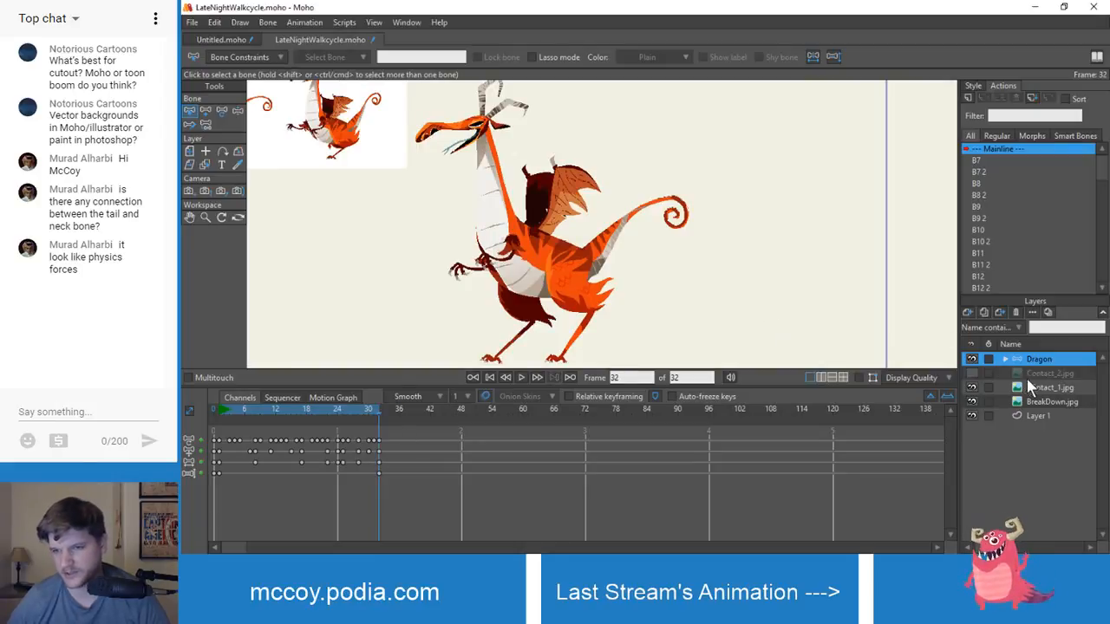
- Move the frame-30 key of tail-base bone B6 to frame 28 and play back the walk cycle
click(859, 379)
scroll(797, 255, up, 4)
scroll(533, 246, up, 2)
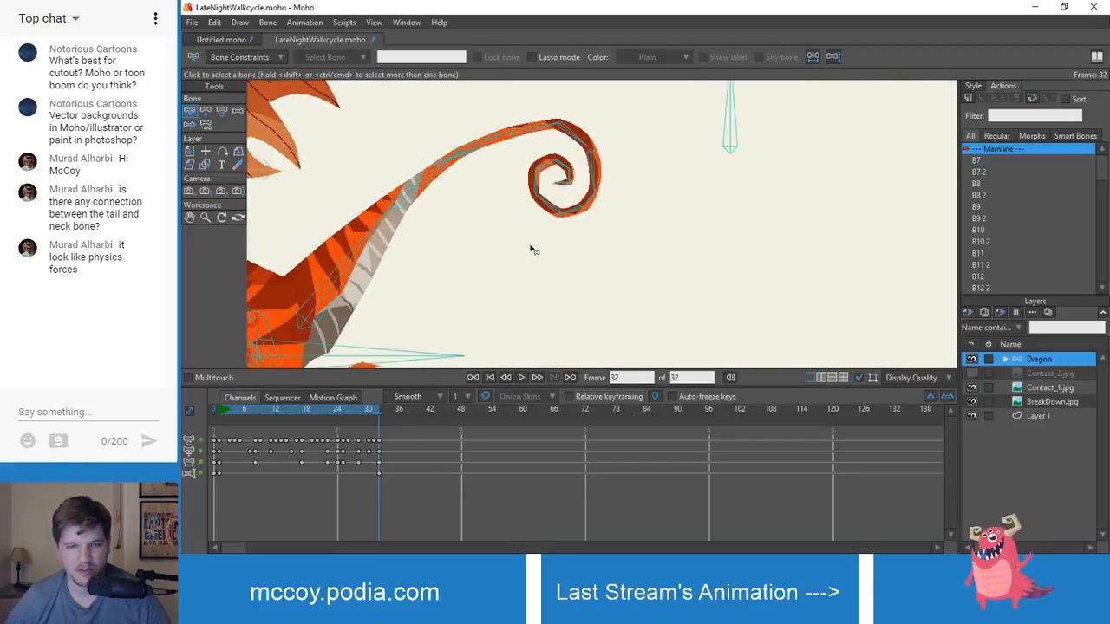
drag(452, 243, 593, 275)
key(z)
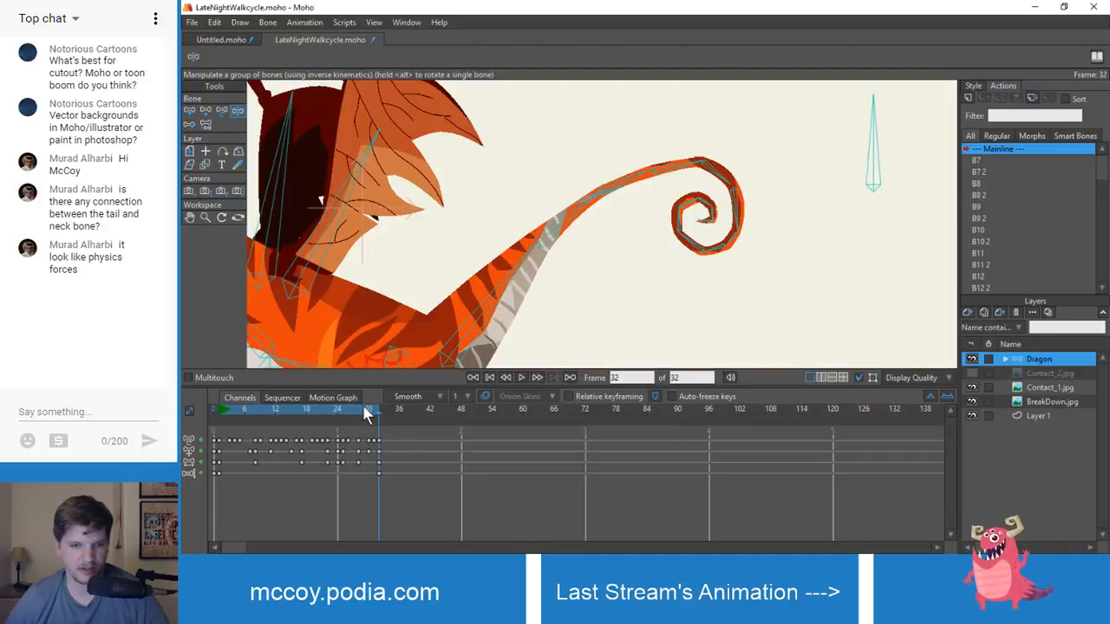
mouse_move(365, 407)
mouse_down()
mouse_move(339, 409)
mouse_move(378, 420)
mouse_up()
key(b)
click(570, 269)
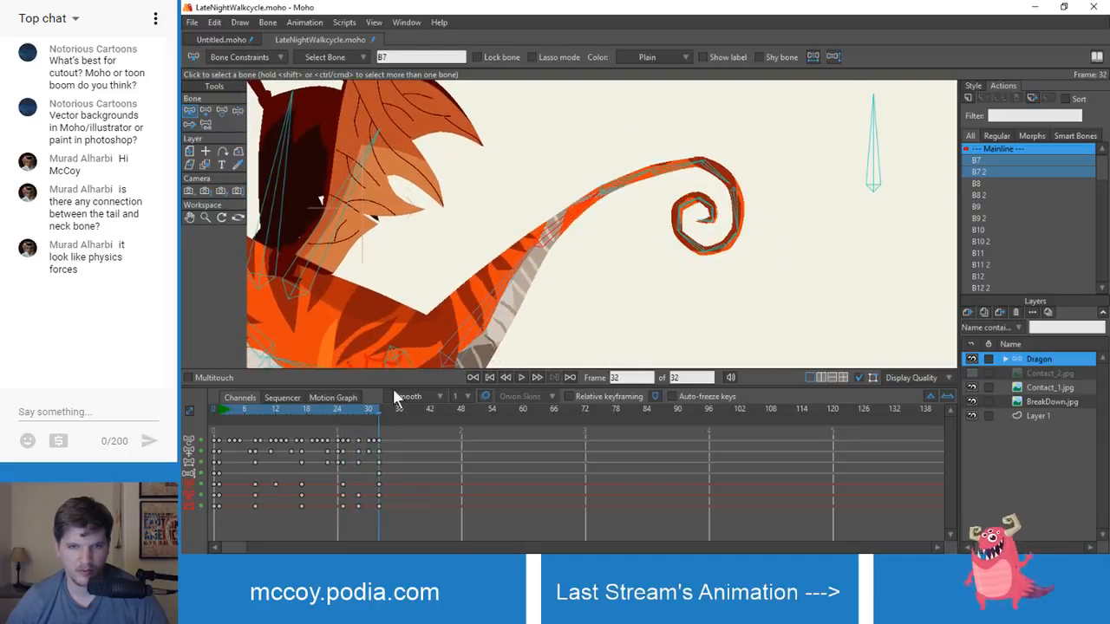
click(506, 295)
click(368, 411)
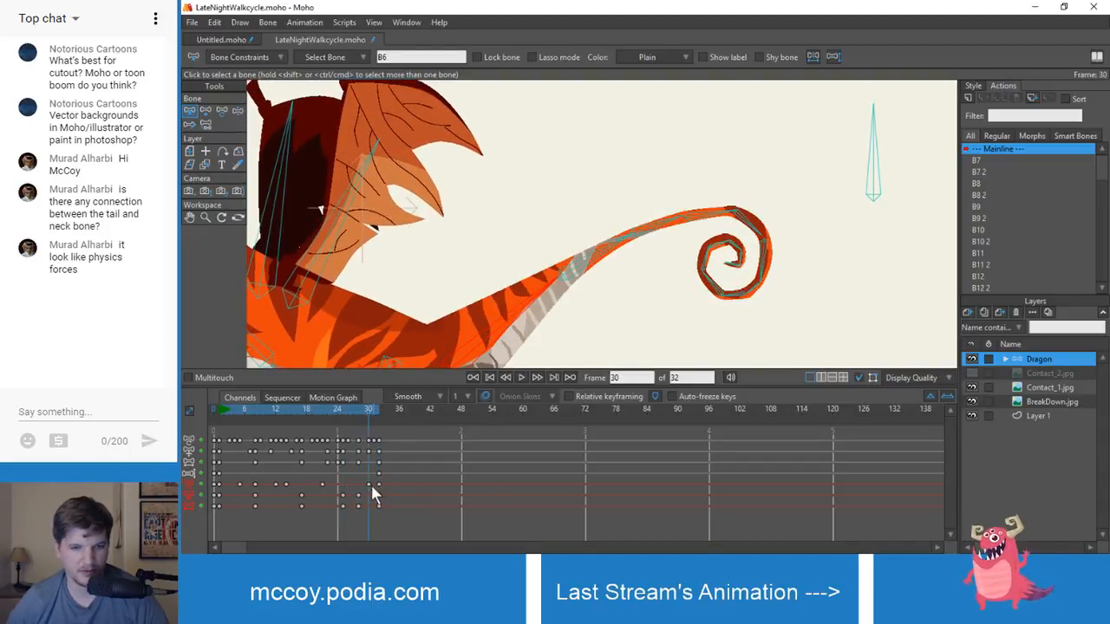
click(359, 485)
click(220, 409)
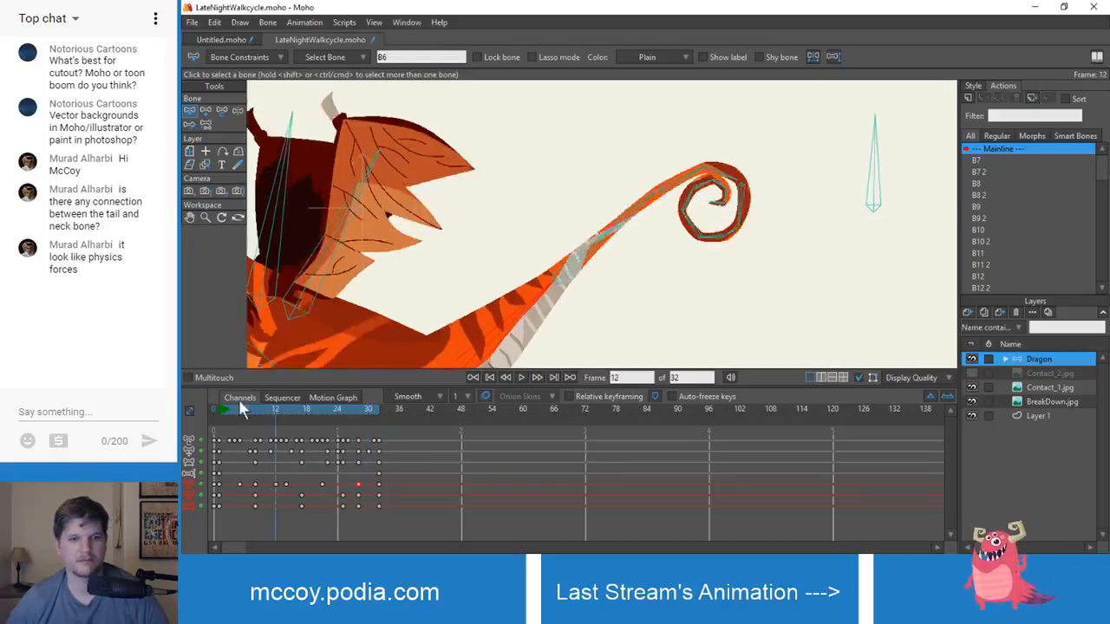
scroll(453, 275, down, 4)
key(space)
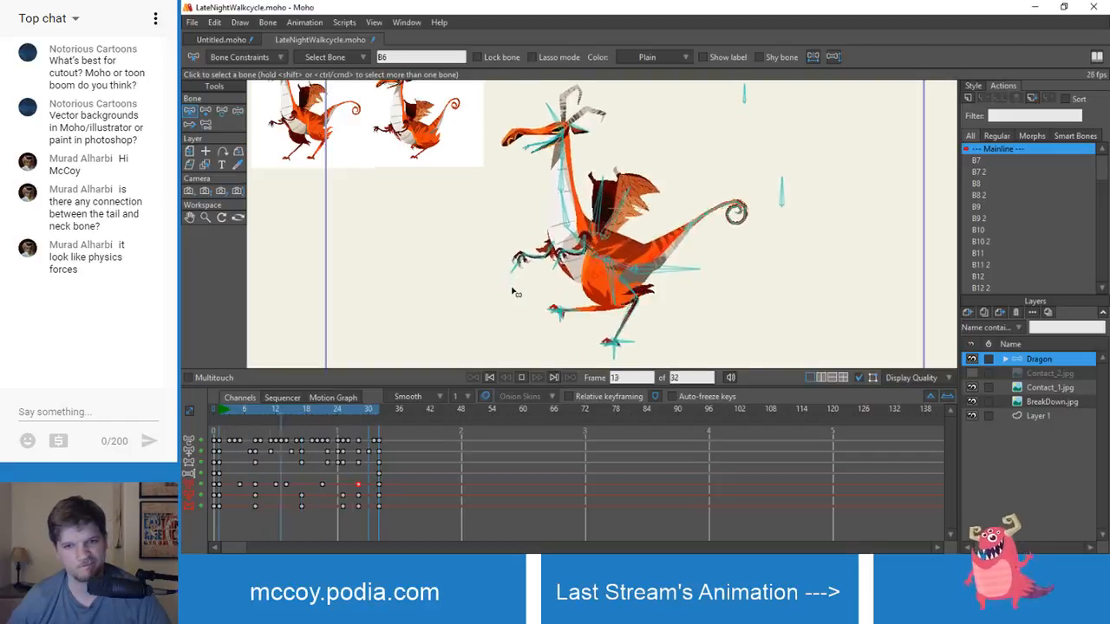
- Switch to Untitled.moho and play back its walk cycle with the Dragon artwork shown for comparison
click(219, 40)
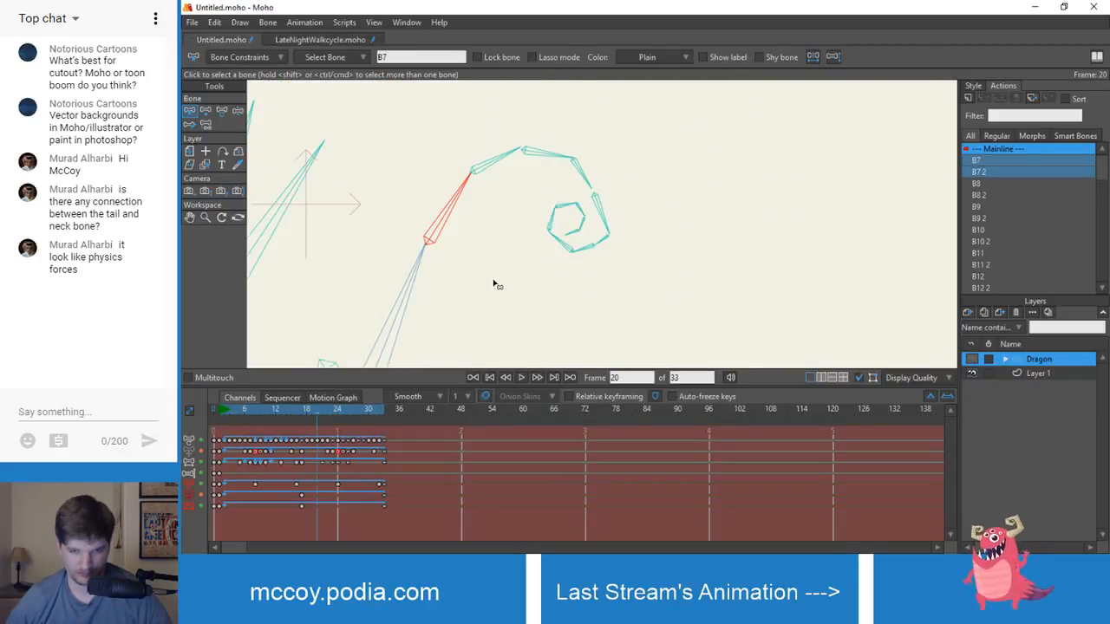
scroll(655, 232, down, 2)
key(space)
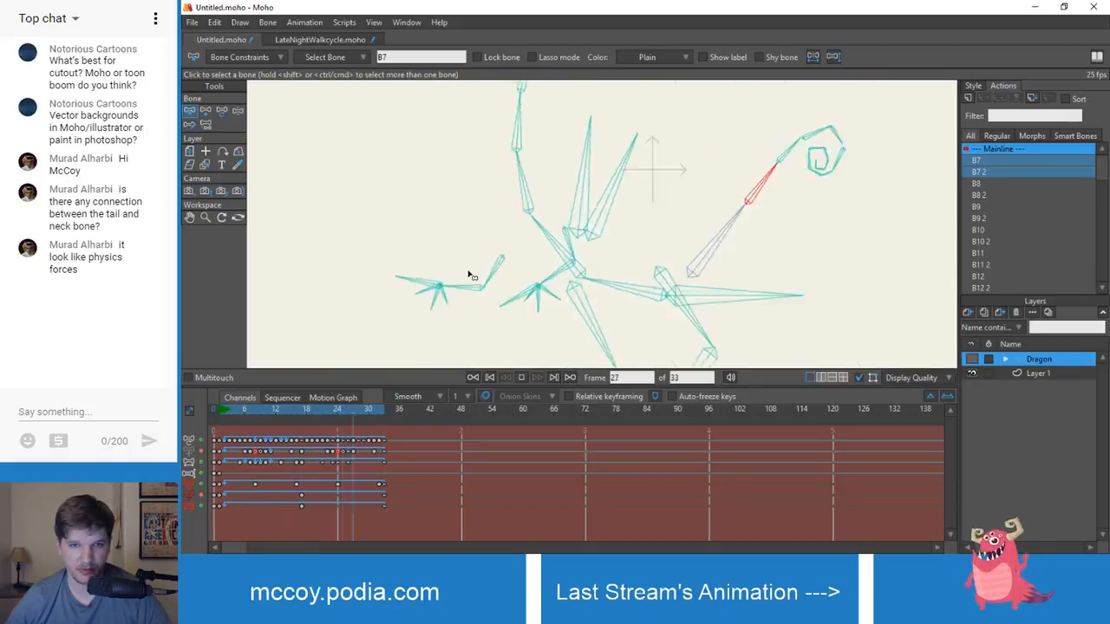
scroll(481, 273, up, 4)
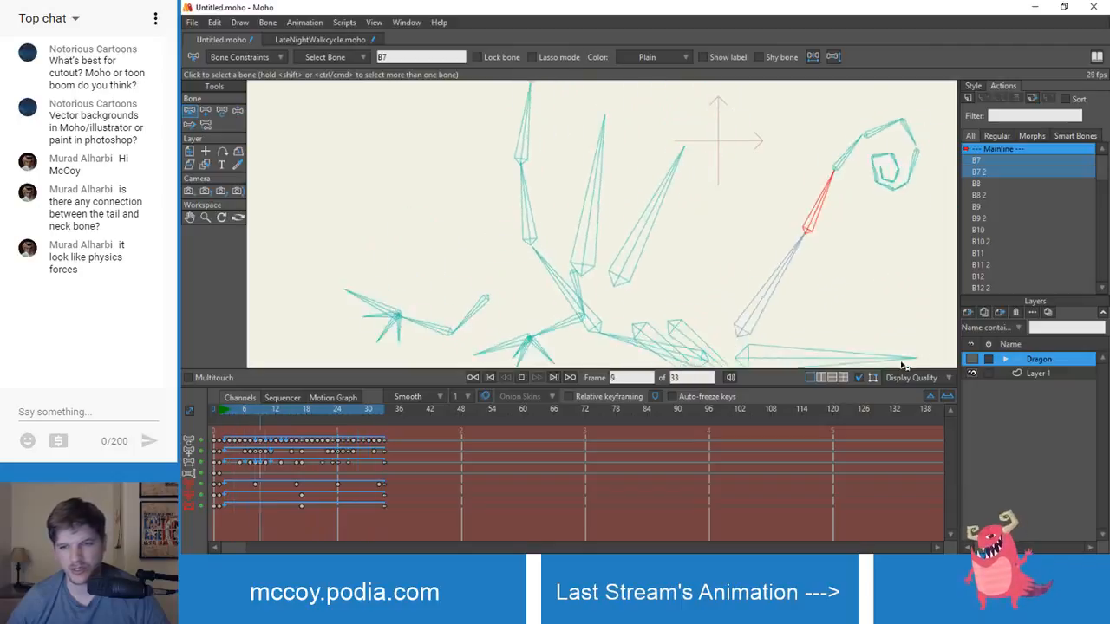
click(971, 358)
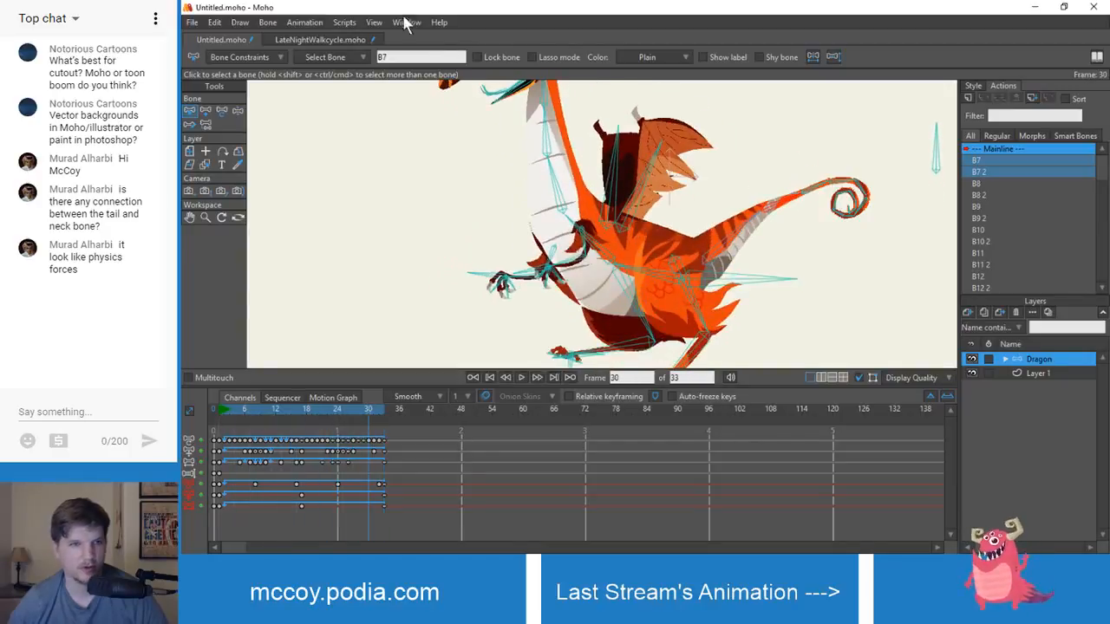
- Return to LateNightWalkcycle.moho and play back the walk cycle close up on the dragon's body and tail
click(305, 40)
scroll(483, 307, up, 3)
drag(504, 303, 349, 306)
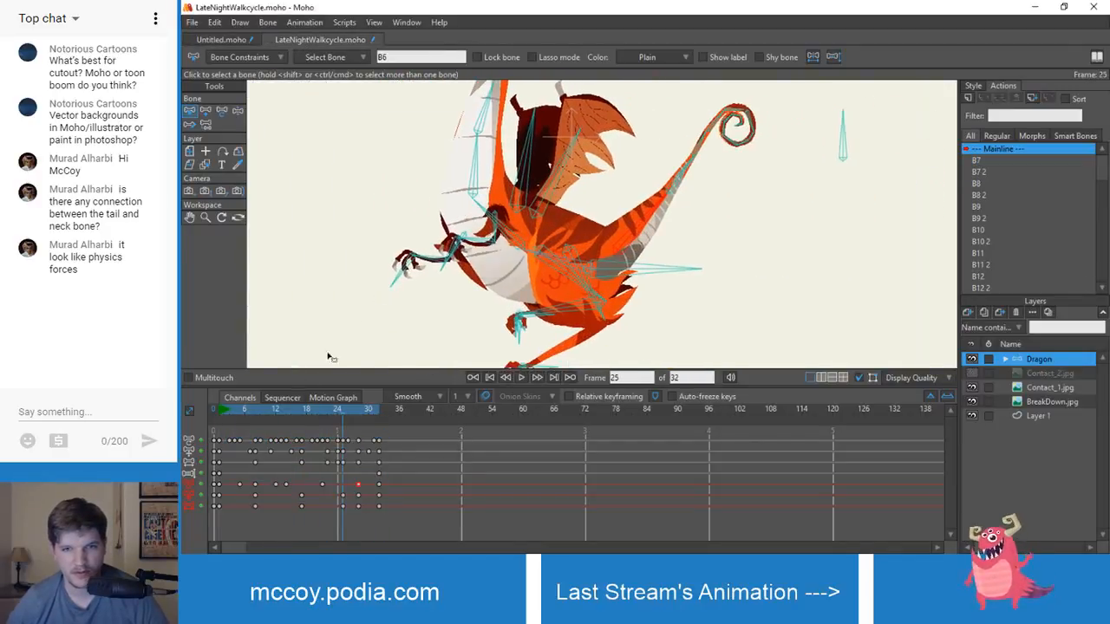
drag(221, 407, 233, 437)
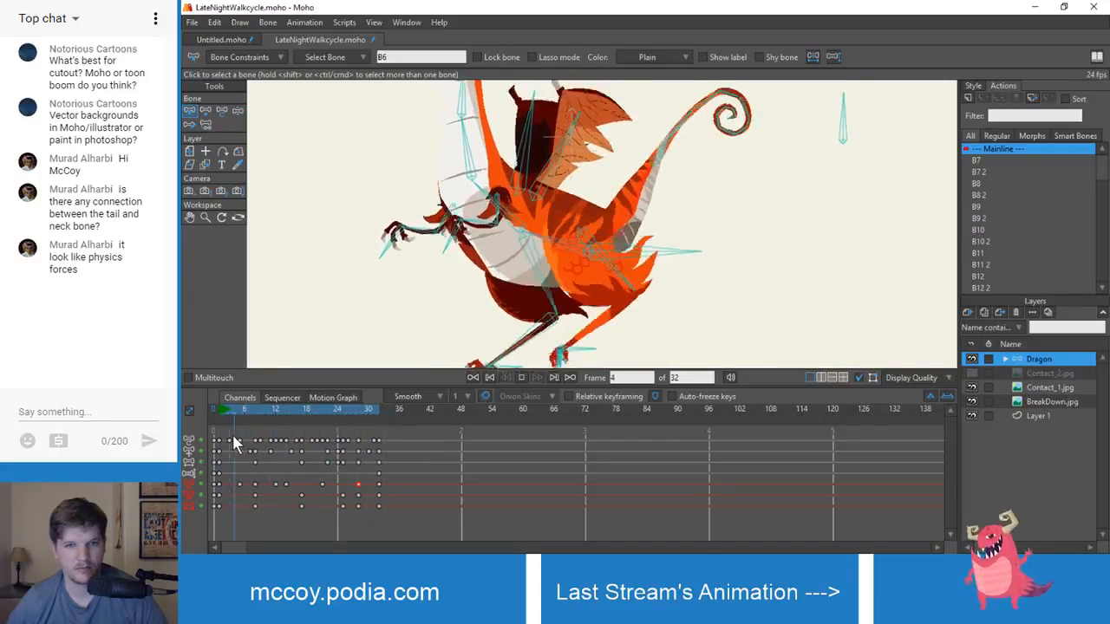
key(space)
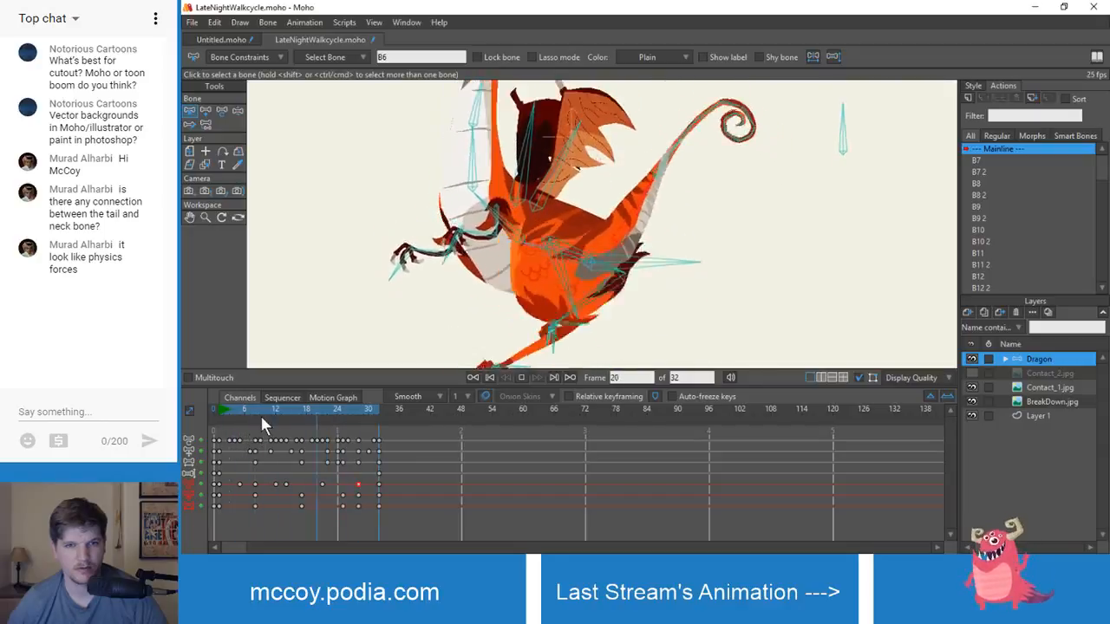
key(space)
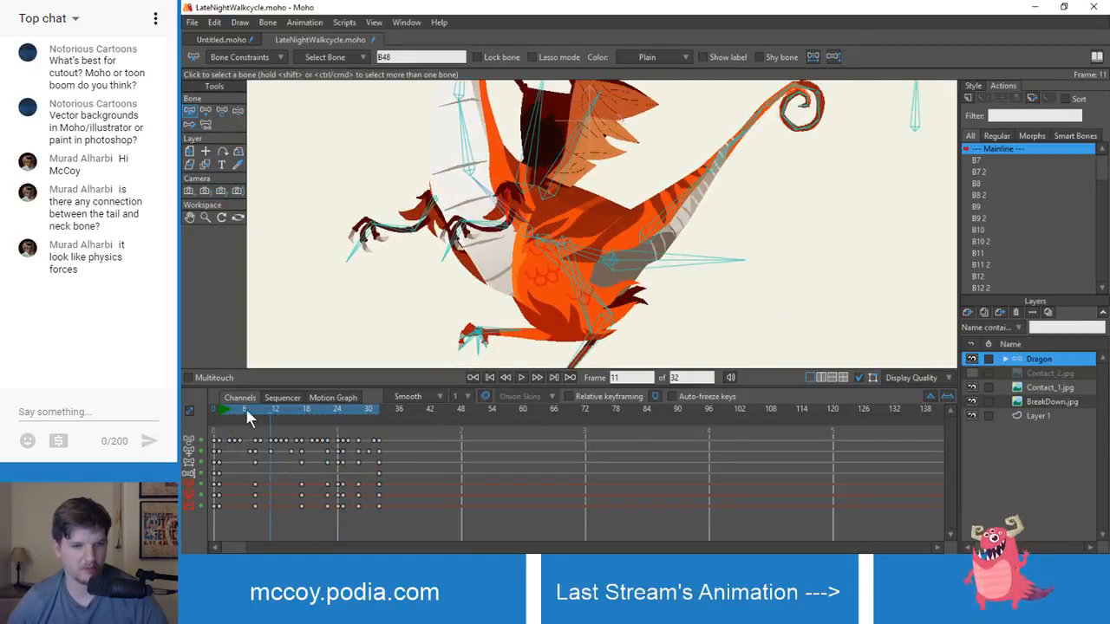
- Move the frame-8 key of bone B48 to frame 14 and delete the bone's keys from frame 17 to frame 28
drag(246, 415, 286, 431)
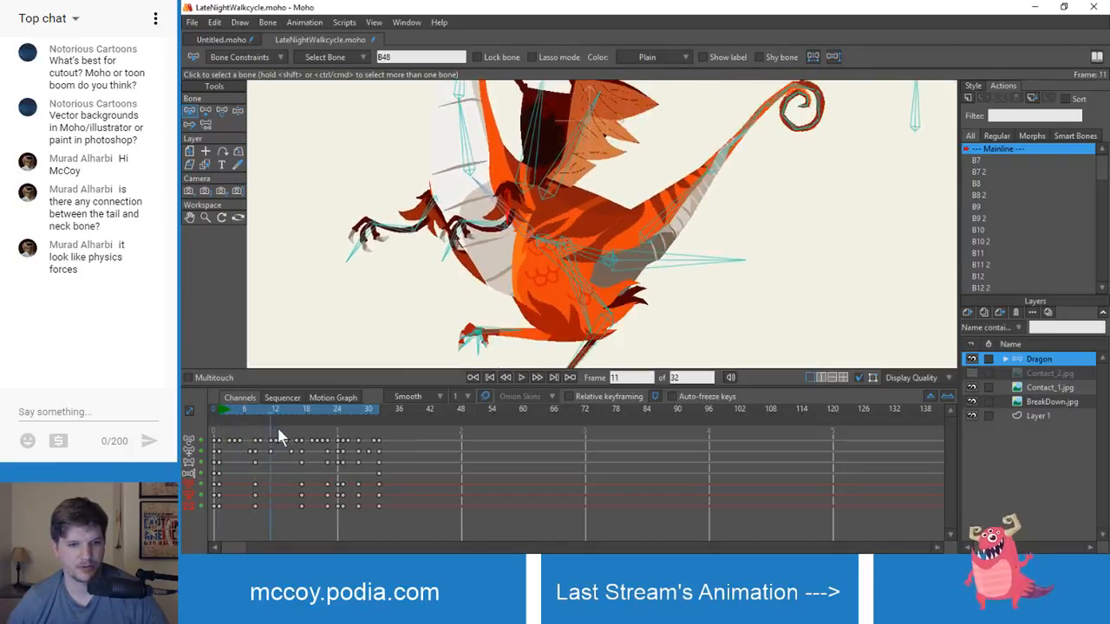
click(255, 484)
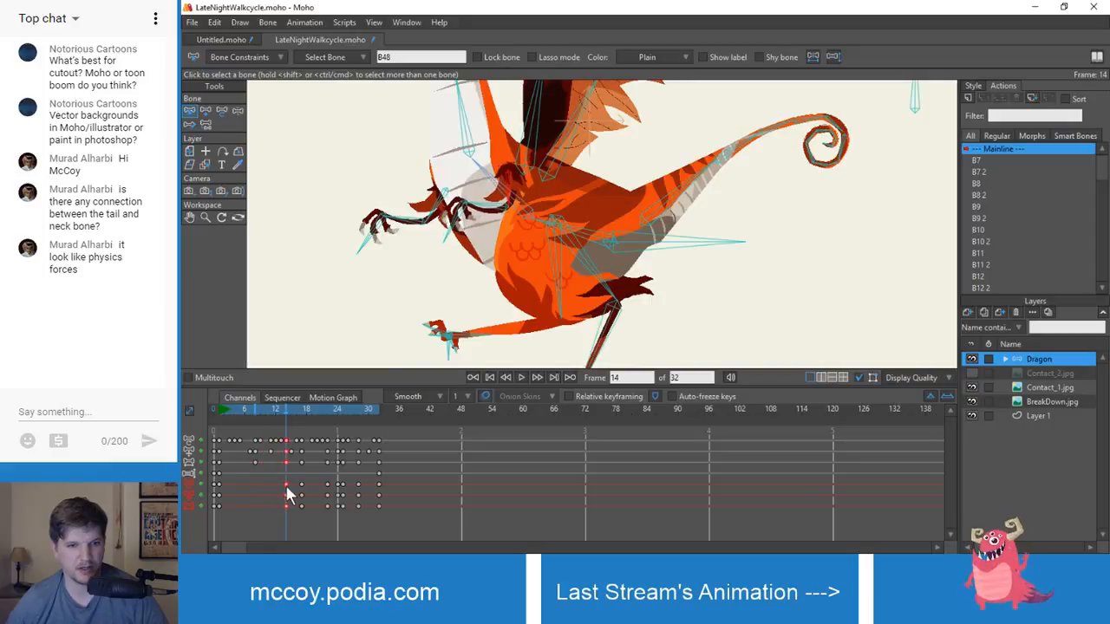
drag(283, 414, 301, 465)
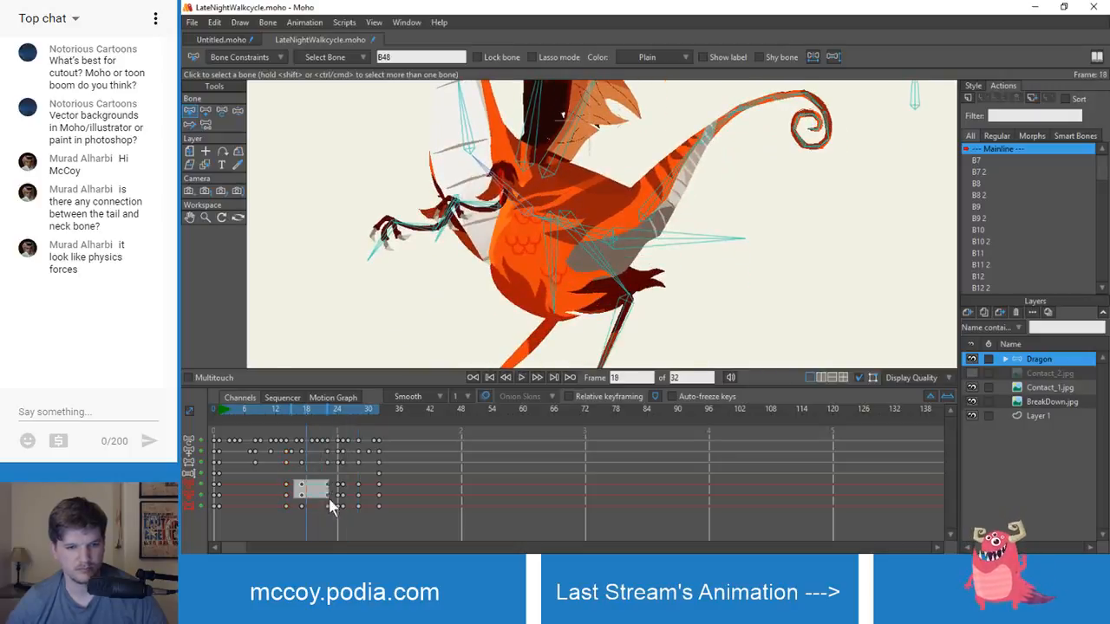
drag(364, 510, 366, 510)
key(Delete)
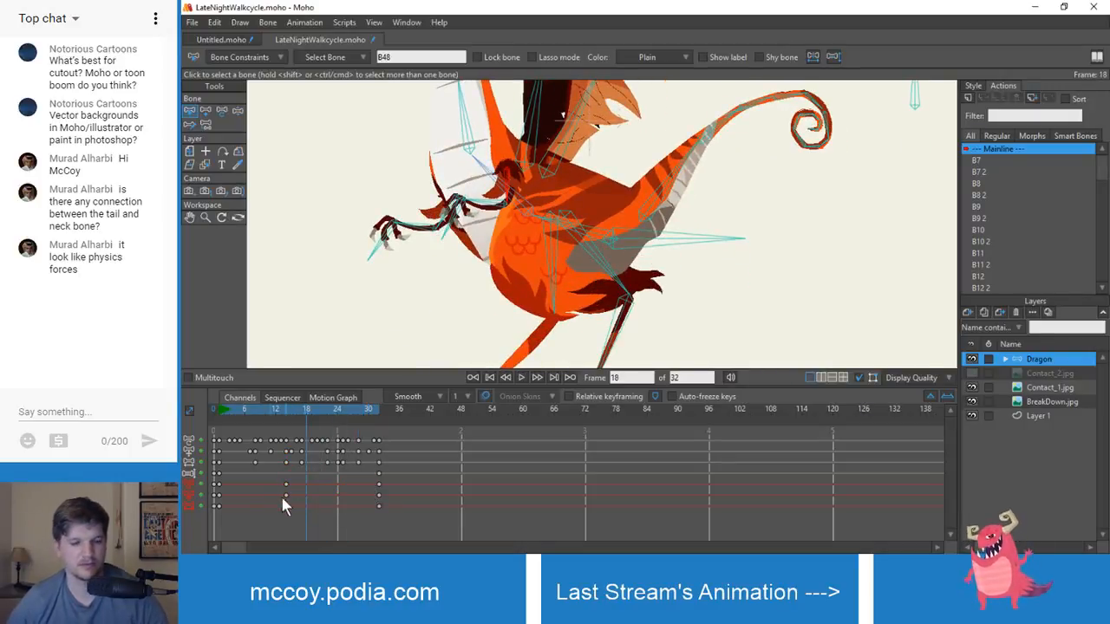
- Shift bone B48's mid-cycle key to frame 16 and play back the walk cycle
mouse_move(293, 416)
mouse_down()
mouse_move(217, 411)
mouse_move(295, 427)
mouse_up()
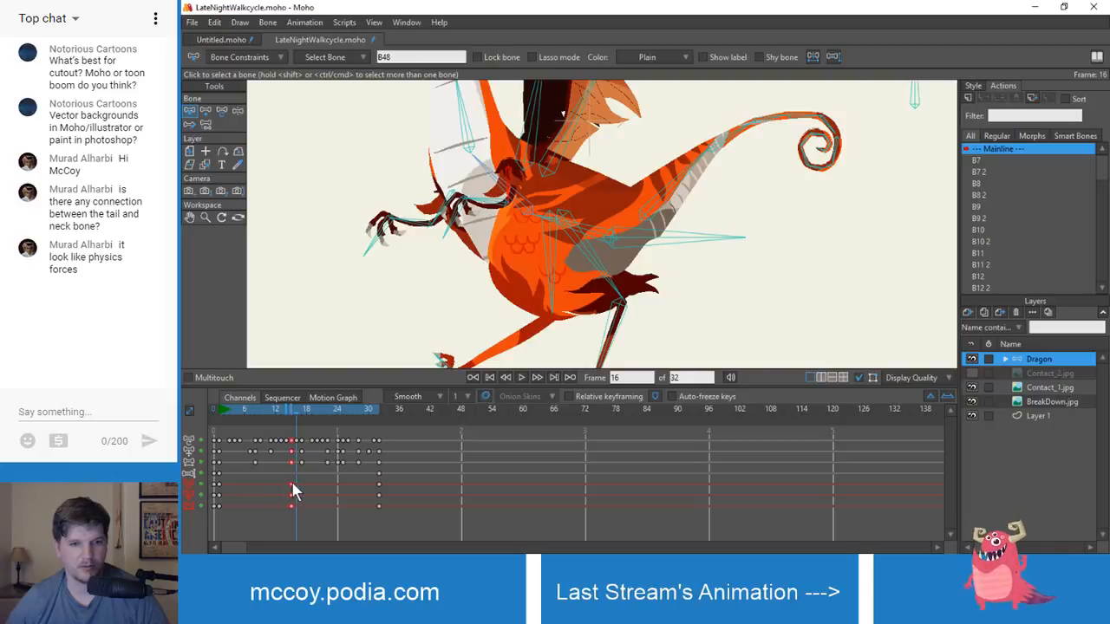
drag(292, 484, 297, 485)
key(space)
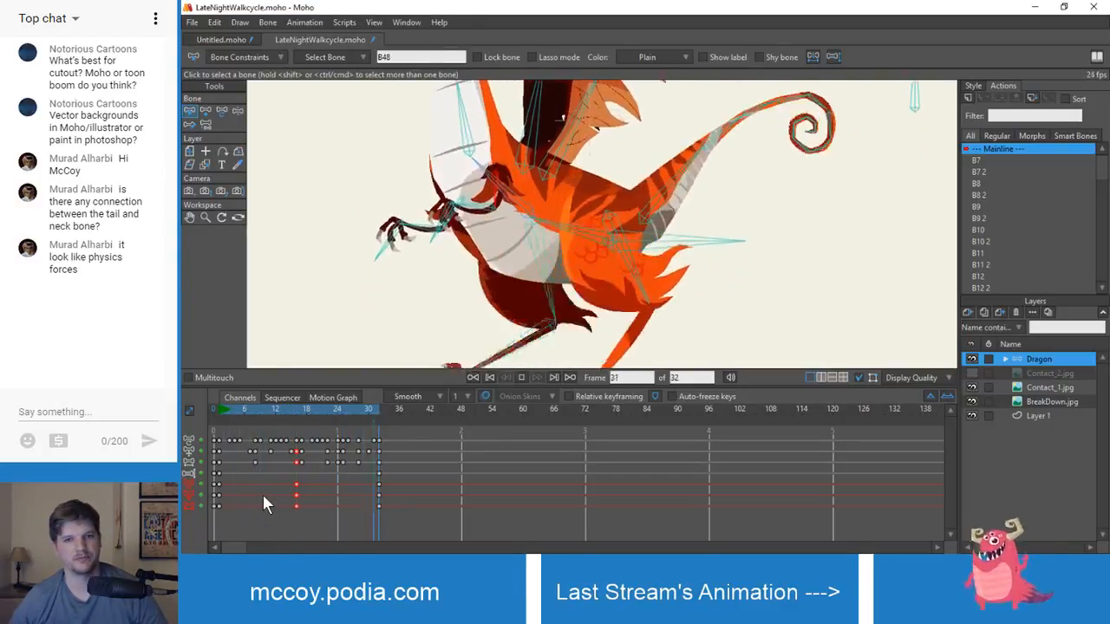
key(space)
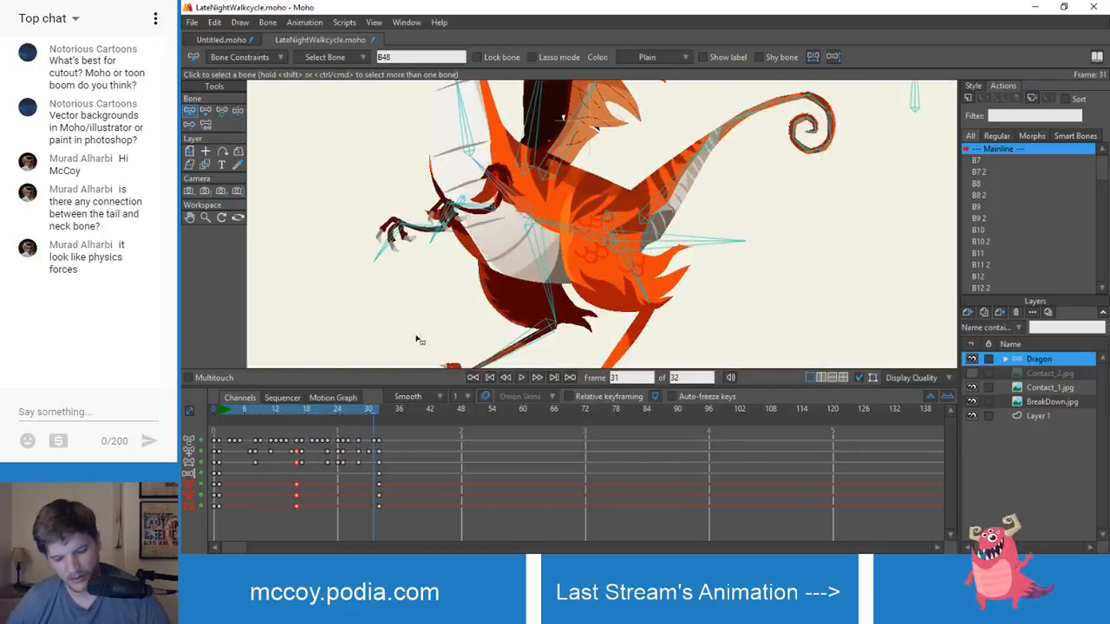
scroll(442, 263, up, 3)
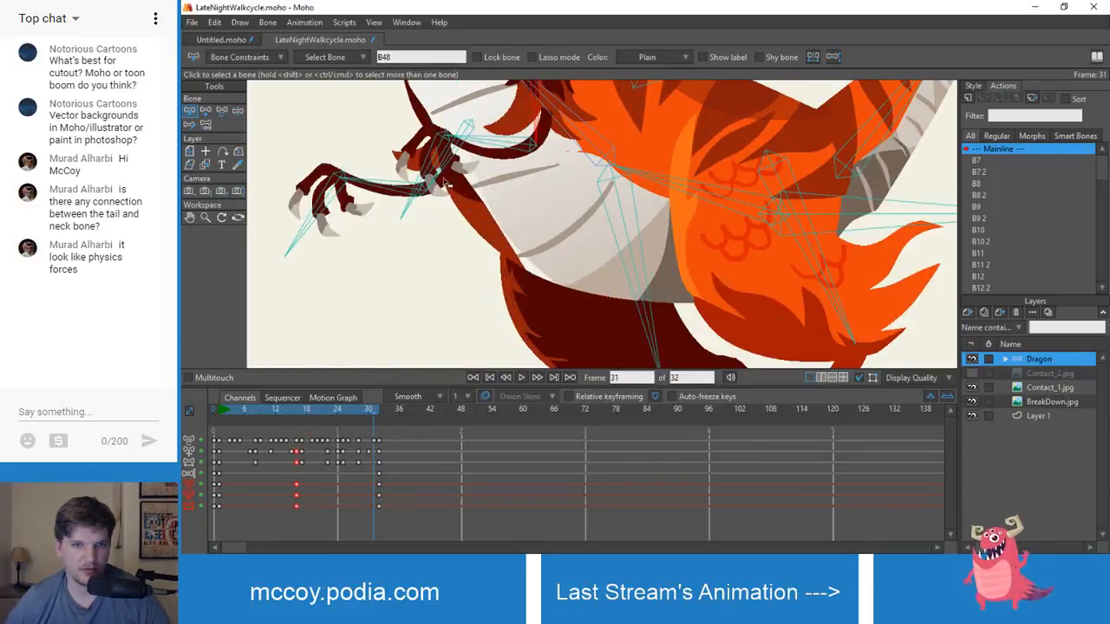
- Select bone B51 in the near arm and delete its keys from frame 17 to frame 28
drag(445, 182, 482, 205)
scroll(449, 315, down, 2)
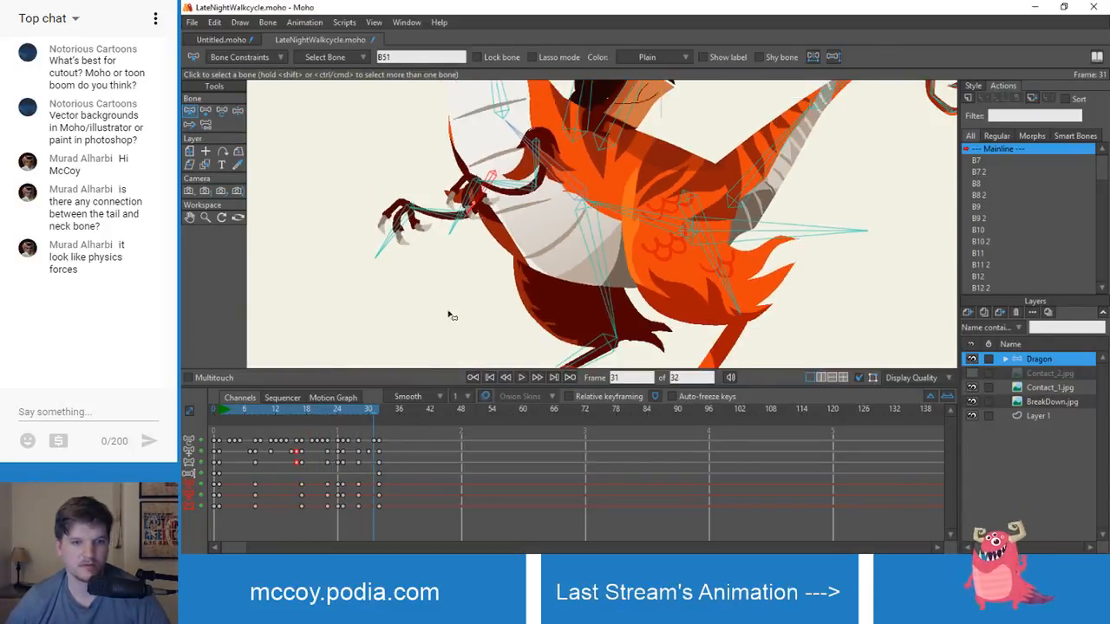
drag(252, 407, 264, 426)
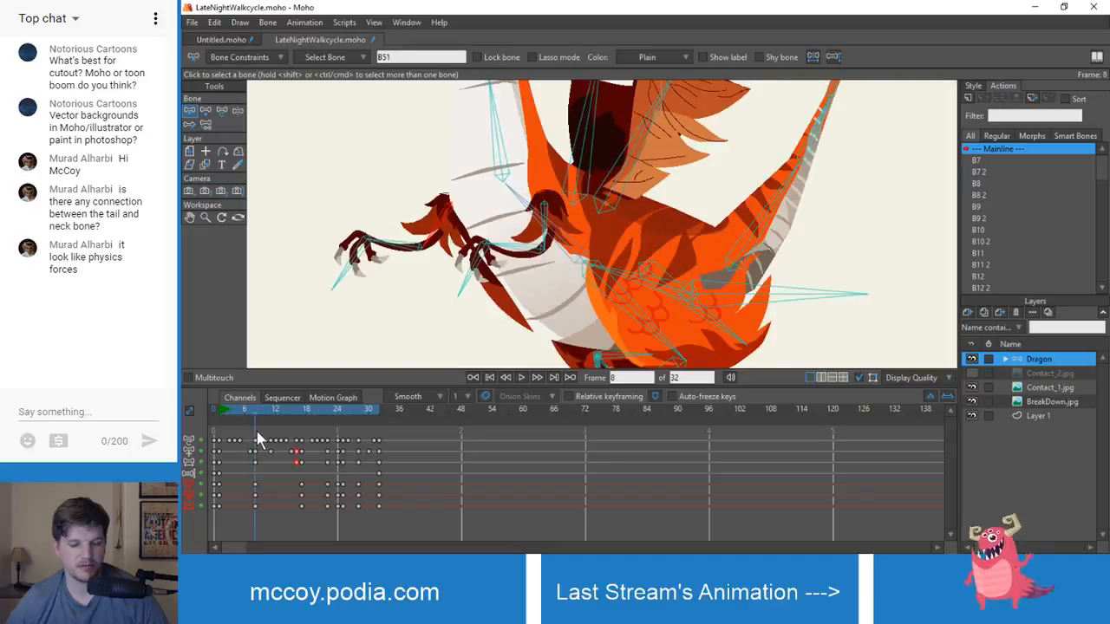
drag(358, 525, 364, 520)
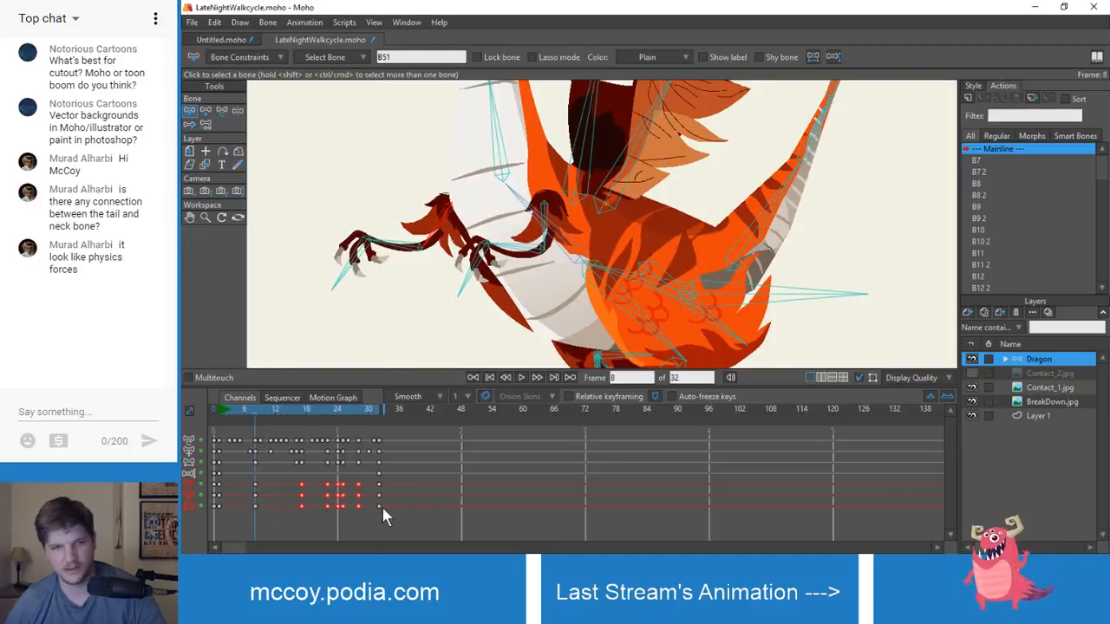
drag(254, 408, 292, 424)
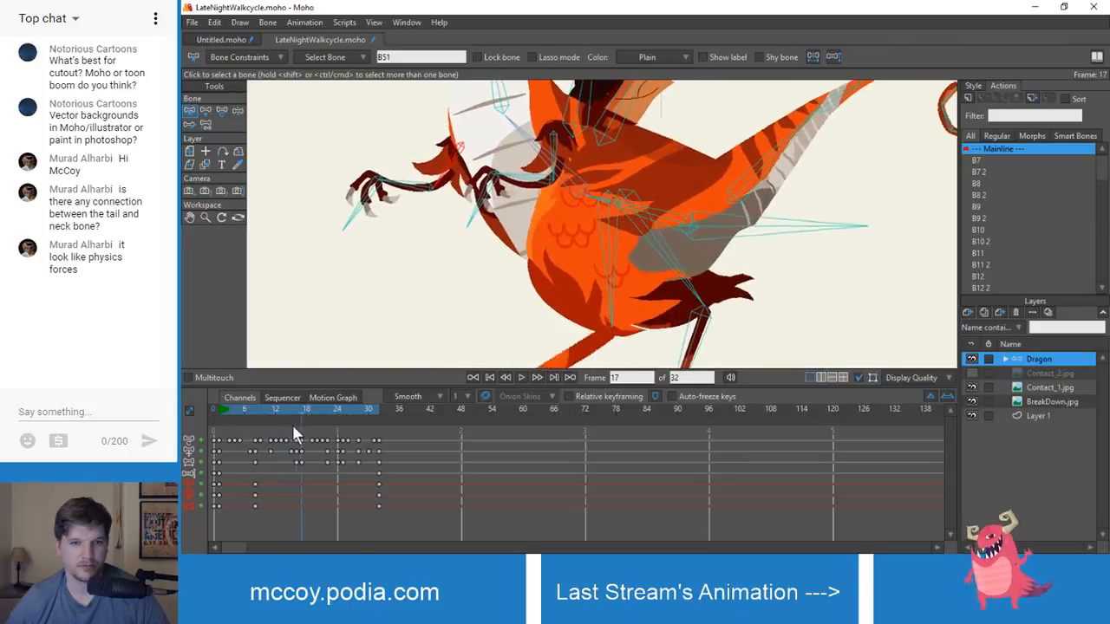
- Move bone B51's frame-8 key to frame 15 and play back the walk cycle
drag(247, 479, 286, 494)
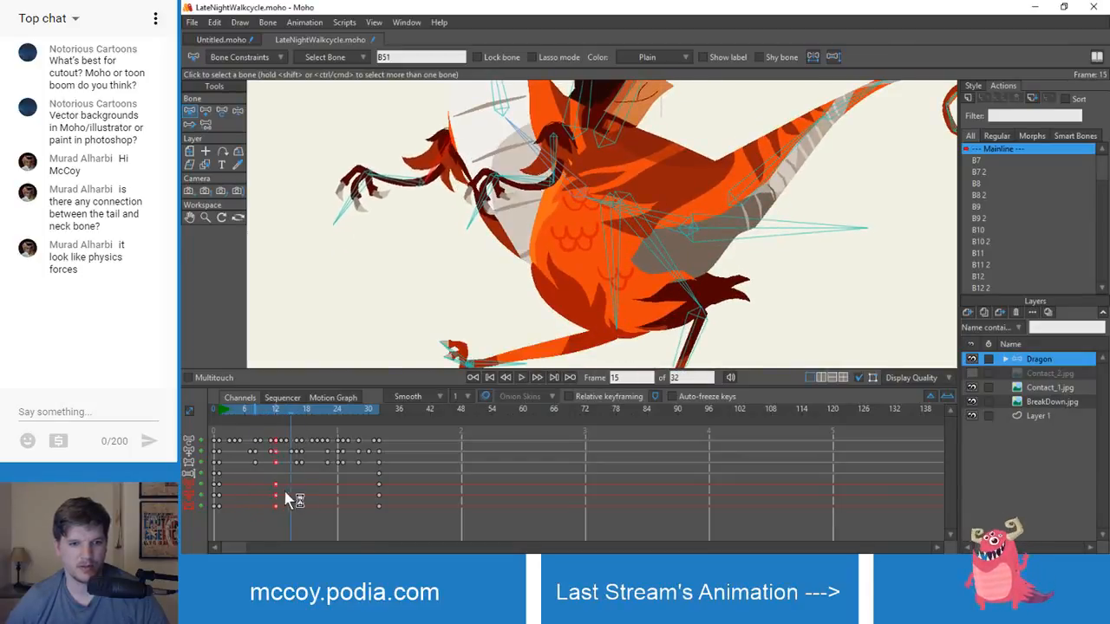
mouse_move(241, 412)
mouse_down()
mouse_move(208, 404)
mouse_move(220, 407)
mouse_up()
key(space)
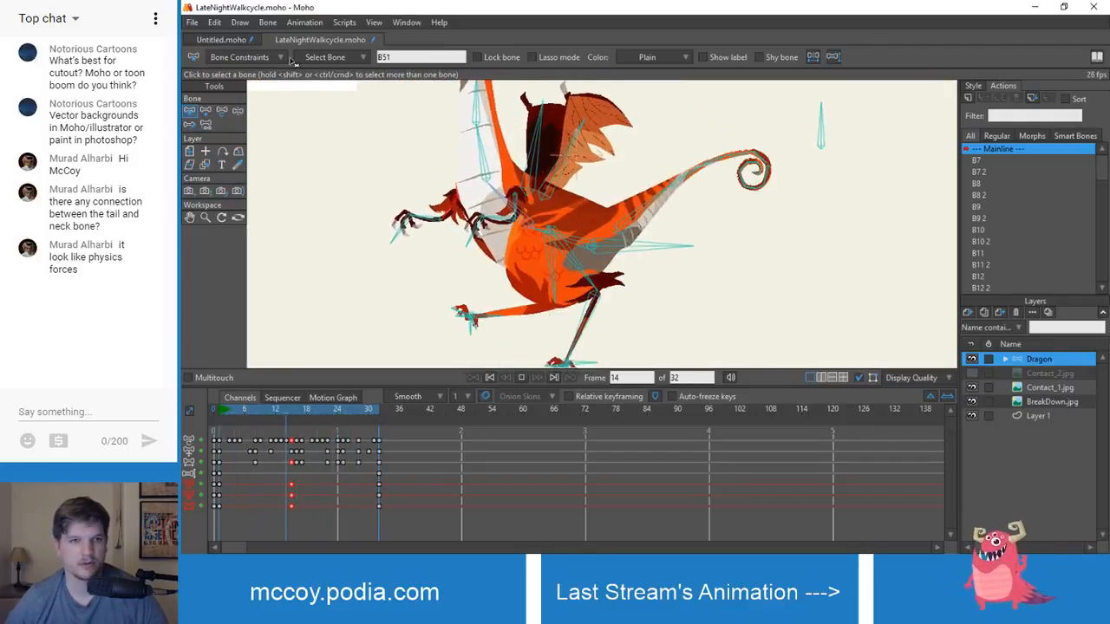
- Switch to Untitled.moho and scrub through its walk cycle to study the arm and body motion
click(221, 39)
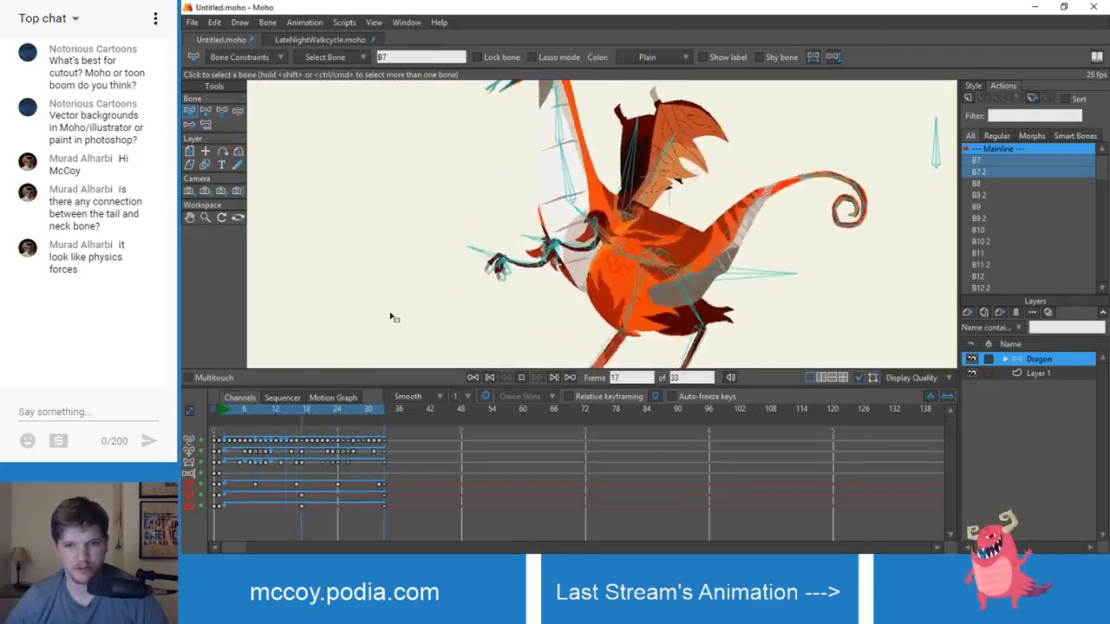
click(342, 410)
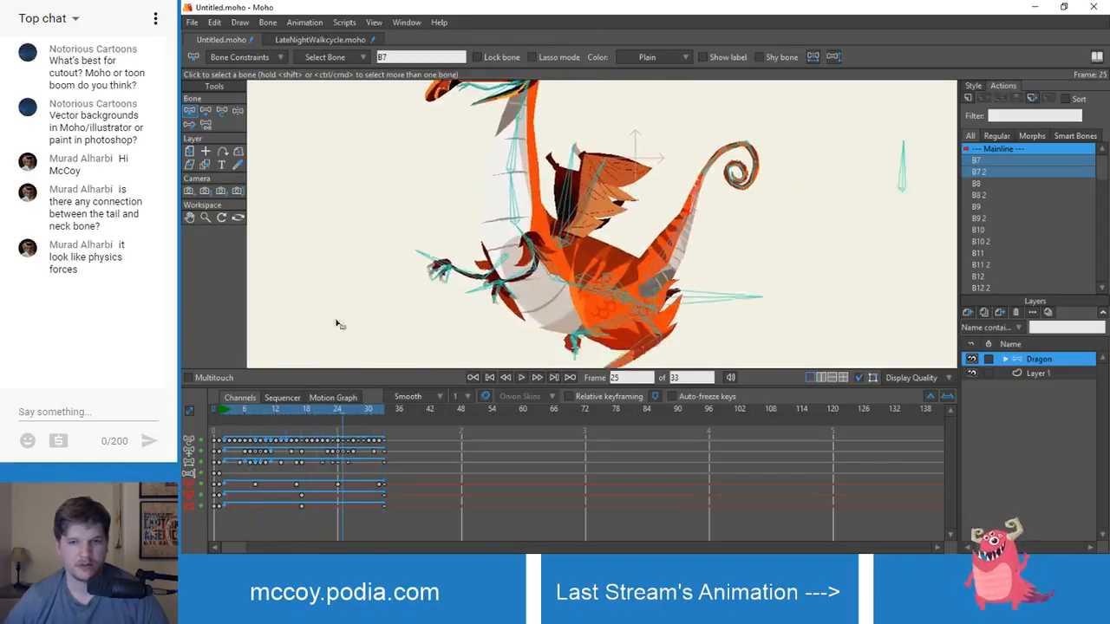
drag(244, 414, 355, 430)
scroll(426, 289, down, 2)
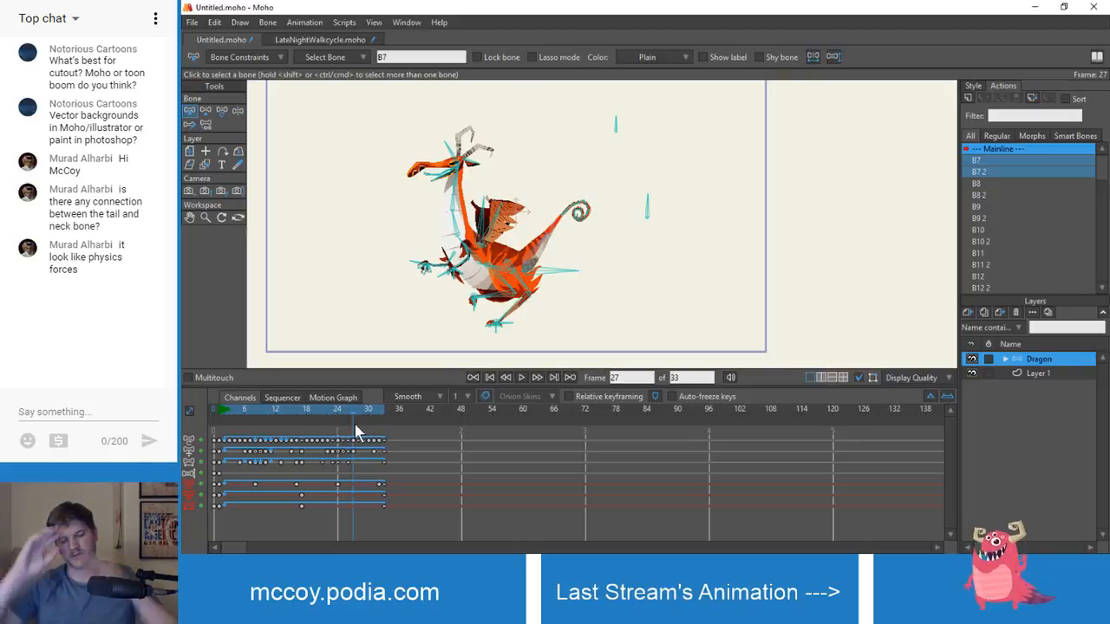
- Return to LateNightWalkcycle.moho and paste the copied key for bone B51 at frame 11
click(316, 38)
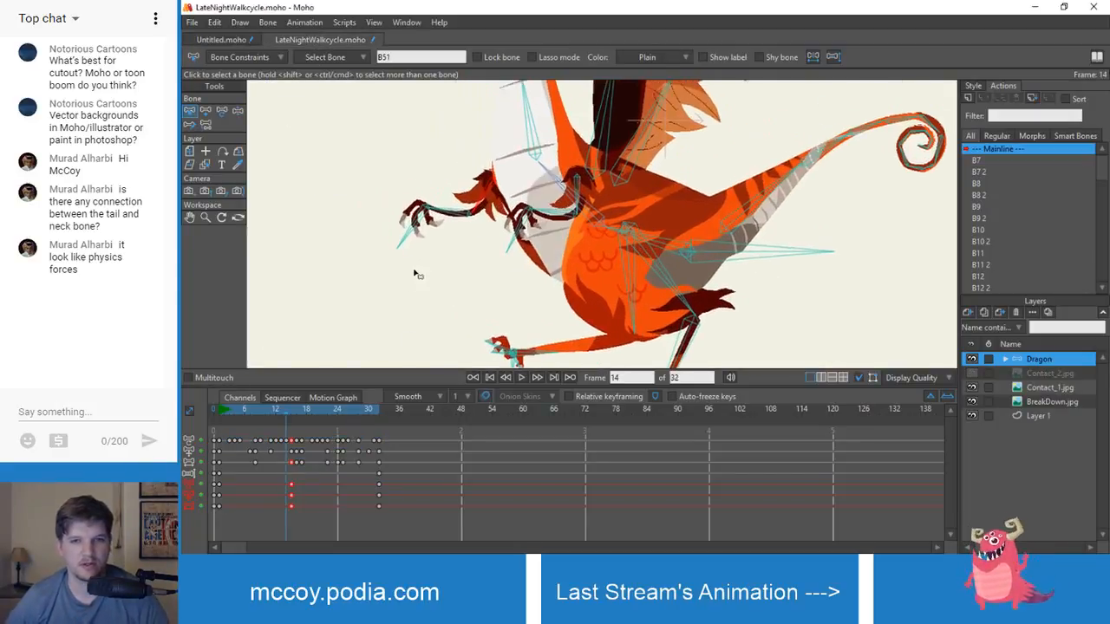
drag(222, 408, 268, 421)
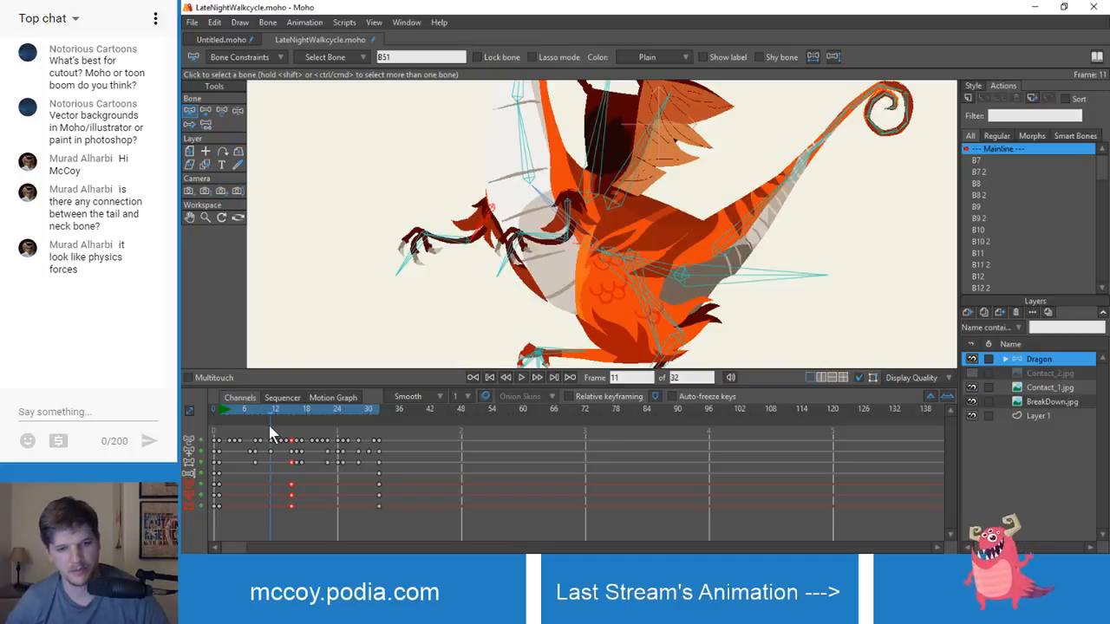
key(ctrl+v)
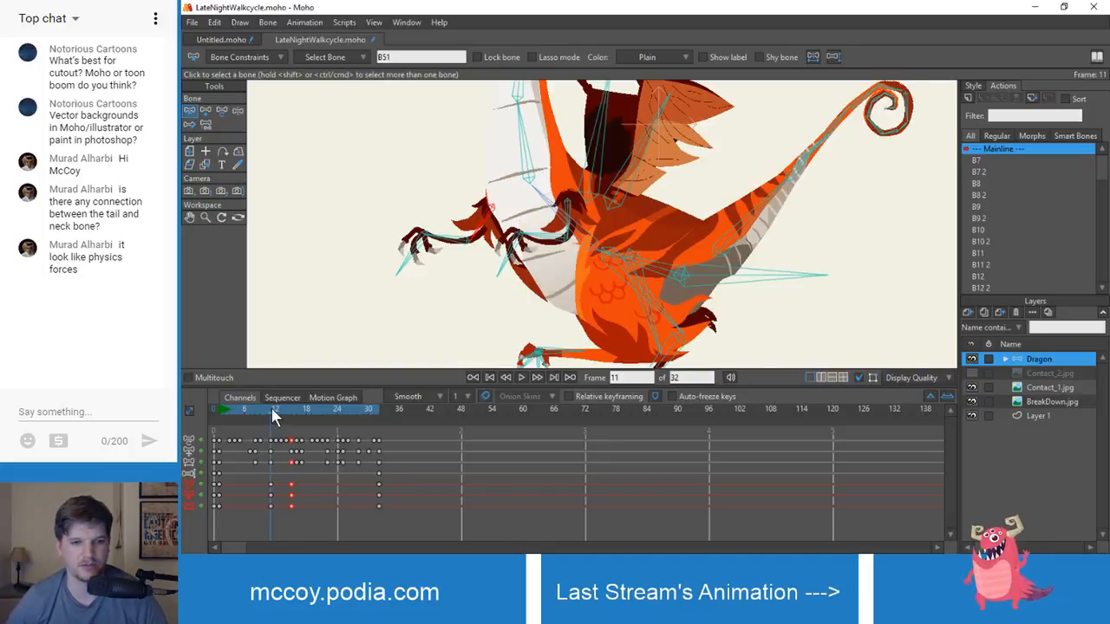
- Show all of the dragon's bones and adjust the near hand's claws at frame 15 with Manipulate Bones
mouse_move(272, 412)
mouse_down()
mouse_move(305, 414)
mouse_move(289, 418)
mouse_up()
scroll(609, 186, up, 3)
key(z)
drag(609, 186, 461, 244)
scroll(454, 241, up, 4)
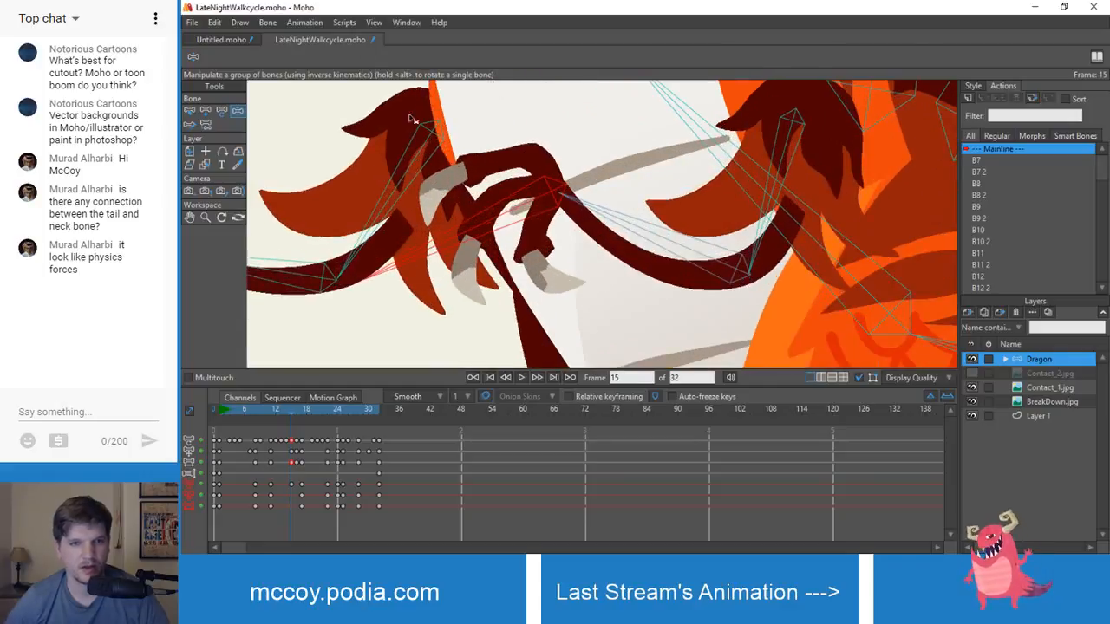
click(267, 26)
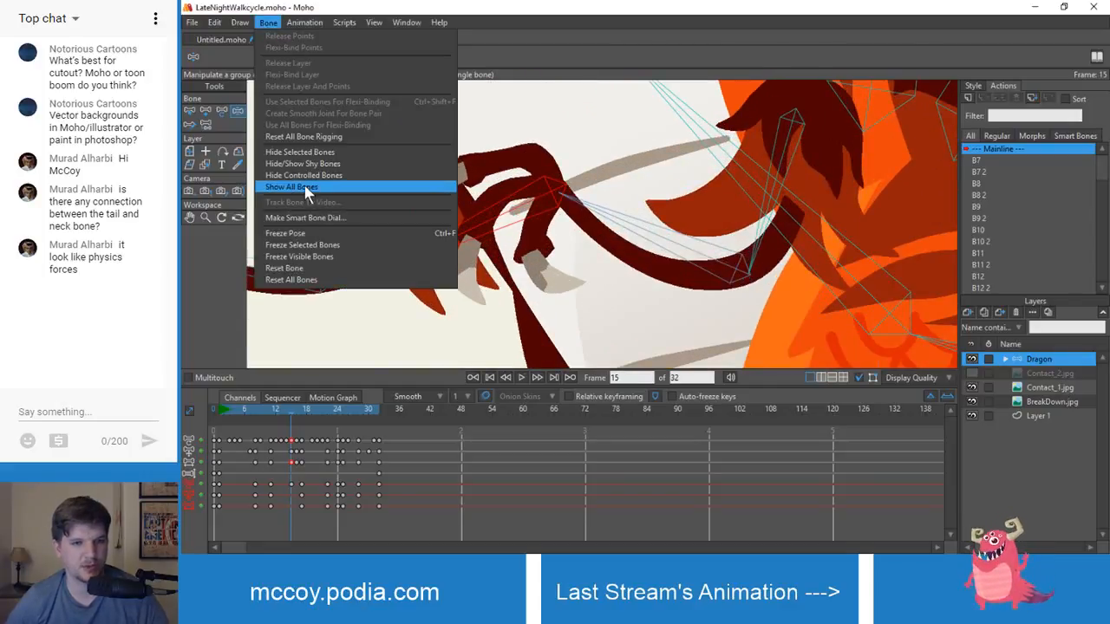
click(306, 184)
scroll(518, 260, down, 2)
scroll(524, 286, down, 1)
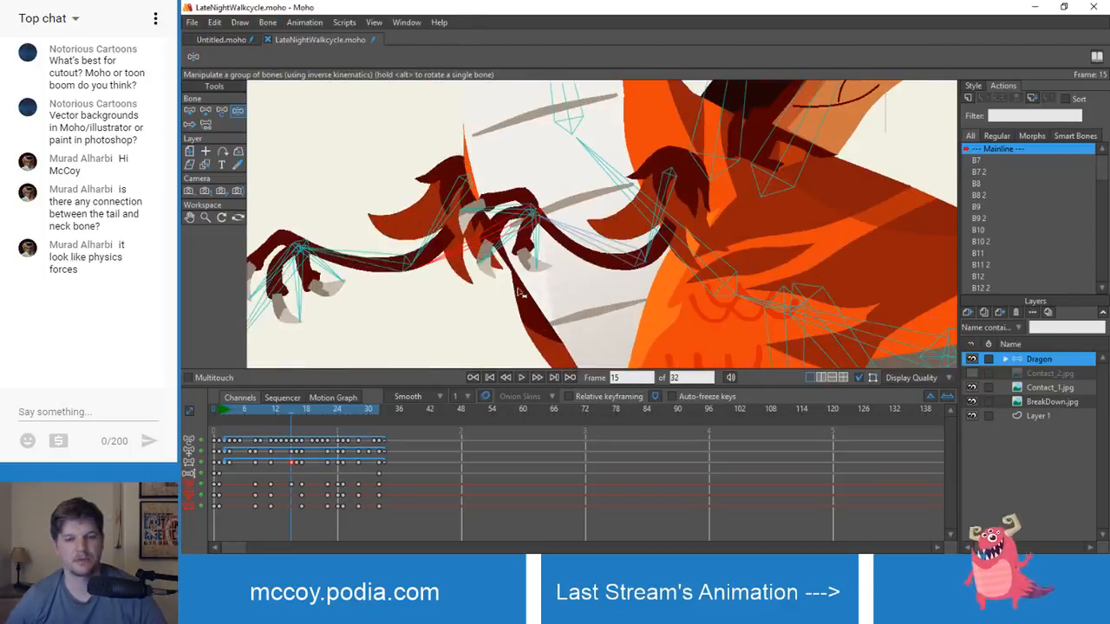
drag(497, 211, 465, 227)
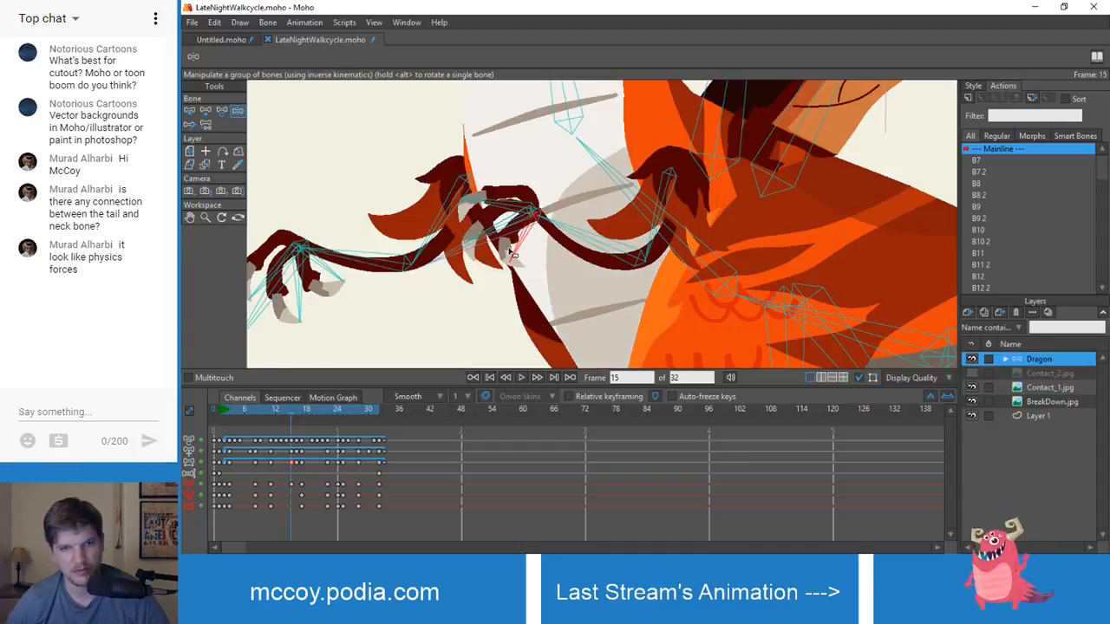
- Select bone B48 together with the rest of the near arm's forearm, hand and claw bones
scroll(549, 304, down, 5)
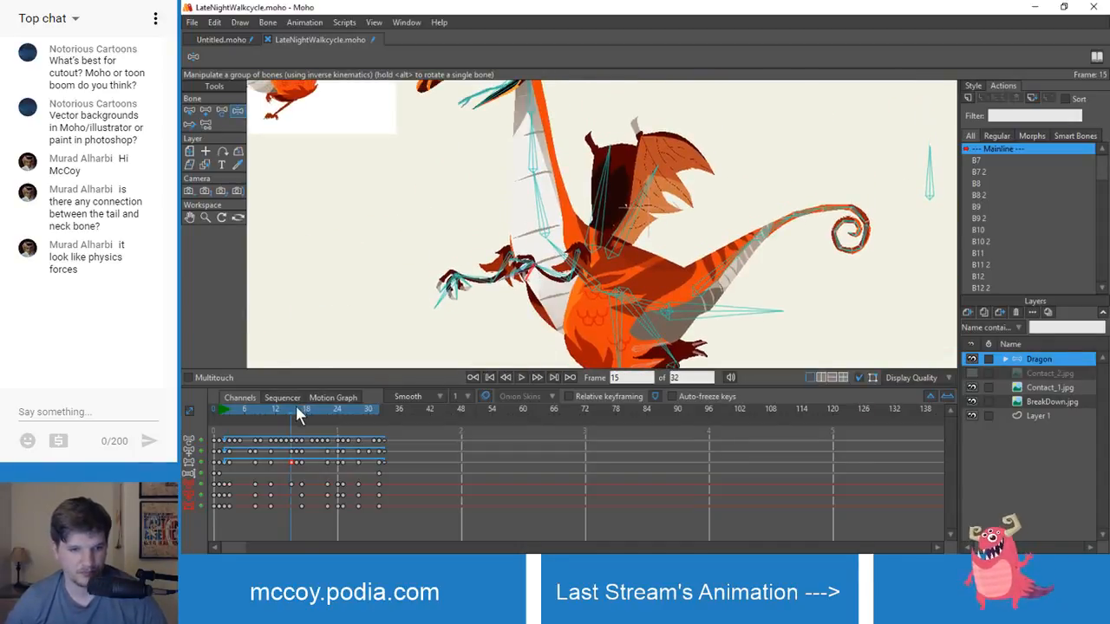
drag(296, 406, 256, 424)
scroll(552, 239, up, 6)
drag(551, 238, 537, 137)
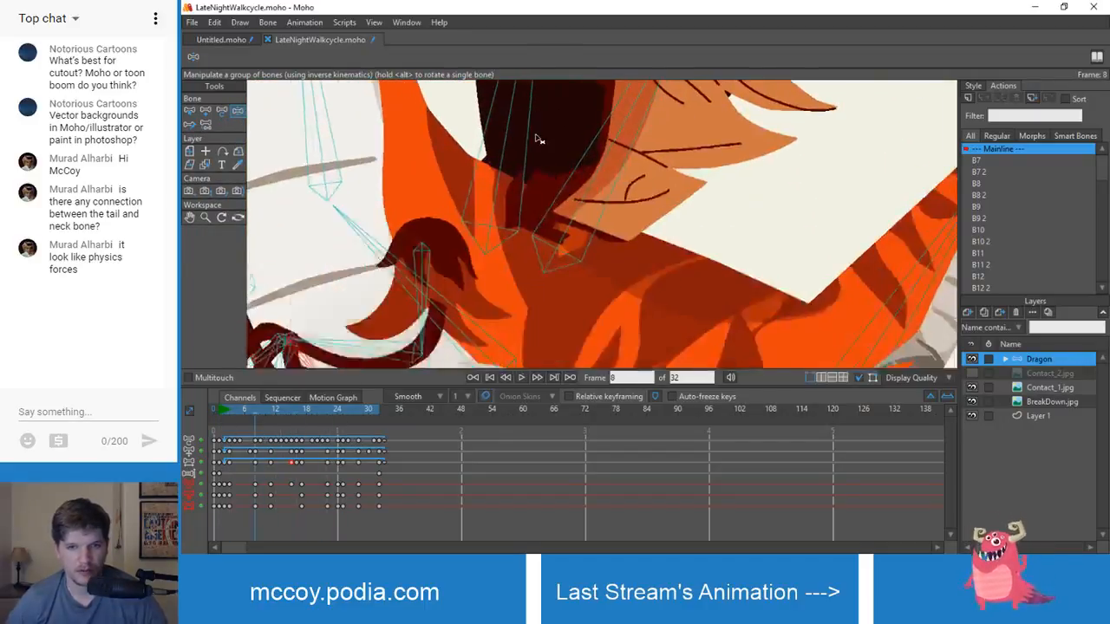
scroll(539, 141, down, 5)
scroll(548, 234, up, 4)
key(b)
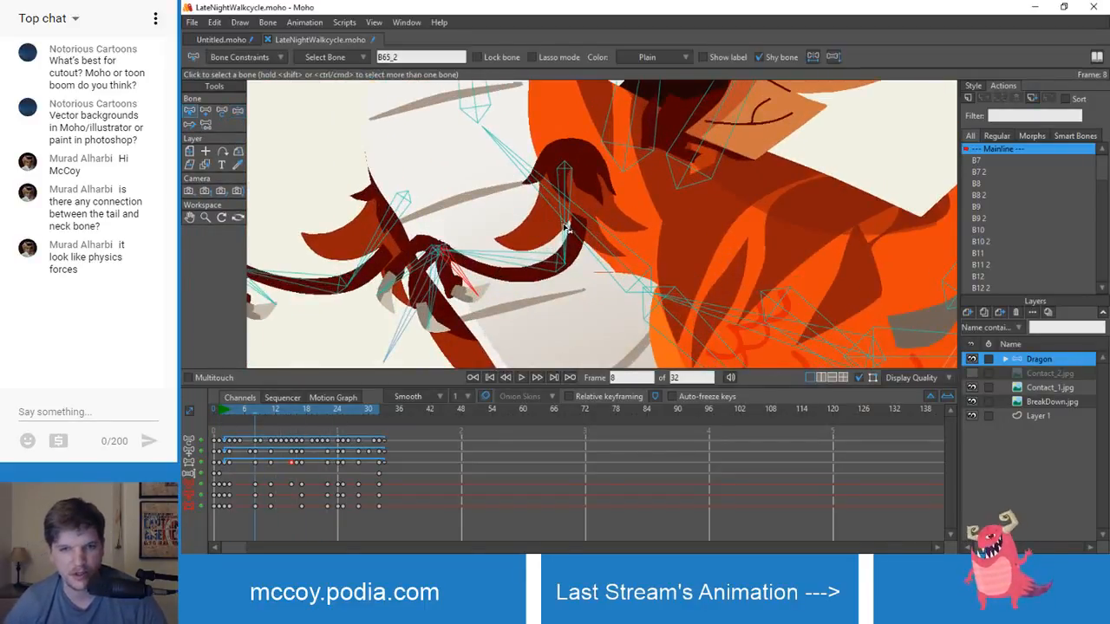
click(565, 227)
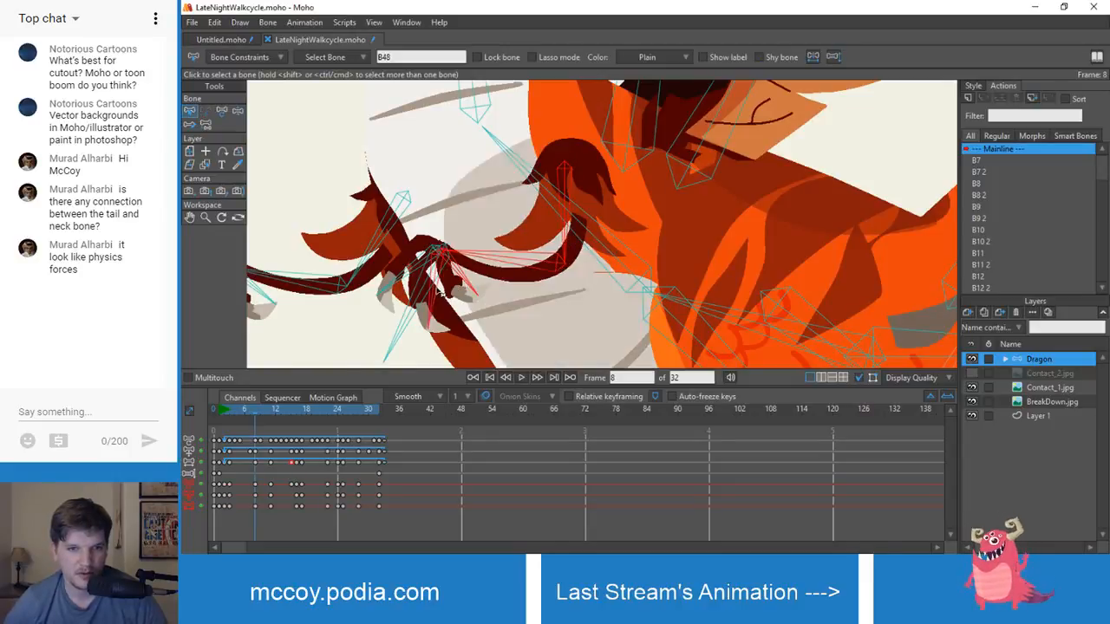
shift+click(415, 284)
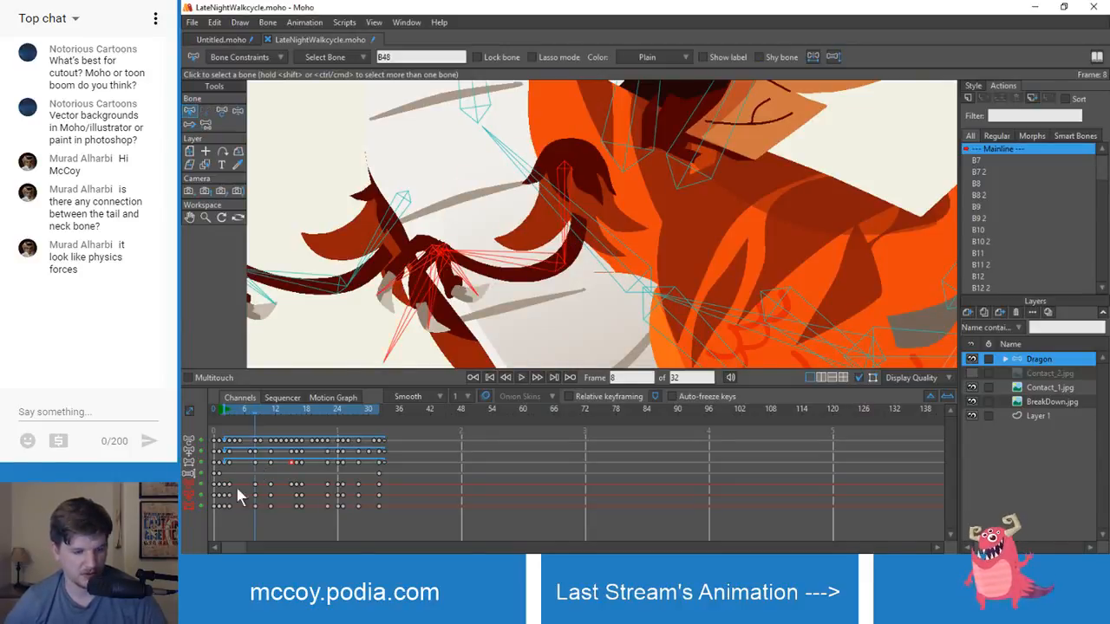
- Delete the selected arm bones' keys at frames 2 and 3, keeping their frame-1 keys
drag(242, 482, 218, 520)
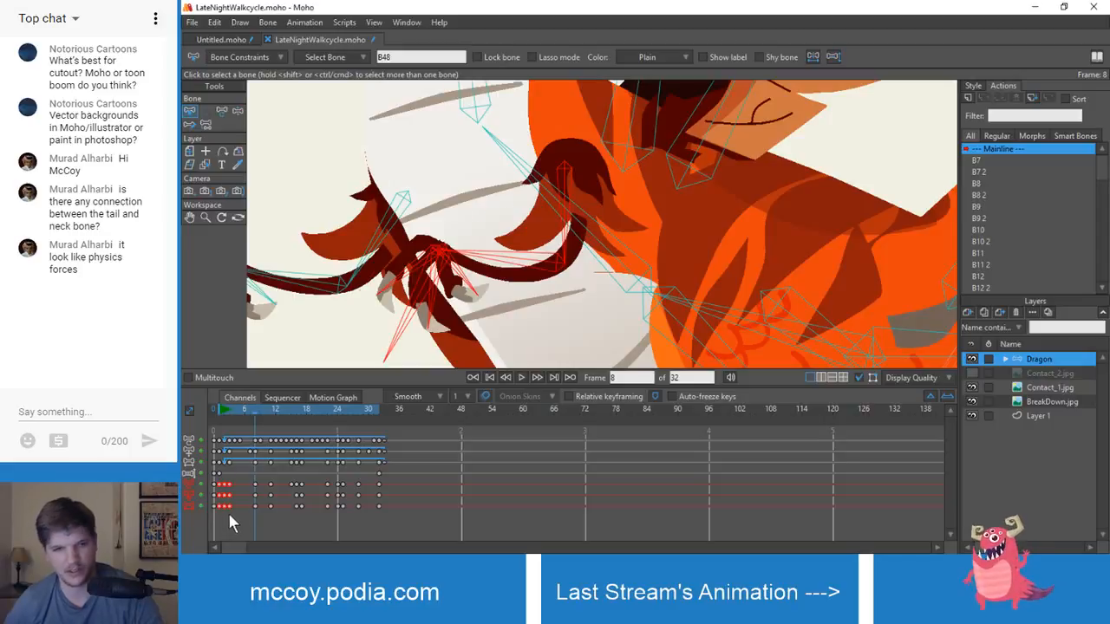
key(Delete)
drag(257, 417, 217, 416)
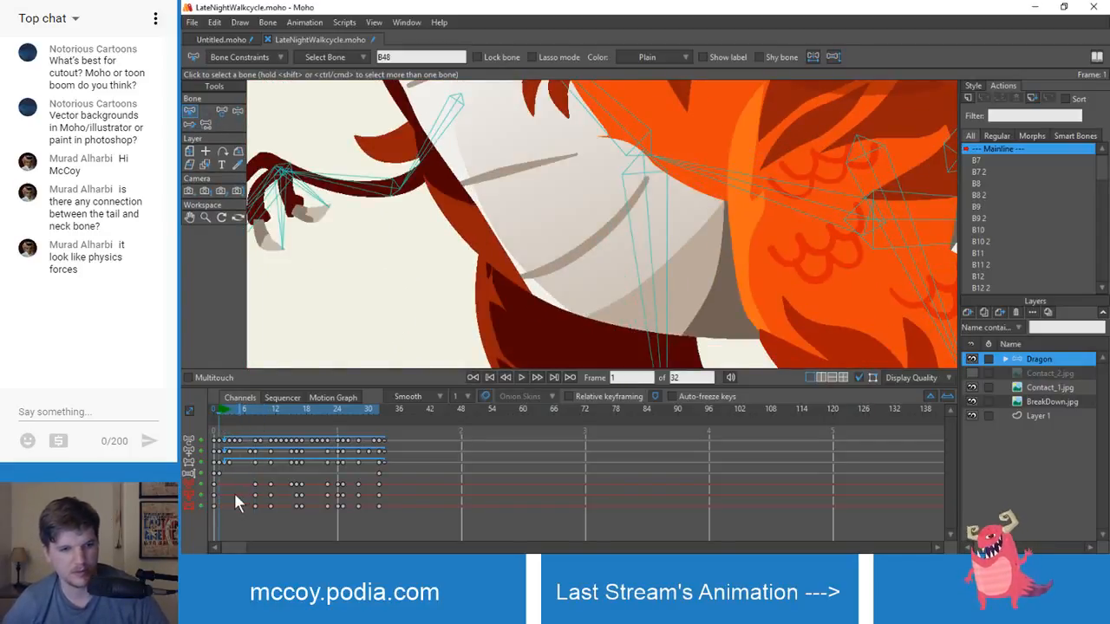
key(ctrl+z)
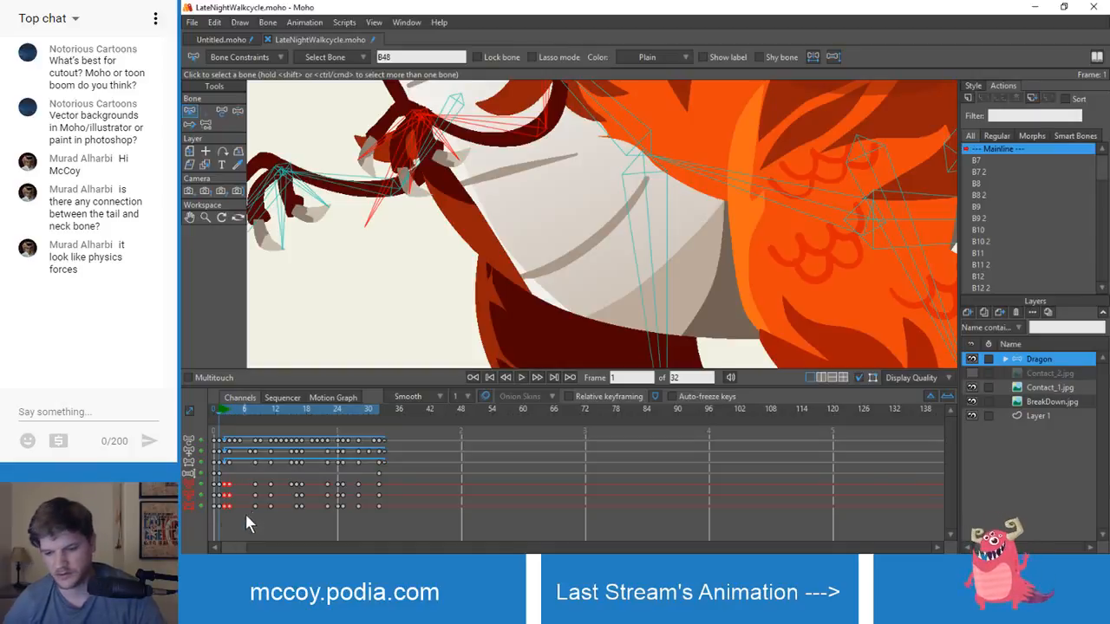
- Delete the arm bones' keys at frames 8 and 11 and from frame 16 to frame 28, keeping frame 15
drag(232, 416, 290, 428)
scroll(411, 234, down, 4)
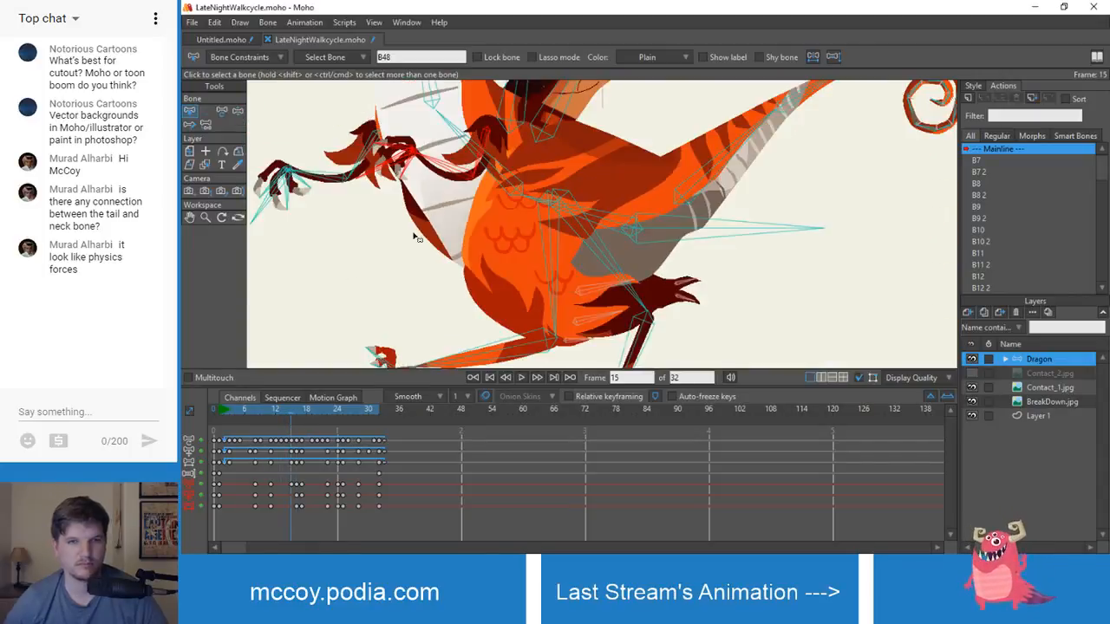
drag(414, 236, 440, 310)
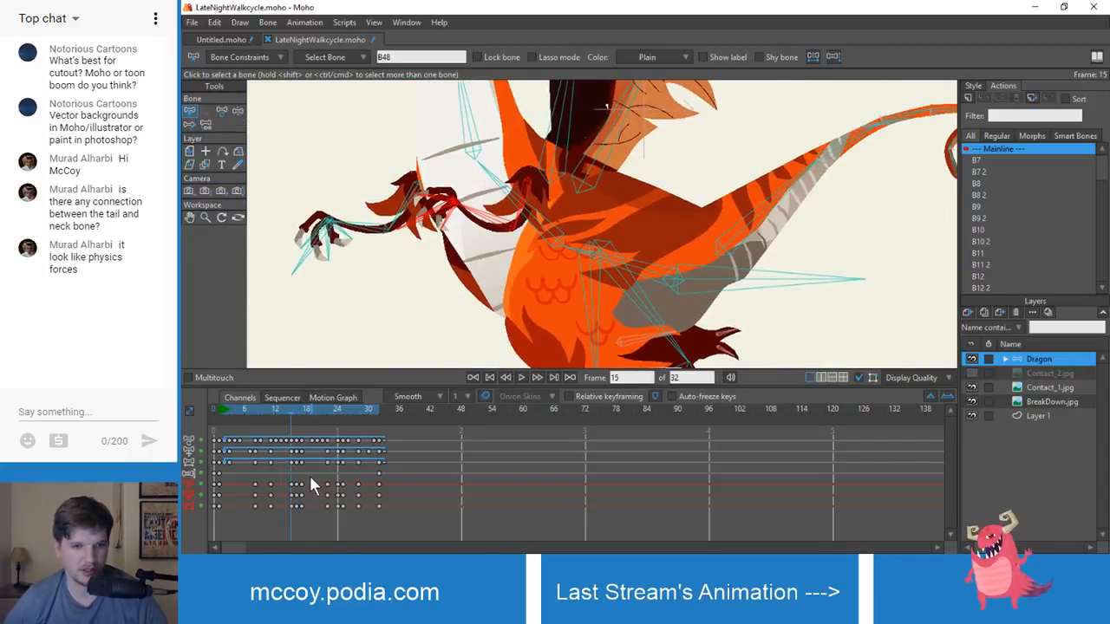
drag(301, 514, 239, 525)
key(Delete)
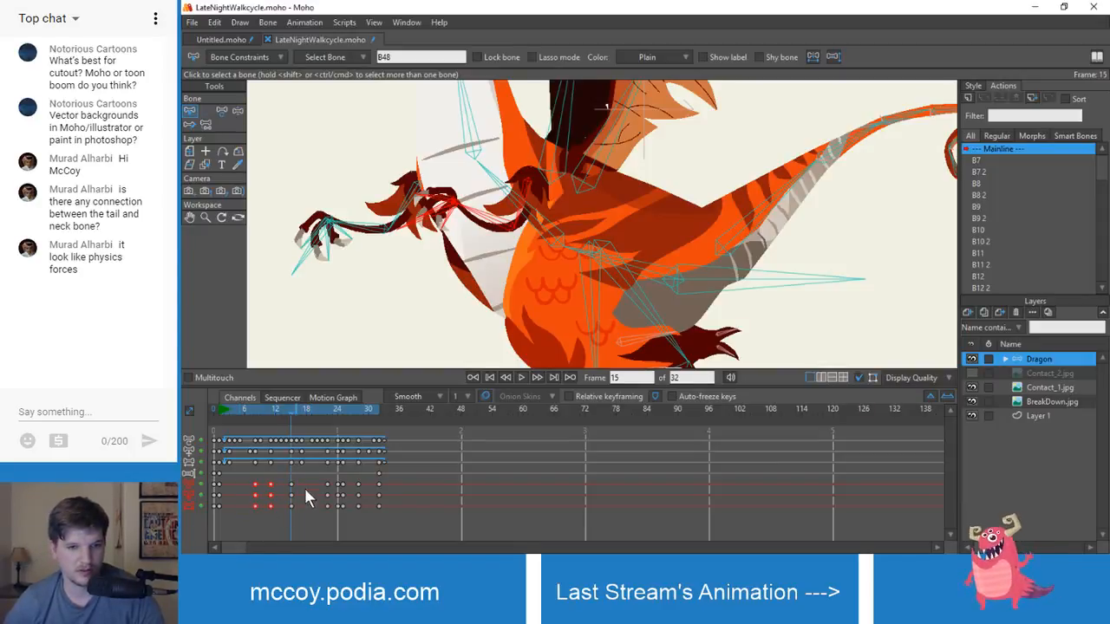
drag(291, 406, 223, 440)
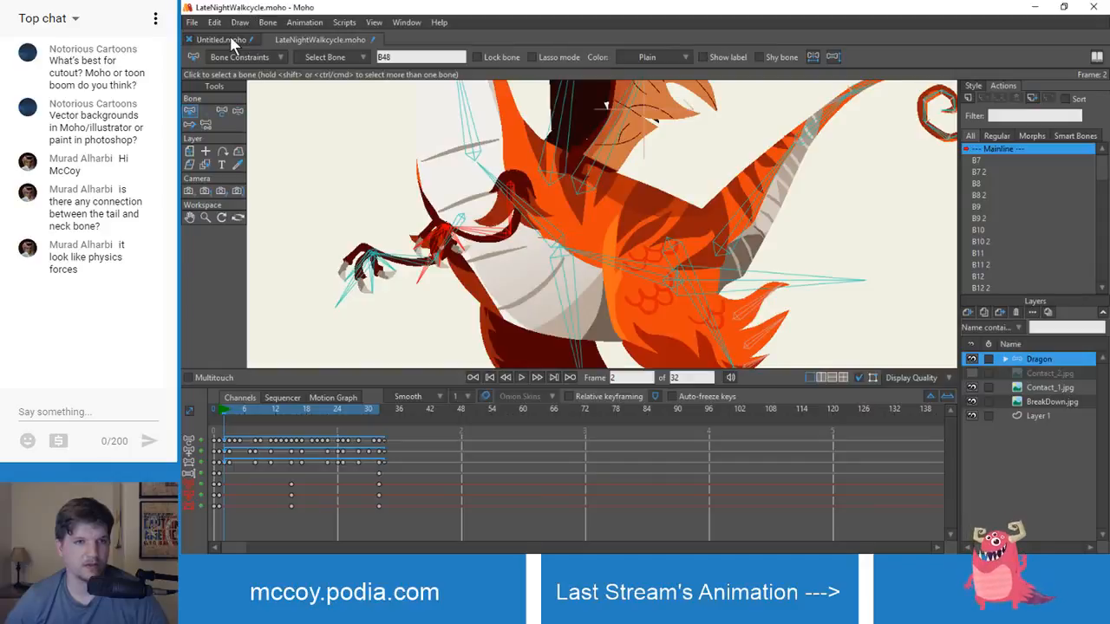
- Scrub through the walk cycle in Untitled.moho, and play back the LateNightWalkcycle.moho cycle for comparison
click(228, 40)
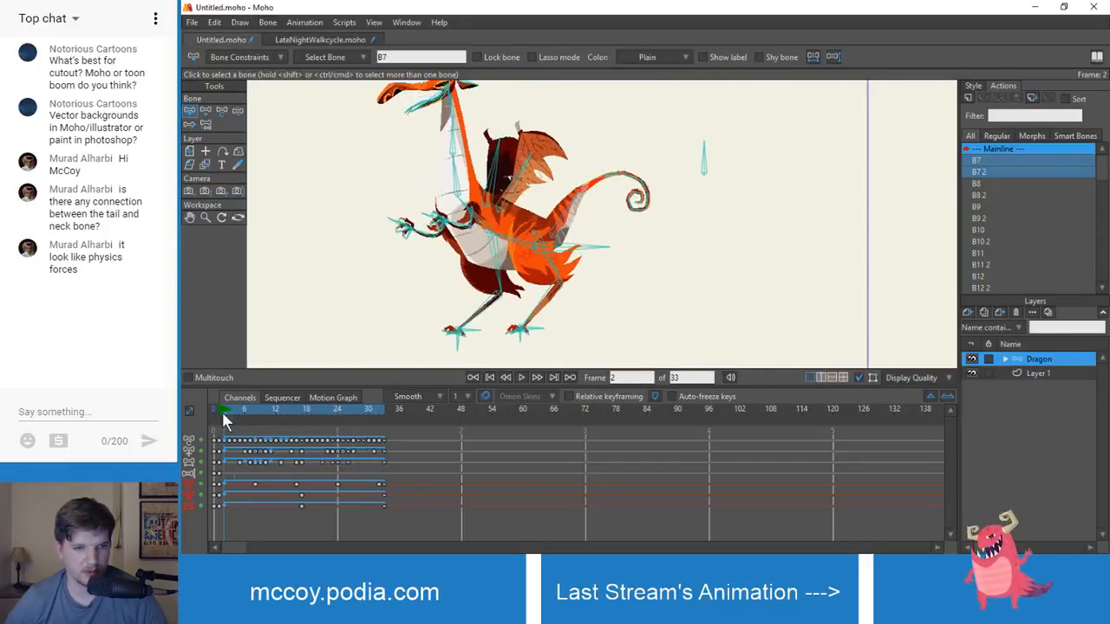
drag(259, 417, 491, 424)
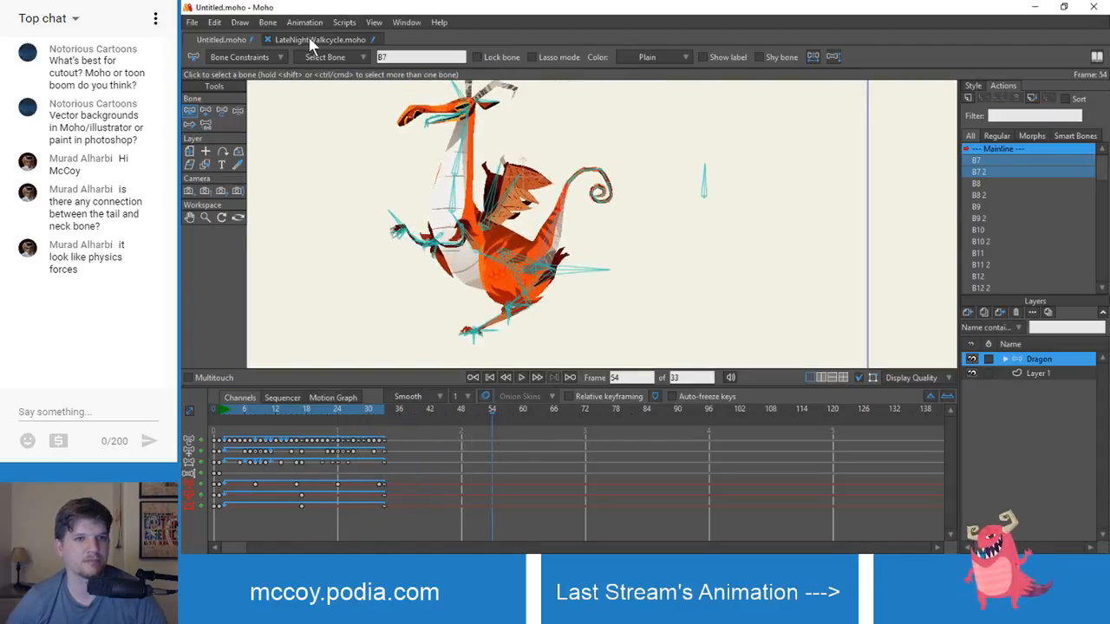
click(316, 40)
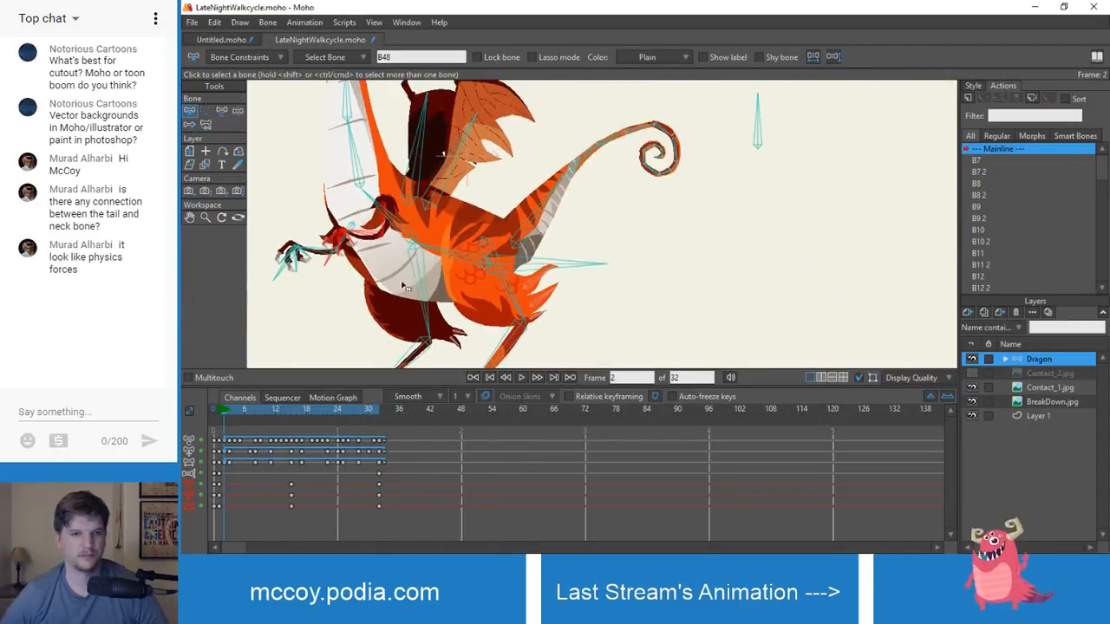
drag(402, 282, 410, 281)
key(space)
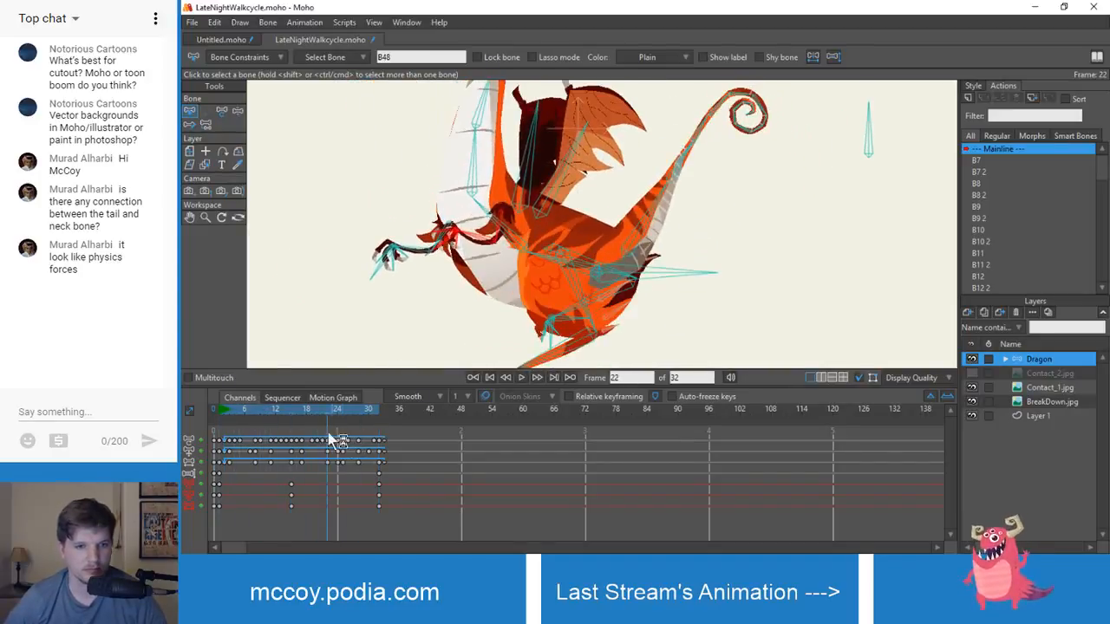
click(224, 415)
- Pose the near arm with its hand lowered at frame 10 using Manipulate Bones and scrub through the motion
drag(222, 407, 264, 419)
scroll(418, 305, up, 2)
key(z)
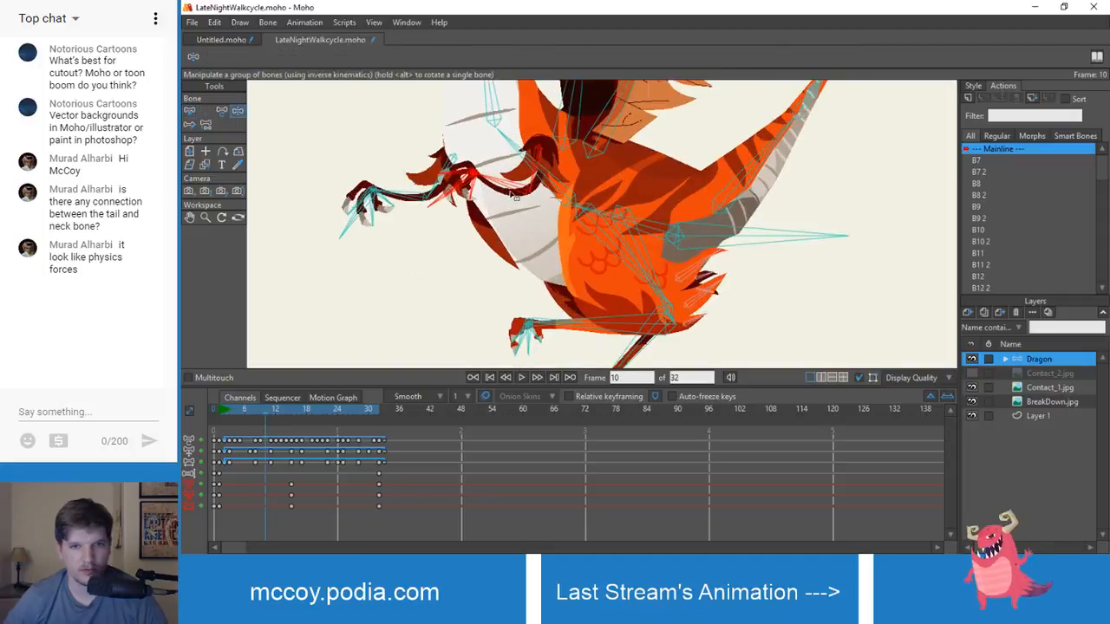
mouse_move(464, 182)
mouse_down()
mouse_move(466, 208)
mouse_move(487, 211)
mouse_move(468, 256)
mouse_move(440, 230)
mouse_up()
scroll(469, 211, up, 2)
scroll(420, 198, down, 5)
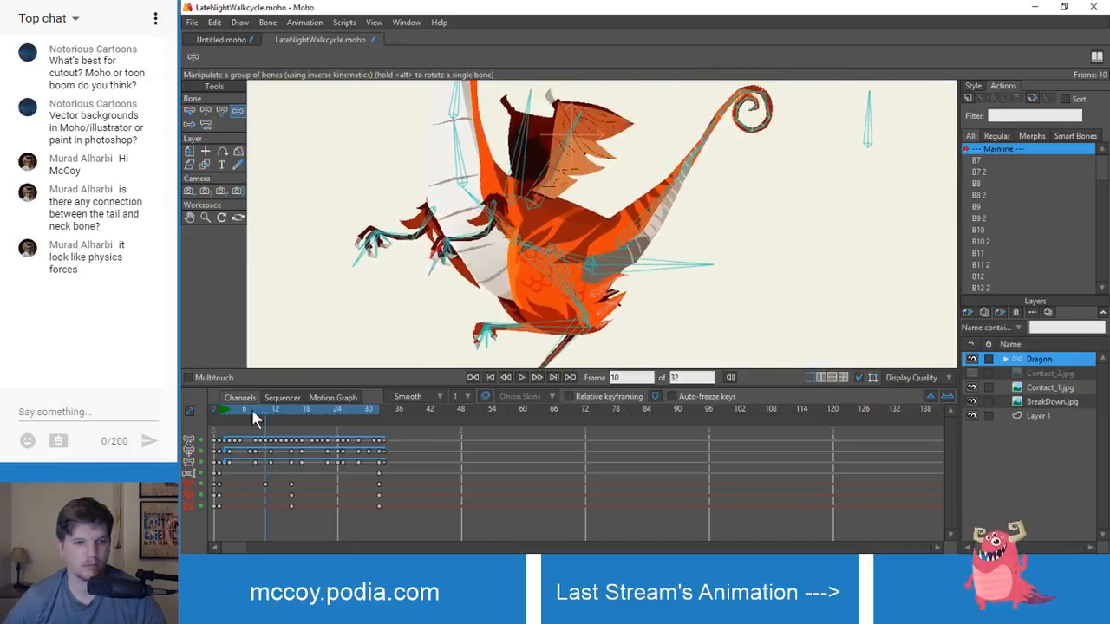
drag(253, 419, 275, 427)
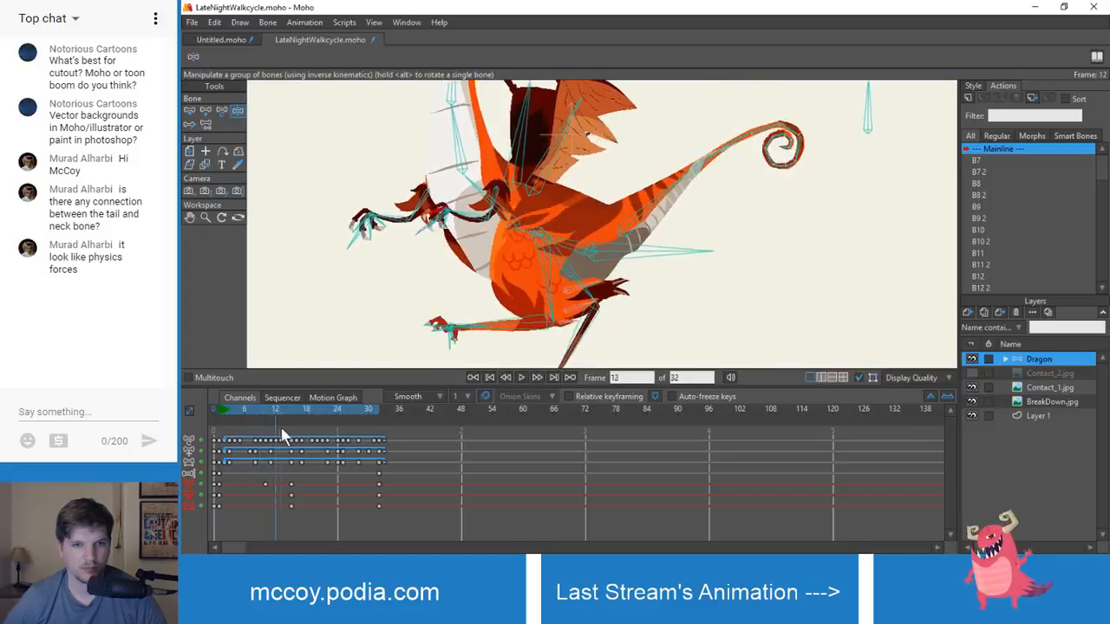
- Play back and scrub the early frames of the LateNightWalkcycle.moho cycle, comparing the arm motion with Untitled.moho
key(space)
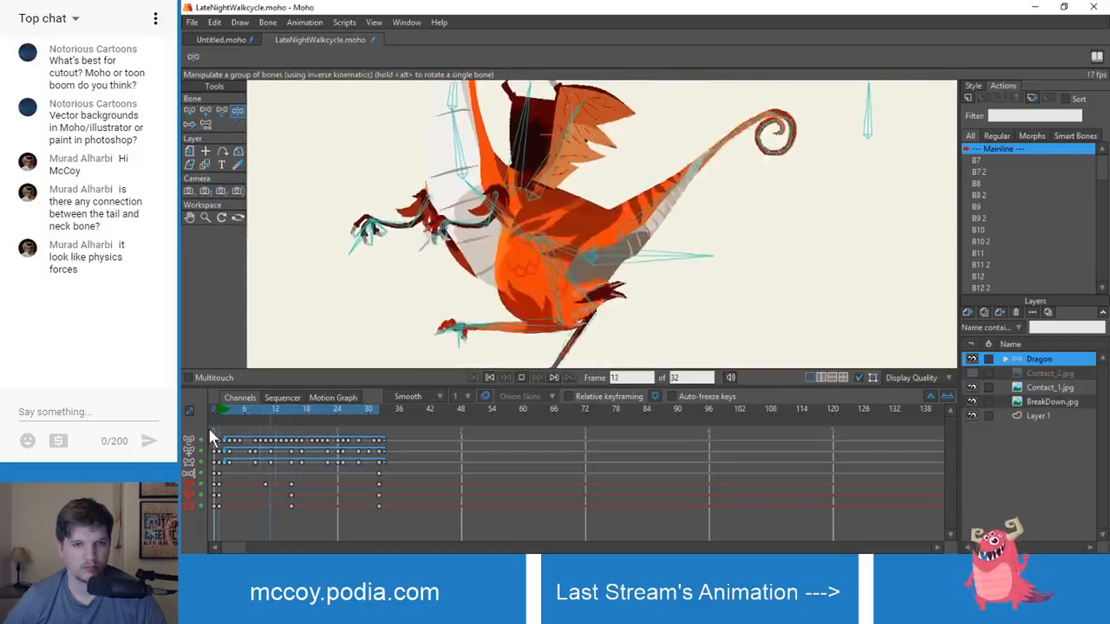
key(space)
drag(230, 411, 215, 428)
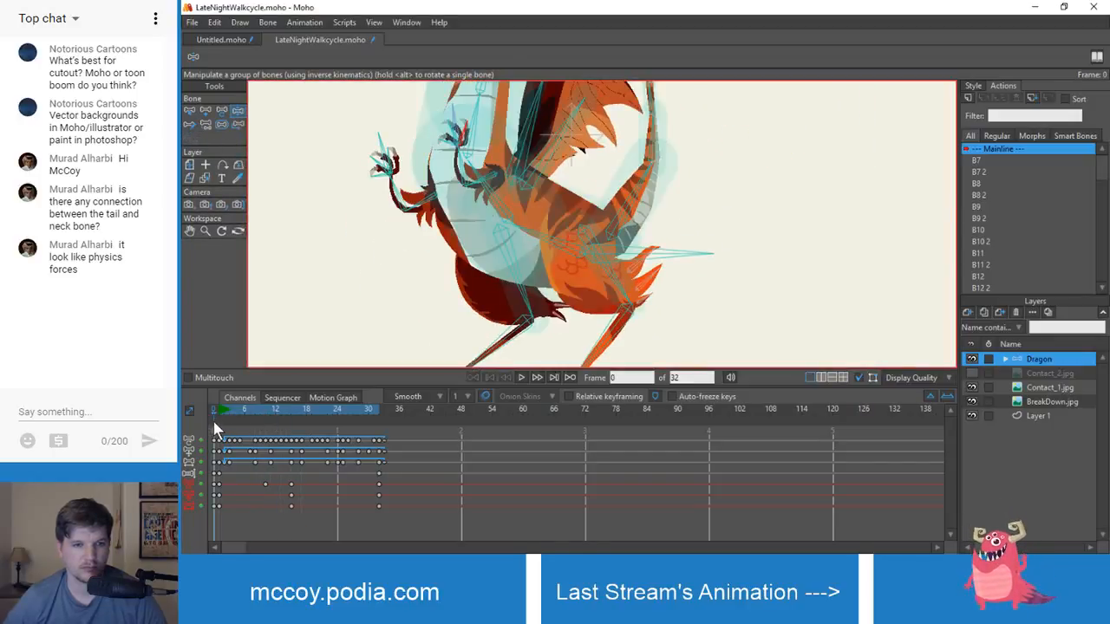
click(219, 40)
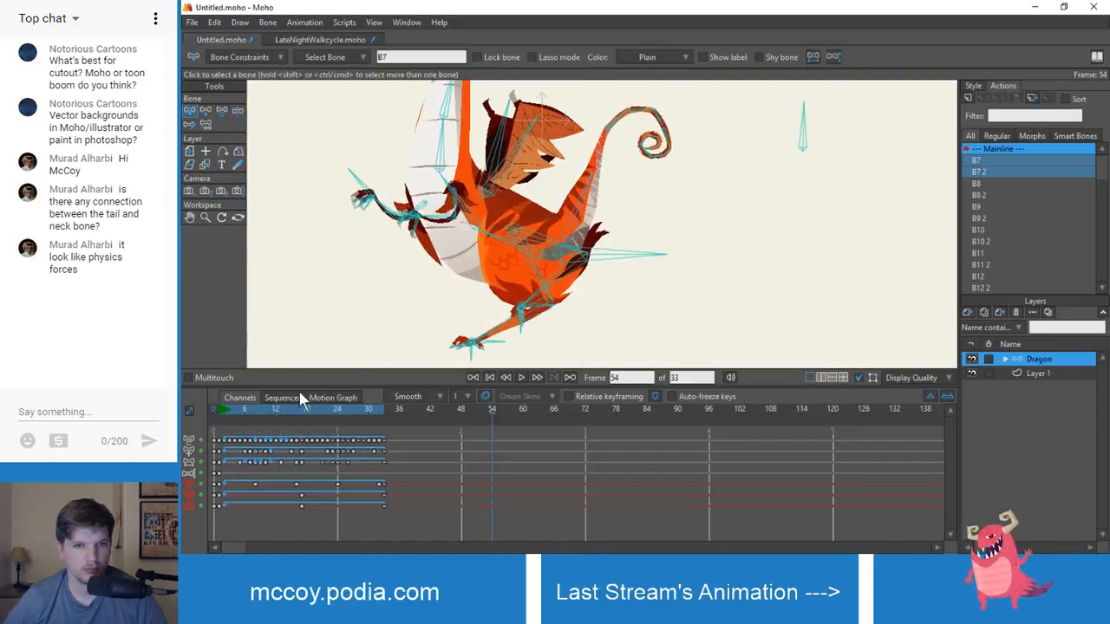
drag(229, 410, 252, 420)
click(289, 38)
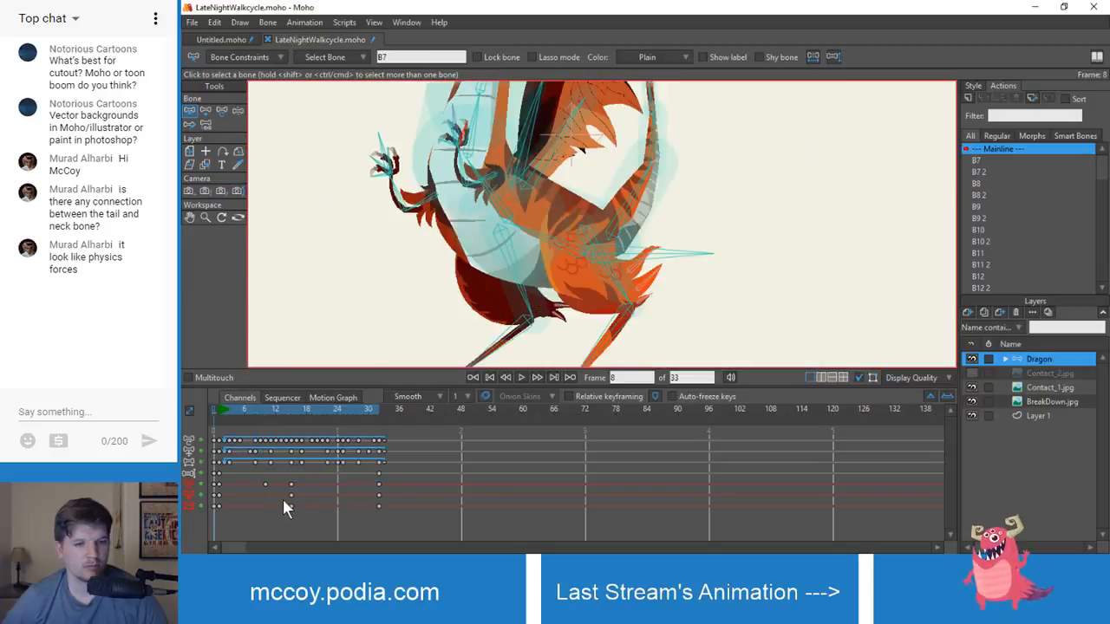
click(220, 408)
drag(220, 408, 248, 418)
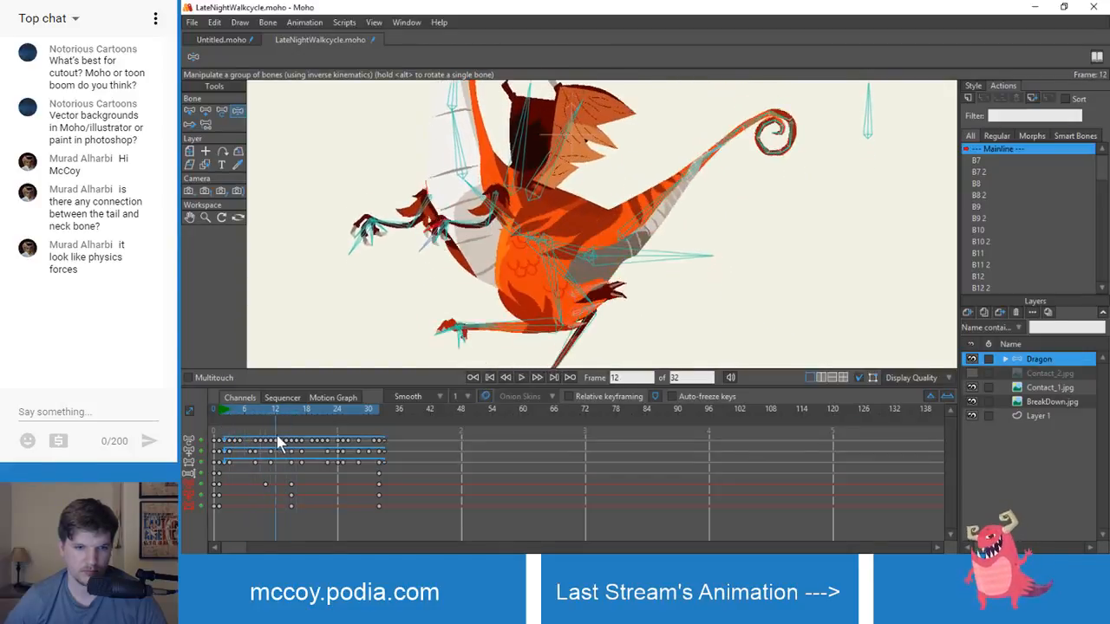
- Select the near arm's bone and move its lowered-hand key to frame 8
scroll(478, 259, up, 2)
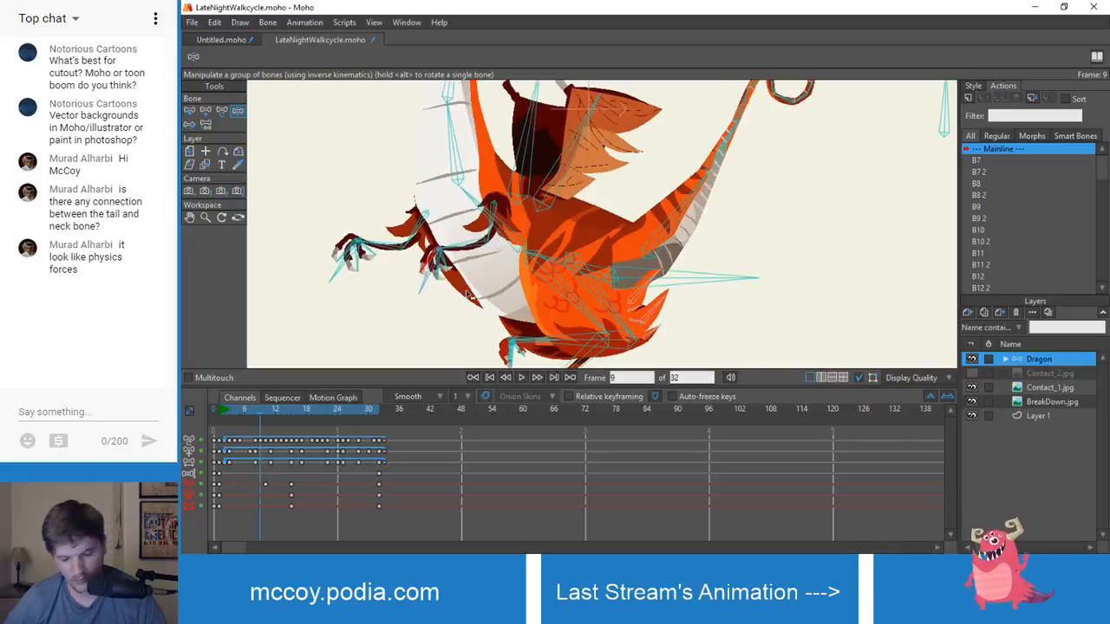
key(b)
click(489, 233)
scroll(459, 260, up, 2)
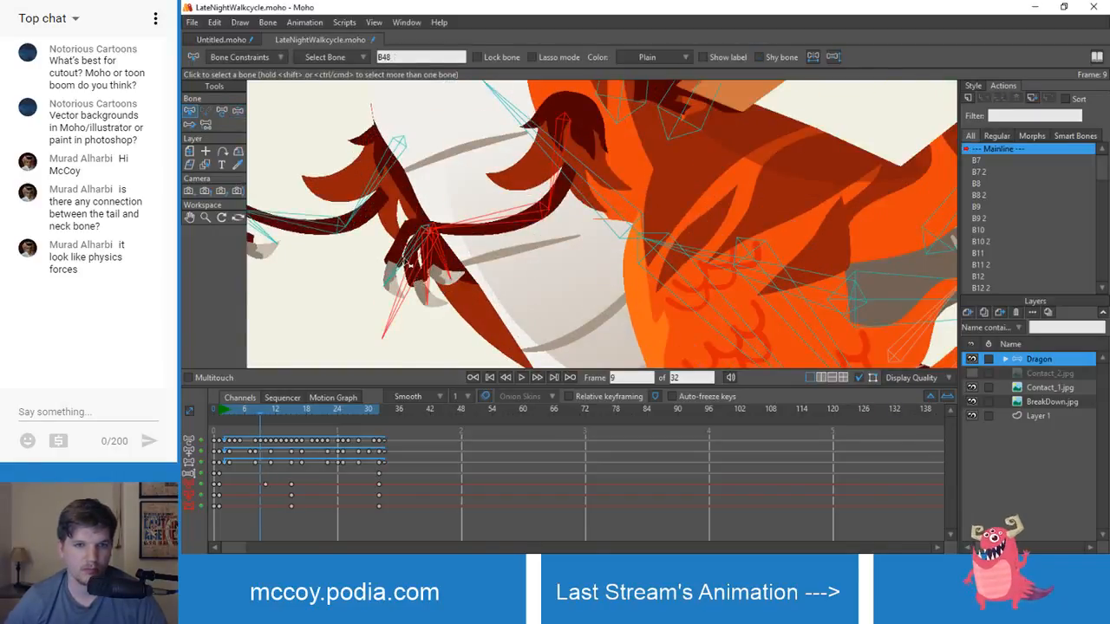
scroll(408, 253, down, 4)
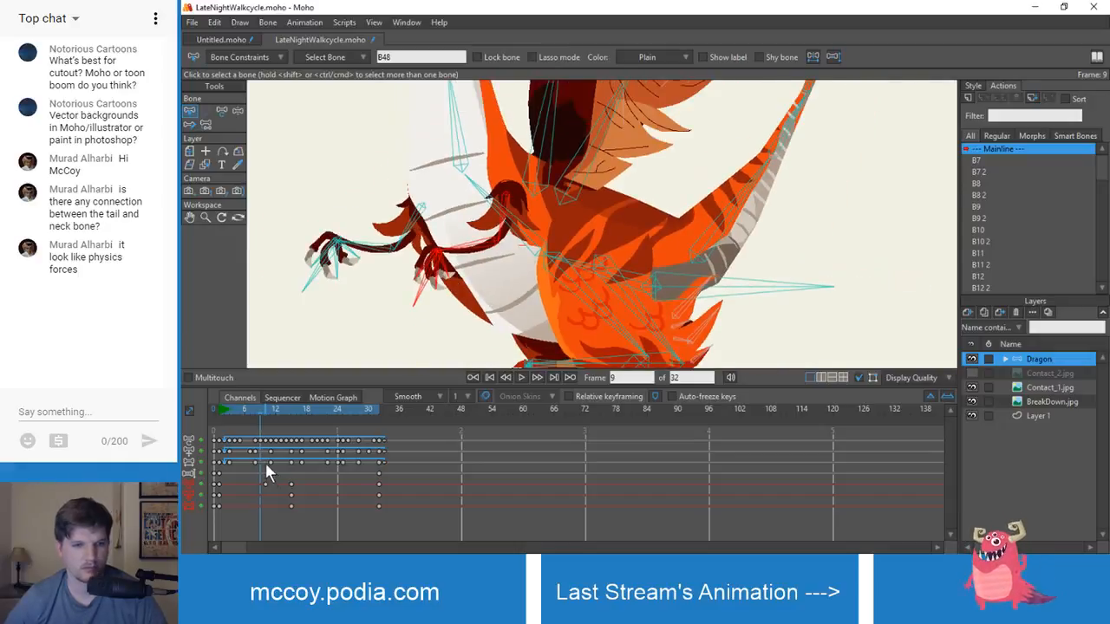
drag(265, 486, 247, 487)
mouse_move(254, 408)
mouse_down()
mouse_move(204, 417)
mouse_move(251, 427)
mouse_up()
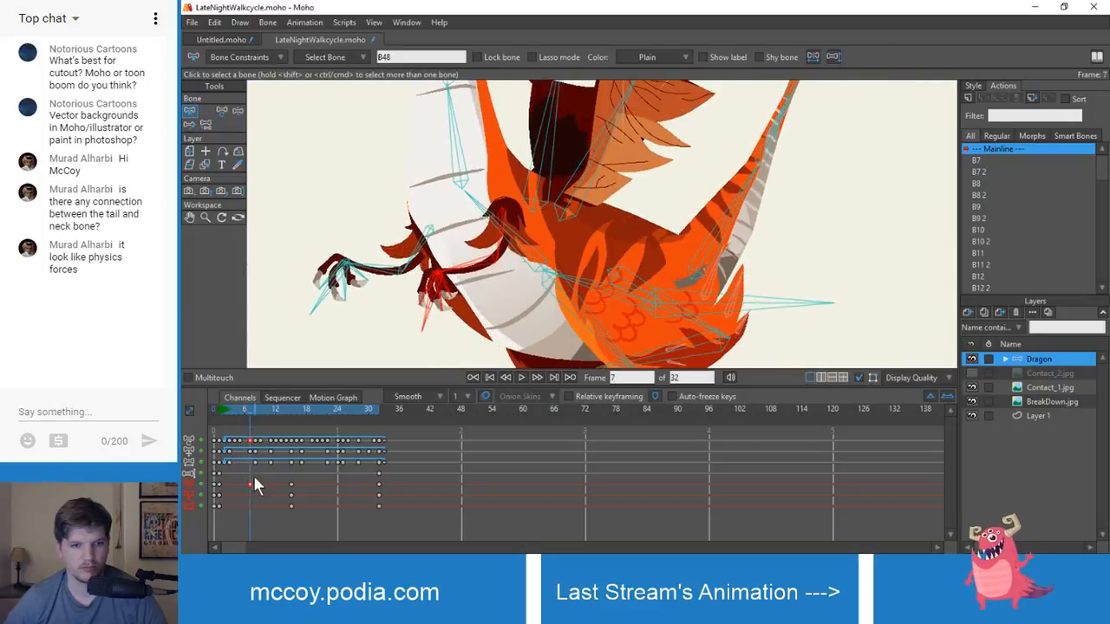
drag(253, 483, 257, 486)
scroll(367, 323, down, 2)
drag(367, 322, 401, 250)
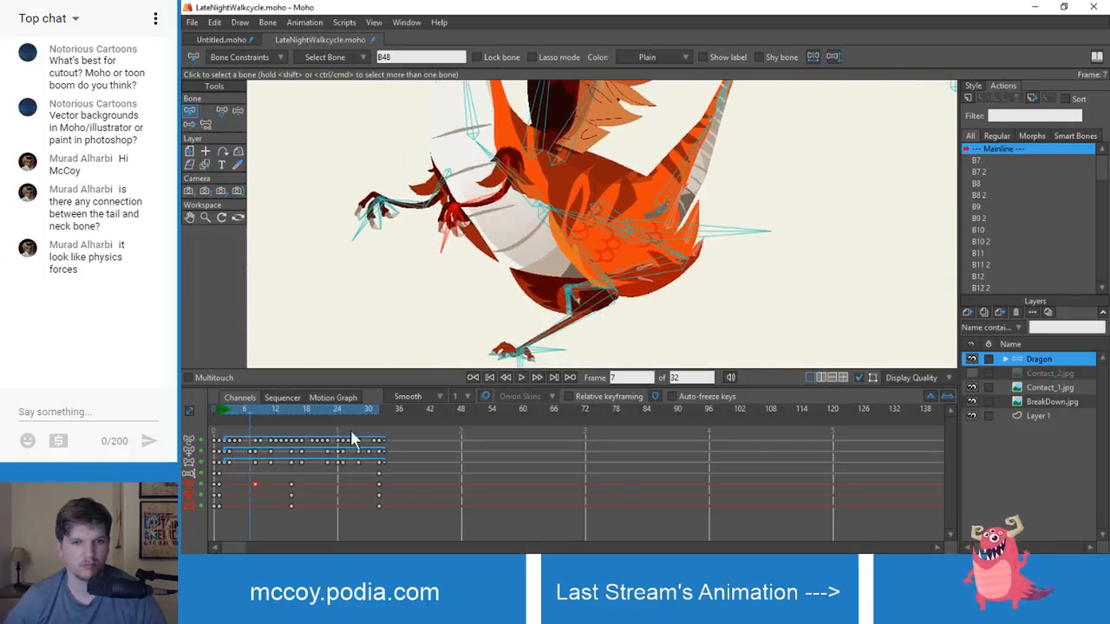
- Move the near arm's frame-15 keys to frame 20 and play back the walk cycle
drag(248, 415, 298, 436)
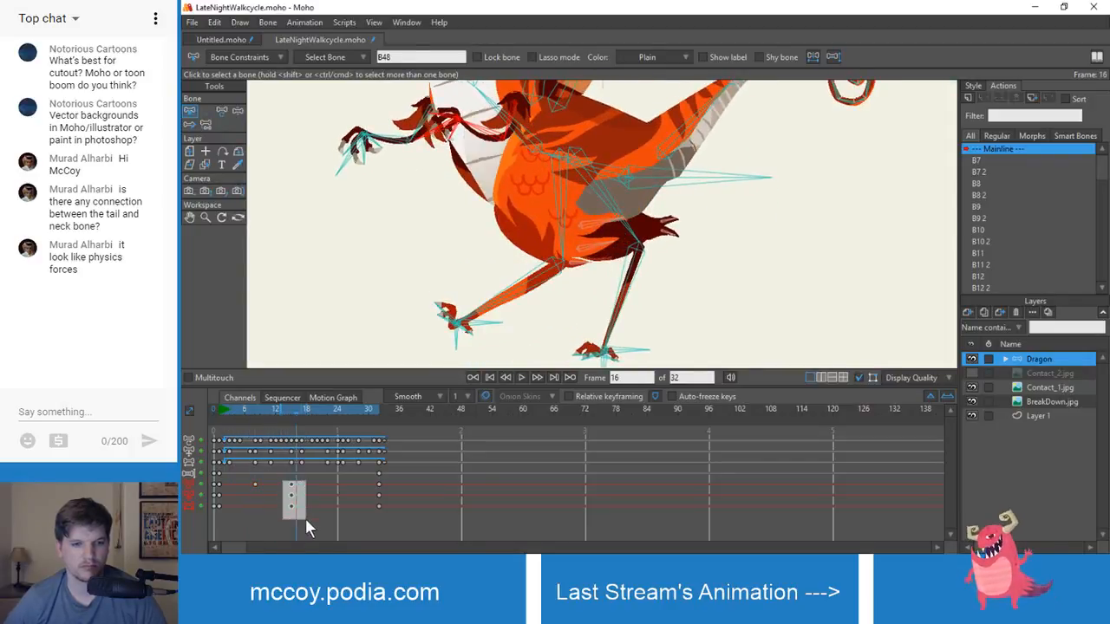
drag(291, 490, 317, 491)
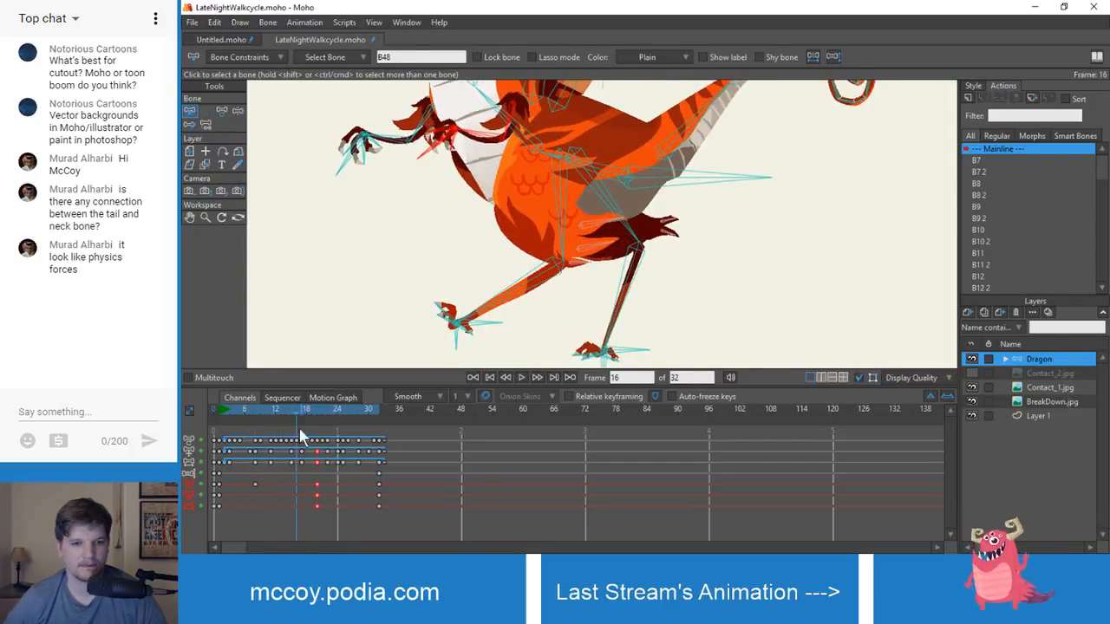
click(229, 412)
key(space)
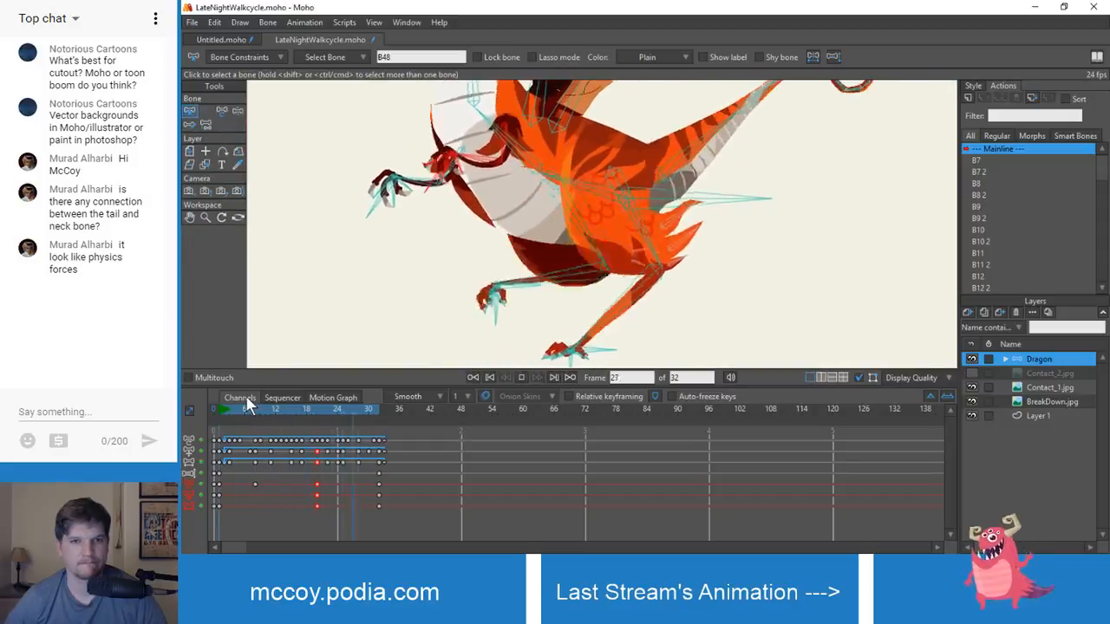
click(240, 416)
click(220, 411)
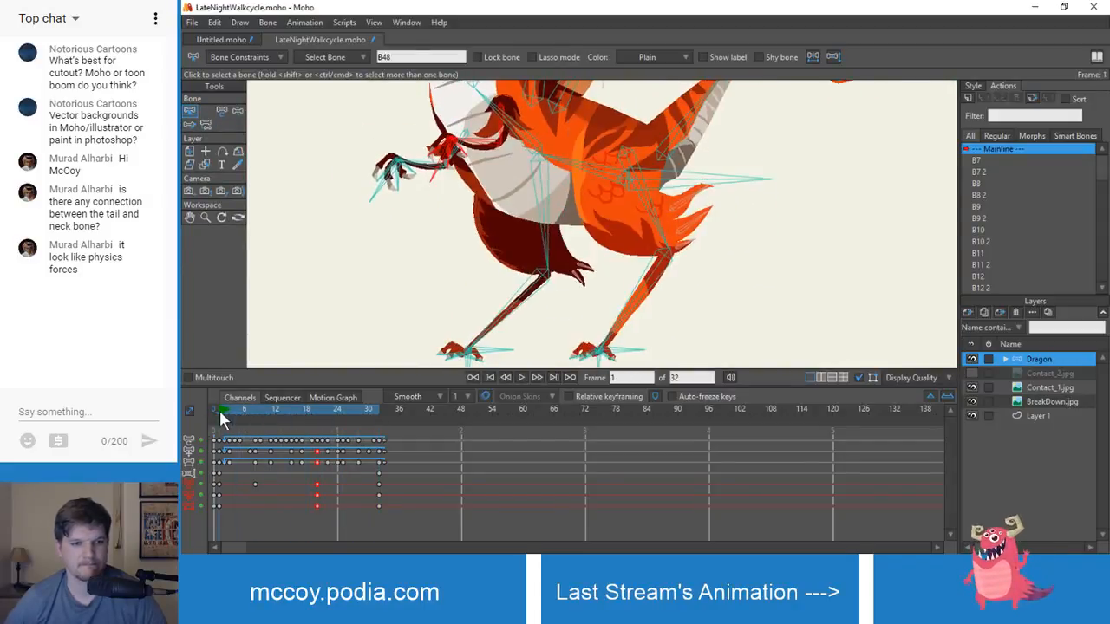
- Pose the near arm with its hand lowered at frame 27 using Manipulate Bones and play back the cycle
drag(219, 410, 353, 446)
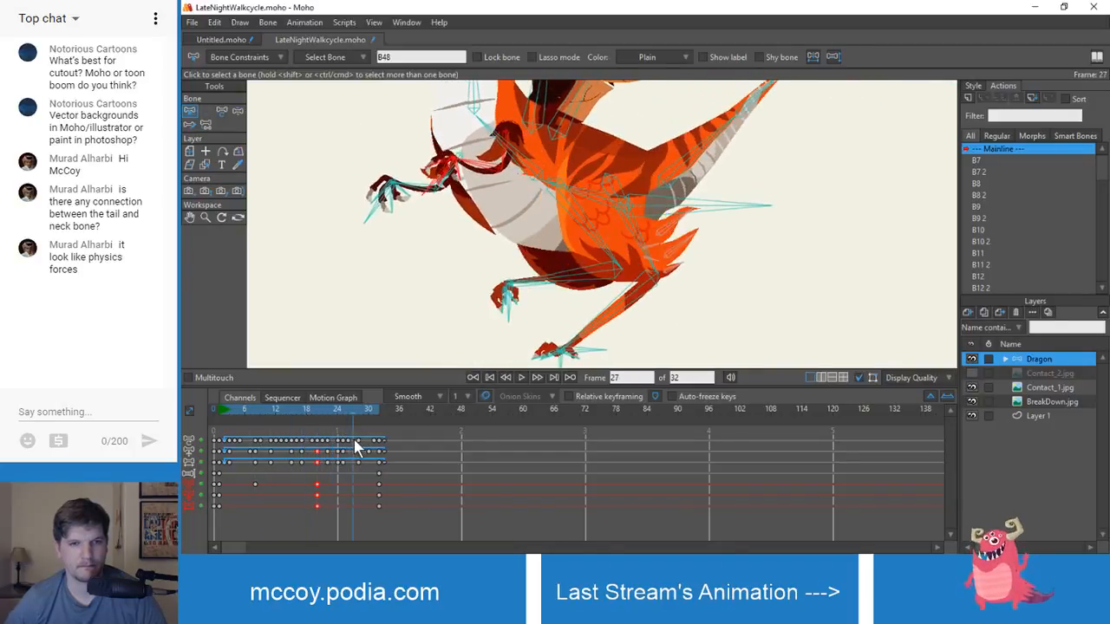
scroll(475, 201, up, 2)
key(z)
drag(484, 163, 489, 162)
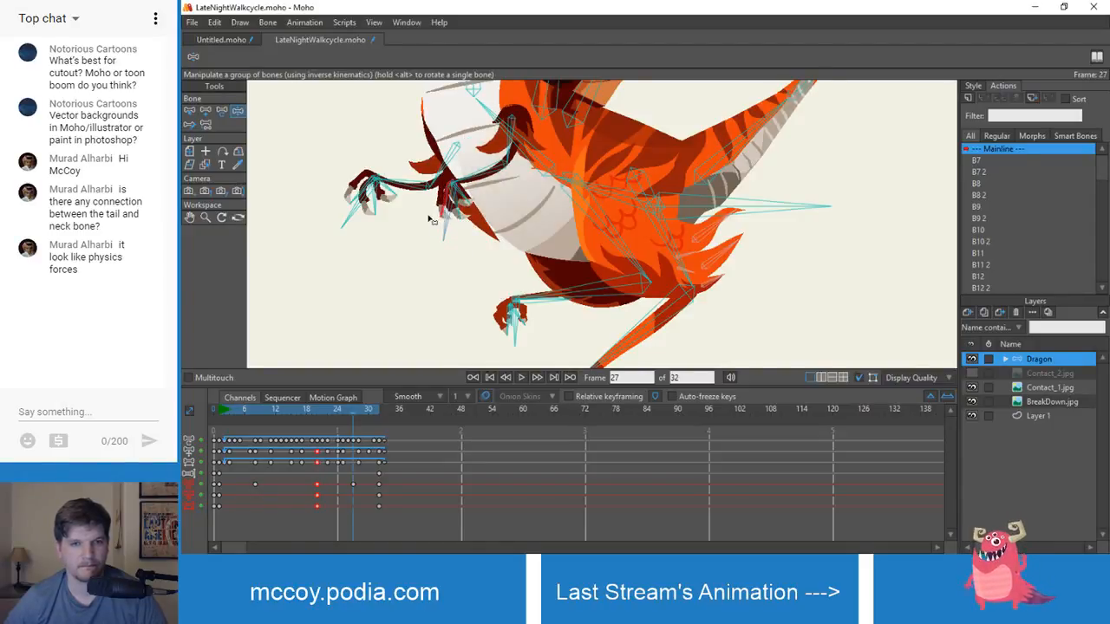
scroll(428, 218, down, 4)
key(space)
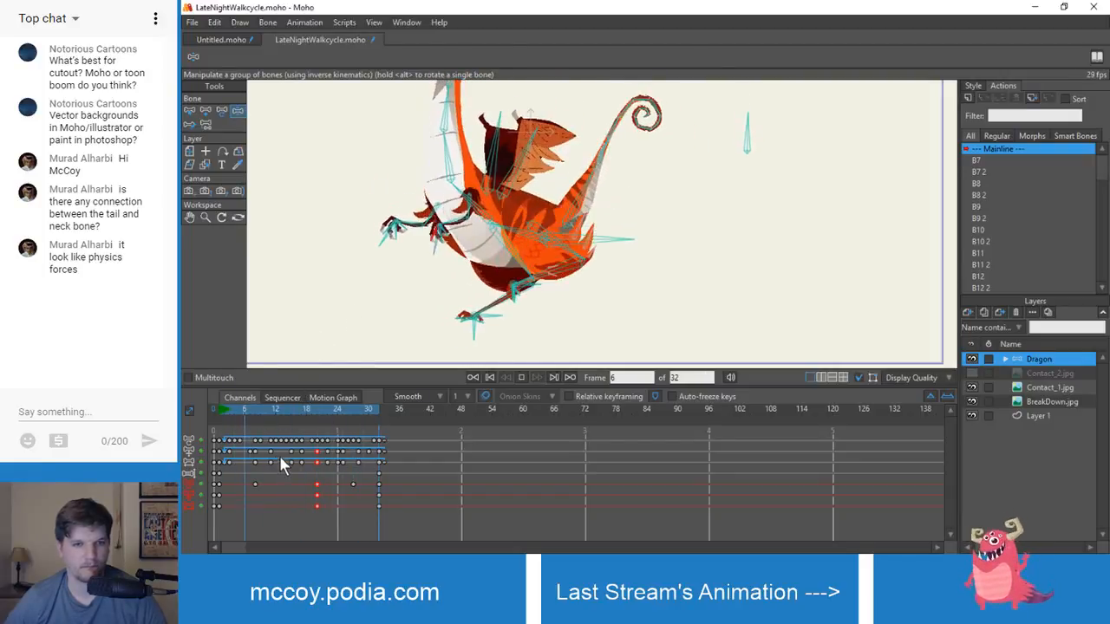
- Review the dragon's walk cycle by scrubbing through the frames and playing it, watching the arms and body
drag(257, 413, 312, 449)
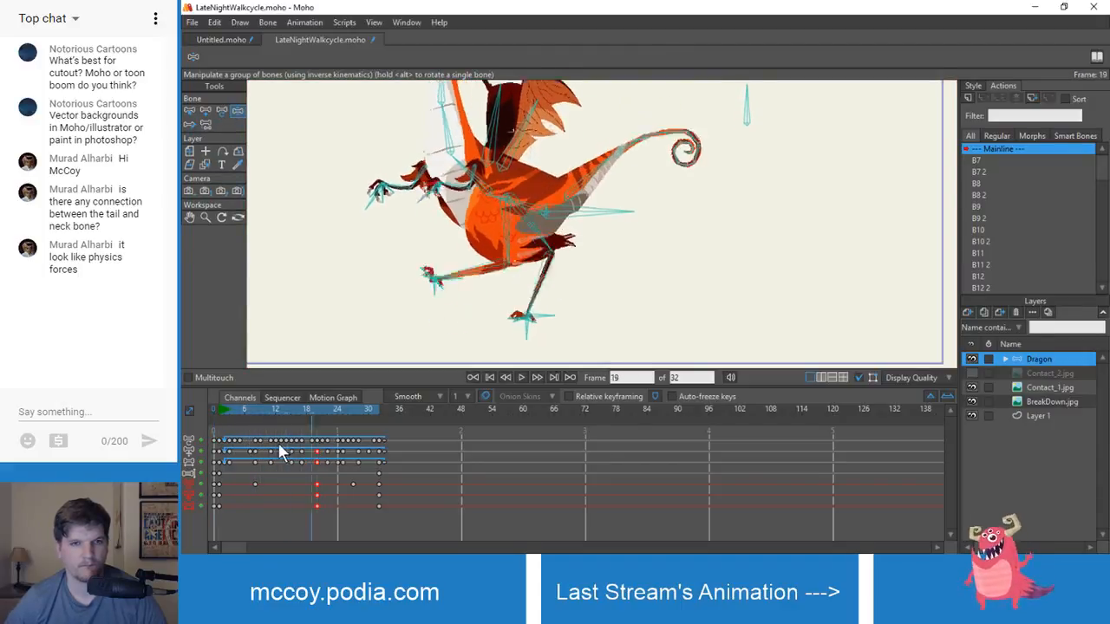
drag(222, 442, 219, 444)
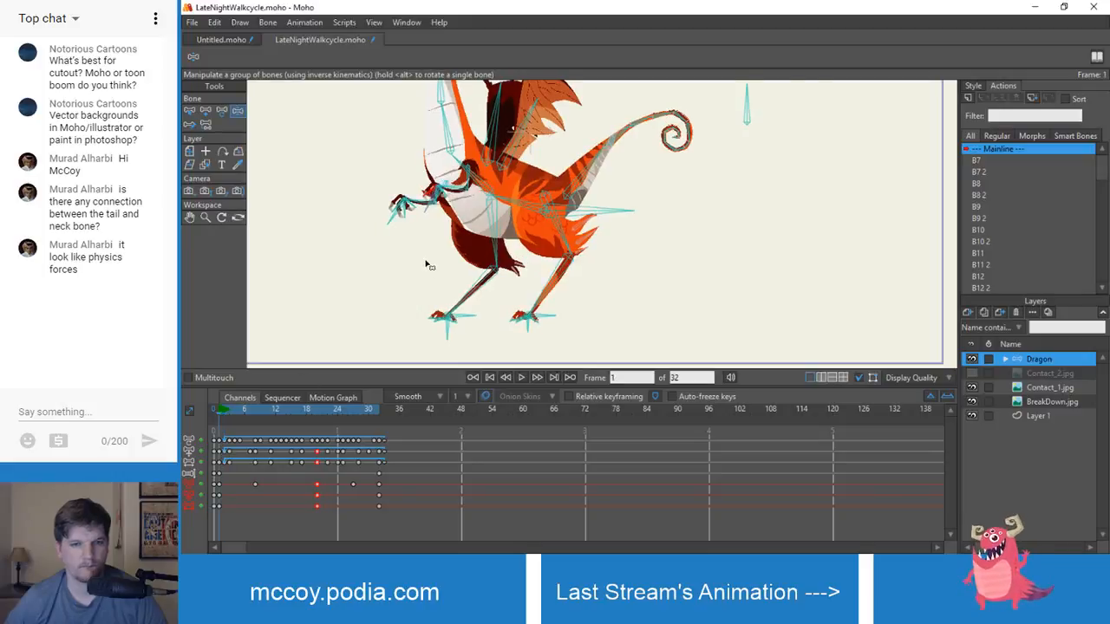
scroll(427, 260, up, 3)
key(space)
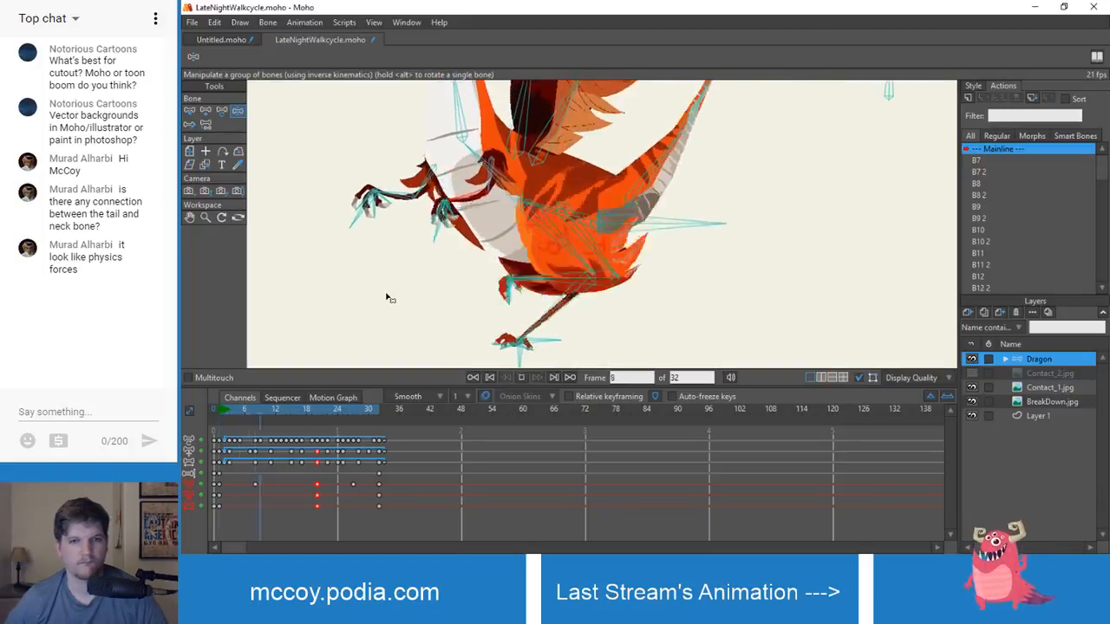
key(space)
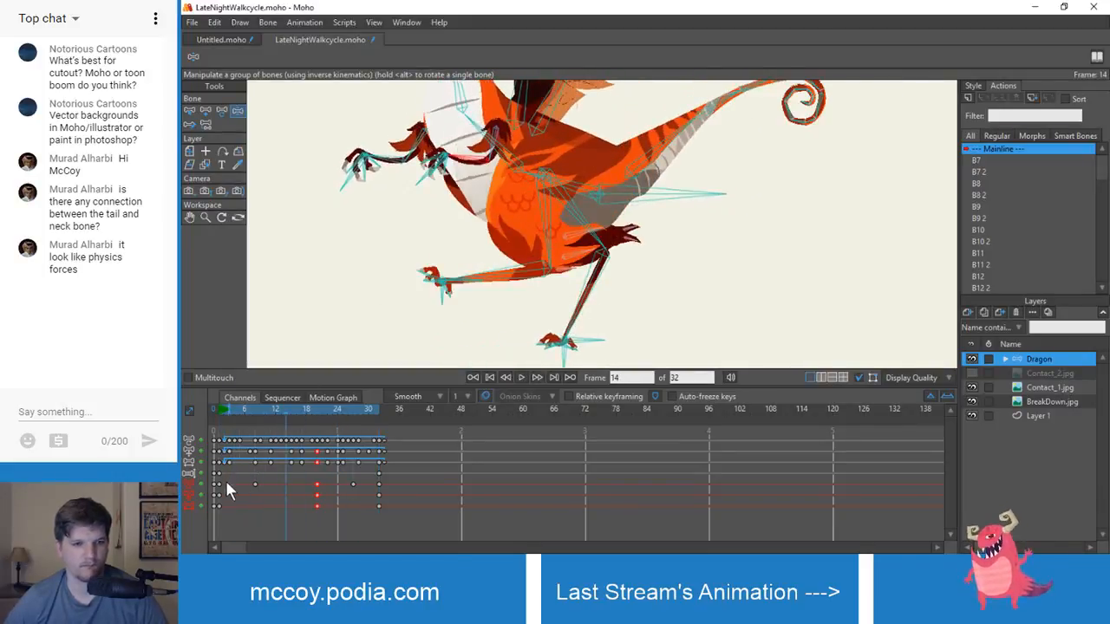
scroll(448, 193, up, 1)
scroll(448, 193, down, 1)
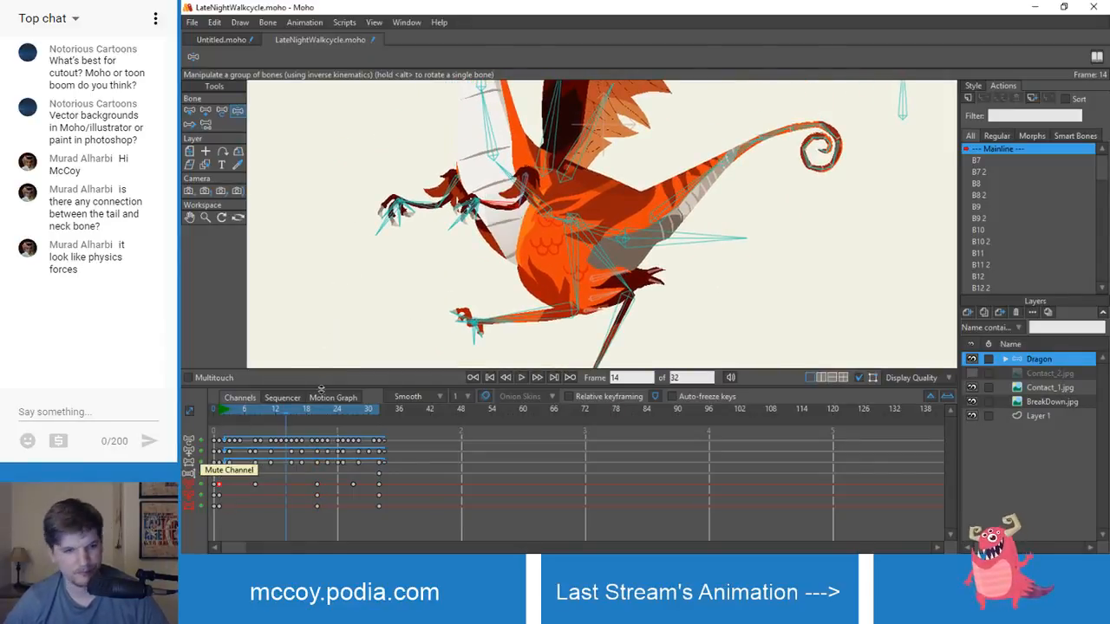
key(z)
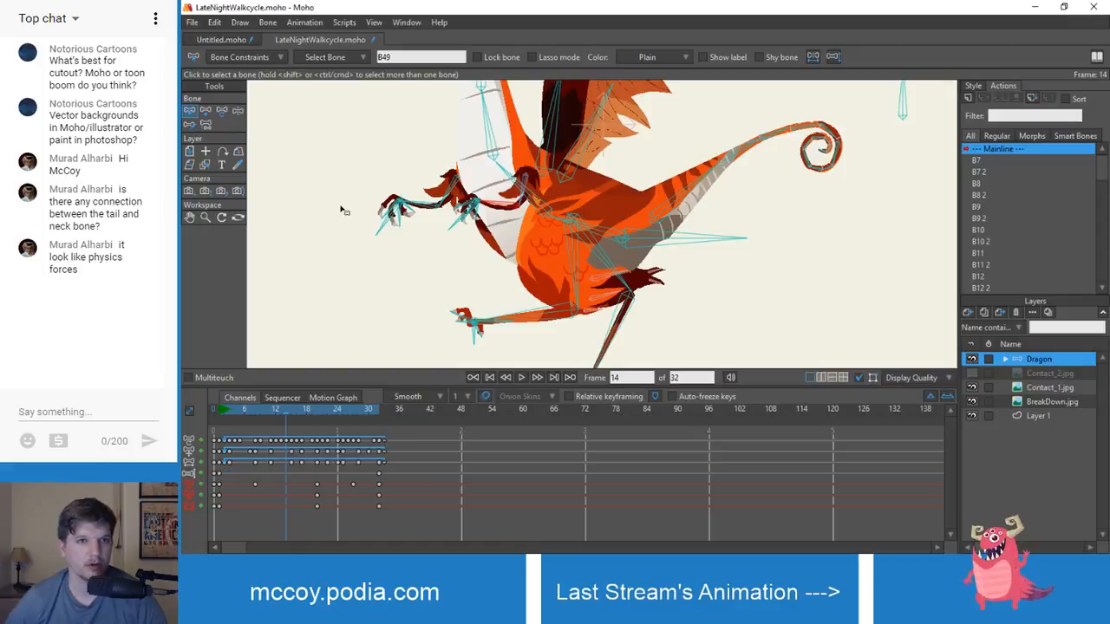
- Remove the cycling from the three keyframes at frame 33, delete those keyframes, and play the walk cycle
drag(290, 418, 378, 406)
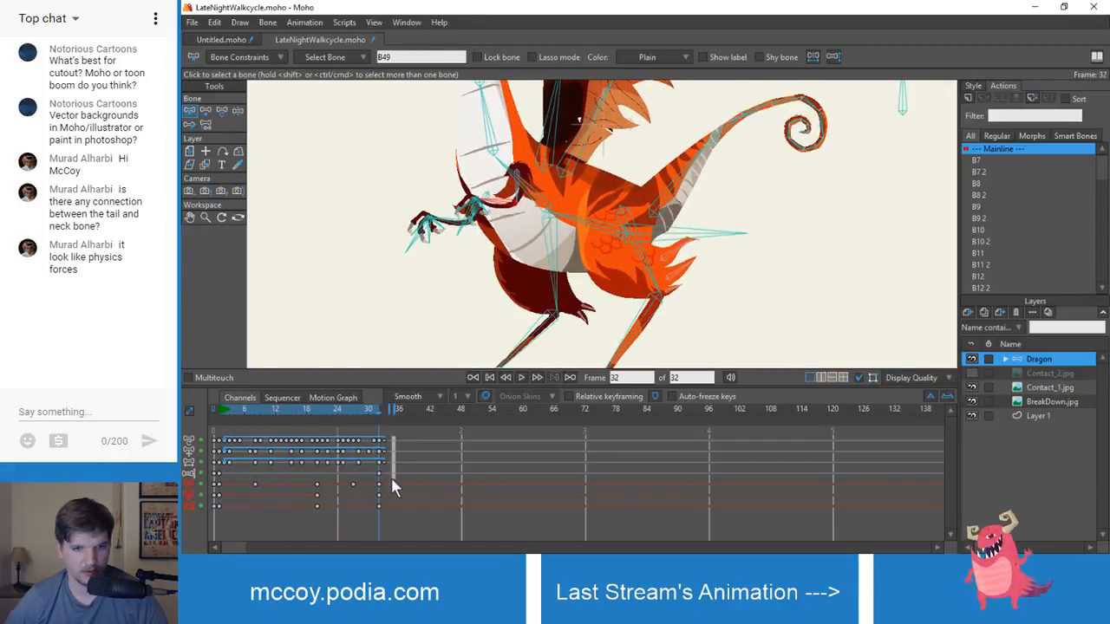
drag(383, 467, 384, 468)
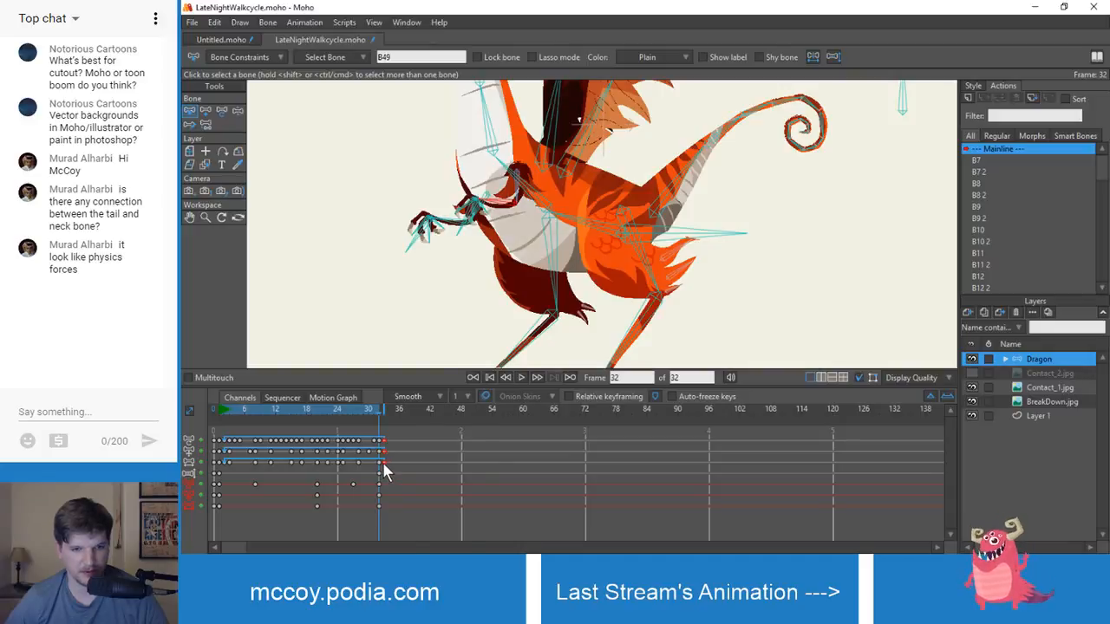
right_click(383, 466)
click(406, 494)
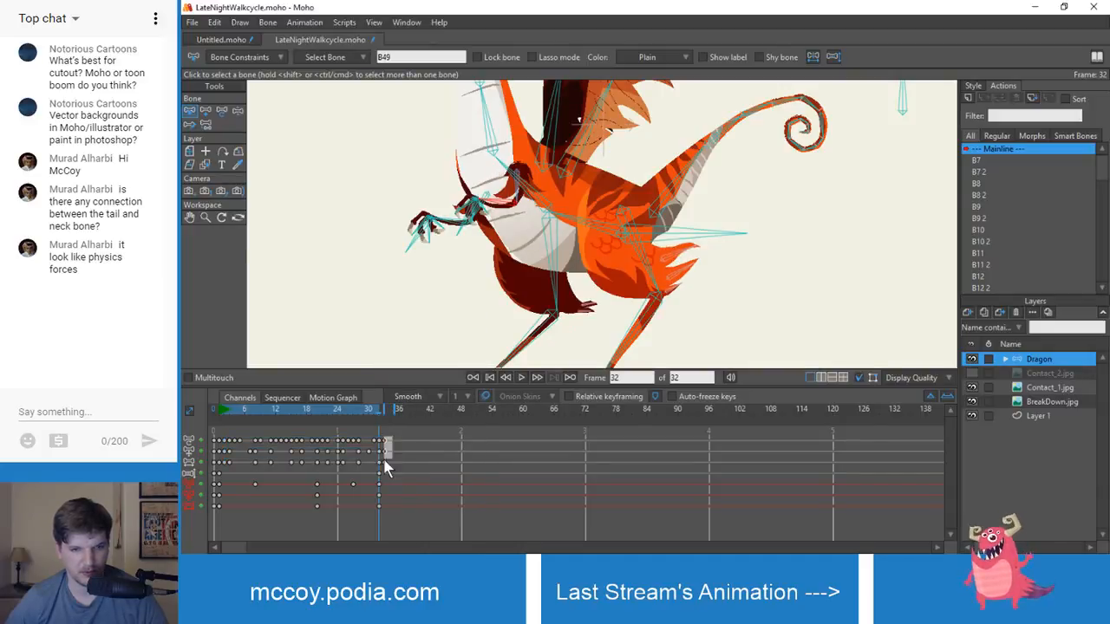
key(Delete)
key(space)
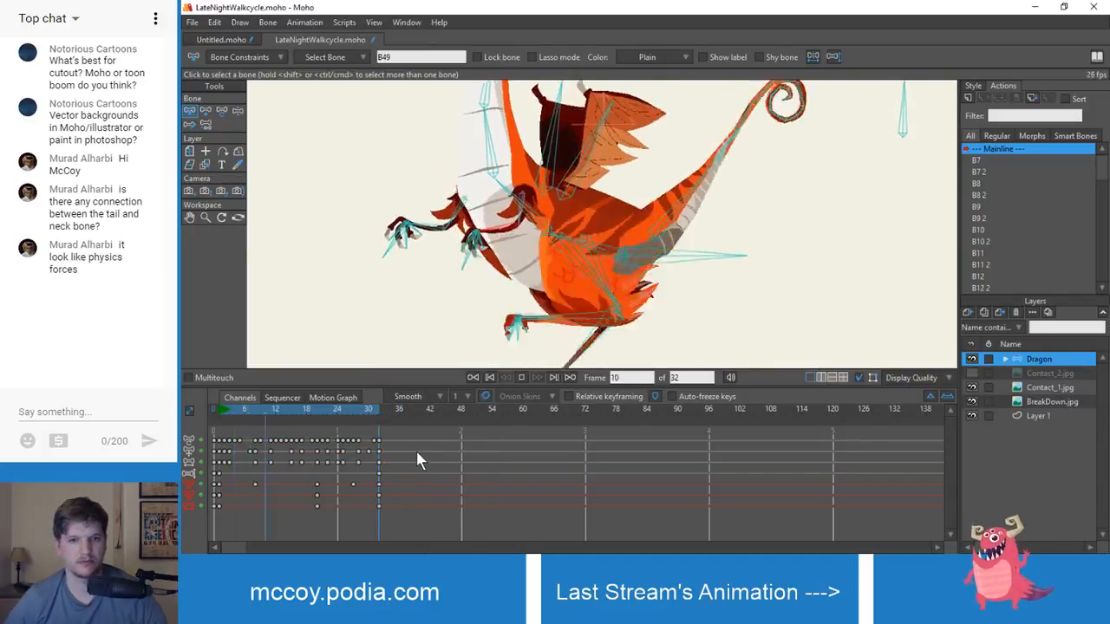
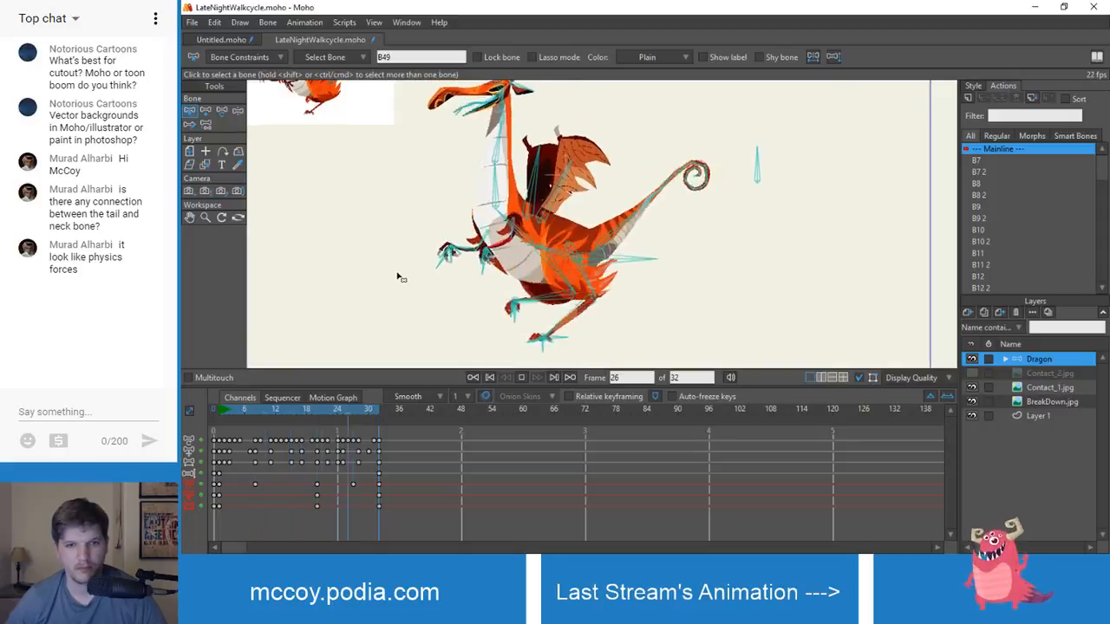
key(space)
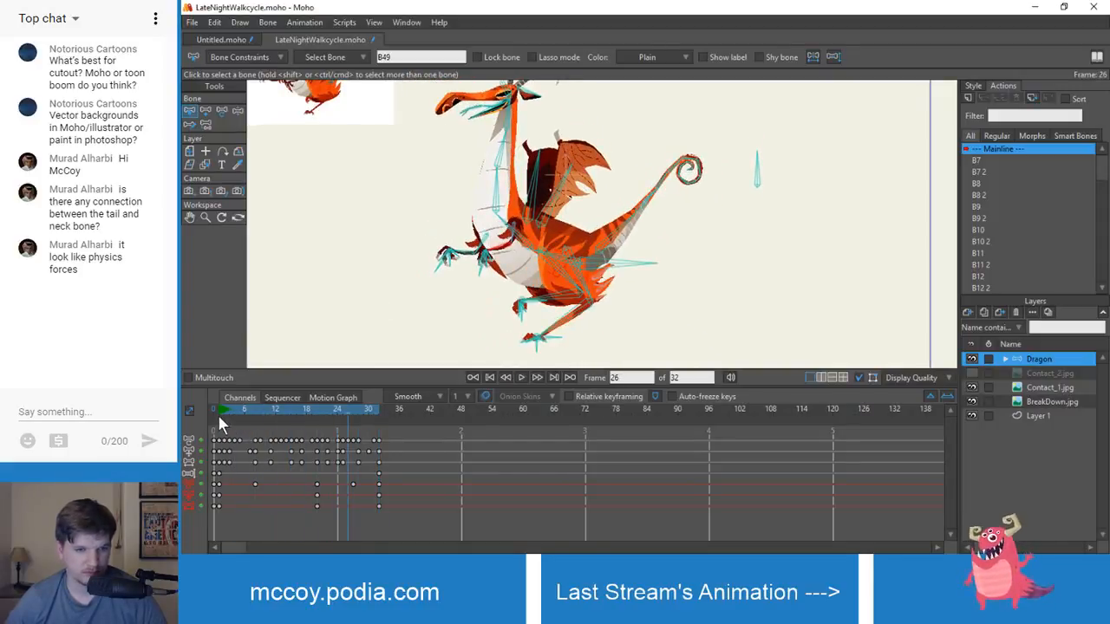
- Move arm bone B49's frame 8 keyframe to frame 7 and add another keyframe for the bone at frame 11
drag(216, 412, 248, 482)
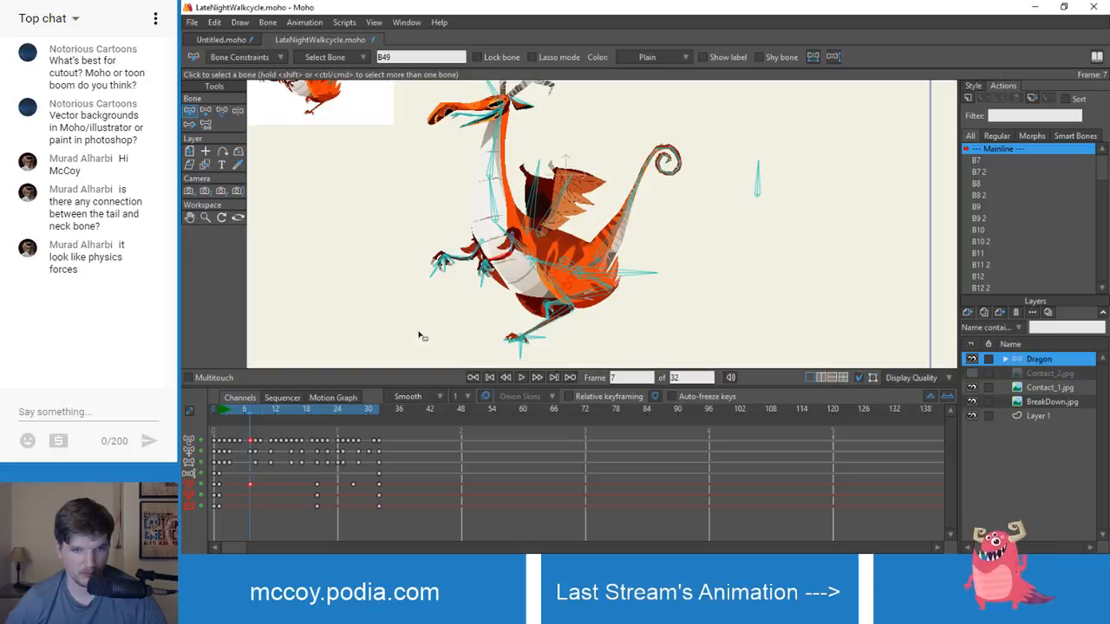
scroll(444, 316, up, 4)
key(z)
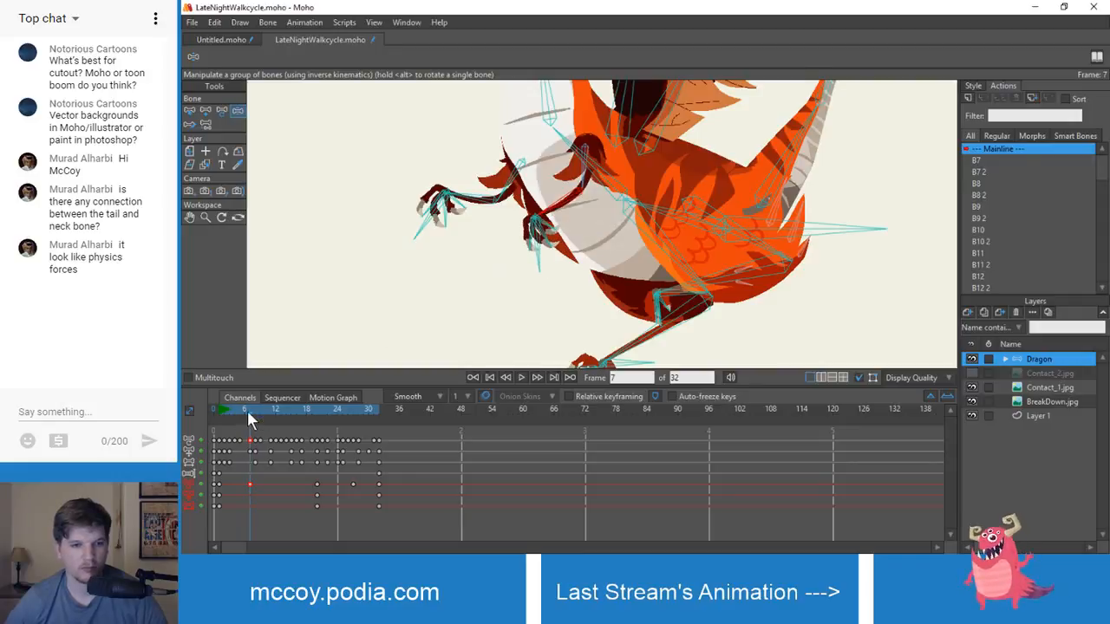
drag(248, 410, 274, 439)
key(b)
scroll(522, 207, up, 2)
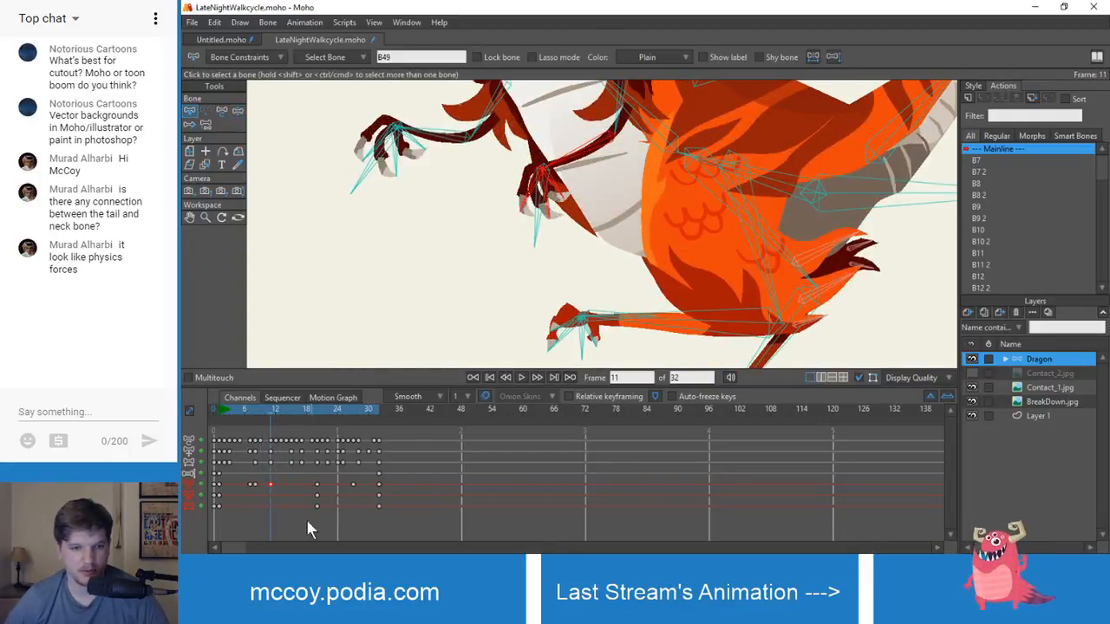
- Delete arm bone B49's keyframes at frames 7 and 8, keeping the one at frame 11, and check the motion up to frame 17
click(250, 484)
drag(250, 486, 271, 484)
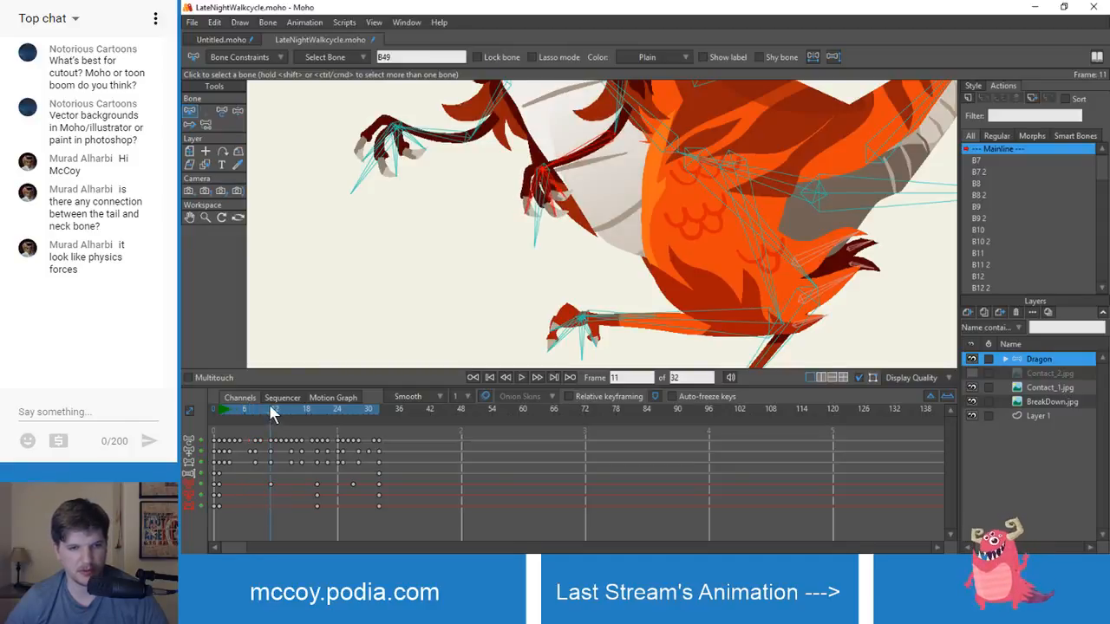
drag(272, 412, 303, 448)
scroll(433, 209, down, 2)
drag(434, 209, 418, 303)
scroll(424, 269, up, 2)
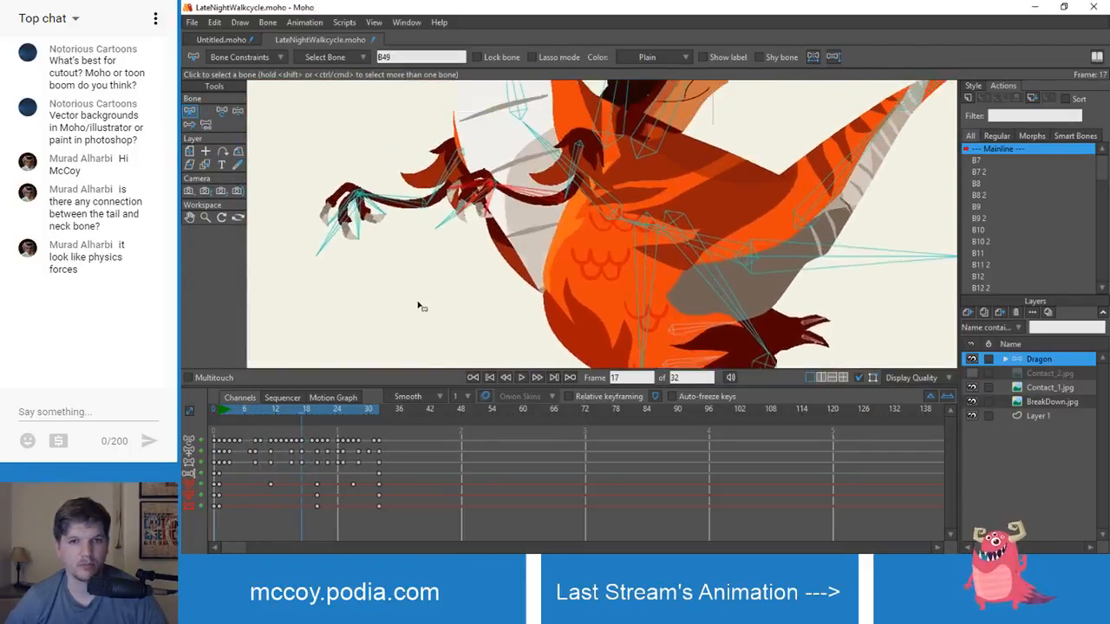
- Retime arm bone B49's frame 11 keyframe, trying frame 8 and placing it at frame 12, and scrub through the result
drag(269, 484, 254, 484)
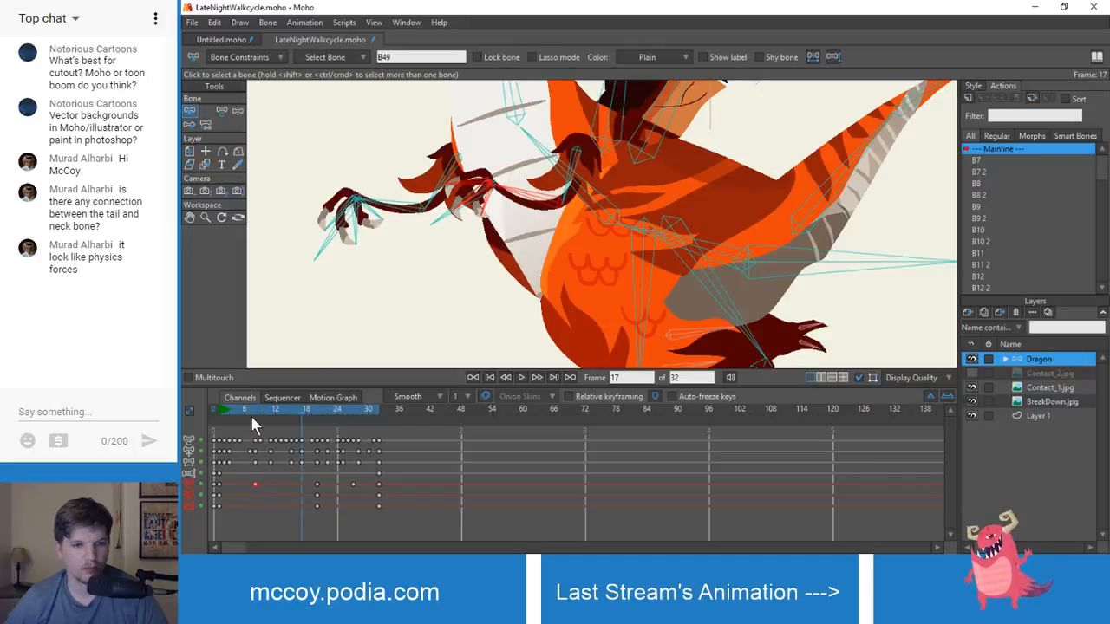
drag(221, 408, 342, 440)
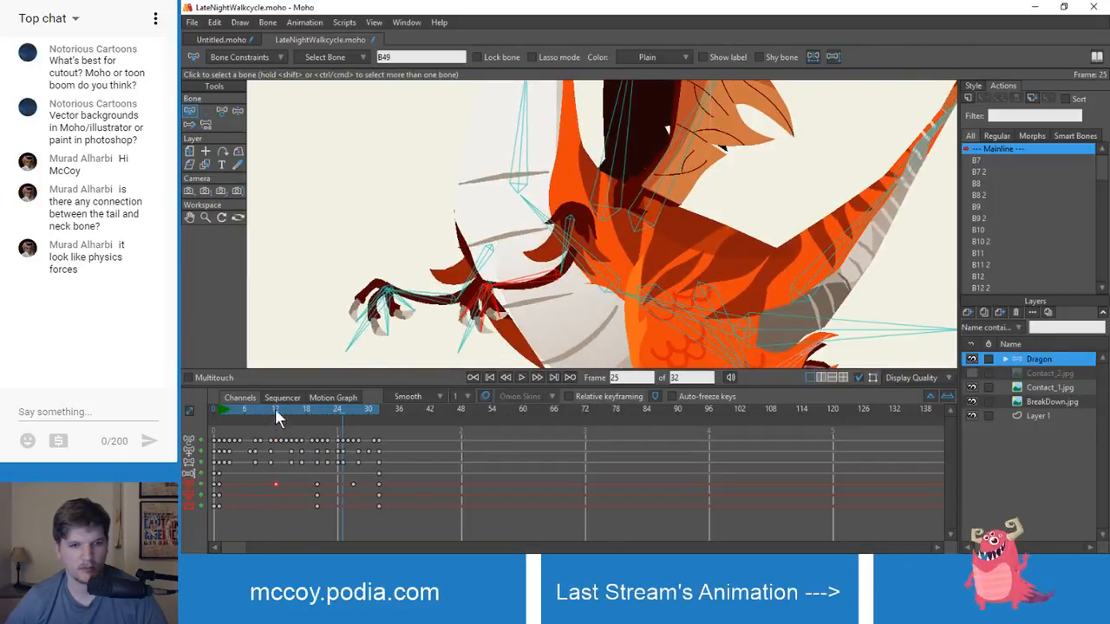
drag(275, 409, 352, 434)
- Select arm bone B49's keyframe at frame 27 and play the walk cycle to check the arm swing
key(z)
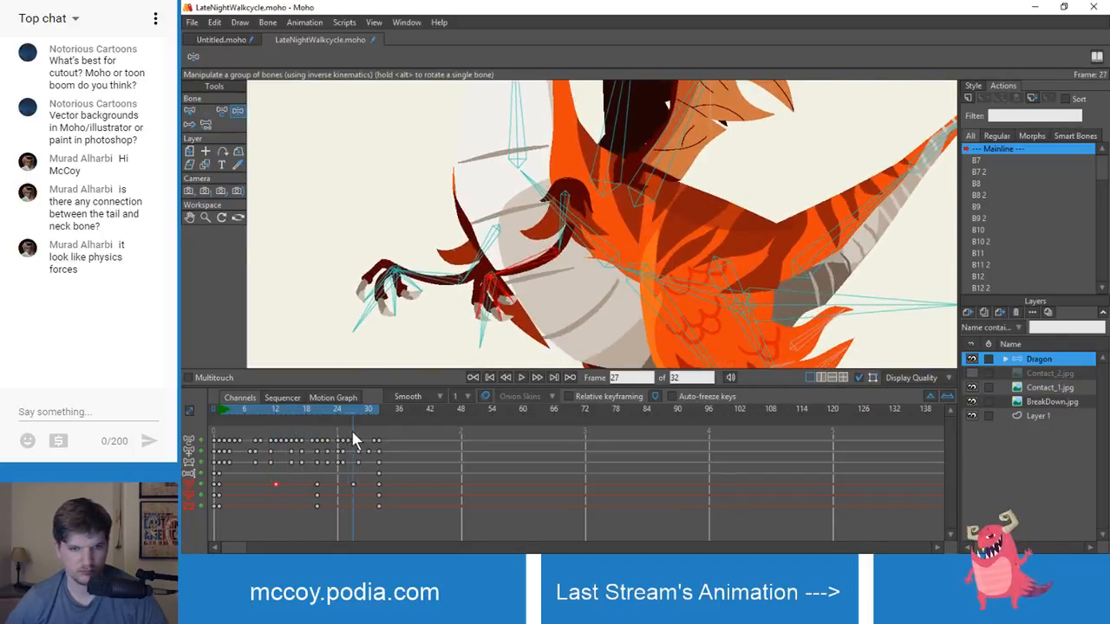
click(353, 485)
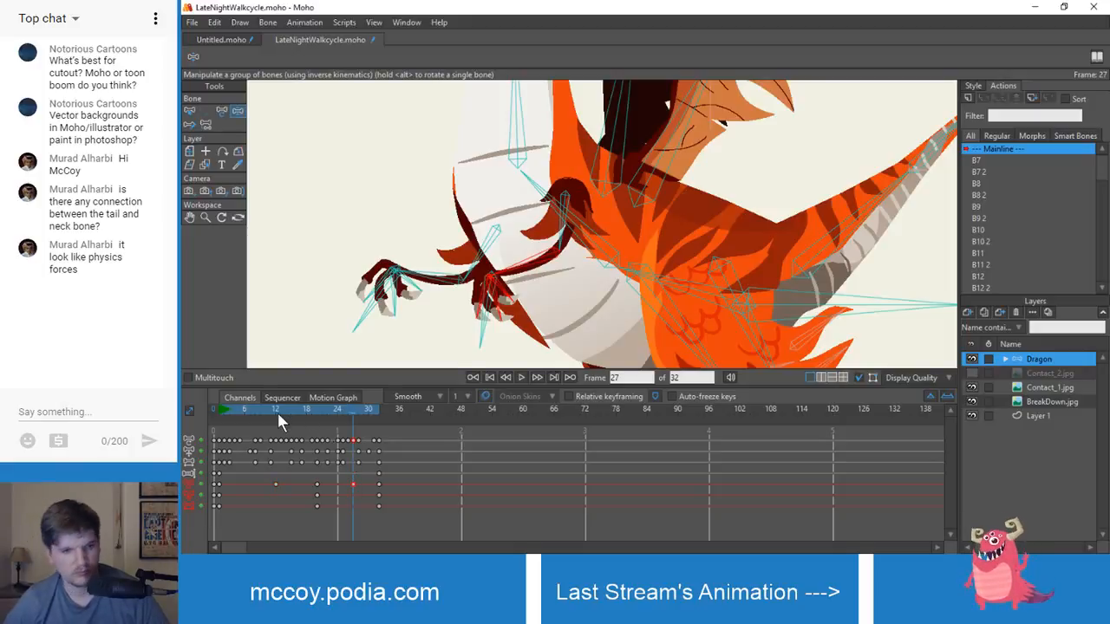
click(275, 412)
click(236, 414)
key(space)
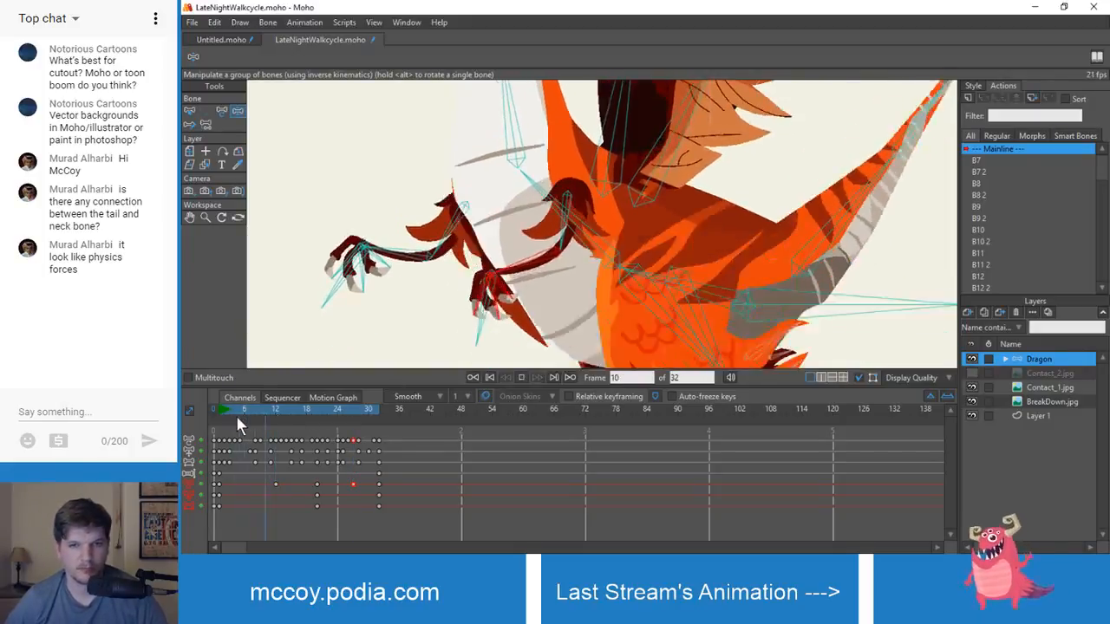
click(281, 397)
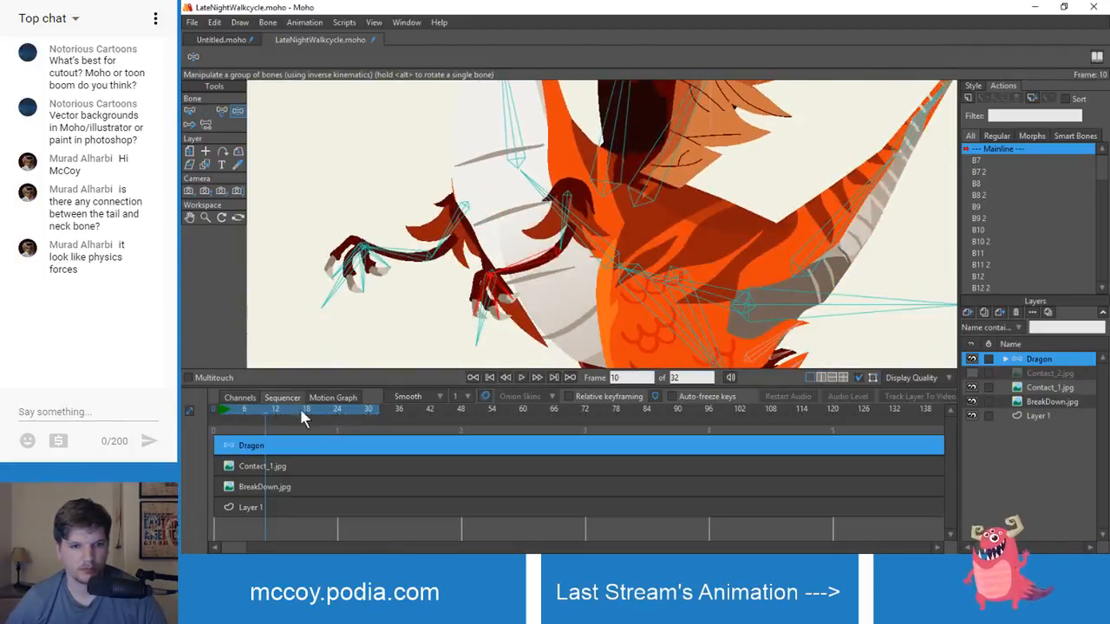
click(239, 399)
- Adjust the pose of the arm holding bone B49 at frame 20 with Manipulate Bones and play the cycle
drag(282, 411, 319, 415)
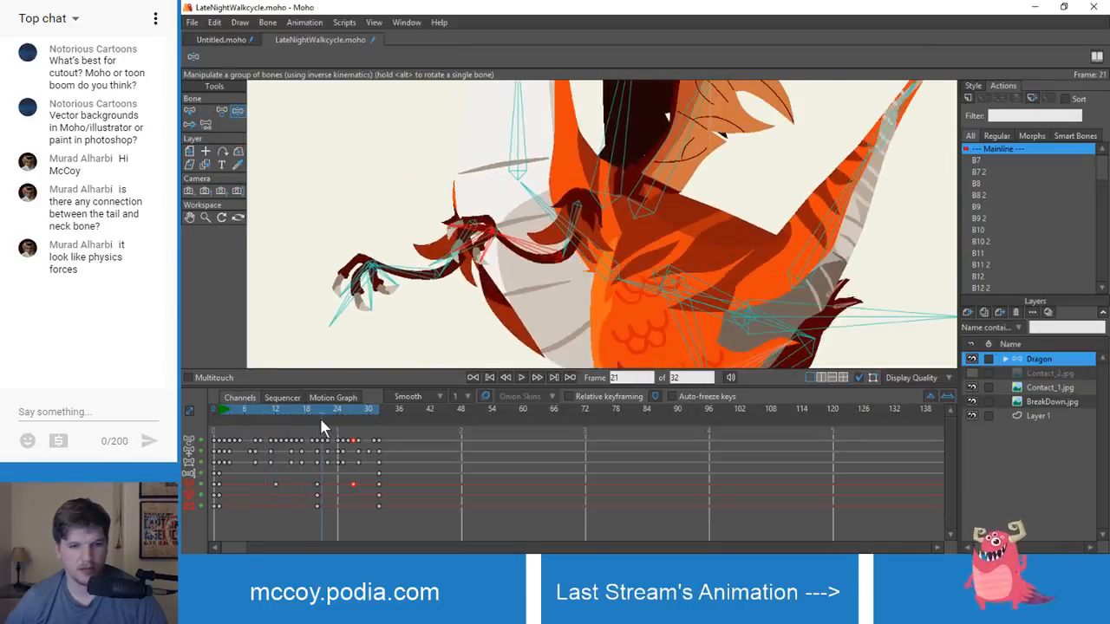
scroll(488, 241, up, 3)
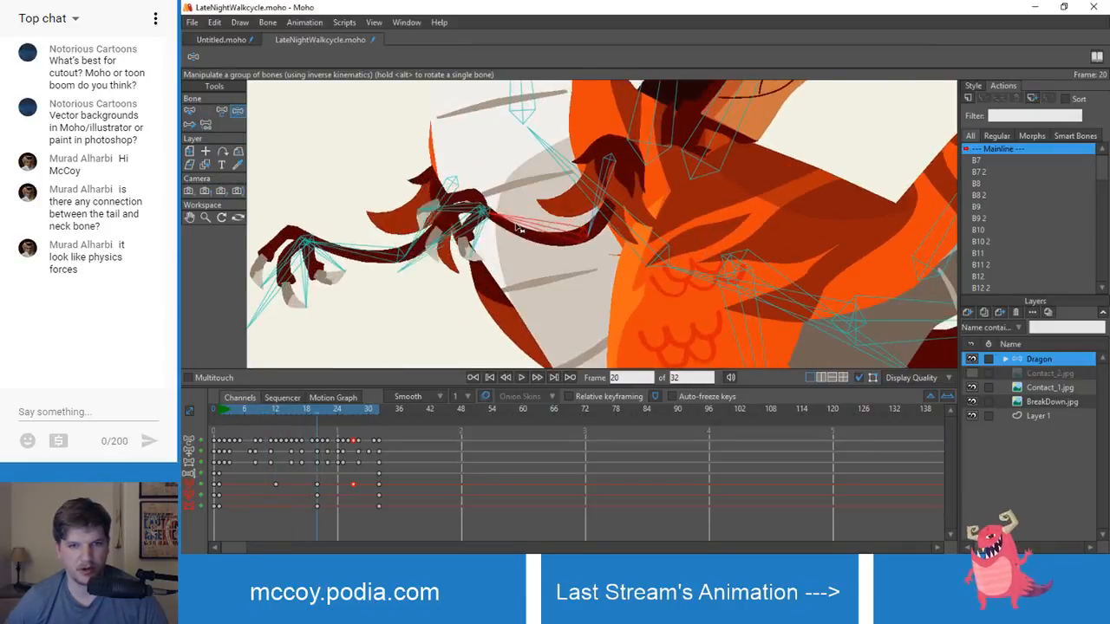
drag(487, 239, 473, 257)
scroll(433, 267, down, 3)
key(space)
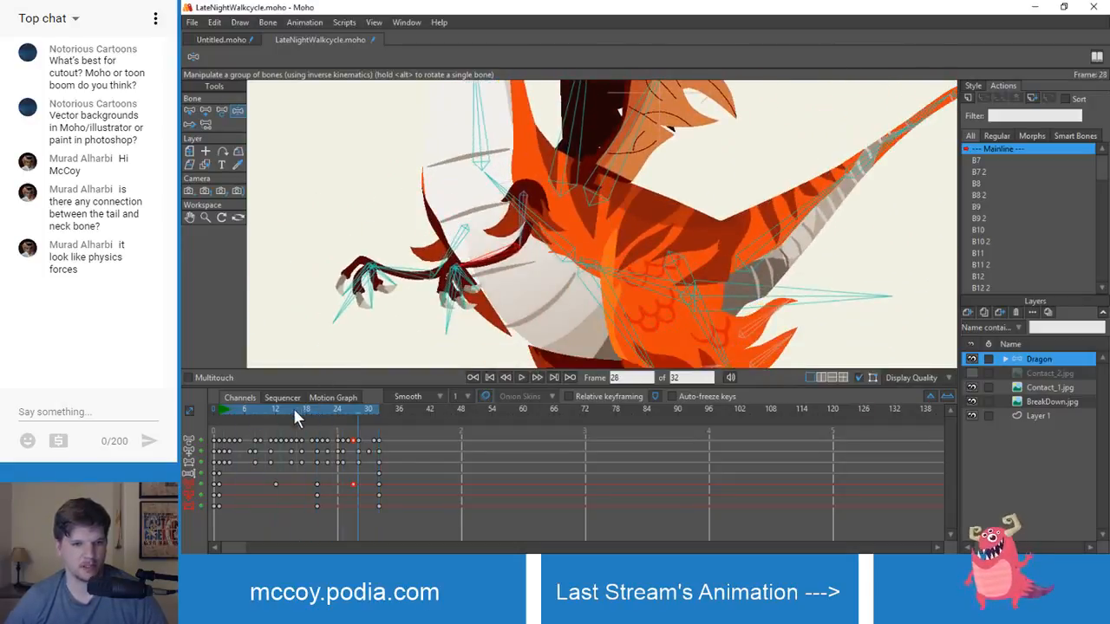
- Examine the arm swing from frame 12 to frame 32 and inspect the hand around bone B49 up close at frame 32
click(277, 411)
drag(277, 413, 379, 436)
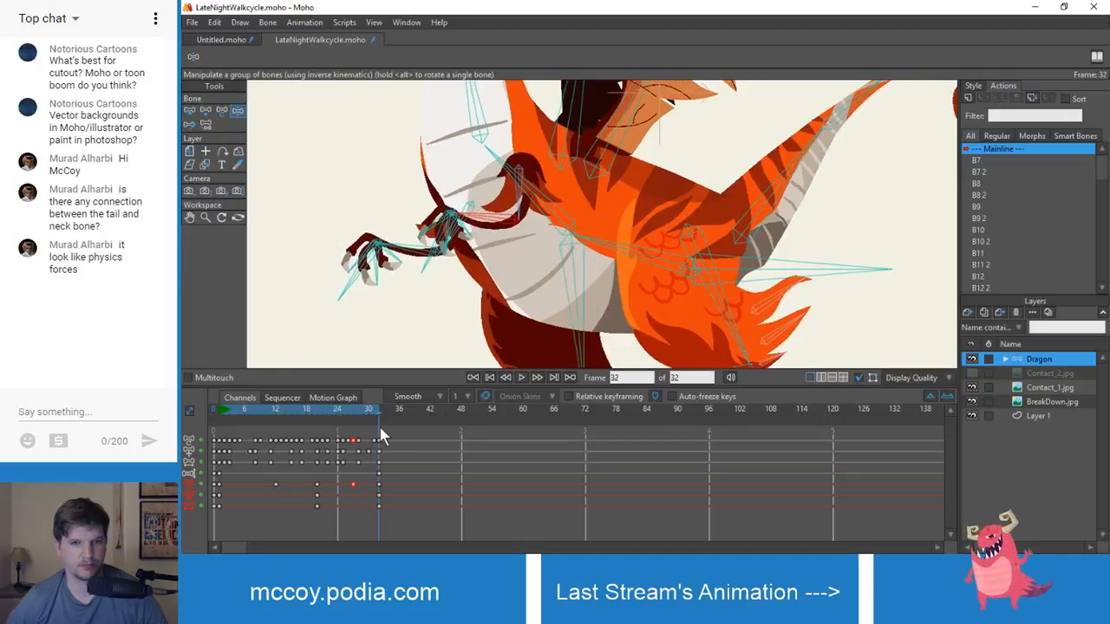
click(379, 483)
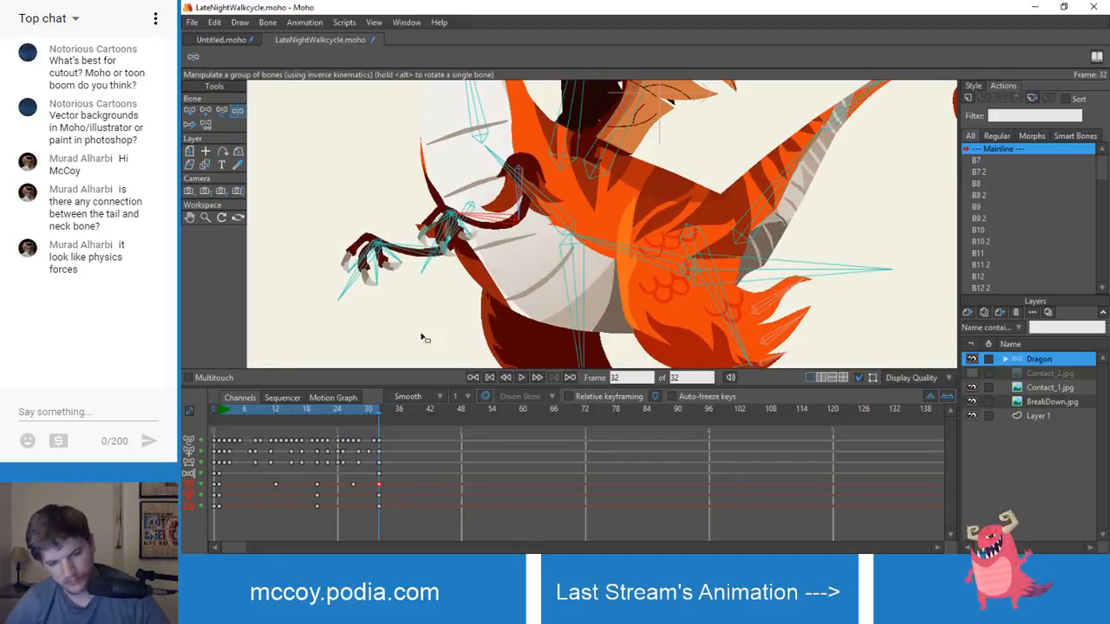
scroll(494, 280, down, 3)
scroll(468, 324, up, 2)
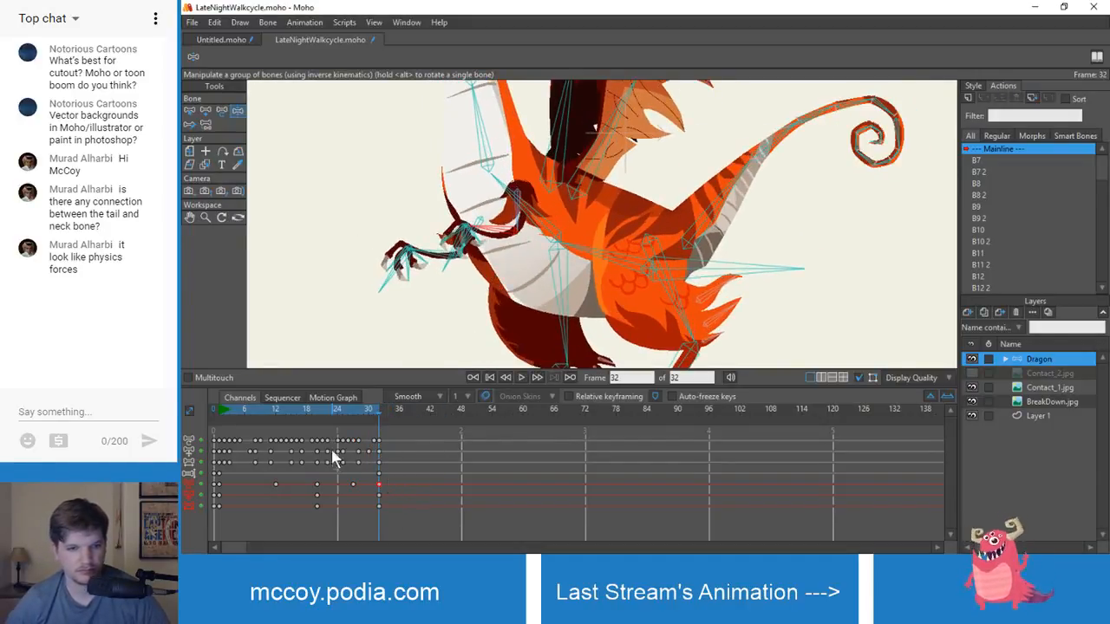
scroll(491, 171, up, 6)
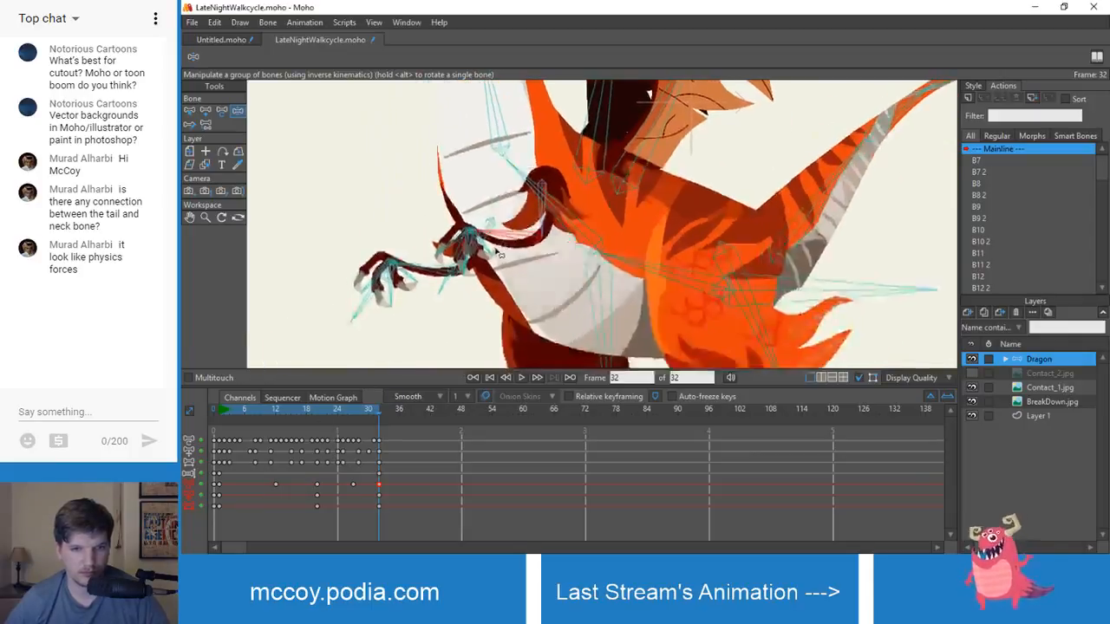
key(b)
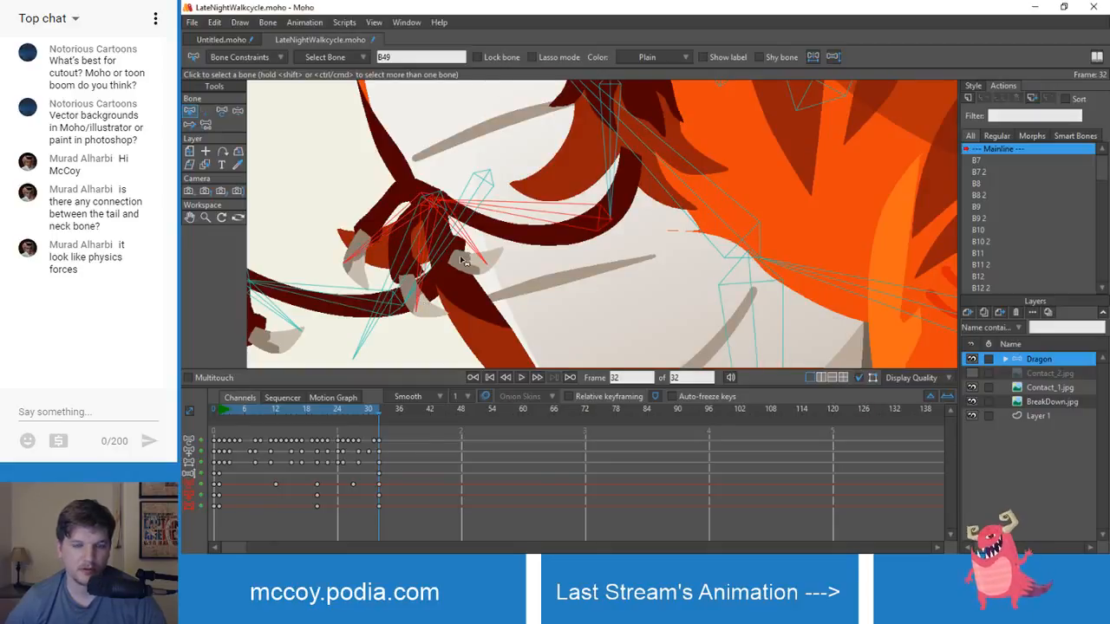
scroll(462, 261, down, 2)
drag(462, 262, 500, 208)
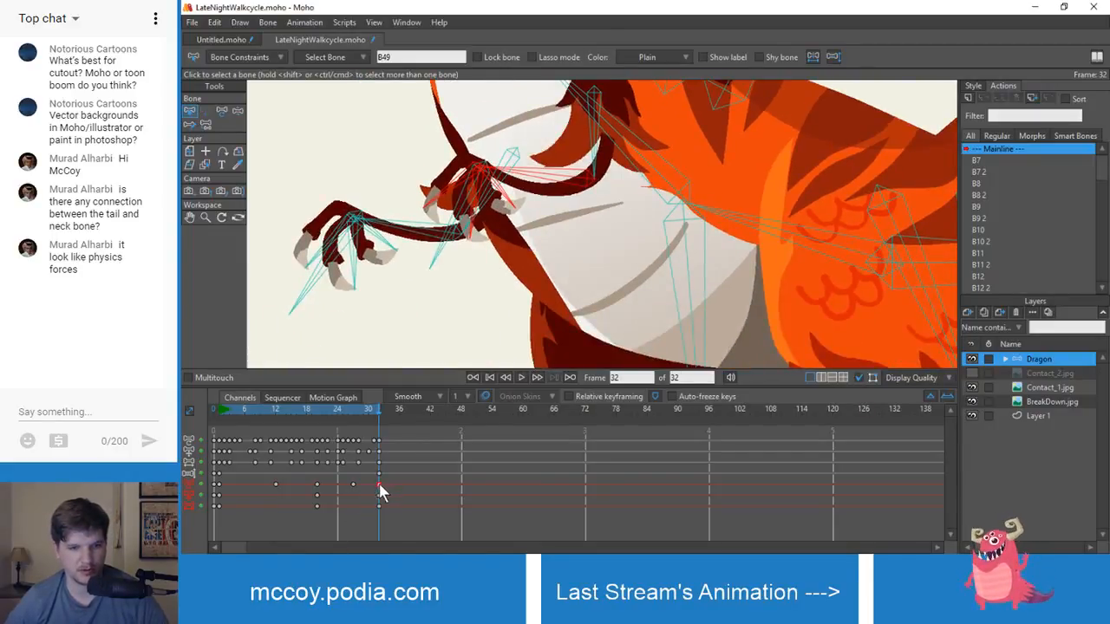
- Select arm bone B49's keyframe at frame 32, play the cycle from frame 1, and check the arm at frame 7
click(379, 484)
click(220, 405)
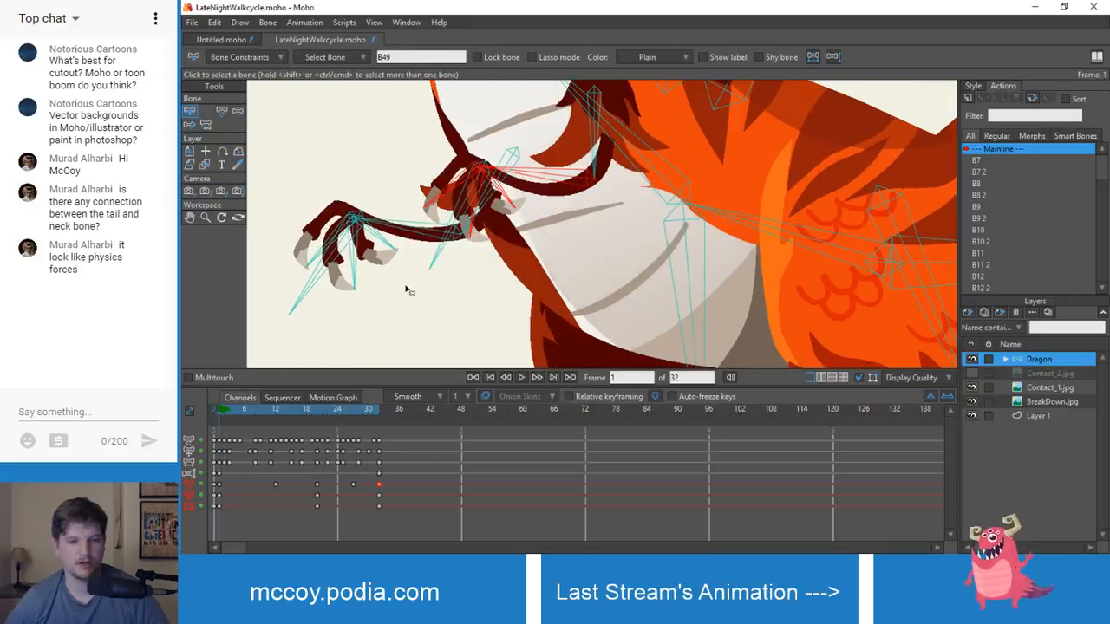
key(space)
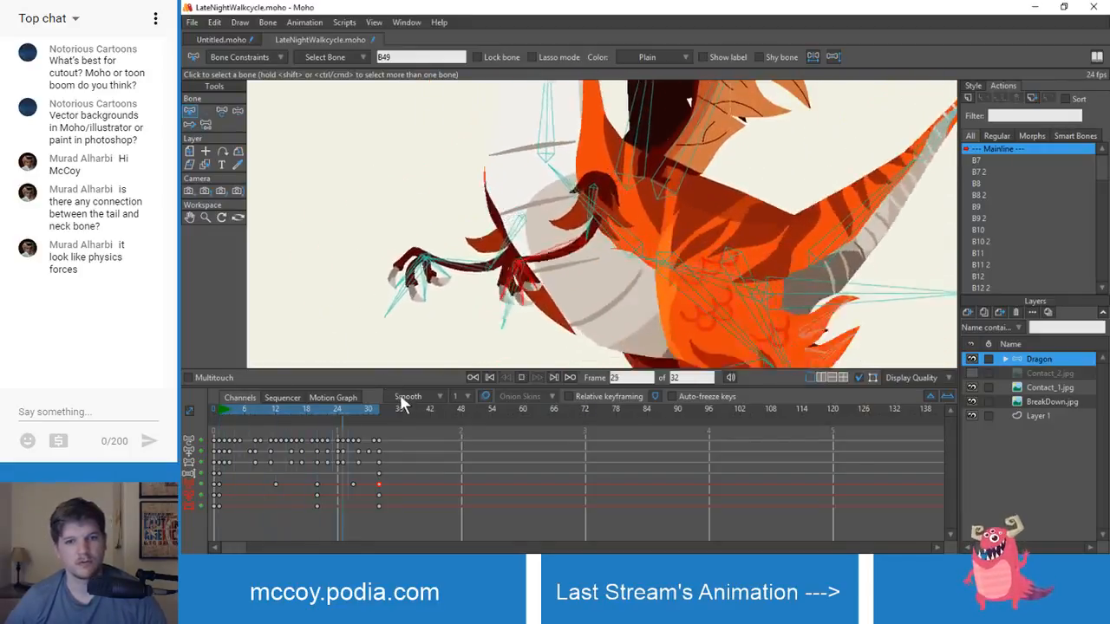
key(space)
drag(231, 410, 250, 408)
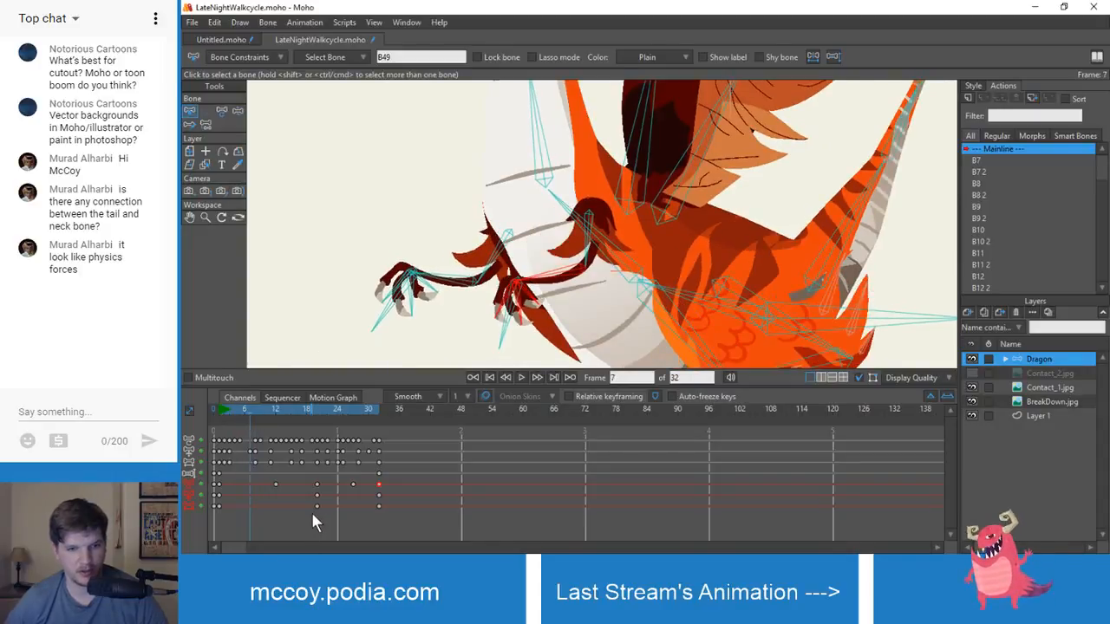
- Paste the arm bone's copied frame 20 keyframes at frame 7 and play the walk cycle
key(ctrl+v)
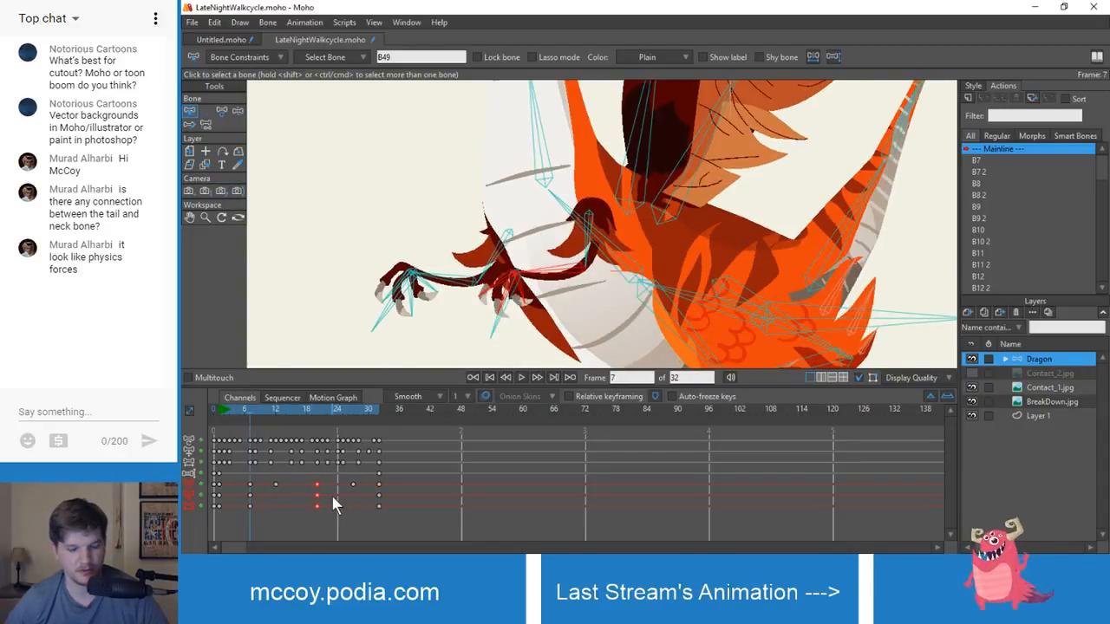
drag(247, 409, 350, 420)
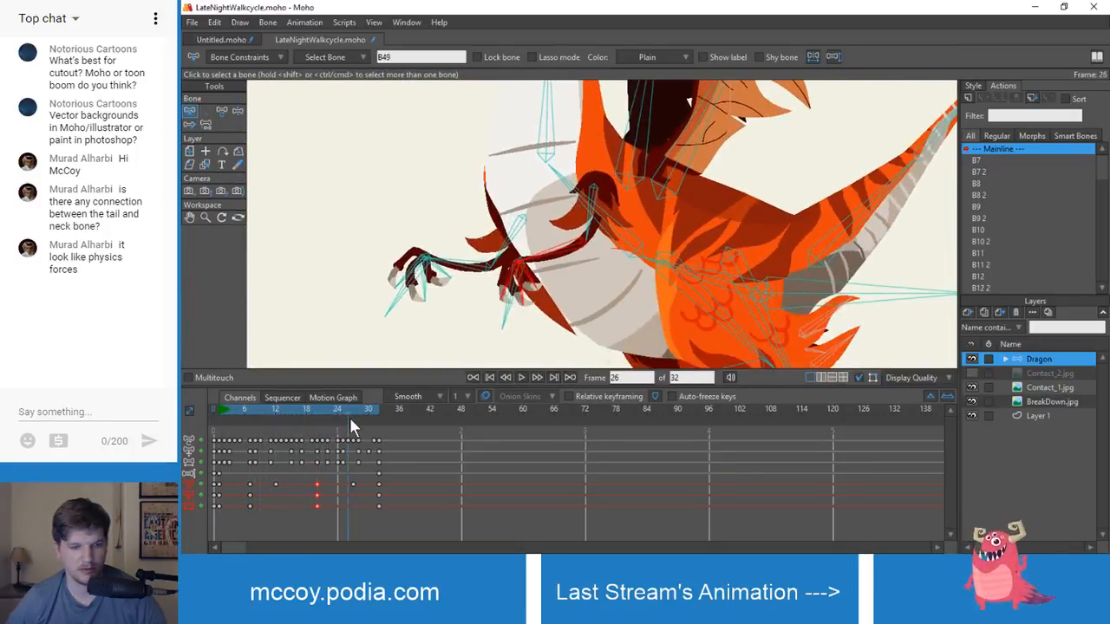
key(space)
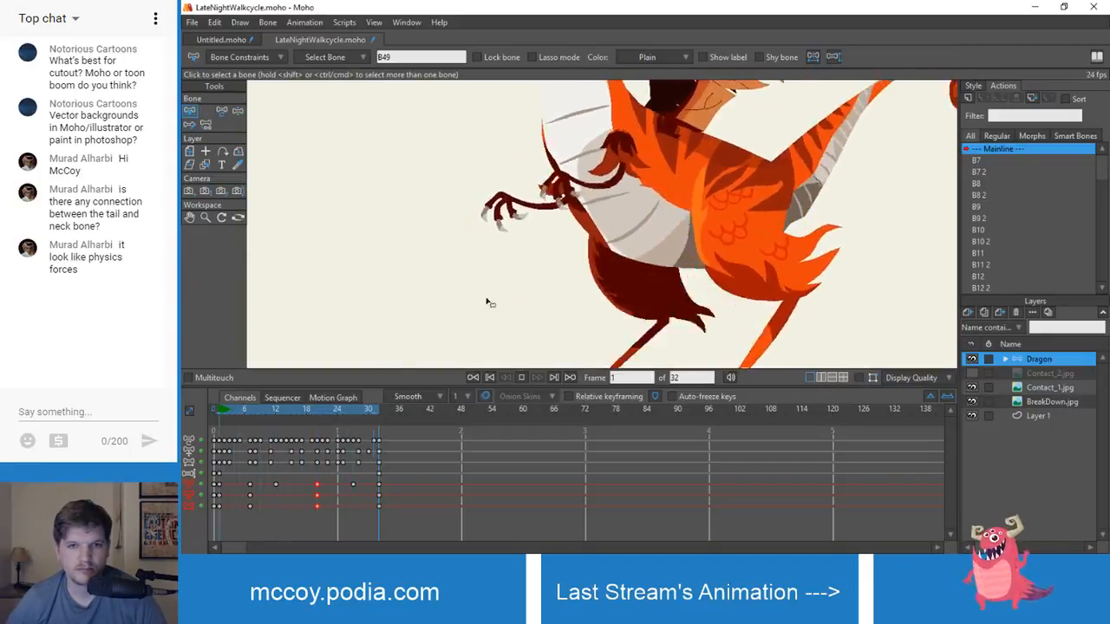
- Show the bones again and repose the fingers of the hand nearest the chest at frame 1 with Manipulate Bones
click(212, 409)
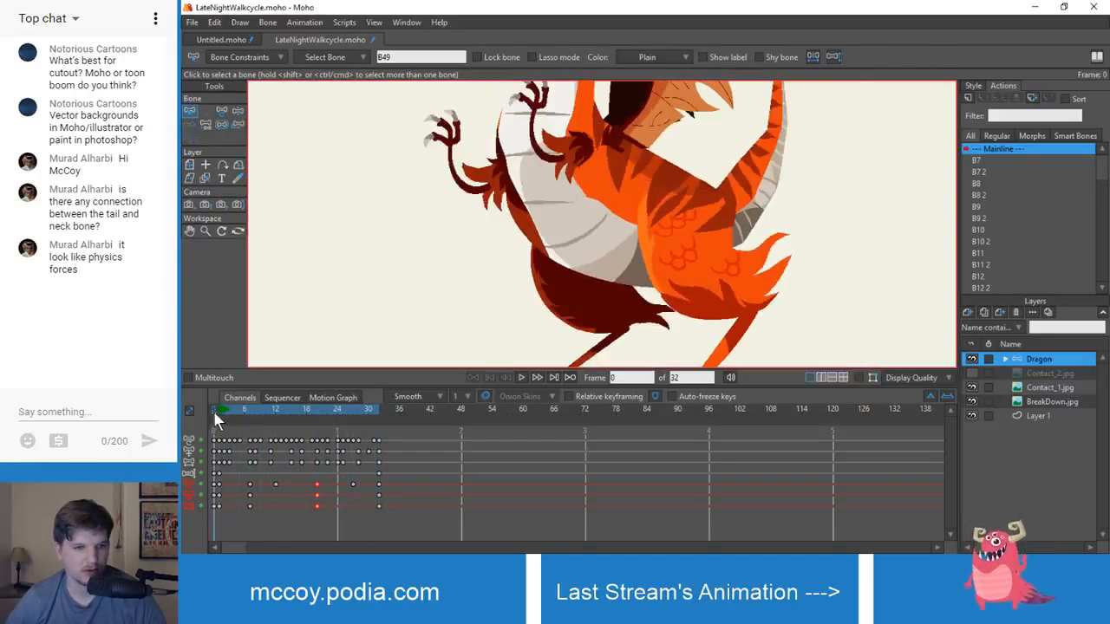
mouse_move(213, 408)
mouse_down()
mouse_move(272, 425)
mouse_move(220, 429)
mouse_up()
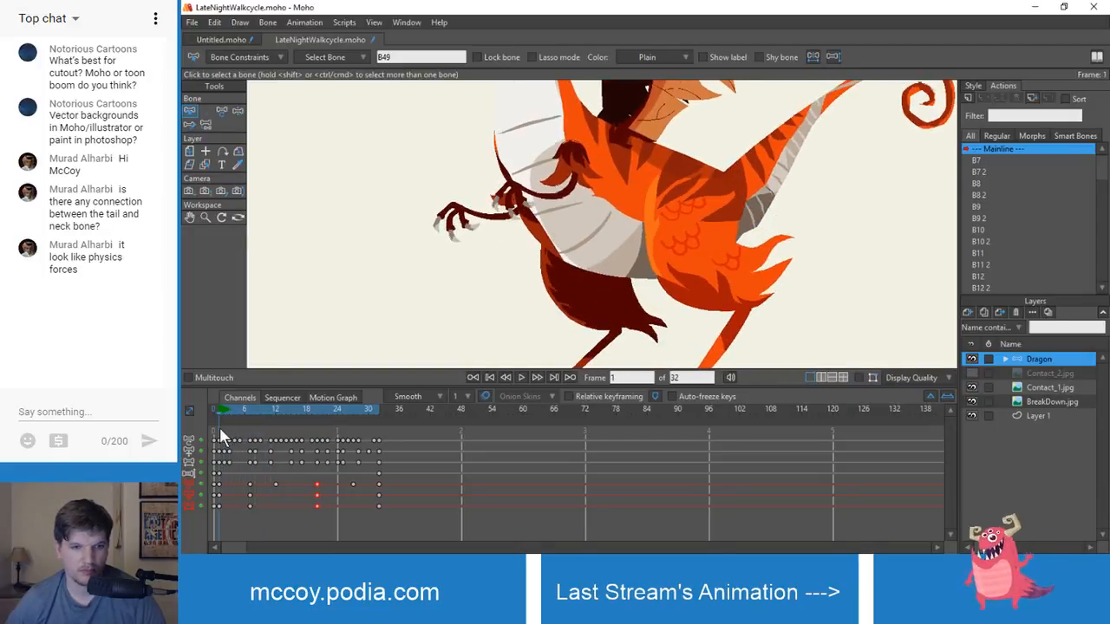
scroll(512, 236, up, 3)
click(856, 378)
scroll(550, 180, up, 4)
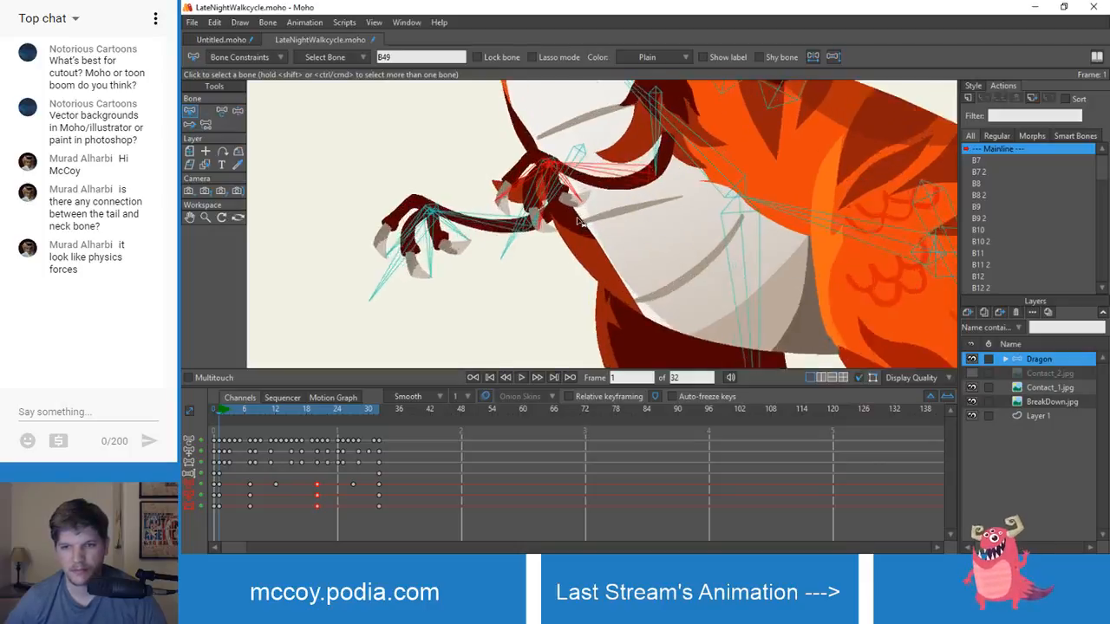
key(z)
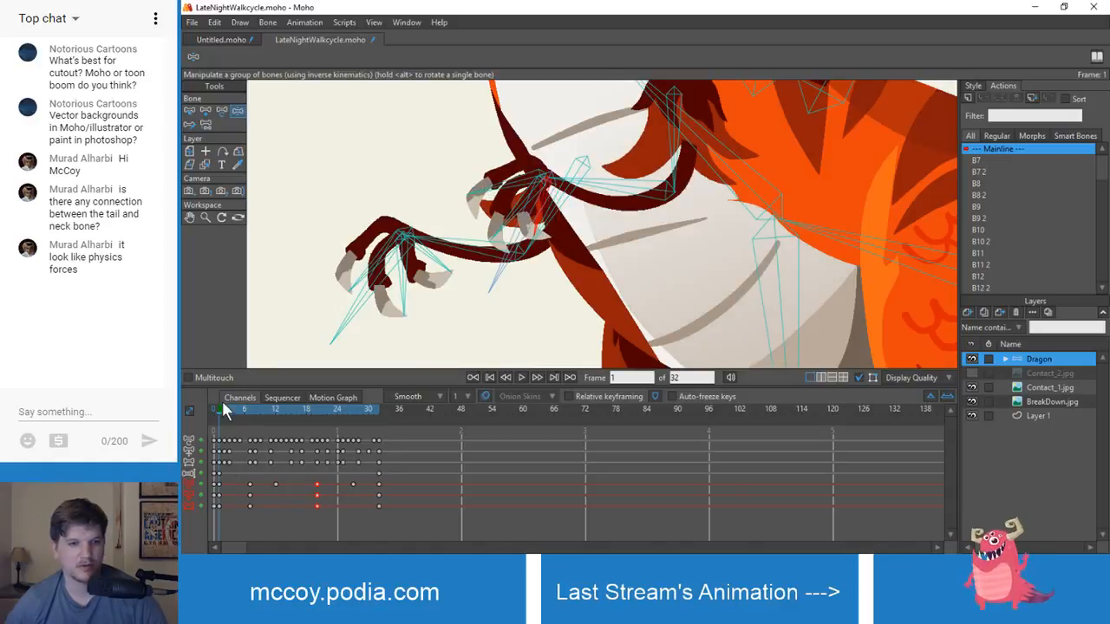
- Adjust the finger bones of the same hand at frame 7 with Manipulate Bones
drag(219, 413, 251, 430)
scroll(433, 281, up, 3)
scroll(439, 283, down, 5)
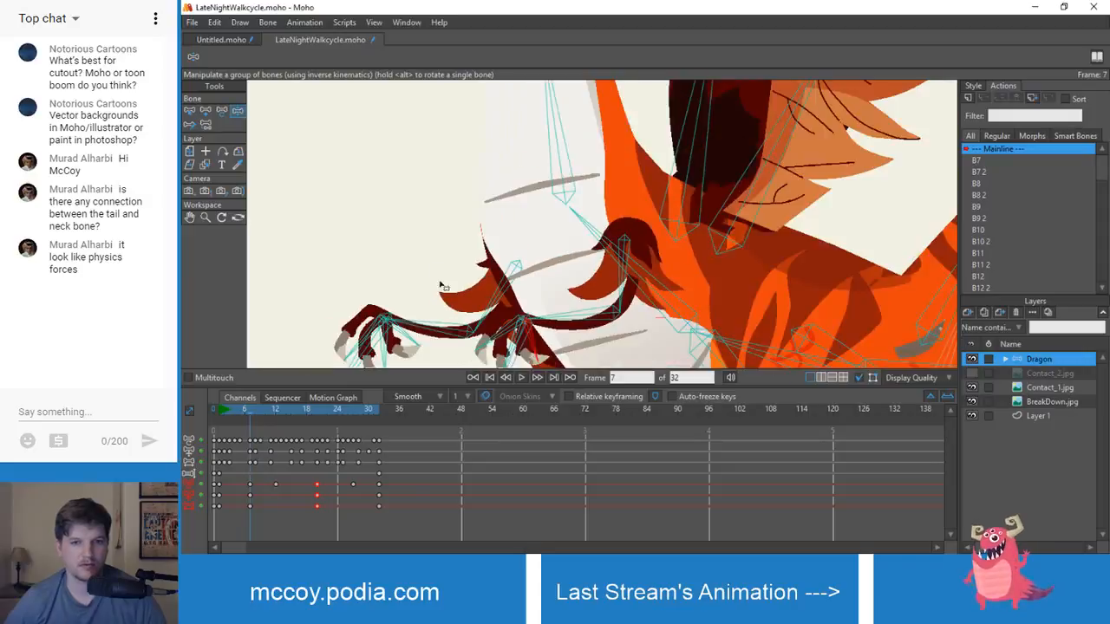
drag(441, 325, 443, 188)
scroll(443, 188, up, 2)
drag(511, 210, 548, 236)
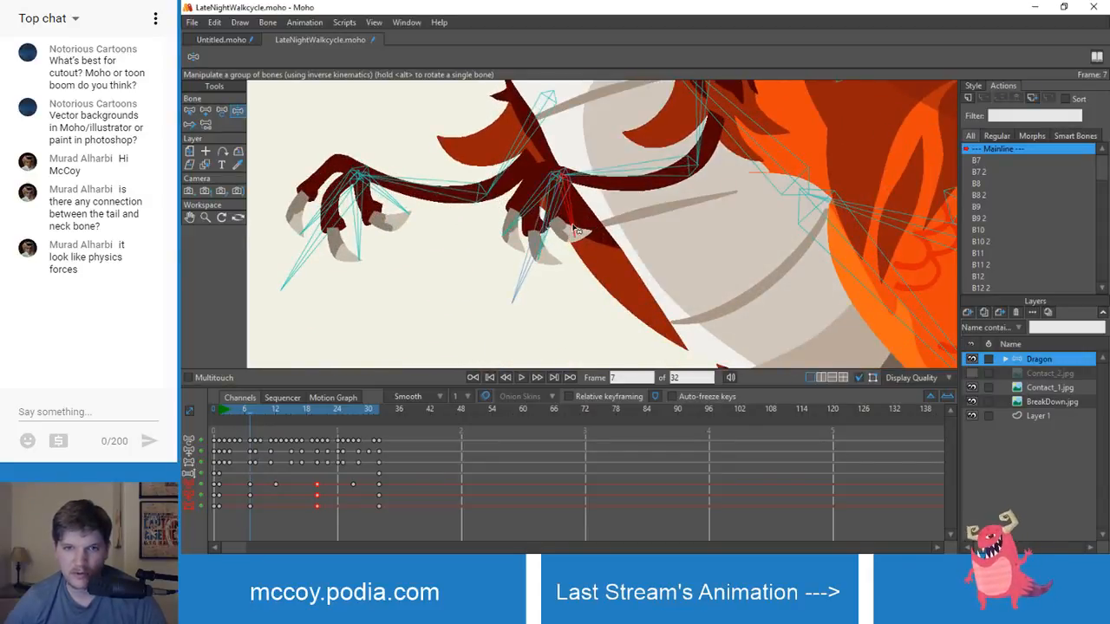
- Raise a finger of the hand against the chest at frame 20 with Manipulate Bones and play the cycle
drag(251, 410, 229, 408)
scroll(458, 206, down, 5)
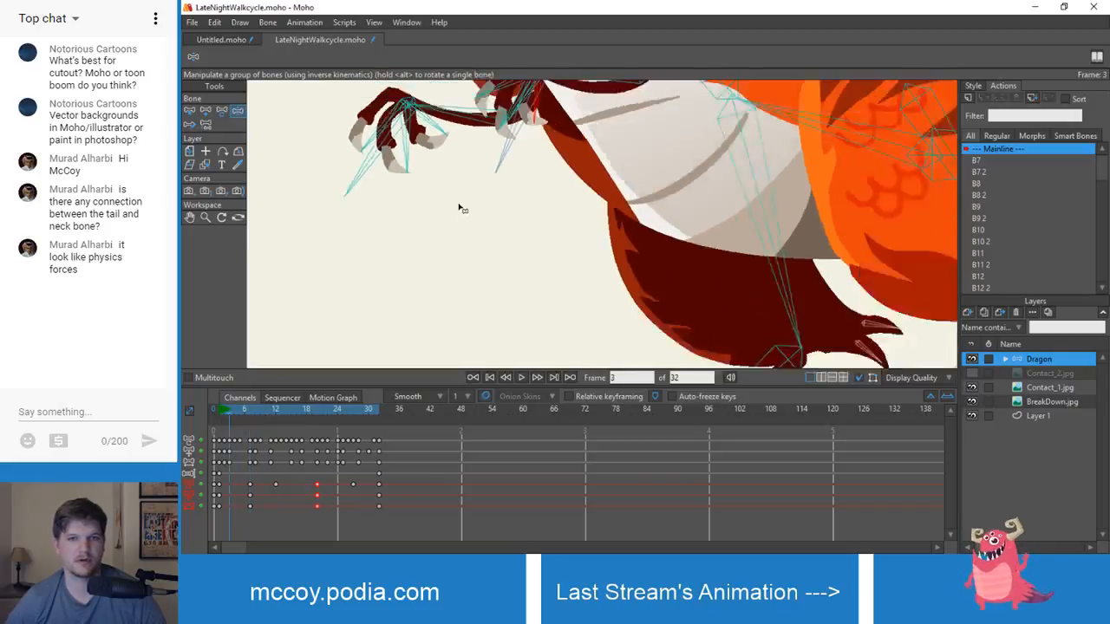
drag(459, 208, 470, 287)
scroll(470, 286, up, 2)
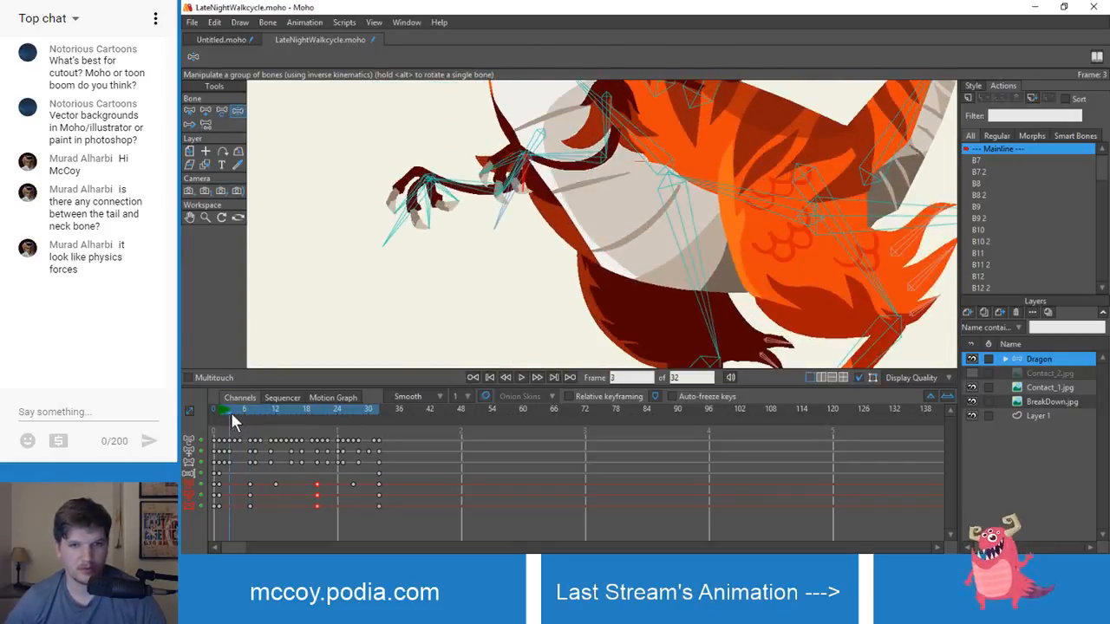
drag(231, 412, 320, 443)
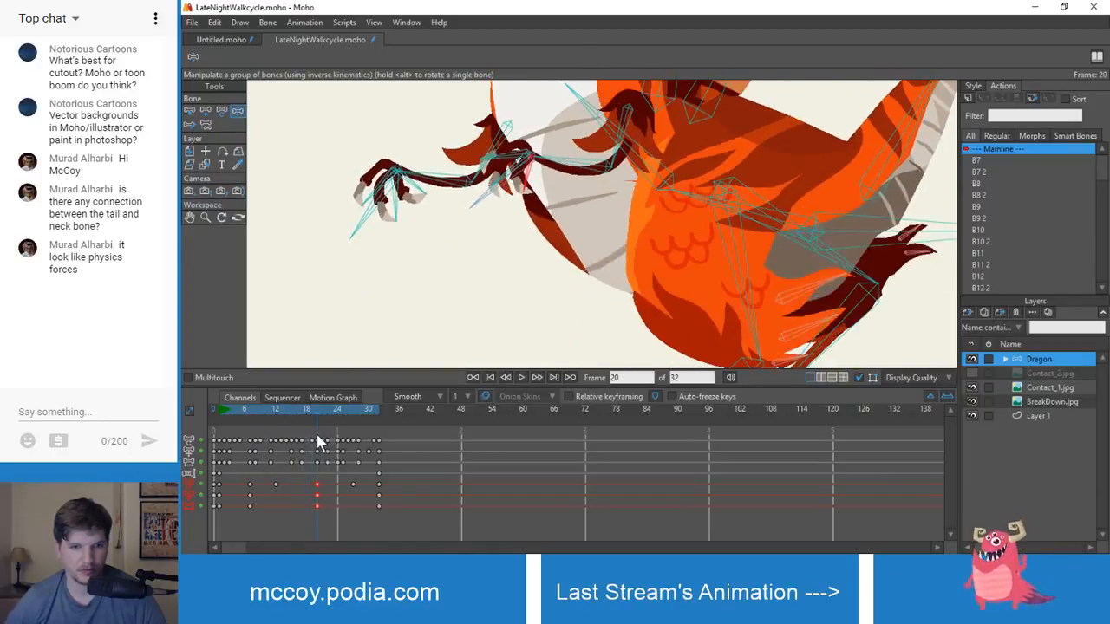
drag(508, 192, 503, 152)
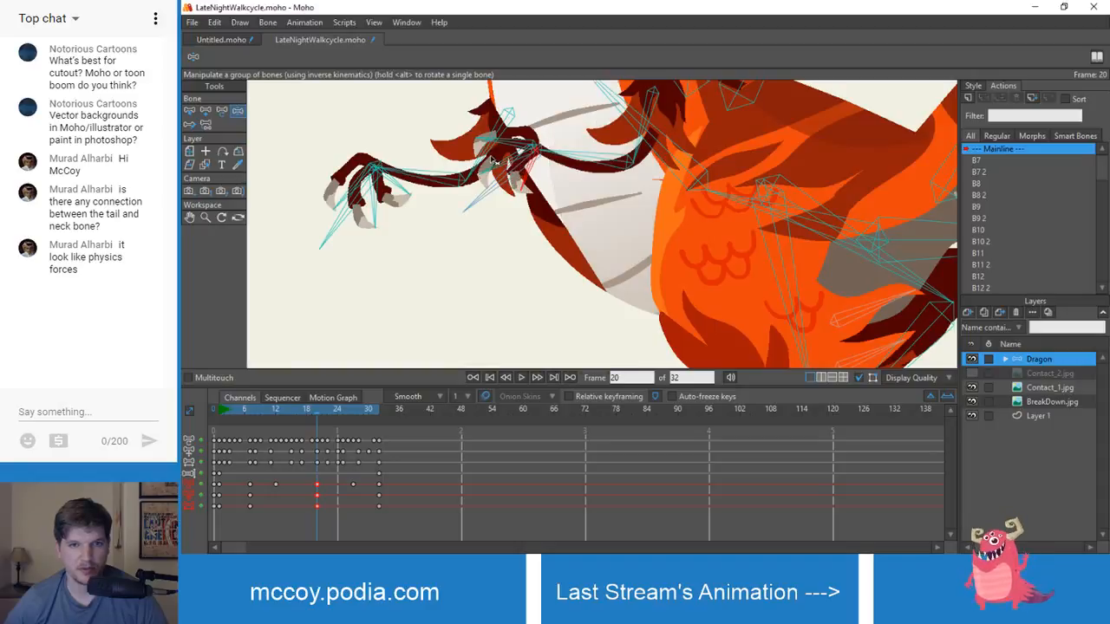
drag(494, 161, 513, 147)
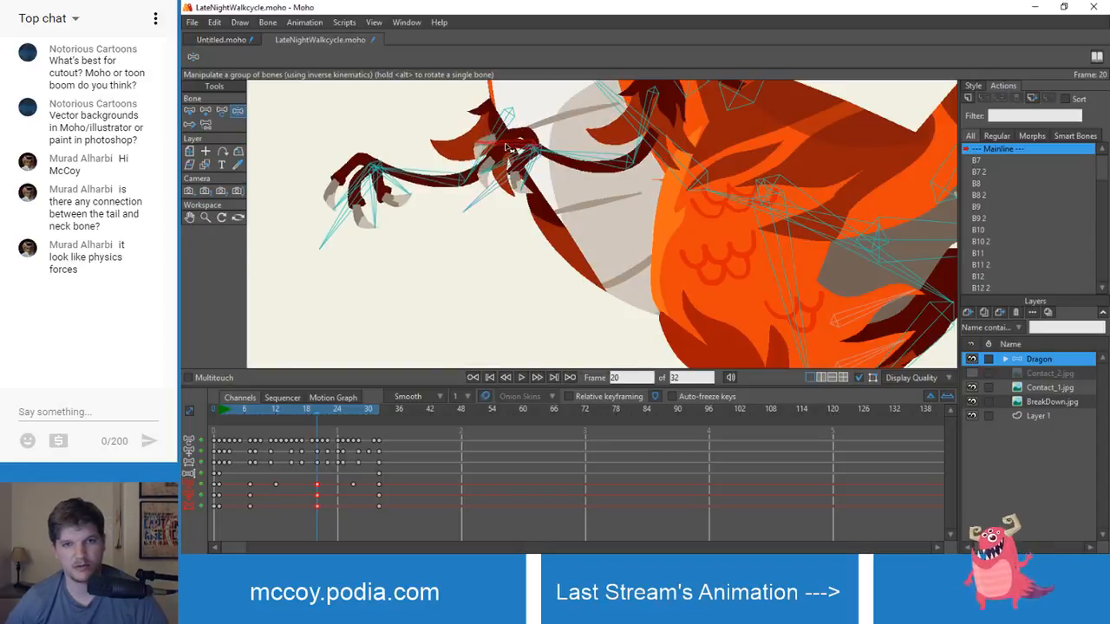
drag(298, 406, 386, 452)
key(space)
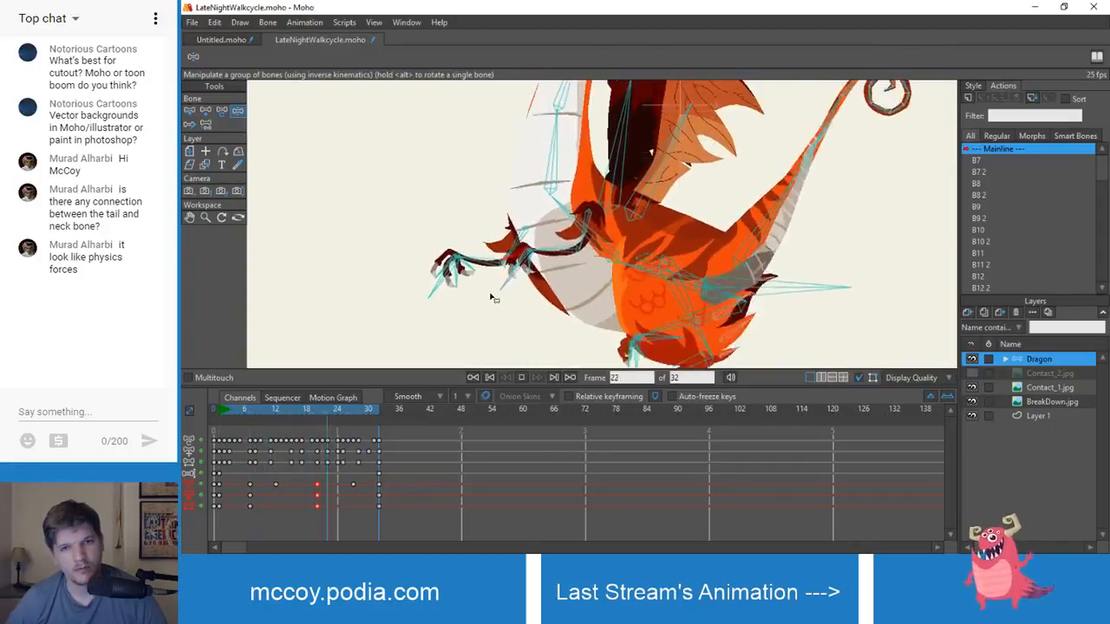
- Refine the raised finger's pose at frame 20 and compare it with the hand's fingers at frame 7
drag(290, 411, 317, 415)
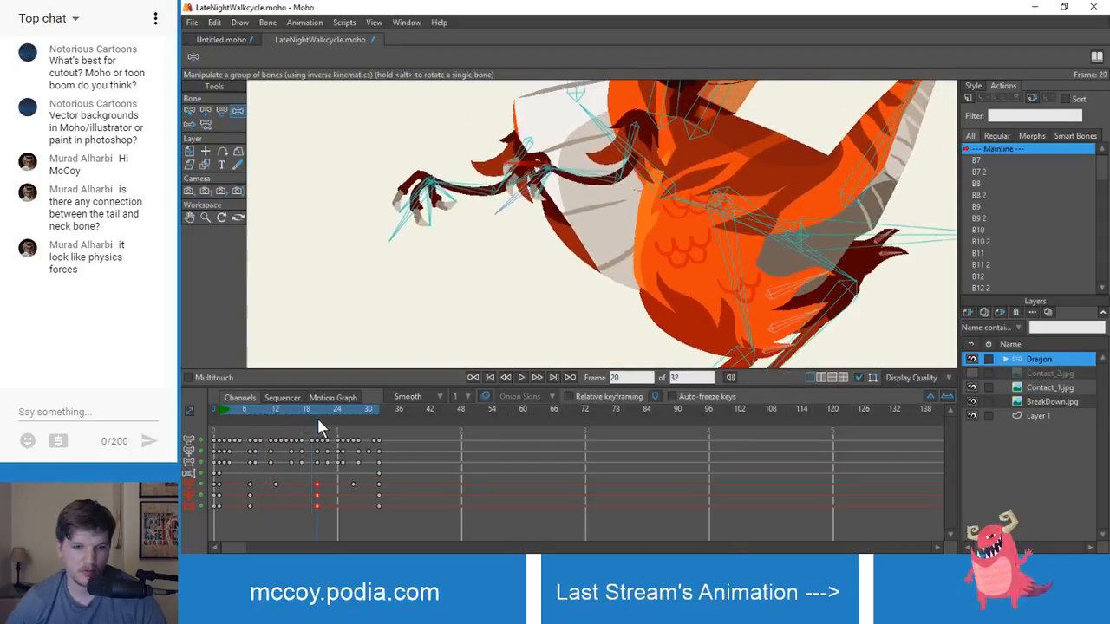
scroll(487, 247, up, 5)
drag(486, 246, 513, 340)
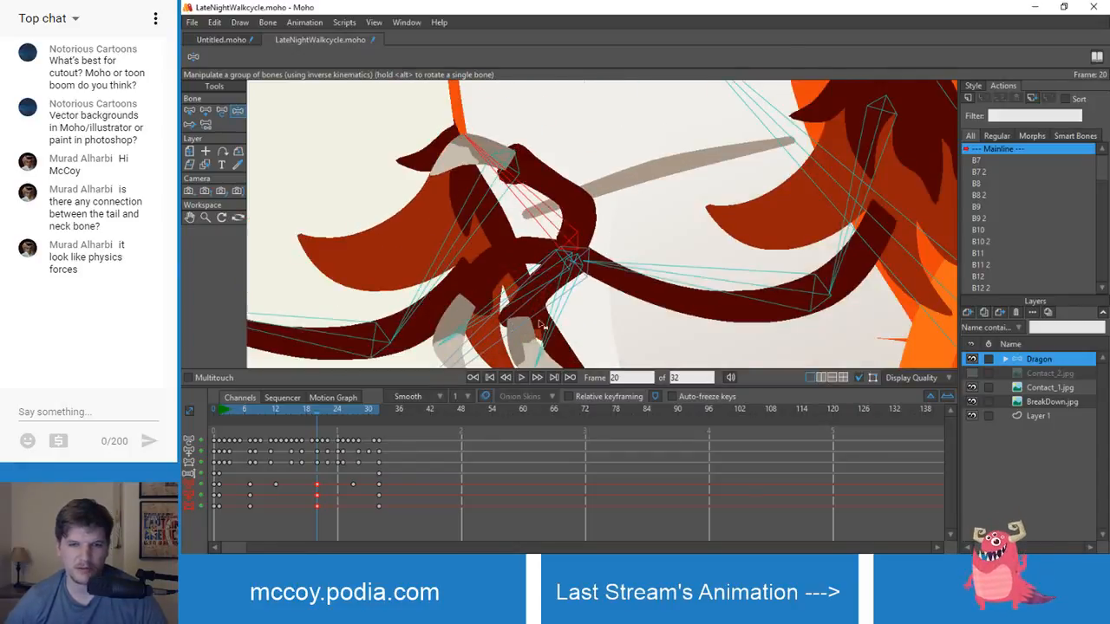
drag(315, 415, 251, 413)
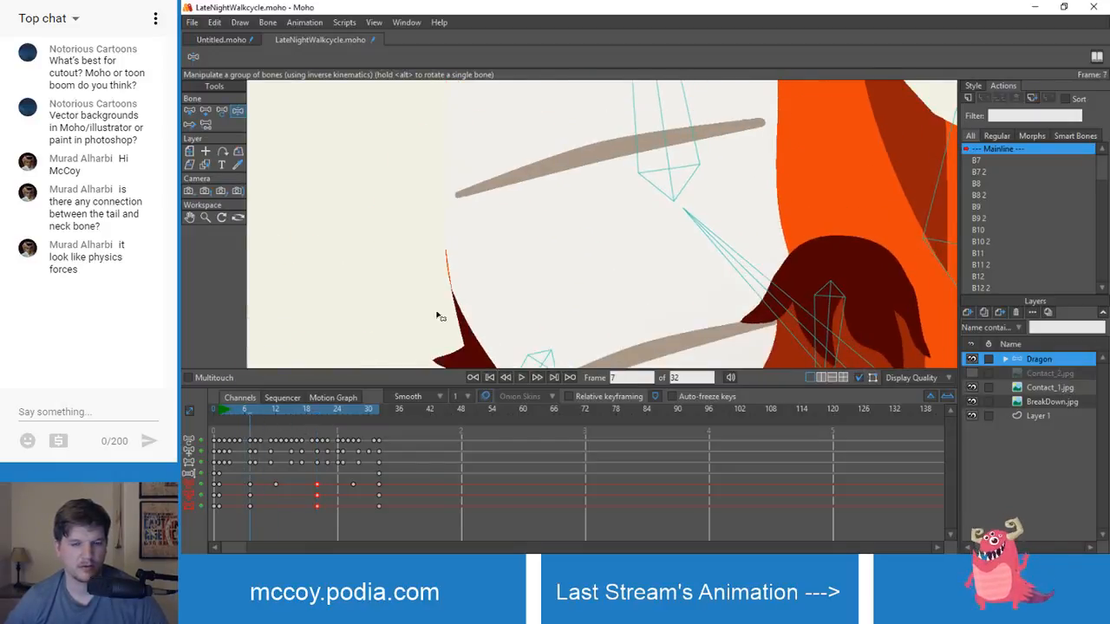
scroll(438, 316, down, 4)
drag(438, 334, 447, 178)
scroll(447, 176, down, 2)
scroll(448, 176, up, 2)
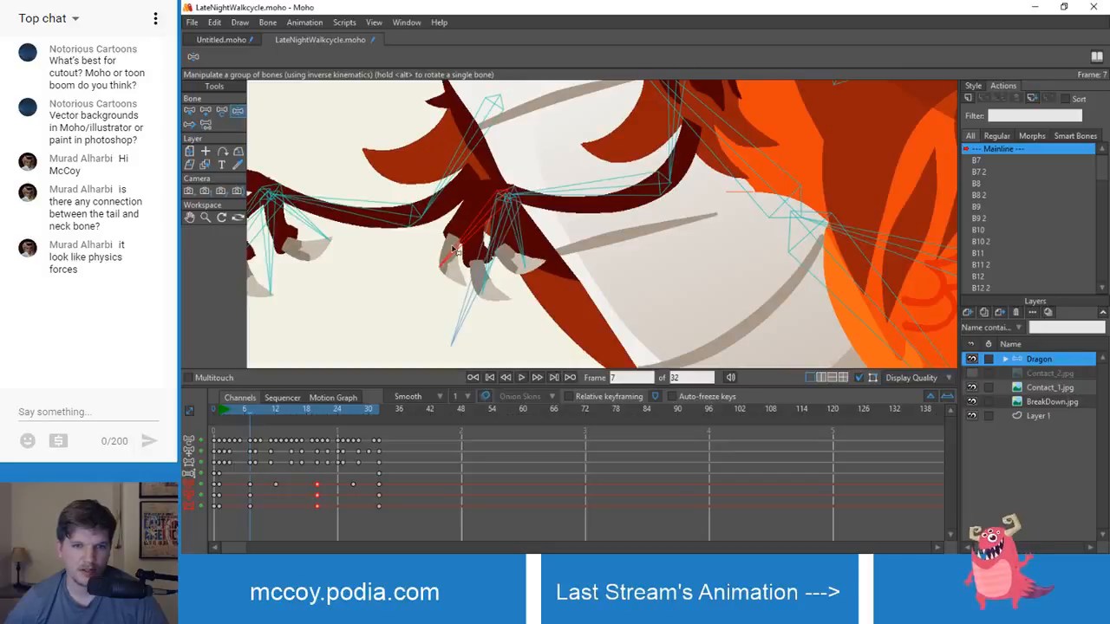
- Curl the hand's fingers downward at frame 20 with Manipulate Bones and play the cycle
drag(272, 413, 318, 412)
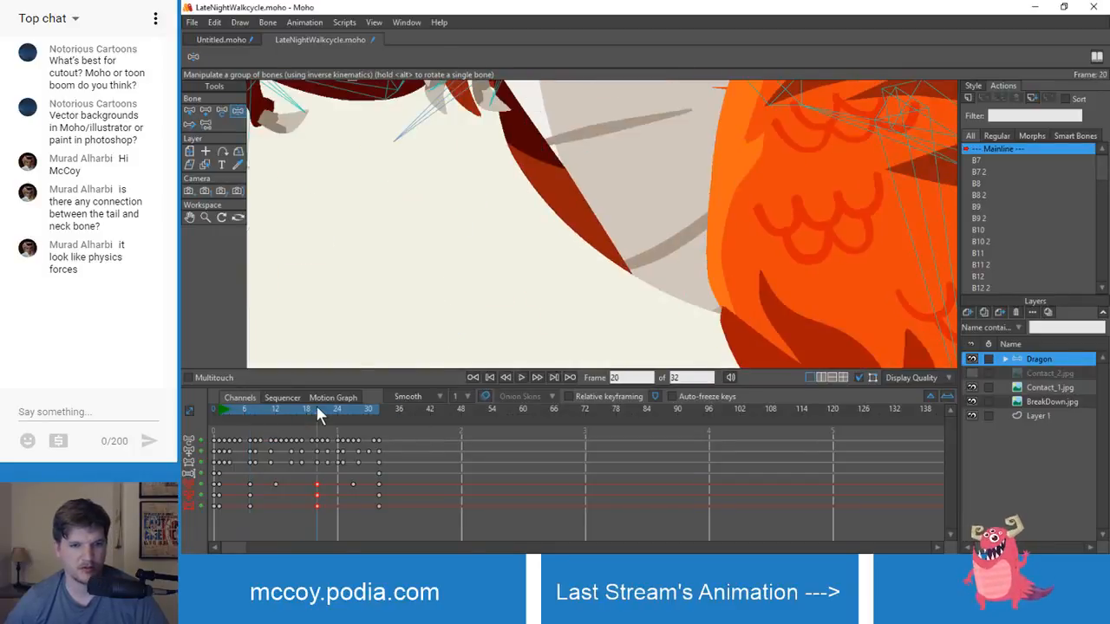
scroll(389, 201, down, 3)
drag(389, 201, 448, 314)
scroll(448, 314, up, 3)
scroll(447, 291, up, 3)
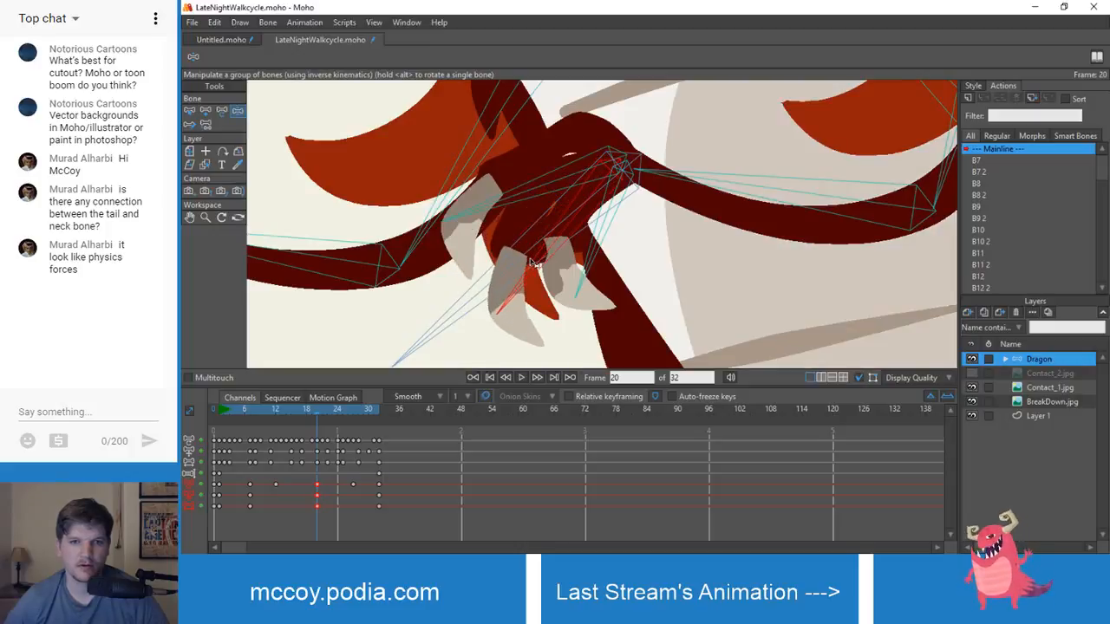
scroll(532, 260, down, 3)
click(521, 377)
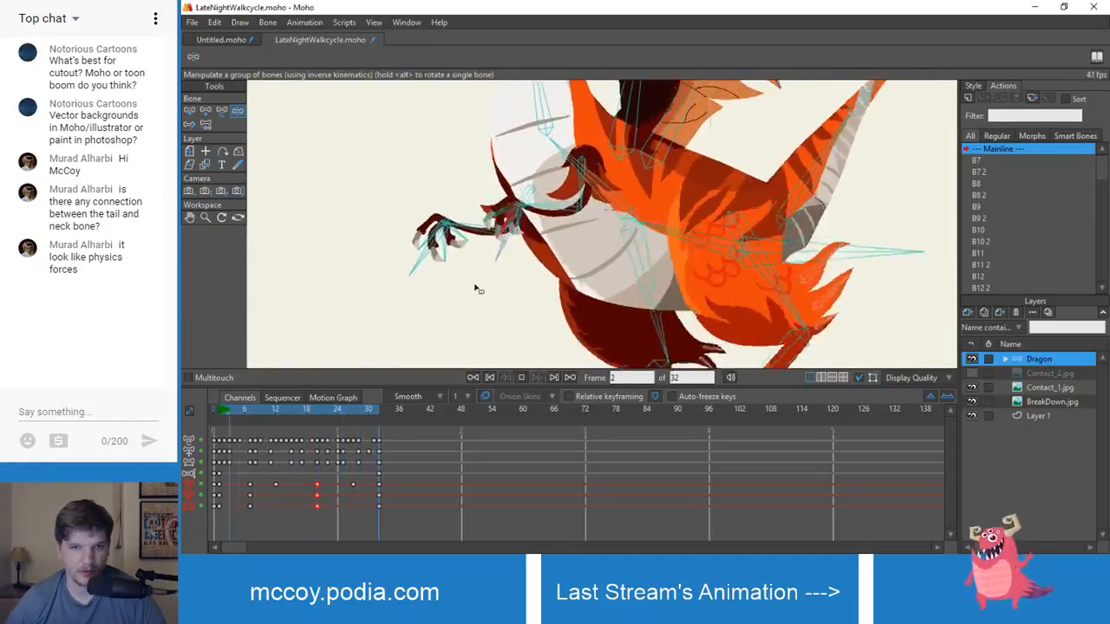
key(space)
- Select the hand bones' keyframe at frame 32 and play the cycle to check the finger motion
drag(260, 408, 369, 417)
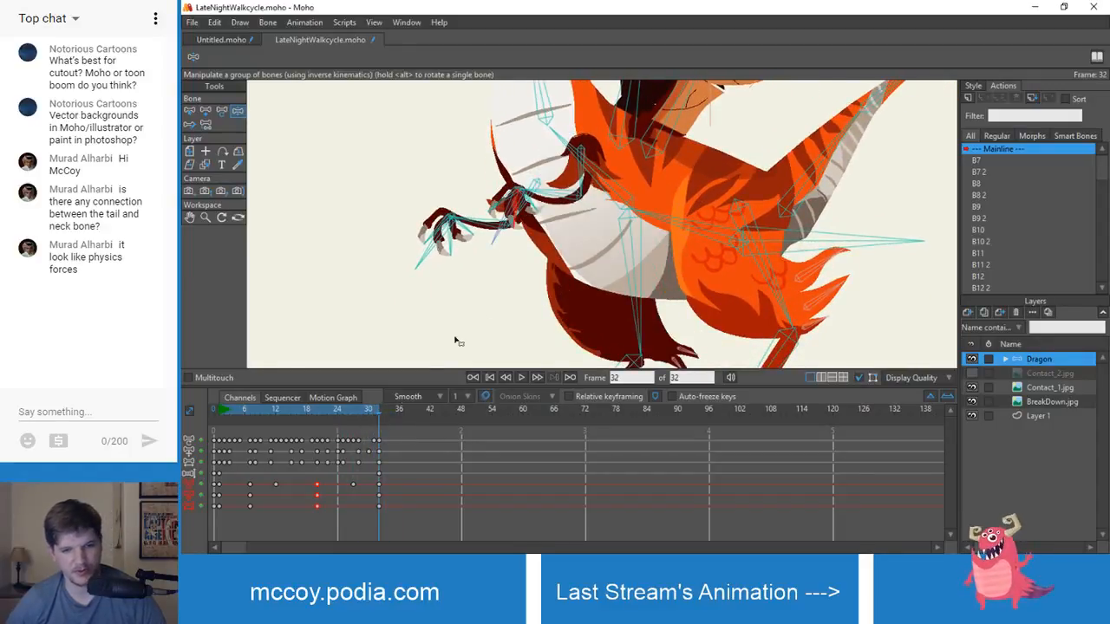
scroll(458, 342, up, 4)
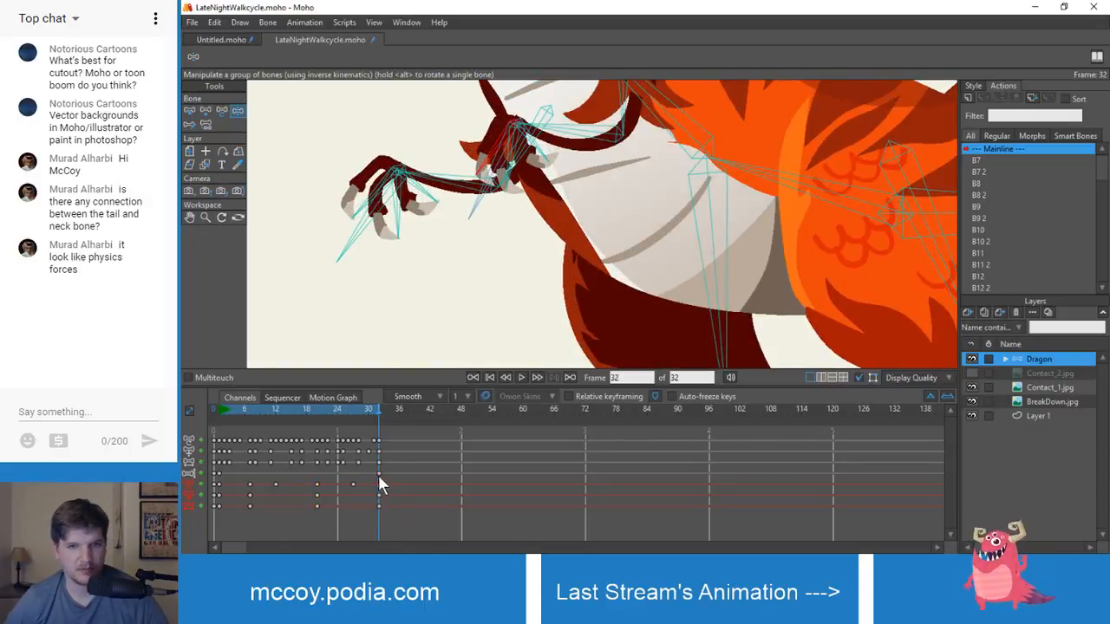
key(space)
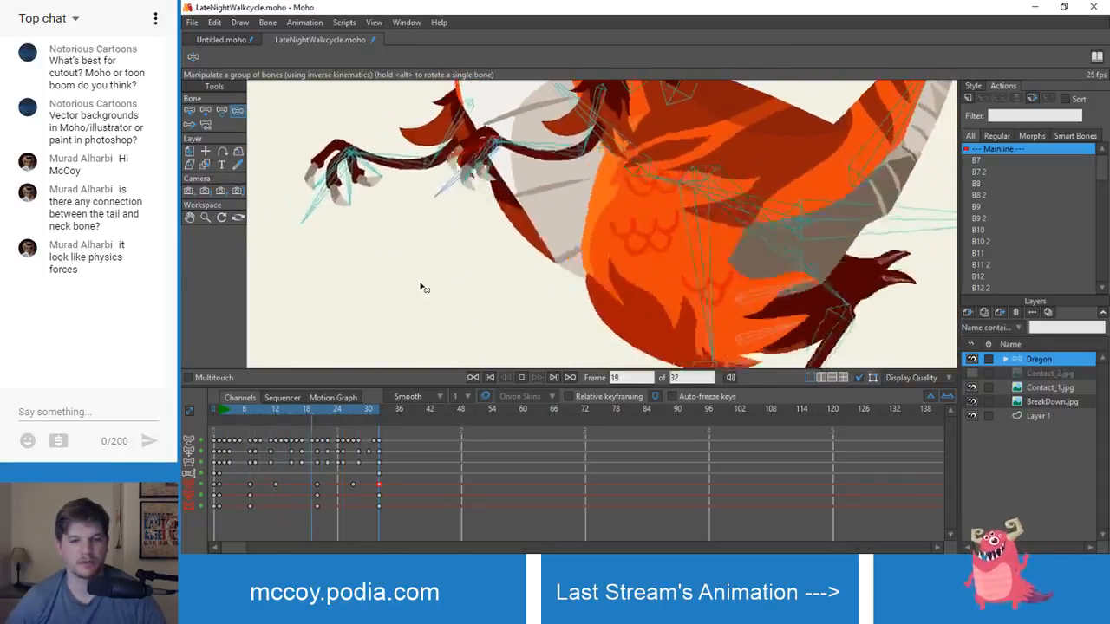
key(space)
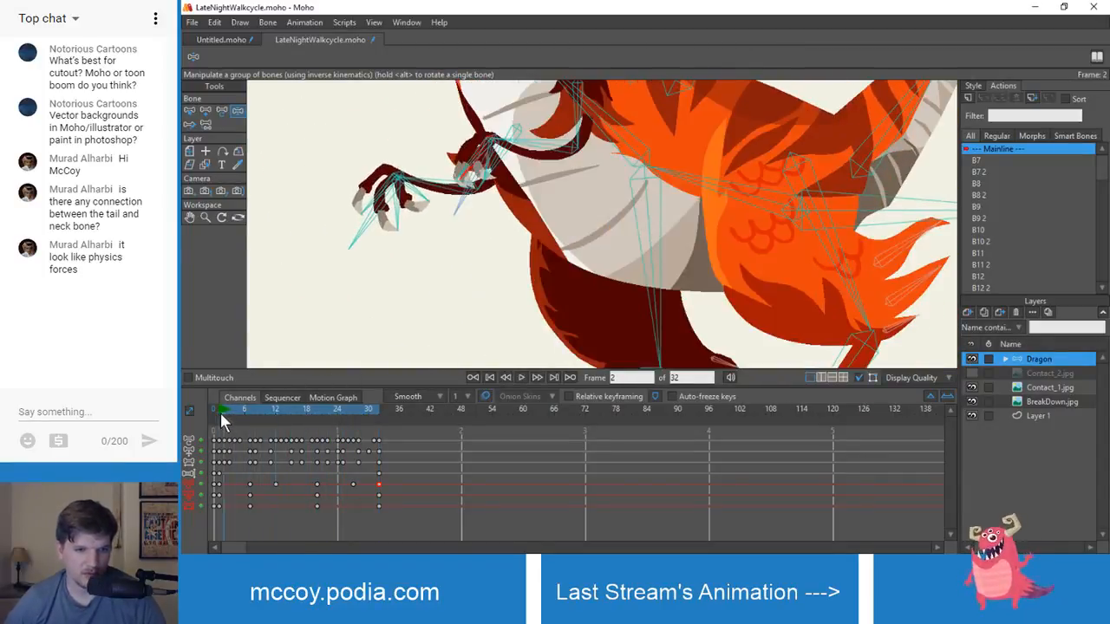
- Select the hand's finger bones, including B63_2, at frame 1, play the cycle, and compare the fingers at frames 1 and 32
click(220, 412)
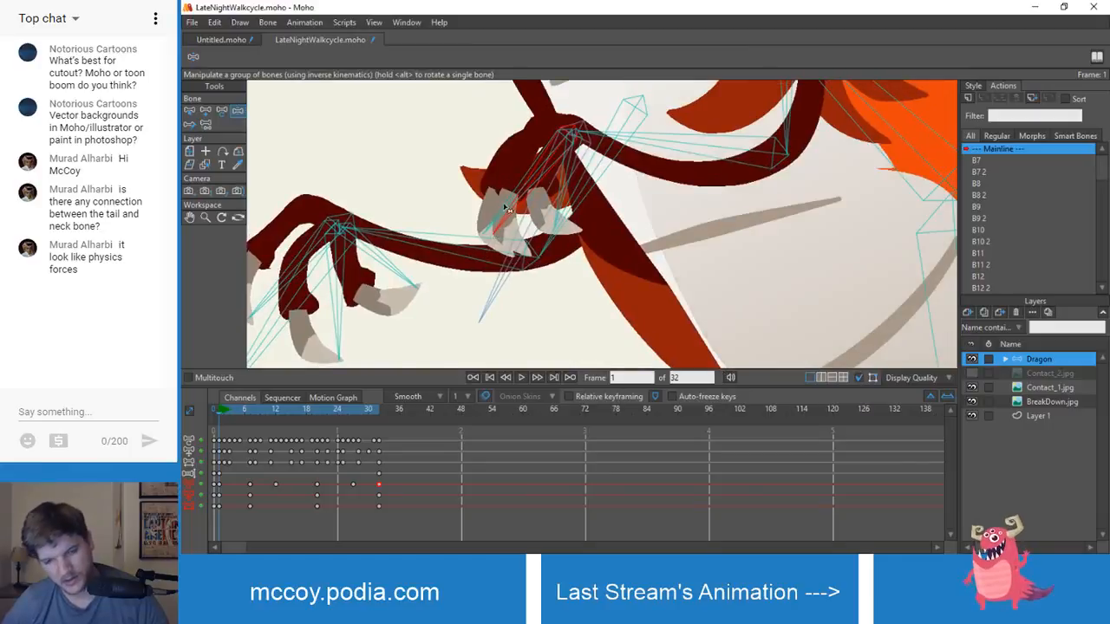
key(z)
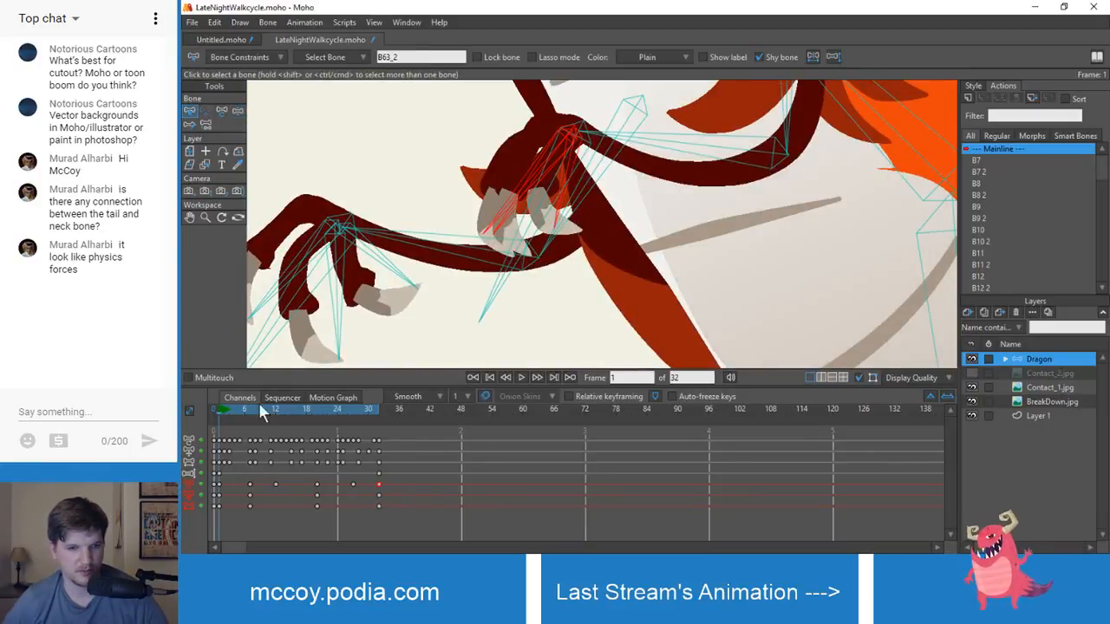
key(space)
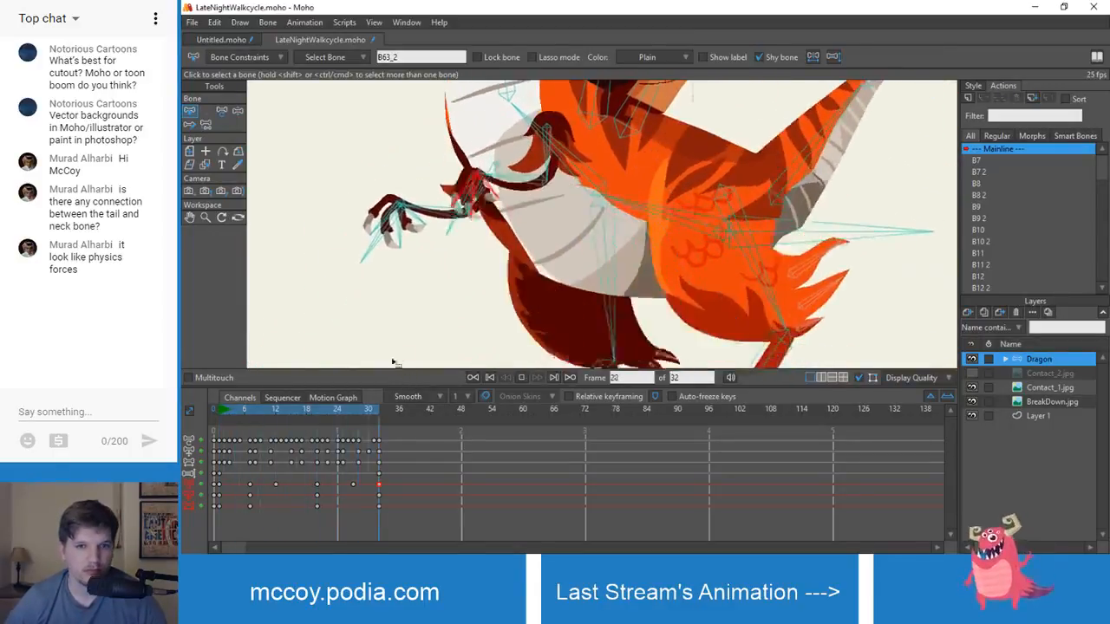
drag(251, 419, 220, 429)
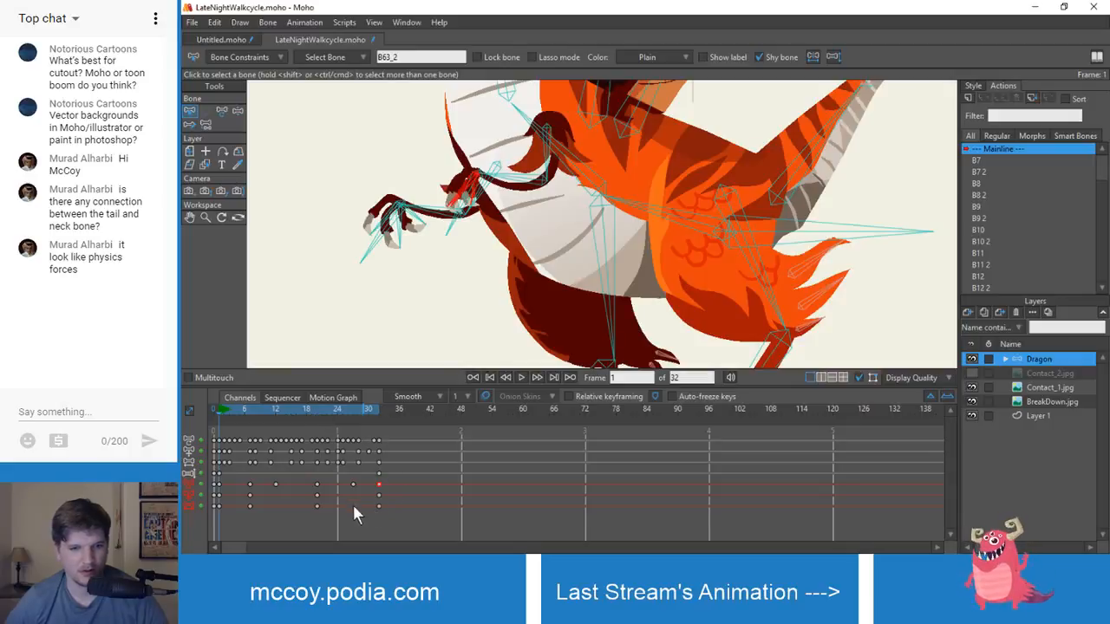
drag(225, 407, 379, 423)
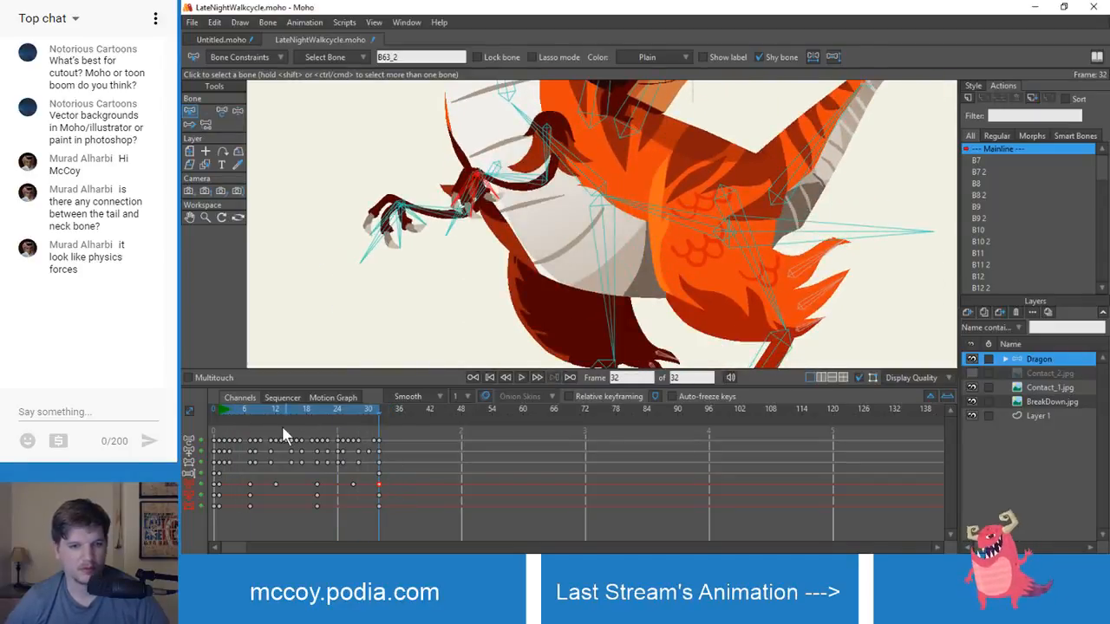
drag(275, 411, 217, 413)
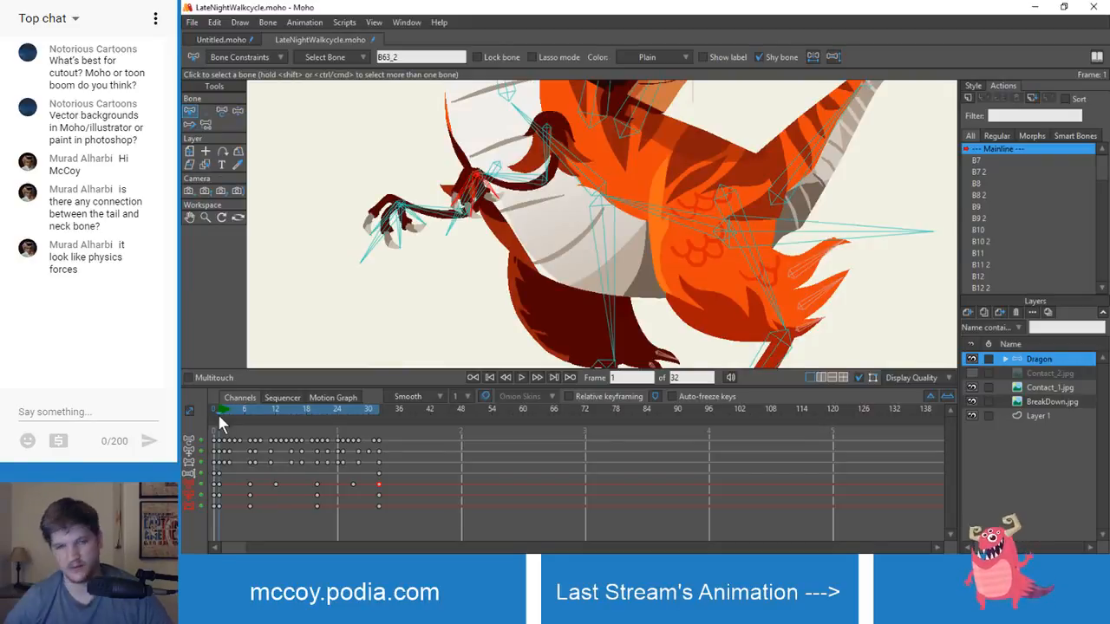
- Adjust the finger bone beside the wrist at frame 20 with Manipulate Bones
drag(218, 407, 318, 424)
scroll(439, 286, up, 3)
drag(442, 300, 442, 362)
key(z)
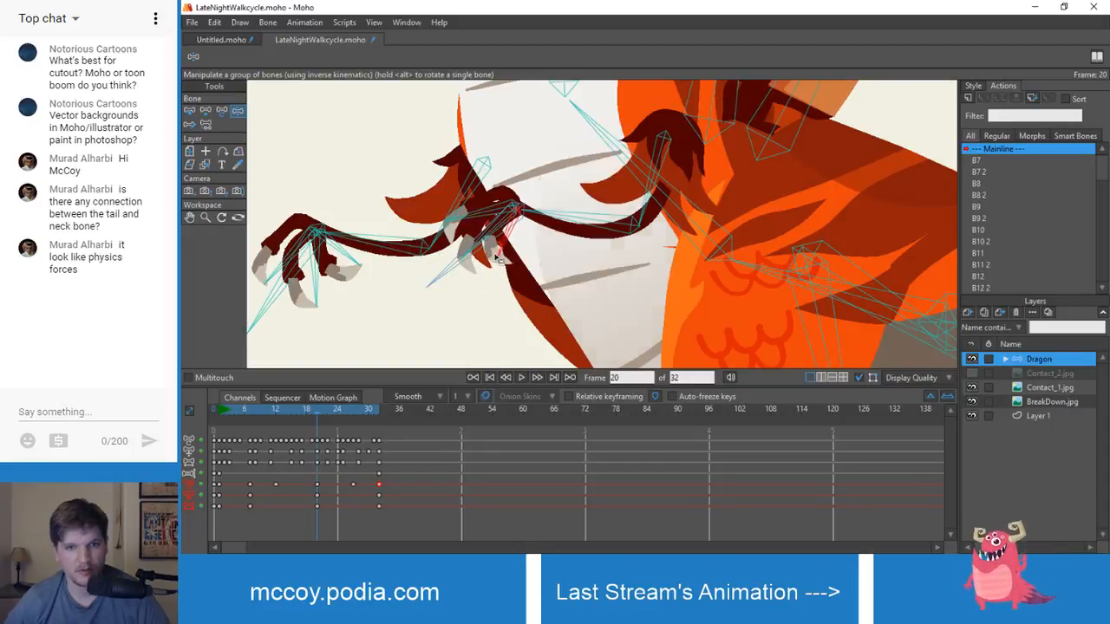
scroll(494, 263, down, 3)
- Select the hand's finger bones and their keyframe at frame 20, and go to frame 32 to compare the pose
mouse_move(319, 417)
mouse_down()
mouse_move(366, 415)
mouse_move(319, 418)
mouse_up()
scroll(496, 258, up, 3)
key(b)
scroll(485, 247, up, 2)
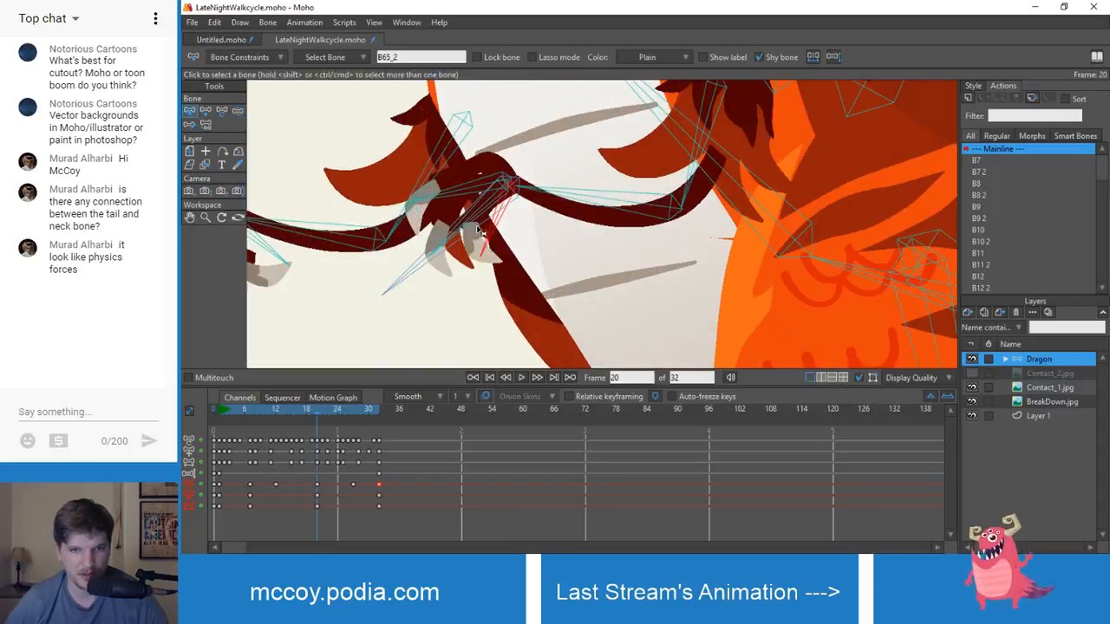
click(476, 186)
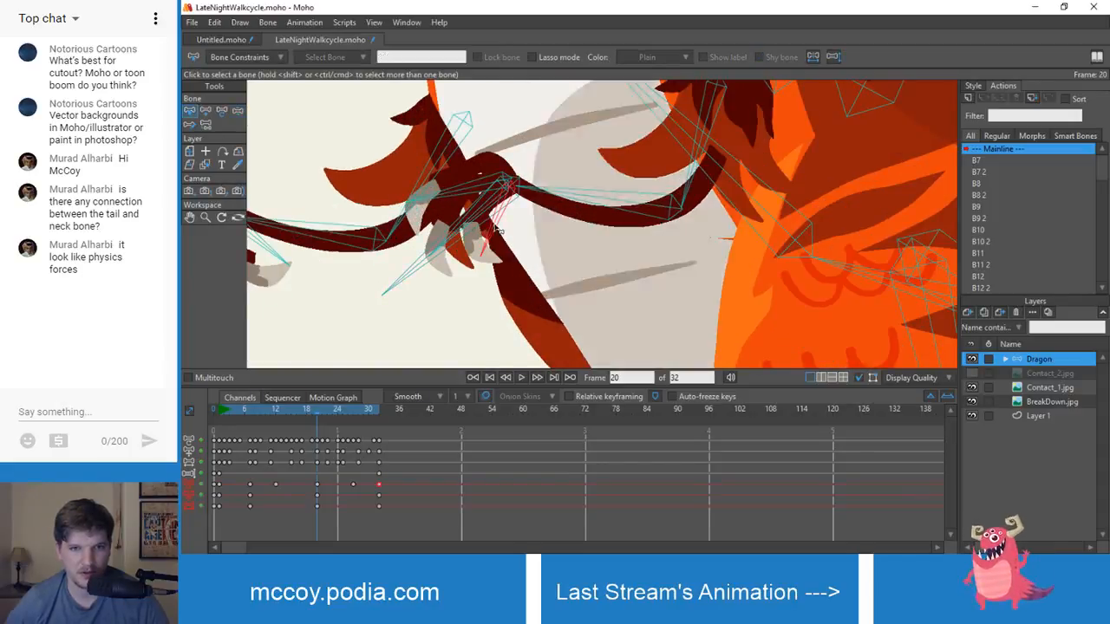
click(317, 484)
click(378, 408)
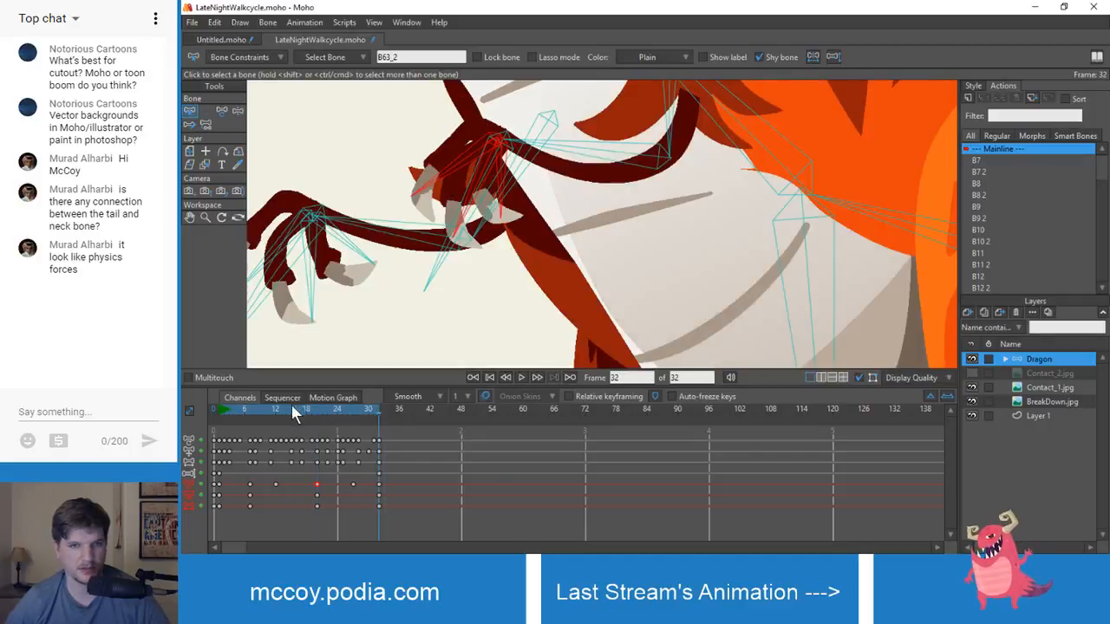
- Play the cycle from frame 1 and examine the hand's finger poses between frames 7 and 12
drag(292, 409, 216, 416)
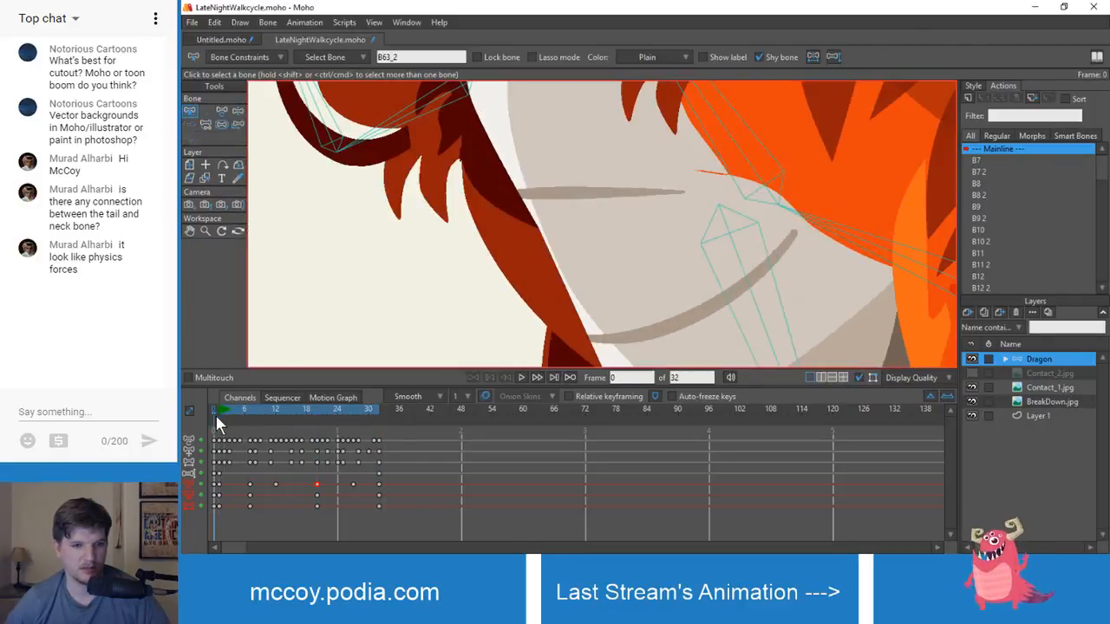
click(217, 408)
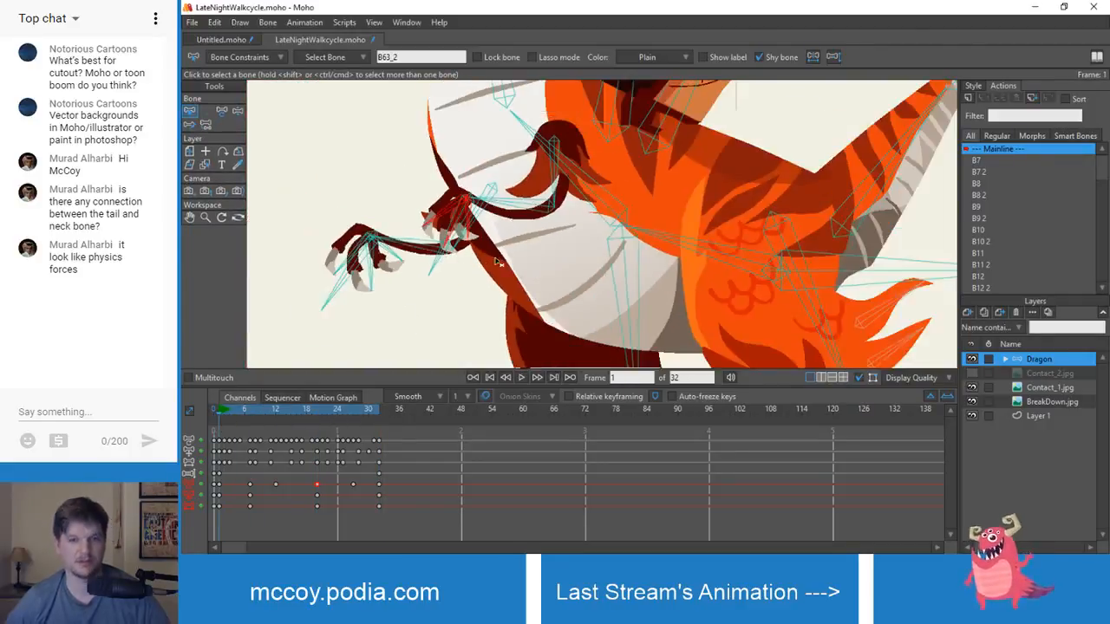
click(521, 377)
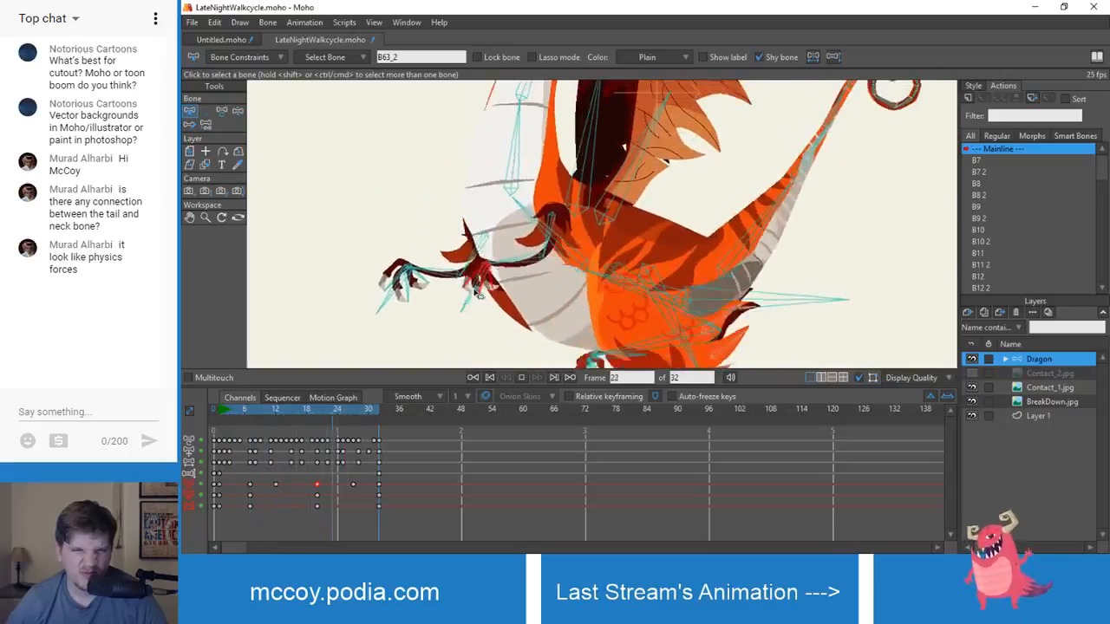
key(space)
drag(225, 405, 268, 433)
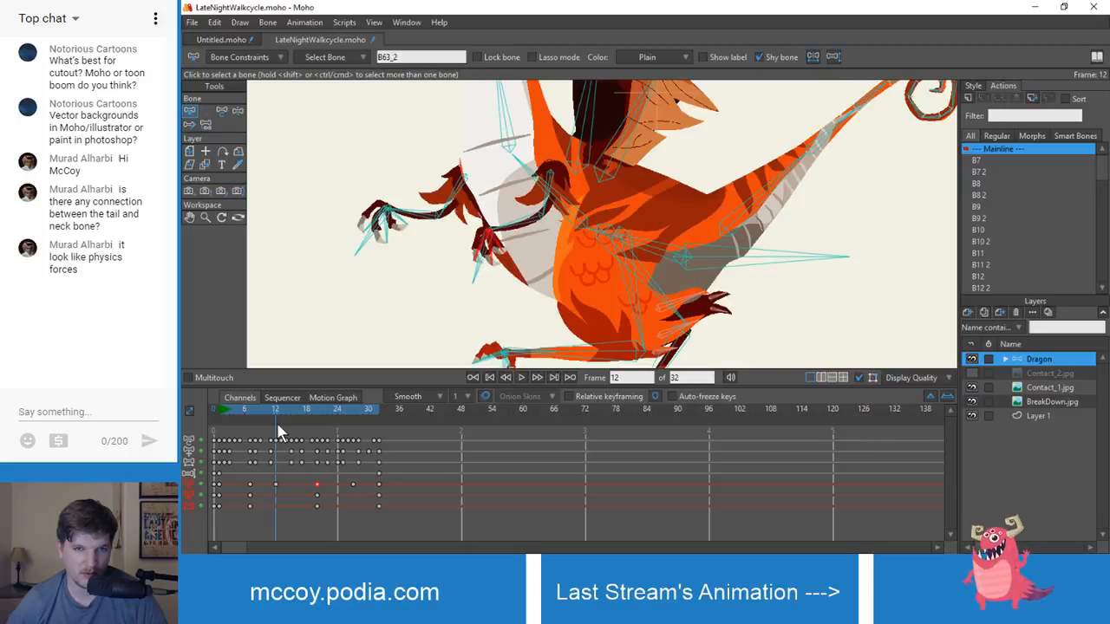
drag(278, 426, 253, 426)
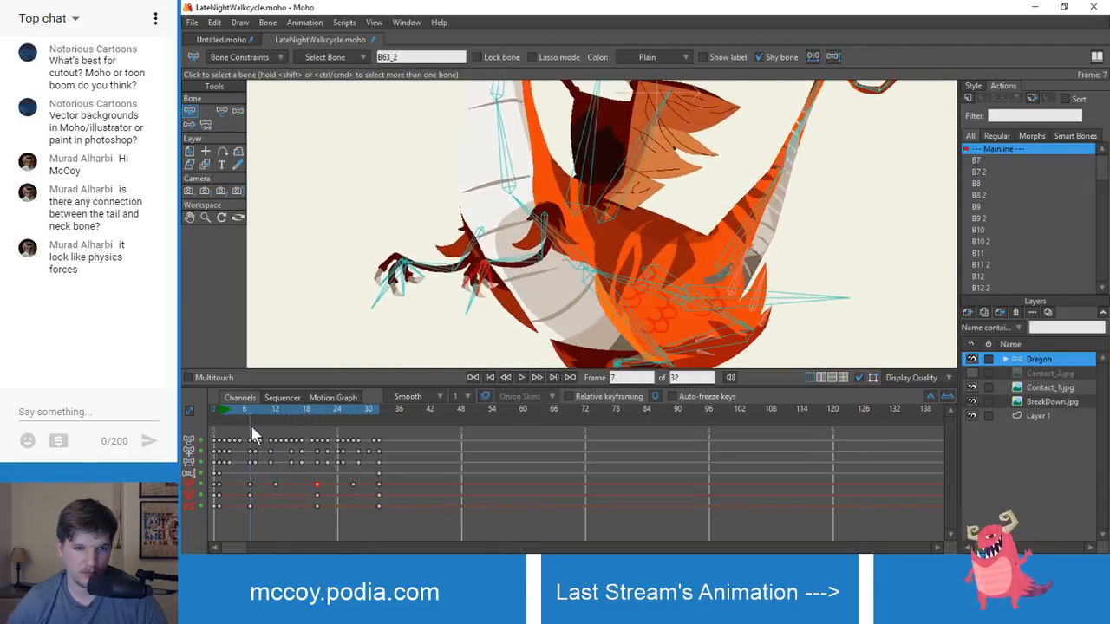
scroll(401, 329, down, 2)
drag(447, 329, 395, 330)
scroll(395, 330, up, 3)
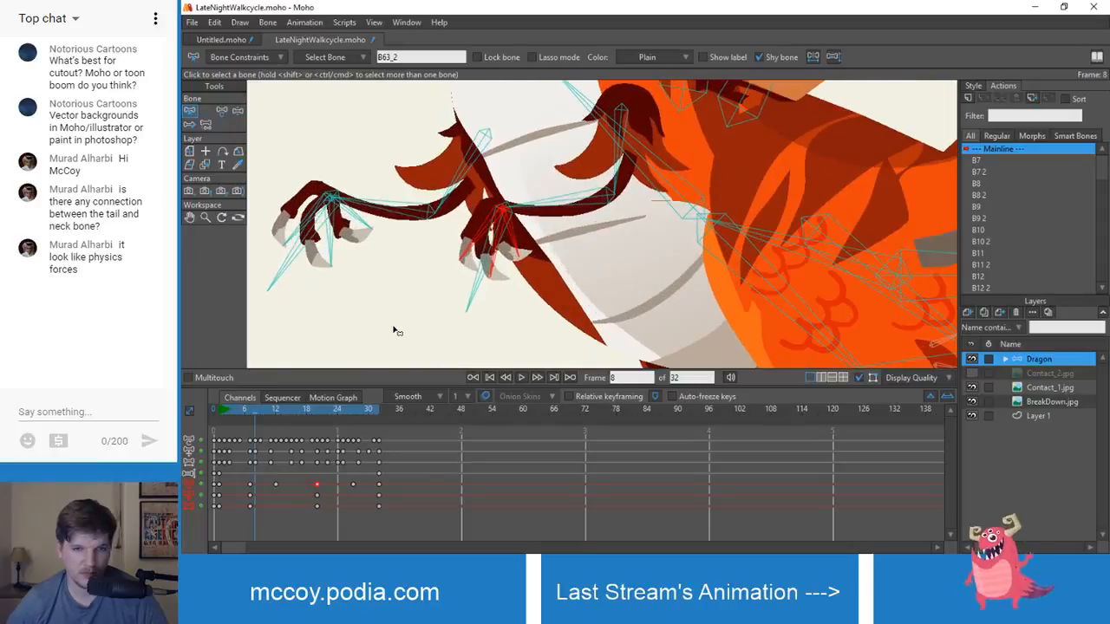
click(251, 410)
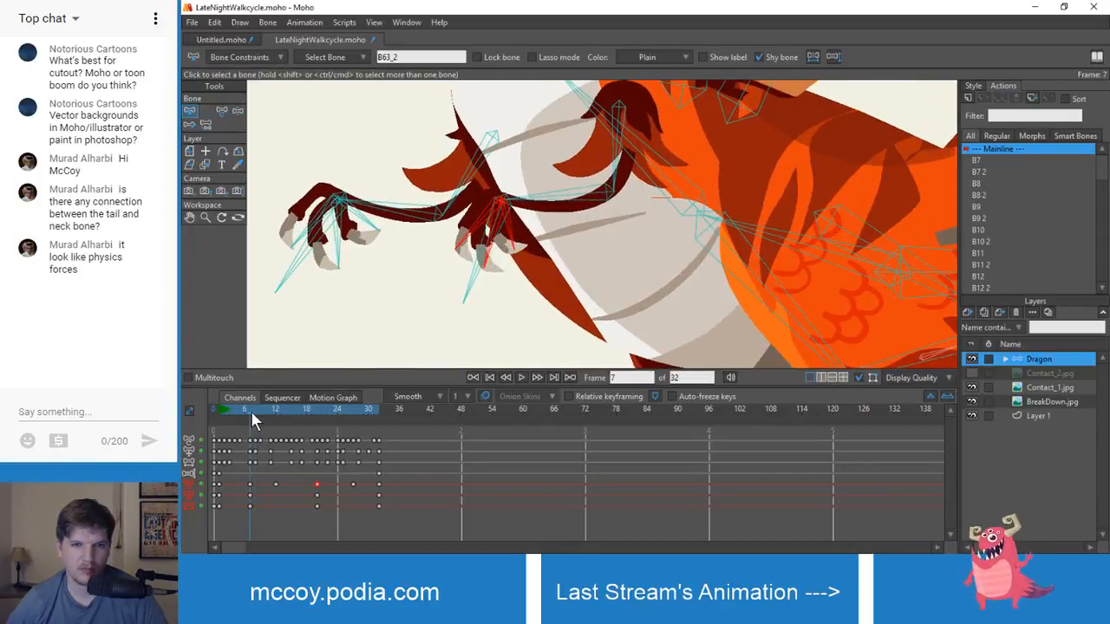
- Repose the hand's fingers at frame 15 with Manipulate Bones
drag(251, 416, 290, 418)
scroll(389, 263, down, 2)
scroll(438, 327, up, 5)
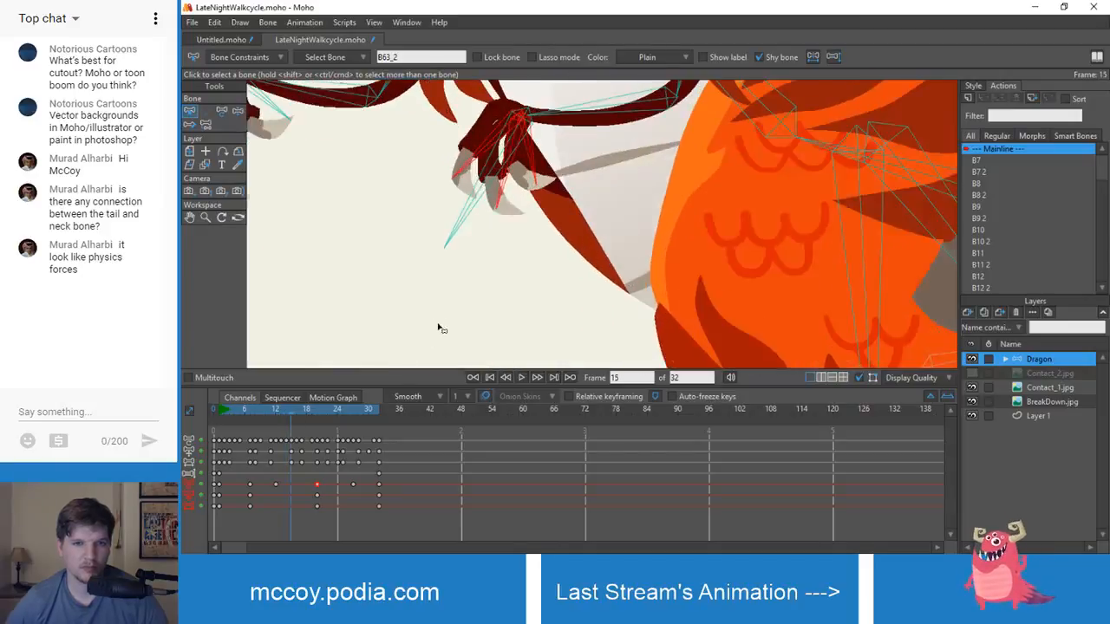
key(z)
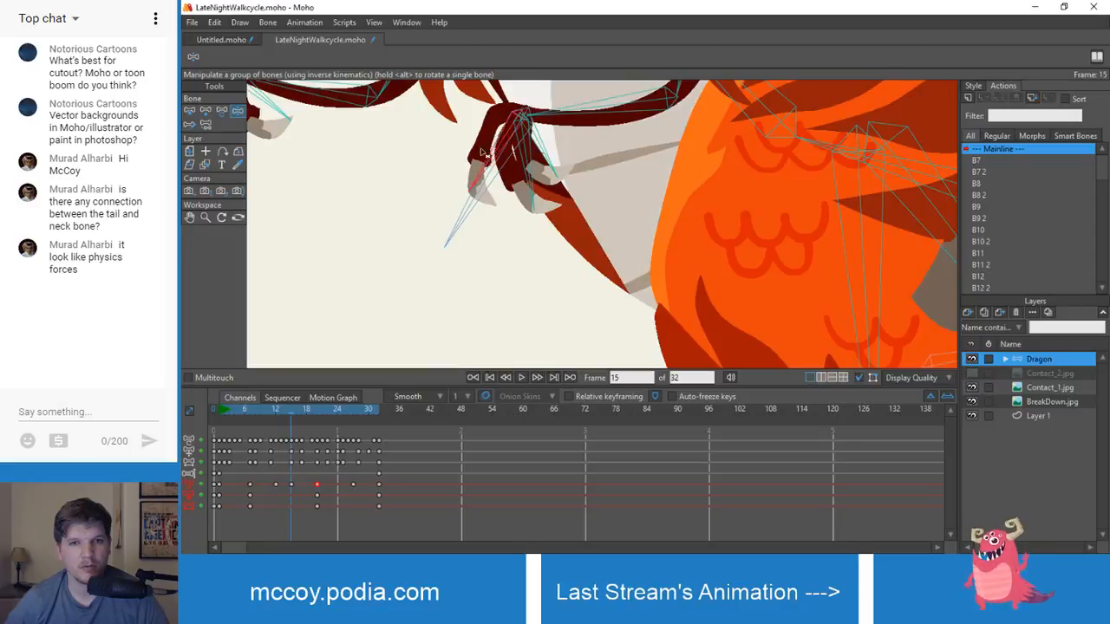
scroll(490, 163, down, 5)
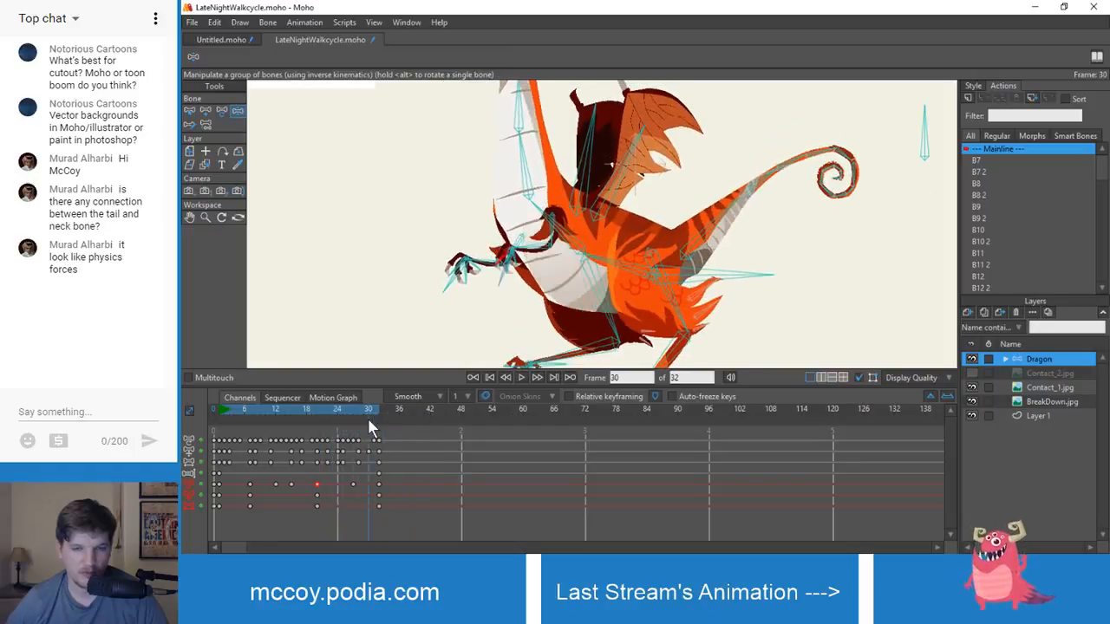
- Play and scrub the walk cycle, and compare its arm motion with the version in Untitled.moho
key(space)
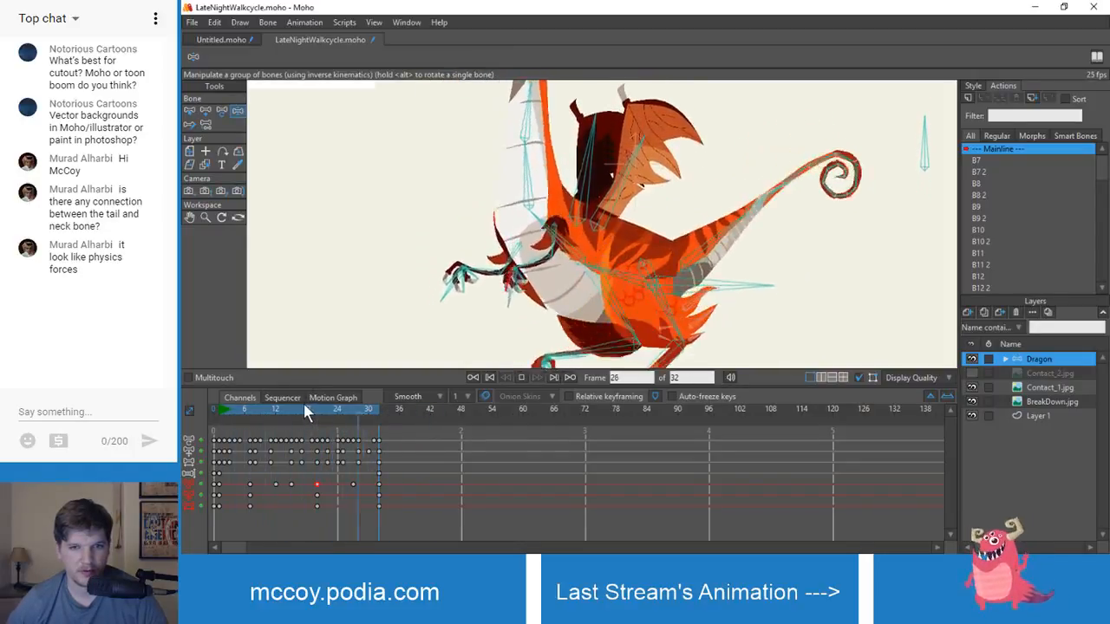
key(space)
drag(216, 410, 389, 436)
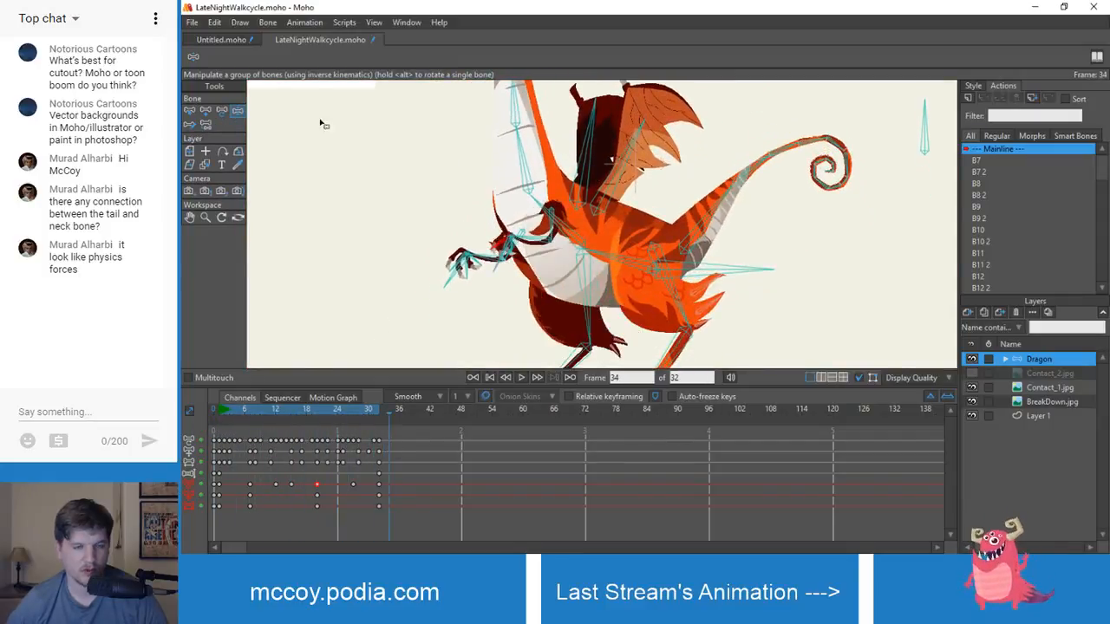
click(216, 39)
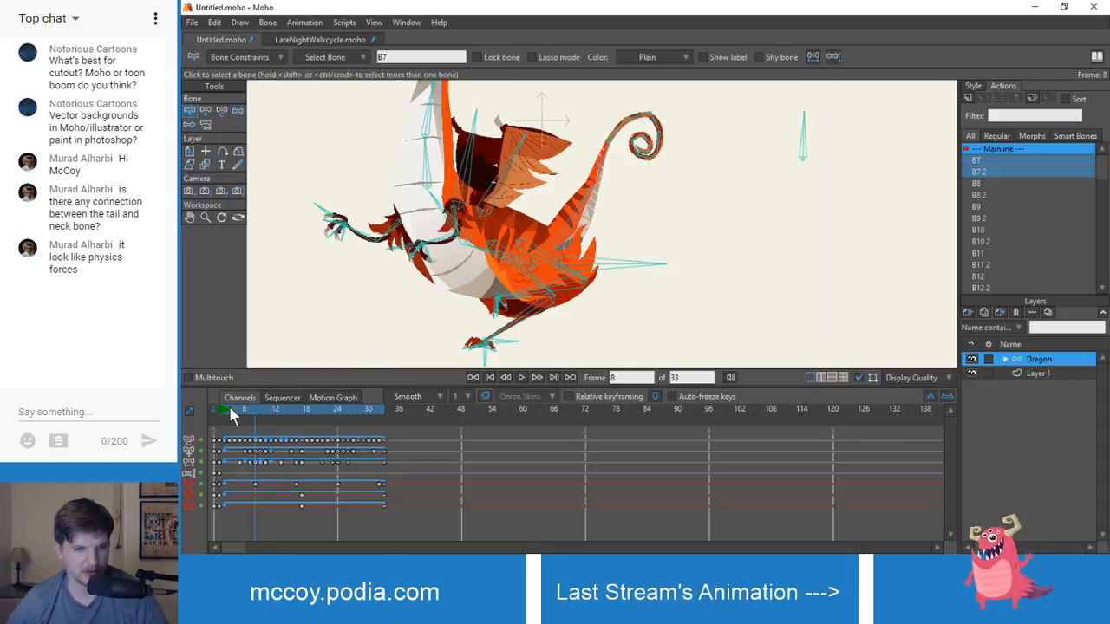
drag(229, 409, 388, 445)
click(317, 41)
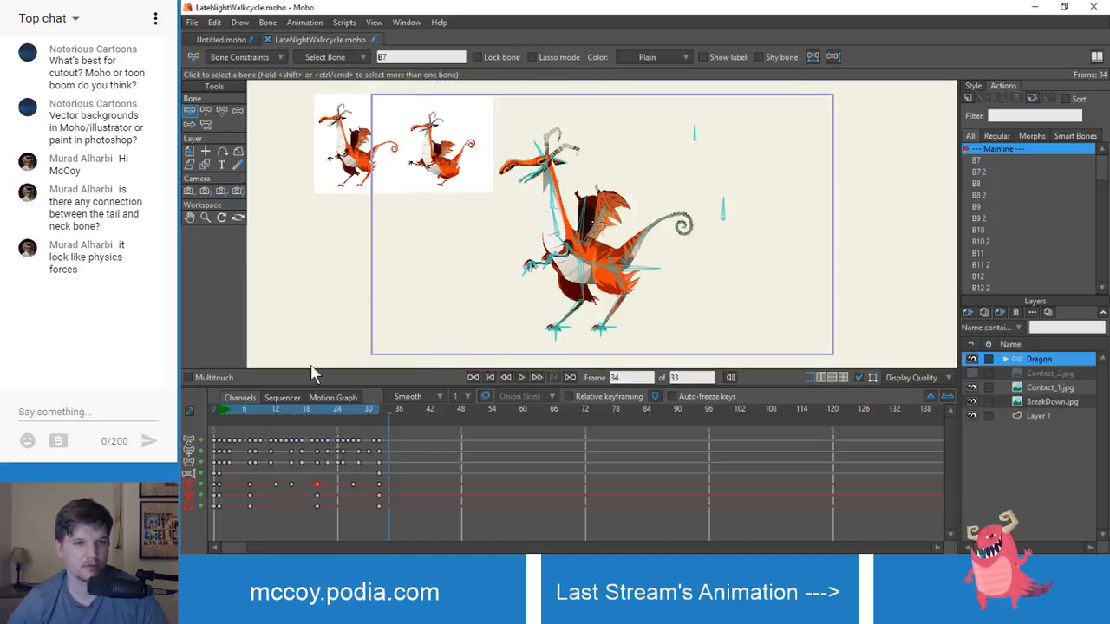
- Add forearm bone B49 to the finger bone selection at frame 1 and delete these bones' keyframes from frame 7 to 26
drag(220, 408, 222, 436)
scroll(521, 266, up, 3)
scroll(520, 267, up, 3)
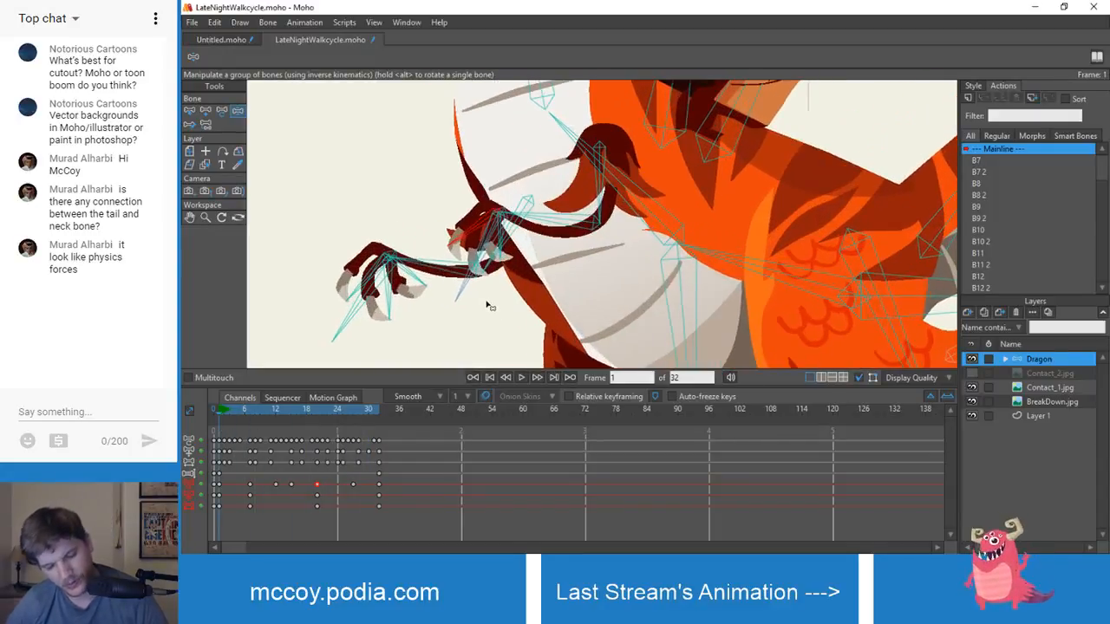
key(s)
scroll(480, 254, up, 2)
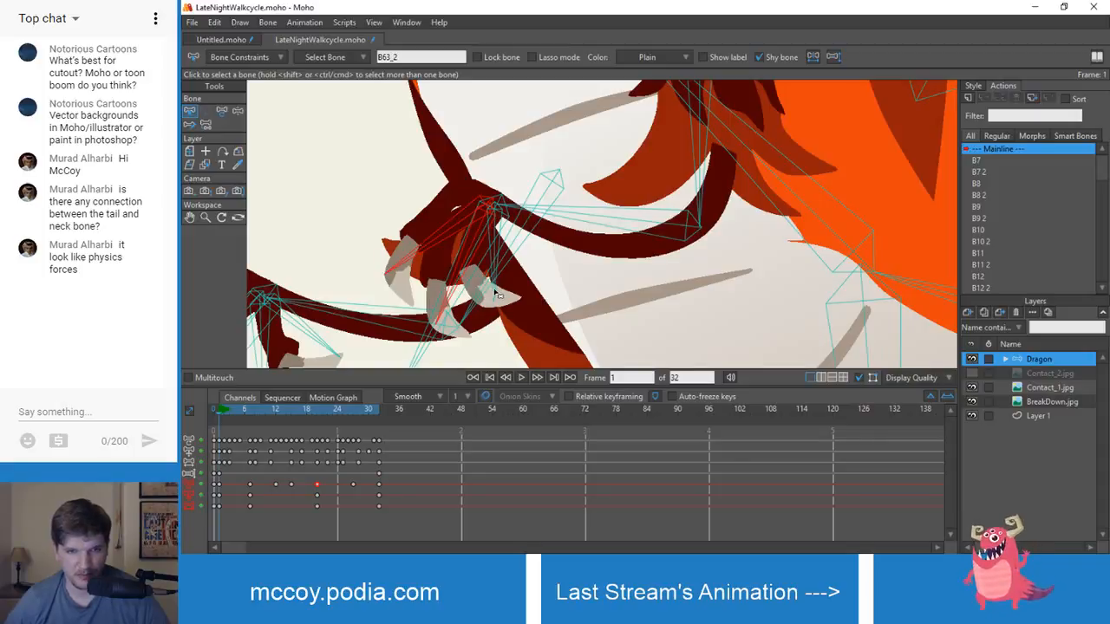
click(642, 227)
scroll(642, 226, down, 3)
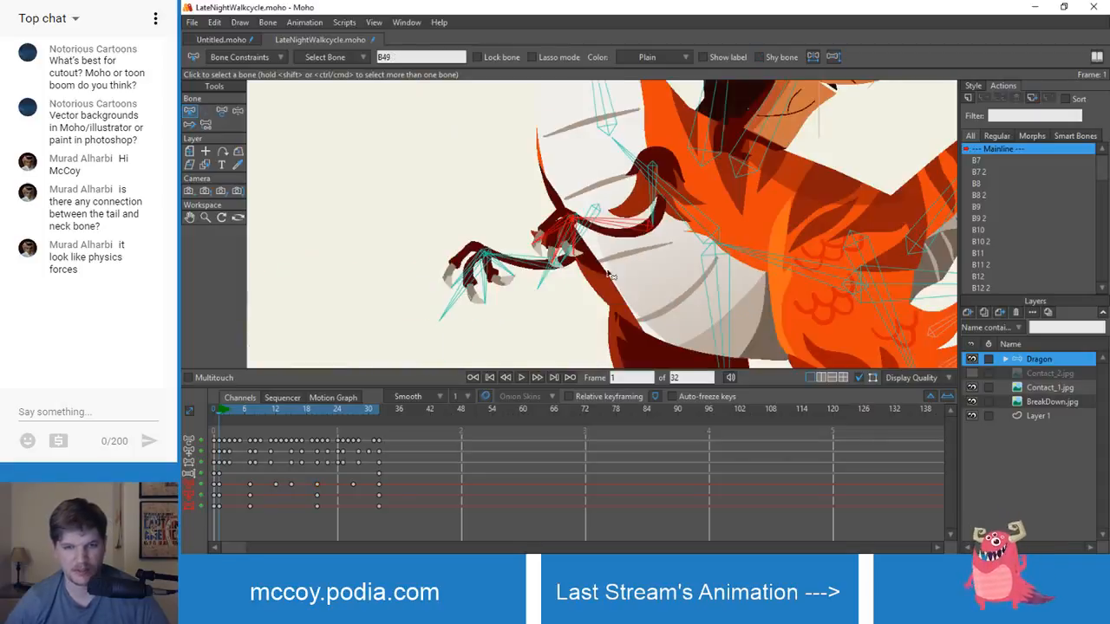
mouse_move(235, 478)
mouse_down()
mouse_move(531, 530)
mouse_move(325, 510)
mouse_up()
drag(245, 479, 361, 534)
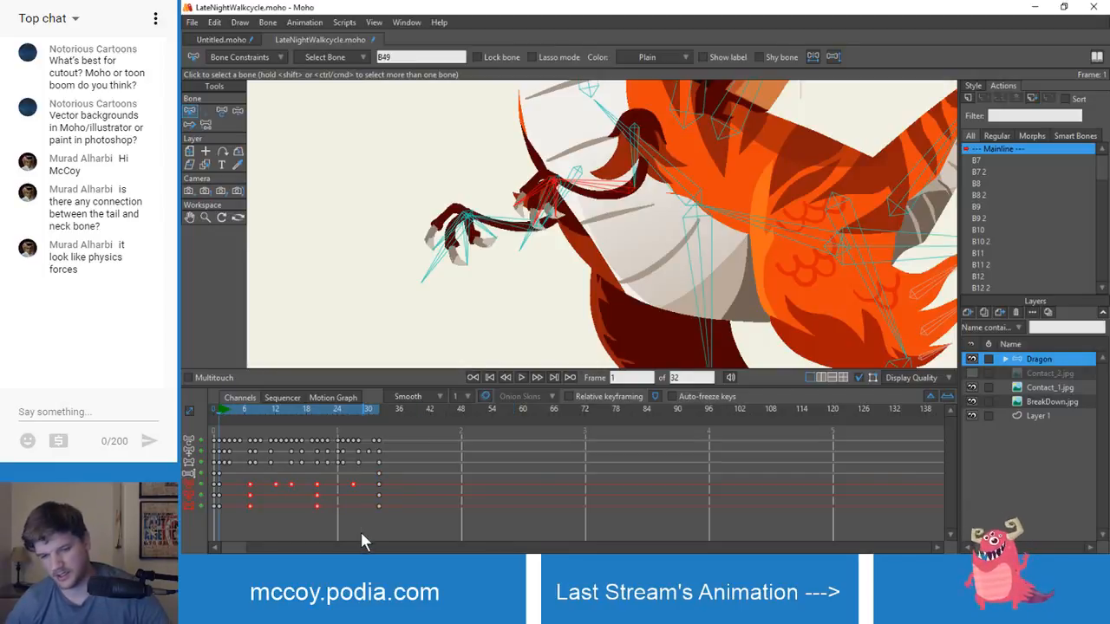
key(Delete)
- Rotate forearm bone B49 and its hand downward at frame 8 with Manipulate Bones
drag(214, 411, 248, 419)
scroll(456, 319, down, 3)
drag(456, 320, 424, 199)
scroll(424, 199, down, 2)
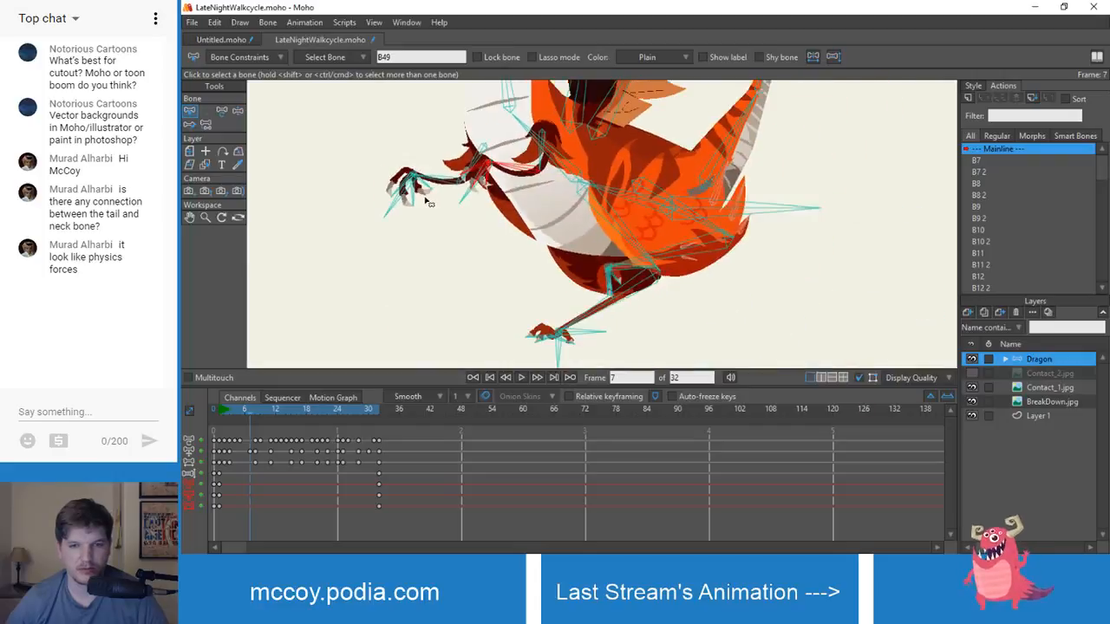
scroll(423, 199, up, 2)
drag(419, 261, 396, 296)
scroll(396, 298, up, 2)
drag(445, 246, 430, 284)
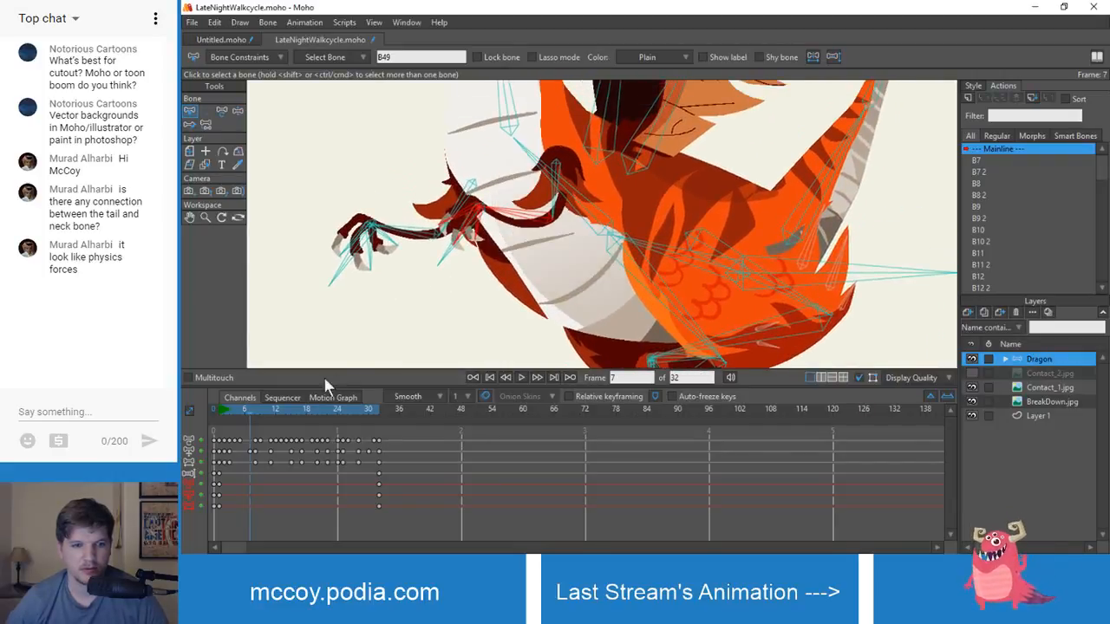
drag(240, 411, 254, 405)
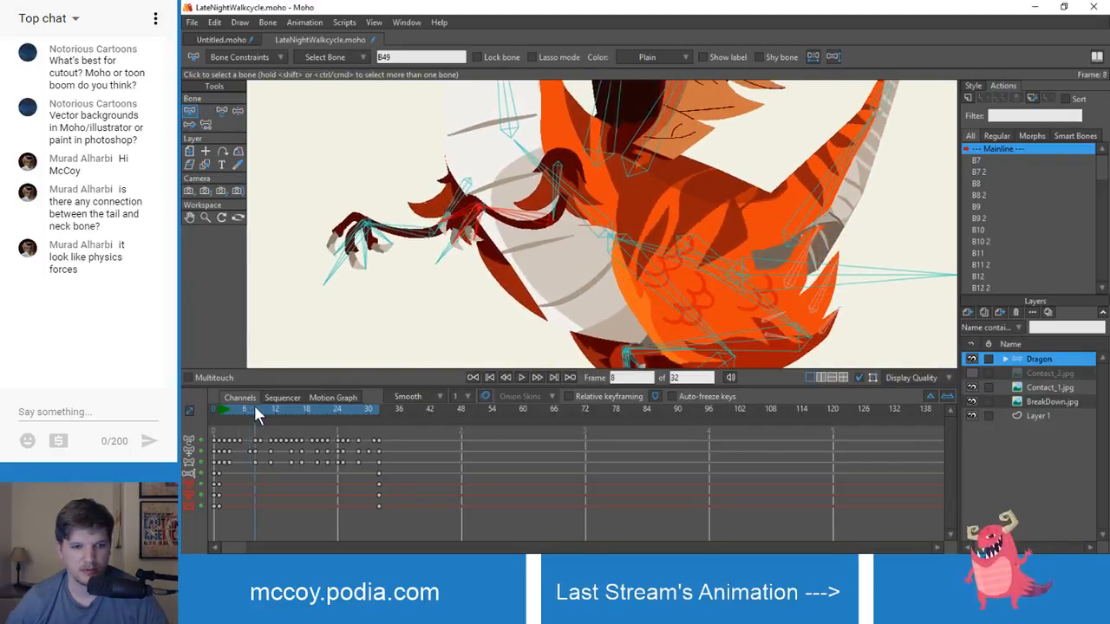
scroll(464, 303, up, 1)
key(z)
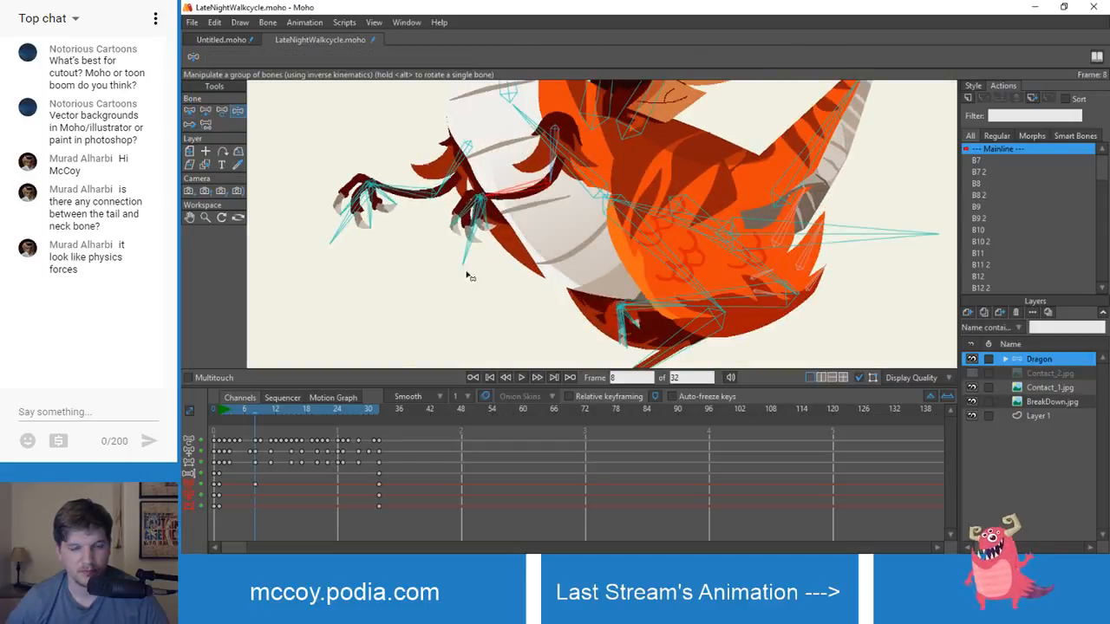
- Raise the same forearm at frame 18 with Manipulate Bones and play the cycle to check the swing
drag(240, 409, 308, 482)
scroll(499, 212, down, 3)
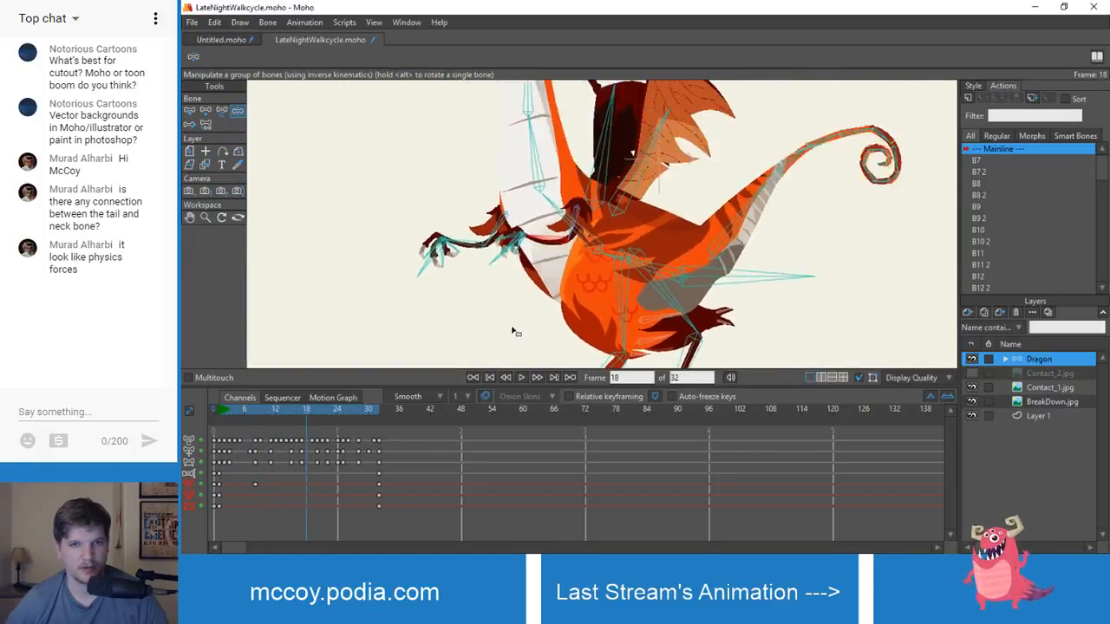
scroll(553, 211, up, 3)
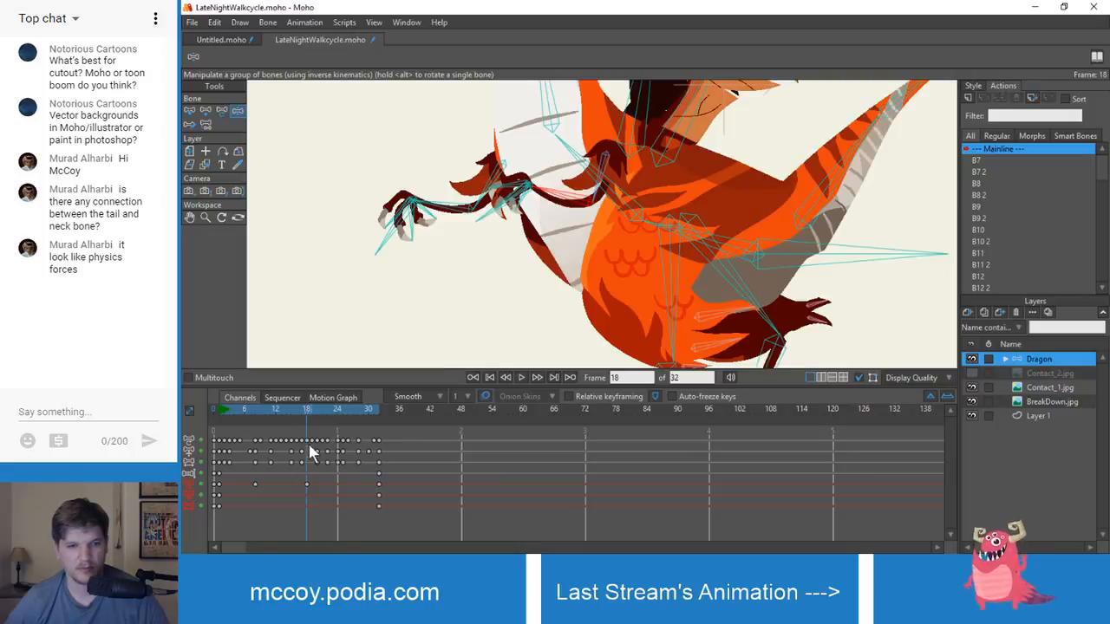
drag(305, 413, 216, 411)
key(space)
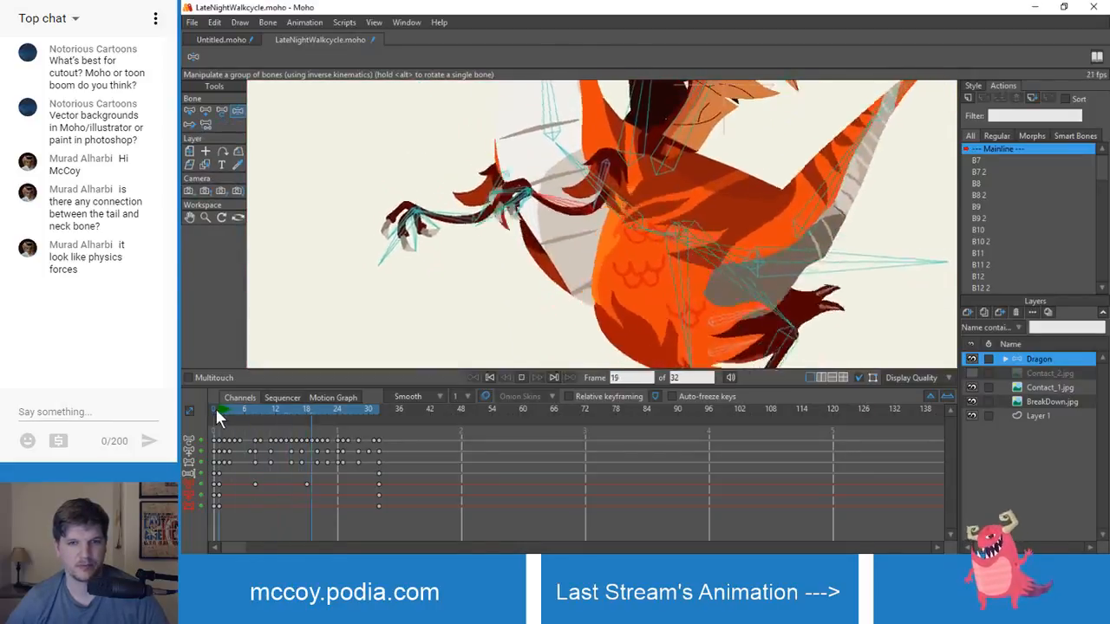
key(space)
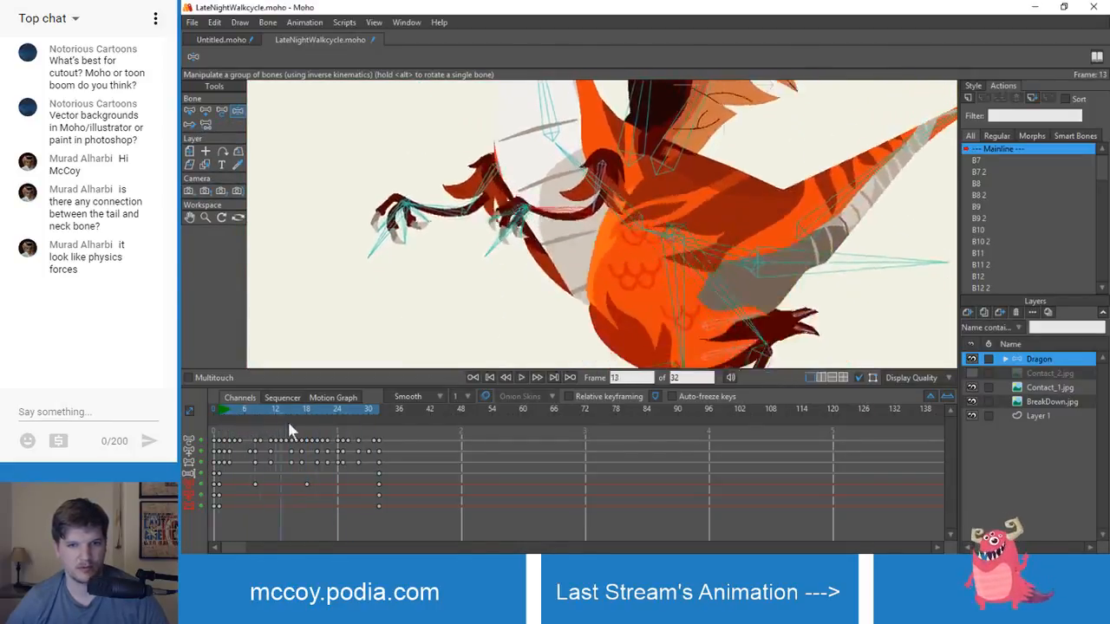
- Add a keyframe for the forearm at frame 26 and play the cycle
drag(290, 431, 345, 433)
click(256, 484)
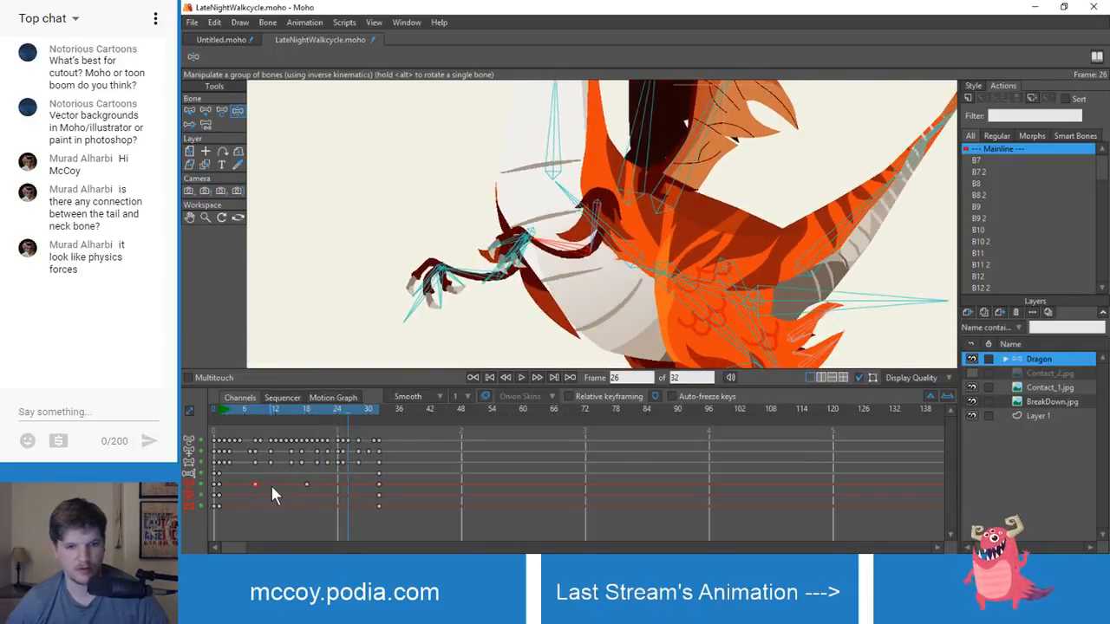
key(space)
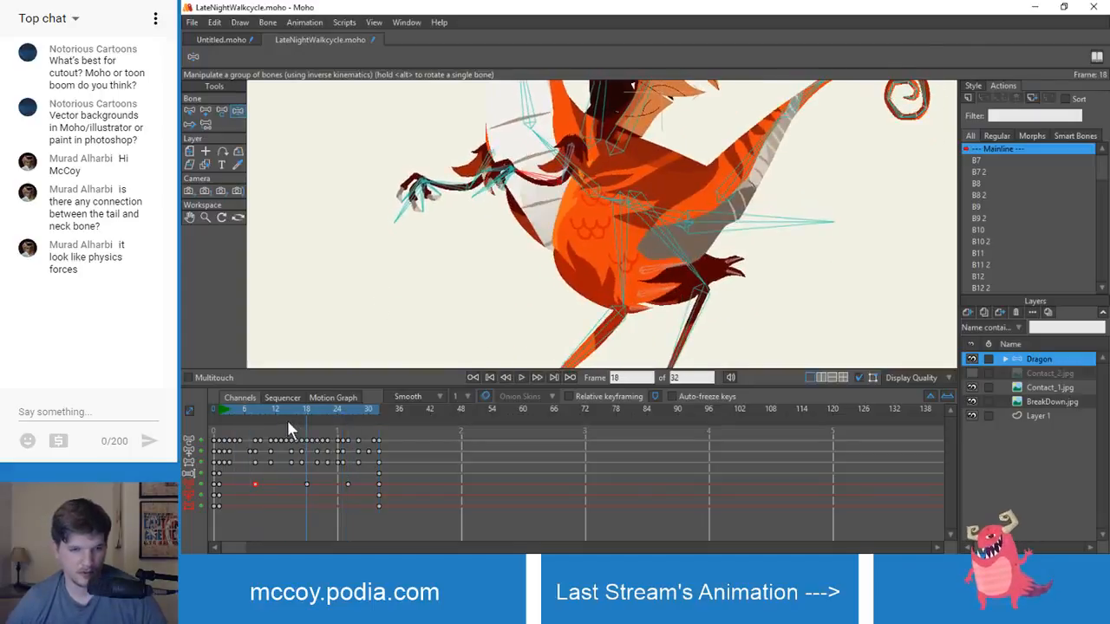
- Select forearm bone B52 at frame 1, clear its keyframes from frame 8 onward, and copy its frame 1 keys to frame 32
click(230, 414)
click(218, 416)
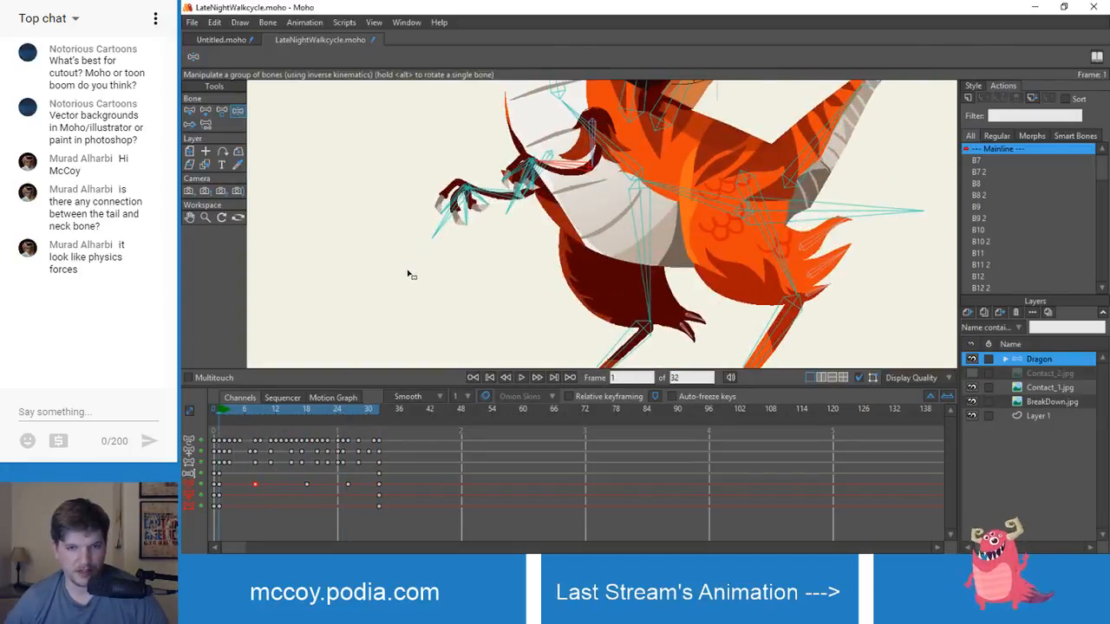
scroll(409, 274, down, 2)
scroll(415, 269, up, 3)
drag(415, 268, 381, 304)
scroll(383, 302, up, 2)
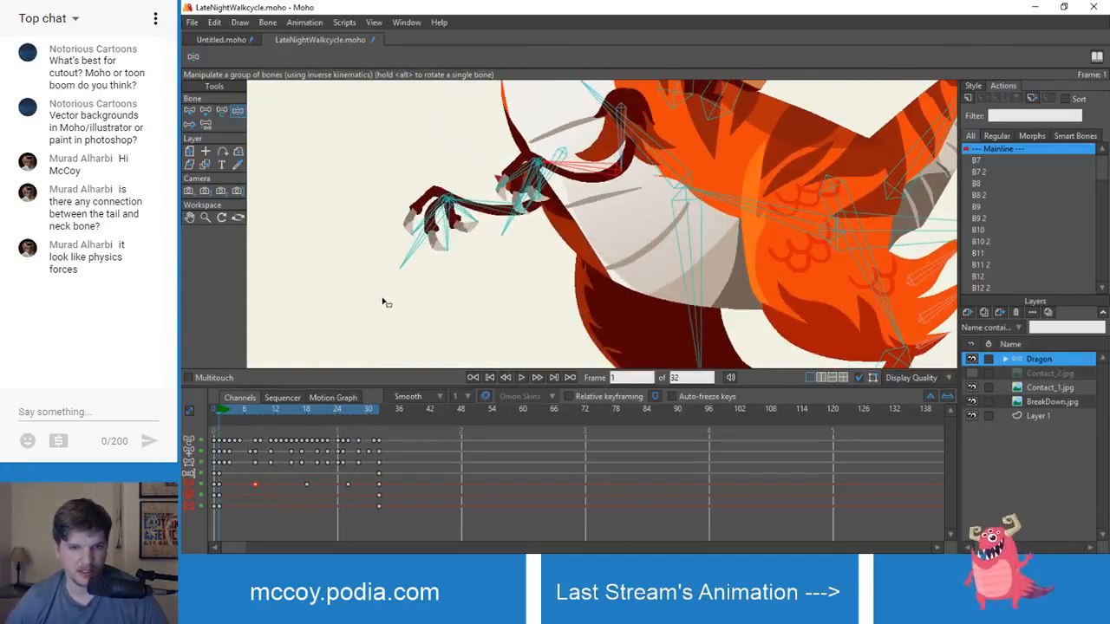
scroll(385, 302, down, 1)
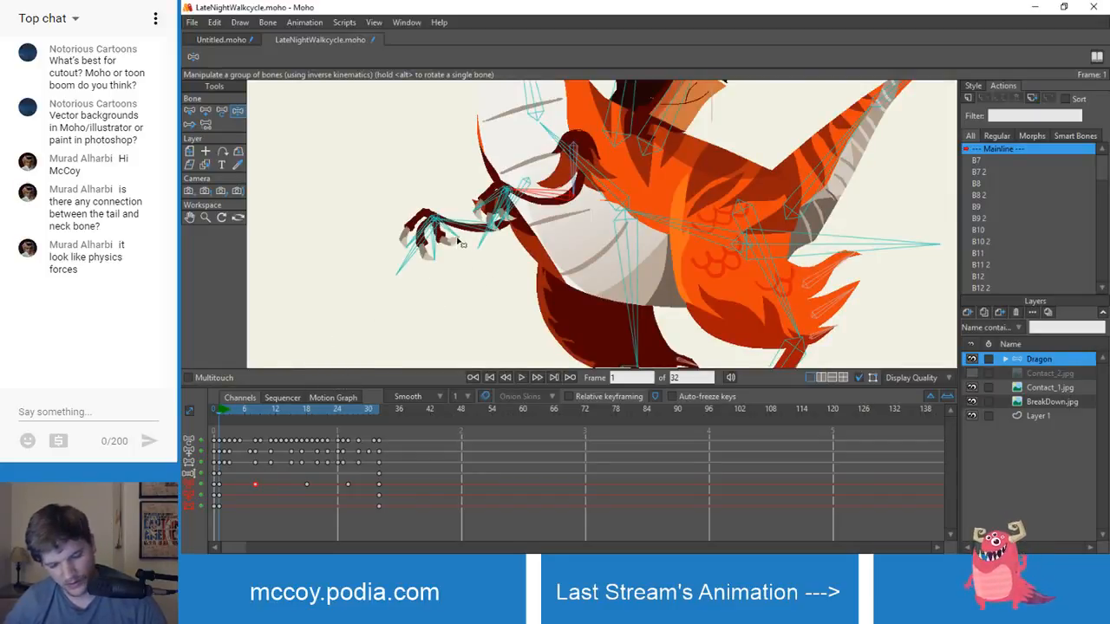
key(z)
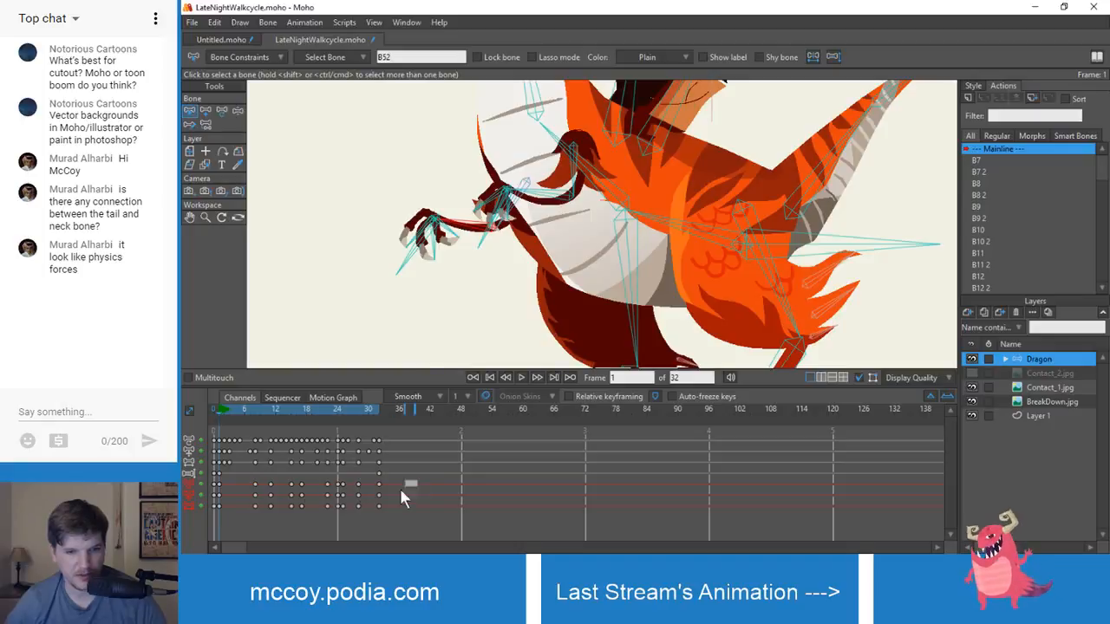
drag(399, 485, 252, 519)
key(Delete)
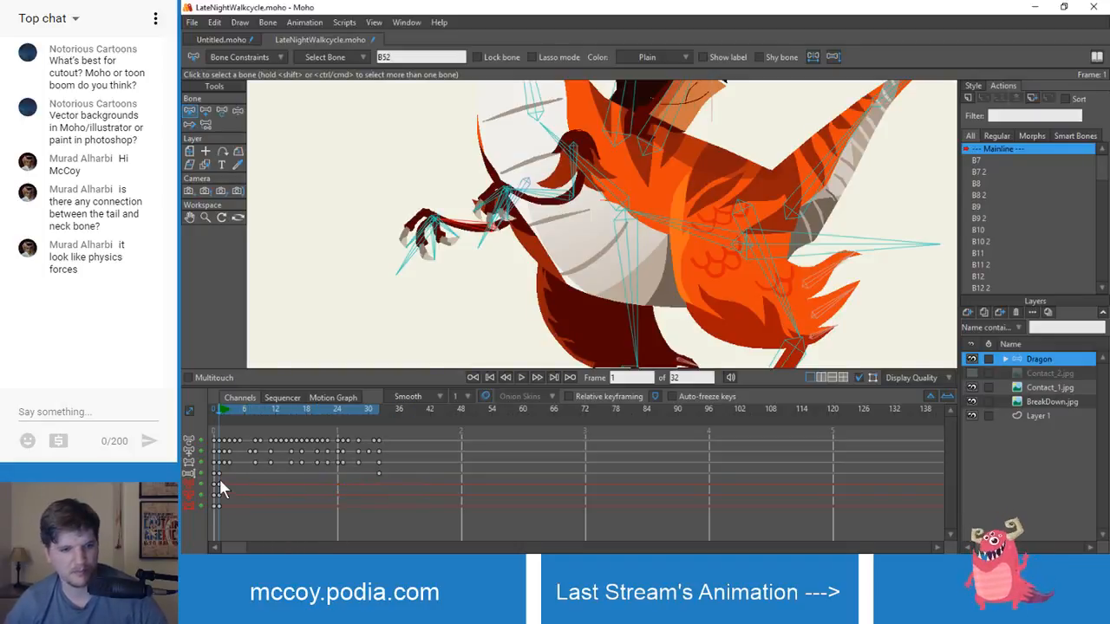
drag(222, 478, 217, 534)
- Rotate forearm B52 downward at frame 8 and raise it at frame 17 with Manipulate Bones
drag(355, 409, 255, 438)
key(z)
drag(429, 274, 432, 289)
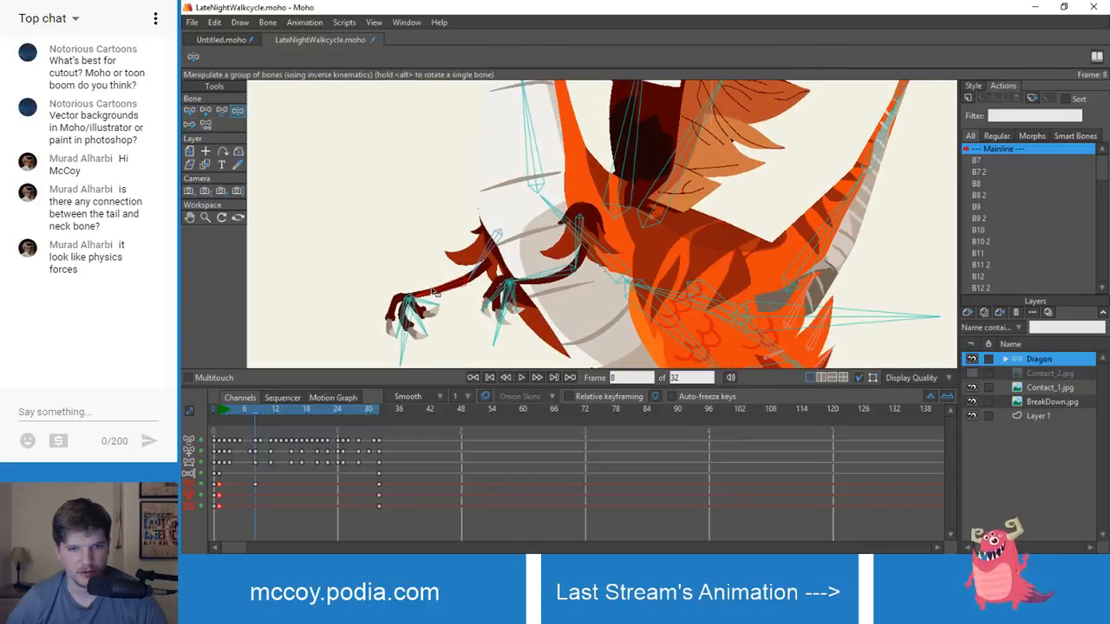
drag(234, 414, 301, 438)
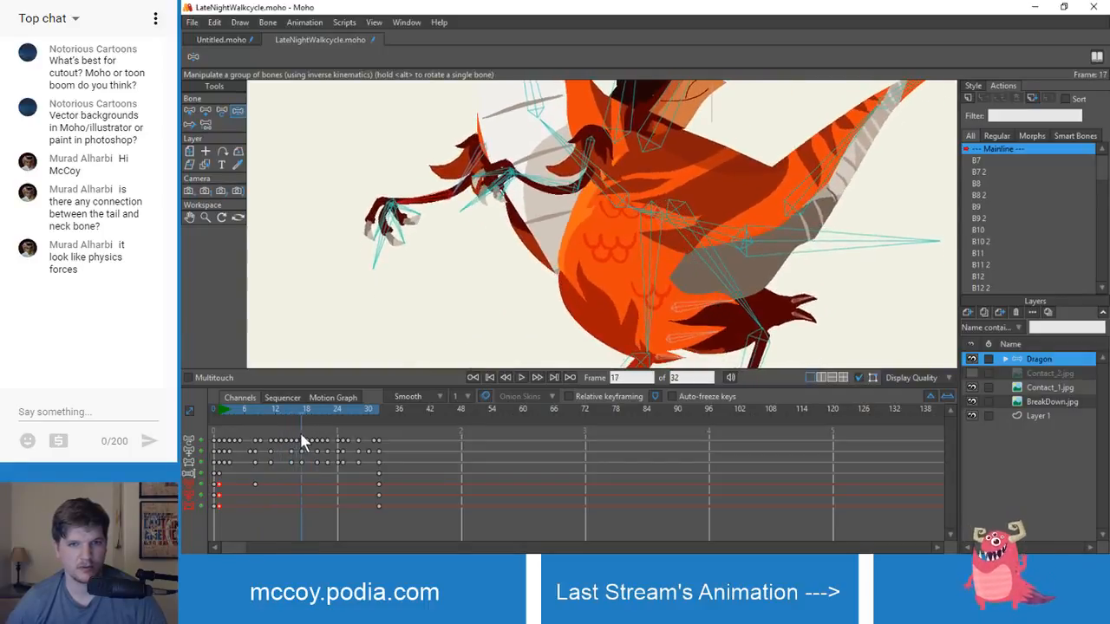
drag(393, 195, 421, 191)
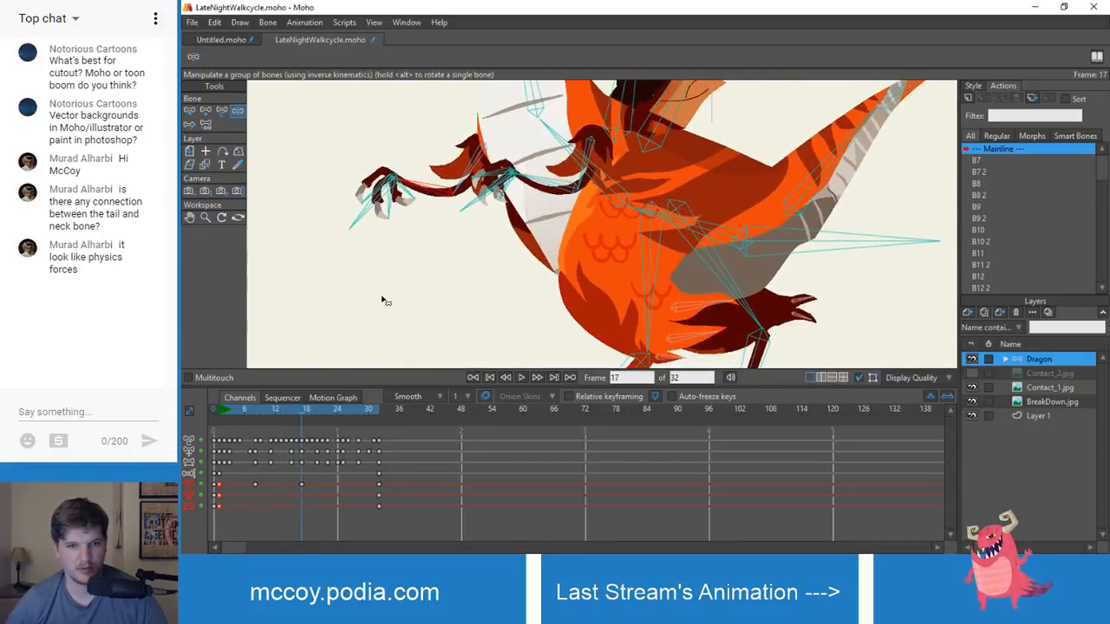
- Rotate forearm B52 at frame 26 with Manipulate Bones and scrub through the cycle to check the swing
drag(304, 407, 361, 413)
drag(452, 262, 453, 279)
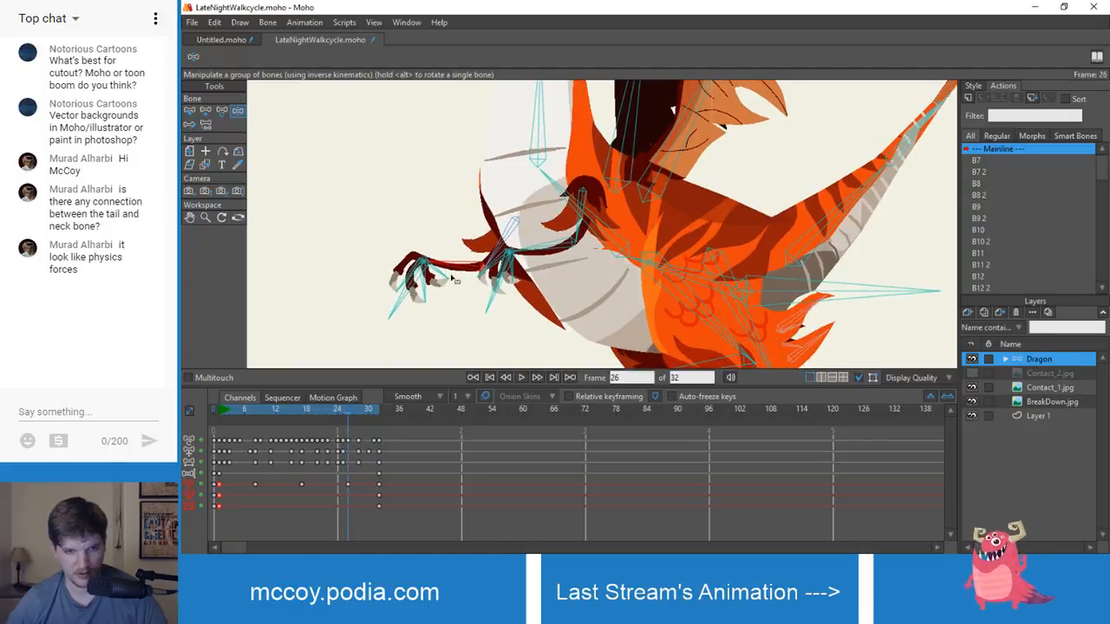
scroll(374, 335, down, 3)
scroll(381, 333, up, 4)
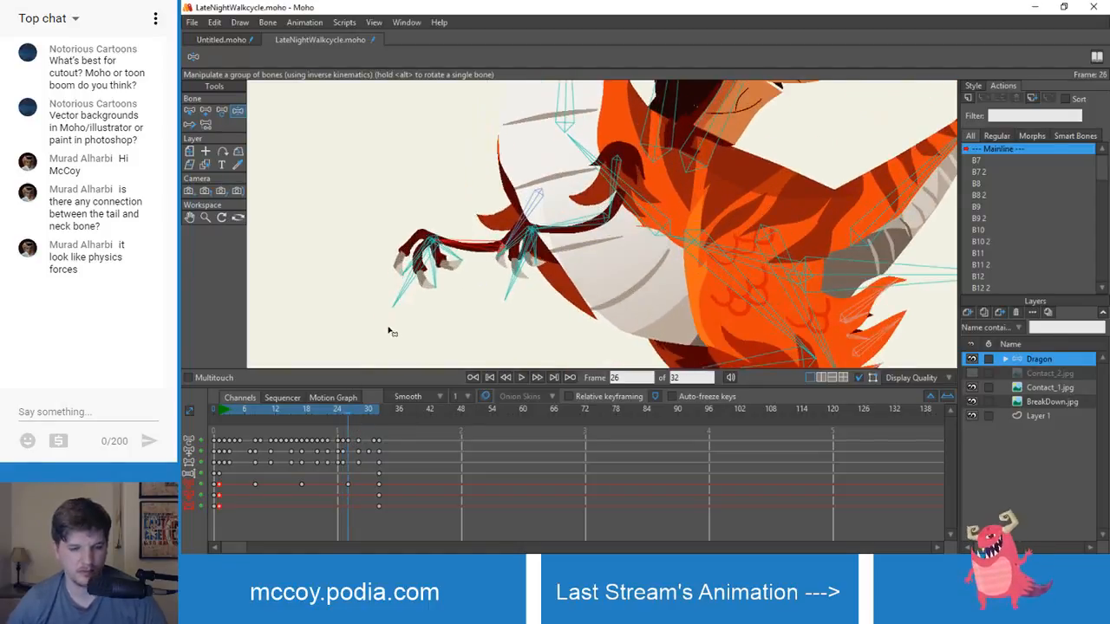
drag(223, 411, 358, 451)
- Reselect forearm bone B52 and play and scrub the walk cycle to examine its swing timing
key(z)
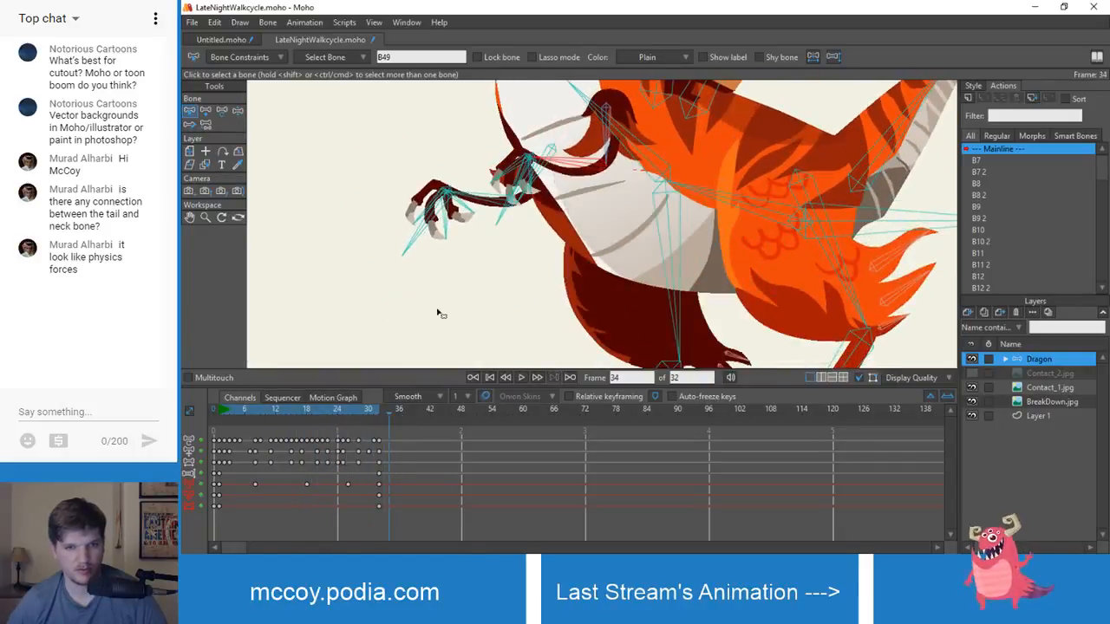
click(465, 253)
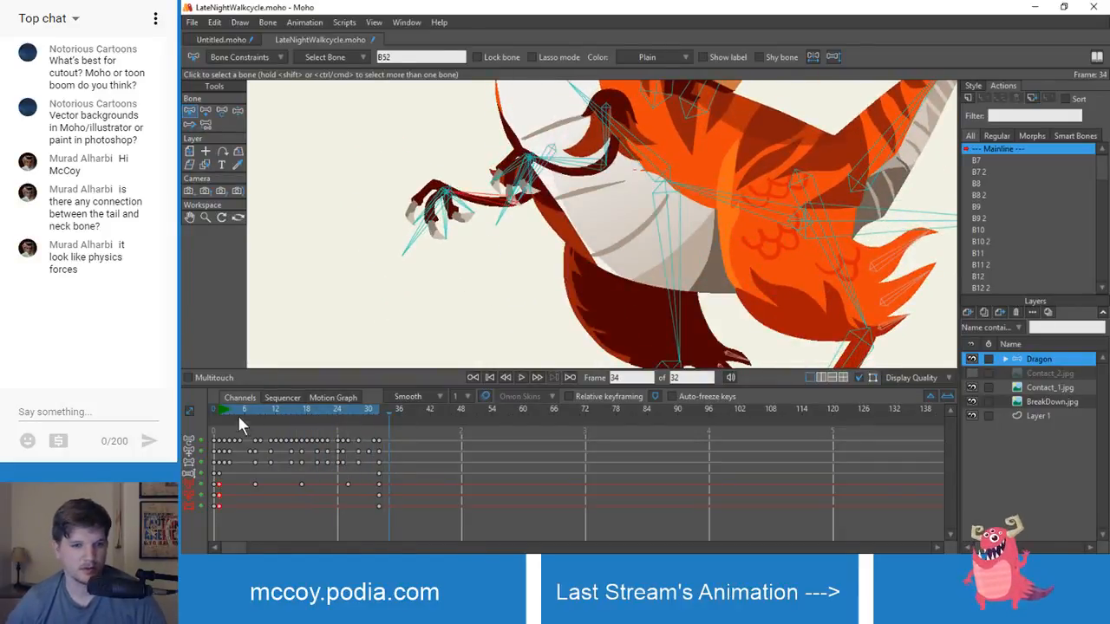
drag(221, 414, 295, 433)
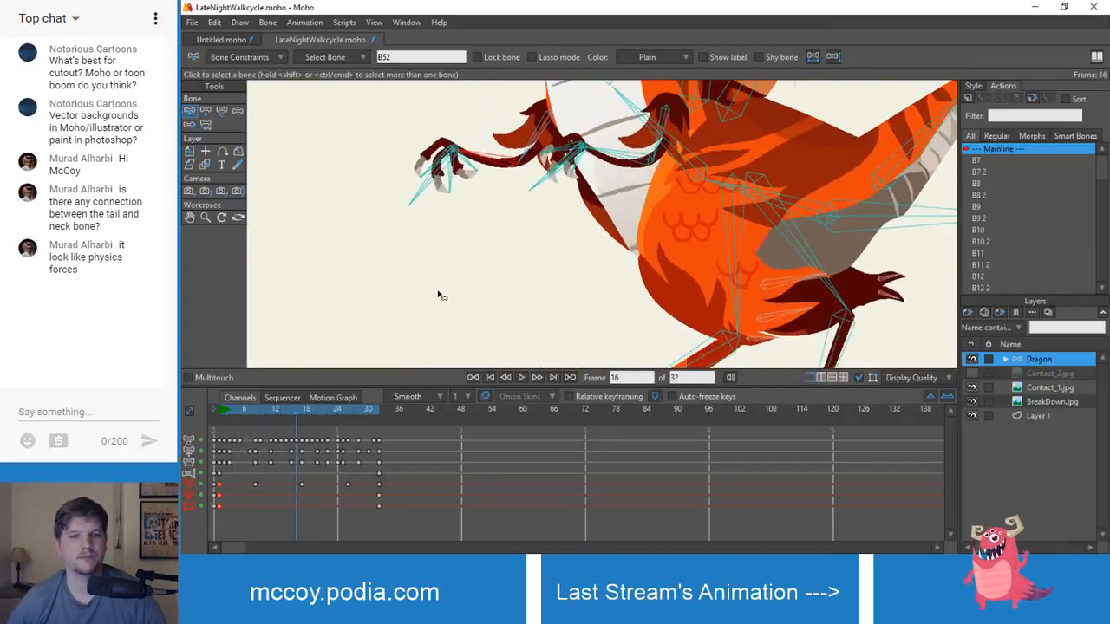
key(space)
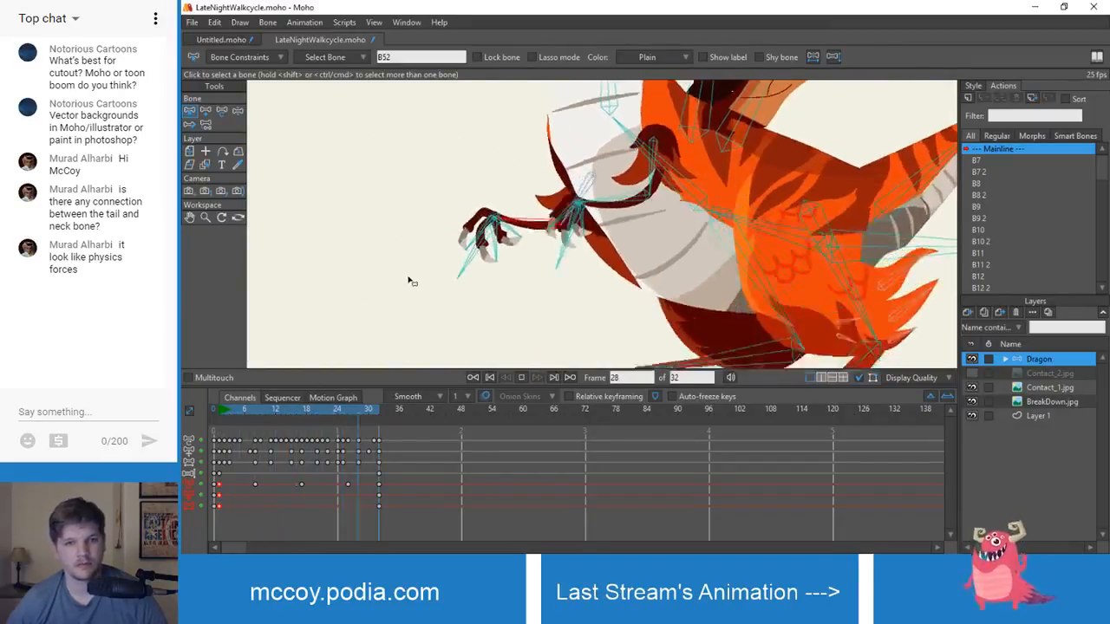
mouse_move(238, 408)
mouse_down()
mouse_move(215, 415)
mouse_move(245, 414)
mouse_up()
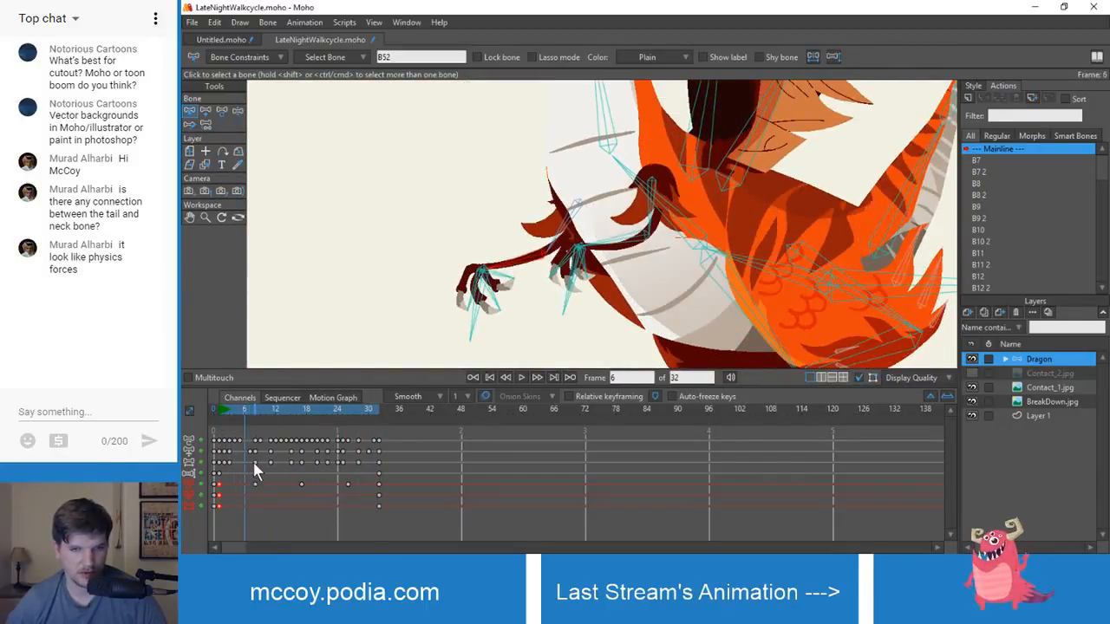
drag(278, 410, 252, 418)
click(324, 39)
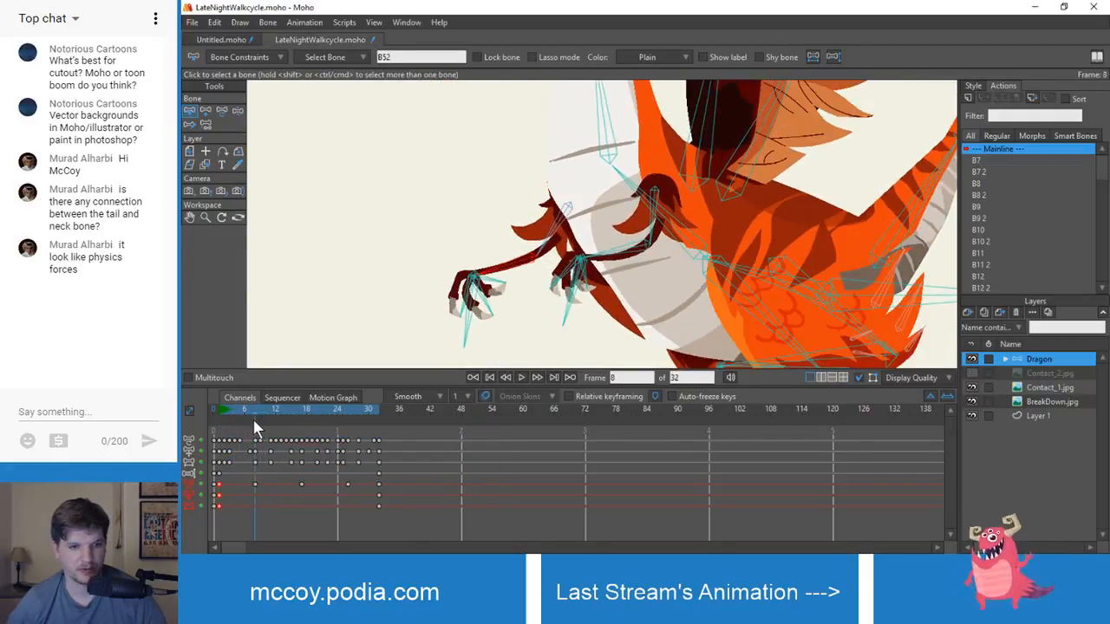
- Offset B52's keyframes three frames later to frames 11, 20 and 29, move its last key to frame 37, and play the cycle
drag(334, 489, 383, 498)
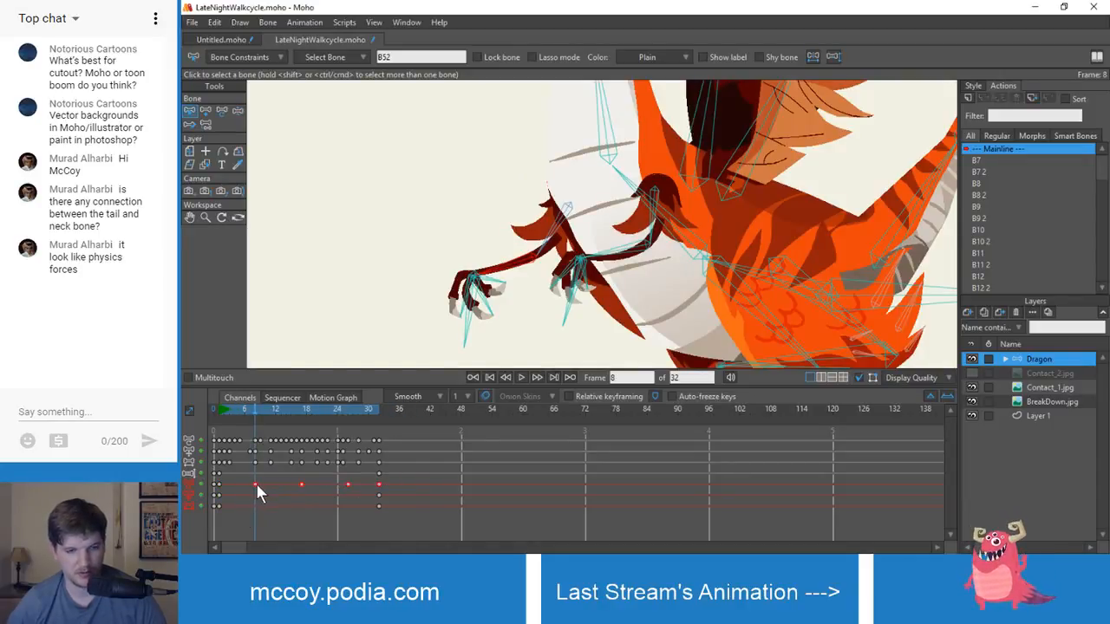
drag(256, 483, 279, 492)
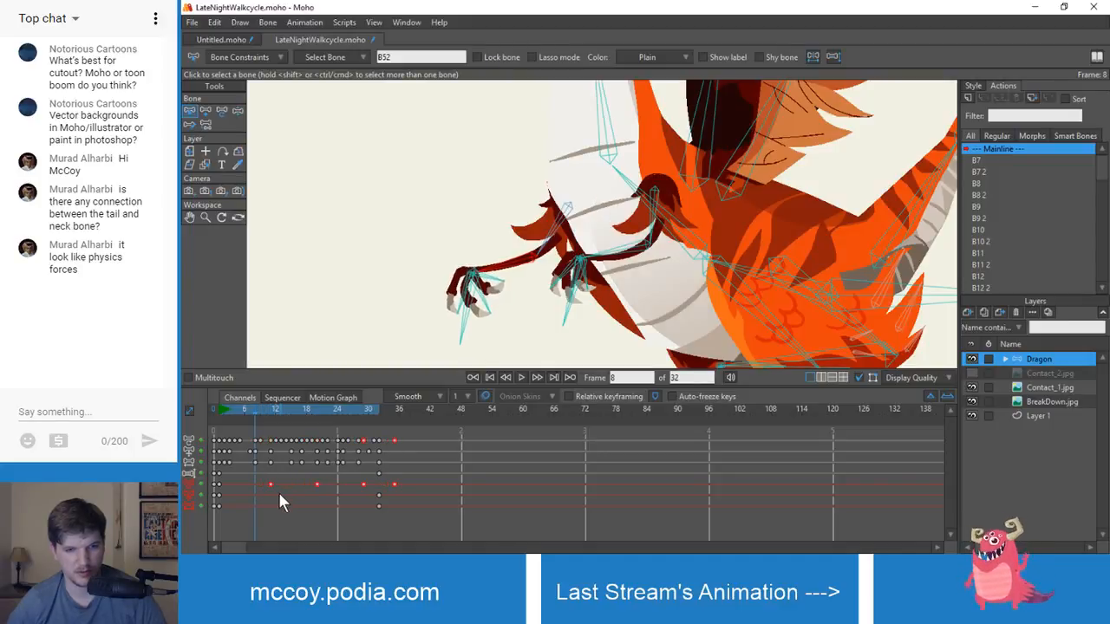
click(317, 496)
drag(395, 484, 404, 485)
click(379, 484)
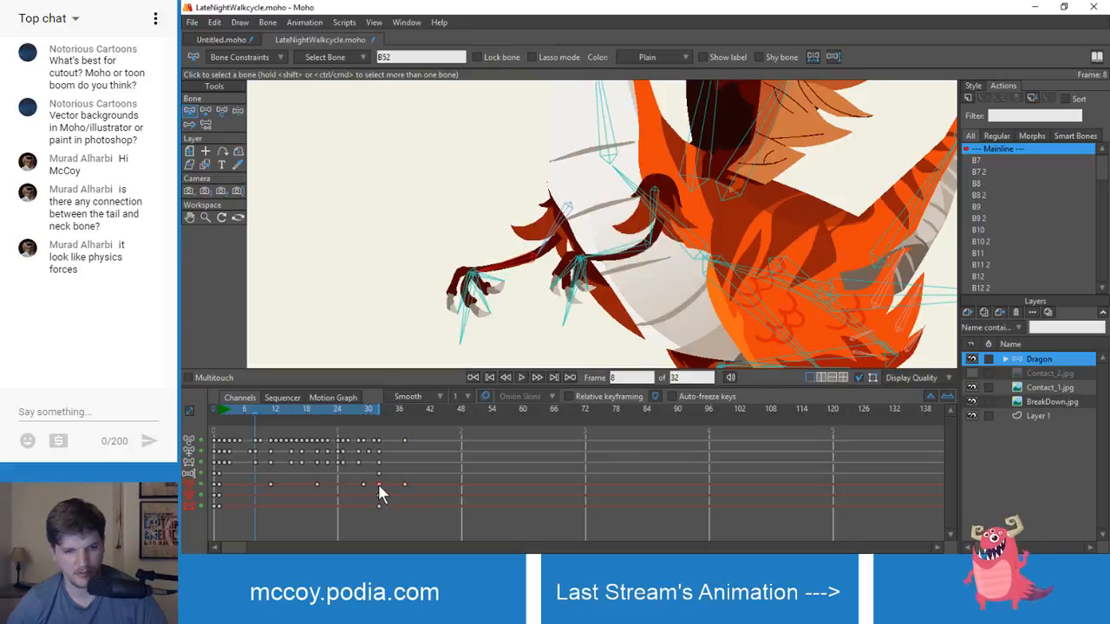
click(221, 410)
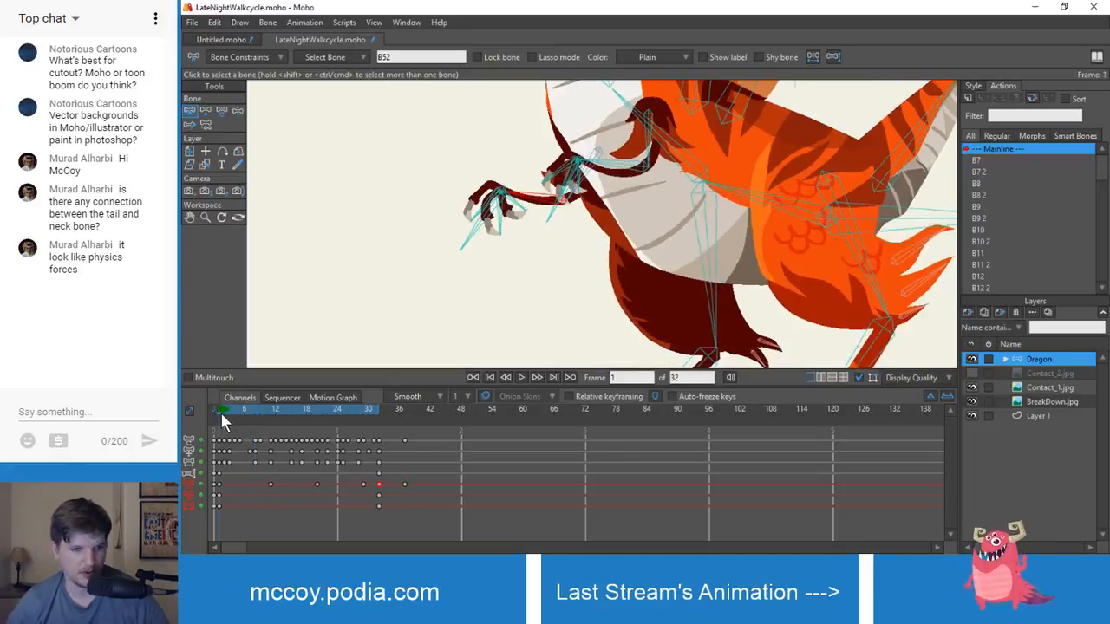
key(Delete)
key(space)
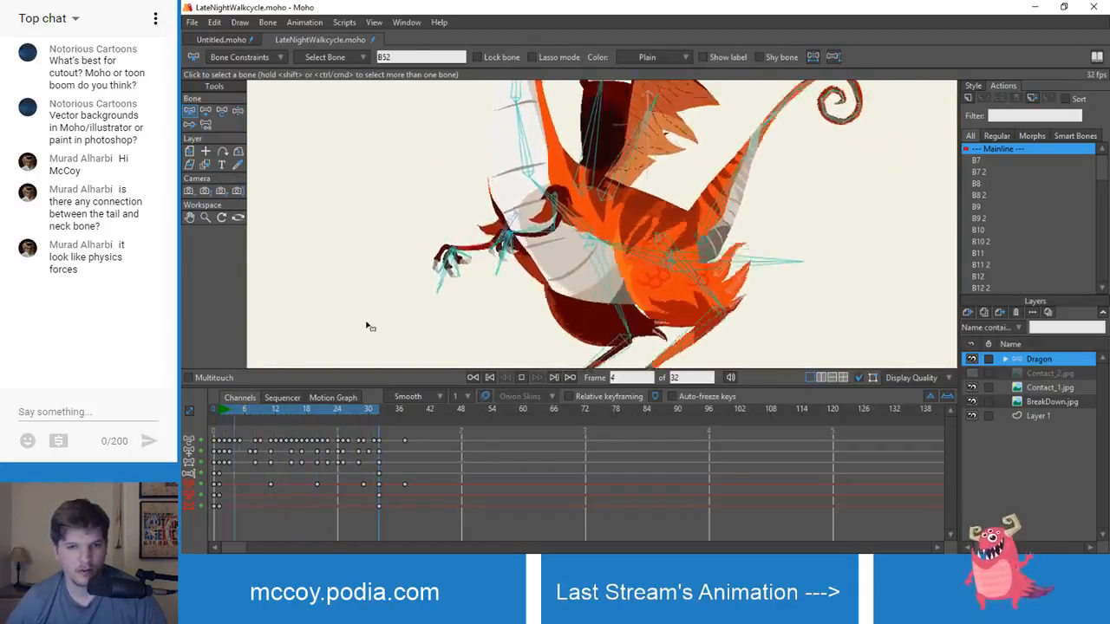
key(space)
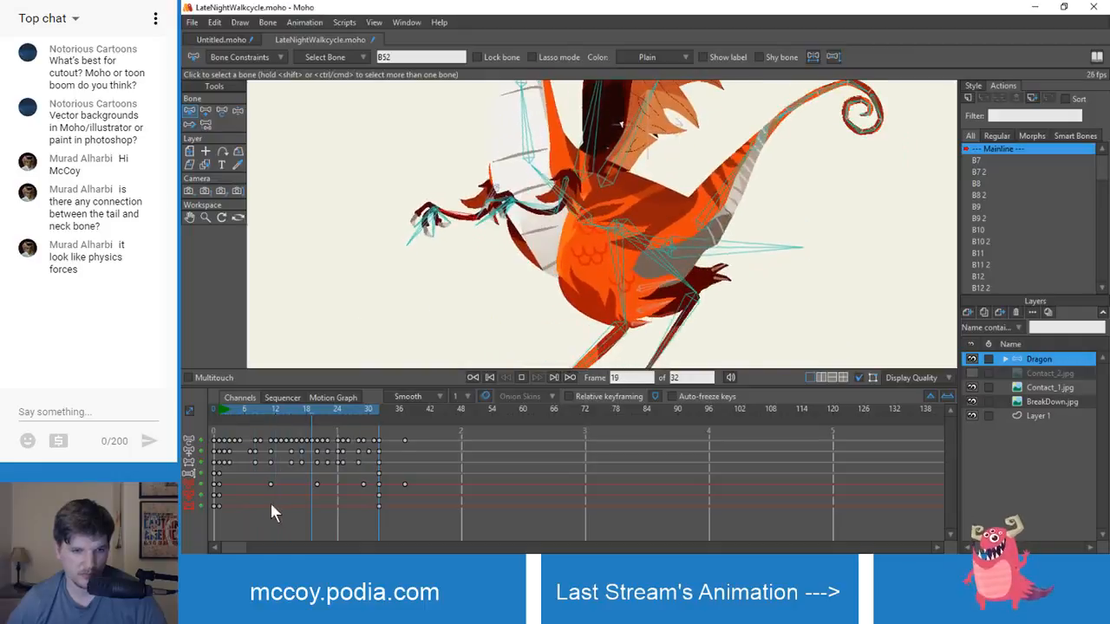
- Delete B52's keys at frames 32 and 37, retime its remaining swing keys to frames 12, 21 and 32, and play the cycle
drag(271, 484, 260, 484)
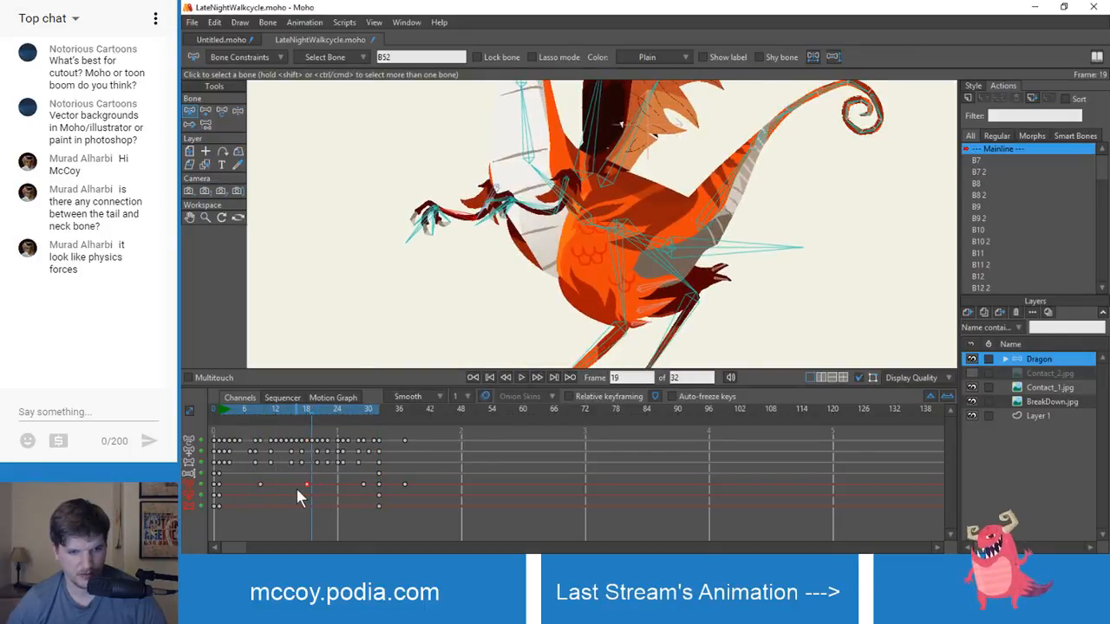
drag(240, 480, 408, 490)
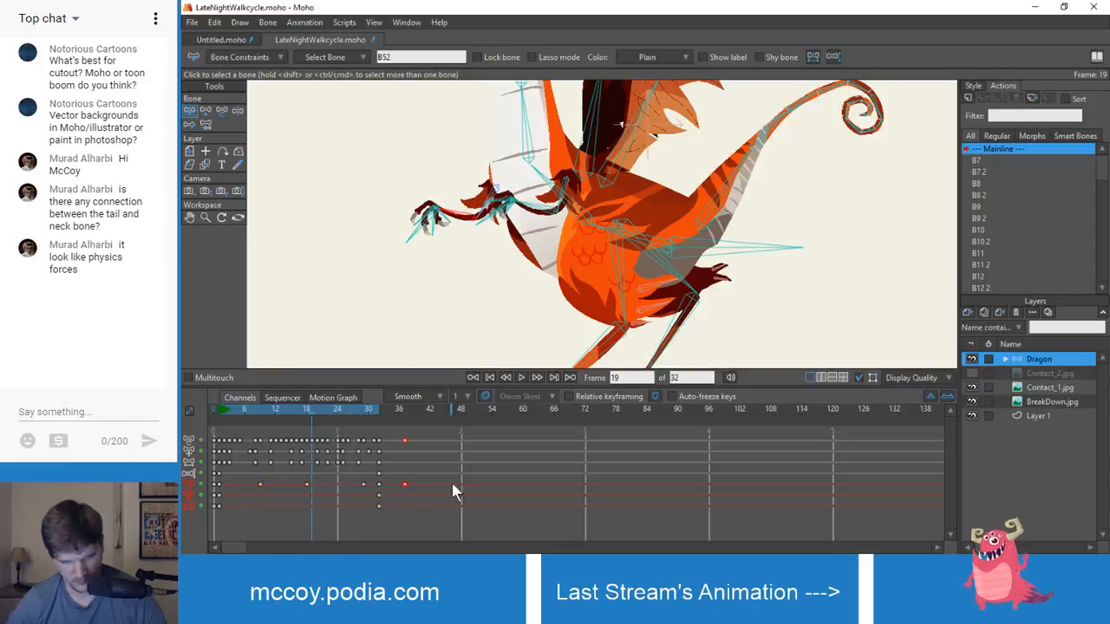
click(379, 483)
key(Delete)
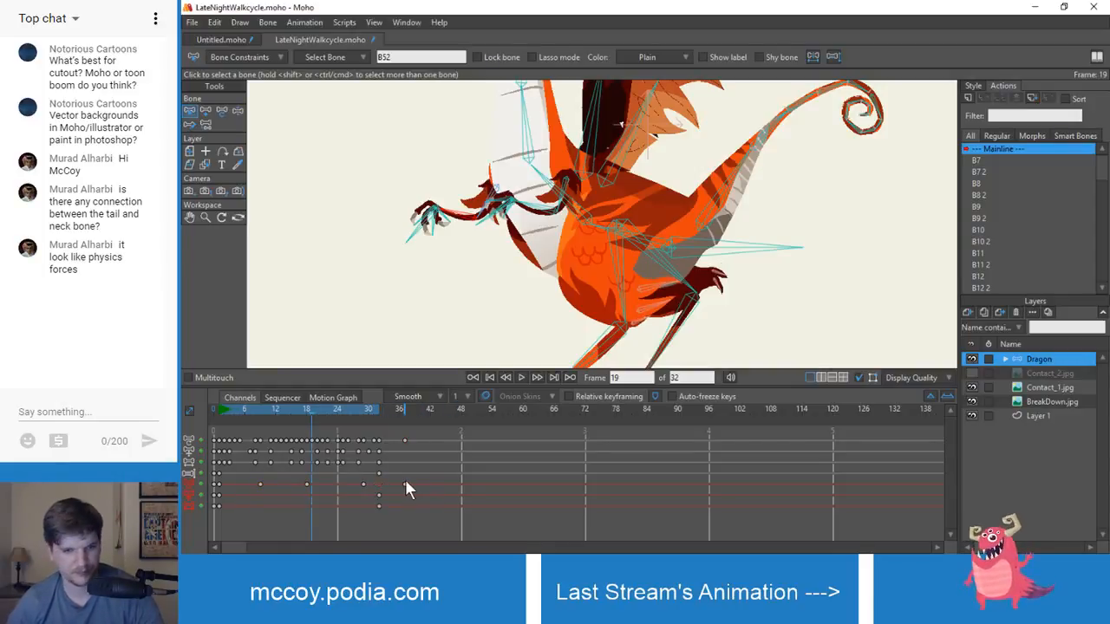
drag(405, 482, 276, 482)
key(space)
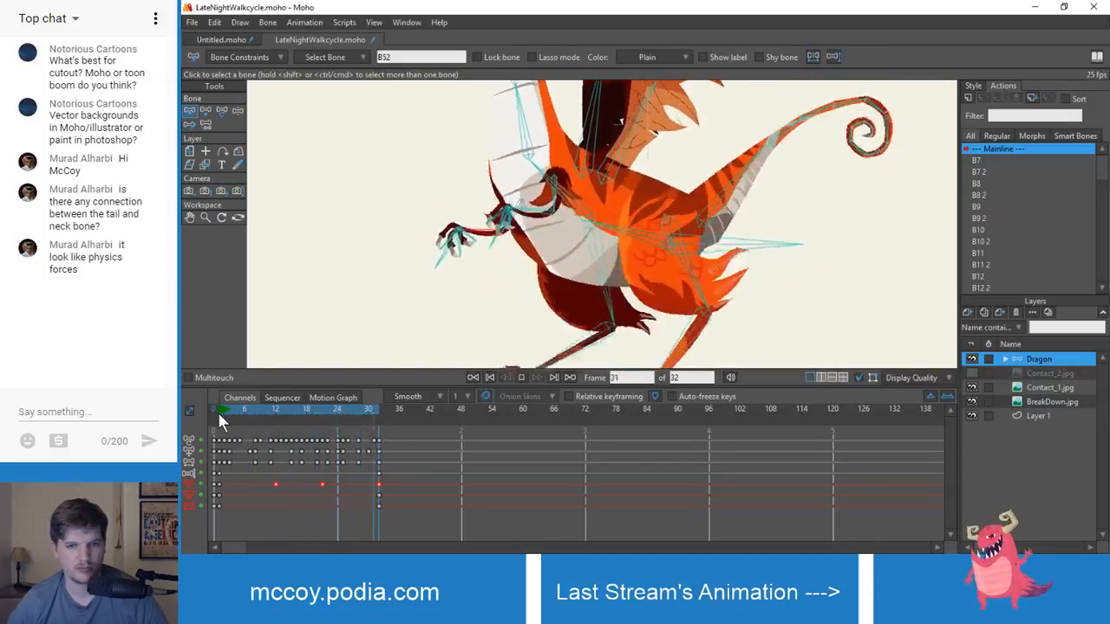
- Play the dragon's walk cycle in Untitled.moho and compare it with the cycle in LateNightWalkcycle.moho
click(224, 40)
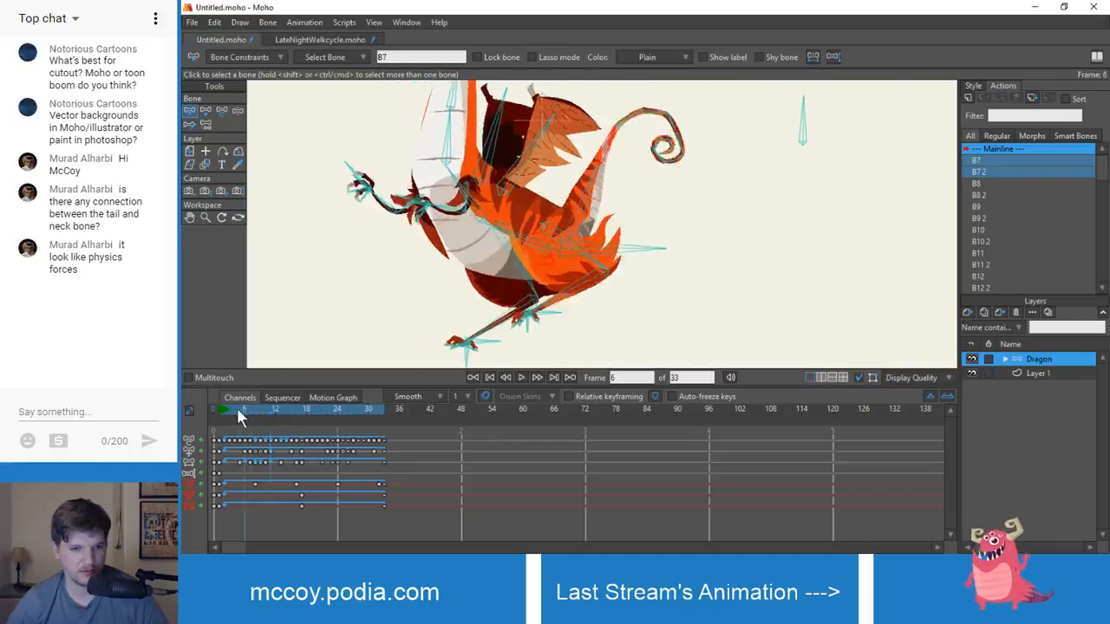
drag(242, 417, 198, 417)
key(space)
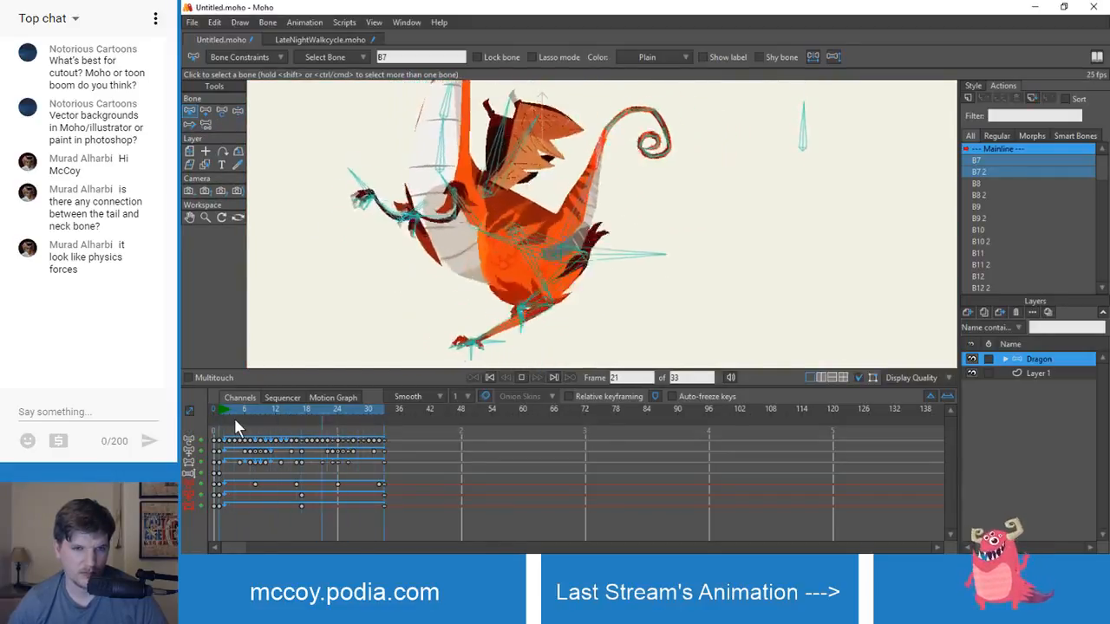
click(293, 39)
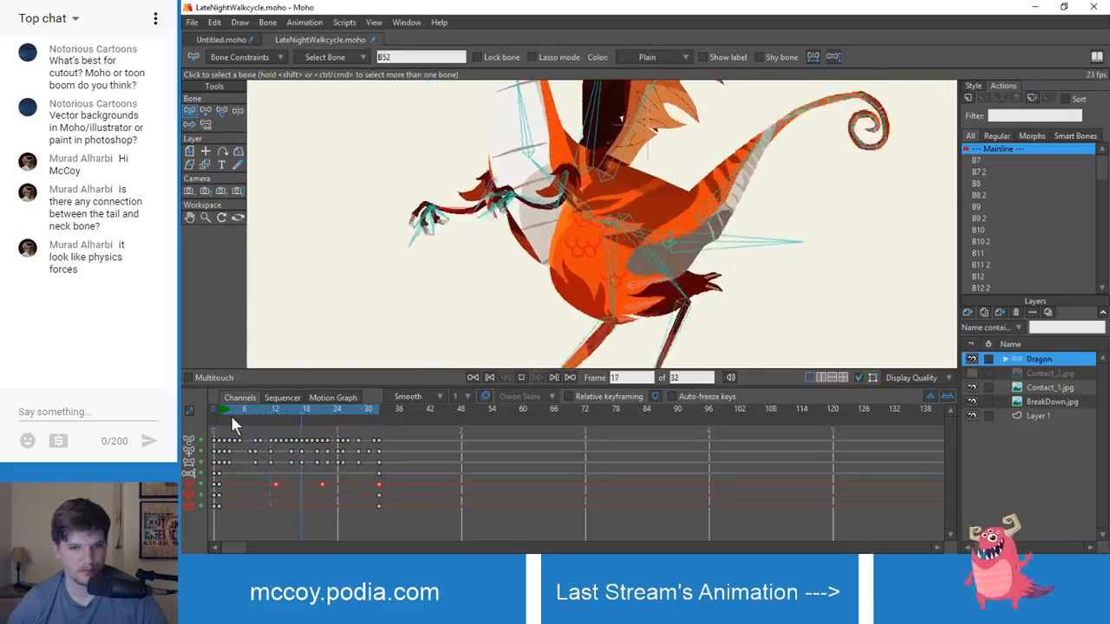
key(space)
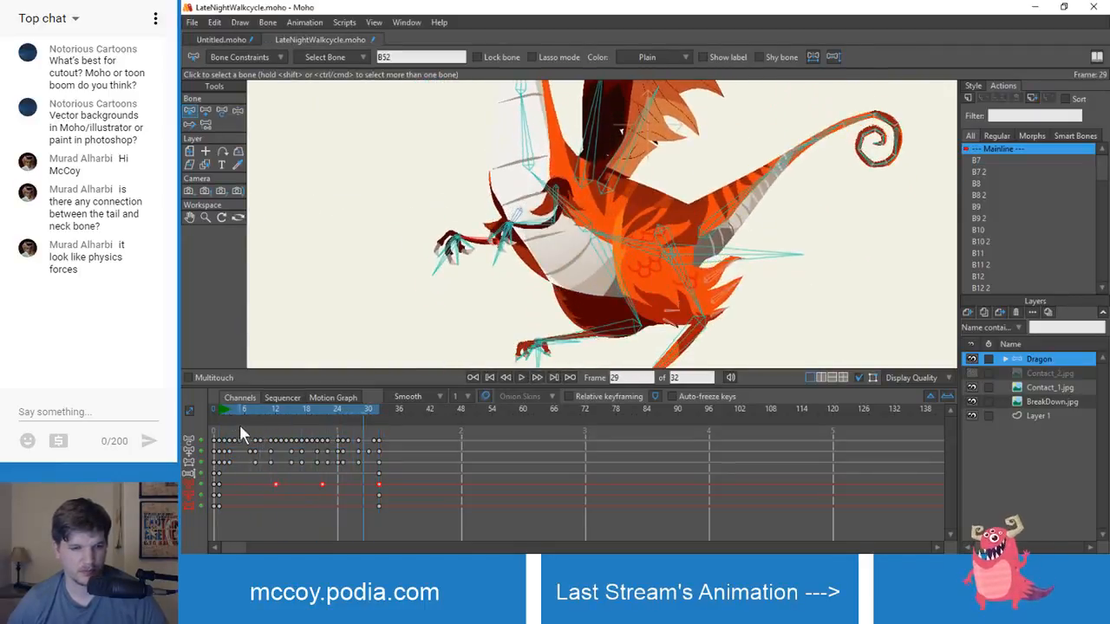
- Shift B52's swing keyframes one frame later to frames 13, 22 and 33 and preview the cycle
drag(217, 404, 284, 488)
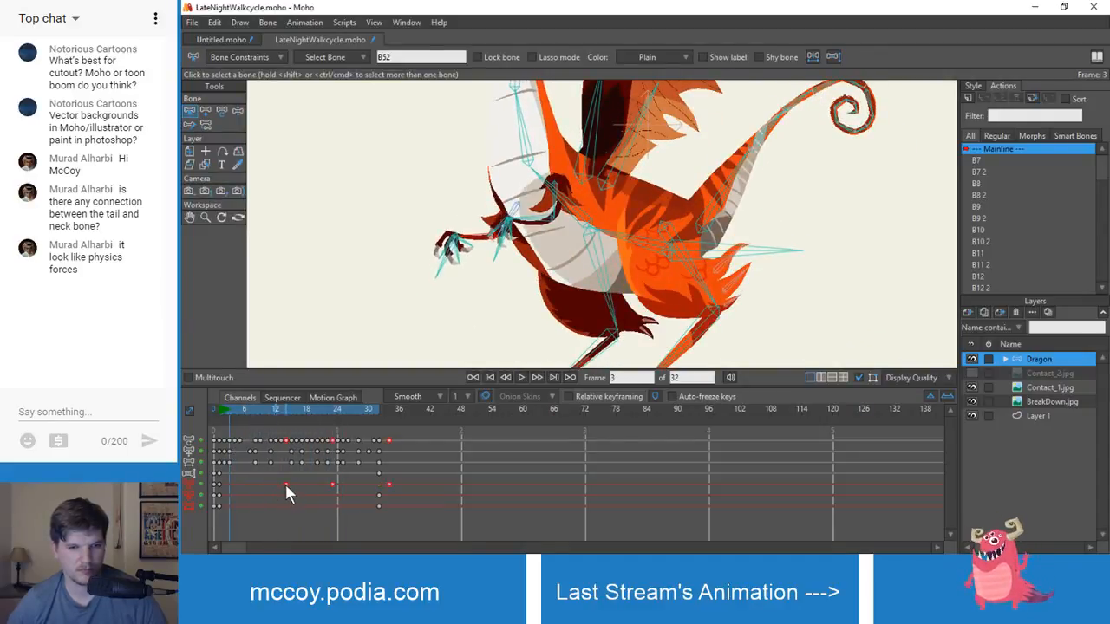
drag(248, 417, 316, 439)
key(space)
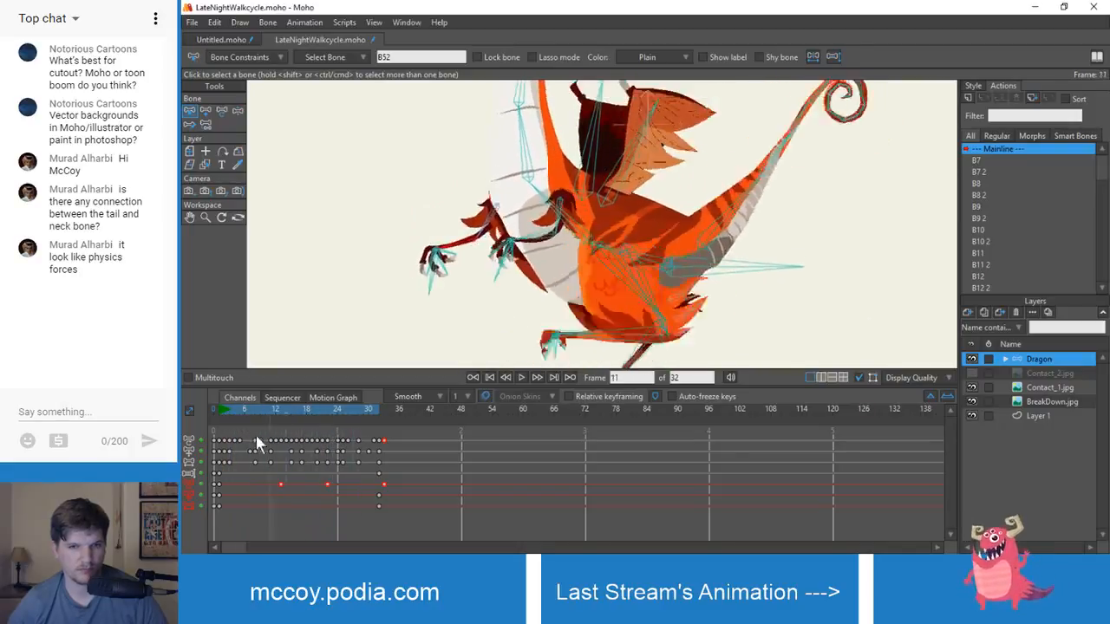
key(space)
- Select the leading arm's upper-arm bone with the Transform Bone tool and delete its keyframes at frame 15
click(232, 413)
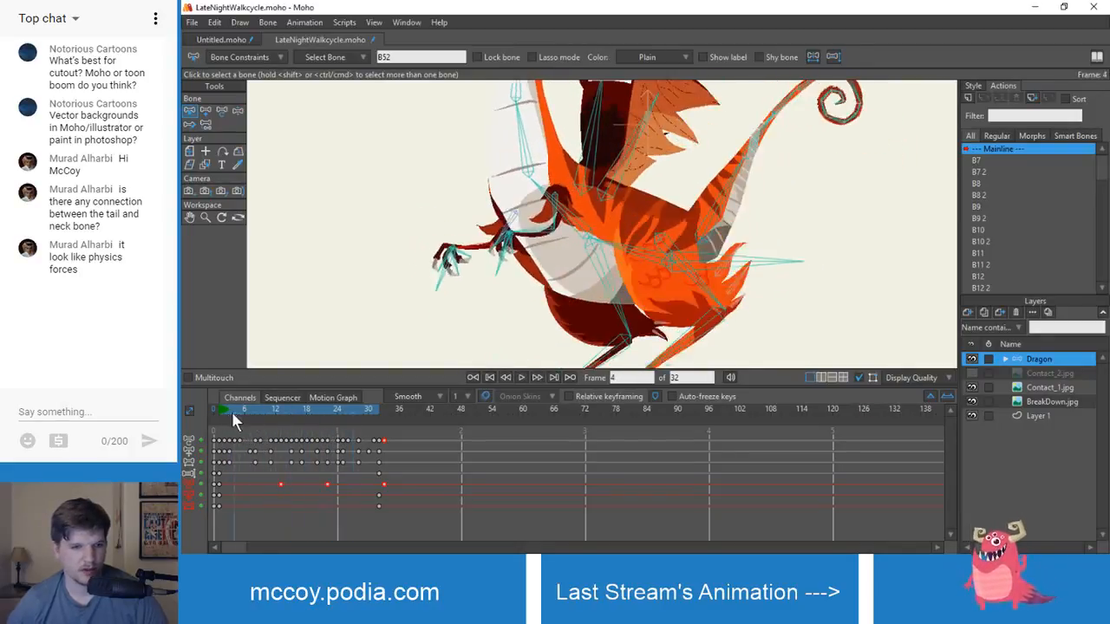
scroll(434, 295, up, 3)
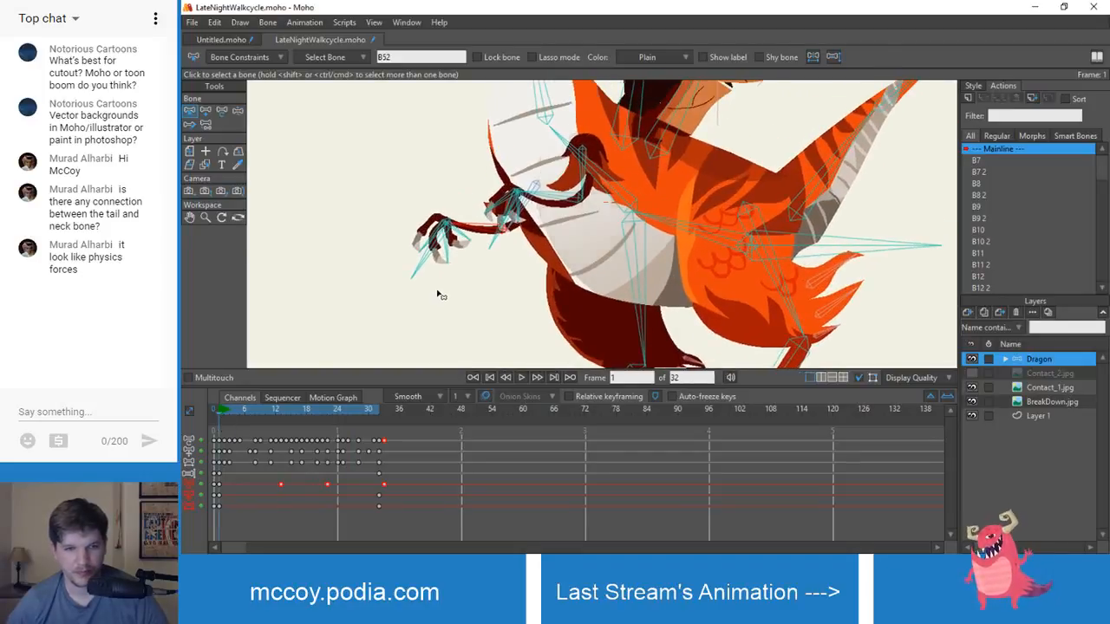
key(t)
scroll(546, 217, up, 2)
scroll(477, 179, up, 4)
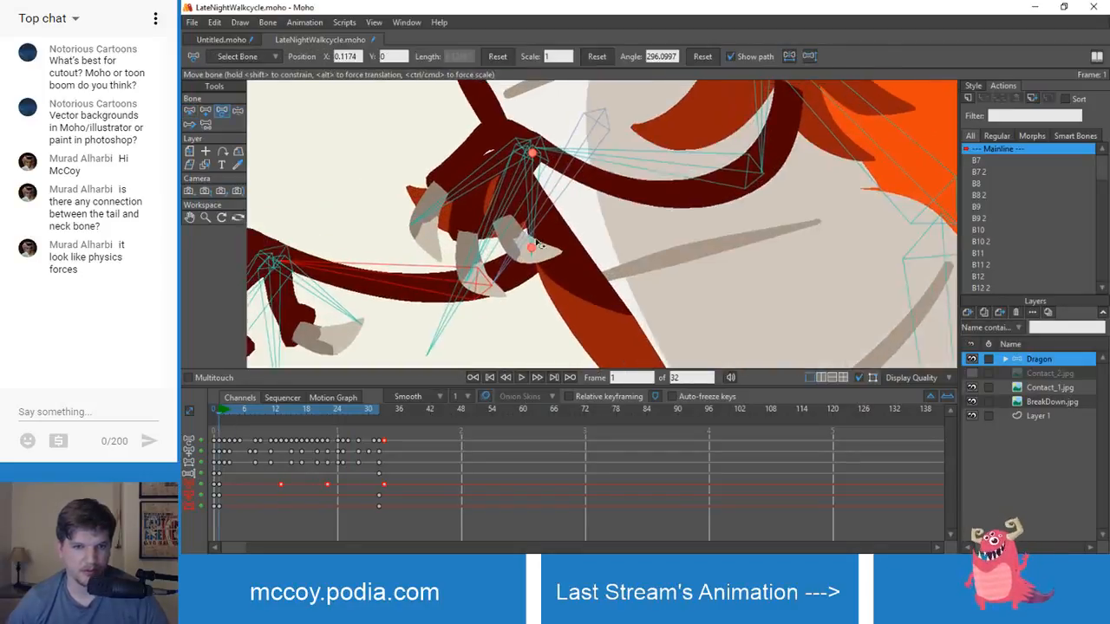
scroll(512, 232, down, 4)
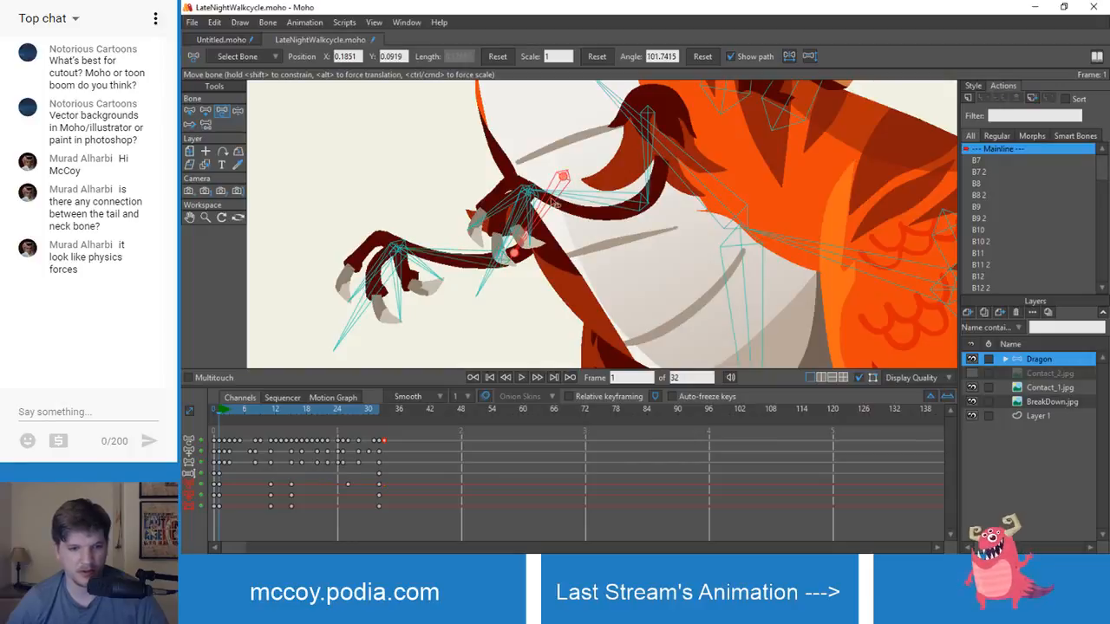
drag(222, 409, 270, 411)
drag(495, 177, 500, 203)
drag(248, 412, 269, 420)
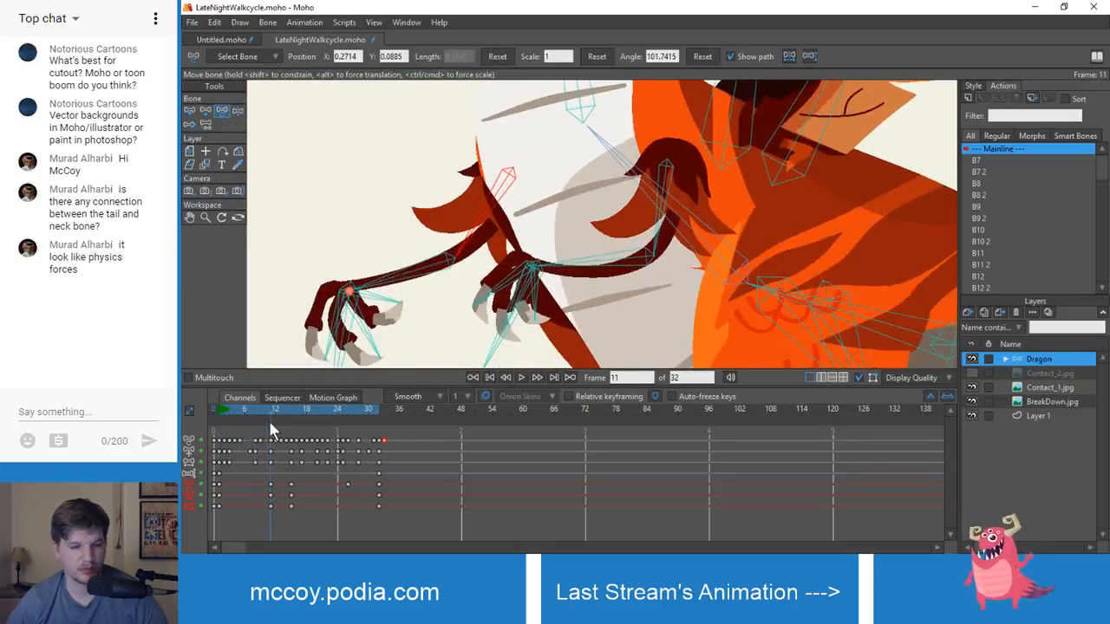
drag(282, 477, 302, 535)
key(Delete)
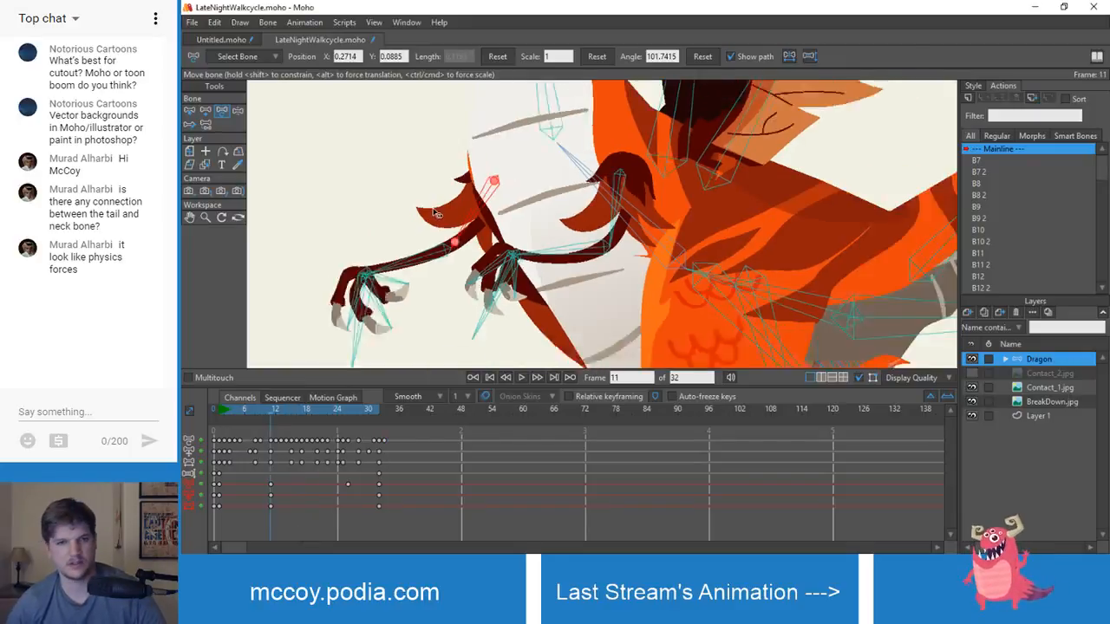
- Play the walk cycle to check the arm swing and show the bone overlay again
drag(254, 479, 278, 523)
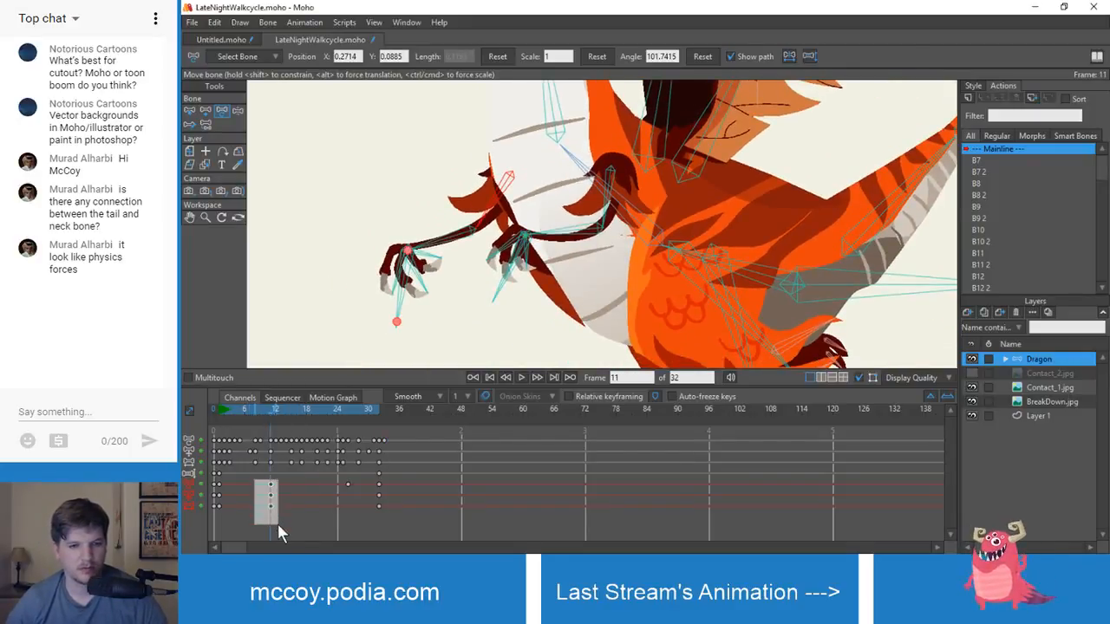
drag(269, 417, 331, 436)
key(space)
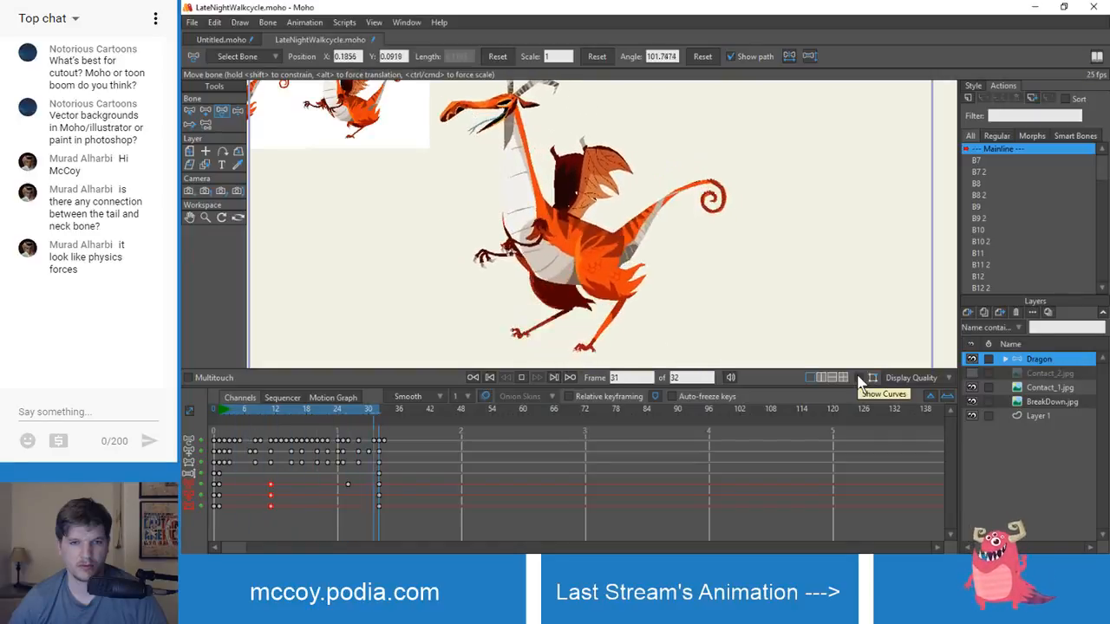
click(859, 378)
scroll(513, 253, up, 5)
key(space)
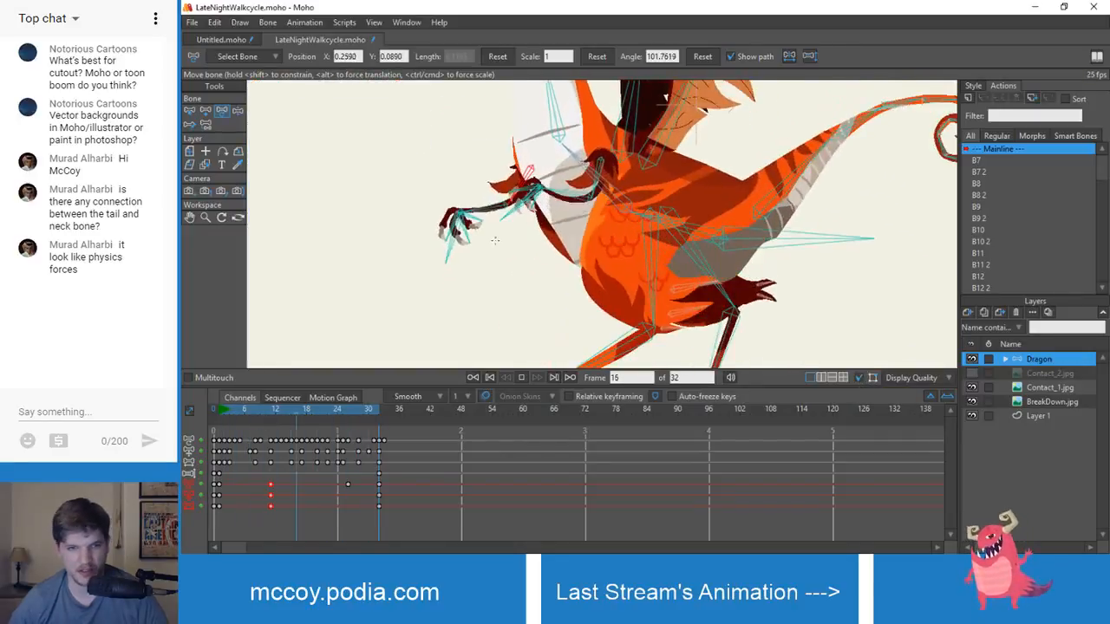
- Shift forearm B52's swing keyframes earlier to frames 6, 15 and 26 and play the cycle
key(b)
mouse_move(246, 409)
mouse_down()
mouse_move(222, 407)
mouse_move(279, 413)
mouse_move(229, 417)
mouse_move(265, 416)
mouse_up()
drag(241, 475, 381, 490)
drag(265, 480, 343, 483)
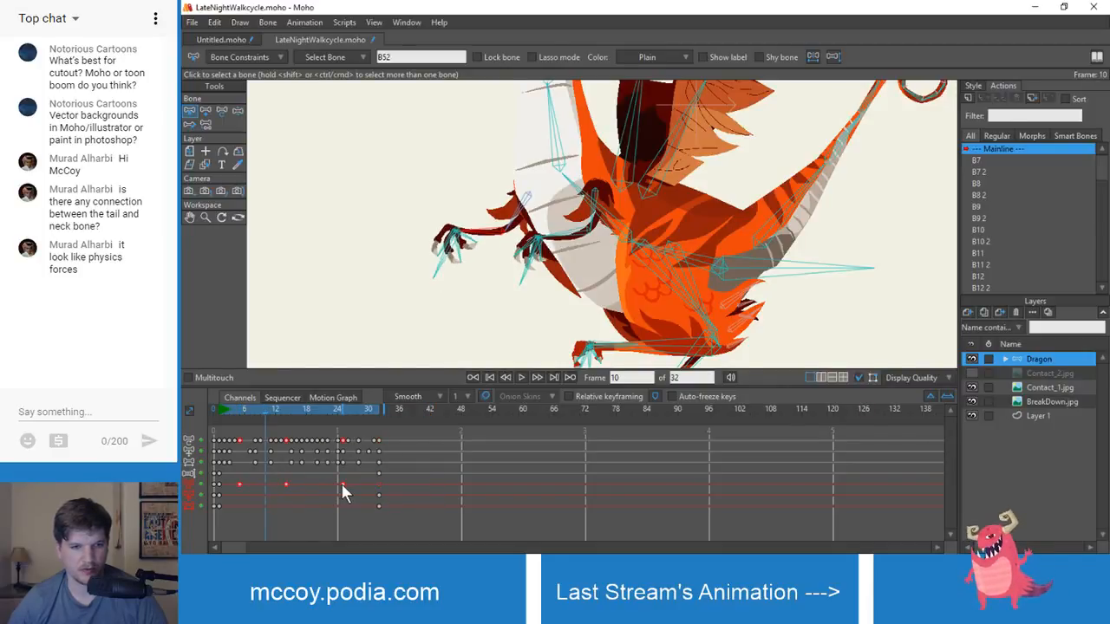
drag(234, 413, 211, 410)
key(space)
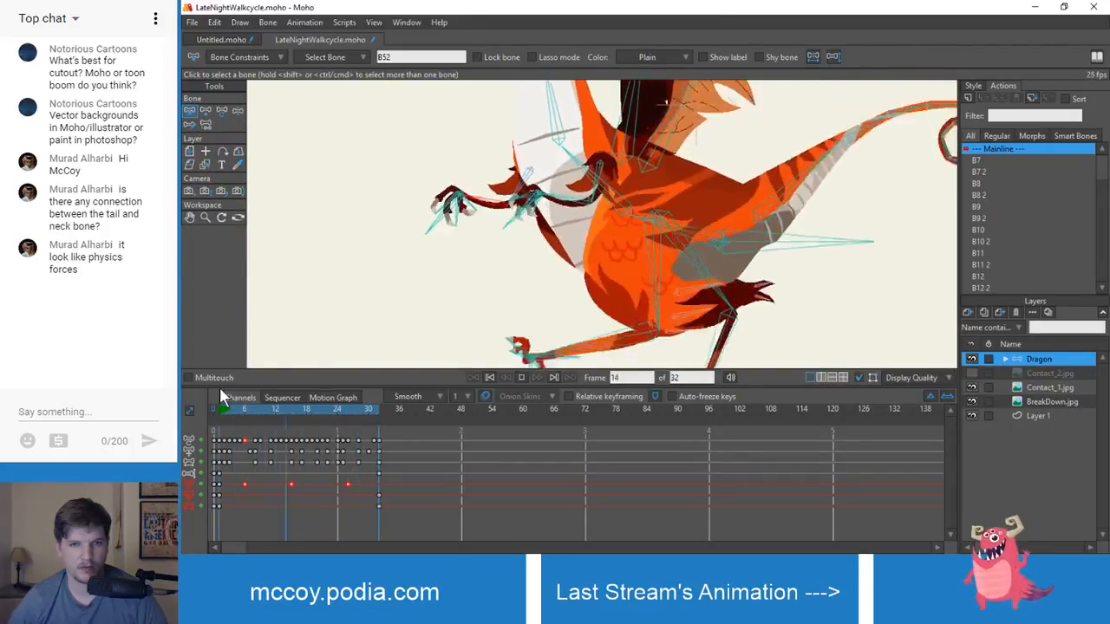
- Copy B52's frame 1 keyframe to frame 32 and play the cycle
key(space)
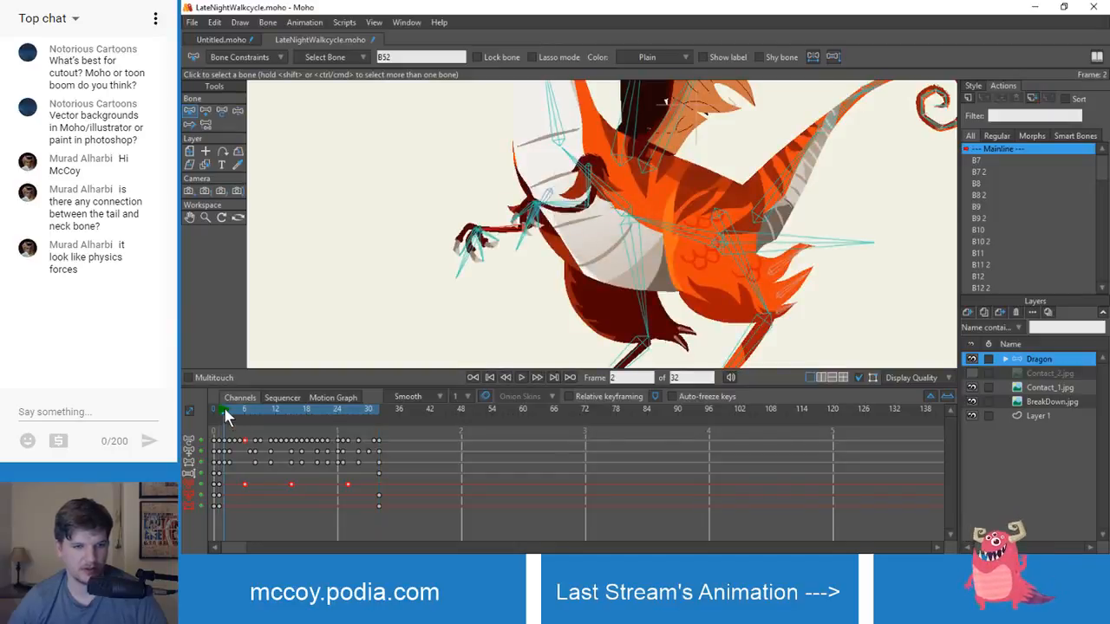
drag(223, 406, 342, 426)
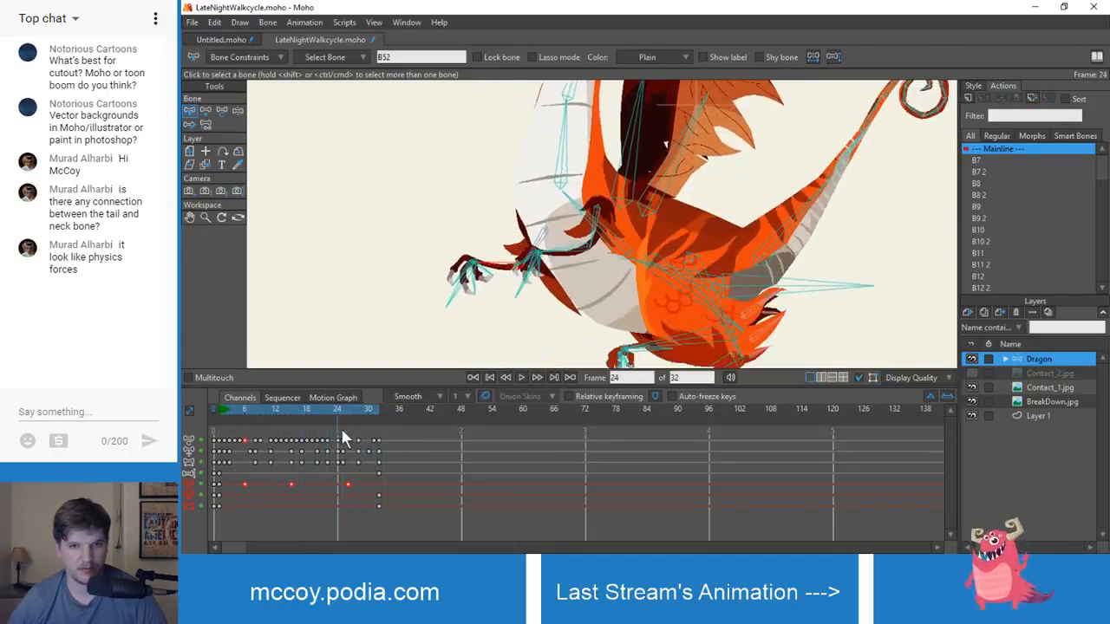
click(377, 441)
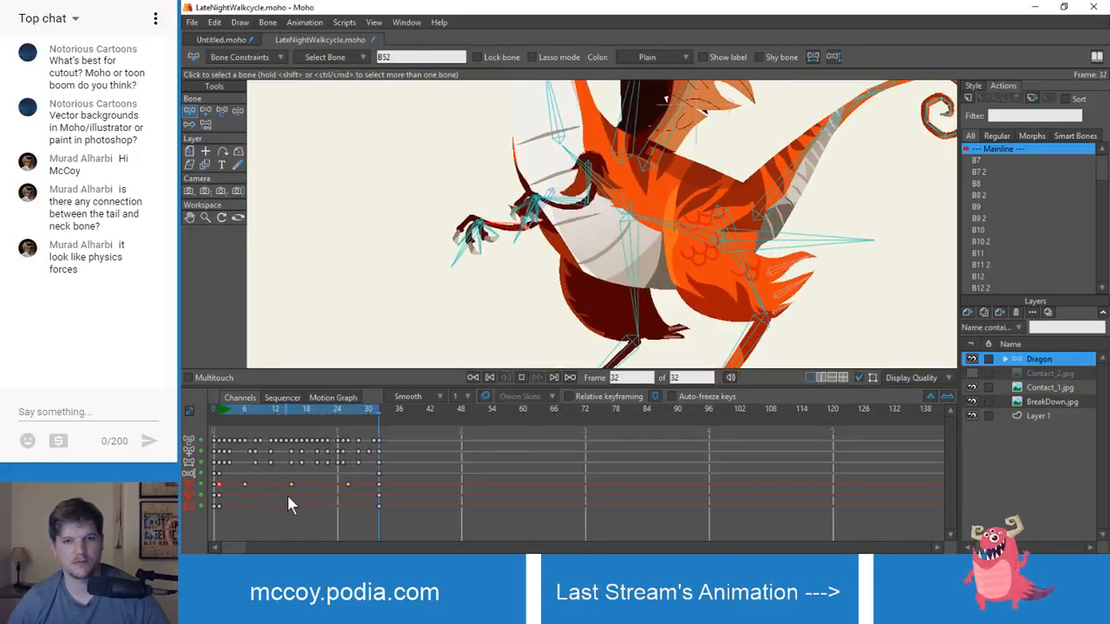
key(space)
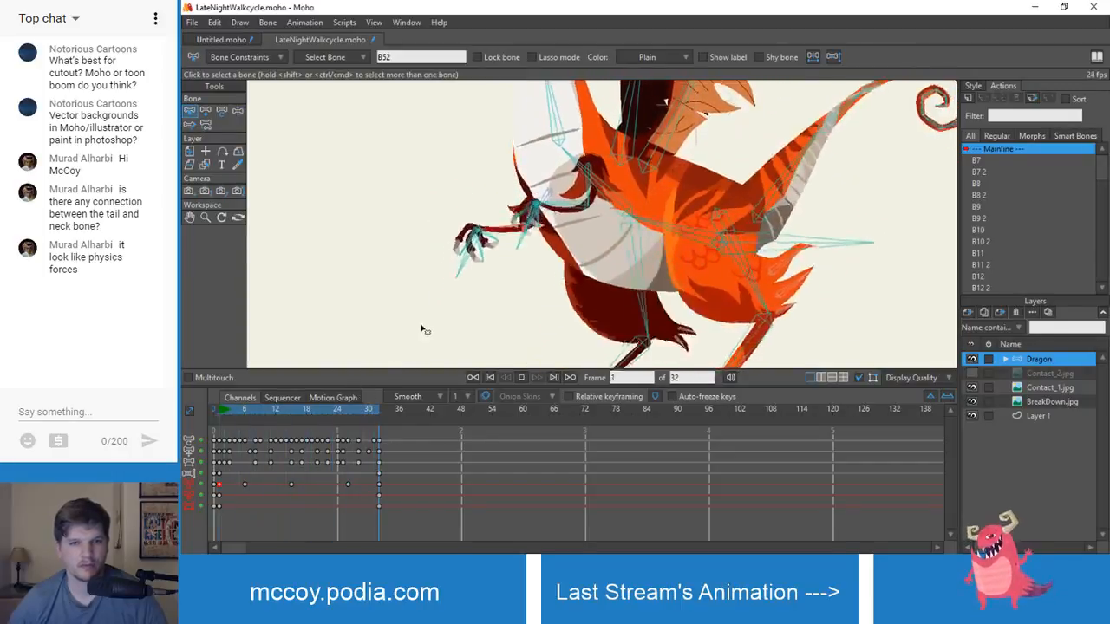
key(space)
- Try rotating a finger bone of the leading hand inward at frame 10
drag(220, 408, 296, 431)
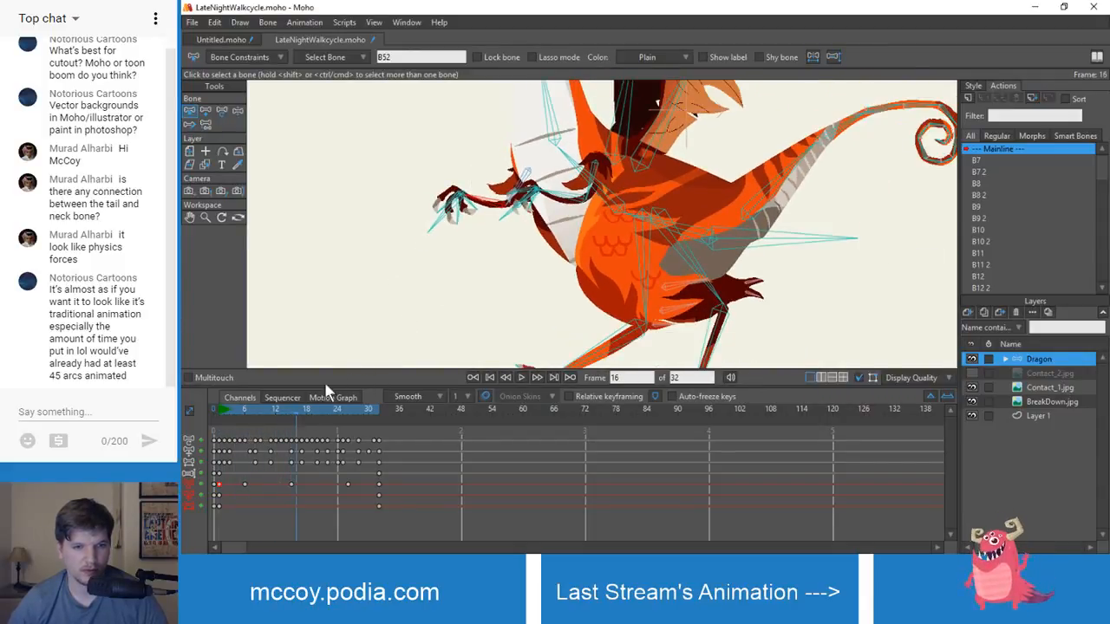
click(293, 412)
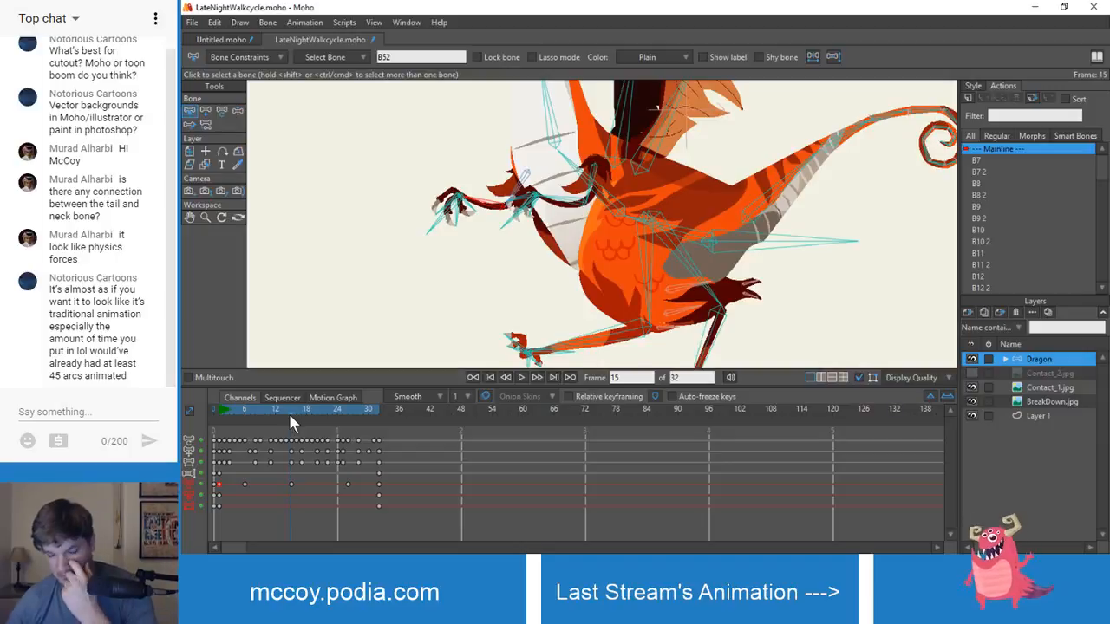
drag(281, 413, 262, 429)
scroll(462, 252, up, 3)
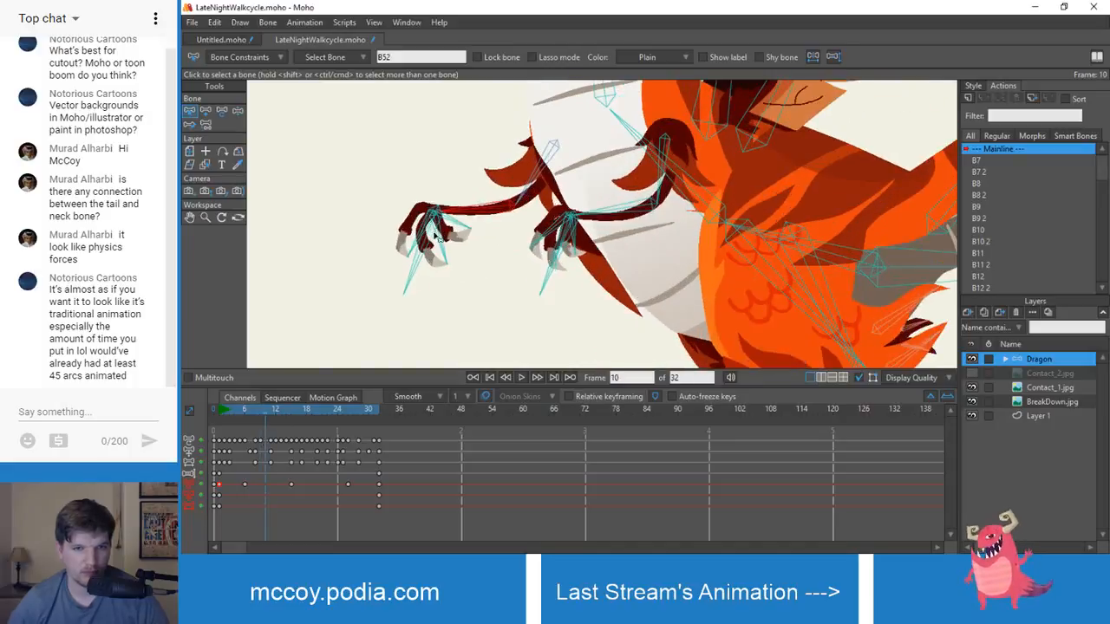
key(z)
drag(425, 234, 448, 245)
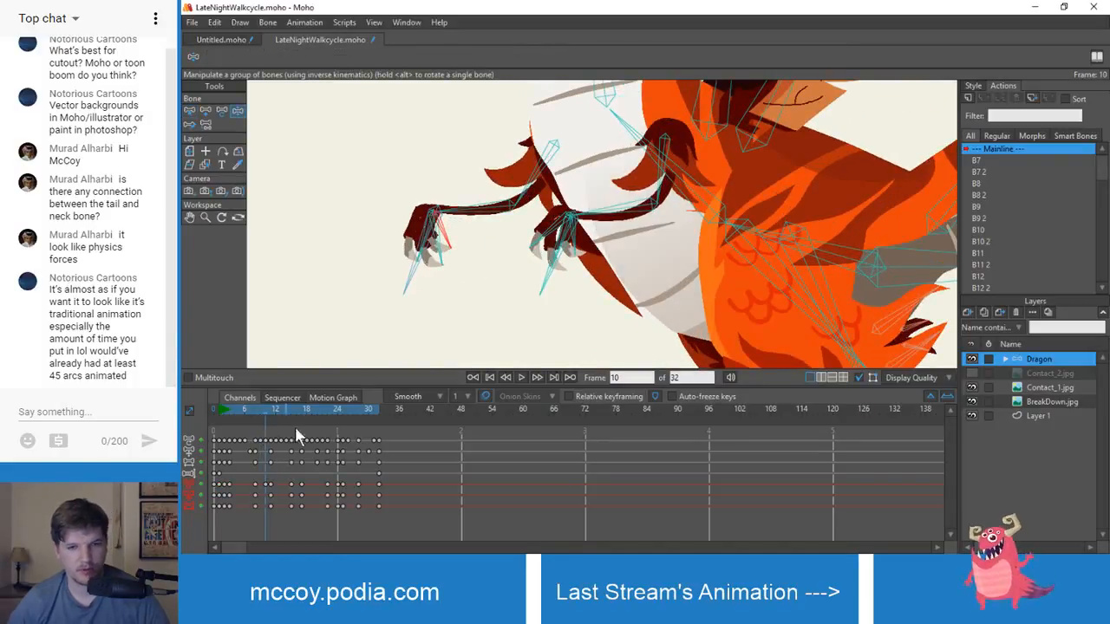
- Select the leading hand's three finger bones and delete all their keyframes between frames 0 and 32
scroll(434, 276, up, 1)
key(z)
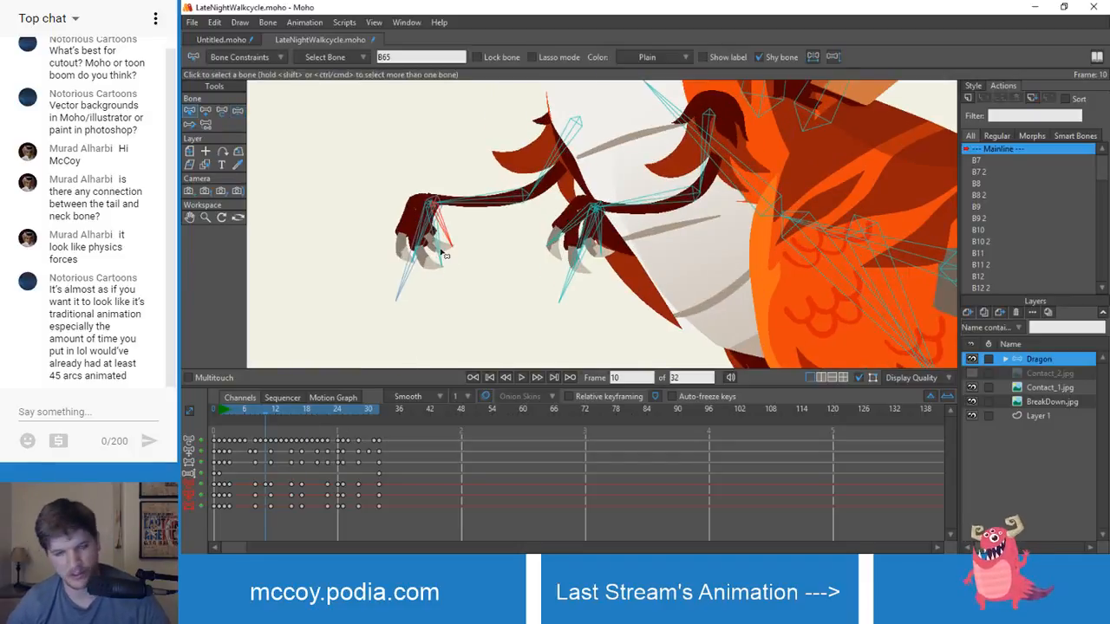
scroll(434, 252, up, 2)
click(423, 216)
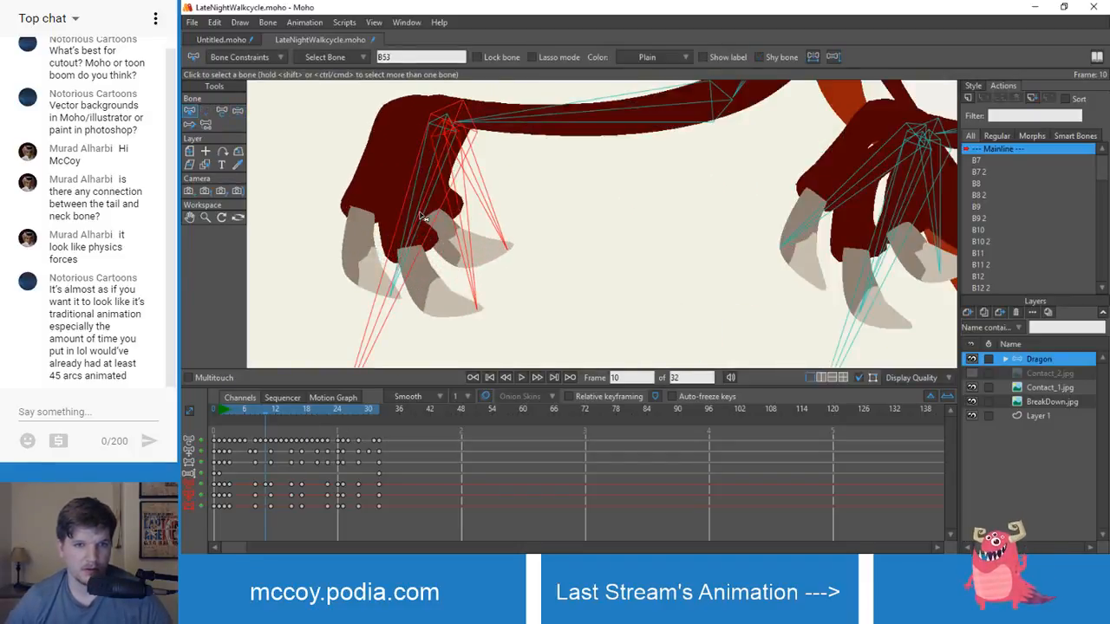
shift+click(425, 193)
click(490, 259)
click(472, 250)
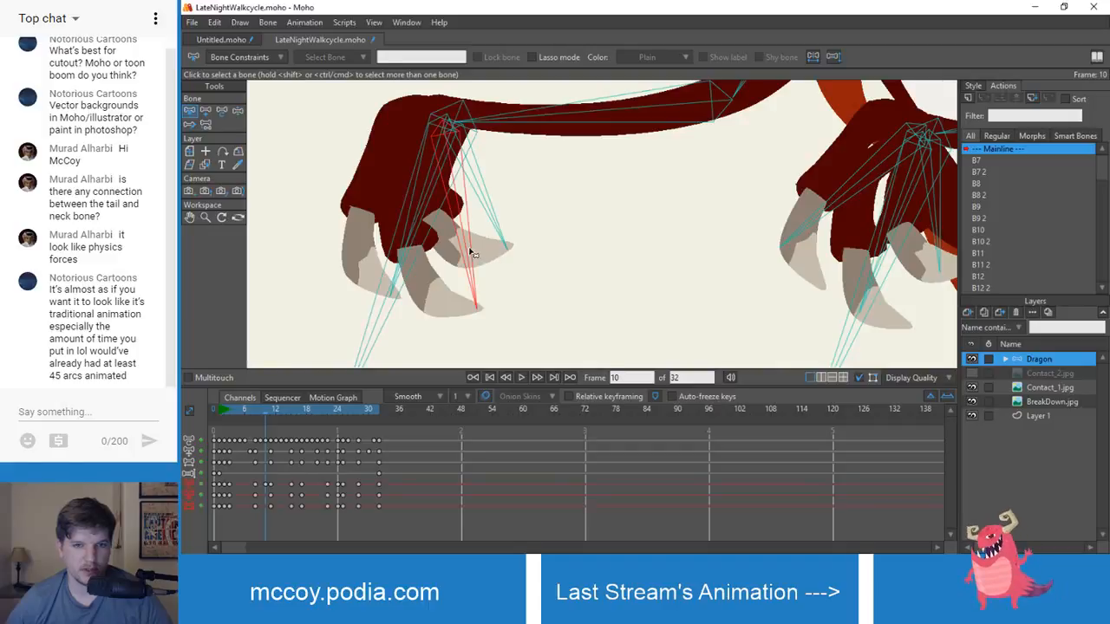
shift+click(496, 211)
shift+click(415, 201)
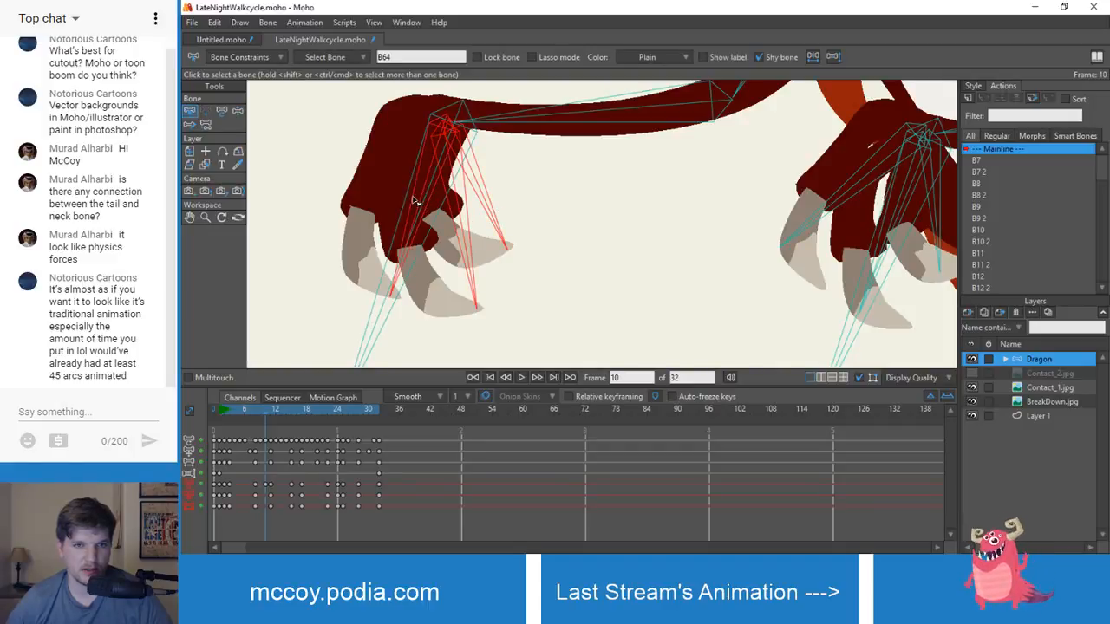
drag(362, 484, 218, 516)
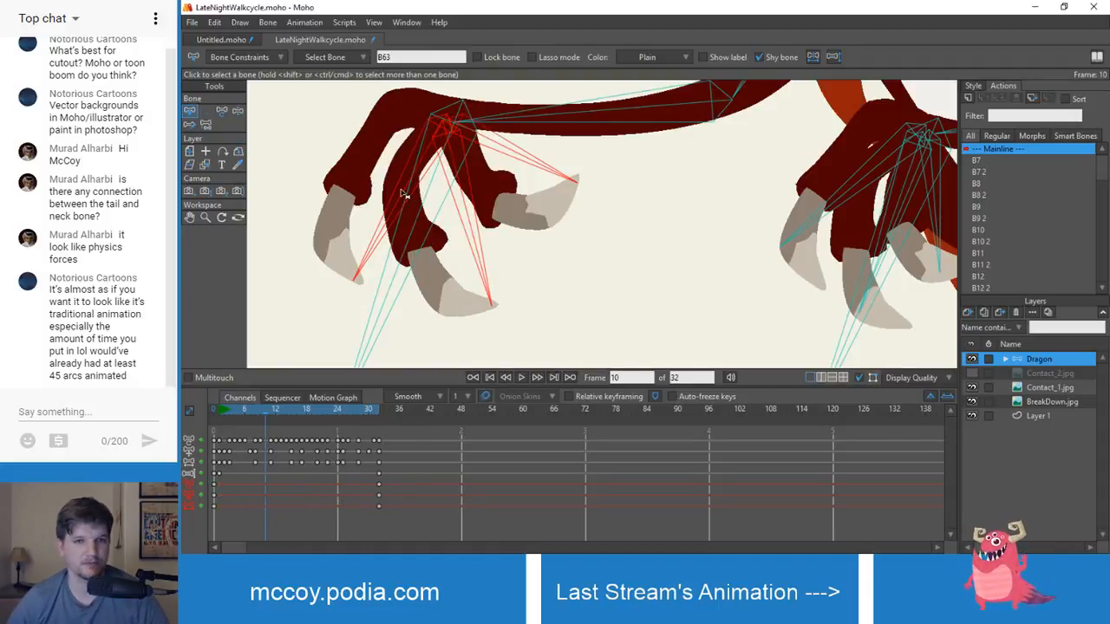
- Copy the three finger bones' frame 0 keyframes to frame 1, and the frame 1 keyframes to frame 32
scroll(404, 194, down, 2)
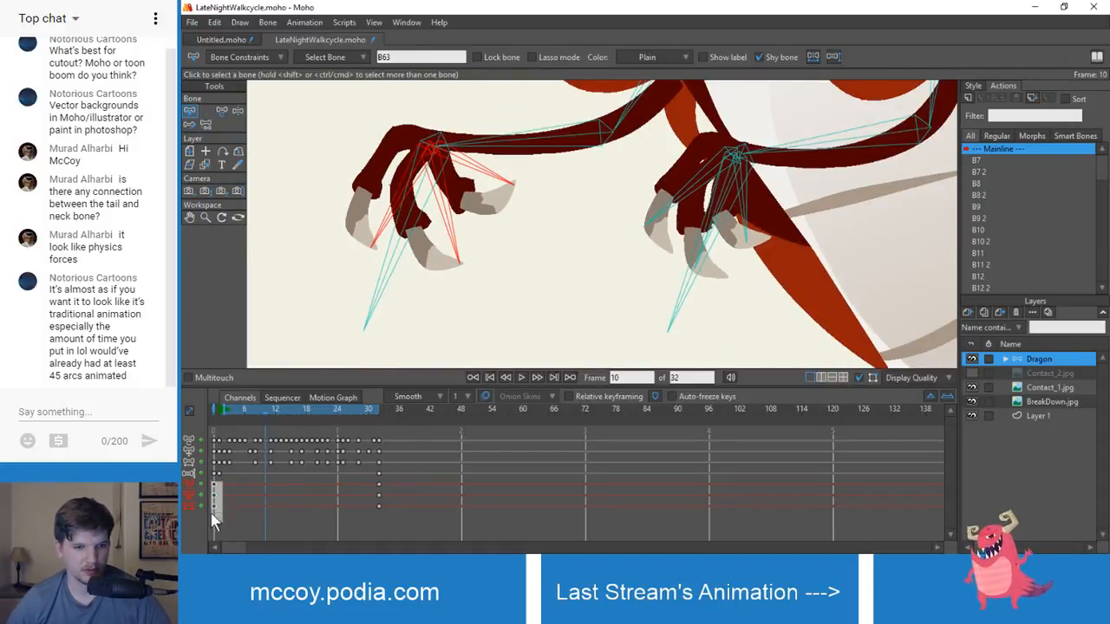
click(219, 413)
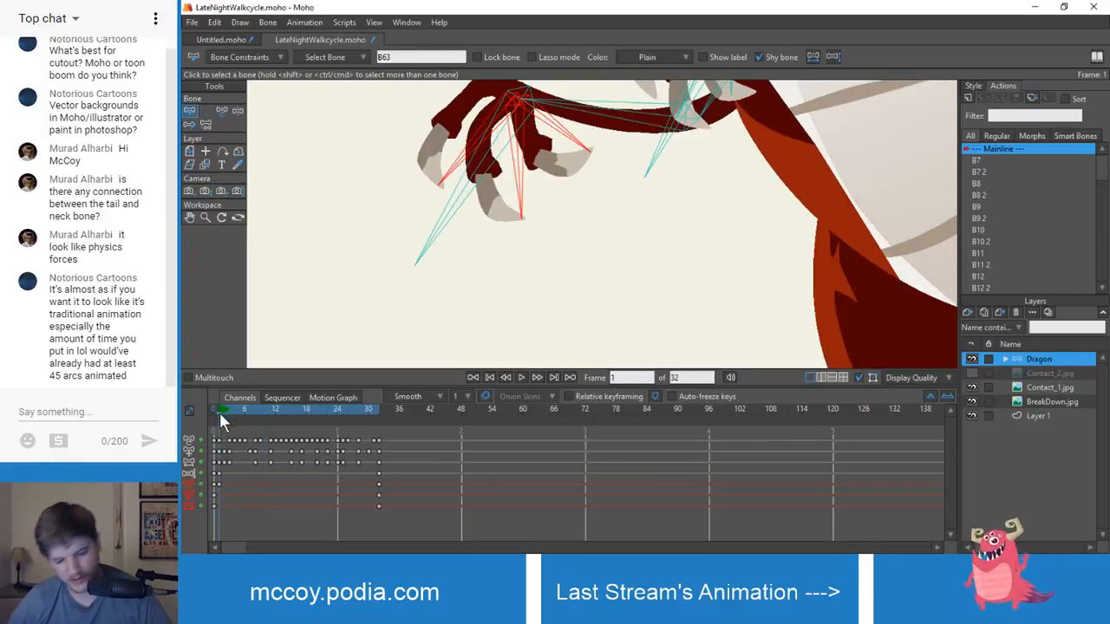
drag(219, 413, 378, 413)
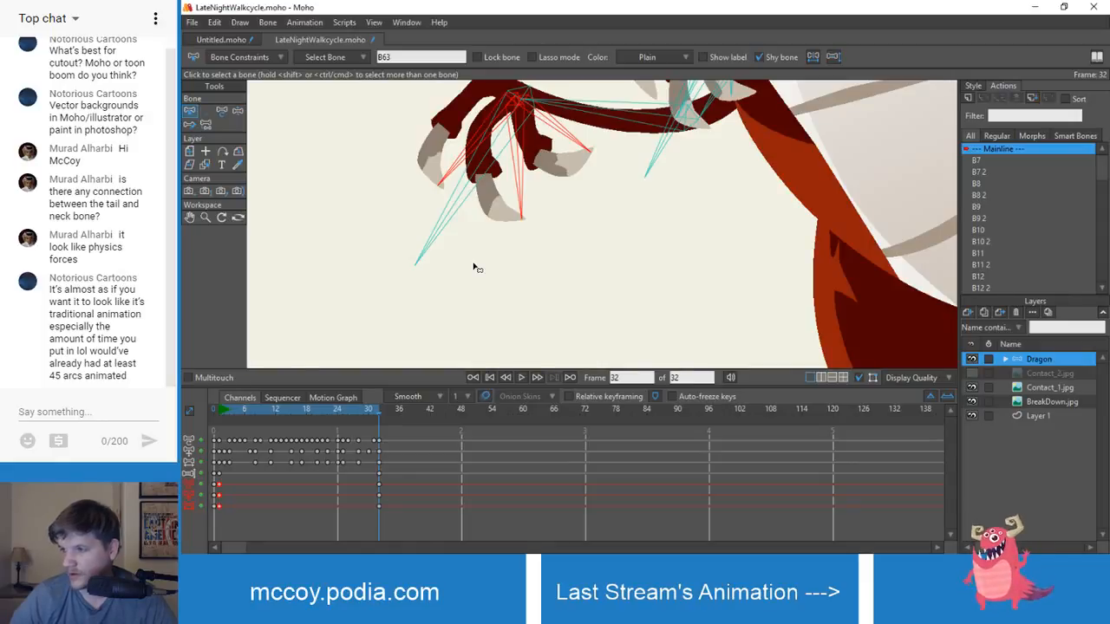
- Key a new pose for the leading hand's finger bones at frame 10
scroll(473, 263, down, 2)
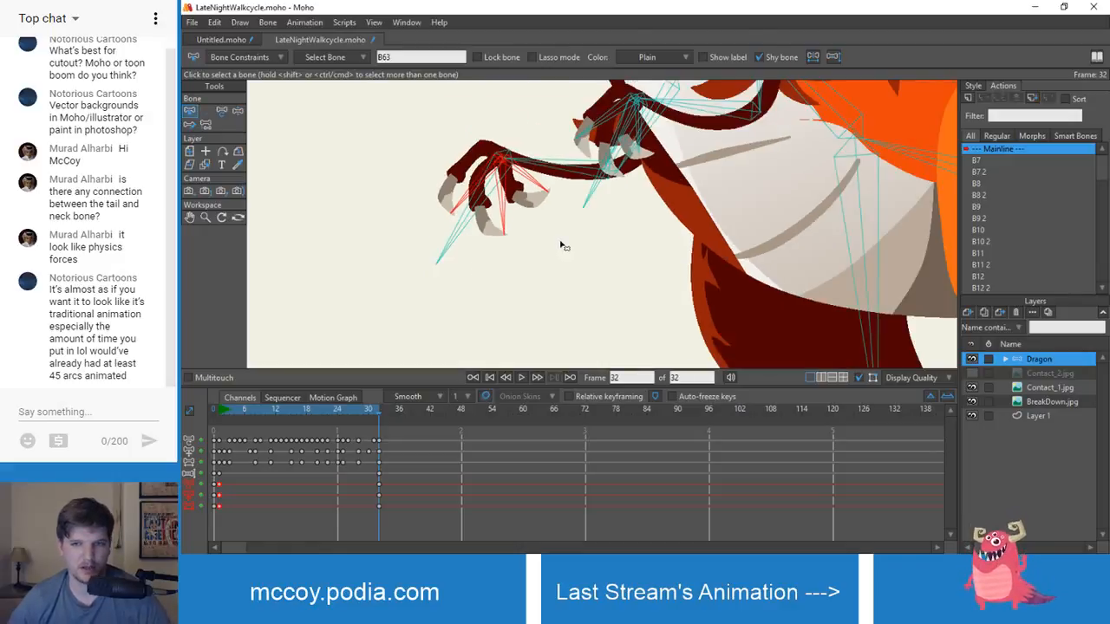
scroll(531, 260, down, 2)
drag(559, 243, 503, 288)
scroll(502, 288, up, 2)
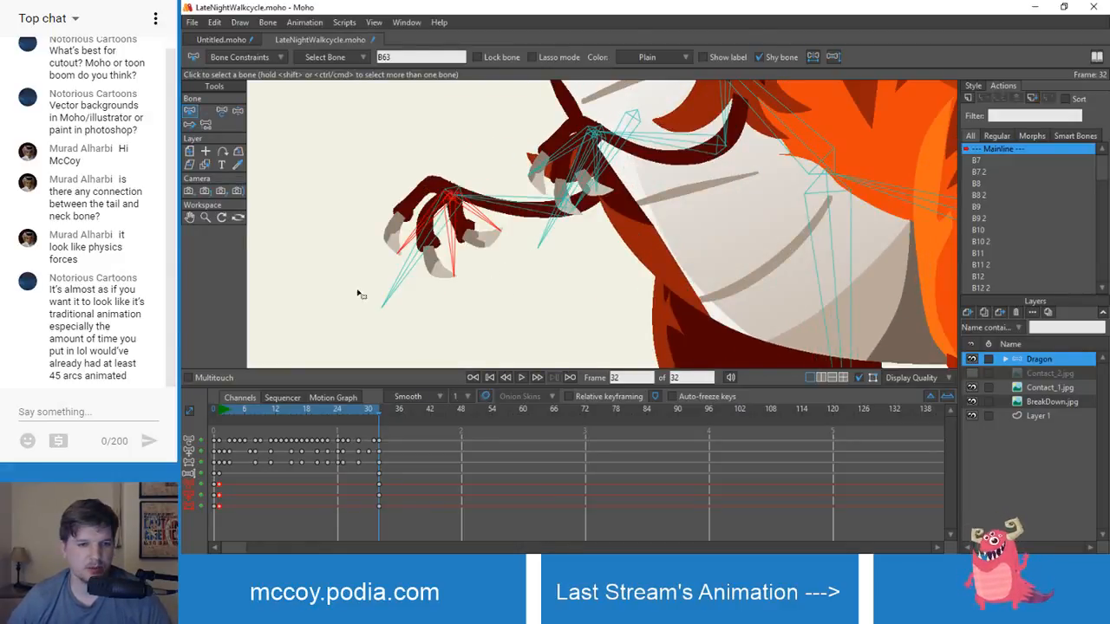
drag(220, 410, 250, 412)
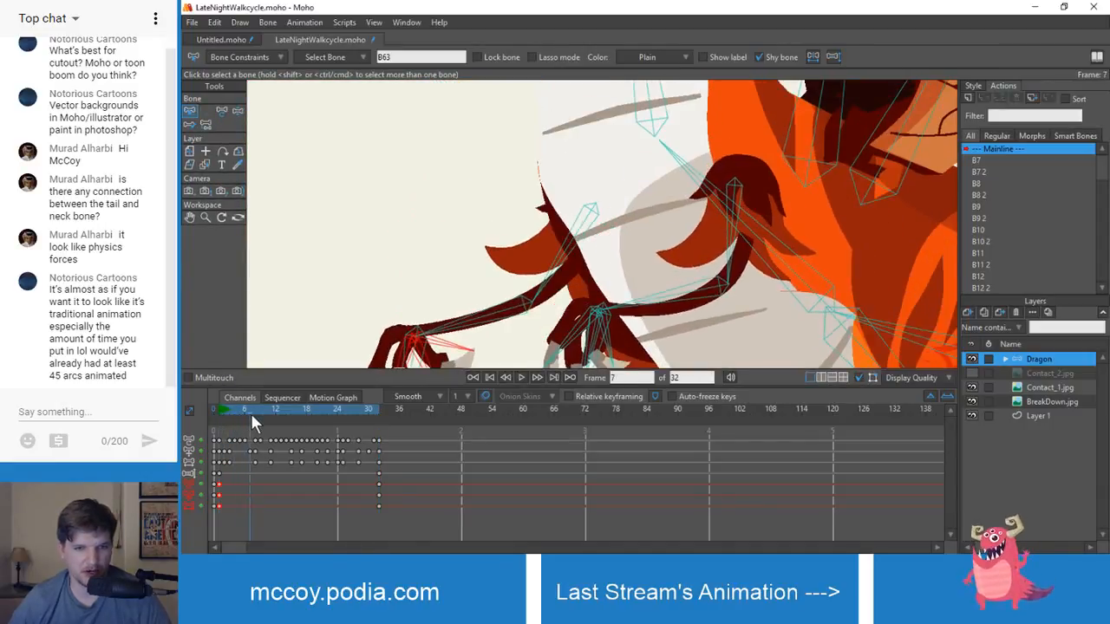
drag(416, 205, 494, 165)
scroll(482, 231, up, 3)
drag(448, 253, 460, 163)
scroll(433, 208, up, 2)
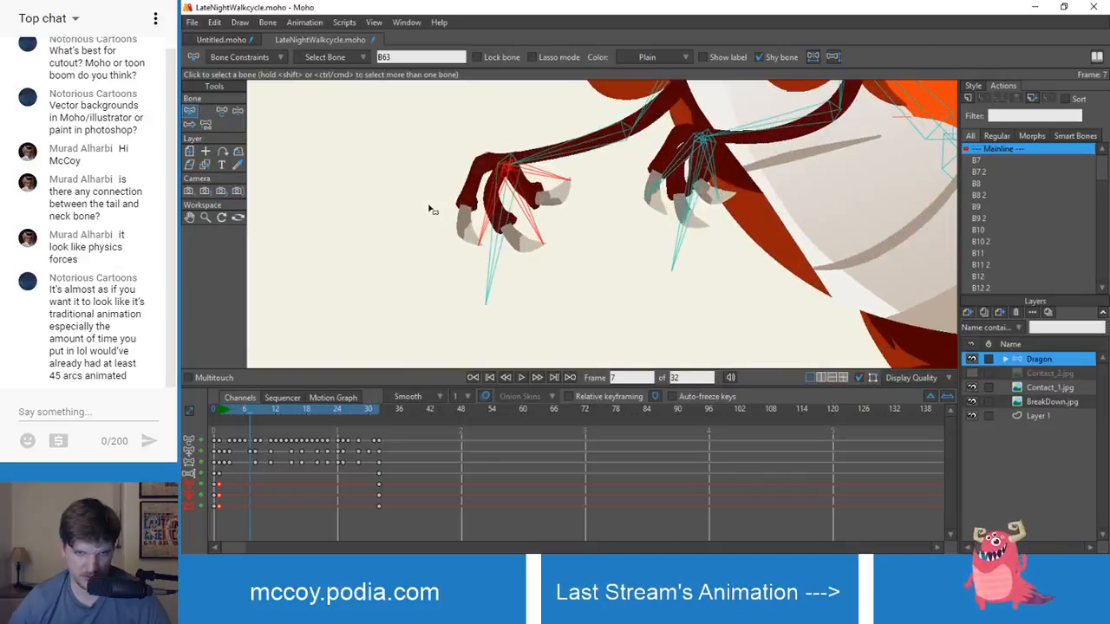
scroll(395, 252, up, 2)
mouse_move(255, 403)
mouse_down()
mouse_move(225, 415)
mouse_move(266, 421)
mouse_up()
scroll(428, 215, down, 3)
drag(446, 165, 520, 246)
scroll(452, 288, up, 2)
key(z)
- Rotate the leading hand's three finger bones forward at frame 20 with the Manipulate Bones tool
drag(257, 409, 318, 438)
mouse_move(485, 198)
mouse_down()
mouse_move(511, 212)
mouse_move(474, 189)
mouse_up()
key(ctrl+z)
scroll(476, 206, up, 3)
drag(549, 212, 525, 213)
drag(471, 169, 452, 164)
drag(595, 196, 571, 212)
scroll(552, 208, down, 5)
scroll(503, 282, up, 1)
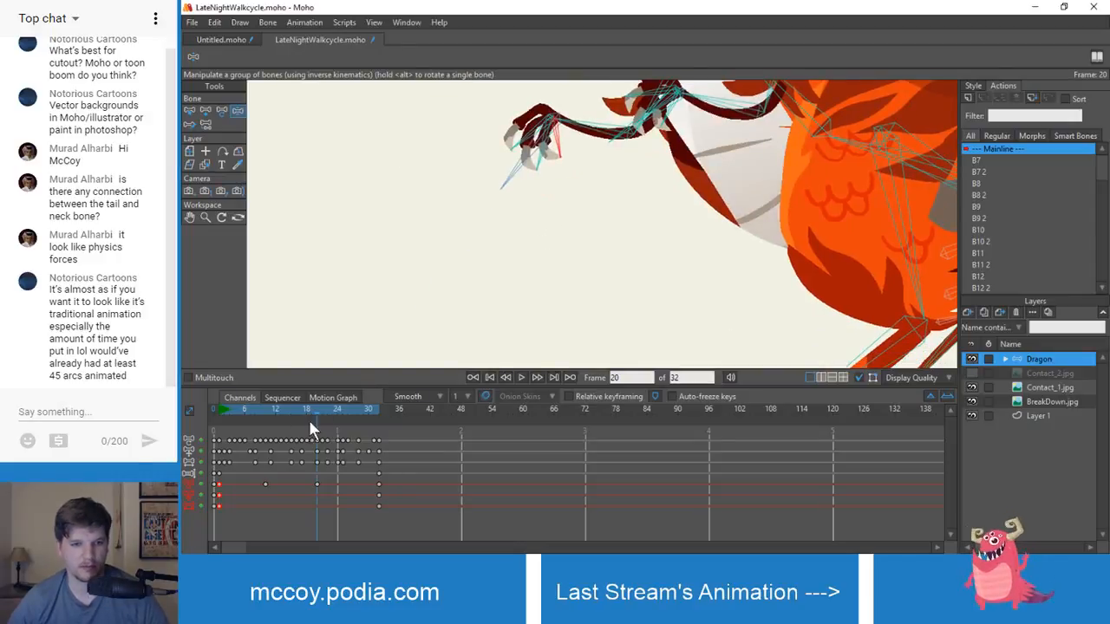
- Preview the walk cycle and rotate the leading hand's finger bones back toward the body at frame 26
drag(314, 407, 181, 410)
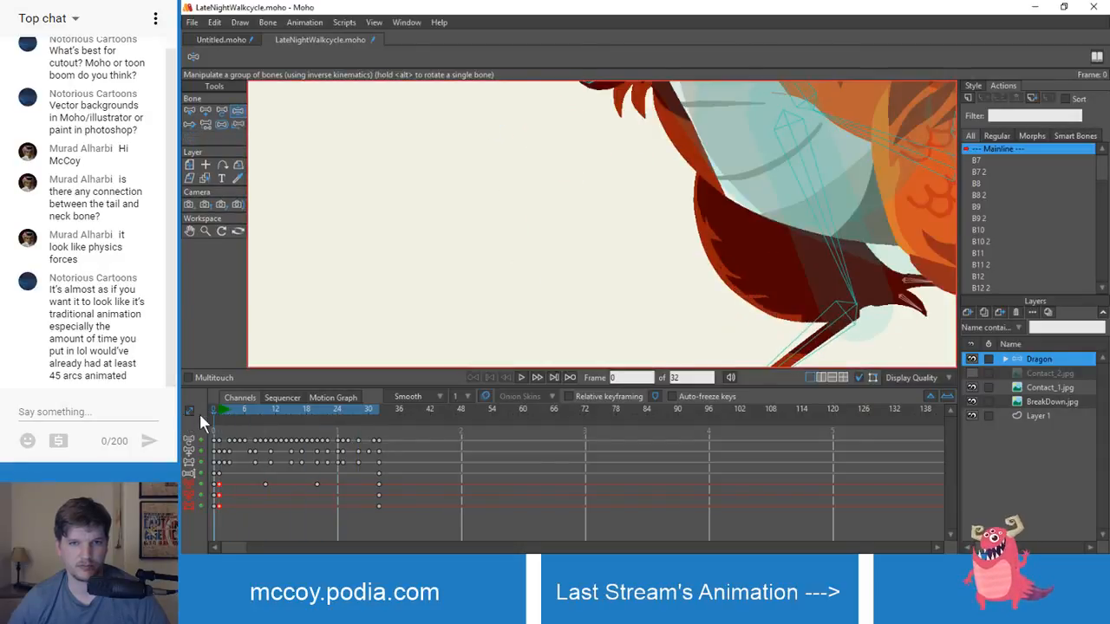
key(space)
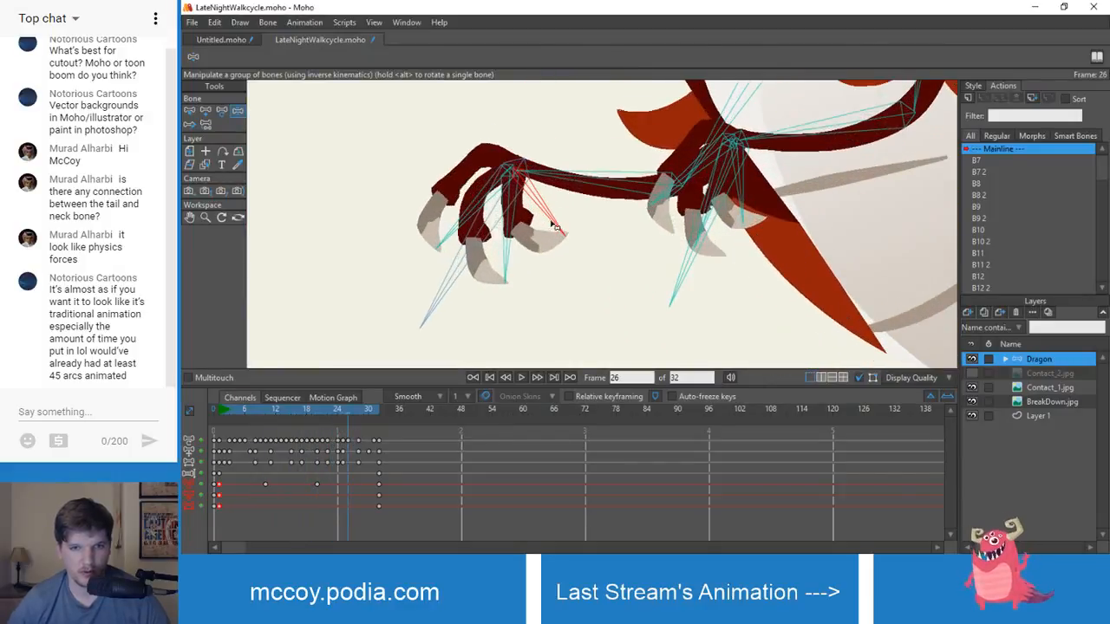
drag(457, 227, 501, 218)
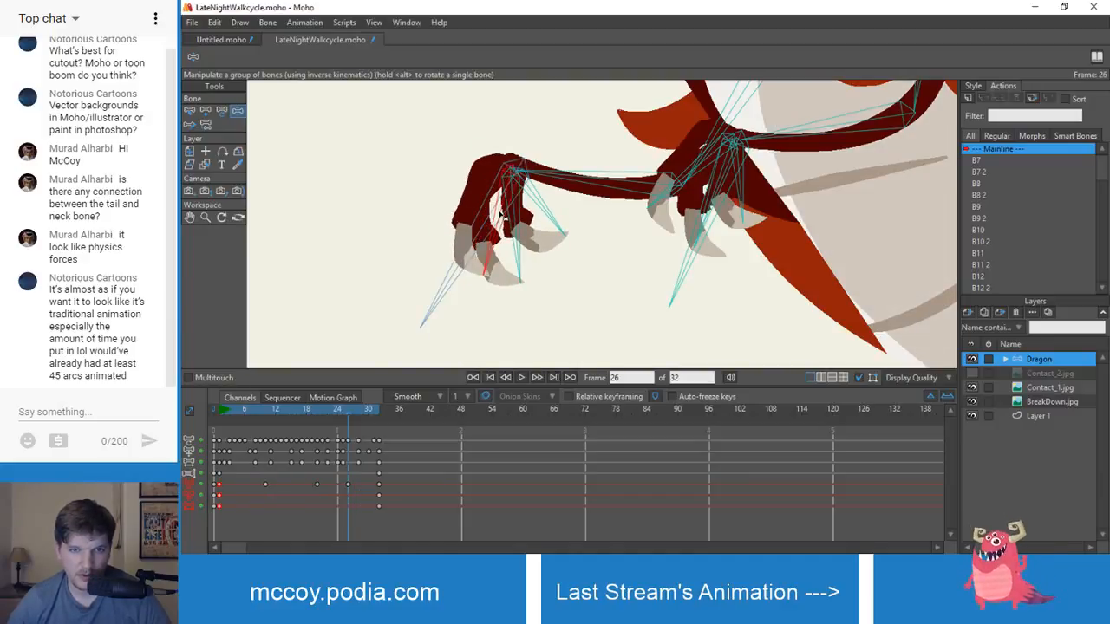
scroll(546, 248, down, 8)
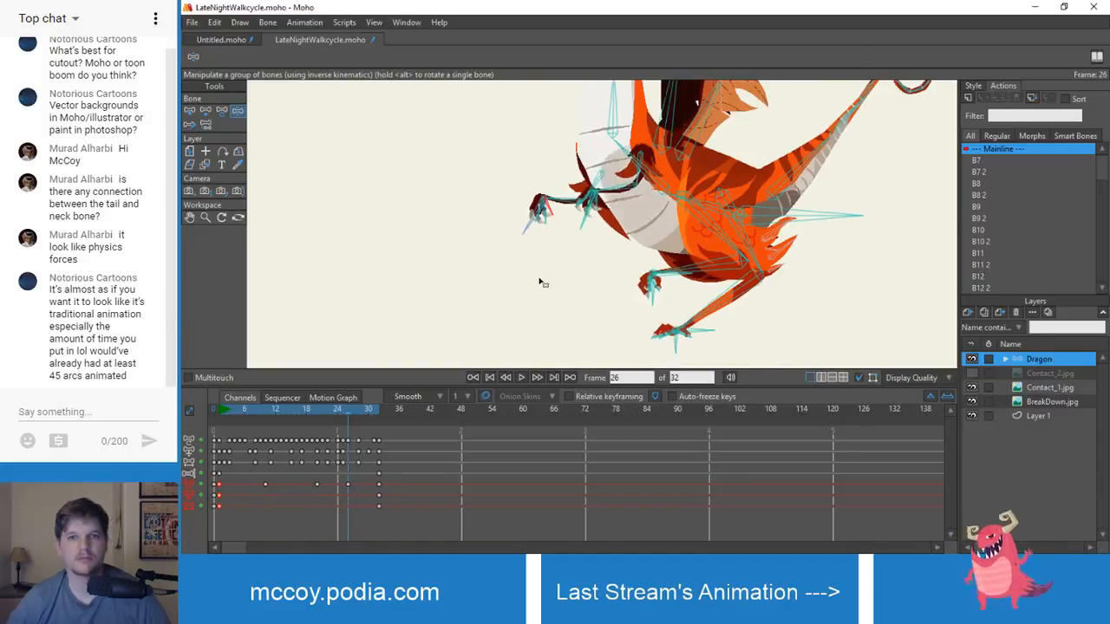
scroll(519, 257, up, 3)
key(space)
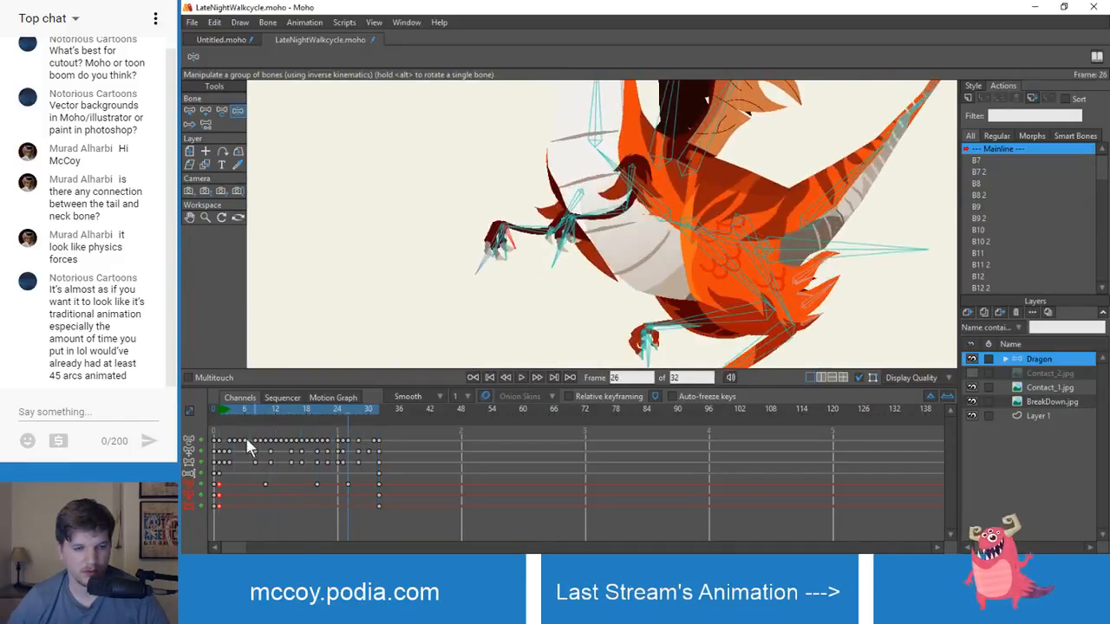
- Bring the leading hand's finger bones closer together at frame 1 and play back the cycle
click(221, 412)
drag(221, 412, 222, 457)
scroll(470, 252, up, 4)
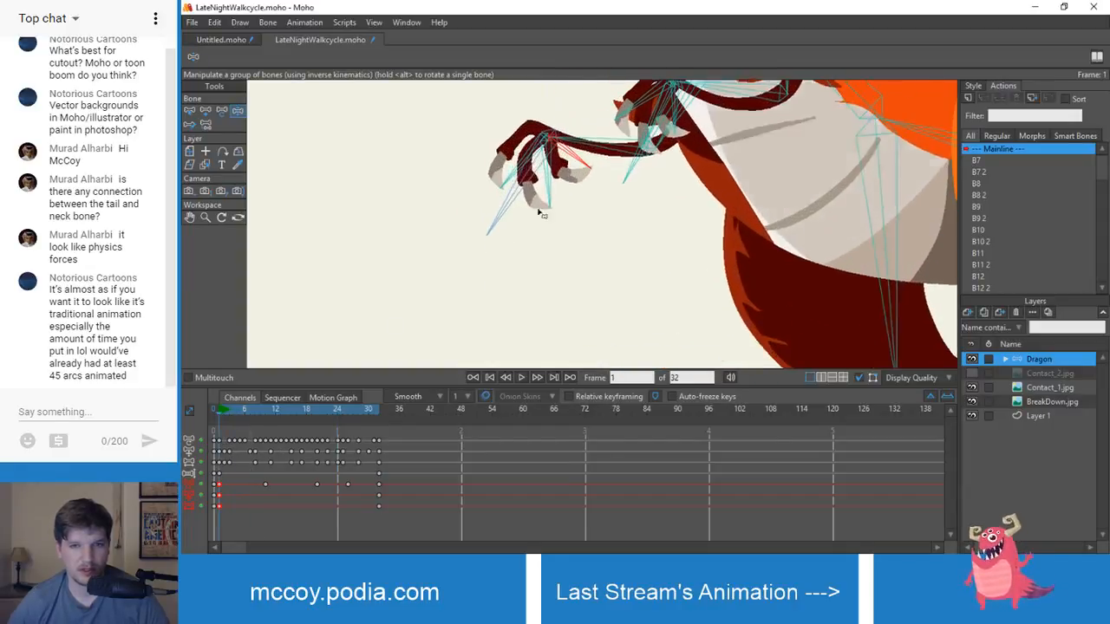
scroll(515, 252, down, 2)
drag(547, 200, 468, 229)
scroll(466, 229, down, 3)
key(space)
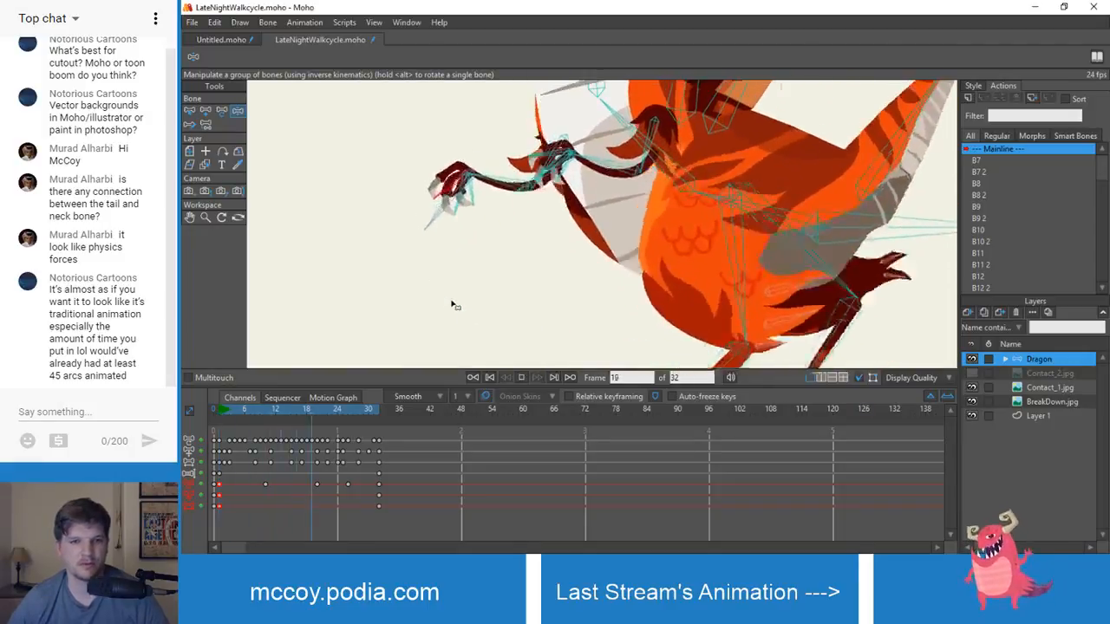
key(space)
- Compare the finger poses at frames 1 and 32, reselecting the leading hand's three finger bones and their frame 1 angle keyframe
drag(236, 416, 220, 417)
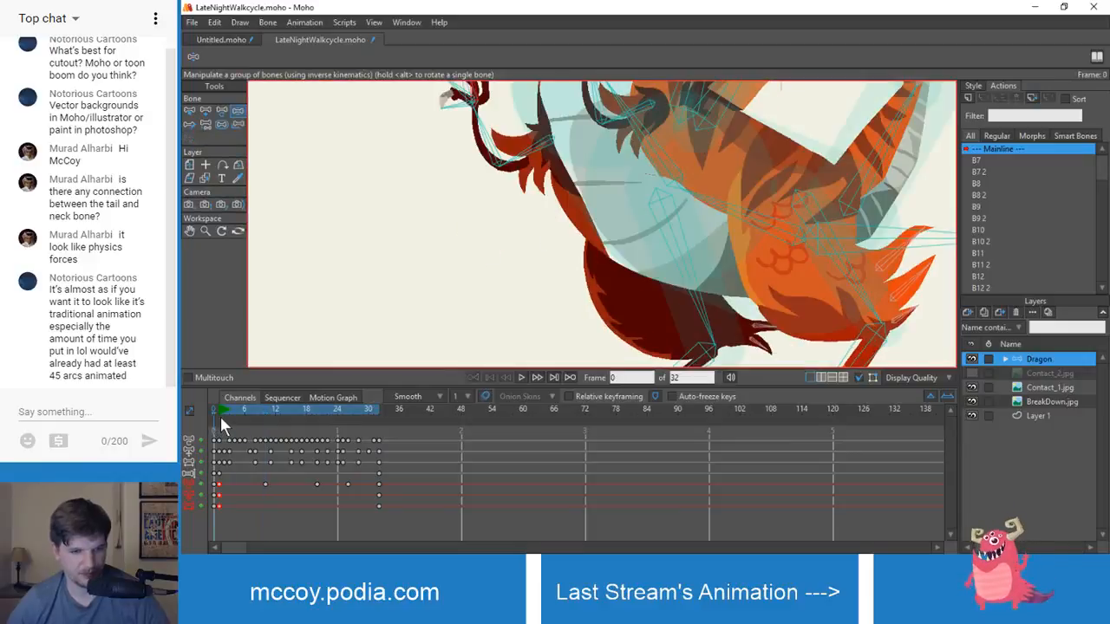
scroll(483, 227, up, 3)
key(b)
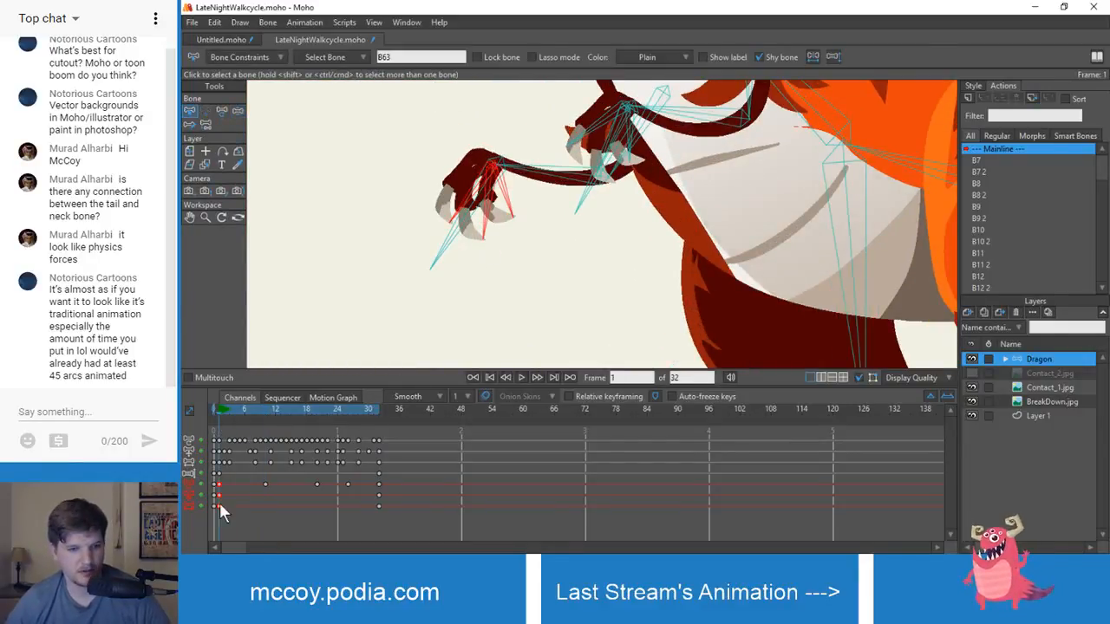
drag(343, 408, 378, 424)
key(t)
scroll(429, 351, down, 2)
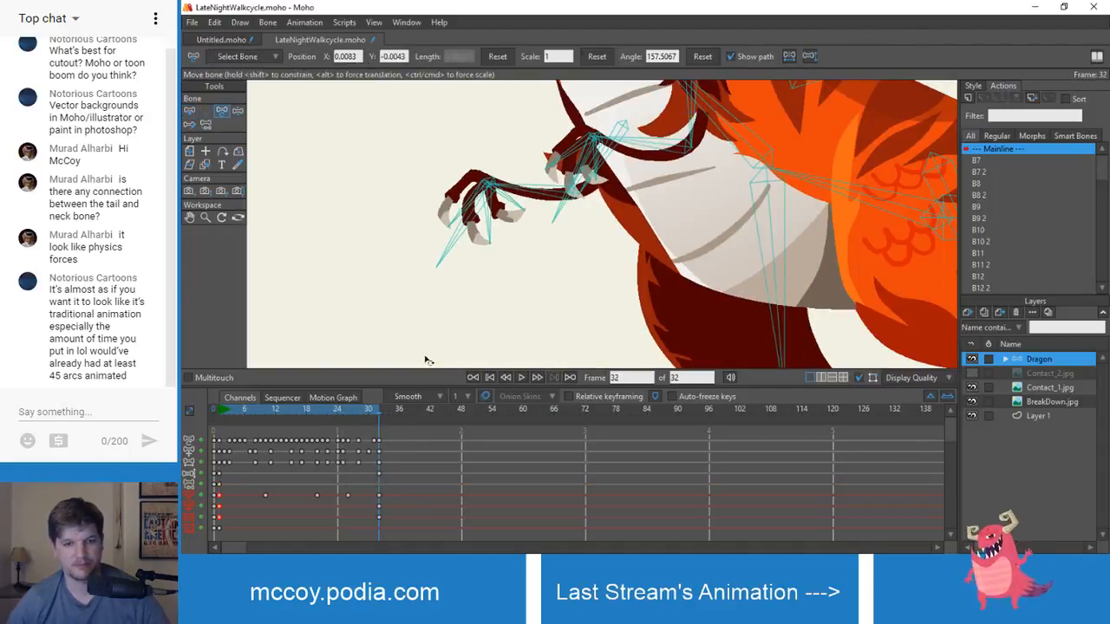
key(ctrl+z)
scroll(424, 285, up, 2)
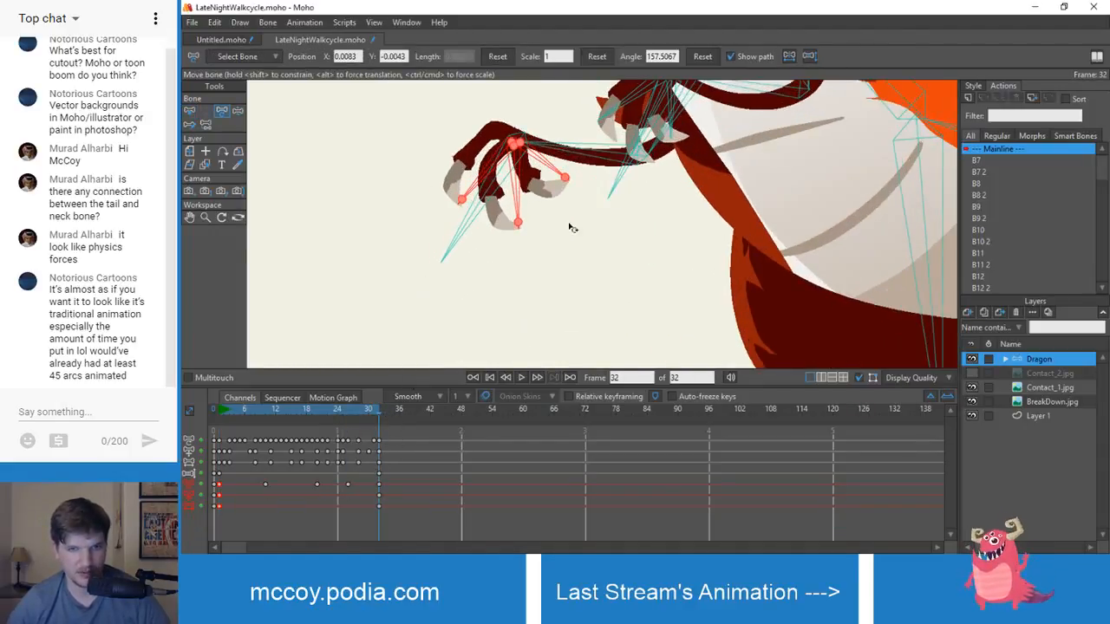
key(b)
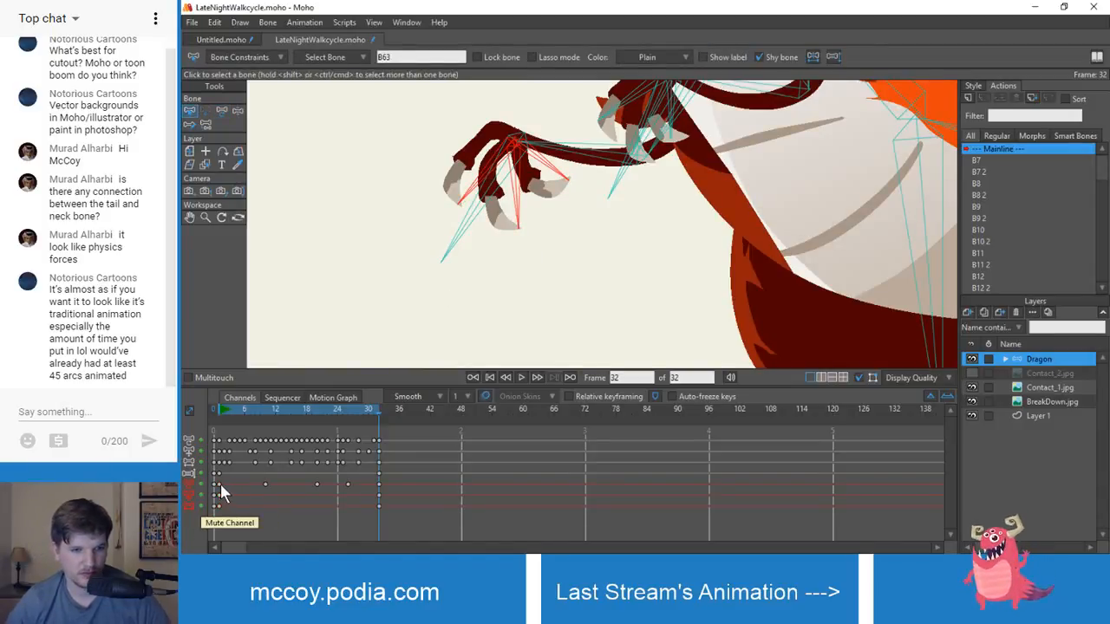
- Play the walk cycle with the bone overlay hidden and shown to examine the leading hand's finger motion
key(space)
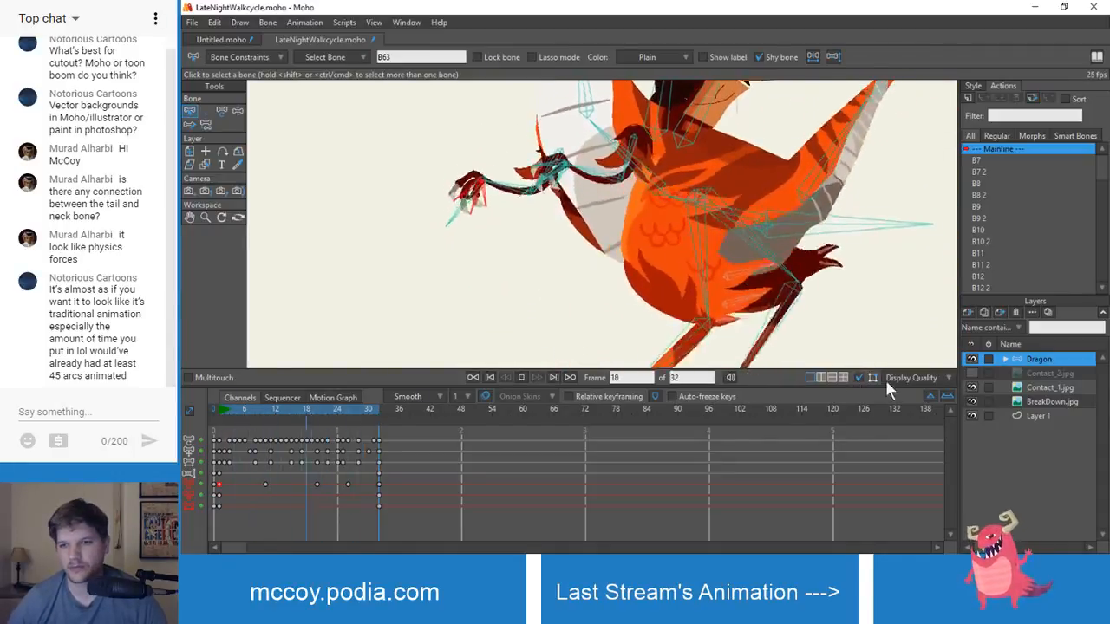
click(858, 378)
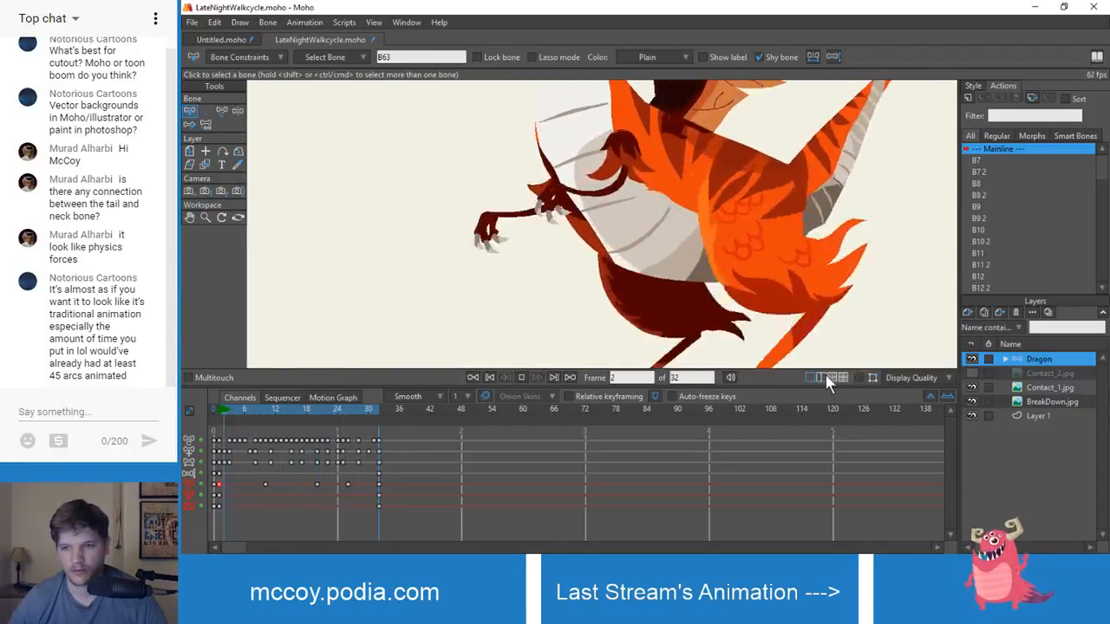
scroll(471, 294, up, 5)
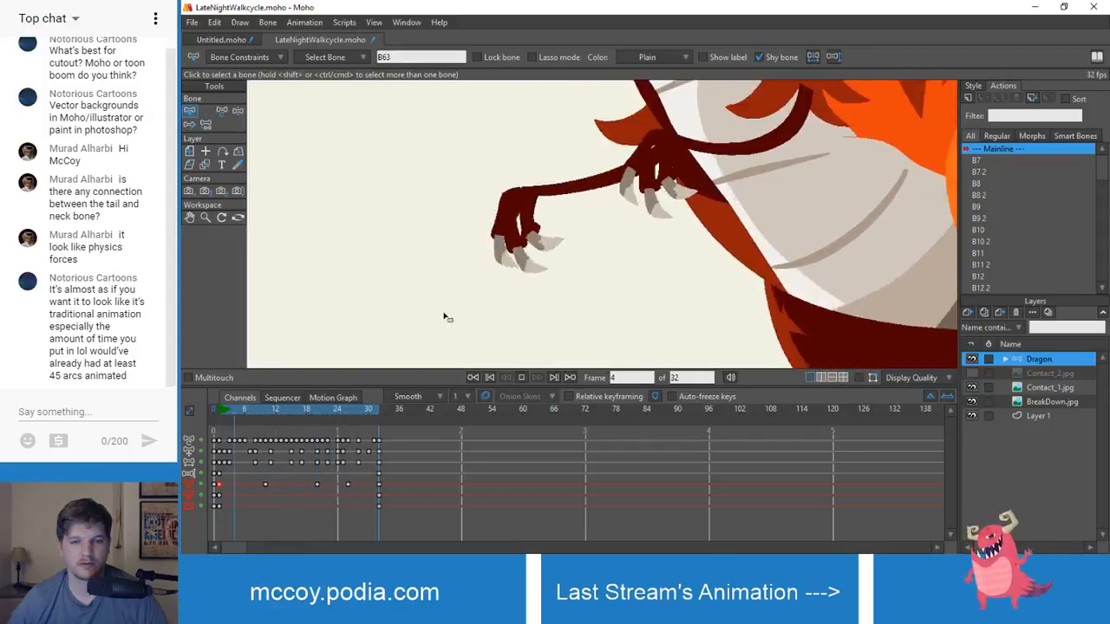
drag(252, 406, 416, 424)
key(space)
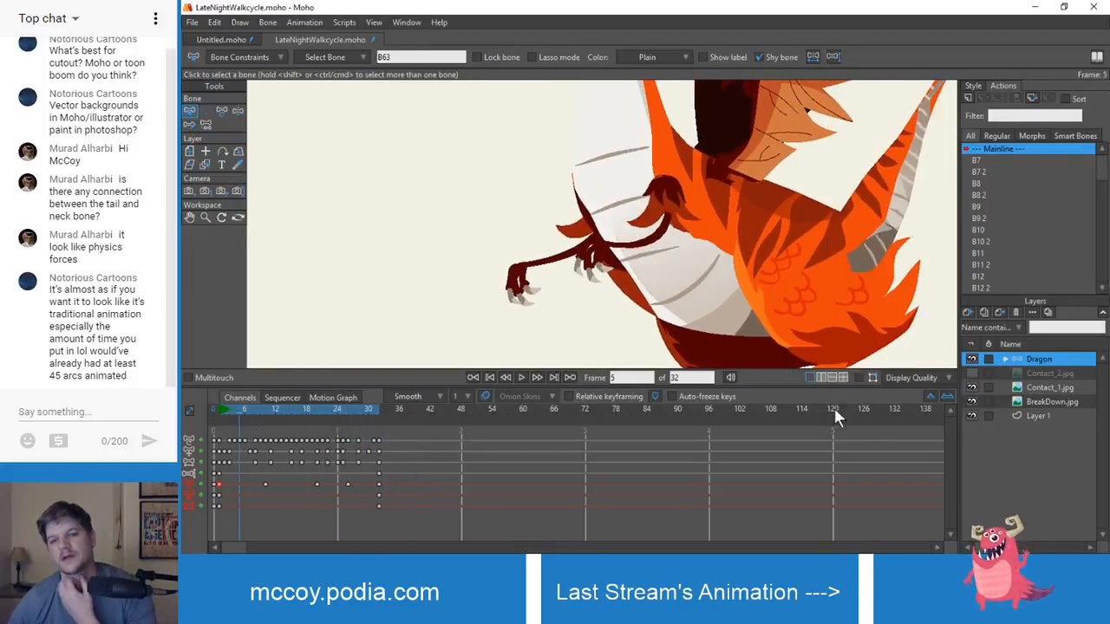
click(859, 378)
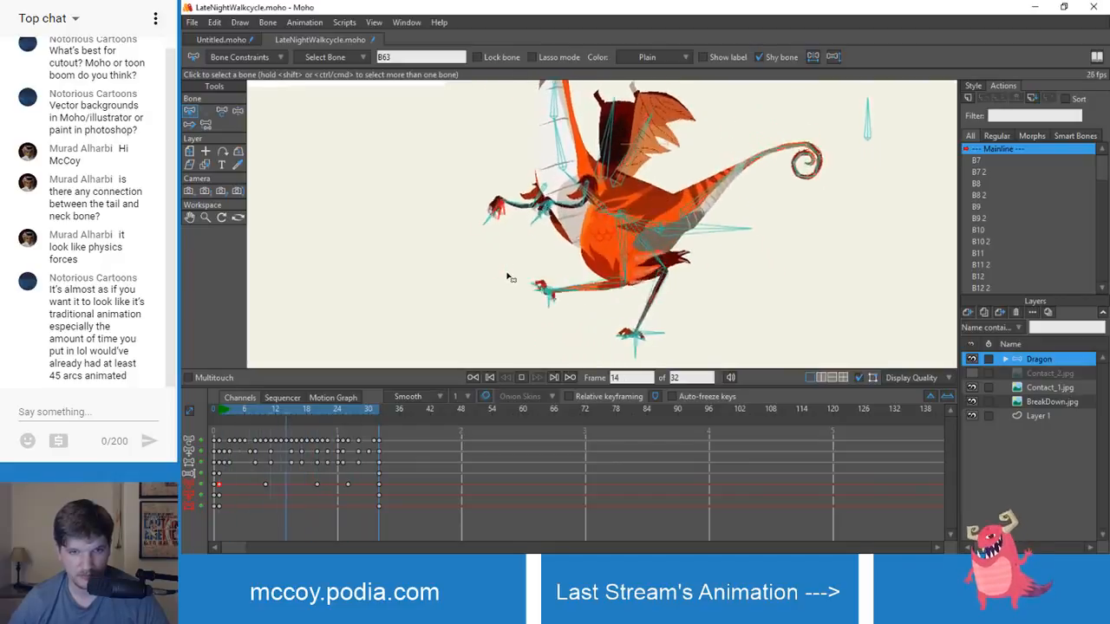
scroll(491, 269, down, 3)
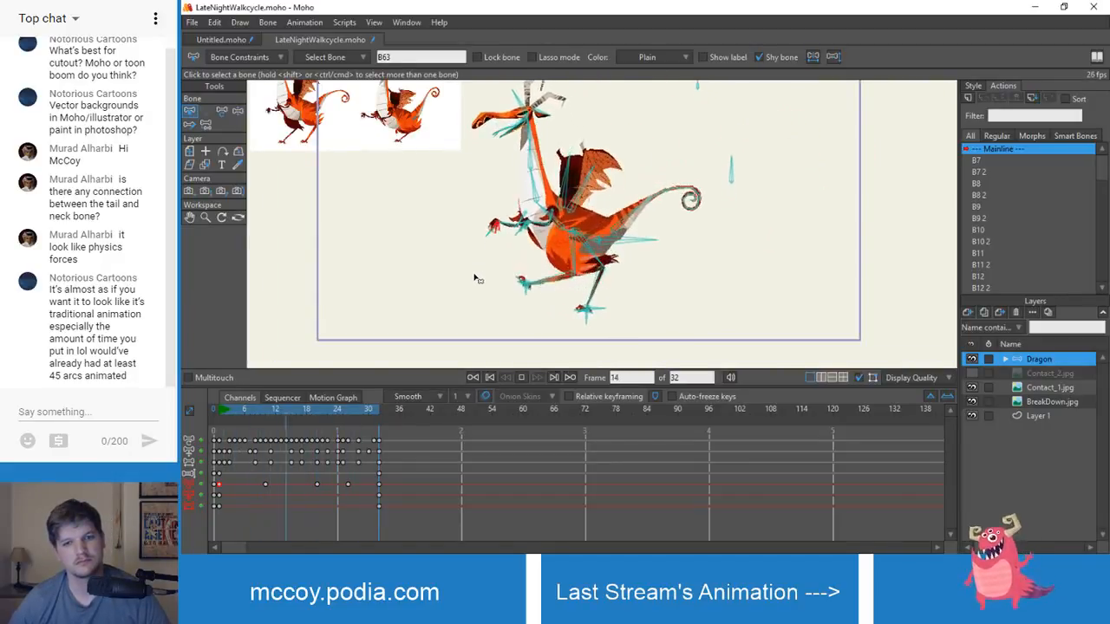
- Switch to the Untitled.moho project and scrub through its walk cycle to study the arm and hand motion
click(201, 41)
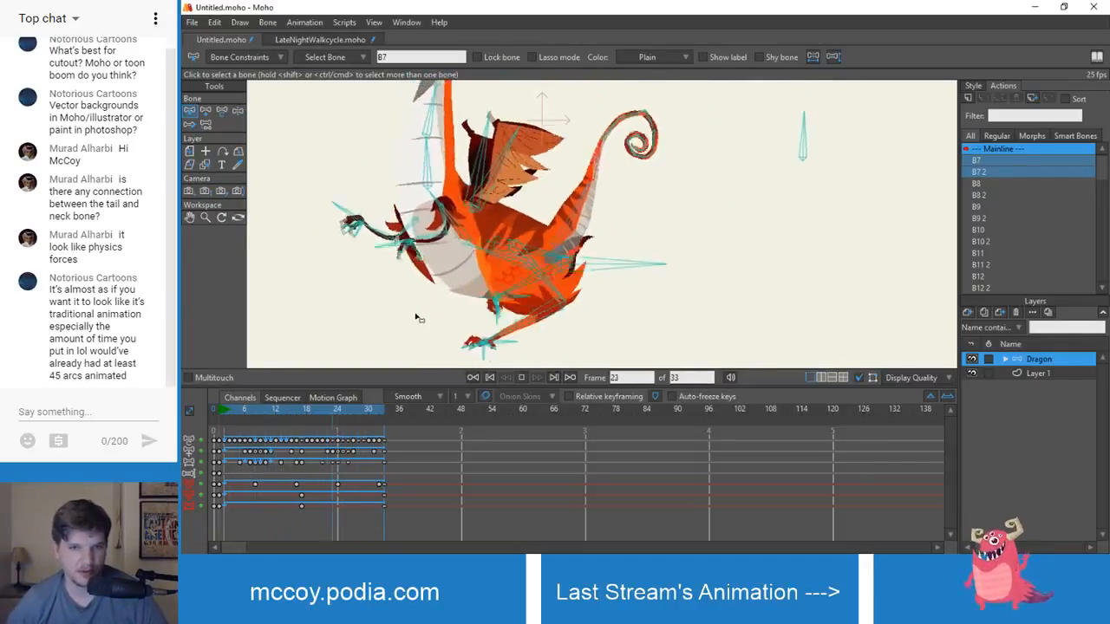
key(space)
drag(214, 416, 256, 417)
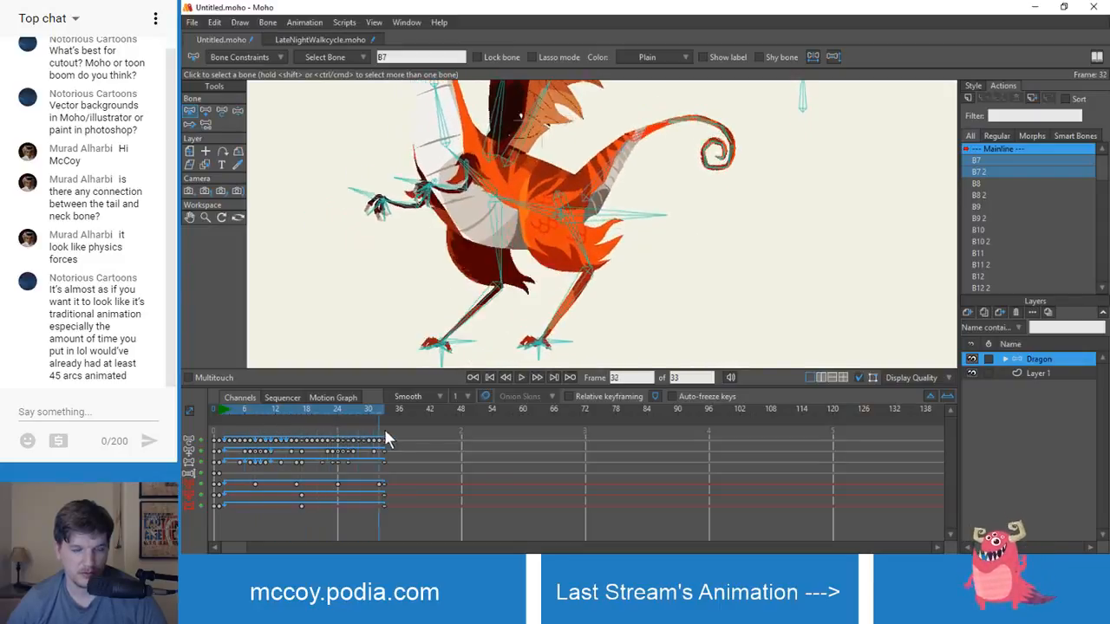
drag(385, 431, 414, 433)
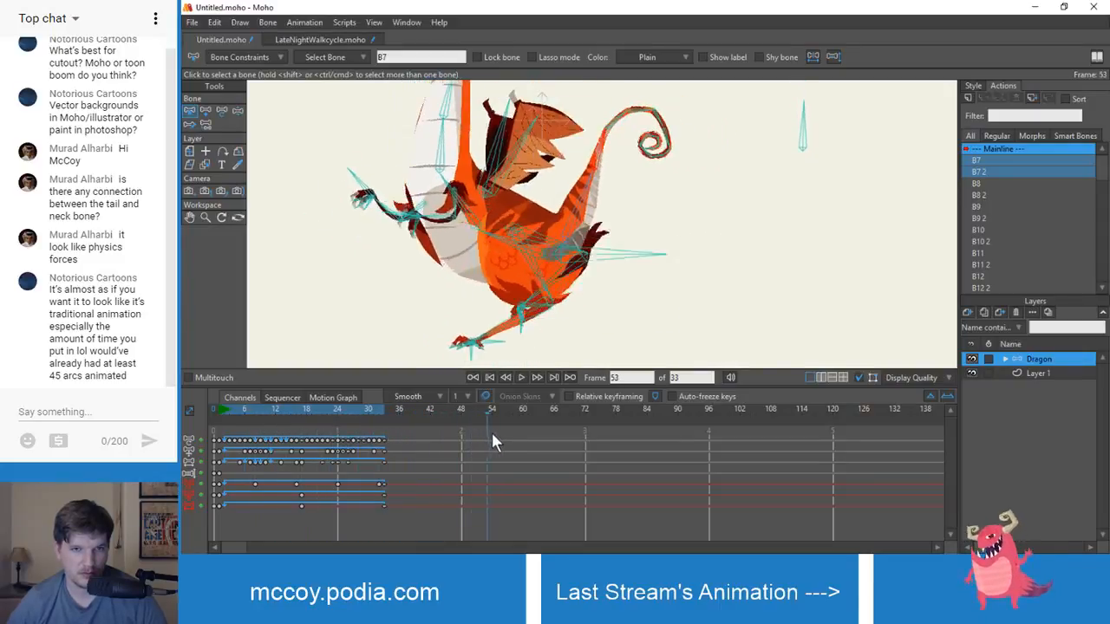
drag(431, 431, 318, 418)
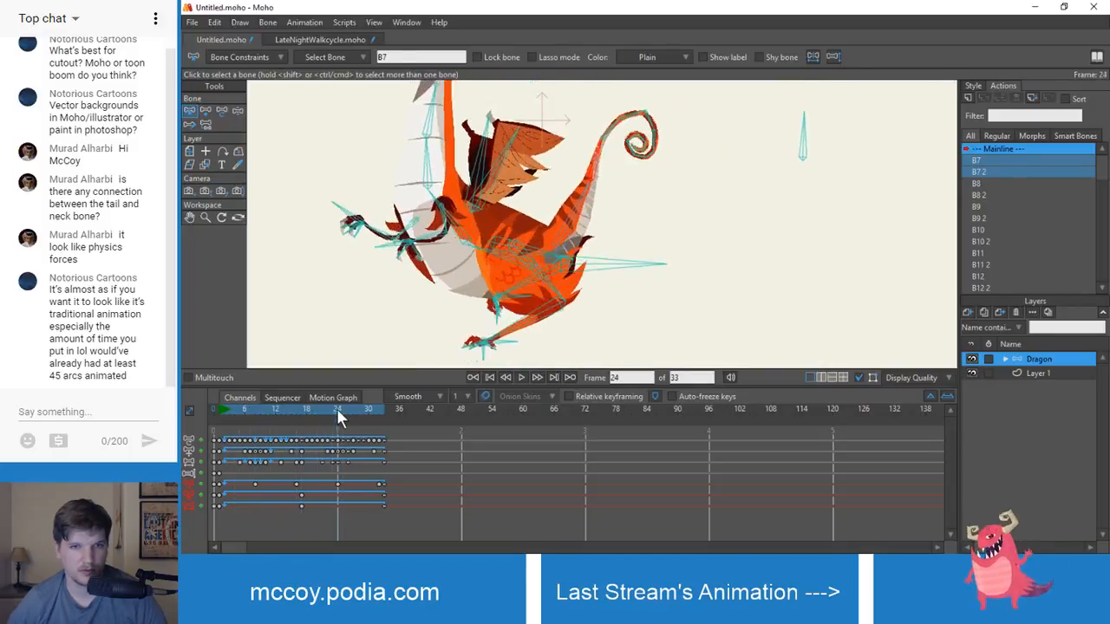
- Return to LateNightWalkcycle.moho and review its walk cycle by scrubbing and playback, with and without the bone overlay
click(320, 39)
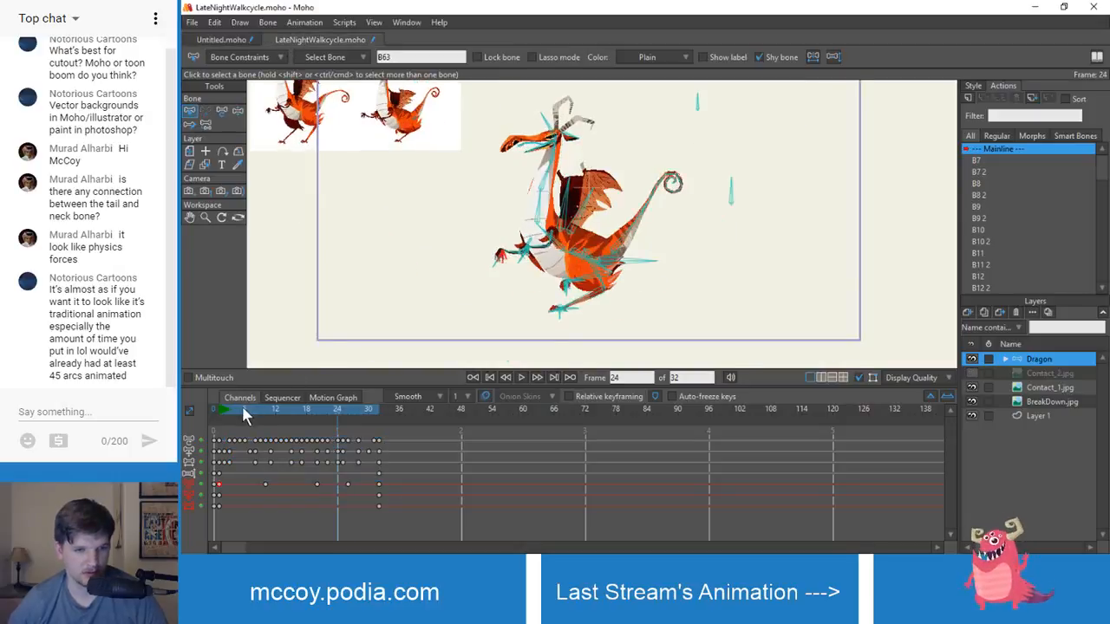
drag(214, 412, 318, 417)
key(space)
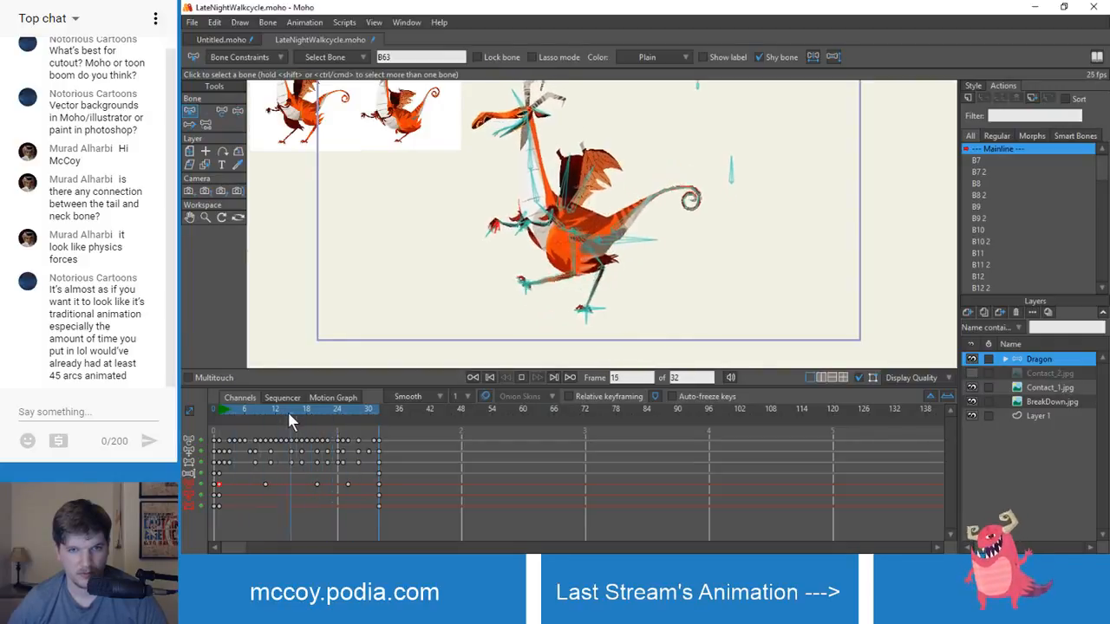
scroll(453, 273, up, 5)
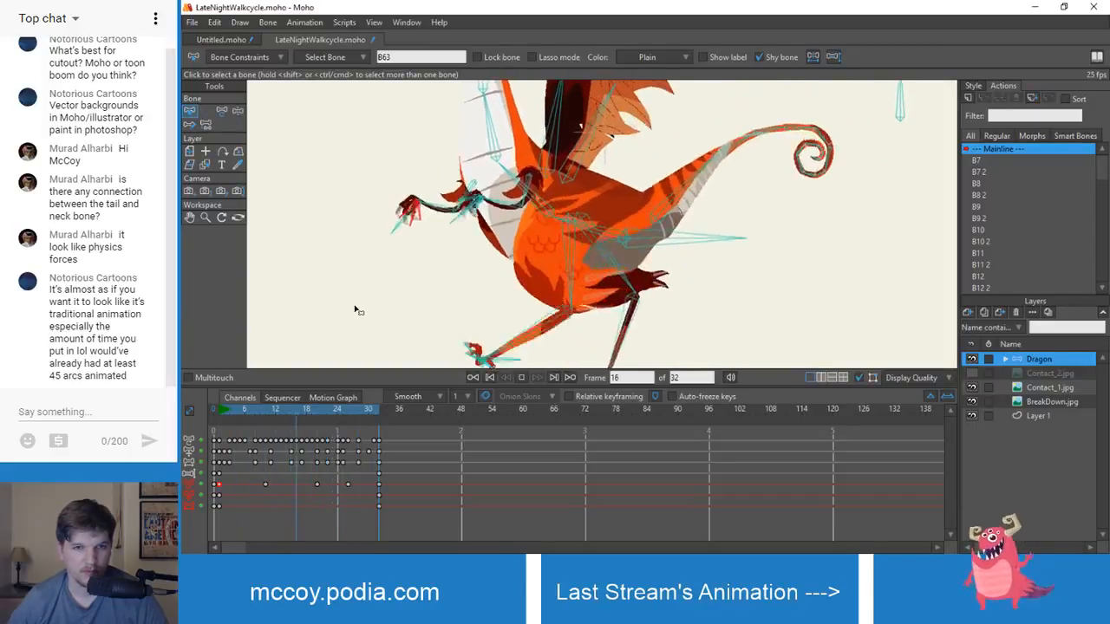
scroll(356, 310, down, 5)
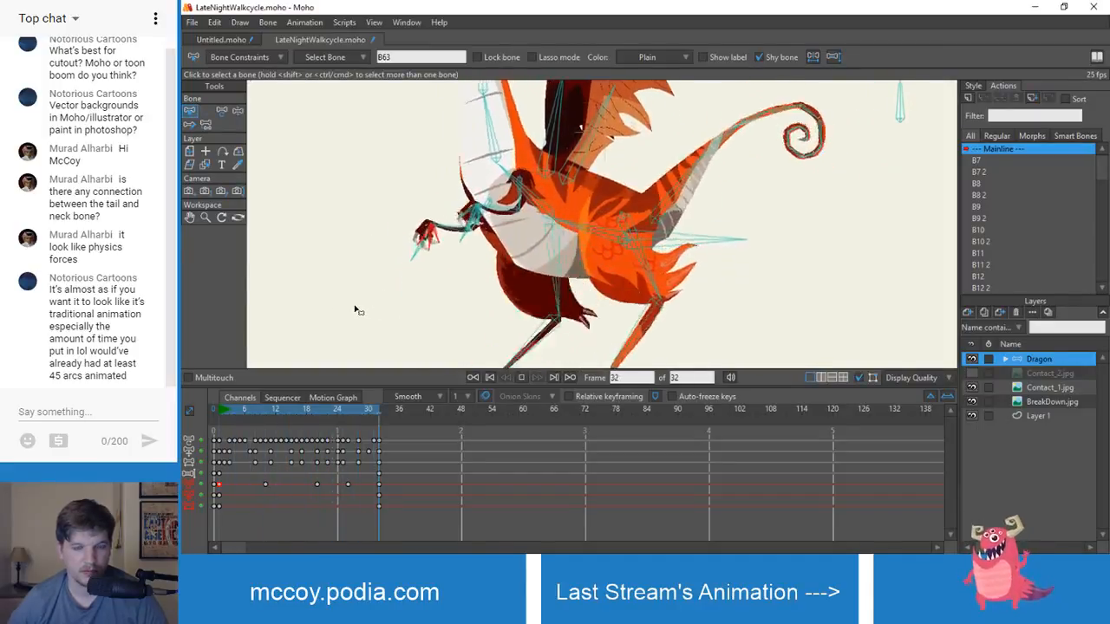
click(861, 378)
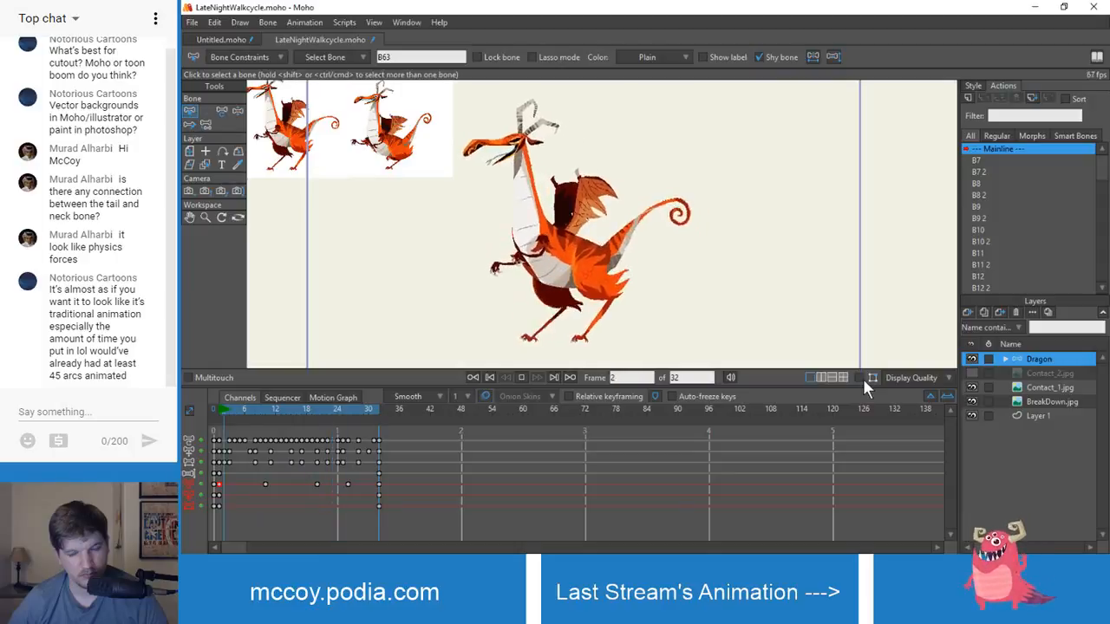
click(859, 378)
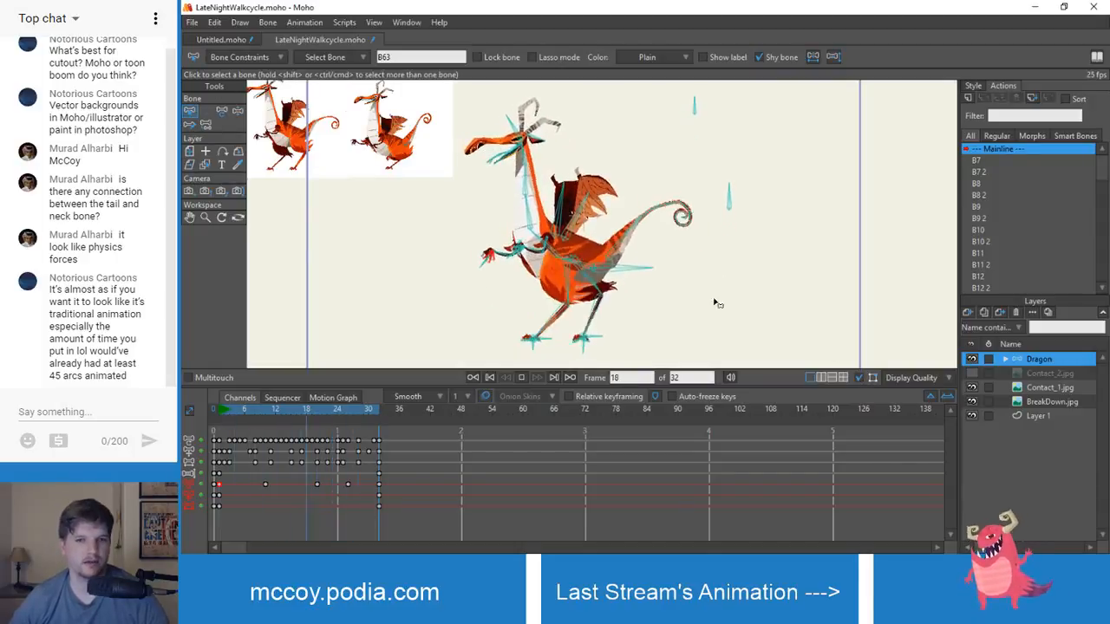
- Reopen the Untitled.moho project and examine its full walk cycle frame by frame and in playback as a reference
click(203, 40)
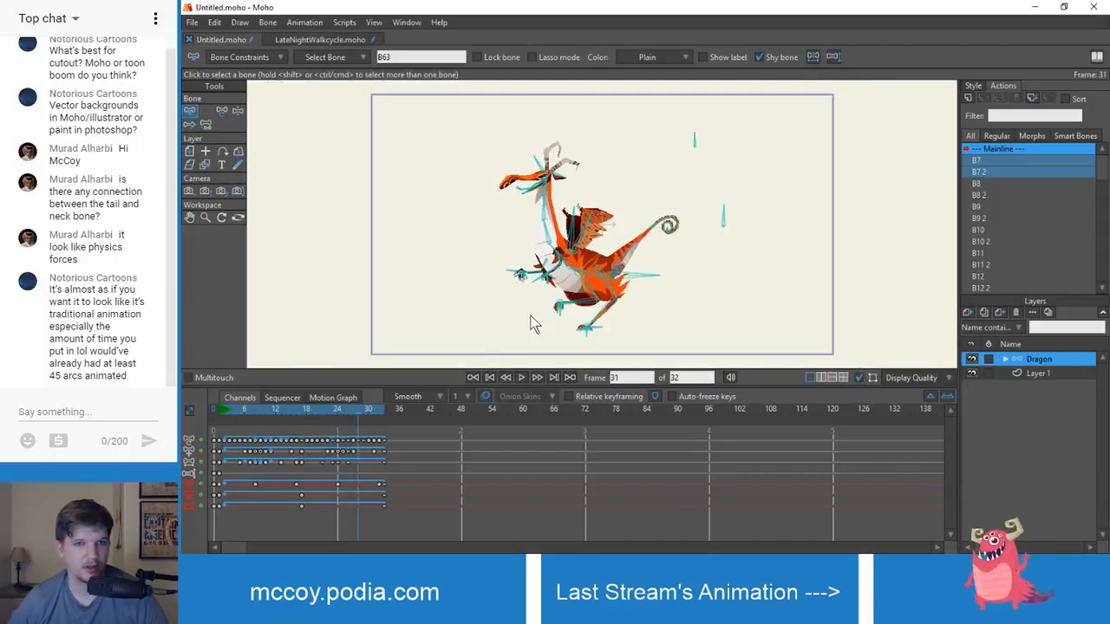
scroll(493, 264, down, 5)
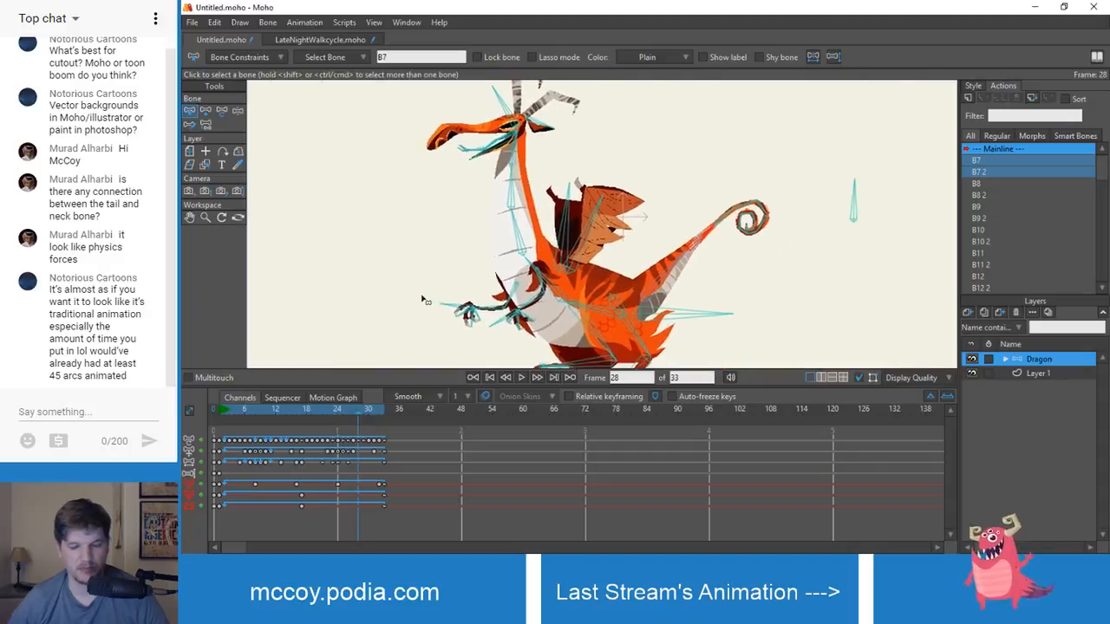
drag(410, 300, 417, 271)
scroll(417, 271, up, 1)
scroll(417, 271, down, 1)
key(space)
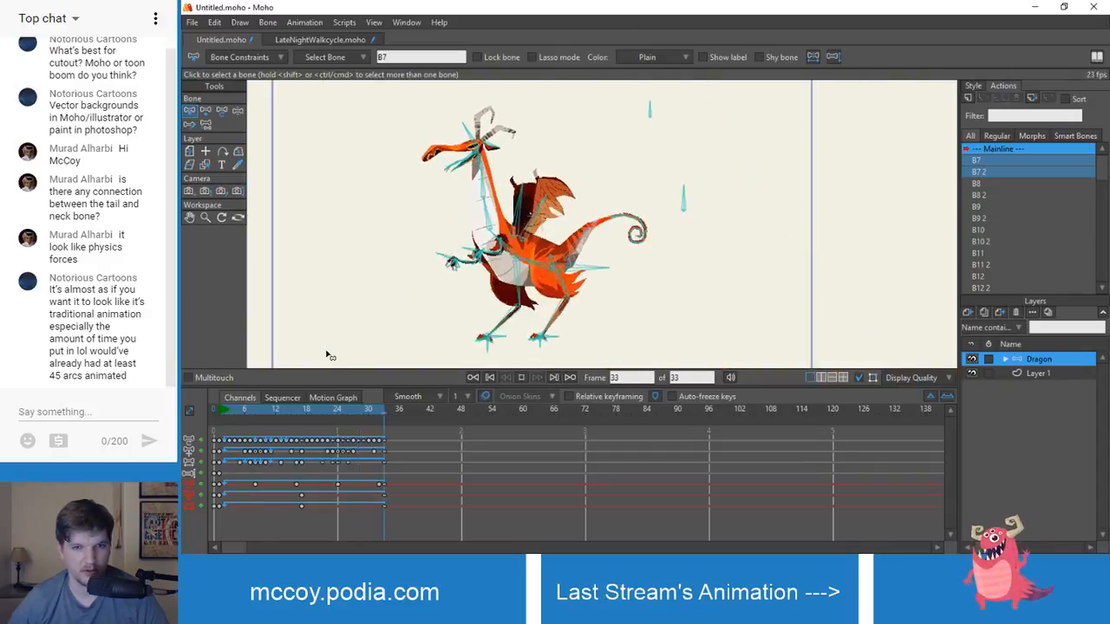
key(space)
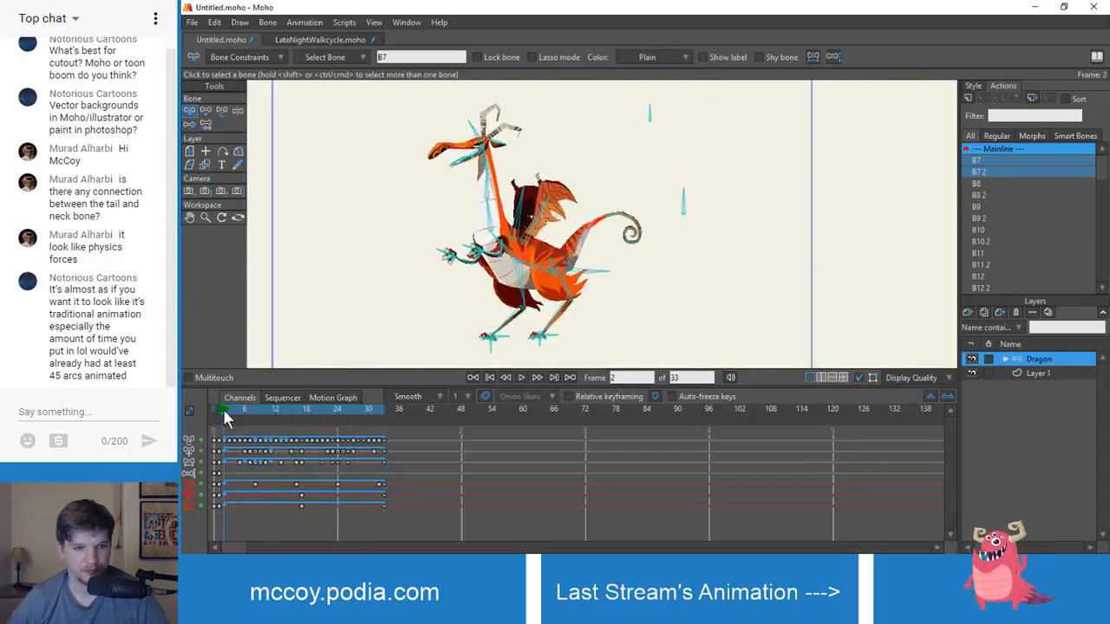
drag(224, 420, 255, 424)
drag(264, 424, 291, 428)
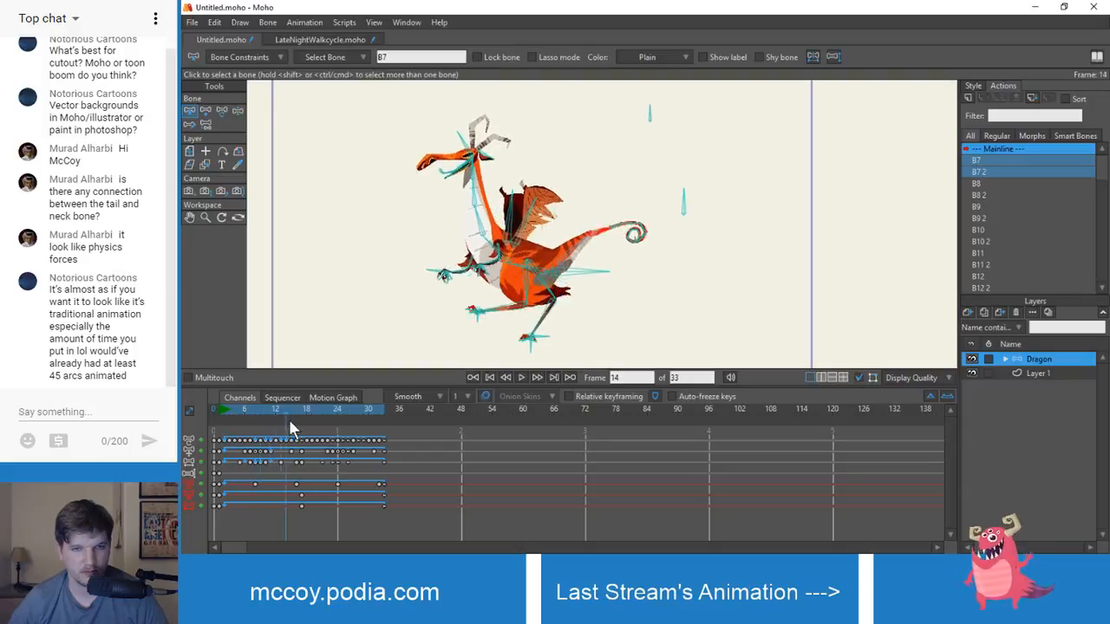
drag(364, 437, 412, 440)
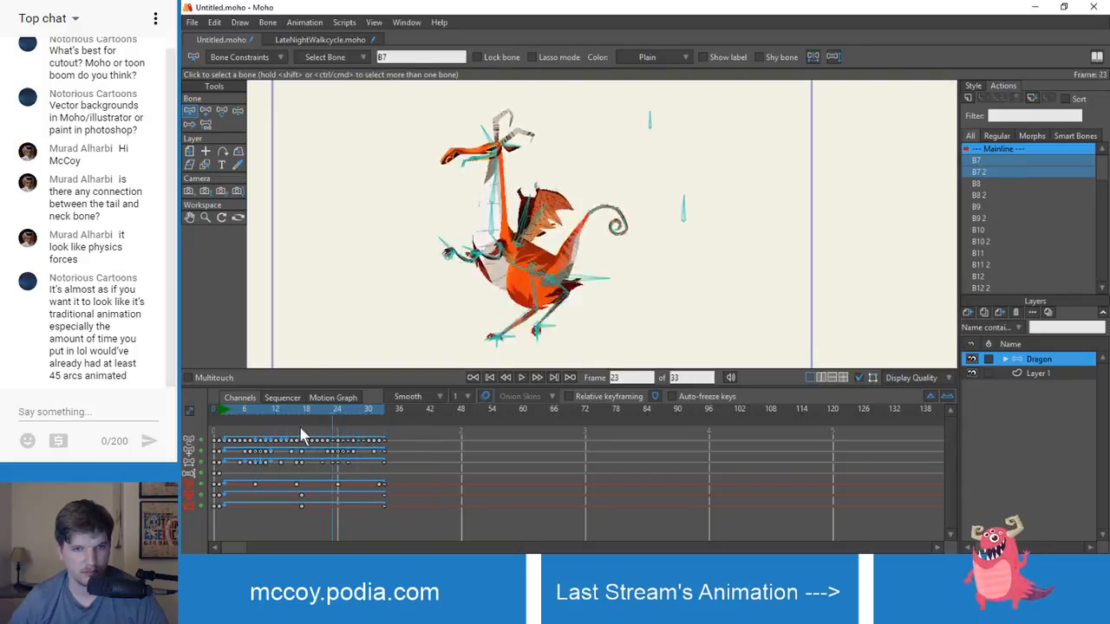
drag(300, 429, 213, 428)
key(space)
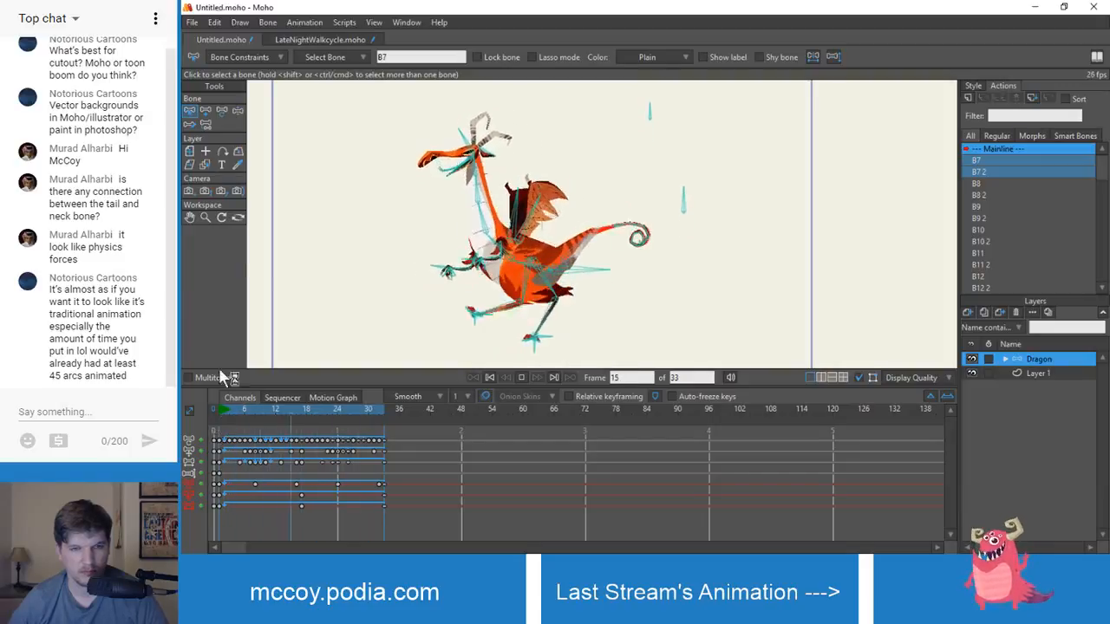
- Return to LateNightWalkcycle.moho, stop the playback and go to frame 1
click(299, 39)
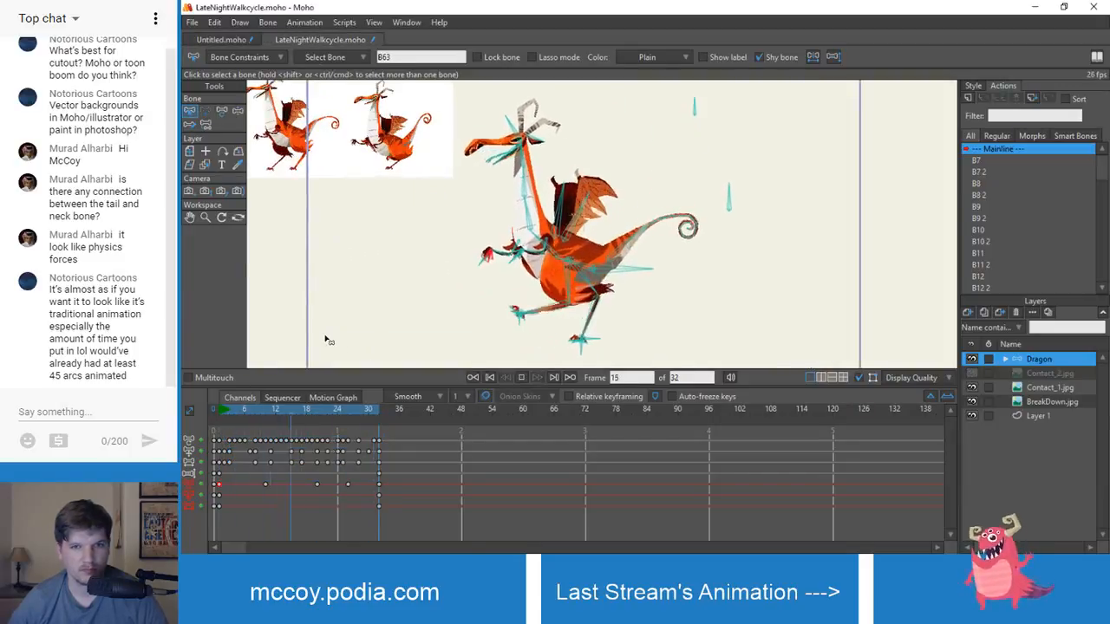
key(space)
click(221, 410)
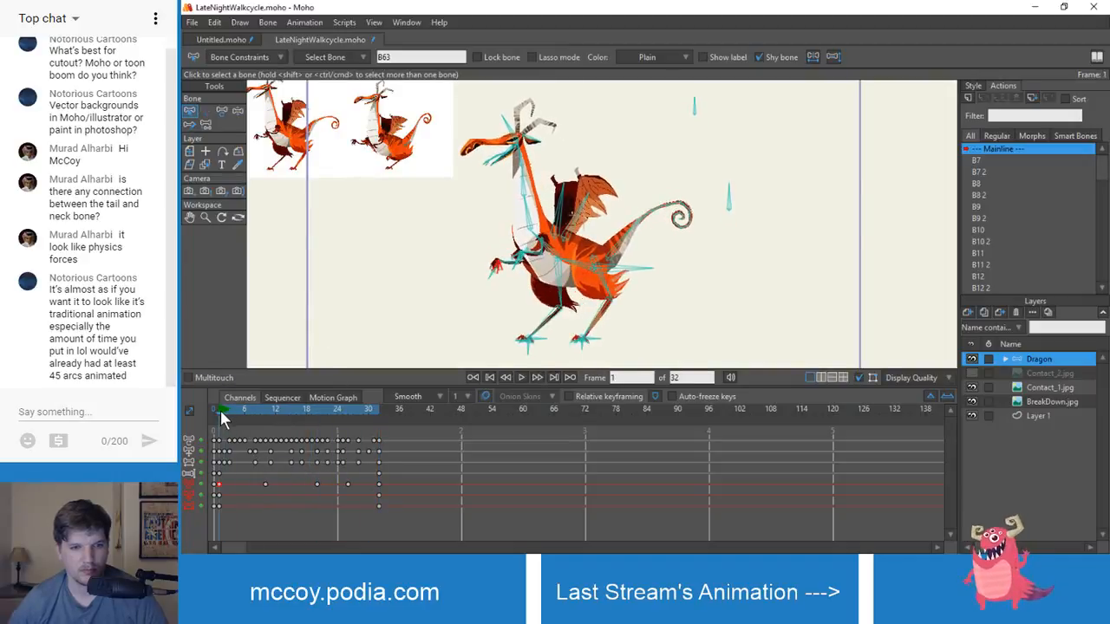
- Switch to Untitled.moho, select the lower neck bone and scrub frames 1 to 9 to study the neck's squash and stretch
click(222, 40)
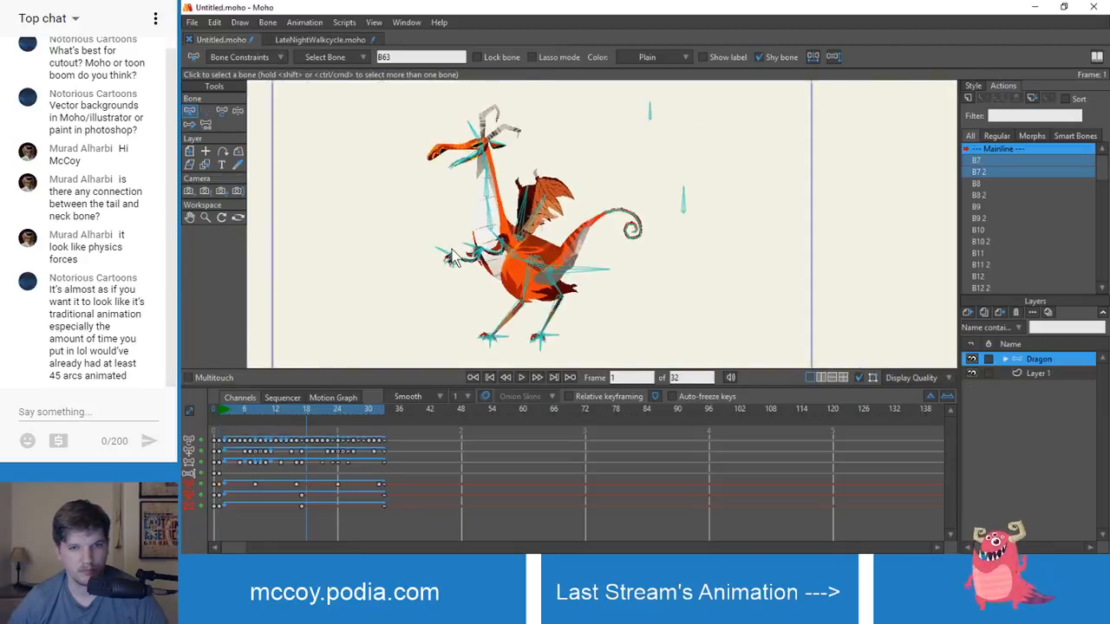
click(490, 249)
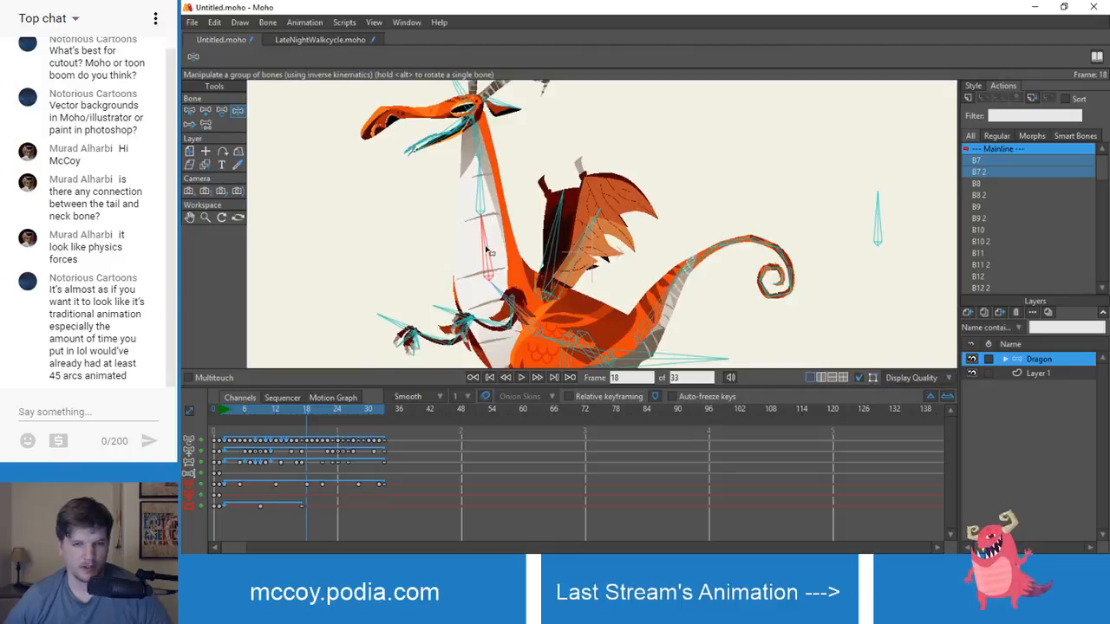
click(224, 410)
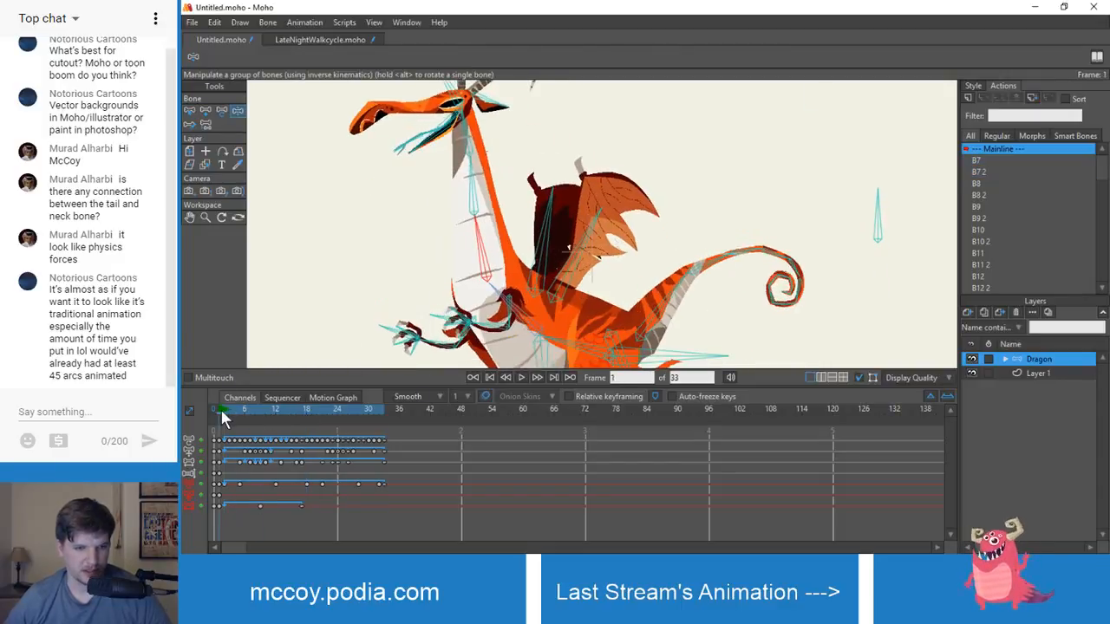
drag(221, 408, 259, 422)
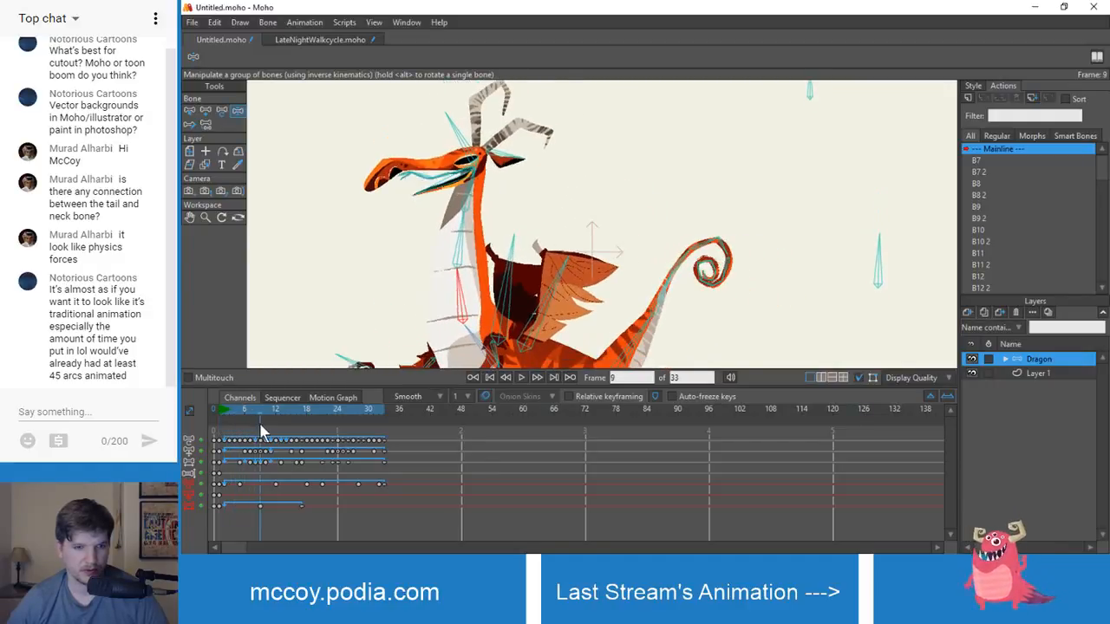
scroll(368, 338, down, 2)
drag(369, 336, 384, 198)
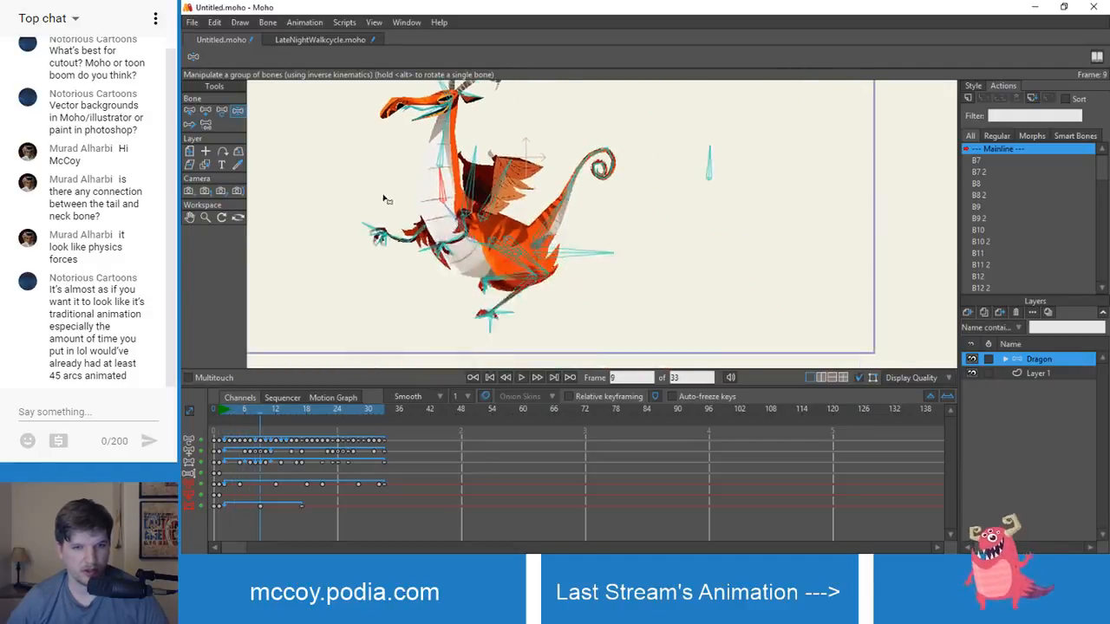
- In LateNightWalkcycle.moho, delete lower neck bone B3's keyframes after frame 1 and copy its frame 1 keys to frame 32
click(295, 40)
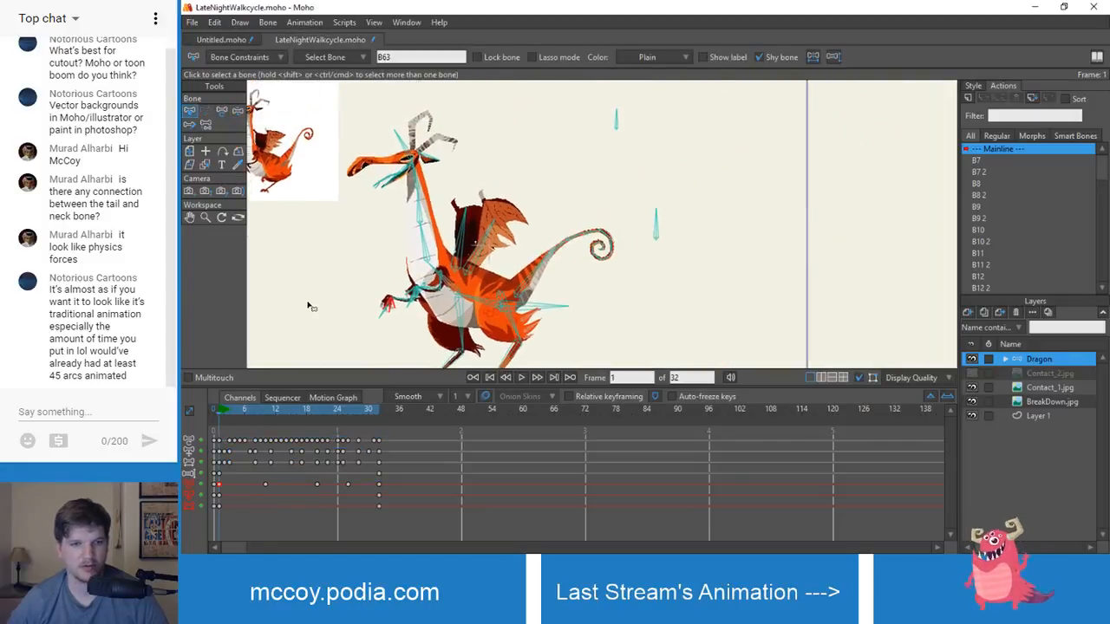
scroll(309, 306, up, 3)
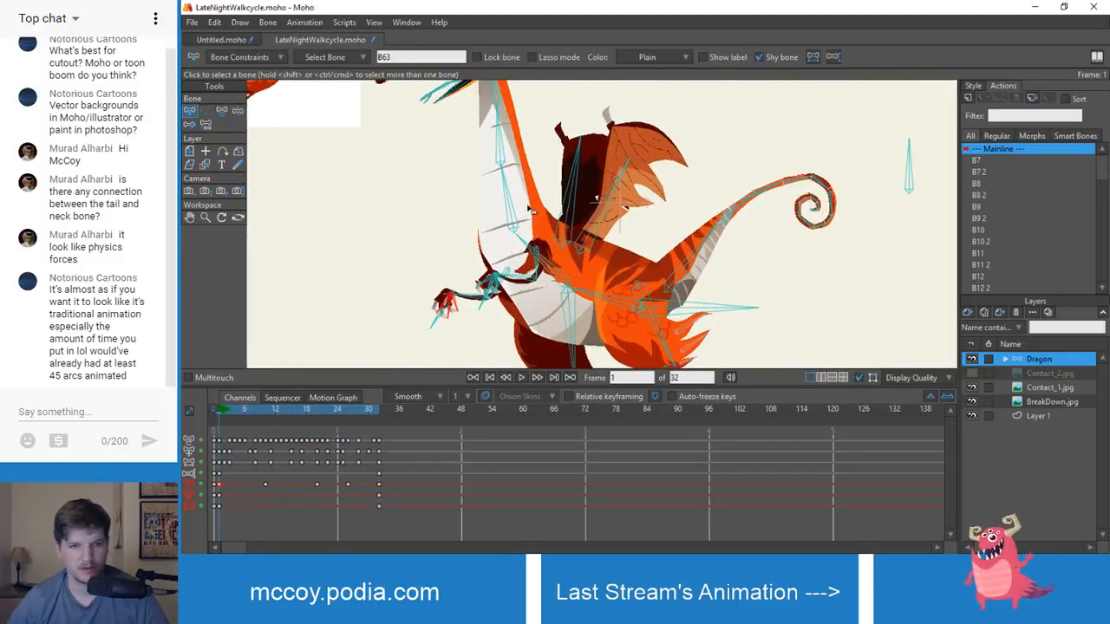
click(513, 206)
drag(395, 482, 217, 512)
key(Delete)
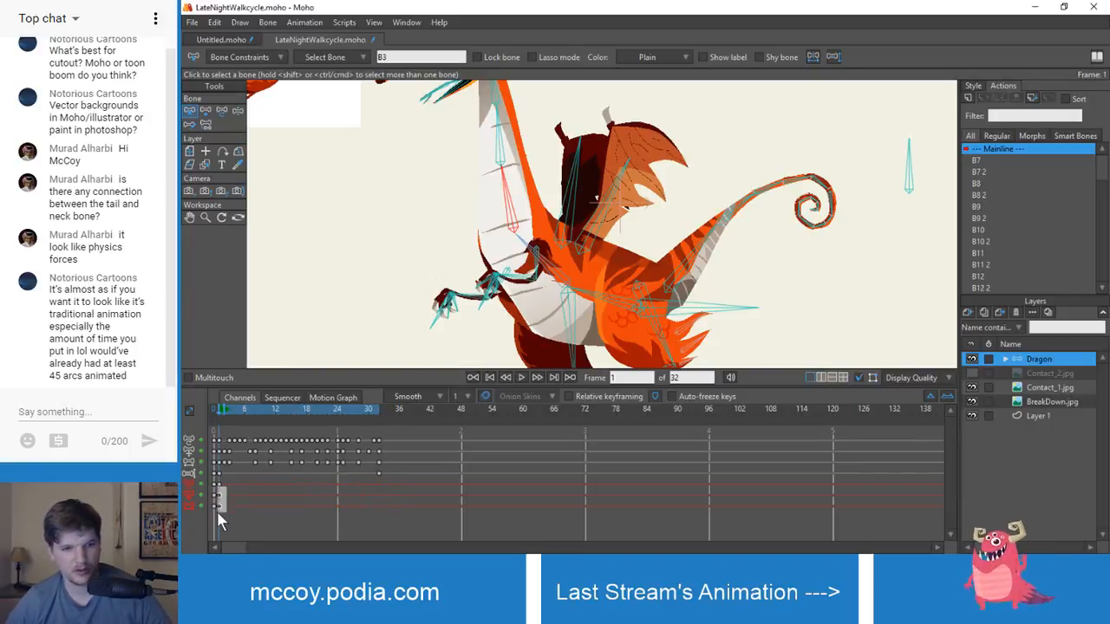
drag(372, 410, 378, 411)
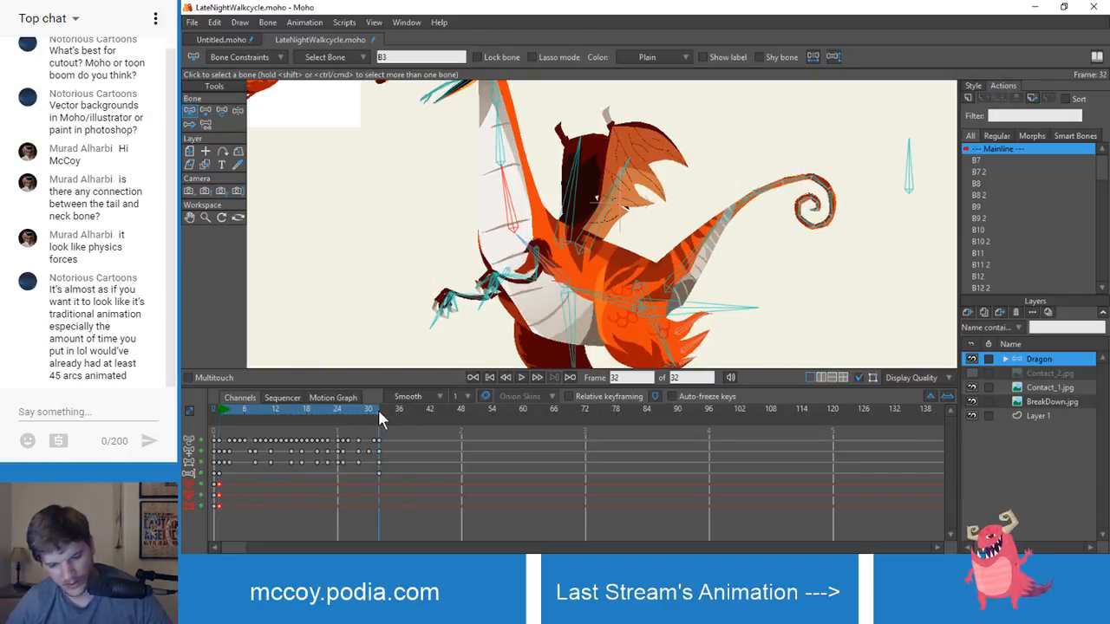
key(ctrl+v)
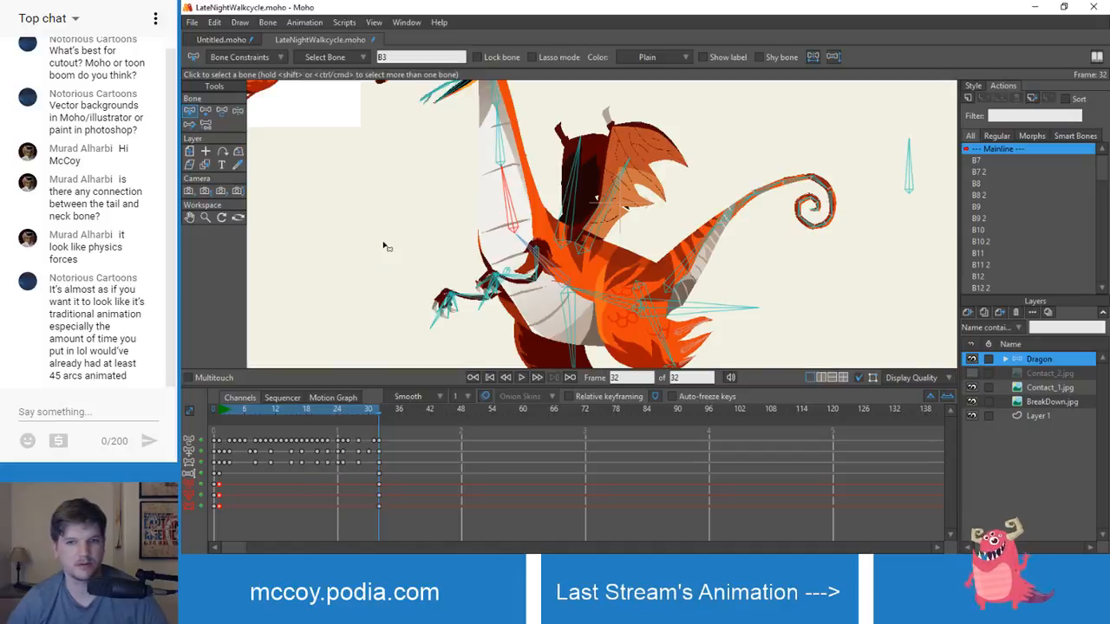
- Examine the neck pose at frames 32 and 1, ending at frame 8
scroll(368, 223, down, 2)
drag(368, 223, 367, 270)
scroll(377, 315, up, 4)
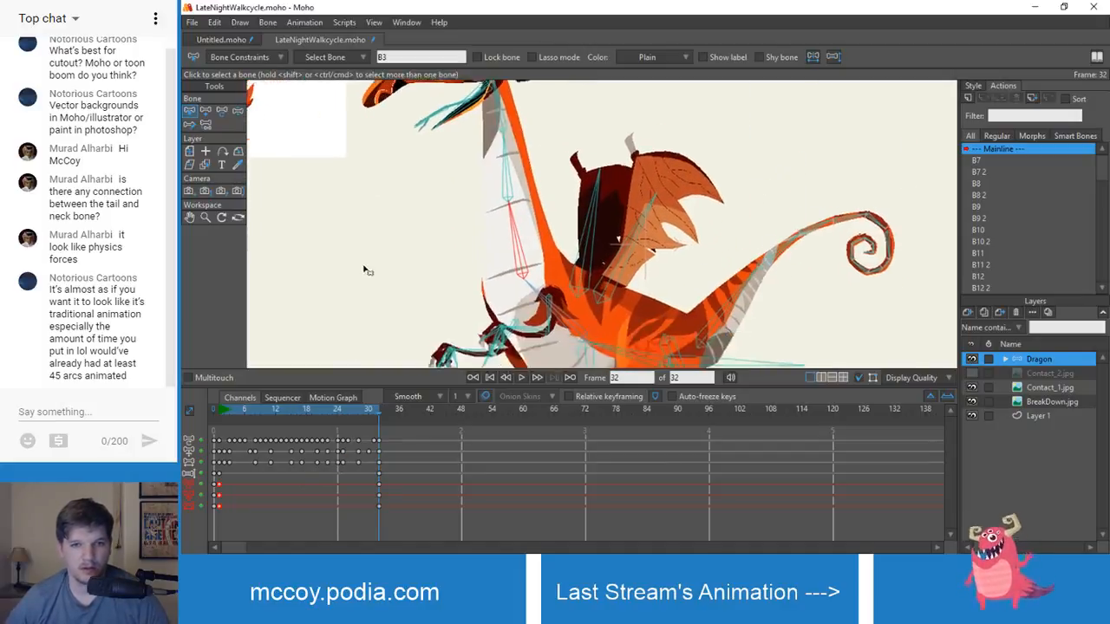
scroll(380, 259, down, 2)
scroll(382, 257, up, 2)
key(z)
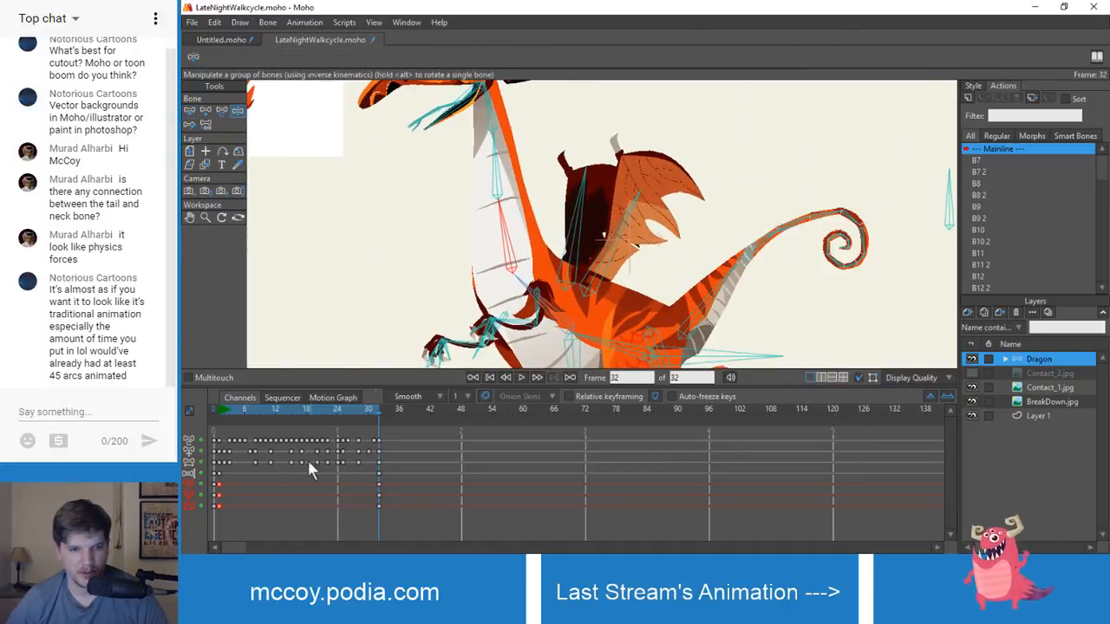
drag(233, 413, 216, 408)
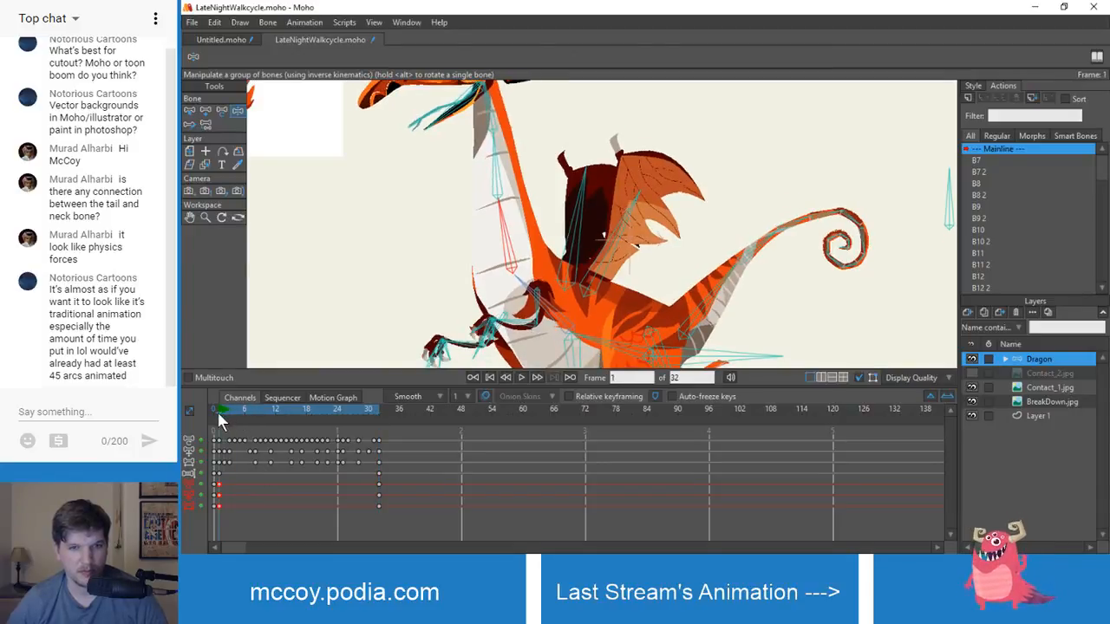
drag(460, 236, 459, 262)
scroll(459, 261, down, 3)
scroll(459, 266, up, 2)
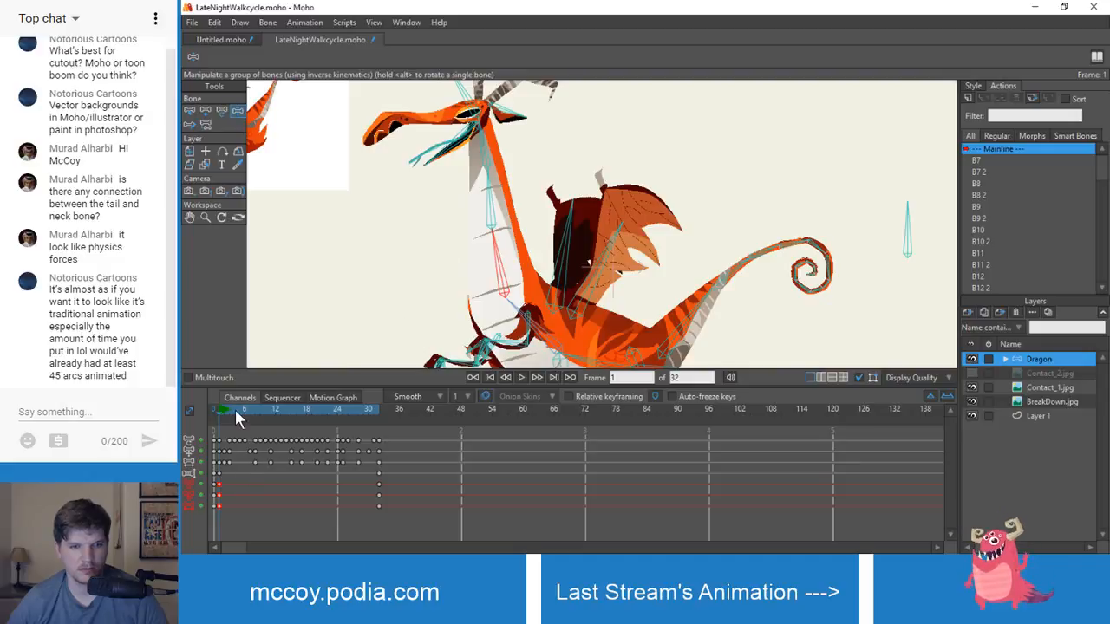
drag(235, 409, 254, 408)
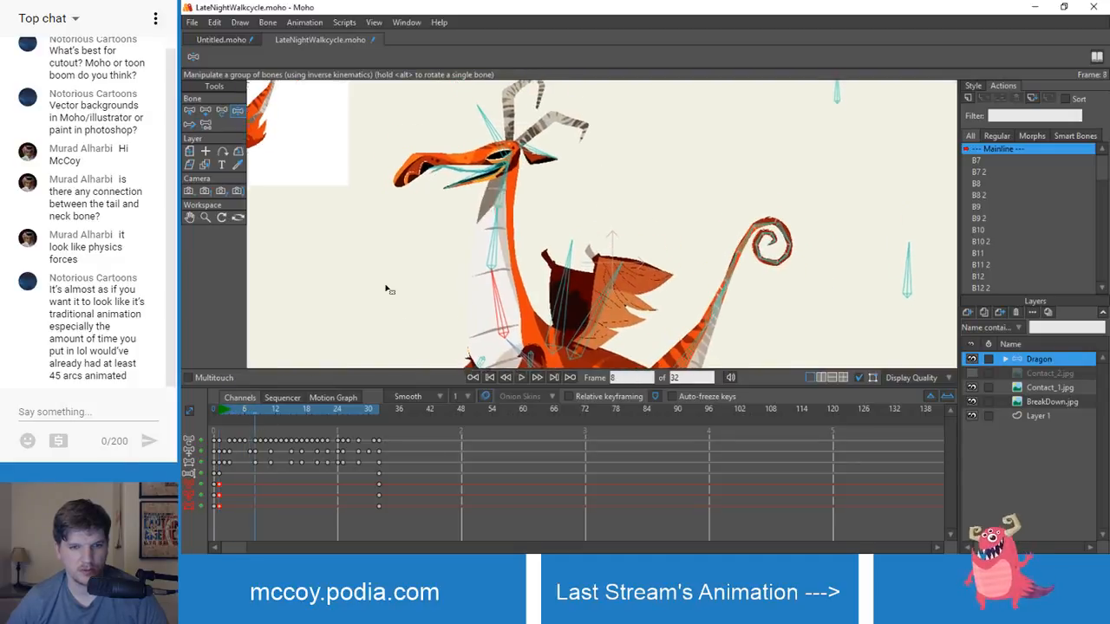
- Try to reposition and rescale lower neck bone B3 at frame 8, undoing both attempts
key(t)
drag(485, 282, 454, 187)
key(ctrl+z)
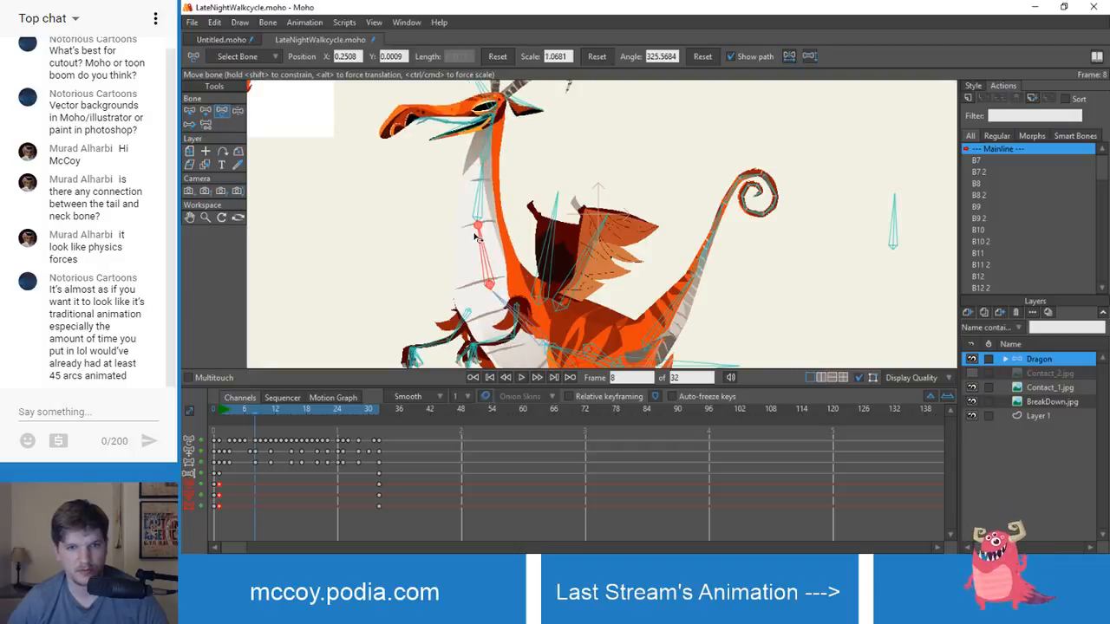
drag(479, 227, 482, 241)
key(ctrl+z)
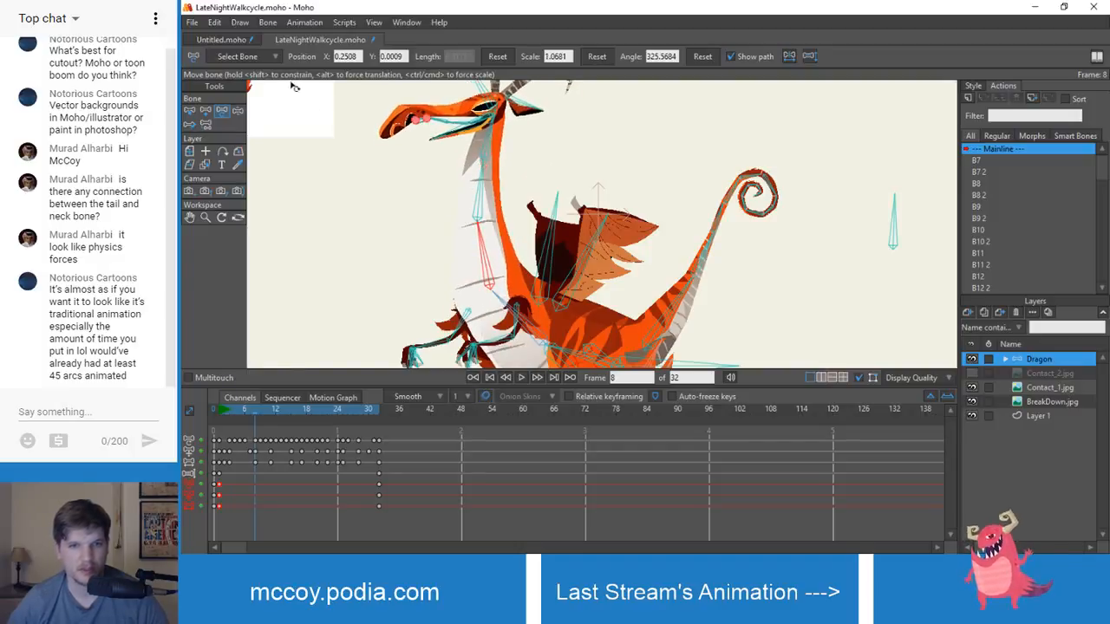
- Switch to Untitled.moho and inspect the keyframes of neck bones B4 and B3 around frame 9
click(237, 42)
scroll(407, 239, up, 4)
key(z)
scroll(371, 208, up, 4)
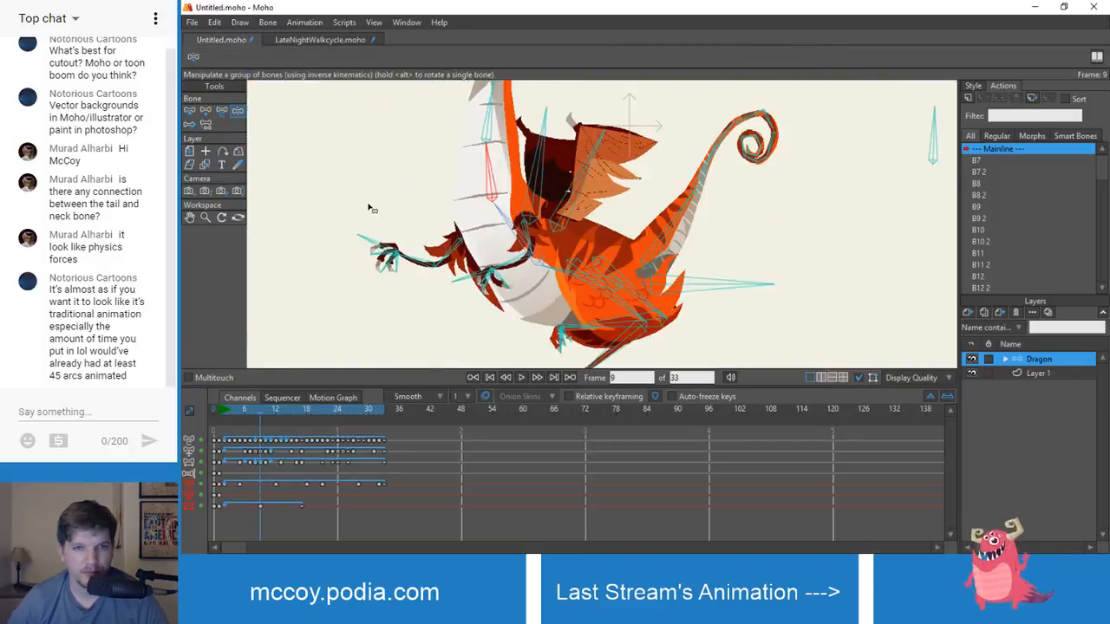
drag(430, 166, 433, 259)
key(b)
click(494, 221)
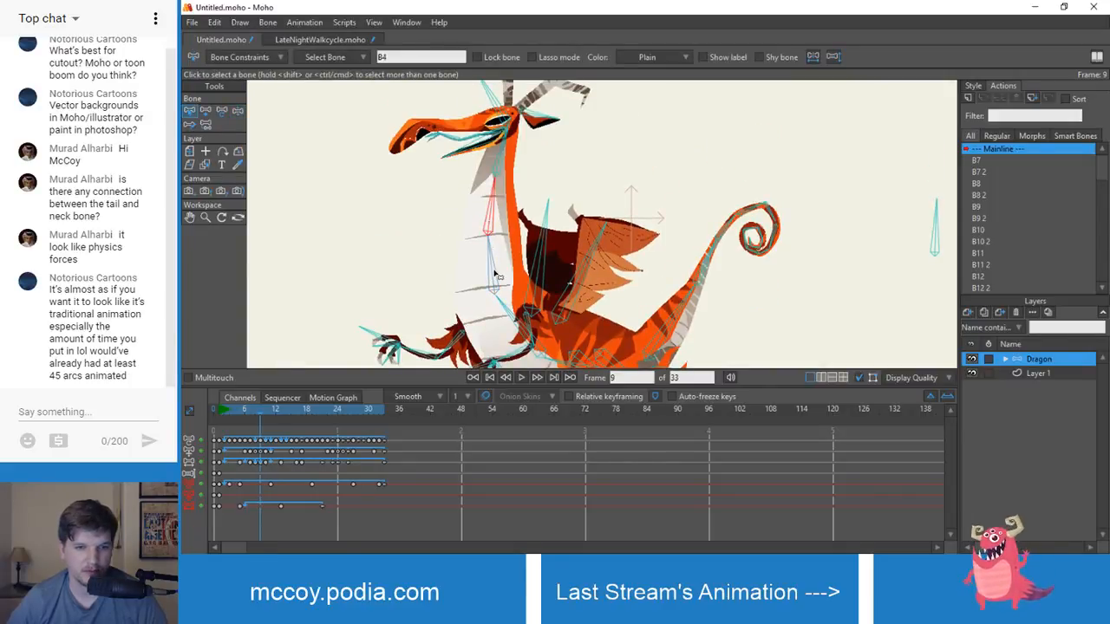
click(498, 168)
click(492, 265)
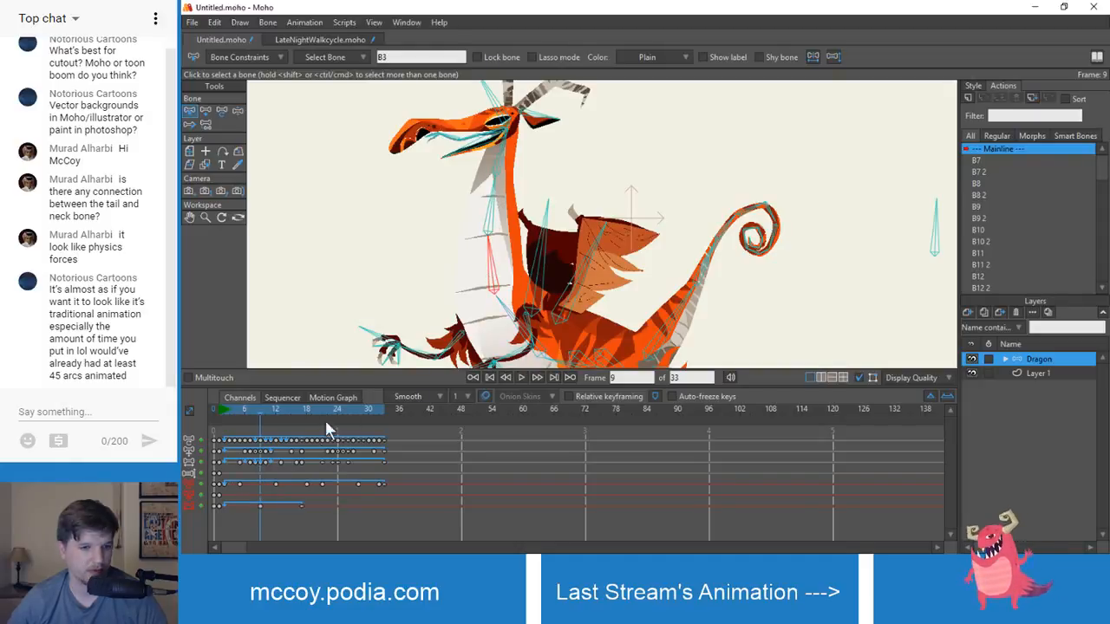
mouse_move(250, 415)
mouse_down()
mouse_move(221, 412)
mouse_move(317, 417)
mouse_move(219, 417)
mouse_move(261, 421)
mouse_up()
- Check bone B3's constraint settings in Untitled.moho against those in LateNightWalkcycle.moho
click(244, 55)
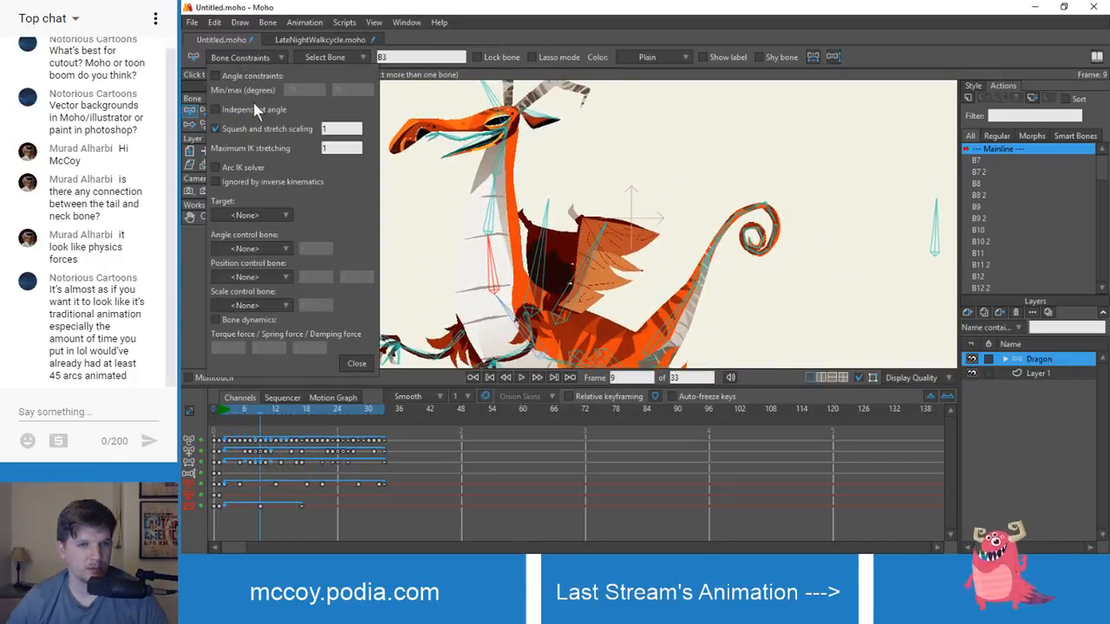
click(356, 365)
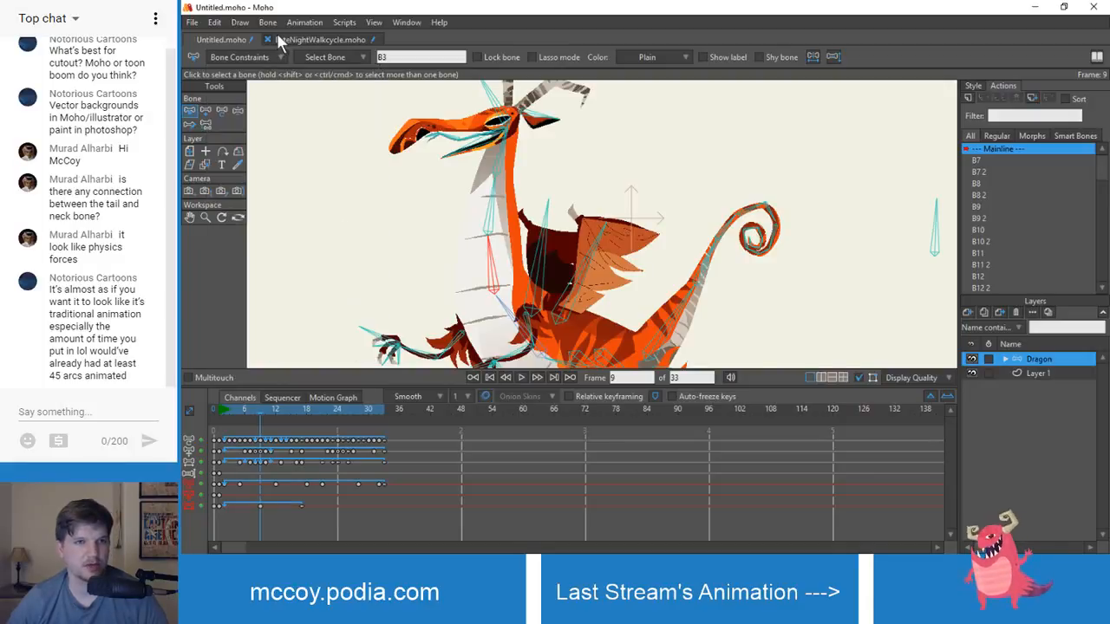
click(291, 39)
click(244, 57)
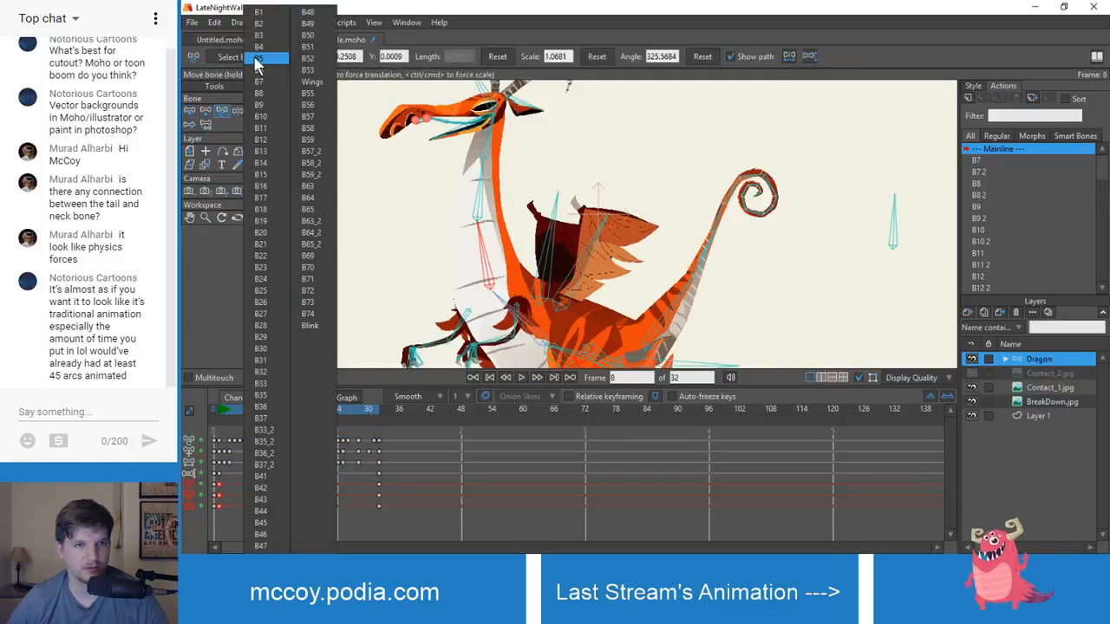
click(233, 57)
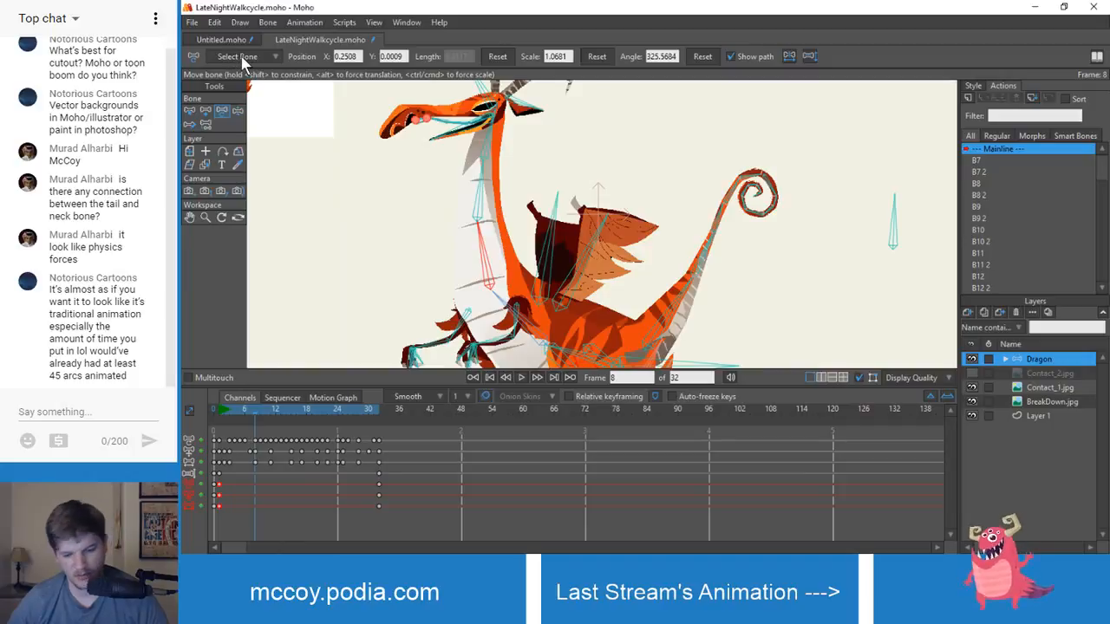
key(z)
click(244, 58)
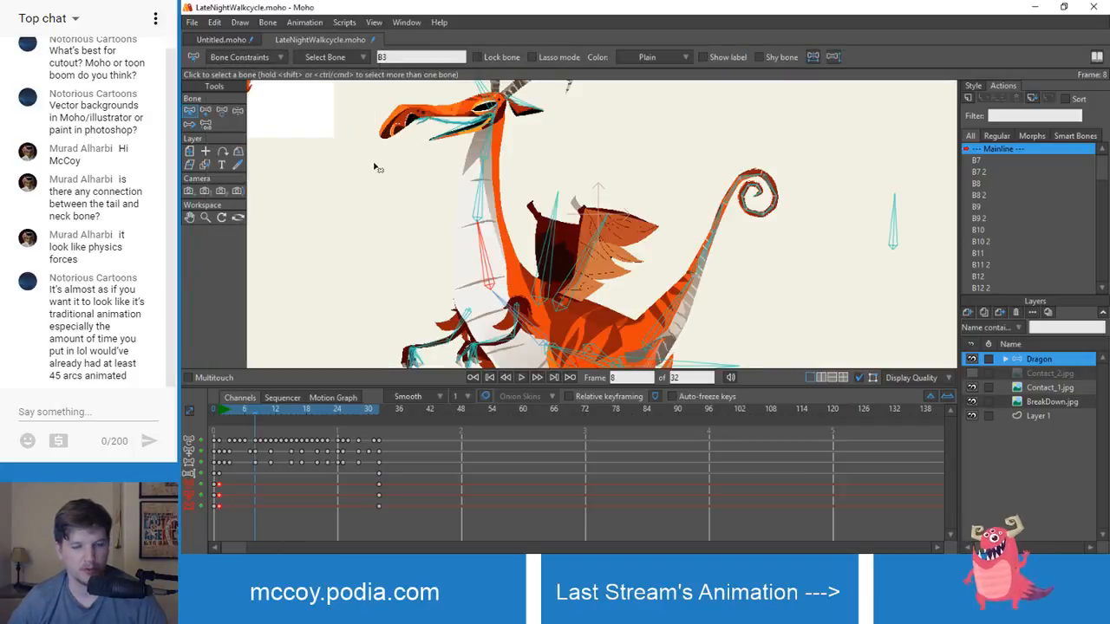
scroll(393, 262, up, 2)
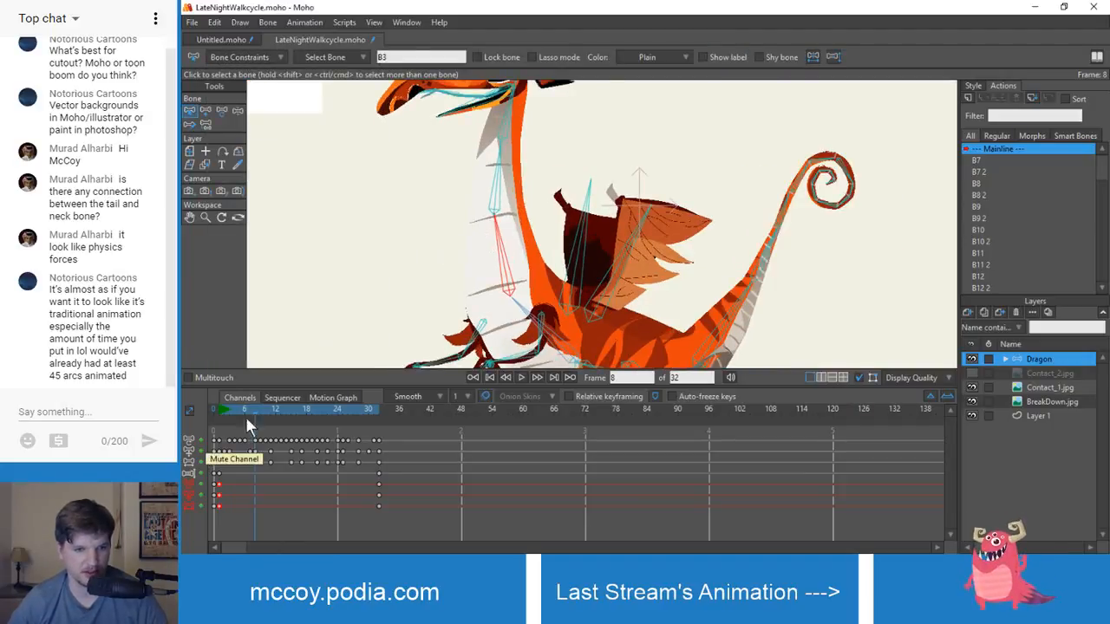
- Check neck bone B3's scale and angle in Untitled.moho by scrubbing from frame 1 to frame 8
key(t)
click(229, 36)
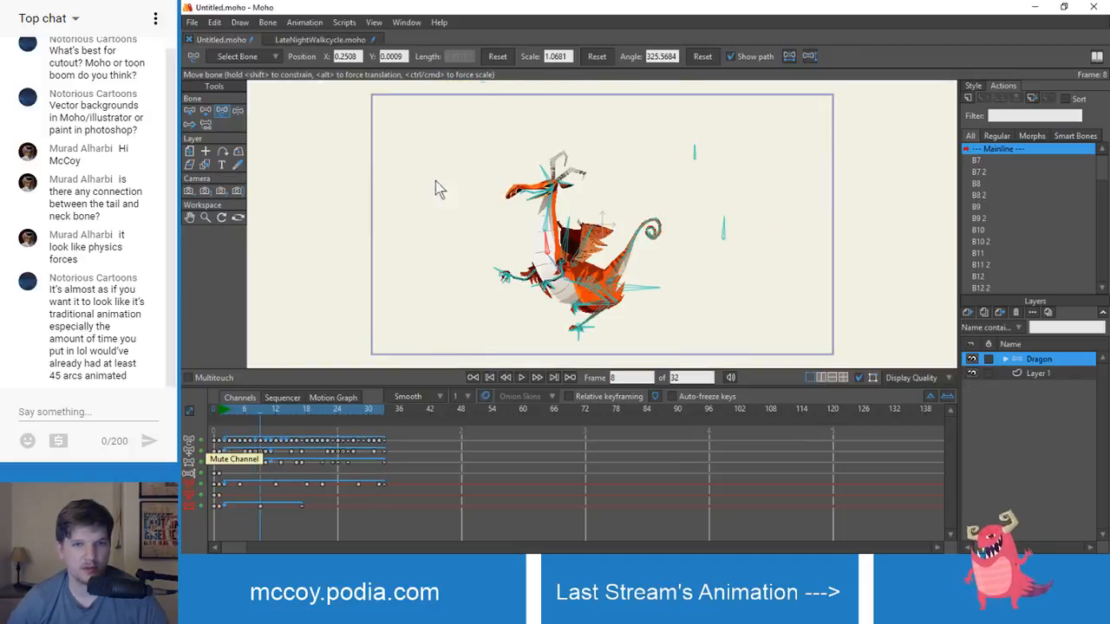
scroll(435, 180, up, 3)
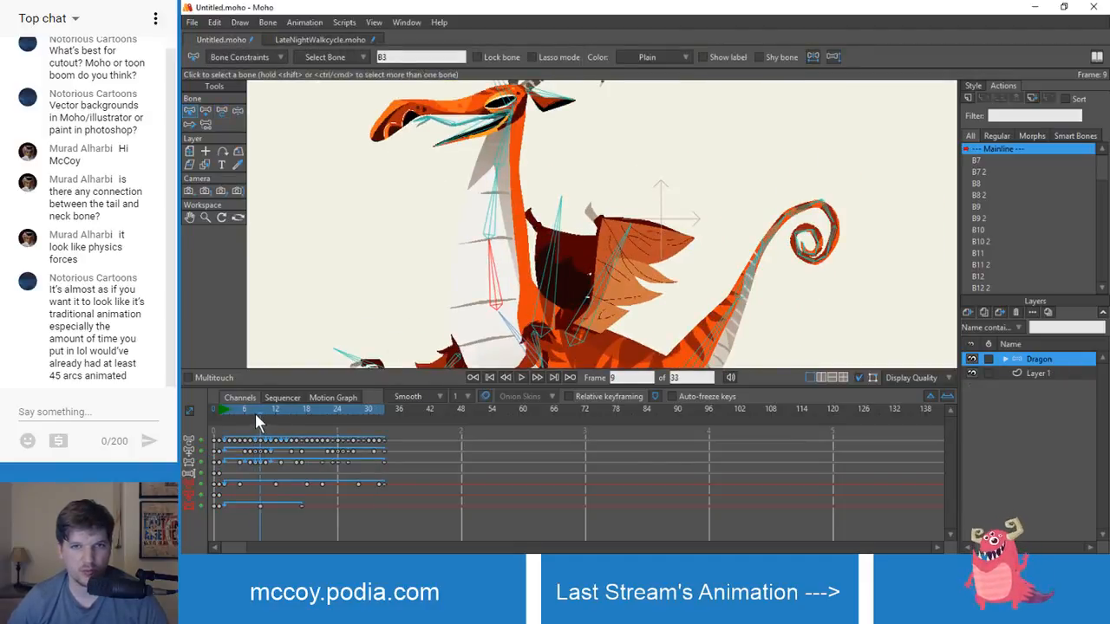
key(t)
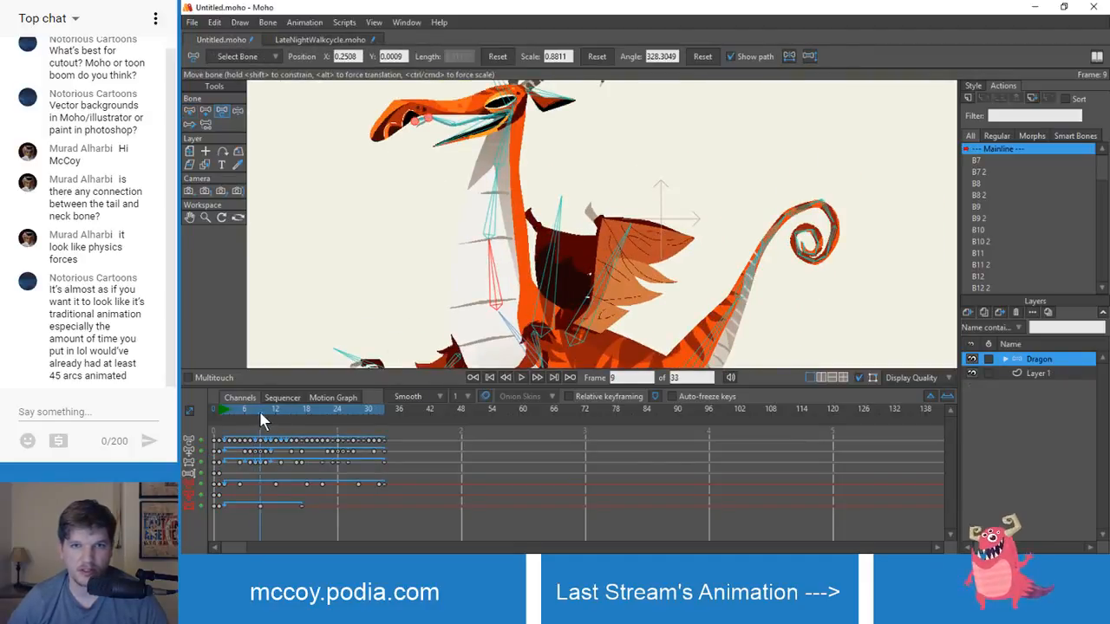
drag(224, 411, 255, 419)
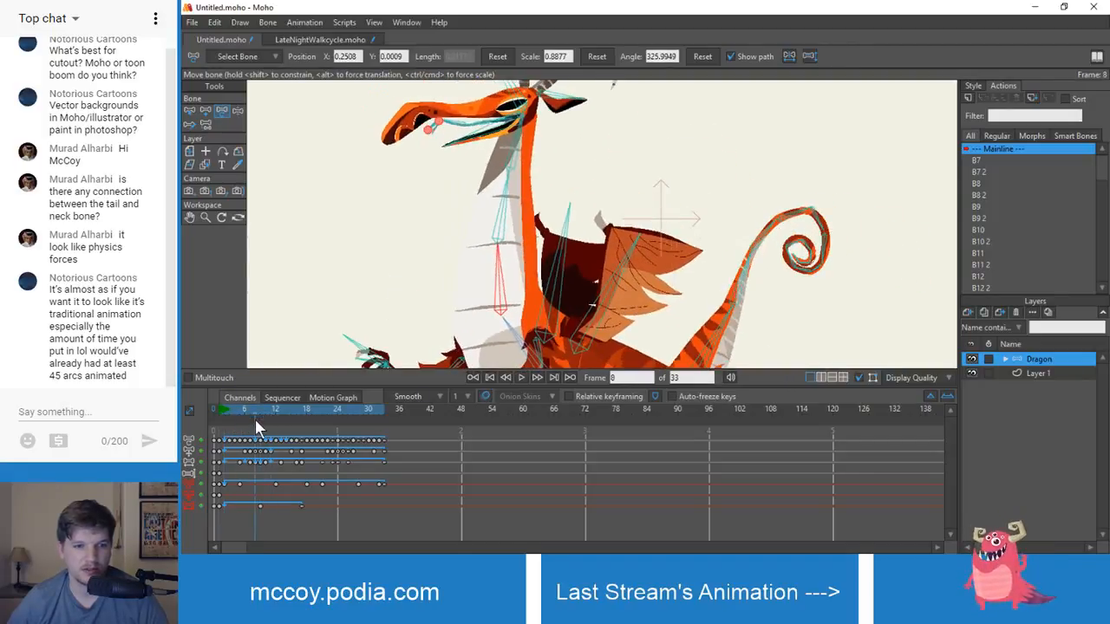
- In LateNightWalkcycle.moho, squash lower neck bone B3 at frame 8 to a scale of about 0.883
click(320, 40)
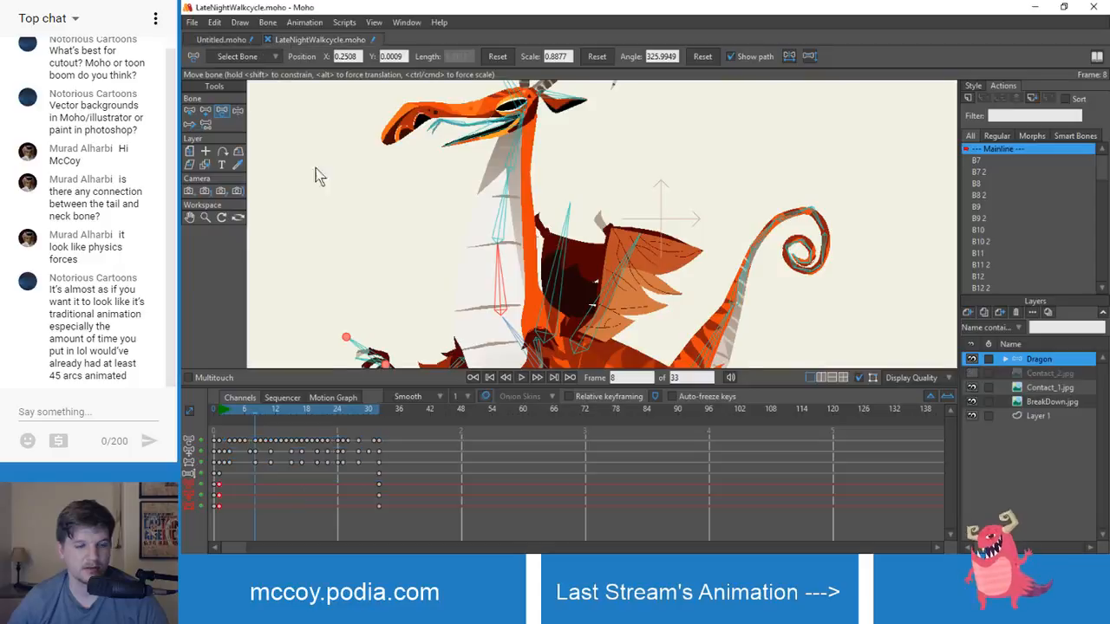
mouse_move(251, 412)
mouse_down()
mouse_move(213, 416)
mouse_move(255, 417)
mouse_up()
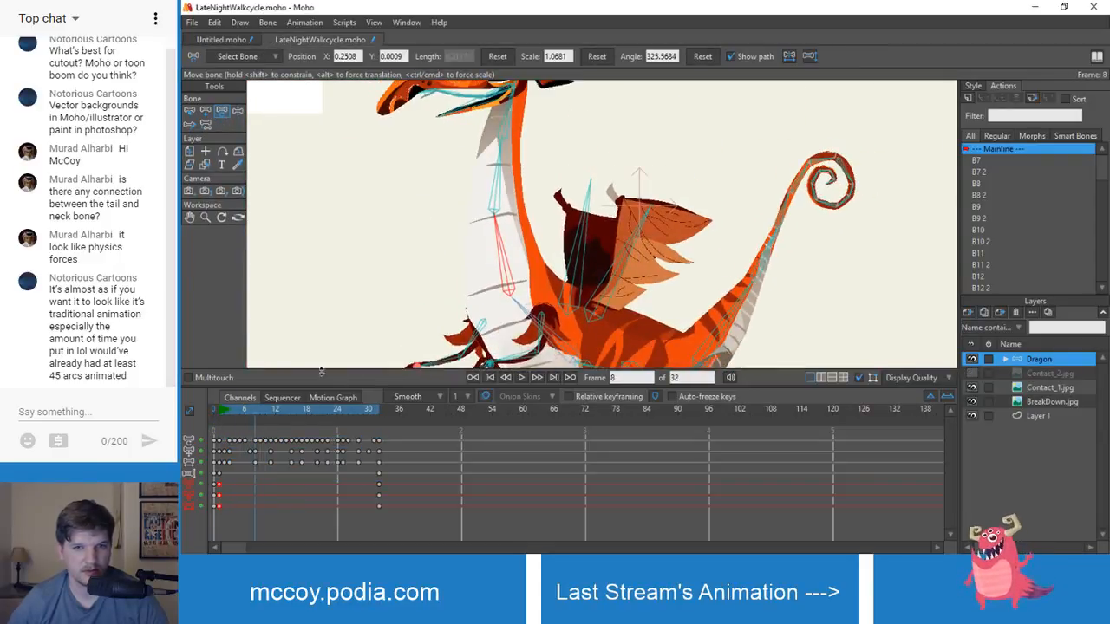
drag(497, 222, 448, 233)
scroll(433, 236, down, 2)
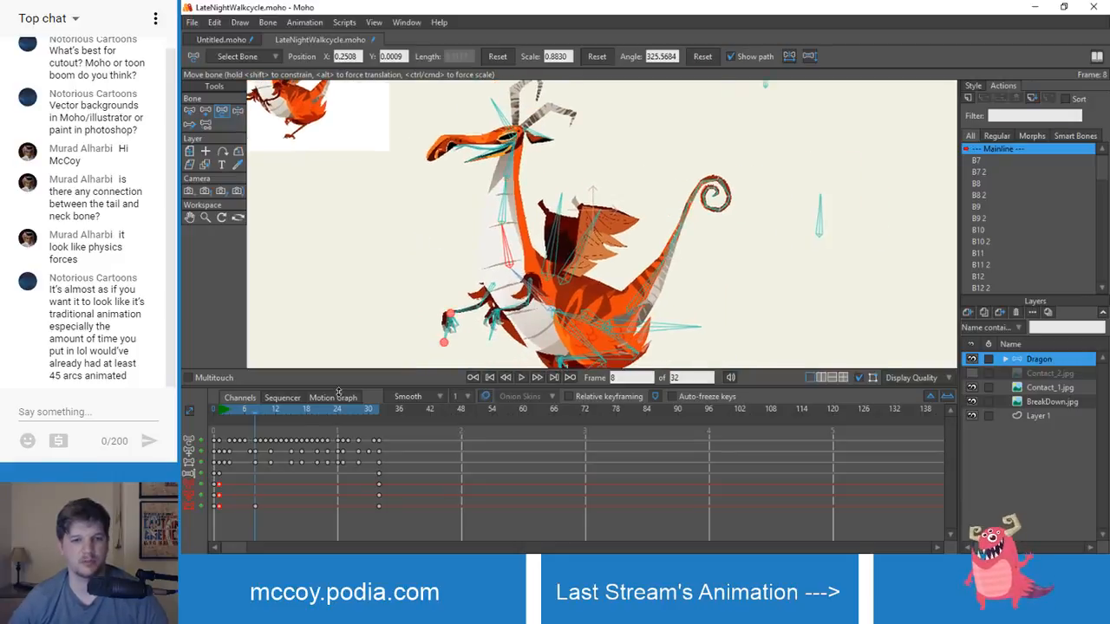
- Copy lower neck bone B3's frame 1 scale key to frame 17, remove its frame 32 keys, and check the playback
click(219, 506)
click(276, 411)
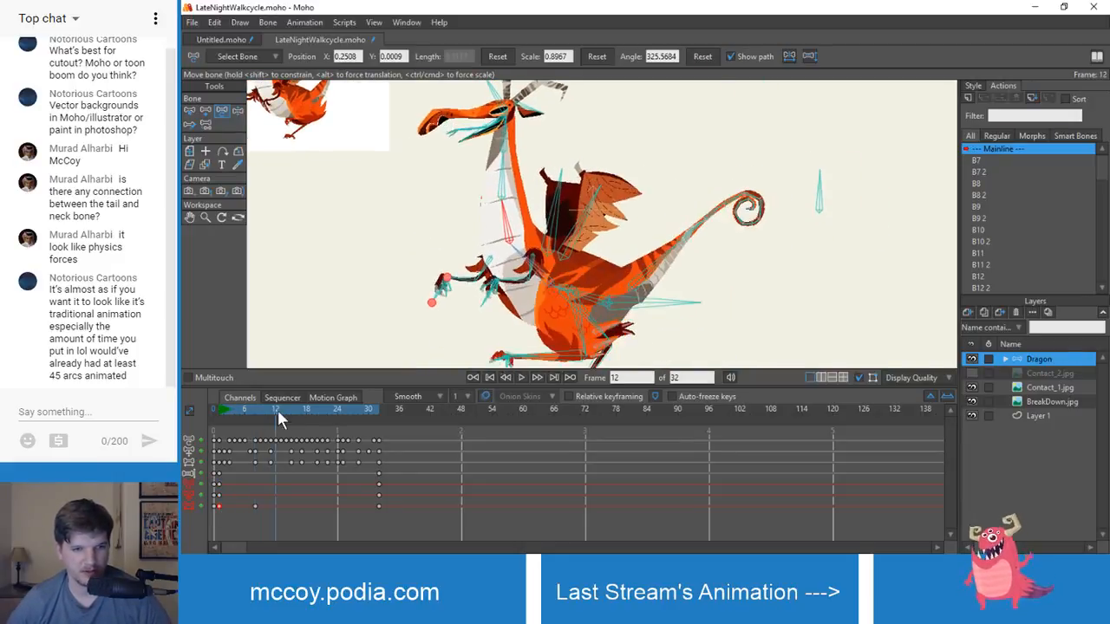
drag(277, 411, 219, 418)
drag(364, 304, 357, 234)
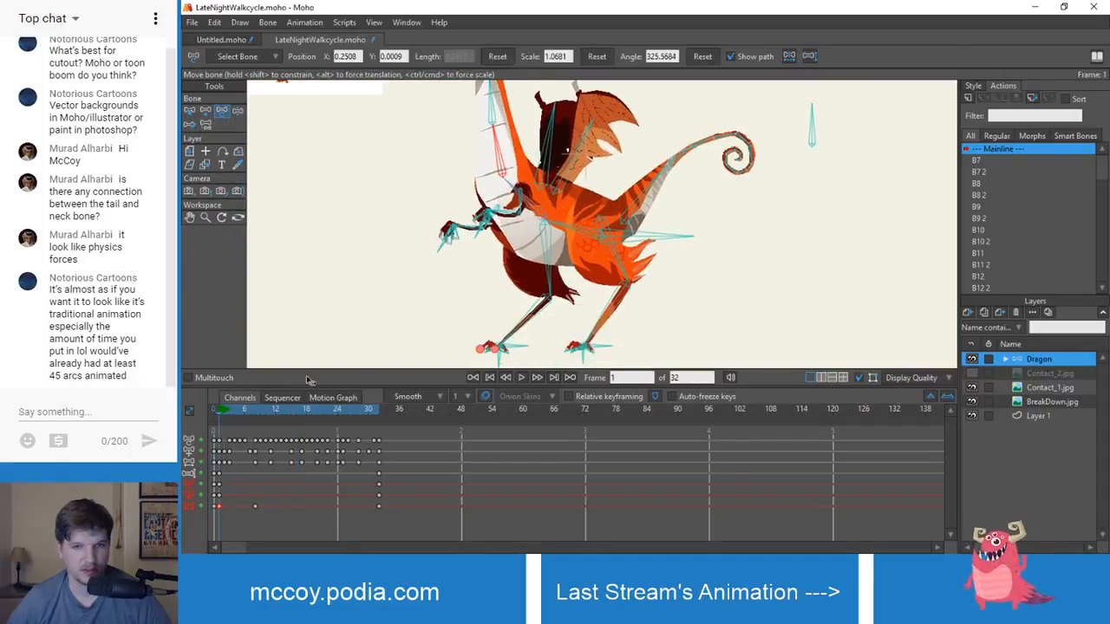
drag(221, 411, 299, 420)
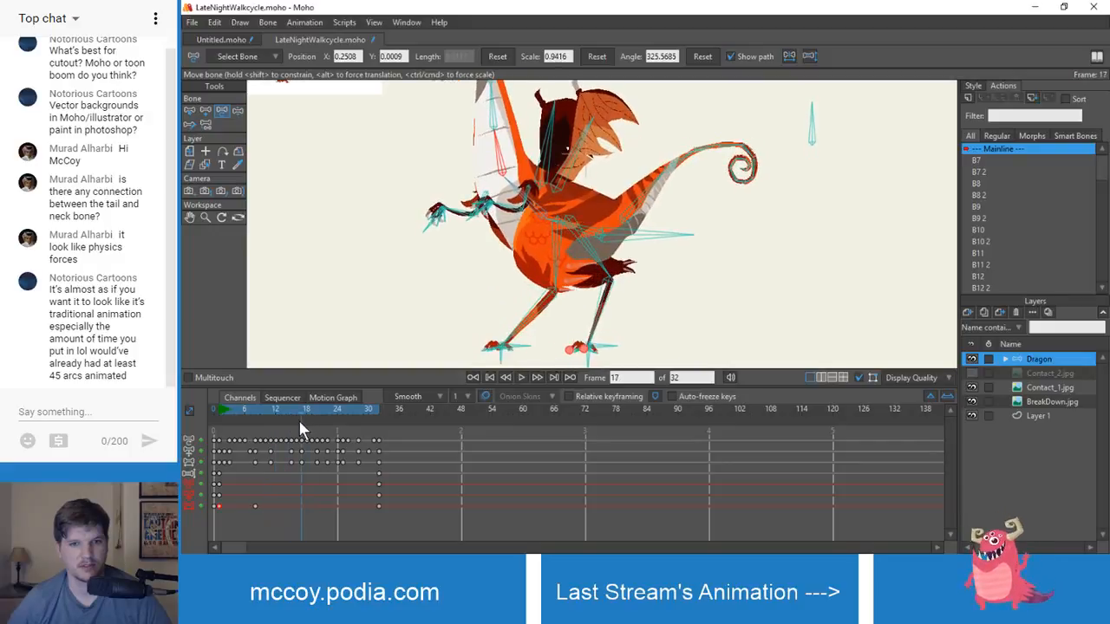
key(ctrl+v)
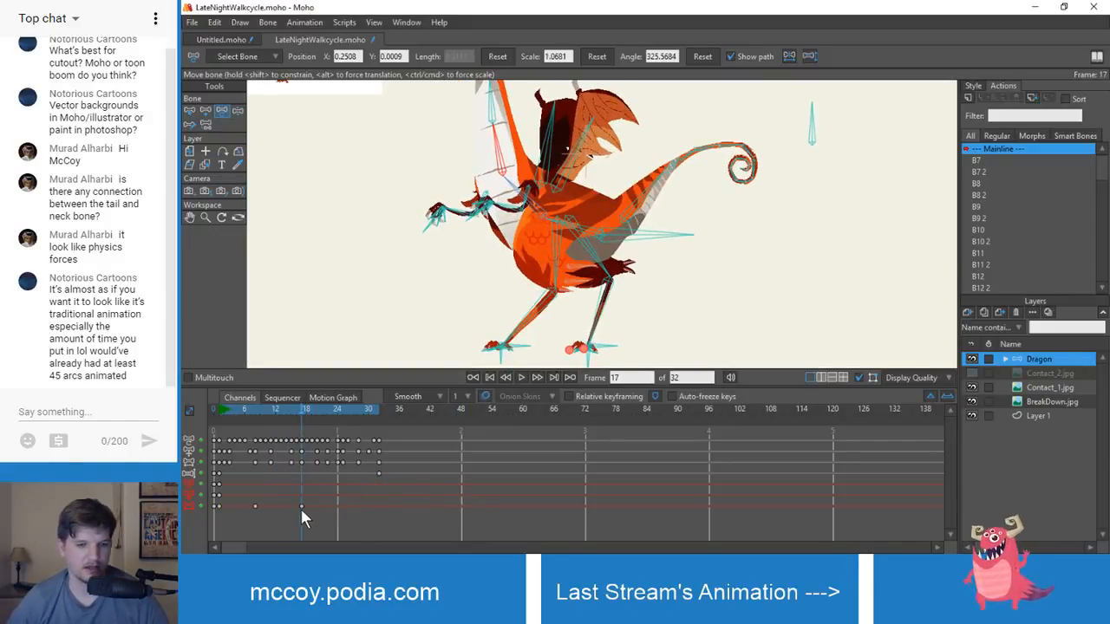
key(space)
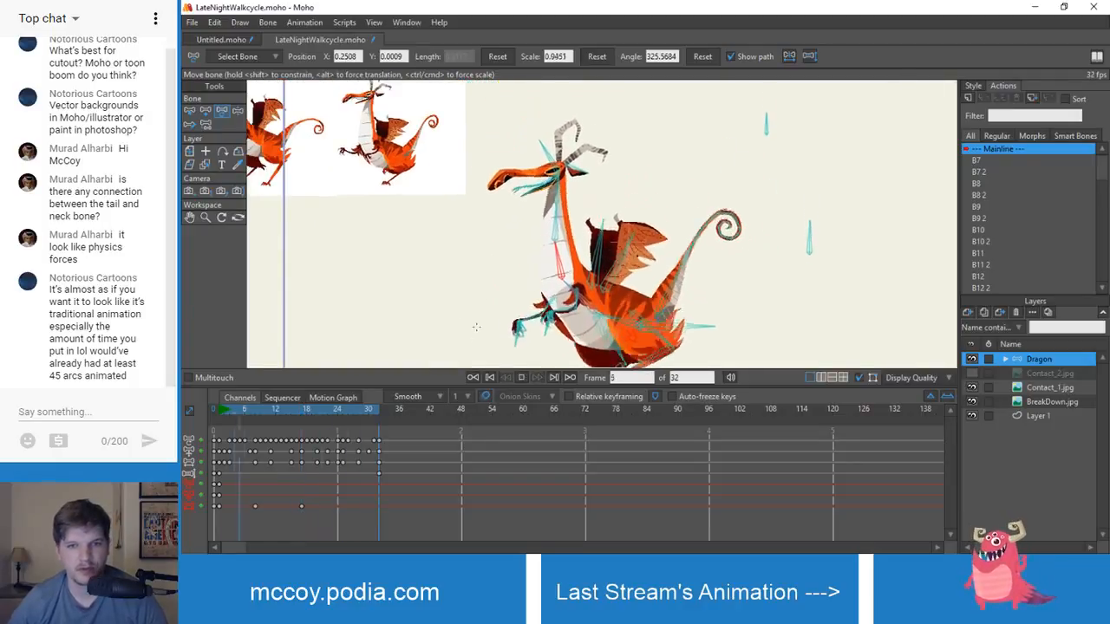
key(space)
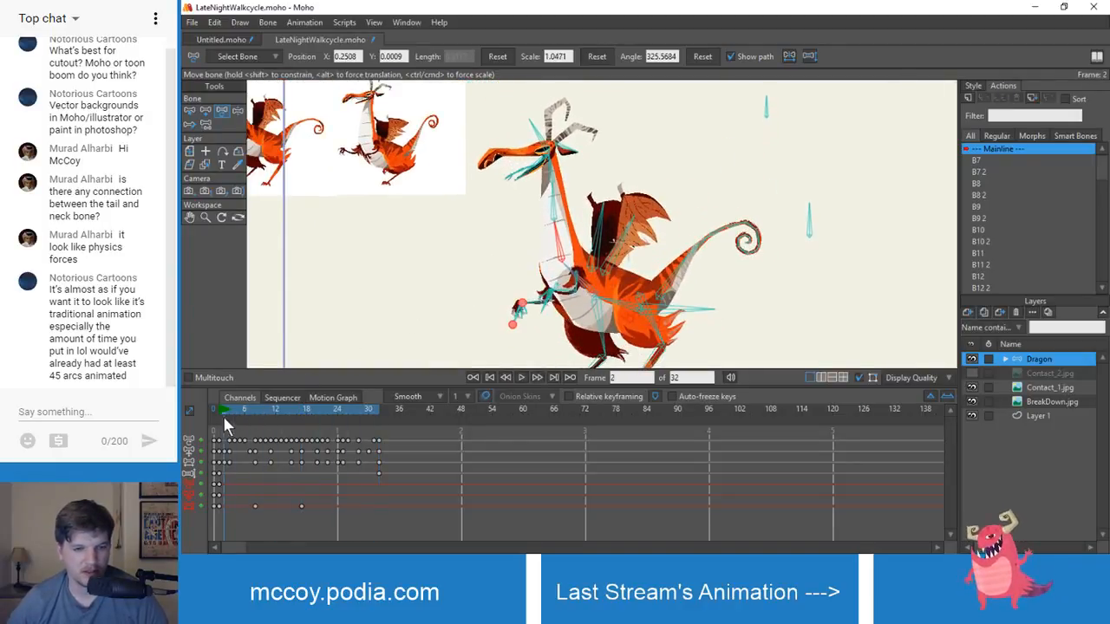
- Delete all of upper neck bone B4's keyframes from frame 8 through frame 32
click(220, 417)
scroll(473, 256, up, 4)
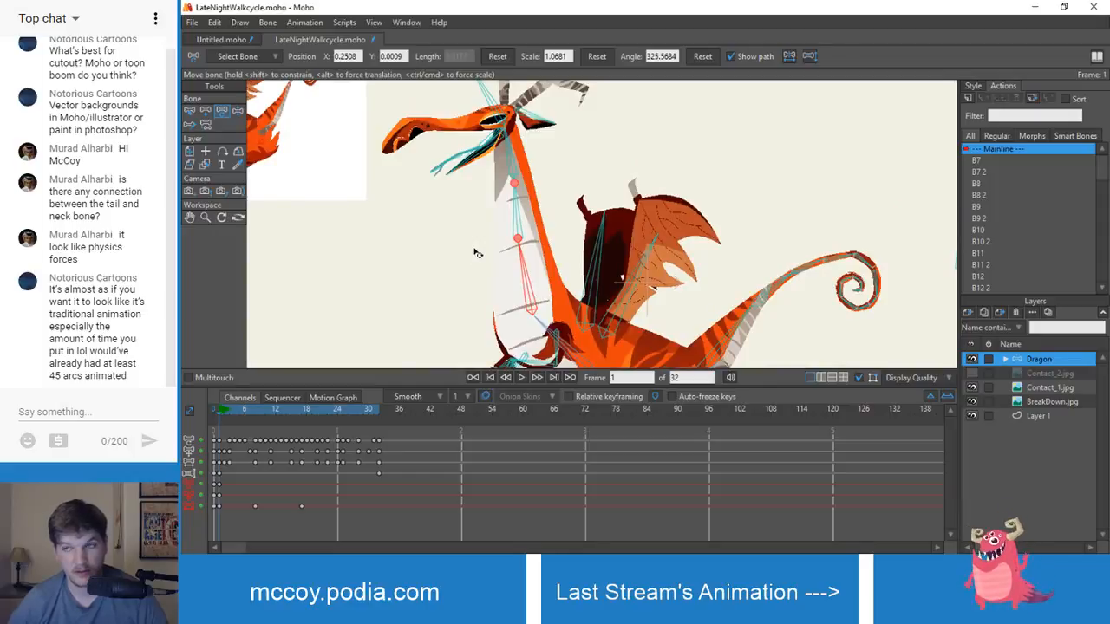
key(z)
click(522, 225)
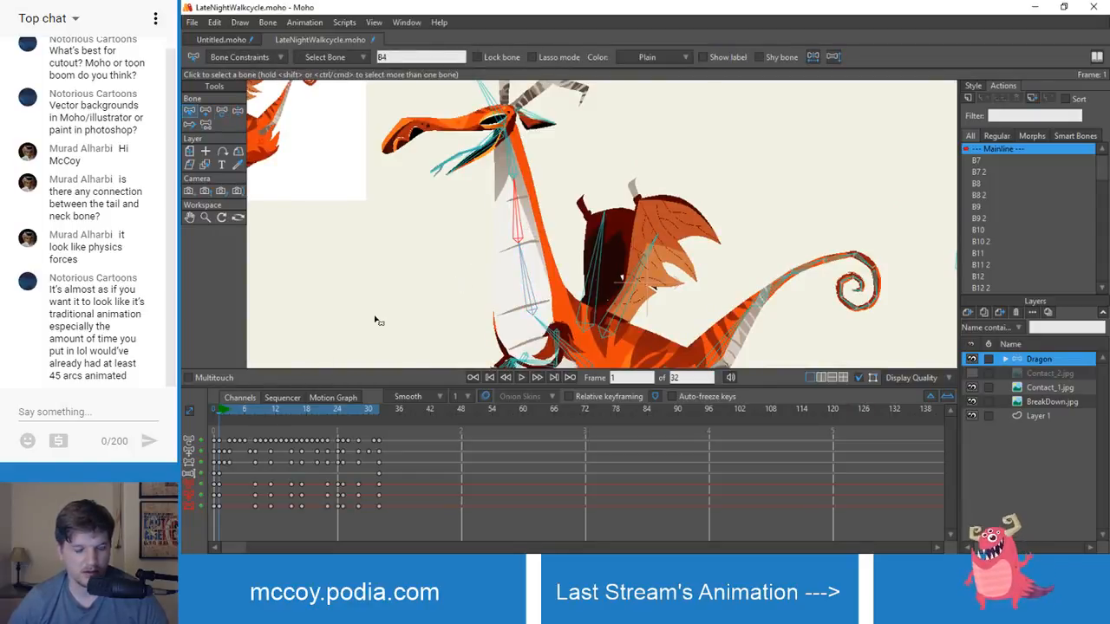
drag(245, 483, 401, 522)
key(Delete)
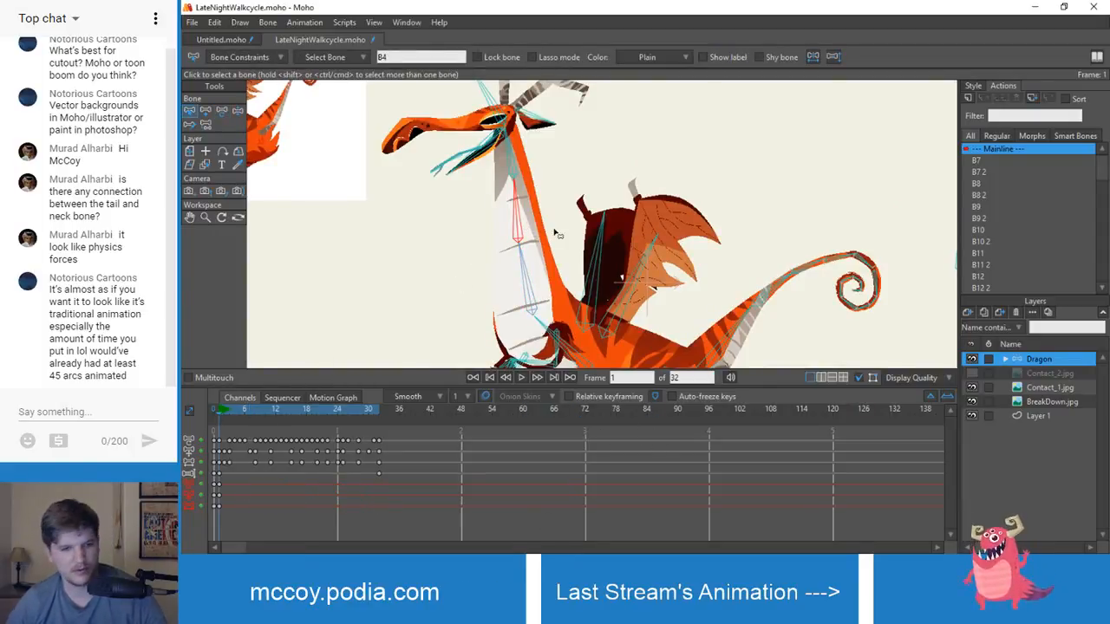
- At frame 8, key upper neck bone B4's angle at about 352.67 and squash it to a scale of about 0.855
drag(223, 411, 254, 409)
drag(417, 263, 426, 137)
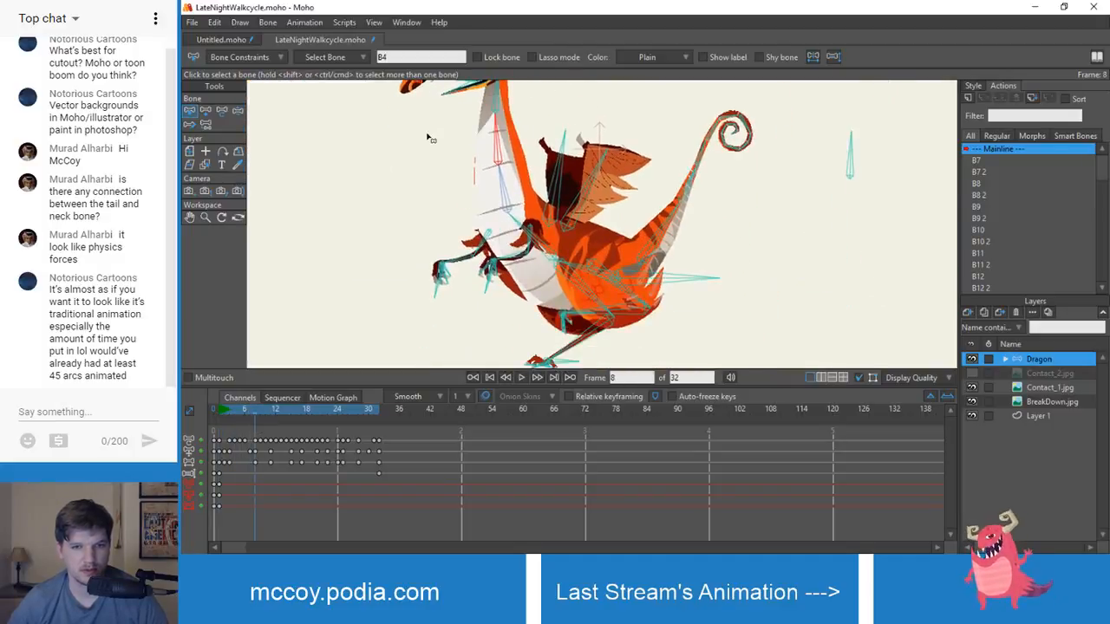
drag(394, 267, 394, 271)
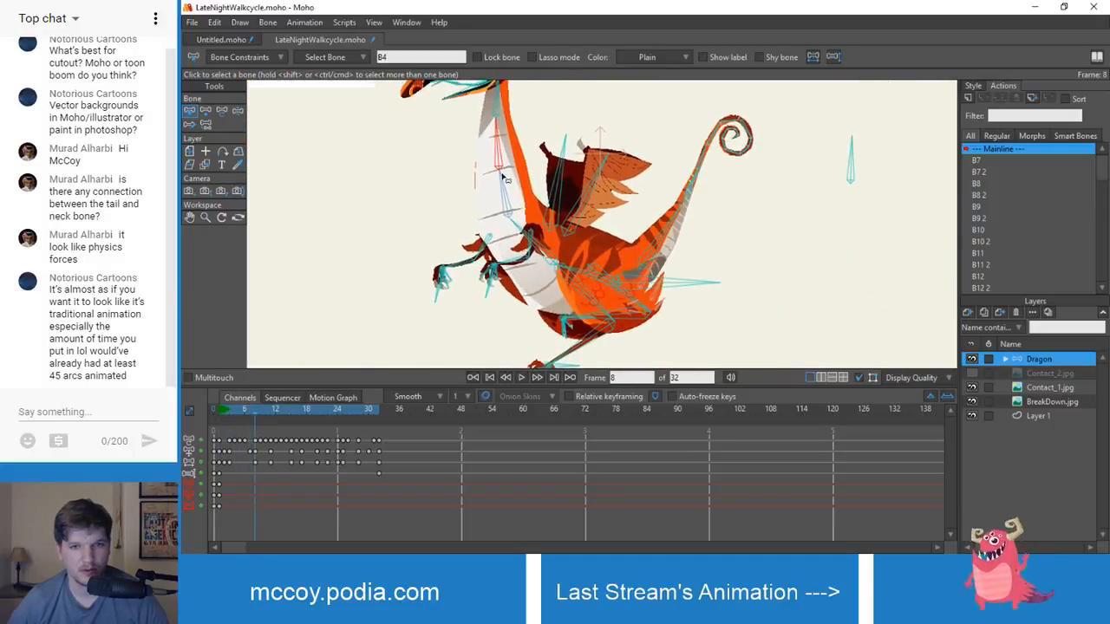
key(t)
drag(505, 177, 501, 163)
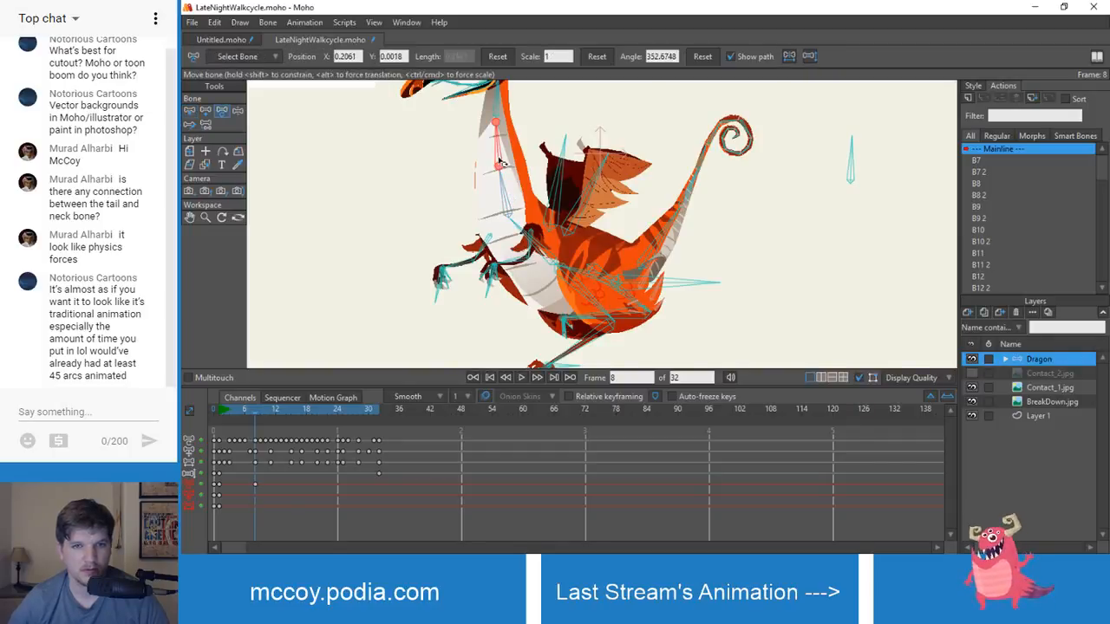
drag(498, 124, 488, 110)
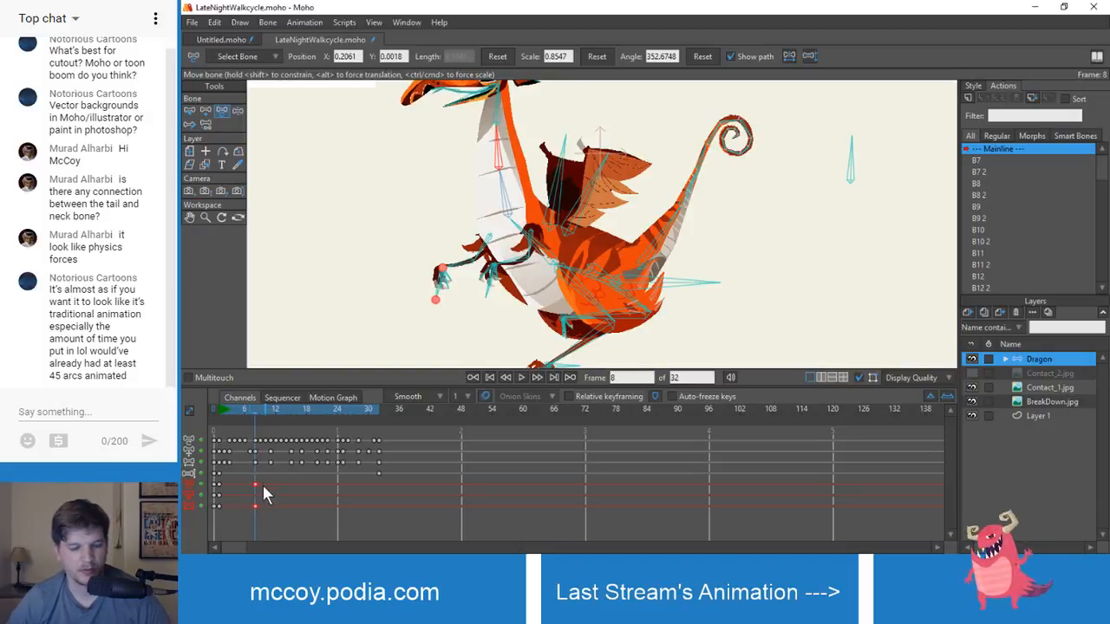
- Copy bone B4's frame 1 angle key to frame 17
click(223, 474)
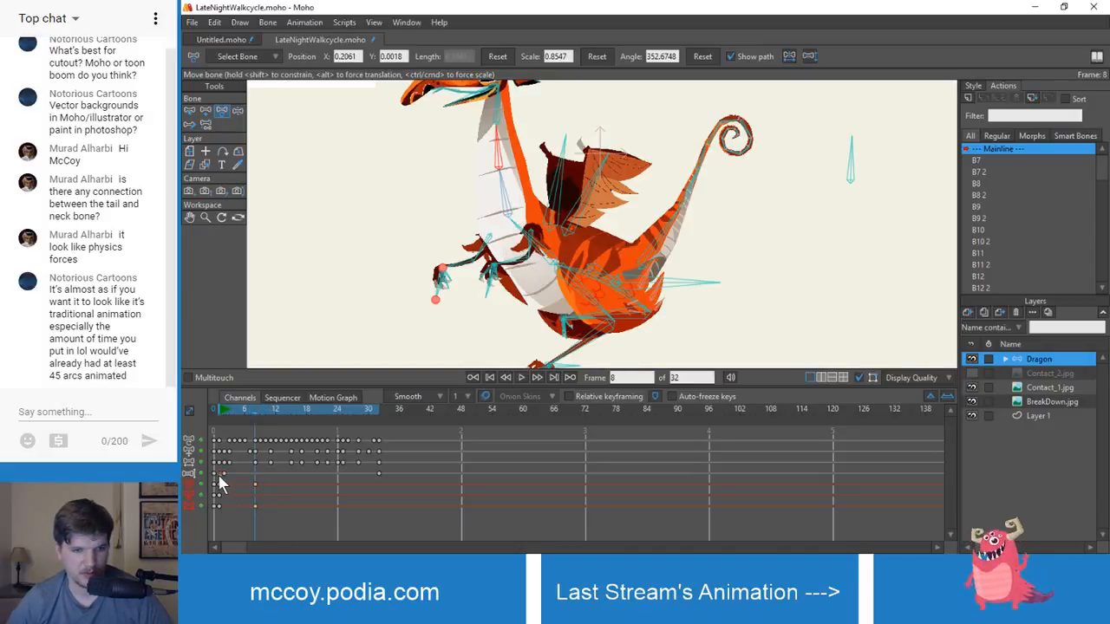
drag(225, 473, 219, 474)
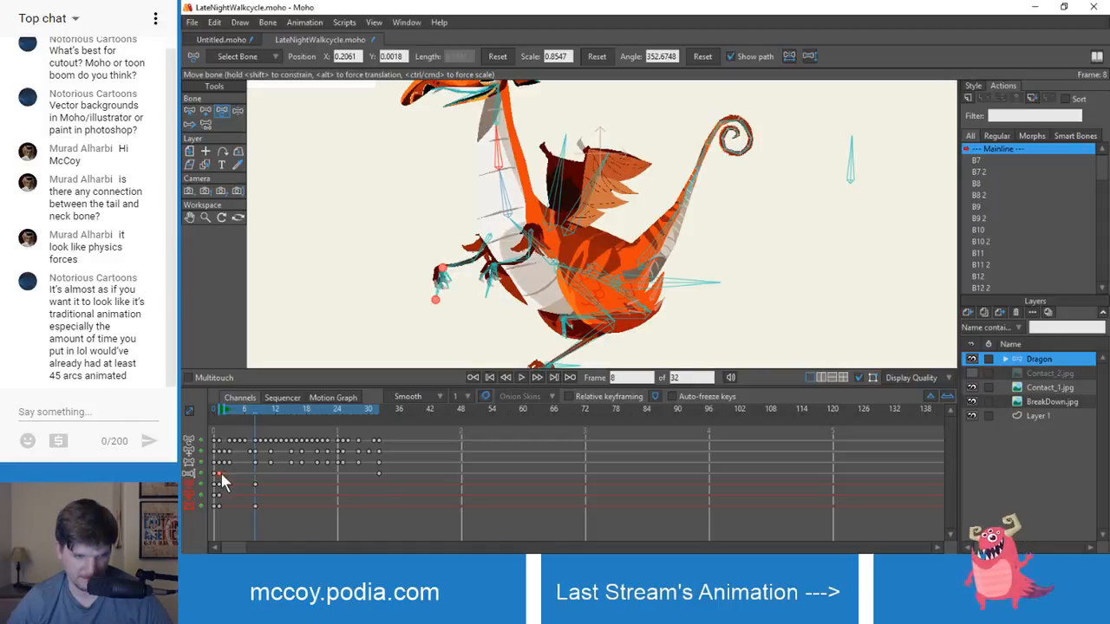
click(295, 411)
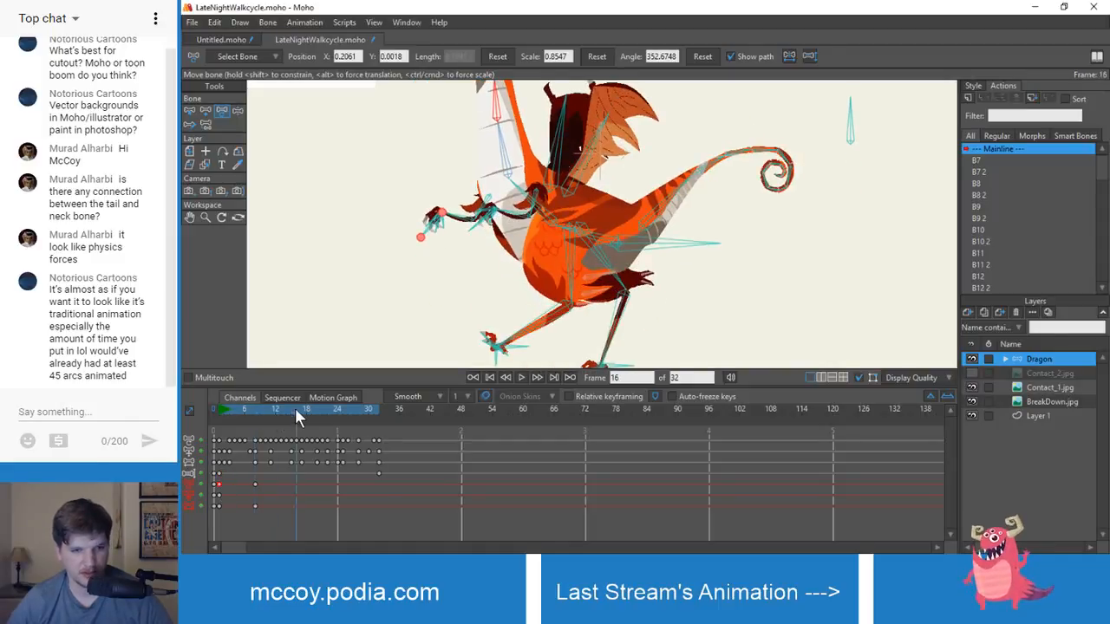
drag(292, 411, 300, 409)
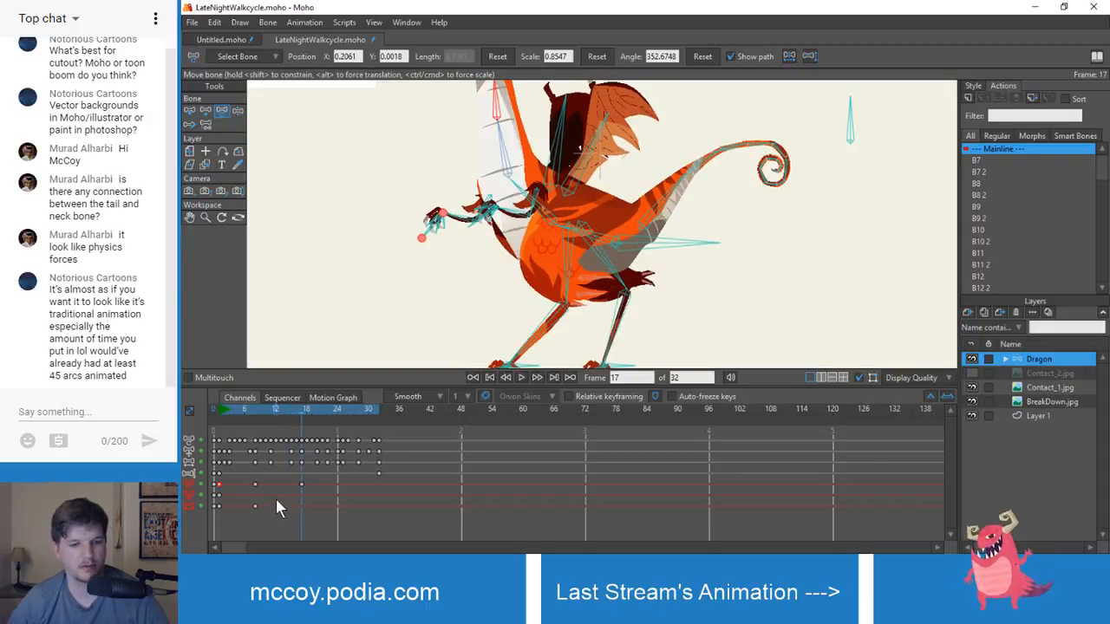
- Delay bone B4's three angle keys to frames 5, 12 and 21, using the B4 timing in Untitled.moho as reference
drag(232, 487, 218, 491)
mouse_move(223, 409)
mouse_down()
mouse_move(212, 407)
mouse_move(307, 431)
mouse_move(217, 423)
mouse_up()
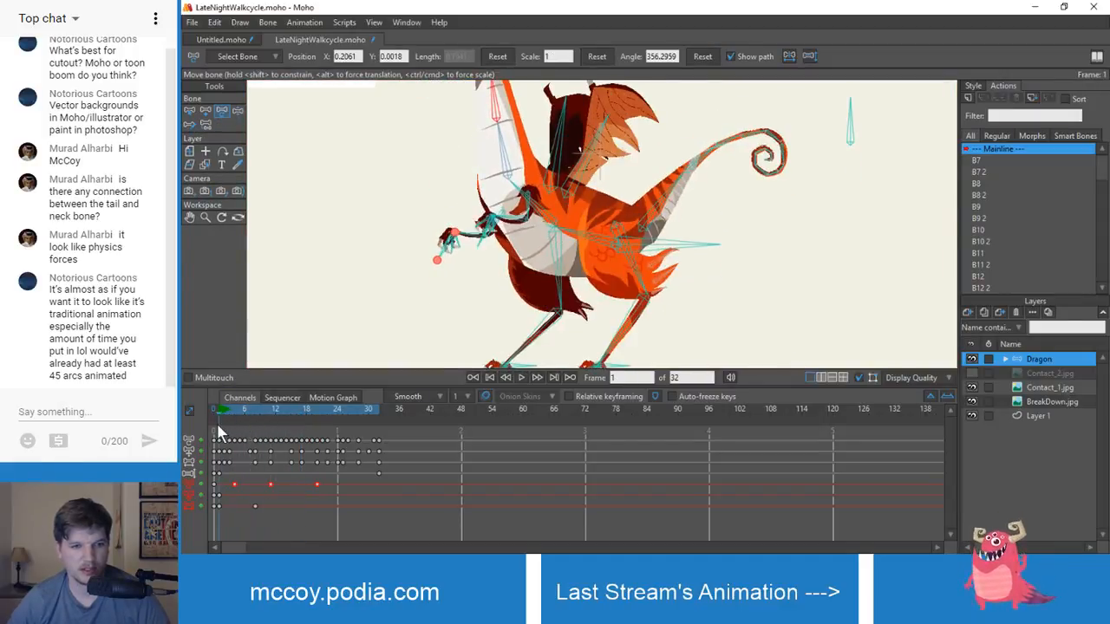
click(220, 45)
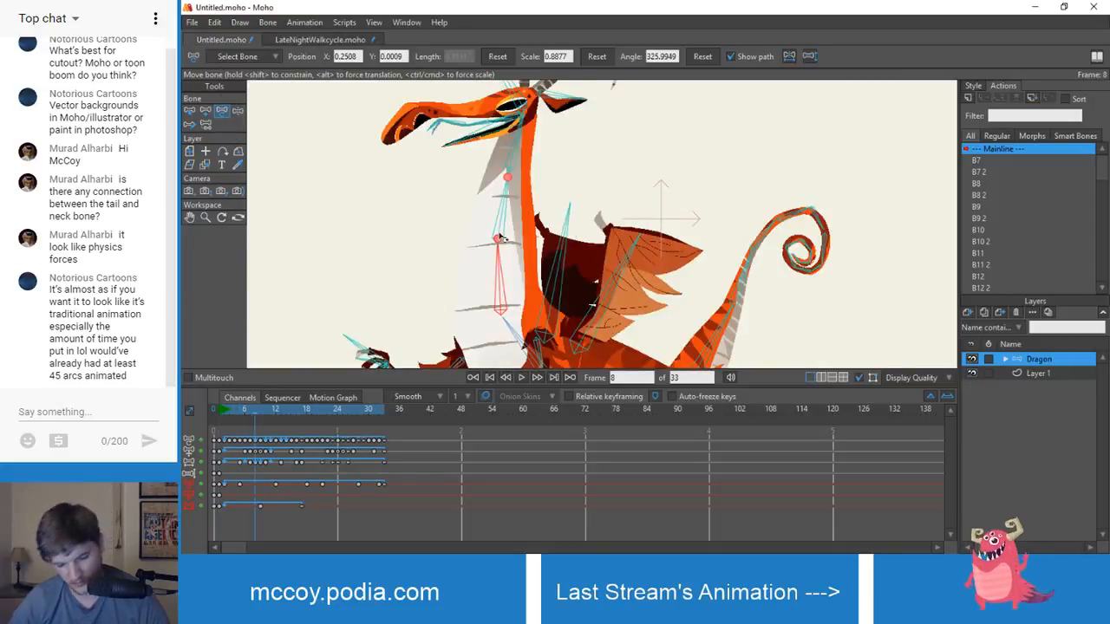
key(b)
click(505, 227)
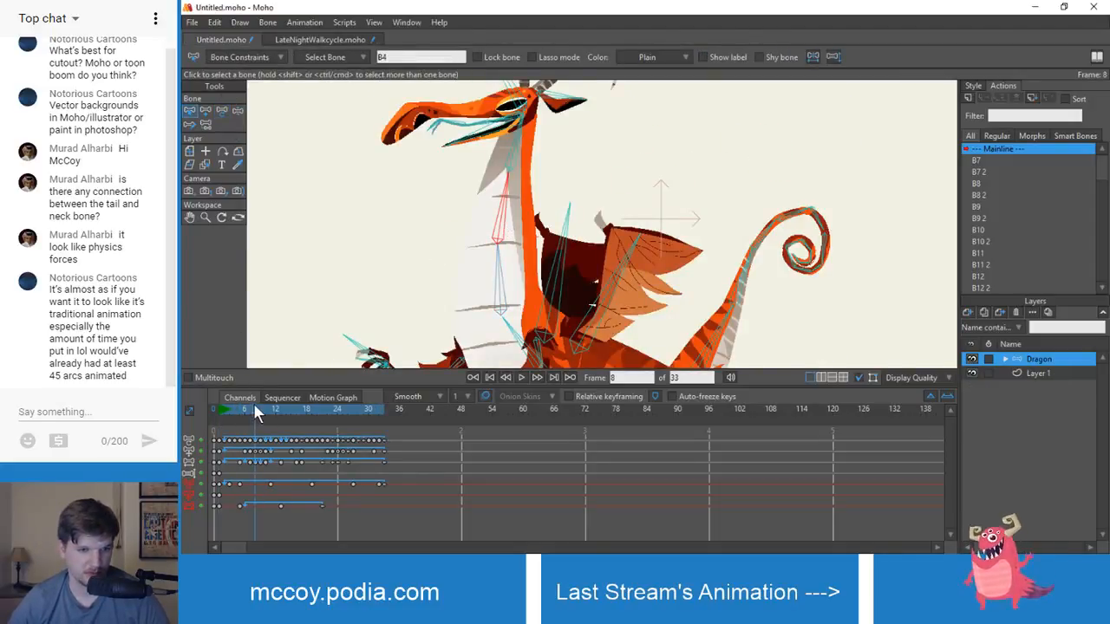
drag(253, 403, 242, 413)
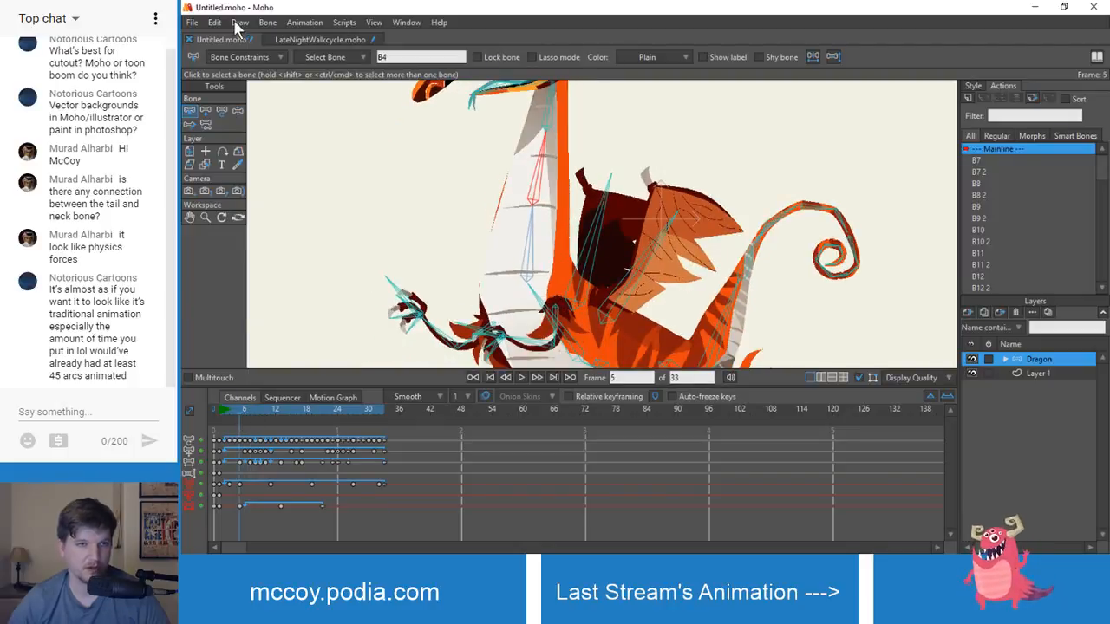
click(302, 40)
drag(222, 407, 239, 408)
drag(233, 484, 240, 484)
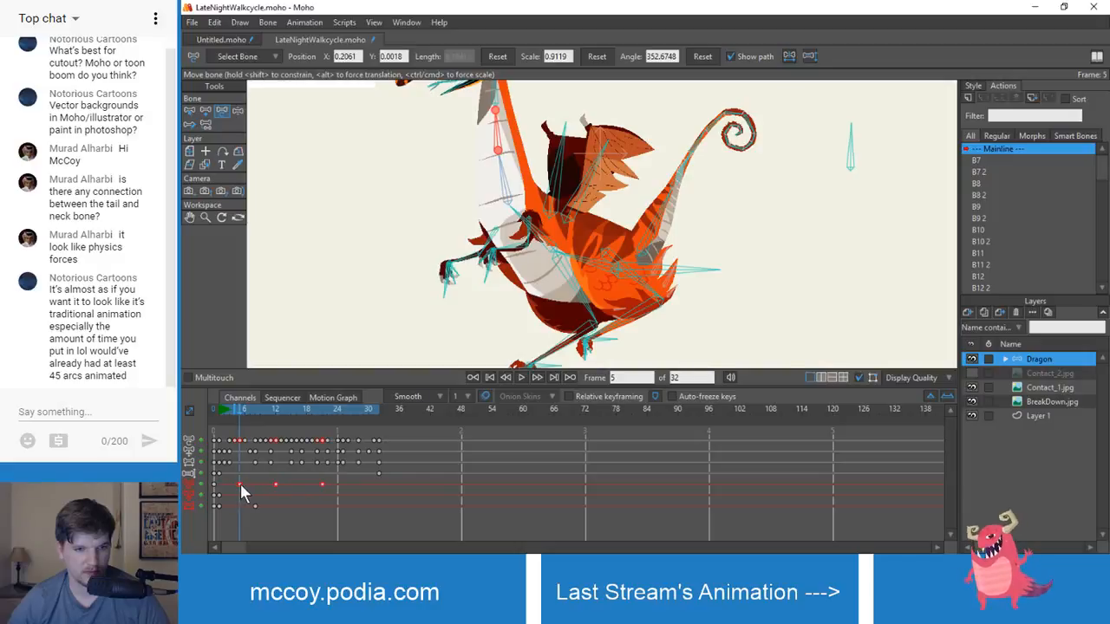
- Set bone B4's angle key at frame 21 to Cycle interpolation, looping back to frame 6
click(283, 516)
right_click(319, 483)
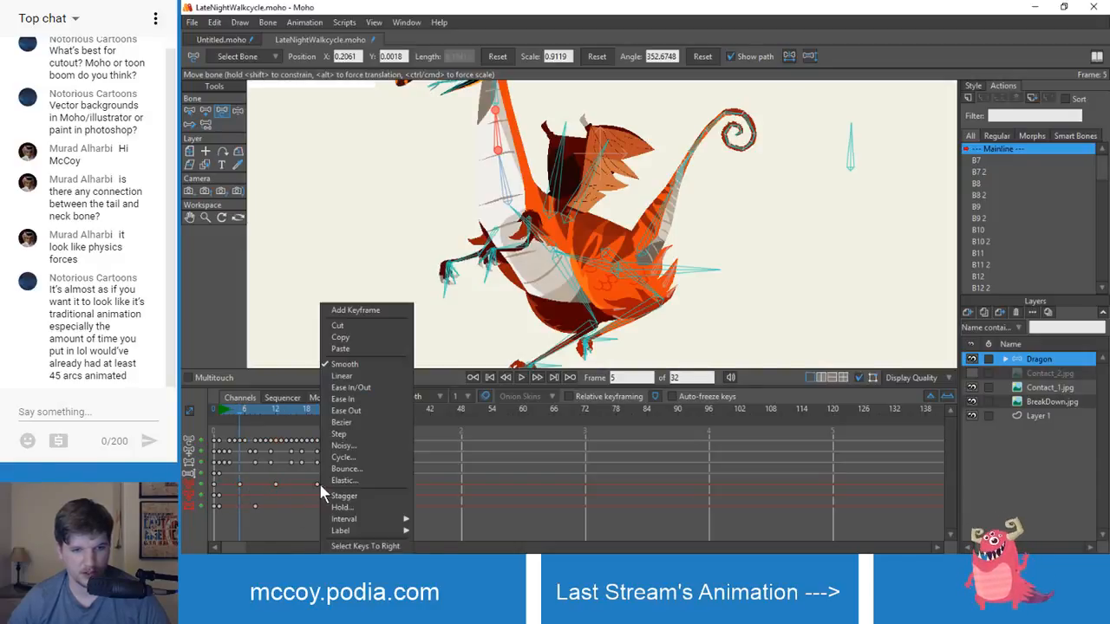
click(354, 309)
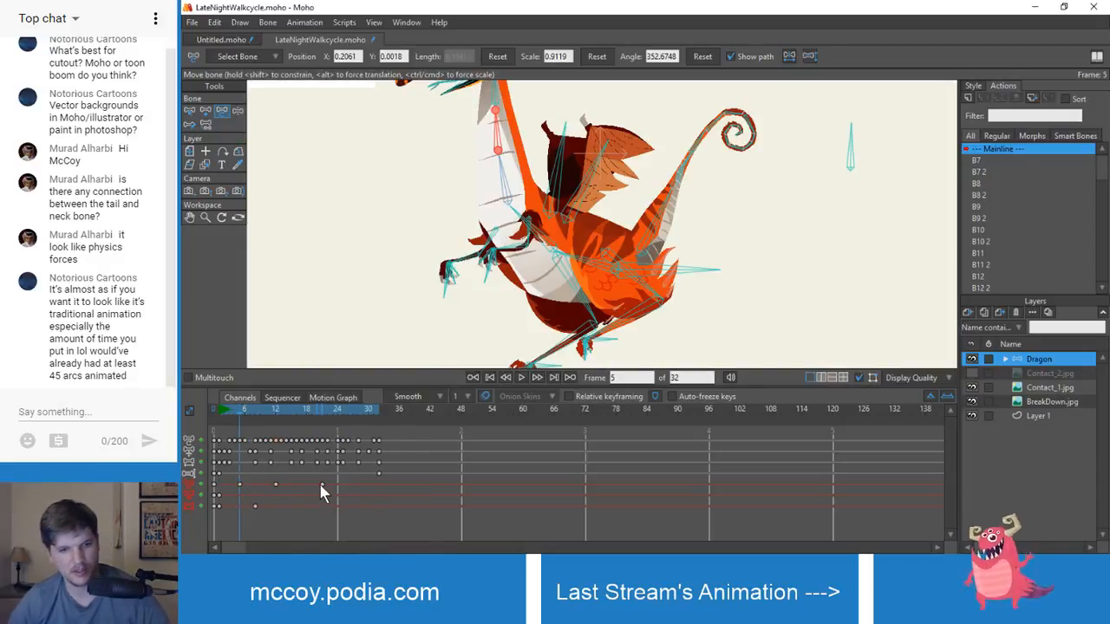
right_click(320, 484)
click(318, 483)
right_click(322, 484)
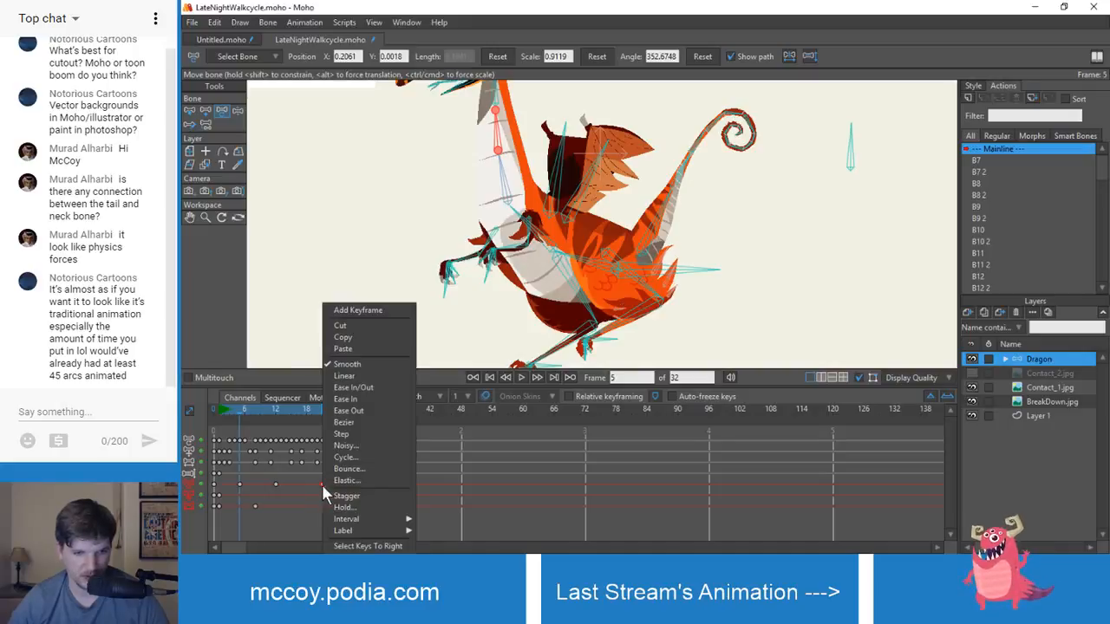
click(346, 457)
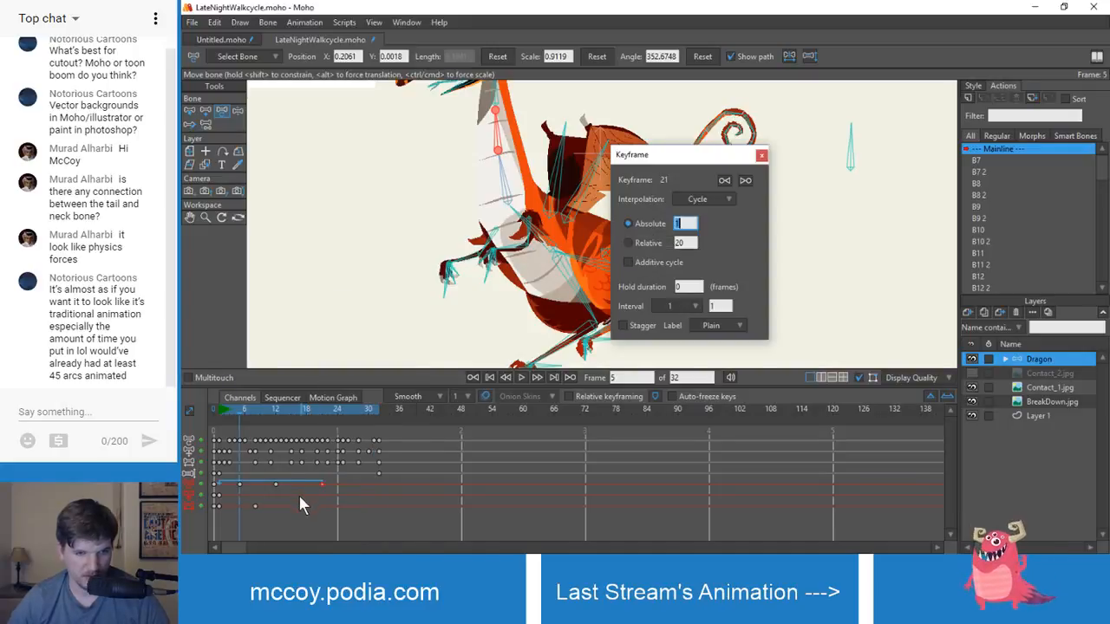
double_click(691, 242)
text(13)
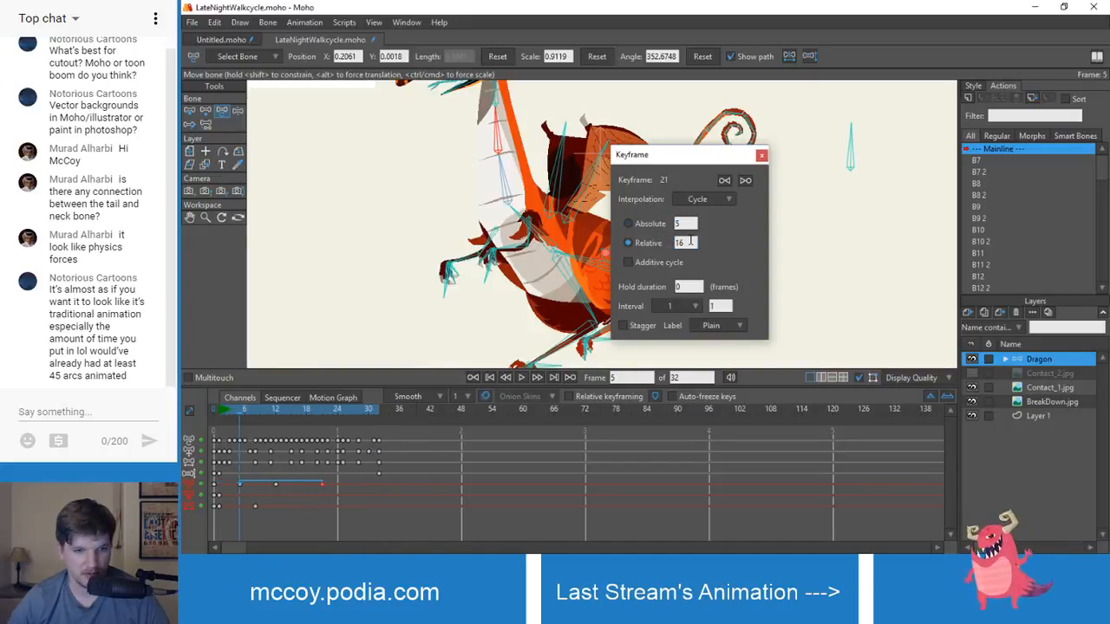
scroll(691, 242, down, 1)
click(761, 156)
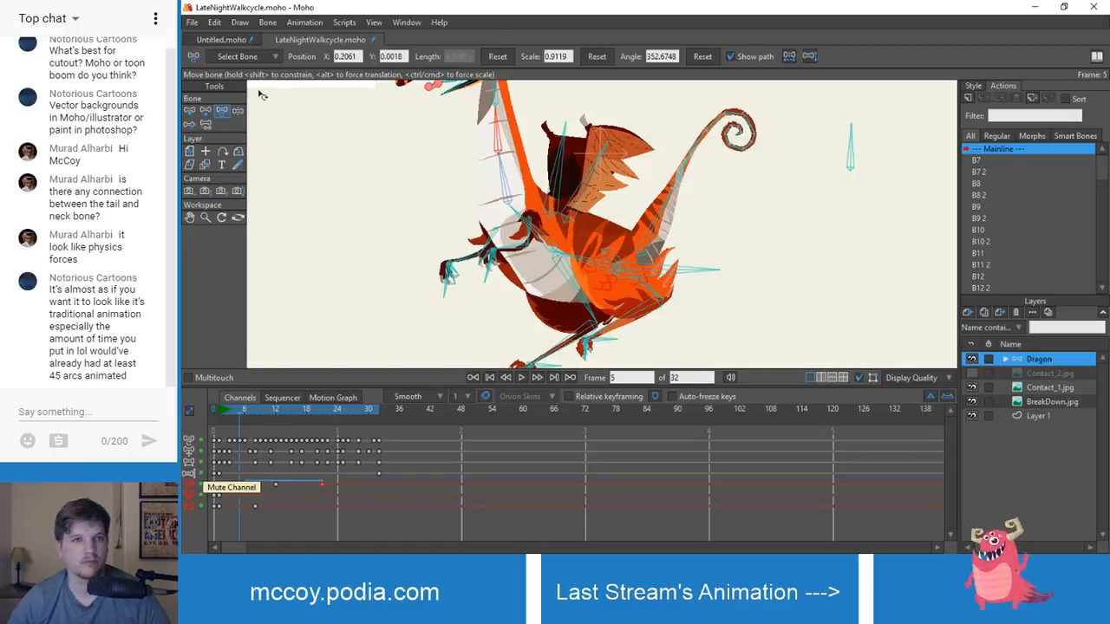
- Compare bone B4's keys with those in Untitled.moho and play back the LateNightWalkcycle.moho walk cycle to review the neck motion
click(240, 42)
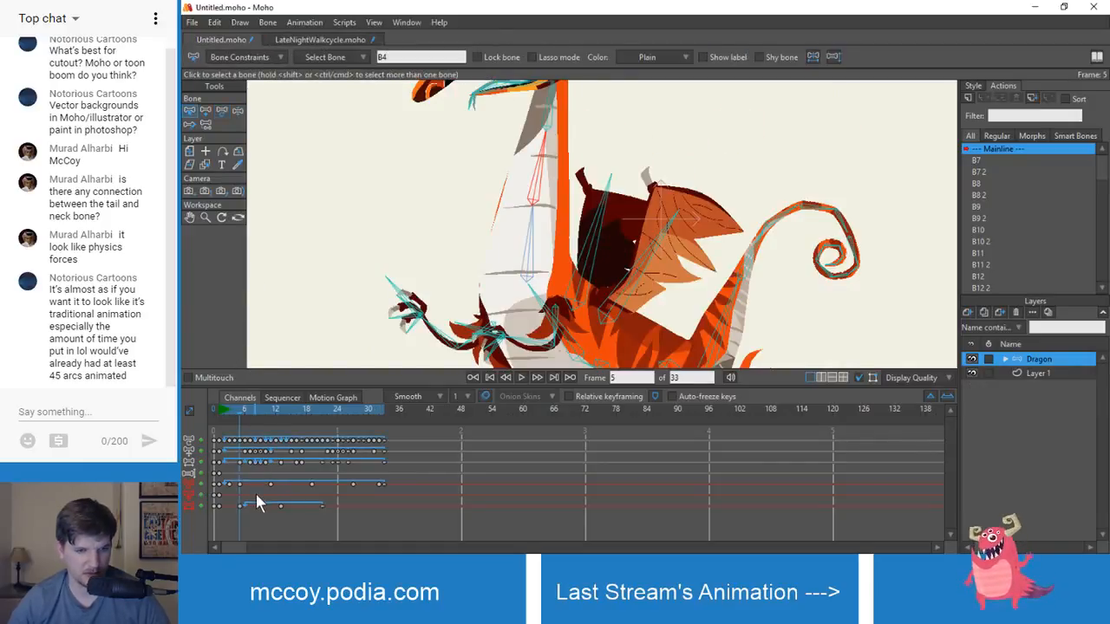
click(284, 40)
key(space)
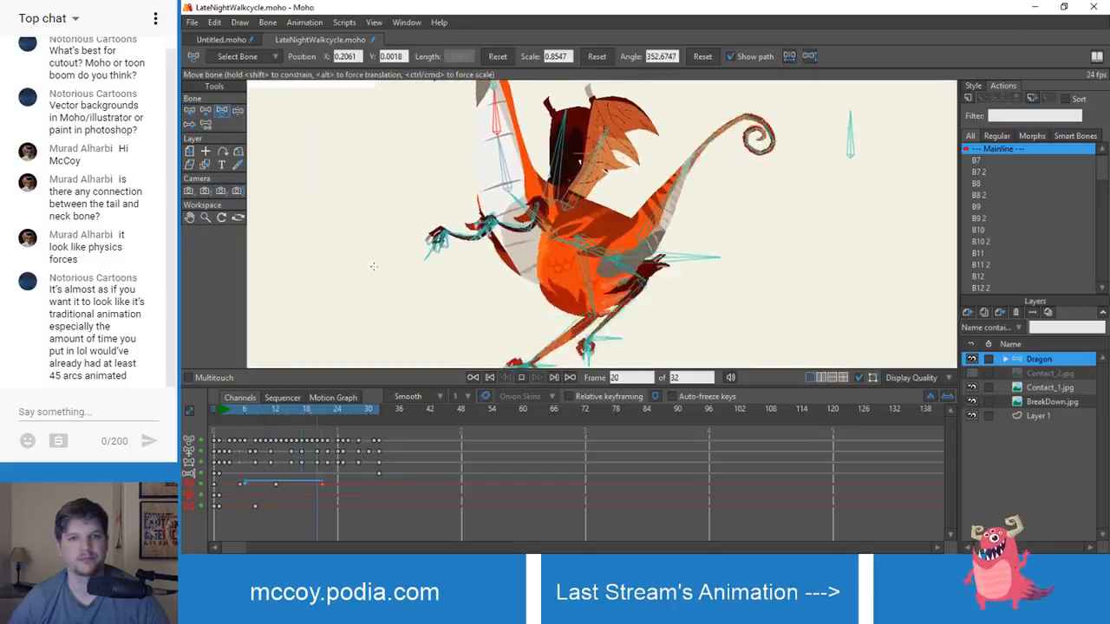
scroll(380, 190, down, 3)
drag(381, 190, 401, 224)
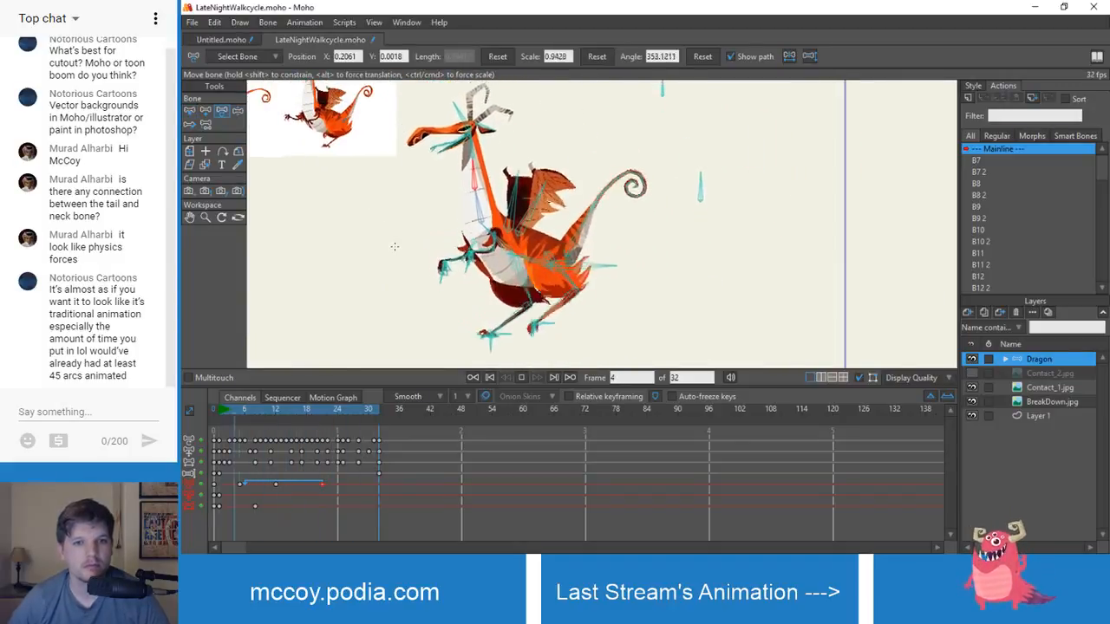
scroll(389, 304, up, 2)
drag(389, 271, 416, 300)
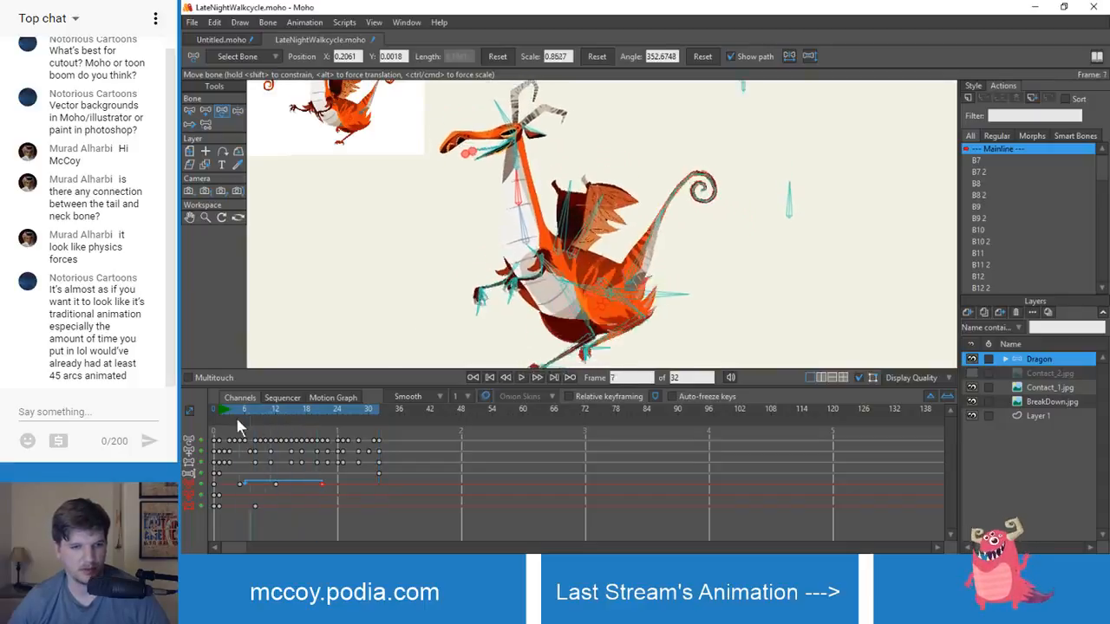
click(211, 420)
drag(212, 420, 221, 421)
drag(245, 432, 426, 451)
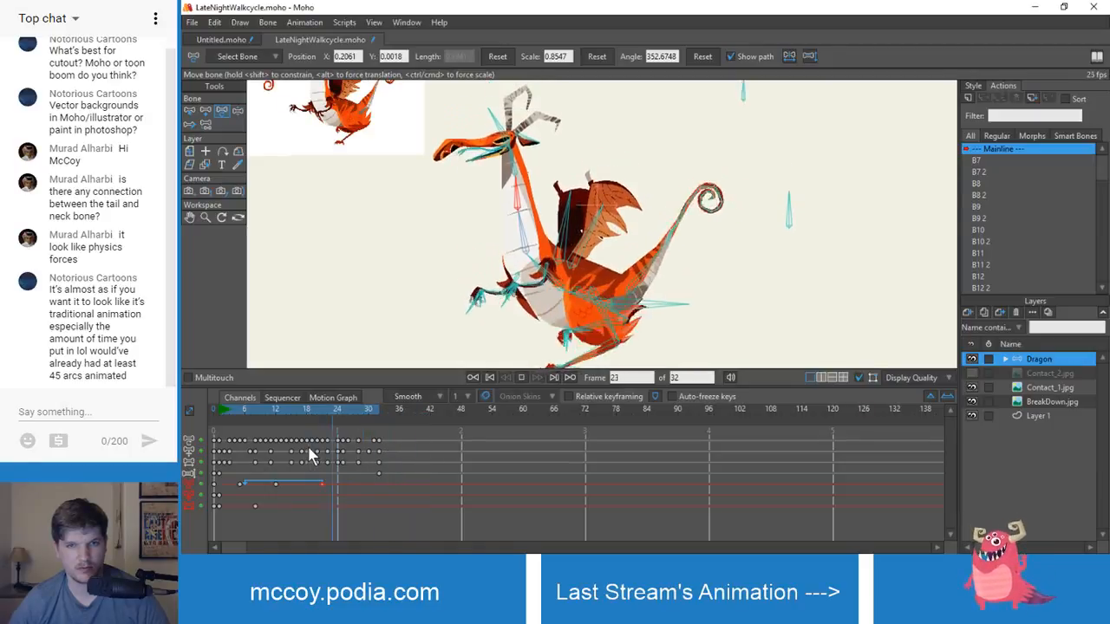
key(space)
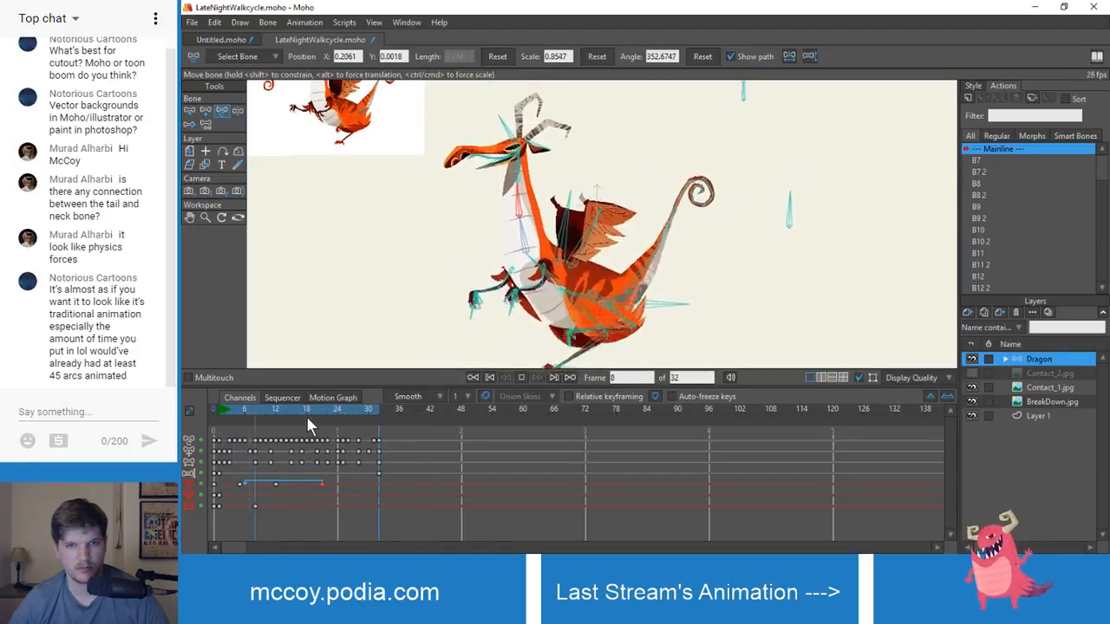
key(space)
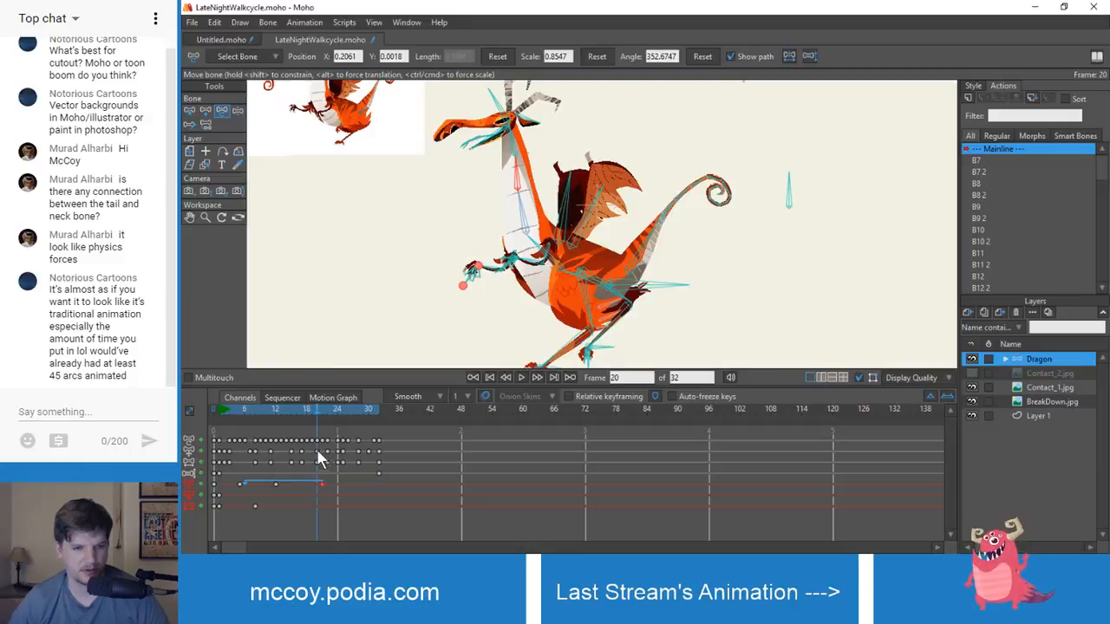
- Compare the dragon's neck pose at frame 1 in Untitled.moho with frame 1 of LateNightWalkcycle.moho
click(222, 36)
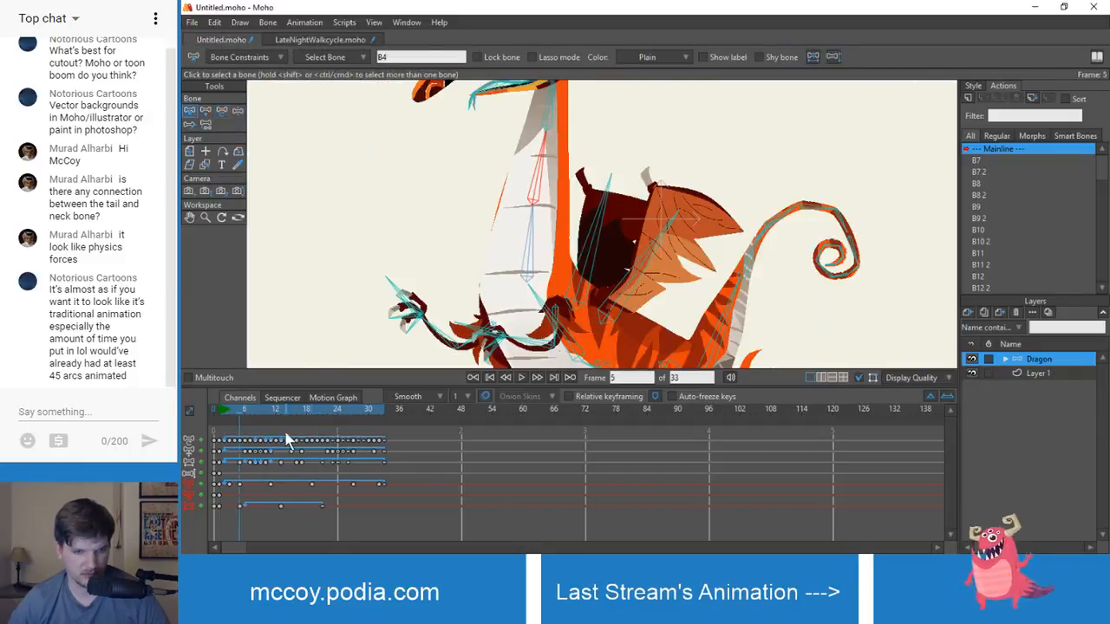
mouse_move(236, 408)
mouse_down()
mouse_move(213, 414)
mouse_move(251, 421)
mouse_move(221, 423)
mouse_up()
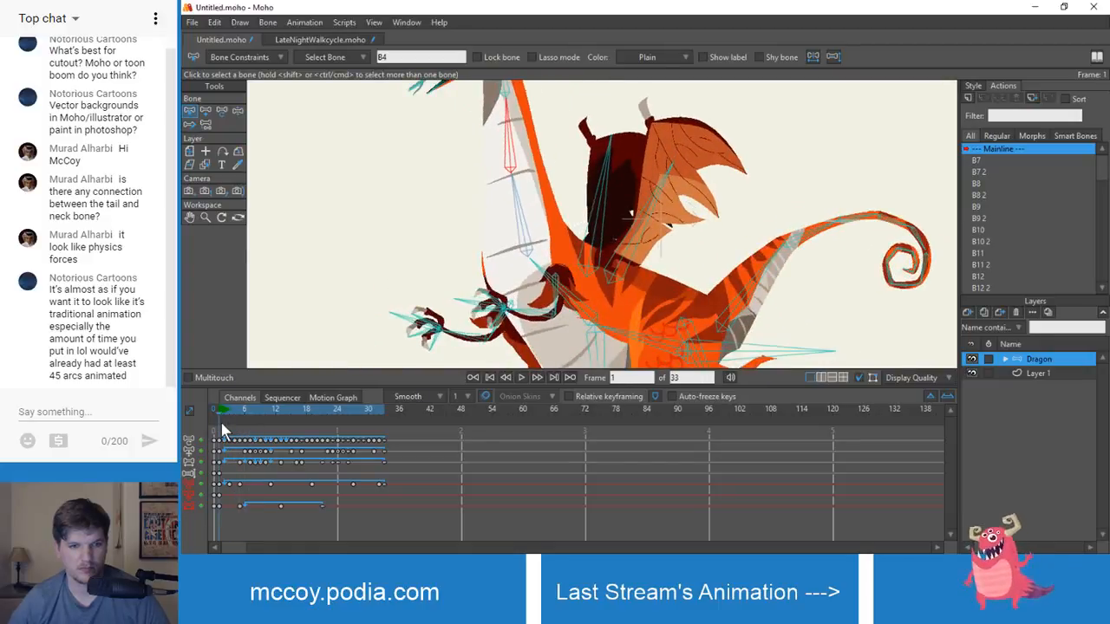
click(297, 41)
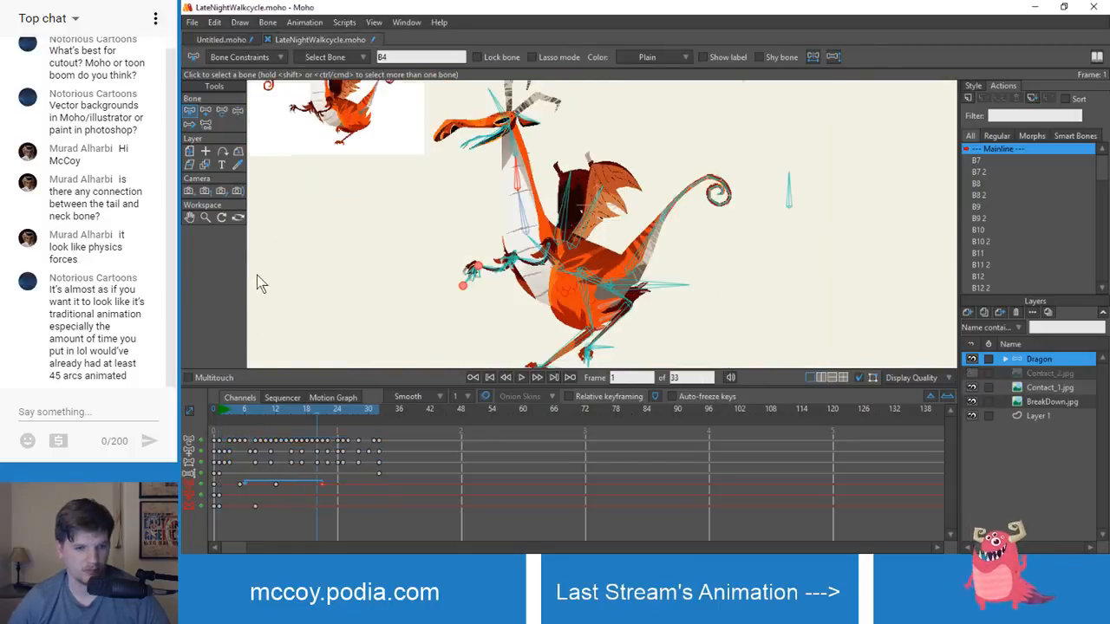
click(218, 409)
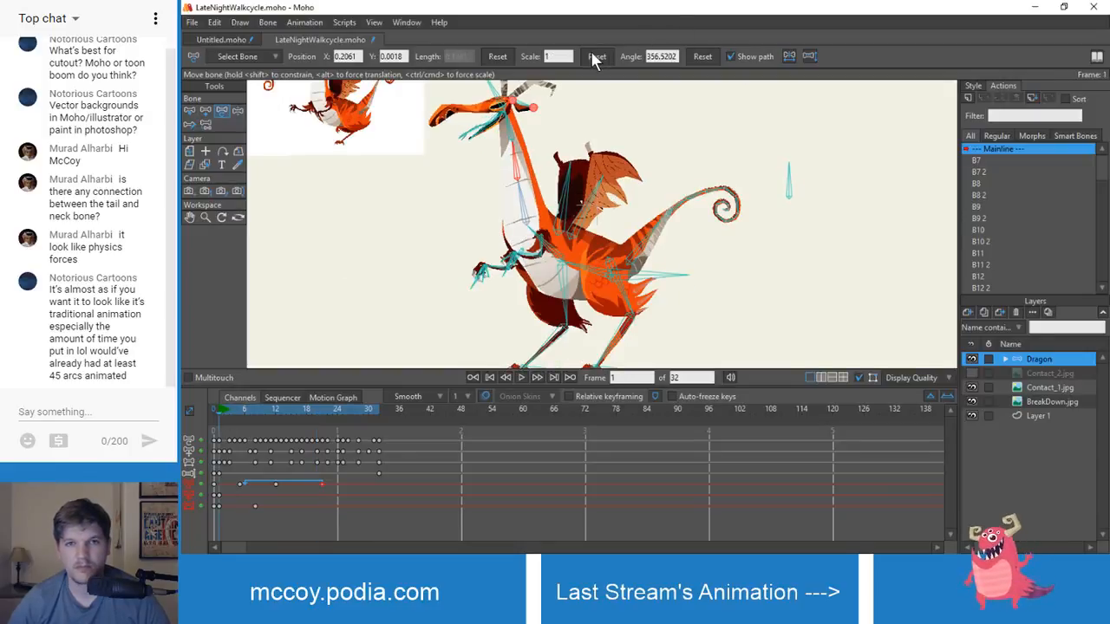
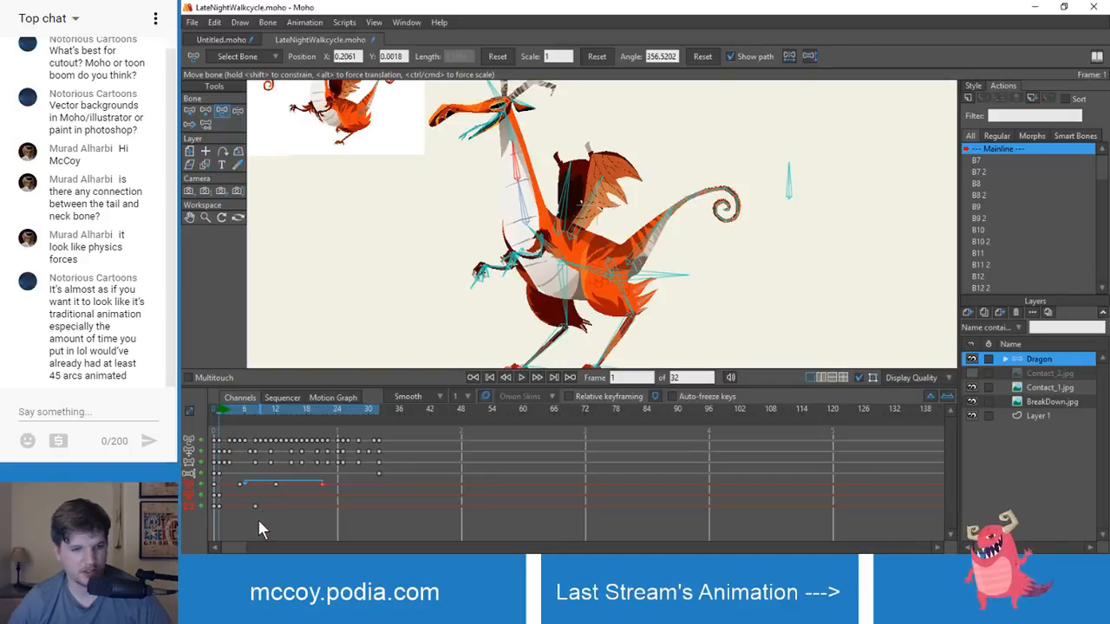
- Undo the Cycle interpolation on bone B4's angle key at frame 21
click(236, 492)
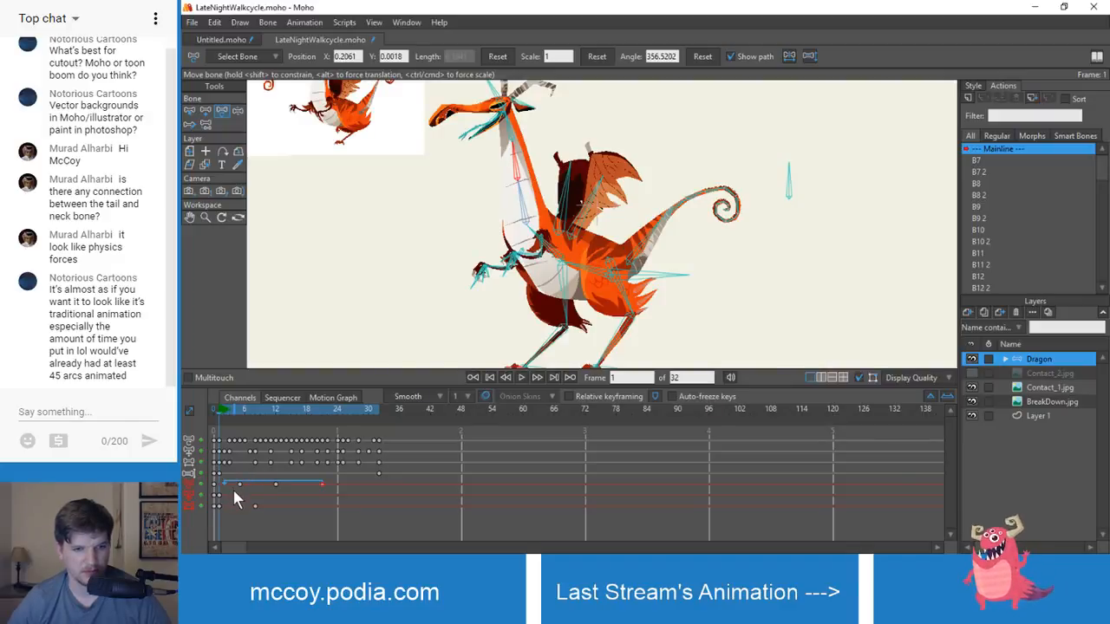
key(ctrl+z)
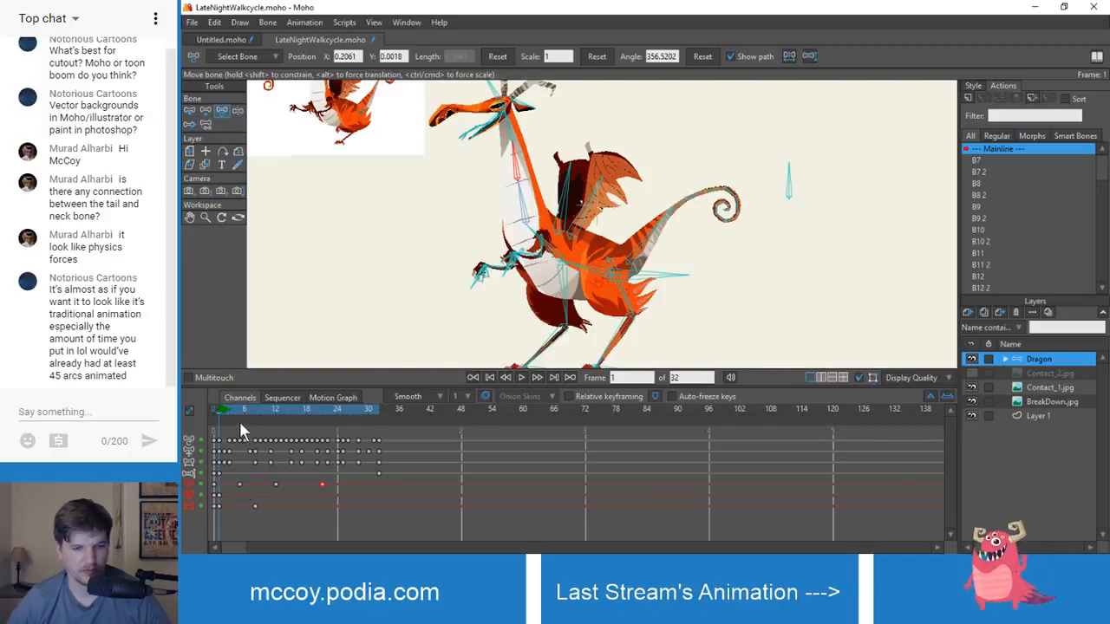
drag(222, 409, 219, 433)
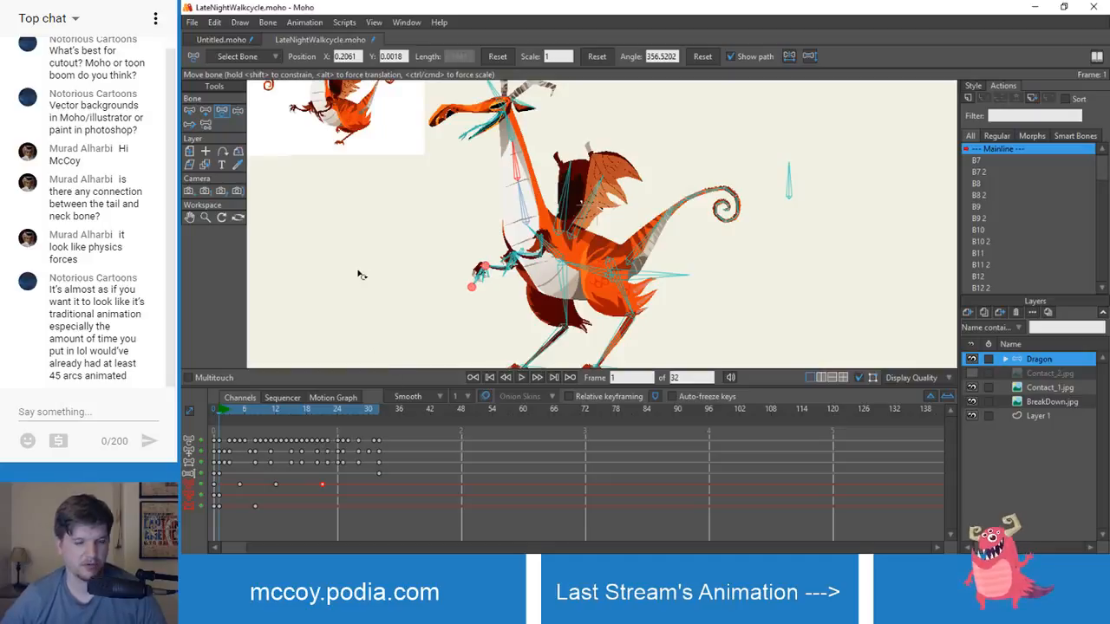
- Examine the neck poses across frames 1 to 17 in Untitled.moho and compare them with frames 1 to 10 of LateNightWalkcycle.moho
click(239, 40)
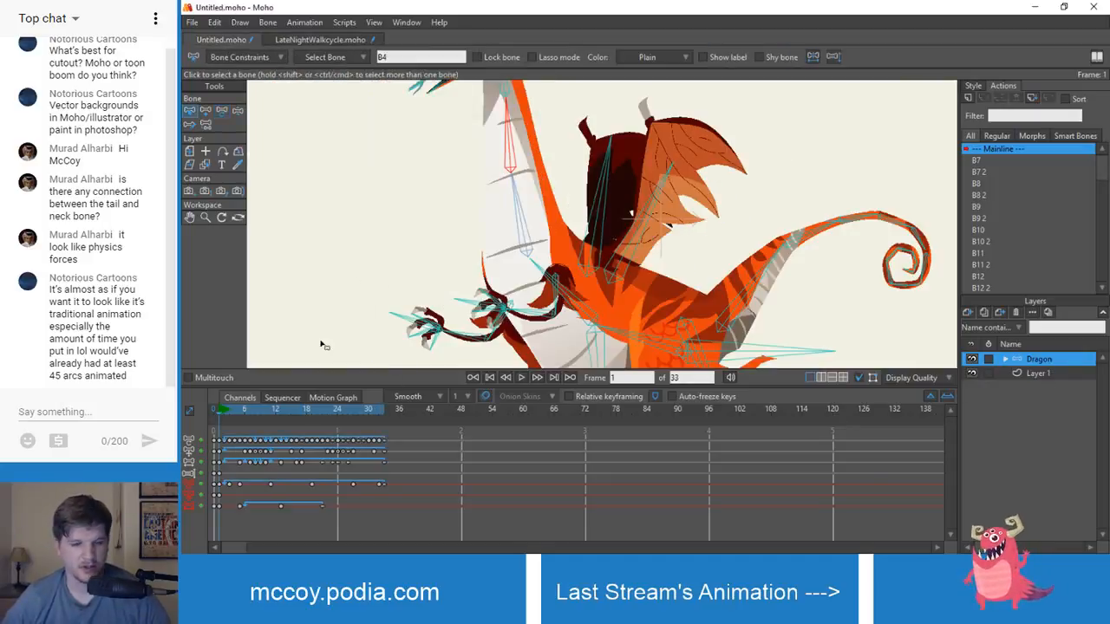
scroll(340, 271, down, 4)
drag(342, 265, 360, 283)
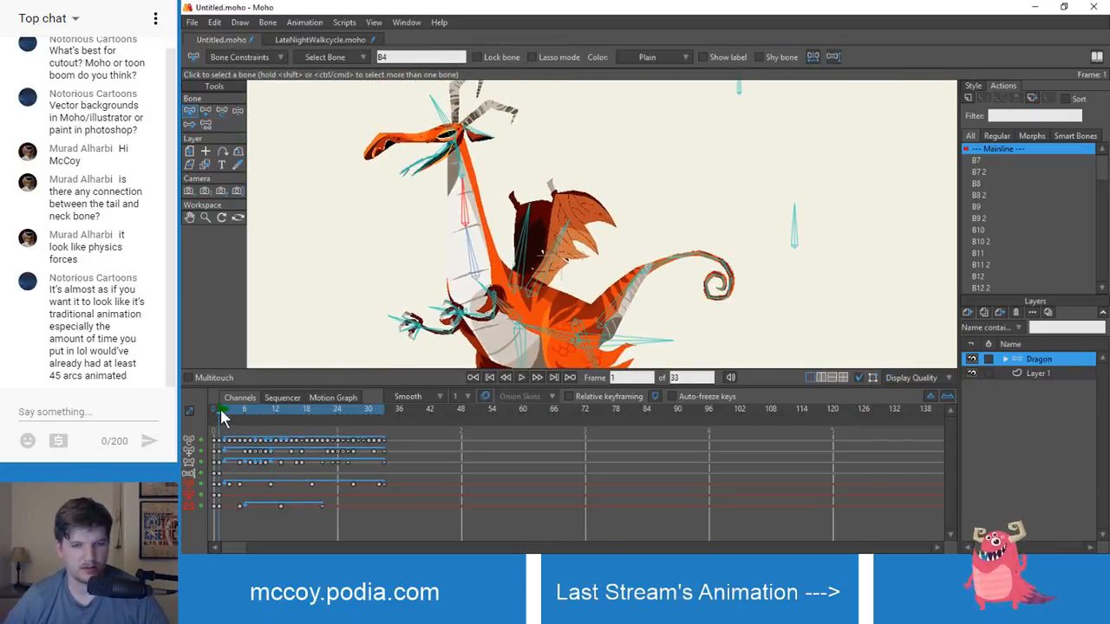
drag(220, 409, 251, 421)
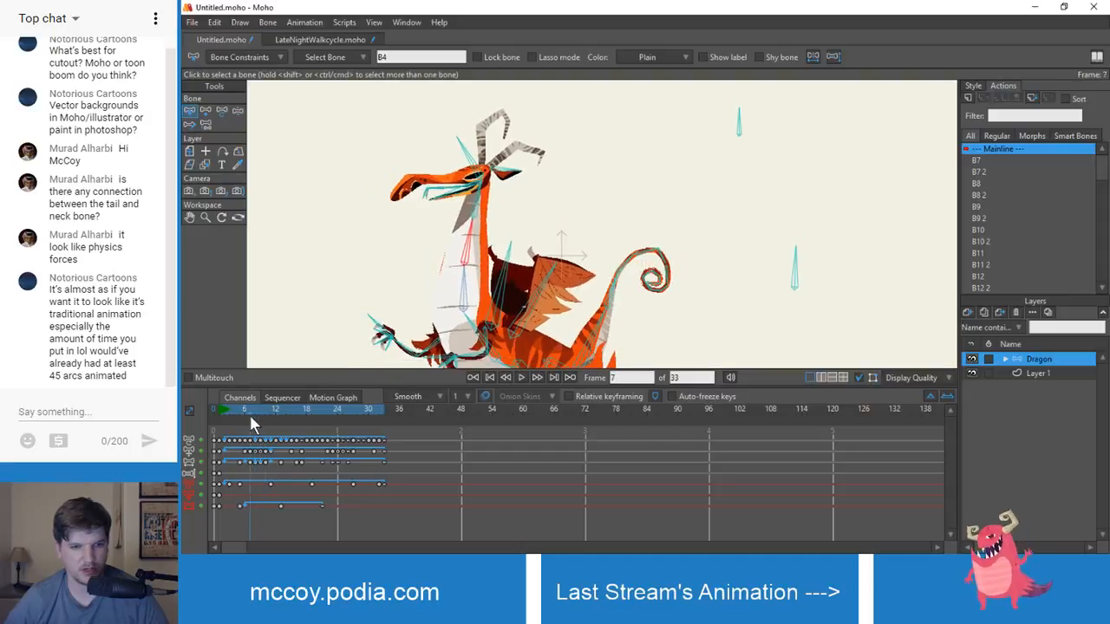
scroll(382, 328, down, 2)
drag(381, 328, 410, 271)
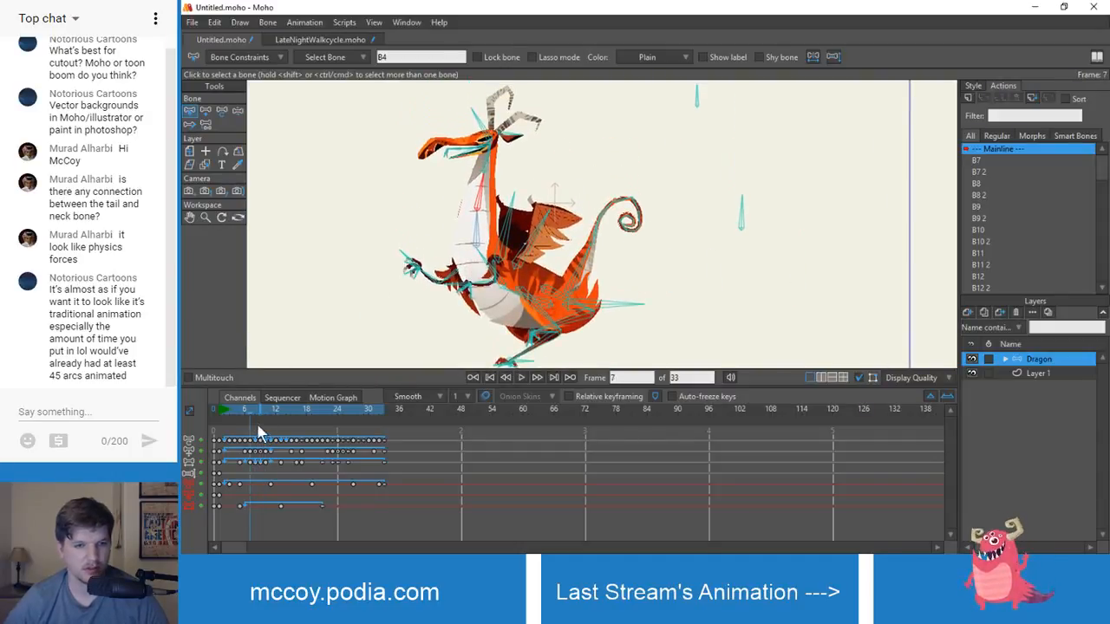
drag(232, 408, 301, 414)
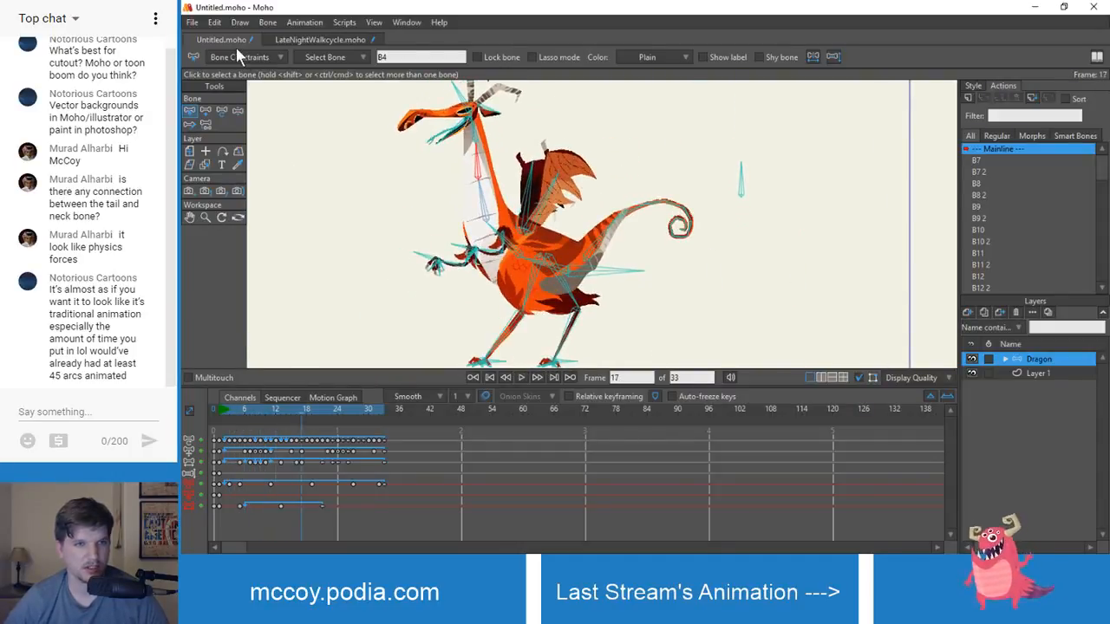
click(299, 40)
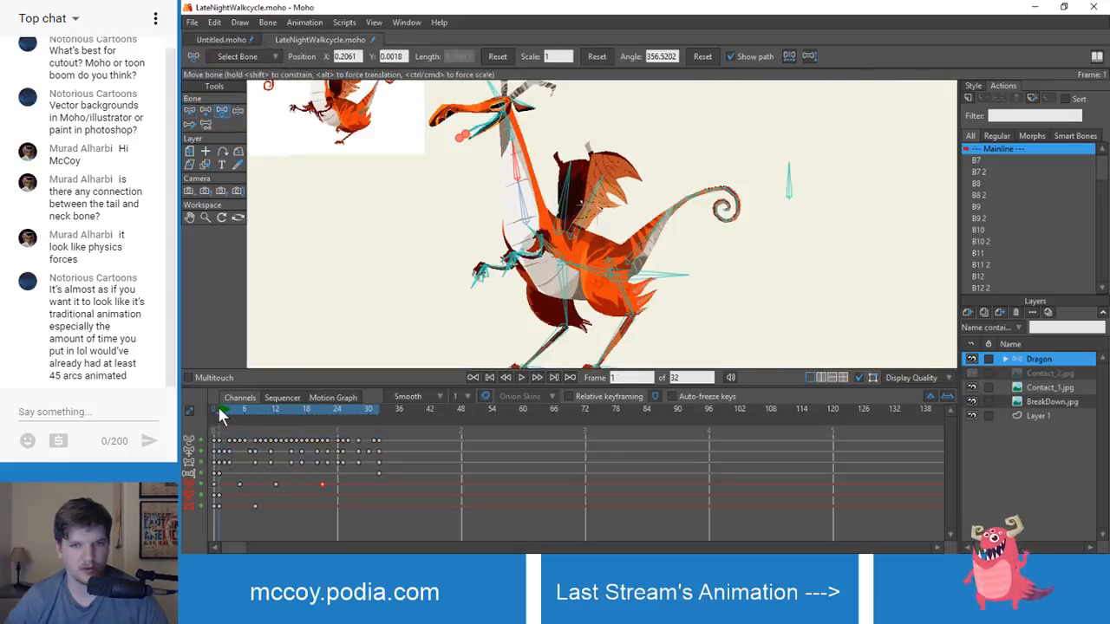
drag(221, 416, 267, 423)
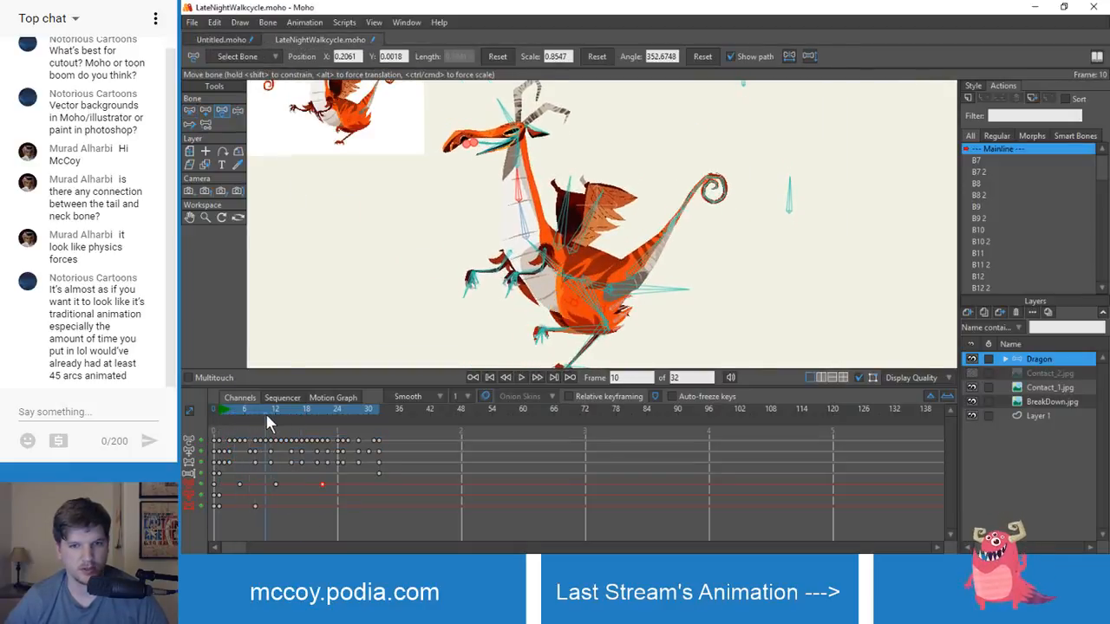
- Try bending bone B4 upright at frame 10, and delete its angle keys at frames 5 and 10
key(z)
drag(520, 215, 530, 177)
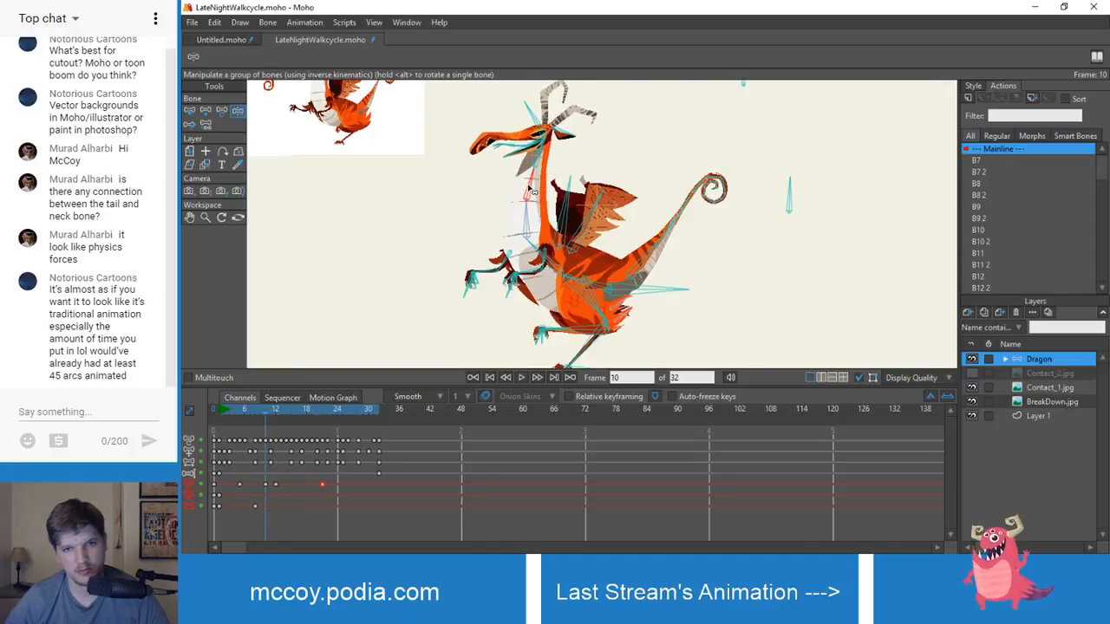
click(238, 485)
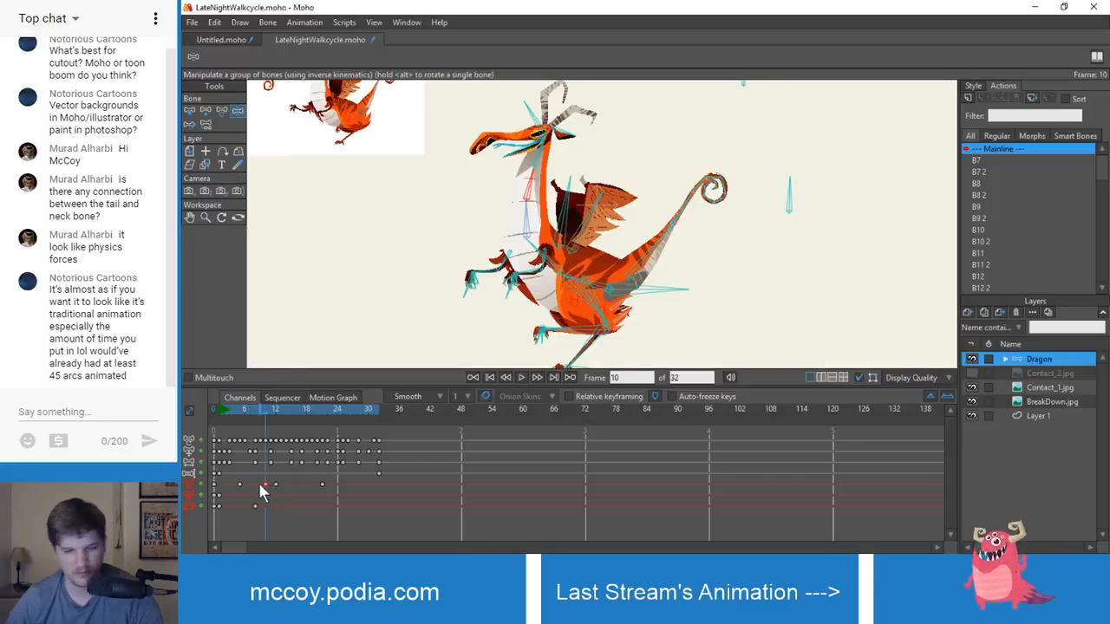
key(Delete)
- Delete bone B4's angle keys at frames 12 and 21 and its scale key at frame 8
click(233, 410)
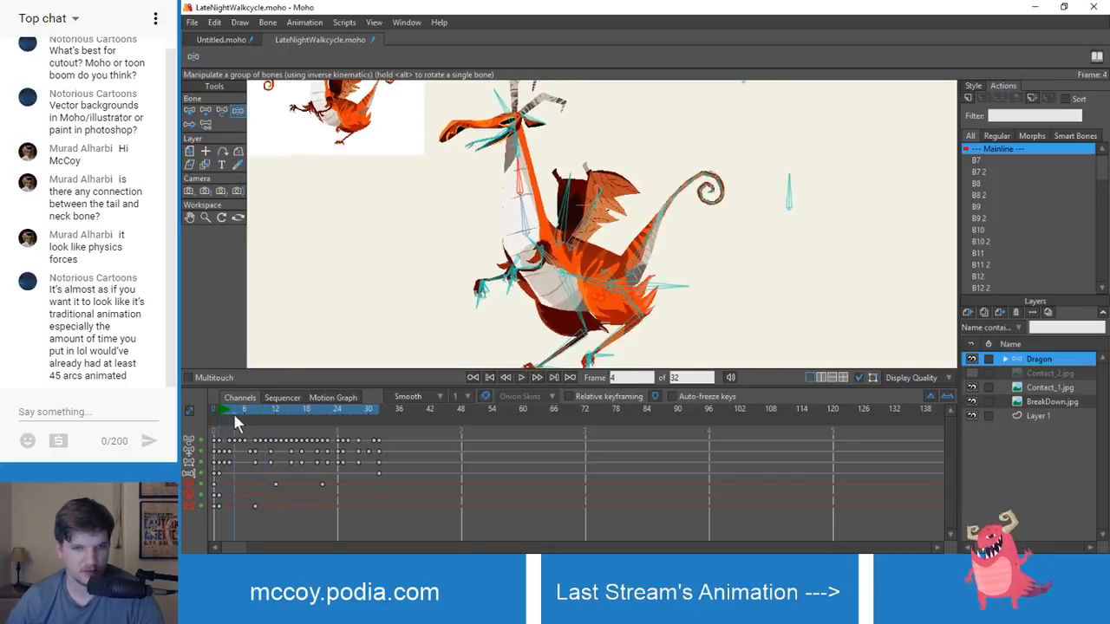
drag(232, 411, 276, 440)
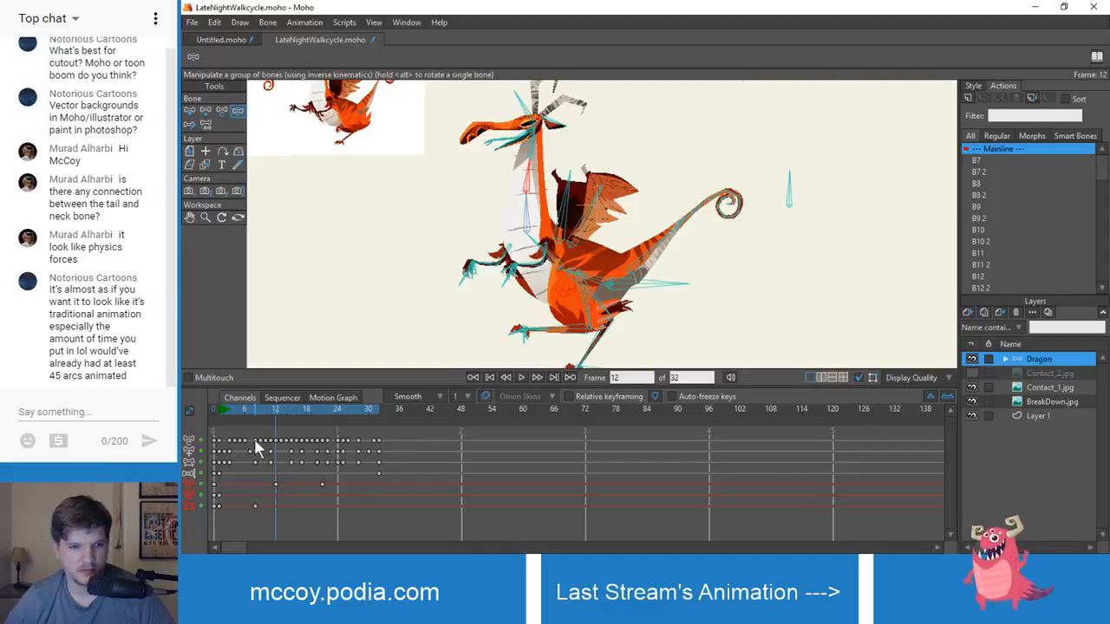
drag(260, 410, 255, 414)
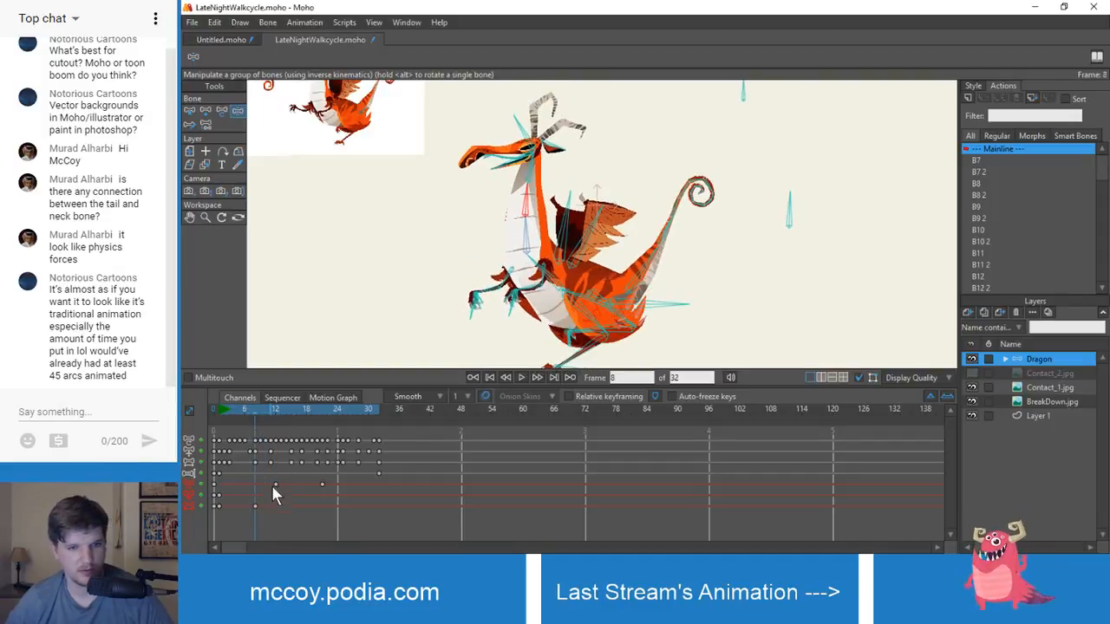
drag(262, 479, 387, 498)
key(Delete)
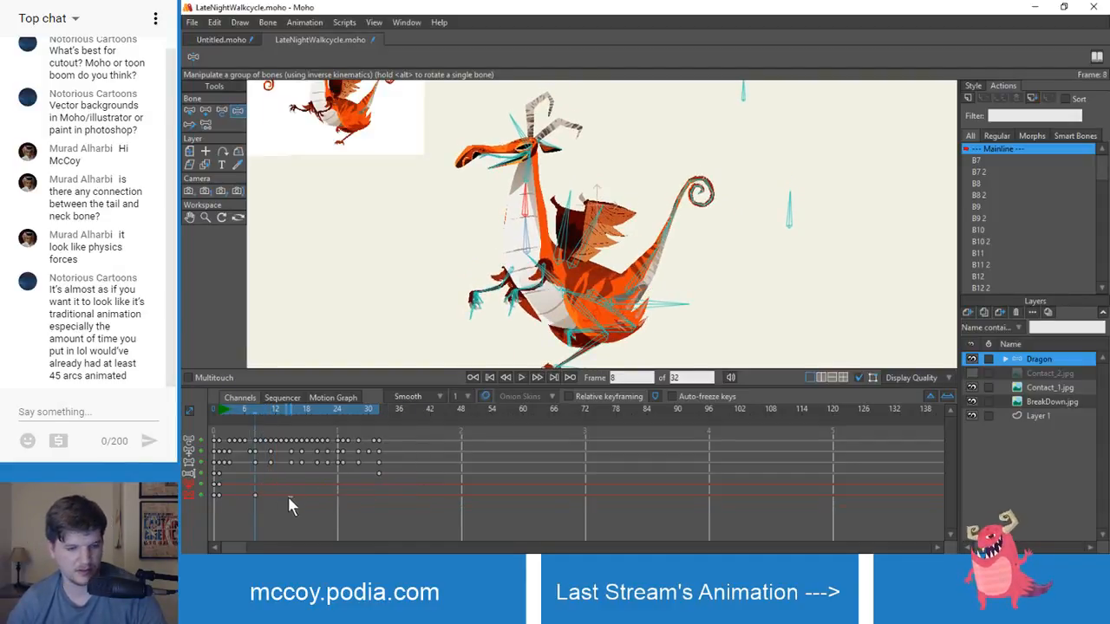
click(189, 496)
key(Delete)
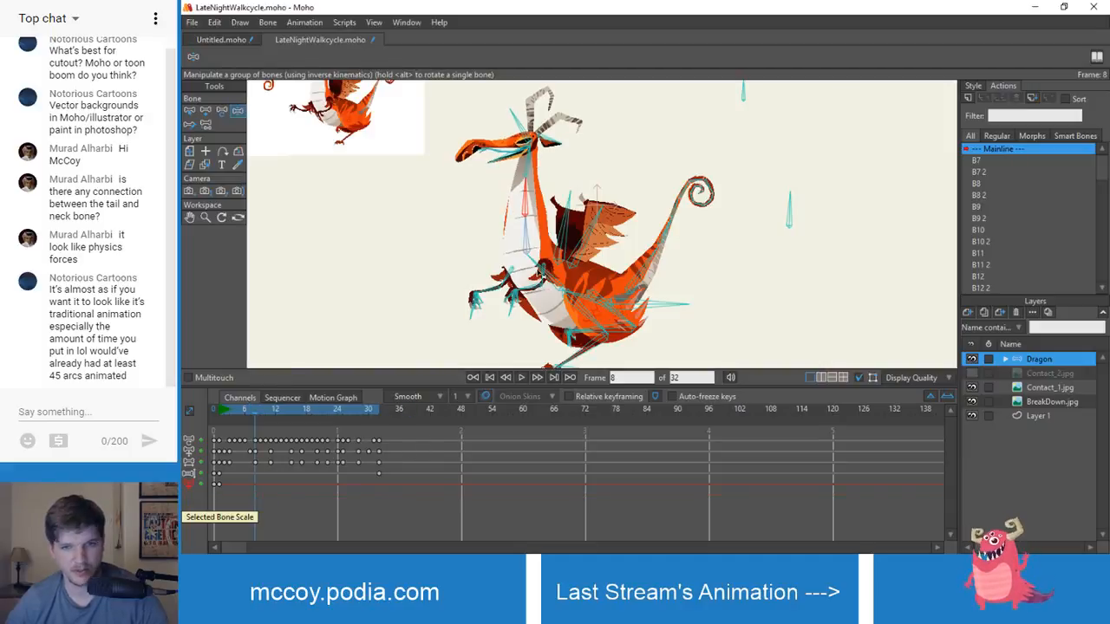
- Select neck bones B3 and B4 together and delete all their keys after frame 1
key(z)
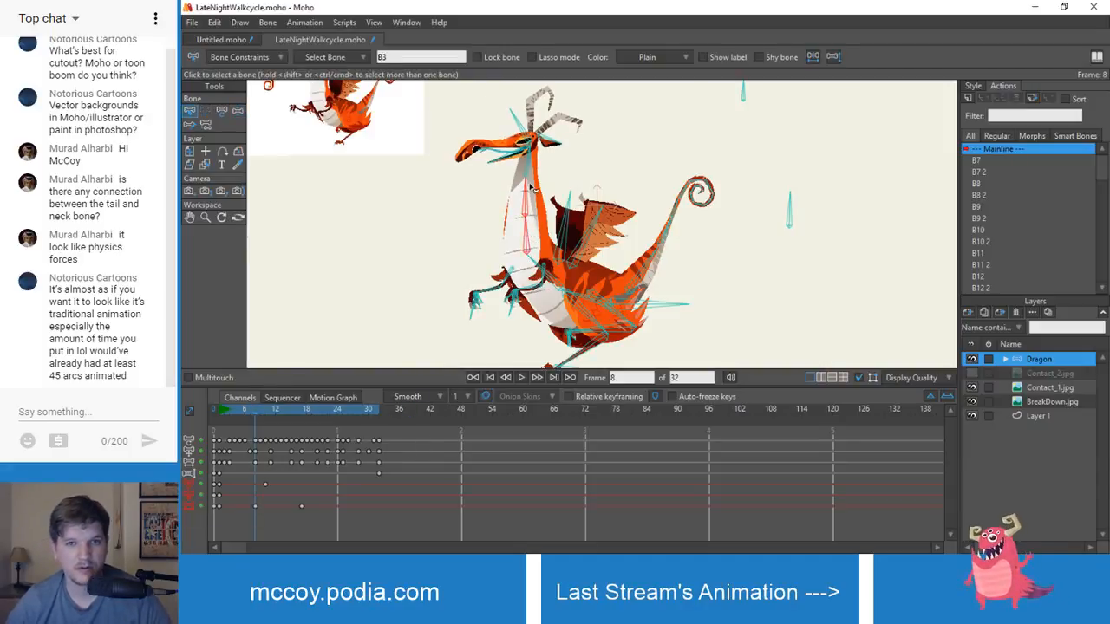
scroll(530, 154, up, 2)
scroll(532, 187, down, 1)
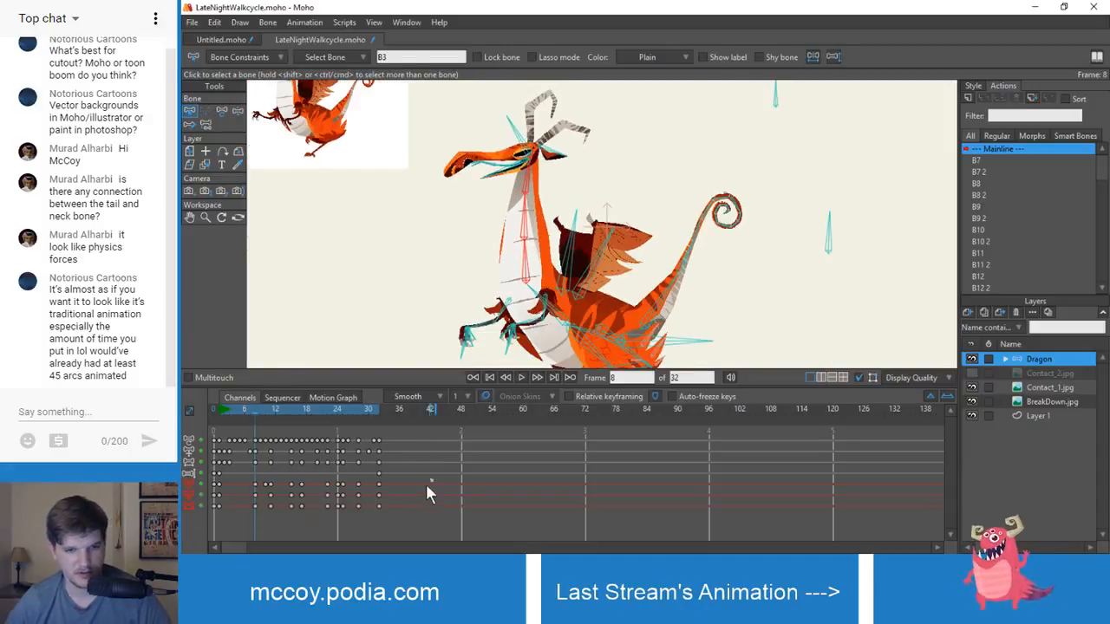
drag(427, 486, 250, 530)
key(Delete)
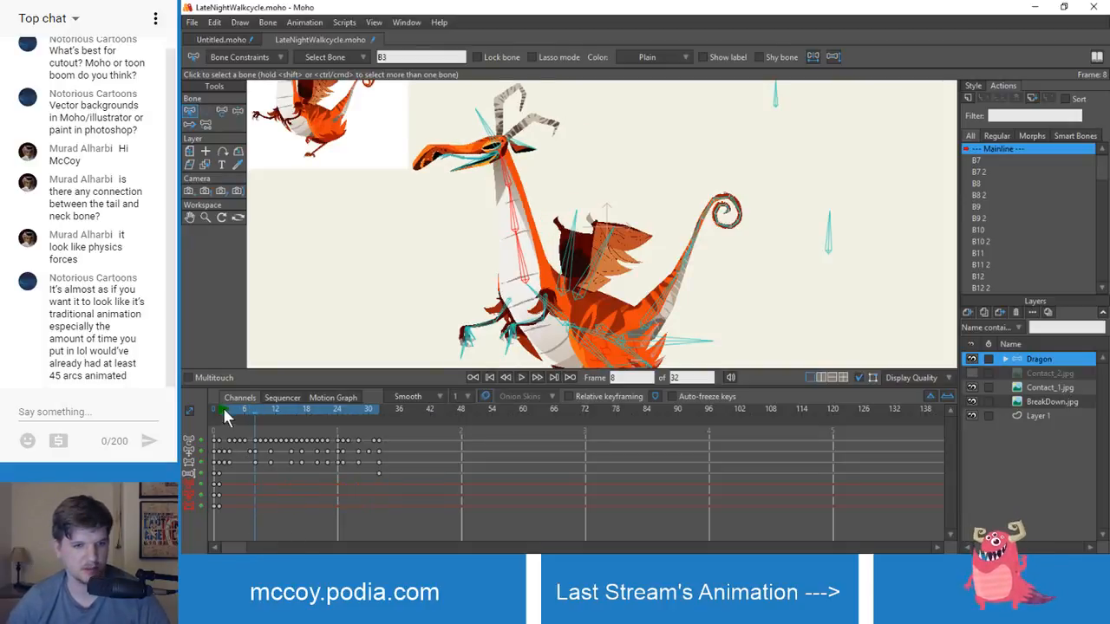
- Split the workspace into two side-by-side views at frame 9, showing the whole dragon in one and its neck up close in the other
drag(220, 412, 260, 425)
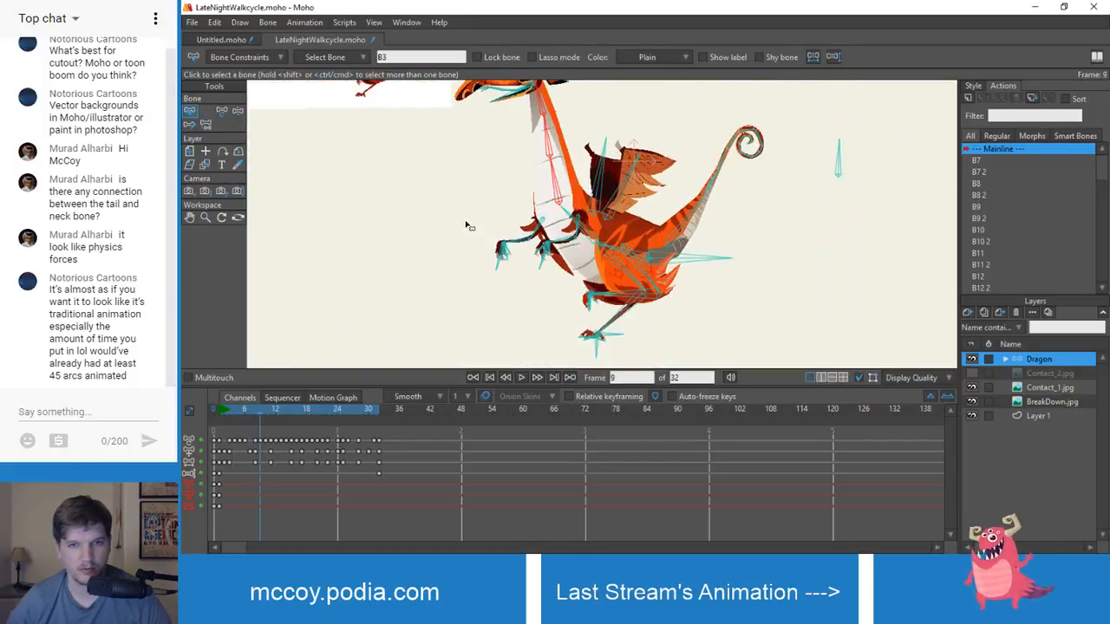
scroll(469, 272, down, 4)
drag(466, 226, 521, 251)
scroll(471, 260, up, 2)
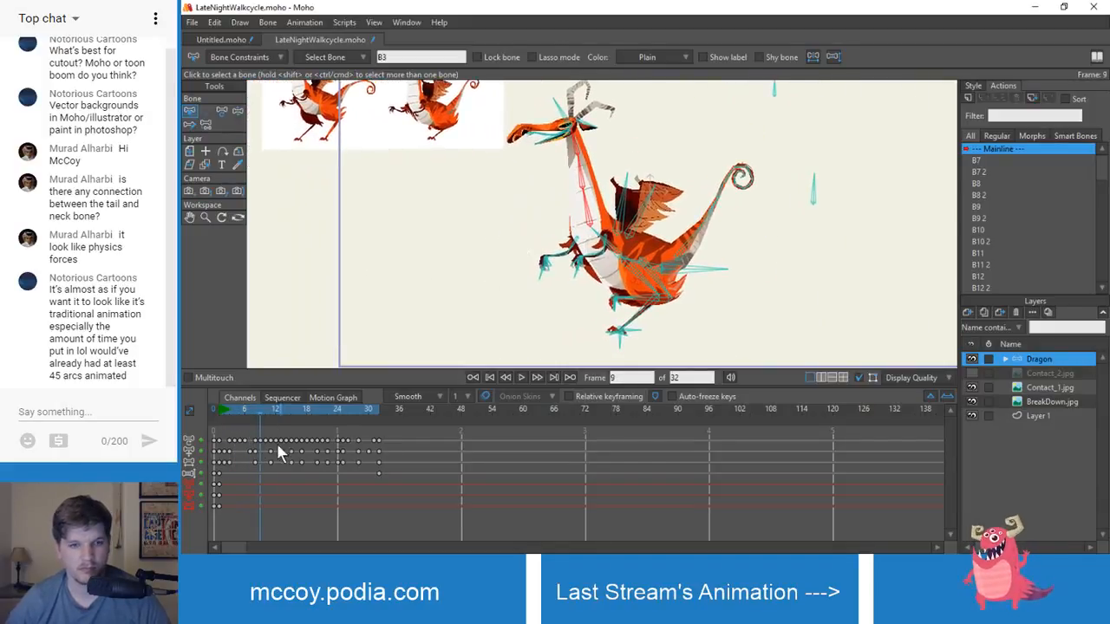
mouse_move(262, 410)
mouse_down()
mouse_move(220, 412)
mouse_move(261, 413)
mouse_up()
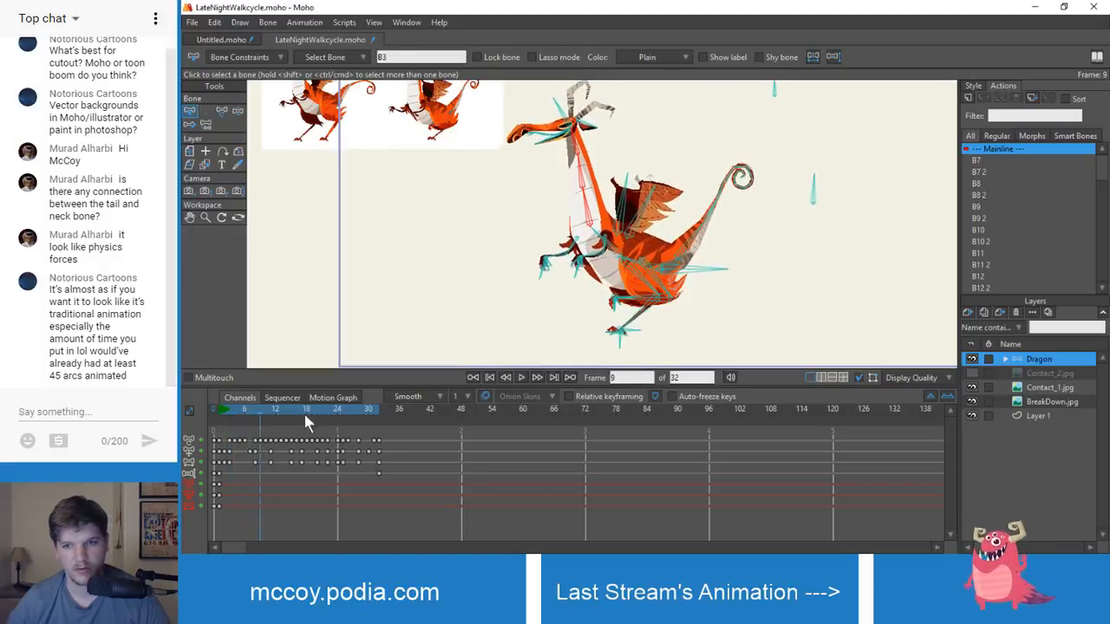
click(824, 382)
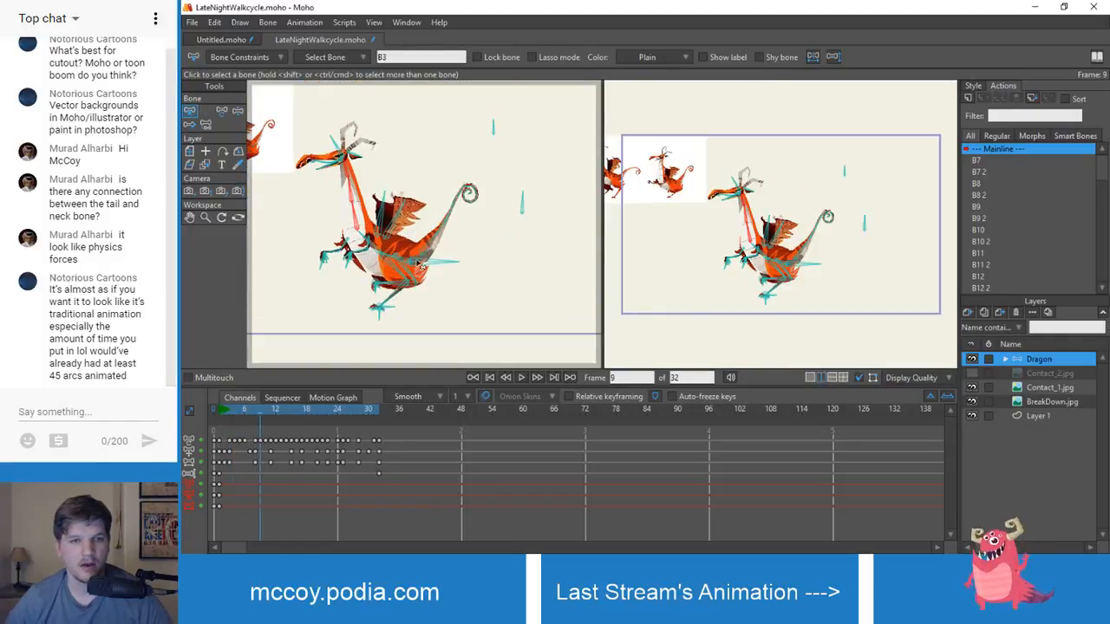
scroll(449, 236, up, 3)
scroll(696, 262, up, 5)
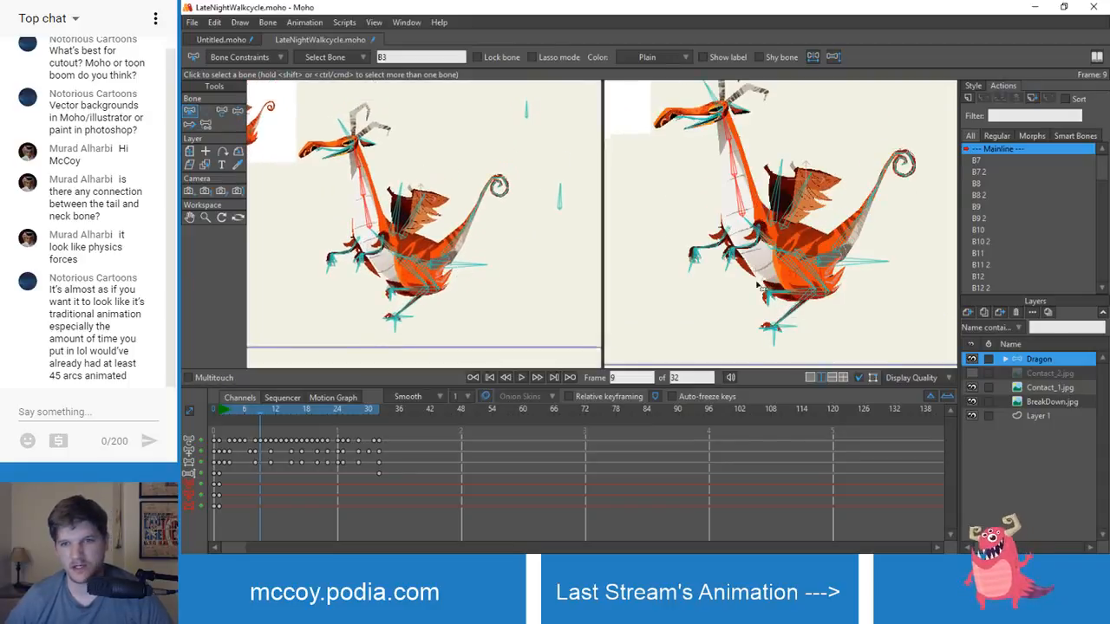
drag(697, 261, 815, 339)
scroll(815, 339, down, 3)
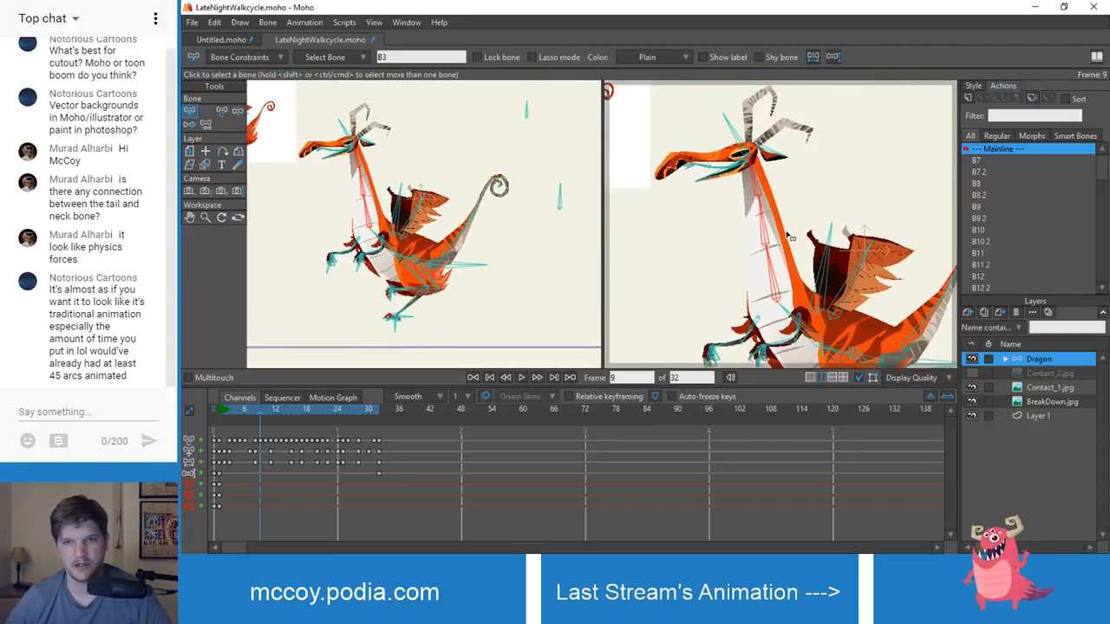
- Bend the neck bones back into a more upright pose at frame 9 using Manipulate Bones
drag(266, 409, 264, 446)
key(z)
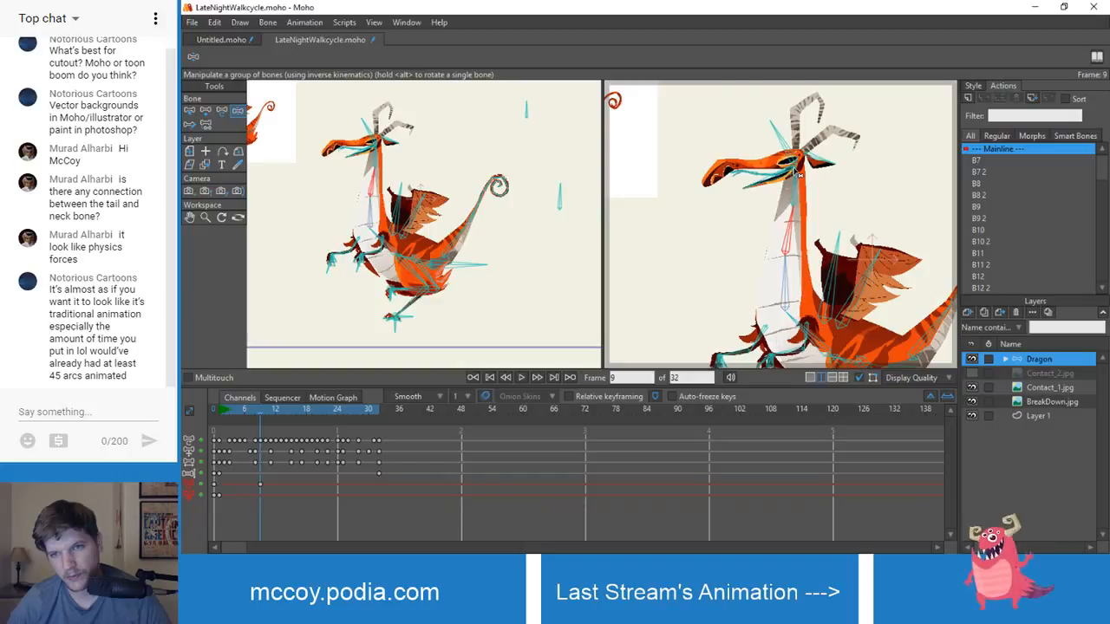
drag(799, 174, 803, 192)
click(802, 202)
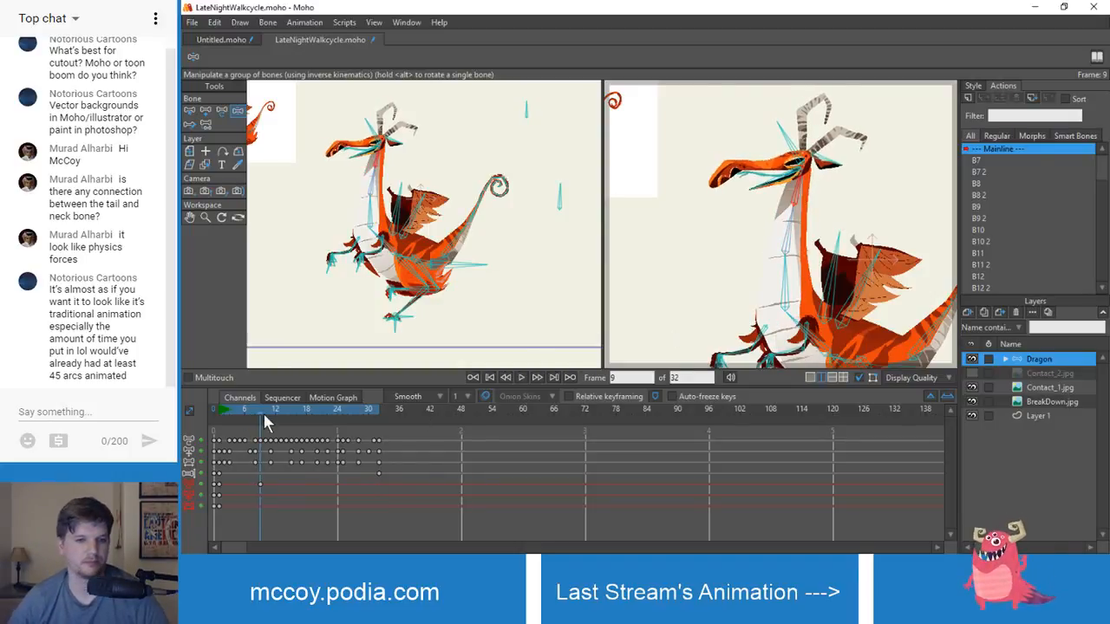
- Copy neck bone B3's angle key from frame 1 to frame 17
drag(264, 413, 303, 462)
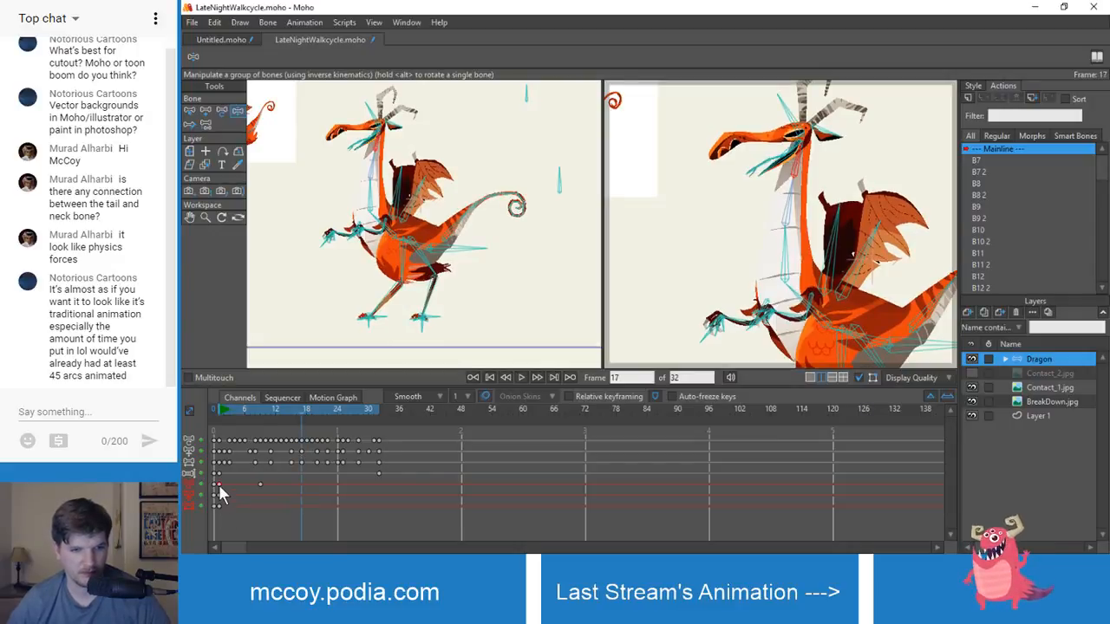
key(z)
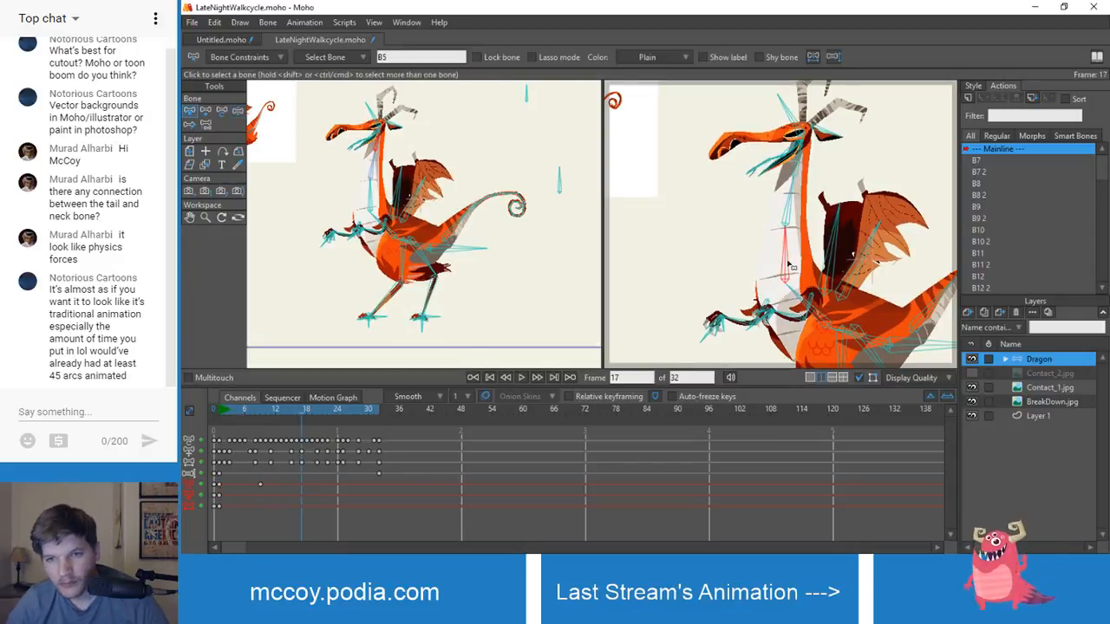
click(219, 485)
key(ctrl+c)
key(ctrl+v)
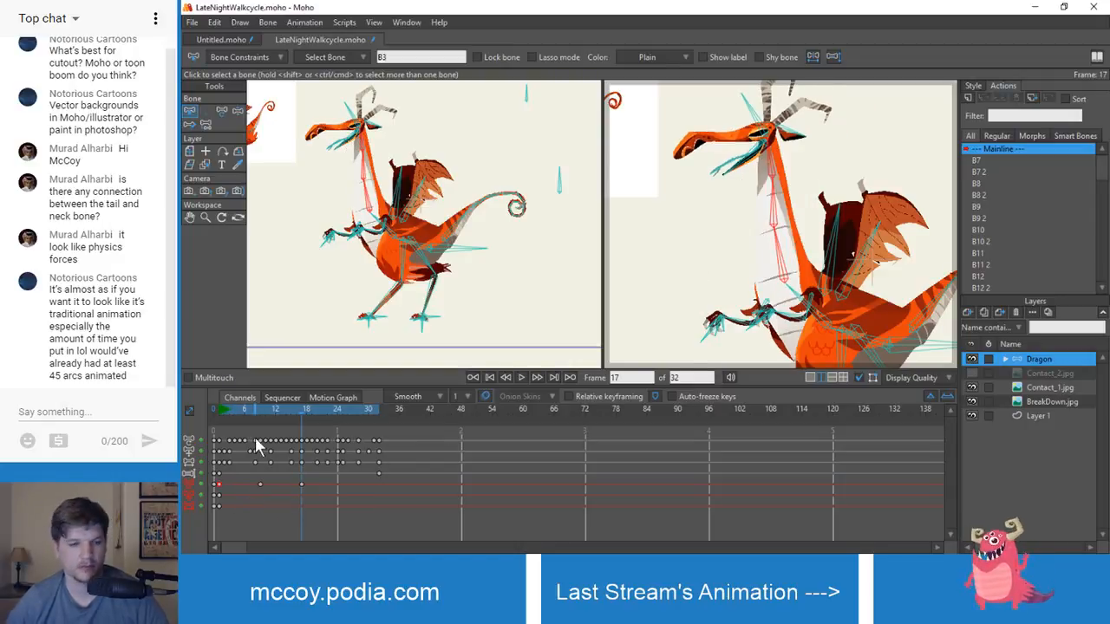
- Key neck bone B3's scale at frame 9 using Transform Bone
drag(220, 409, 218, 461)
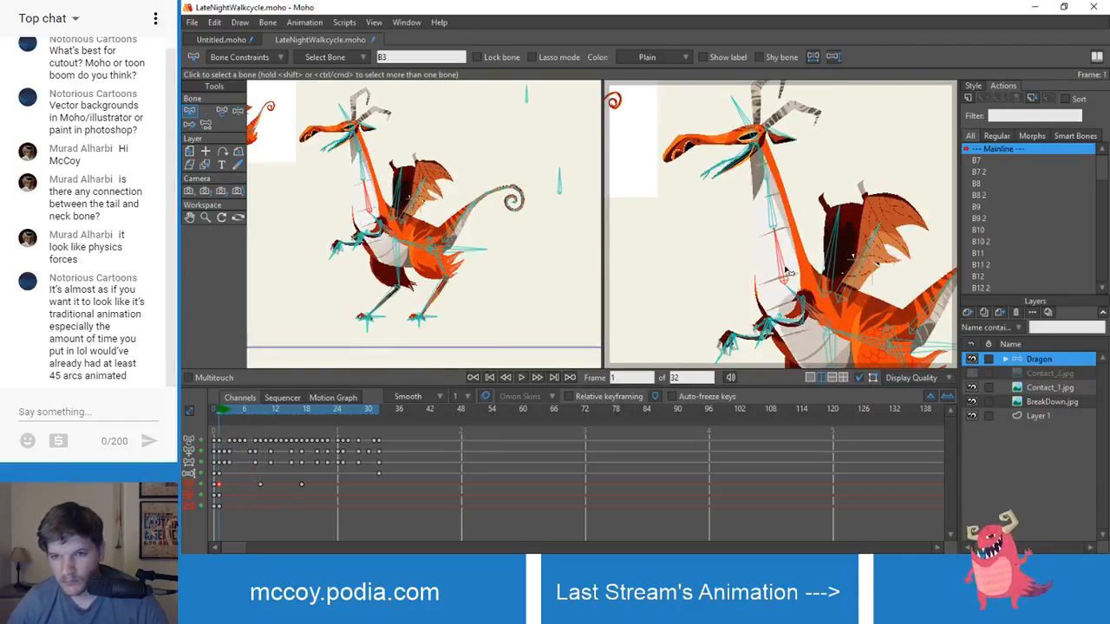
key(t)
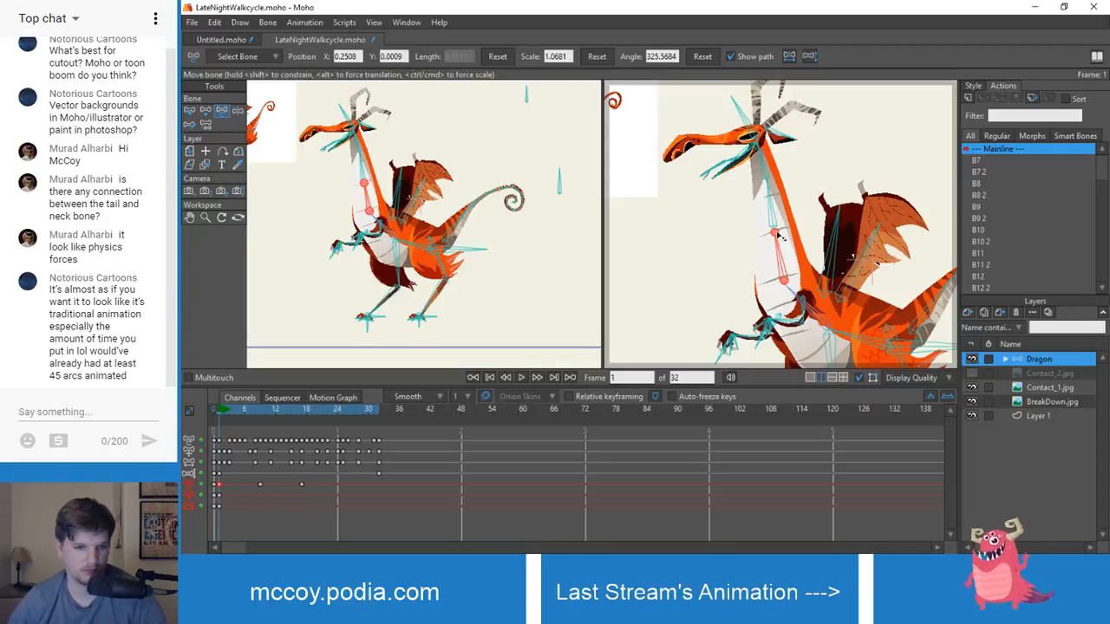
key(Right)
key(Right)
key(Right)
key(Right)
key(Right)
key(Right)
key(Right)
key(Right)
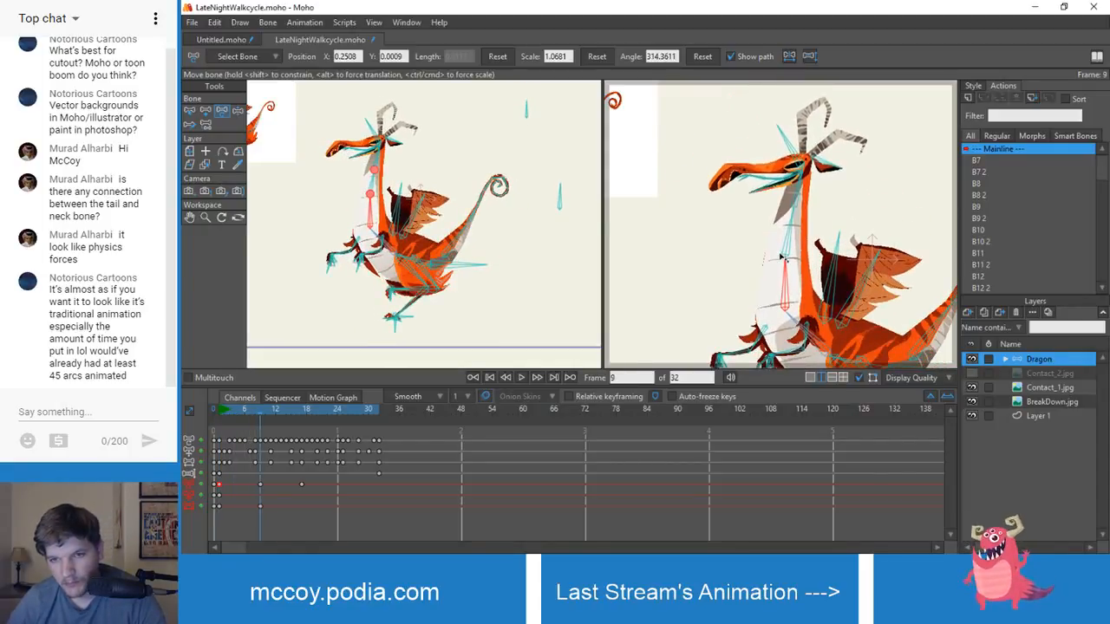
- Step back and forth through the first half of the walk cycle to check how the neck moves
key(Left)
key(Left)
key(Left)
key(Left)
key(Left)
key(Left)
key(Left)
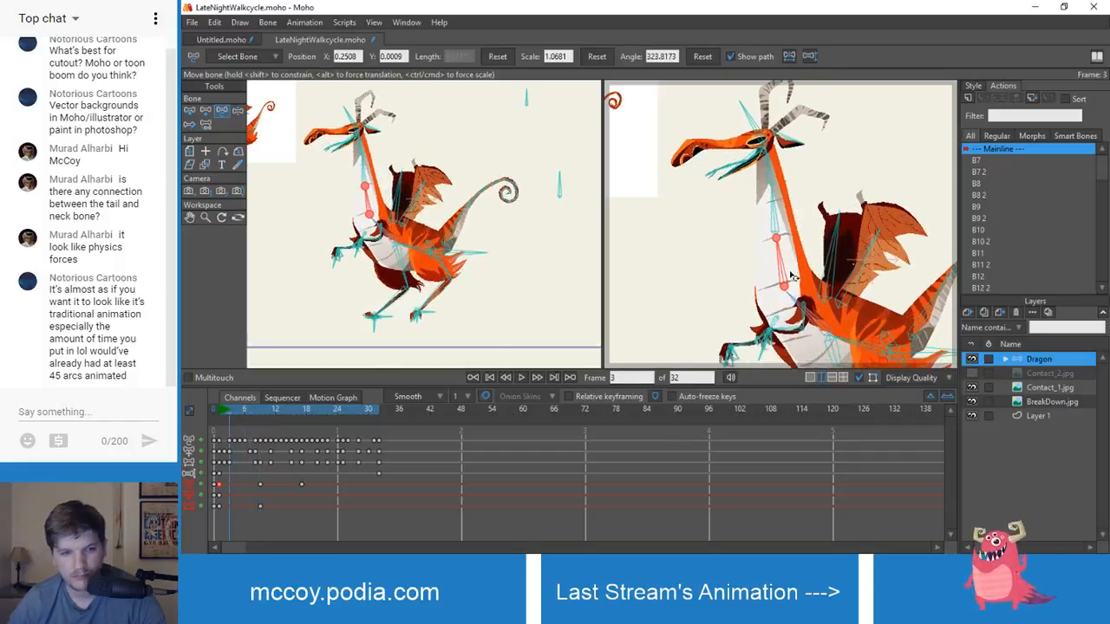
key(Right)
key(Right)
key(Right)
key(Right)
key(Right)
key(Right)
key(Right)
key(Right)
key(Right)
key(Right)
key(Right)
key(Right)
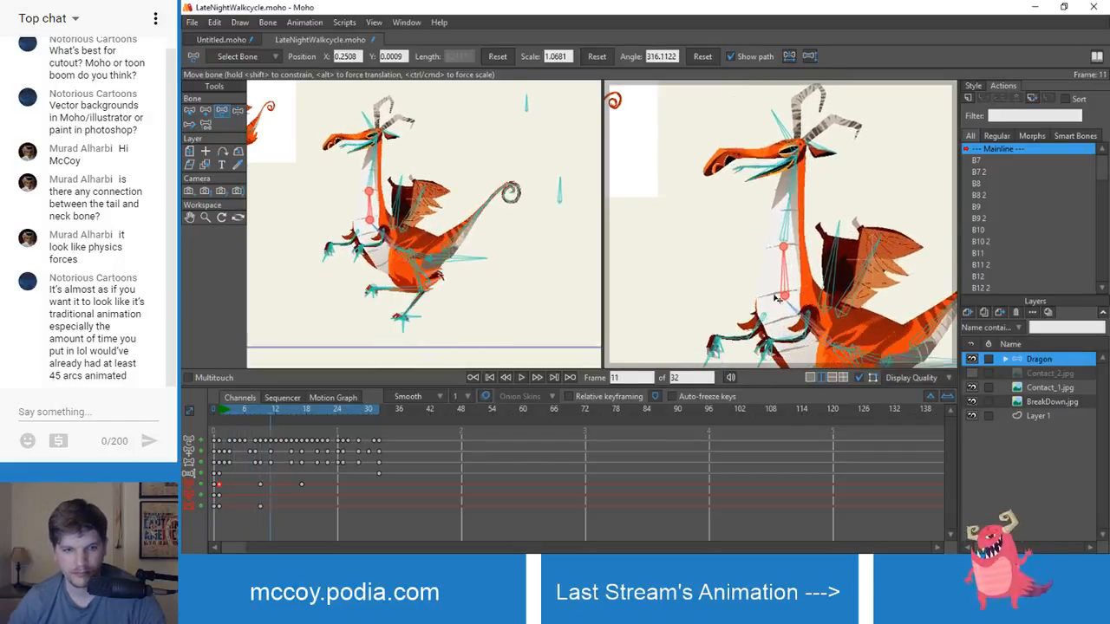
- Copy neck bone B3's scale key from frame 1 to frame 17
key(Right)
key(Right)
key(Right)
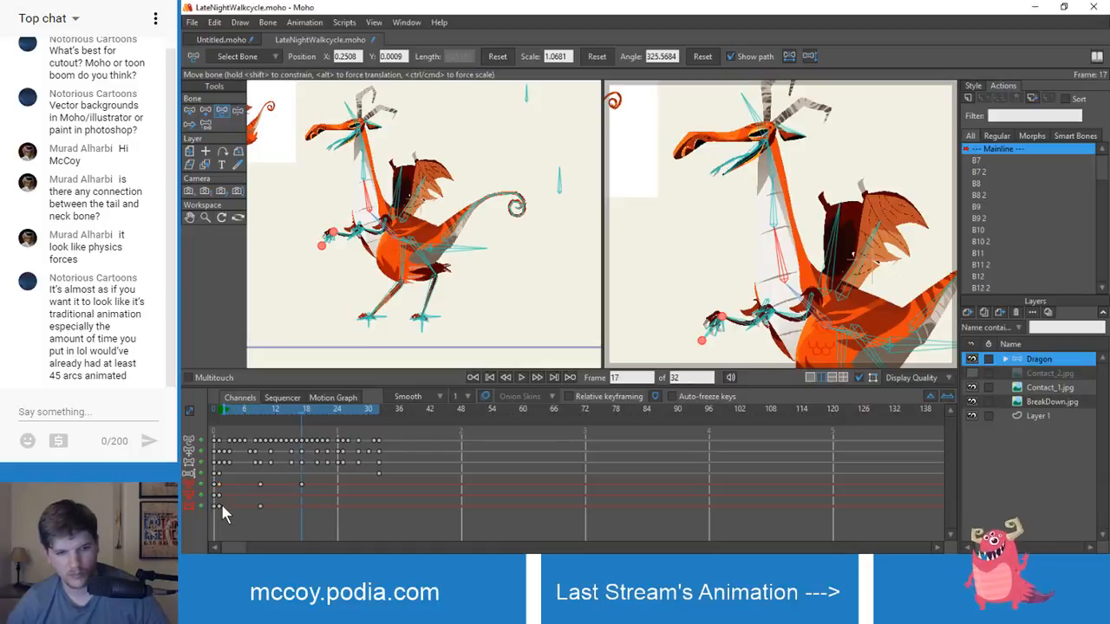
click(217, 506)
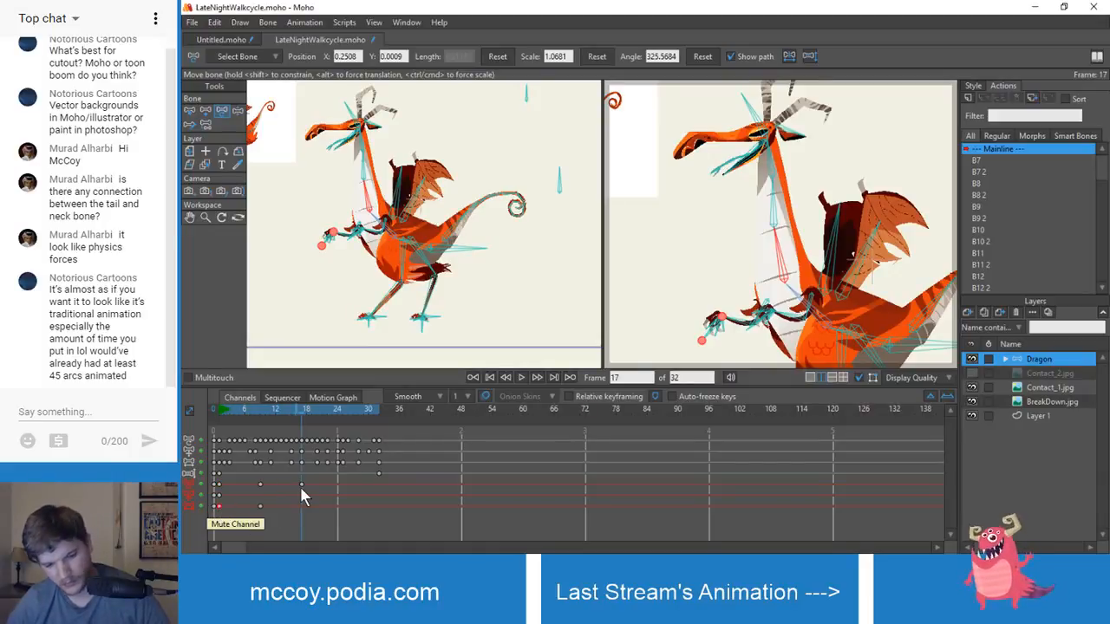
key(ctrl+v)
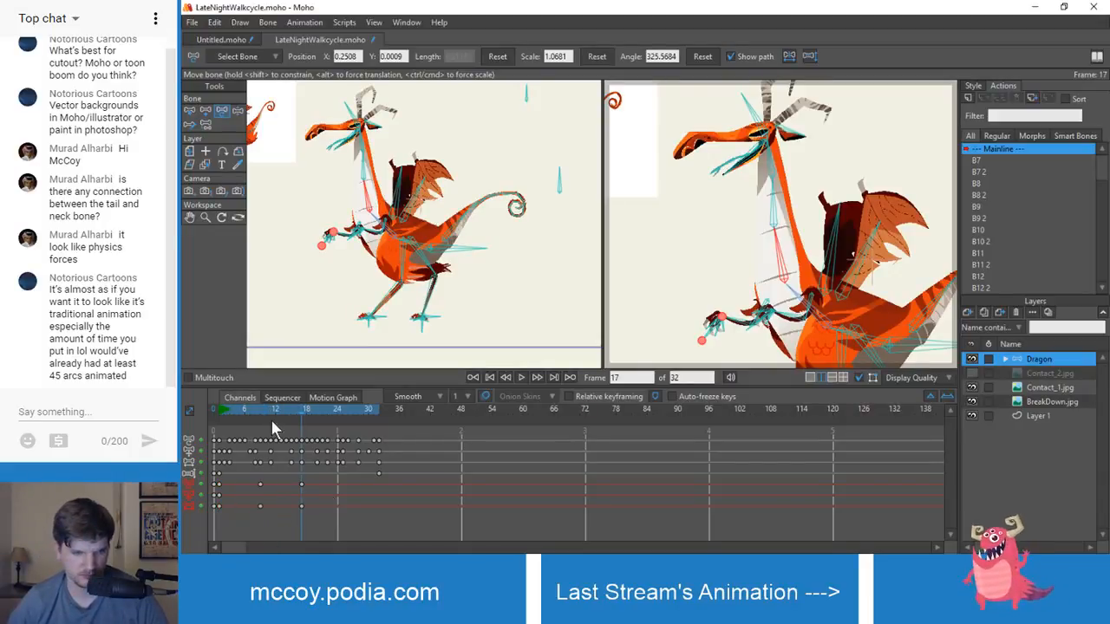
- Try shortening neck bone B3 at frame 9
drag(281, 409, 262, 425)
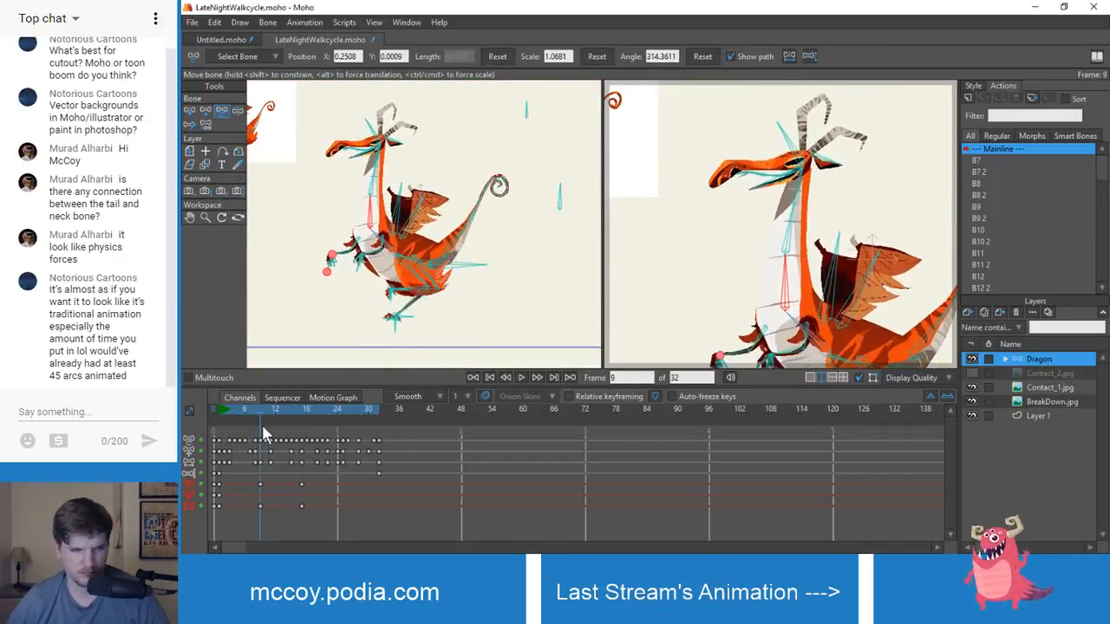
click(789, 265)
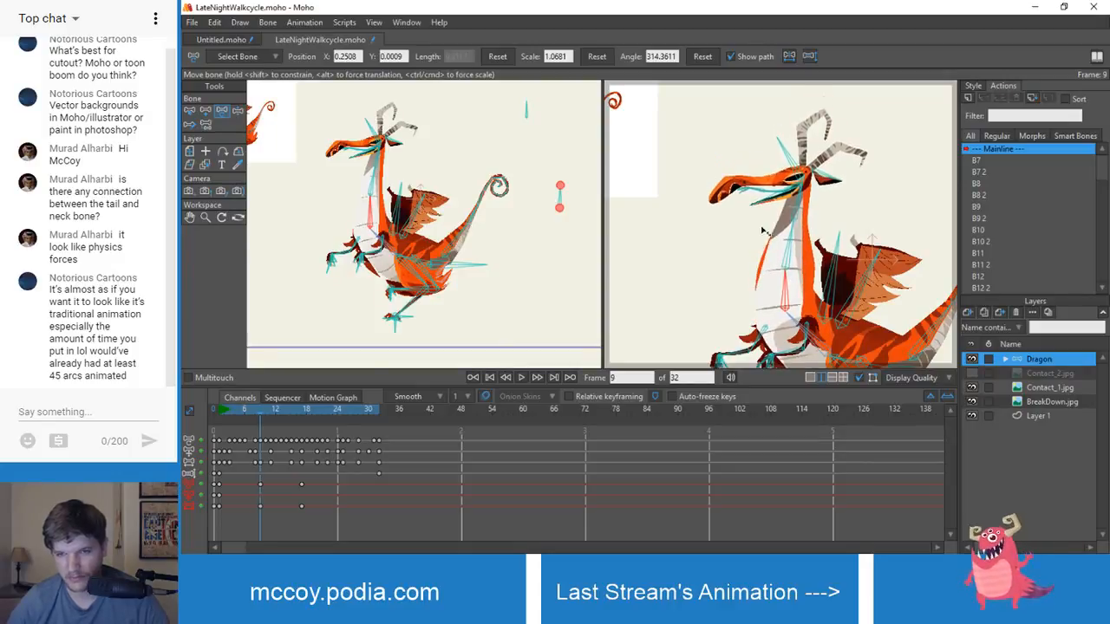
mouse_move(250, 424)
mouse_down()
mouse_move(216, 416)
mouse_move(259, 420)
mouse_move(230, 433)
mouse_up()
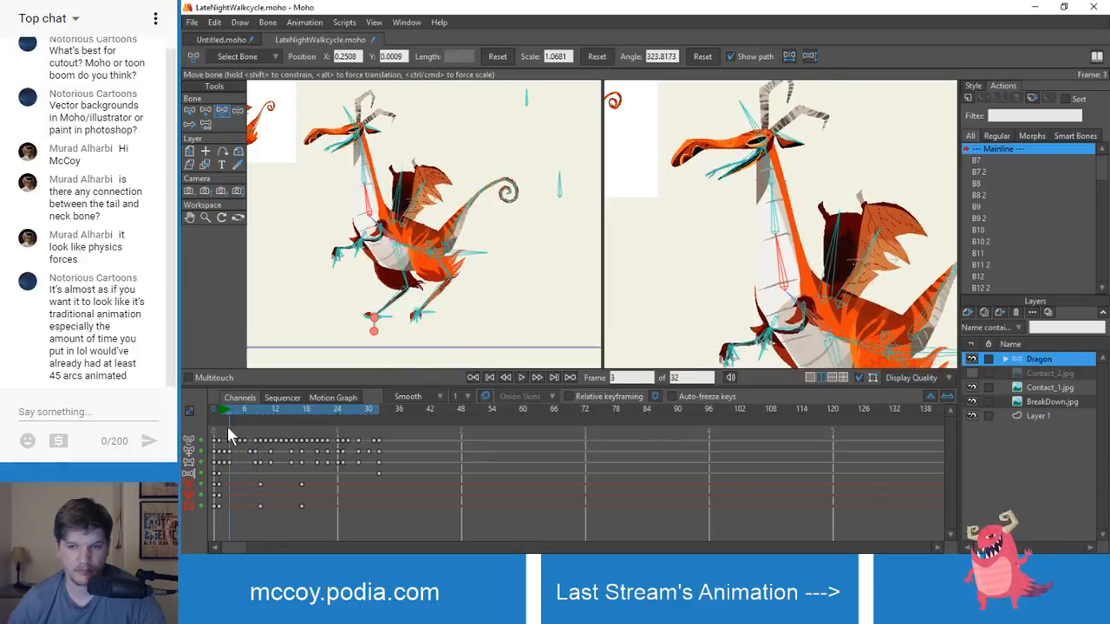
- Select neck bone B4, key its scale at frame 3 and move that key to frame 5
click(774, 215)
key(b)
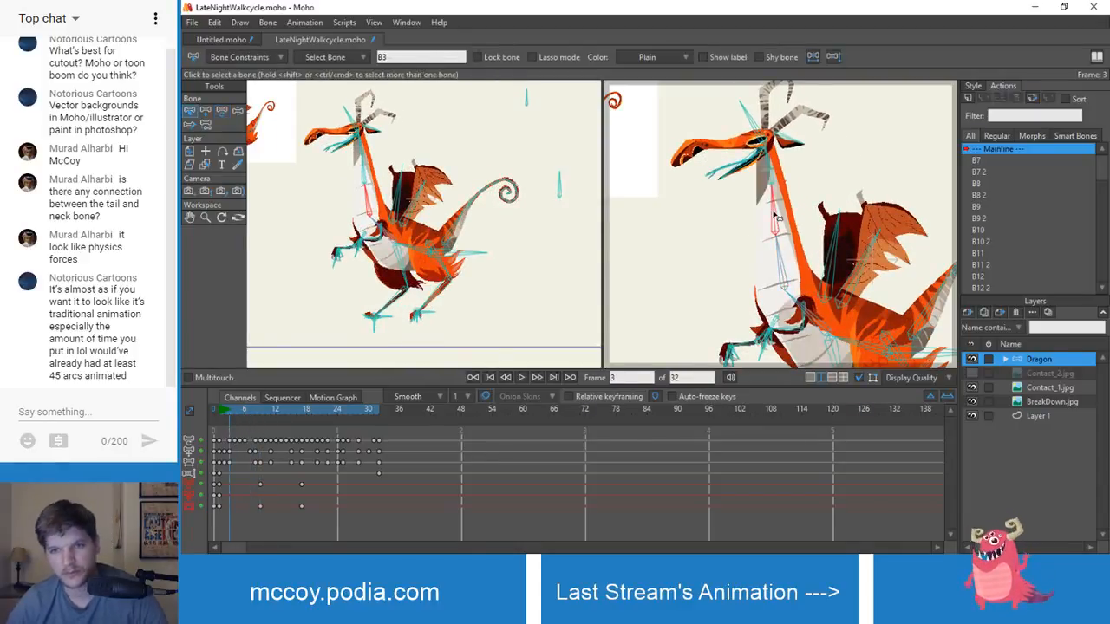
key(t)
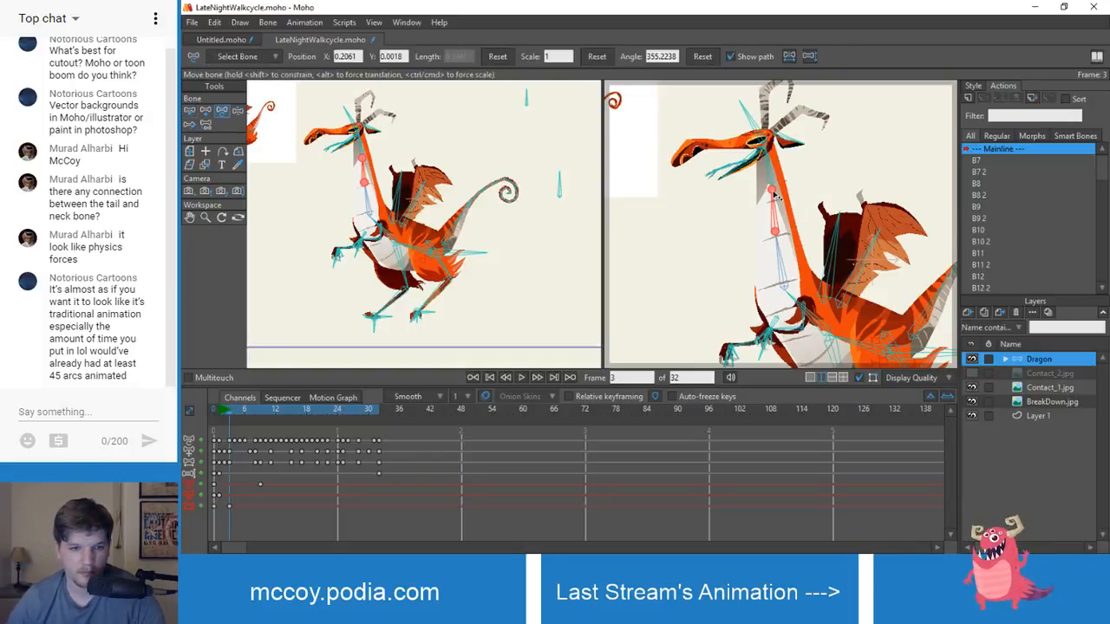
key(Right)
key(Right)
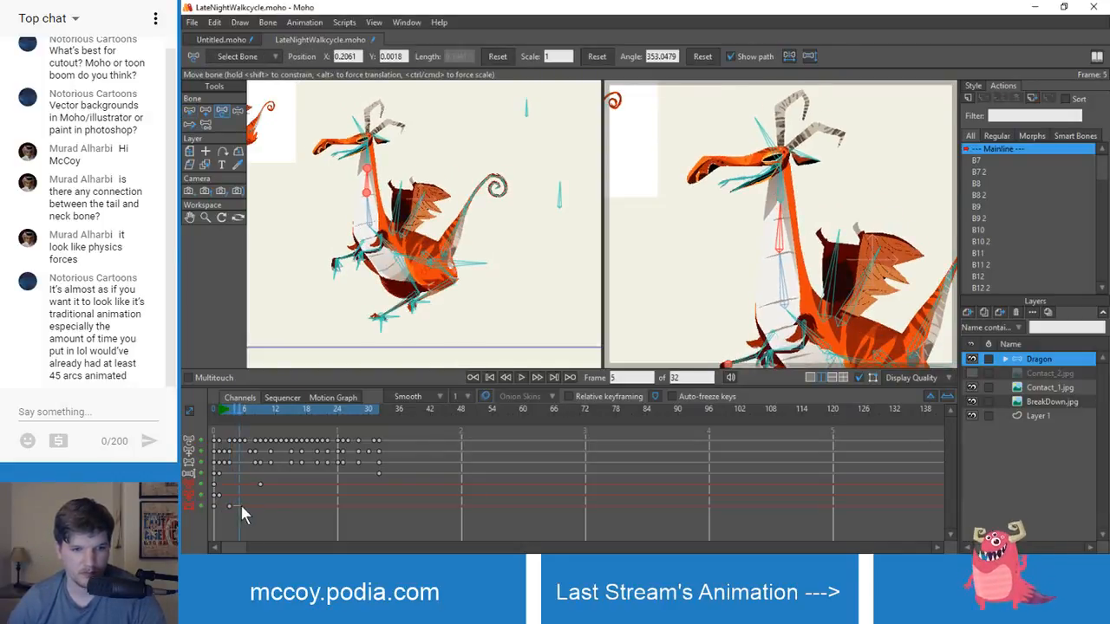
drag(229, 506, 240, 506)
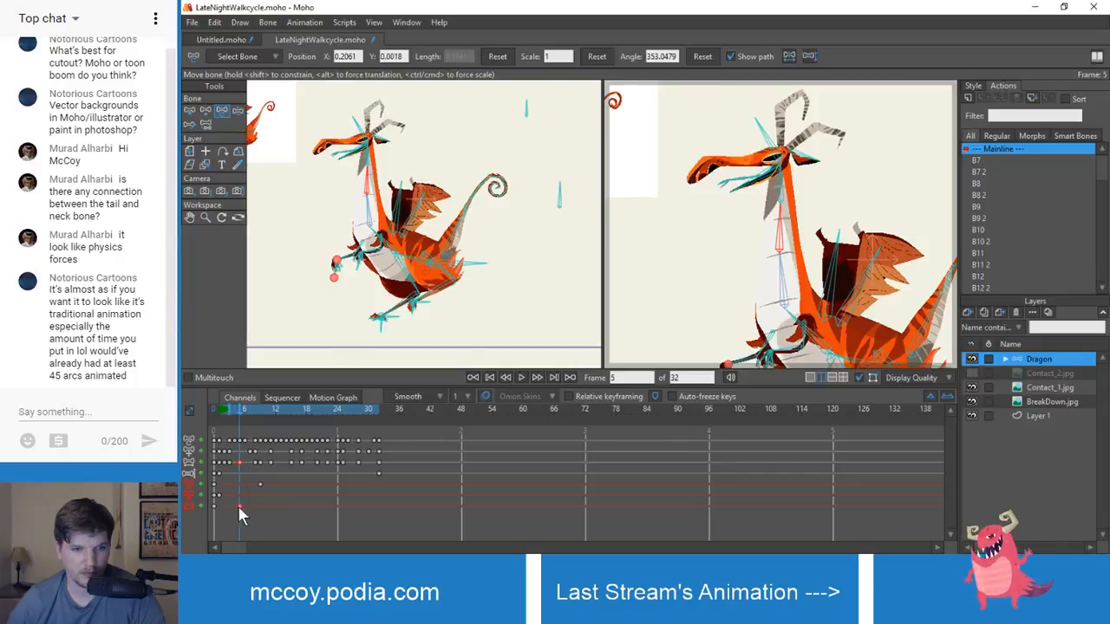
- Step through the frames from 4 onward to examine the neck's motion with bone B4's scale key at frame 5
key(Left)
key(Right)
key(Right)
key(Right)
key(Right)
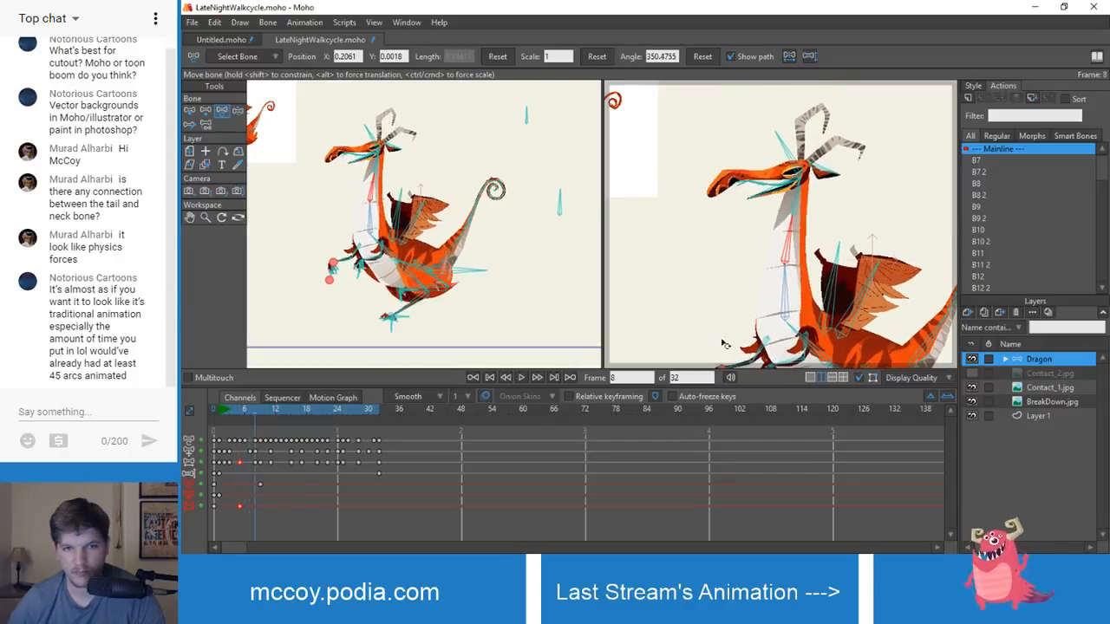
key(Right)
key(Right)
key(Right)
key(Right)
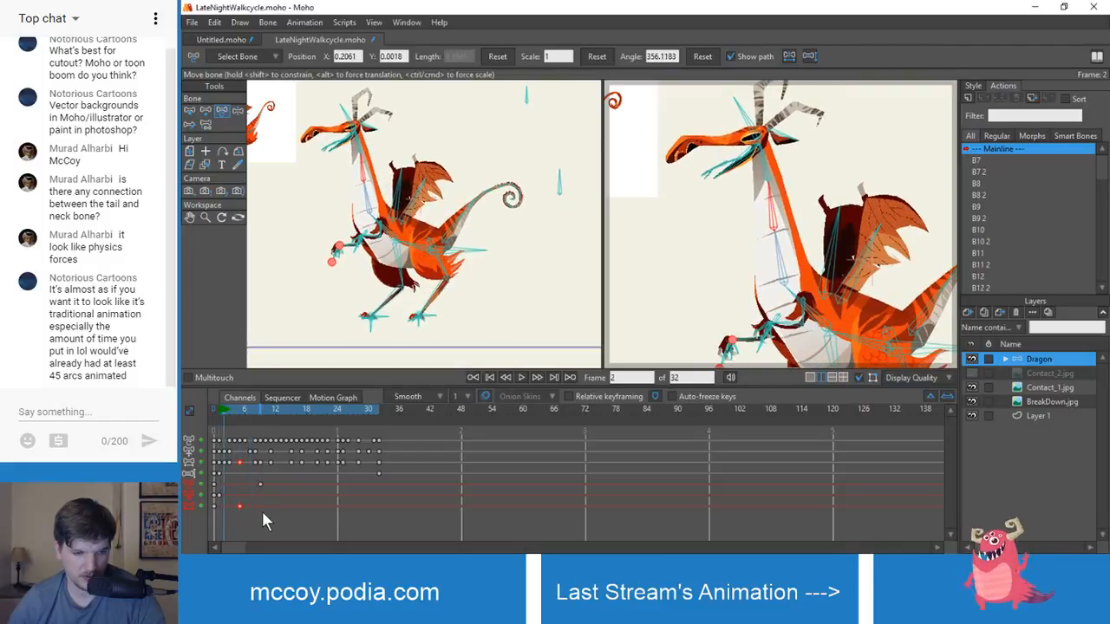
- Paste a scale key for neck bone B4 at frame 1
key(Right)
key(Left)
key(Left)
key(Left)
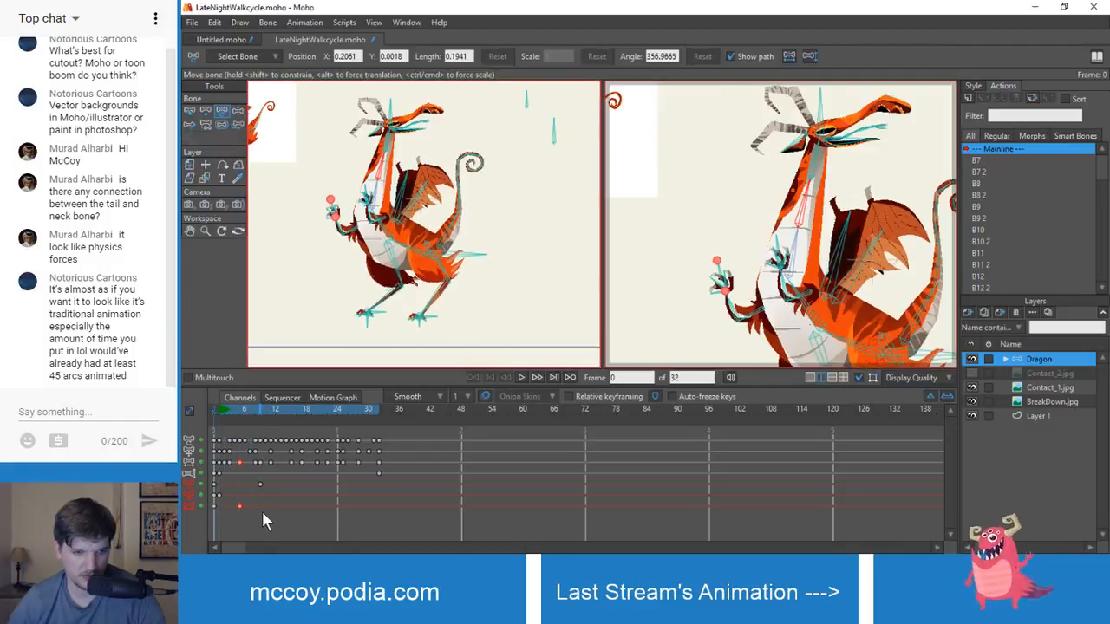
key(Right)
key(ctrl+v)
click(222, 517)
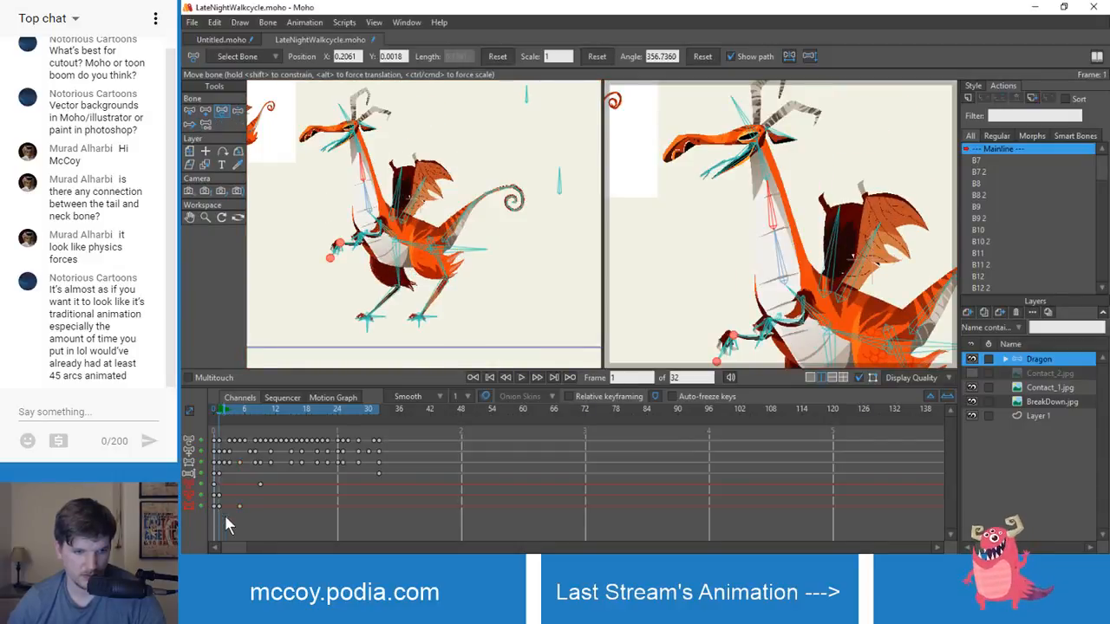
- Shorten neck bone B4 at frame 10 using Transform Bone
key(Right)
key(Right)
key(Right)
key(Right)
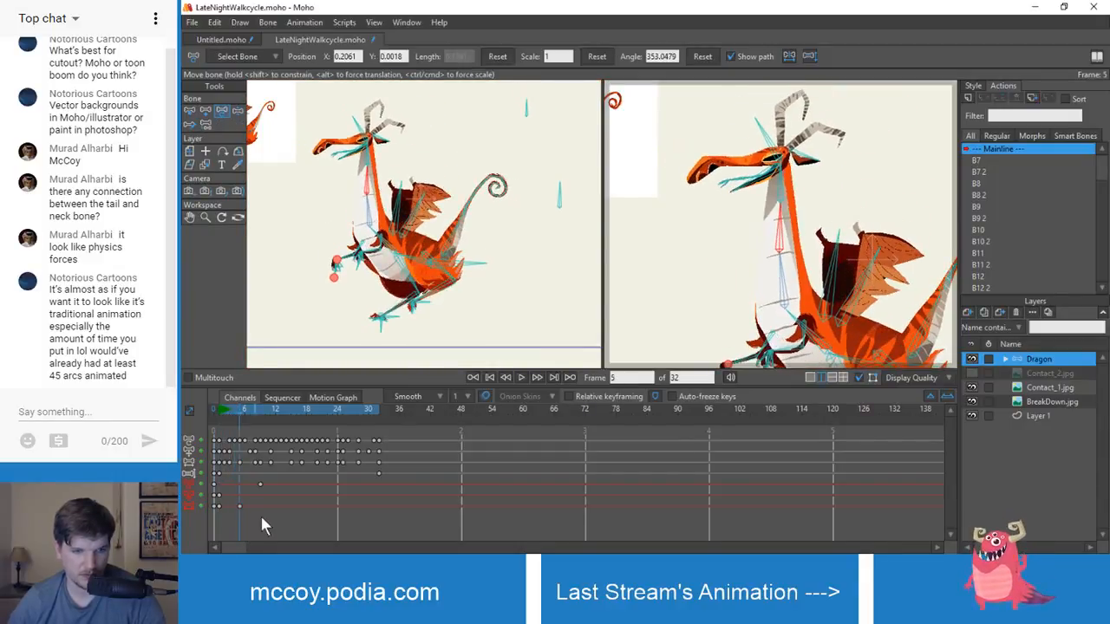
key(Right)
key(Right)
key(Right)
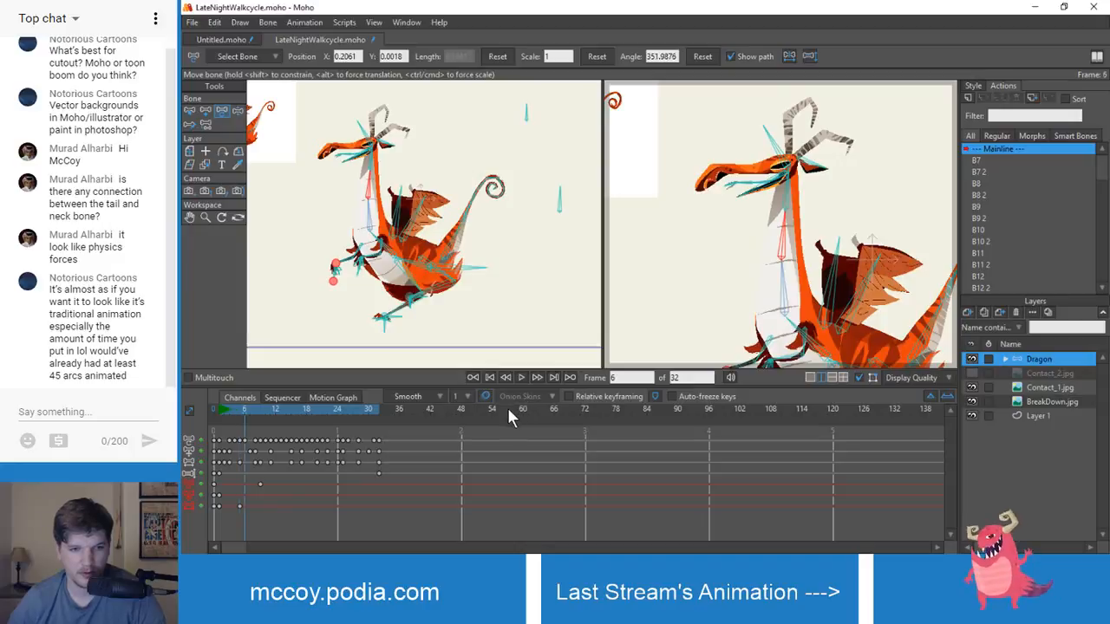
key(Right)
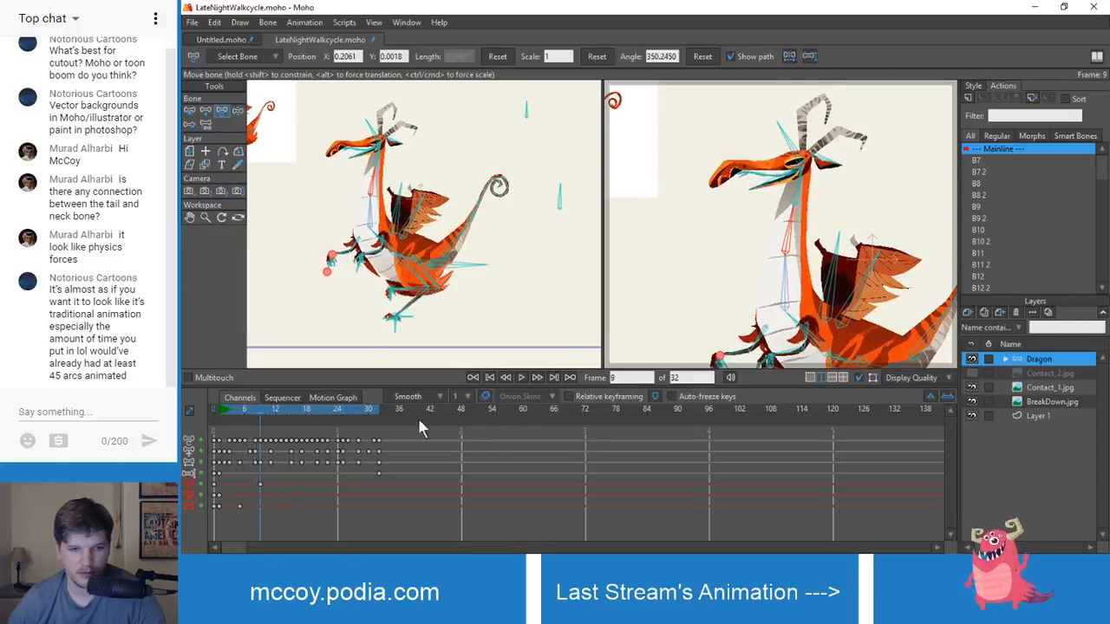
key(Right)
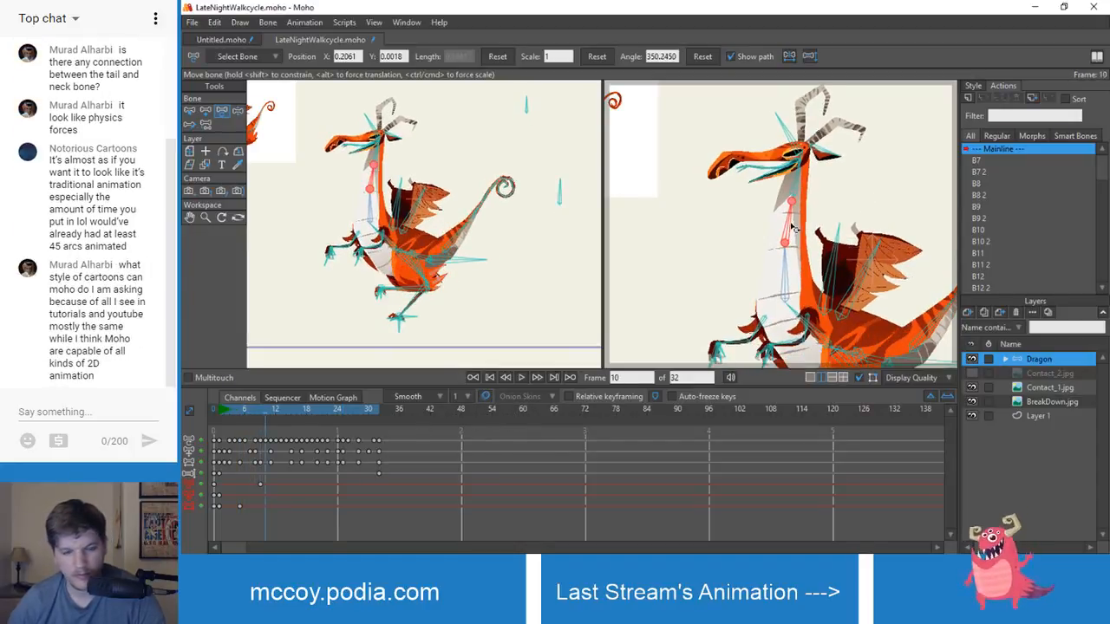
drag(792, 205, 786, 180)
- Copy neck bone B4's scale key from frame 5 to frame 15
key(Left)
key(Left)
key(Left)
key(Left)
key(Left)
key(Left)
key(Left)
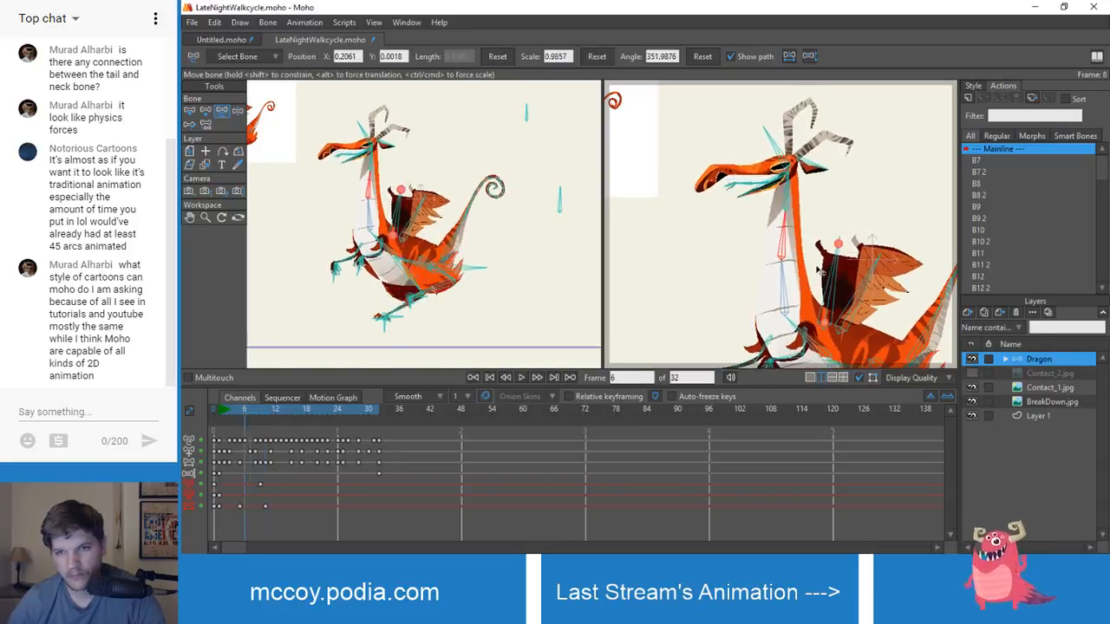
click(239, 507)
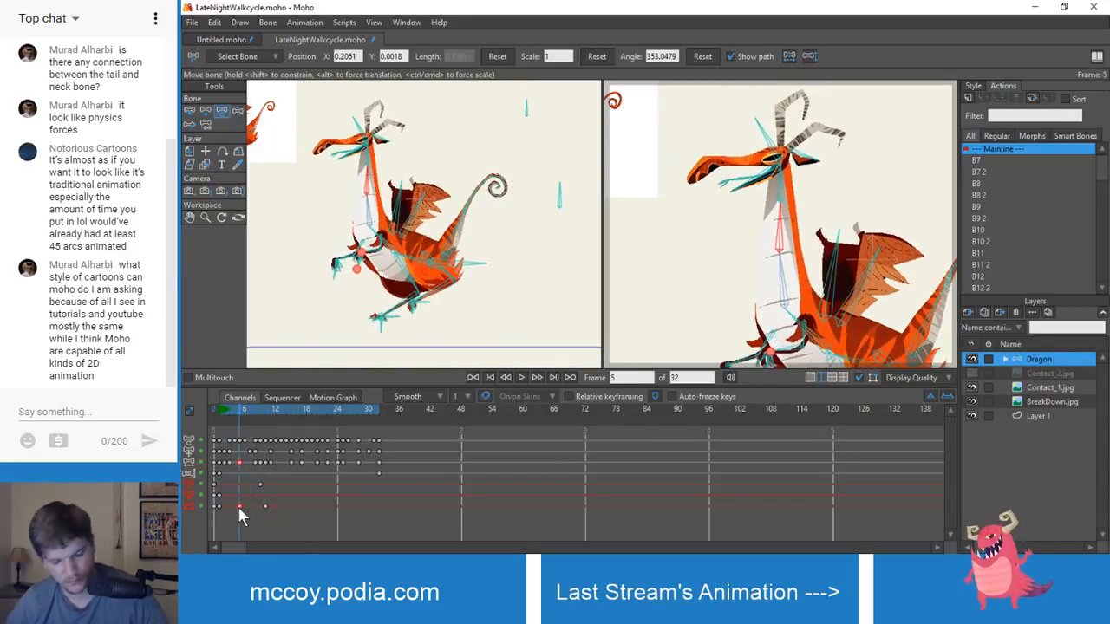
drag(262, 414, 239, 422)
- Move neck bone B4's scale keys at frames 10 and 15 to frames 11 and 19
key(b)
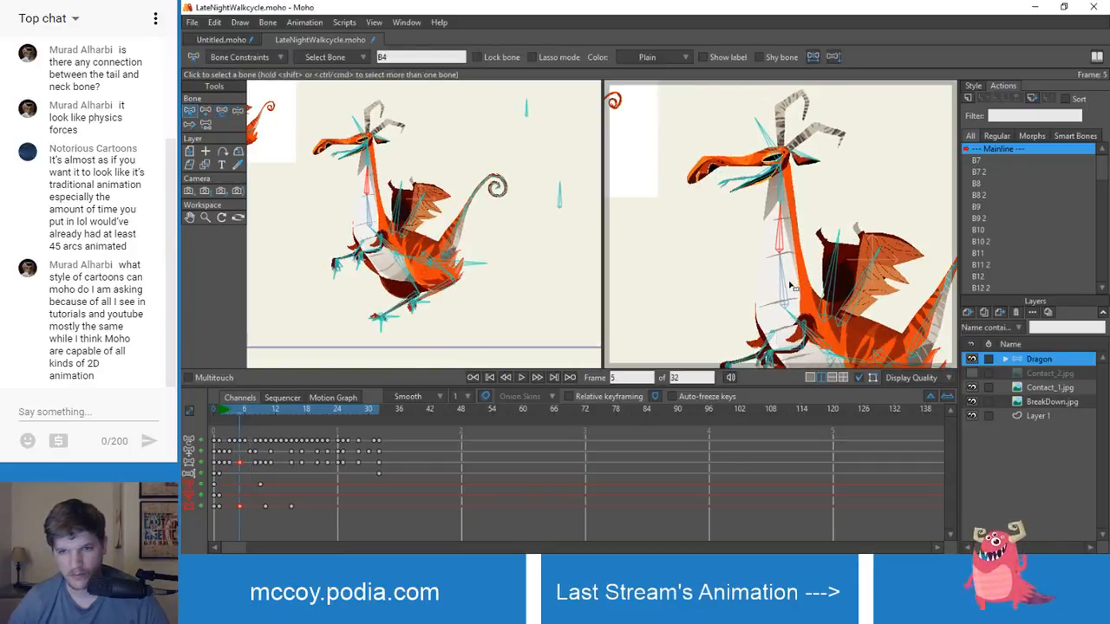
click(783, 291)
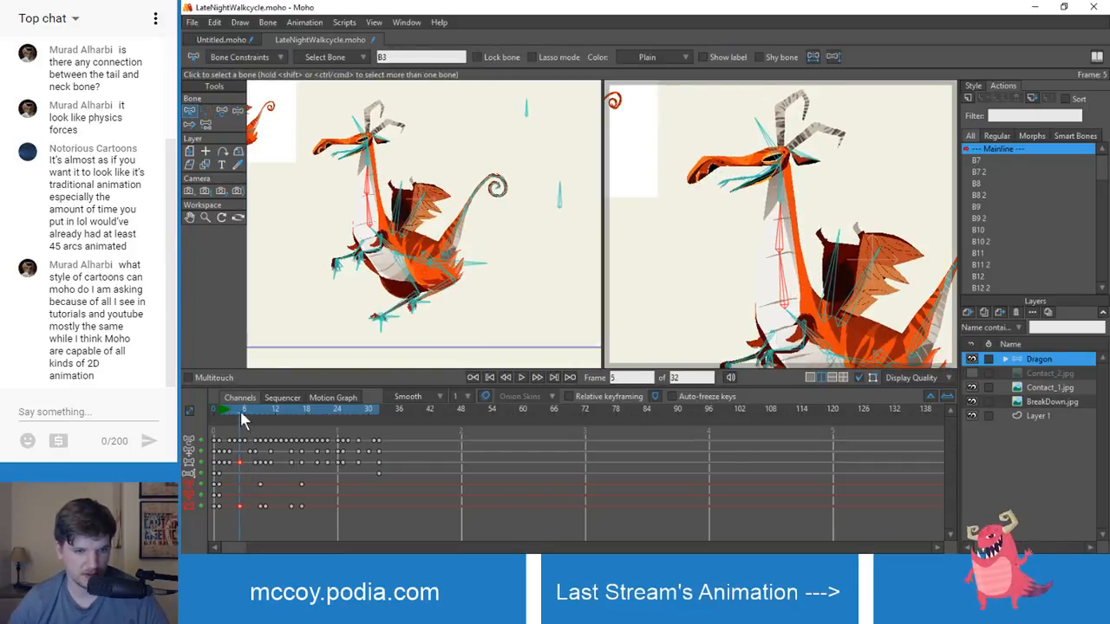
mouse_move(240, 411)
mouse_down()
mouse_move(253, 411)
mouse_move(240, 423)
mouse_move(253, 418)
mouse_move(238, 422)
mouse_up()
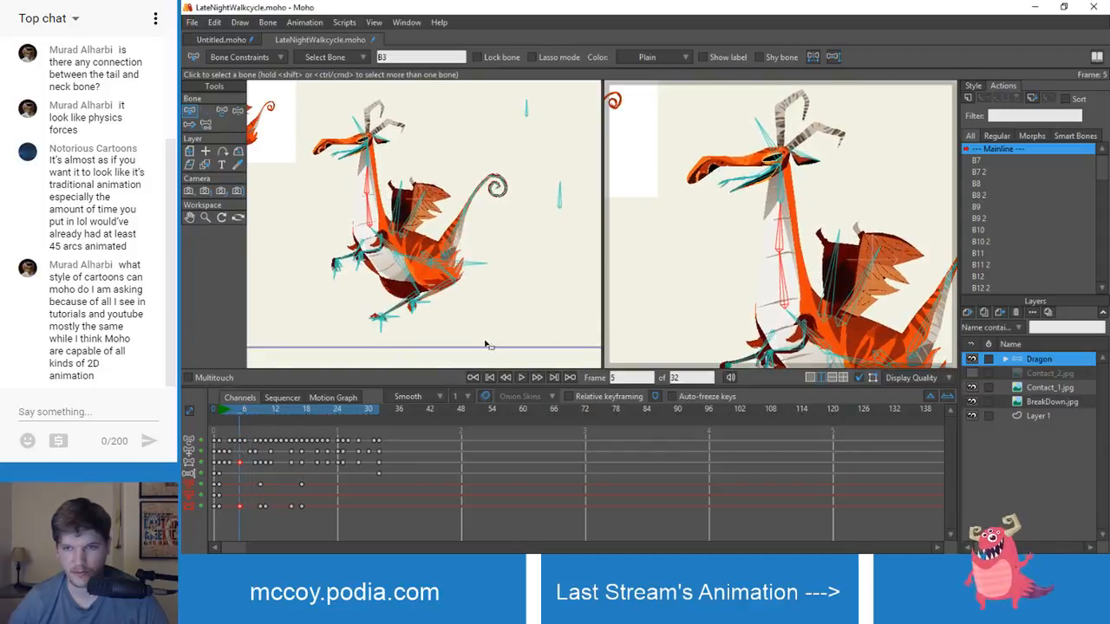
click(785, 236)
drag(251, 500, 293, 517)
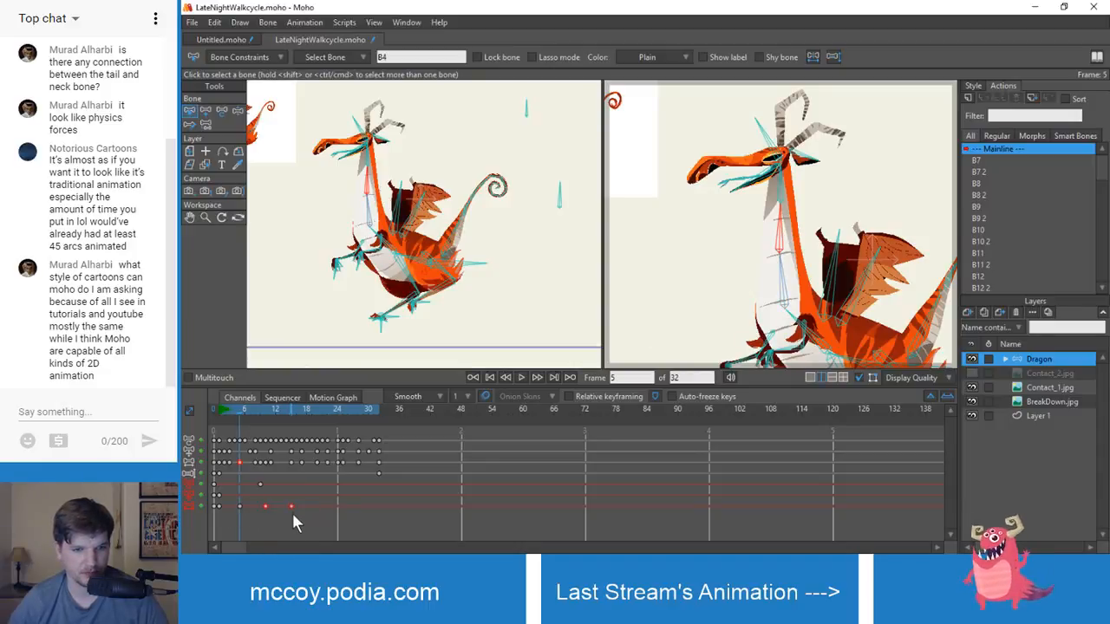
click(240, 506)
mouse_move(240, 411)
mouse_down()
mouse_move(275, 415)
mouse_move(237, 422)
mouse_up()
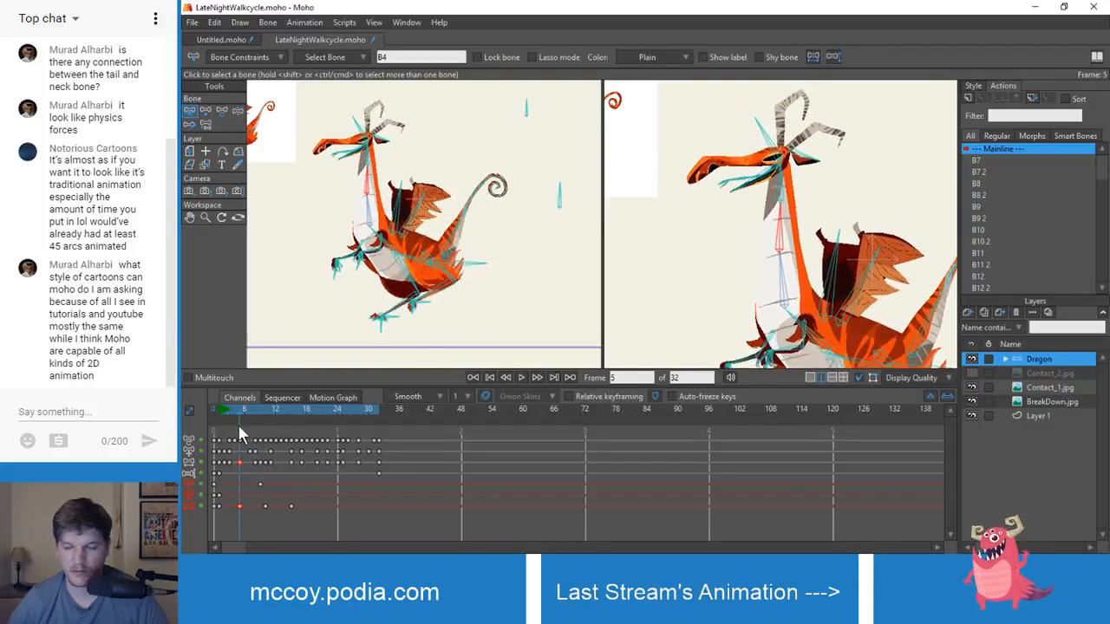
drag(256, 508, 308, 507)
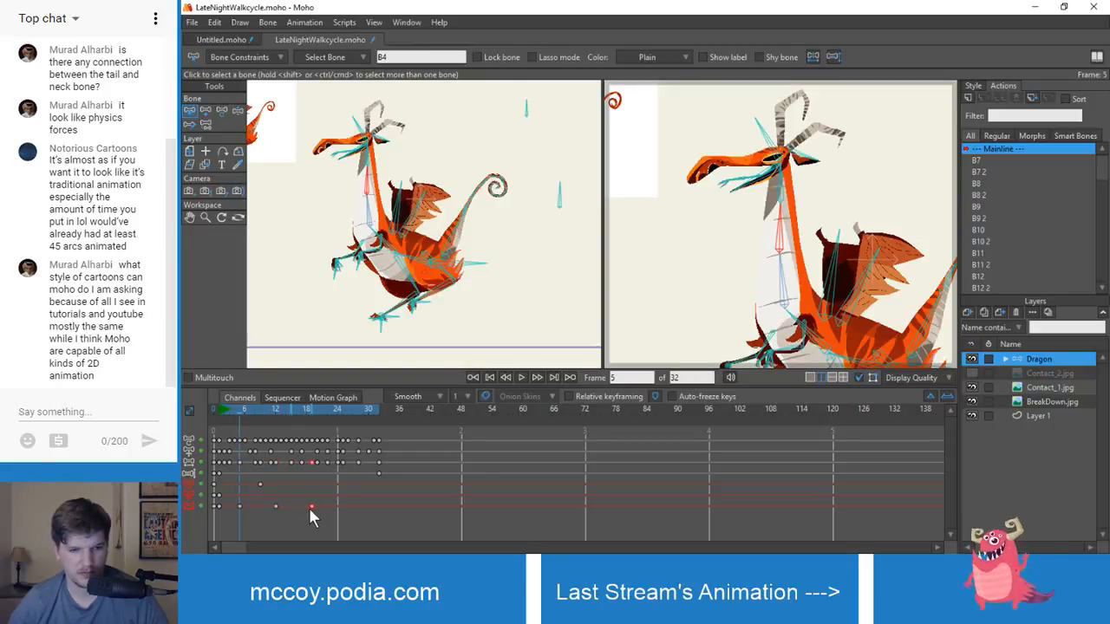
mouse_move(232, 422)
mouse_down()
mouse_move(251, 413)
mouse_move(325, 436)
mouse_move(240, 439)
mouse_up()
click(271, 507)
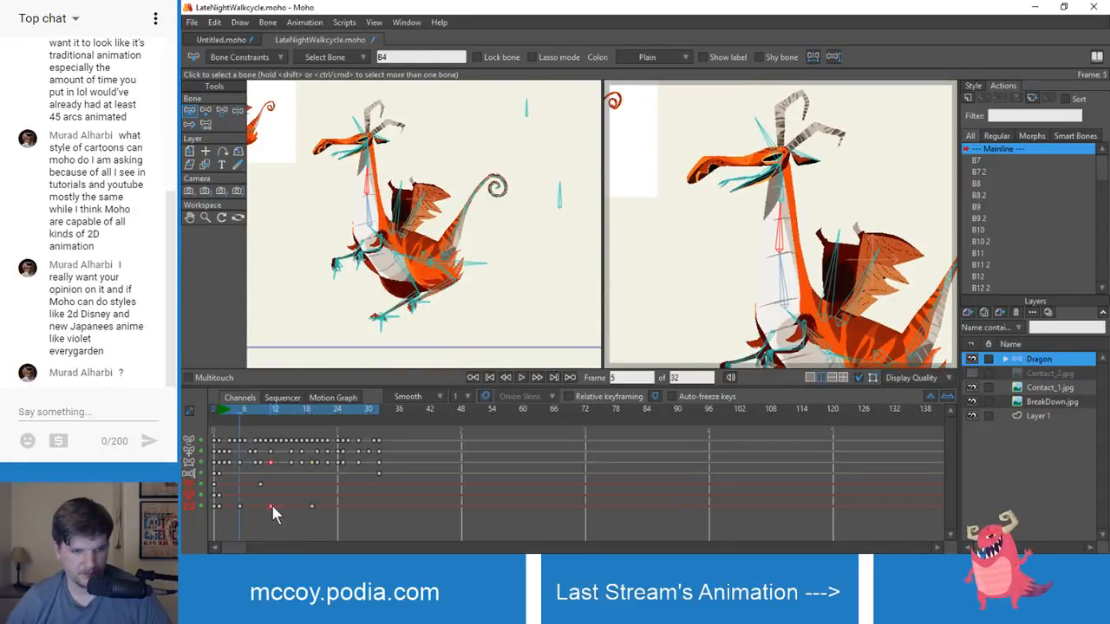
- Move neck bone B4's last scale key to frame 17 and play back the walk cycle
drag(272, 507, 303, 507)
key(space)
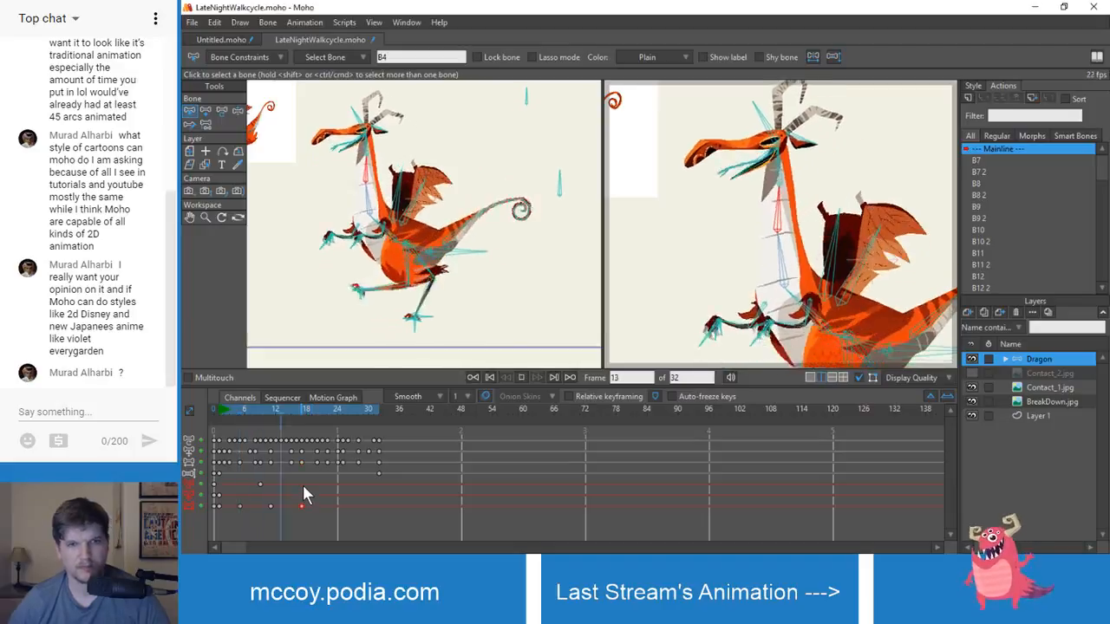
click(213, 413)
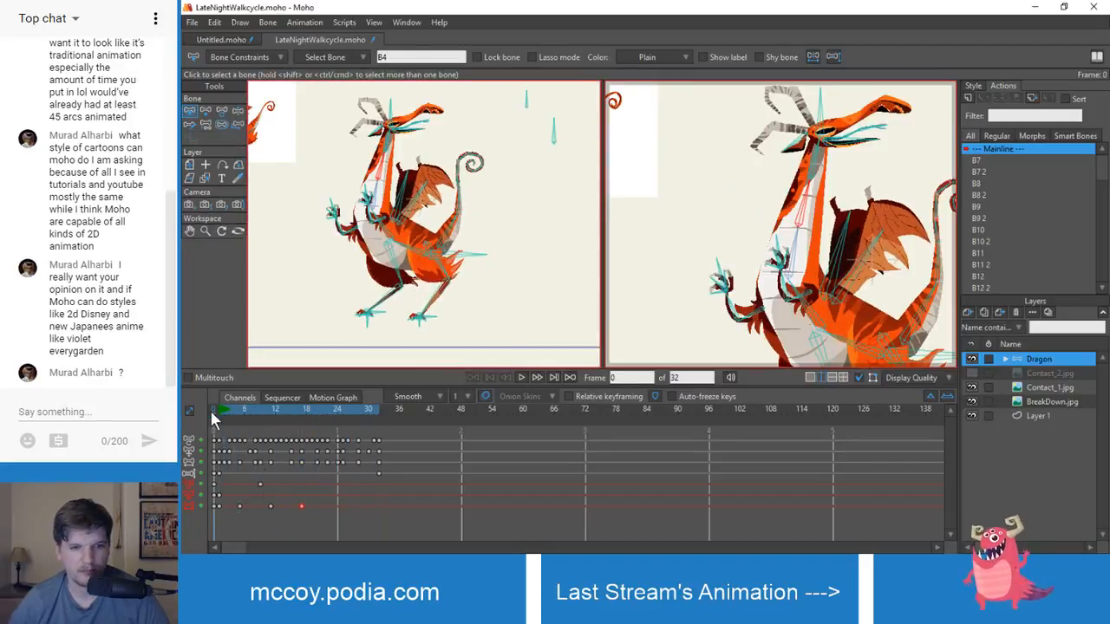
key(space)
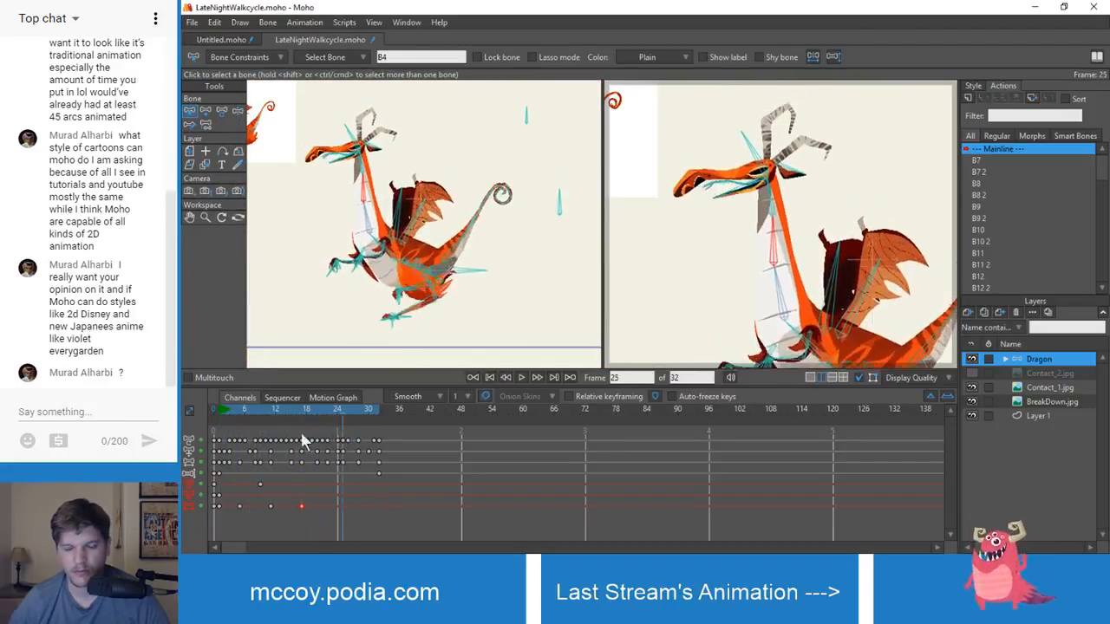
key(space)
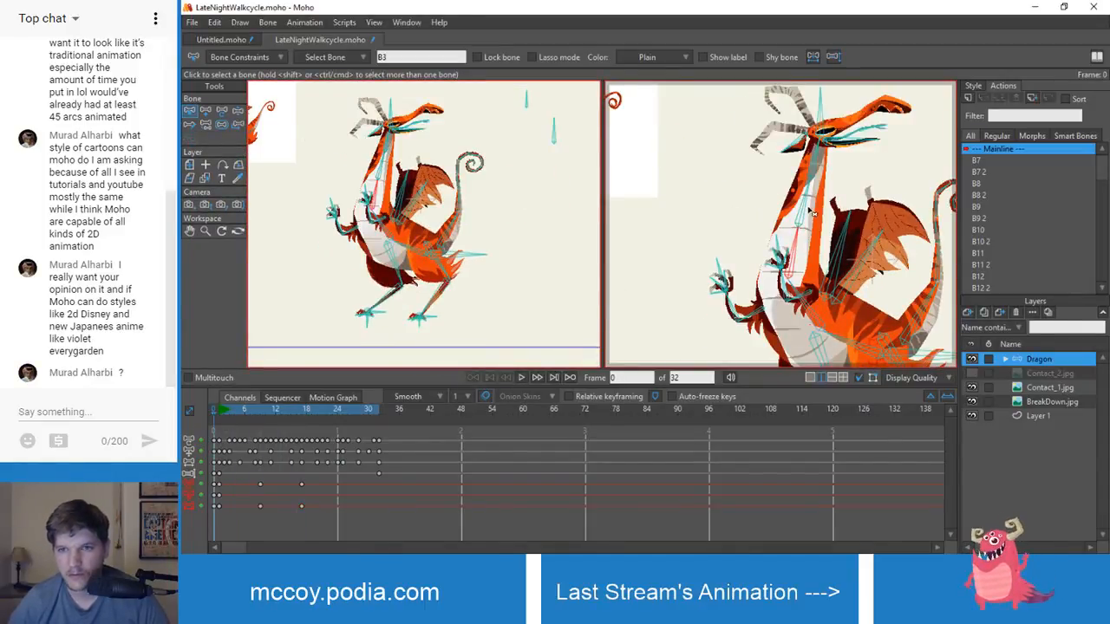
- Select neck bones B3 and B4 together and copy their frame 9 rotation key to frame 24
click(803, 220)
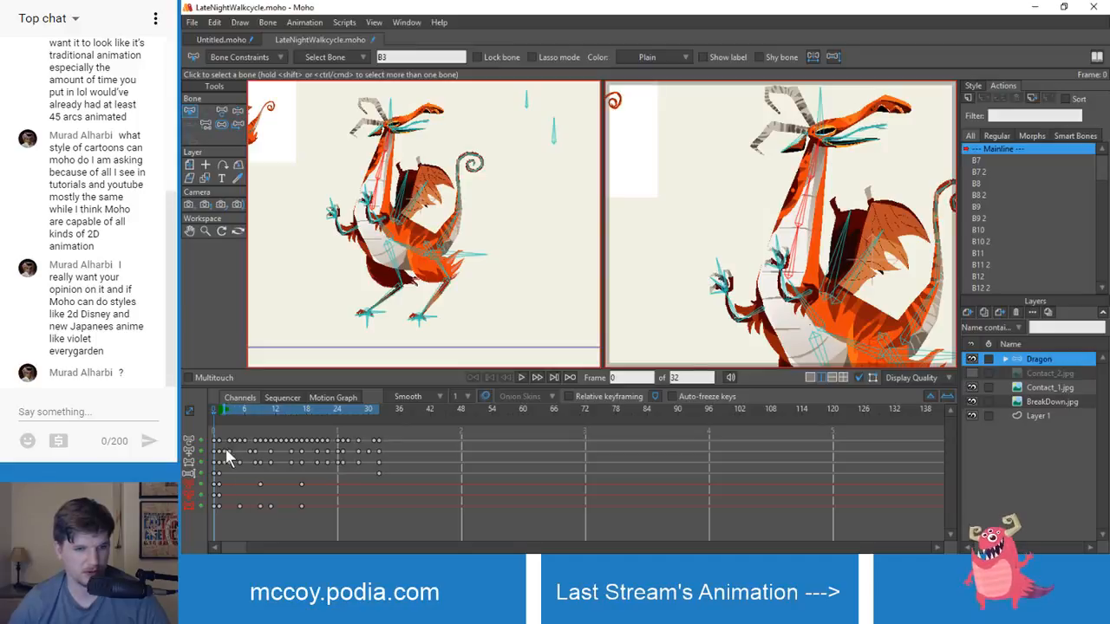
click(216, 411)
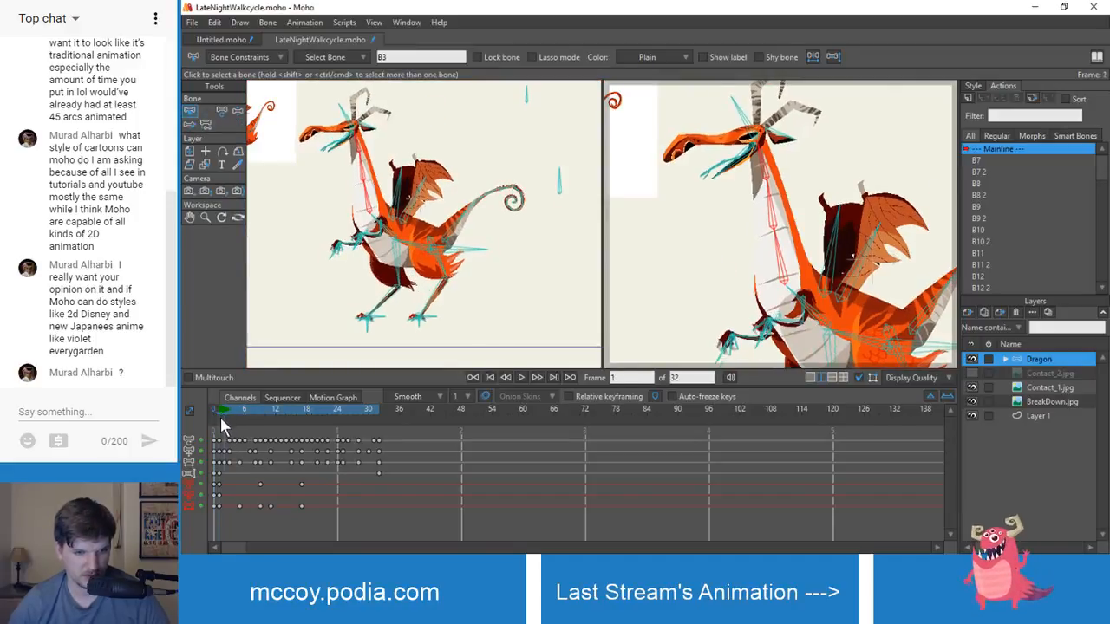
drag(230, 411, 341, 438)
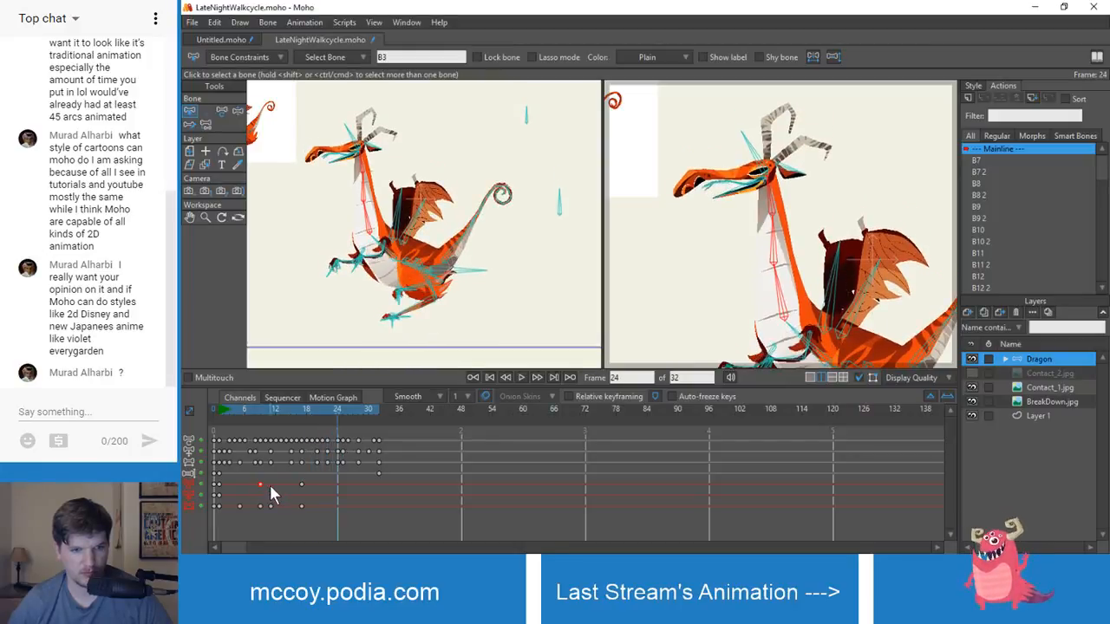
key(ctrl+v)
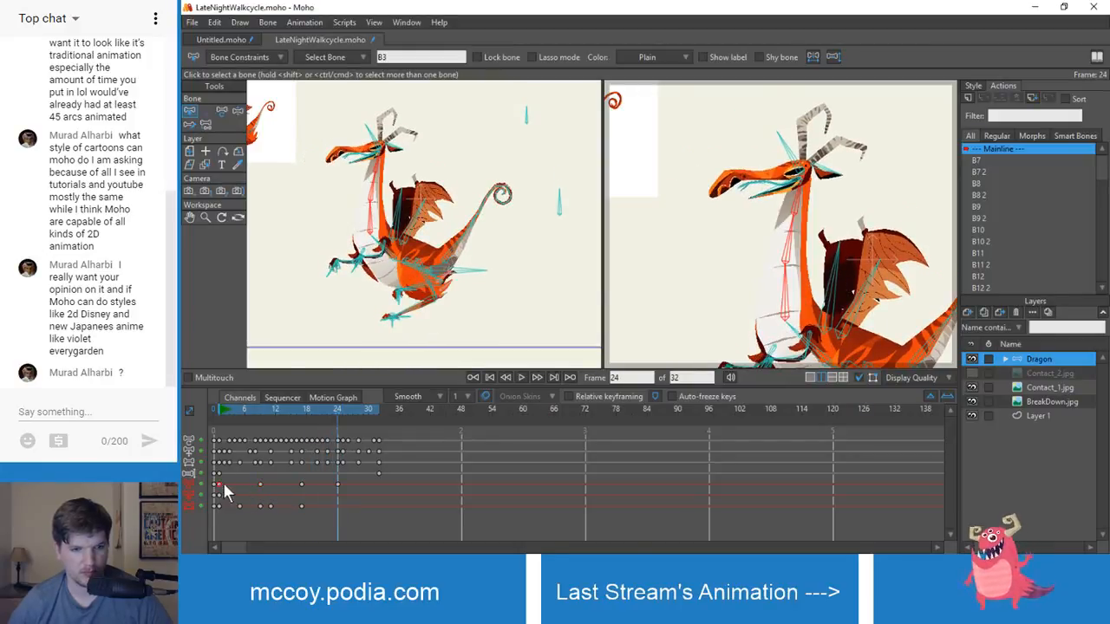
- Paste the frame 1 rotation keys of neck bones B3 and B4 at frame 32 and play back the cycle
click(377, 411)
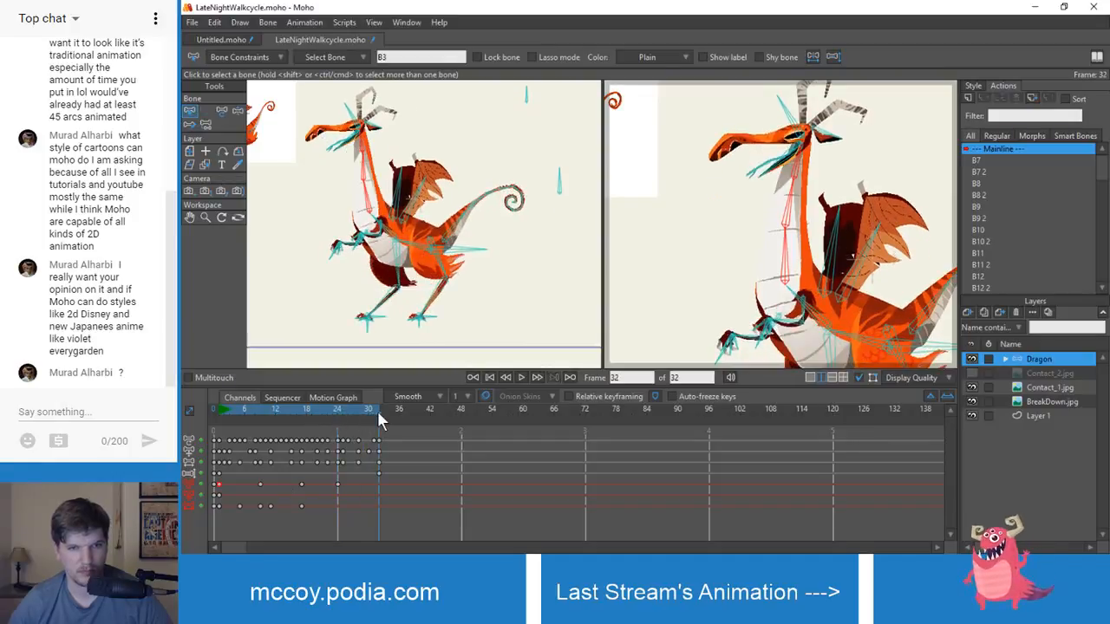
key(ctrl+v)
drag(377, 411, 222, 419)
key(space)
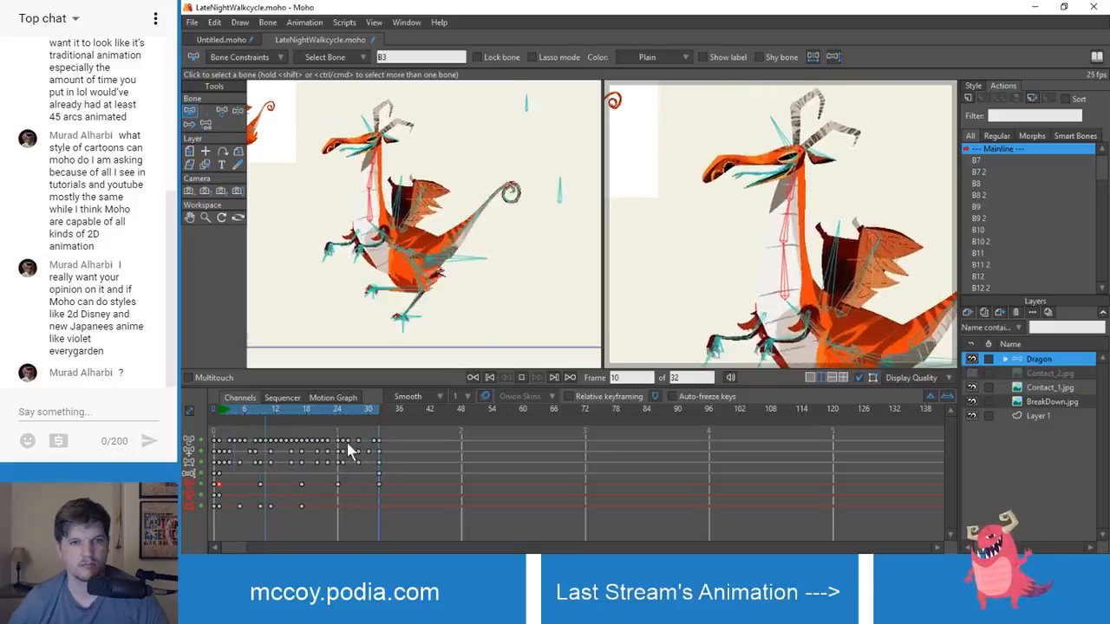
- Play and scrub the walk cycle, comparing the neck pose at frames 1 and 32
click(243, 425)
drag(227, 423, 219, 428)
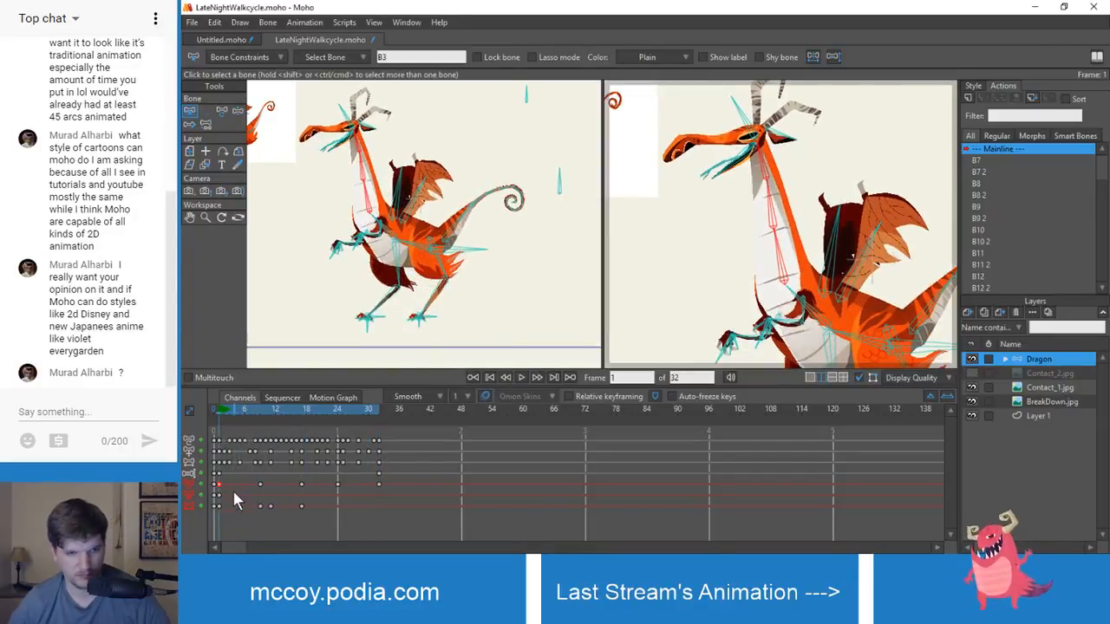
click(369, 417)
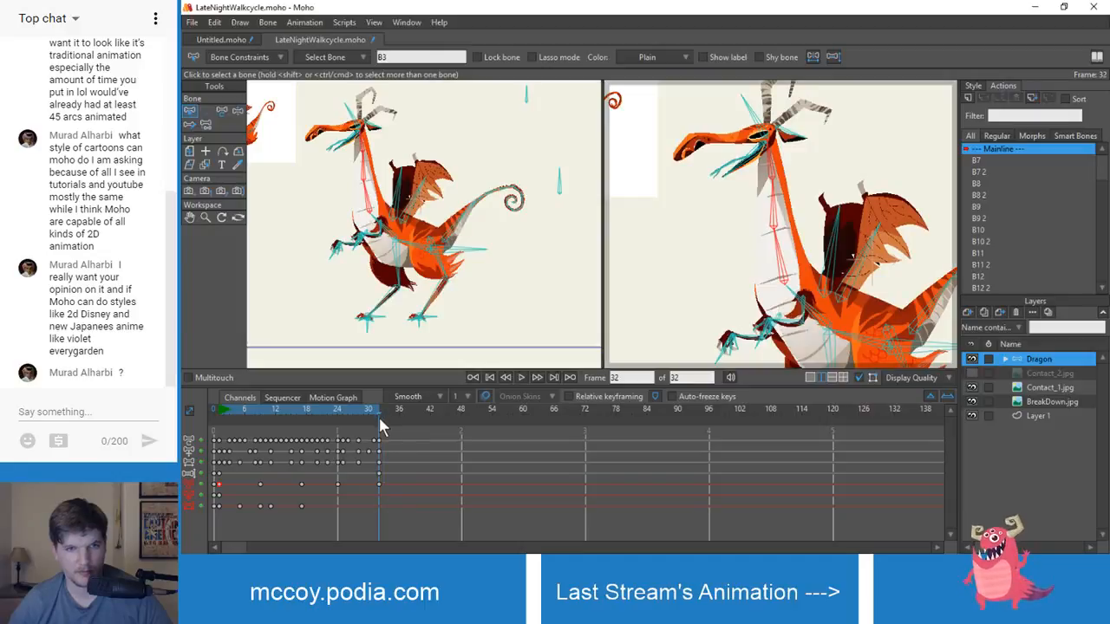
key(space)
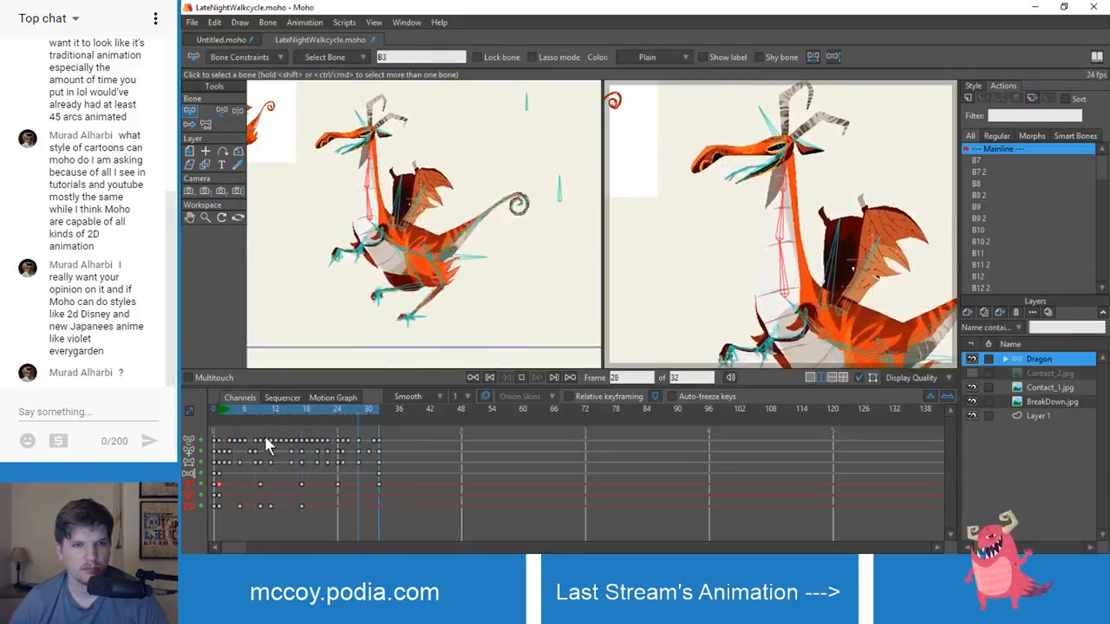
key(space)
drag(236, 411, 389, 433)
key(space)
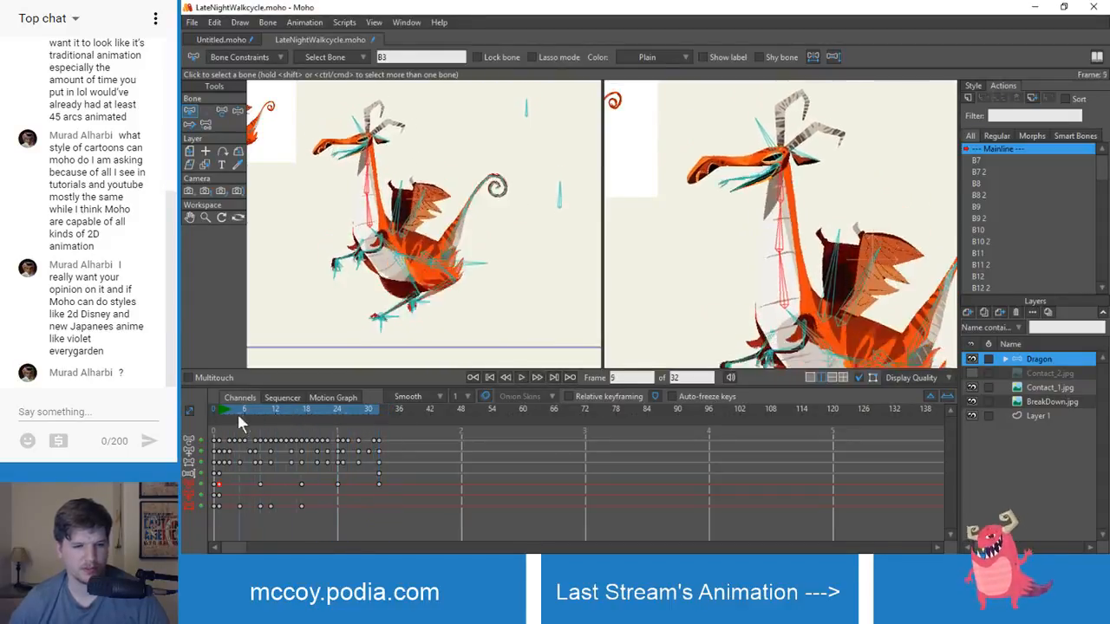
click(214, 424)
click(217, 422)
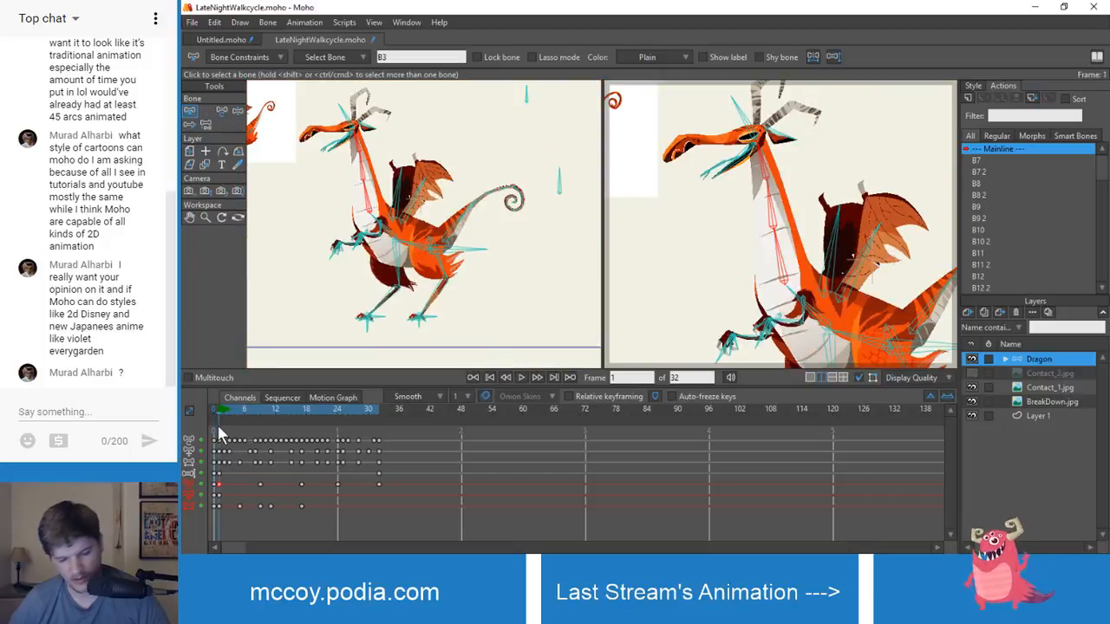
- Delete the Wings bone's rotation keys from frame 17 onward and all its position and scale keys after frame 1
click(835, 281)
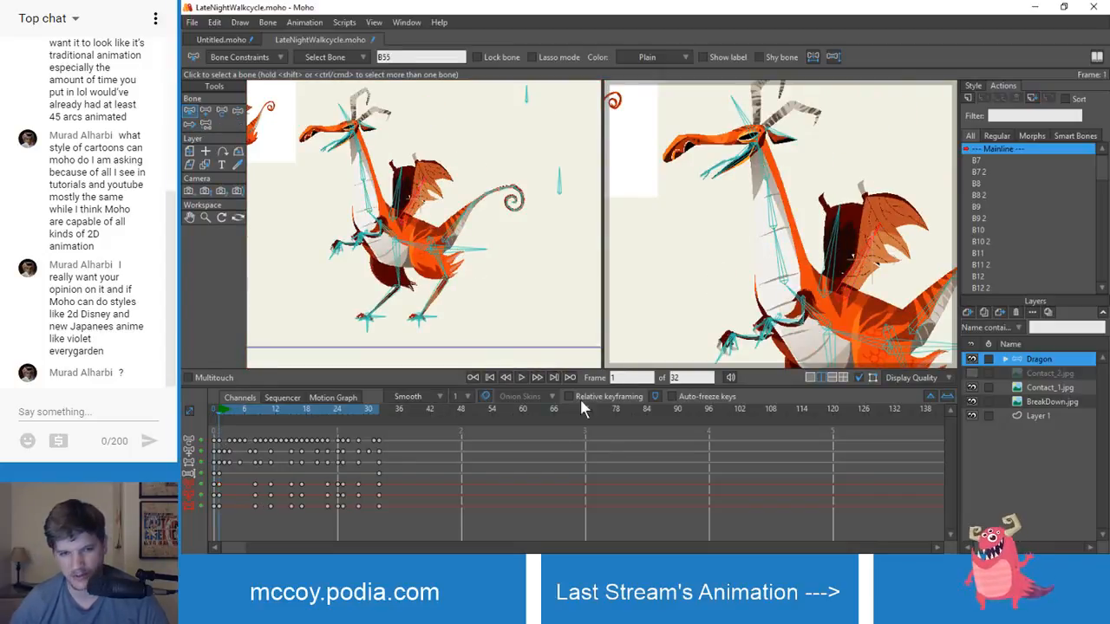
click(559, 186)
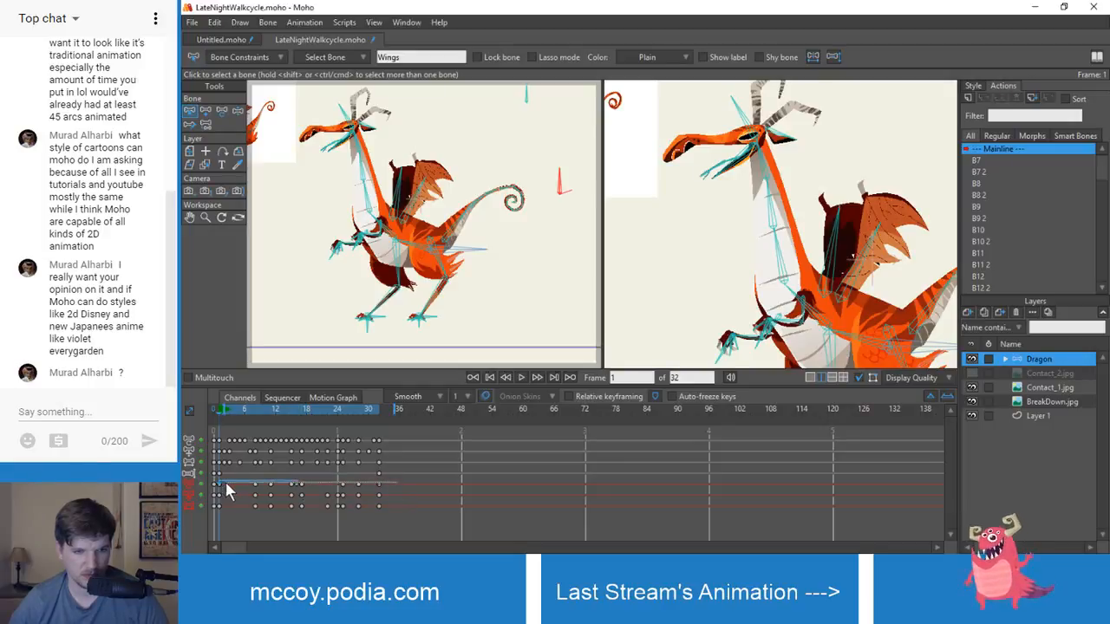
drag(396, 486, 303, 488)
key(Delete)
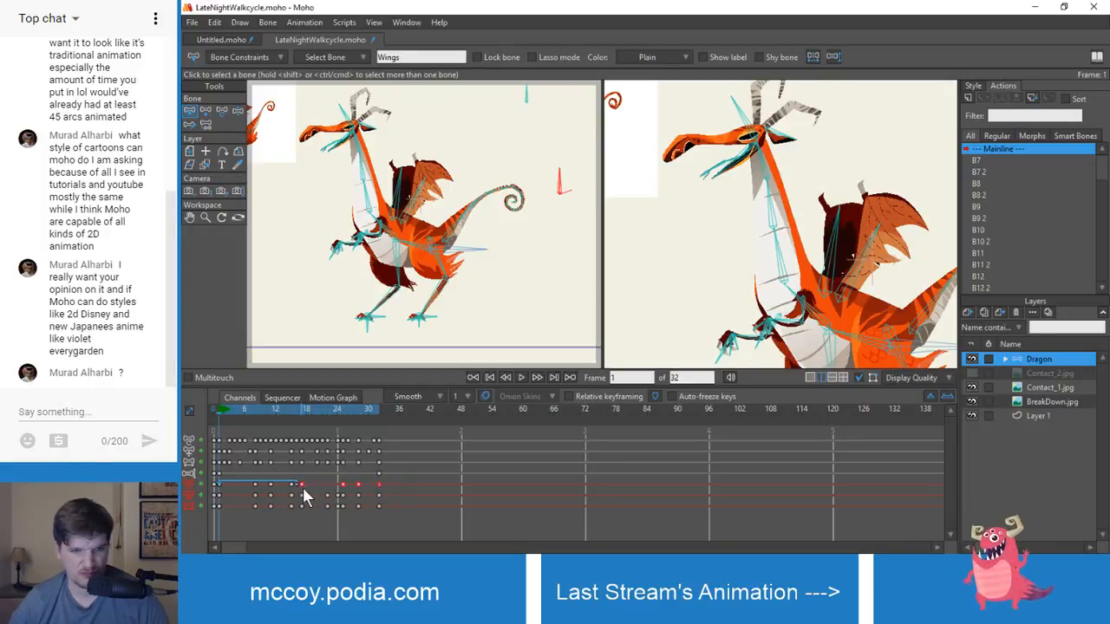
drag(232, 499, 435, 517)
key(Delete)
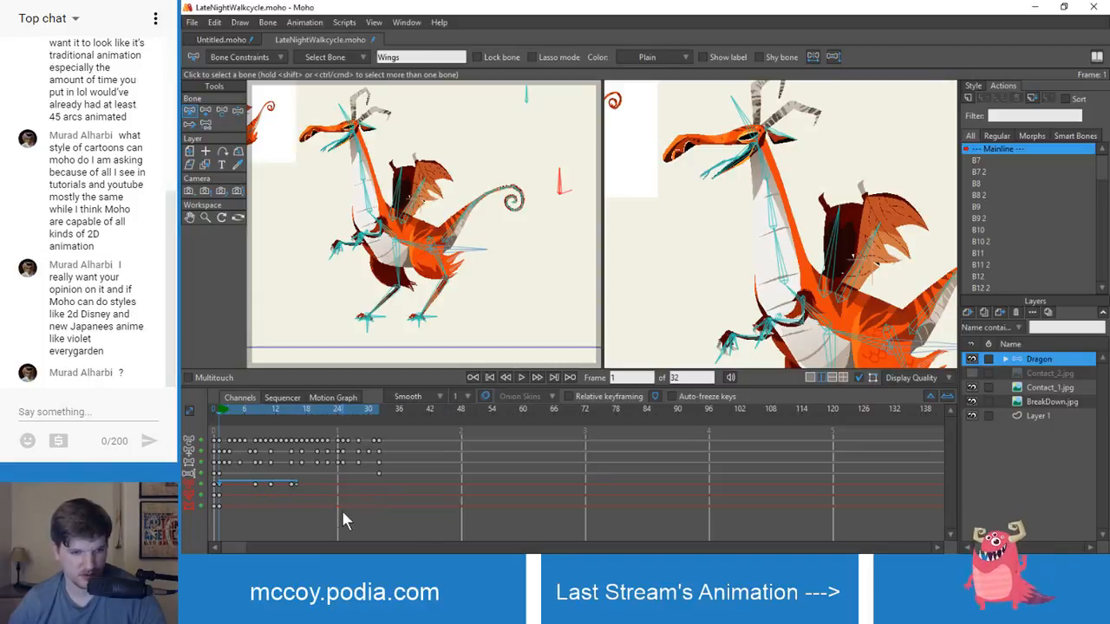
- Delete the Wings bone's rotation keys at frames 11 and 15 and play back the walk cycle
click(271, 484)
drag(270, 485, 291, 485)
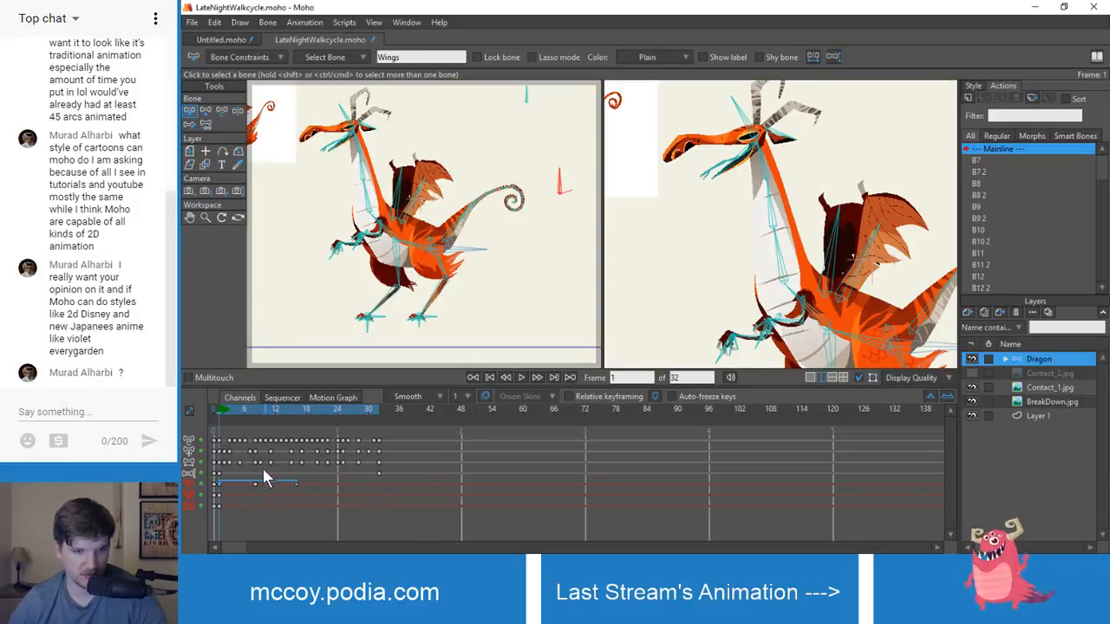
key(space)
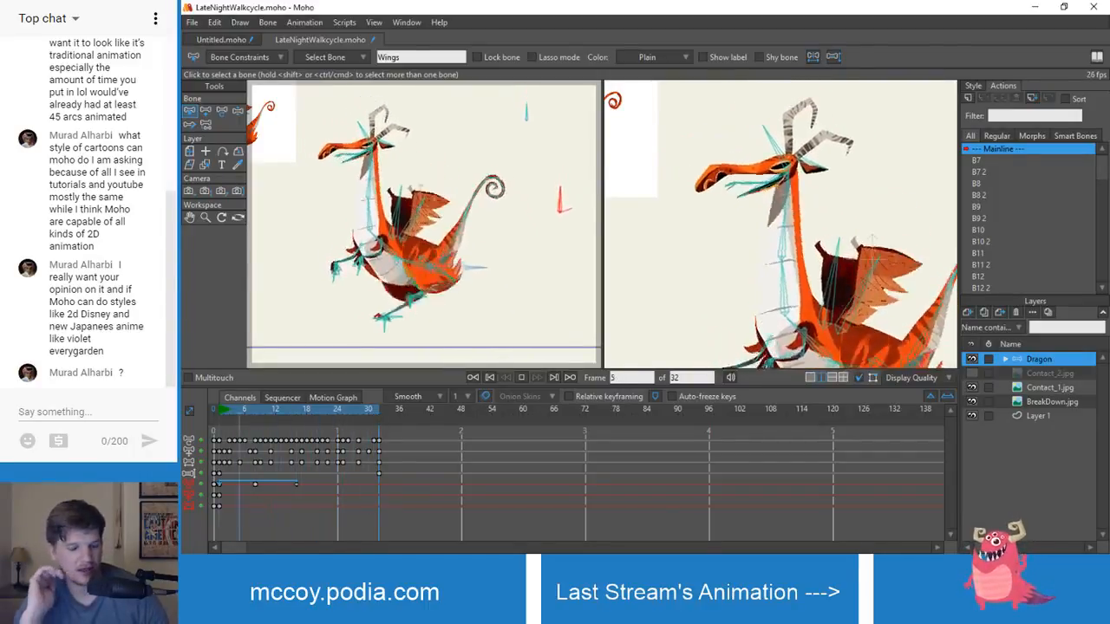
key(space)
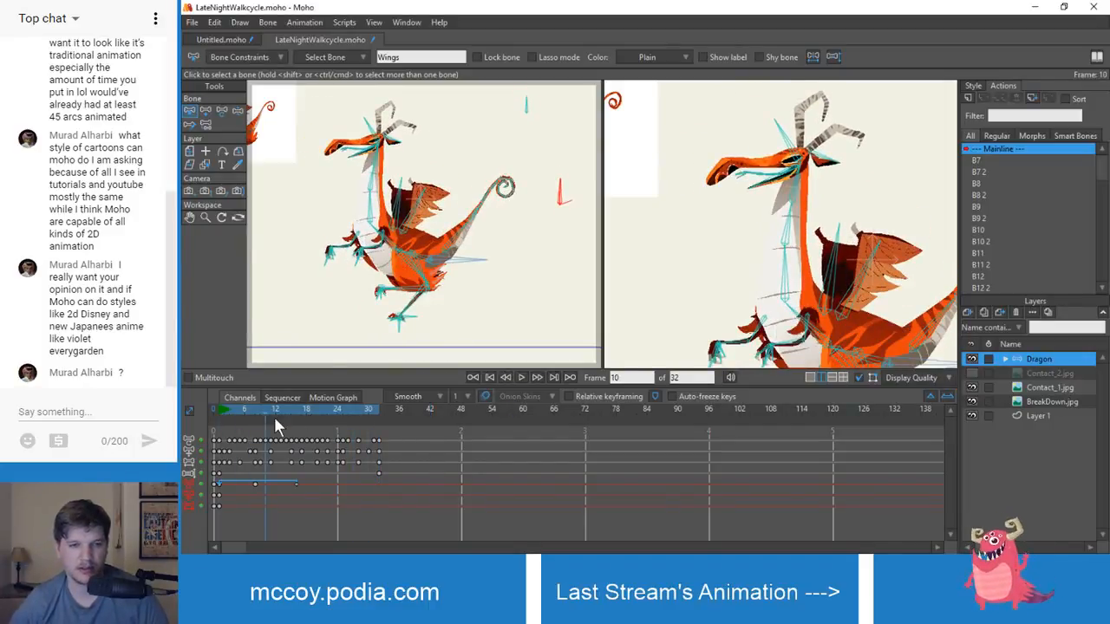
- Examine the dragon's artwork up close at frame 12, including the hind foot, snout, eye, horns and neck
mouse_move(273, 416)
mouse_down()
mouse_move(221, 416)
mouse_move(314, 418)
mouse_move(219, 414)
mouse_move(323, 422)
mouse_move(268, 426)
mouse_move(278, 436)
mouse_up()
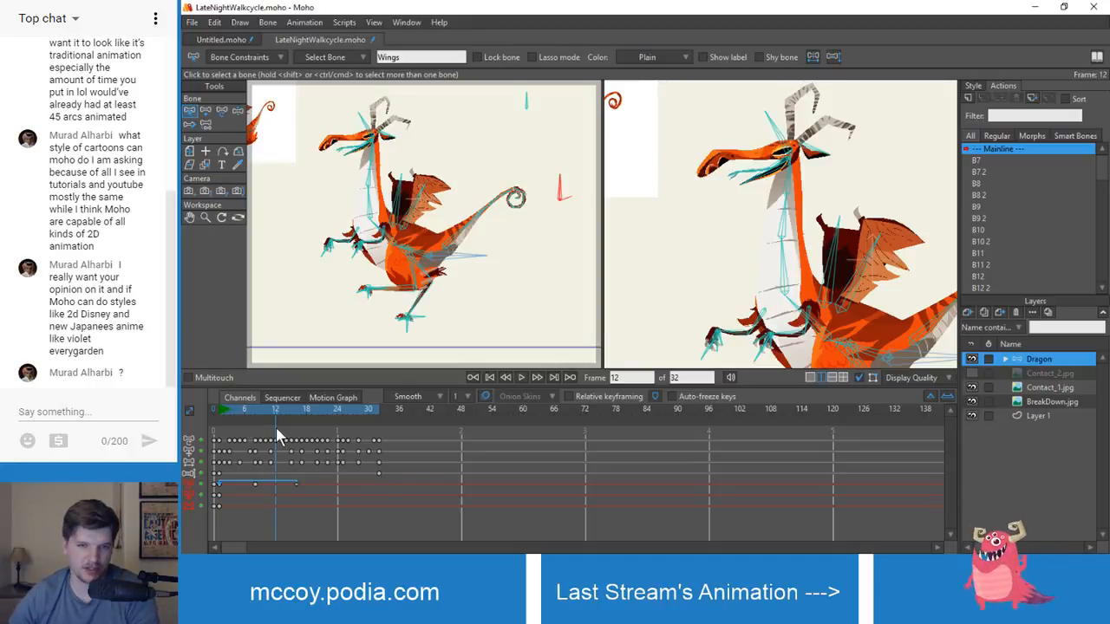
scroll(351, 364, up, 8)
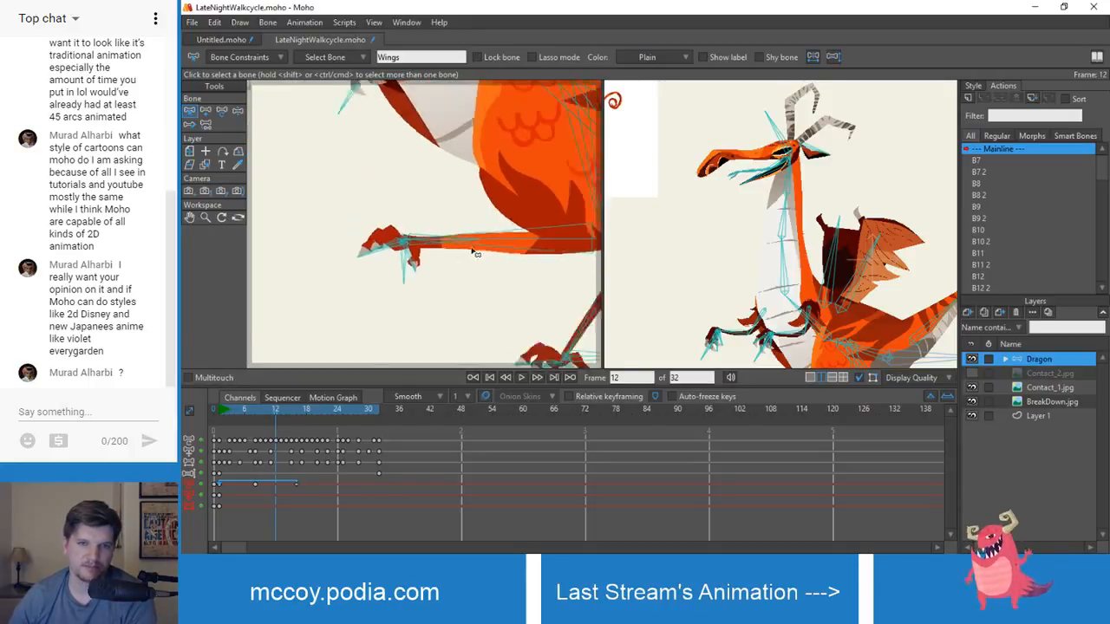
scroll(394, 284, down, 3)
drag(355, 138, 420, 278)
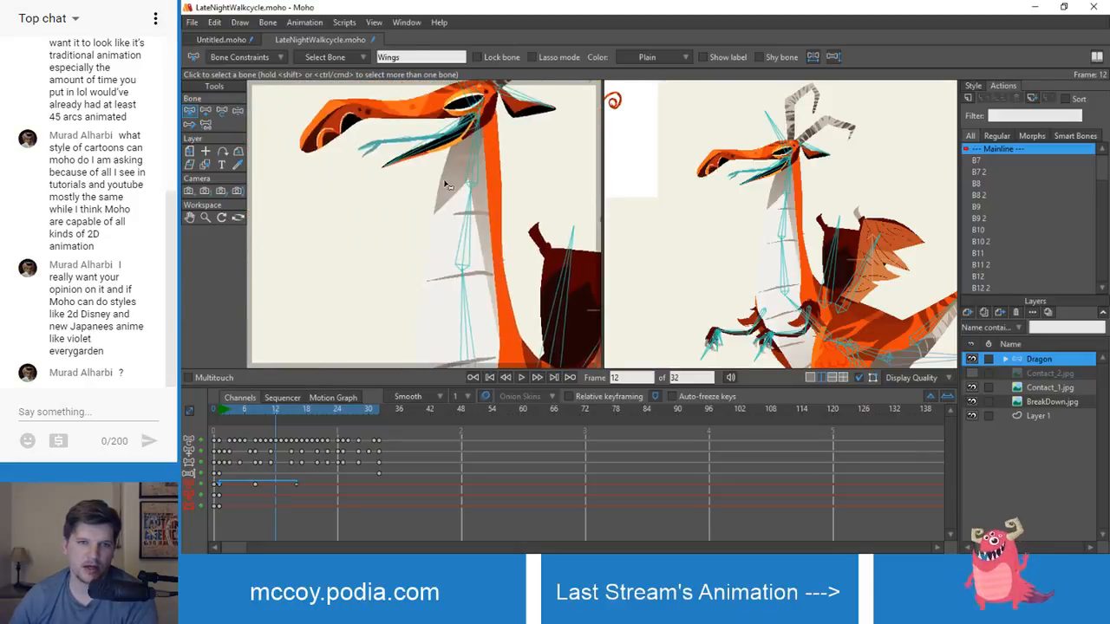
scroll(382, 173, up, 6)
scroll(385, 176, up, 4)
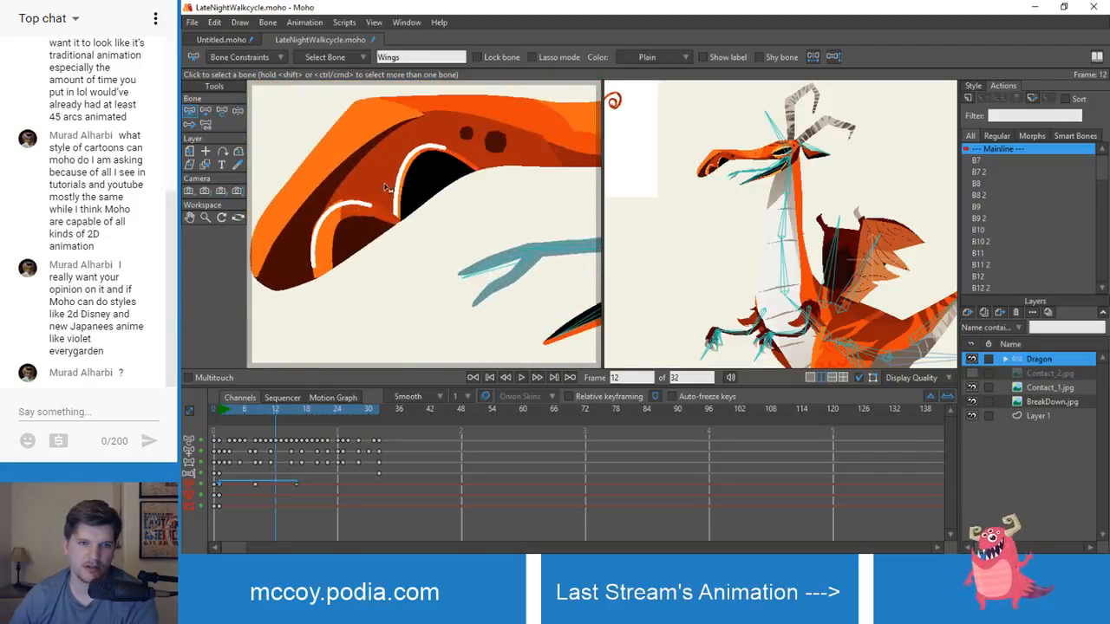
scroll(407, 180, down, 3)
drag(504, 178, 411, 231)
drag(501, 204, 408, 248)
drag(516, 222, 400, 247)
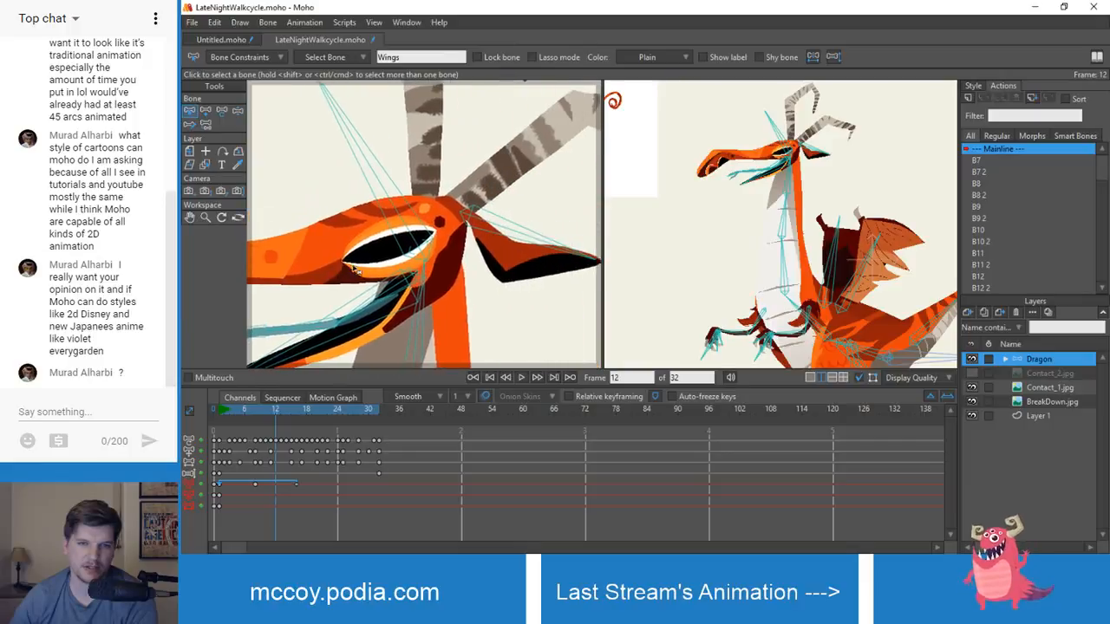
scroll(399, 245, up, 2)
drag(494, 227, 424, 290)
scroll(424, 290, up, 2)
scroll(424, 290, up, 3)
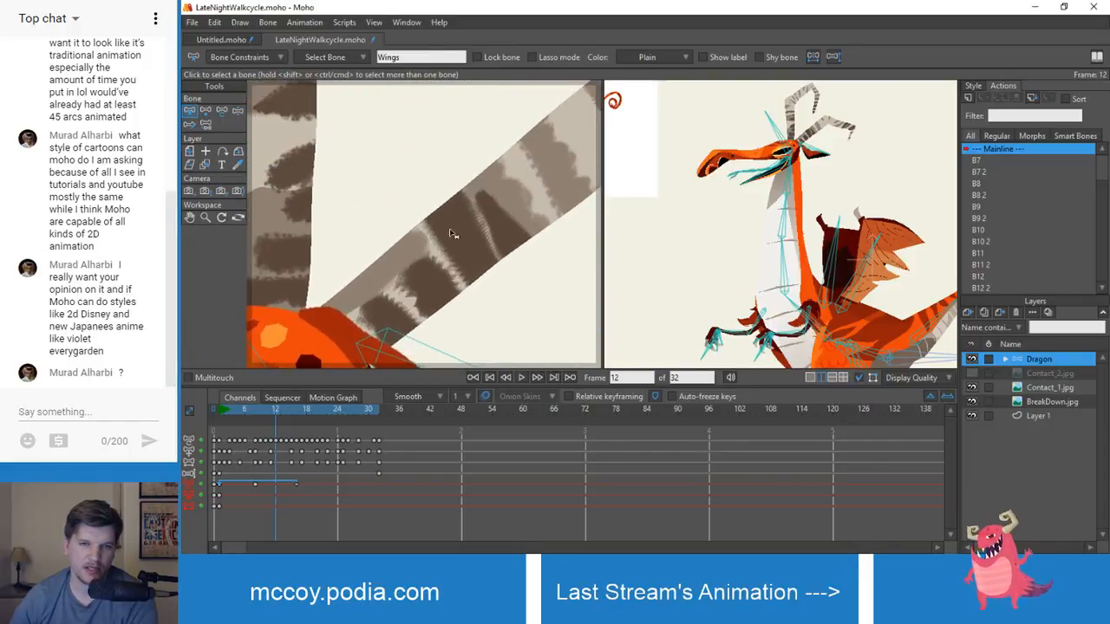
scroll(497, 211, down, 3)
drag(520, 184, 463, 170)
scroll(483, 225, down, 1)
scroll(463, 170, down, 5)
drag(436, 277, 463, 188)
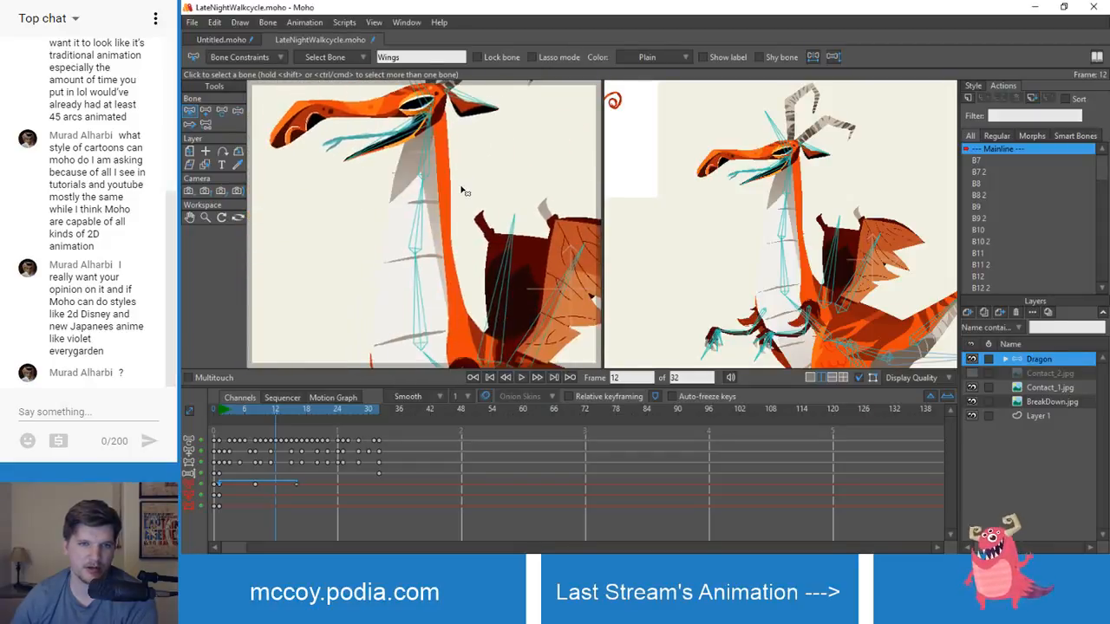
scroll(475, 206, down, 1)
scroll(475, 205, down, 1)
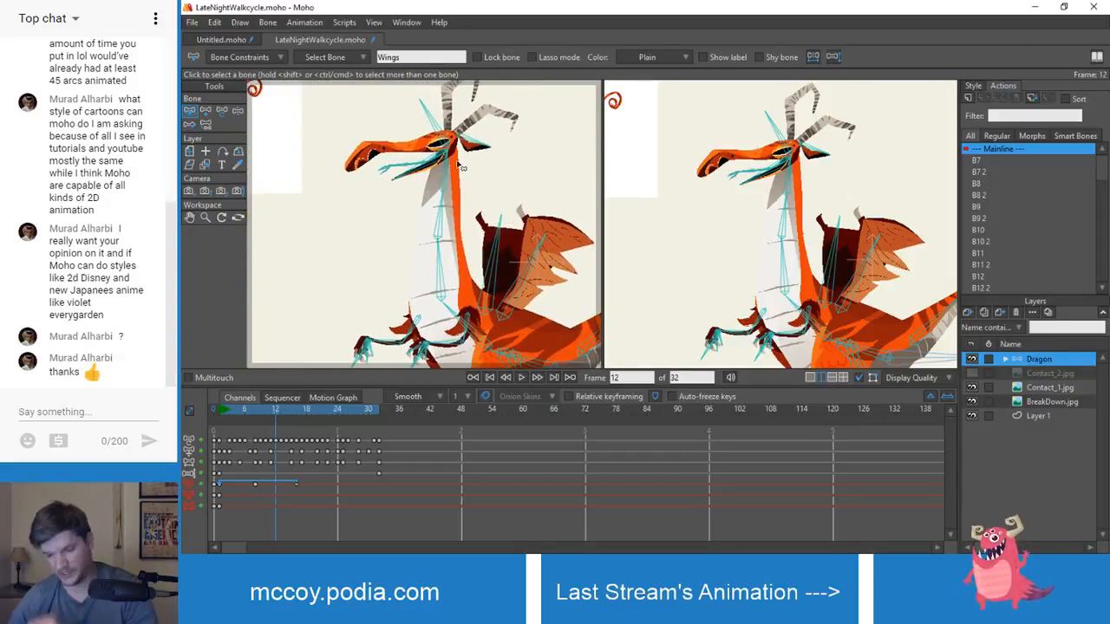
scroll(445, 176, down, 1)
drag(443, 267, 398, 232)
scroll(469, 216, down, 1)
- Play and scrub the walk cycle from frame 1 to review the motion of the dragon's head and neck
key(space)
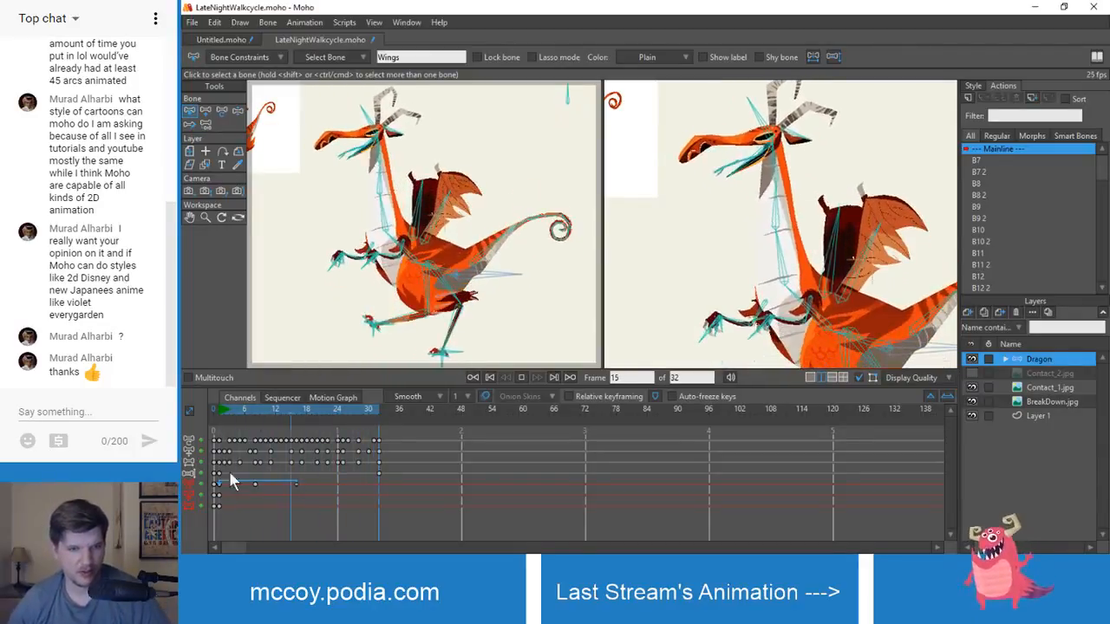
key(space)
drag(230, 412, 220, 409)
scroll(357, 249, up, 3)
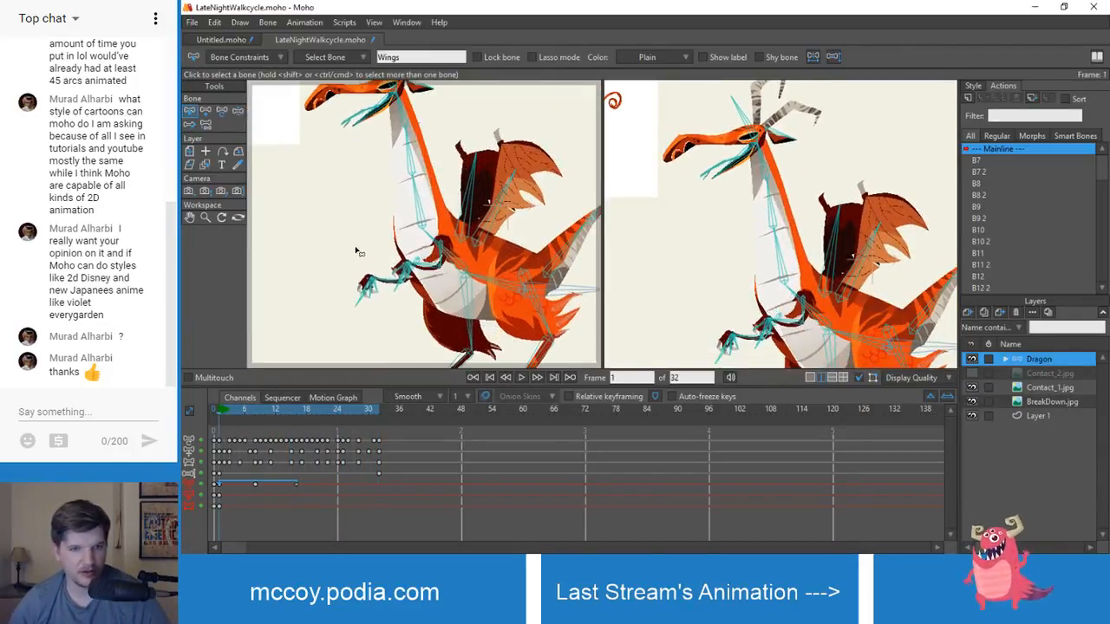
drag(357, 249, 365, 289)
drag(218, 409, 294, 438)
key(space)
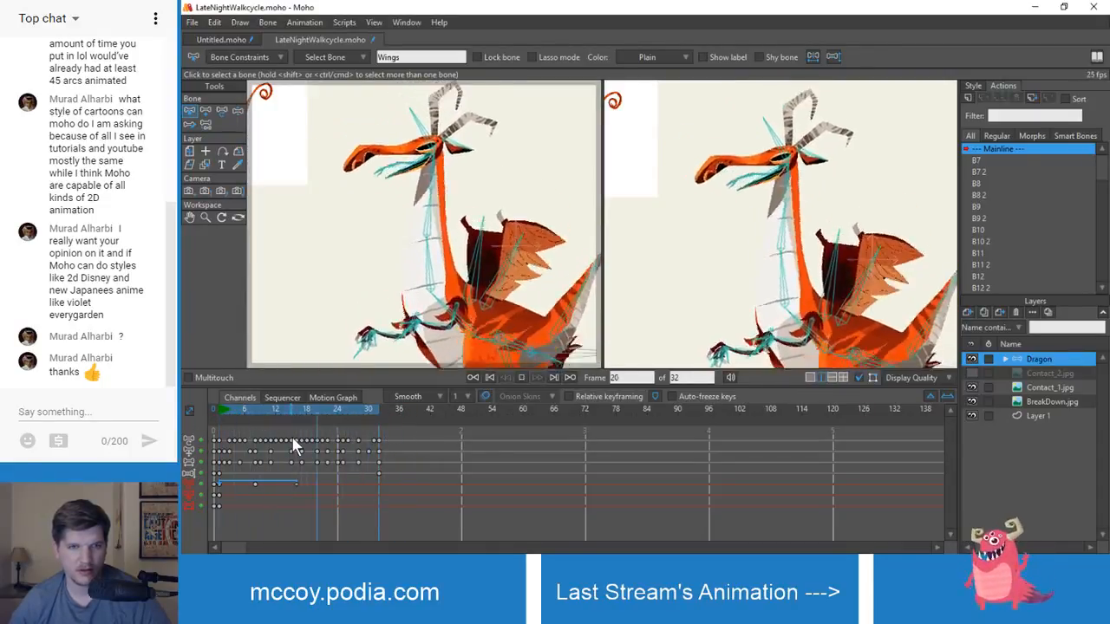
key(space)
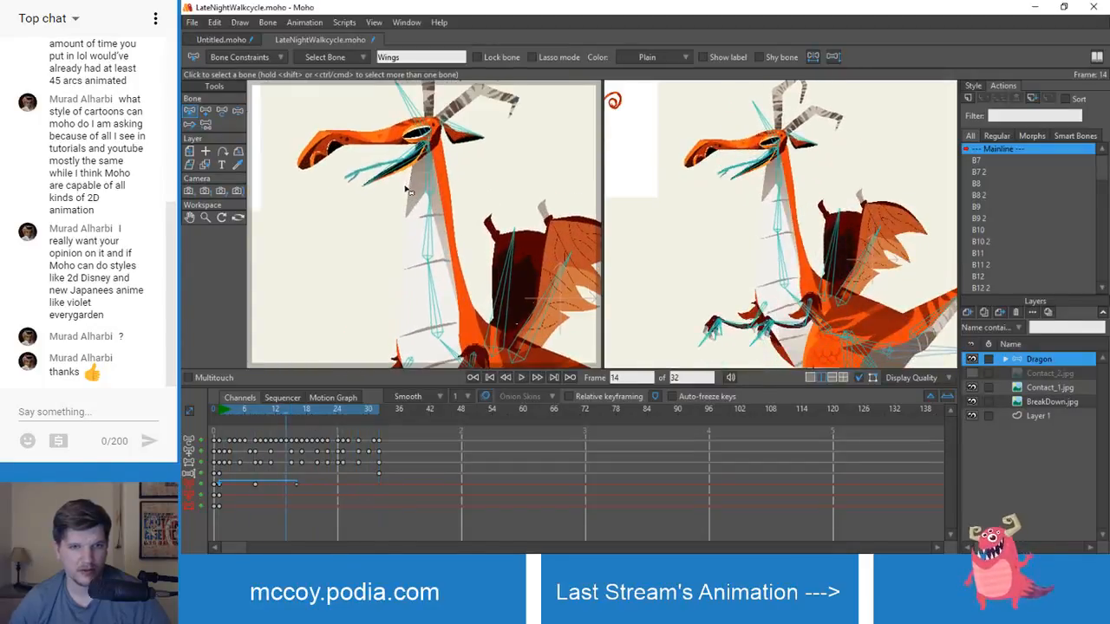
- Examine the keys and motion of neck bones B5 and B4, playing the walk cycle and comparing frame 1 with frame 33
click(437, 179)
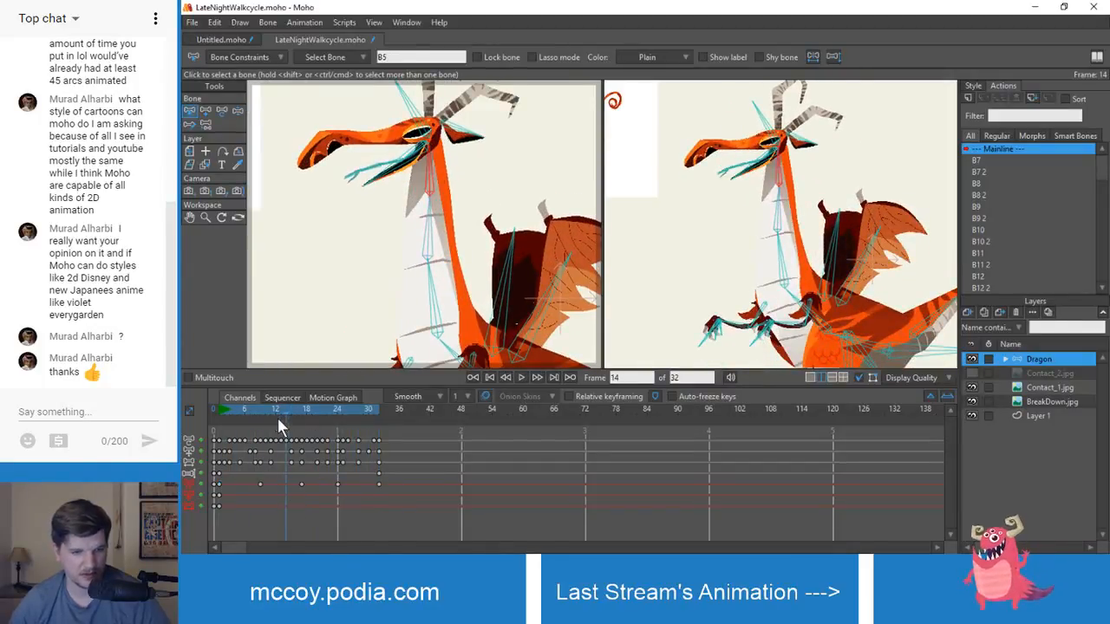
click(217, 418)
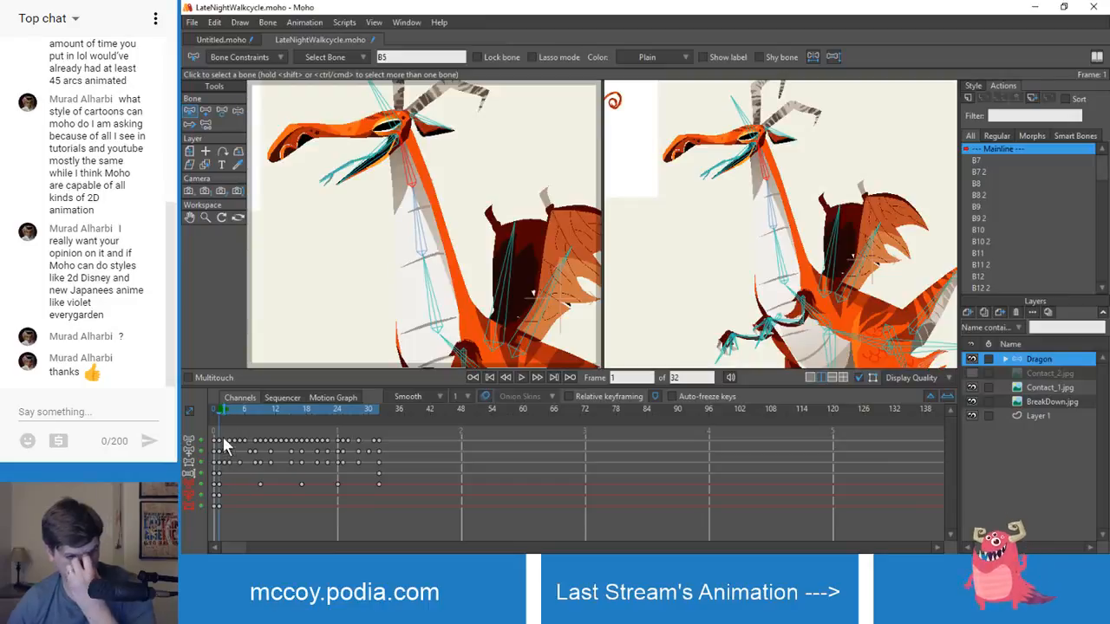
drag(216, 407, 212, 430)
key(space)
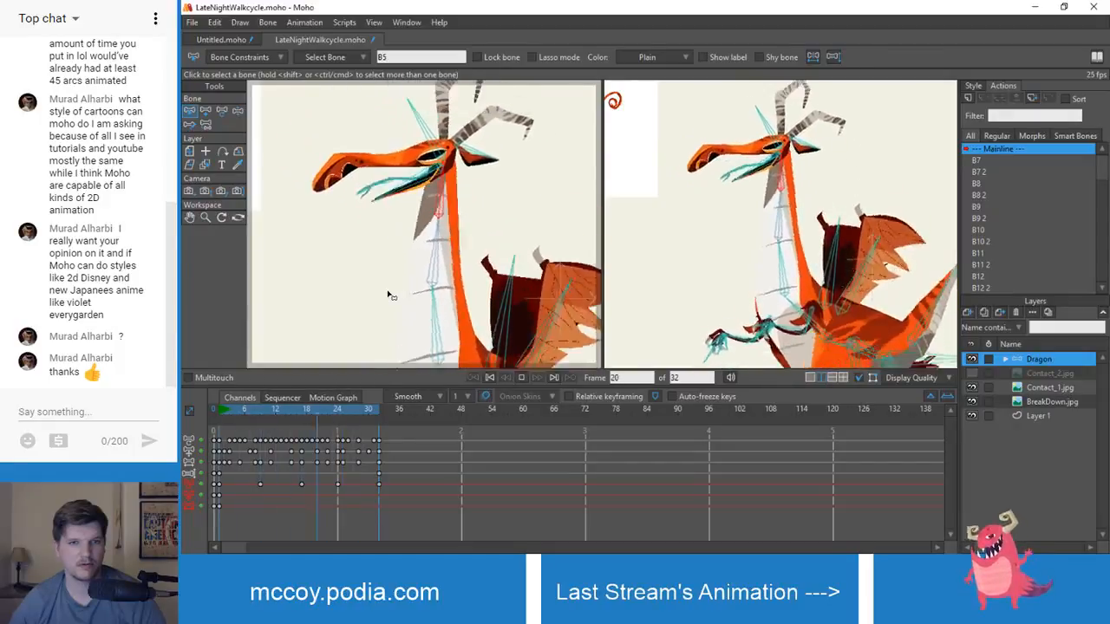
key(space)
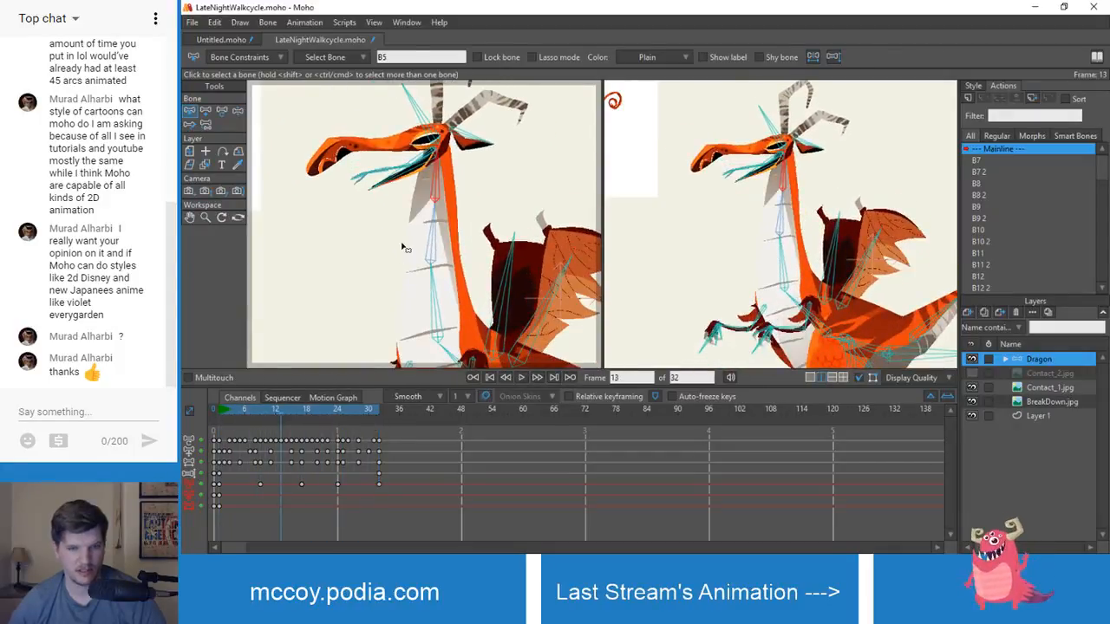
click(436, 250)
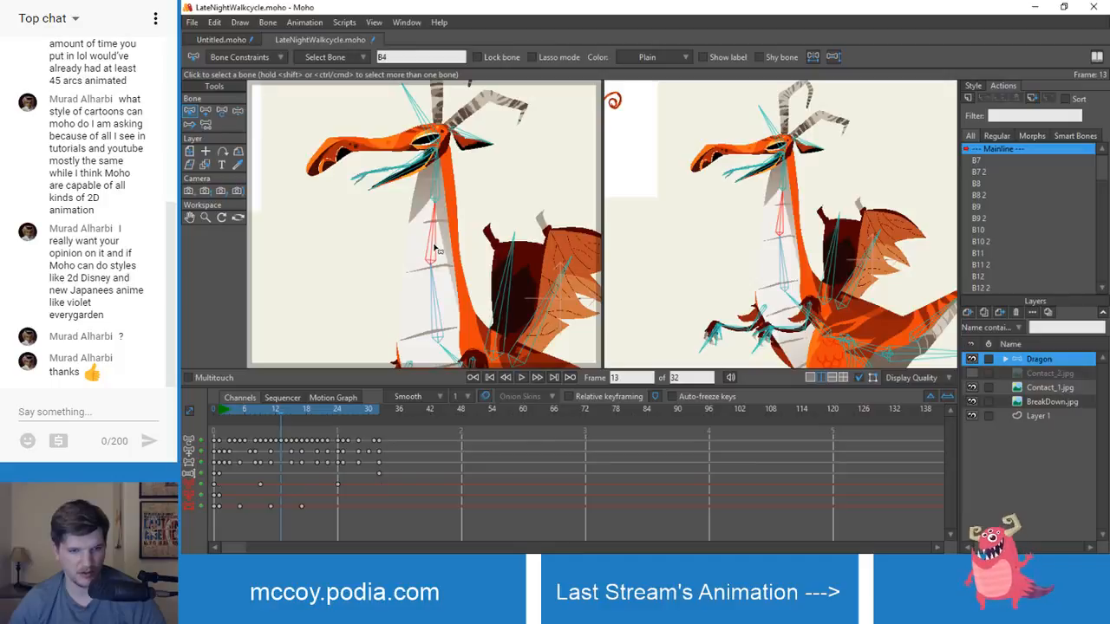
click(222, 410)
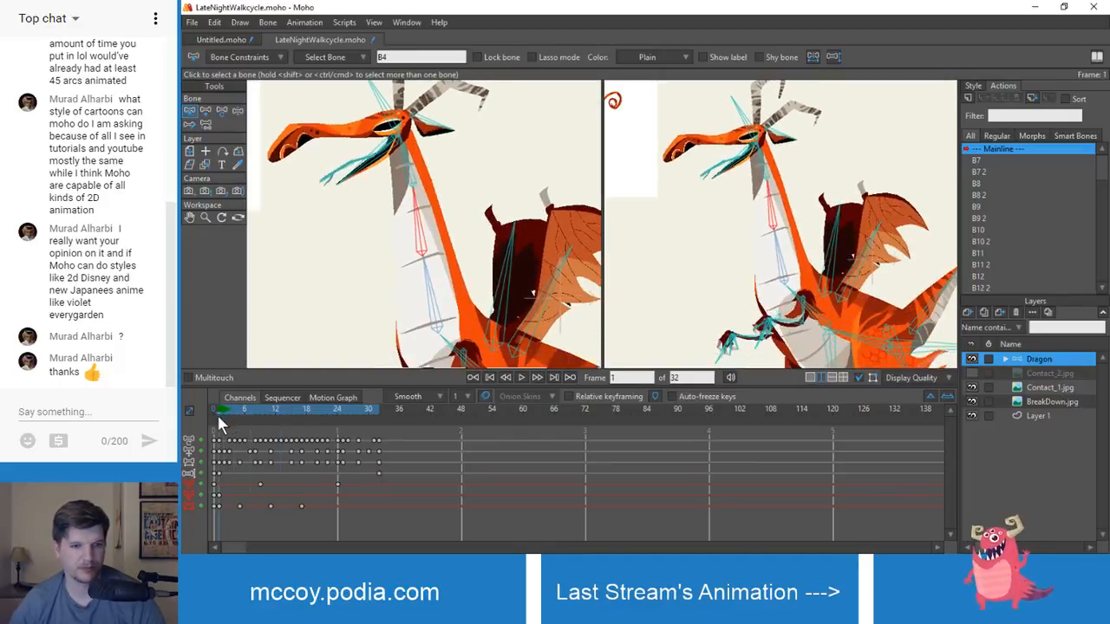
drag(216, 412, 380, 427)
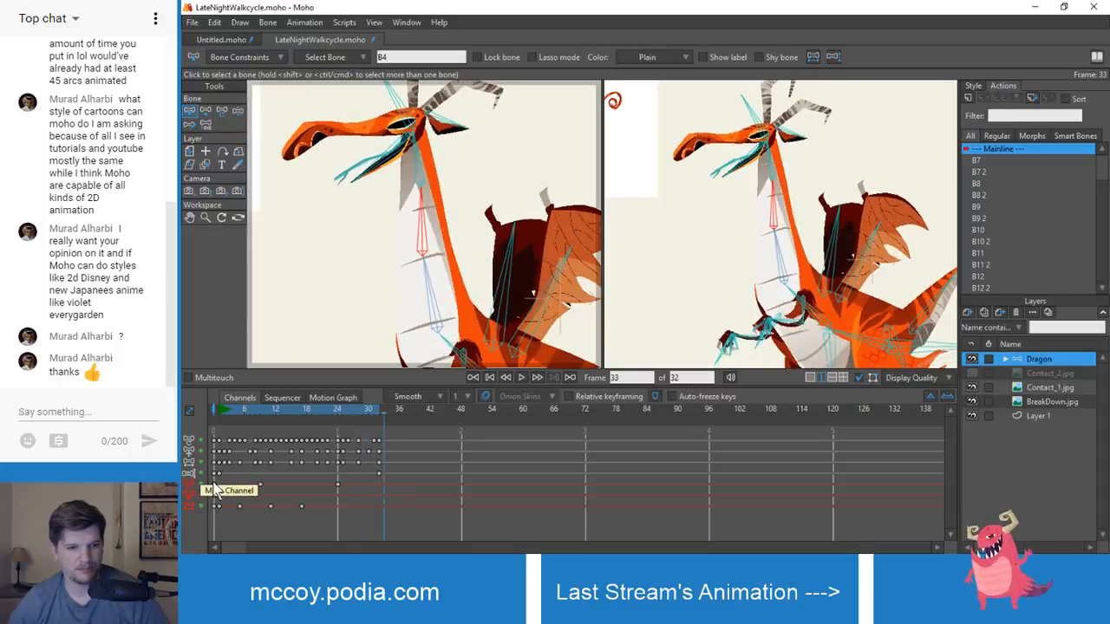
click(216, 412)
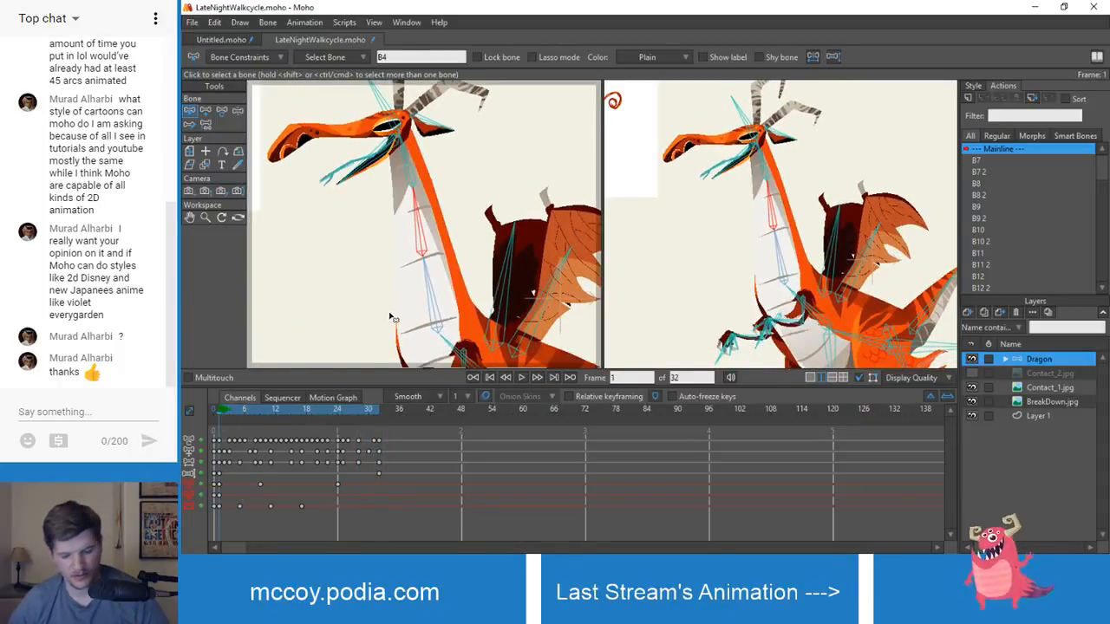
- Copy the rotation keys of neck bones B3, B4 and B5 from frame 1 to frame 32
click(422, 215)
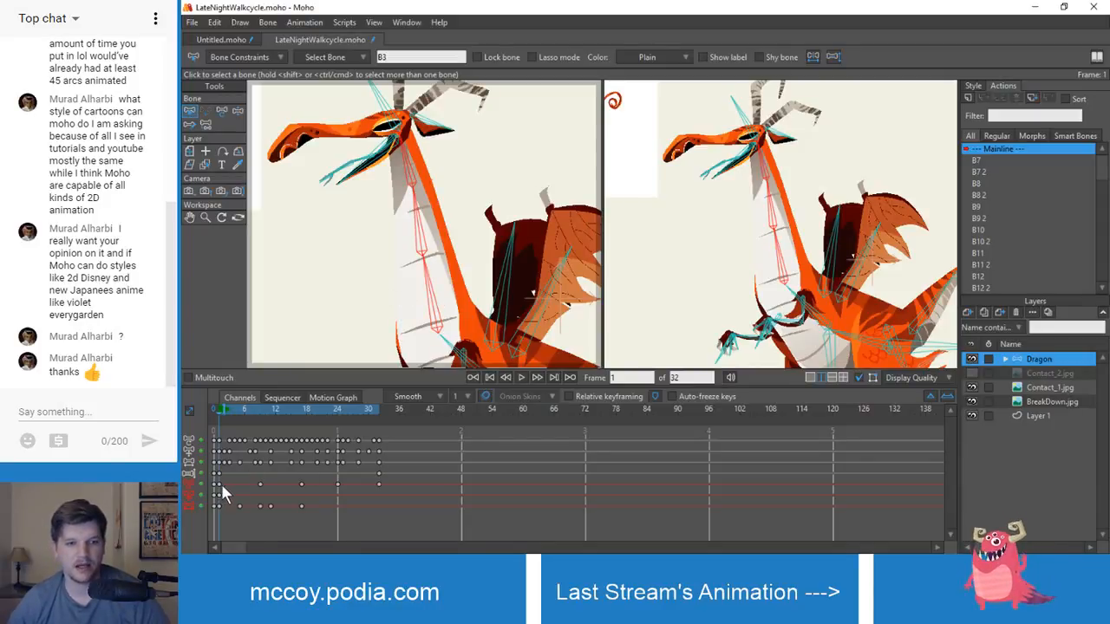
click(363, 409)
drag(384, 412, 379, 419)
scroll(430, 229, down, 4)
drag(467, 228, 435, 144)
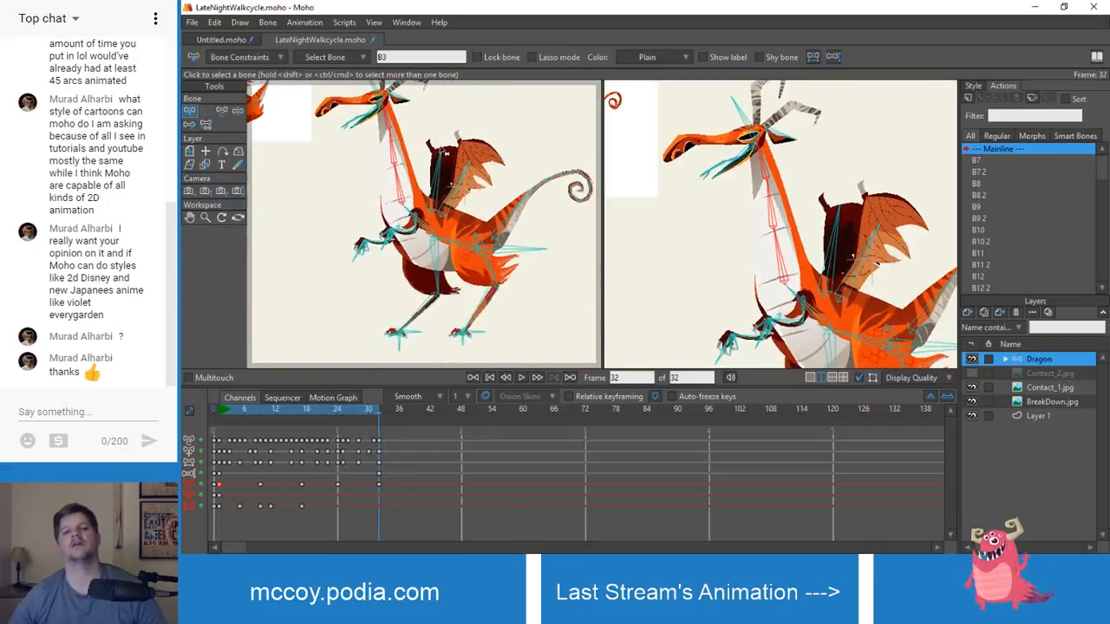
scroll(434, 144, down, 2)
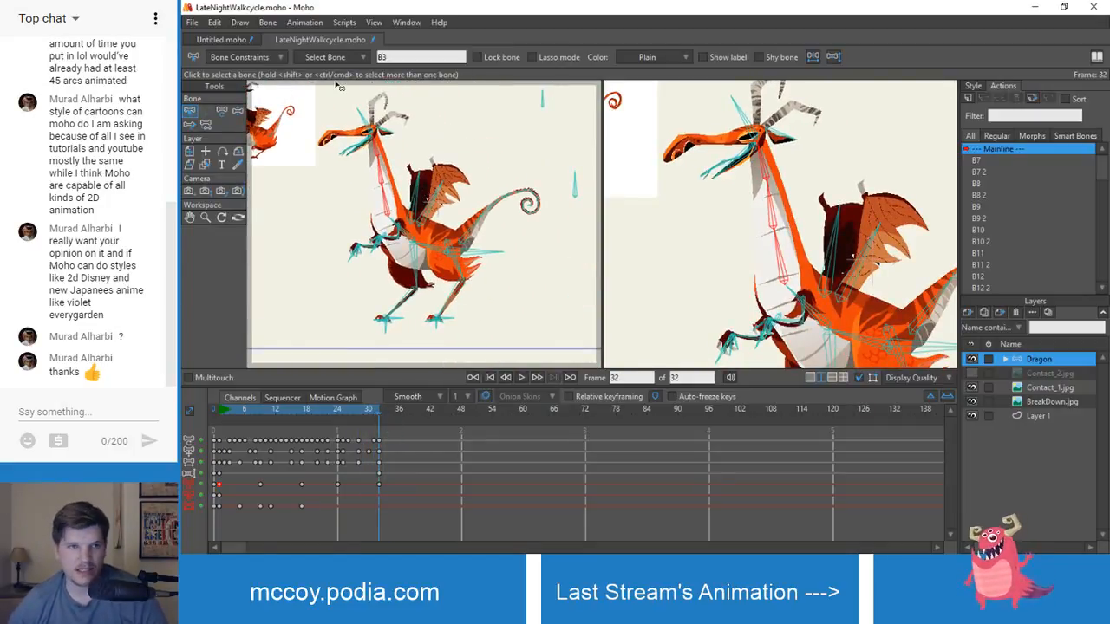
- Close the Untitled.moho document without saving its changes
click(223, 41)
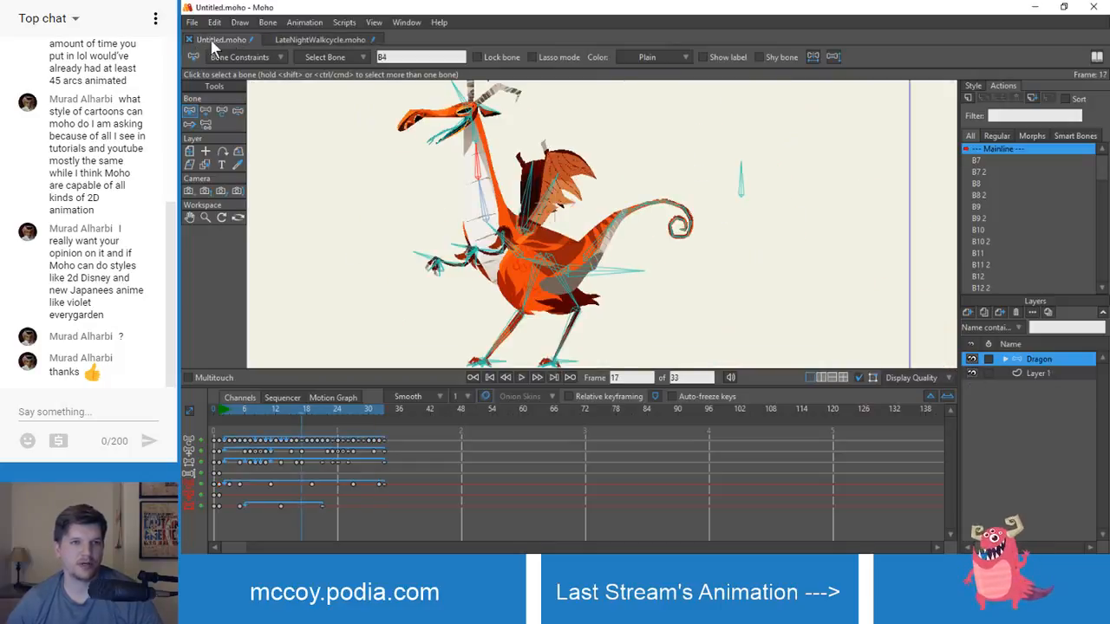
click(189, 40)
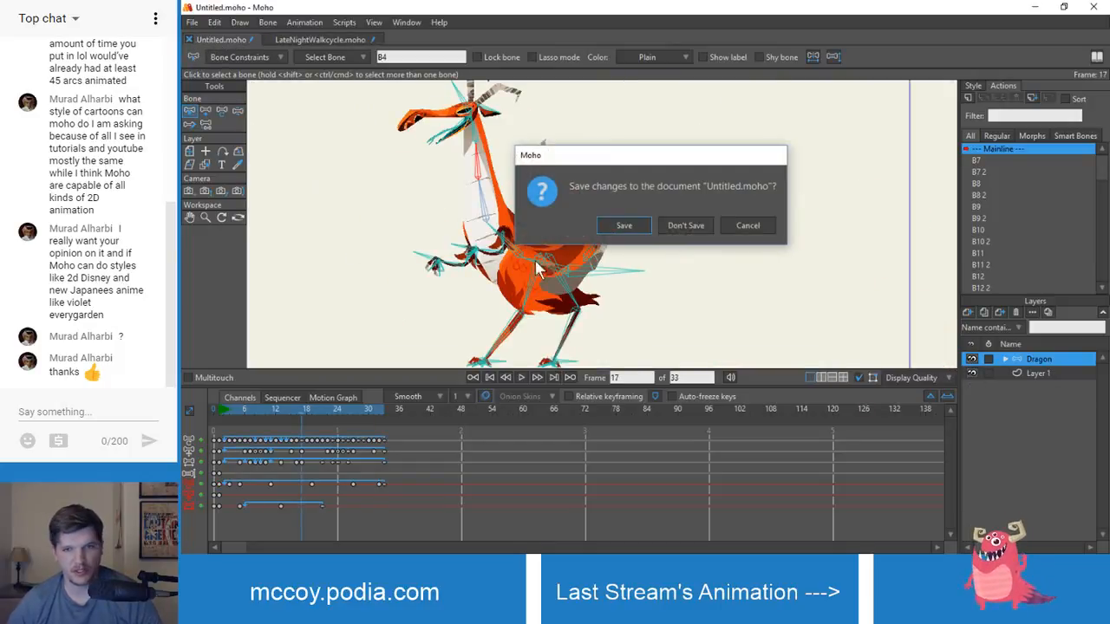
click(685, 225)
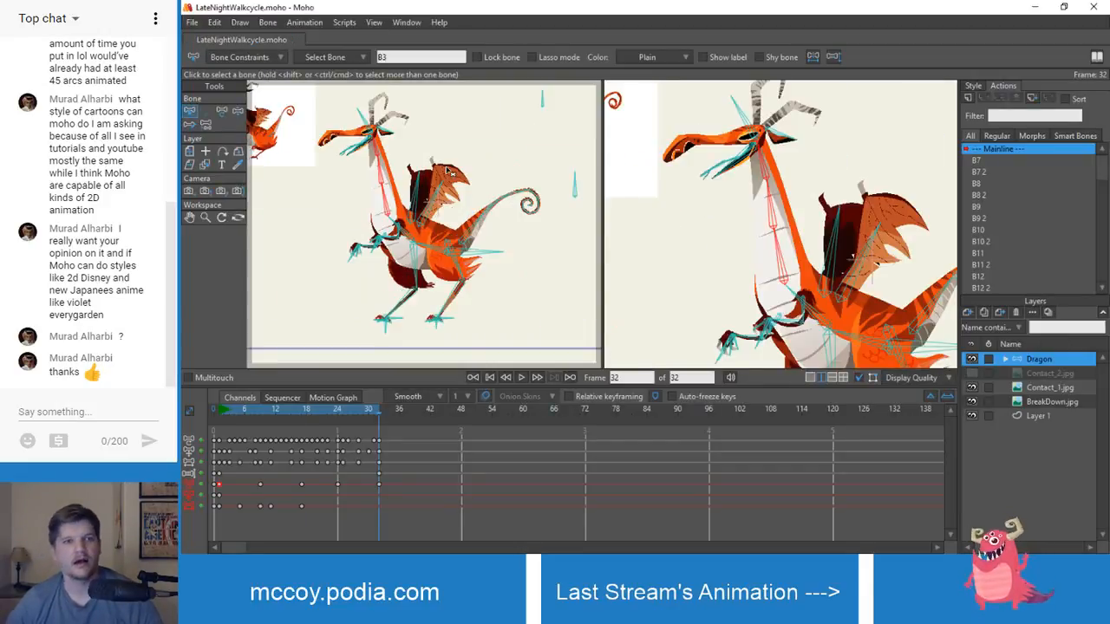
- Switch to a single viewport framed on the dragon and hide the bone overlay
click(809, 377)
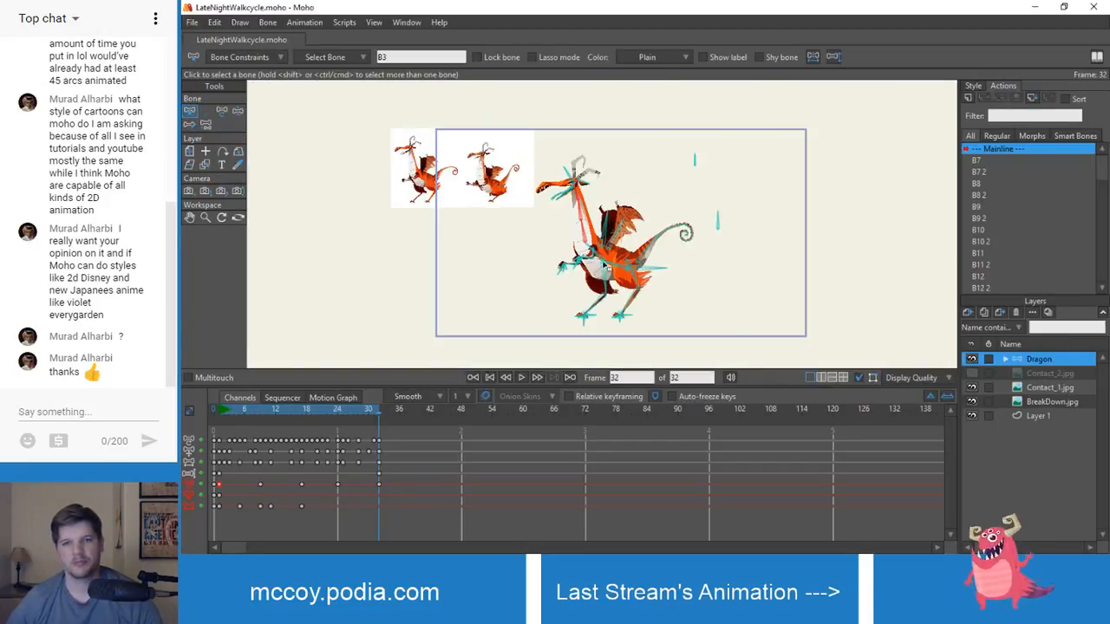
scroll(604, 267, up, 5)
scroll(572, 267, down, 2)
drag(531, 269, 584, 264)
click(858, 378)
- Play the walk cycle to review the whole dragon's motion up close and from afar, and replay it from frame 0
key(space)
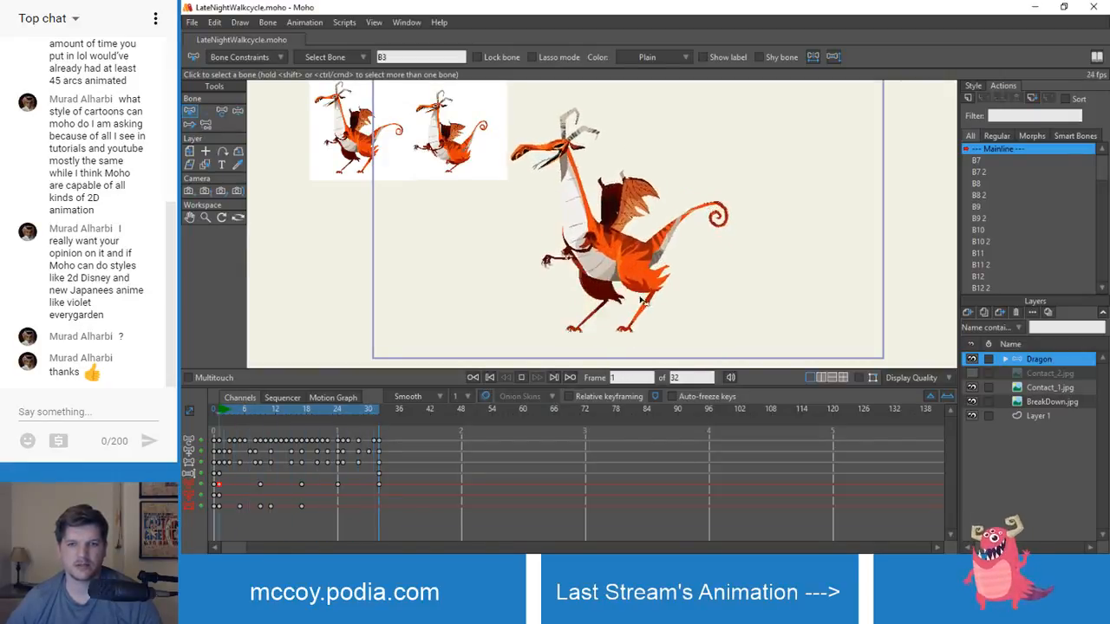
scroll(564, 290, up, 3)
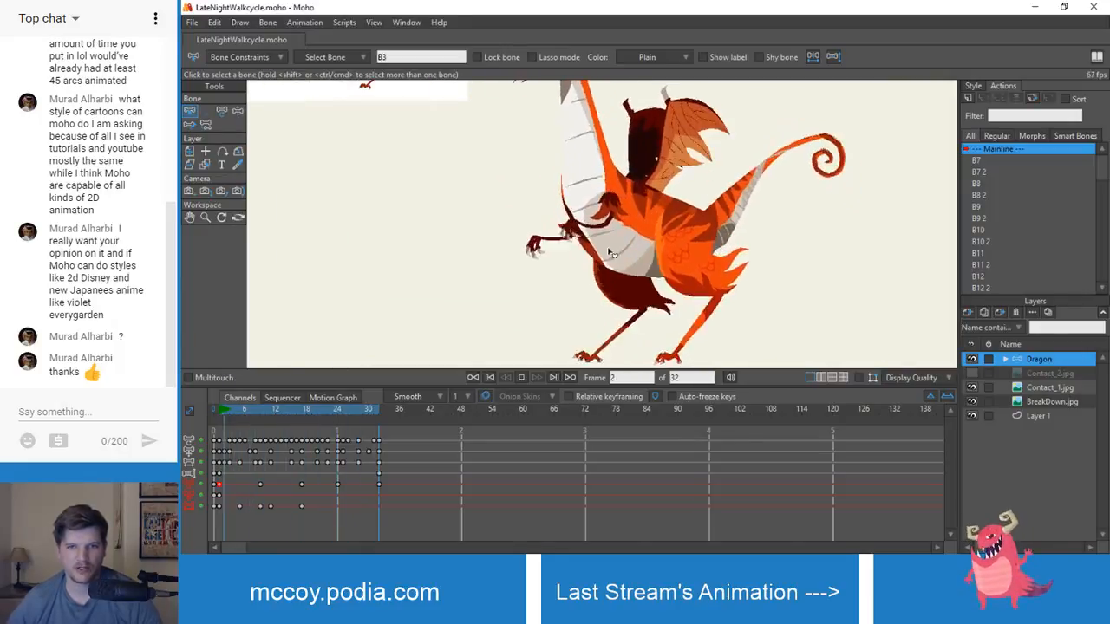
scroll(609, 252, down, 3)
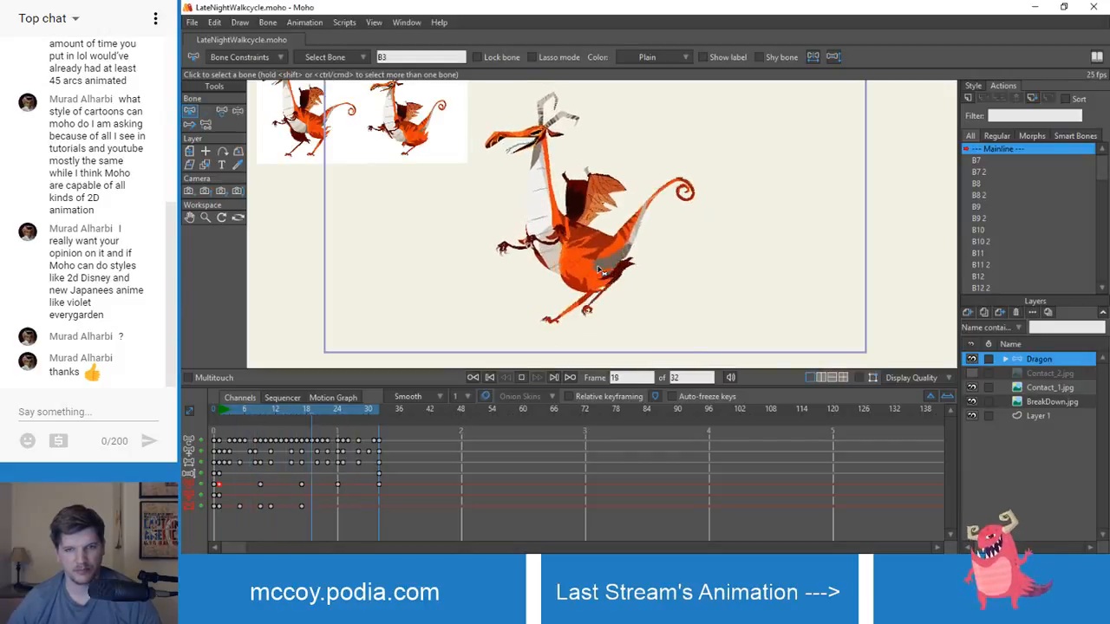
scroll(598, 270, down, 2)
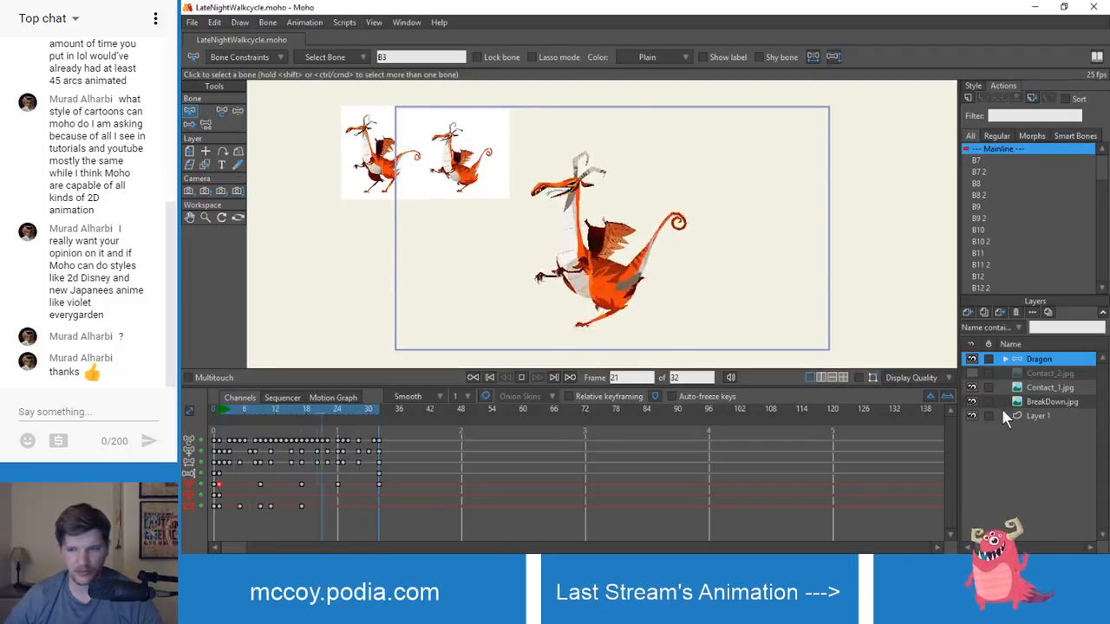
click(522, 378)
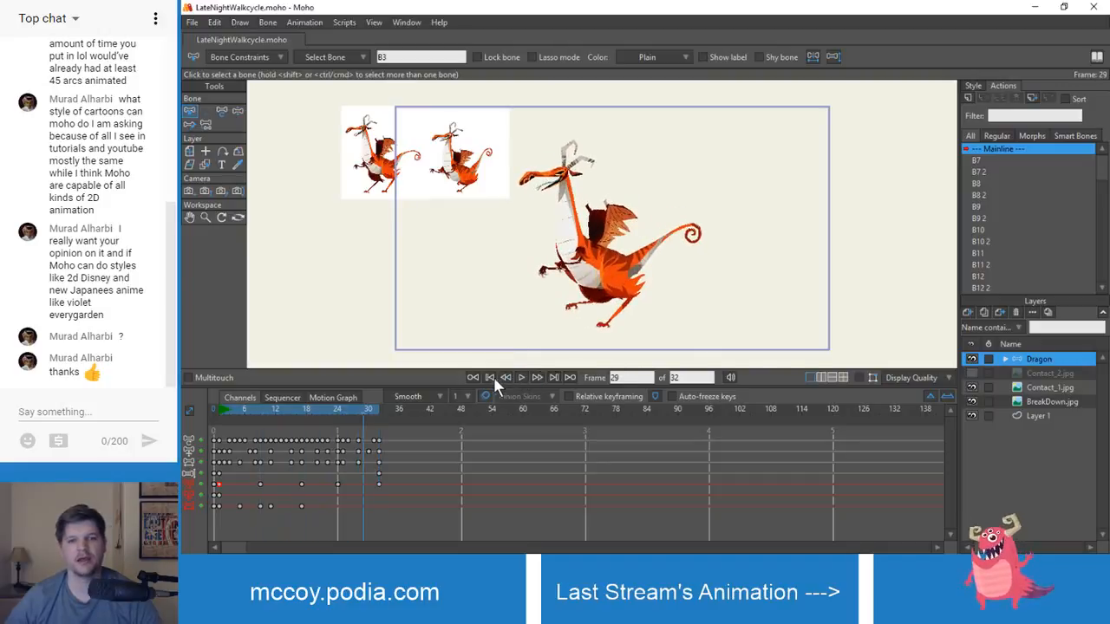
click(491, 378)
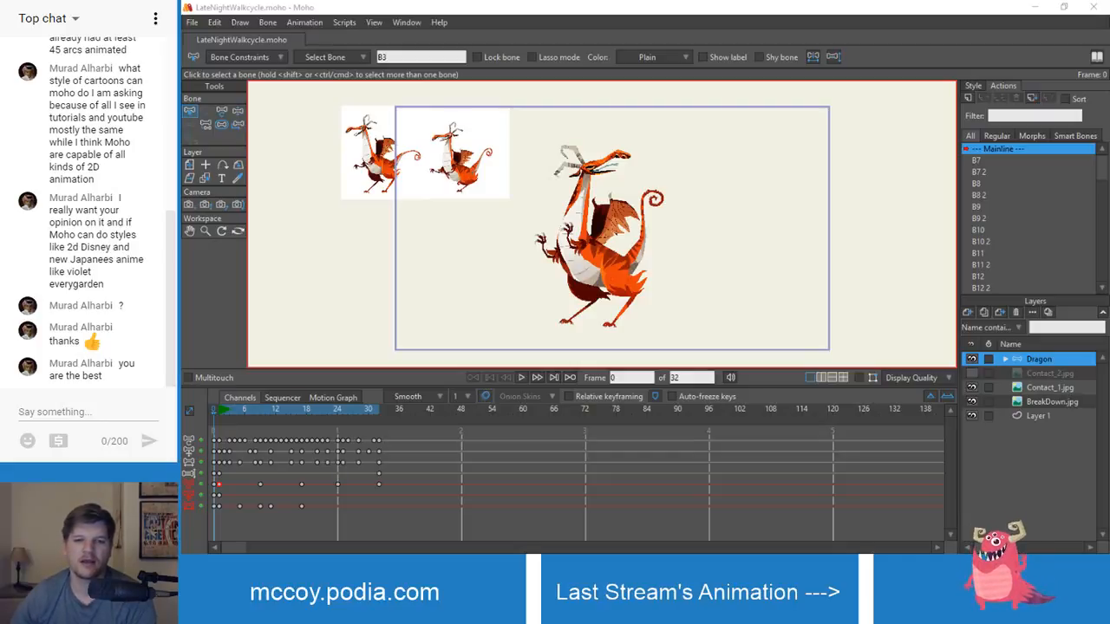
click(525, 377)
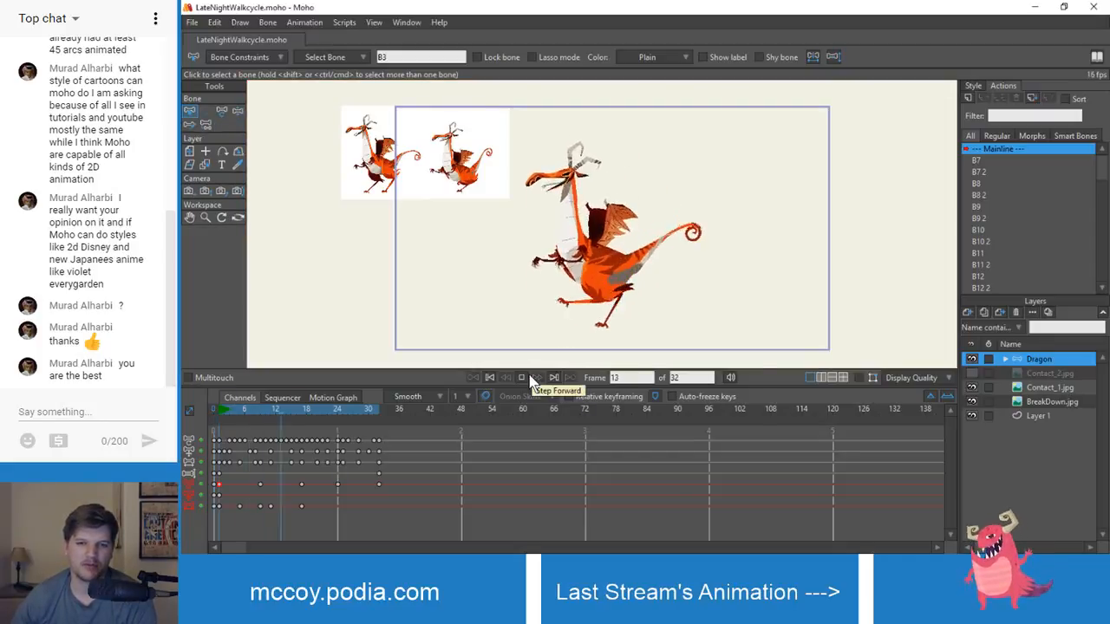